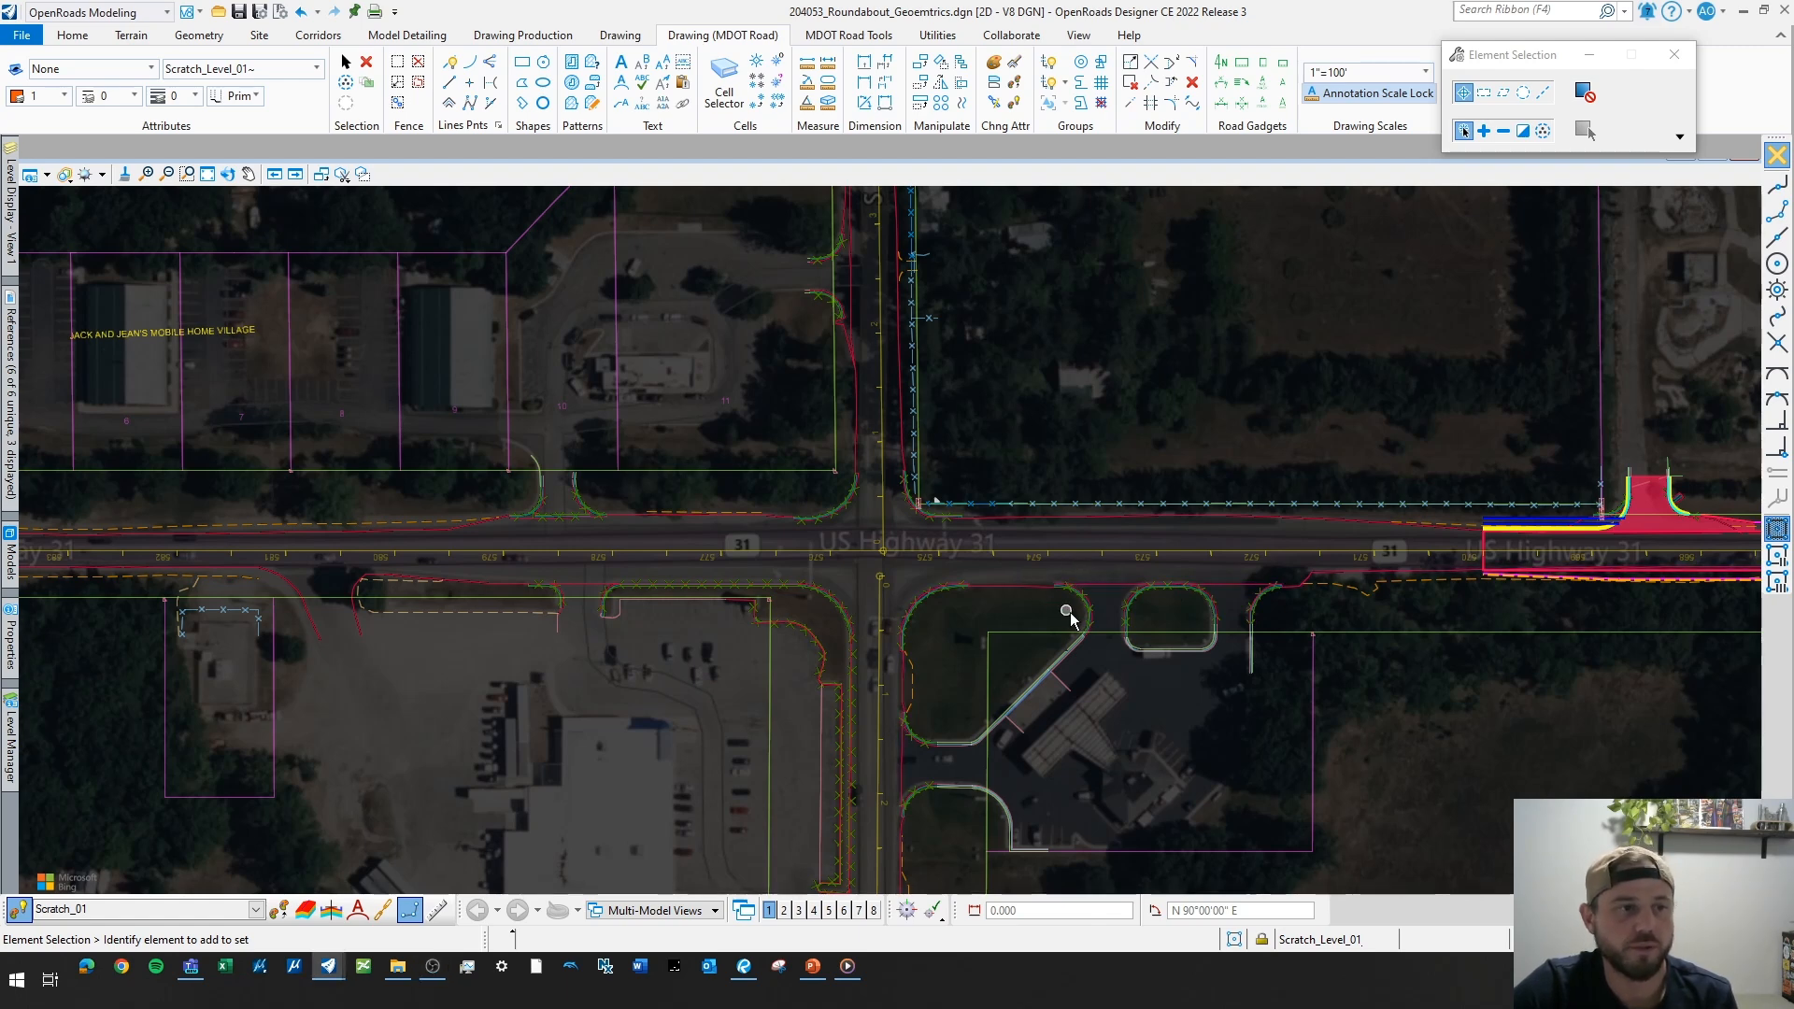
# - Examine the existing US-31 intersection with South Long Lake Road and M-137, including its legs, corners and adjoining parcels
pyautogui.moveTo(1069, 612); pyautogui.dragTo(1154, 632, button='middle')
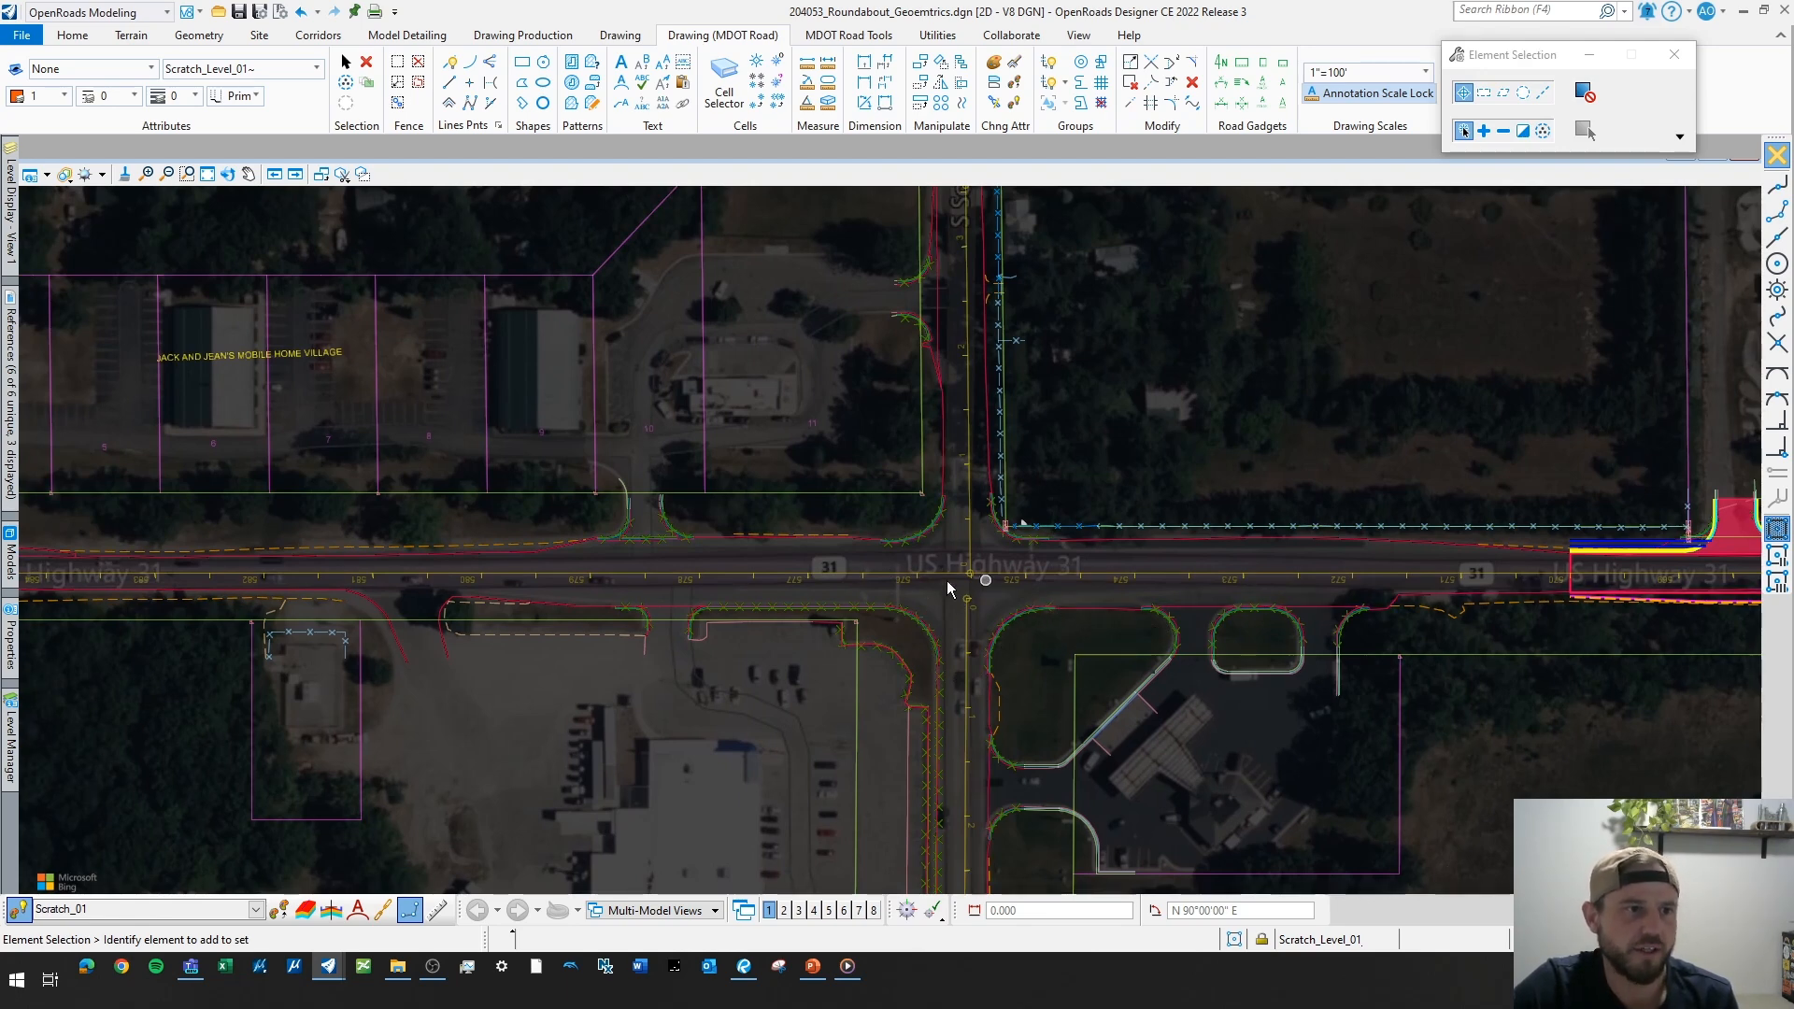
pyautogui.moveTo(1073, 629); pyautogui.dragTo(1045, 613, button='middle')
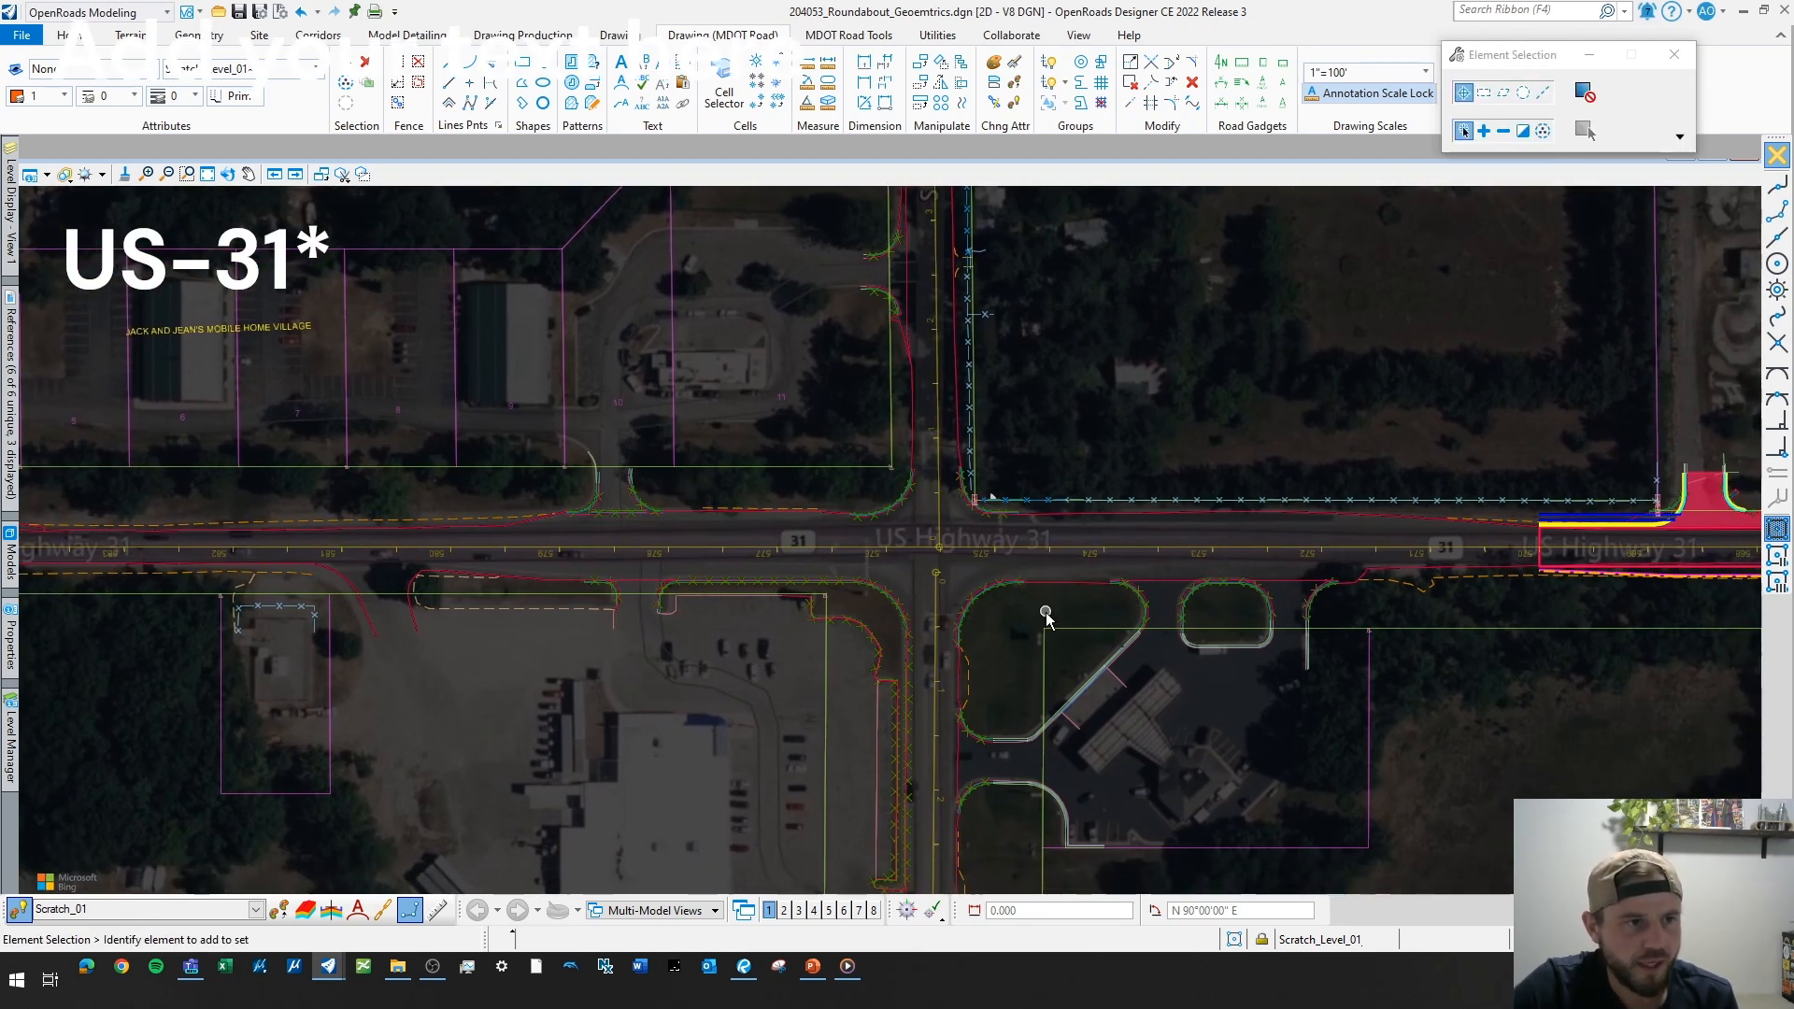
pyautogui.scroll(2, 1073, 577)
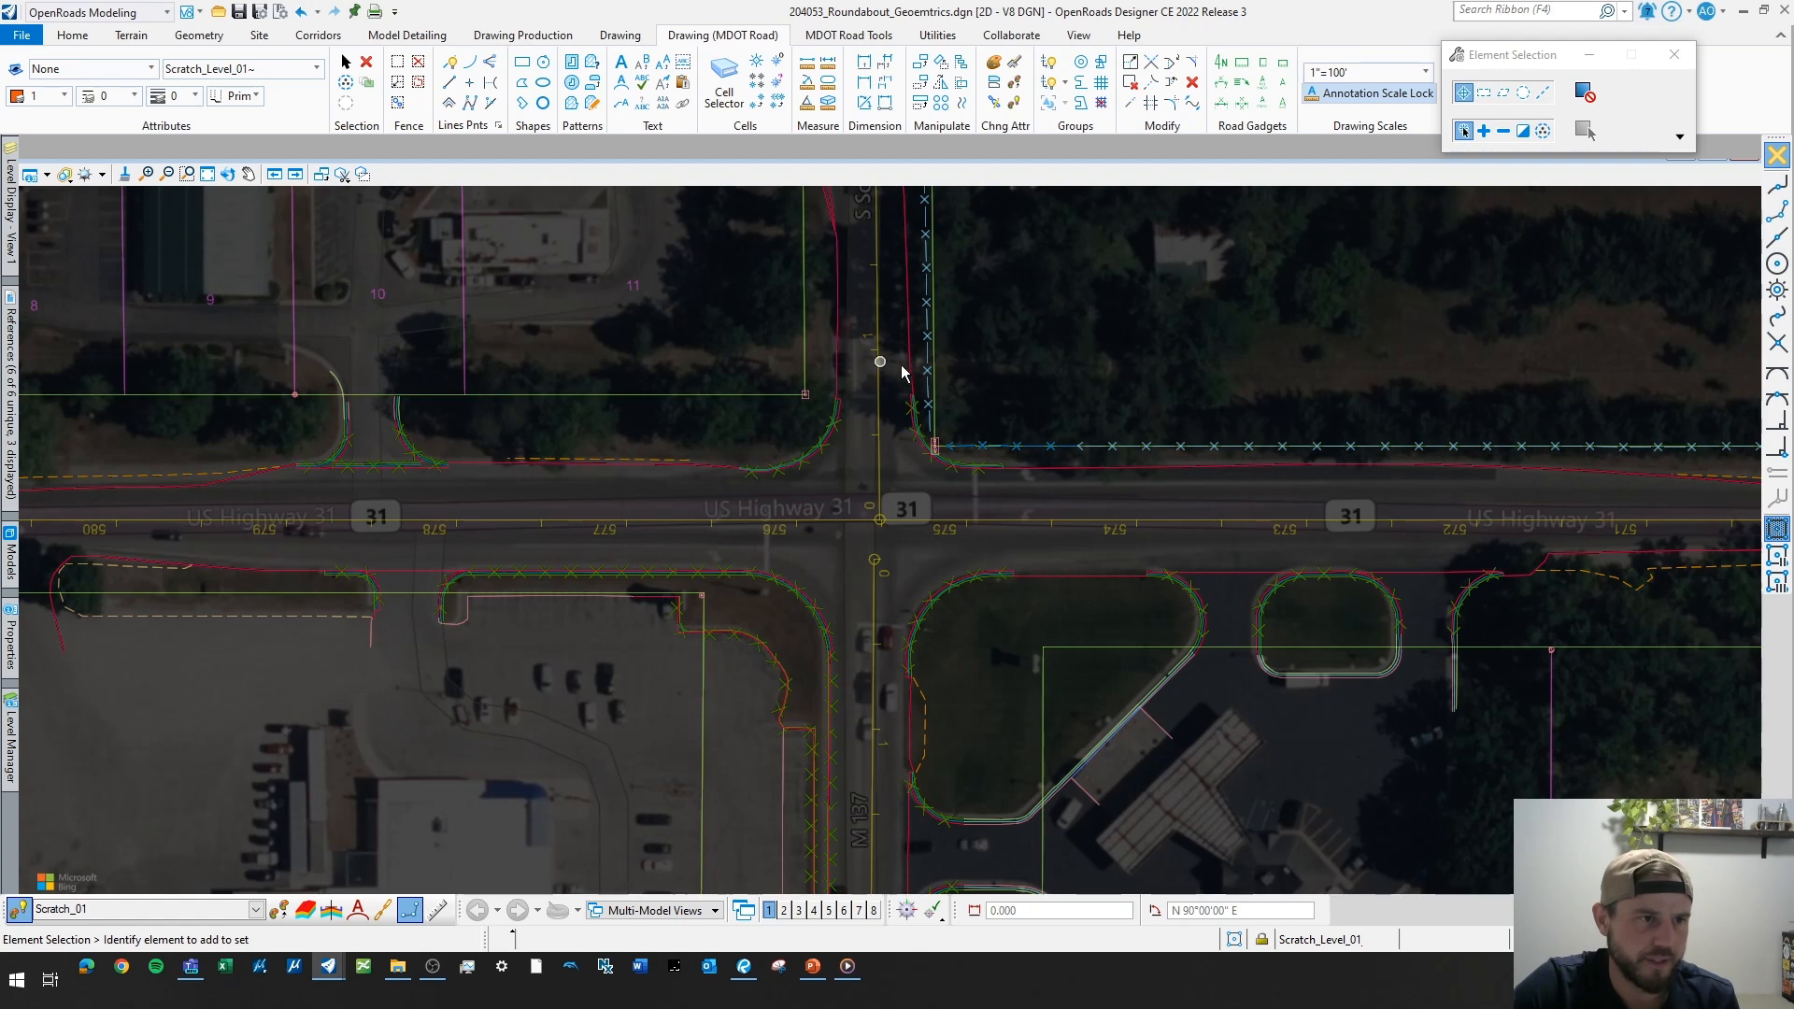
pyautogui.scroll(-3, 930, 474)
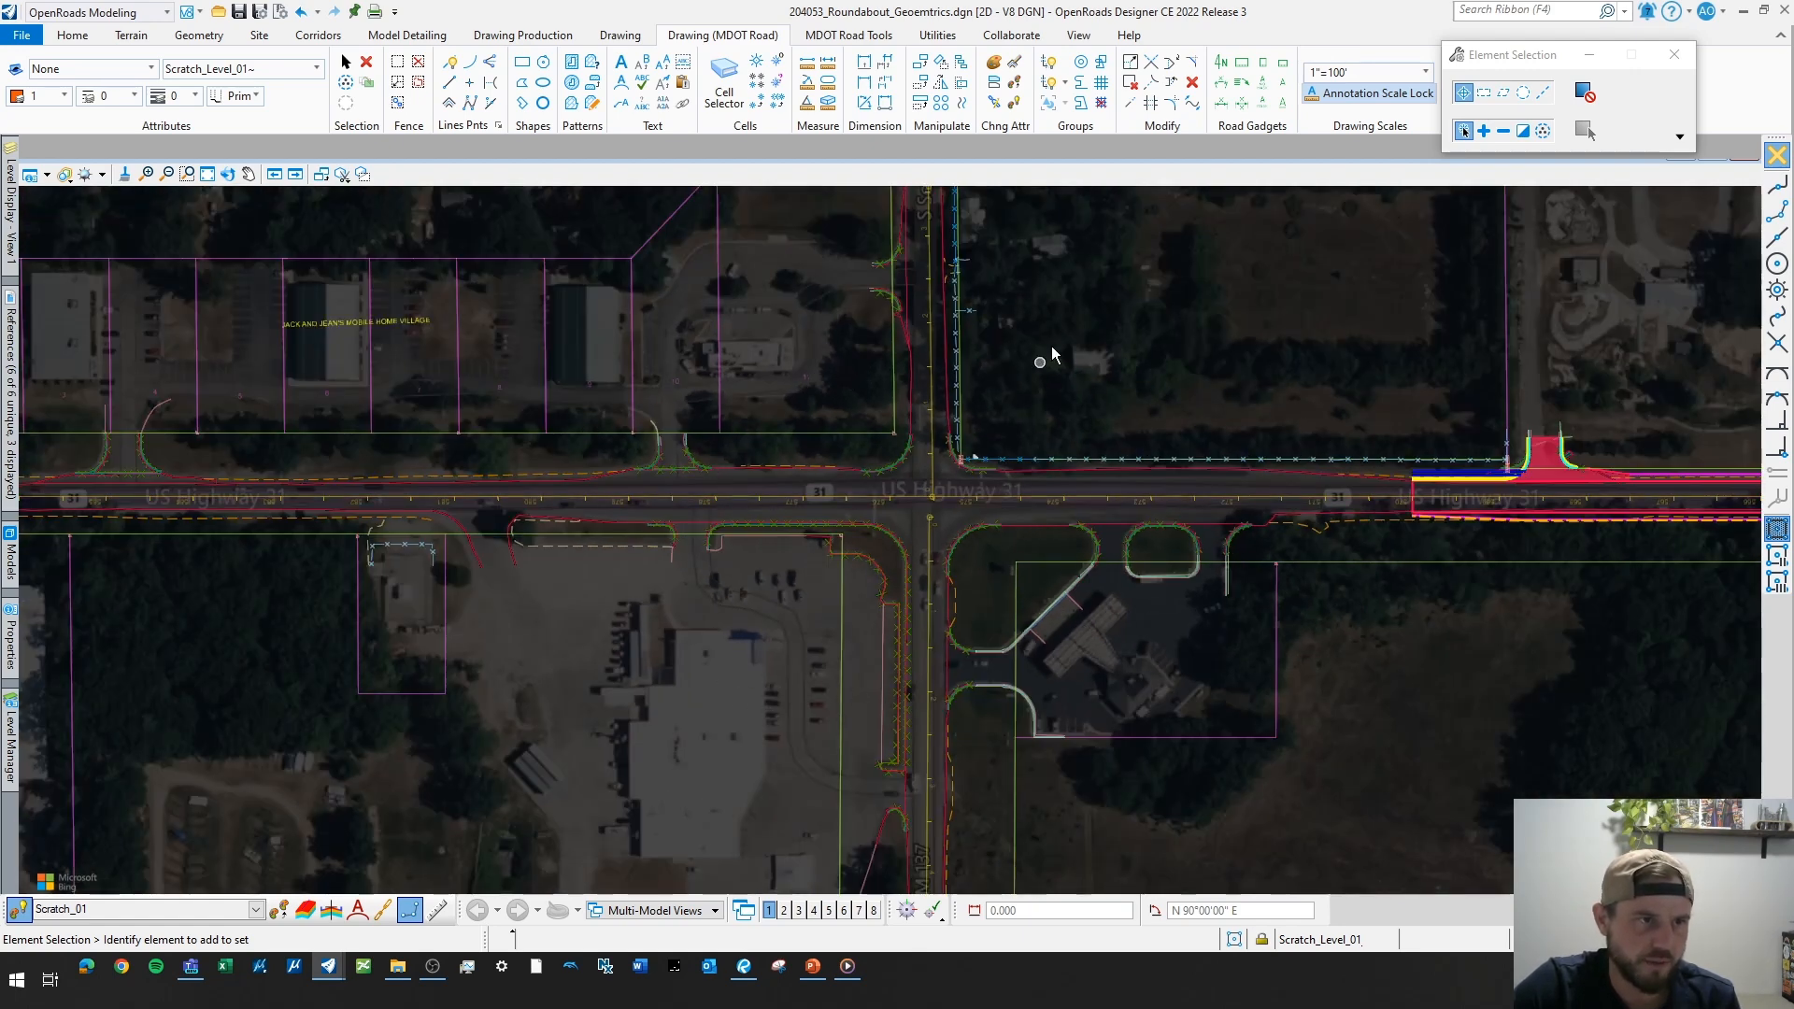
pyautogui.moveTo(1045, 363); pyautogui.dragTo(1028, 437, button='middle')
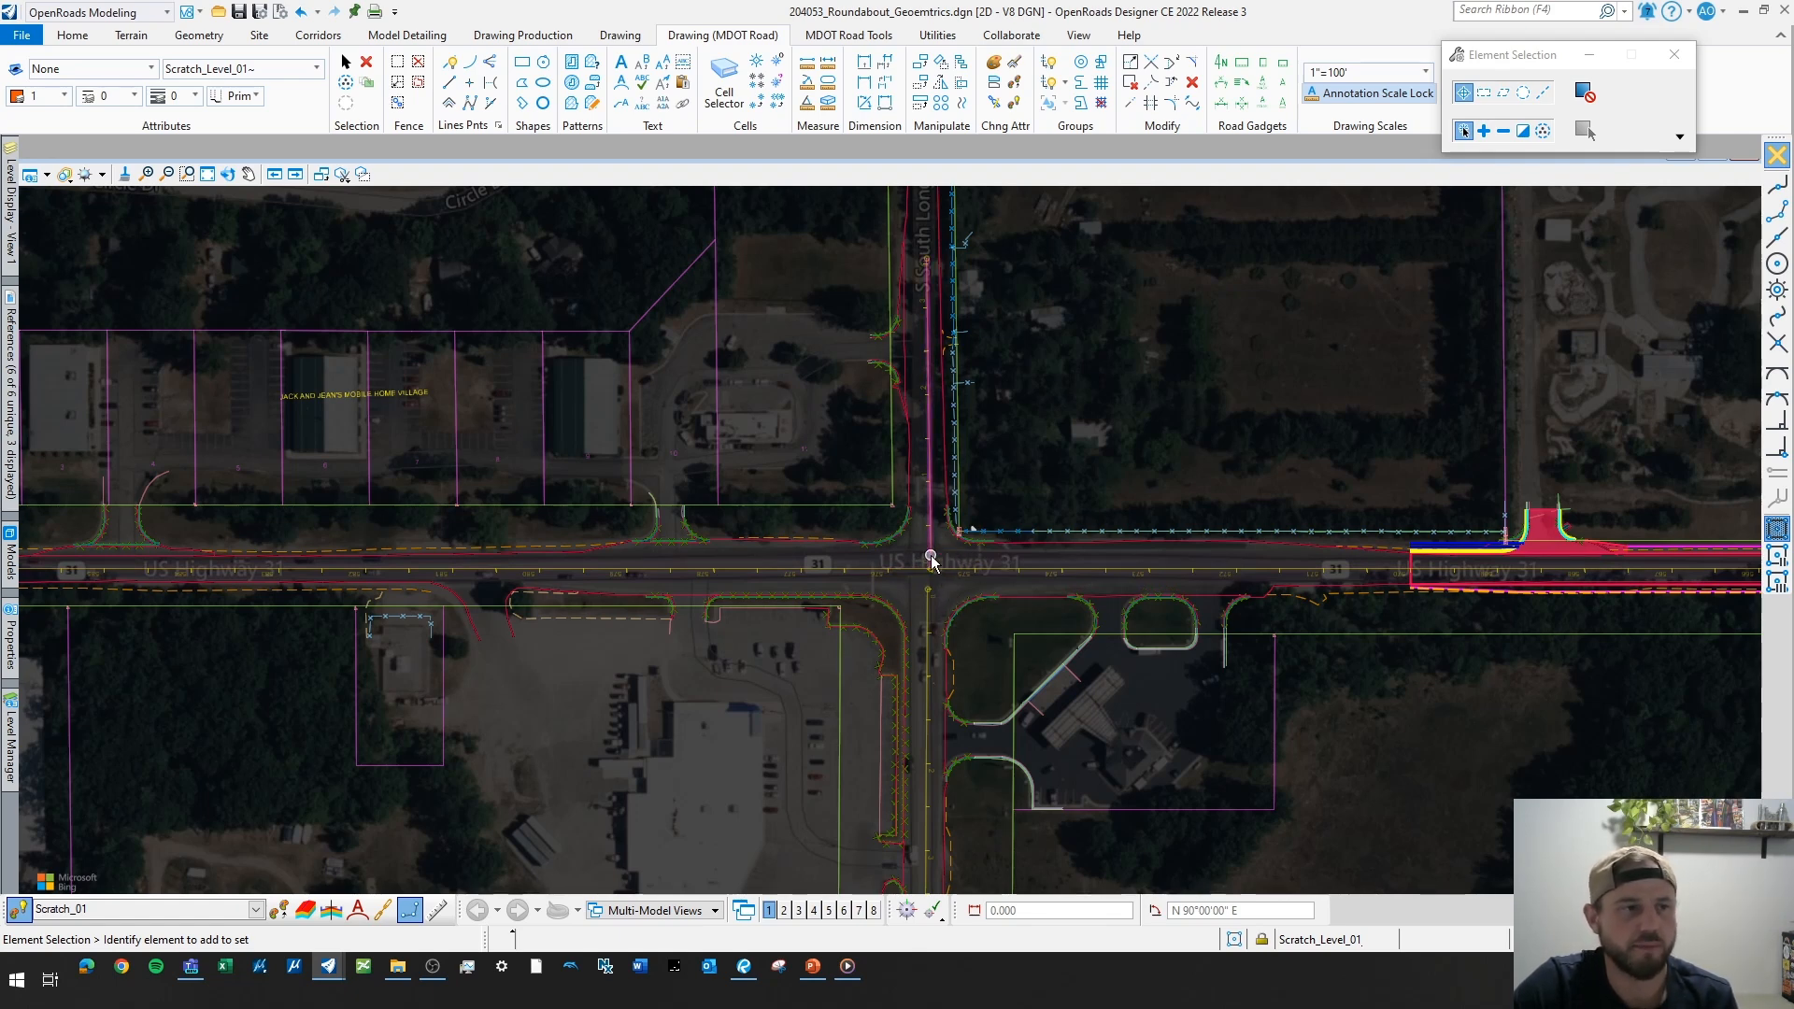
pyautogui.scroll(4, 951, 544)
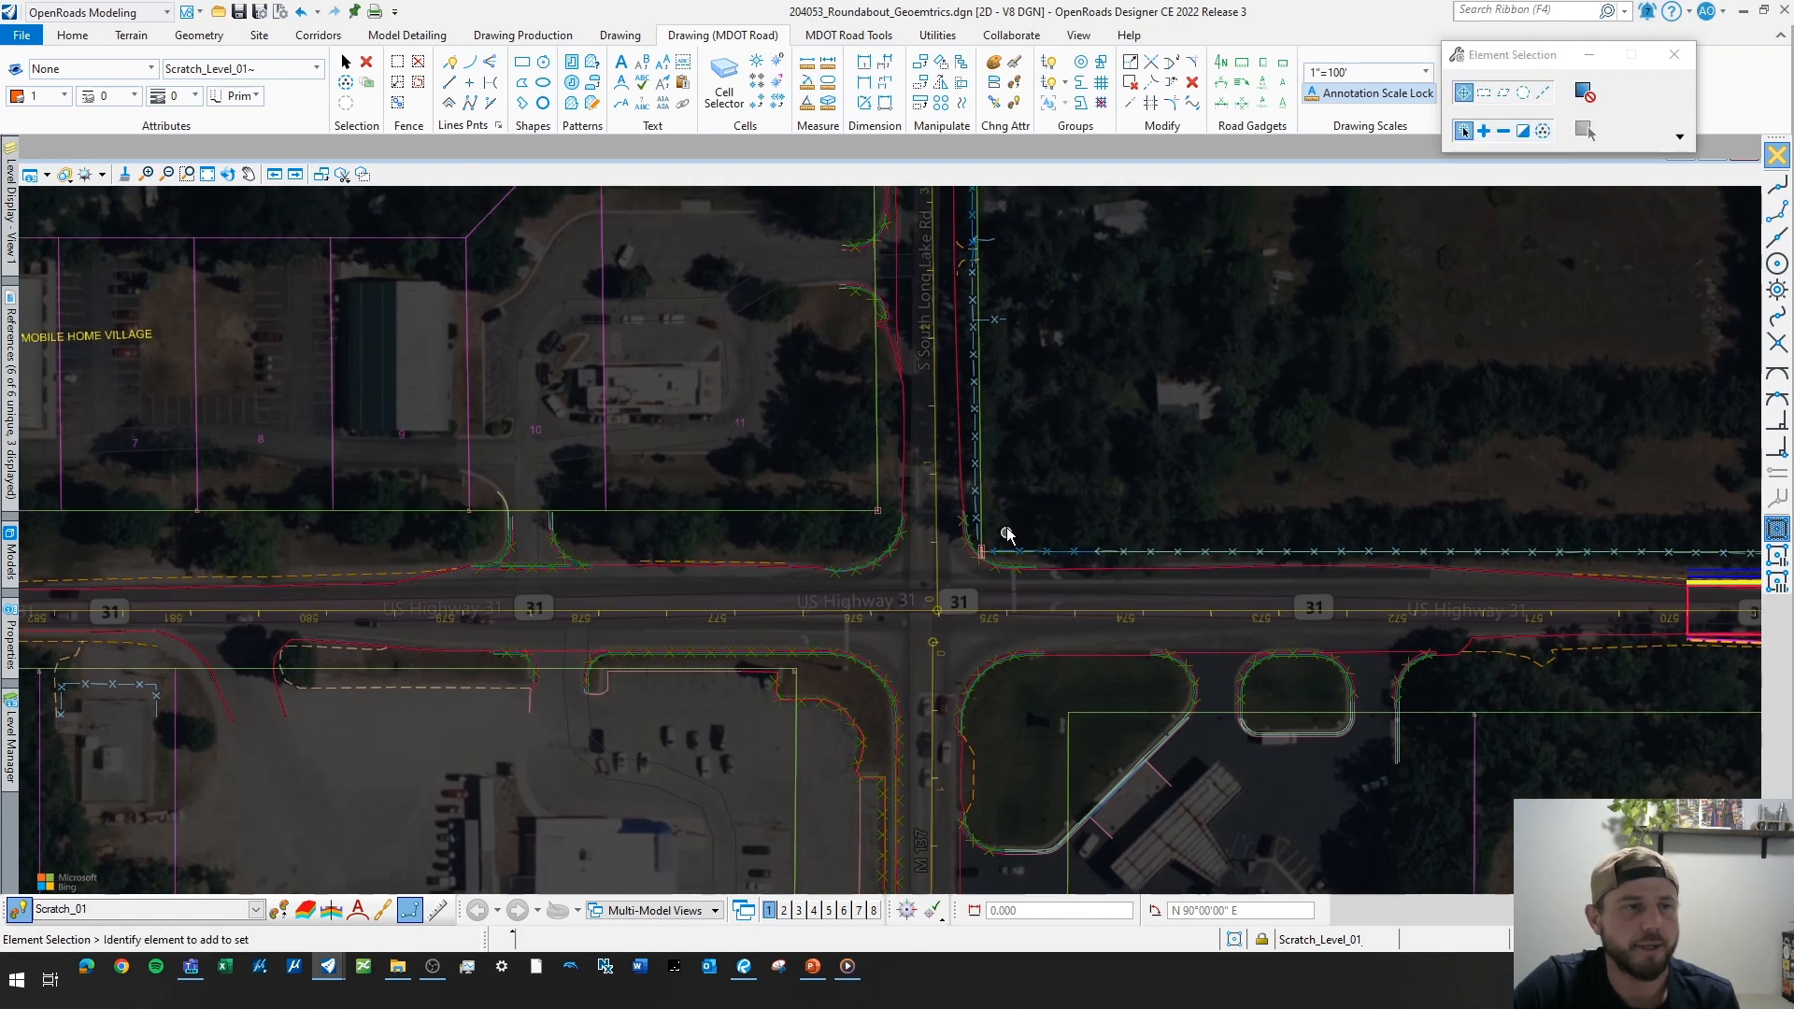
pyautogui.scroll(-1, 1024, 494)
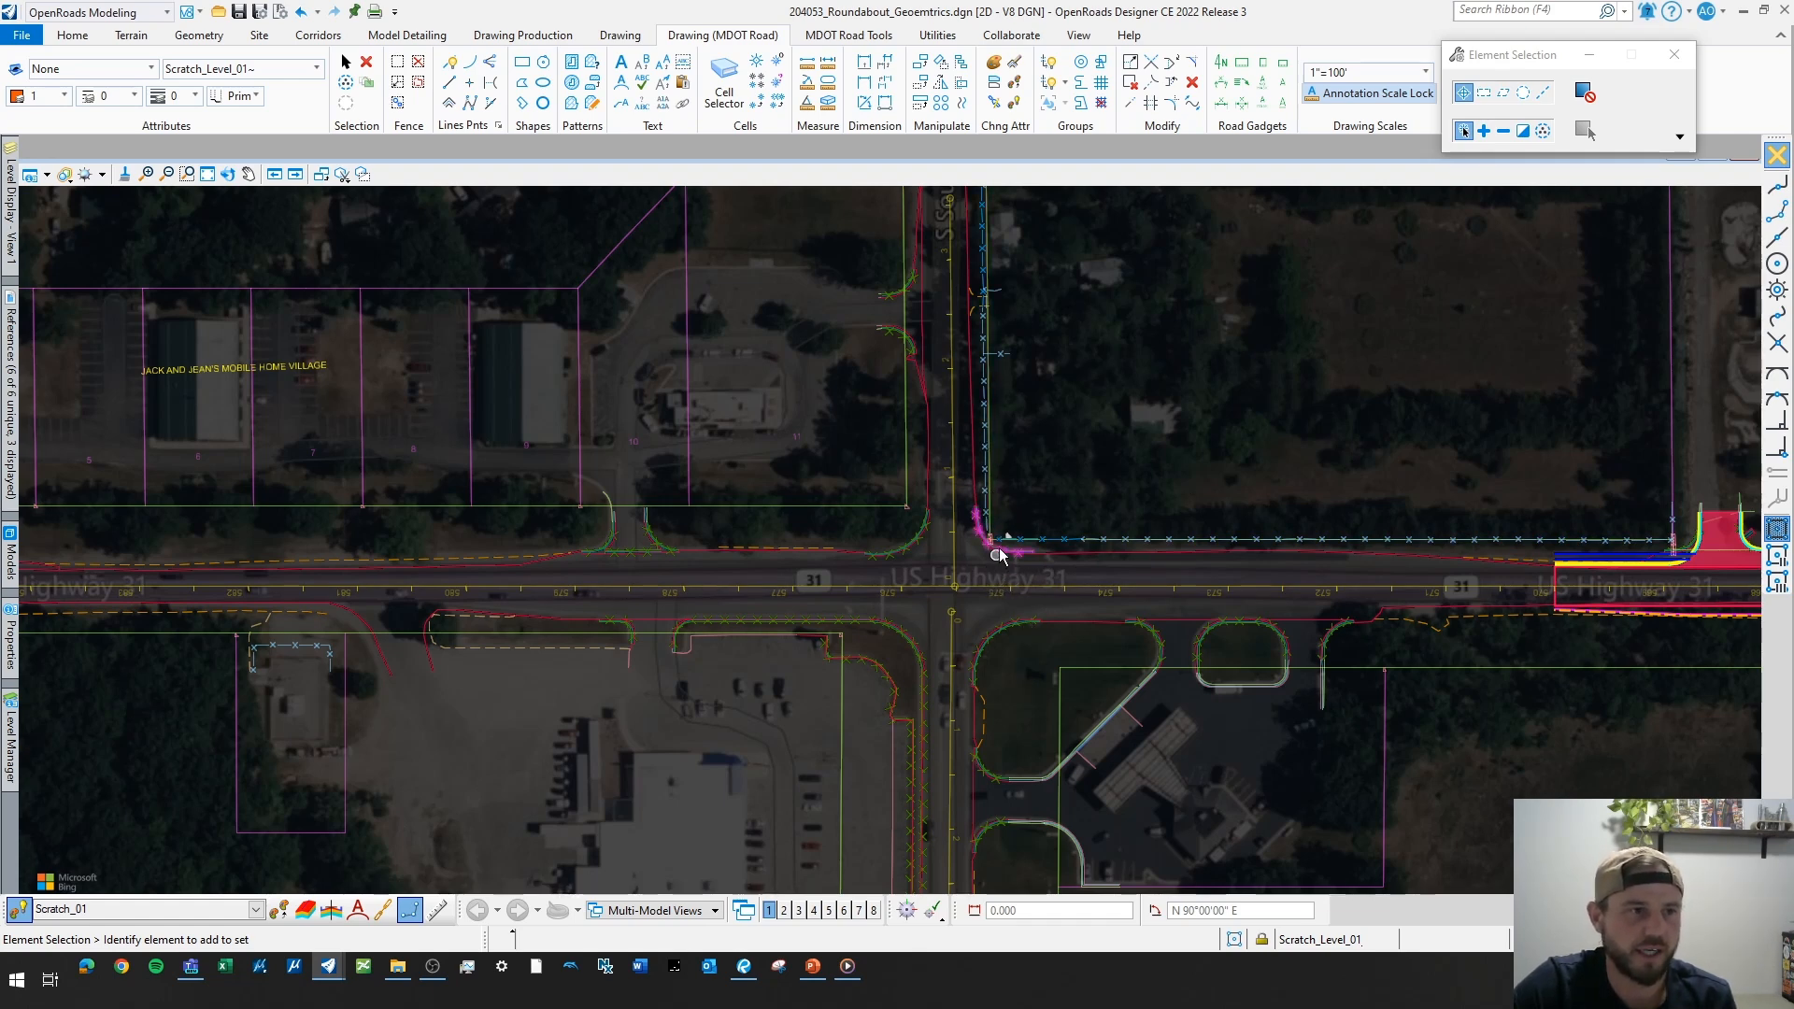
pyautogui.scroll(1, 992, 540)
pyautogui.scroll(-2, 1074, 546)
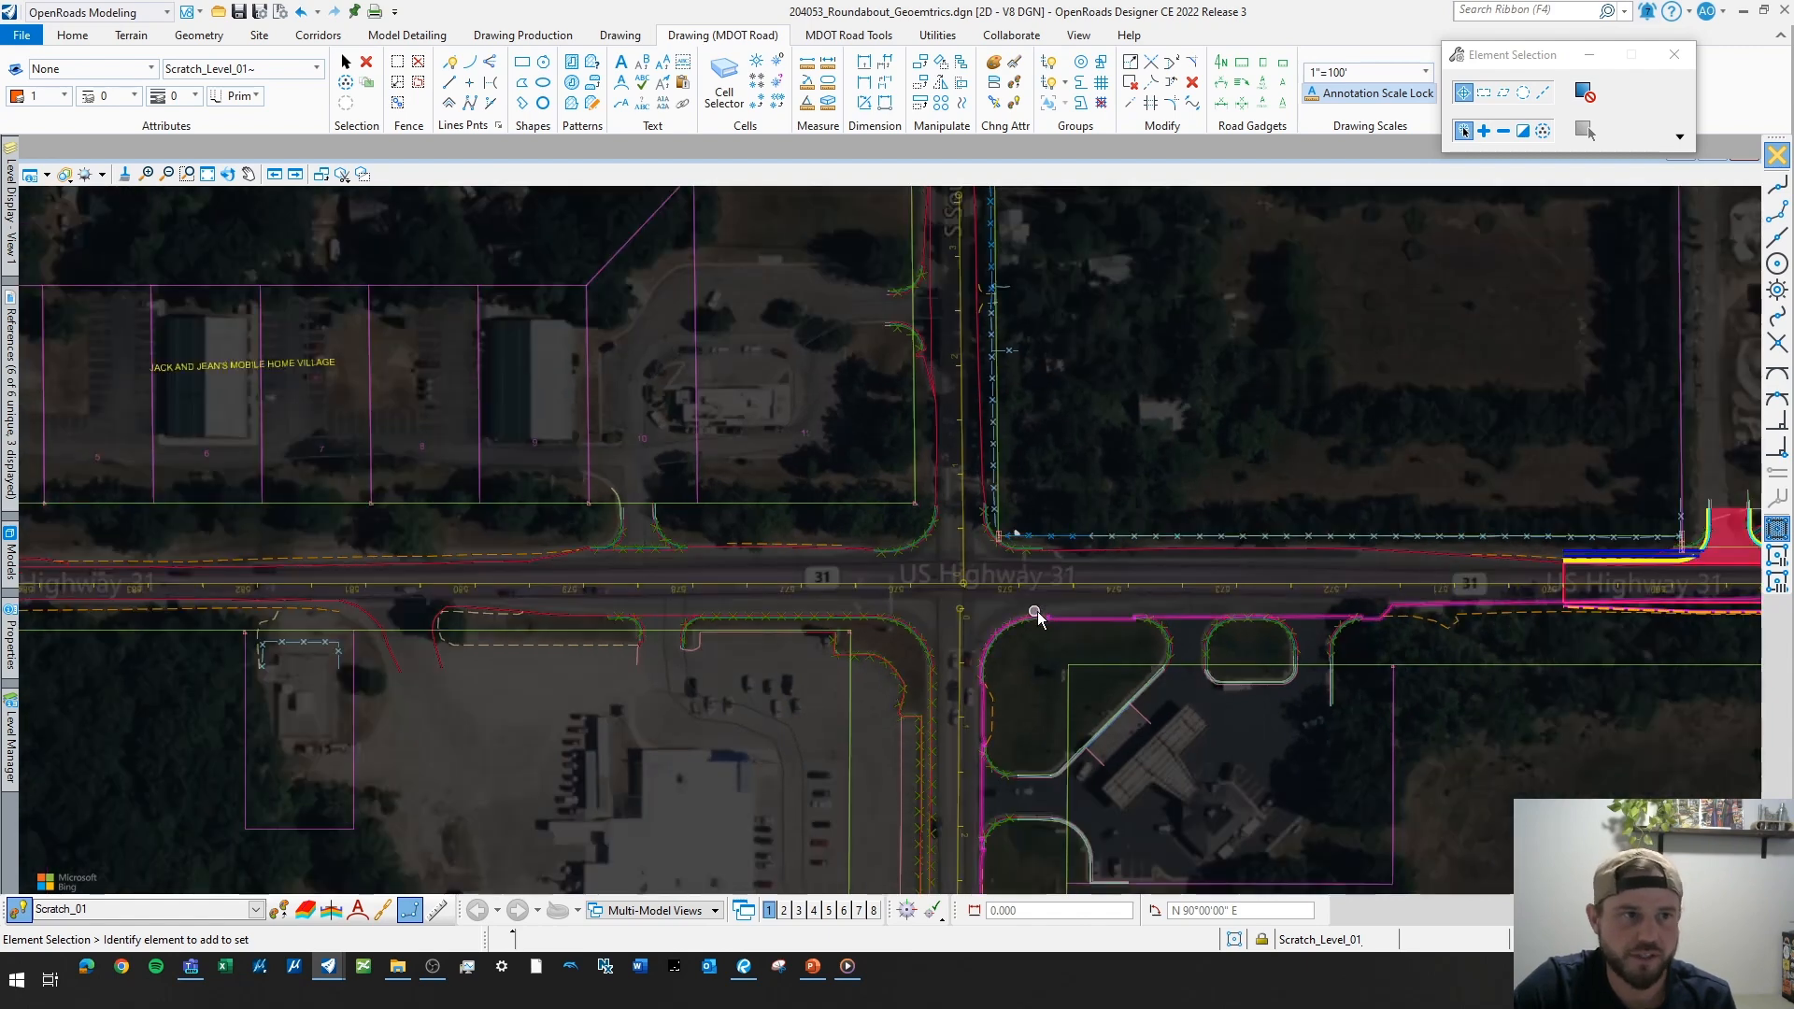
pyautogui.moveTo(1054, 664); pyautogui.dragTo(1023, 641, button='middle')
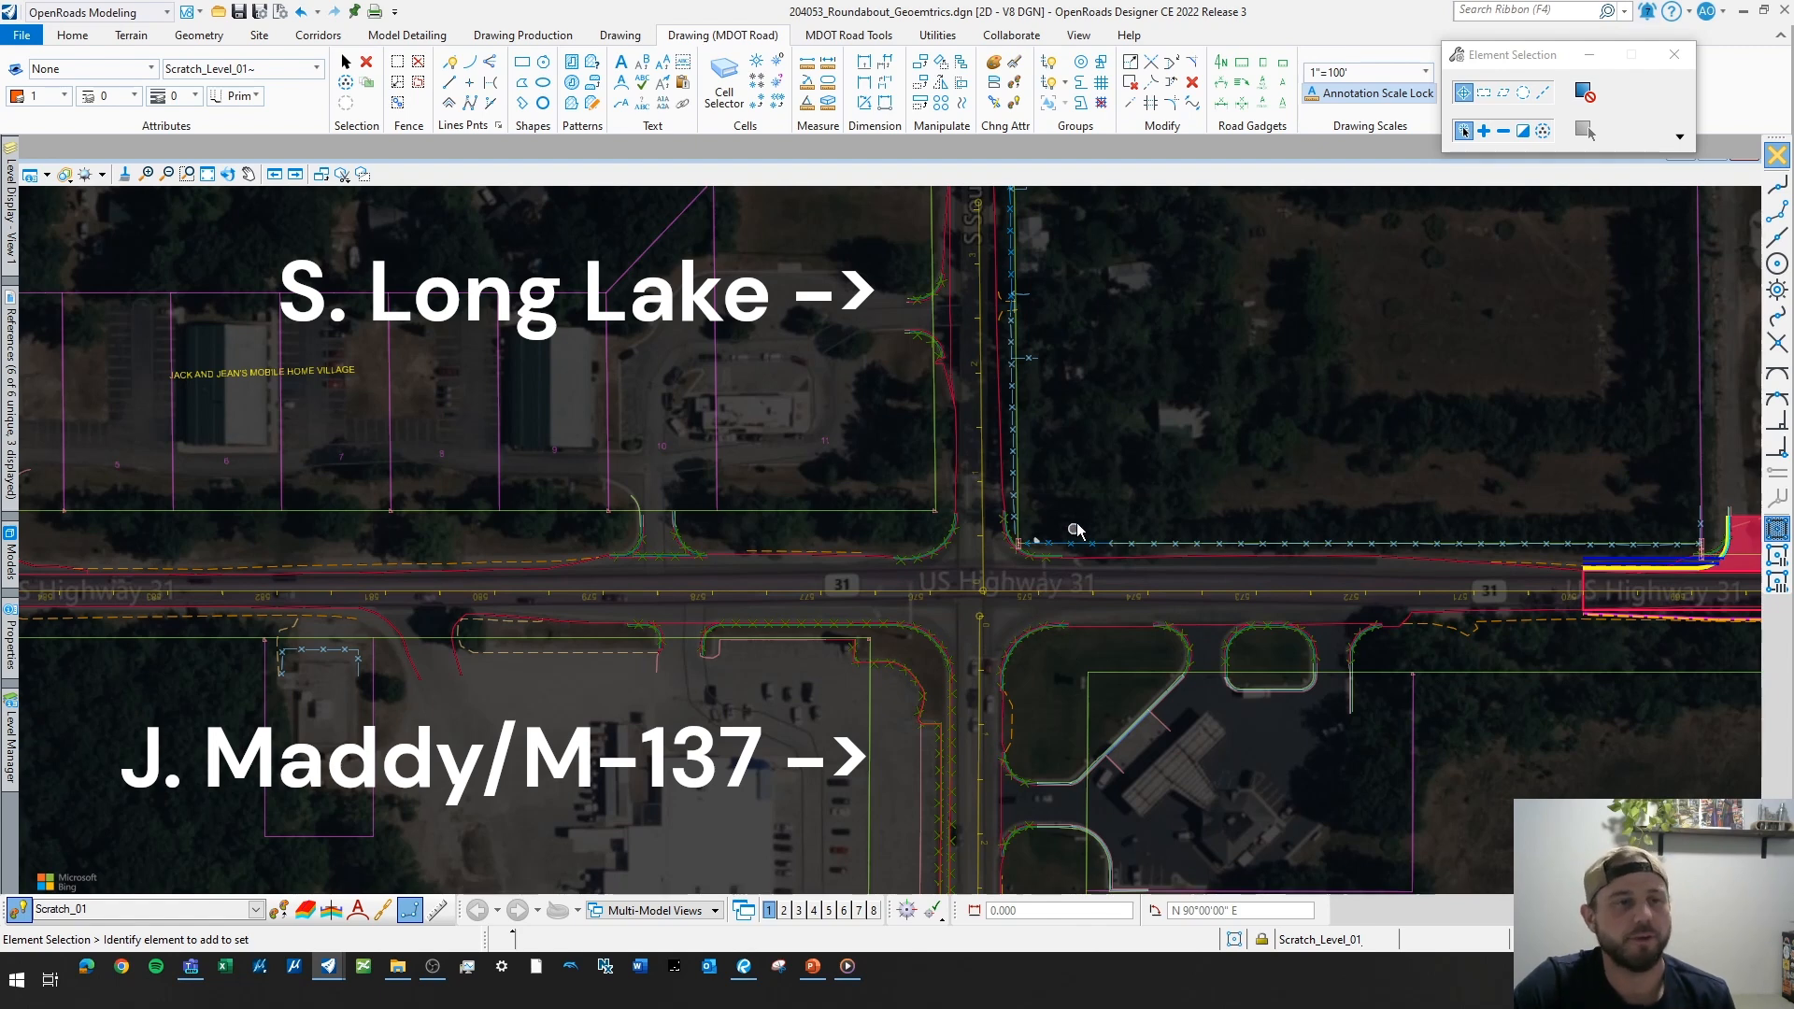
pyautogui.moveTo(1129, 502); pyautogui.dragTo(1114, 464, button='middle')
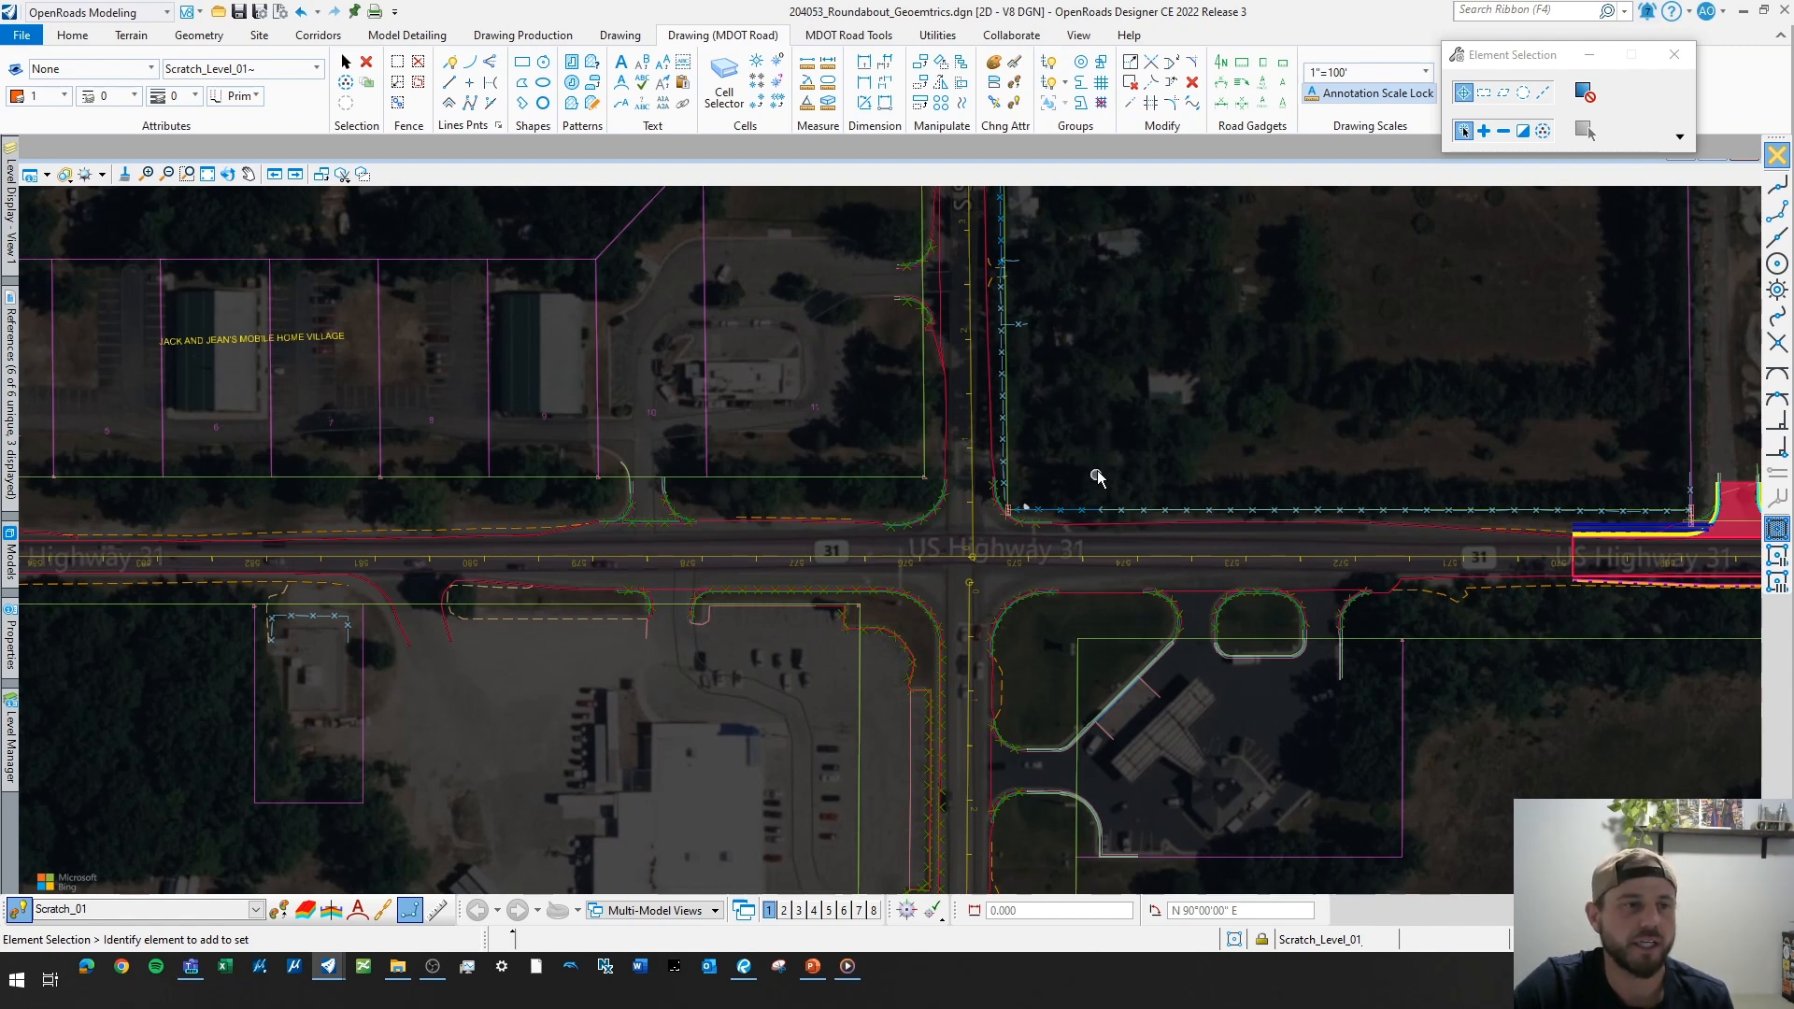
pyautogui.moveTo(1106, 426); pyautogui.dragTo(1090, 449, button='middle')
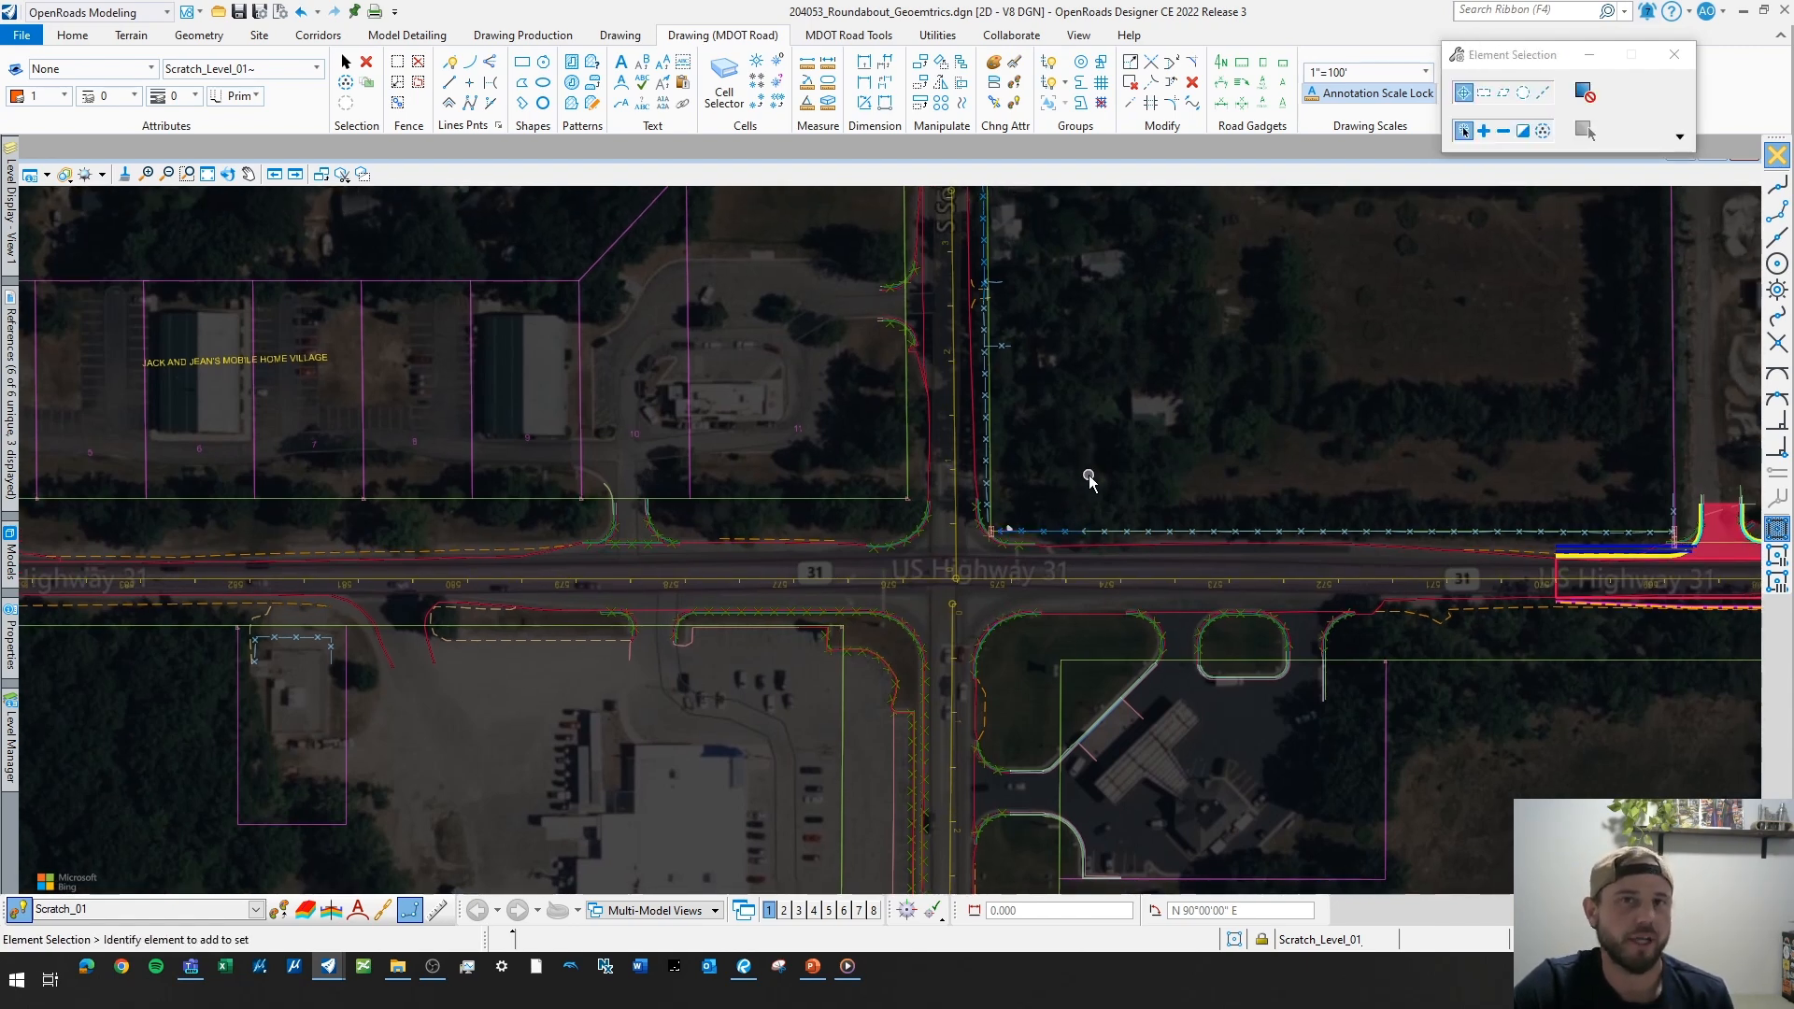
# - Place a 180 ft diameter circle by center where the South Long Lake Road alignment meets the US-31 centerline
pyautogui.click(542, 103)
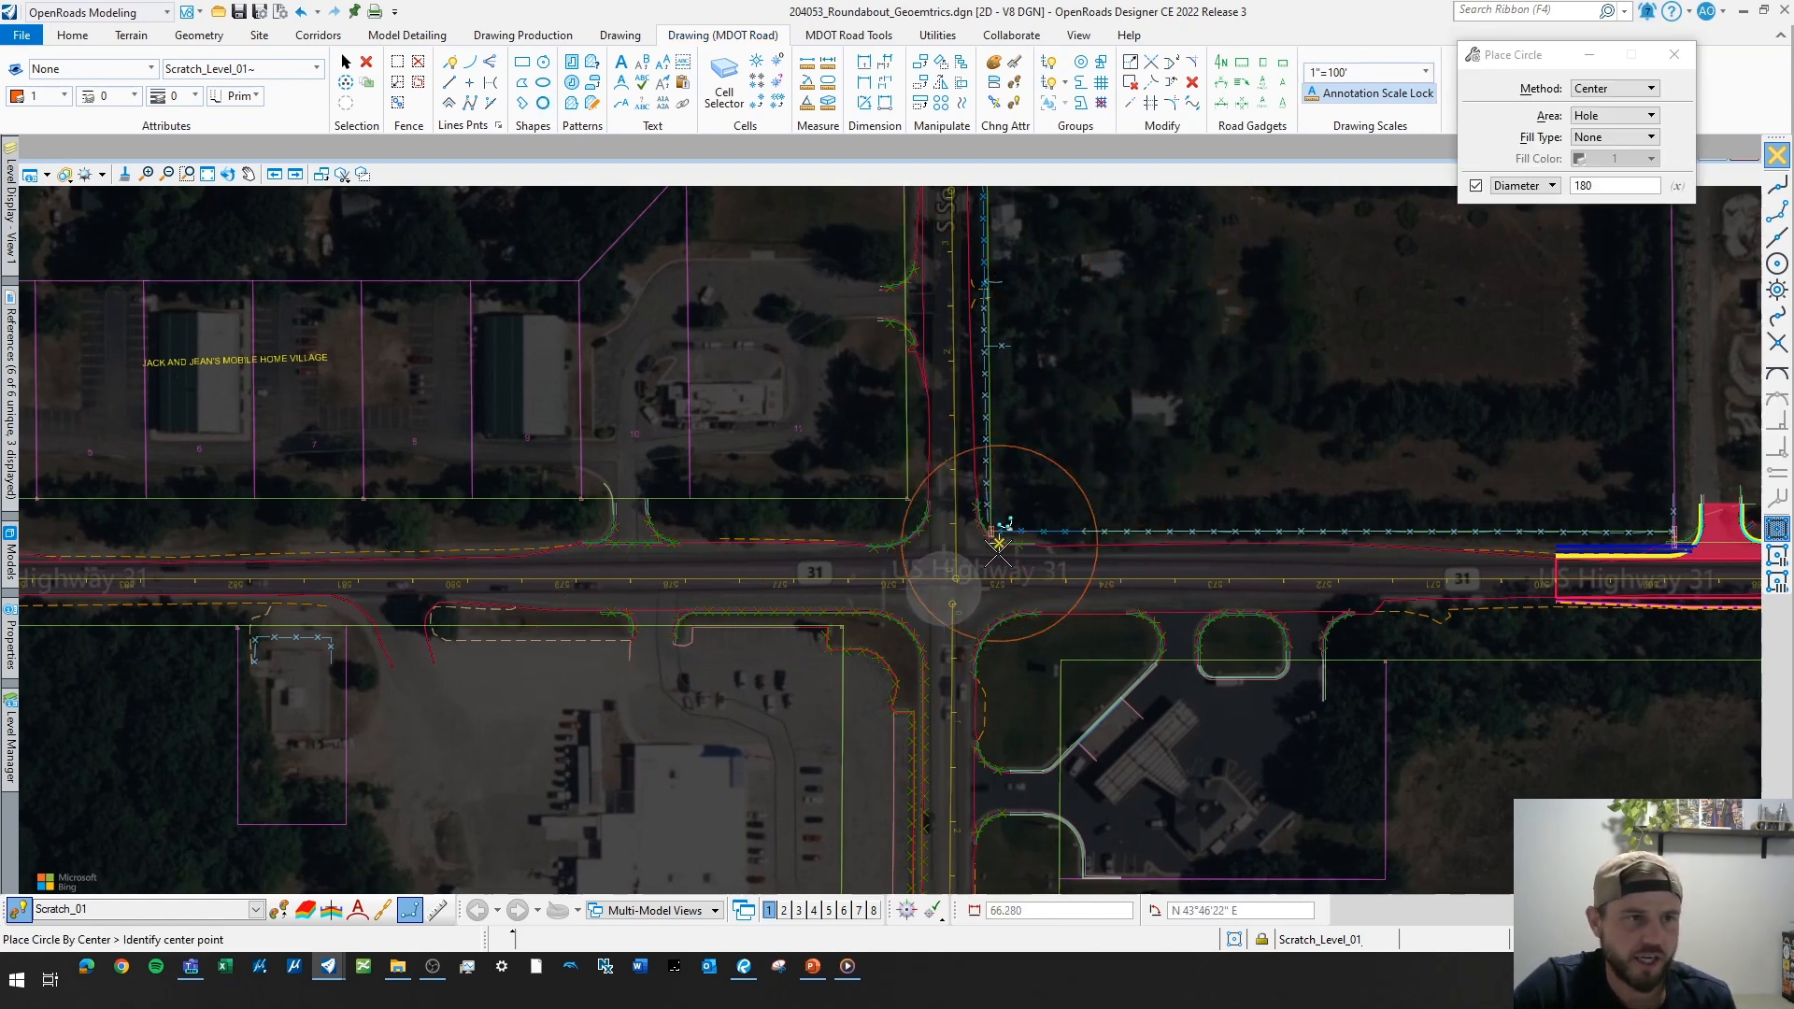
pyautogui.scroll(4, 977, 580)
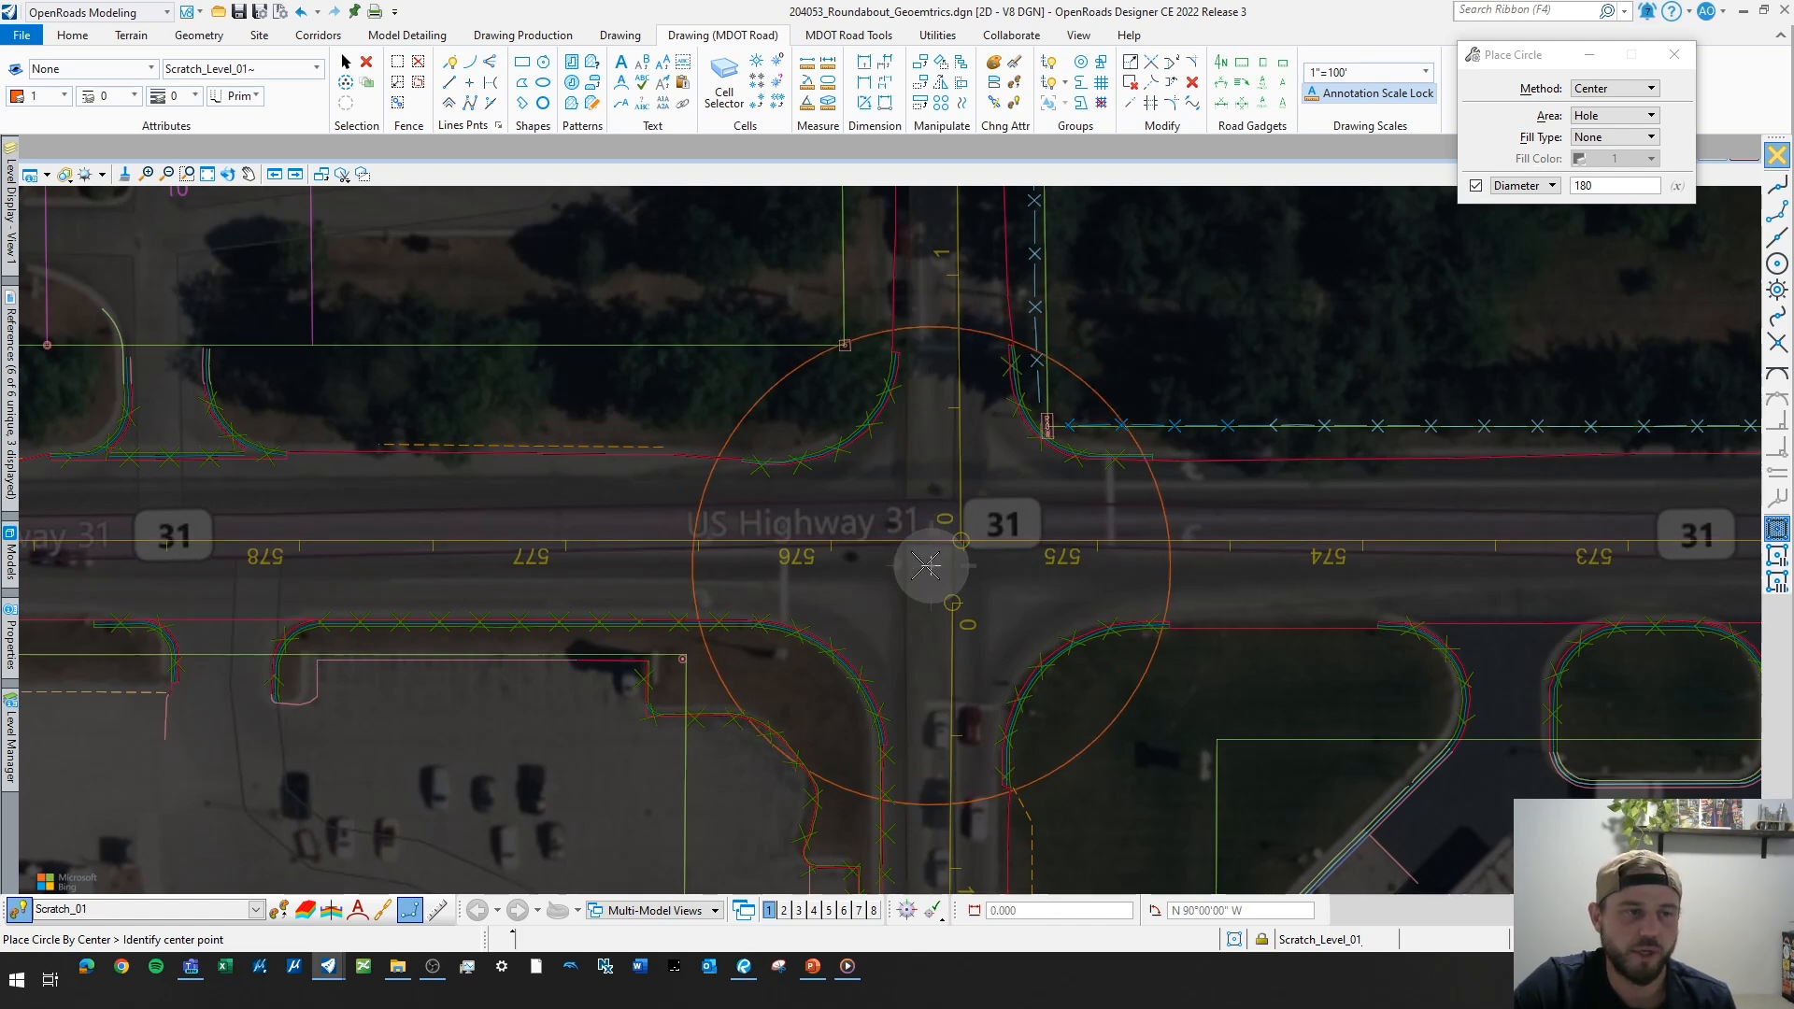
pyautogui.scroll(-3, 927, 563)
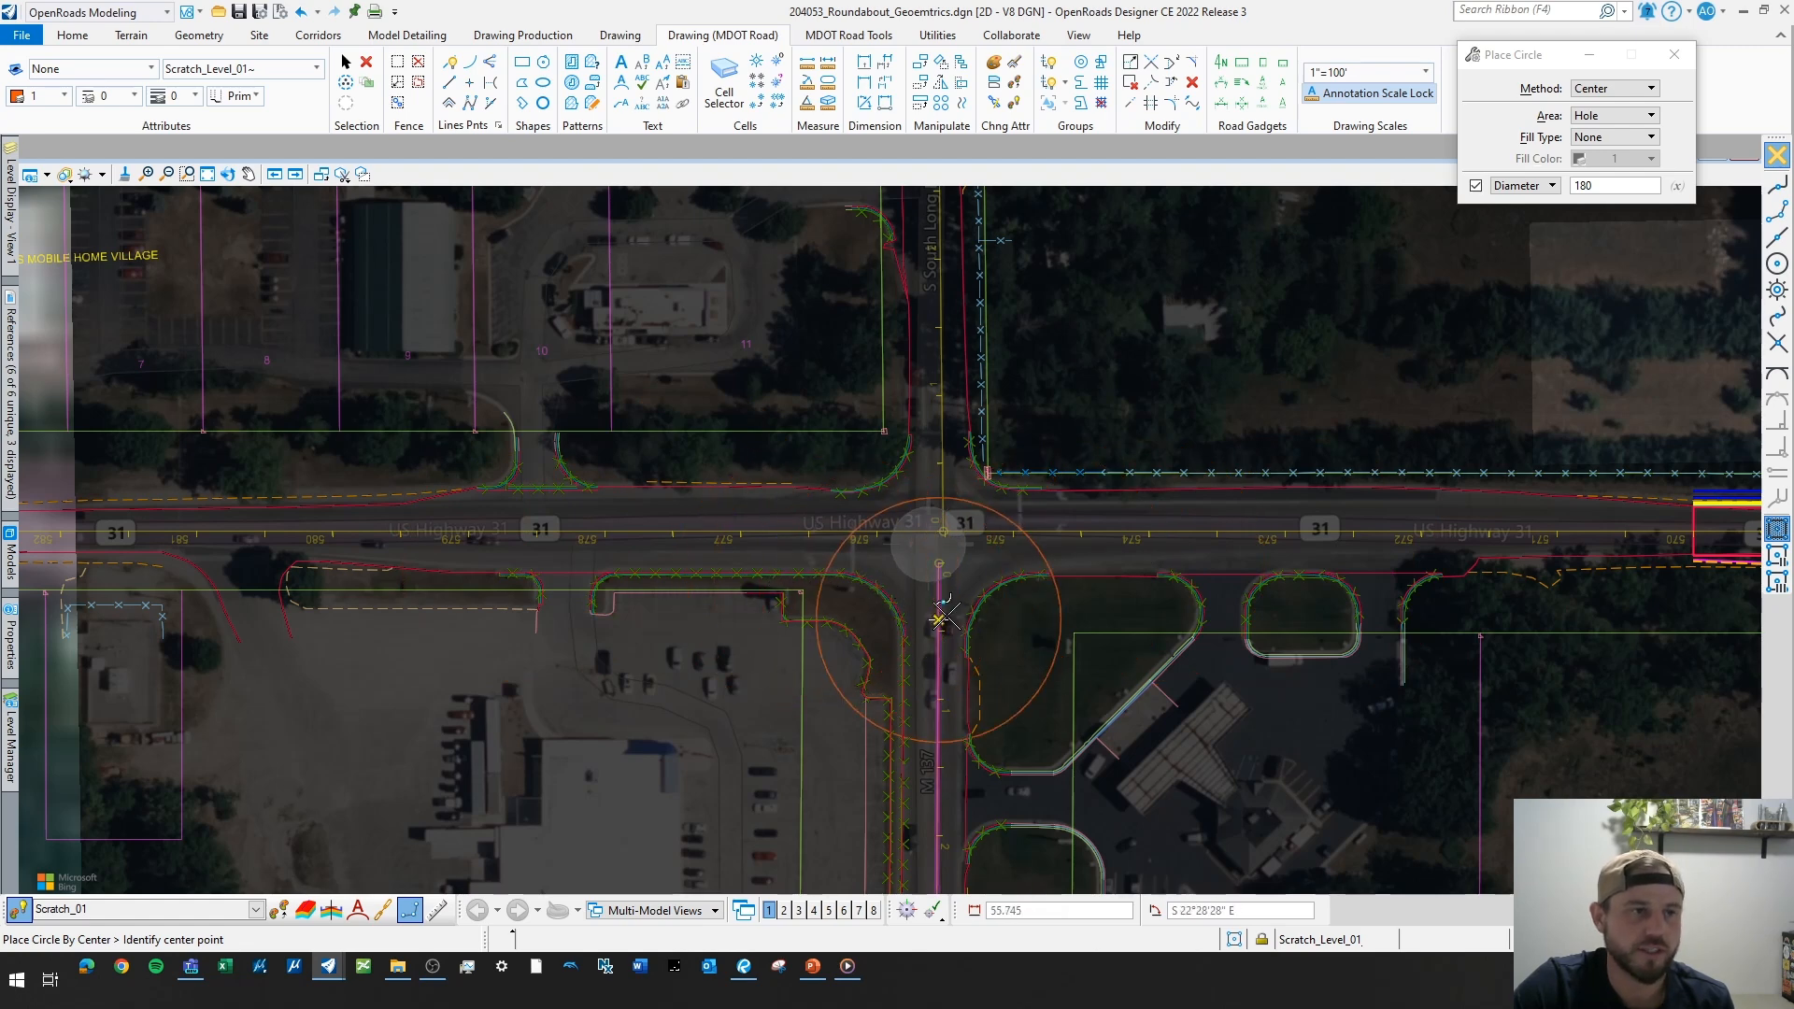
pyautogui.scroll(3, 942, 617)
pyautogui.scroll(1, 925, 519)
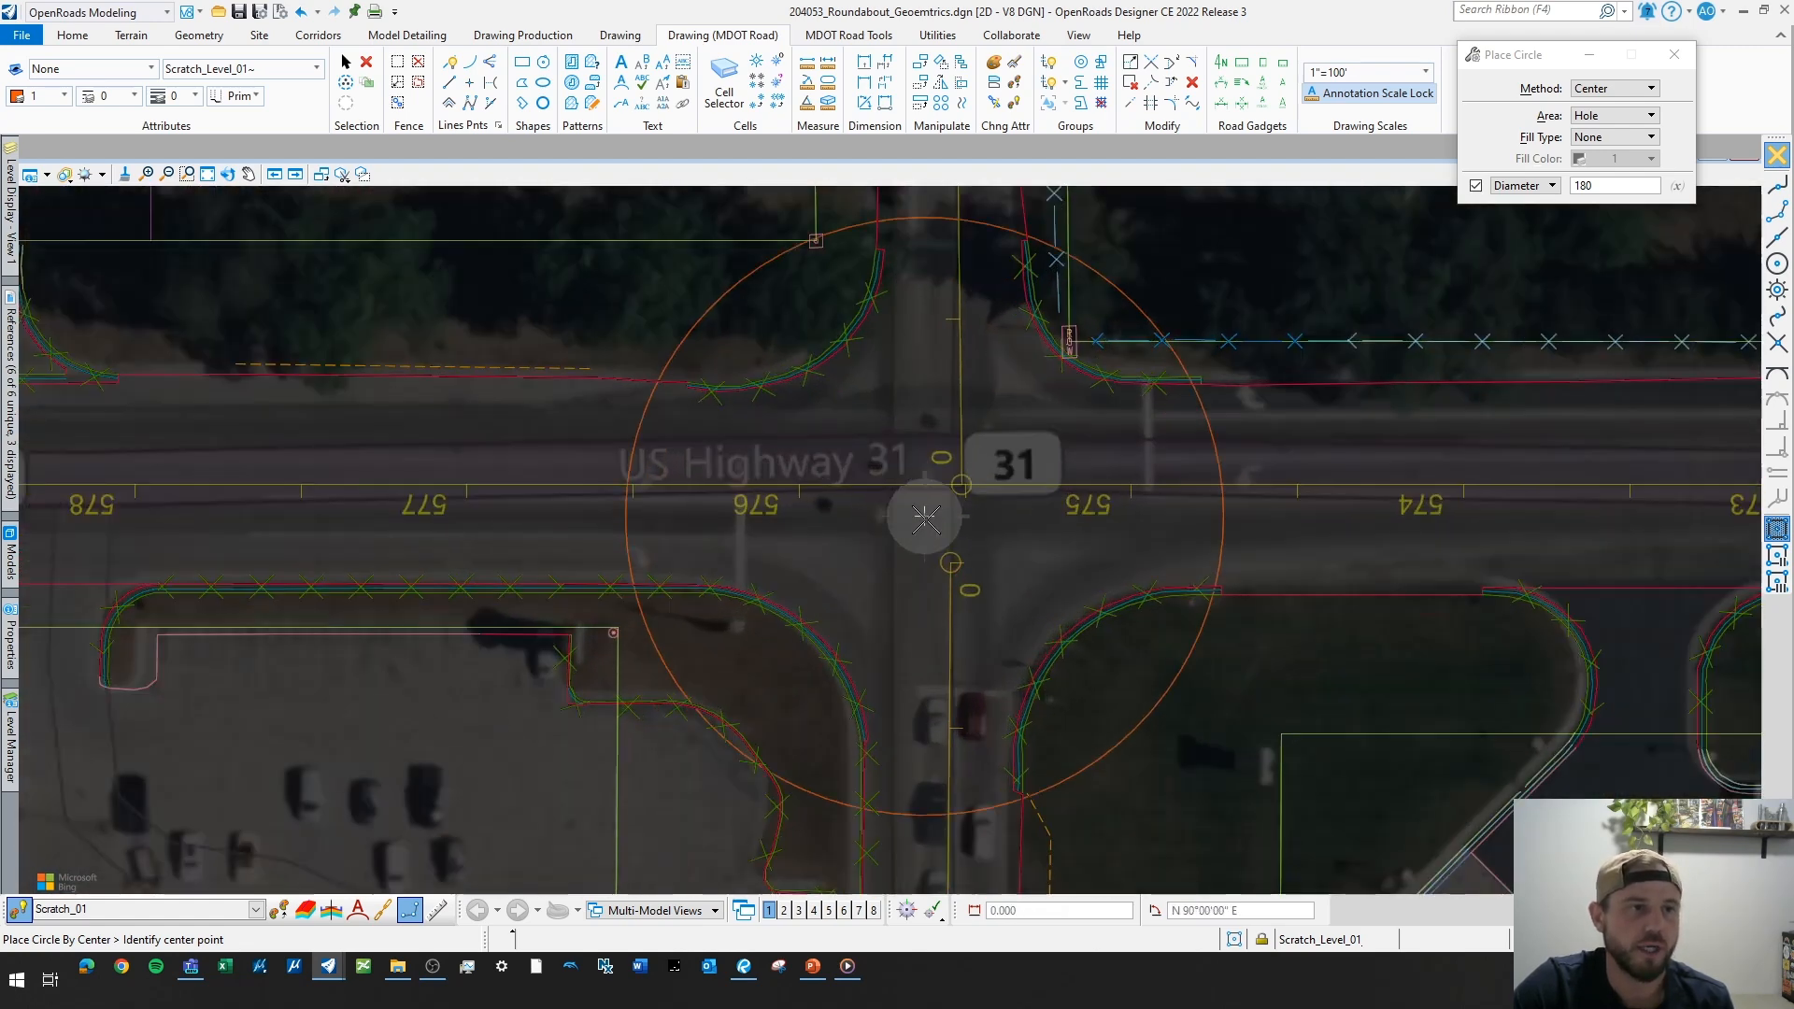
pyautogui.scroll(1, 925, 518)
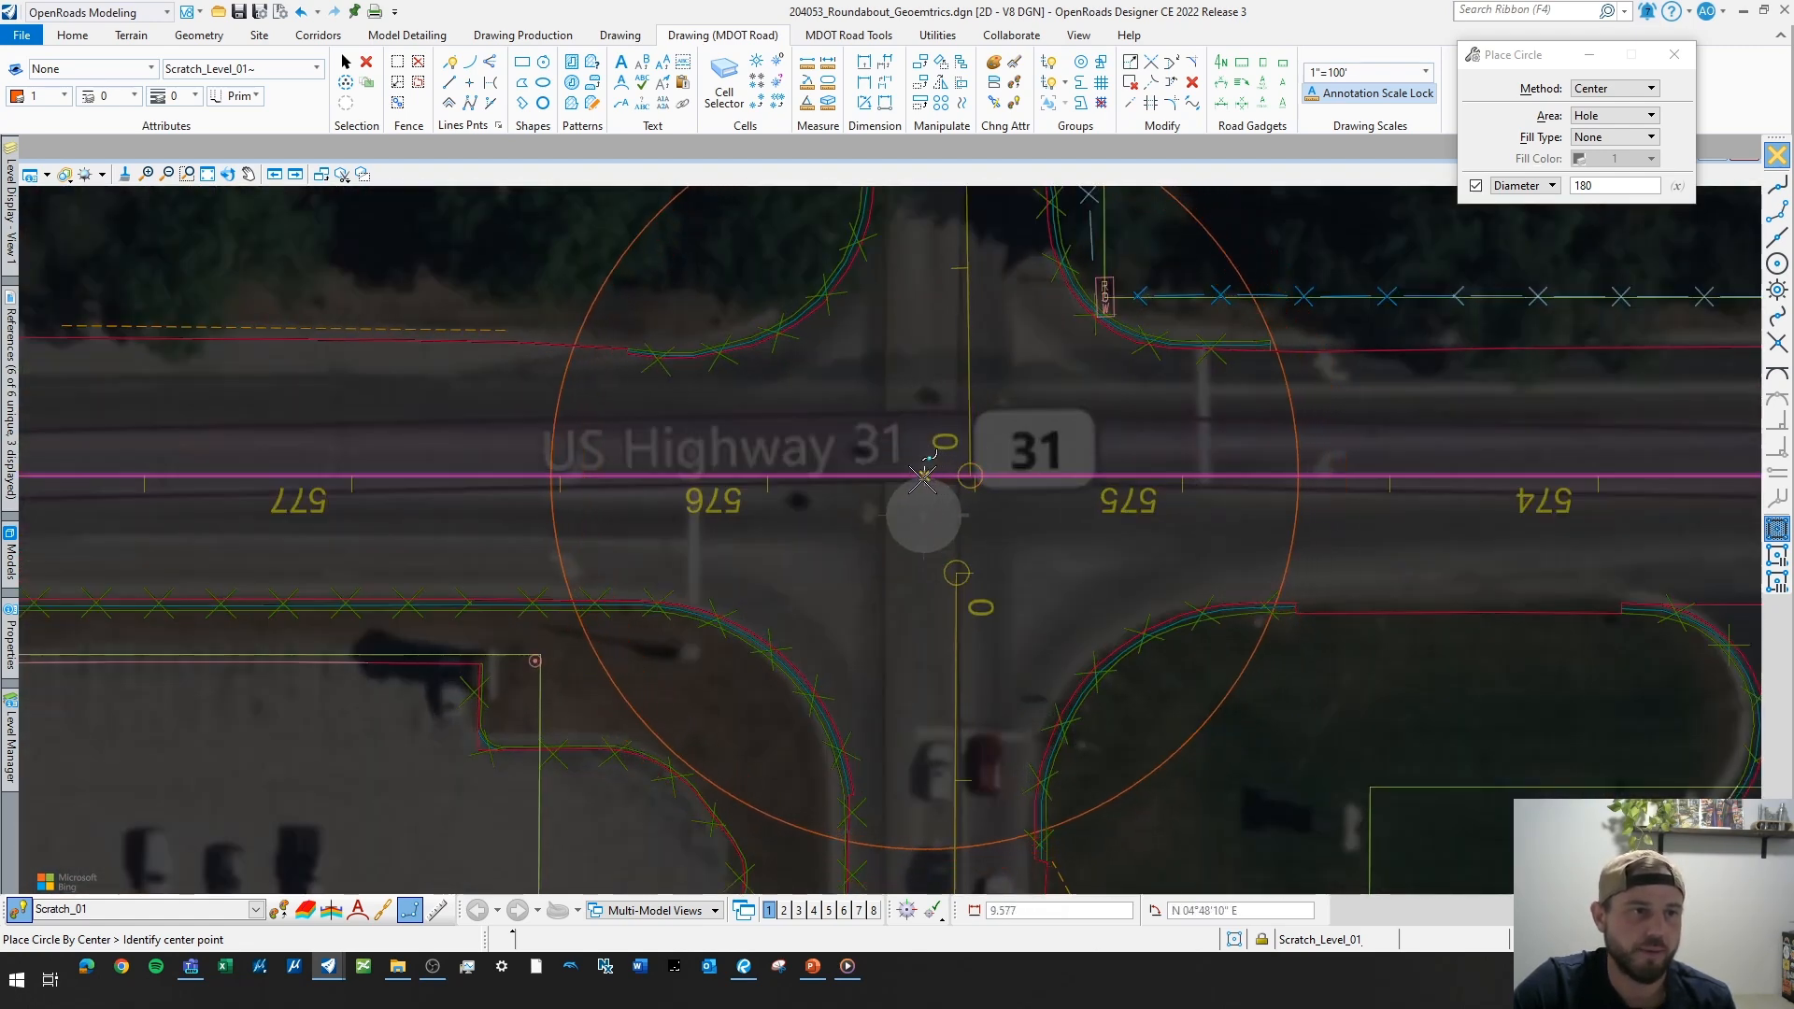
pyautogui.click(969, 477)
pyautogui.press('Escape')
# - Move the 180 ft inscribed circle 10 ft west along the US-31 centerline
pyautogui.moveTo(977, 532); pyautogui.dragTo(996, 576, button='middle')
pyautogui.scroll(-1, 991, 577)
pyautogui.scroll(2, 859, 598)
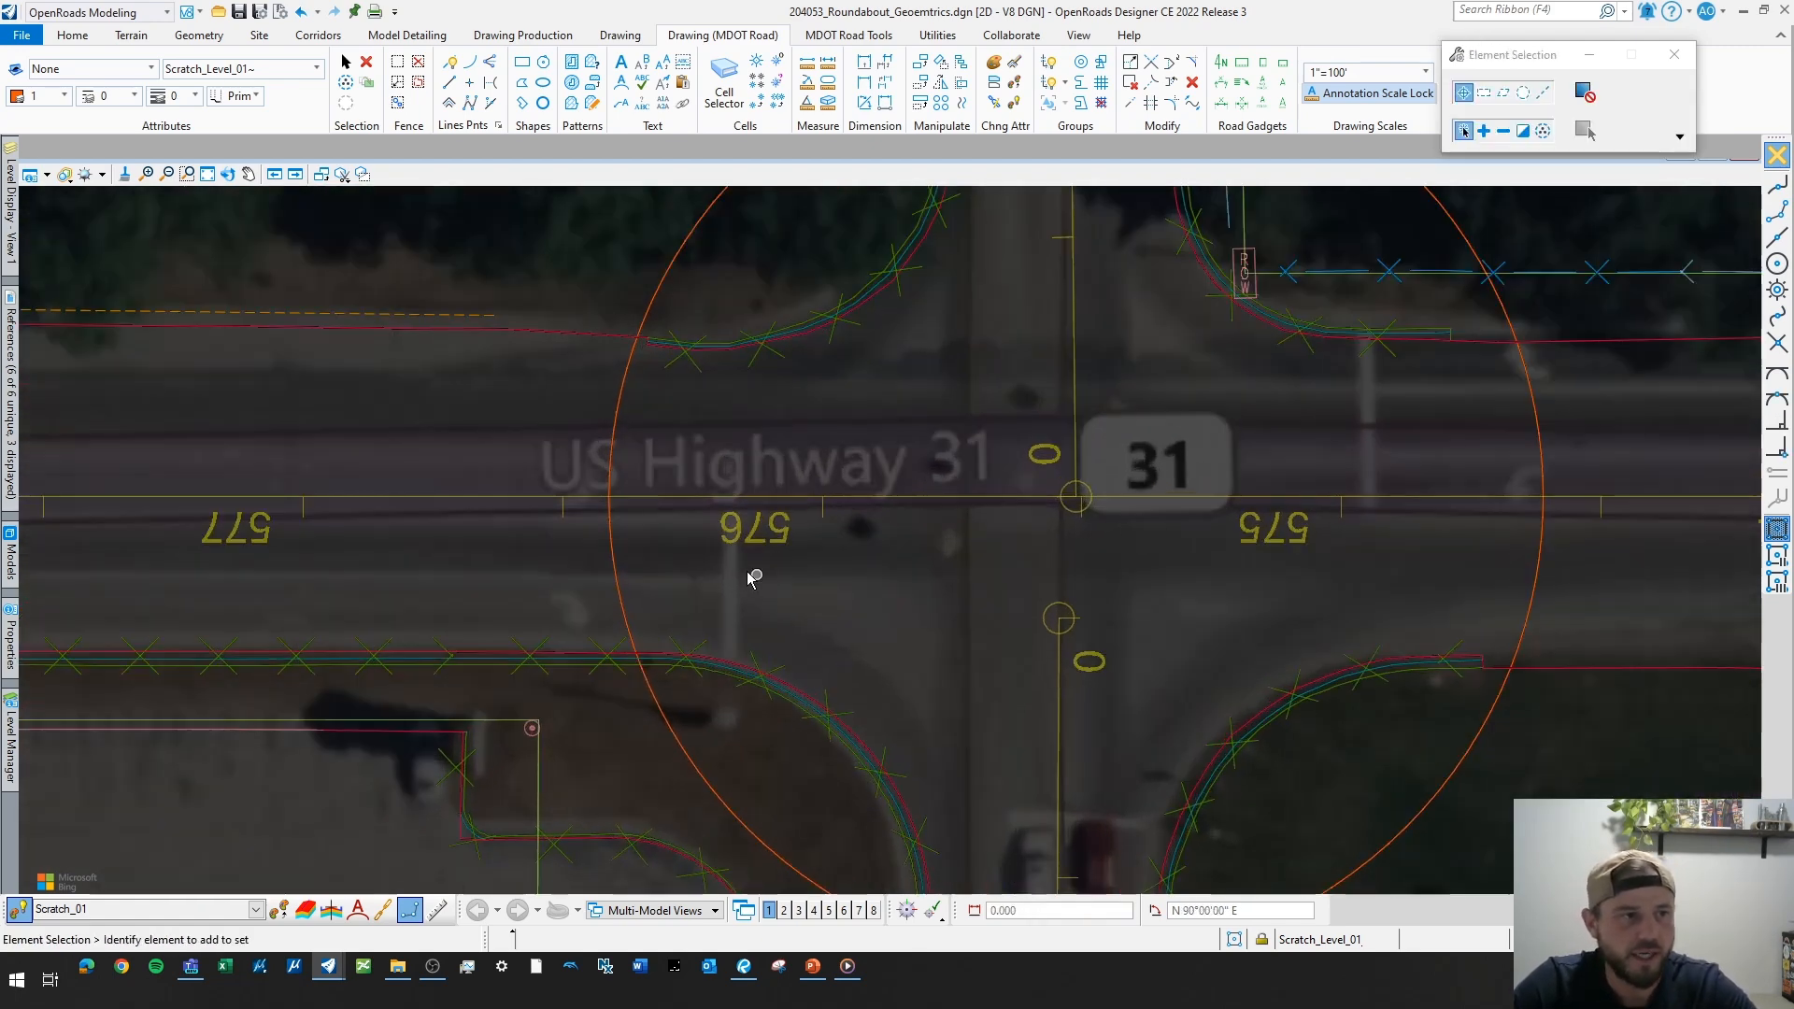
pyautogui.click(621, 577)
pyautogui.scroll(-1, 1142, 456)
pyautogui.scroll(1, 1098, 525)
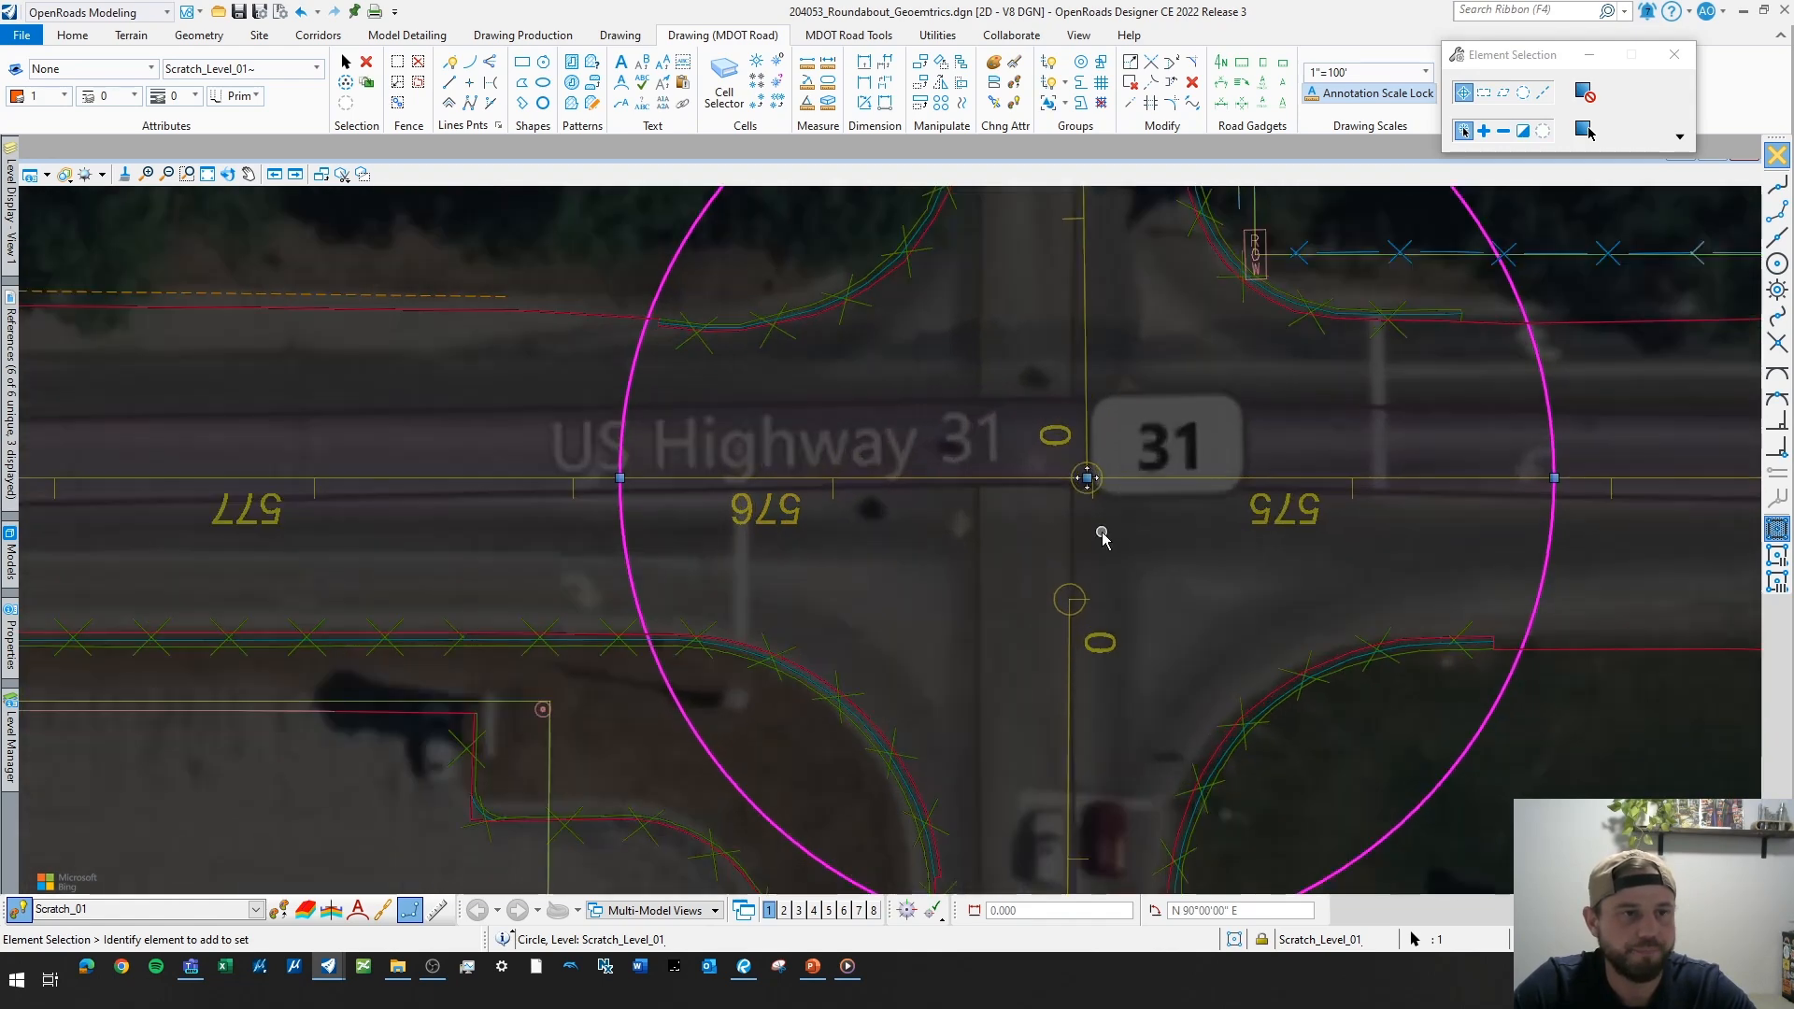
pyautogui.hotkey('ctrl', 'm')
pyautogui.click(1085, 525)
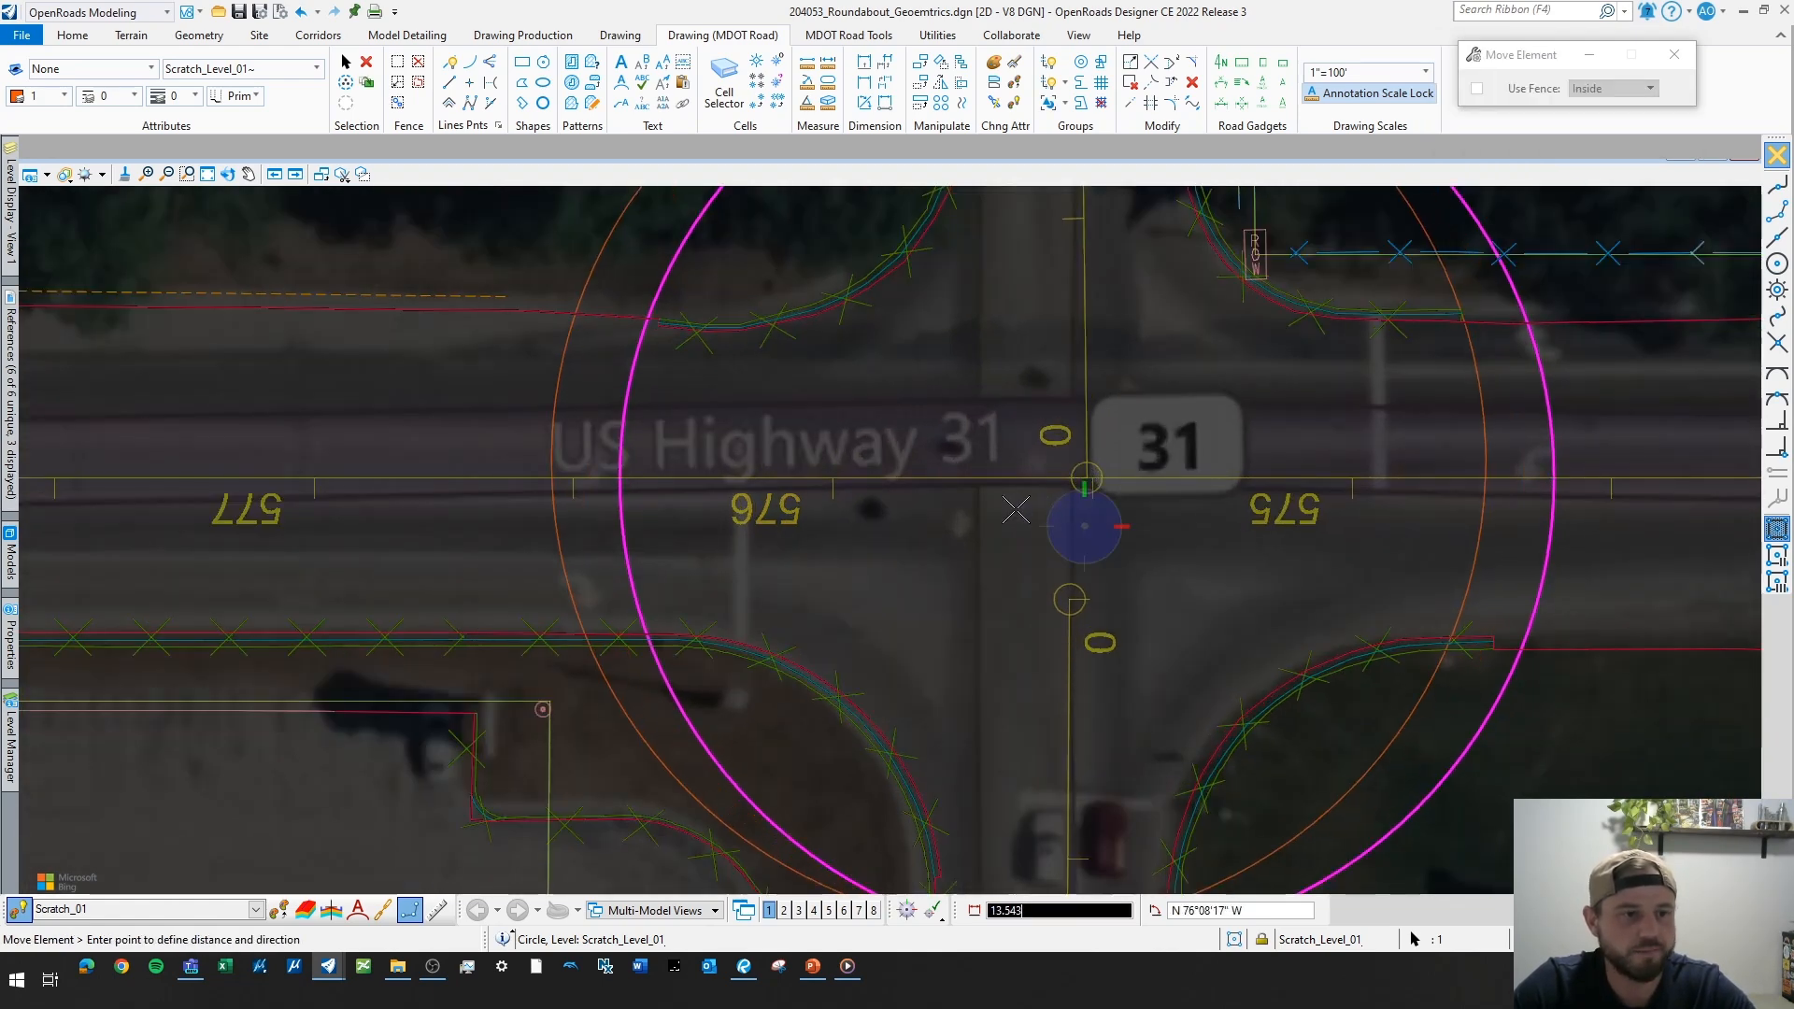
pyautogui.write('10')
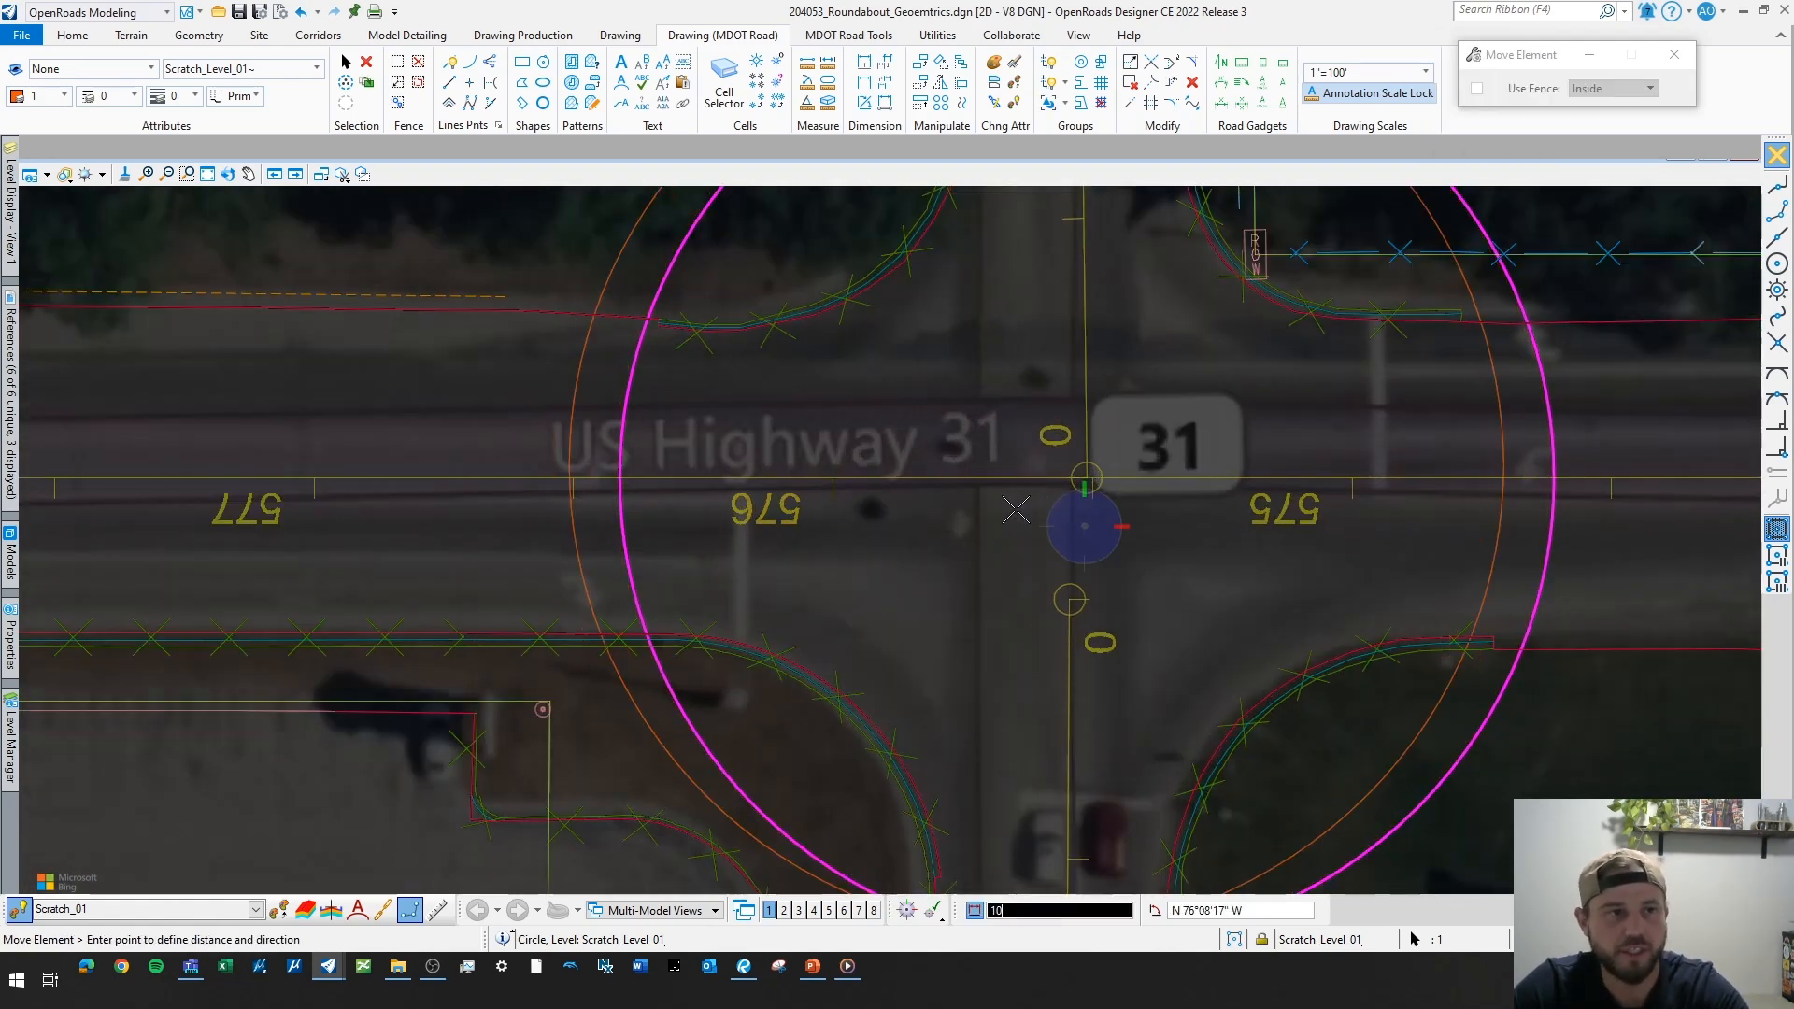
pyautogui.click(1007, 509)
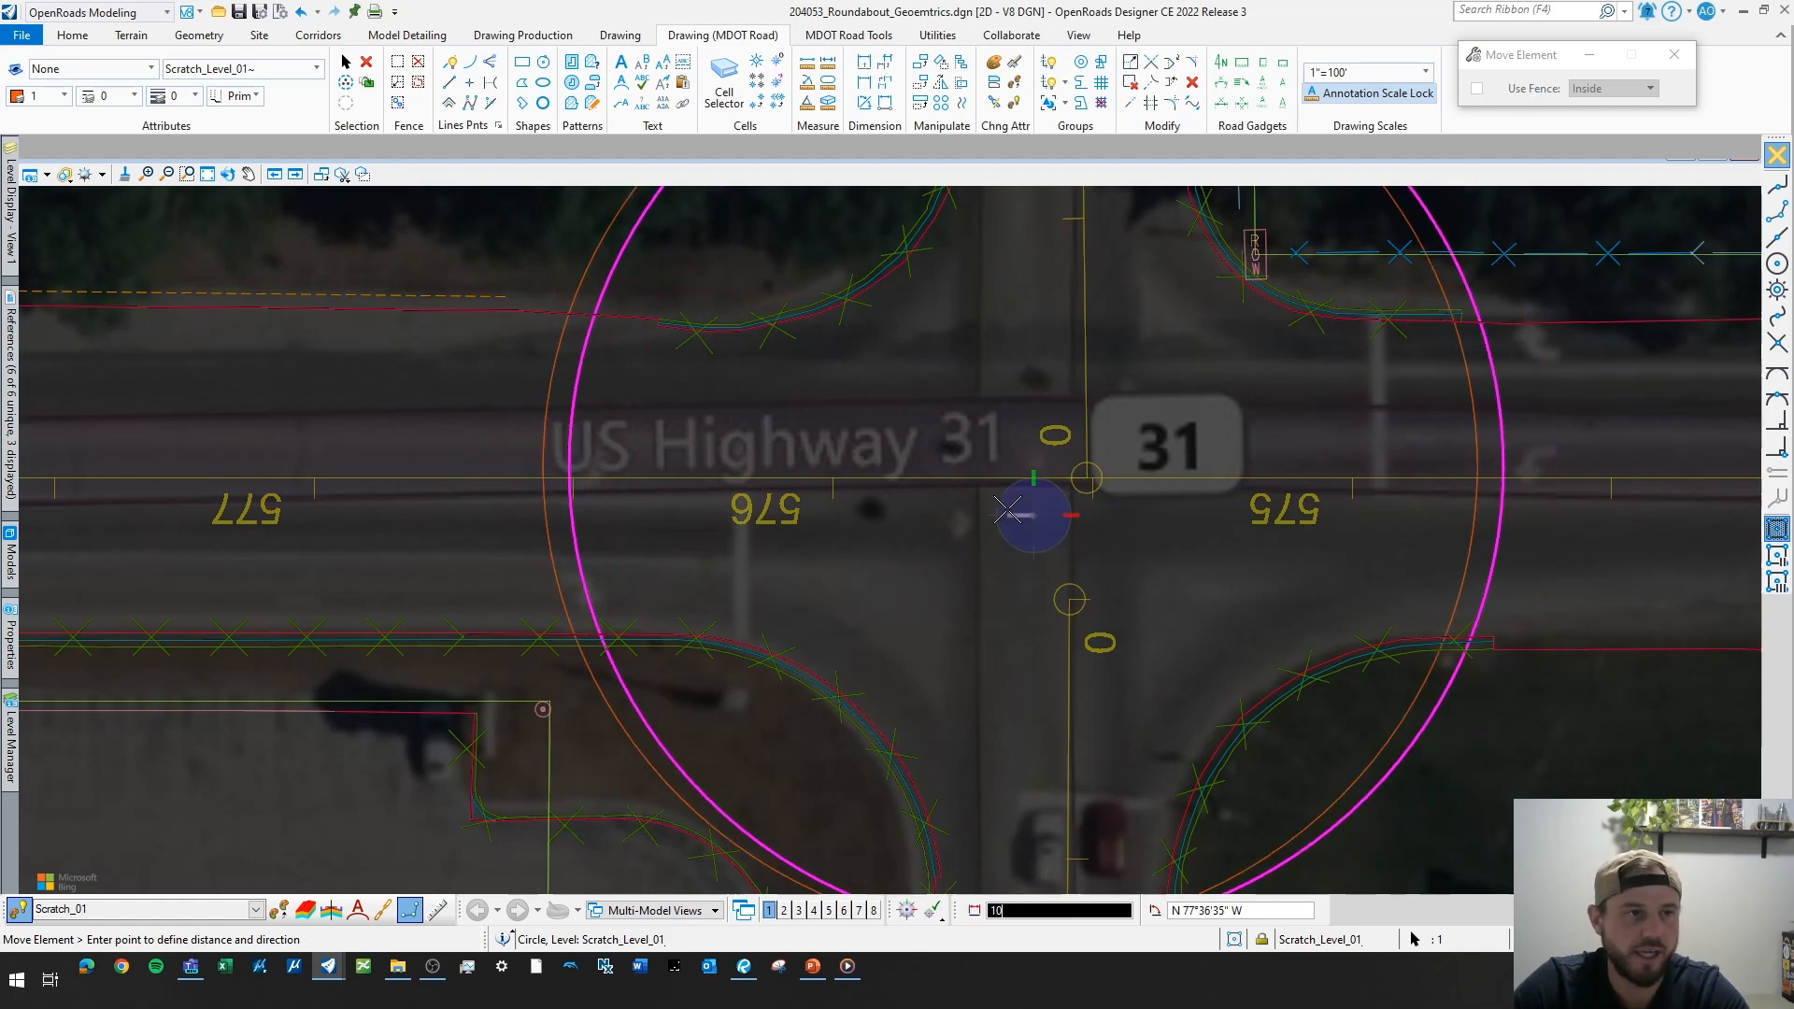
pyautogui.press('Escape')
# - Move the inscribed circle 10 ft due south of the US-31 centerline and clear the selection
pyautogui.scroll(-1, 1021, 508)
pyautogui.scroll(1, 1033, 509)
pyautogui.press('Return')
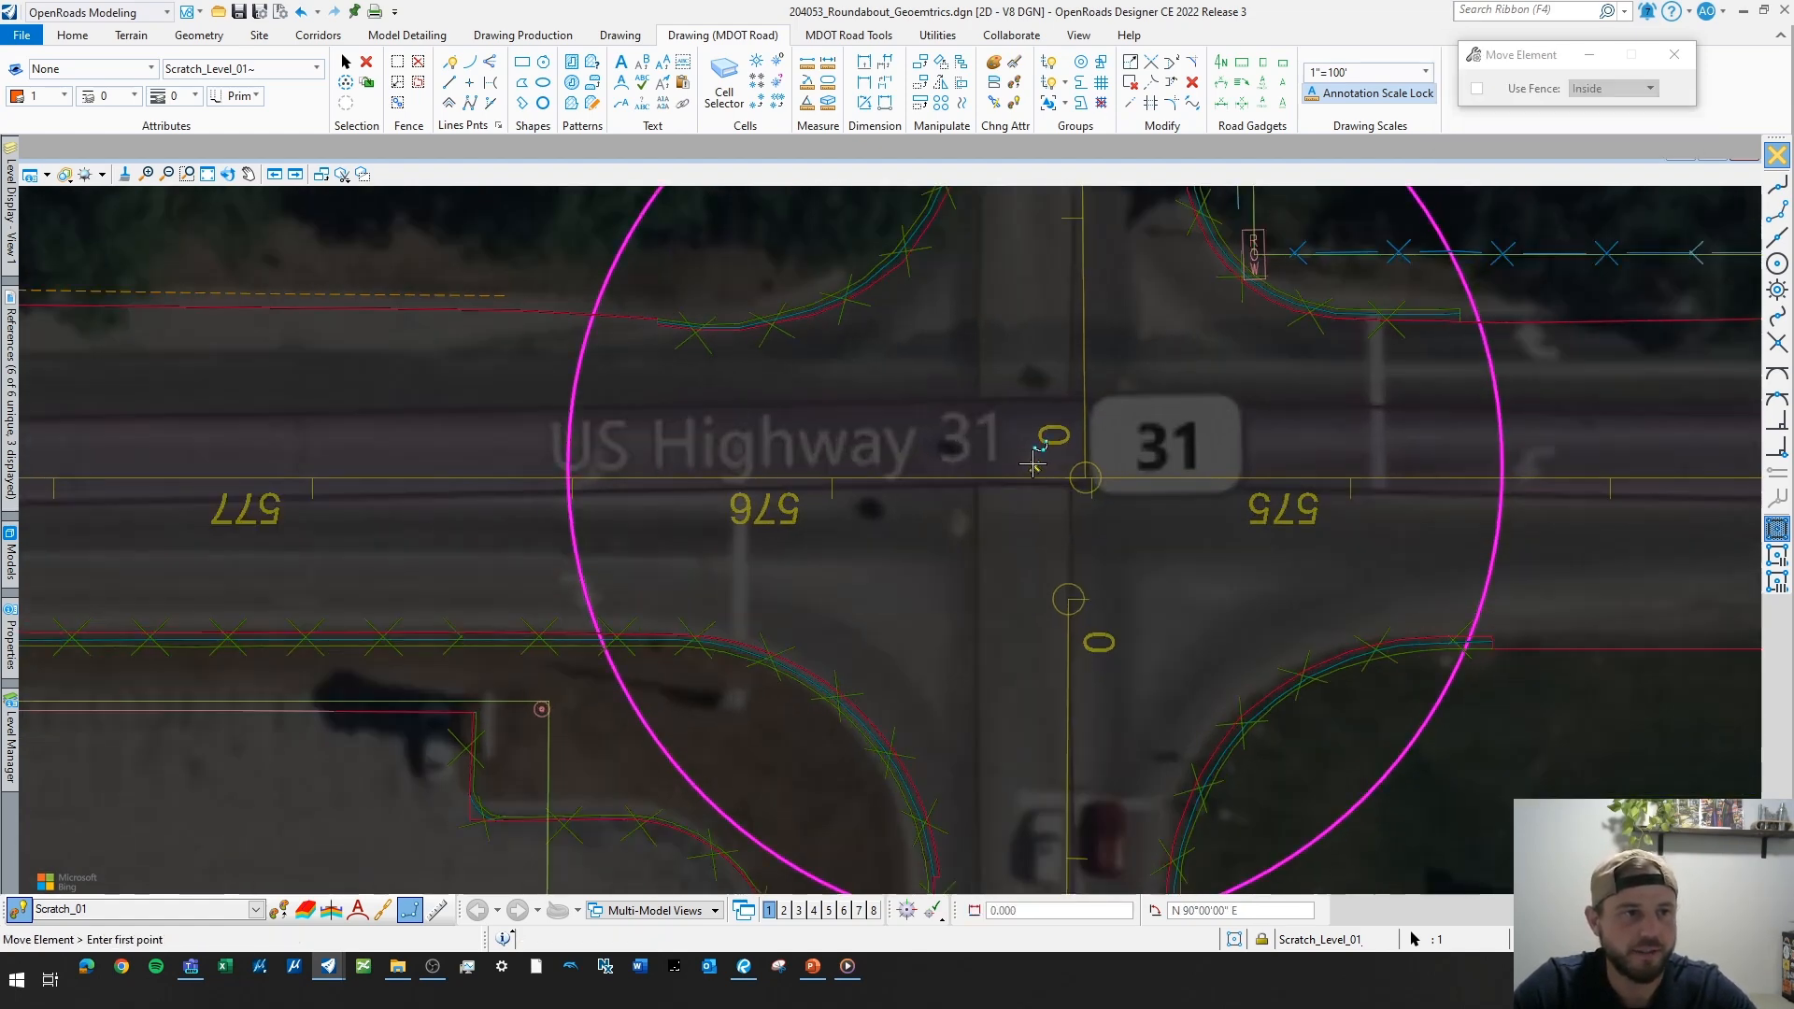
pyautogui.click(1030, 471)
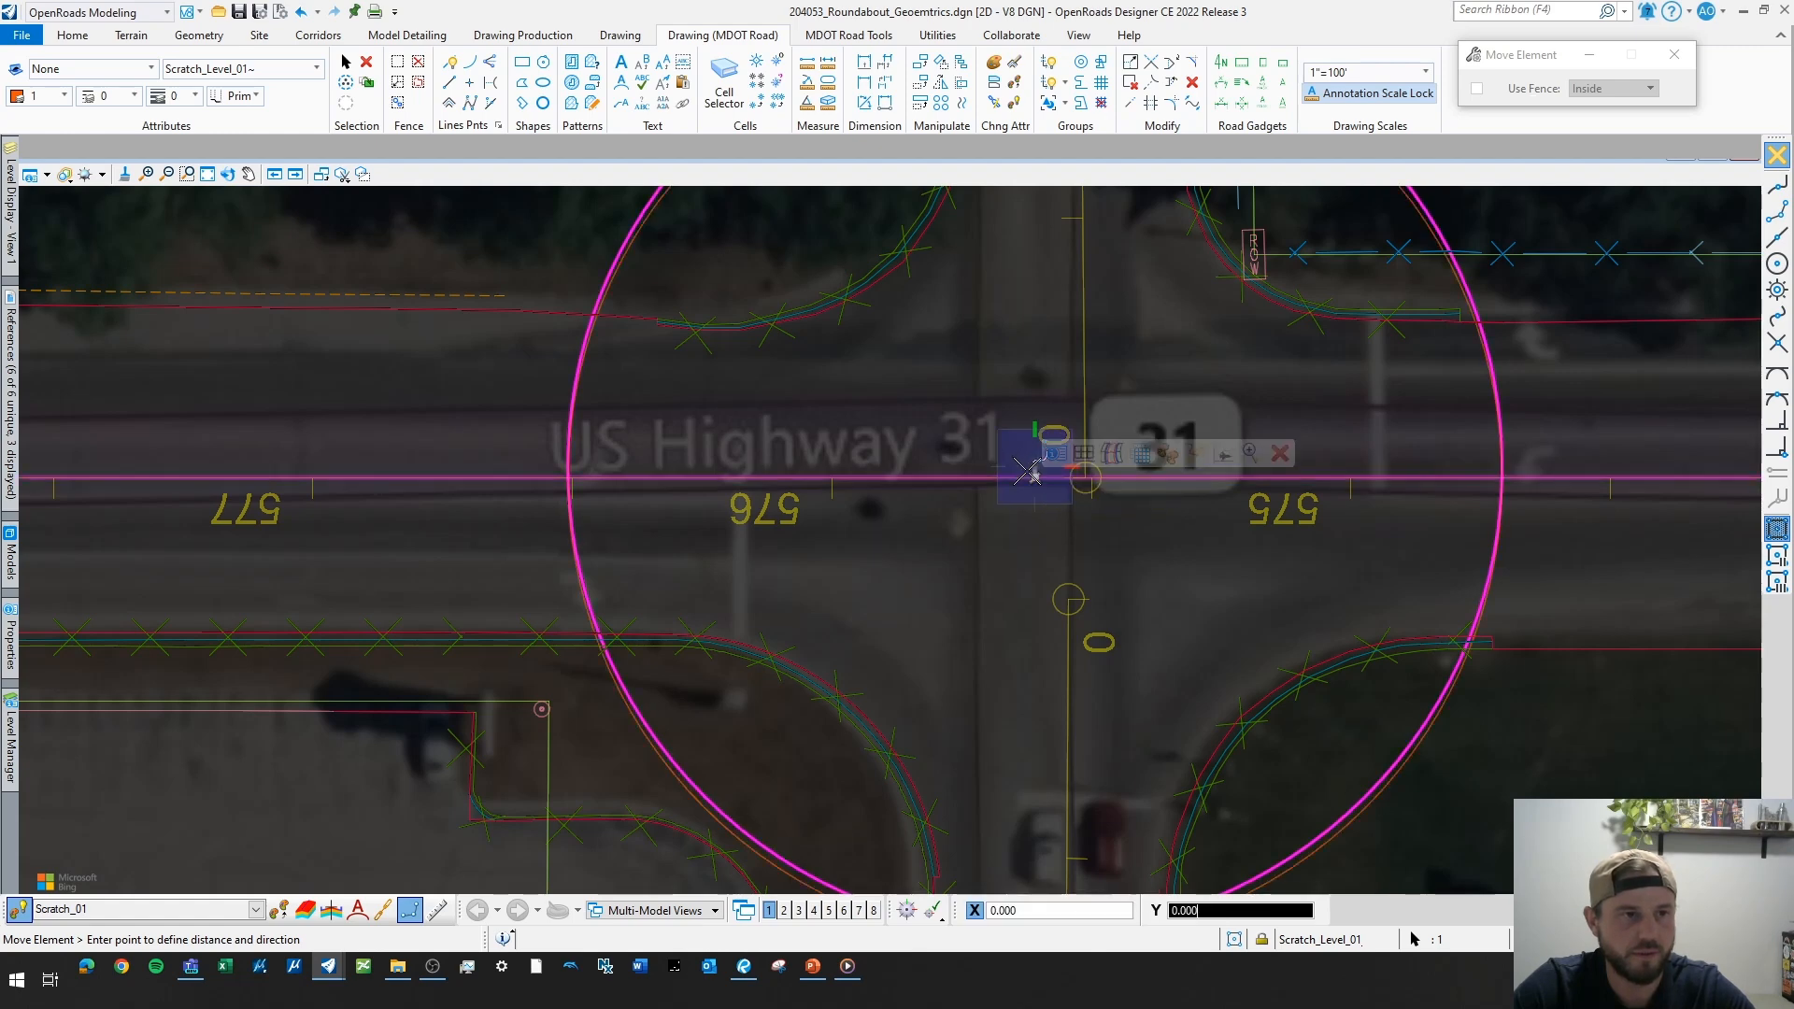
pyautogui.press('Escape')
pyautogui.scroll(-1, 1034, 508)
pyautogui.press('Return')
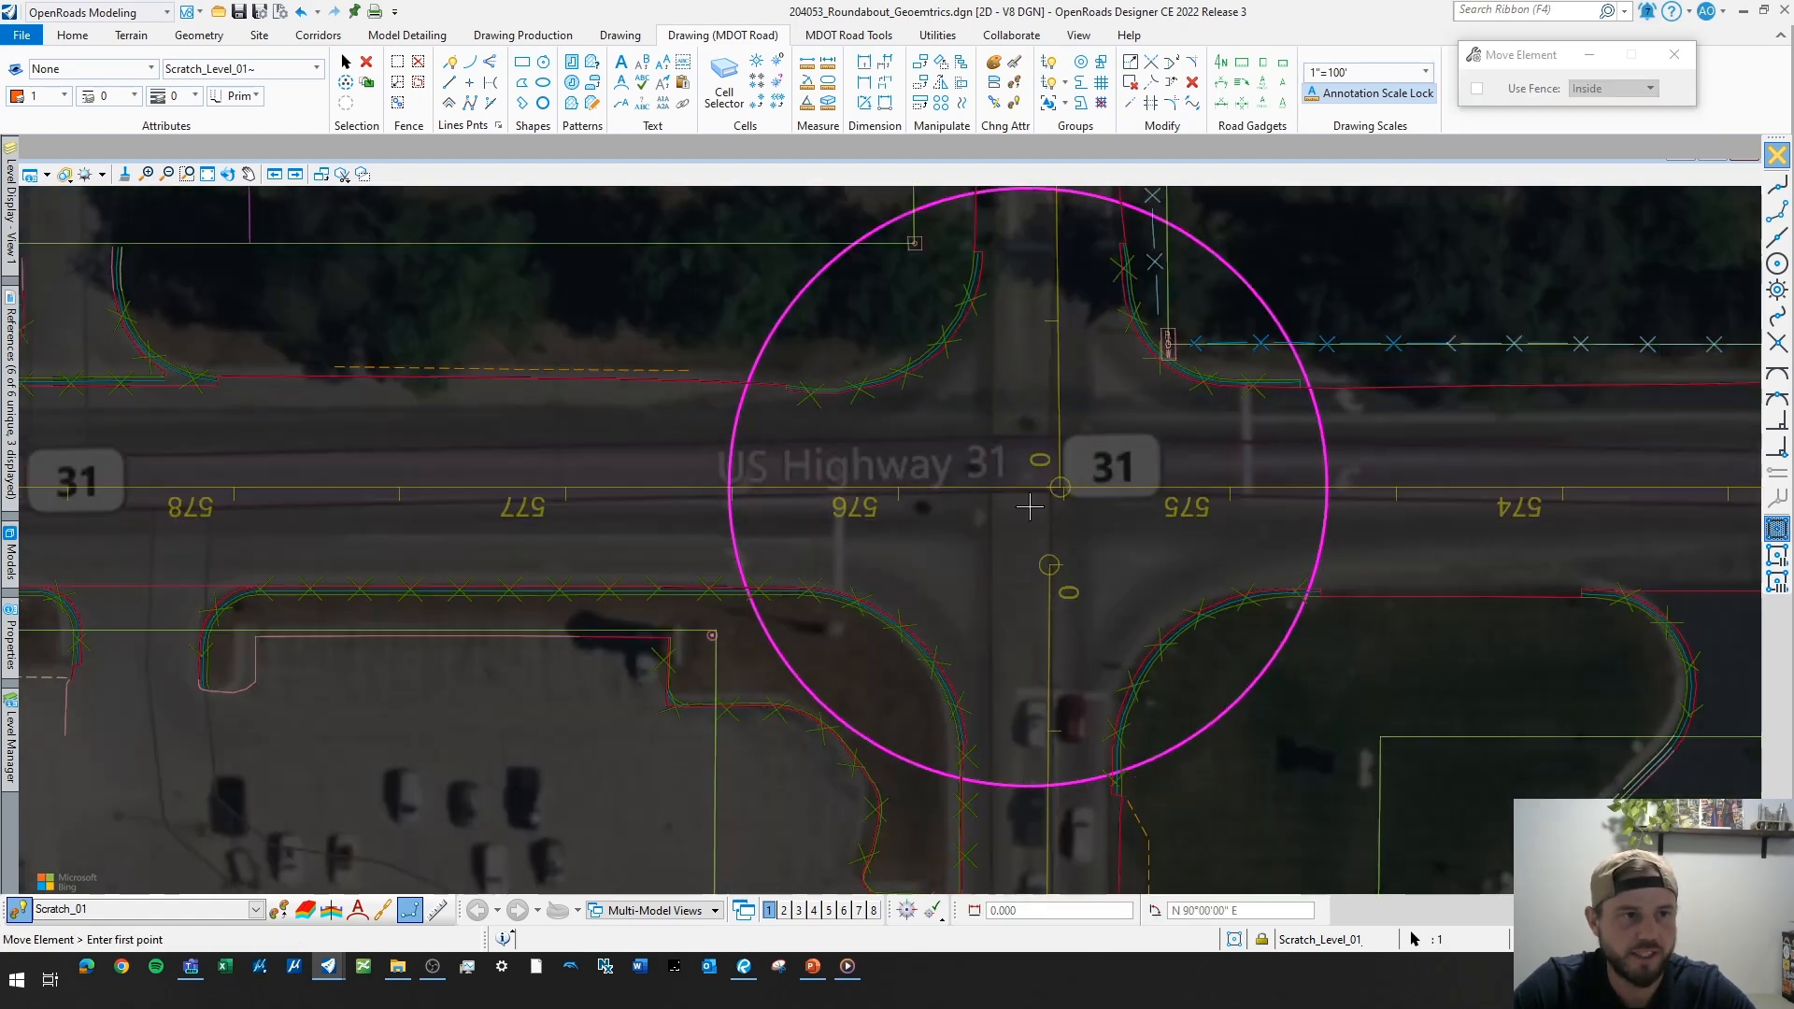
pyautogui.click(1027, 516)
pyautogui.write('1')
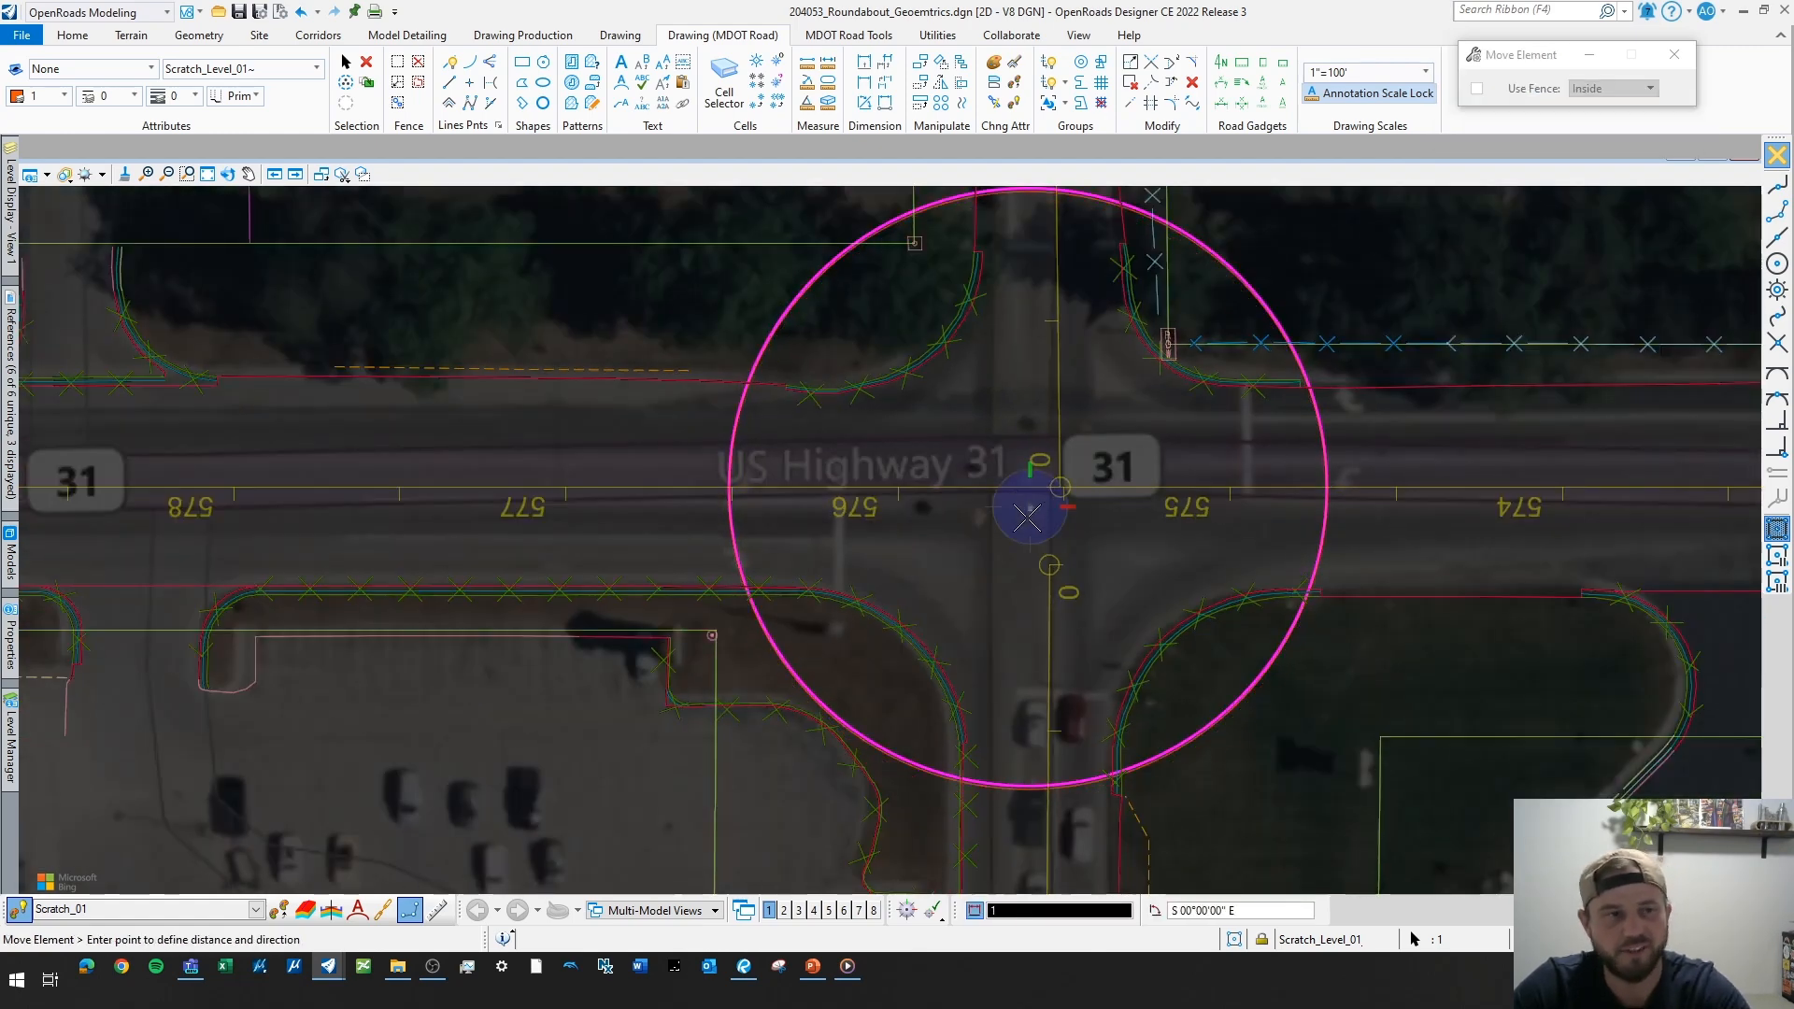
pyautogui.write('0')
pyautogui.click(1028, 516)
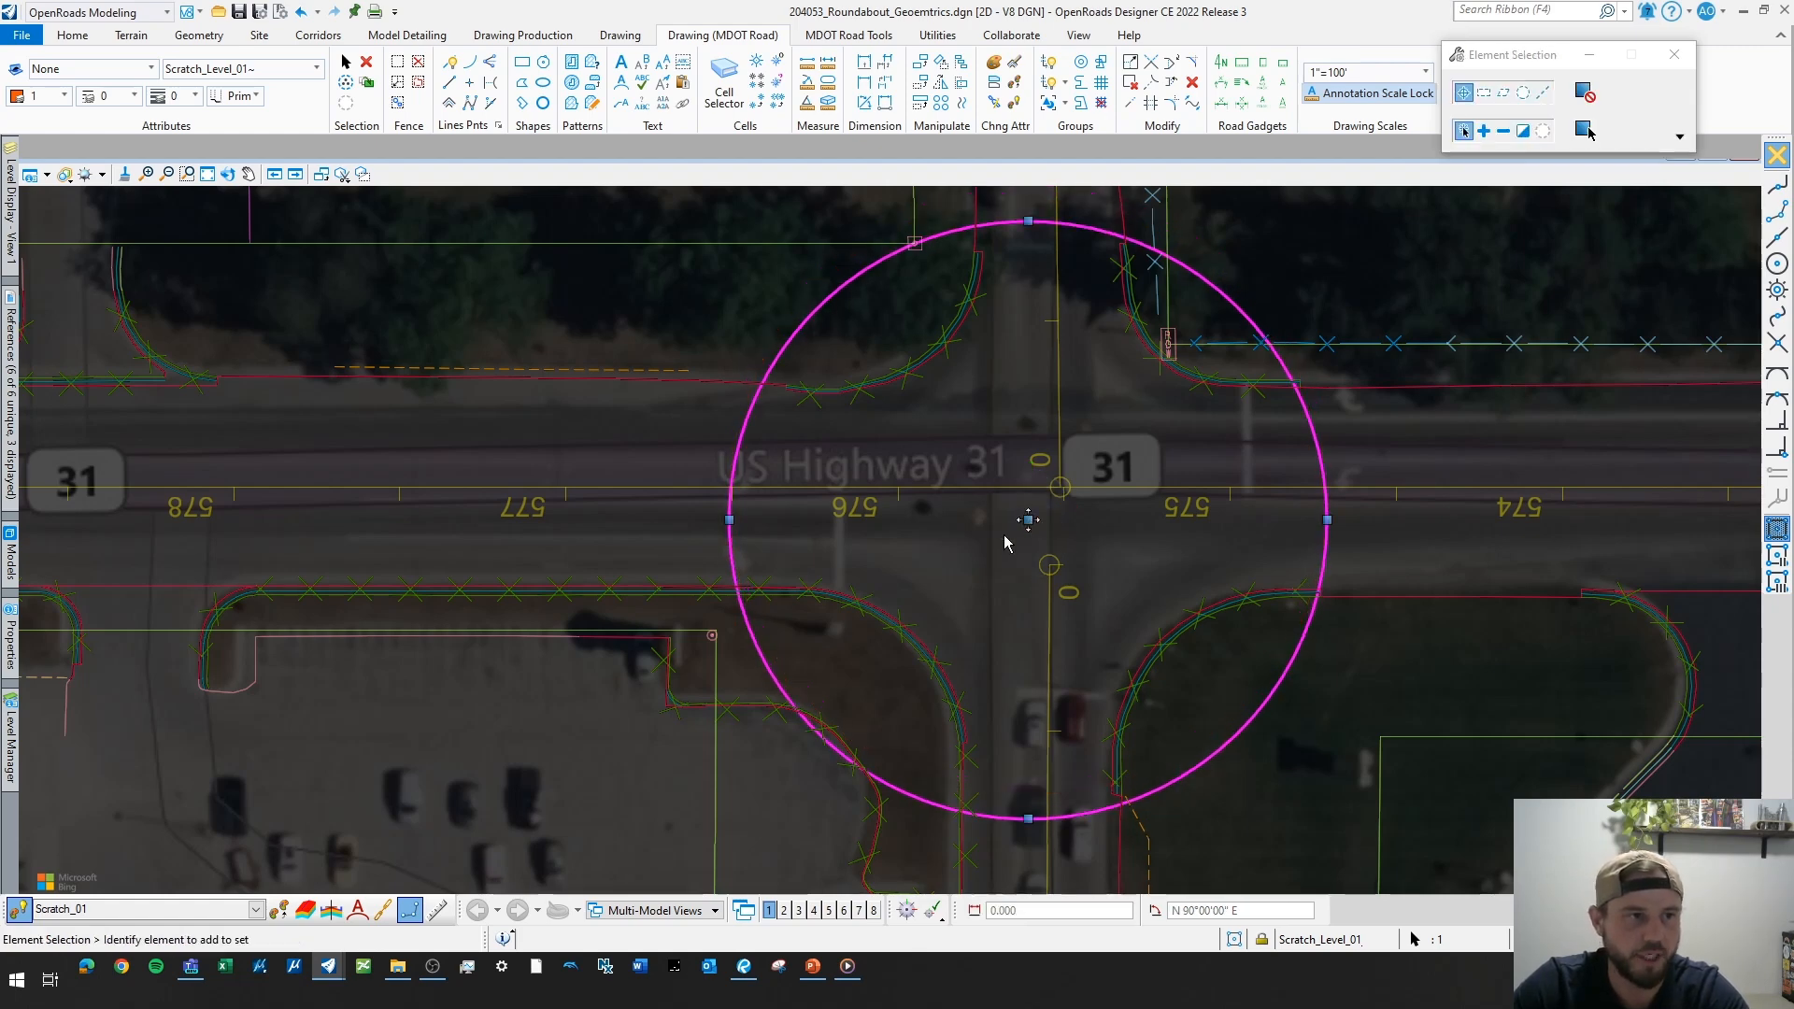
pyautogui.press('Escape')
# - Examine how the shifted circle fits the curb returns, right-of-way corners and approach roads around the intersection
pyautogui.scroll(-2, 920, 561)
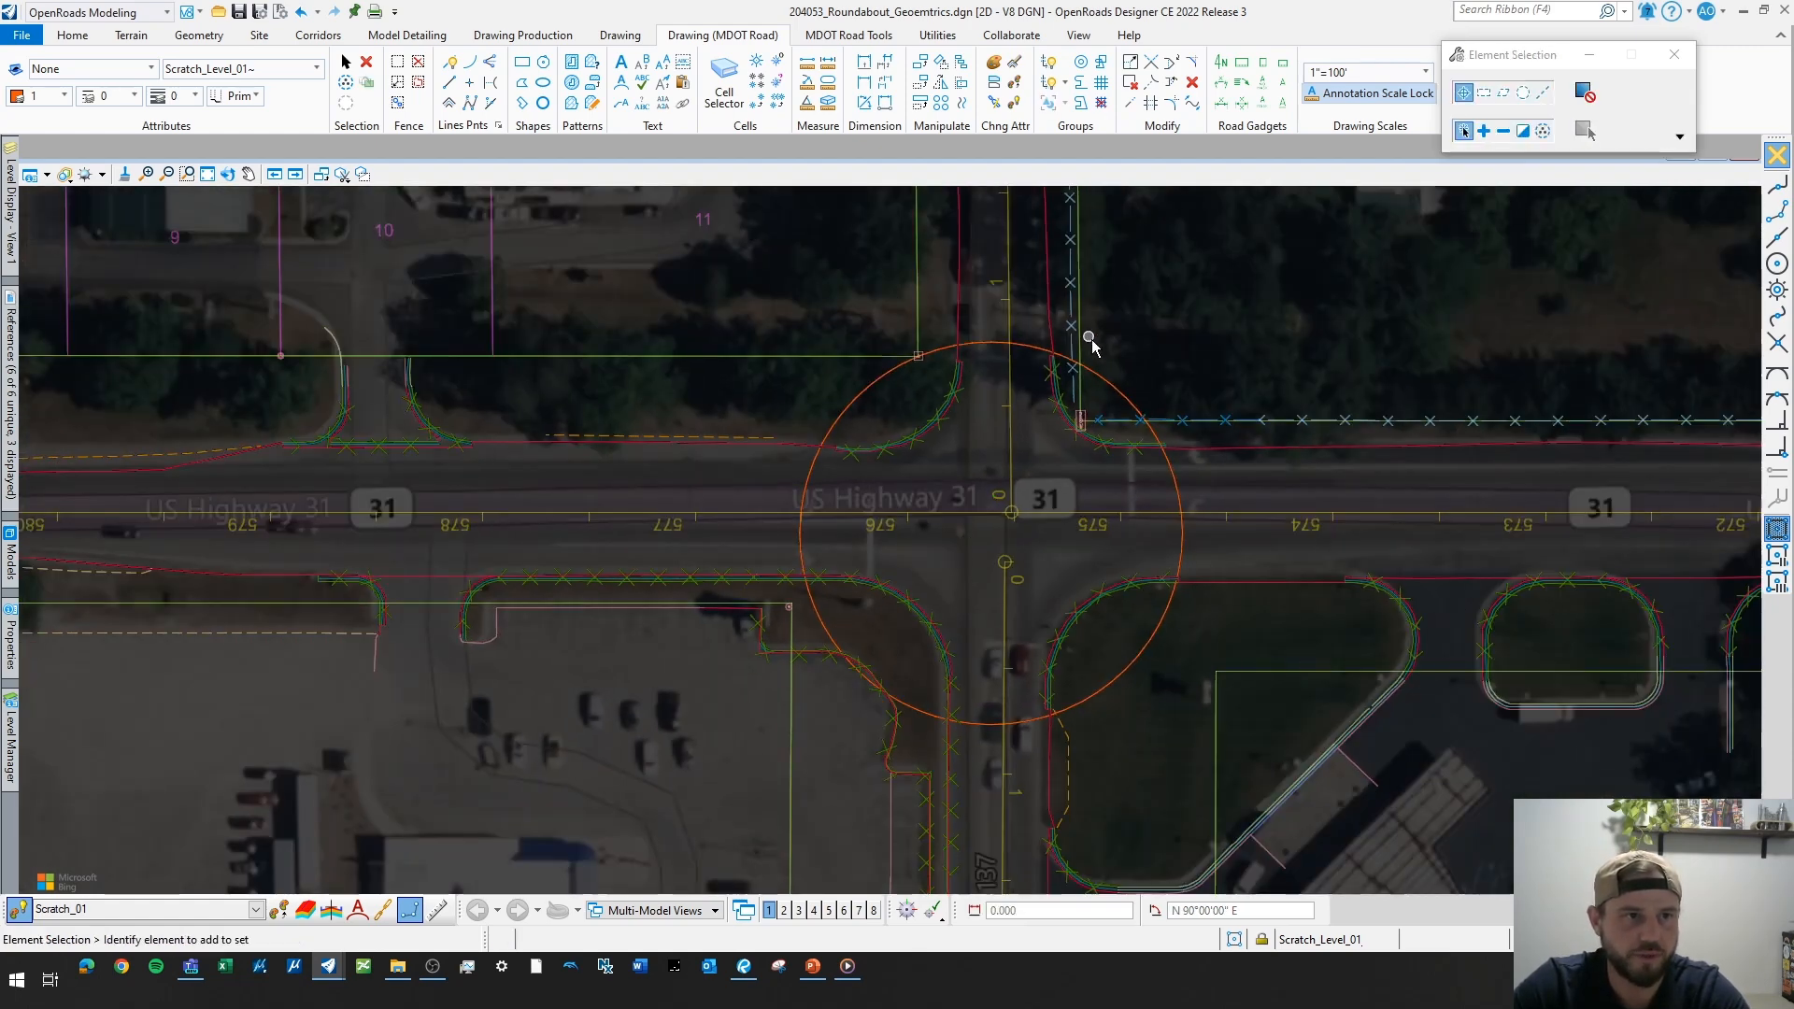
pyautogui.scroll(-1, 791, 612)
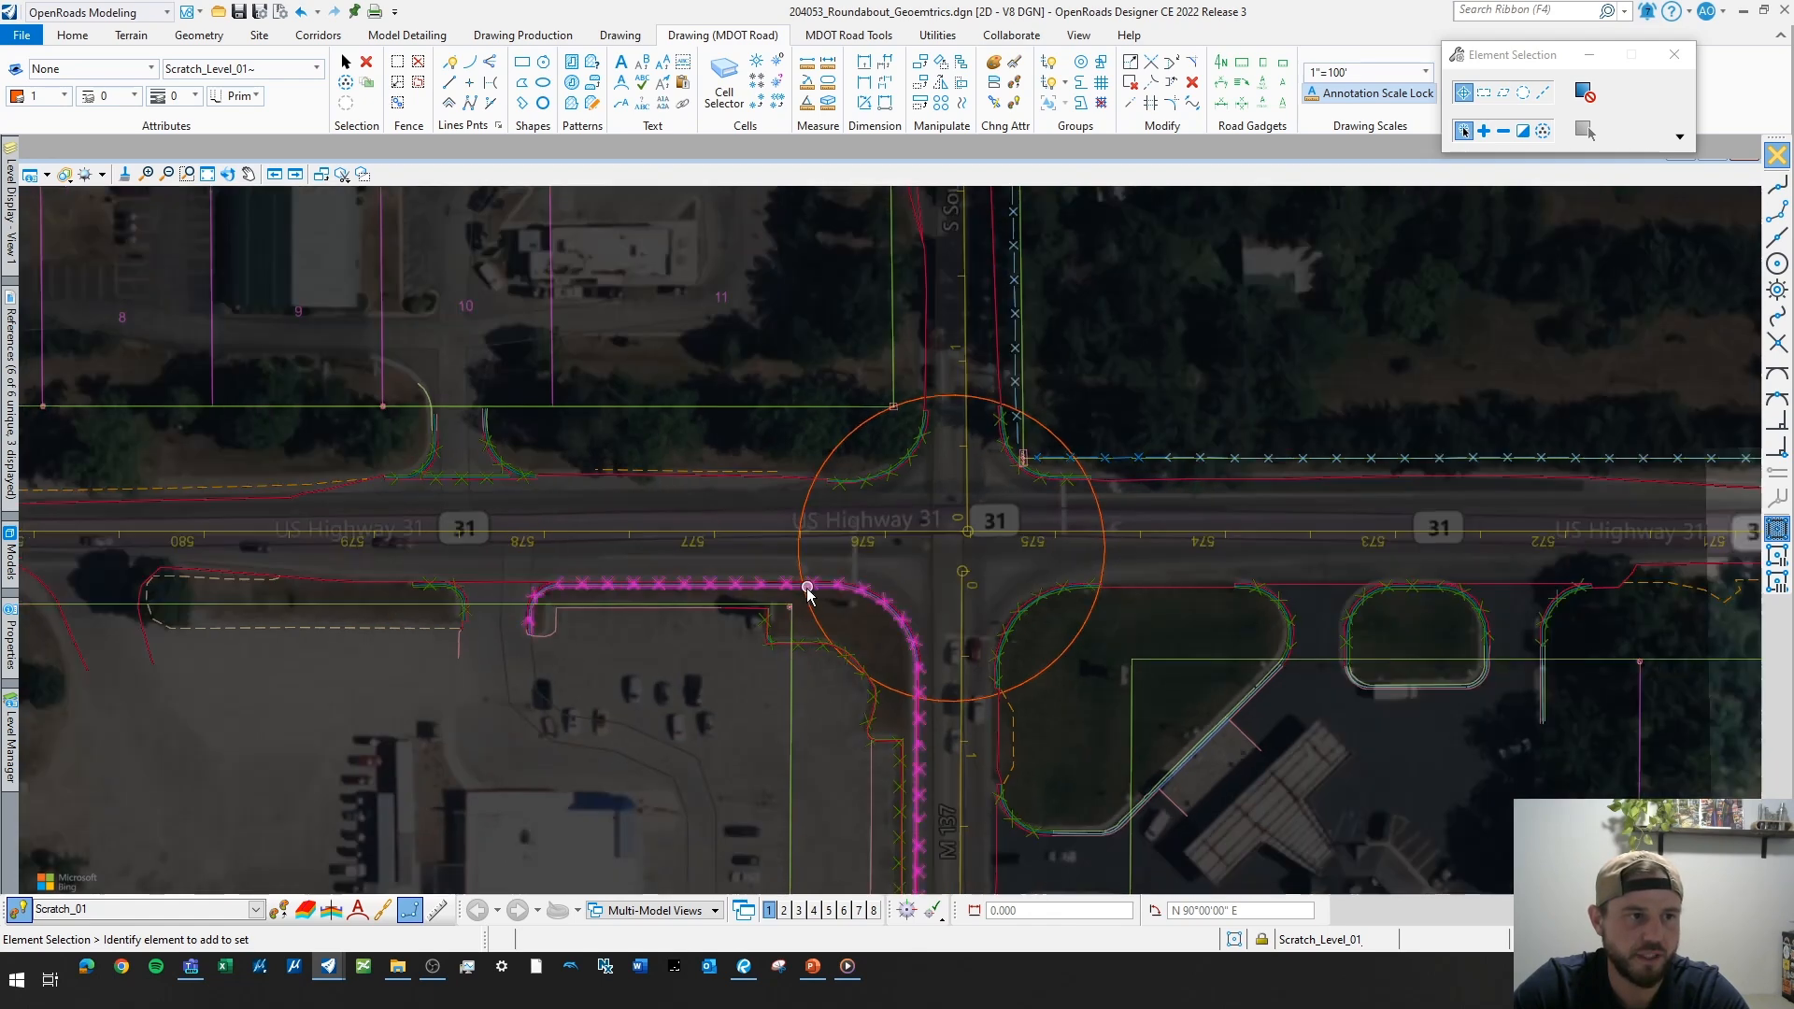
pyautogui.scroll(-1, 809, 593)
pyautogui.moveTo(1070, 592); pyautogui.dragTo(1042, 605, button='middle')
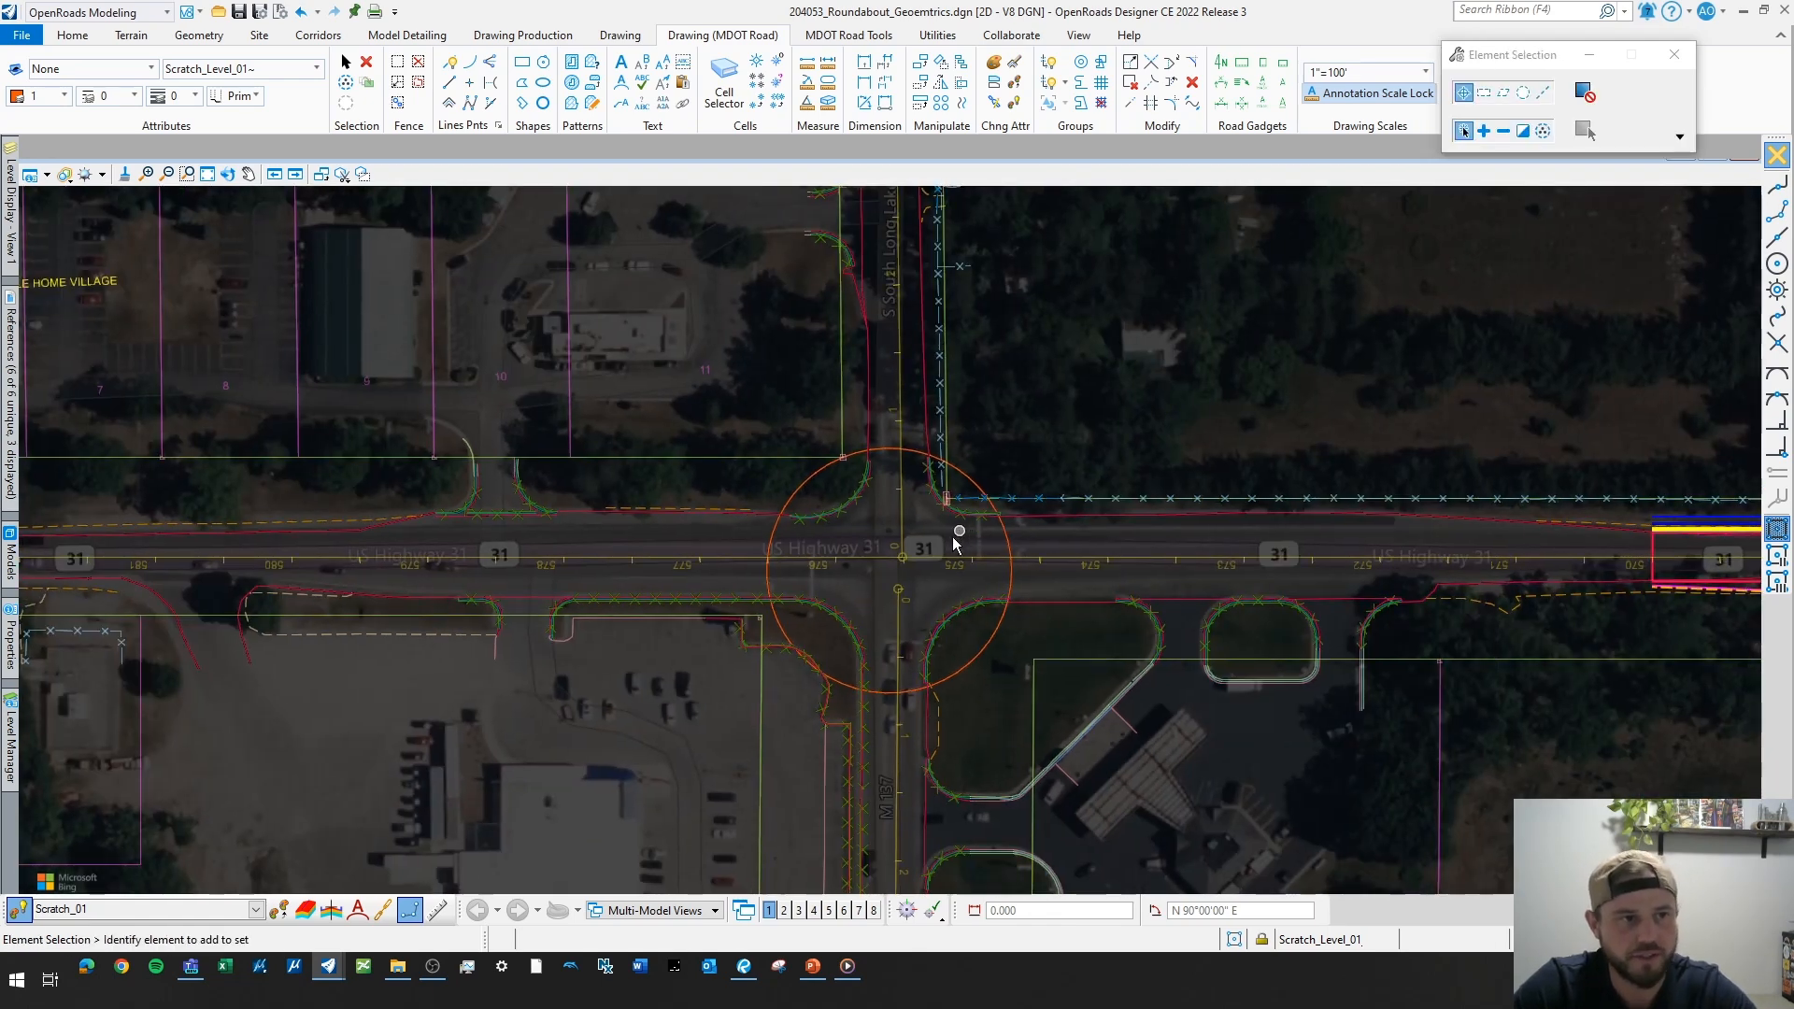
pyautogui.scroll(1, 954, 545)
pyautogui.scroll(-1, 1254, 587)
pyautogui.moveTo(1258, 589); pyautogui.dragTo(1229, 498, button='middle')
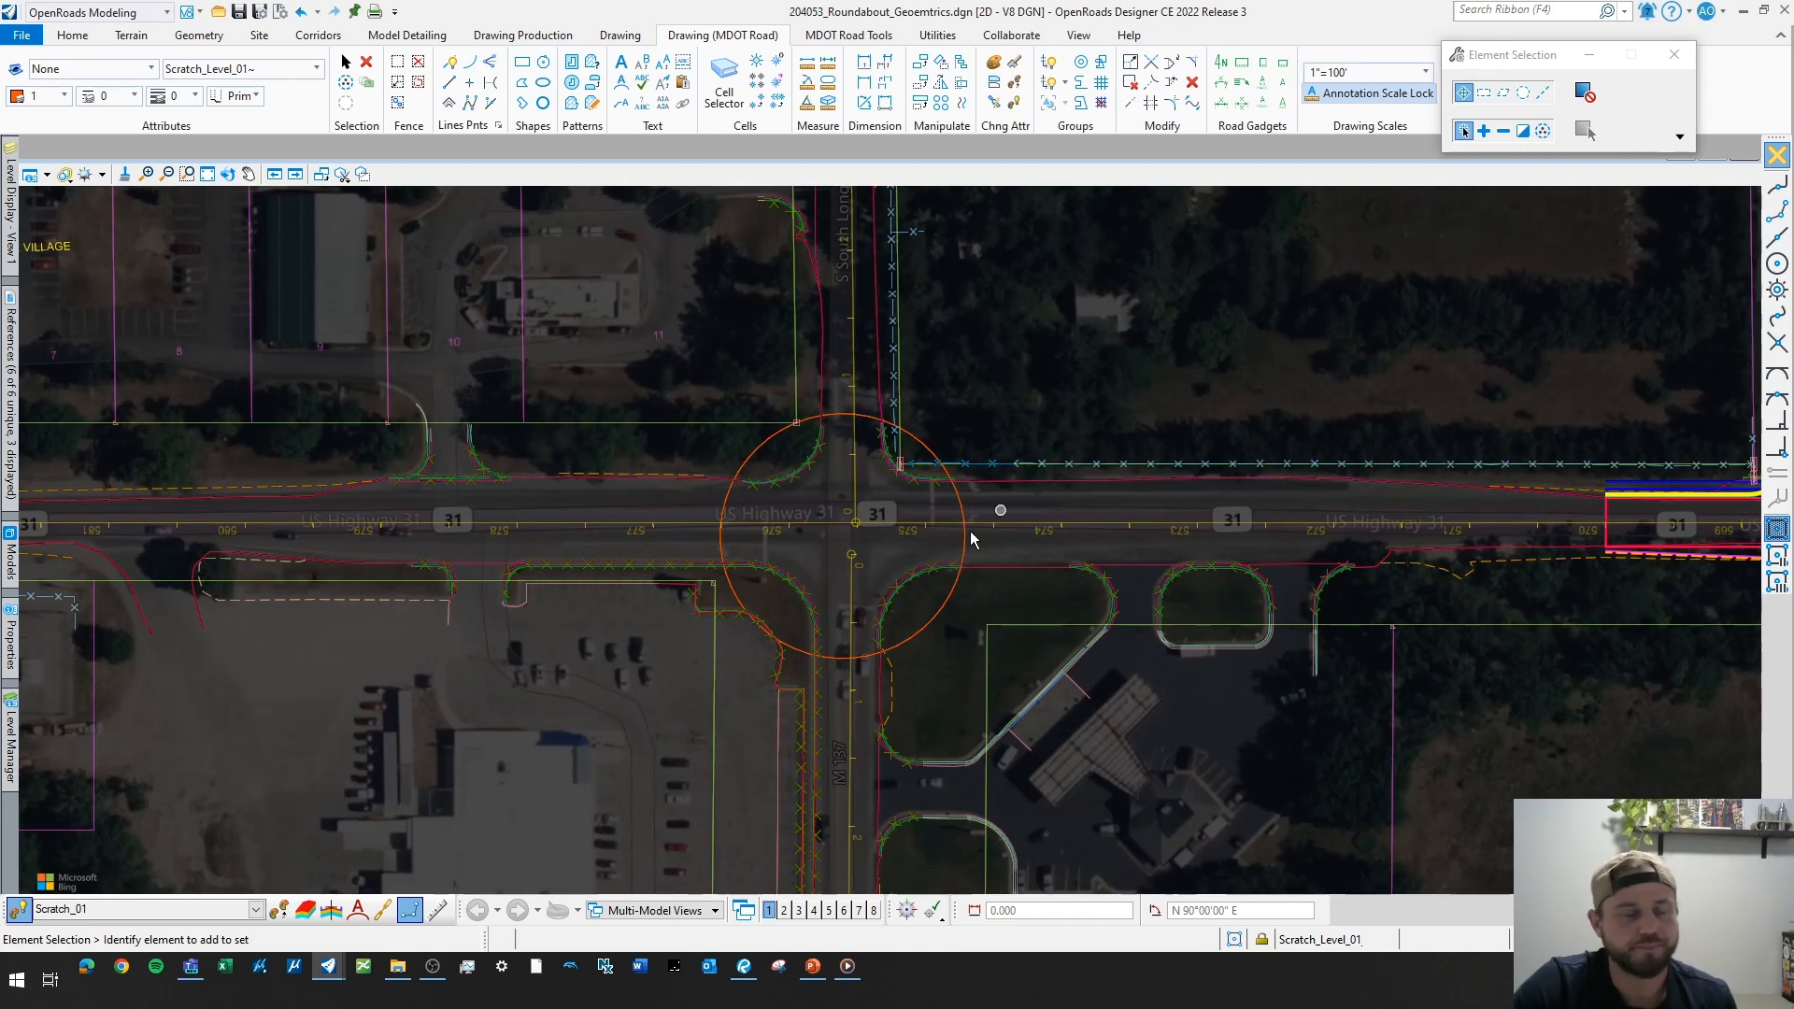
pyautogui.scroll(2, 869, 546)
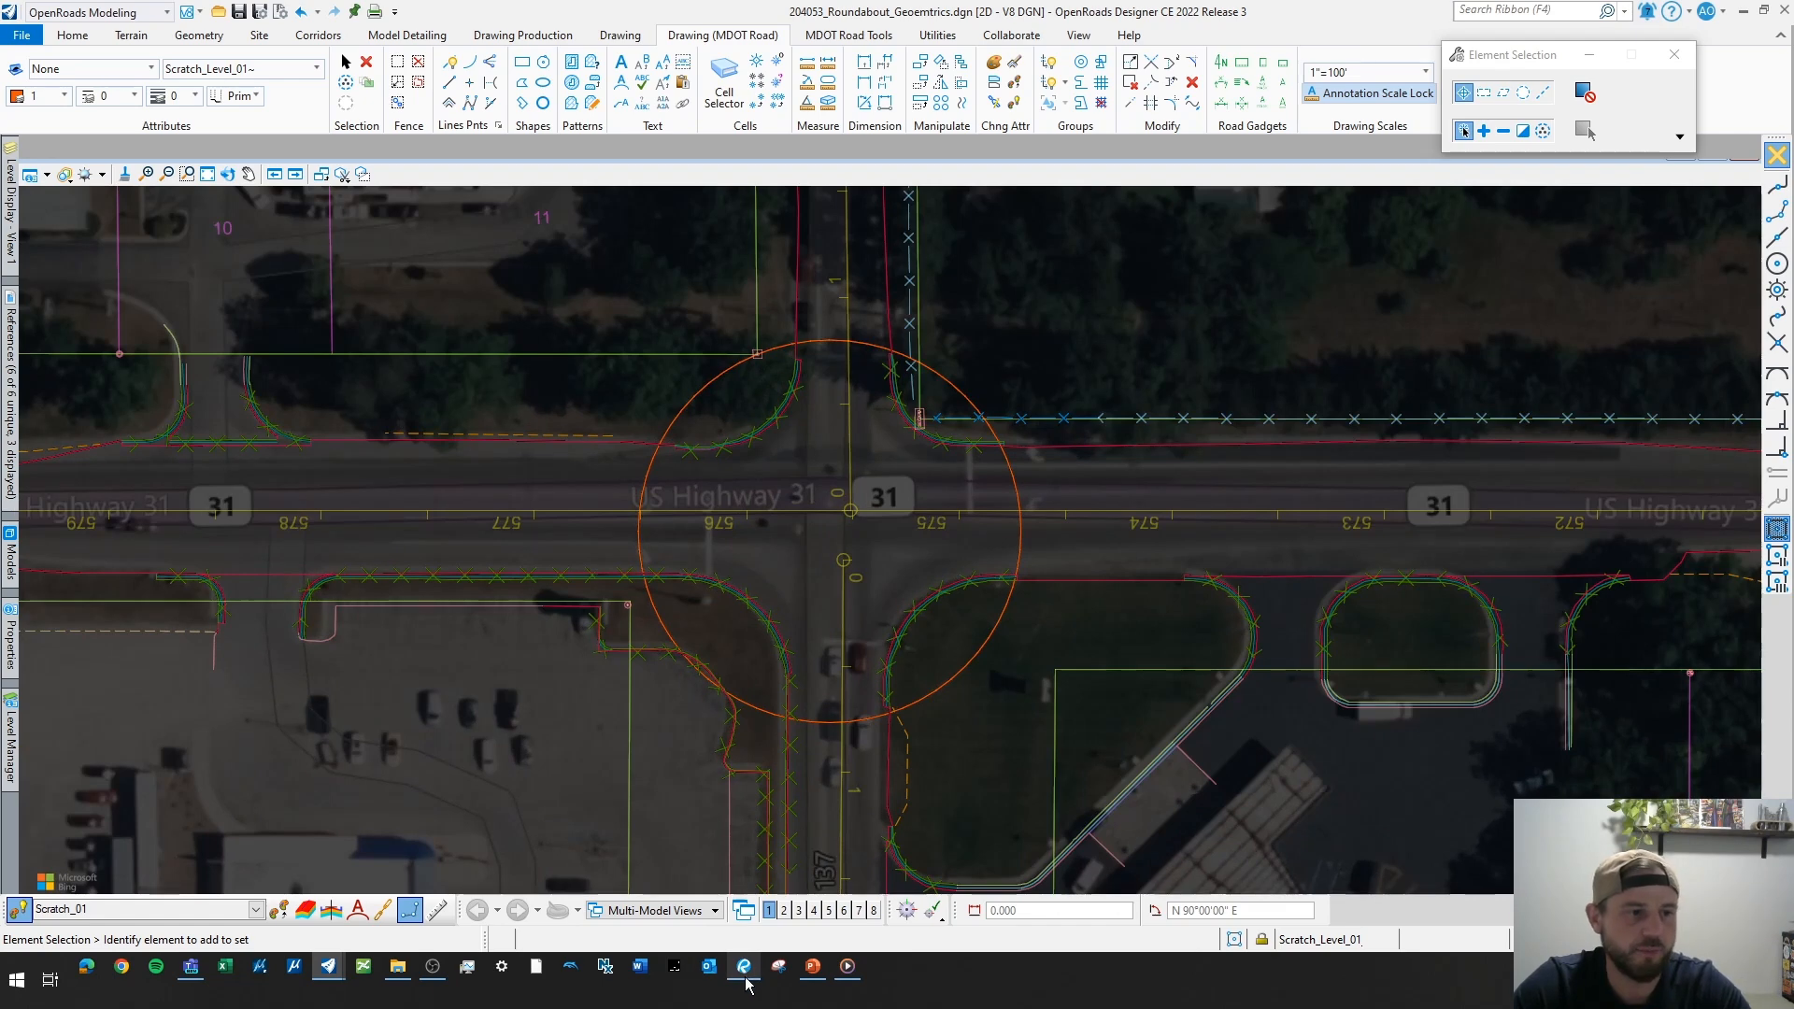
# - Switch to the NCHRP 672 guide in Bluebeam Revu and read the three entry alignment alternatives in Exhibit 6-10
pyautogui.moveTo(744, 976)
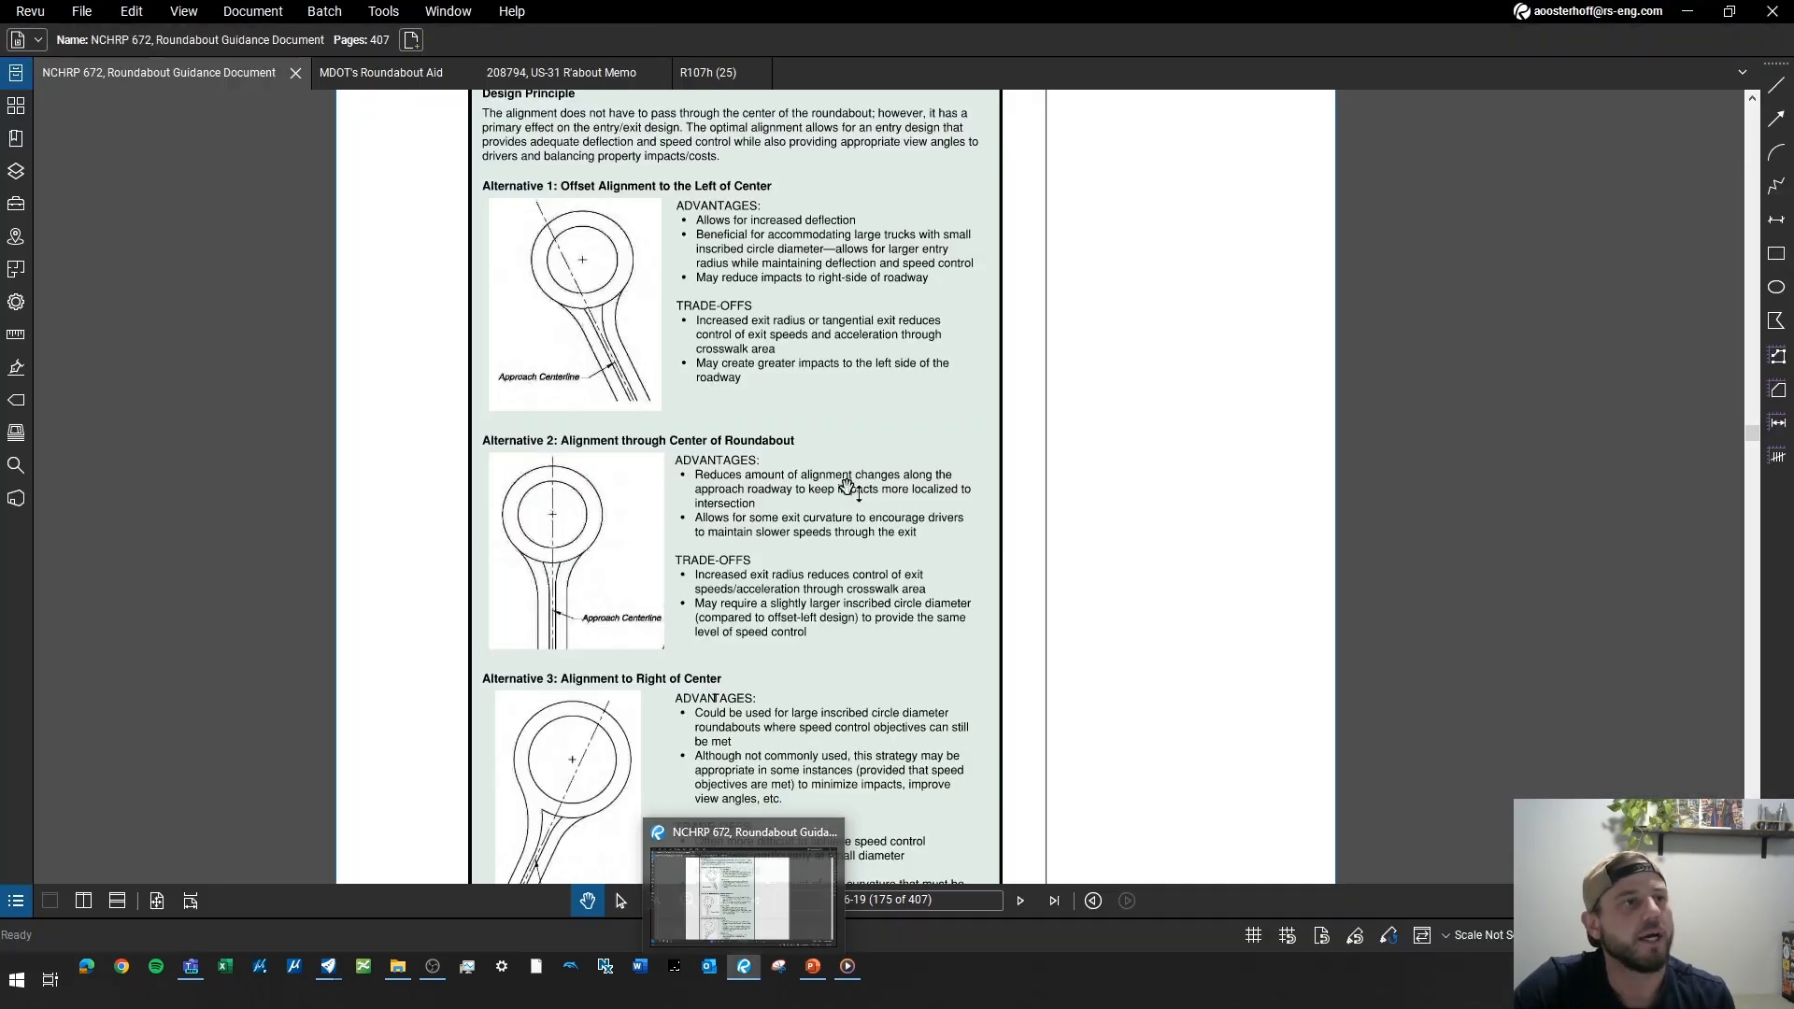
pyautogui.click(745, 882)
pyautogui.scroll(-2, 853, 335)
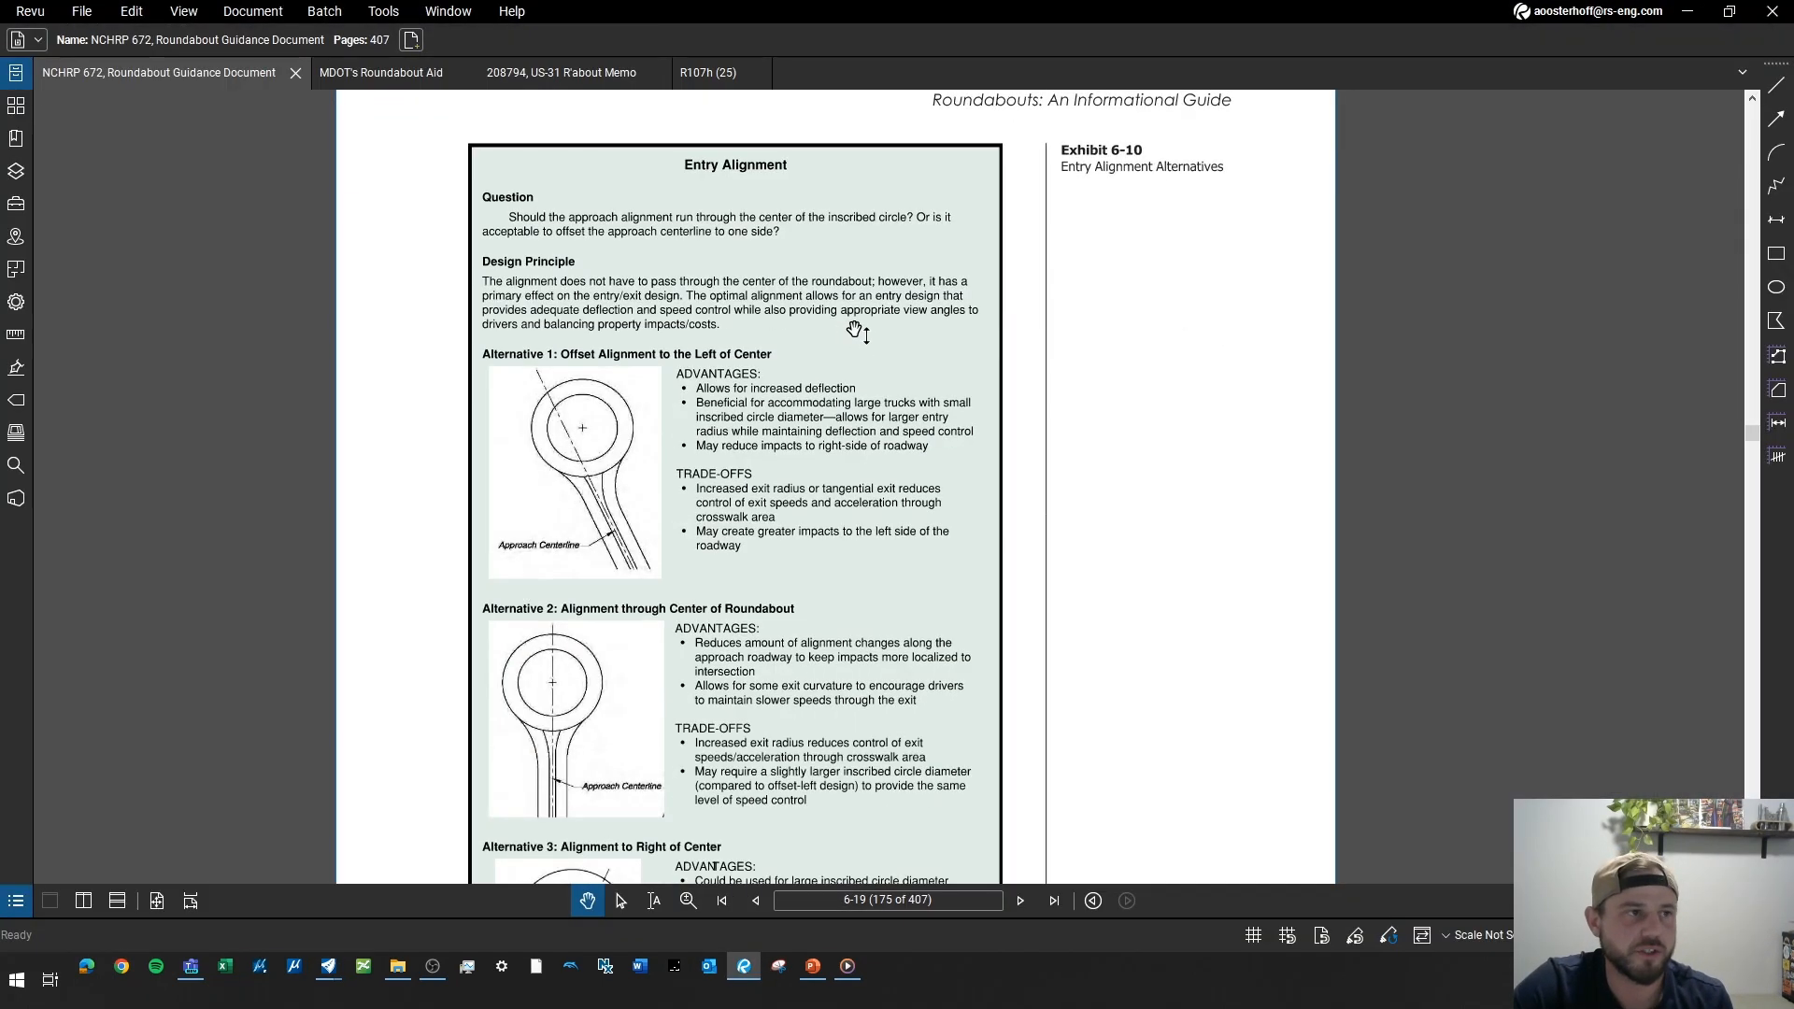
pyautogui.scroll(-2, 998, 308)
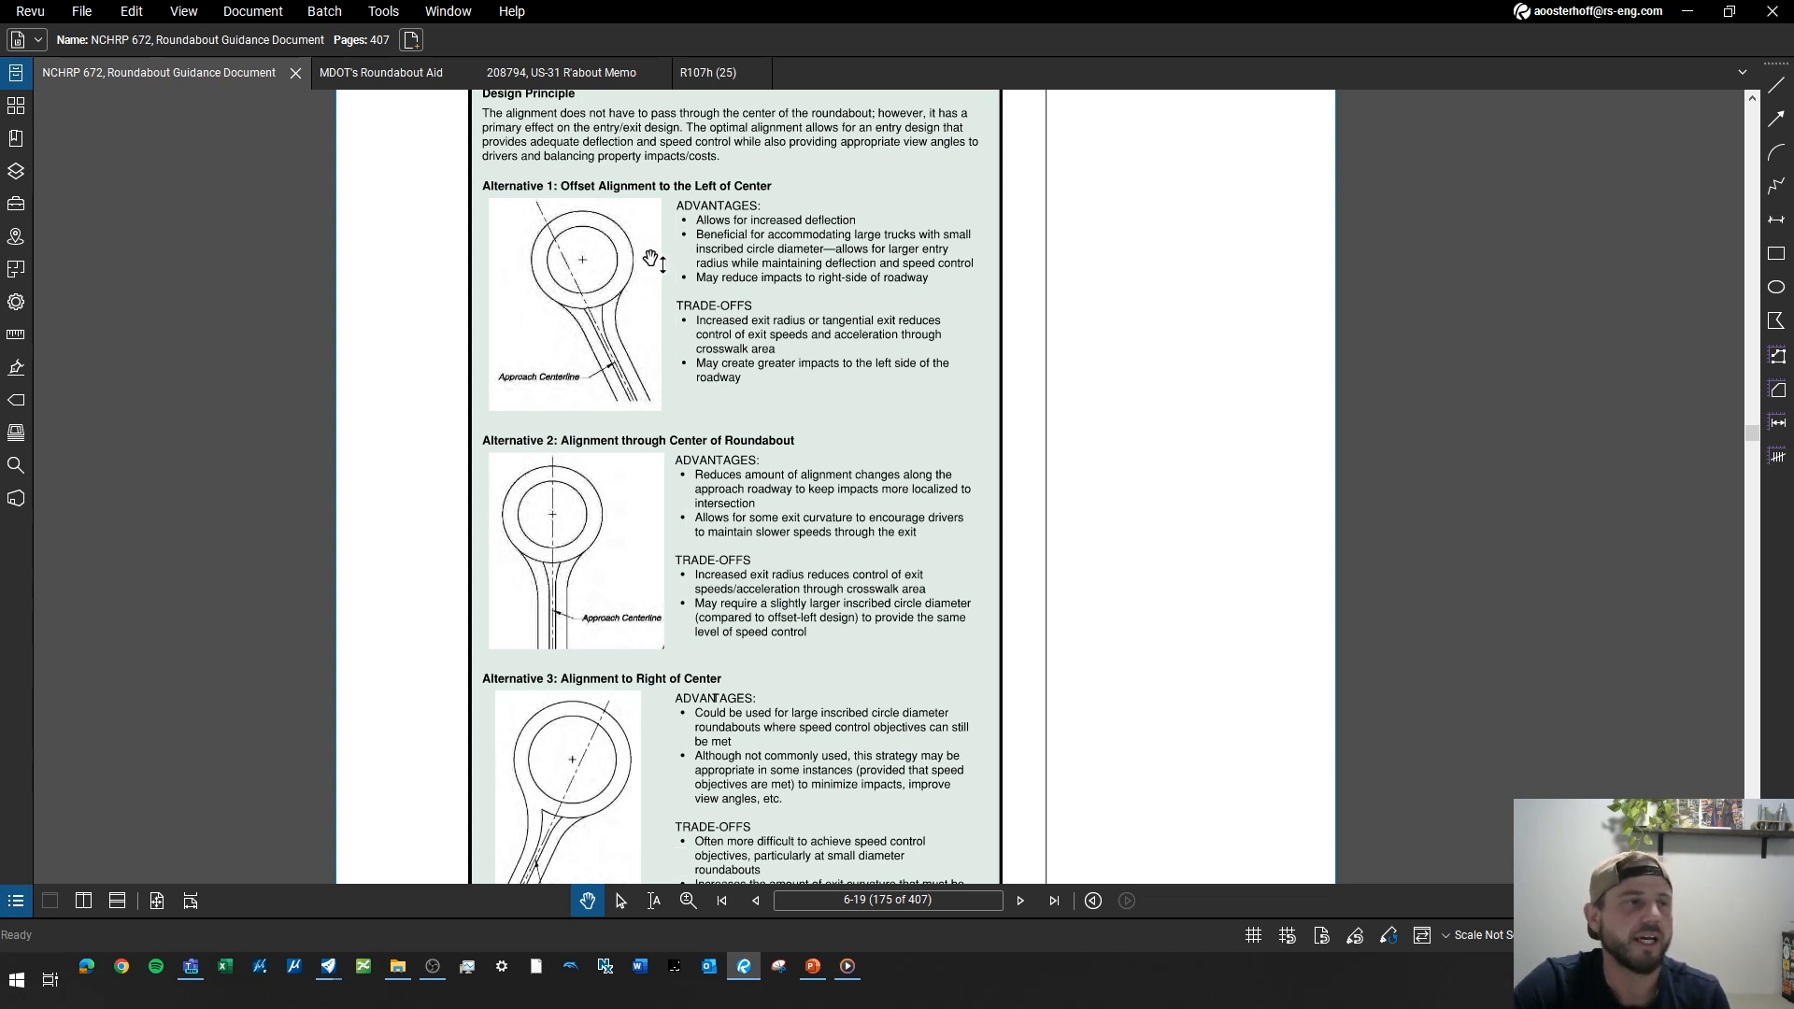
pyautogui.scroll(-3, 651, 260)
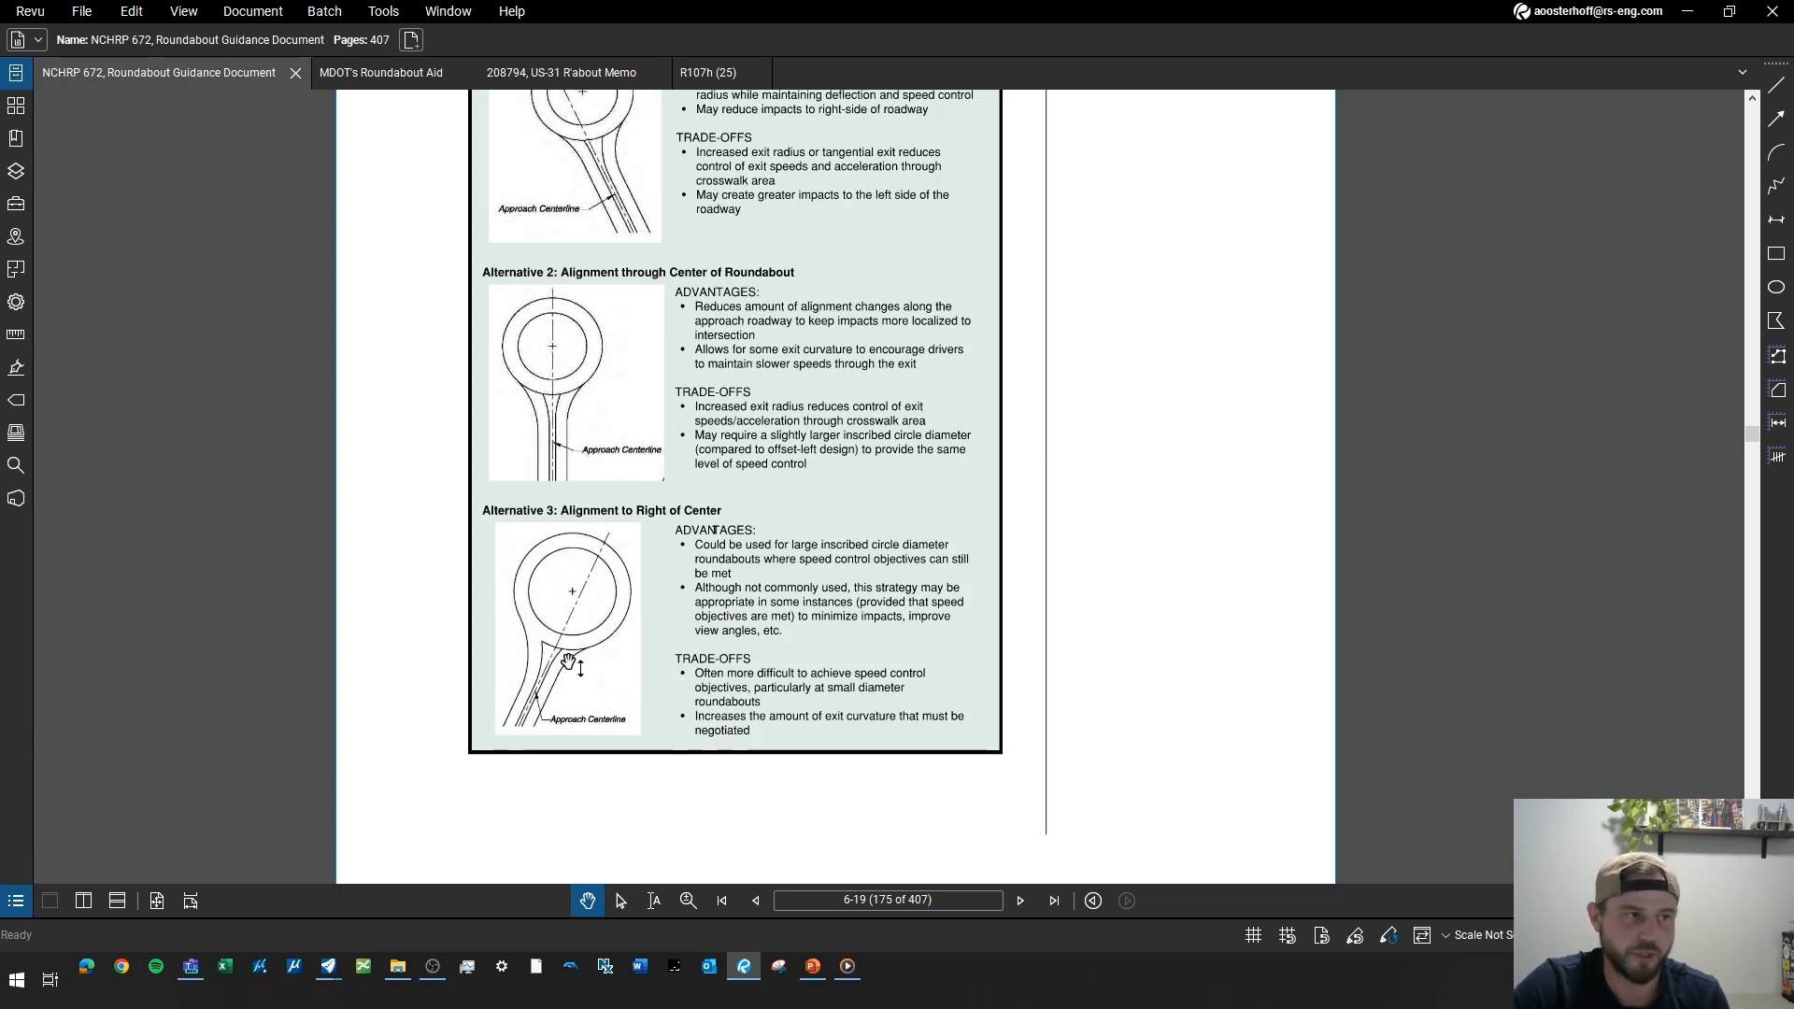
# - Review the Alternative 1 offset-left guidance and switch back to OpenRoads Designer to inspect the inscribed circle's centre
pyautogui.scroll(3, 715, 624)
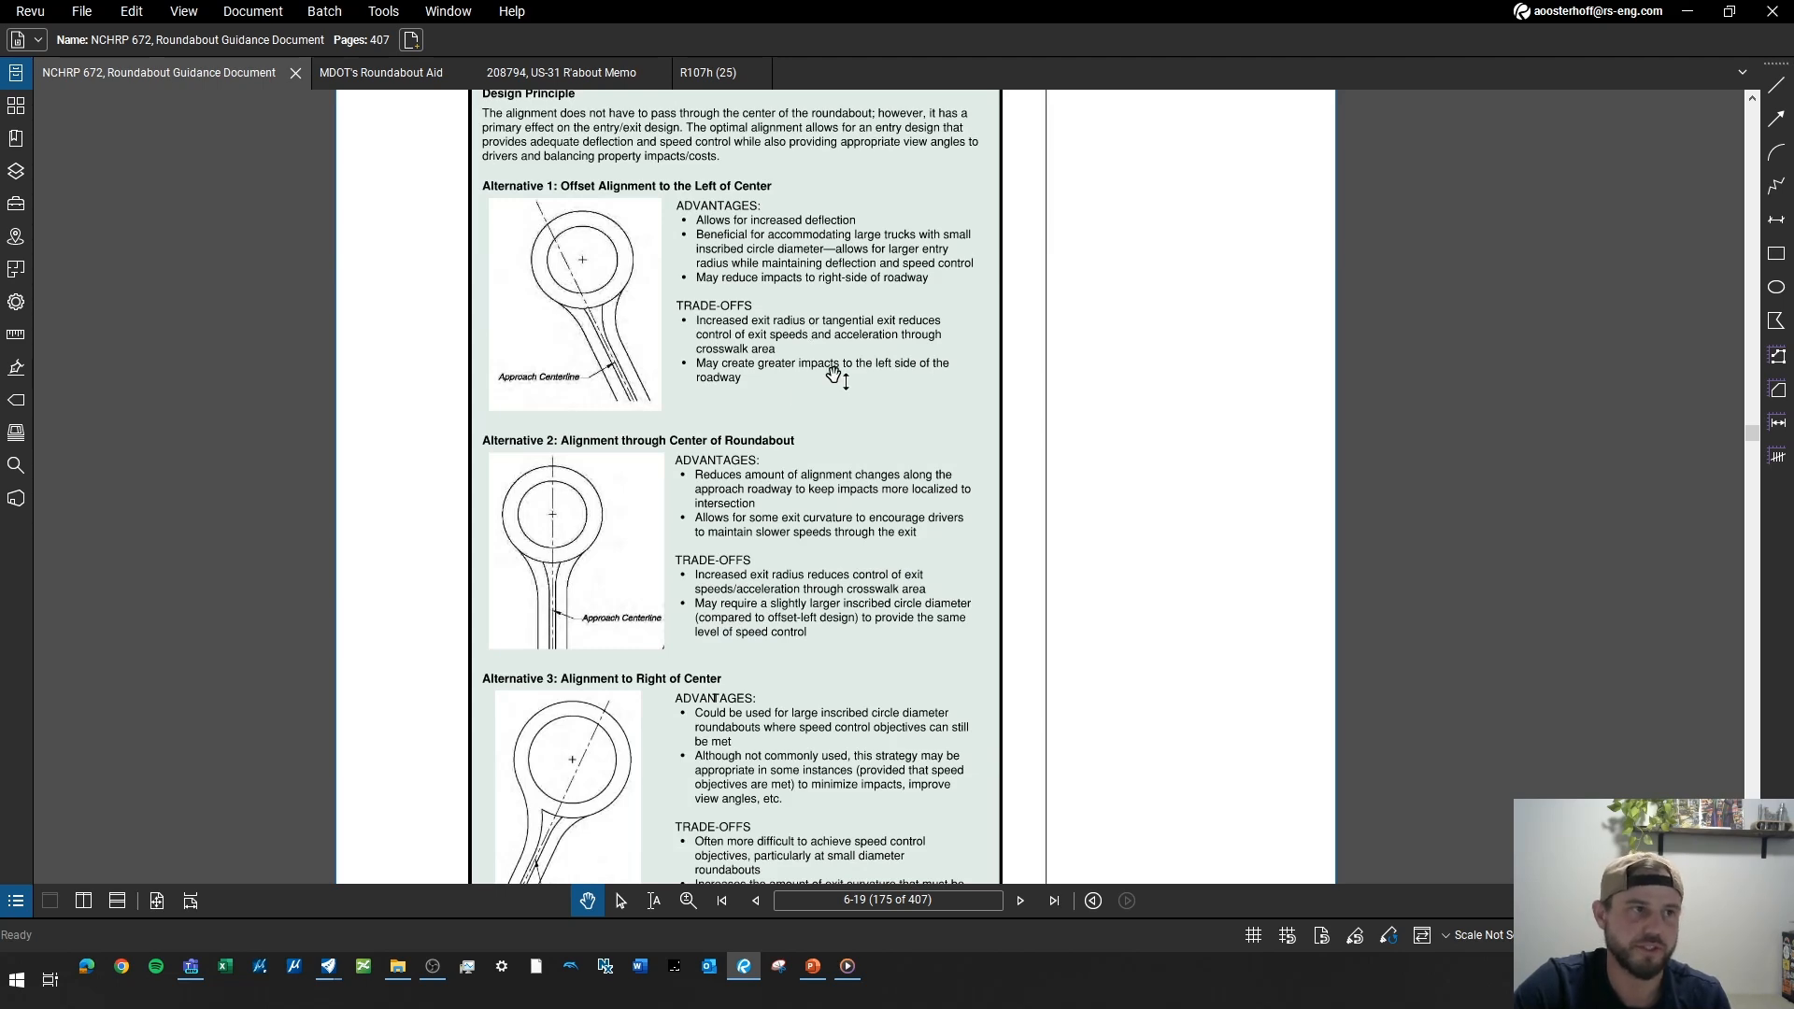
pyautogui.click(1688, 18)
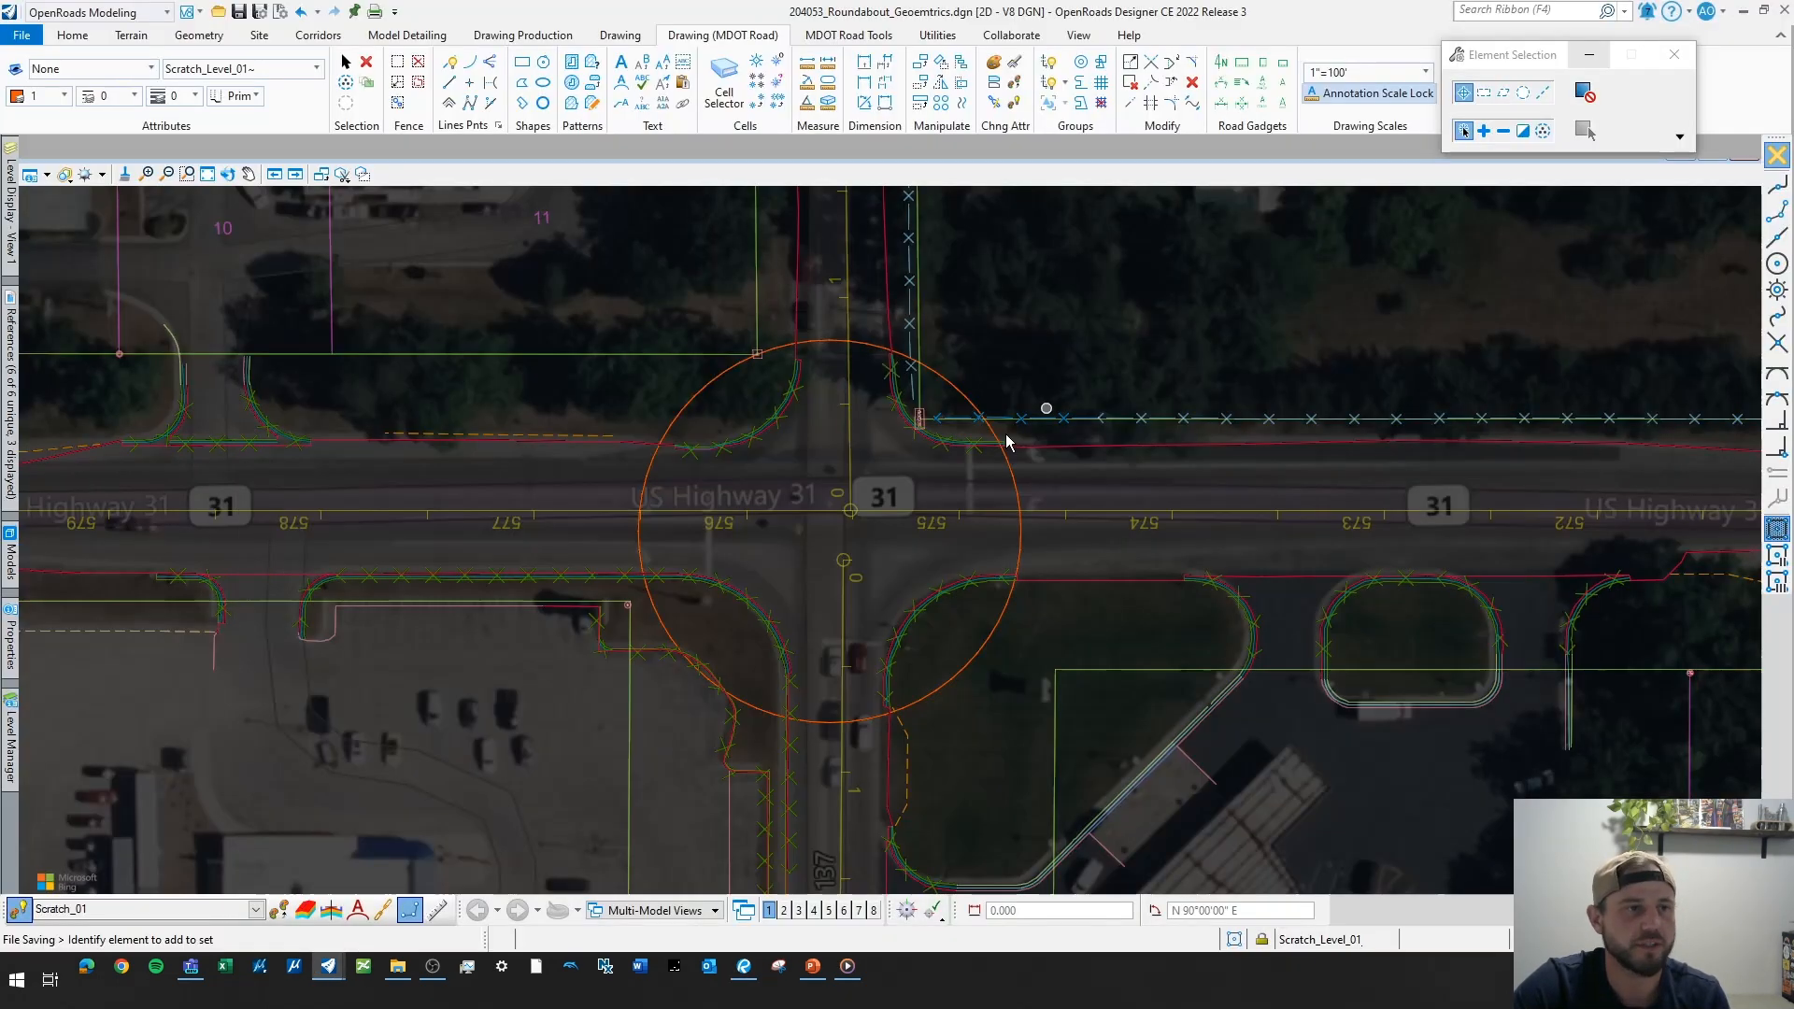
pyautogui.moveTo(1033, 476); pyautogui.dragTo(1021, 509, button='middle')
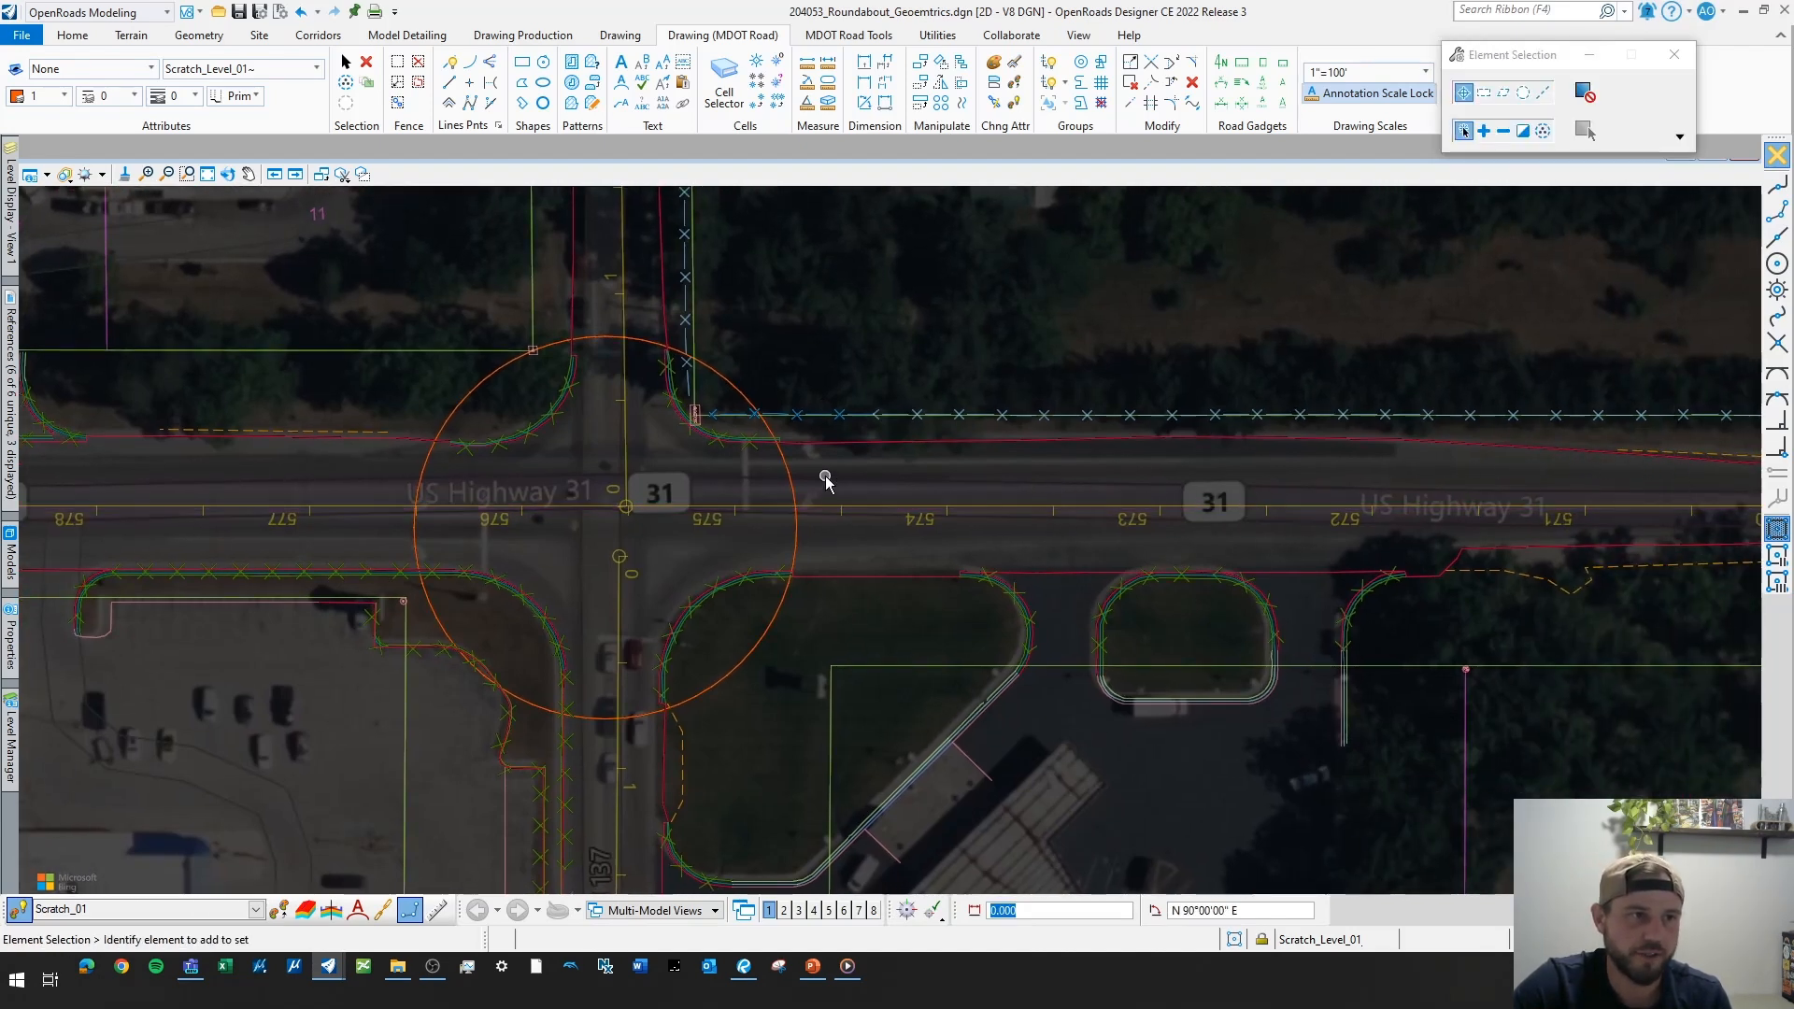
pyautogui.scroll(-1, 832, 476)
pyautogui.scroll(3, 929, 521)
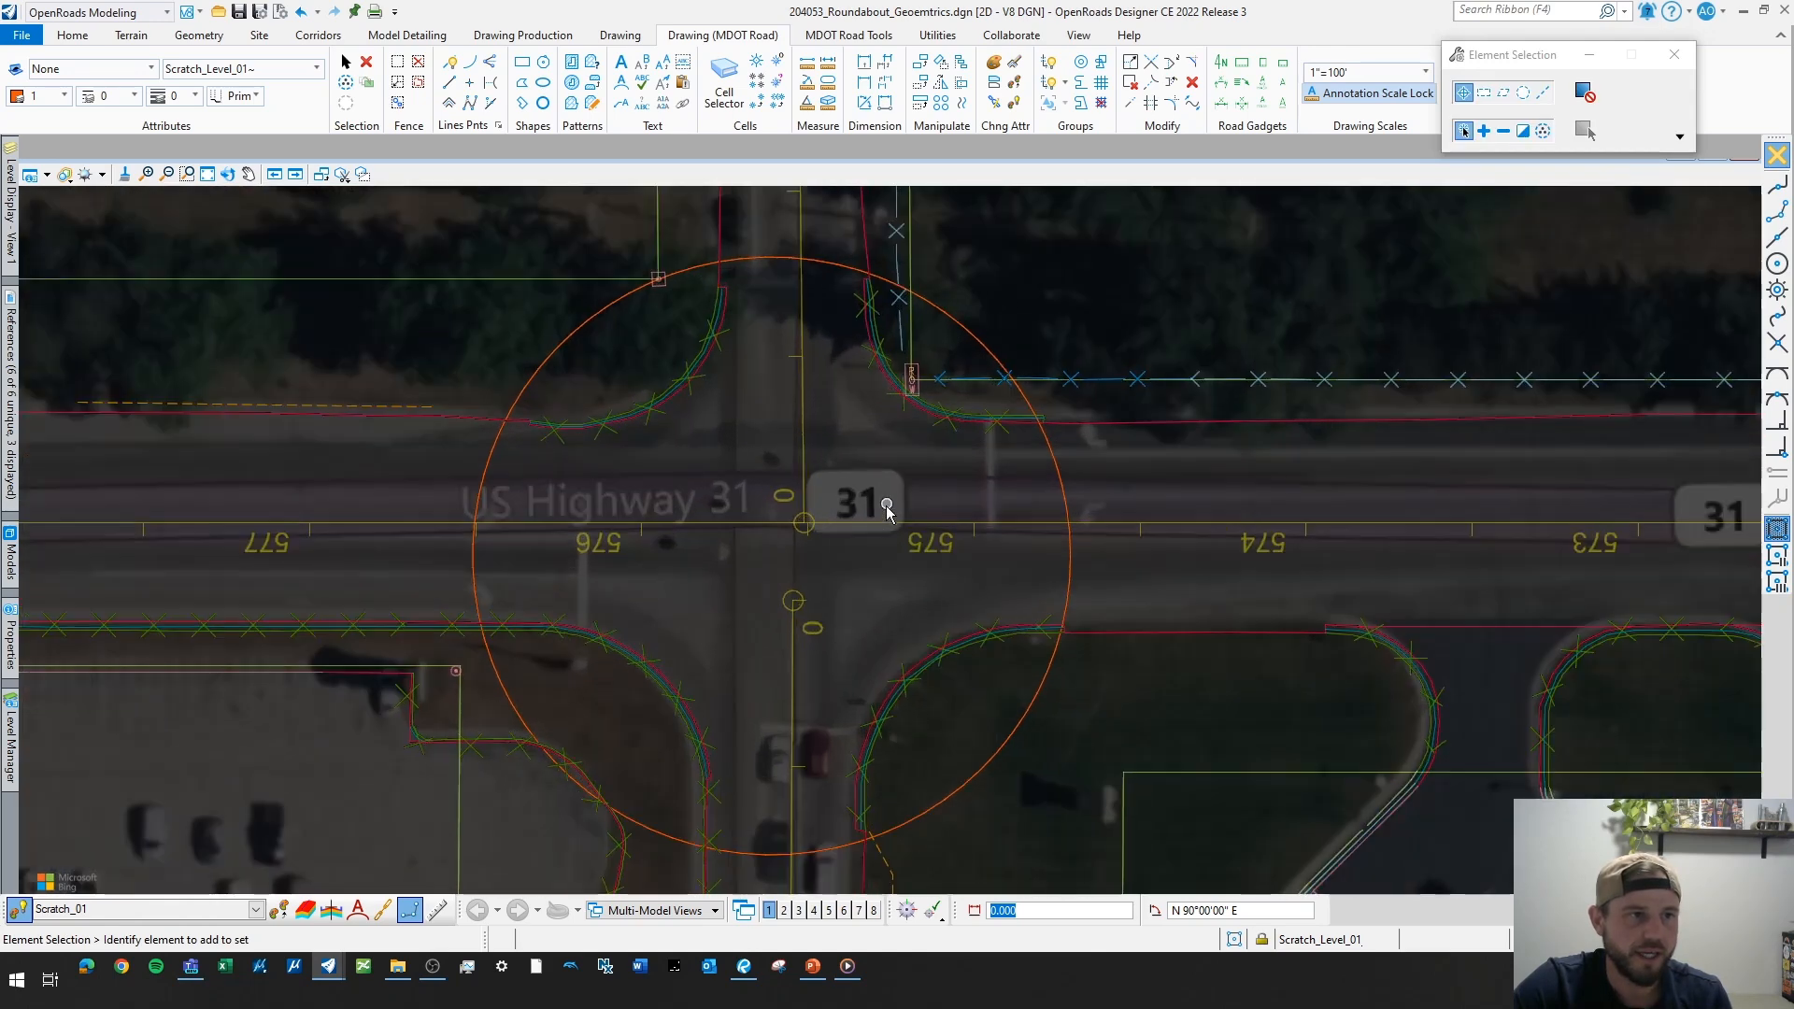
pyautogui.scroll(1, 796, 559)
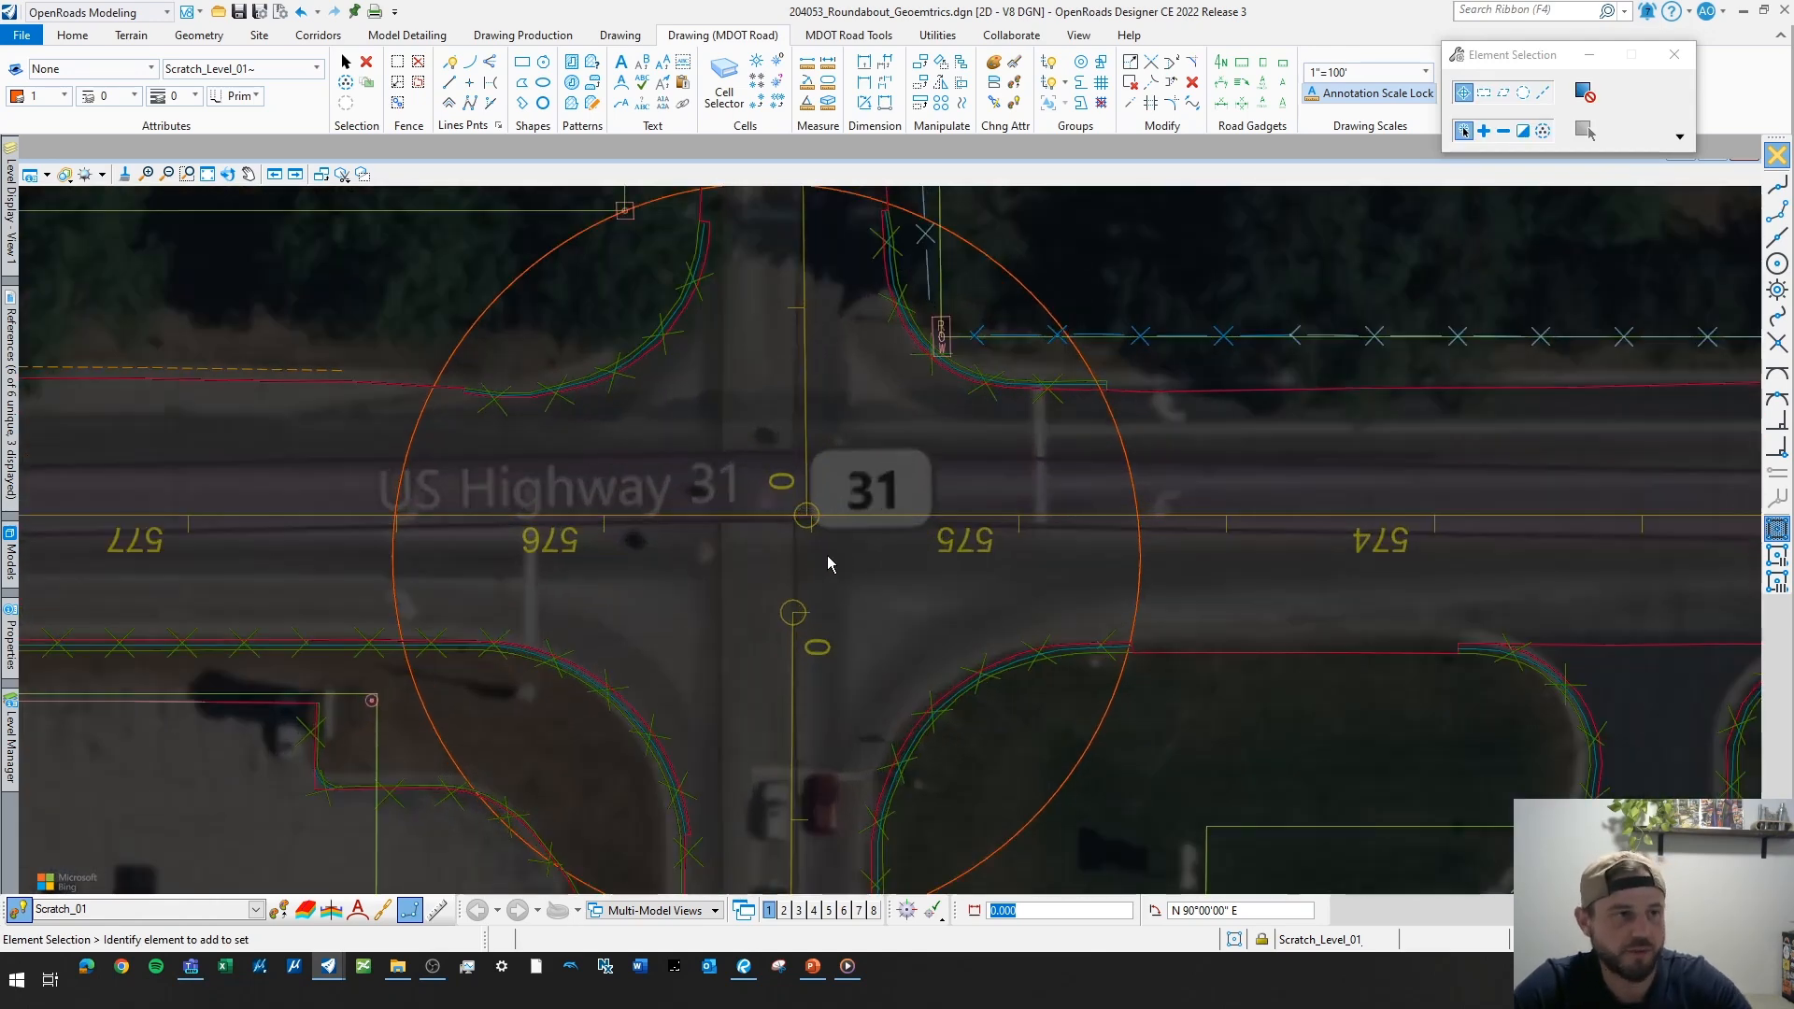
# - Measure the offset from the inscribed circle's centre to the US-31 centerline with a temporary SmartLine
pyautogui.press('F2')
pyautogui.click(766, 557)
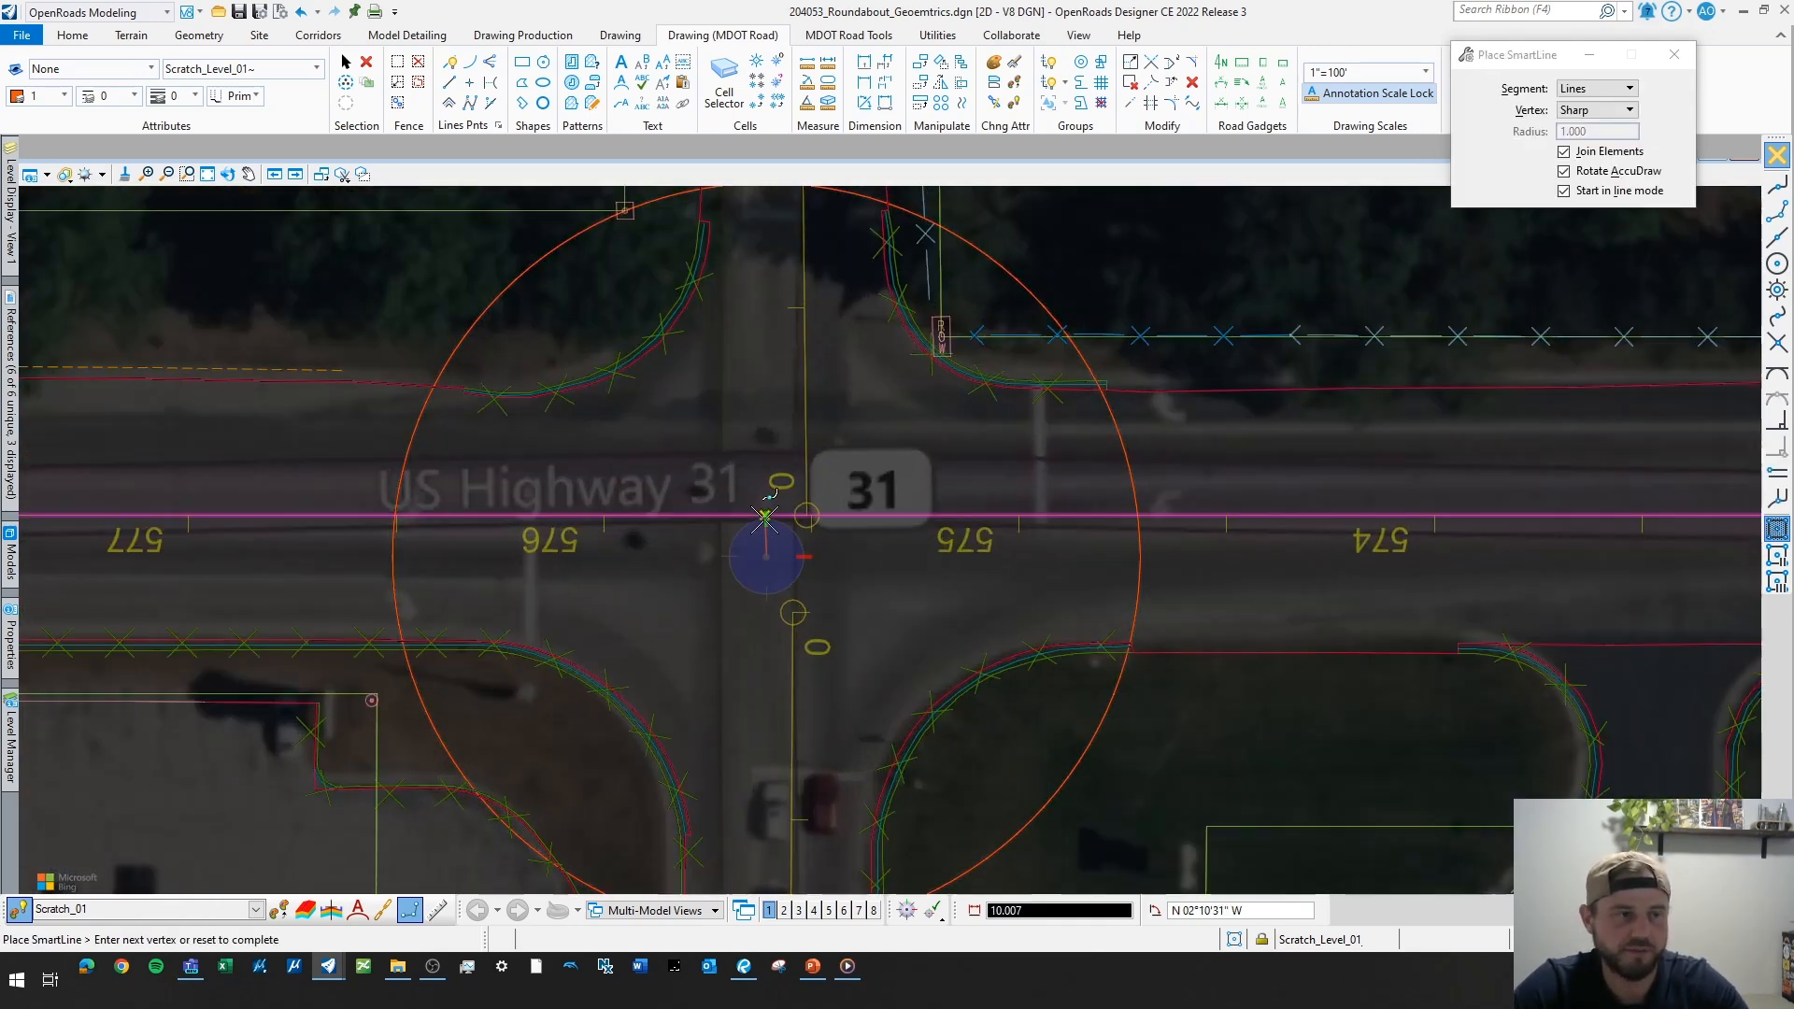
pyautogui.rightClick(765, 516)
# - Examine the US-31 approaches west and east of the inscribed circle, including the driveways and right-of-way lines
pyautogui.scroll(-4, 747, 516)
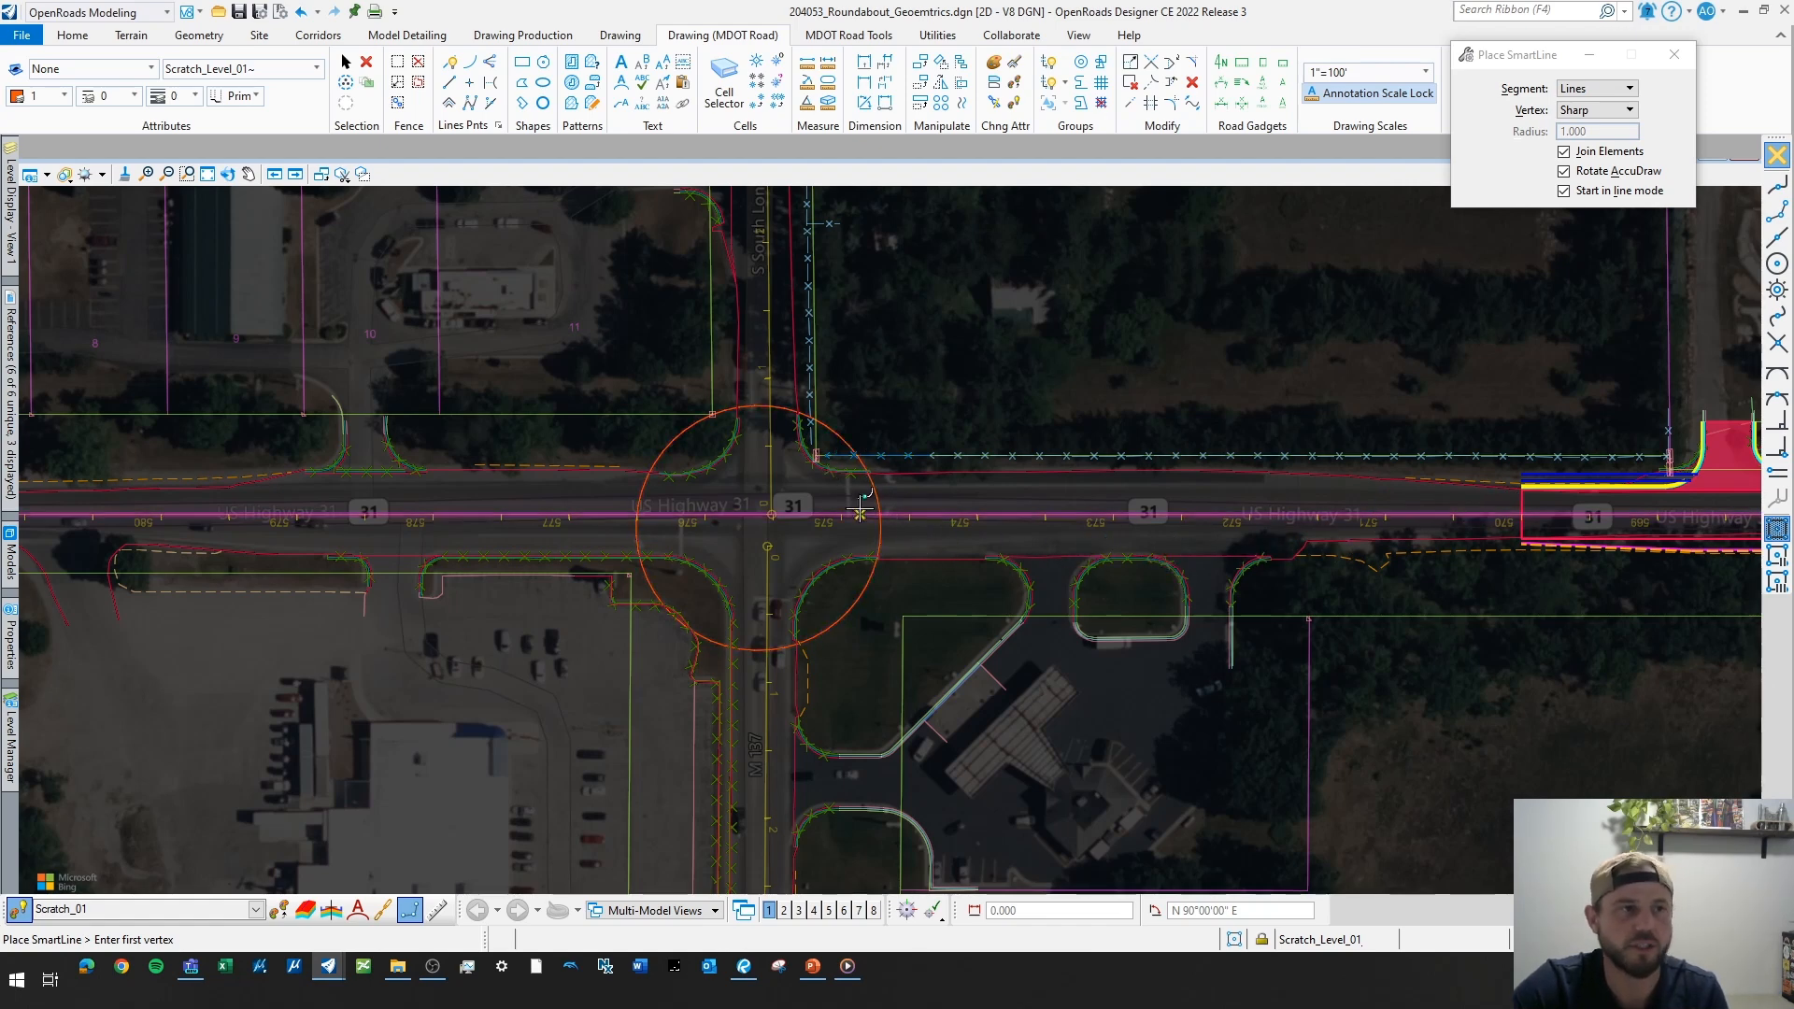
pyautogui.moveTo(821, 500)
pyautogui.mouseDown(button='middle')
pyautogui.moveTo(918, 550)
pyautogui.moveTo(981, 520)
pyautogui.mouseUp(button='middle')
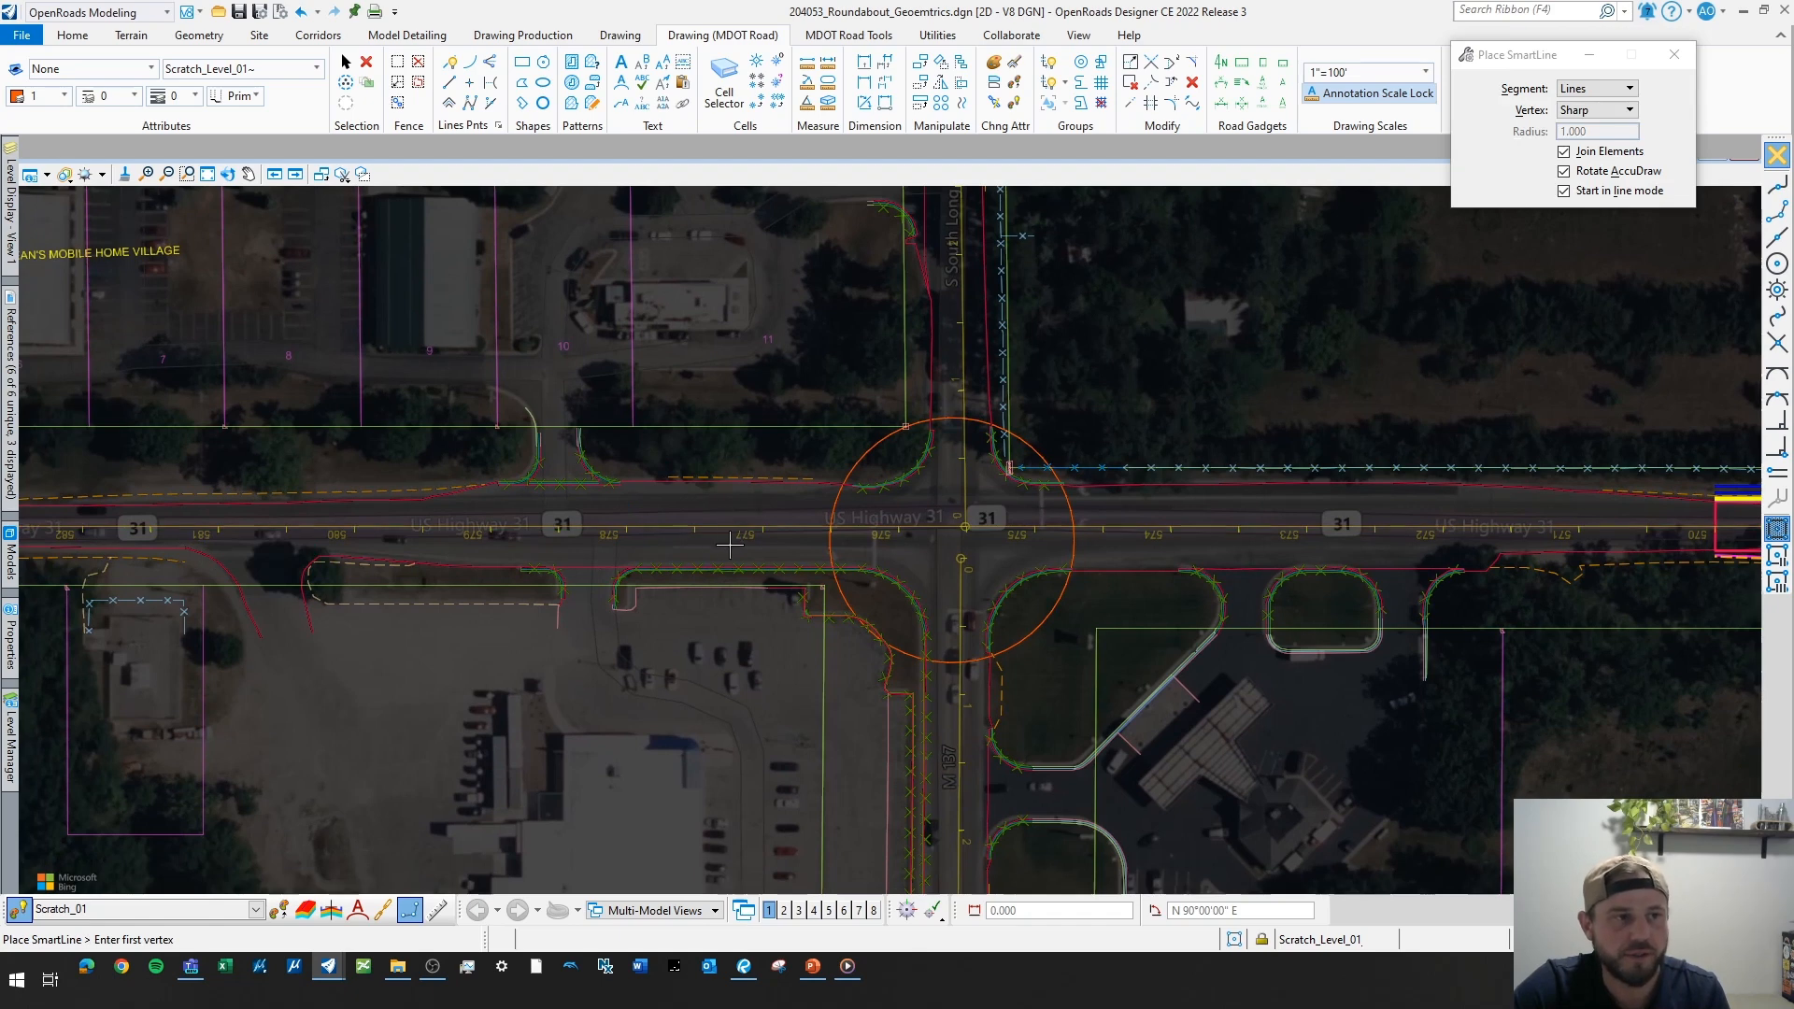
pyautogui.scroll(3, 765, 545)
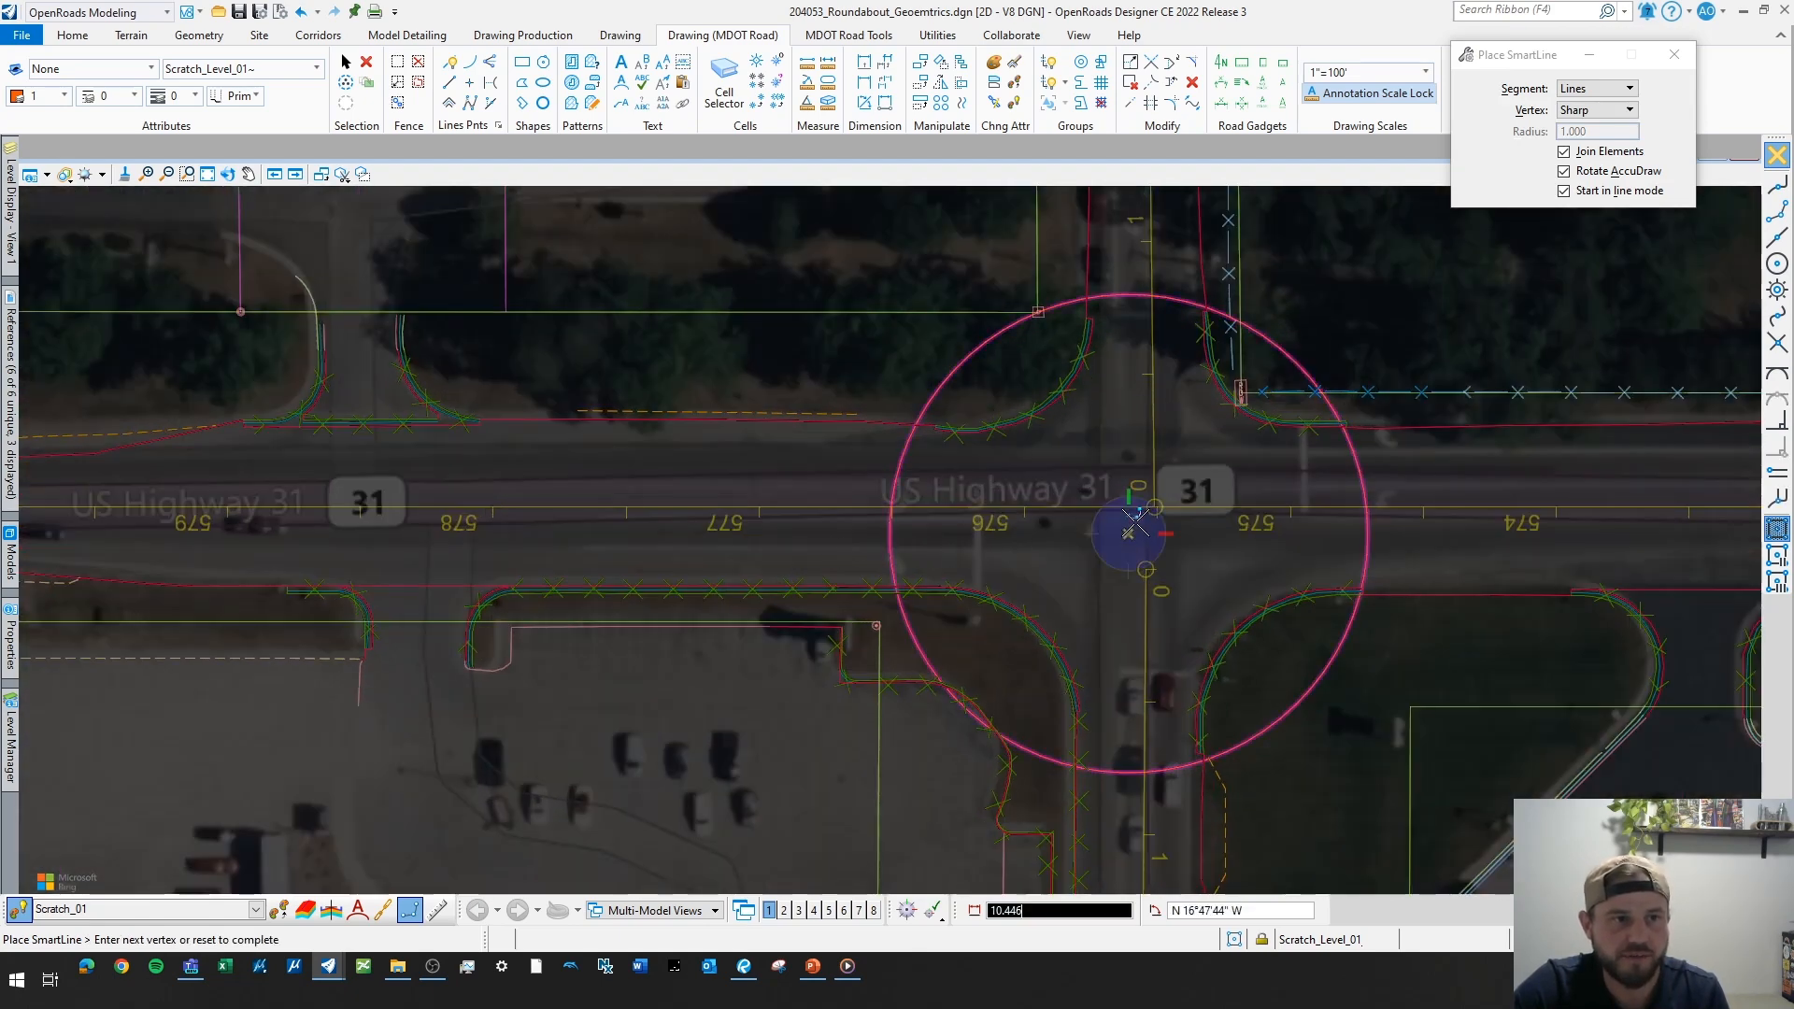
pyautogui.scroll(-1, 1129, 511)
pyautogui.scroll(-2, 1125, 512)
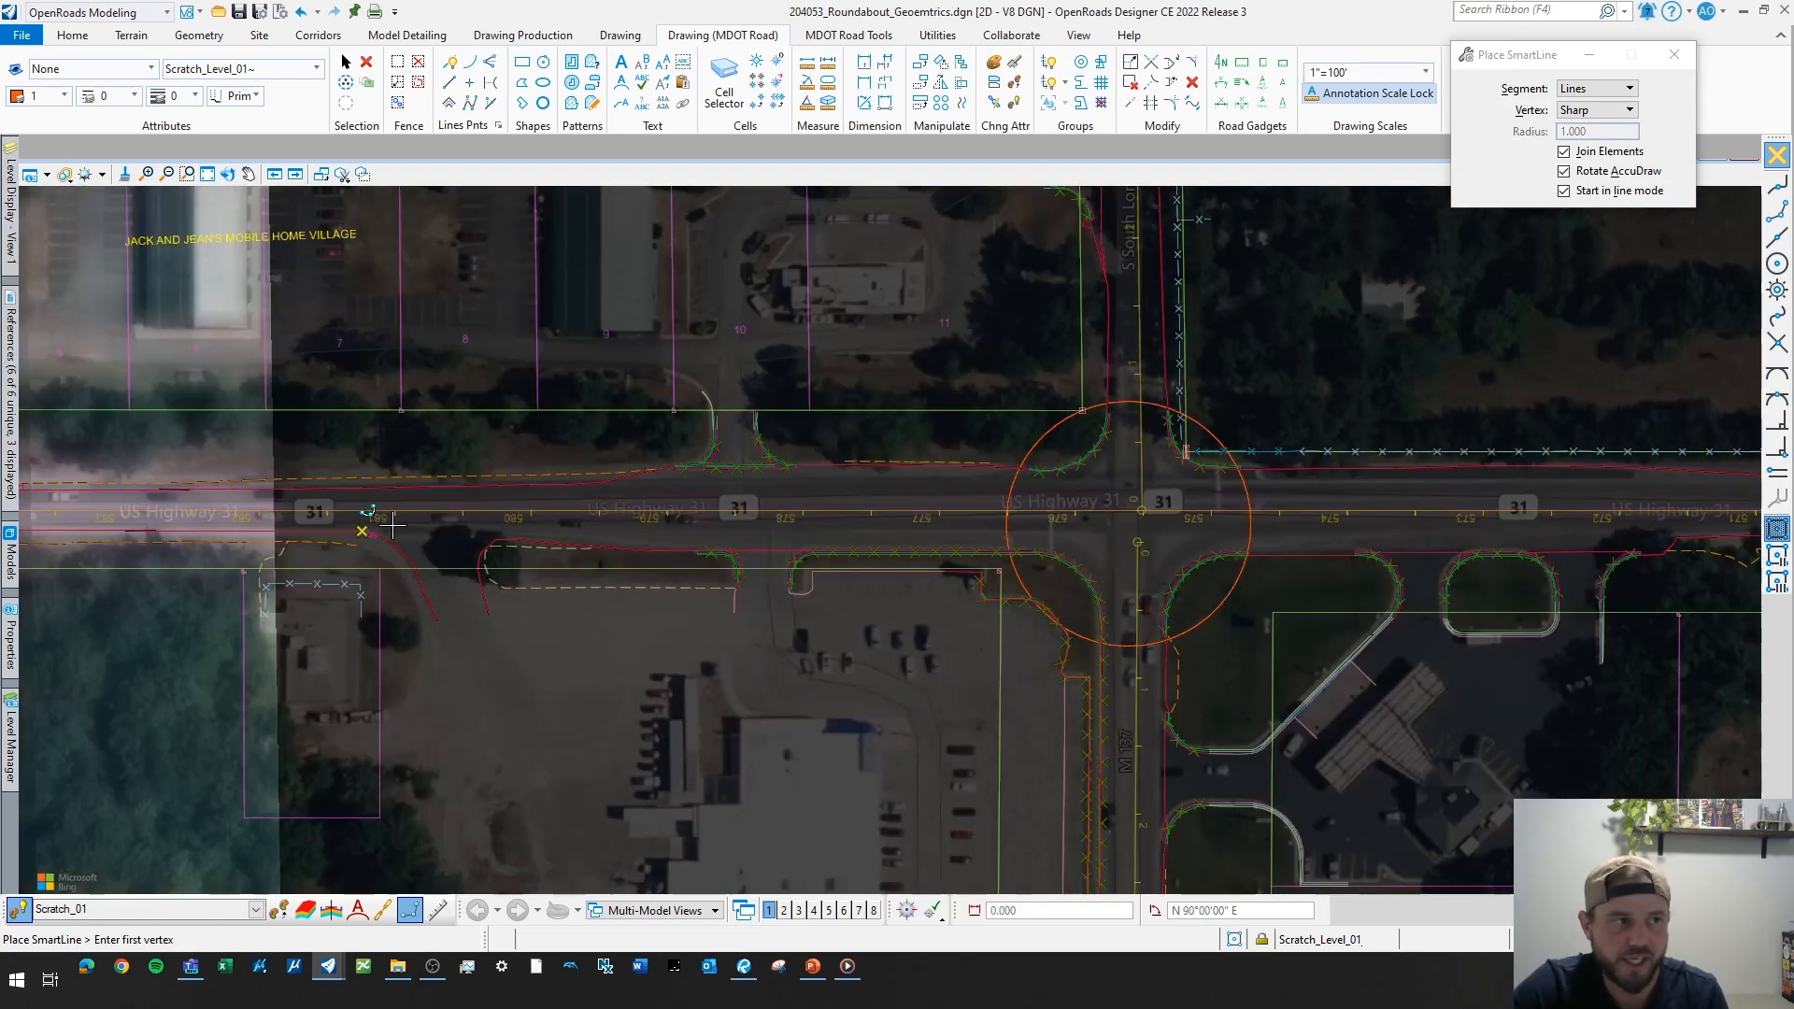
pyautogui.scroll(-3, 408, 536)
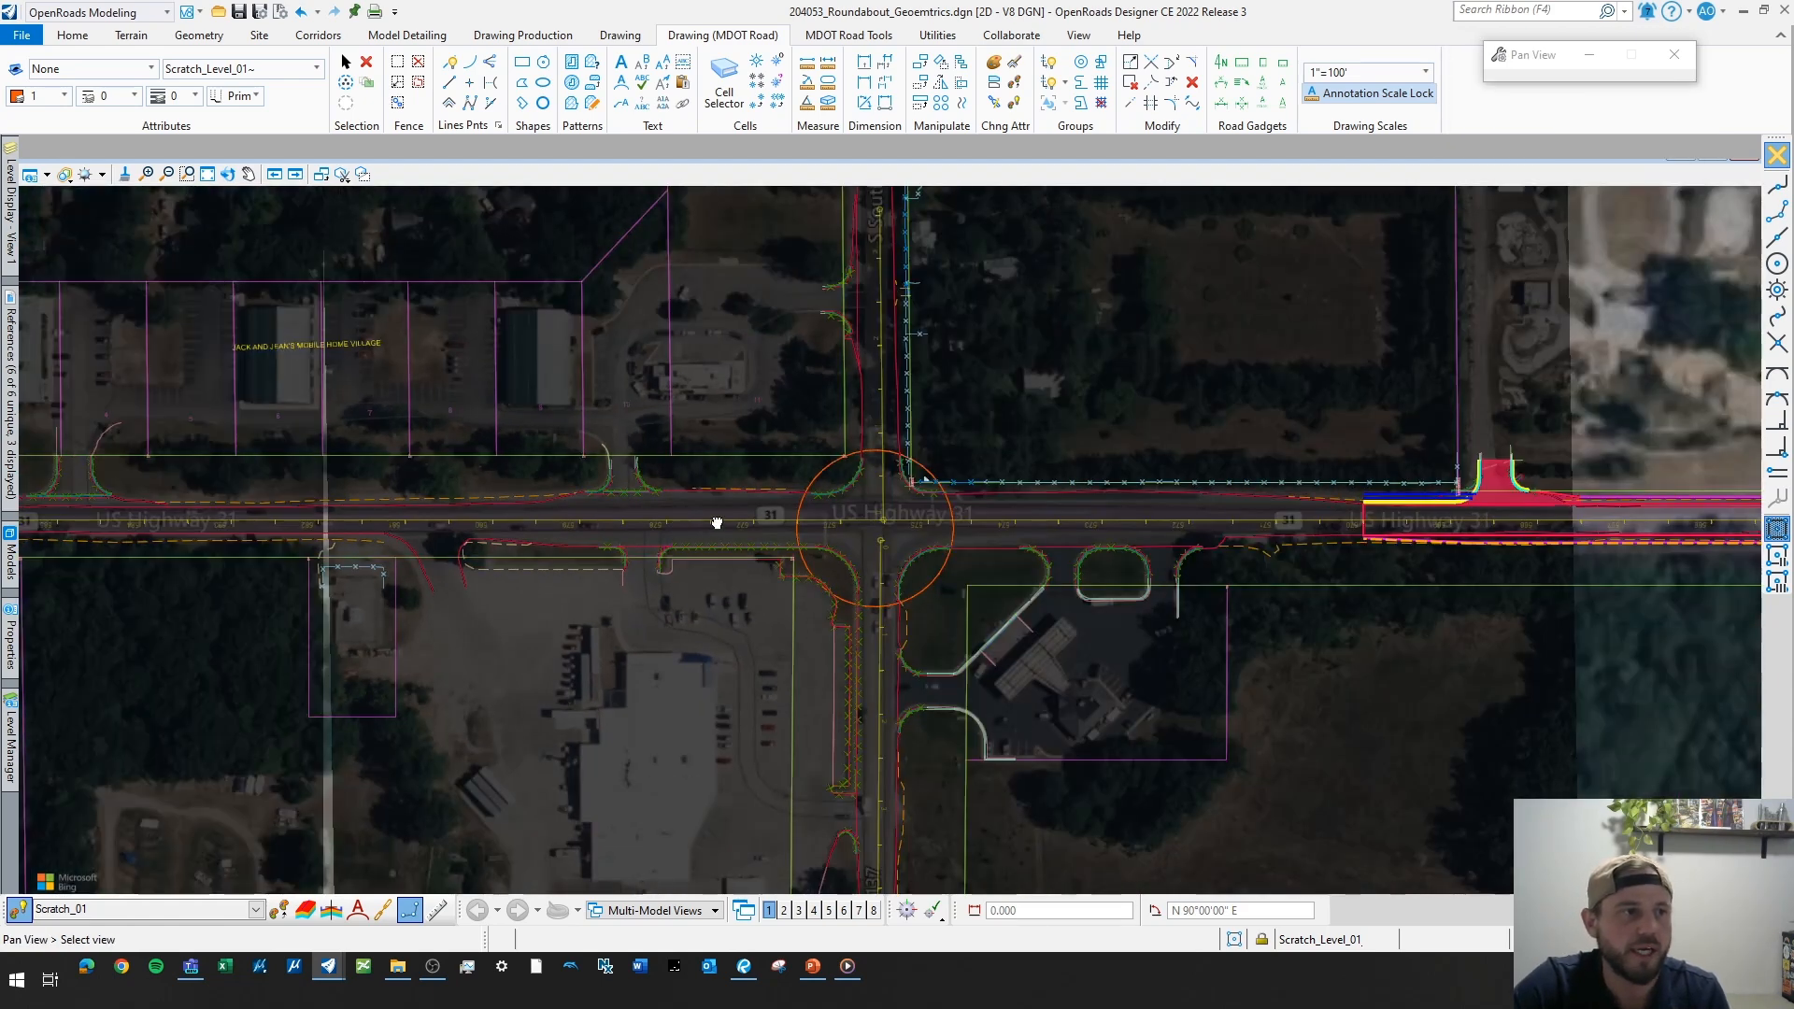
pyautogui.moveTo(713, 520); pyautogui.dragTo(747, 494, button='middle')
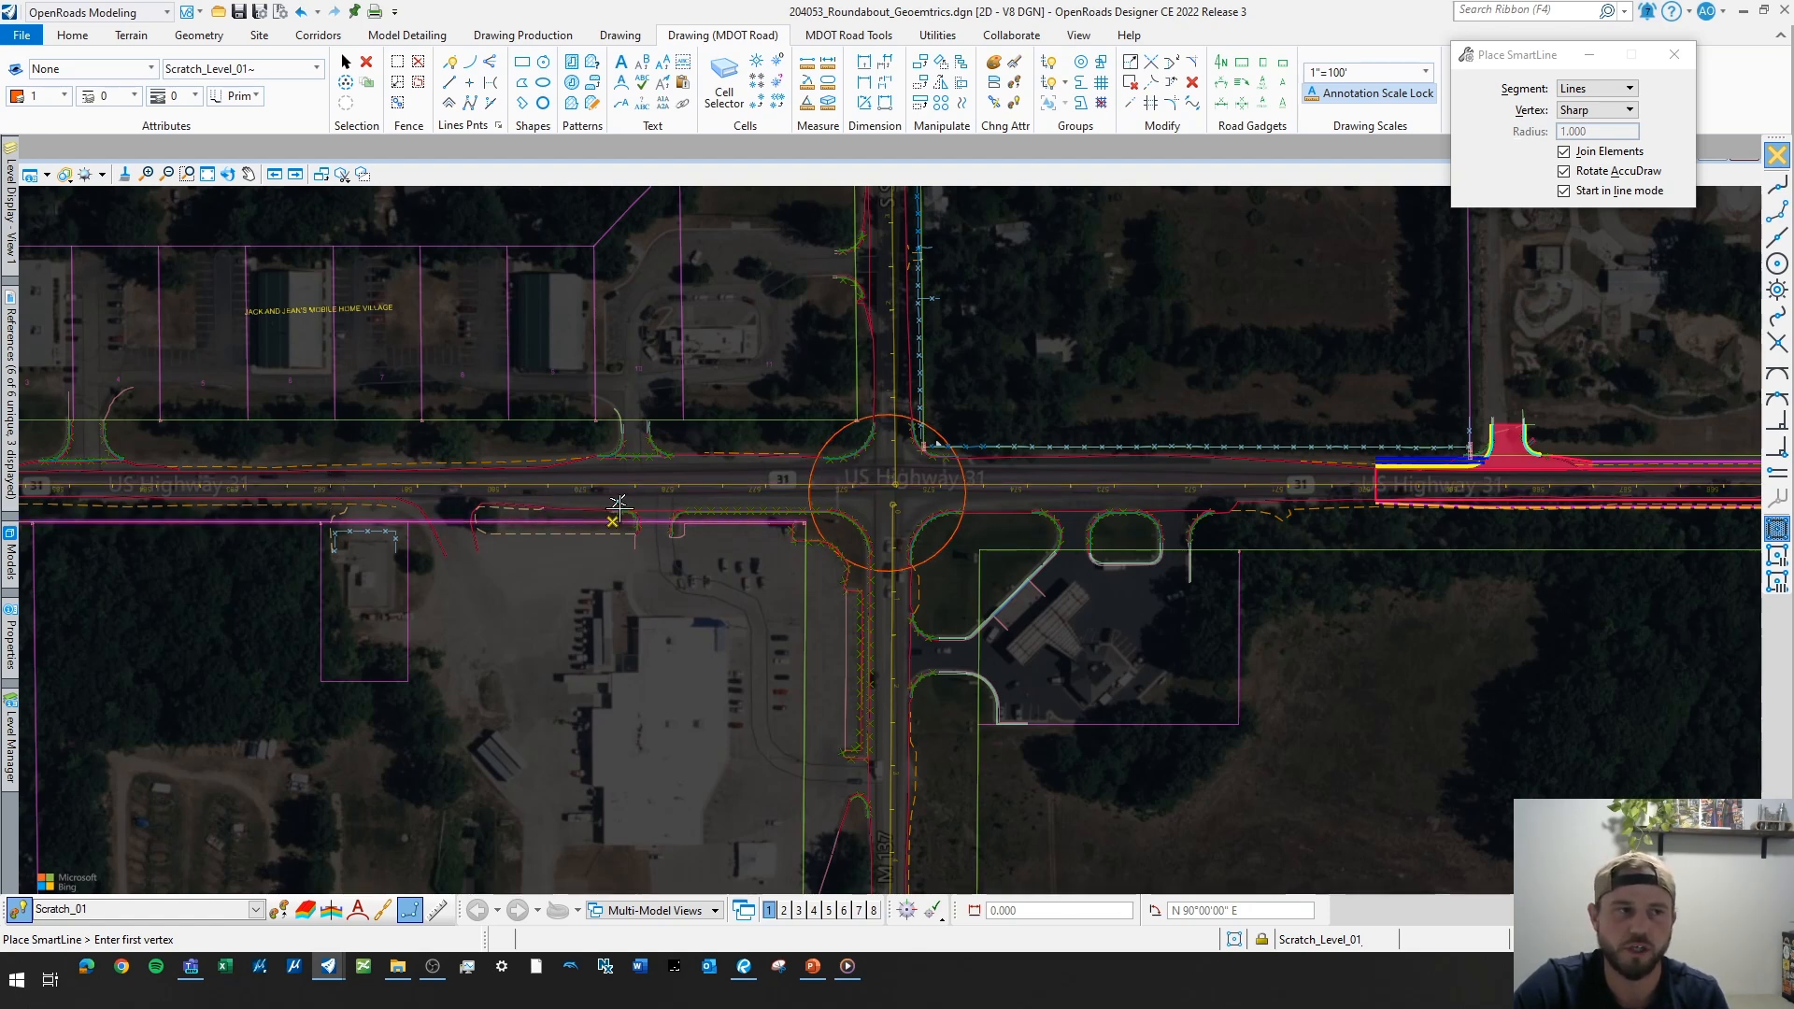
pyautogui.moveTo(993, 513); pyautogui.dragTo(962, 533, button='middle')
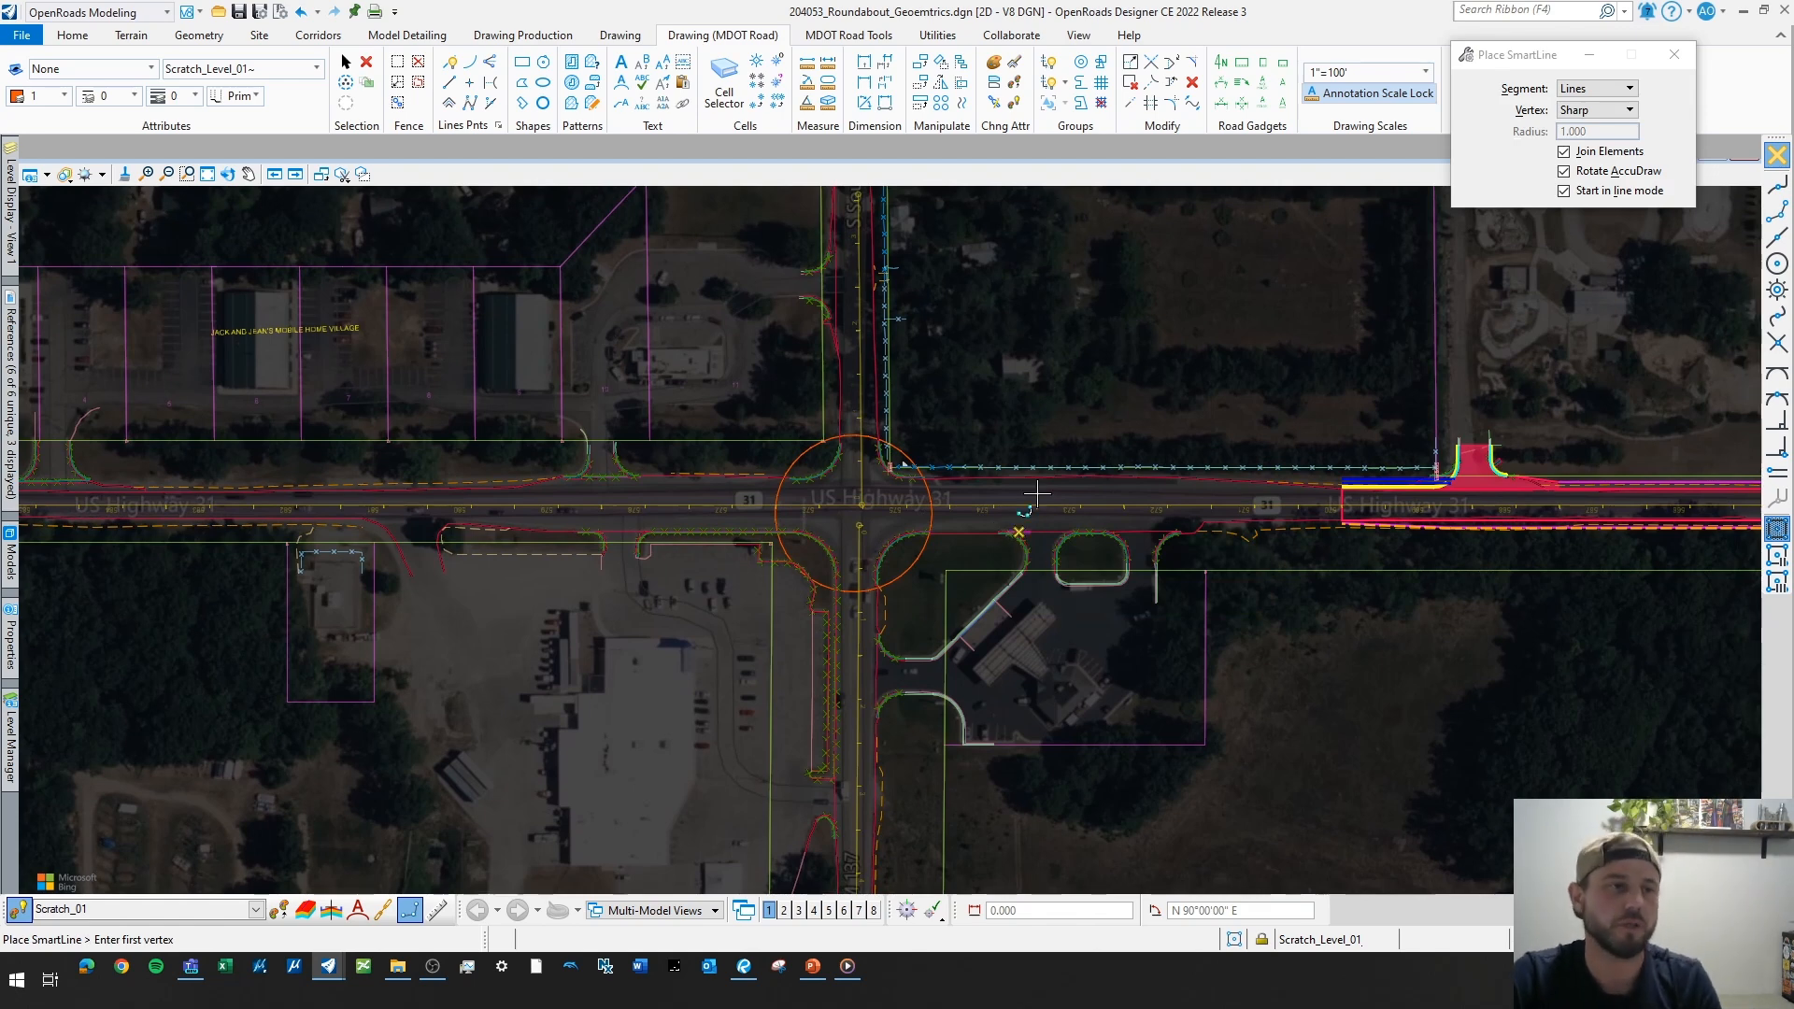
pyautogui.moveTo(1026, 490)
pyautogui.mouseDown(button='middle')
pyautogui.moveTo(1032, 333)
pyautogui.moveTo(955, 535)
pyautogui.mouseUp(button='middle')
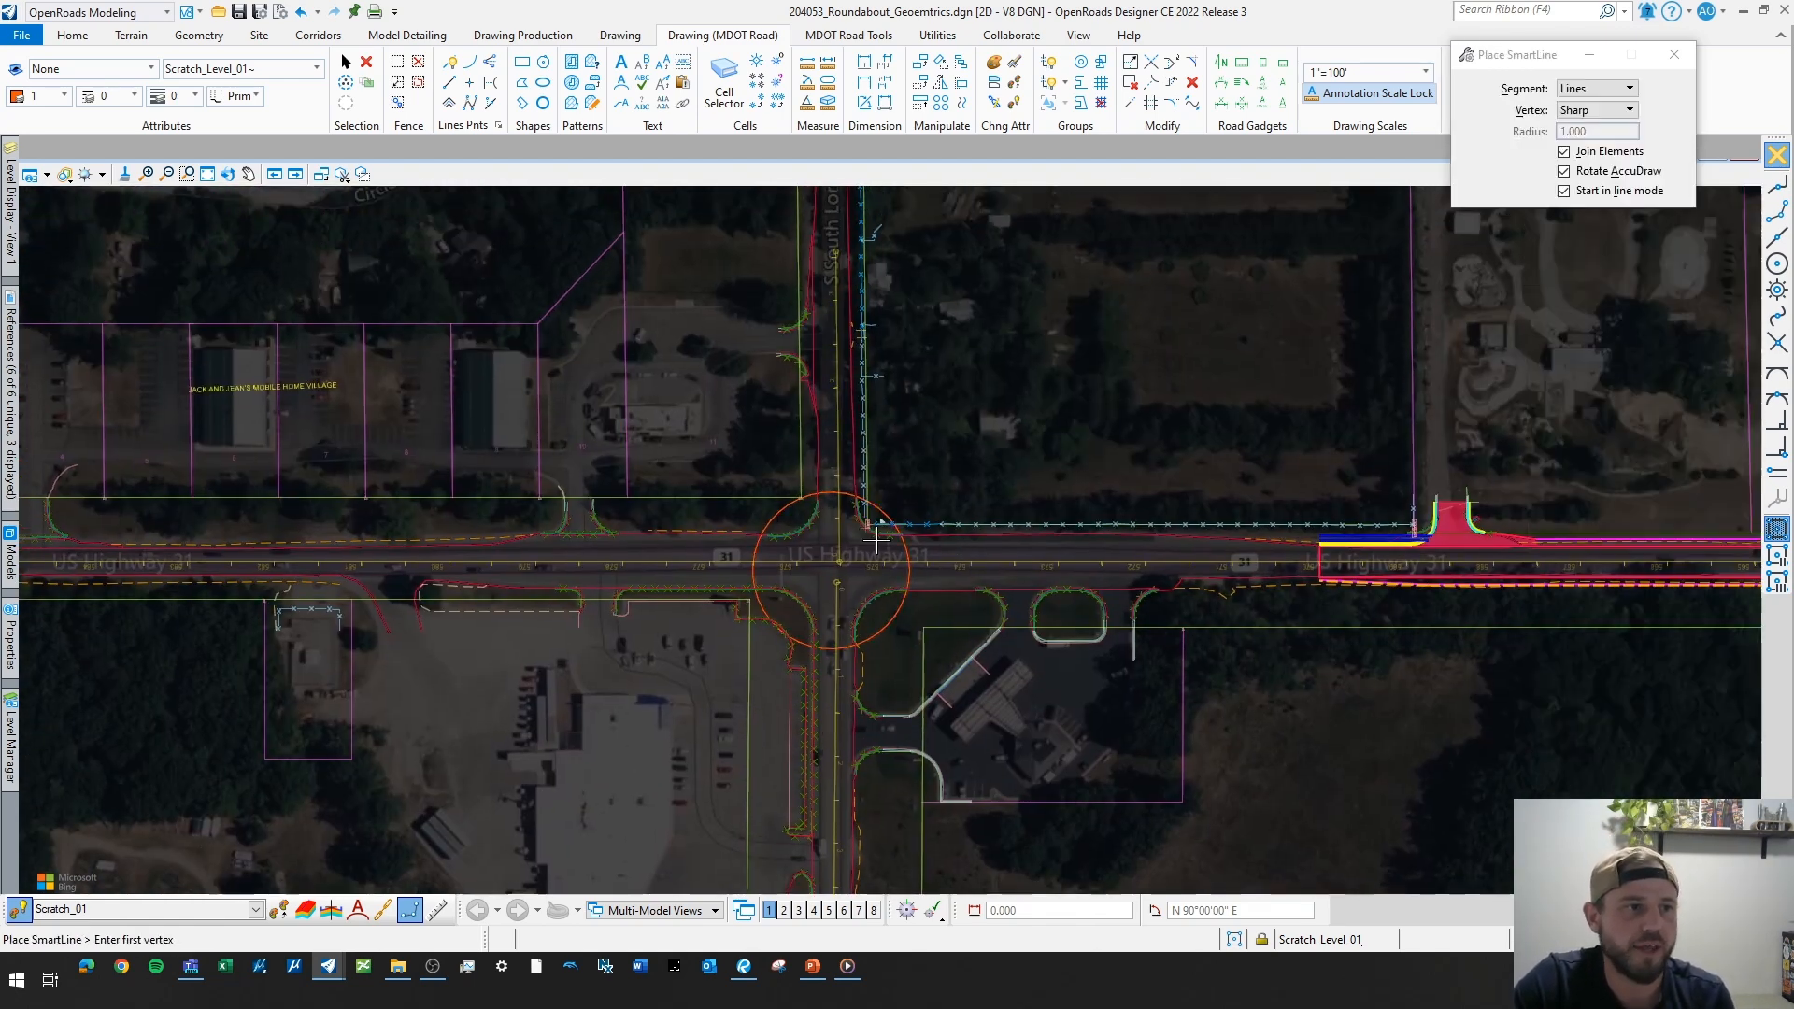
# - Examine how South Long Lake Road to the north and M-137 to the south line up with the inscribed circle
pyautogui.scroll(2, 889, 512)
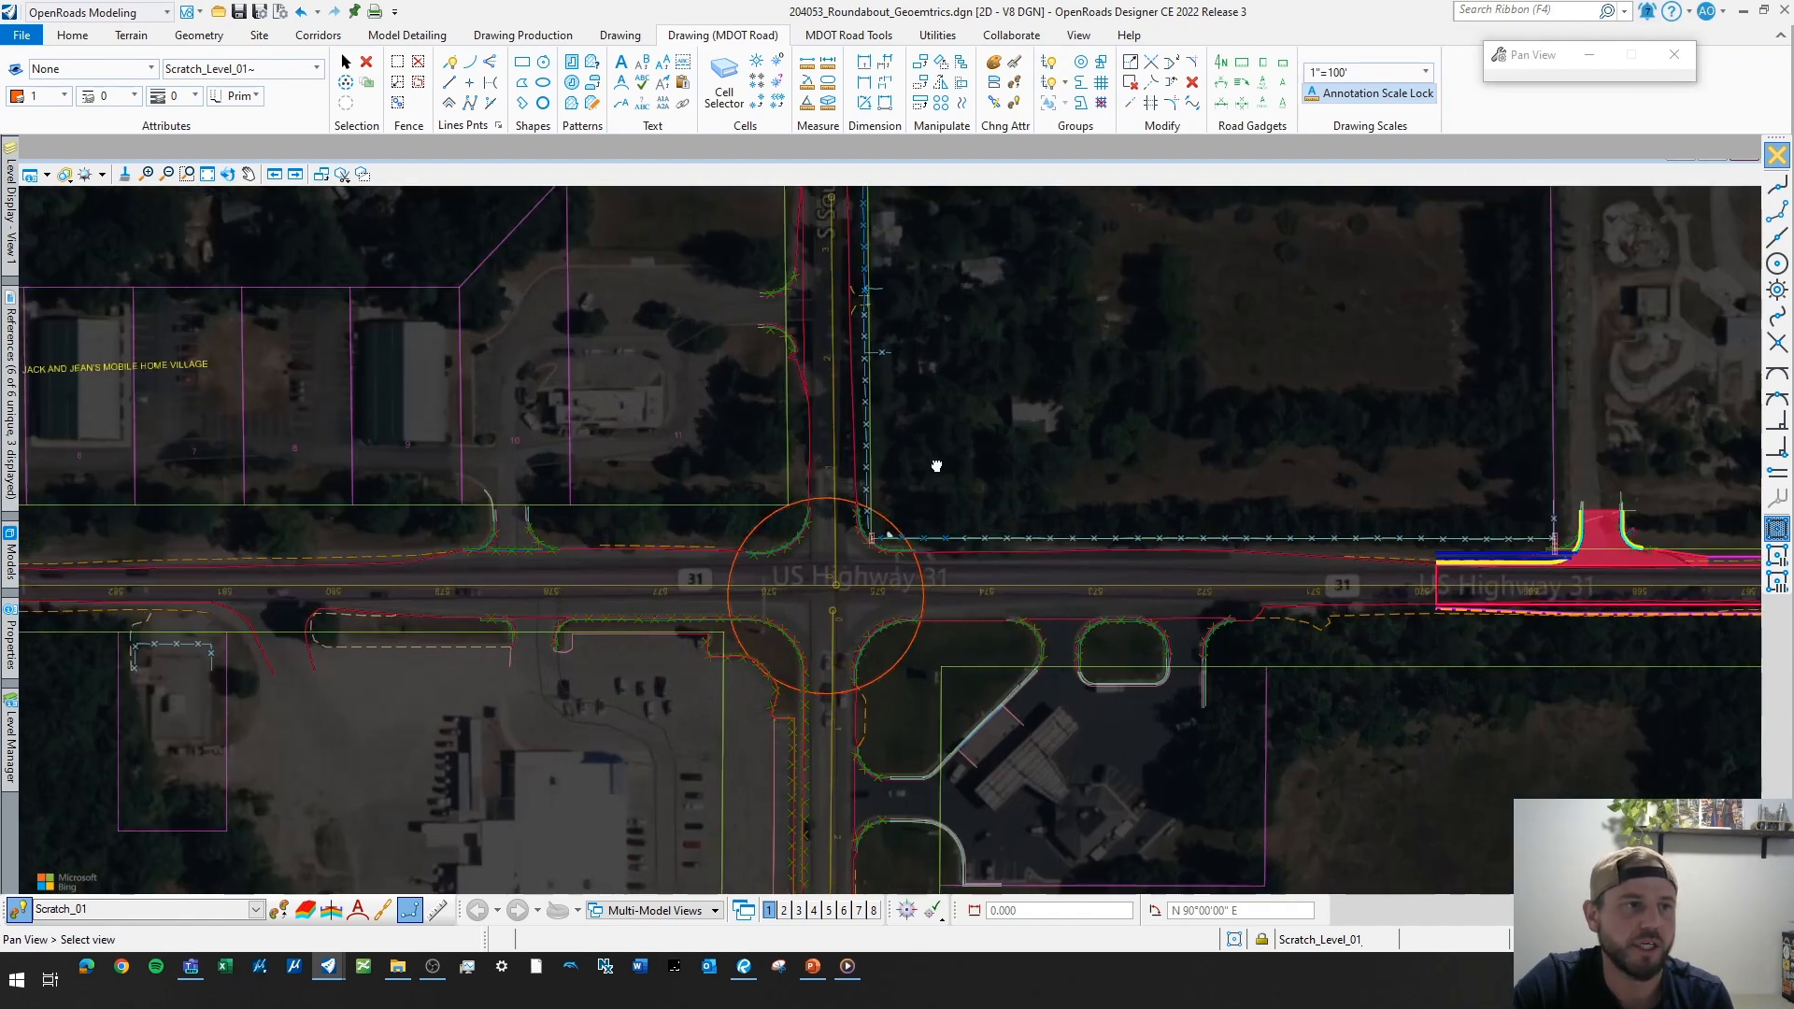
pyautogui.moveTo(938, 464); pyautogui.dragTo(967, 500, button='middle')
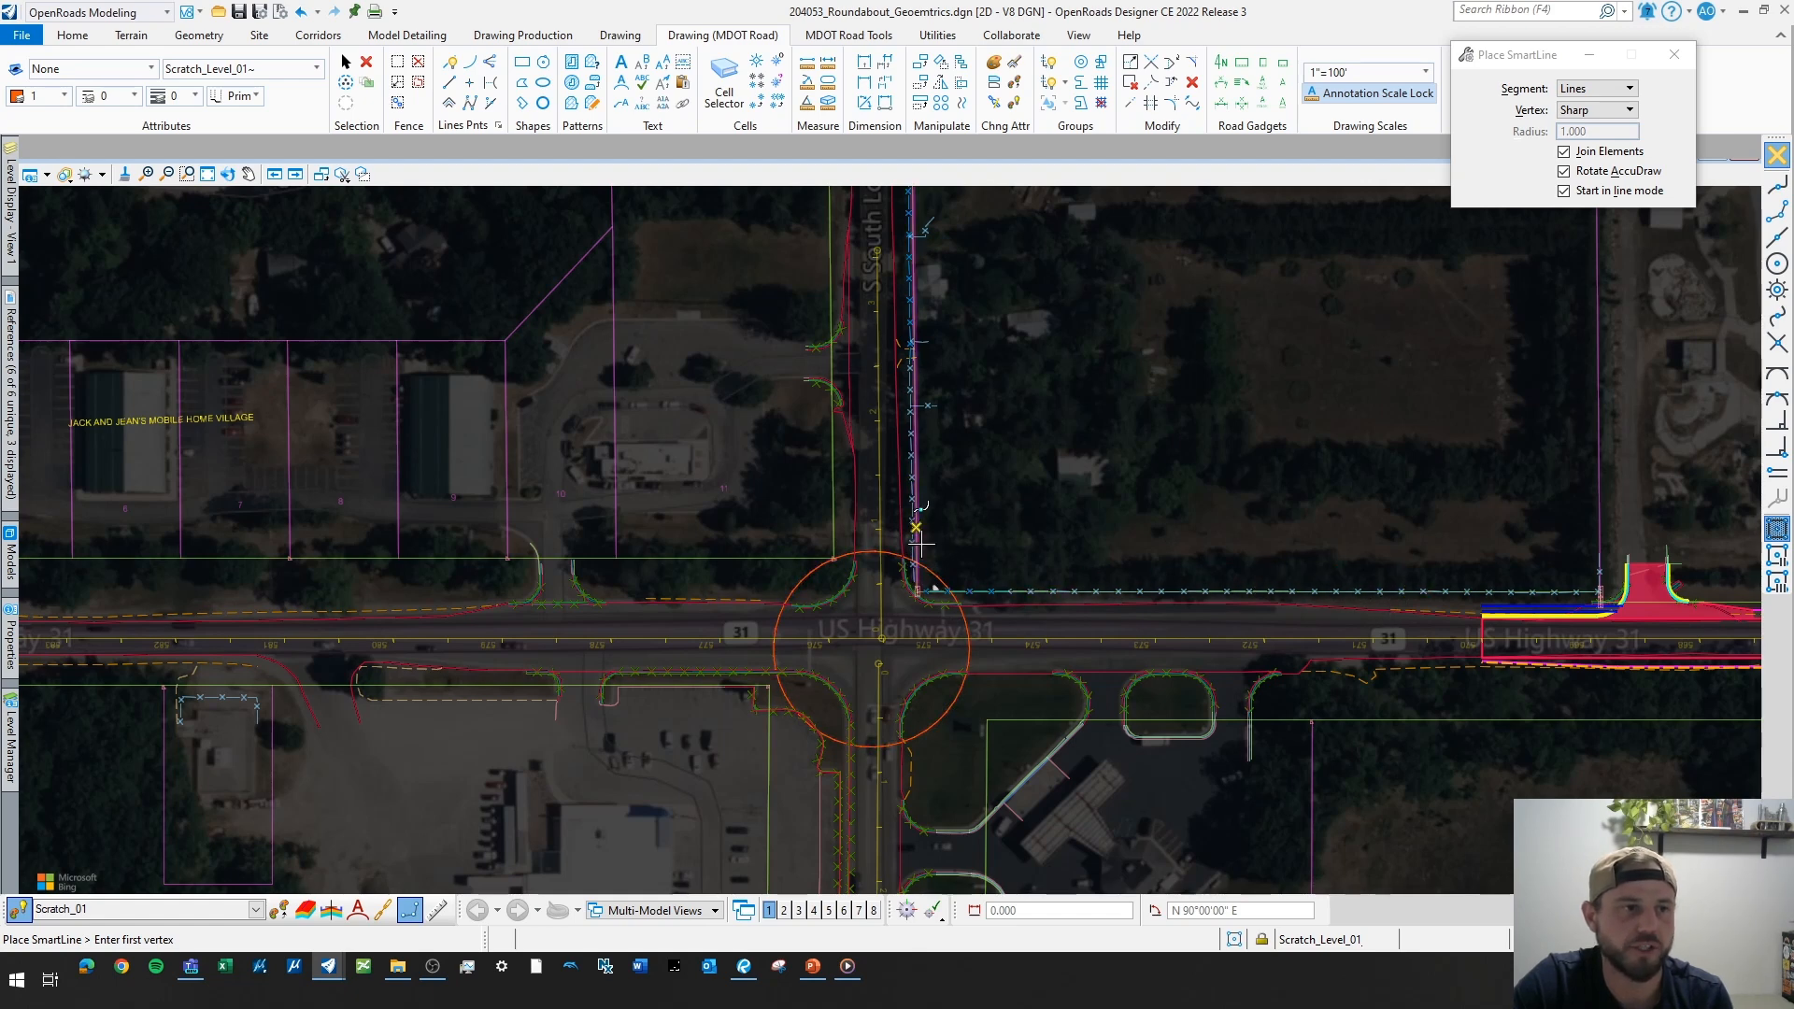
pyautogui.scroll(1, 880, 582)
pyautogui.scroll(1, 880, 581)
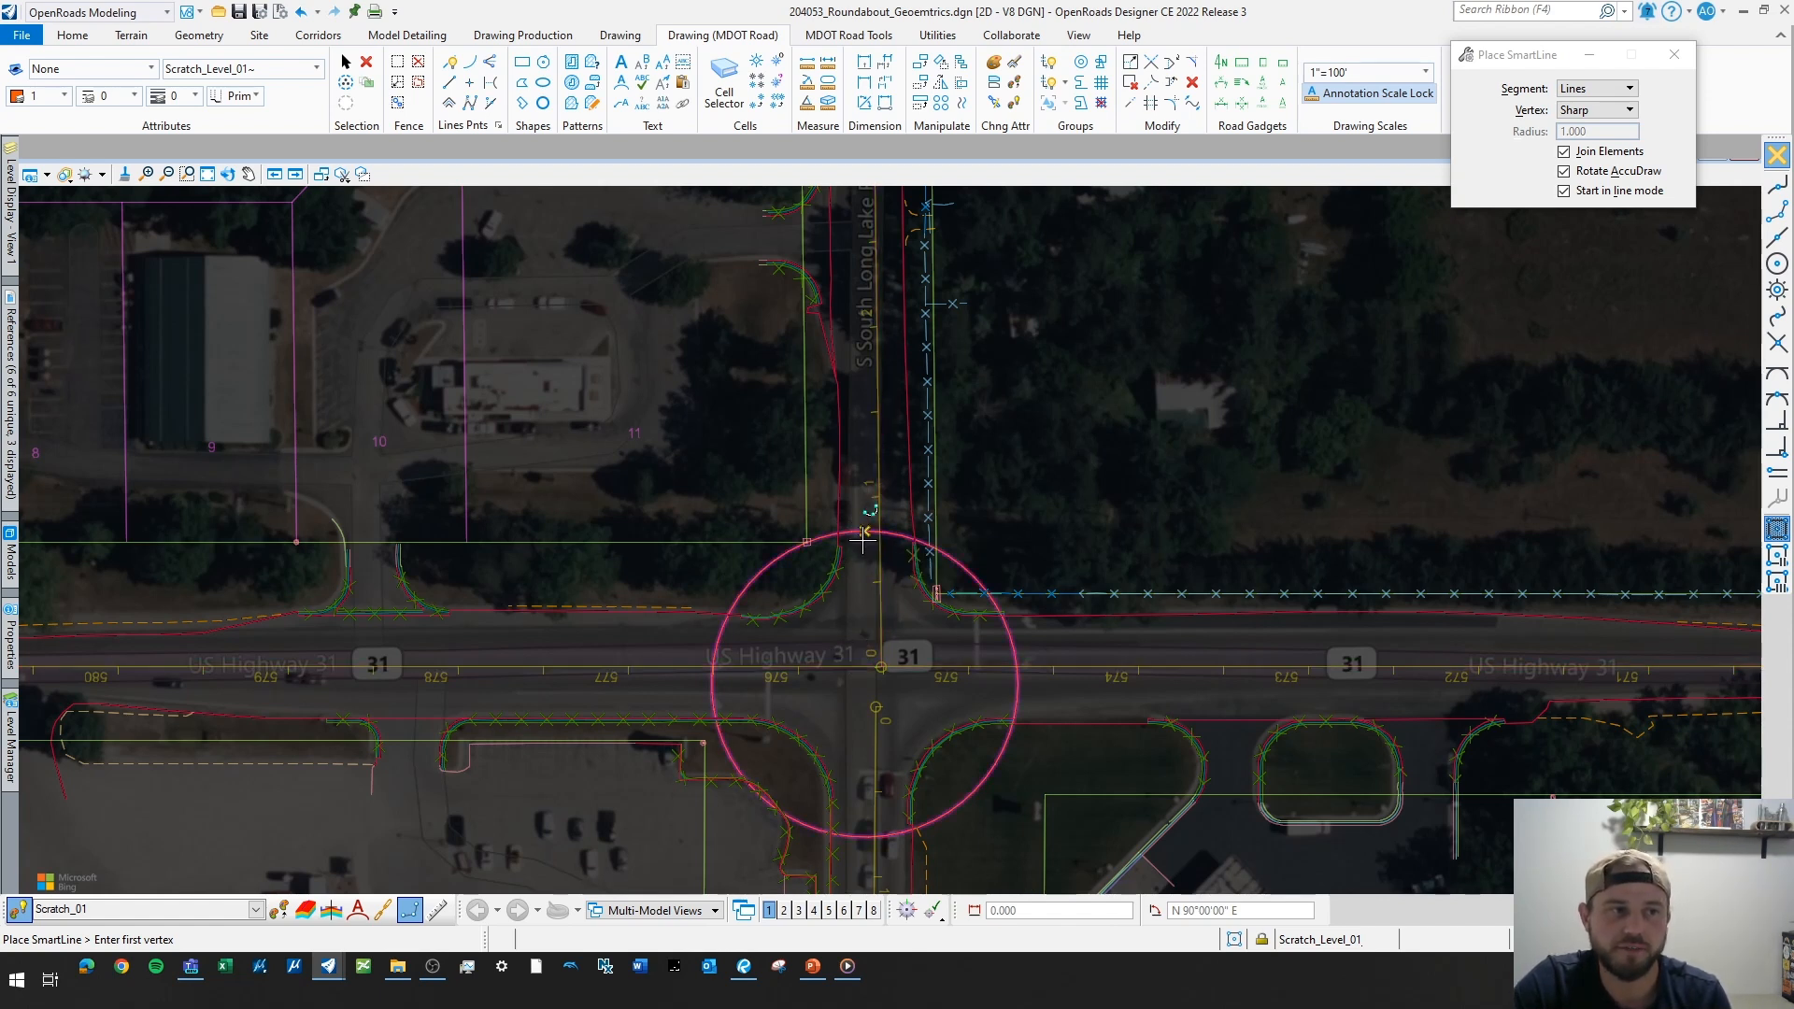
pyautogui.scroll(-2, 862, 540)
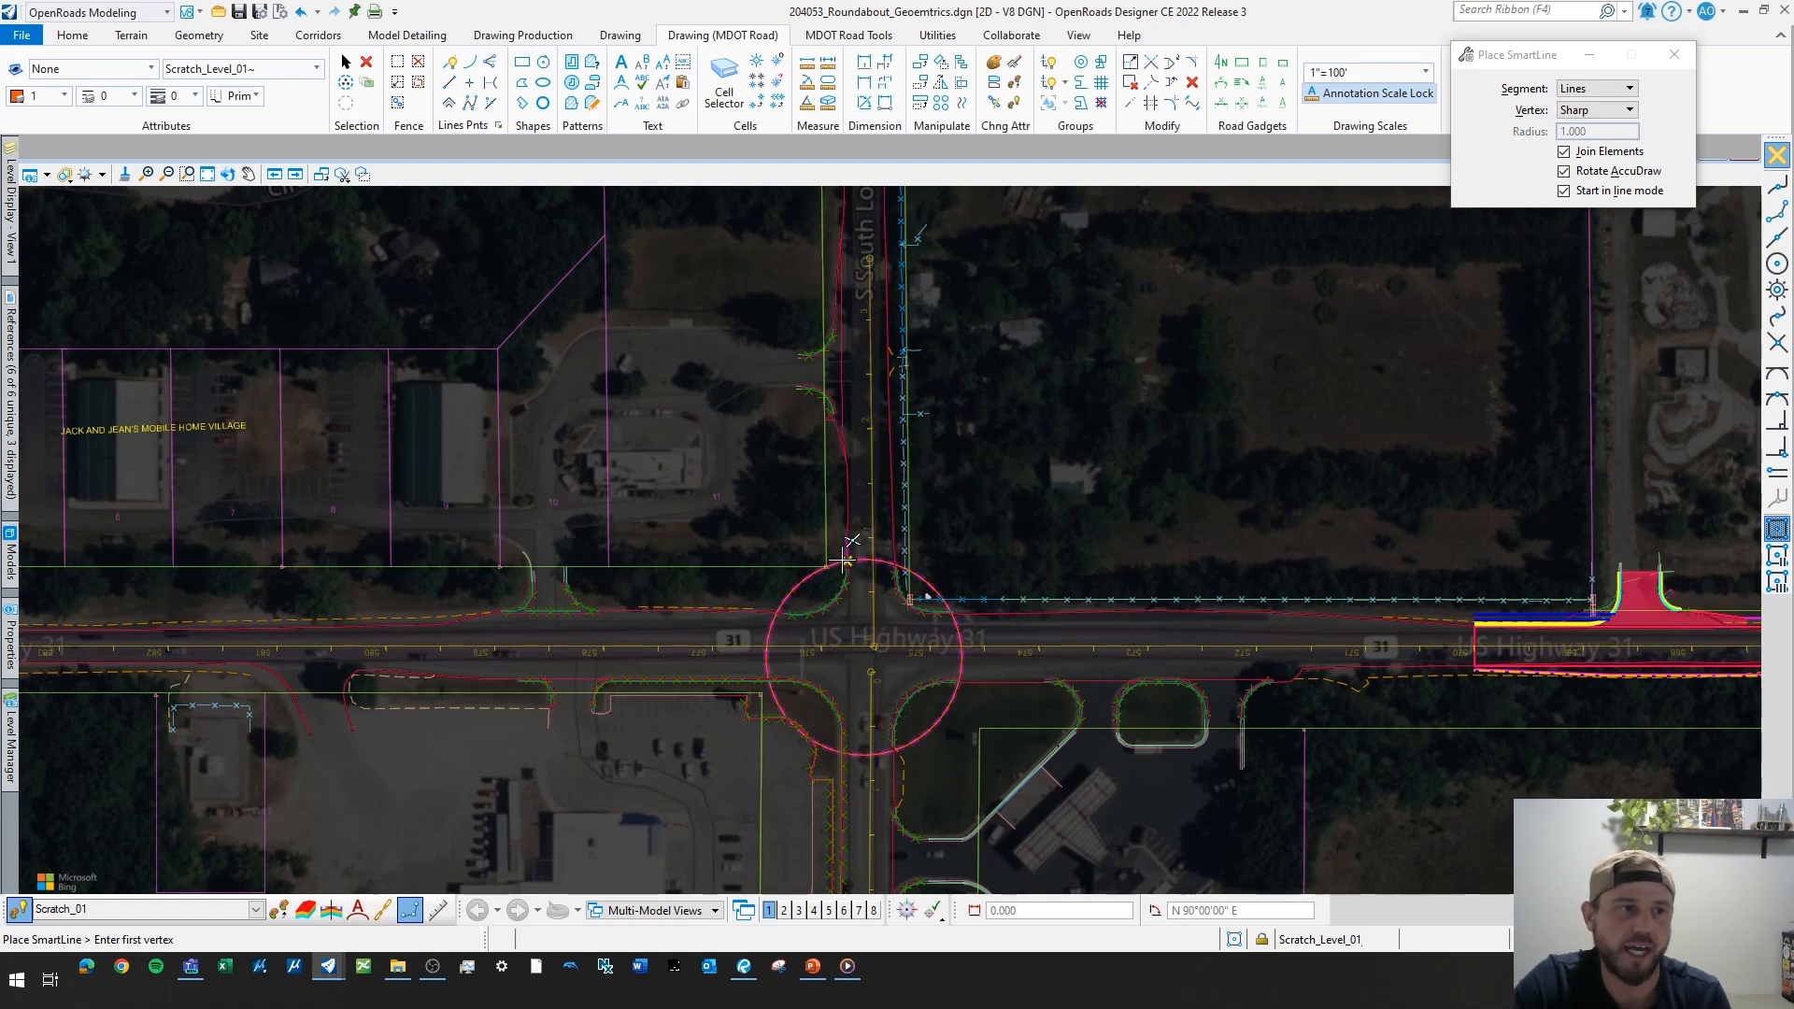
pyautogui.moveTo(832, 693); pyautogui.dragTo(870, 404, button='middle')
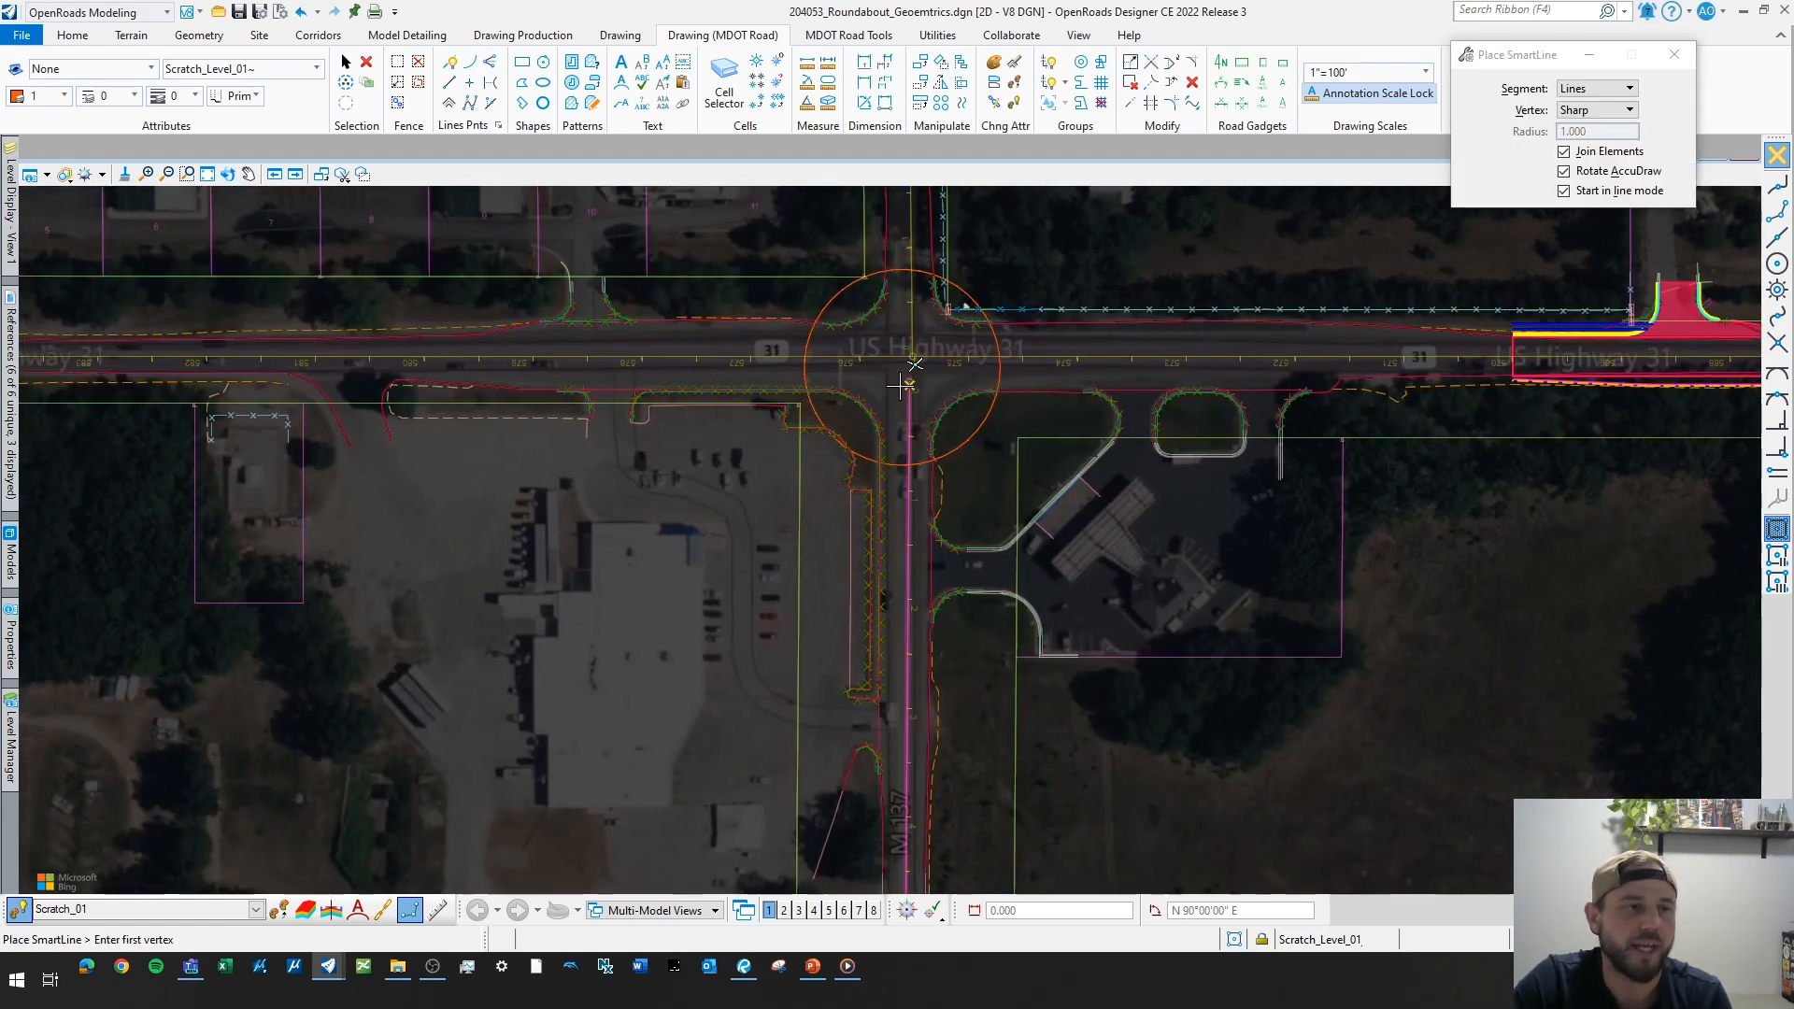
pyautogui.scroll(-2, 902, 385)
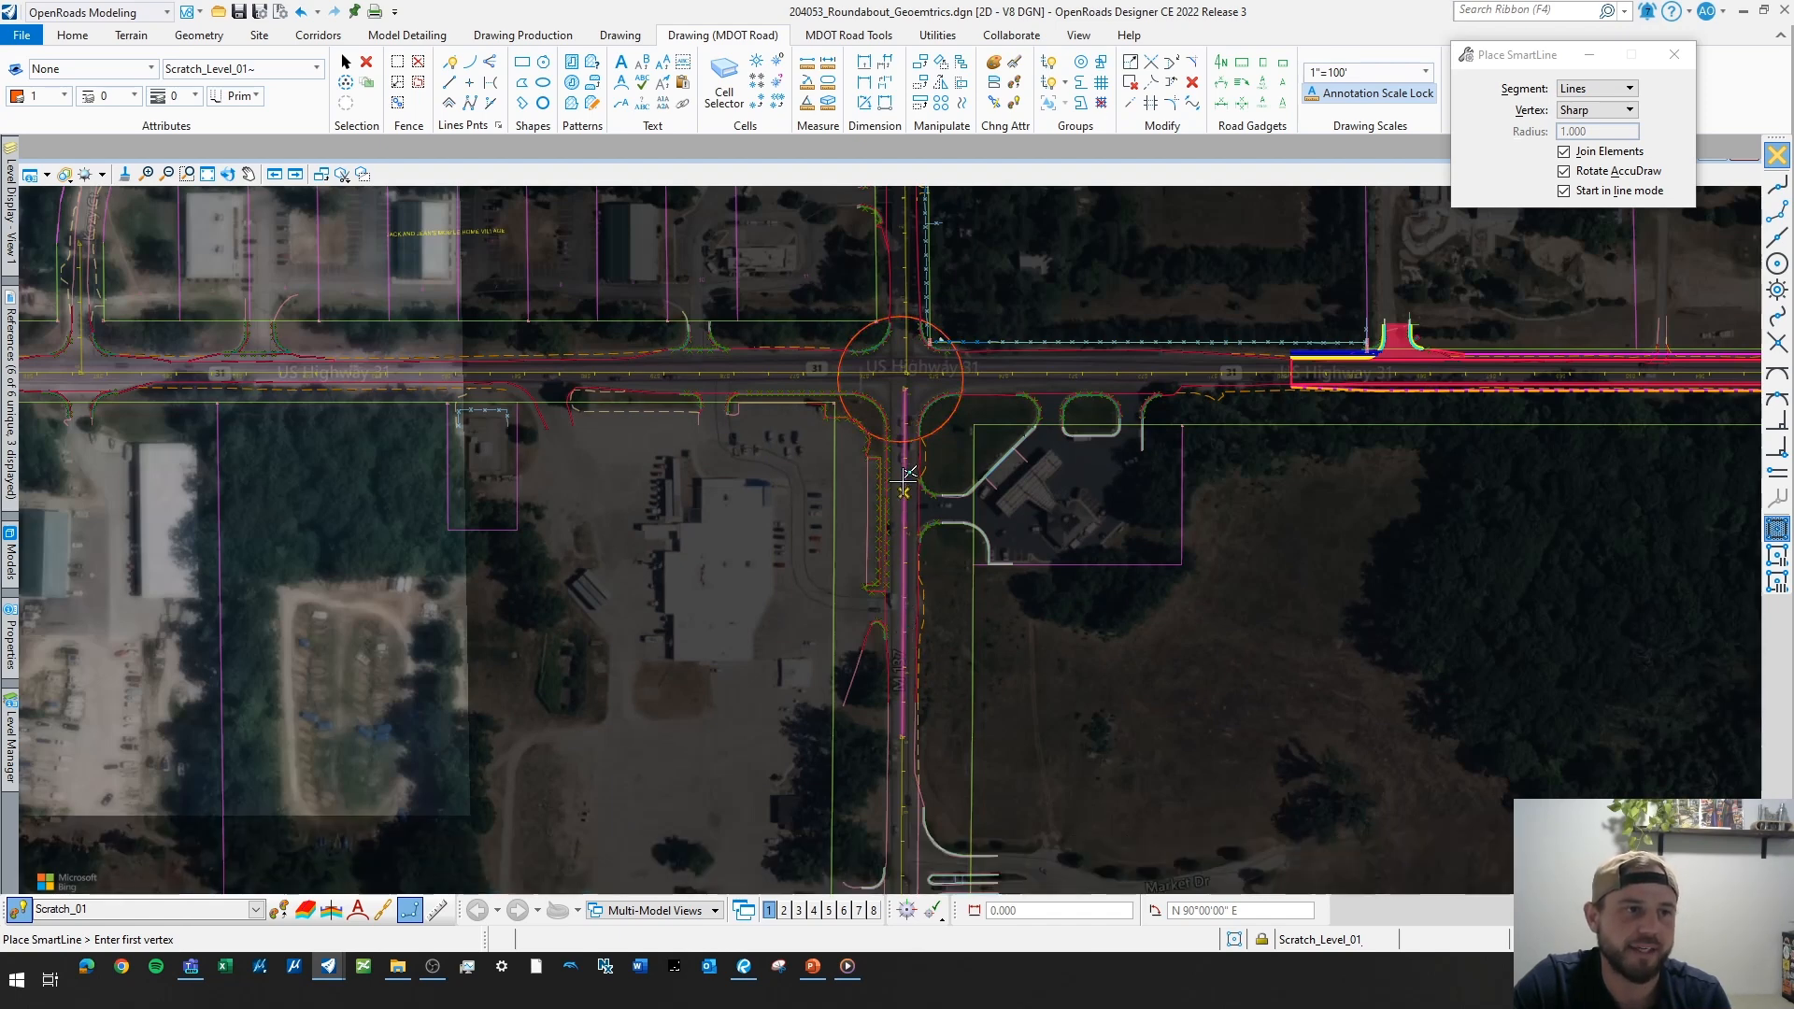
pyautogui.scroll(1, 902, 477)
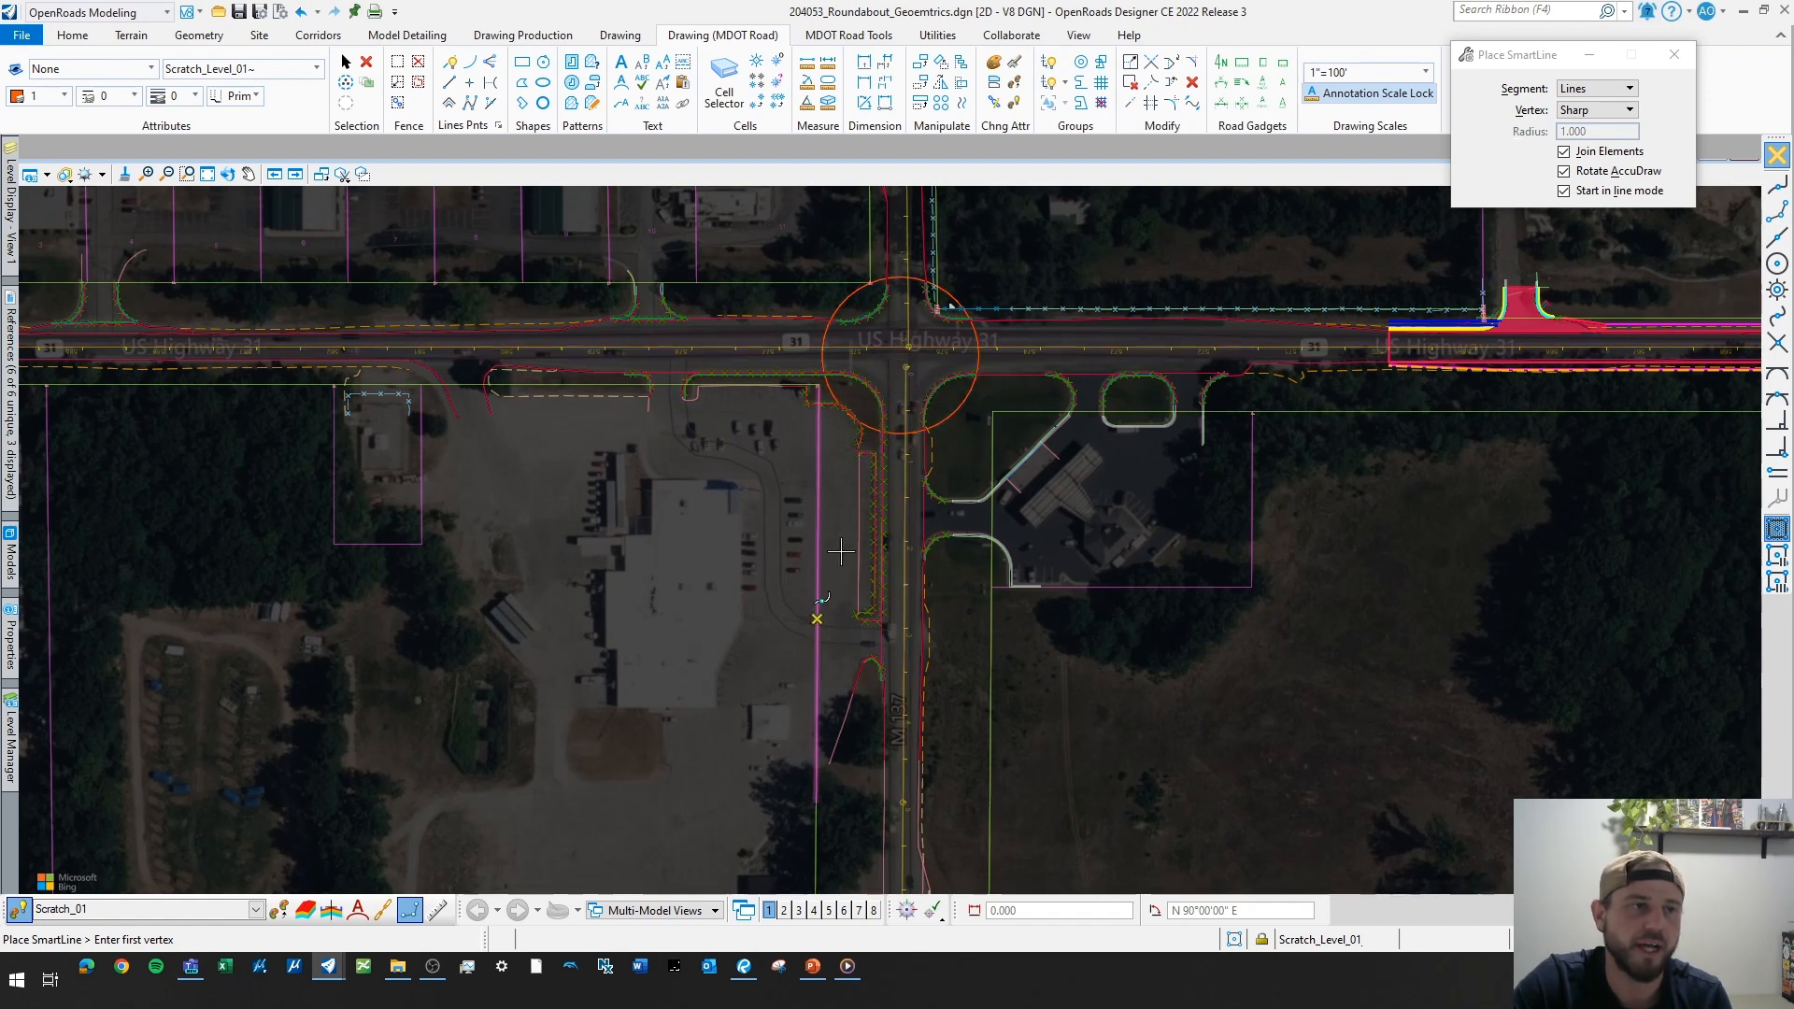
# - Examine the US-31 corridor between the inscribed circle and the red pavement area to the east, and exit the SmartLine command
pyautogui.moveTo(892, 468); pyautogui.dragTo(911, 638, button='middle')
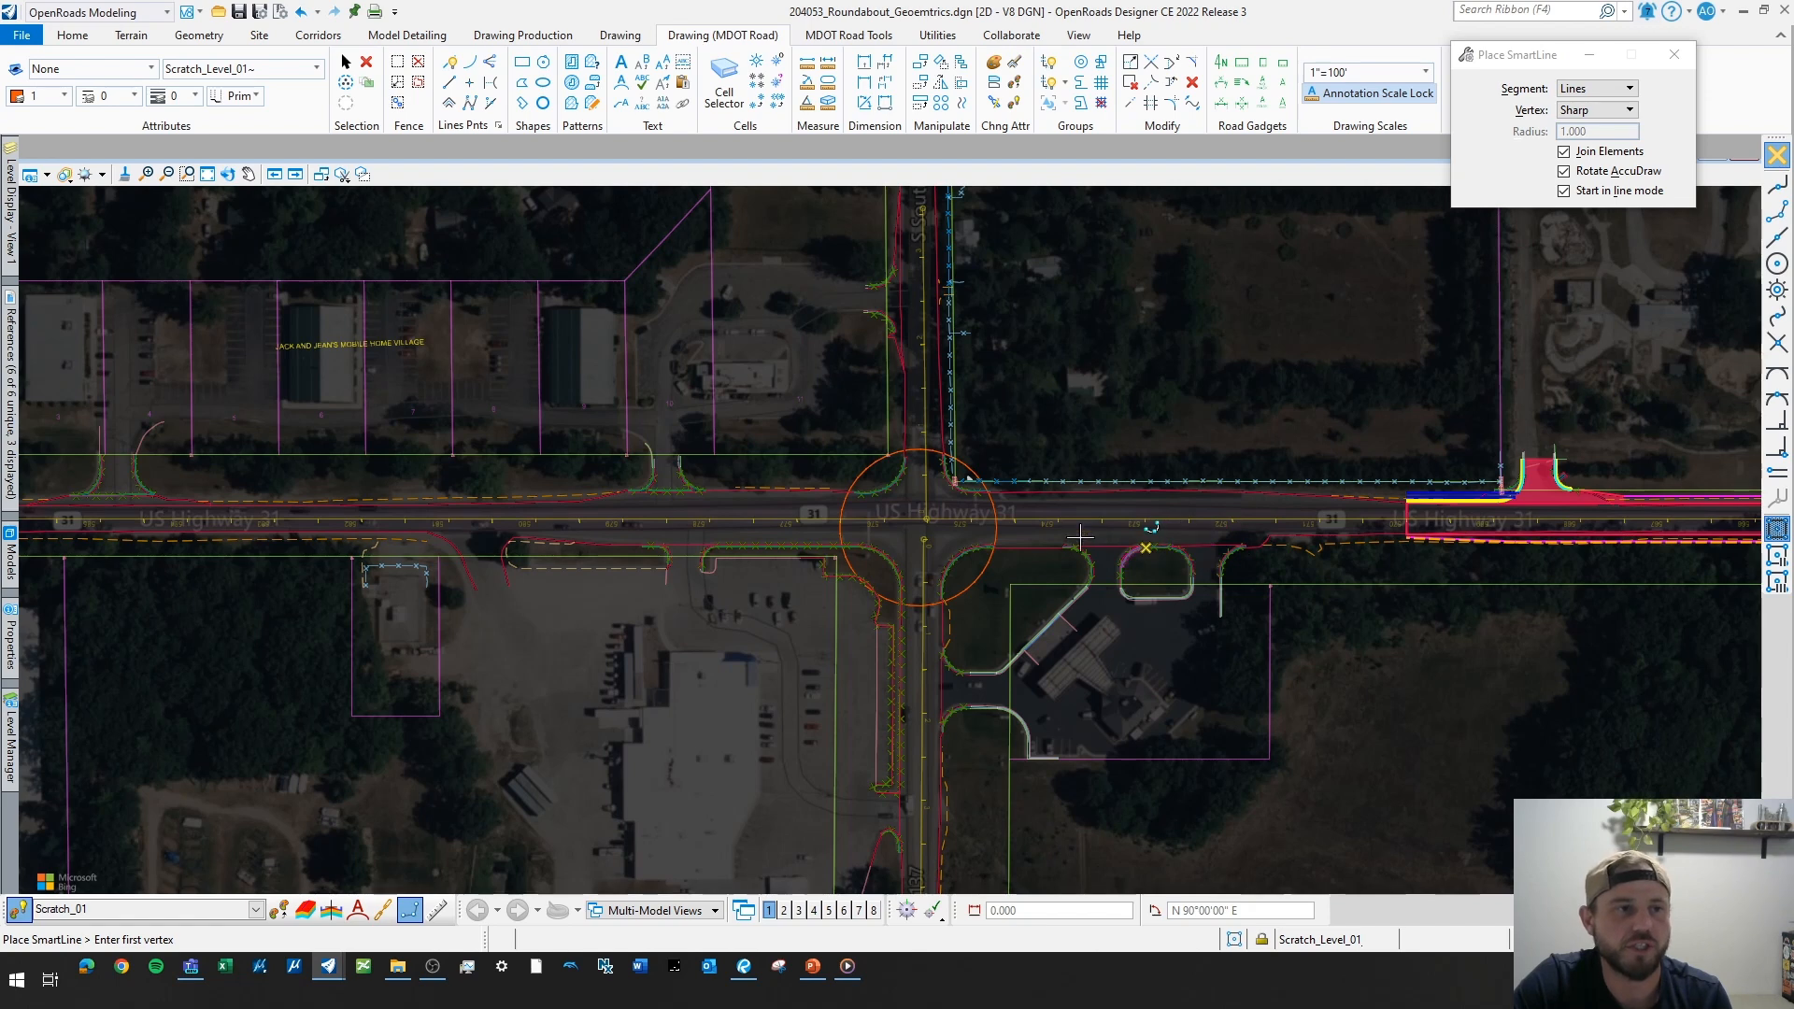
pyautogui.moveTo(1130, 510); pyautogui.dragTo(1105, 537, button='middle')
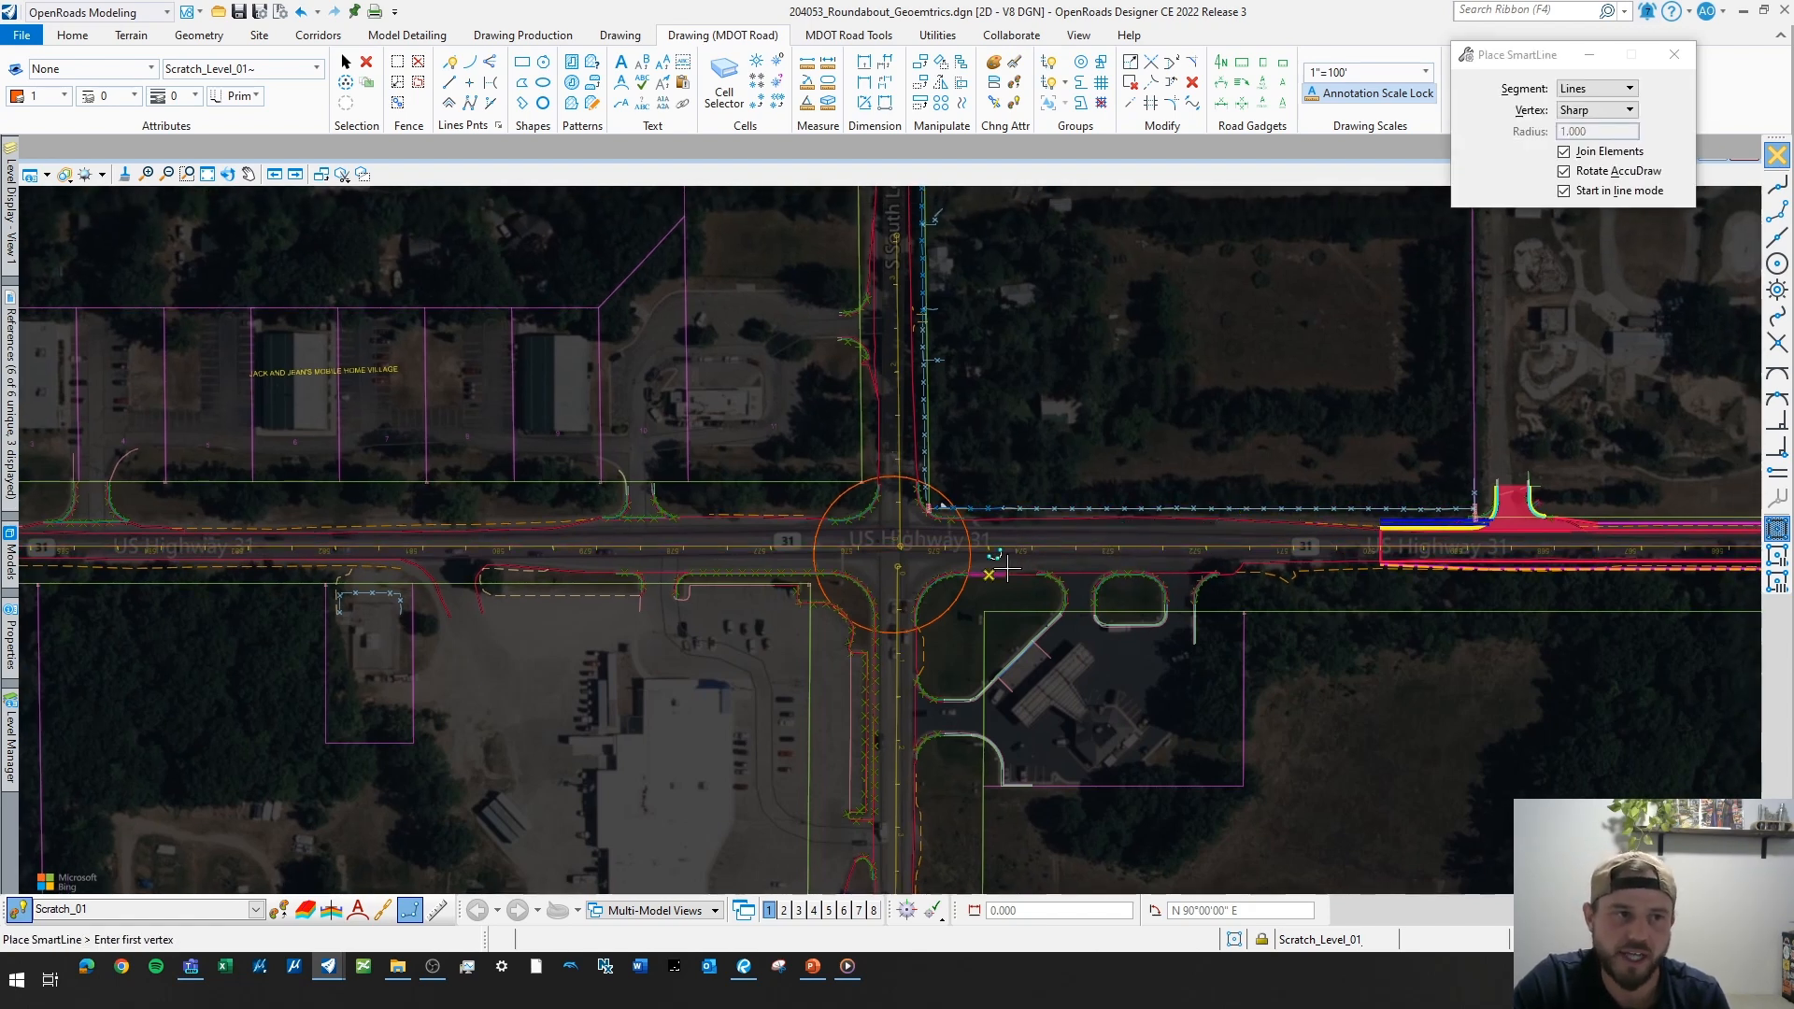
pyautogui.moveTo(1168, 464); pyautogui.dragTo(1120, 448, button='middle')
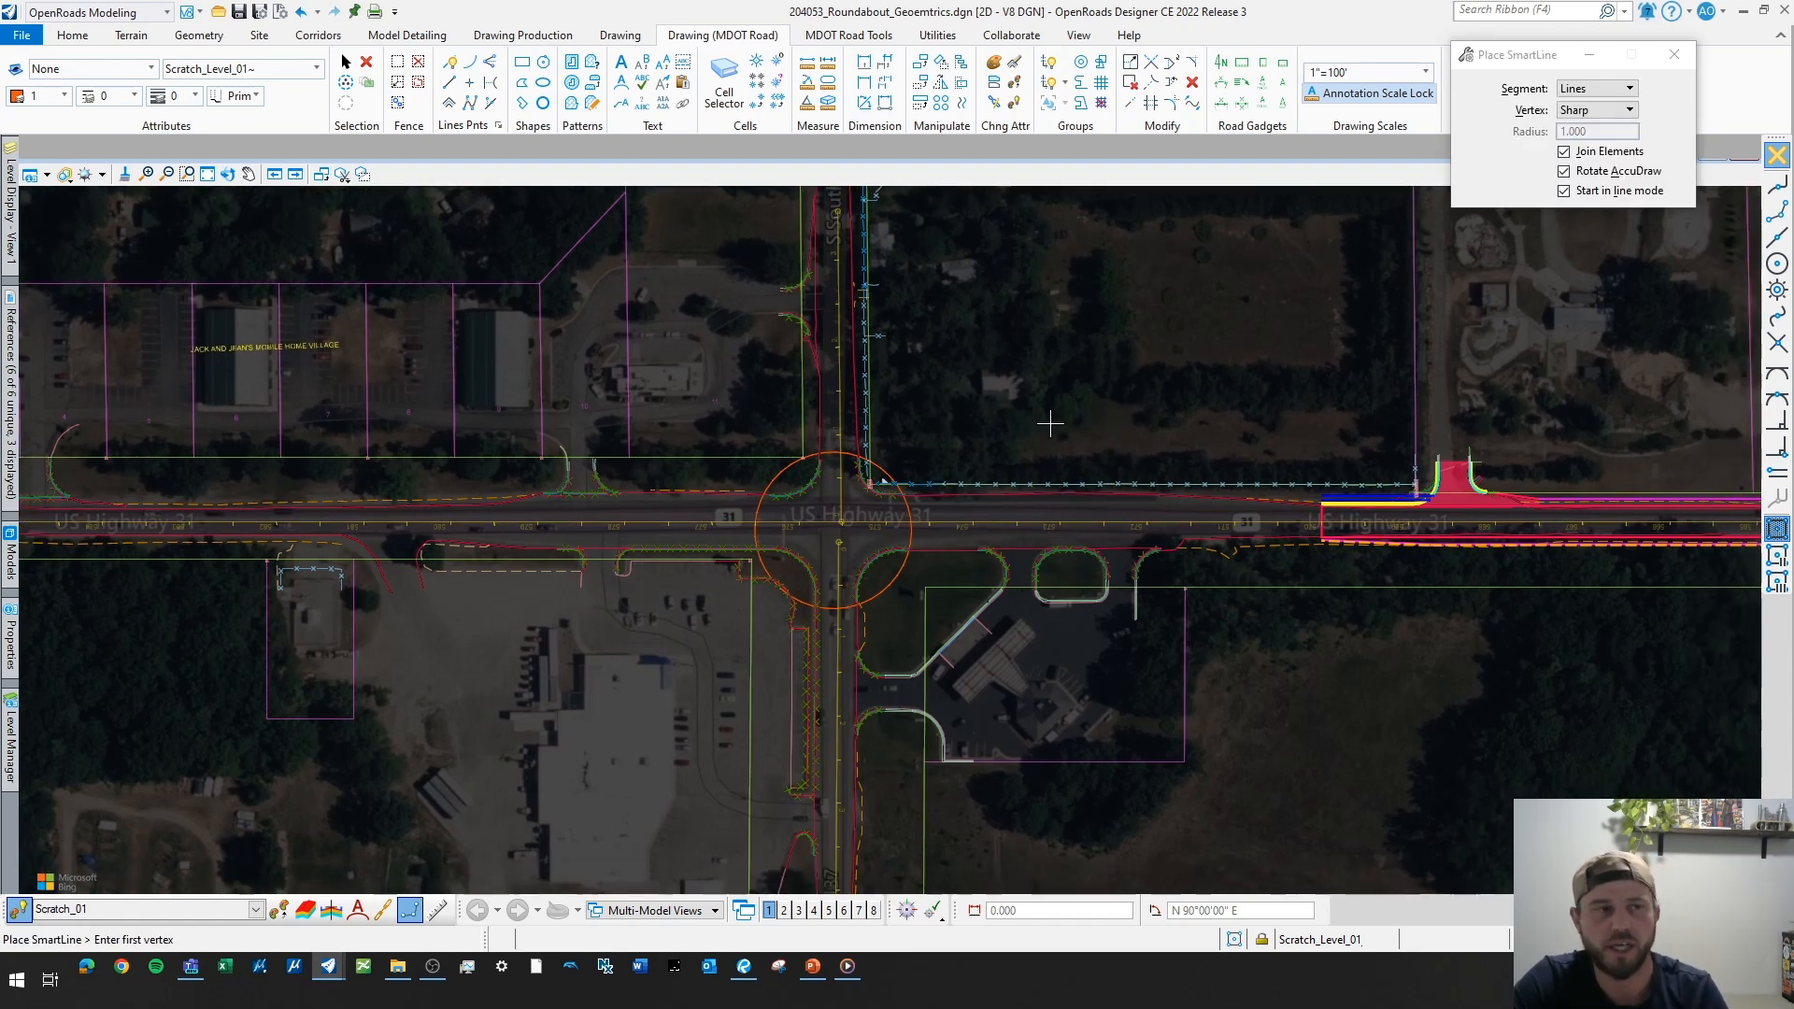
pyautogui.moveTo(1050, 424)
pyautogui.mouseDown(button='middle')
pyautogui.moveTo(1037, 417)
pyautogui.moveTo(1011, 482)
pyautogui.mouseUp(button='middle')
pyautogui.scroll(1, 871, 545)
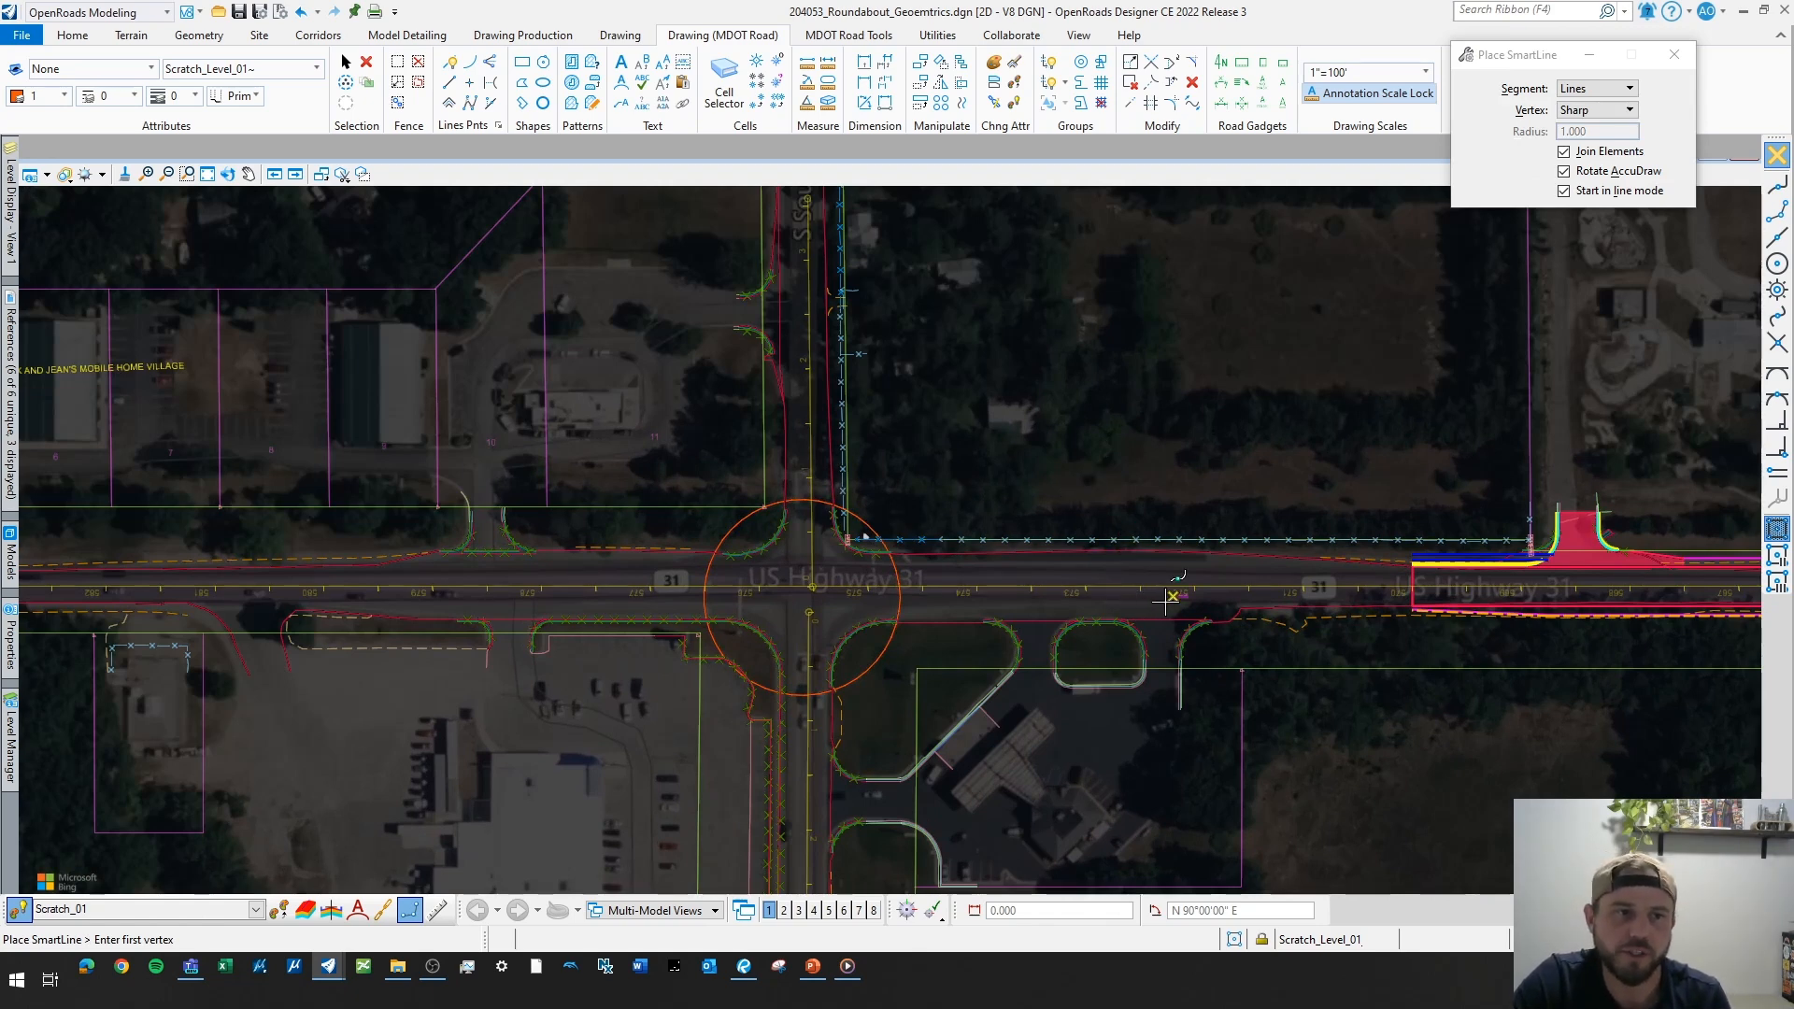
pyautogui.scroll(1, 1180, 602)
pyautogui.moveTo(1276, 563); pyautogui.dragTo(1242, 560, button='middle')
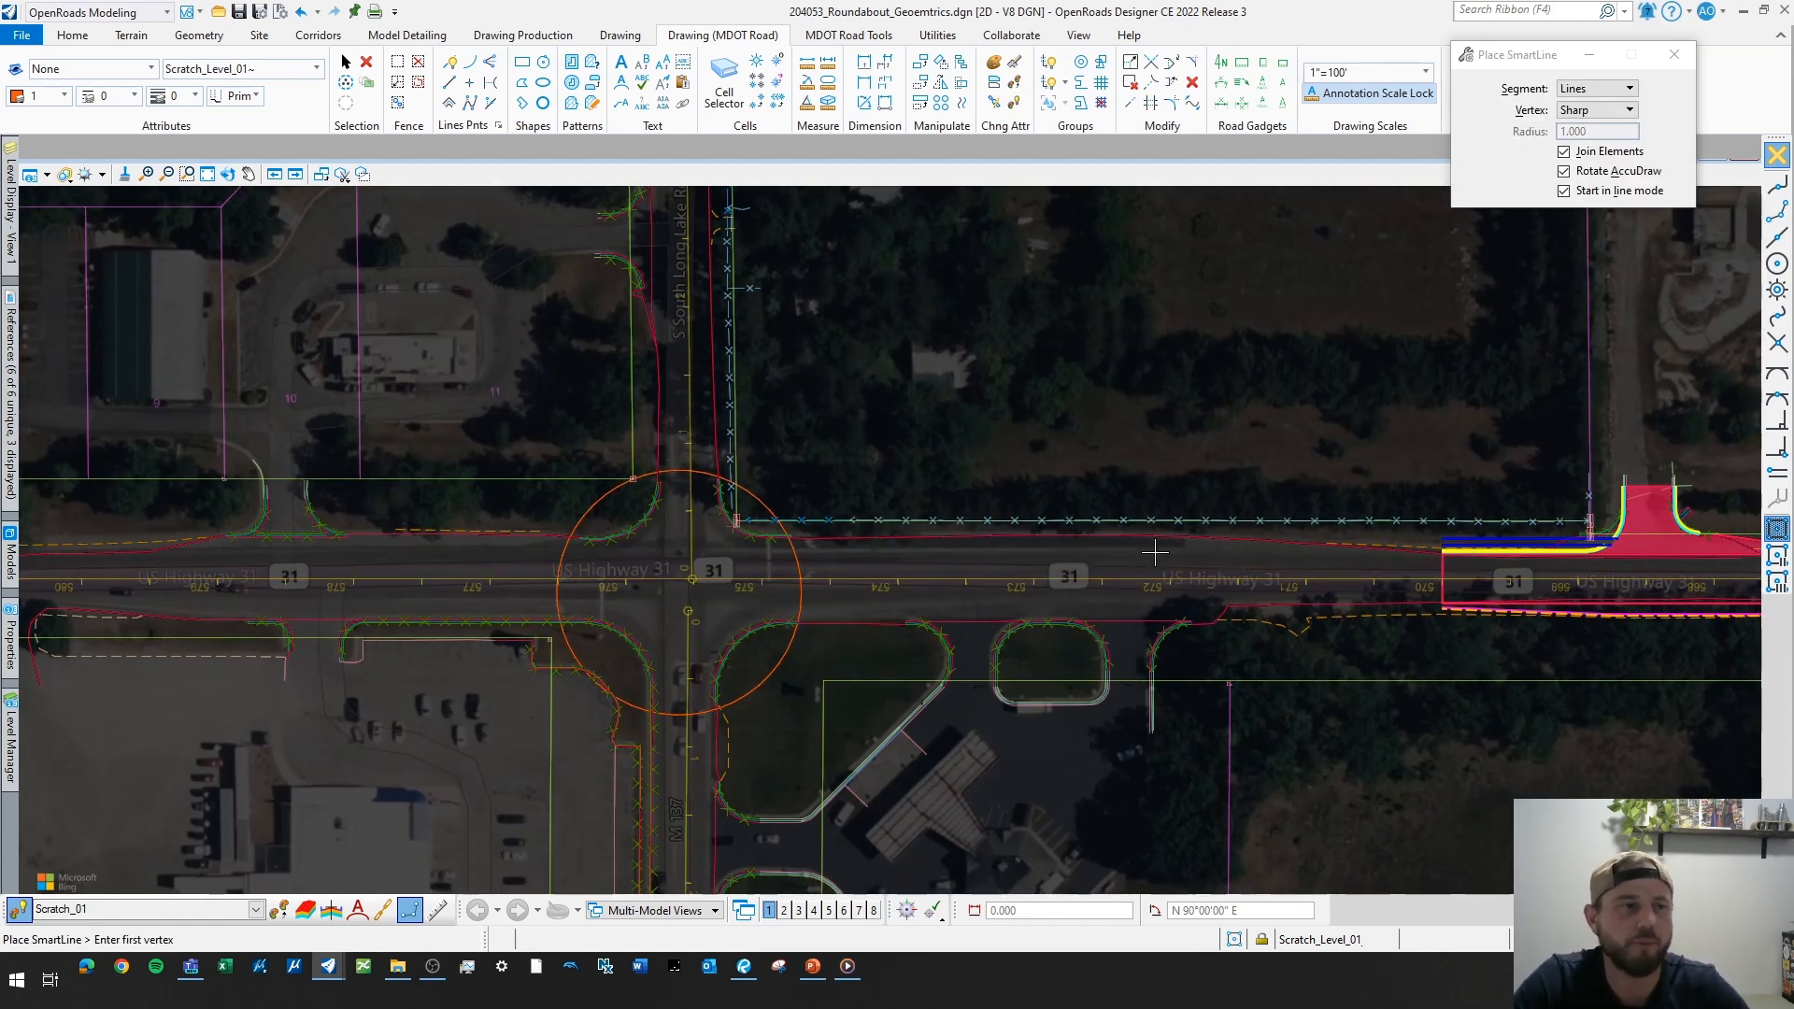
pyautogui.moveTo(1114, 417); pyautogui.dragTo(1205, 416, button='middle')
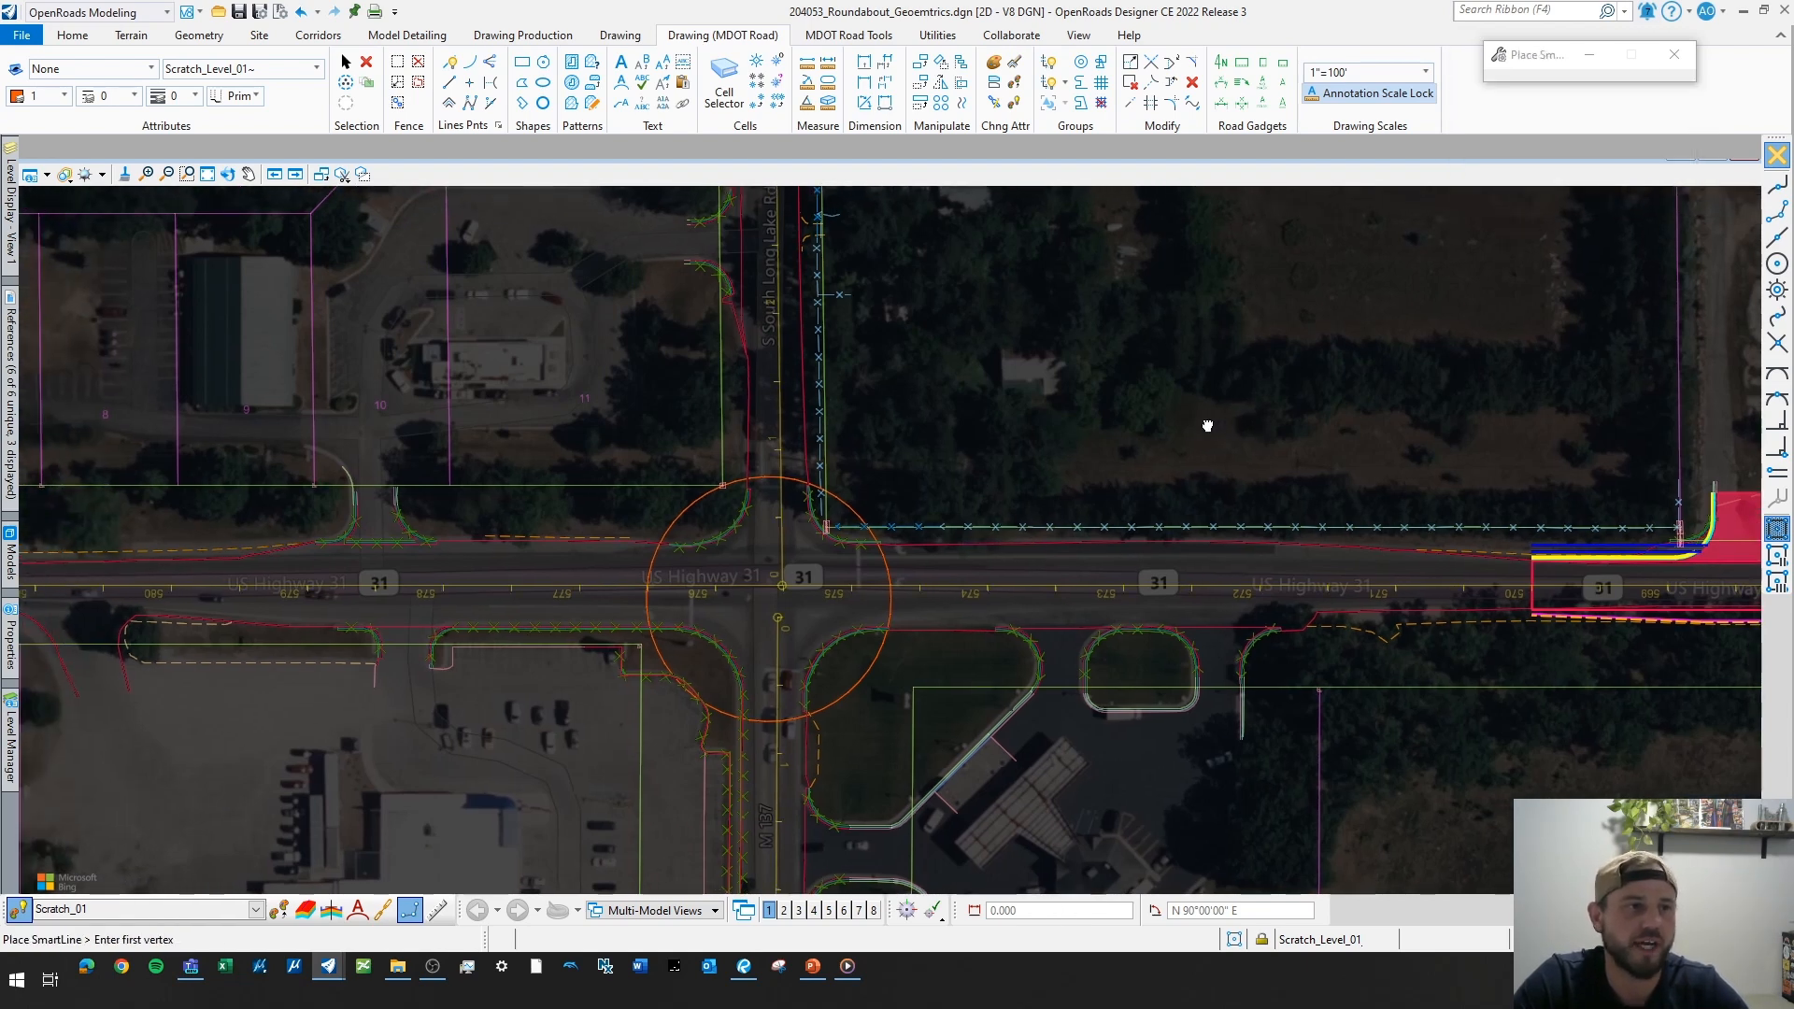
pyautogui.scroll(-1, 1205, 417)
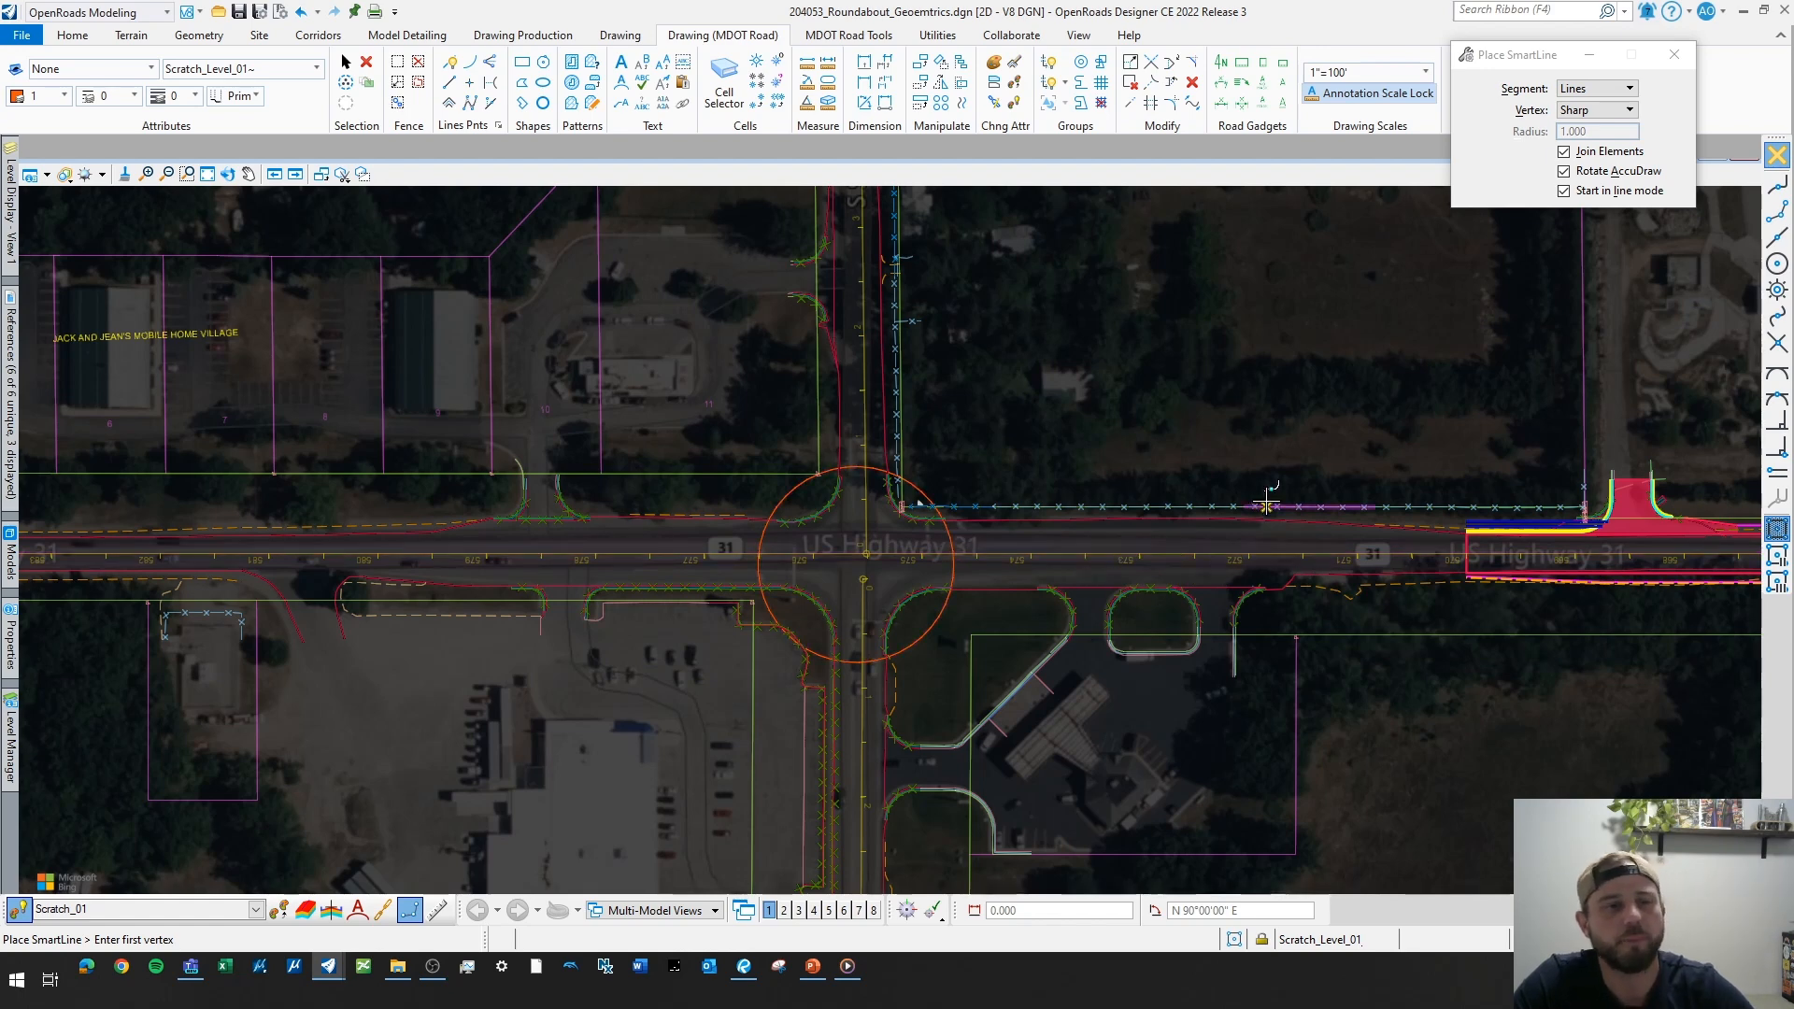
pyautogui.moveTo(1266, 506); pyautogui.dragTo(1171, 539, button='middle')
pyautogui.press('Escape')
# - Inspect the tie-in on US-31 near station 570, where the red pavement area begins, relative to the inscribed circle
pyautogui.scroll(2, 1359, 653)
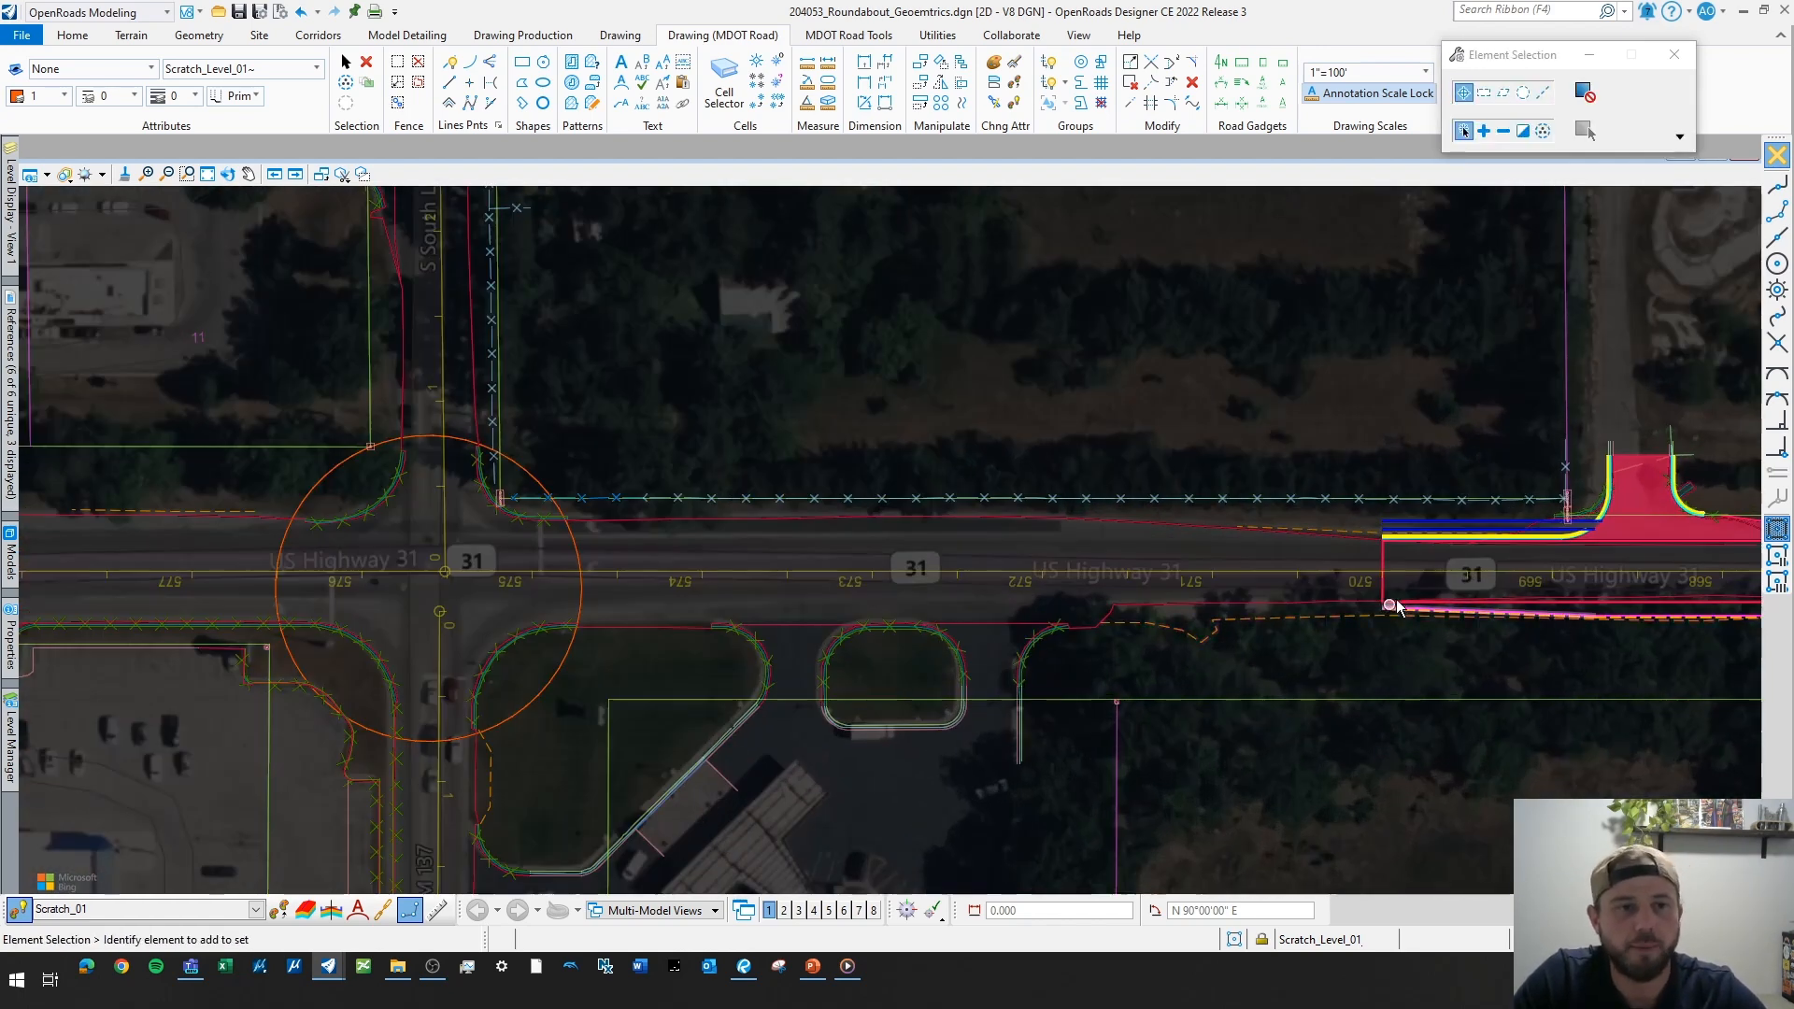
pyautogui.moveTo(1359, 653); pyautogui.dragTo(1229, 647, button='middle')
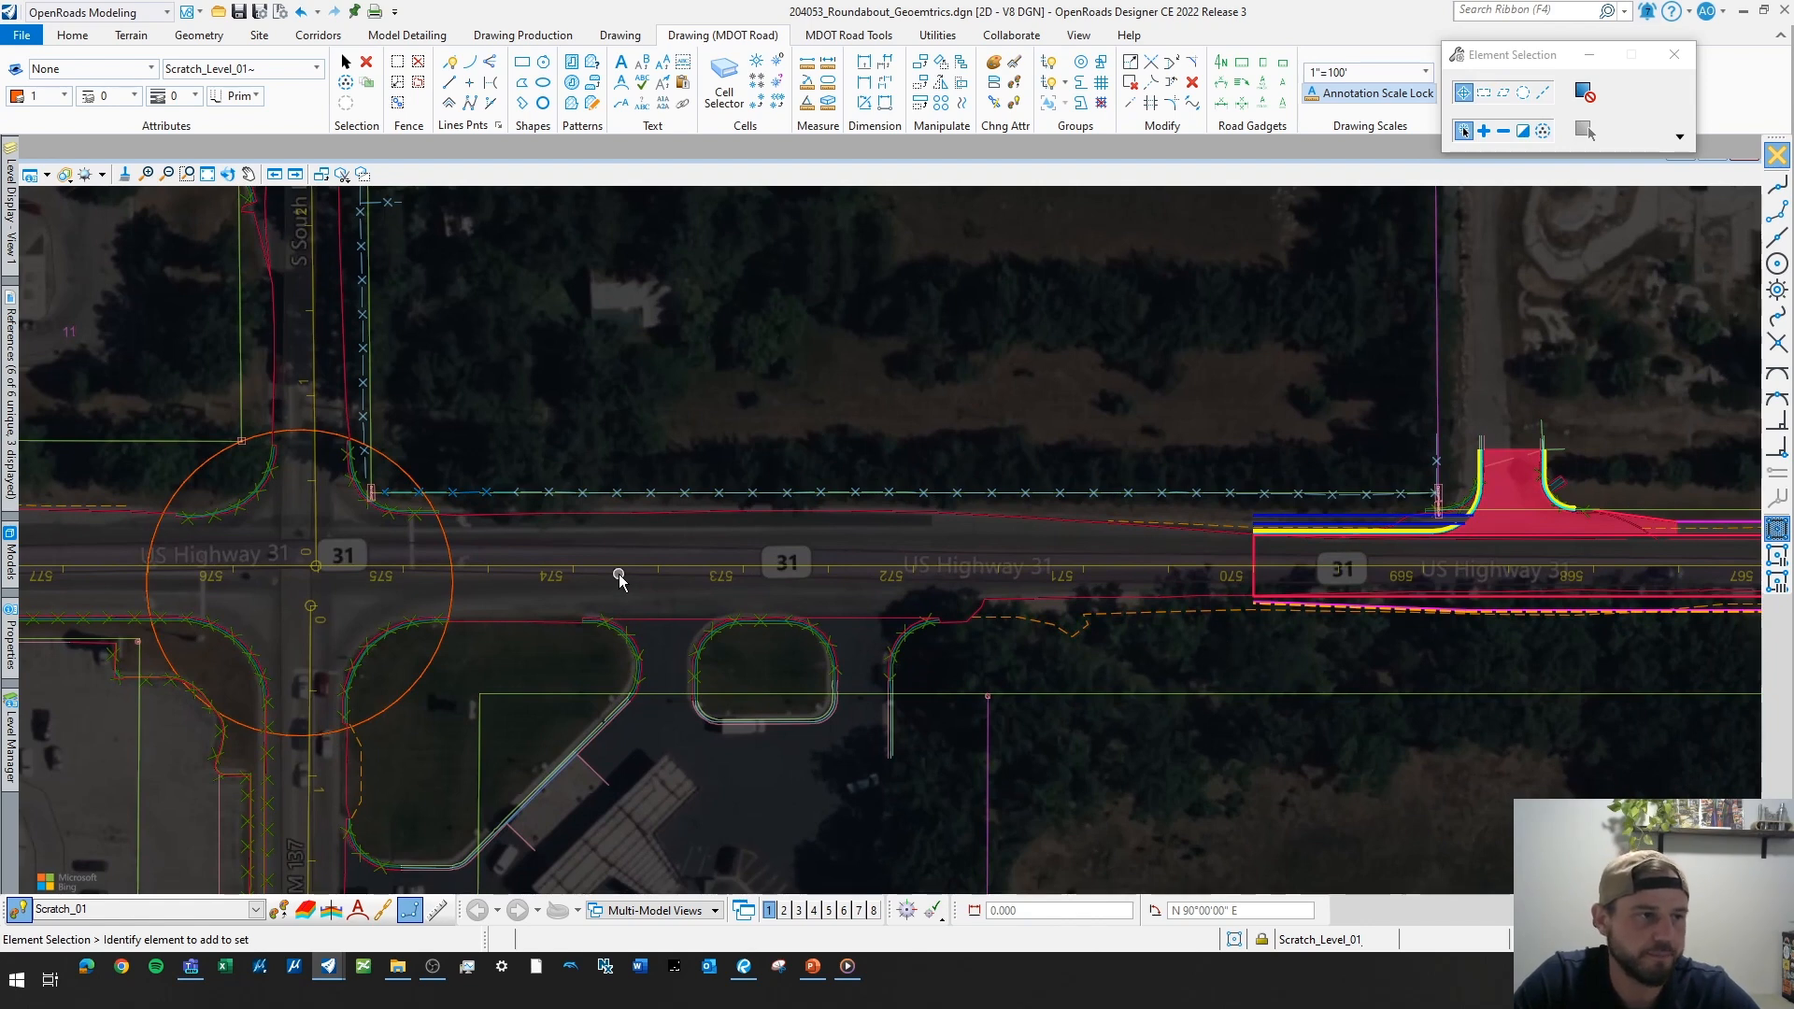
pyautogui.scroll(3, 1273, 584)
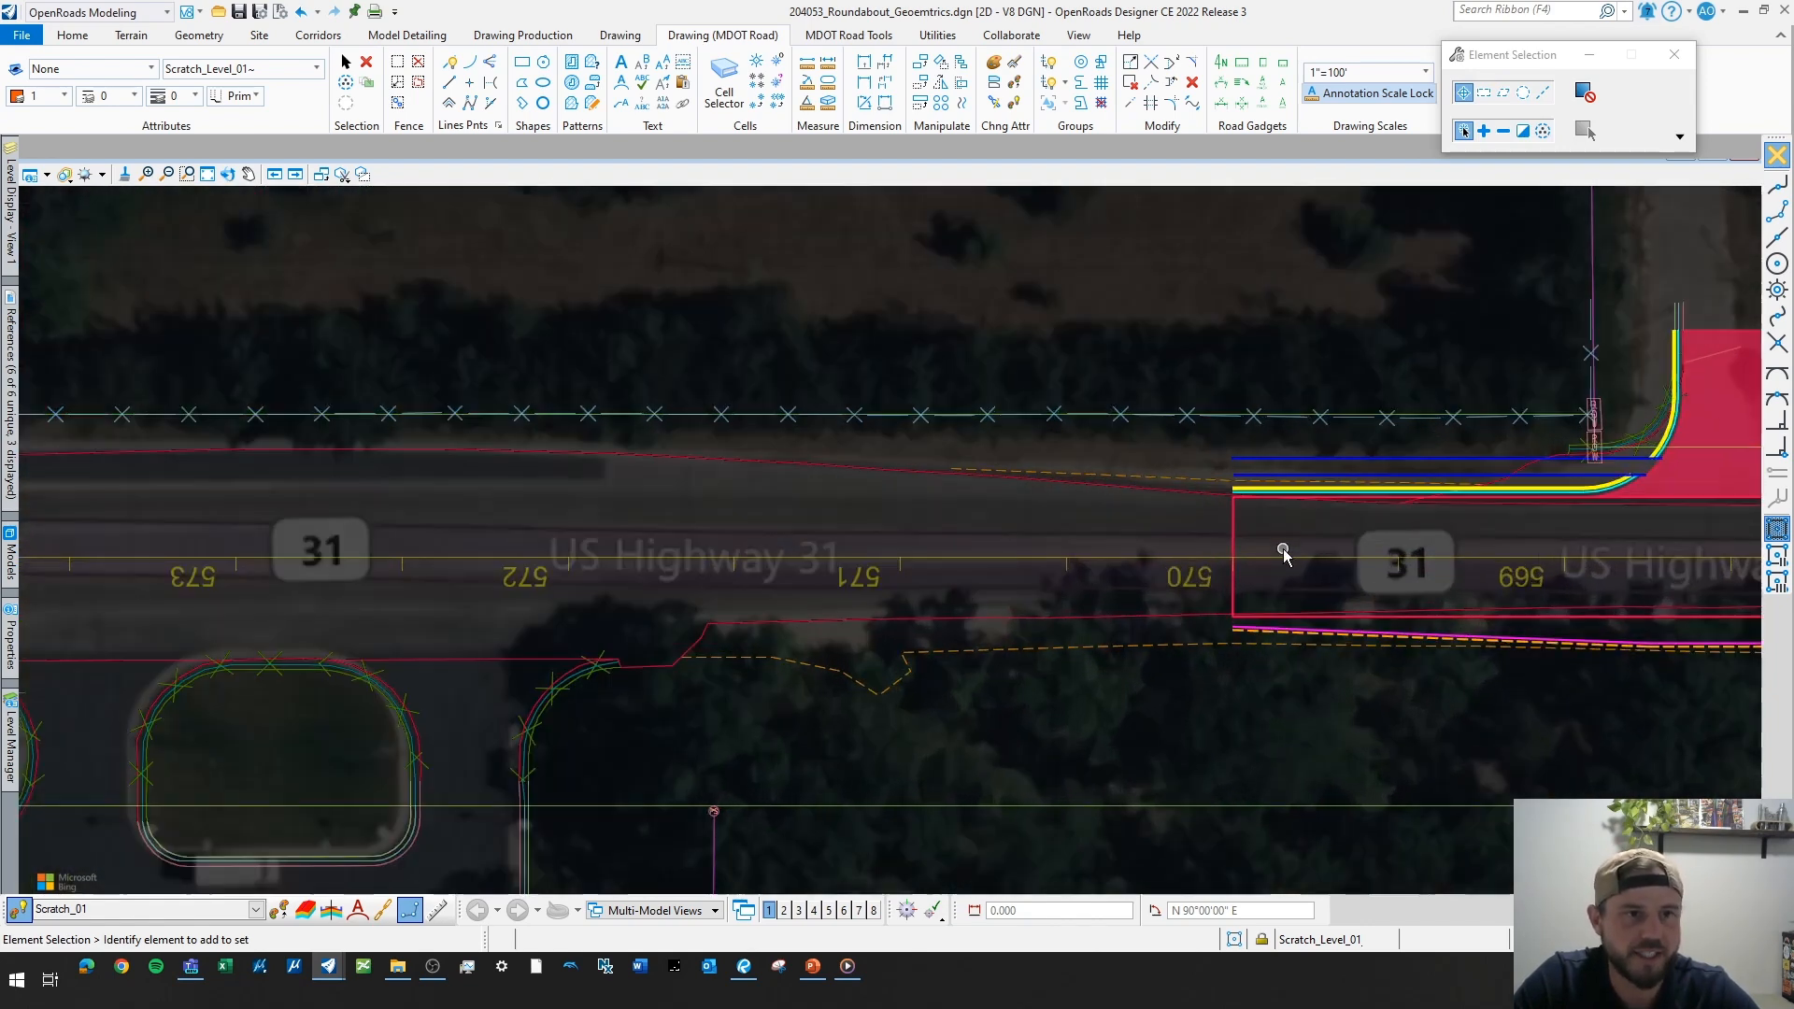
pyautogui.scroll(-2, 1374, 533)
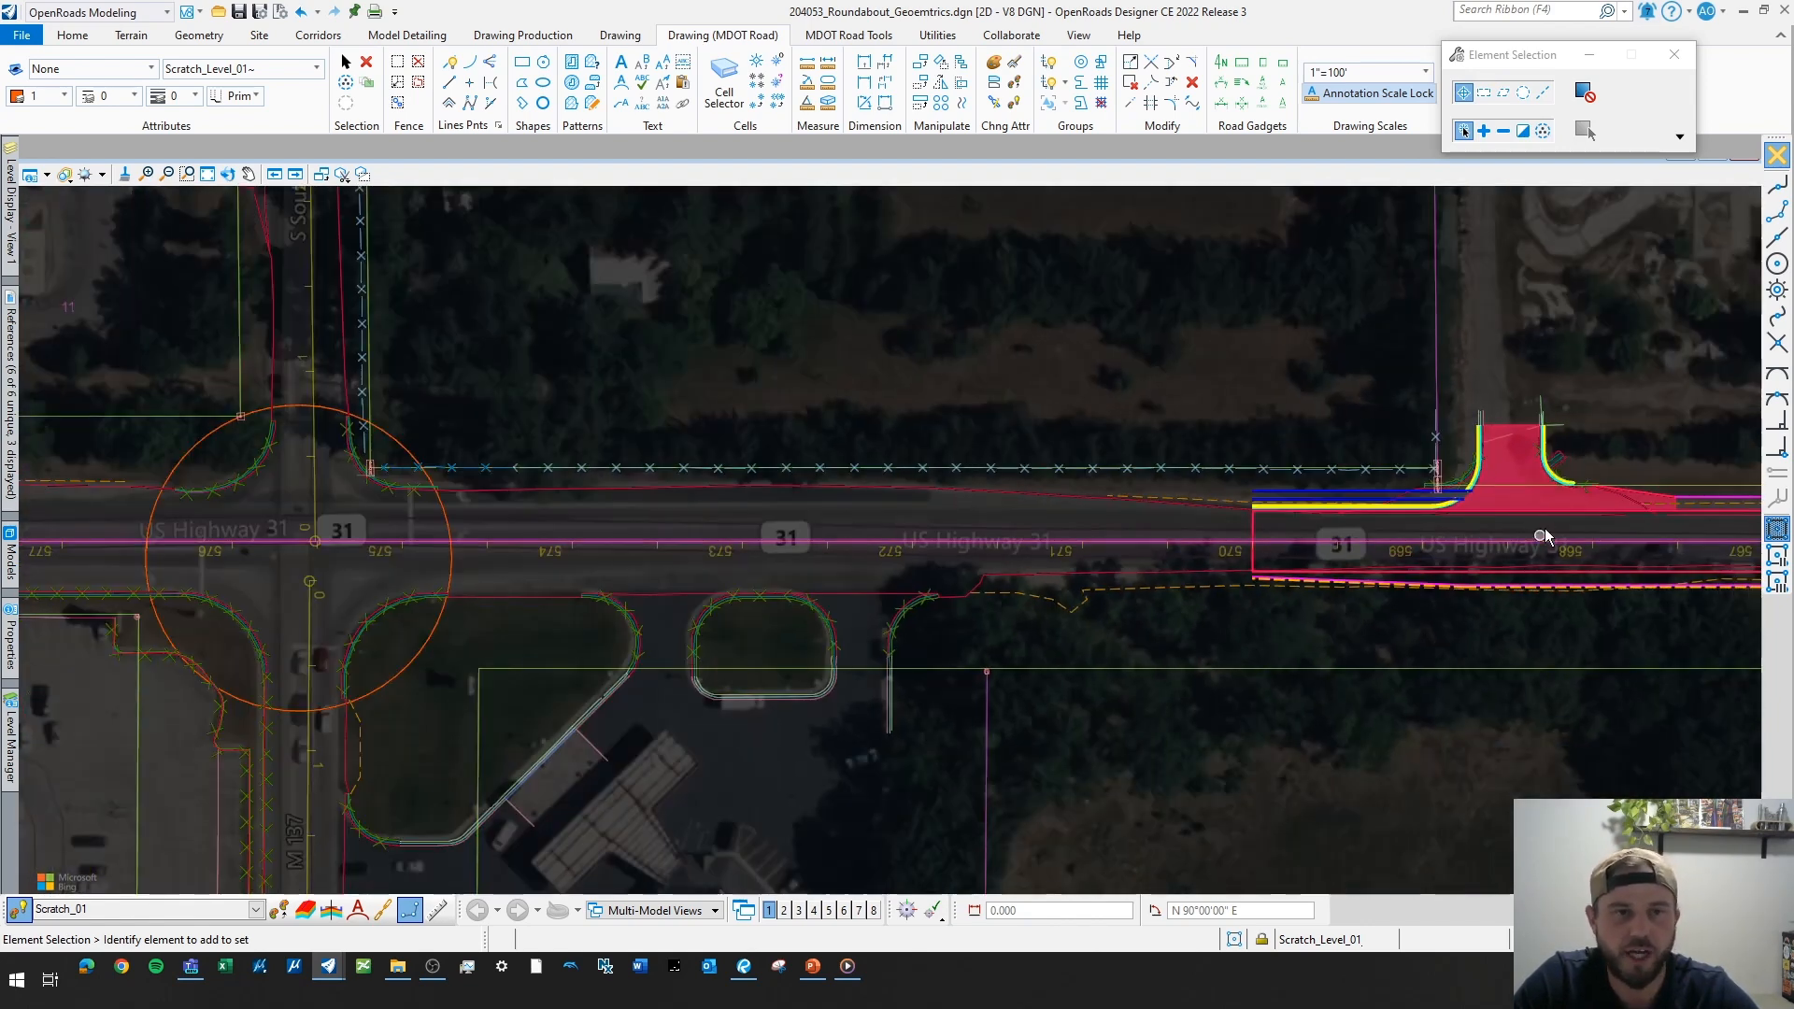
pyautogui.scroll(2, 1327, 551)
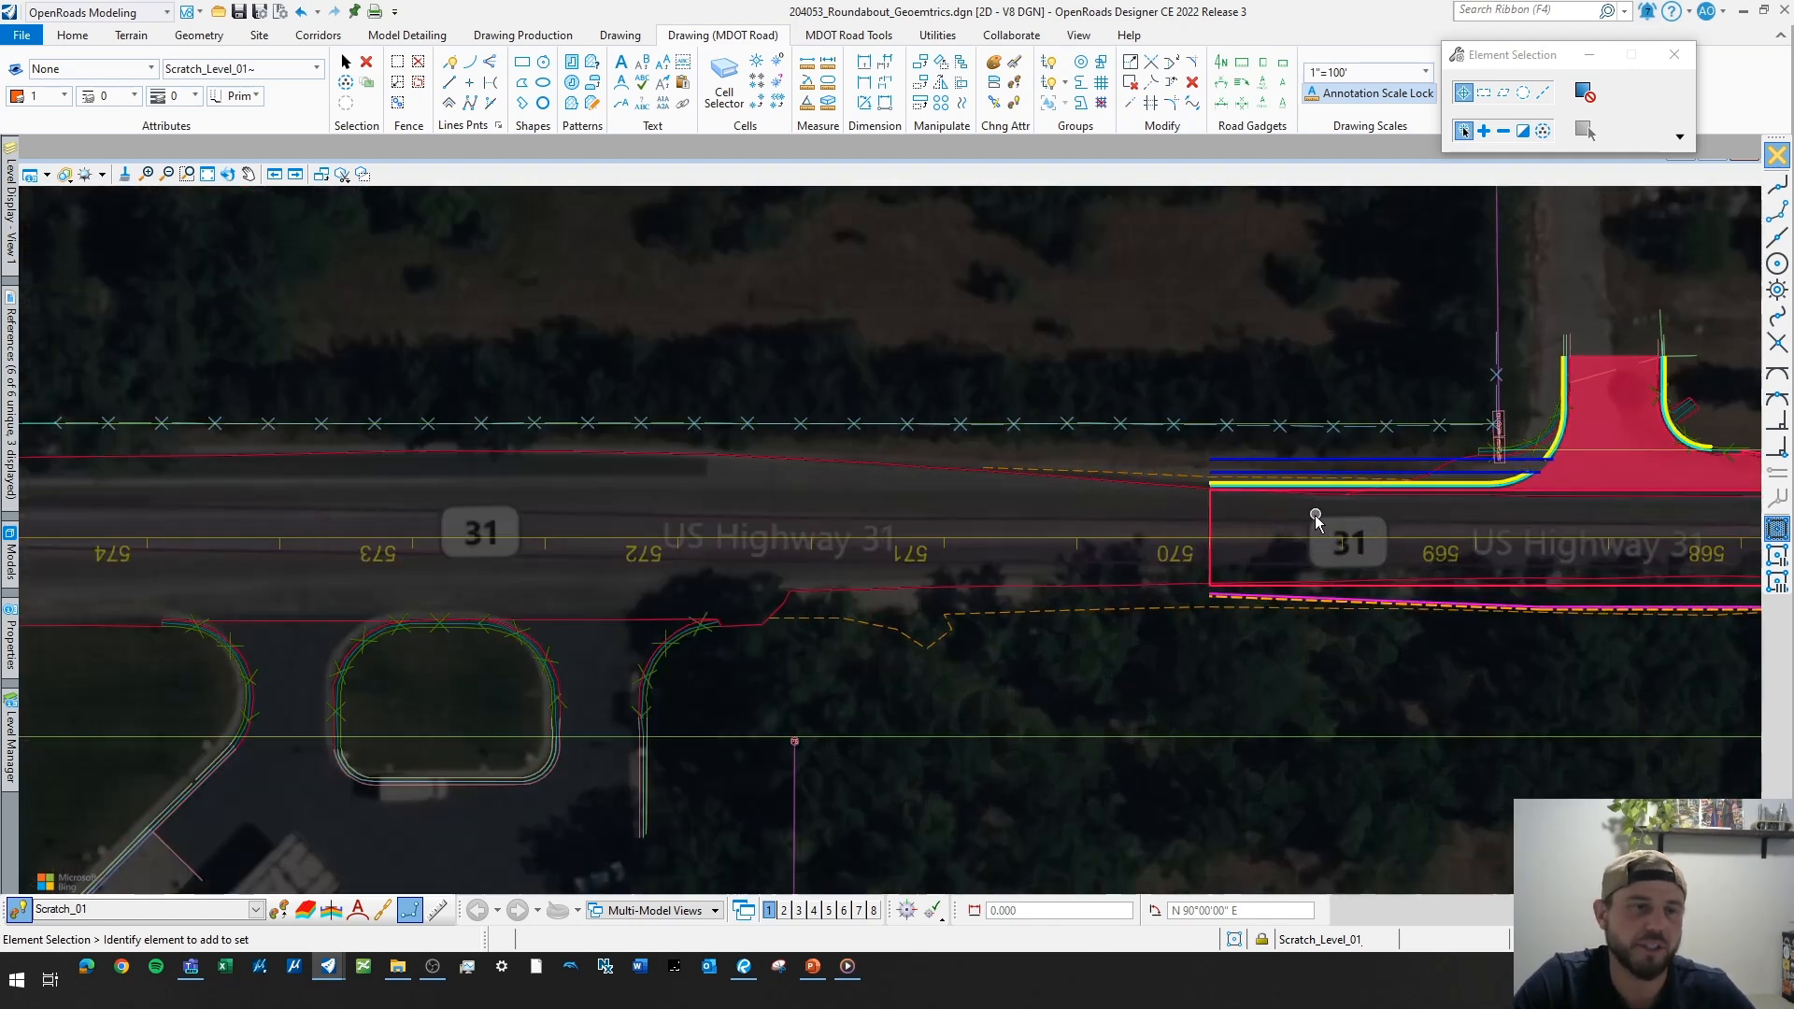
pyautogui.moveTo(1315, 517); pyautogui.dragTo(1384, 525, button='middle')
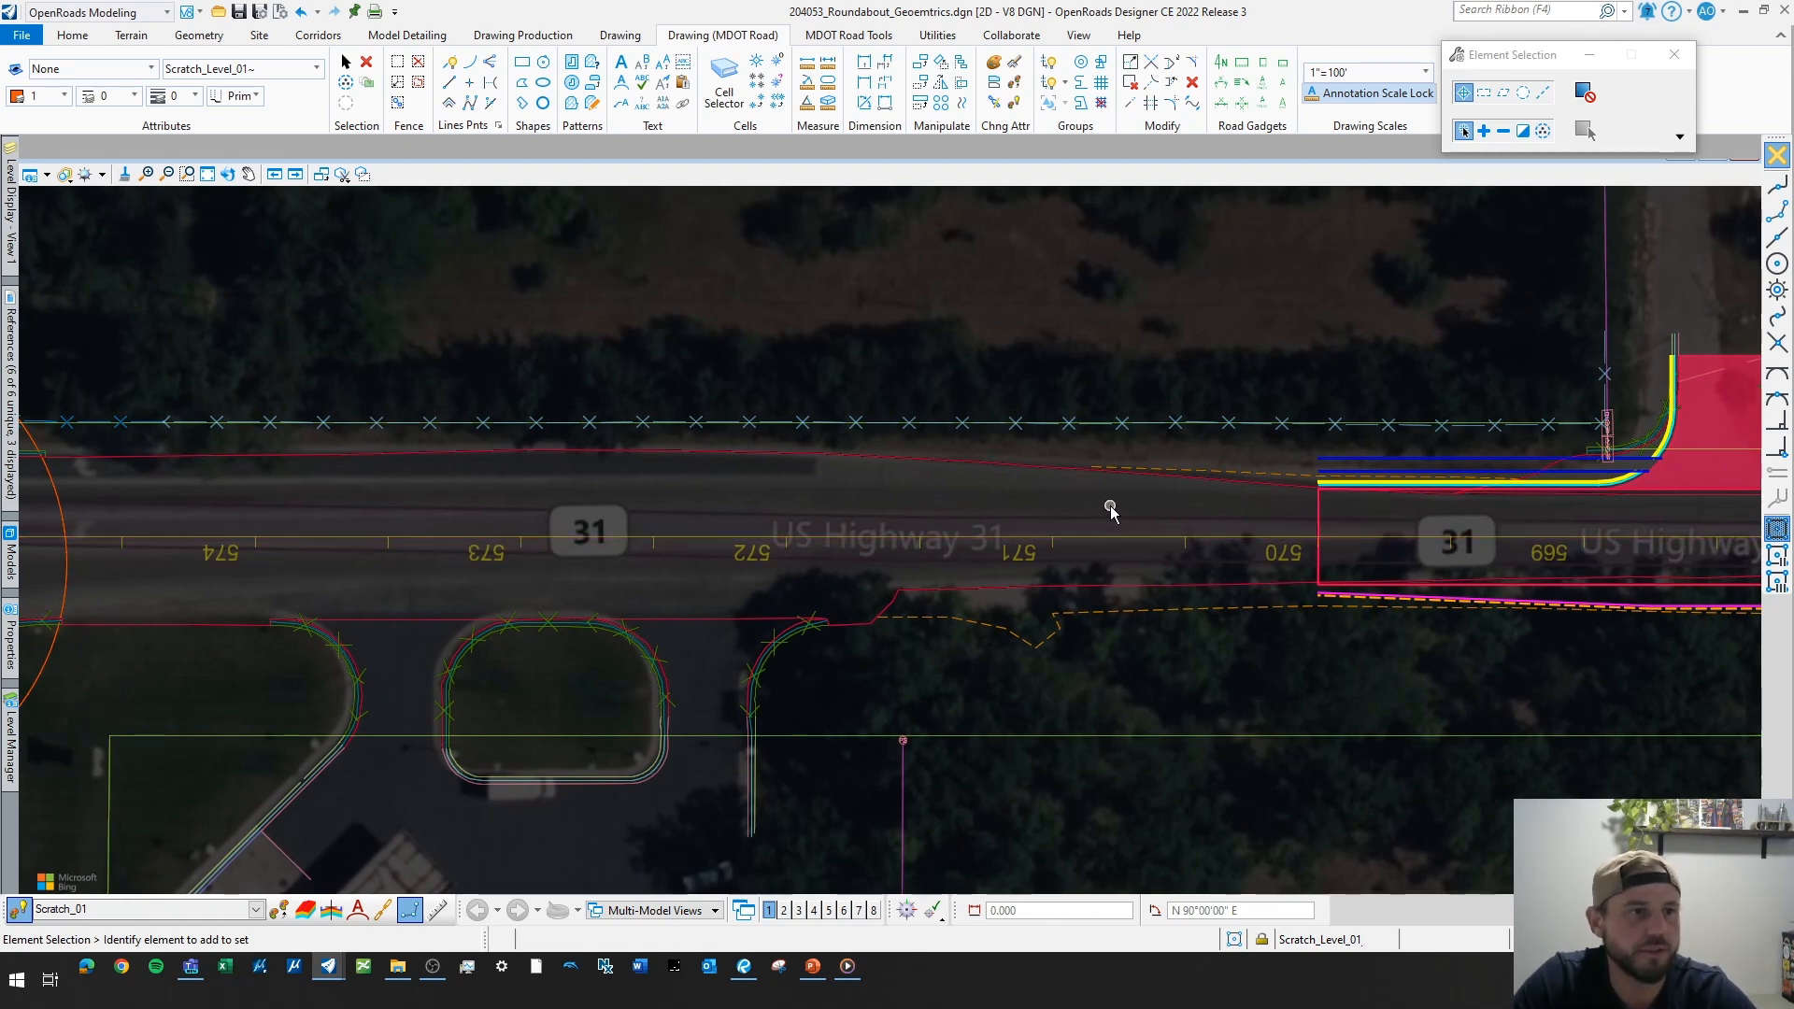
pyautogui.scroll(-2, 1110, 509)
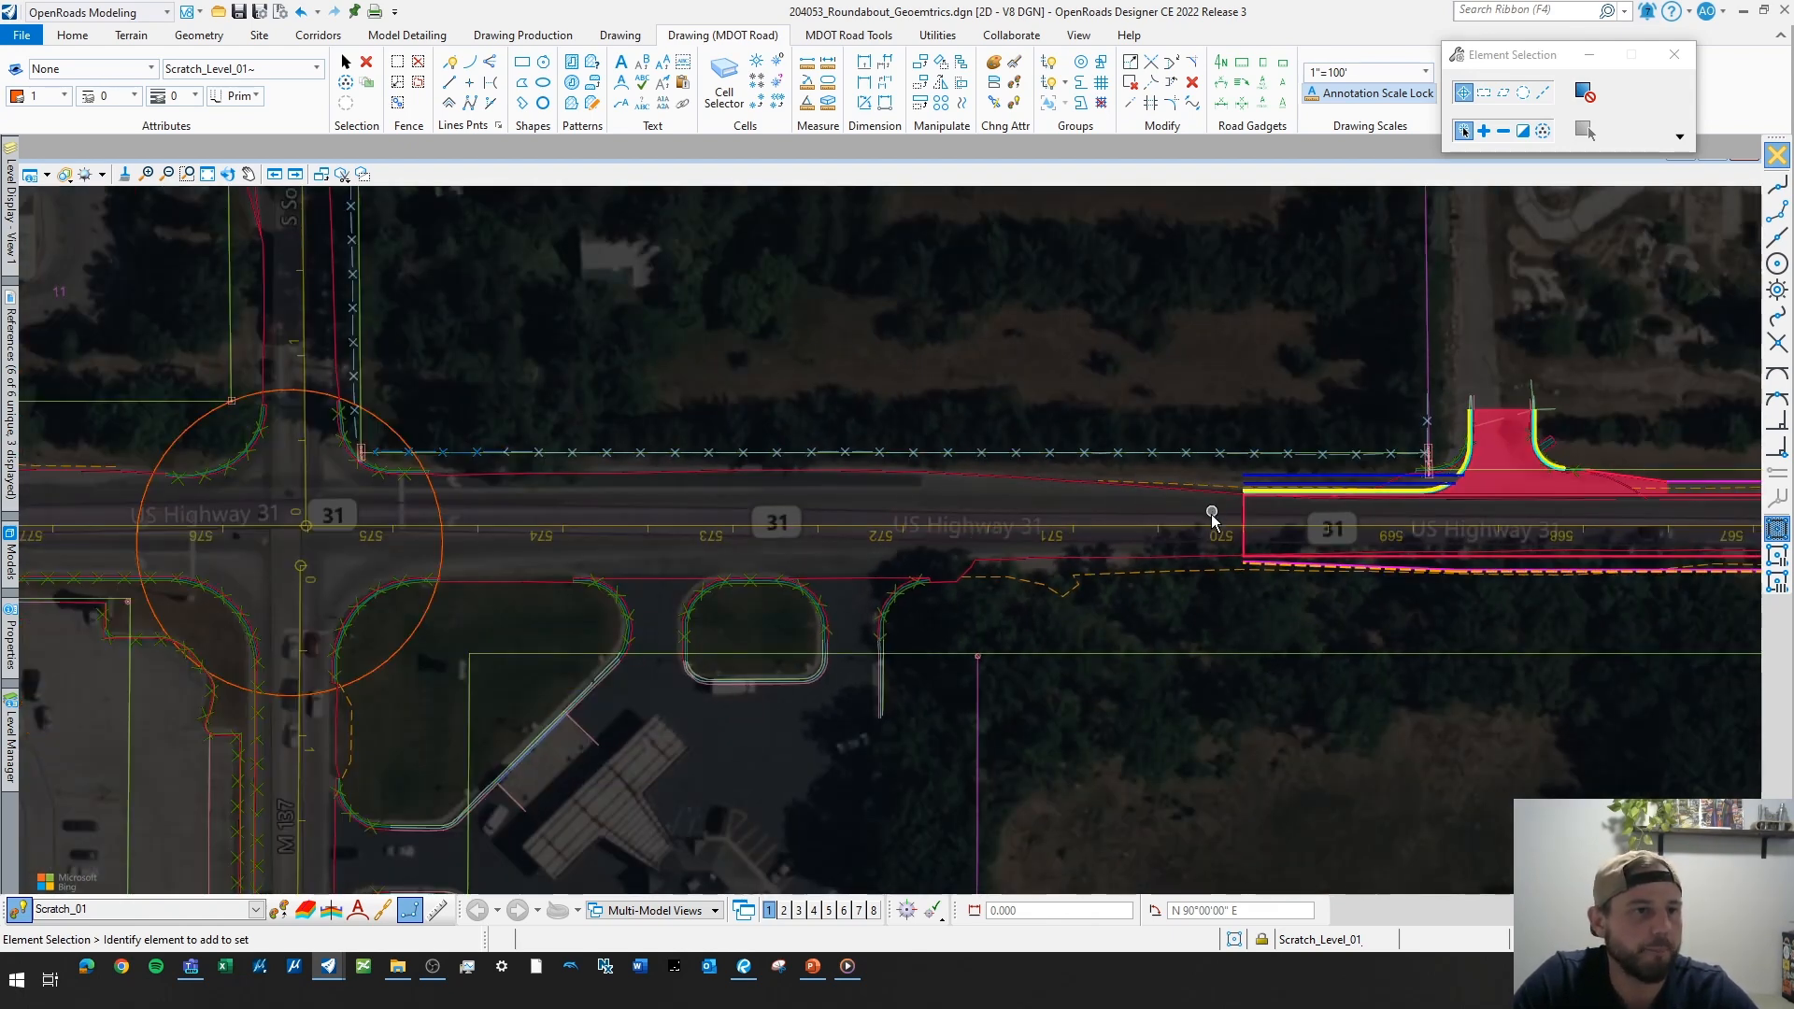
# - Make the solid-and-broken yellow pavement marking P_PvMk_04in_Solid+Broken_Yellow the active feature definition
pyautogui.scroll(3, 1212, 517)
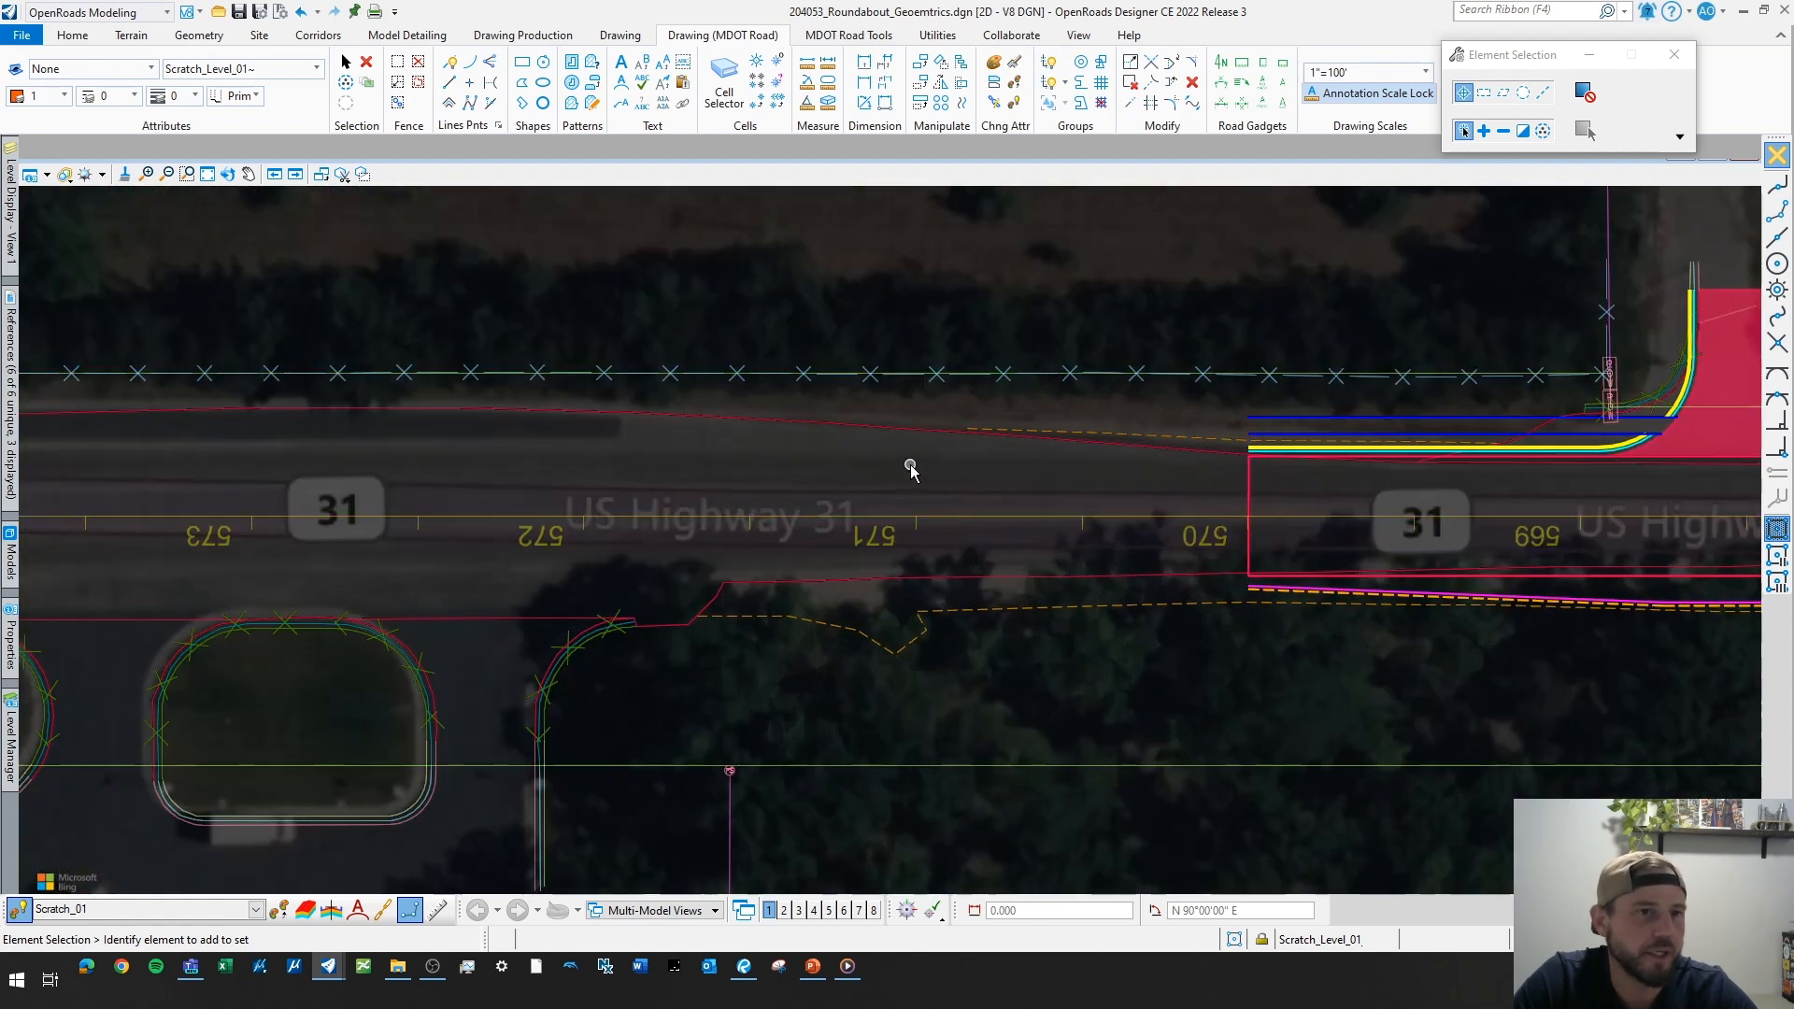
pyautogui.click(255, 909)
pyautogui.scroll(-1, 178, 822)
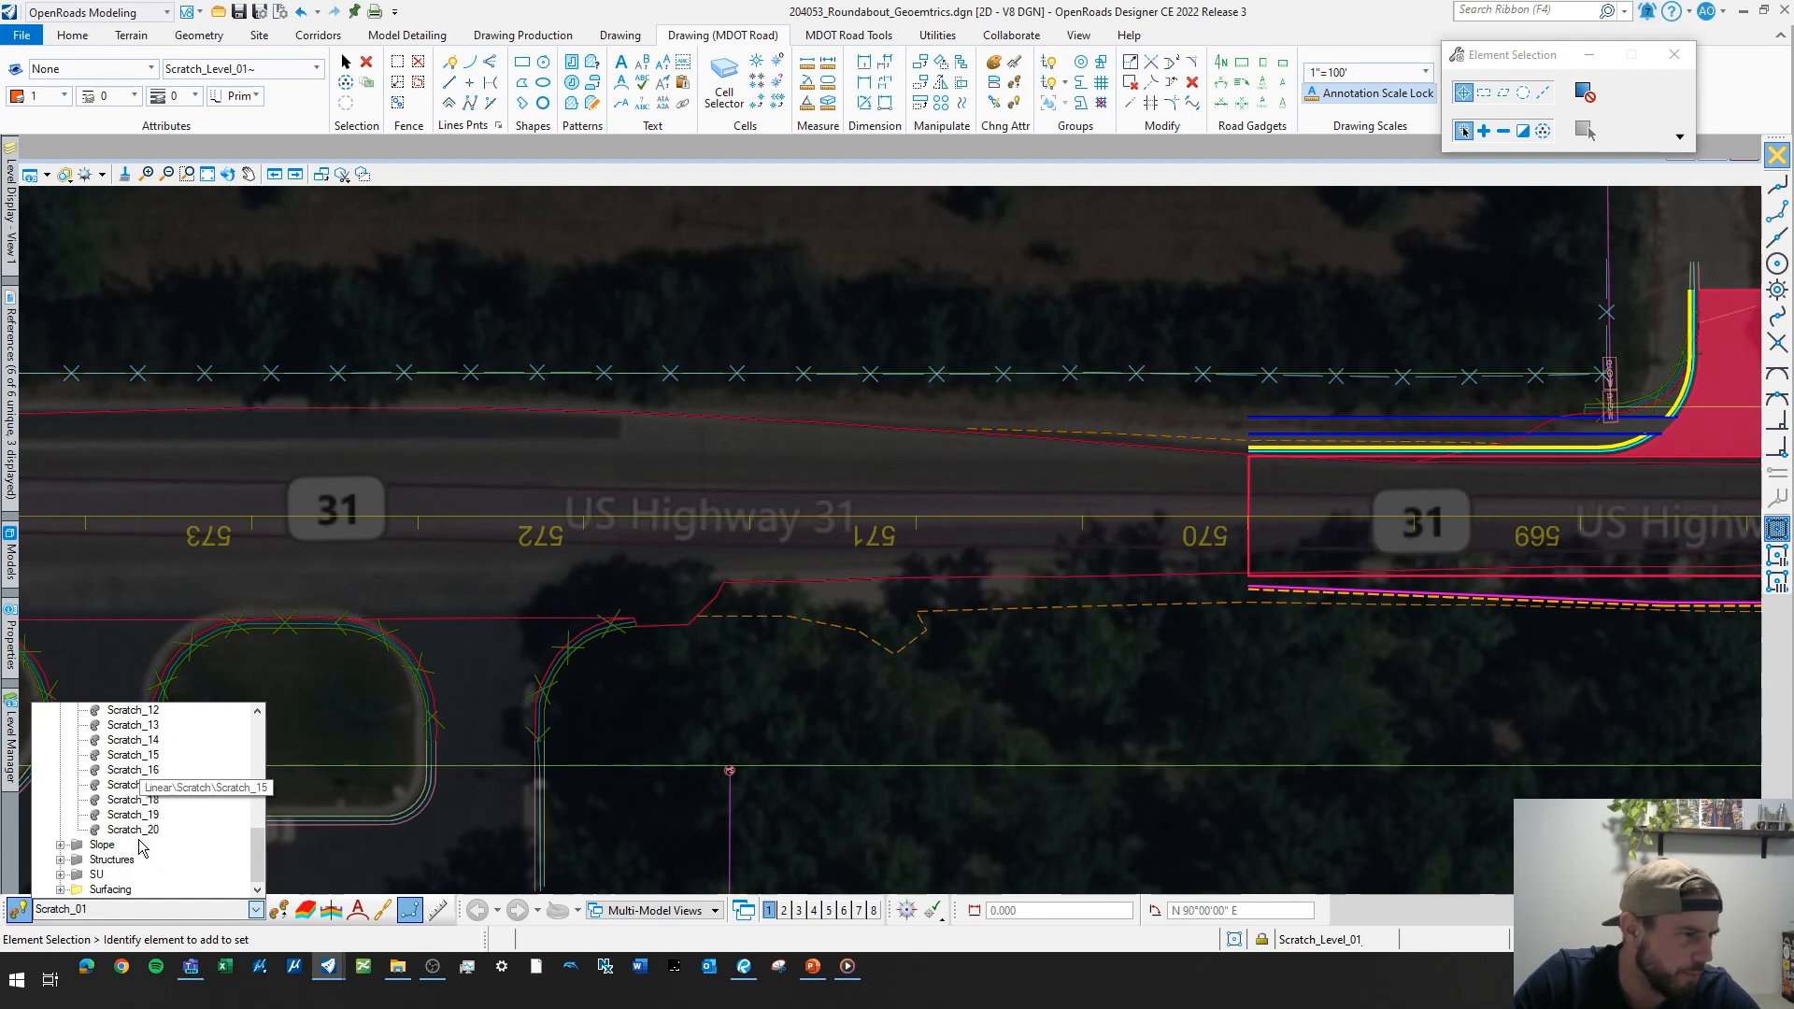
pyautogui.scroll(5, 145, 811)
pyautogui.click(61, 740)
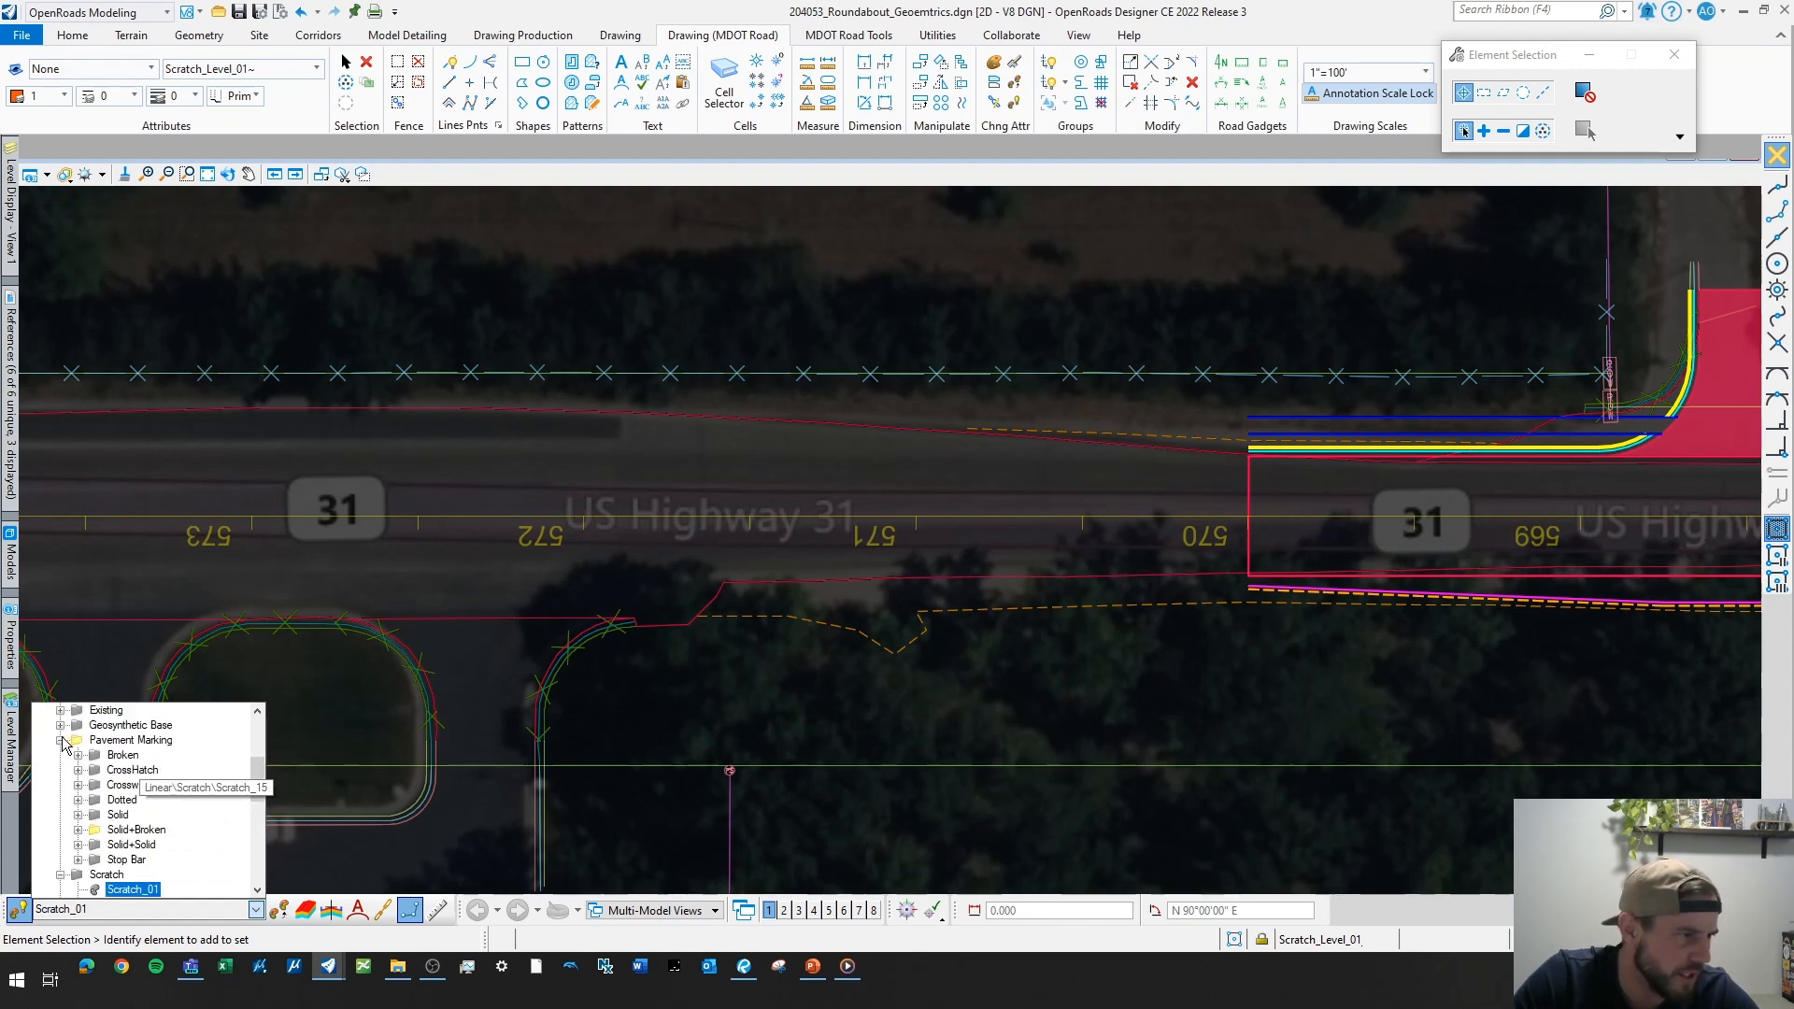
pyautogui.scroll(-2, 168, 822)
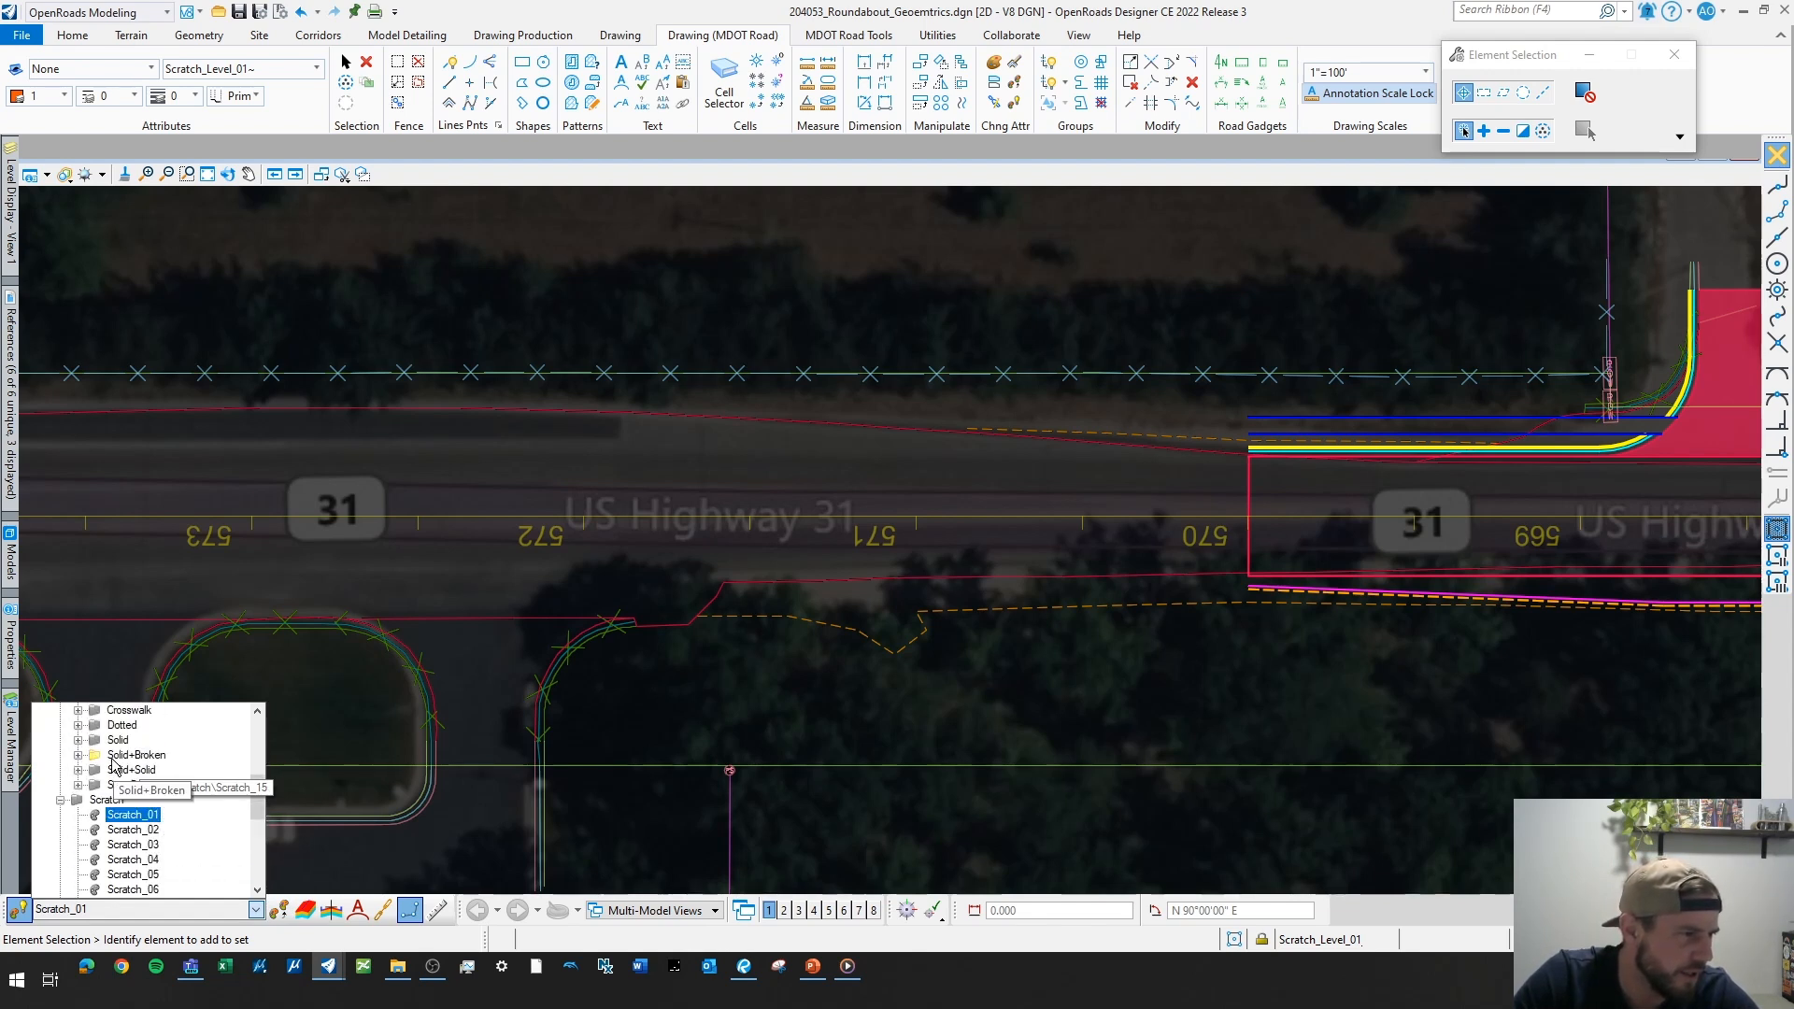
pyautogui.click(79, 755)
pyautogui.click(140, 857)
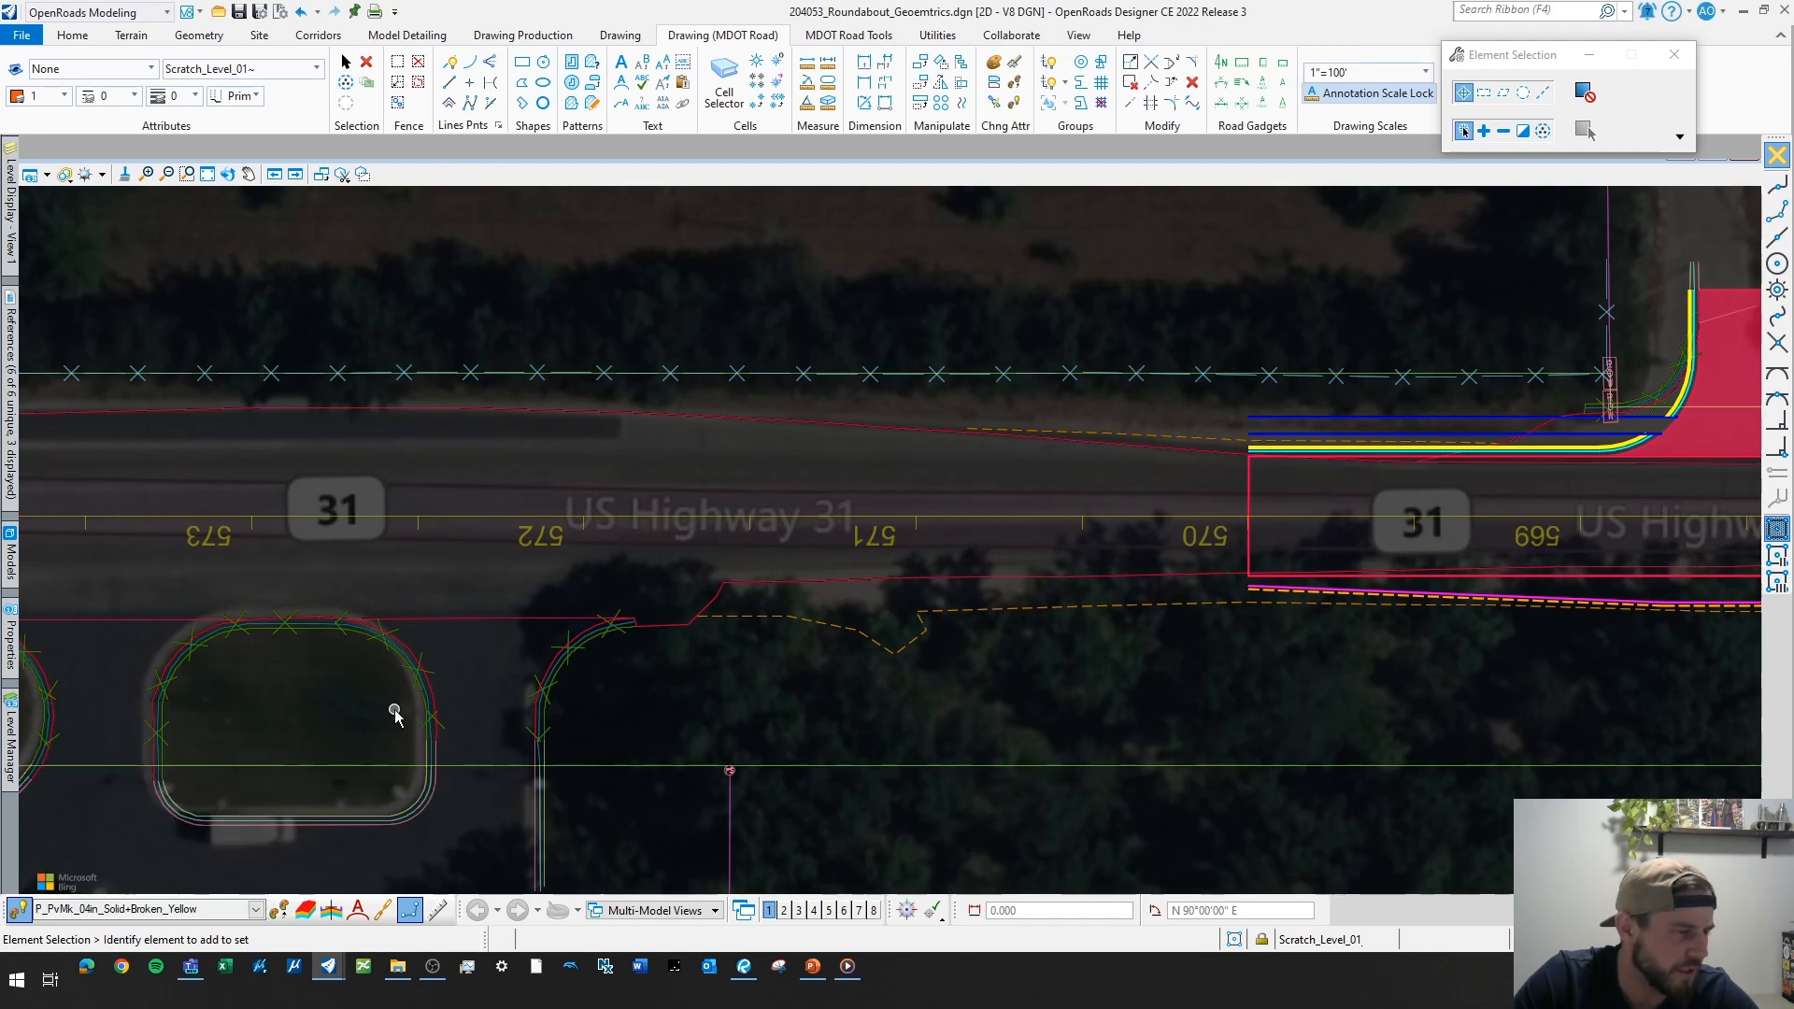
# - Create a partial offset of the US-31 alignment at 6 ft, about 93 ft long, across the red pavement's start near station 570, without mirroring
pyautogui.scroll(-2, 938, 524)
pyautogui.scroll(2, 991, 541)
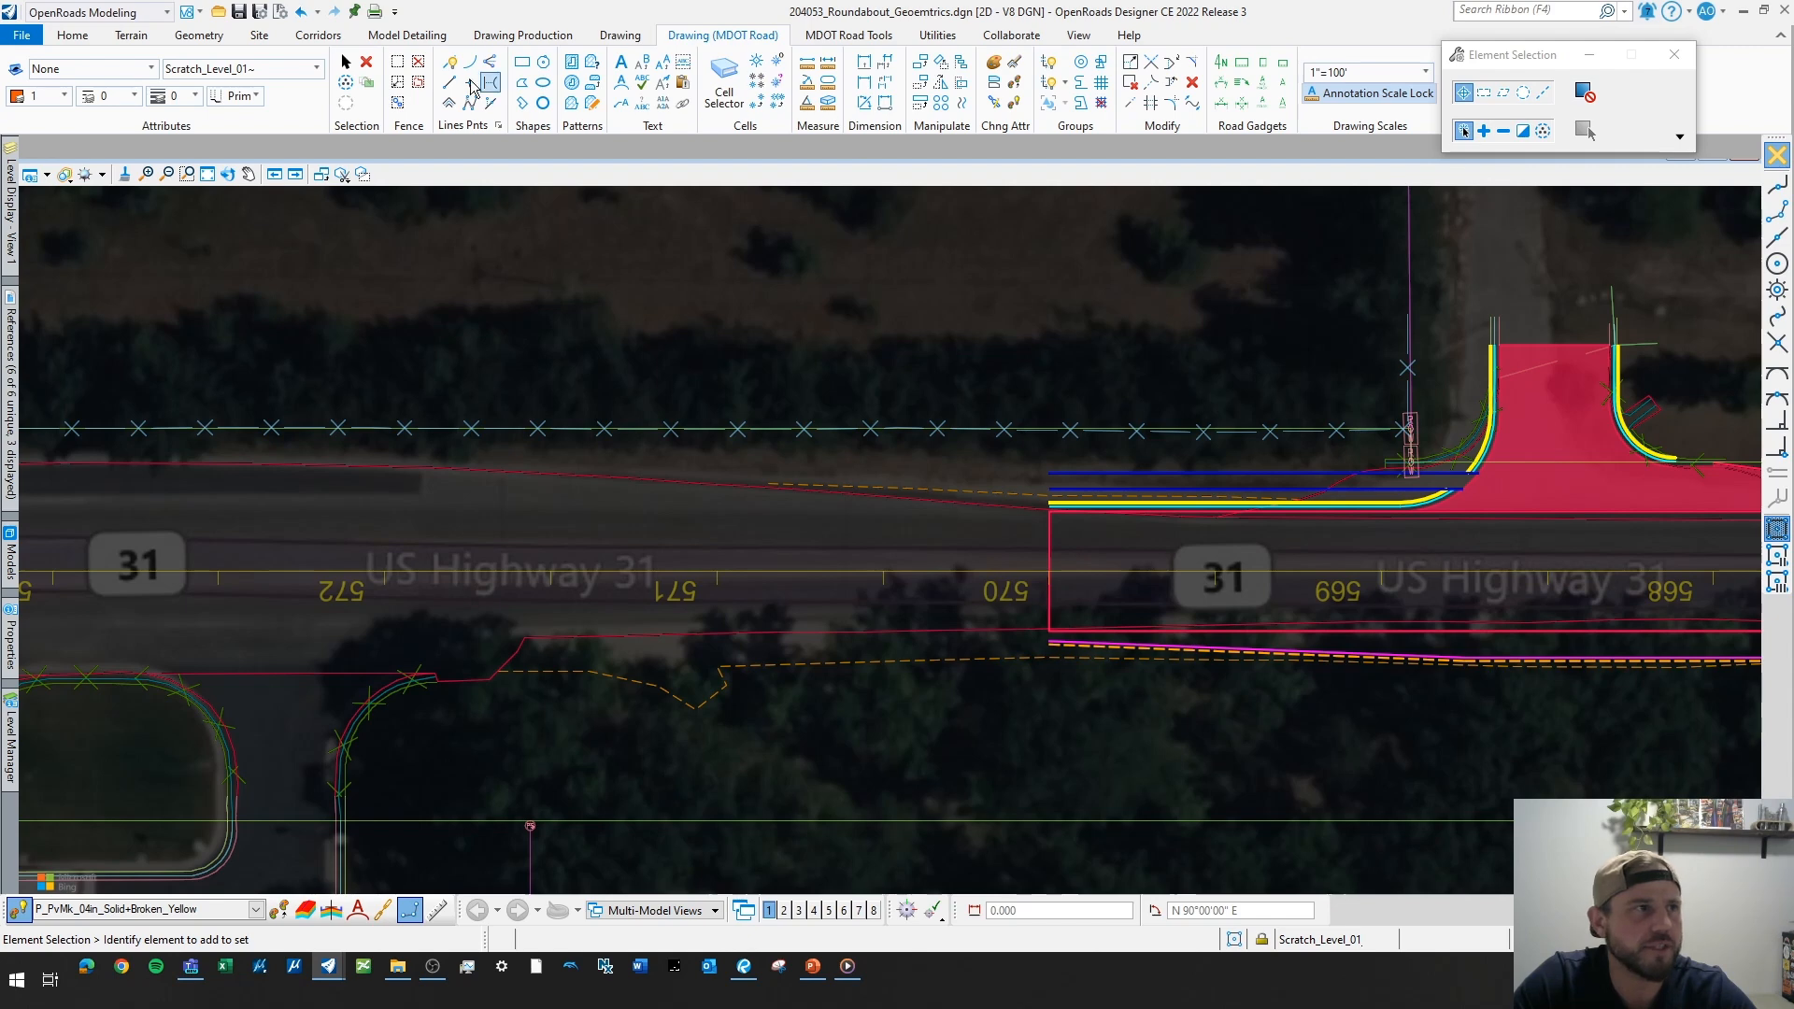
pyautogui.click(198, 35)
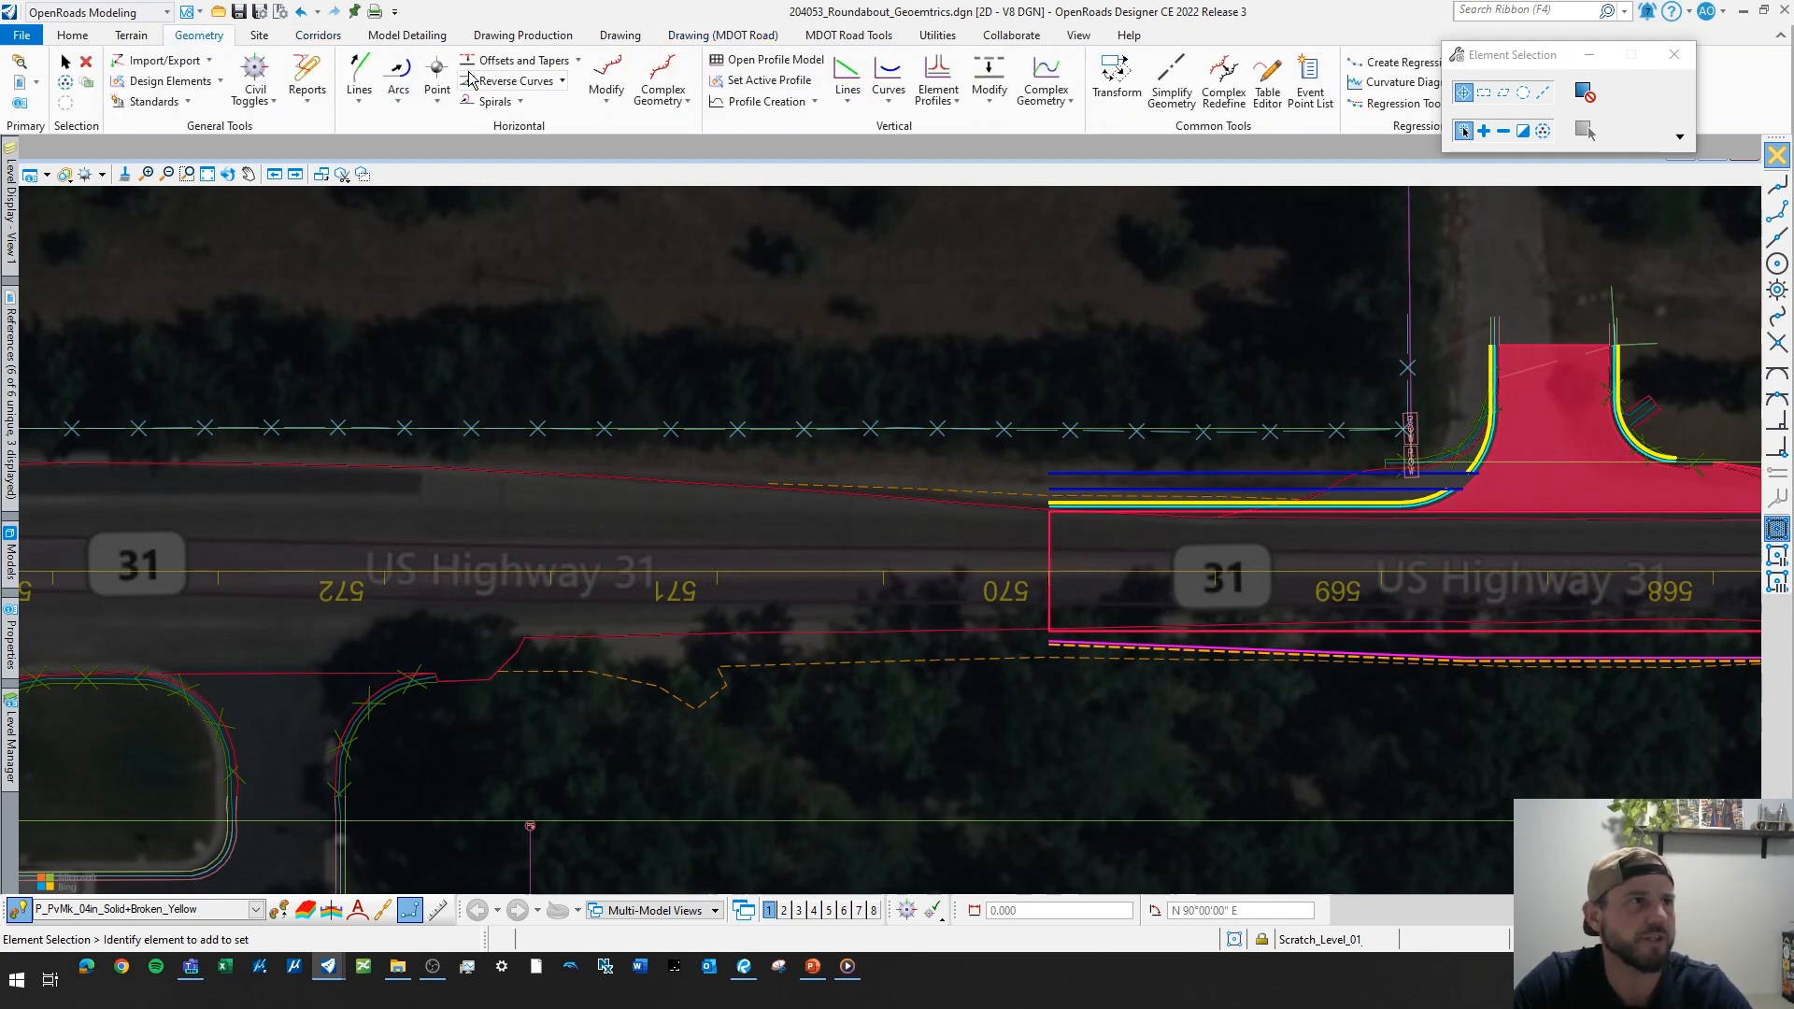
pyautogui.click(577, 59)
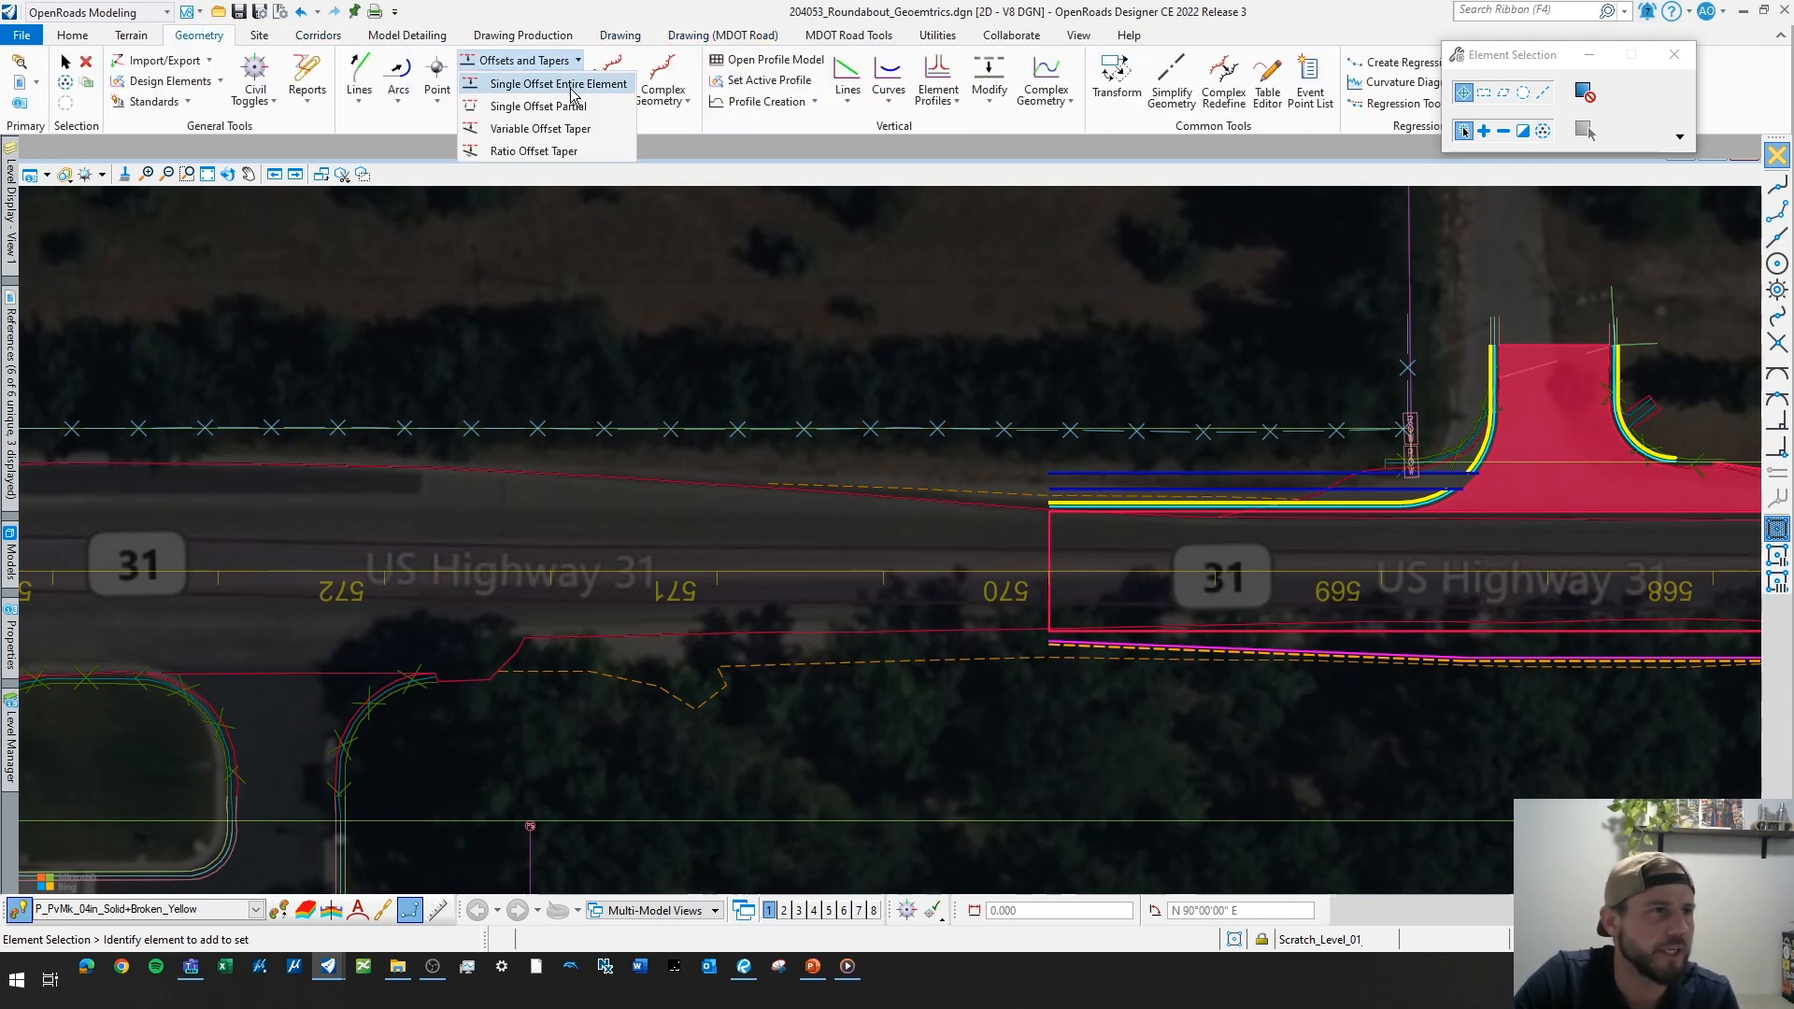
pyautogui.click(560, 105)
pyautogui.scroll(3, 1261, 568)
pyautogui.click(1252, 574)
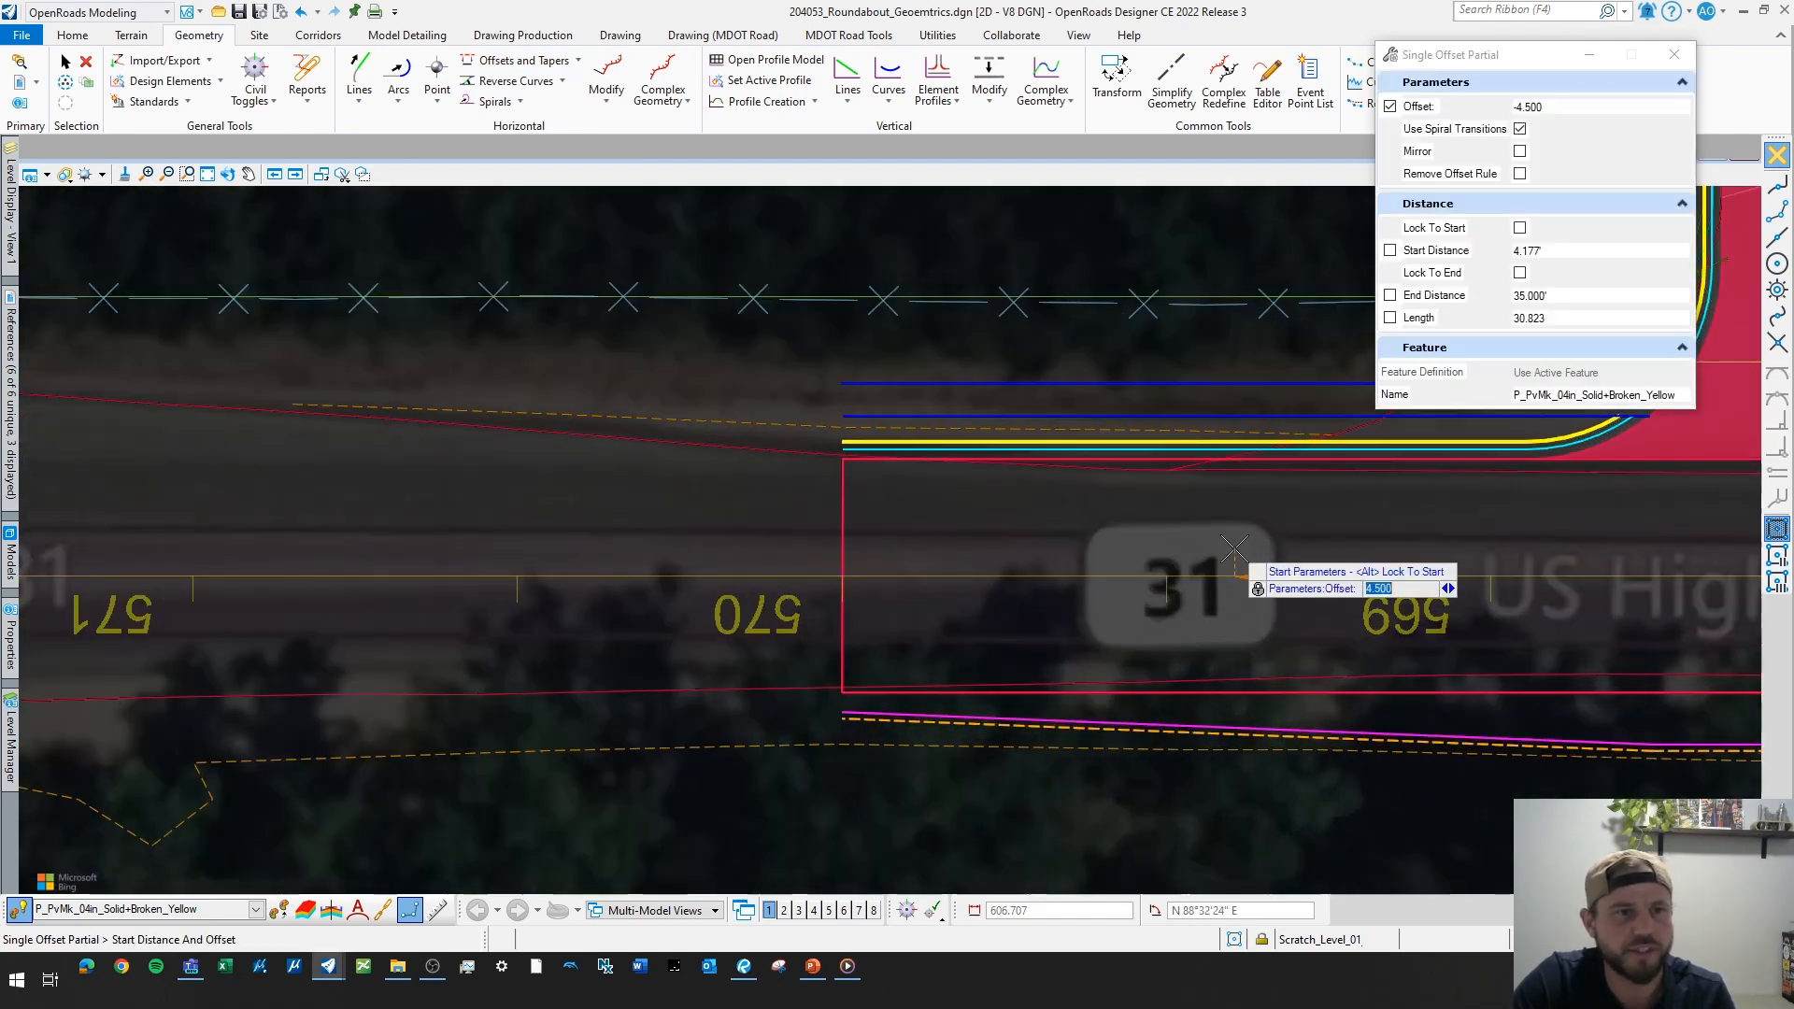
pyautogui.write('6')
pyautogui.press('Tab')
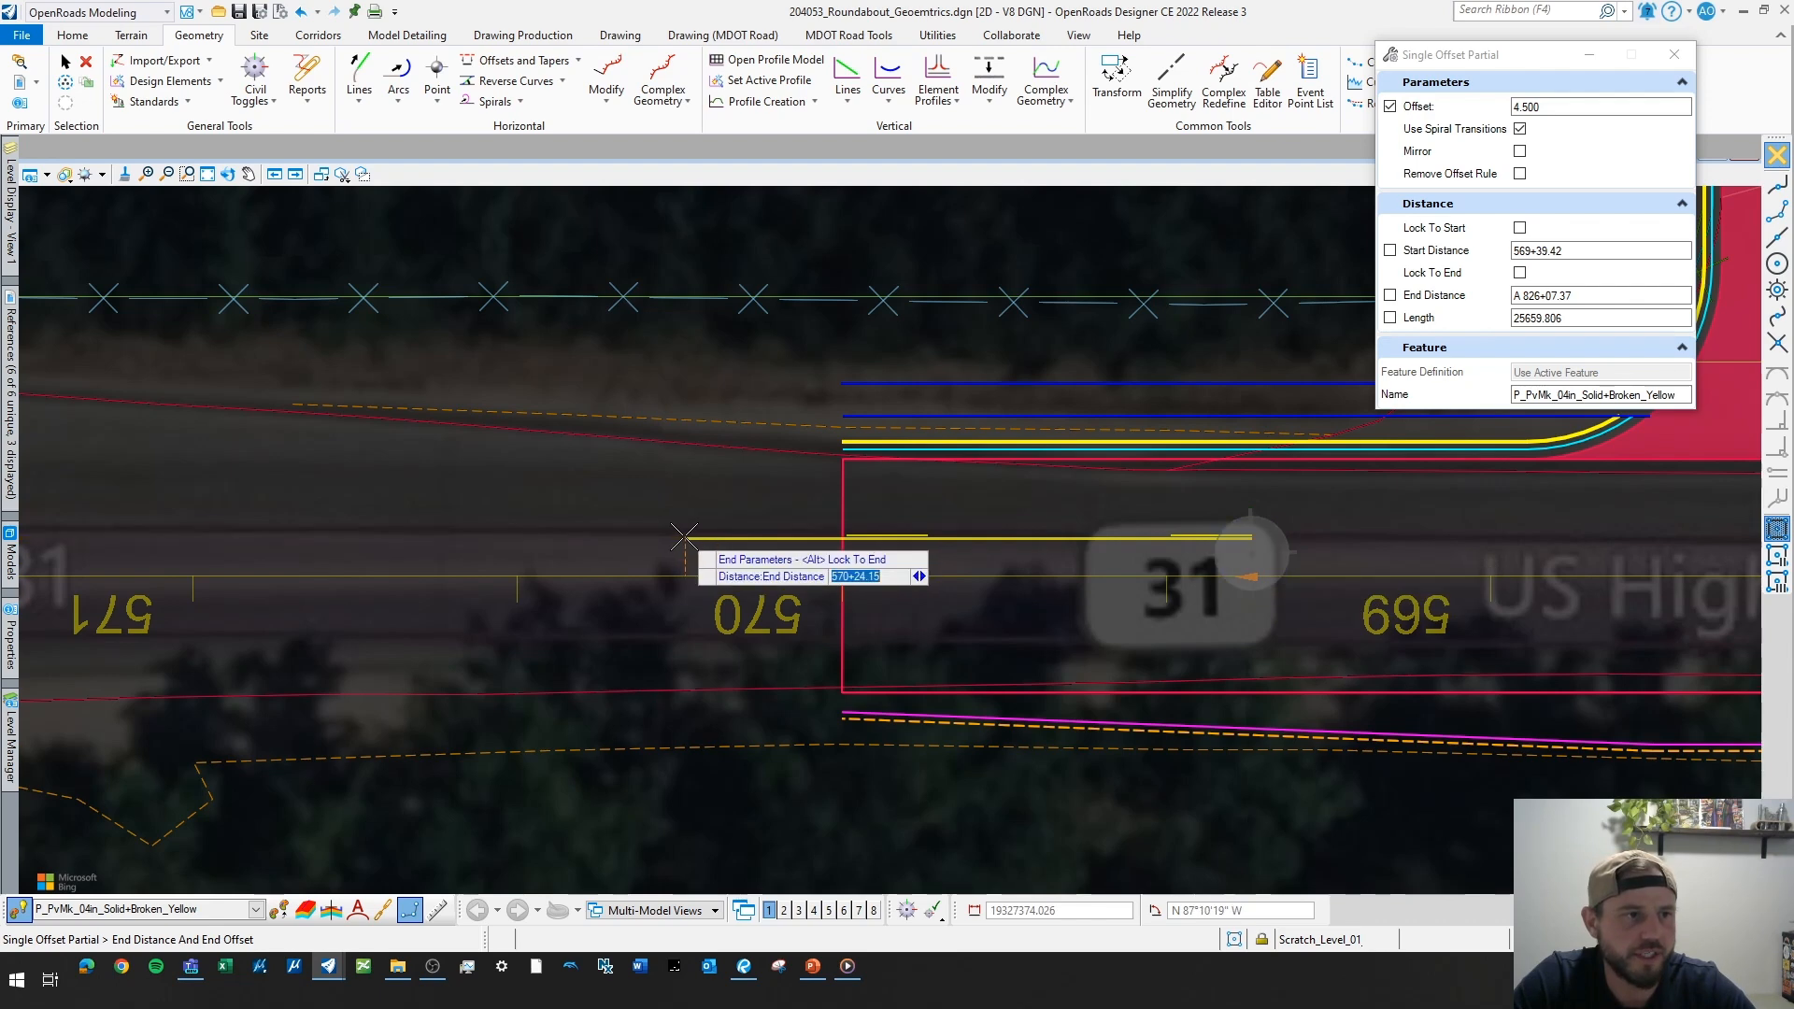
pyautogui.click(645, 537)
pyautogui.scroll(-3, 1199, 560)
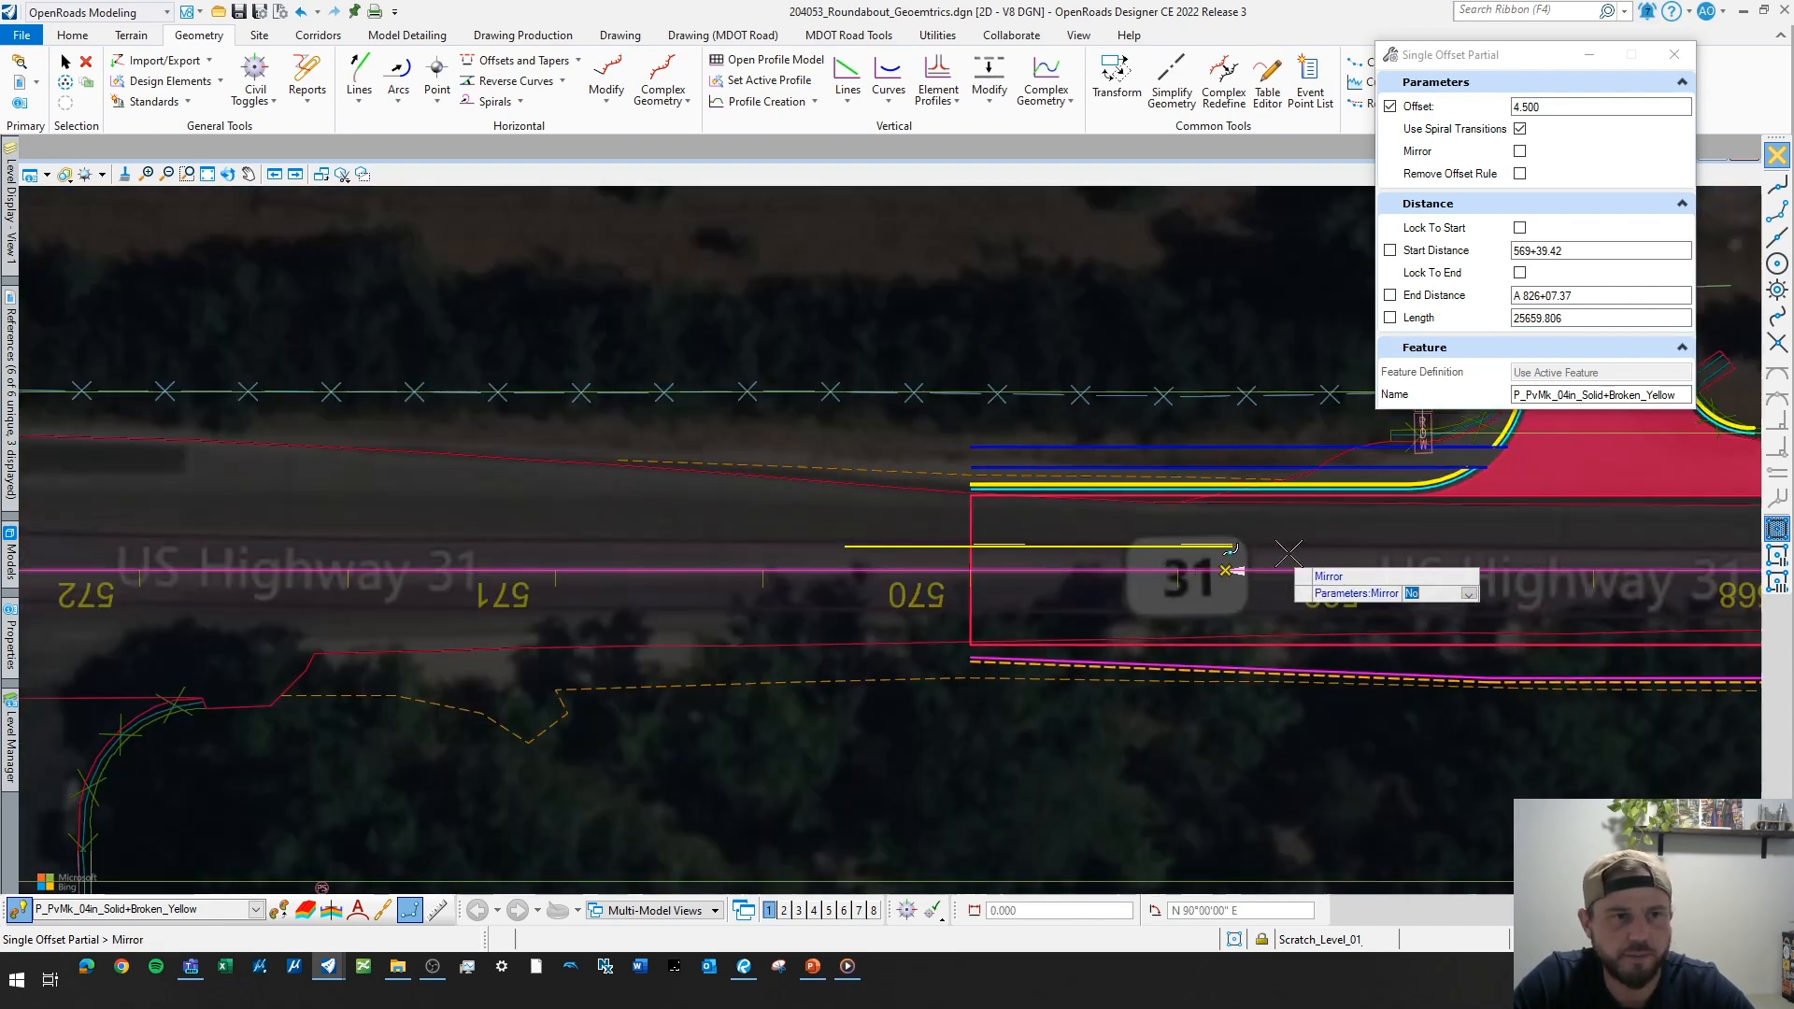
pyautogui.click(1308, 546)
pyautogui.scroll(-3, 1482, 535)
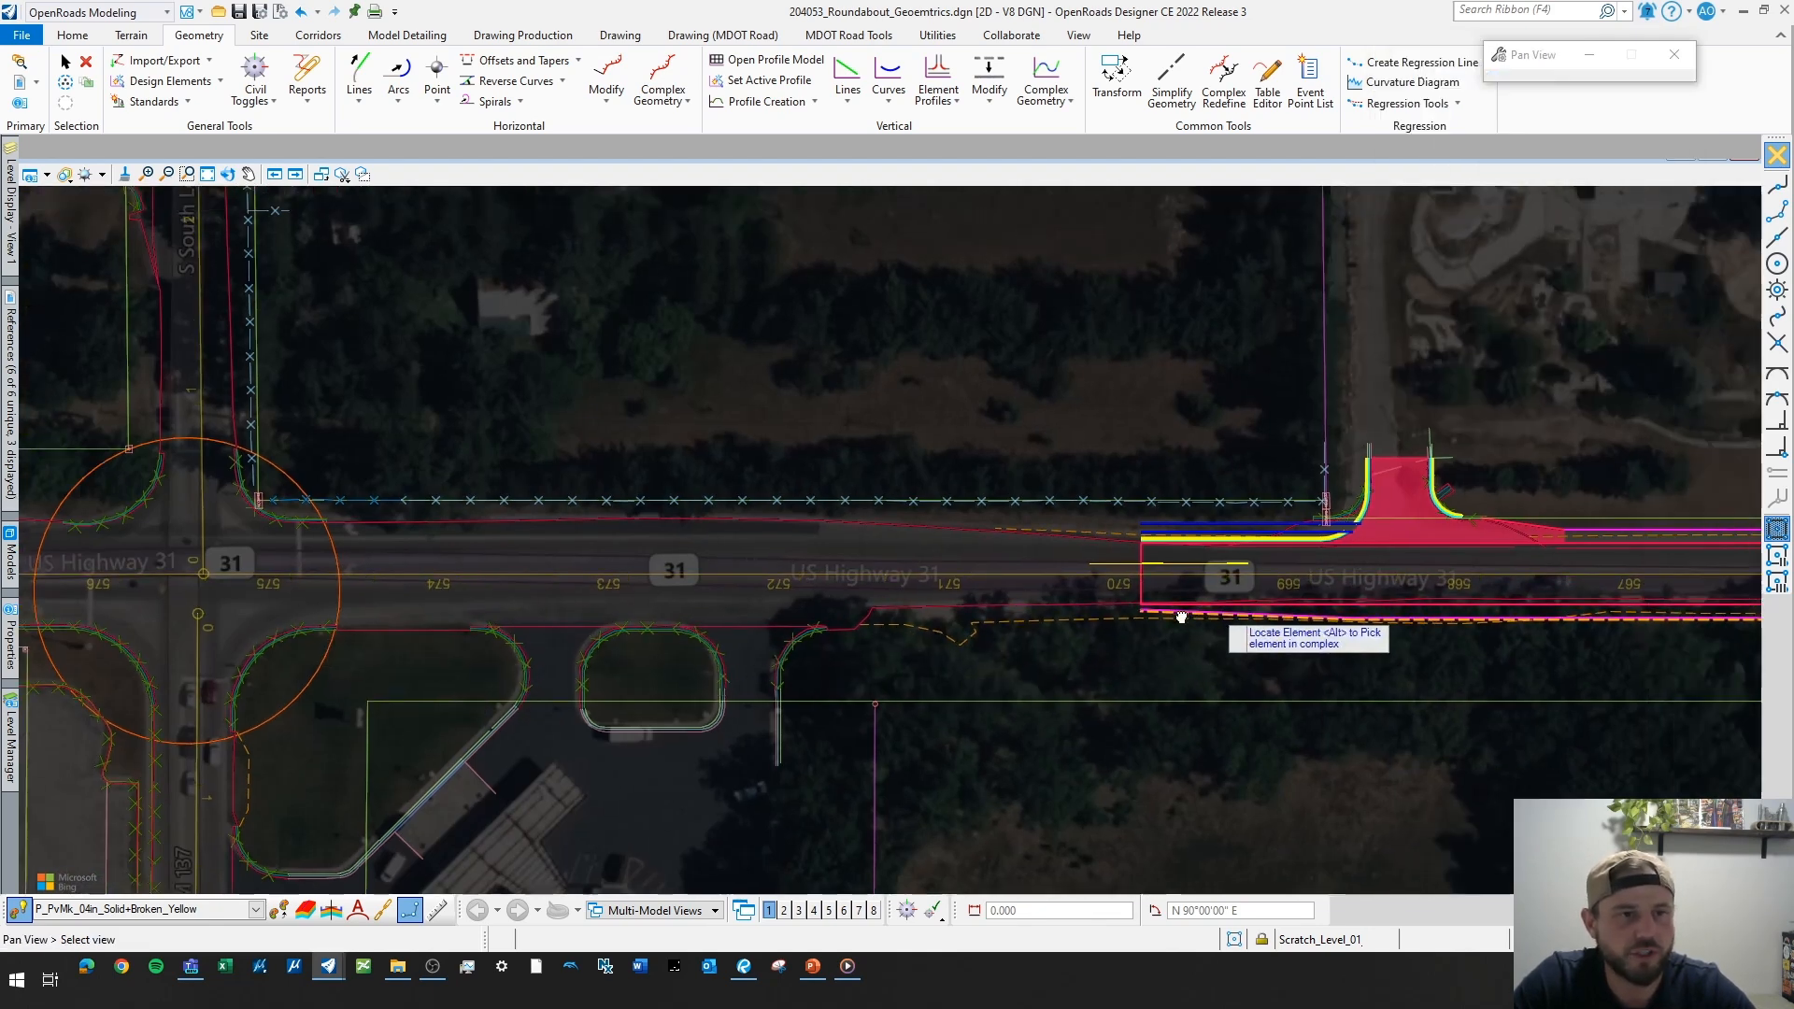
pyautogui.moveTo(1185, 607); pyautogui.dragTo(937, 621, button='middle')
pyautogui.scroll(3, 937, 622)
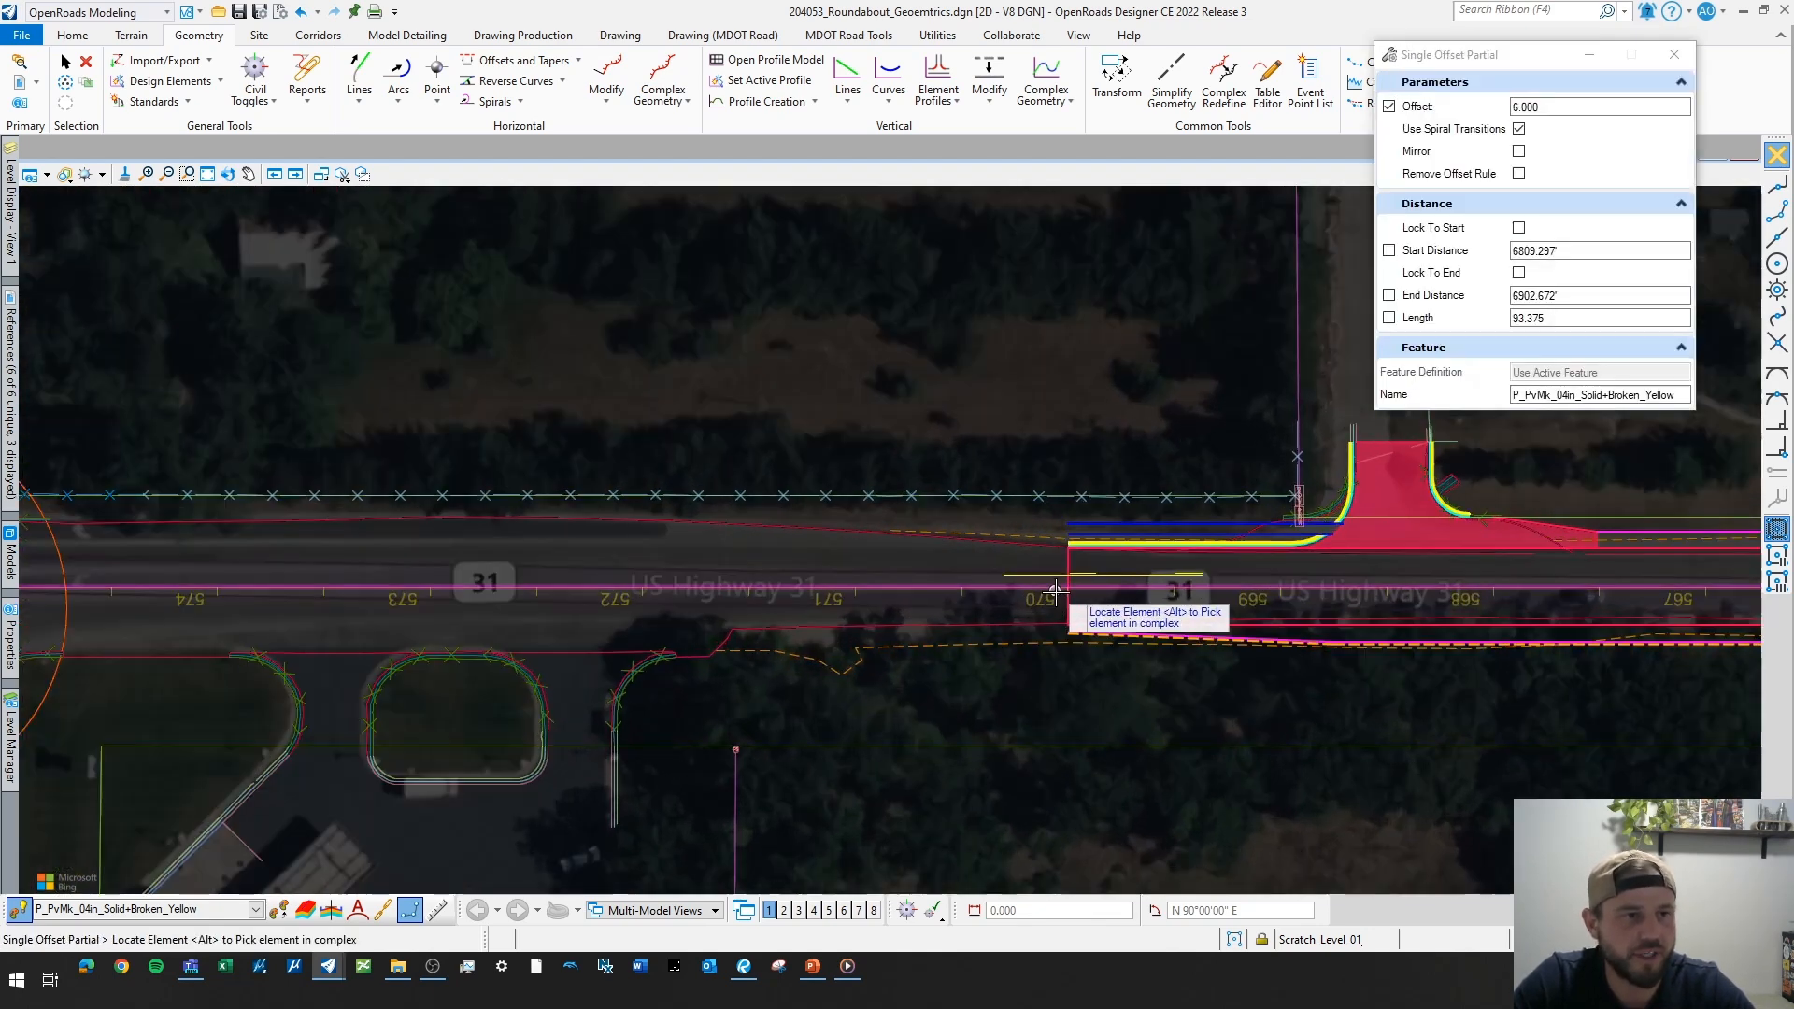
pyautogui.scroll(-2, 1157, 529)
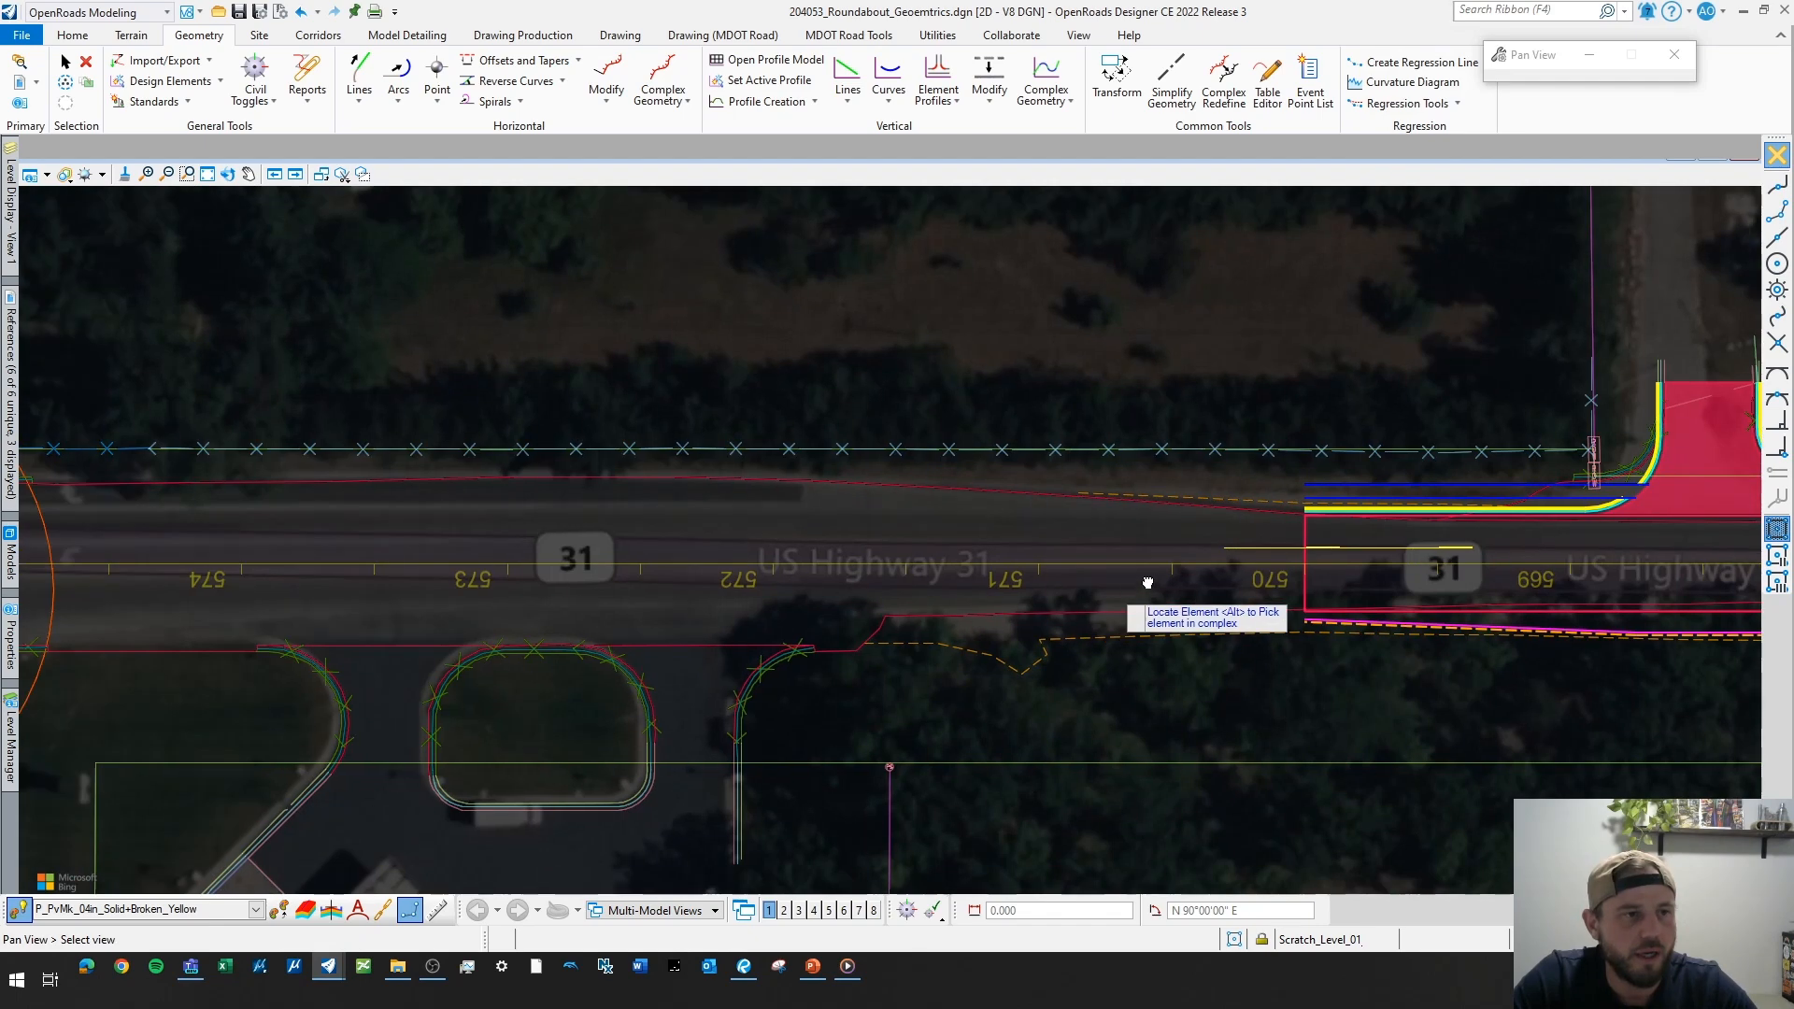
pyautogui.scroll(-1, 944, 583)
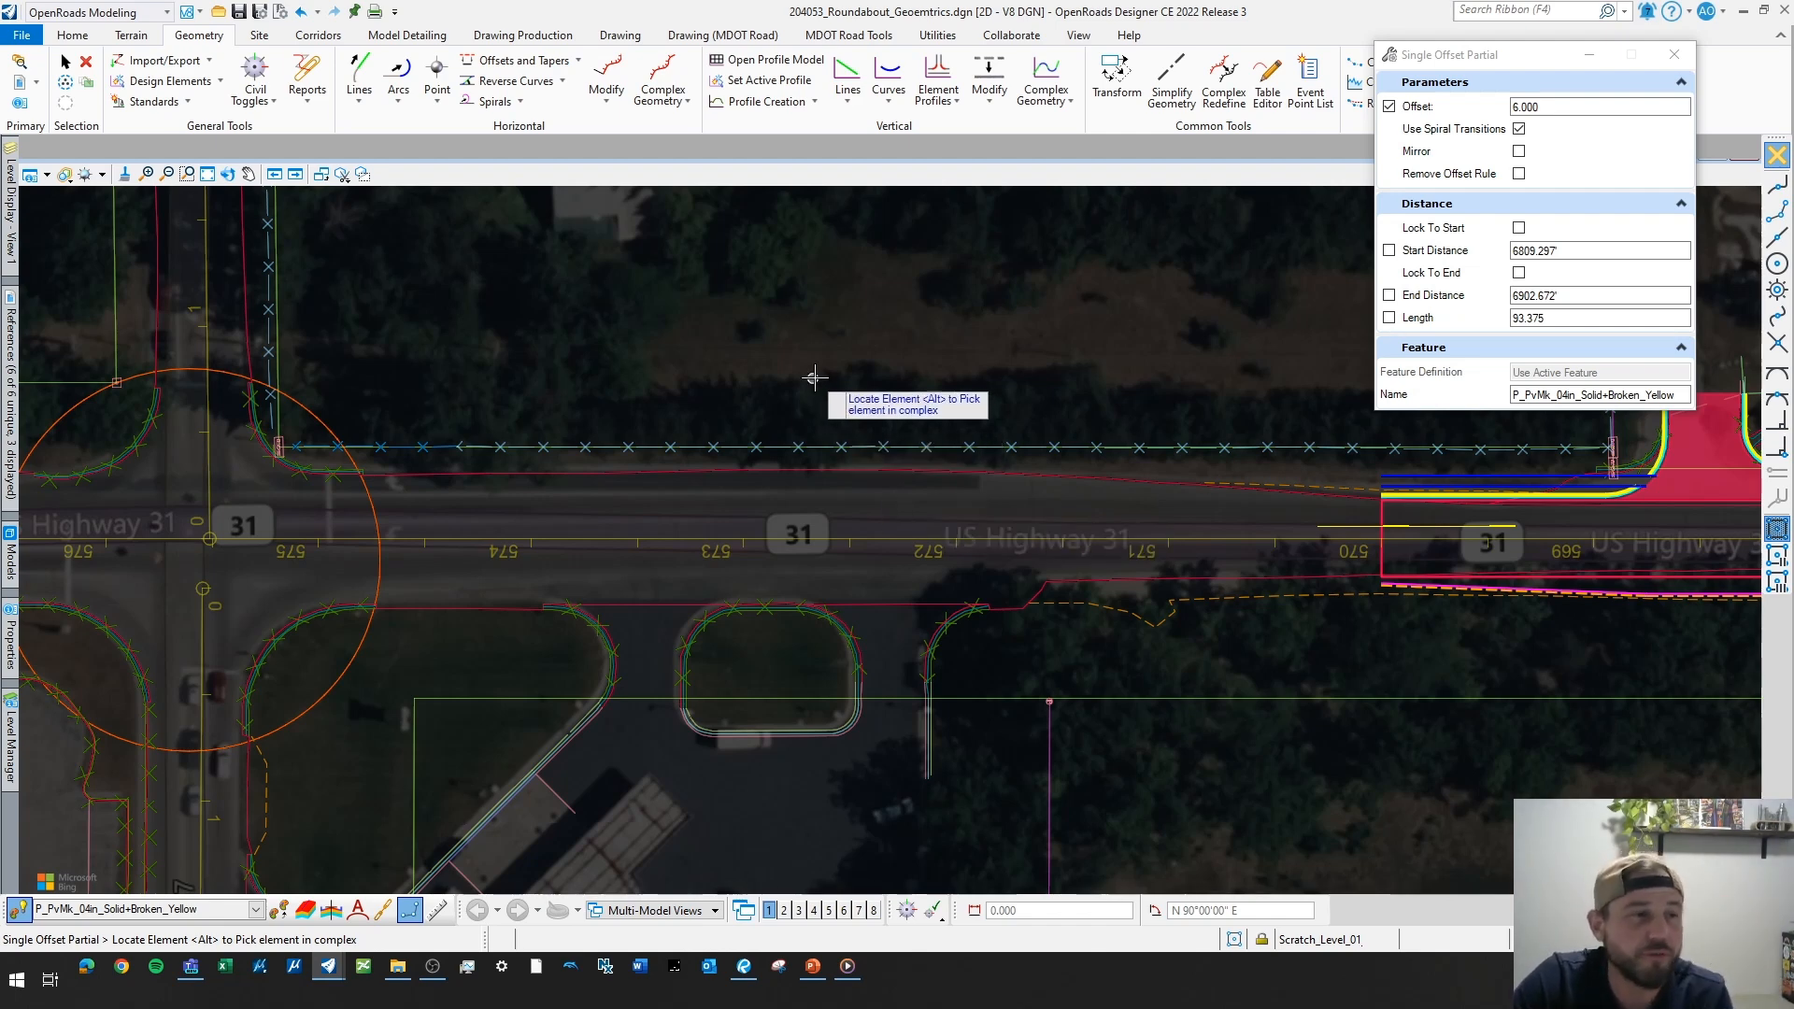
pyautogui.moveTo(818, 378); pyautogui.dragTo(968, 385, button='middle')
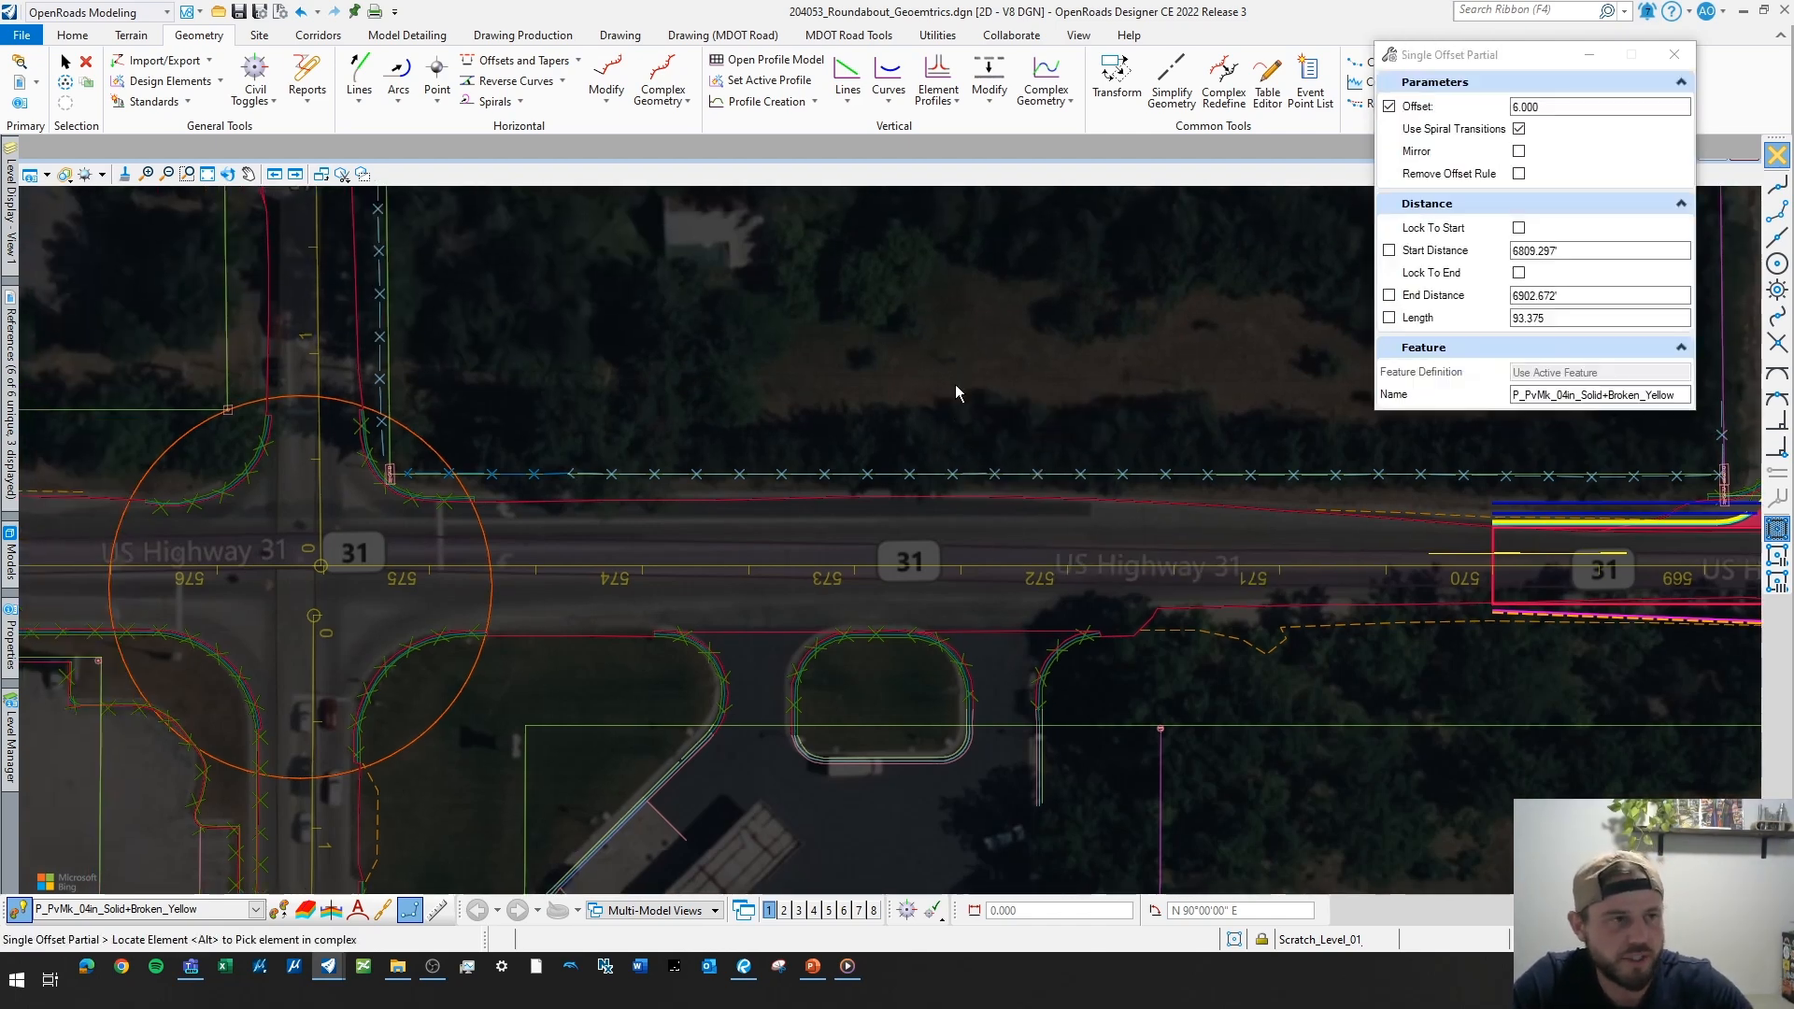
pyautogui.press('F5')
pyautogui.click(491, 587)
pyautogui.scroll(1, 843, 583)
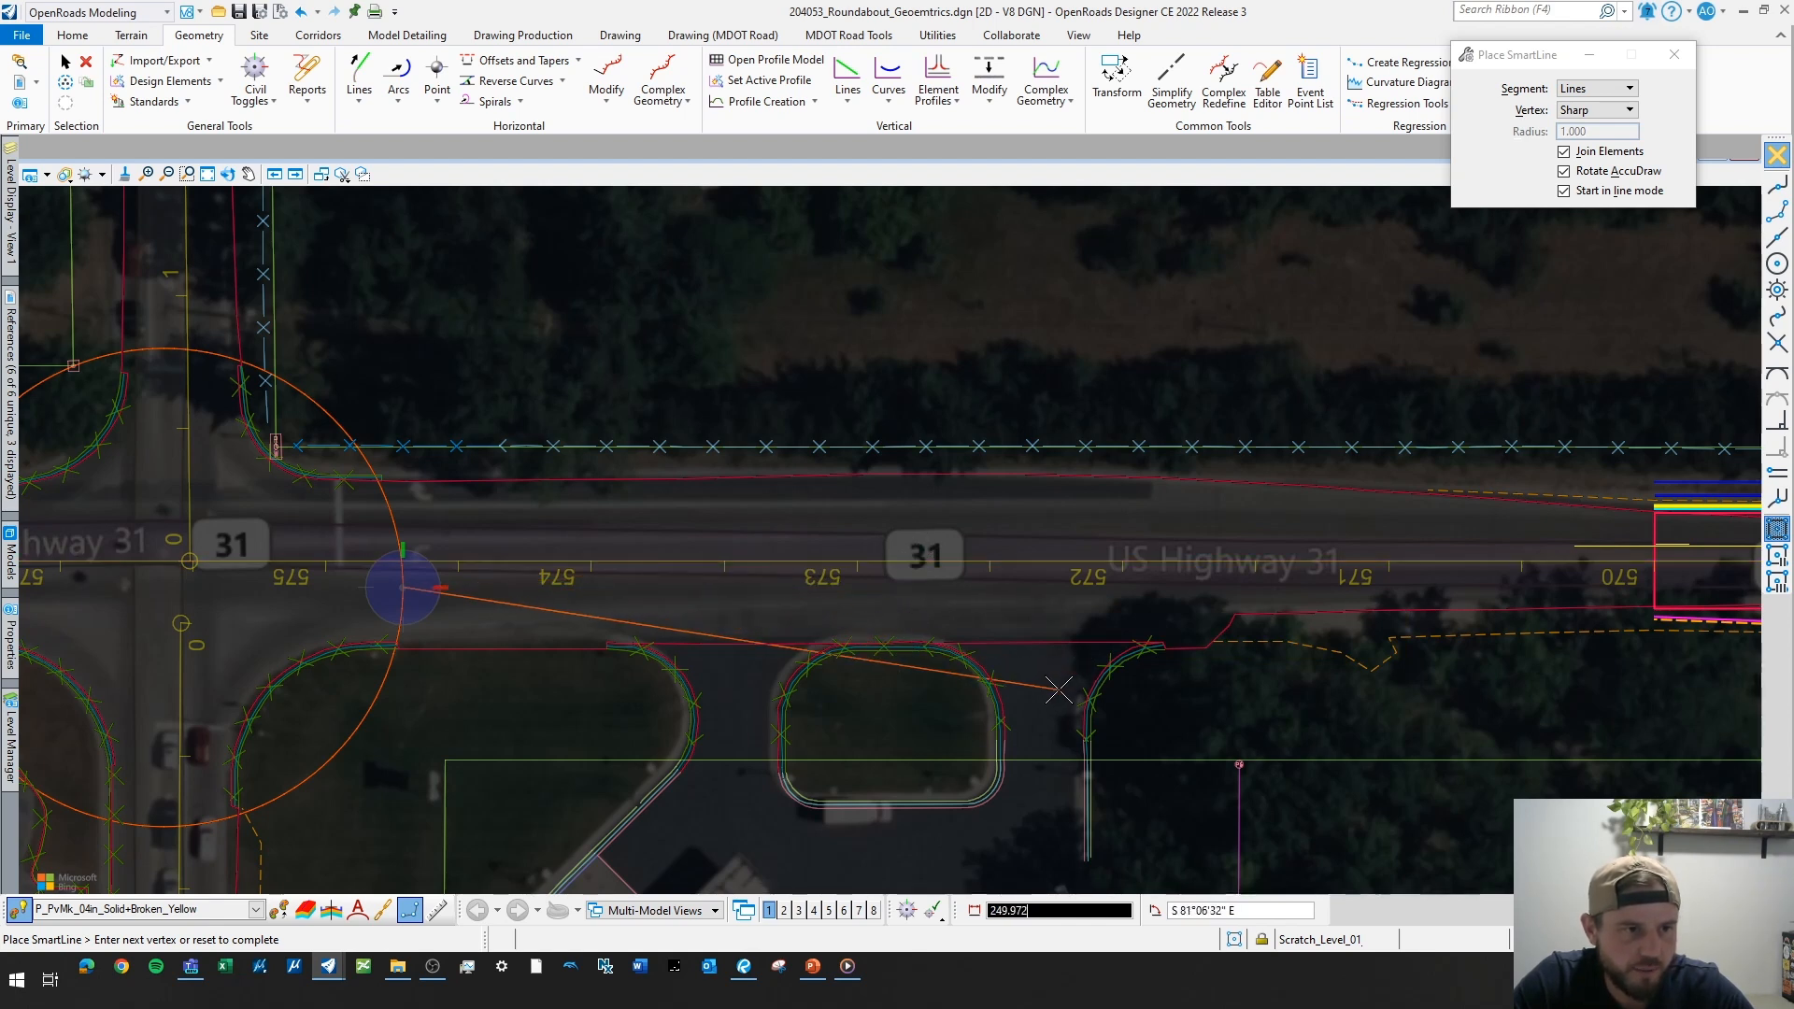
pyautogui.rightClick(890, 592)
pyautogui.scroll(-3, 883, 592)
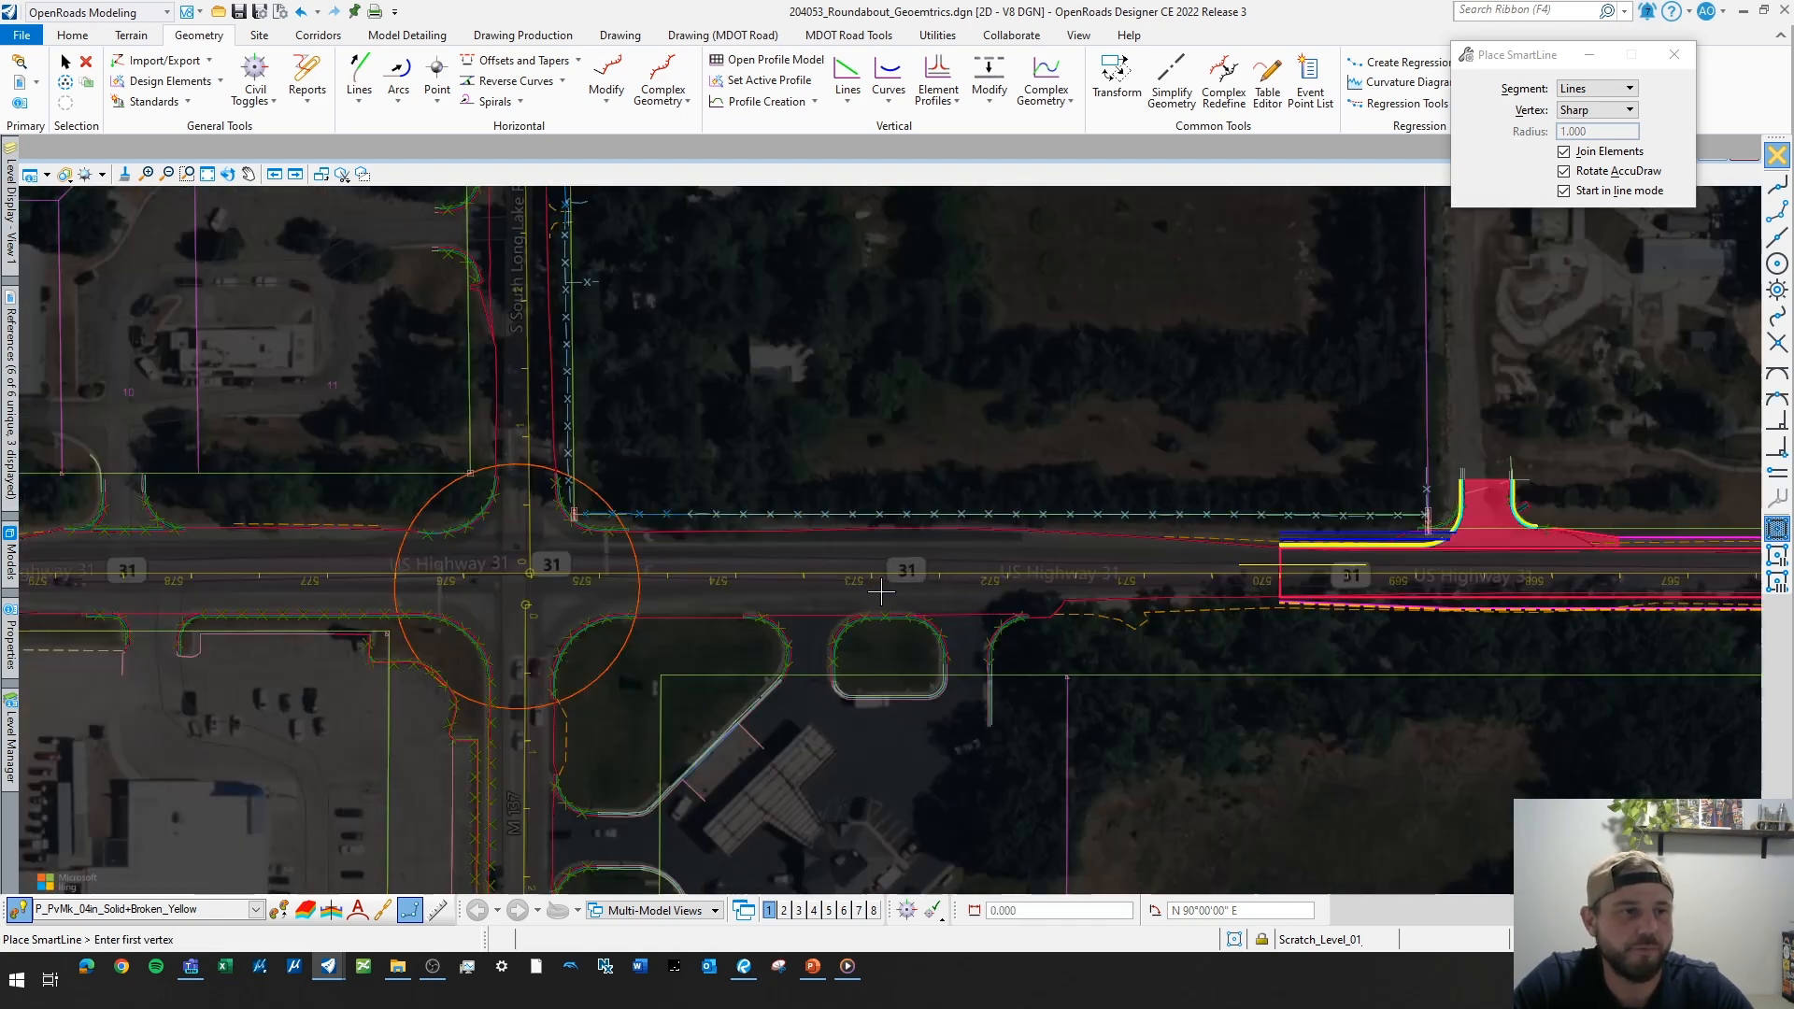
pyautogui.scroll(3, 1092, 586)
pyautogui.press('Escape')
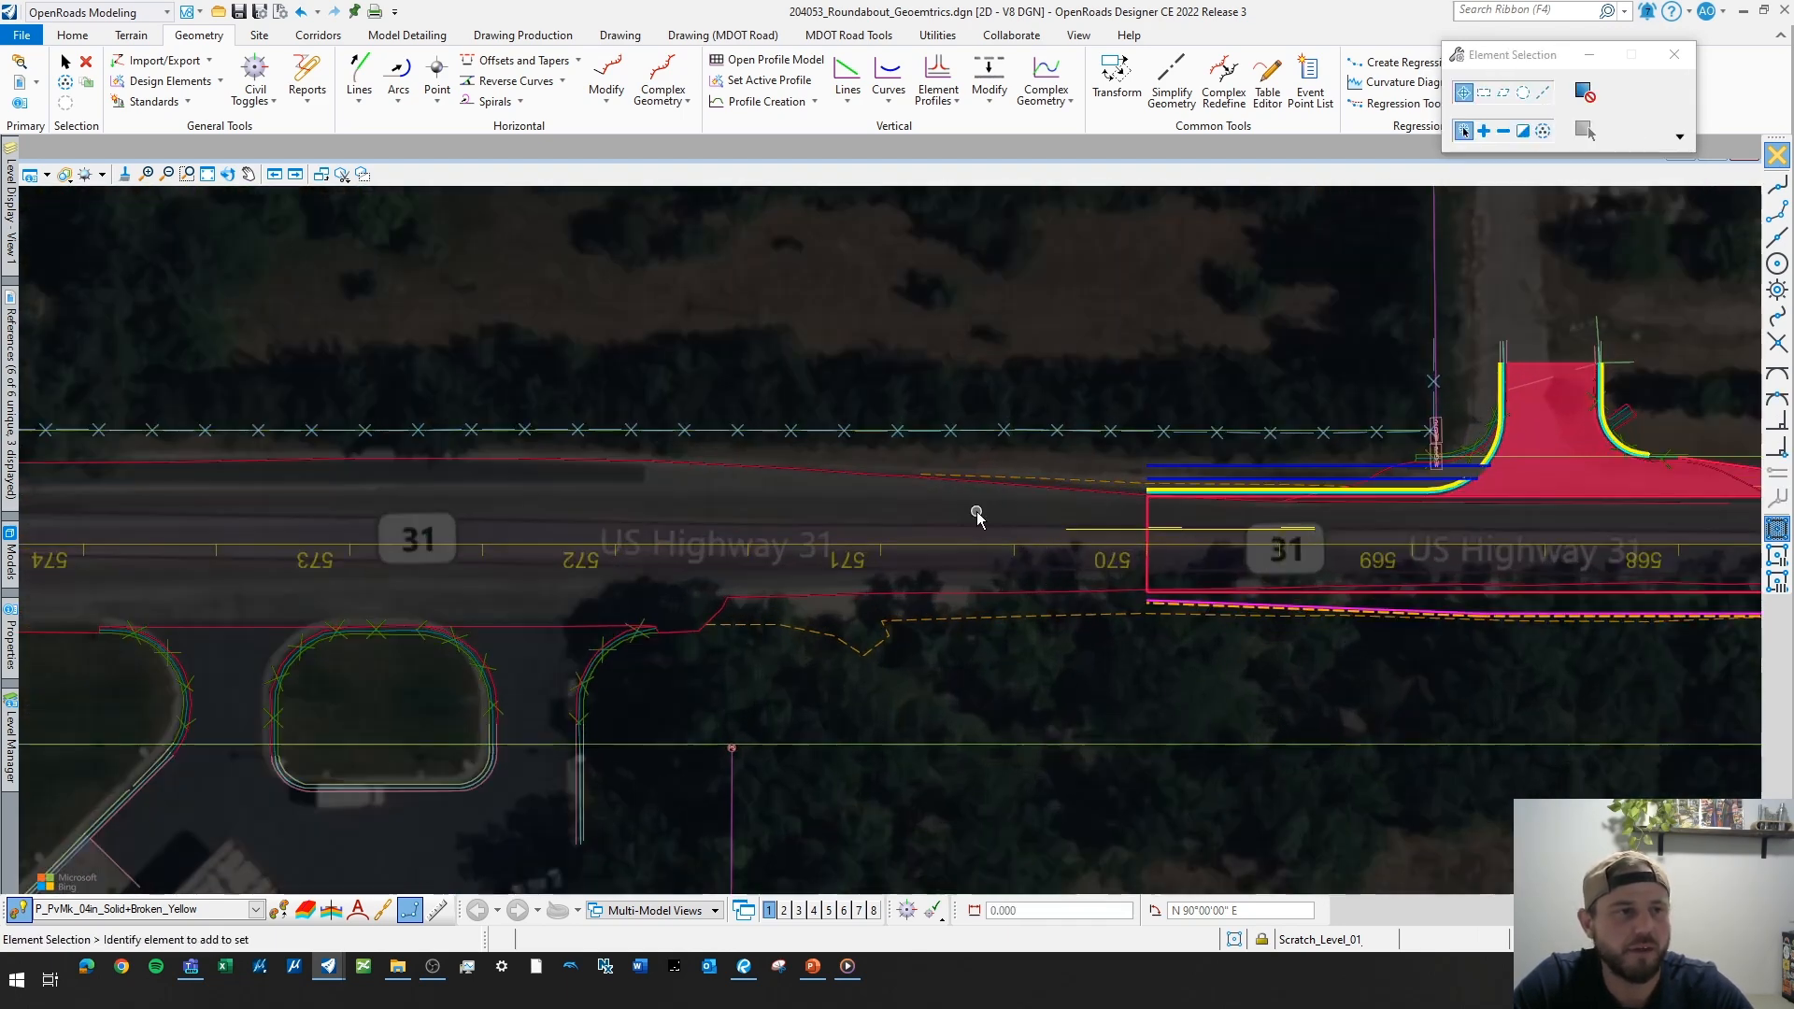
# - Begin a Simple Arc From Element at the roundabout-side end of the yellow offset line near station 570
pyautogui.click(398, 82)
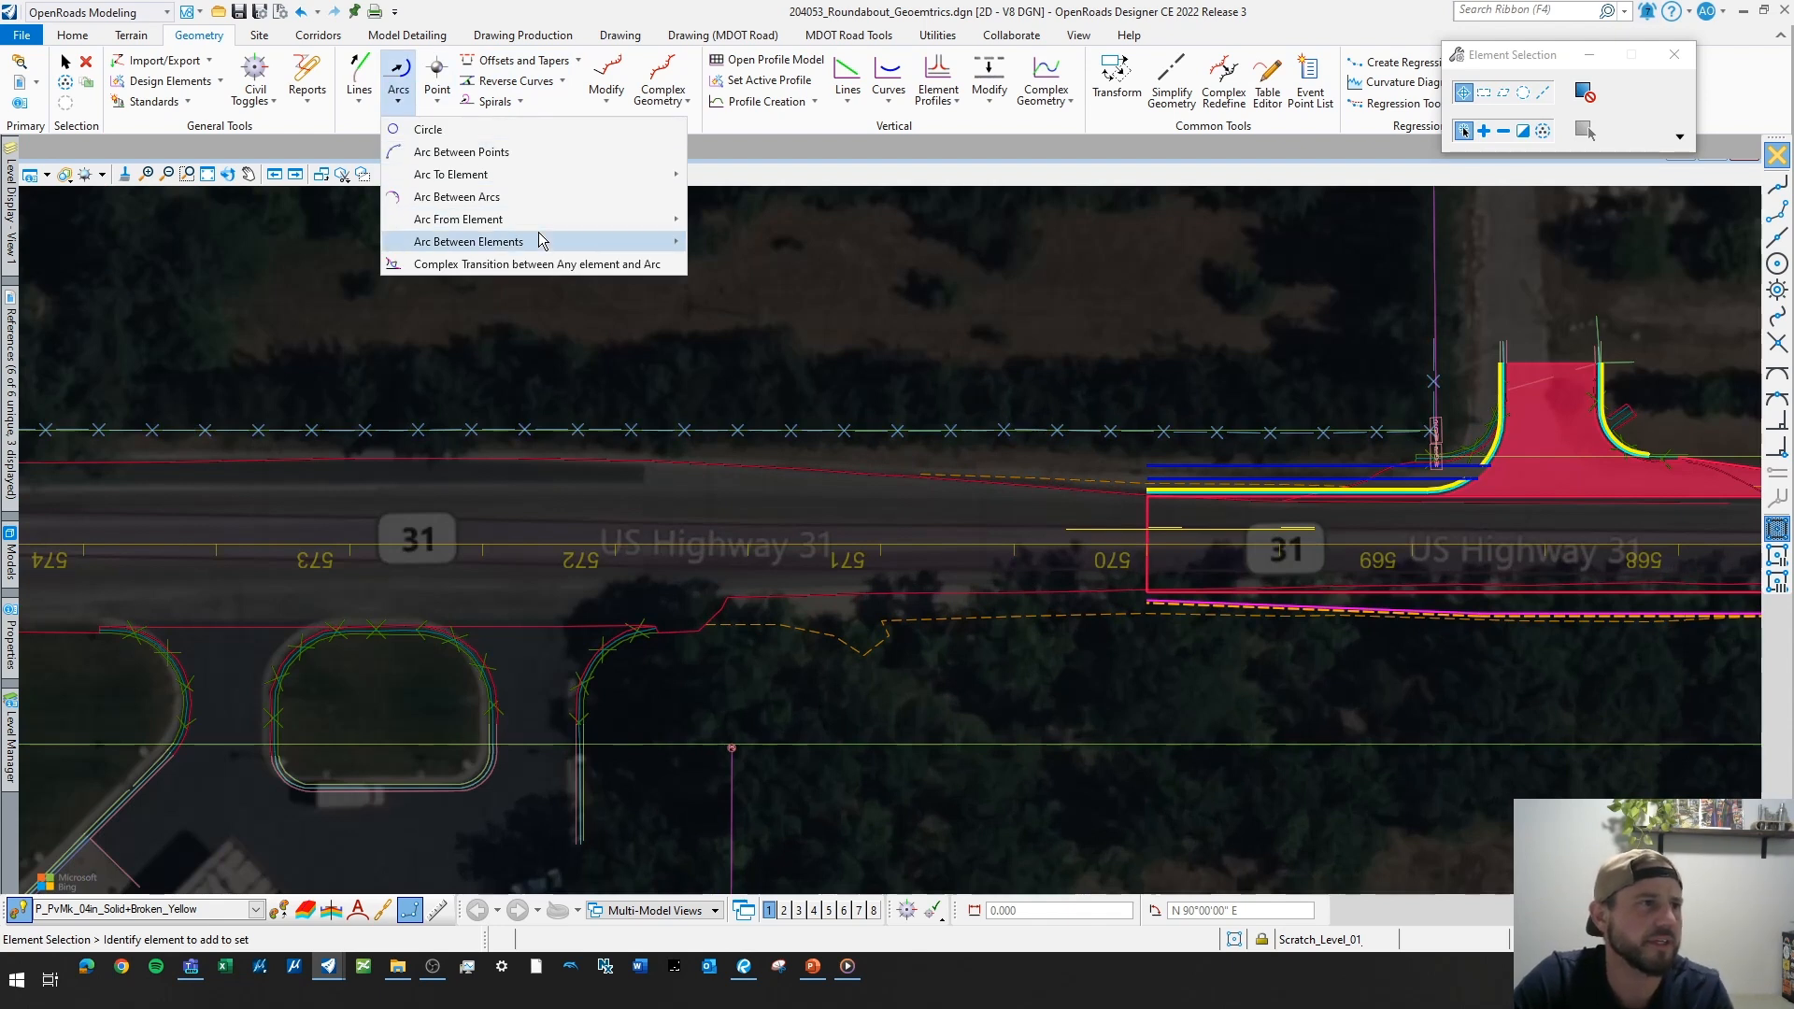
pyautogui.moveTo(539, 236)
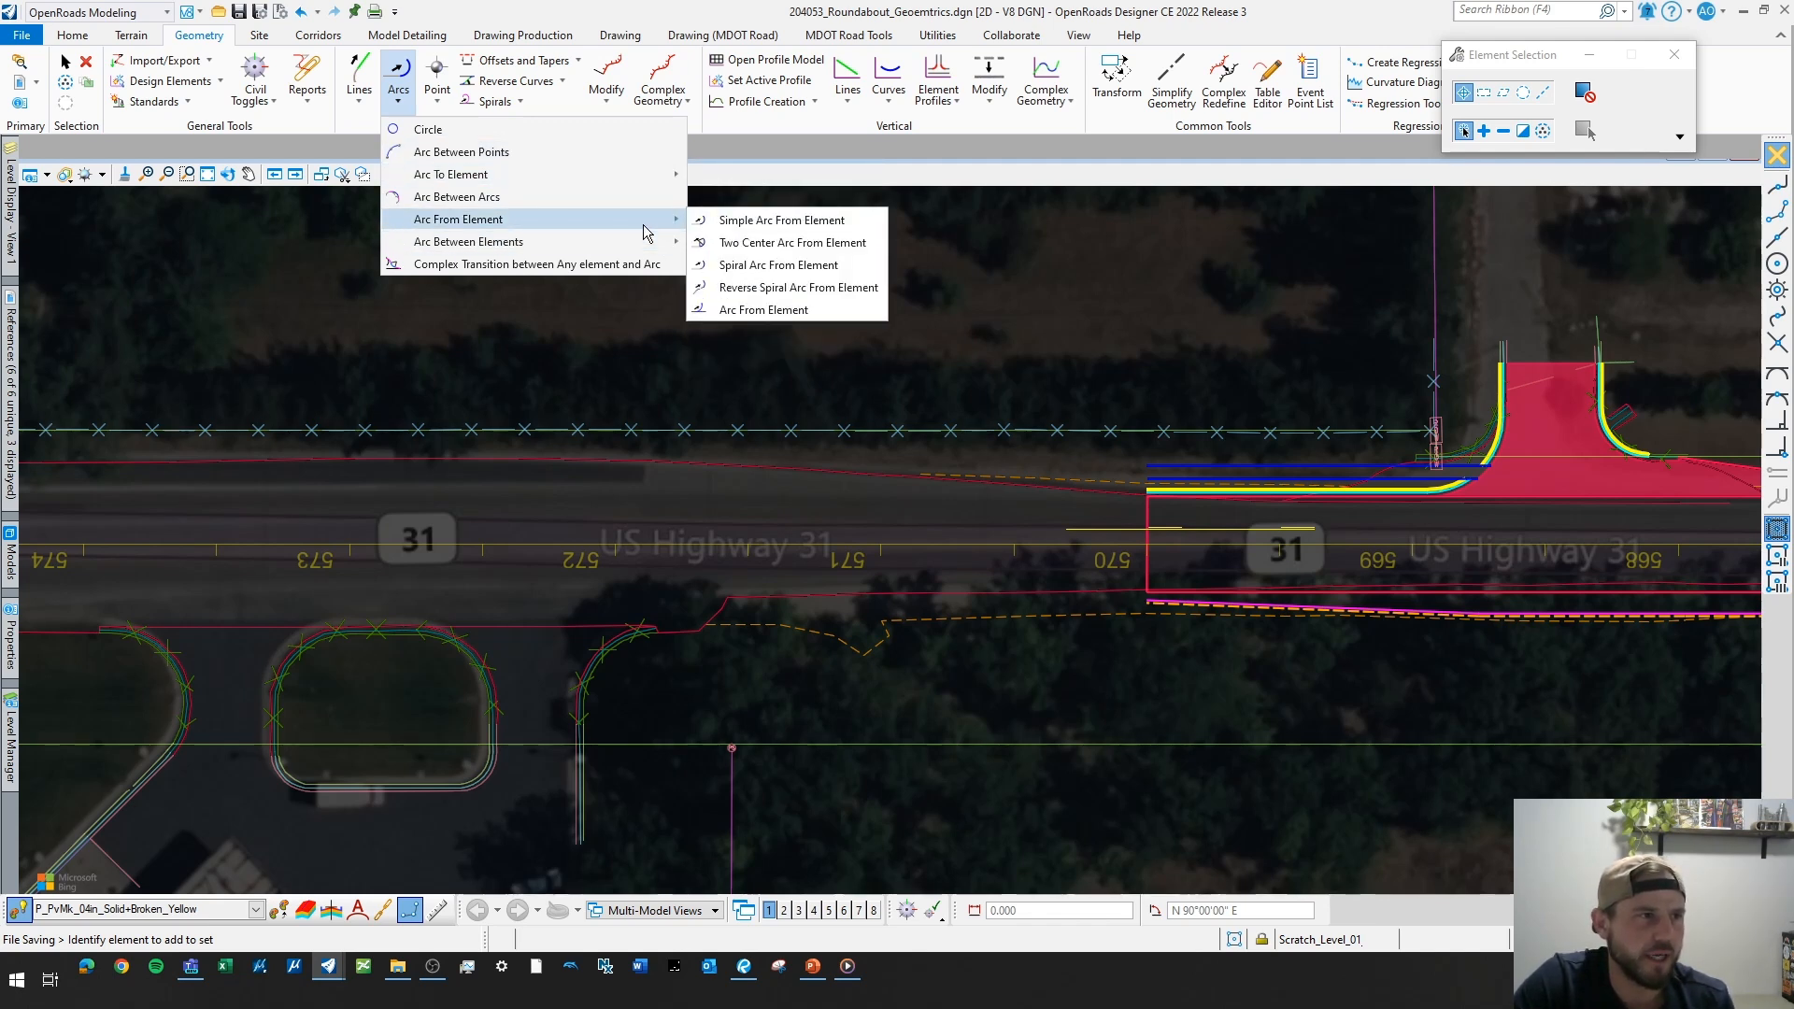
pyautogui.click(748, 221)
pyautogui.scroll(3, 1205, 547)
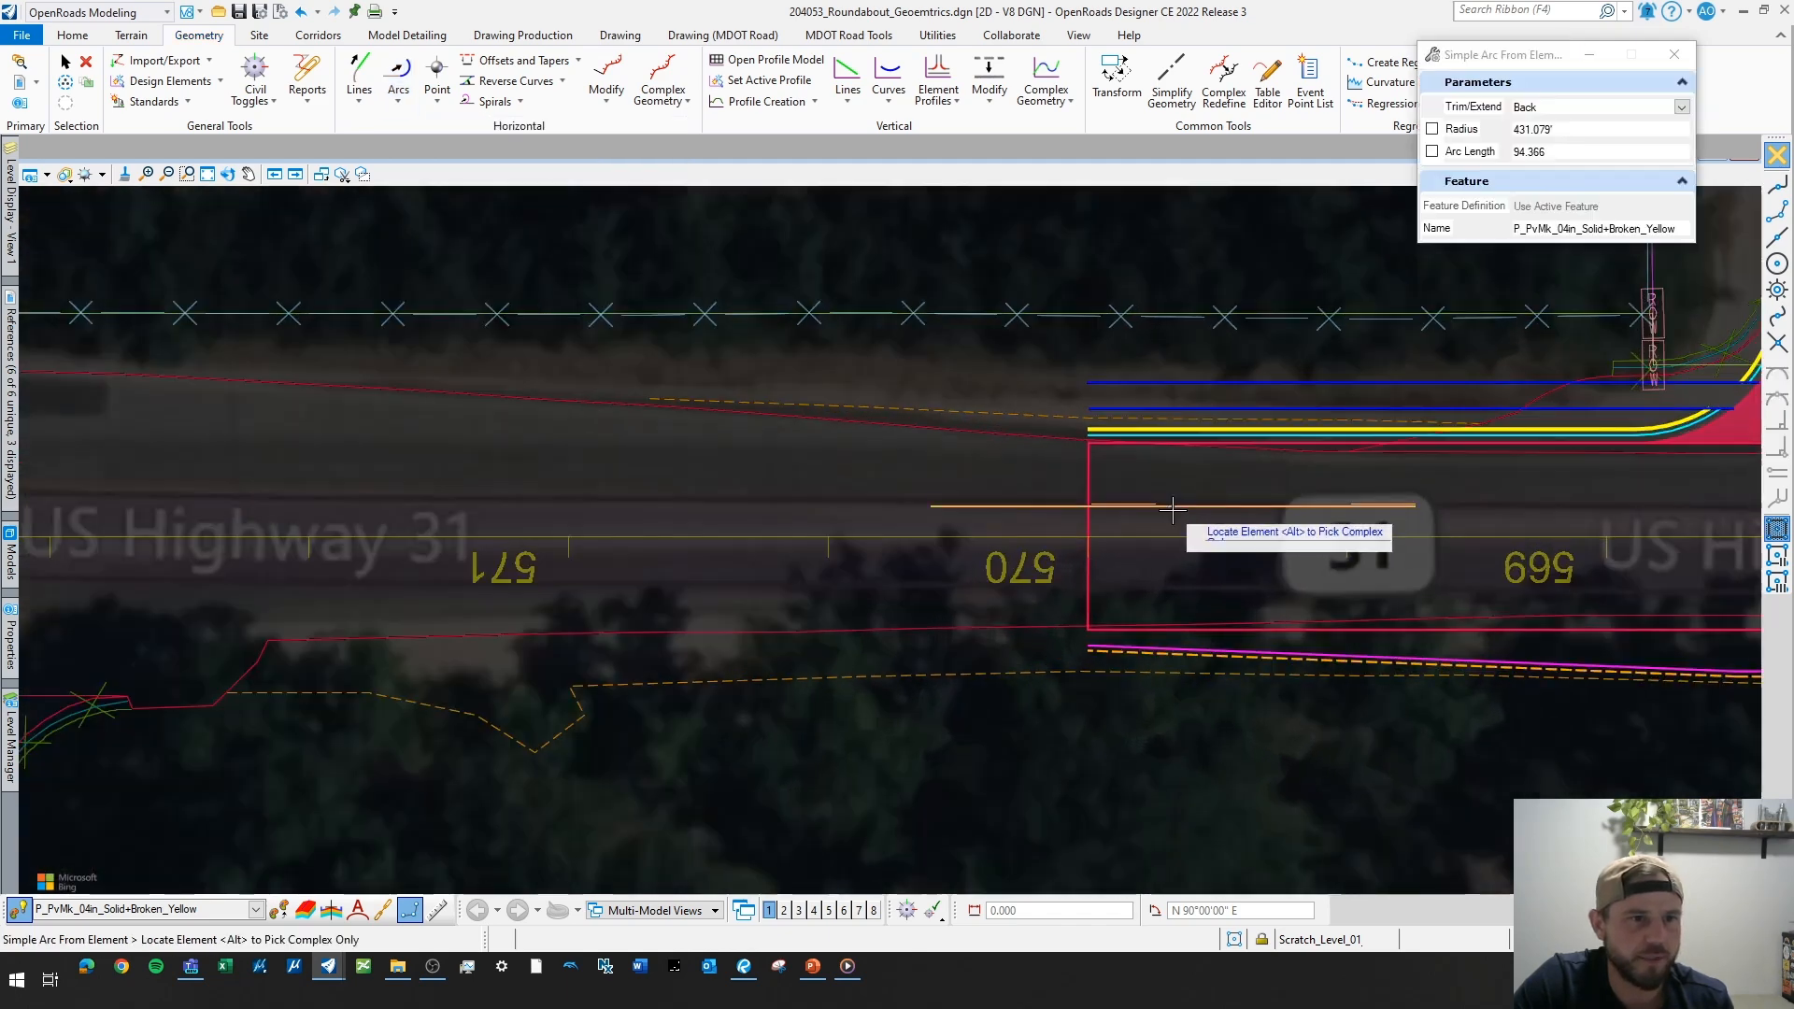
pyautogui.click(1182, 506)
pyautogui.click(928, 505)
pyautogui.scroll(-1, 928, 505)
pyautogui.moveTo(683, 585); pyautogui.dragTo(1105, 516, button='middle')
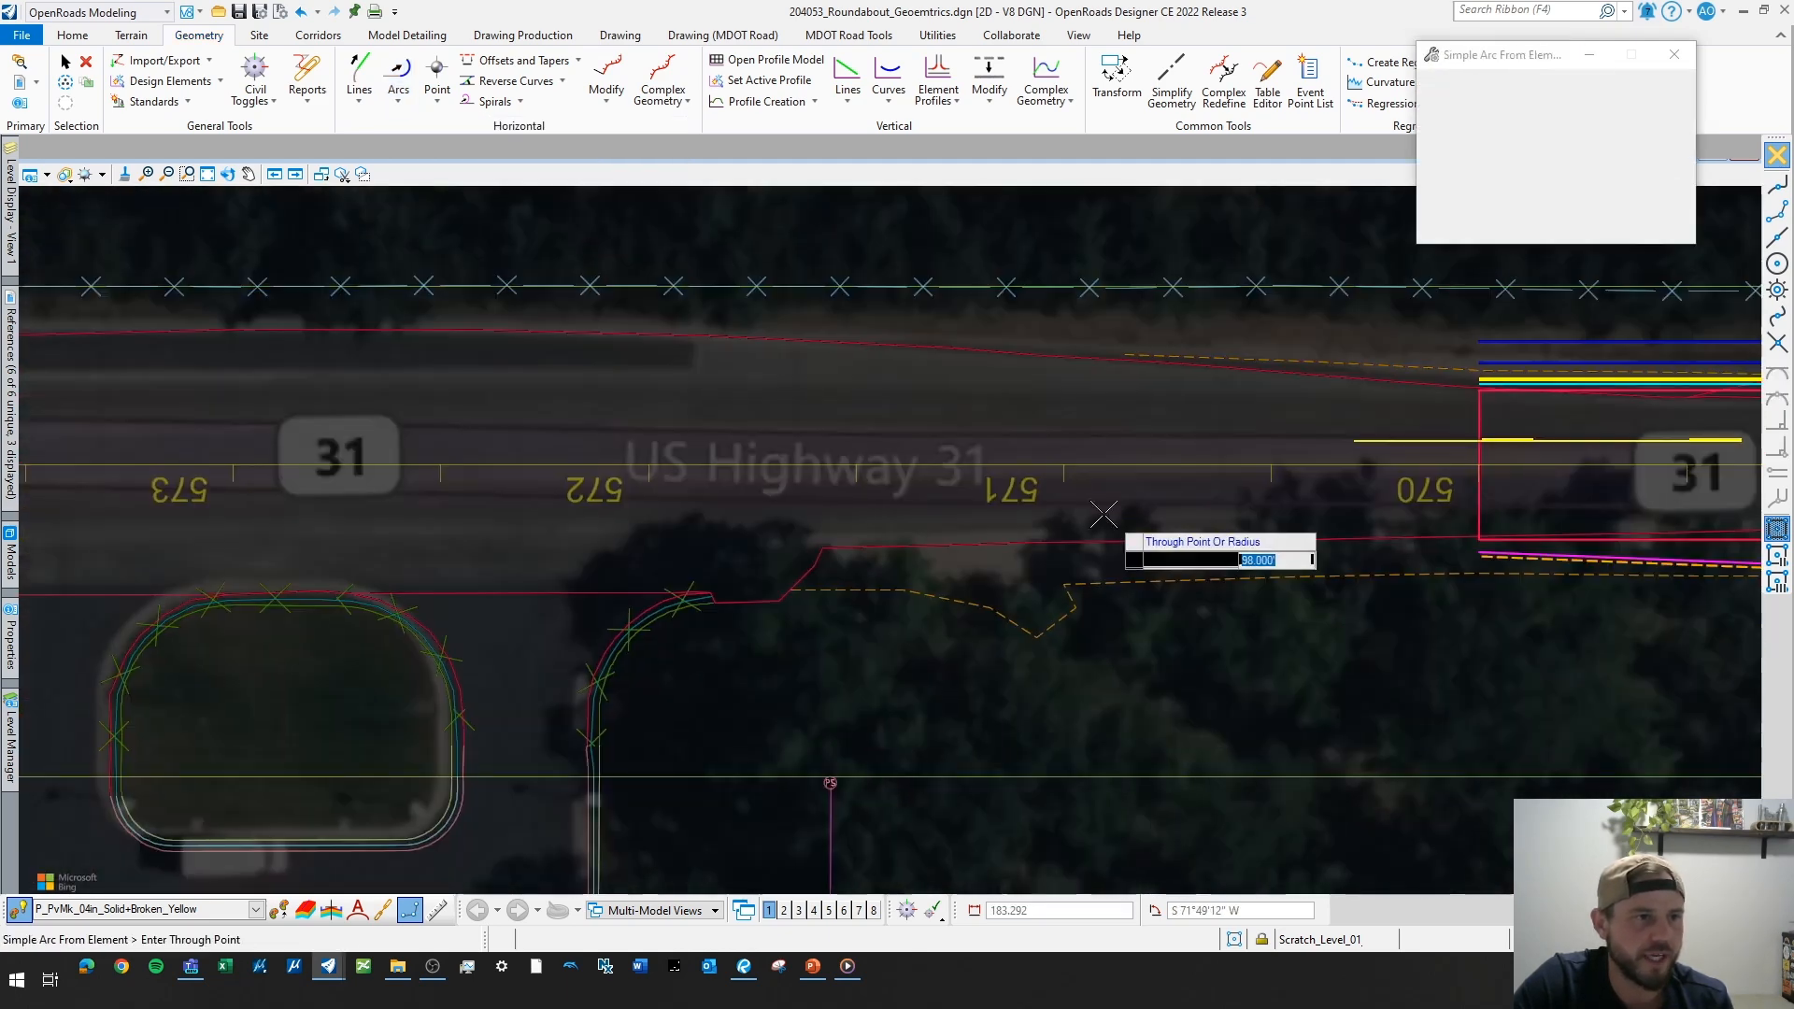
# - Preview different through points and radii for the arc along US-31 between station 570 and the inscribed circle
pyautogui.scroll(-2, 1037, 509)
pyautogui.moveTo(838, 499); pyautogui.dragTo(977, 517, button='middle')
pyautogui.scroll(-1, 975, 523)
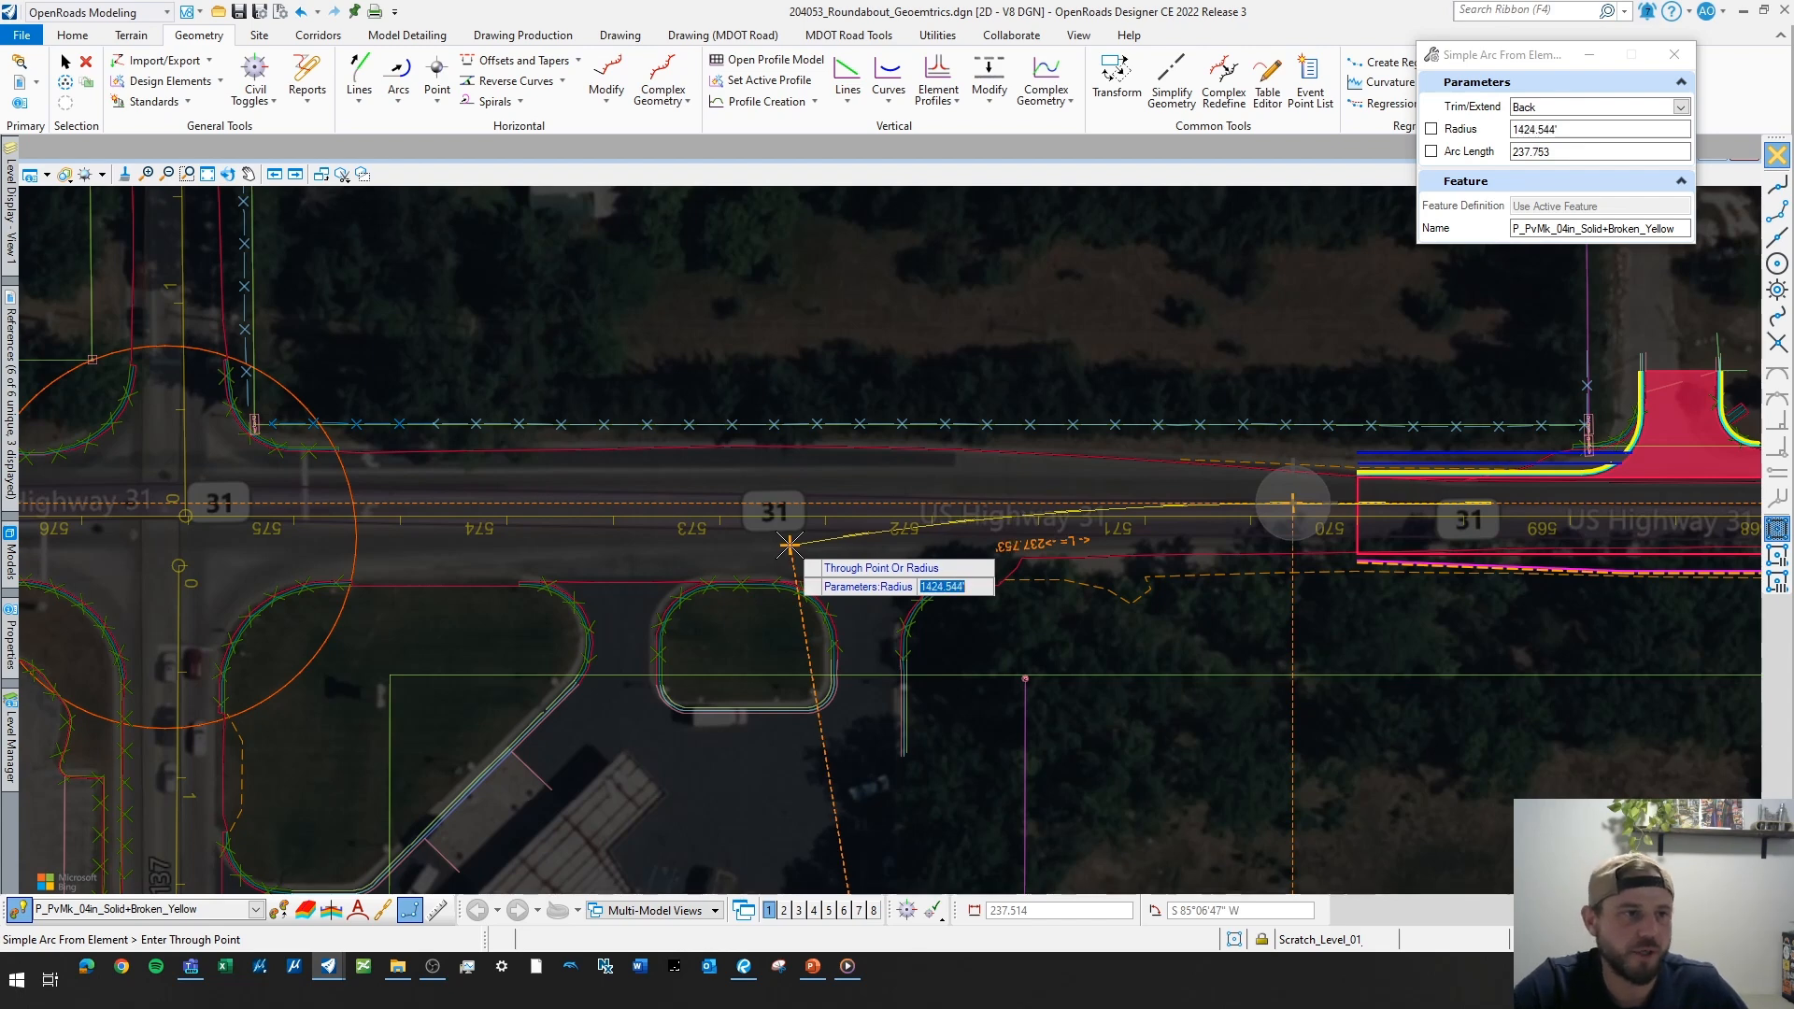
pyautogui.scroll(-2, 654, 513)
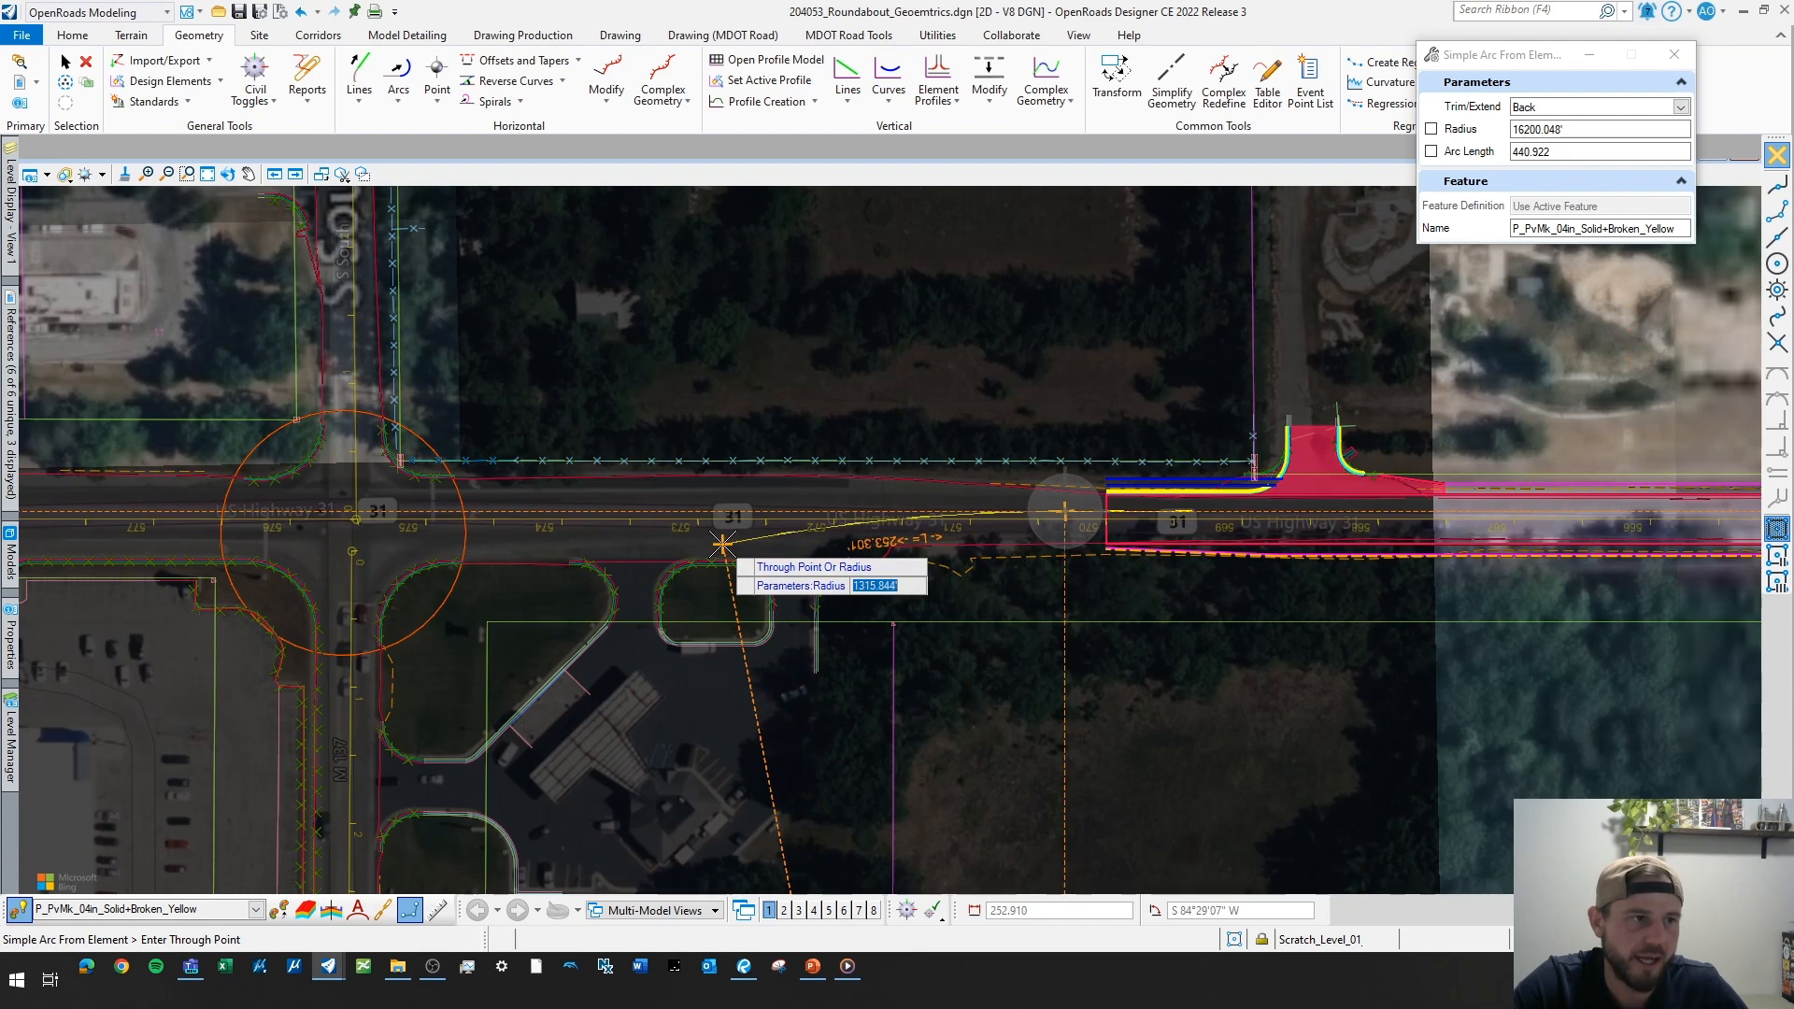
pyautogui.scroll(1, 722, 542)
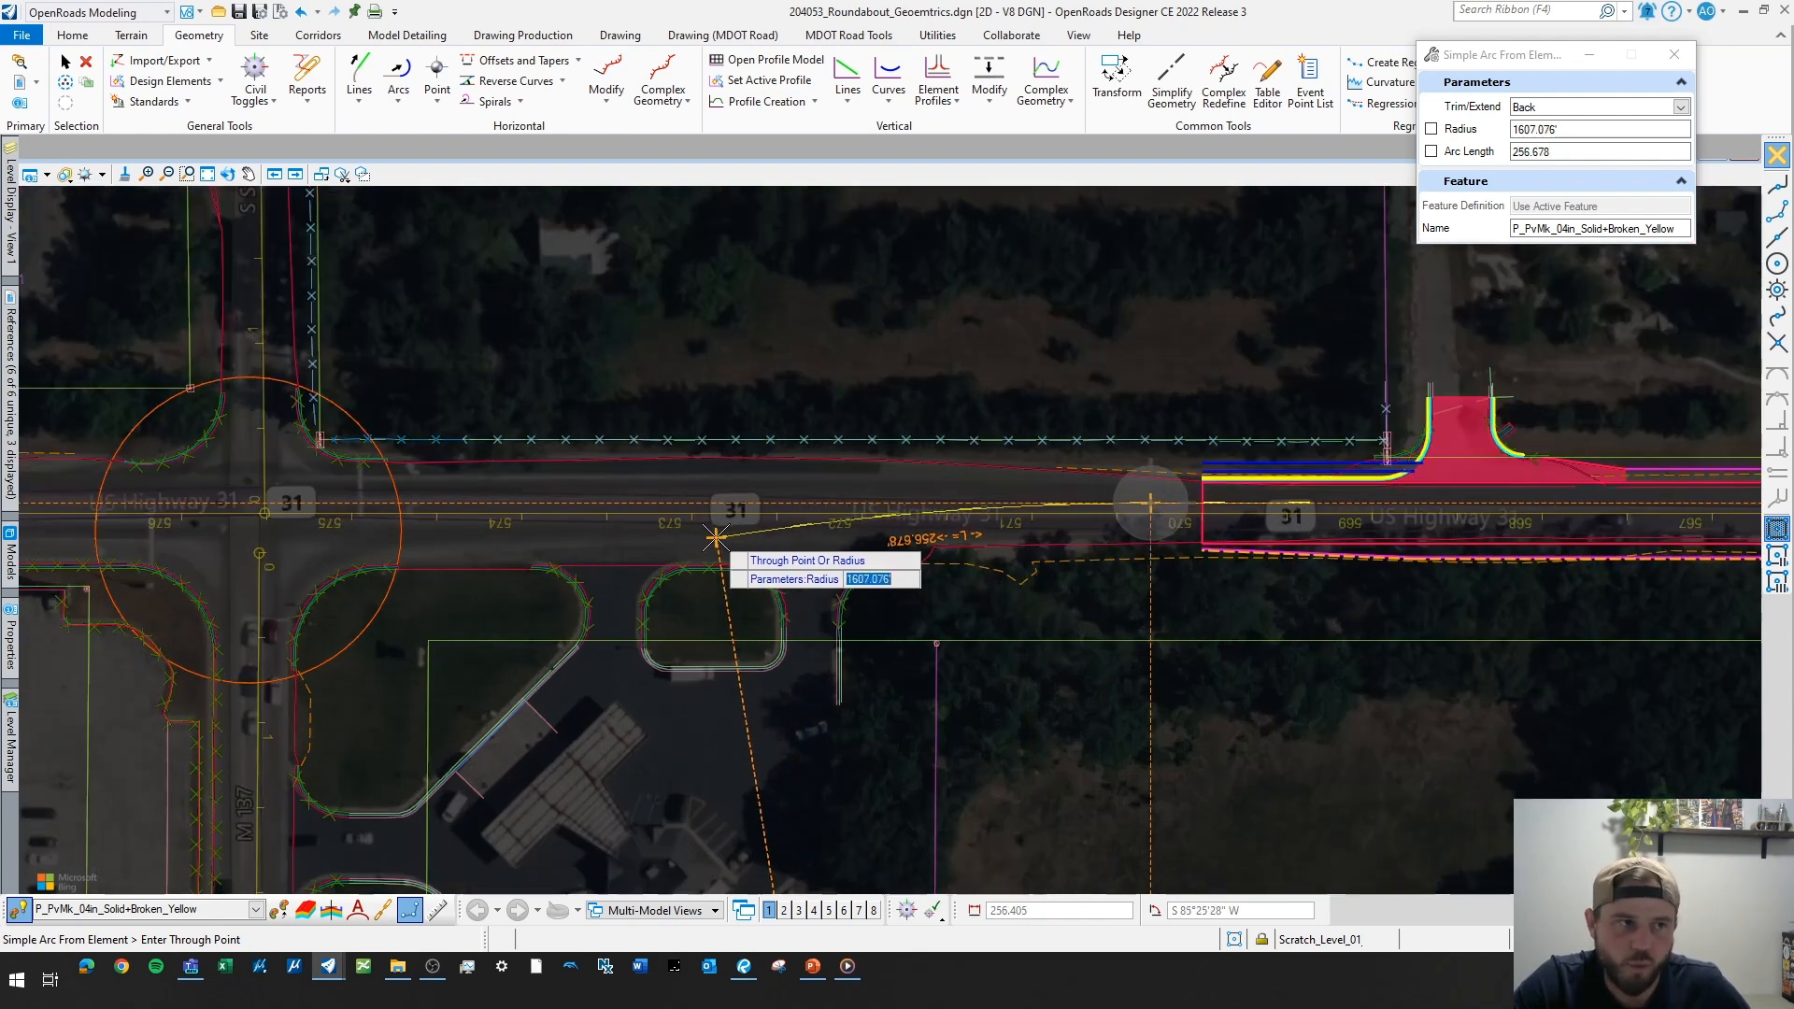
pyautogui.scroll(-1, 714, 540)
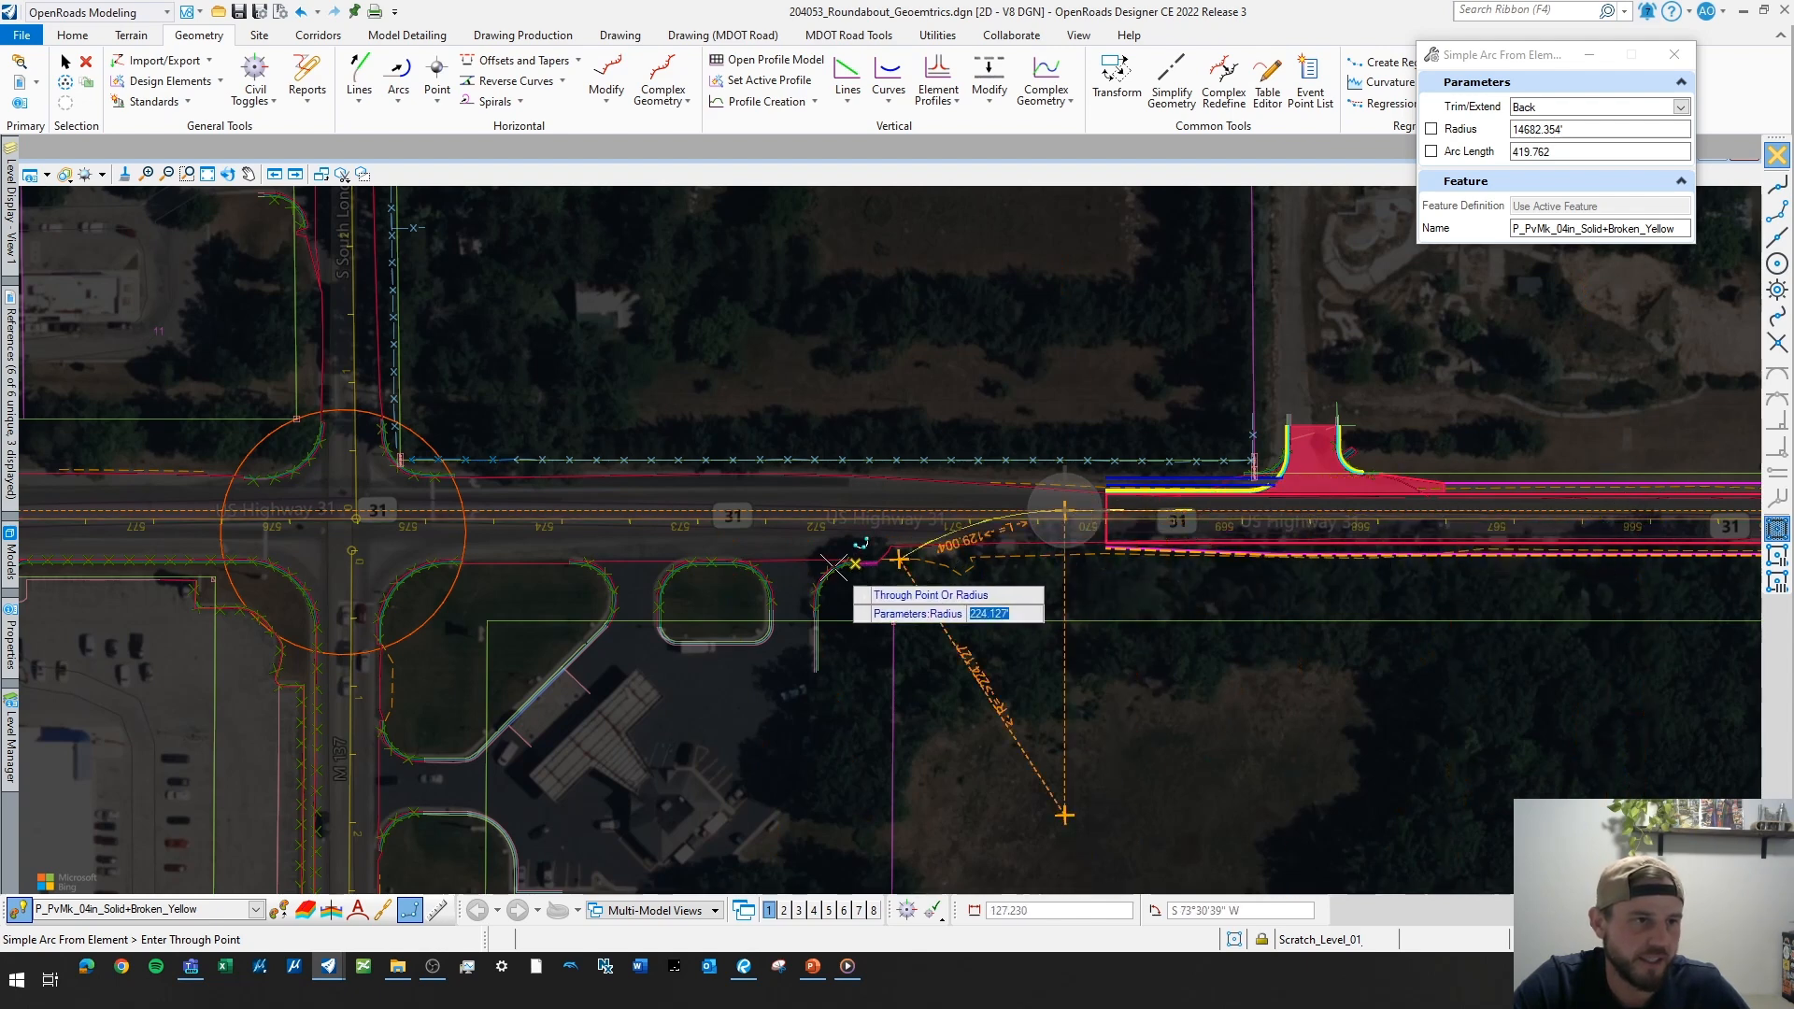
pyautogui.scroll(1, 777, 540)
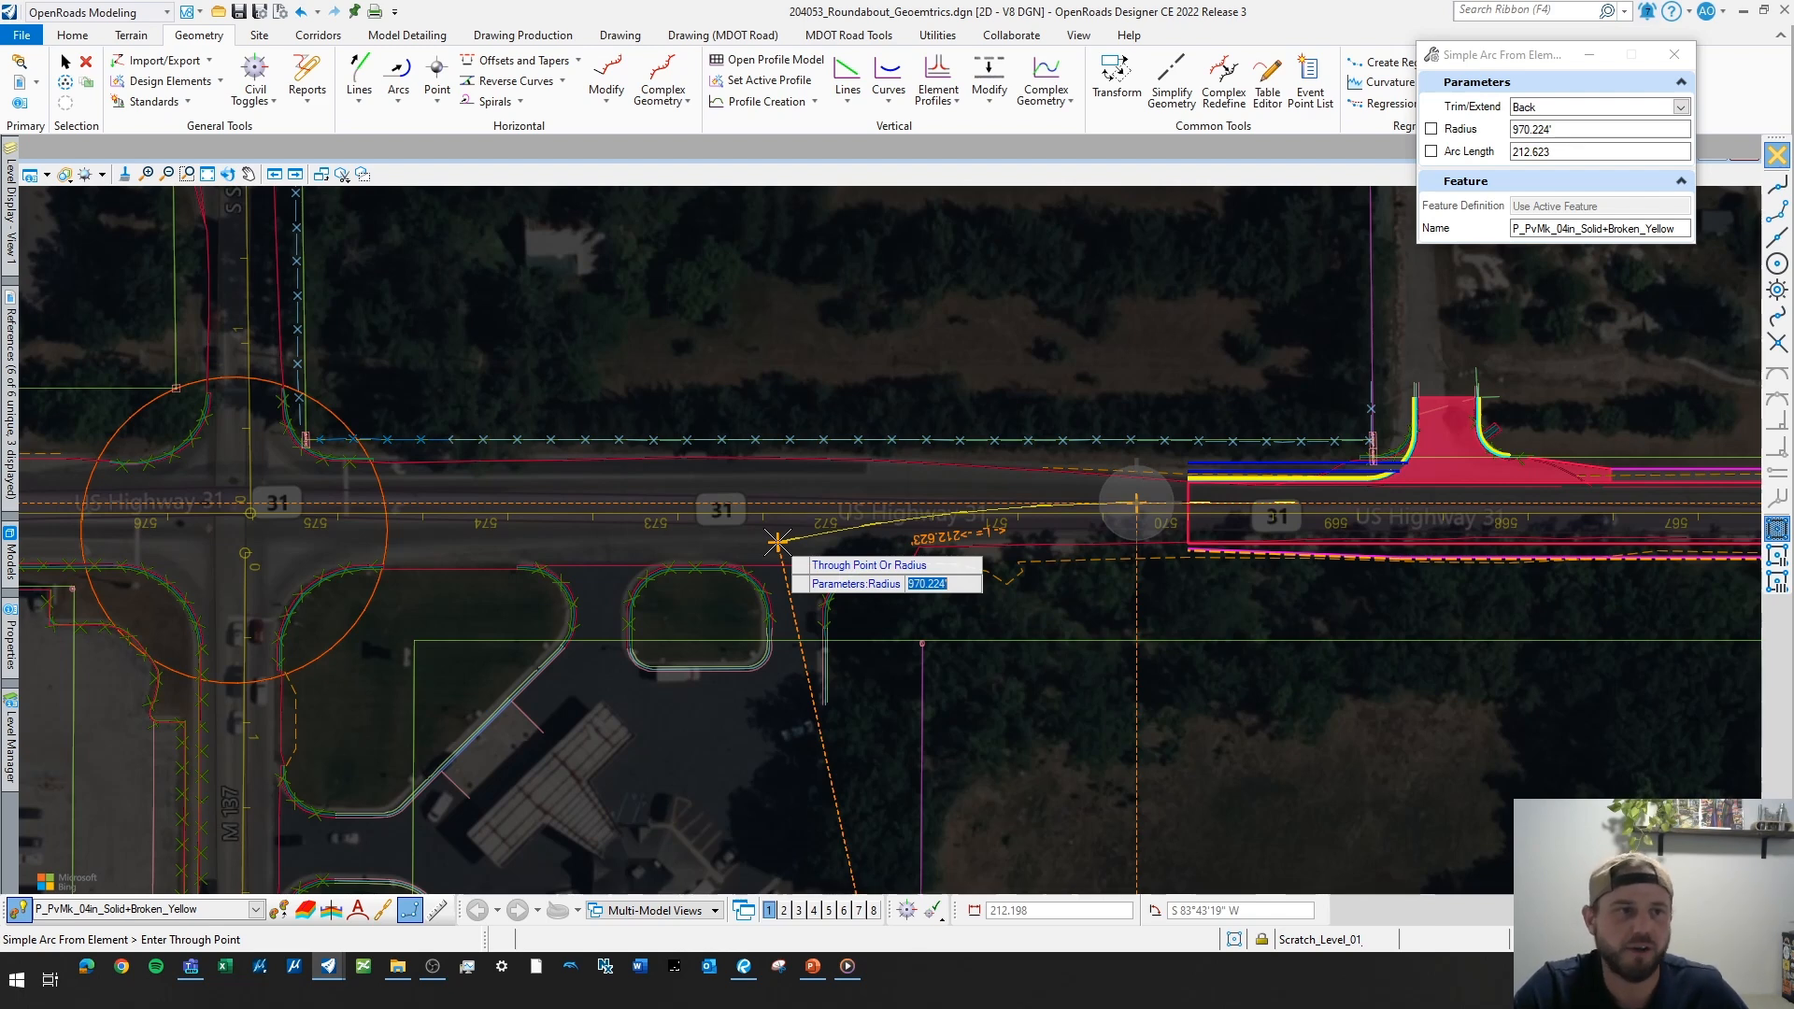
# - Set the arc's radius to 3000 ft and end it near station 573, about 256 ft long, with Trim/Extend set to Back
pyautogui.scroll(2, 776, 542)
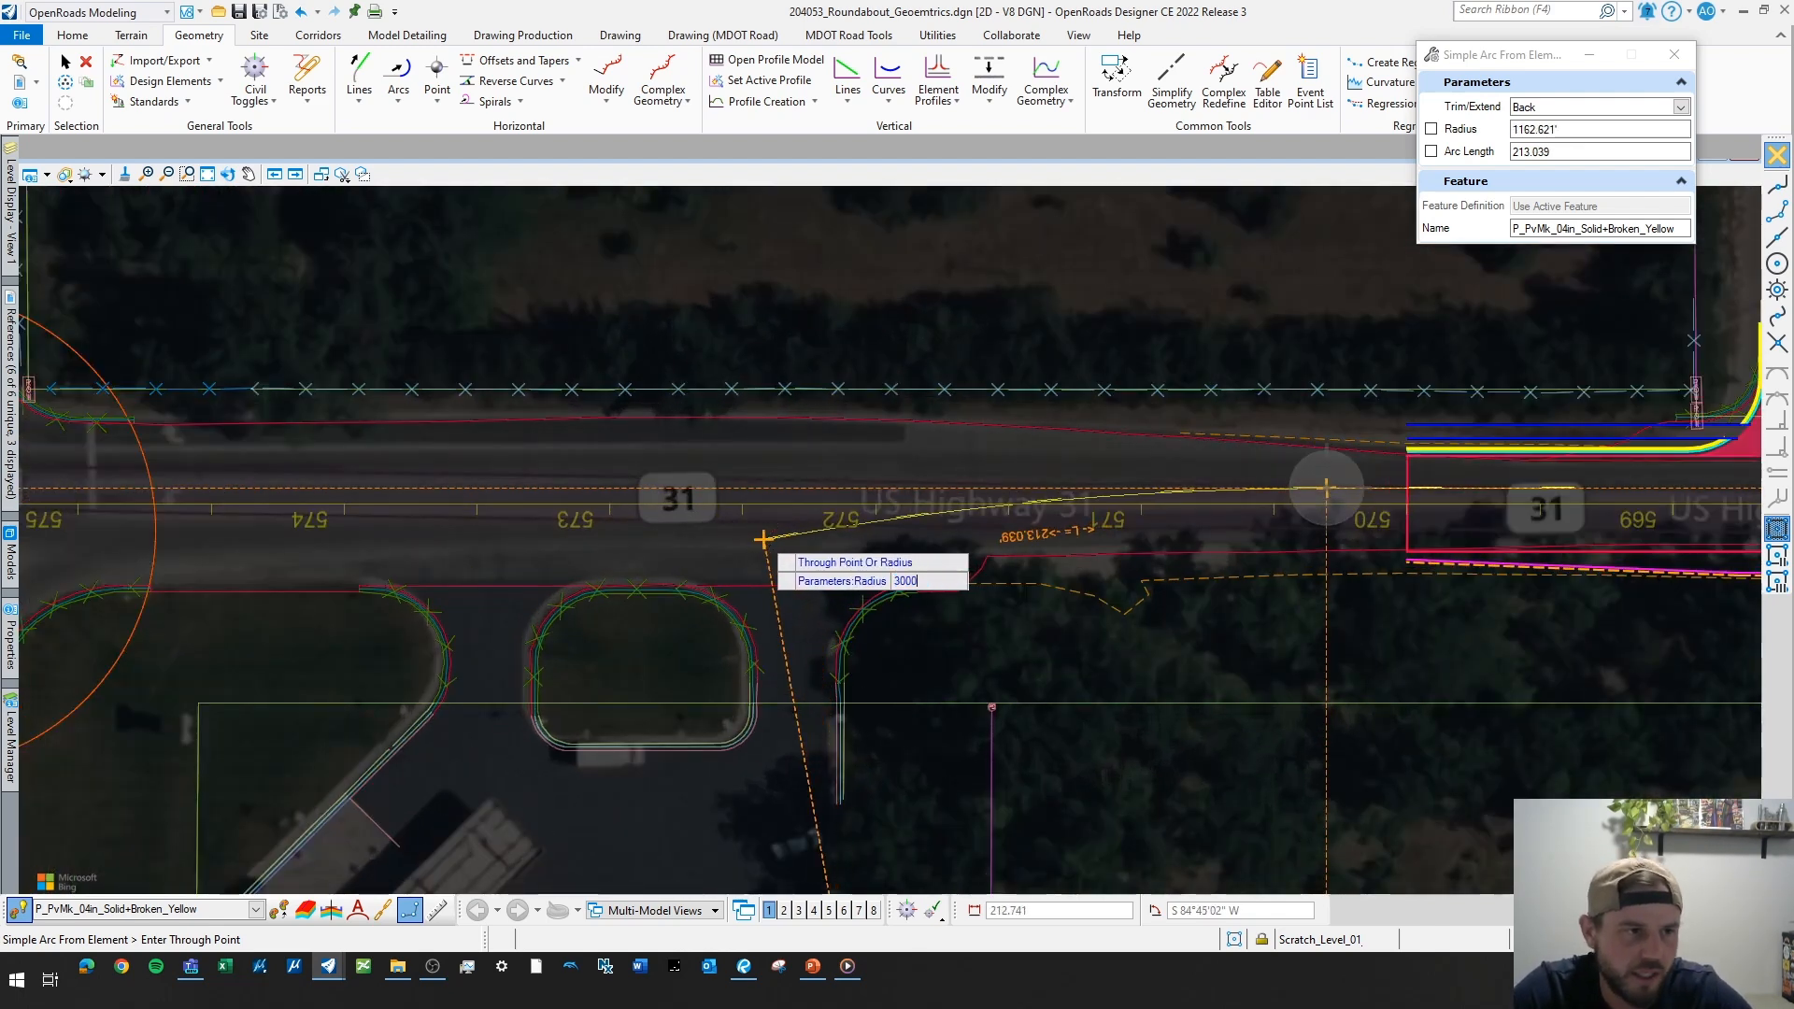
pyautogui.press('Return')
pyautogui.scroll(1, 803, 542)
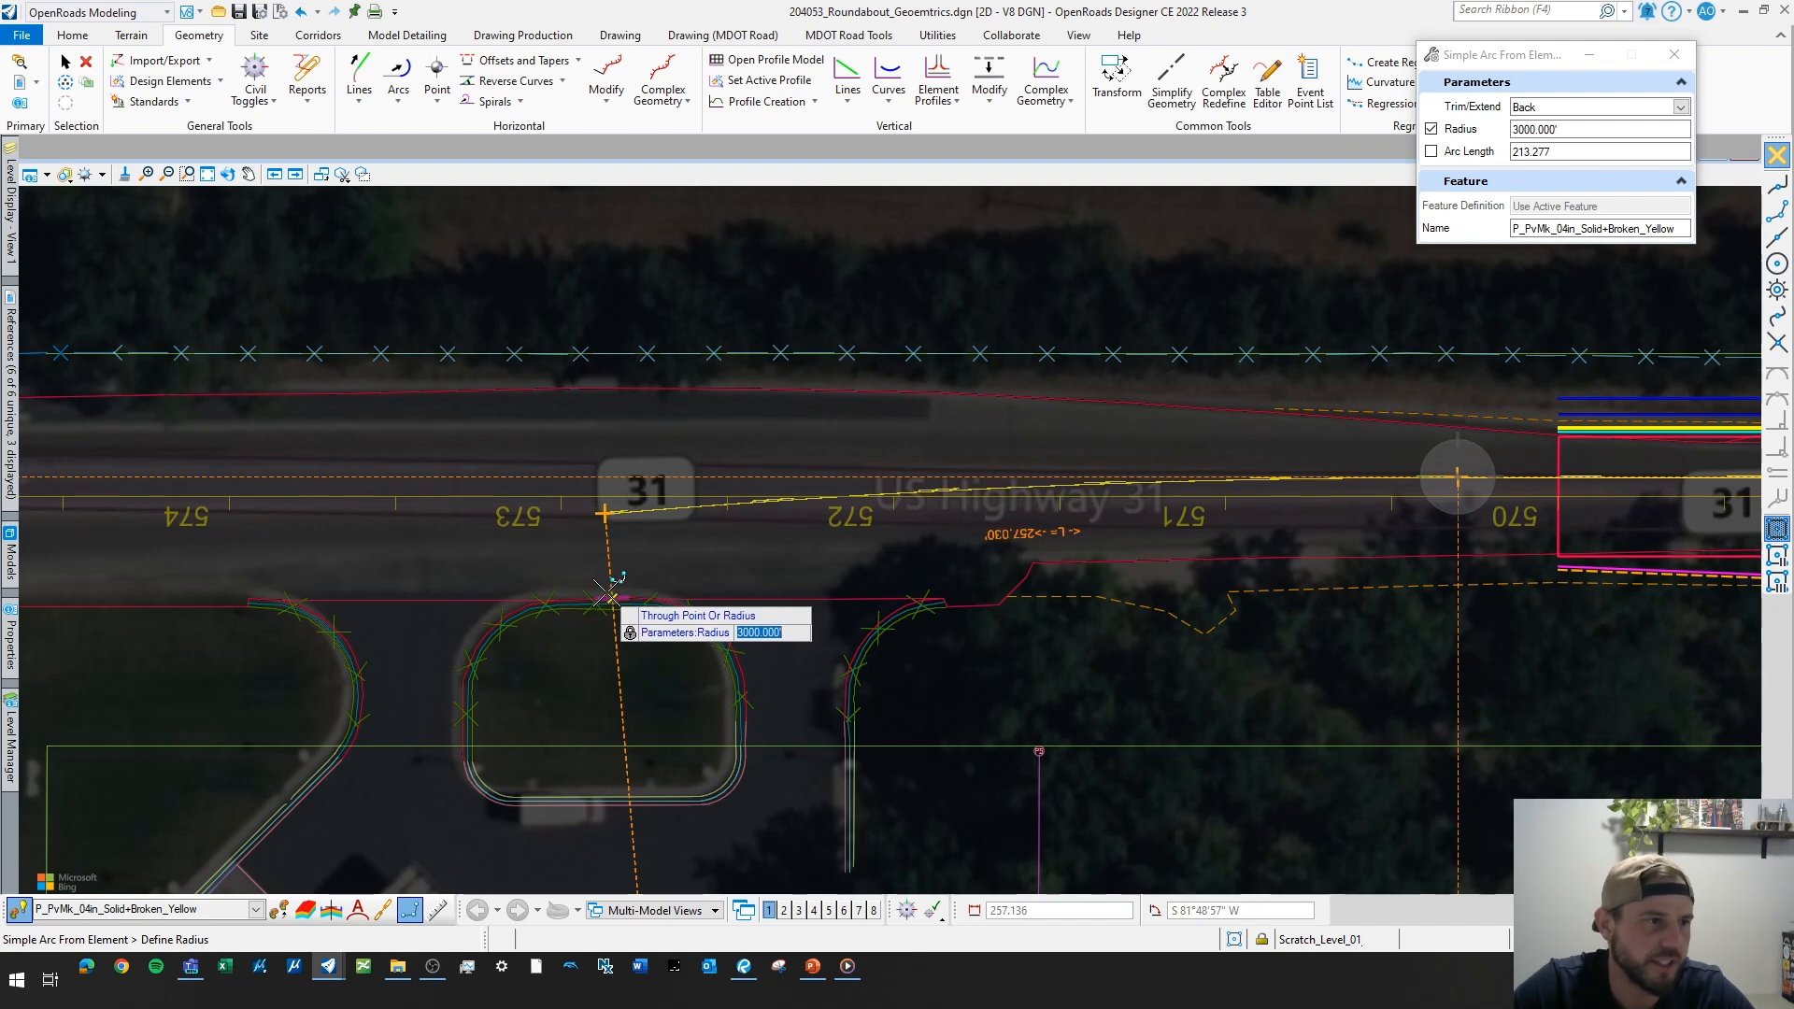
pyautogui.click(608, 595)
pyautogui.scroll(1, 606, 538)
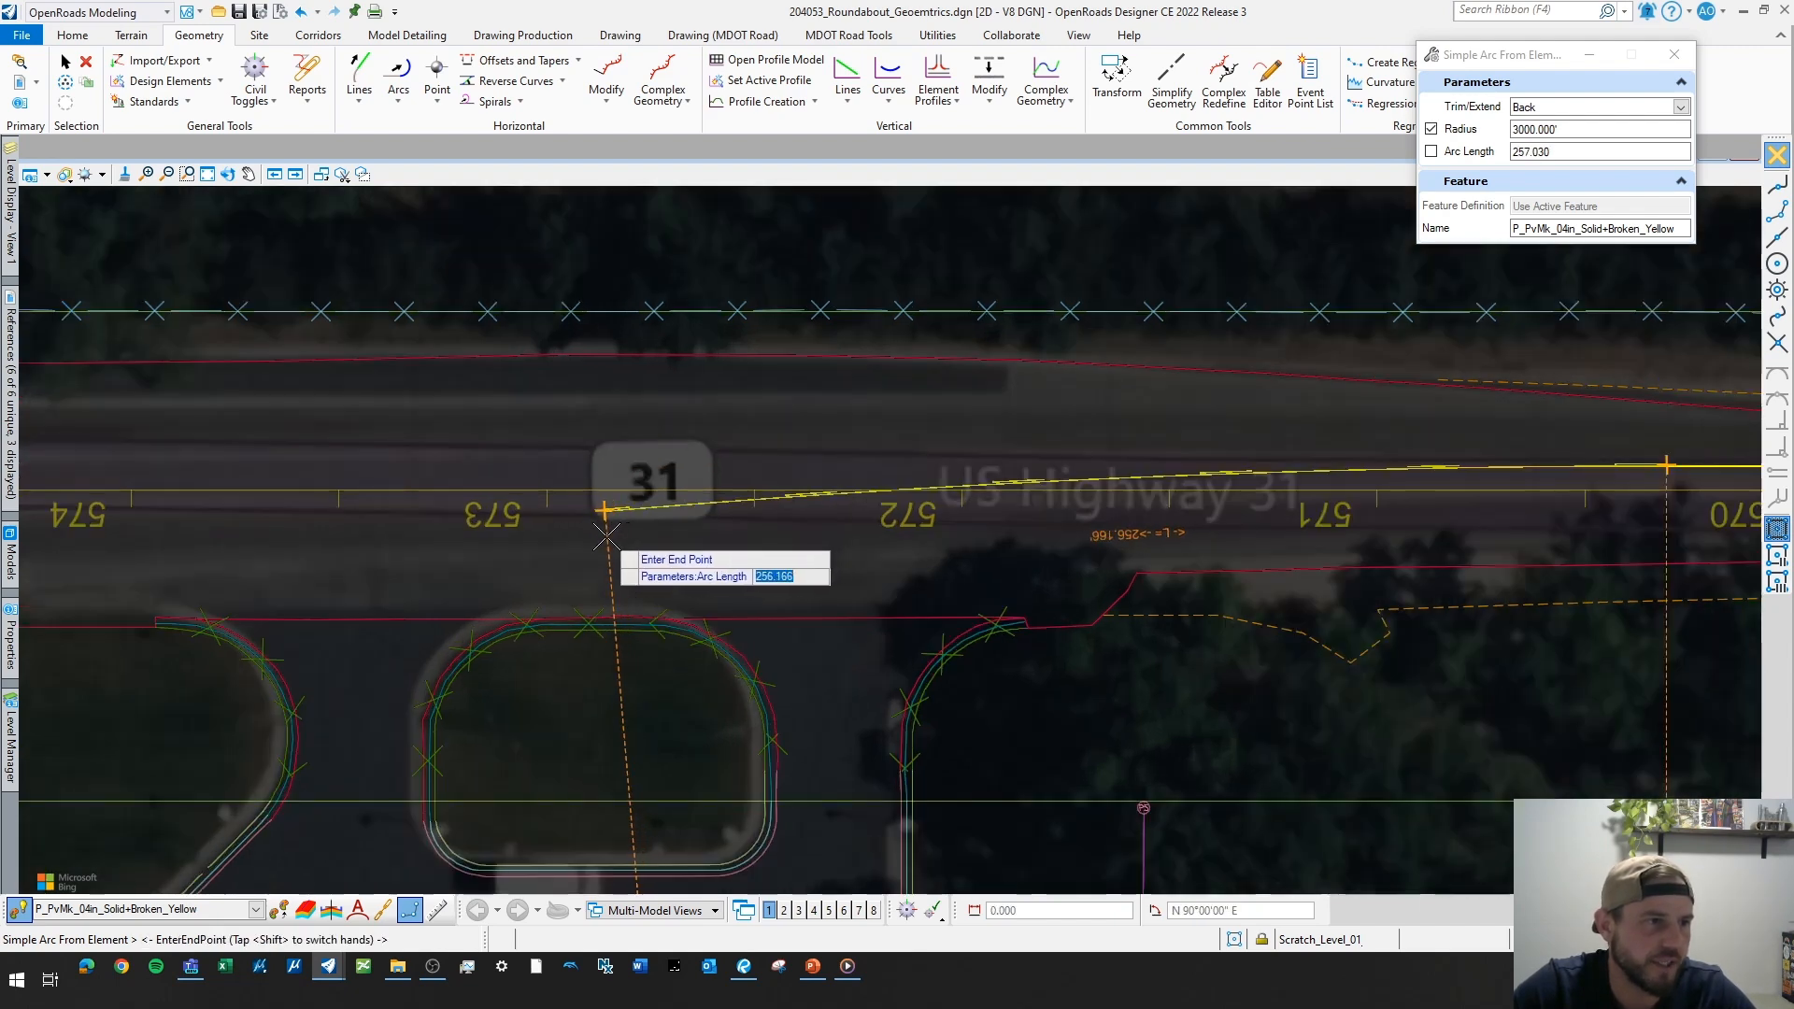
pyautogui.click(606, 536)
pyautogui.scroll(-2, 731, 542)
pyautogui.moveTo(839, 563); pyautogui.dragTo(919, 554, button='middle')
pyautogui.click(906, 552)
pyautogui.scroll(1, 890, 550)
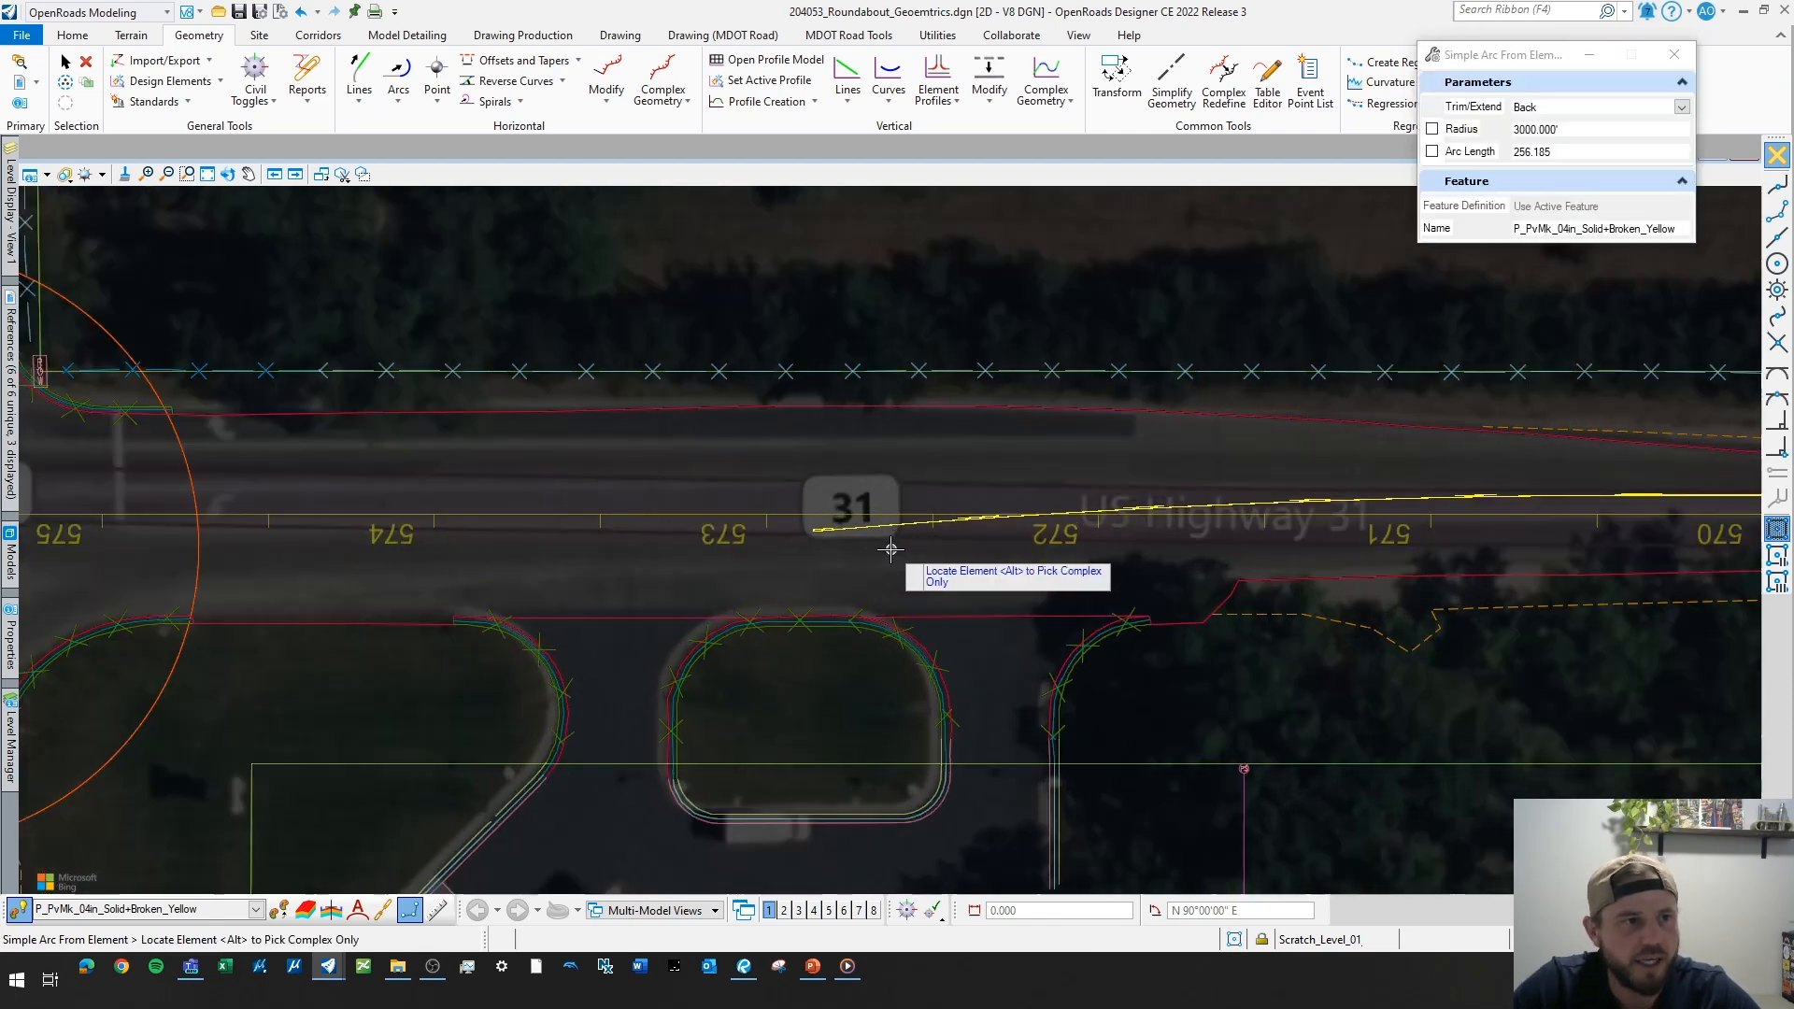
pyautogui.press('Escape')
pyautogui.scroll(1, 836, 525)
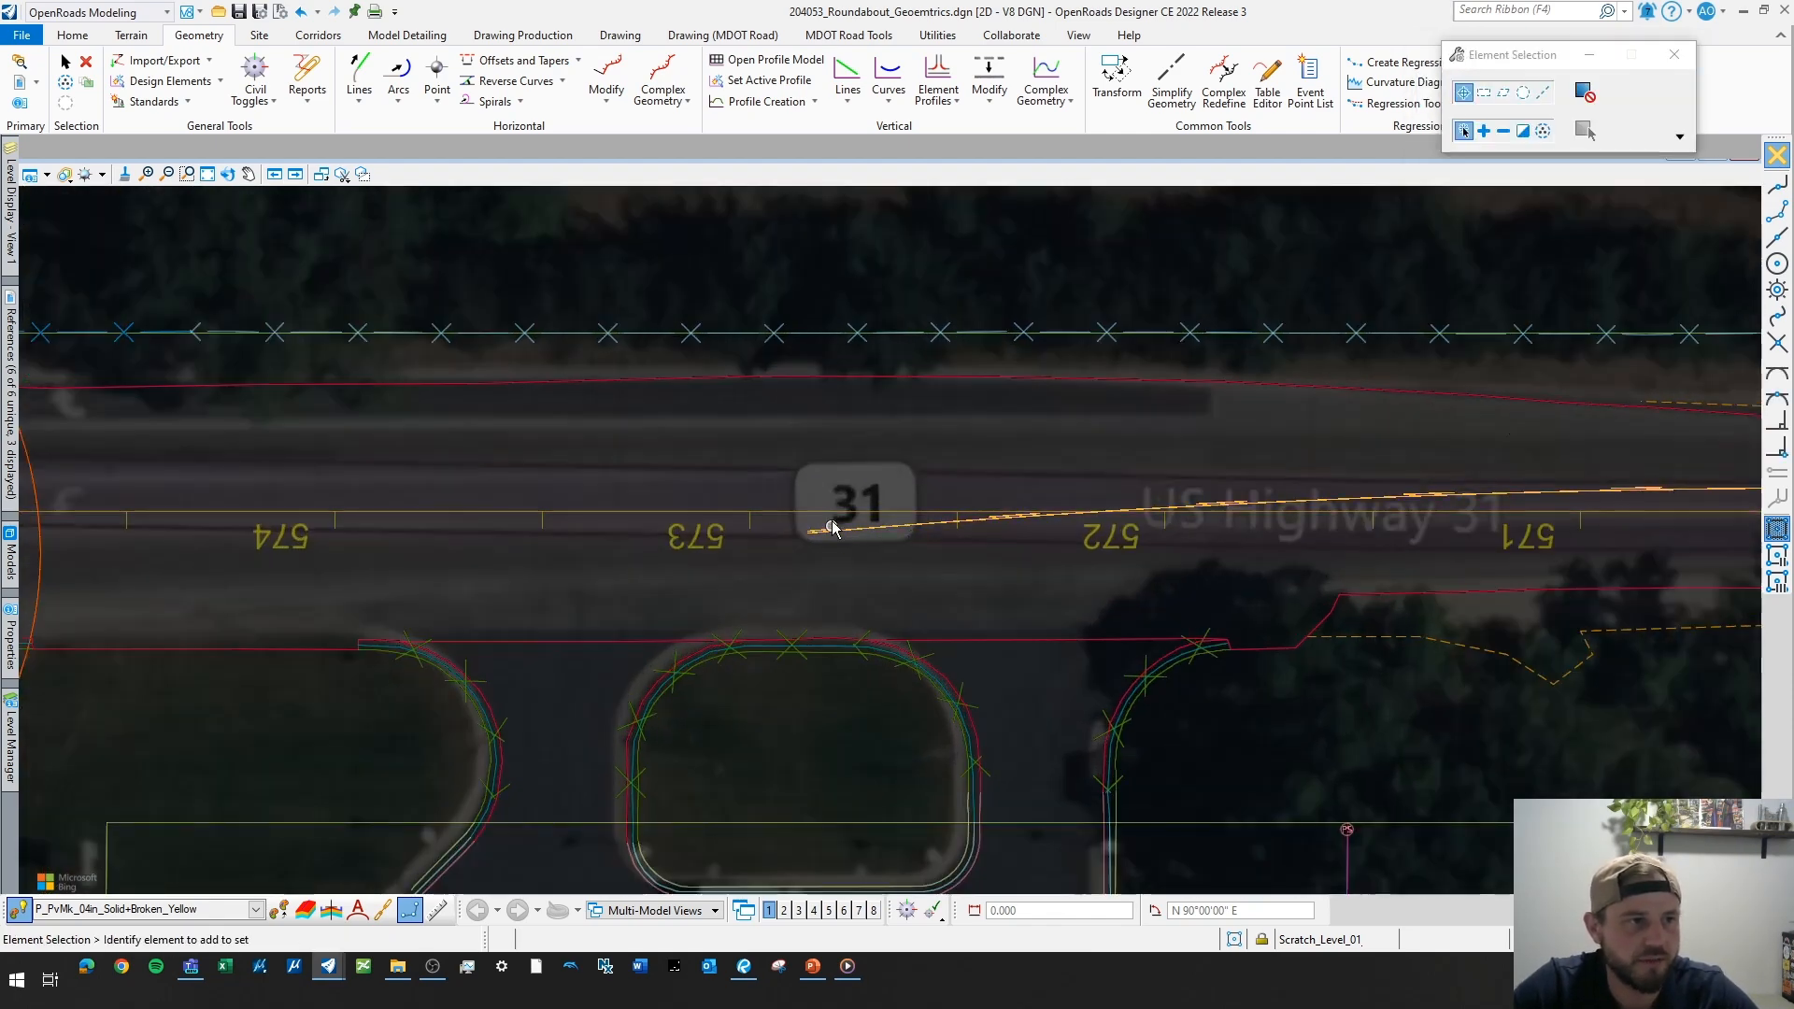
pyautogui.scroll(-1, 834, 527)
pyautogui.scroll(-1, 835, 526)
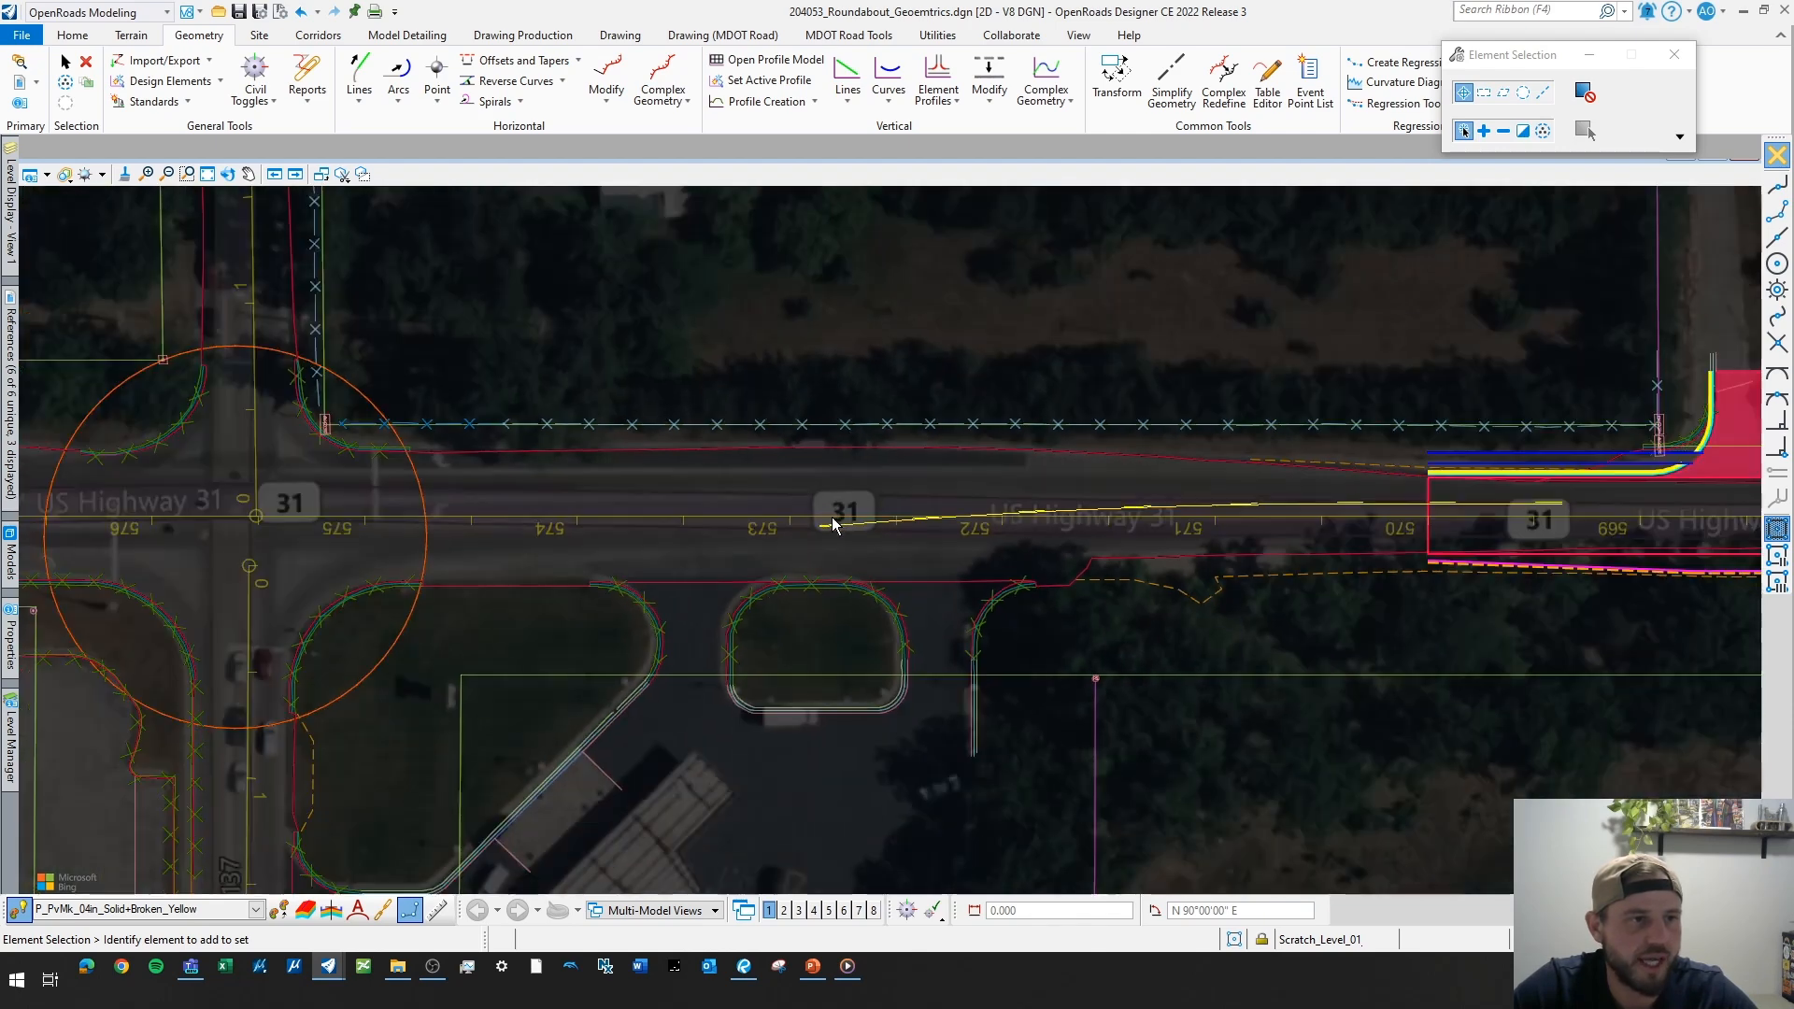
pyautogui.scroll(2, 835, 521)
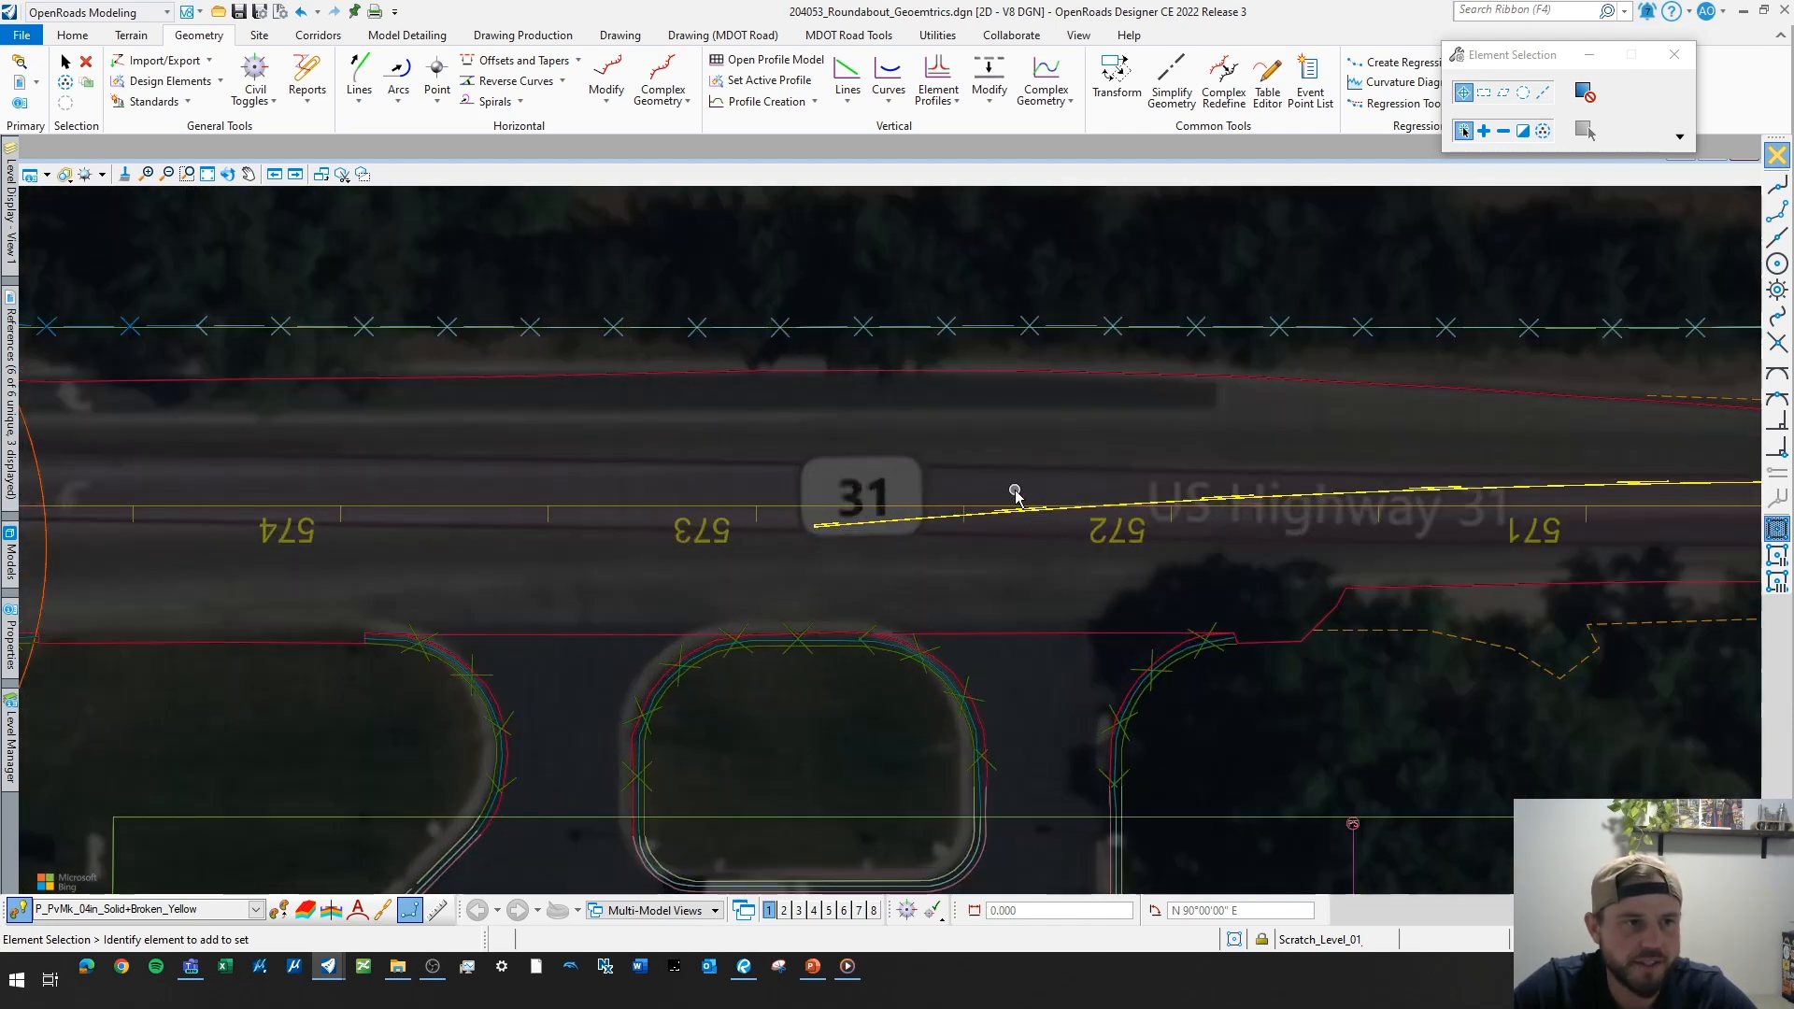
# - Move the east end of the 3000 ft arc back past the red pavement edge near station 570, making it about 299 ft long
pyautogui.scroll(-2, 822, 518)
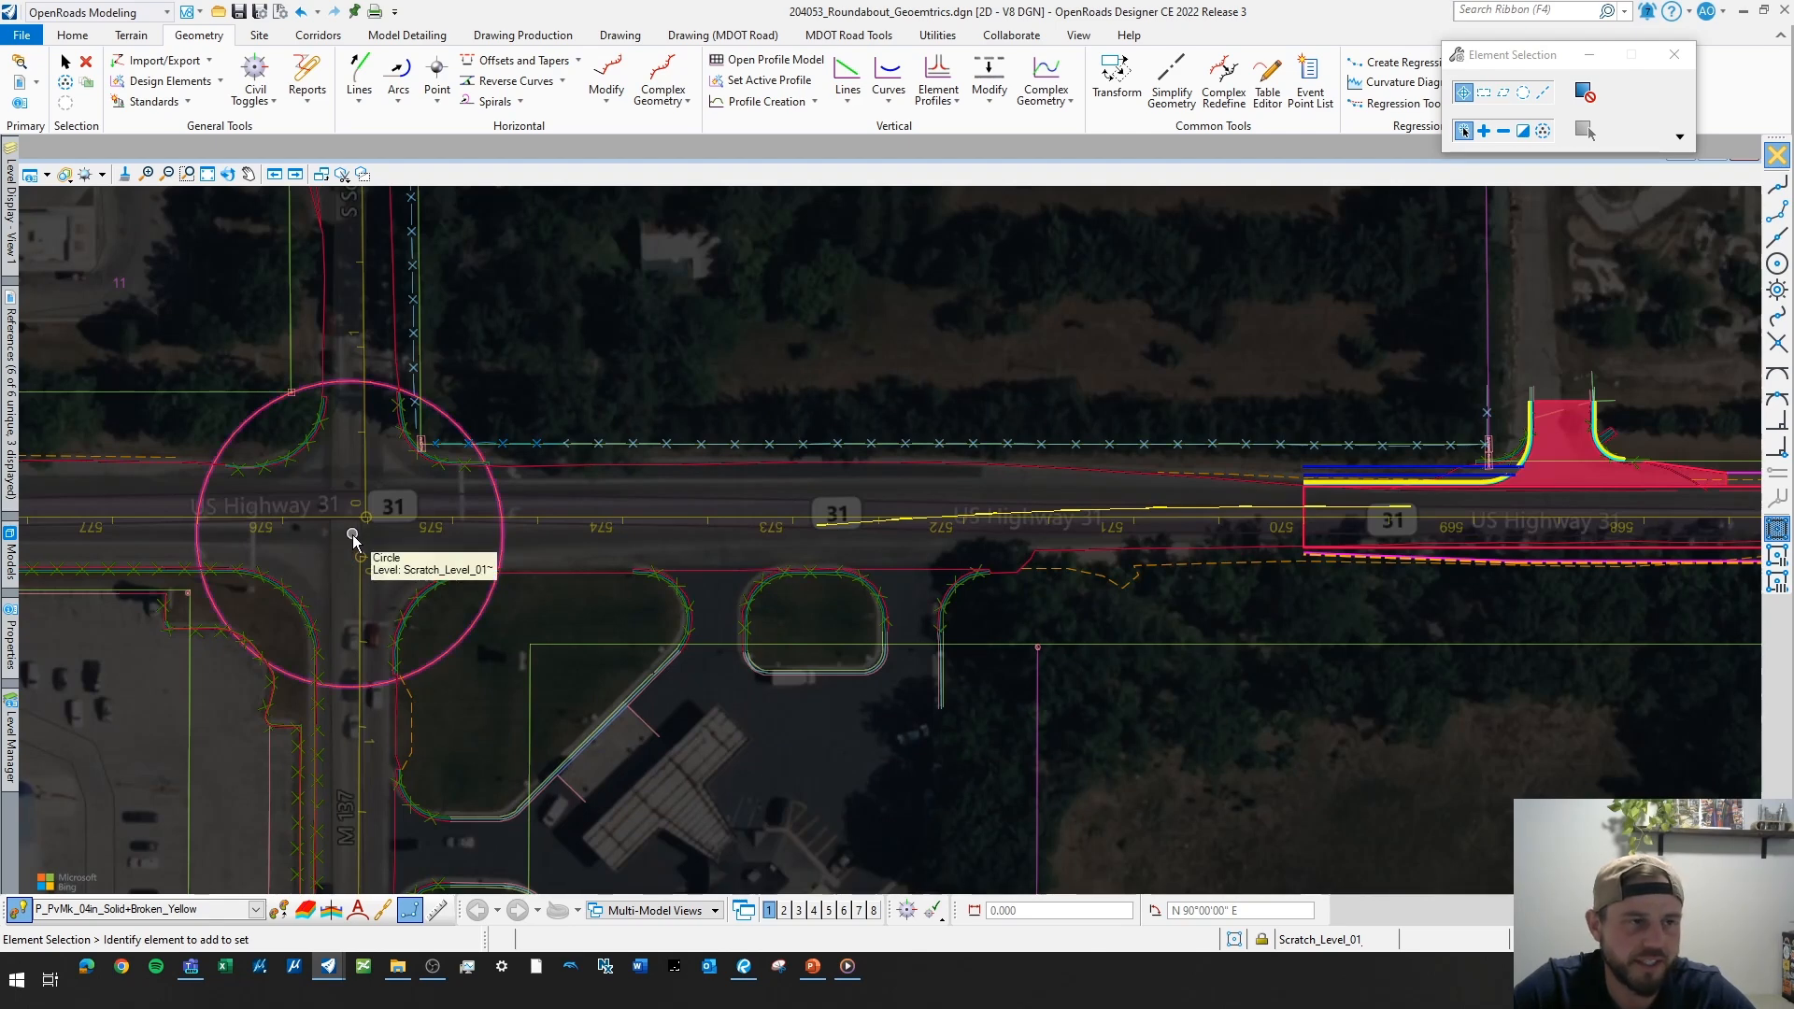
pyautogui.scroll(2, 1308, 510)
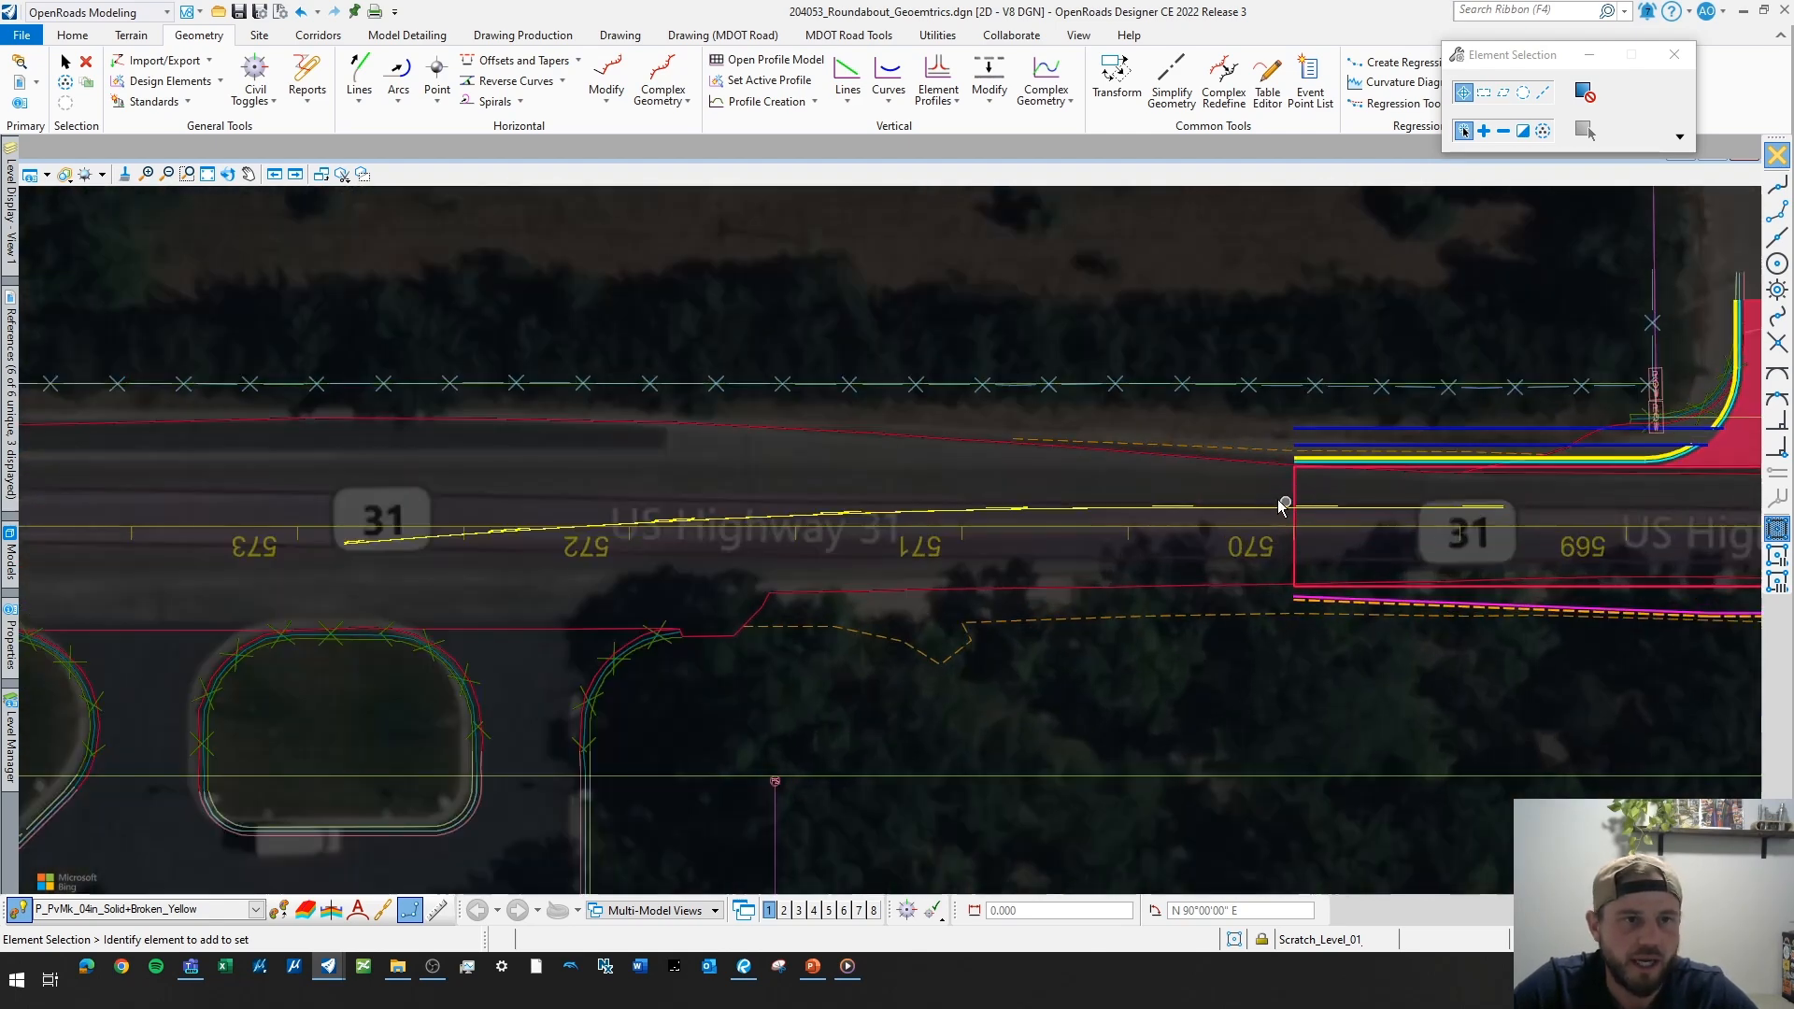
pyautogui.click(1170, 513)
pyautogui.scroll(1, 1201, 512)
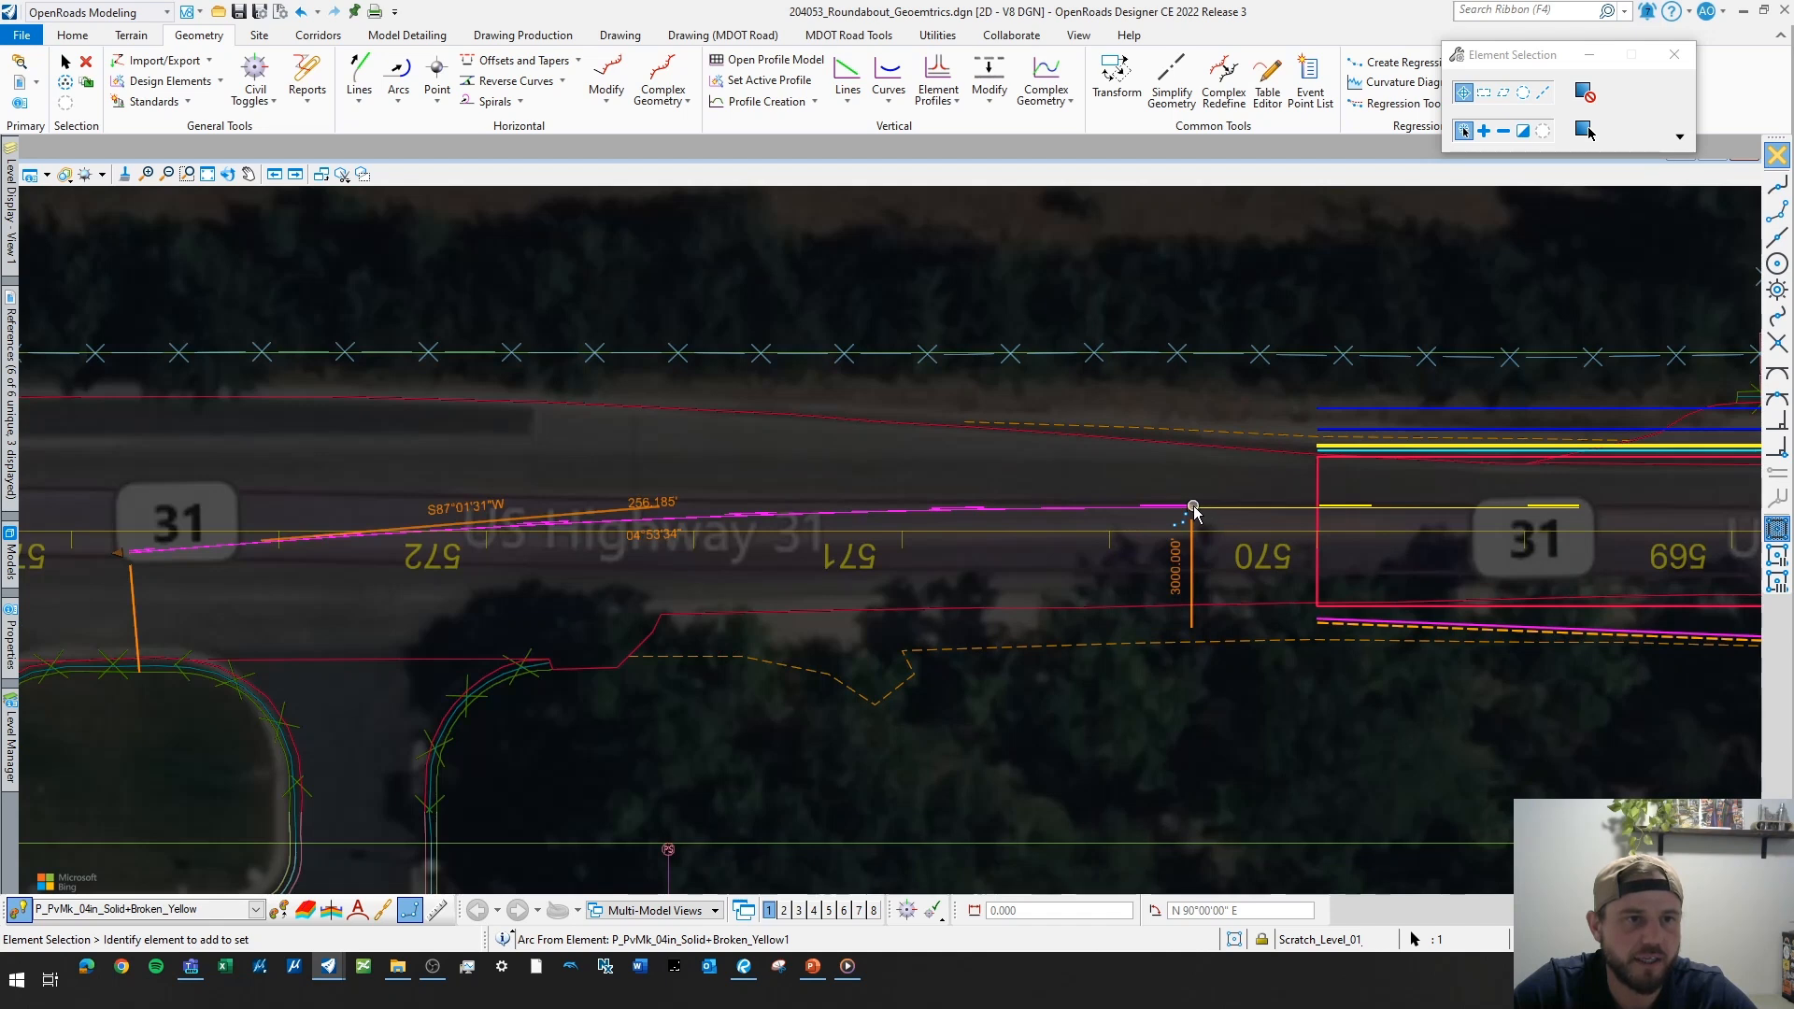
pyautogui.click(1193, 508)
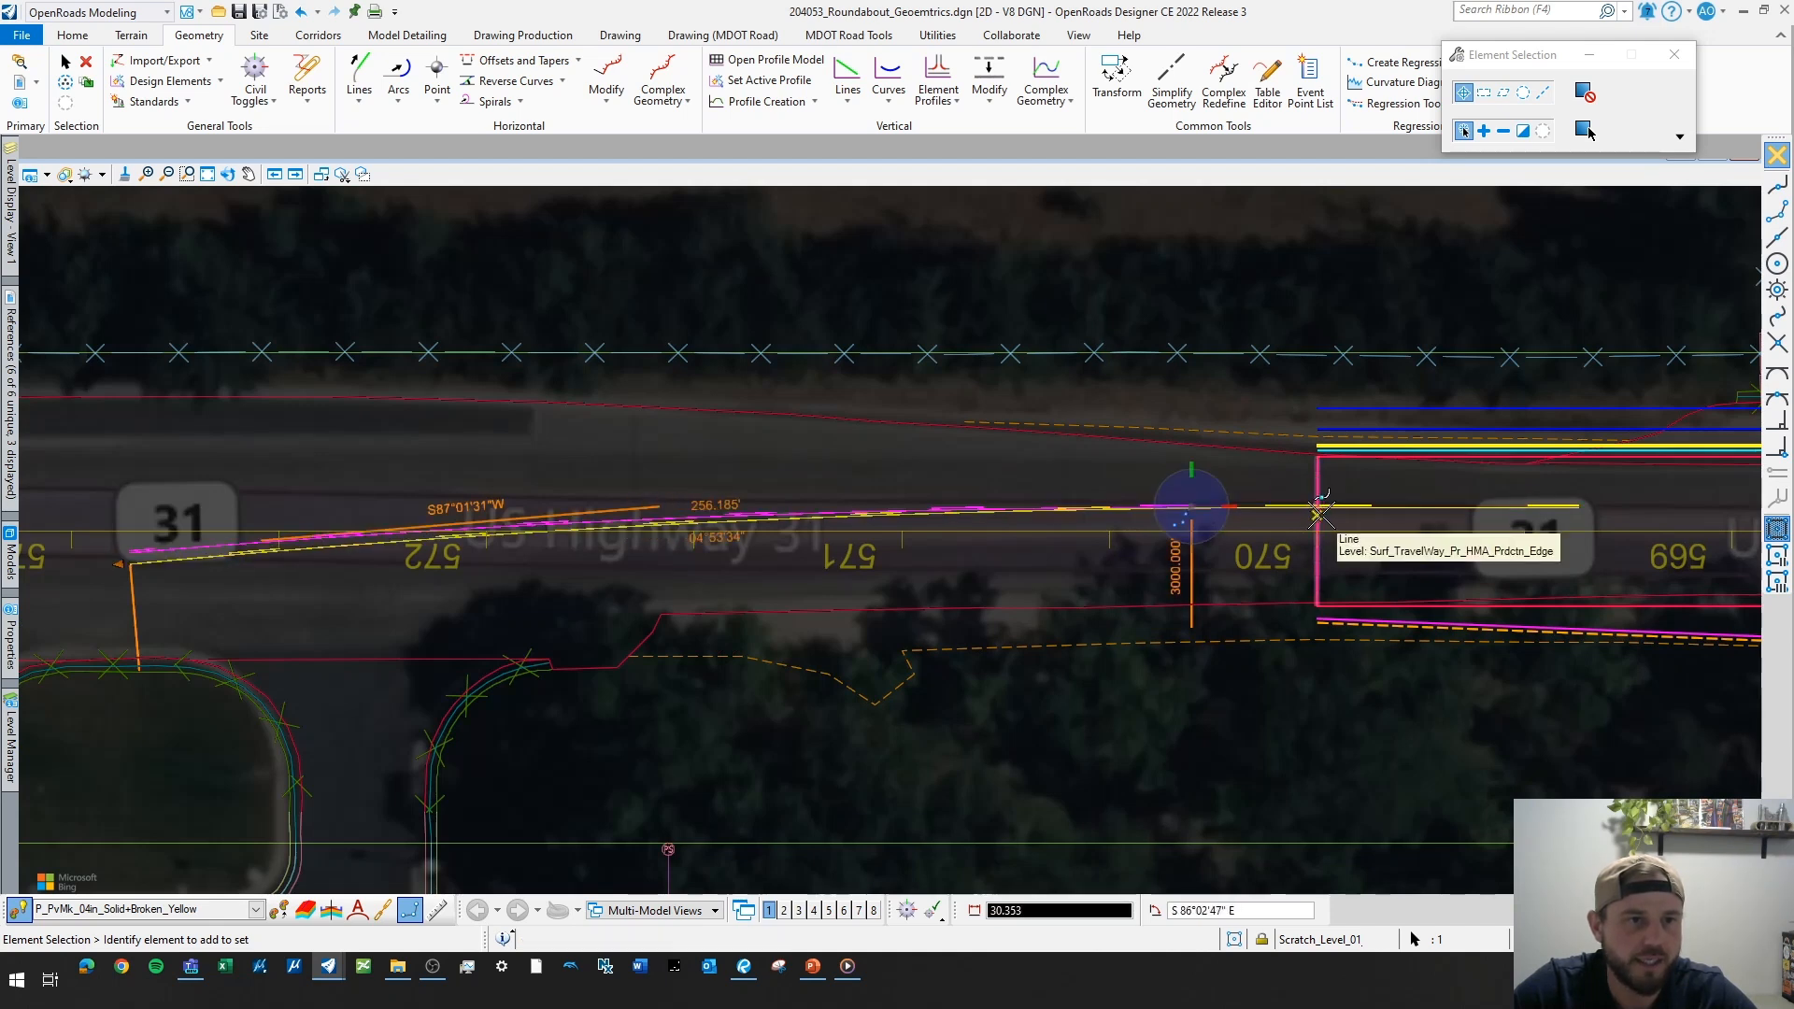
pyautogui.click(1369, 507)
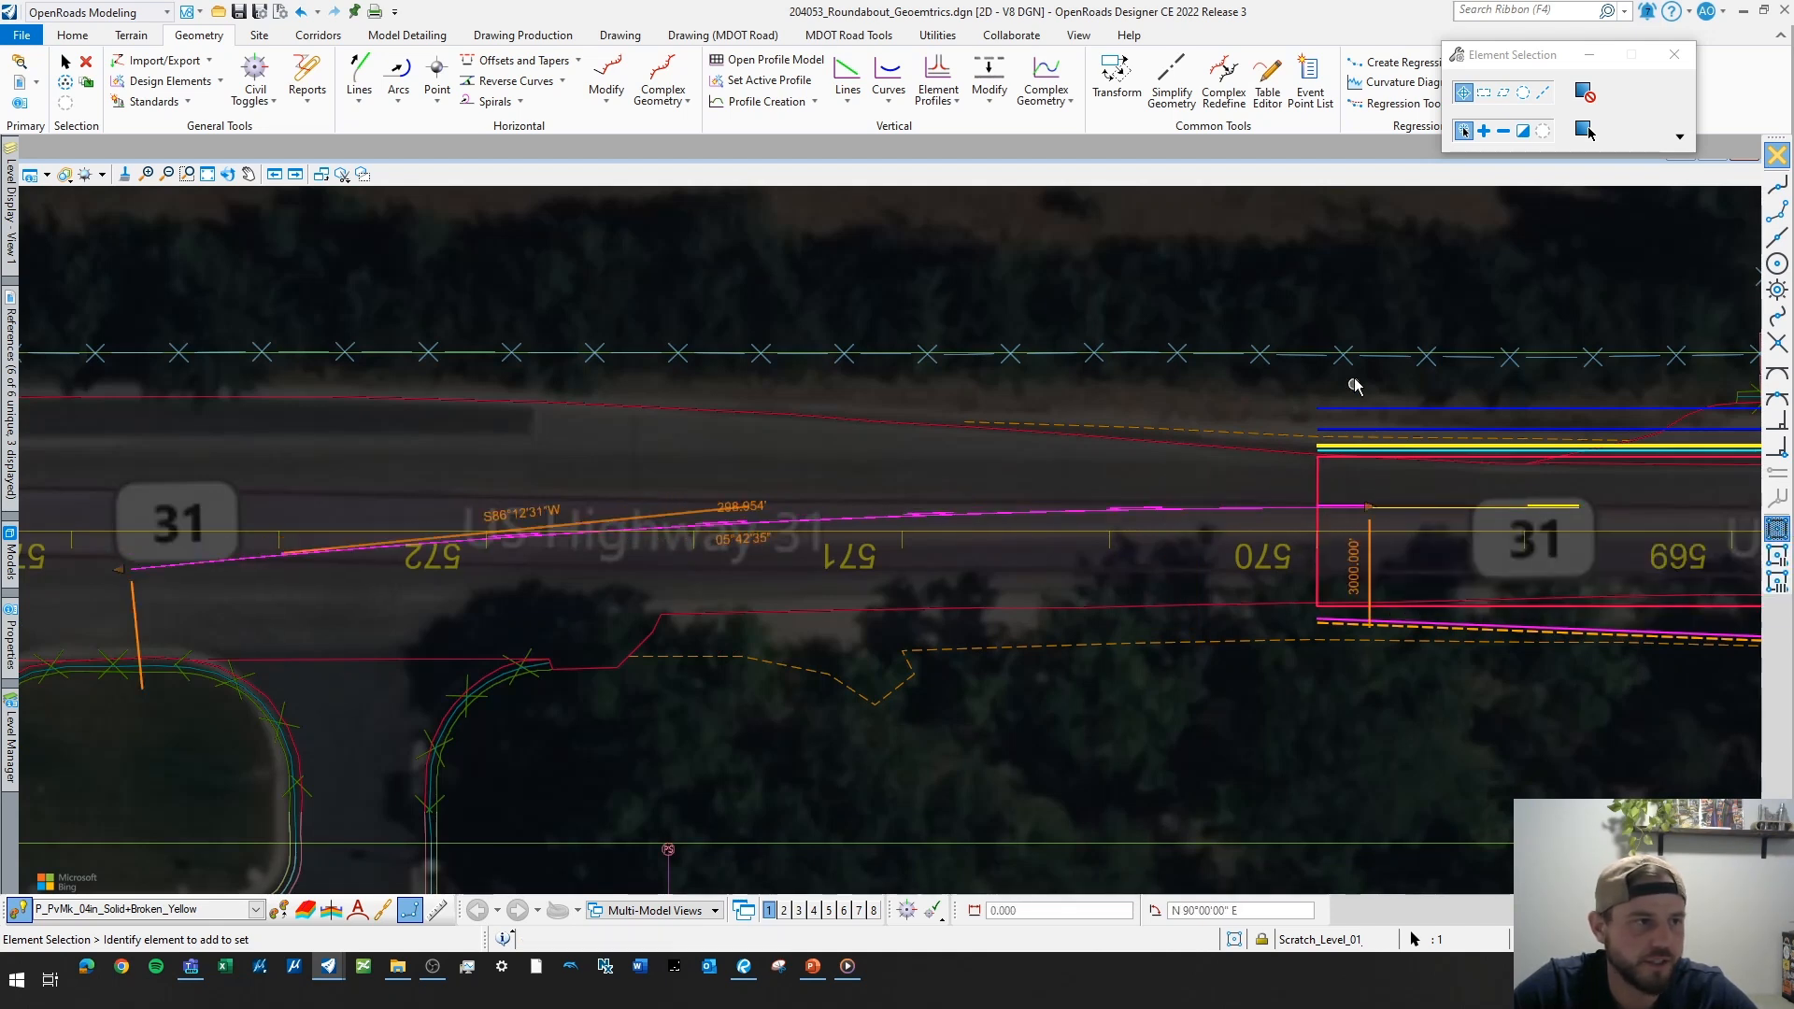
pyautogui.click(1261, 448)
# - Offset the entire 3000 ft arc by 12 ft towards the driveway side of US-31, without mirroring
pyautogui.scroll(-3, 1261, 449)
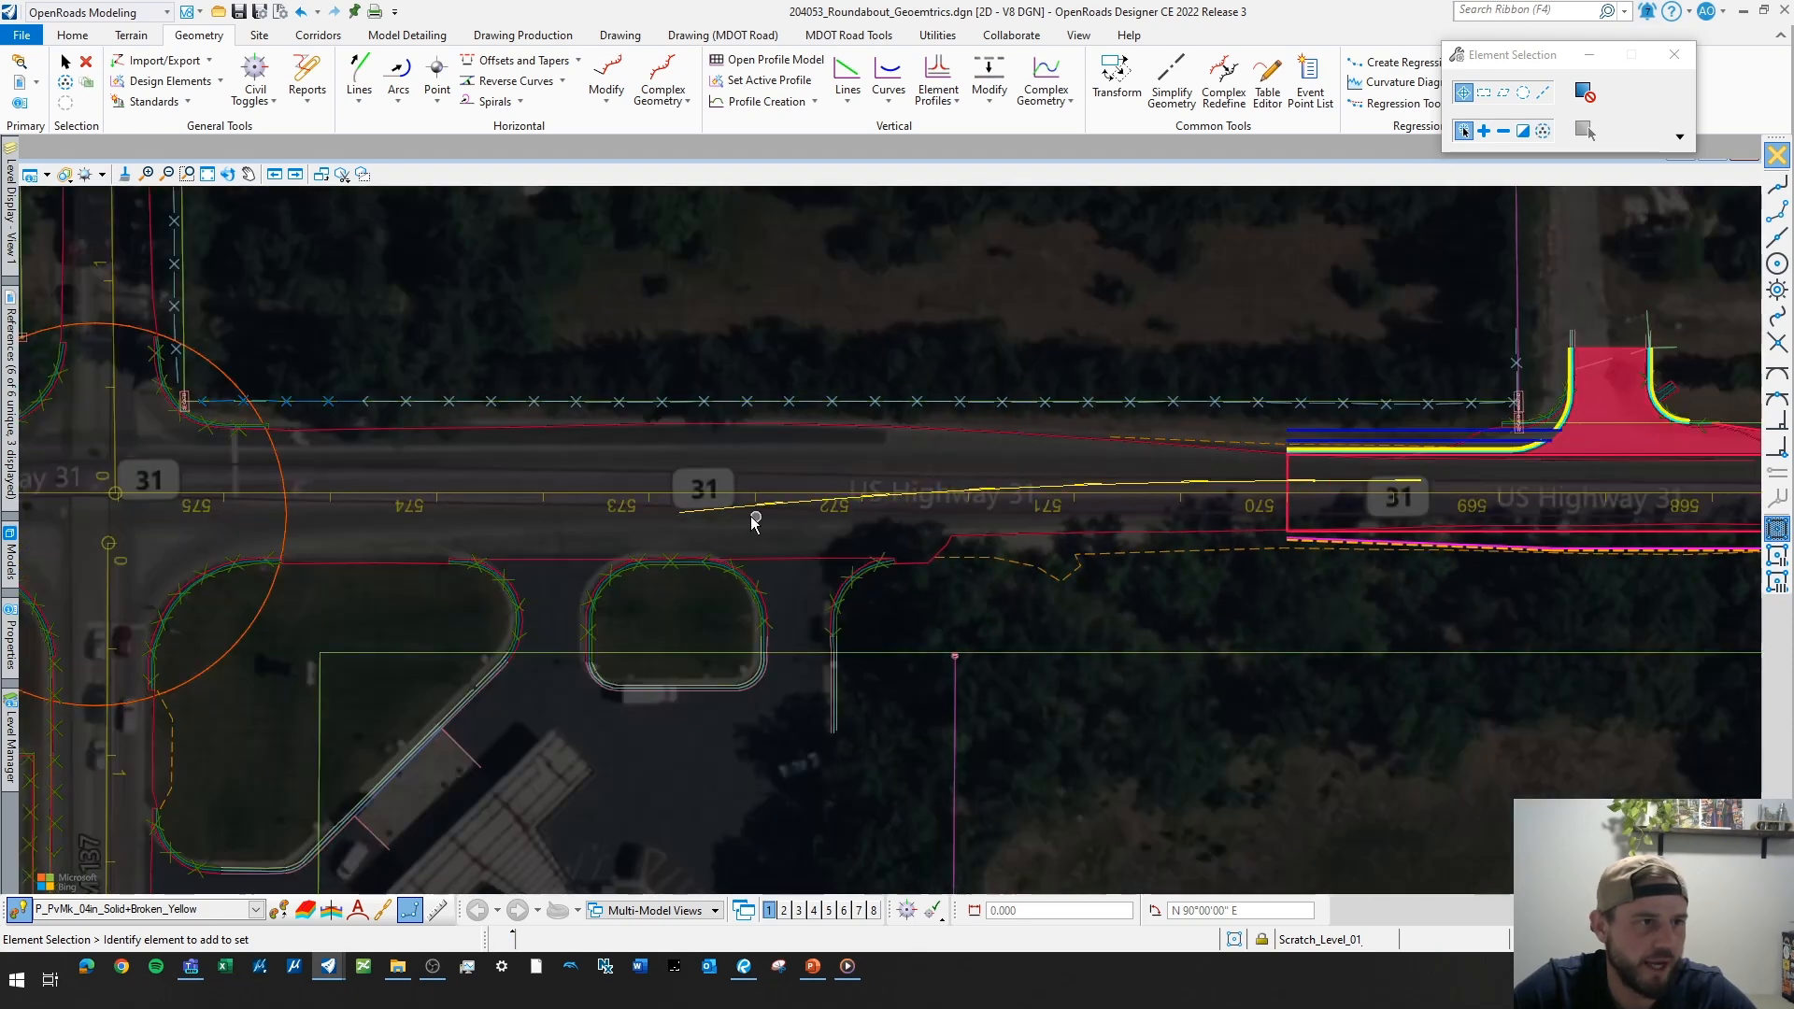
pyautogui.scroll(3, 719, 514)
pyautogui.moveTo(681, 499); pyautogui.dragTo(1032, 577, button='middle')
pyautogui.scroll(-3, 1038, 512)
pyautogui.scroll(2, 1189, 601)
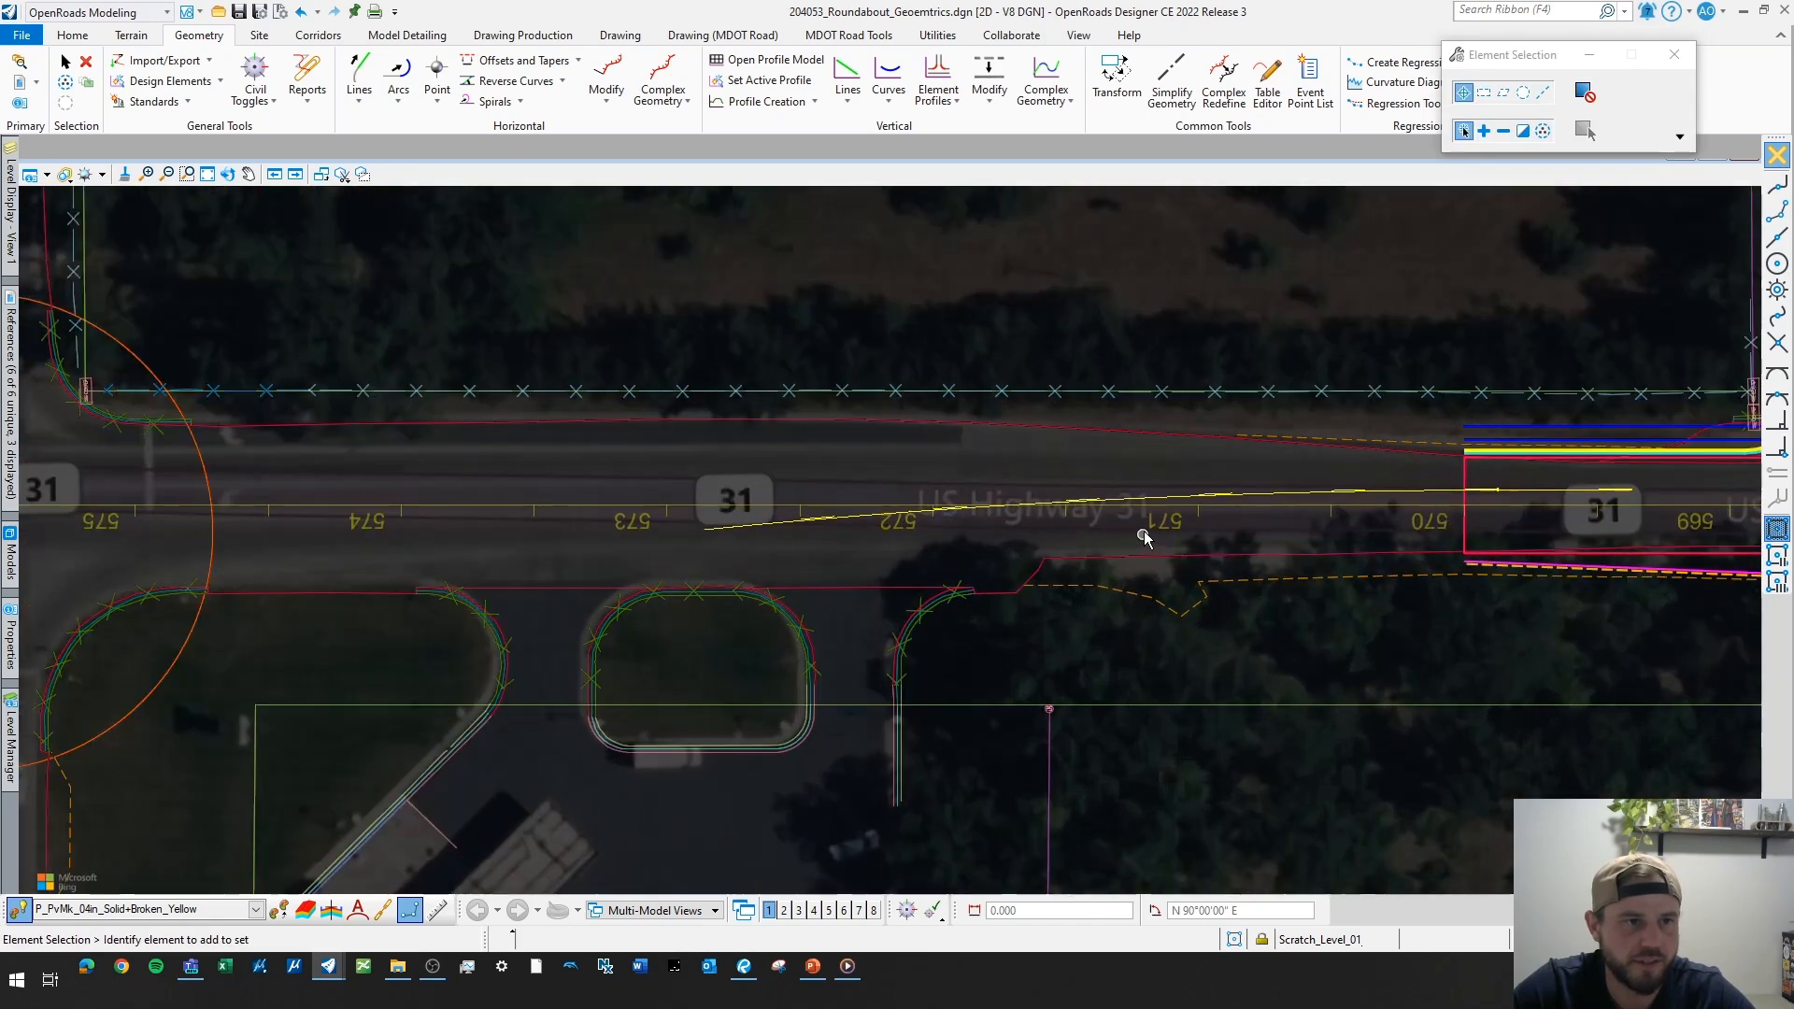
pyautogui.click(576, 61)
pyautogui.click(528, 80)
pyautogui.scroll(2, 845, 520)
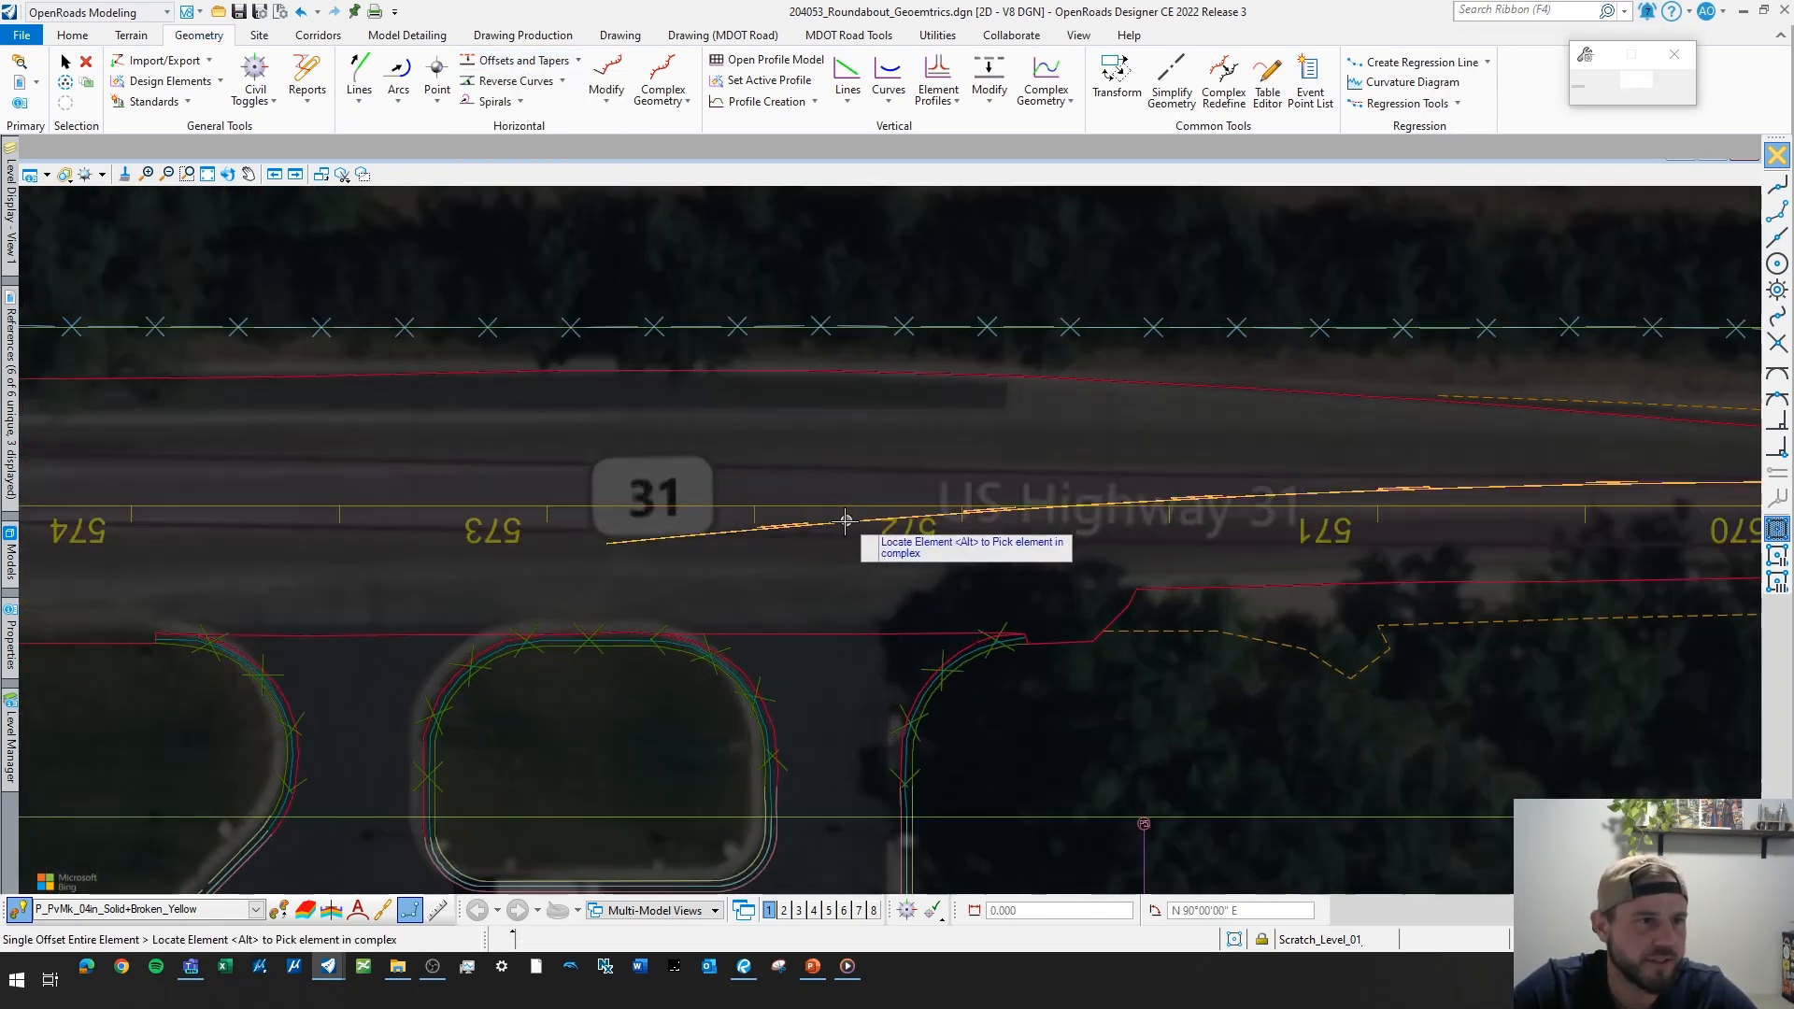
pyautogui.click(846, 521)
pyautogui.write('21')
pyautogui.press('Return')
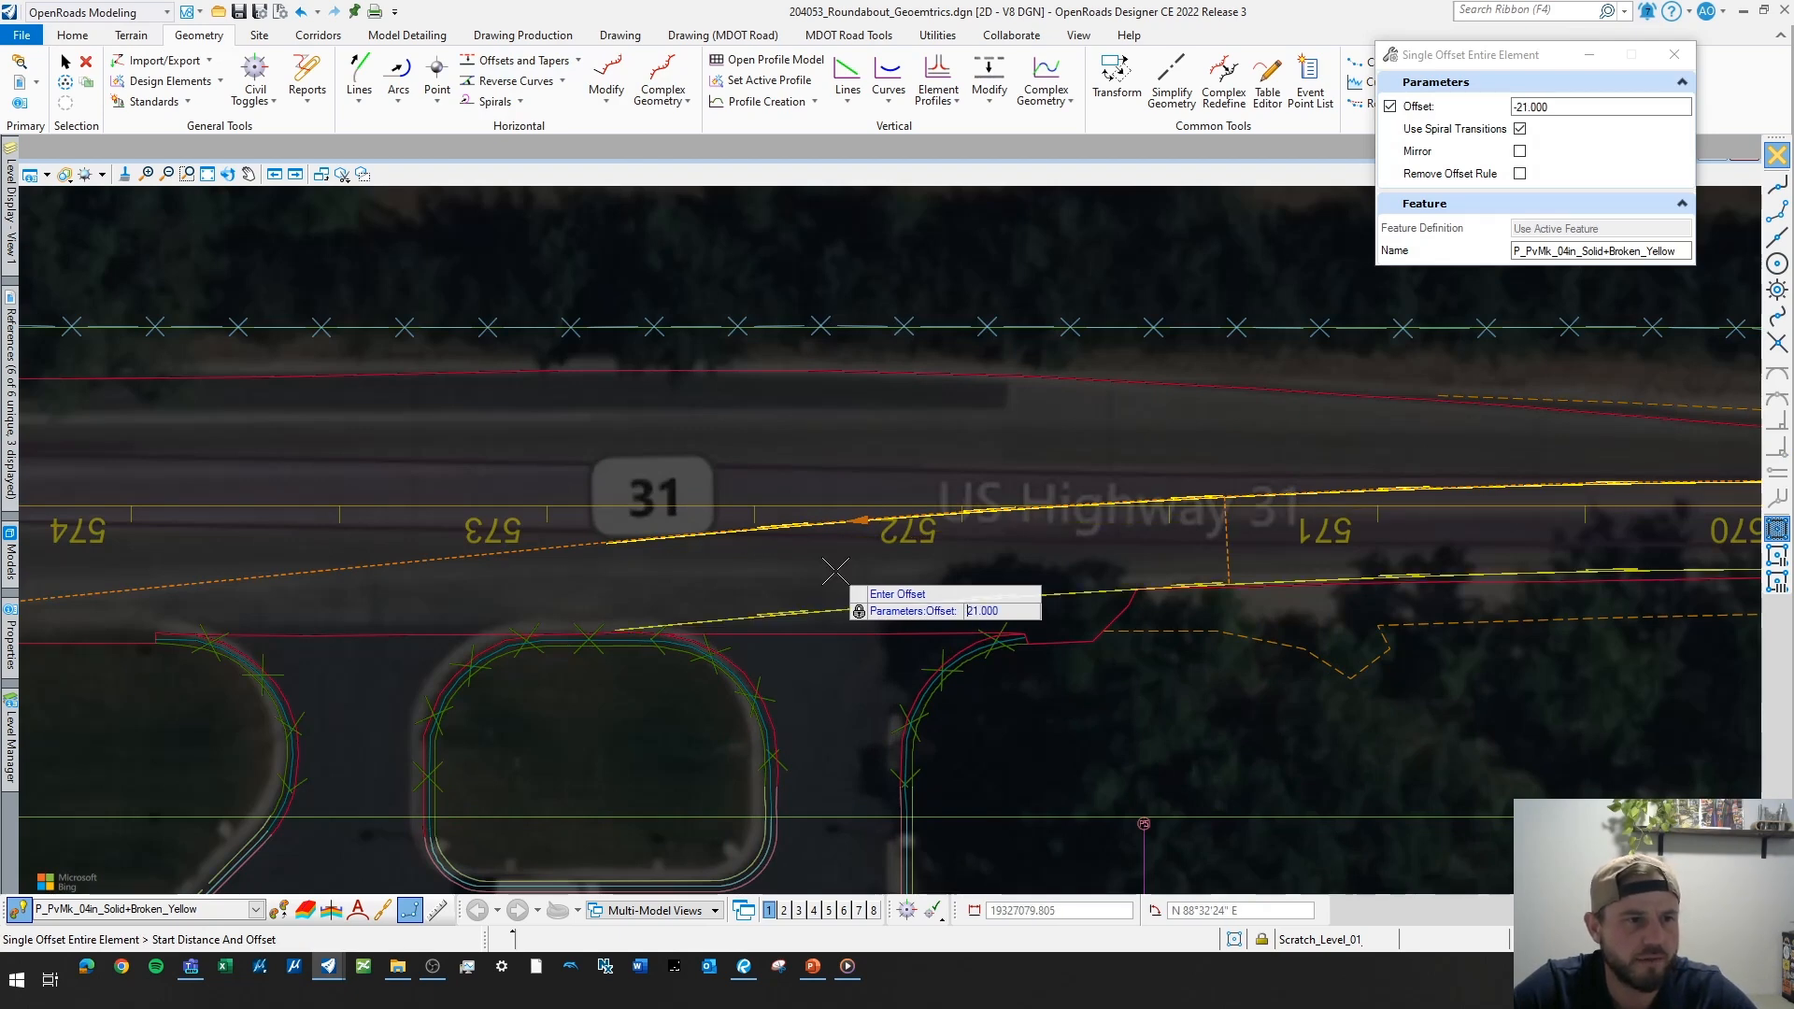
pyautogui.write('12')
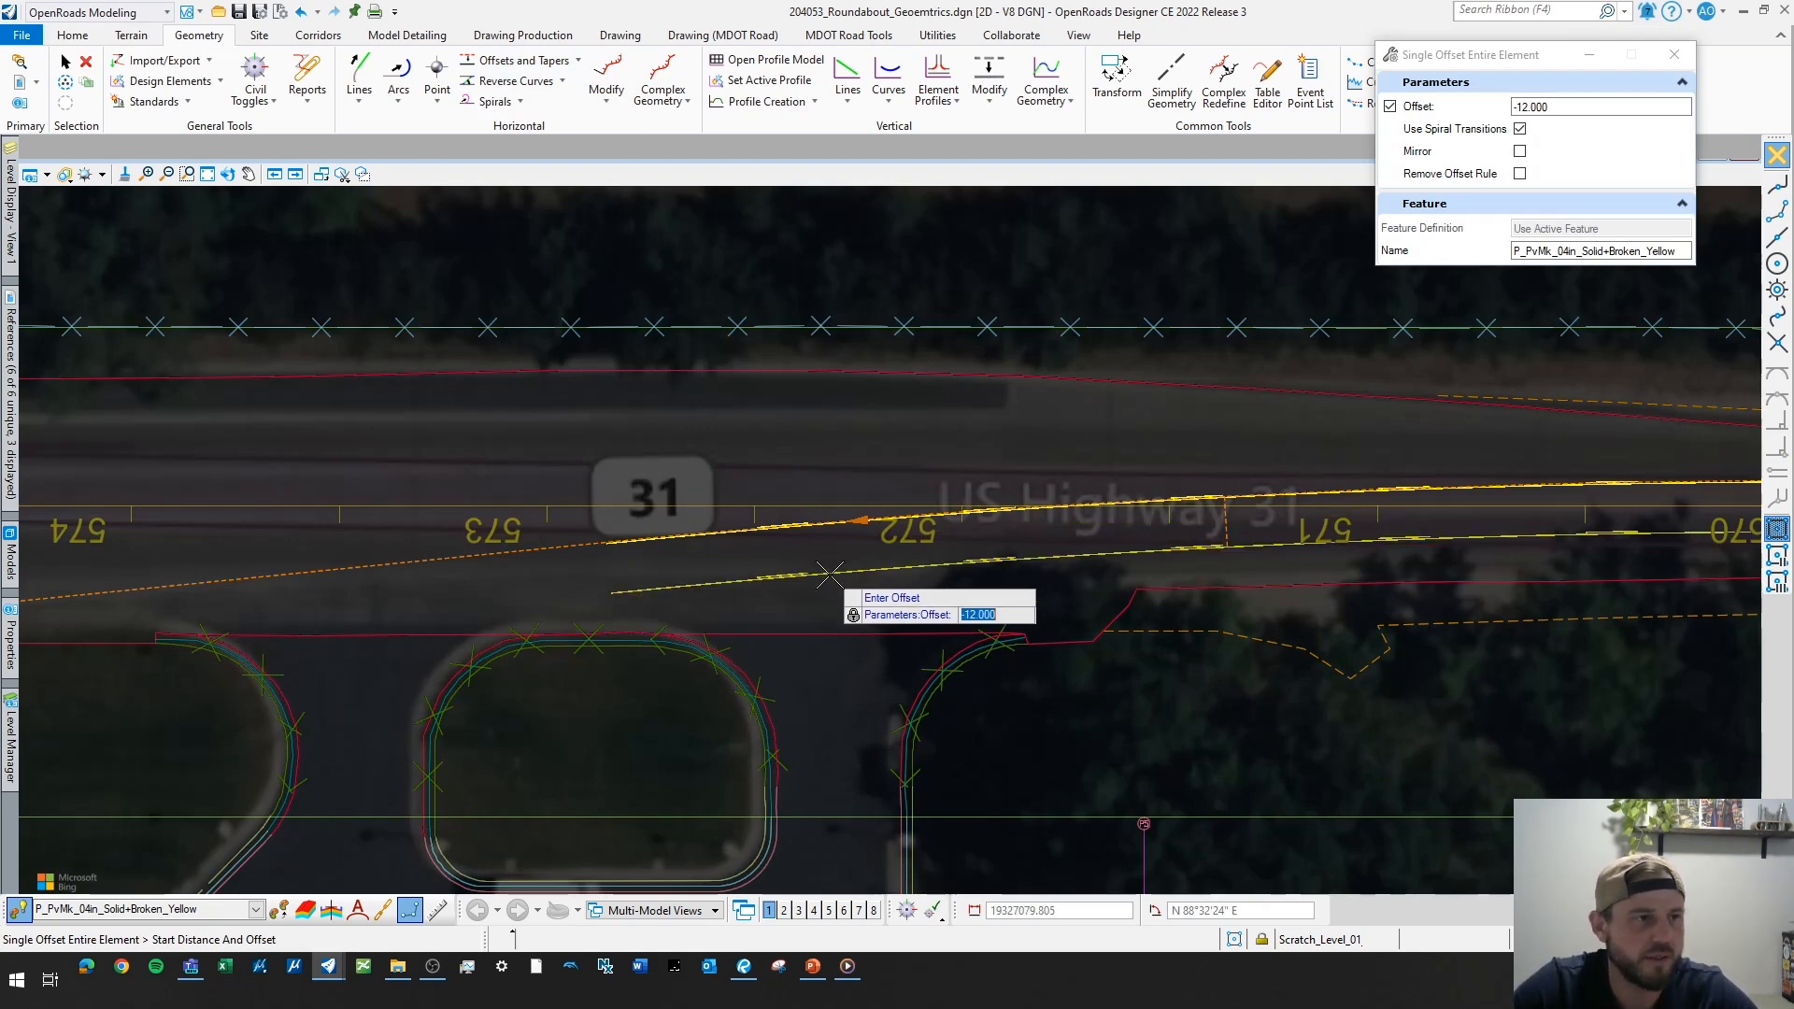
pyautogui.press('Return')
pyautogui.click(837, 571)
pyautogui.scroll(-1, 836, 571)
# - Offset the short yellow tie-in line on the red pavement near station 570 by 12 ft to the same side as the arc's offset
pyautogui.moveTo(1449, 531); pyautogui.dragTo(1211, 504, button='middle')
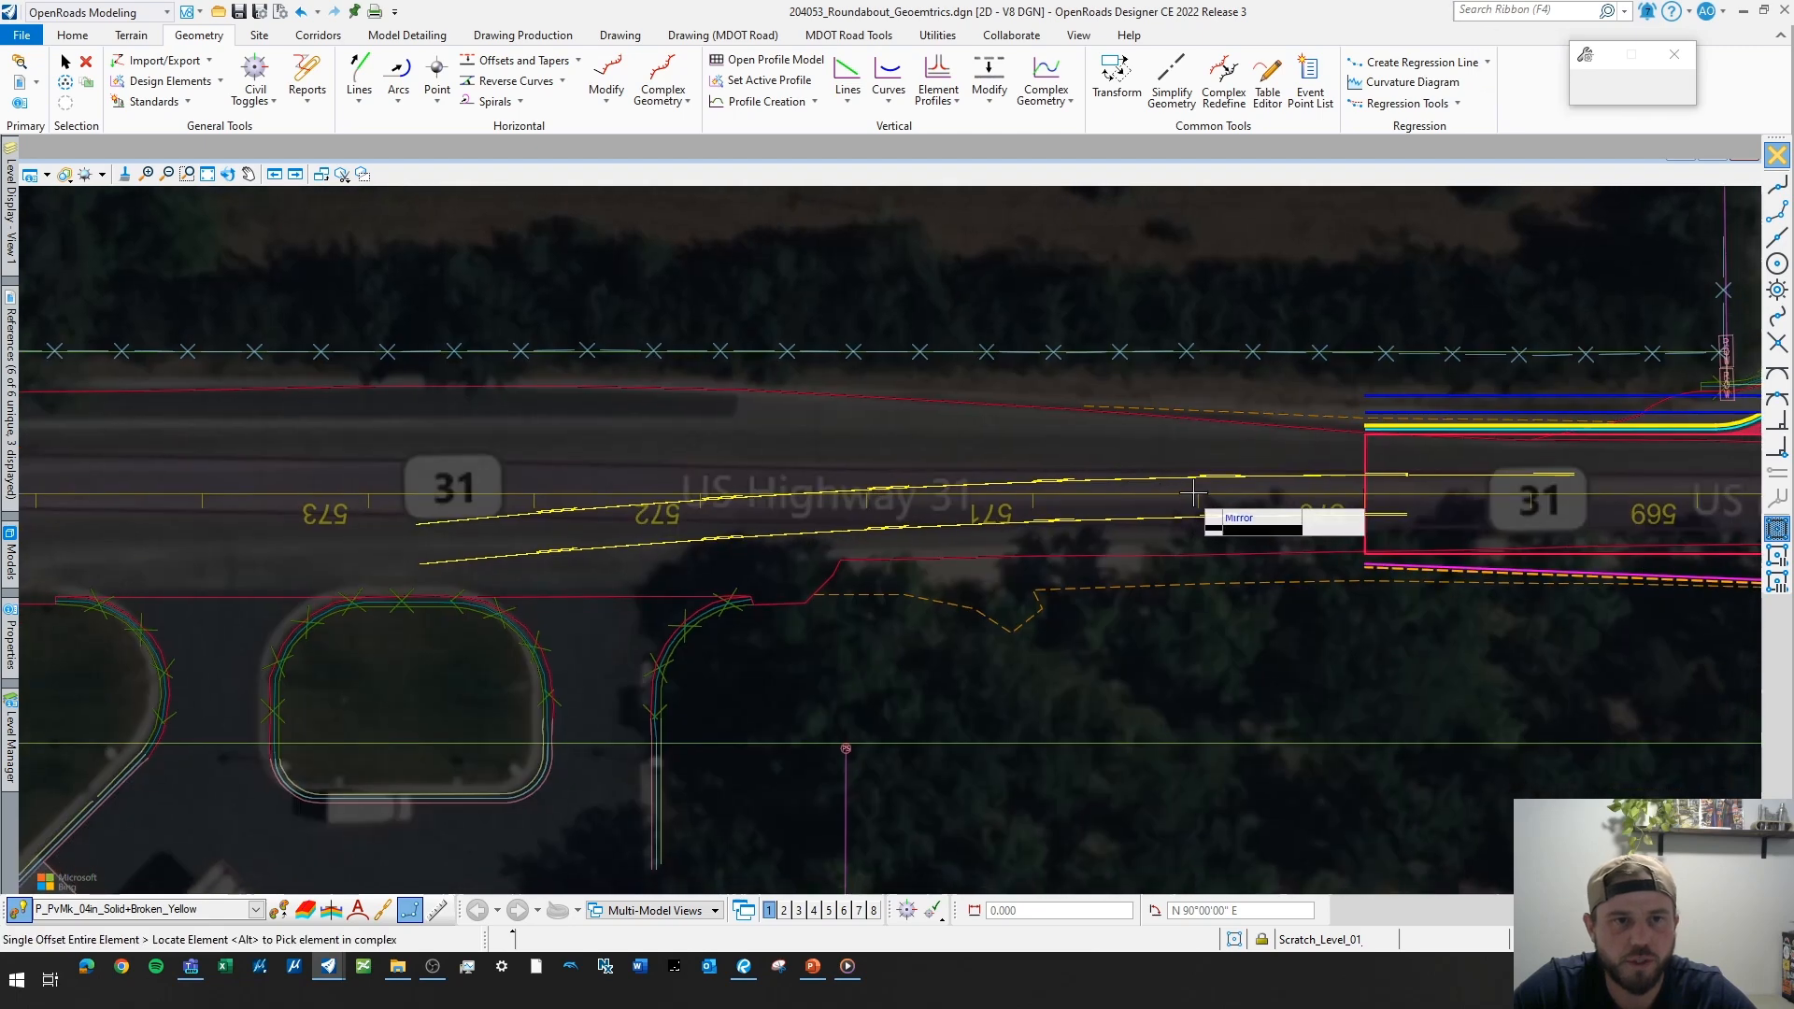
pyautogui.click(1434, 505)
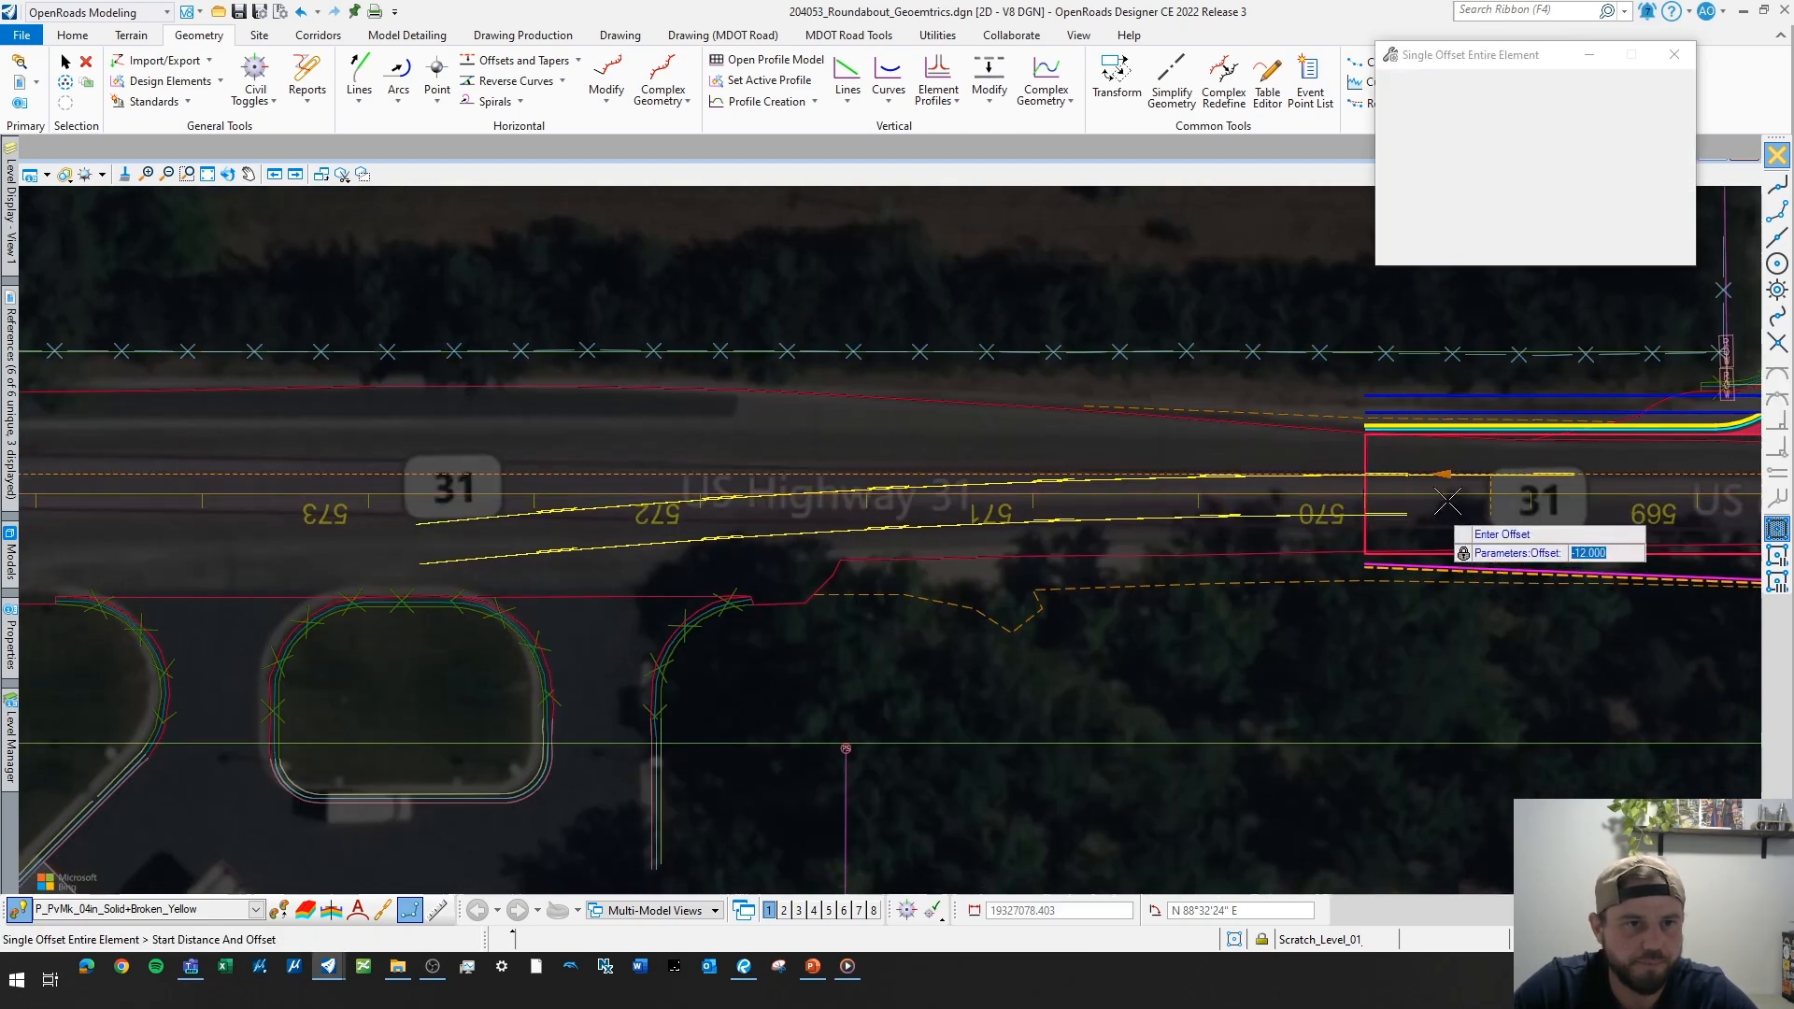
pyautogui.click(1446, 523)
pyautogui.scroll(-1, 1421, 519)
pyautogui.scroll(1, 618, 558)
pyautogui.moveTo(618, 558); pyautogui.dragTo(1000, 557, button='middle')
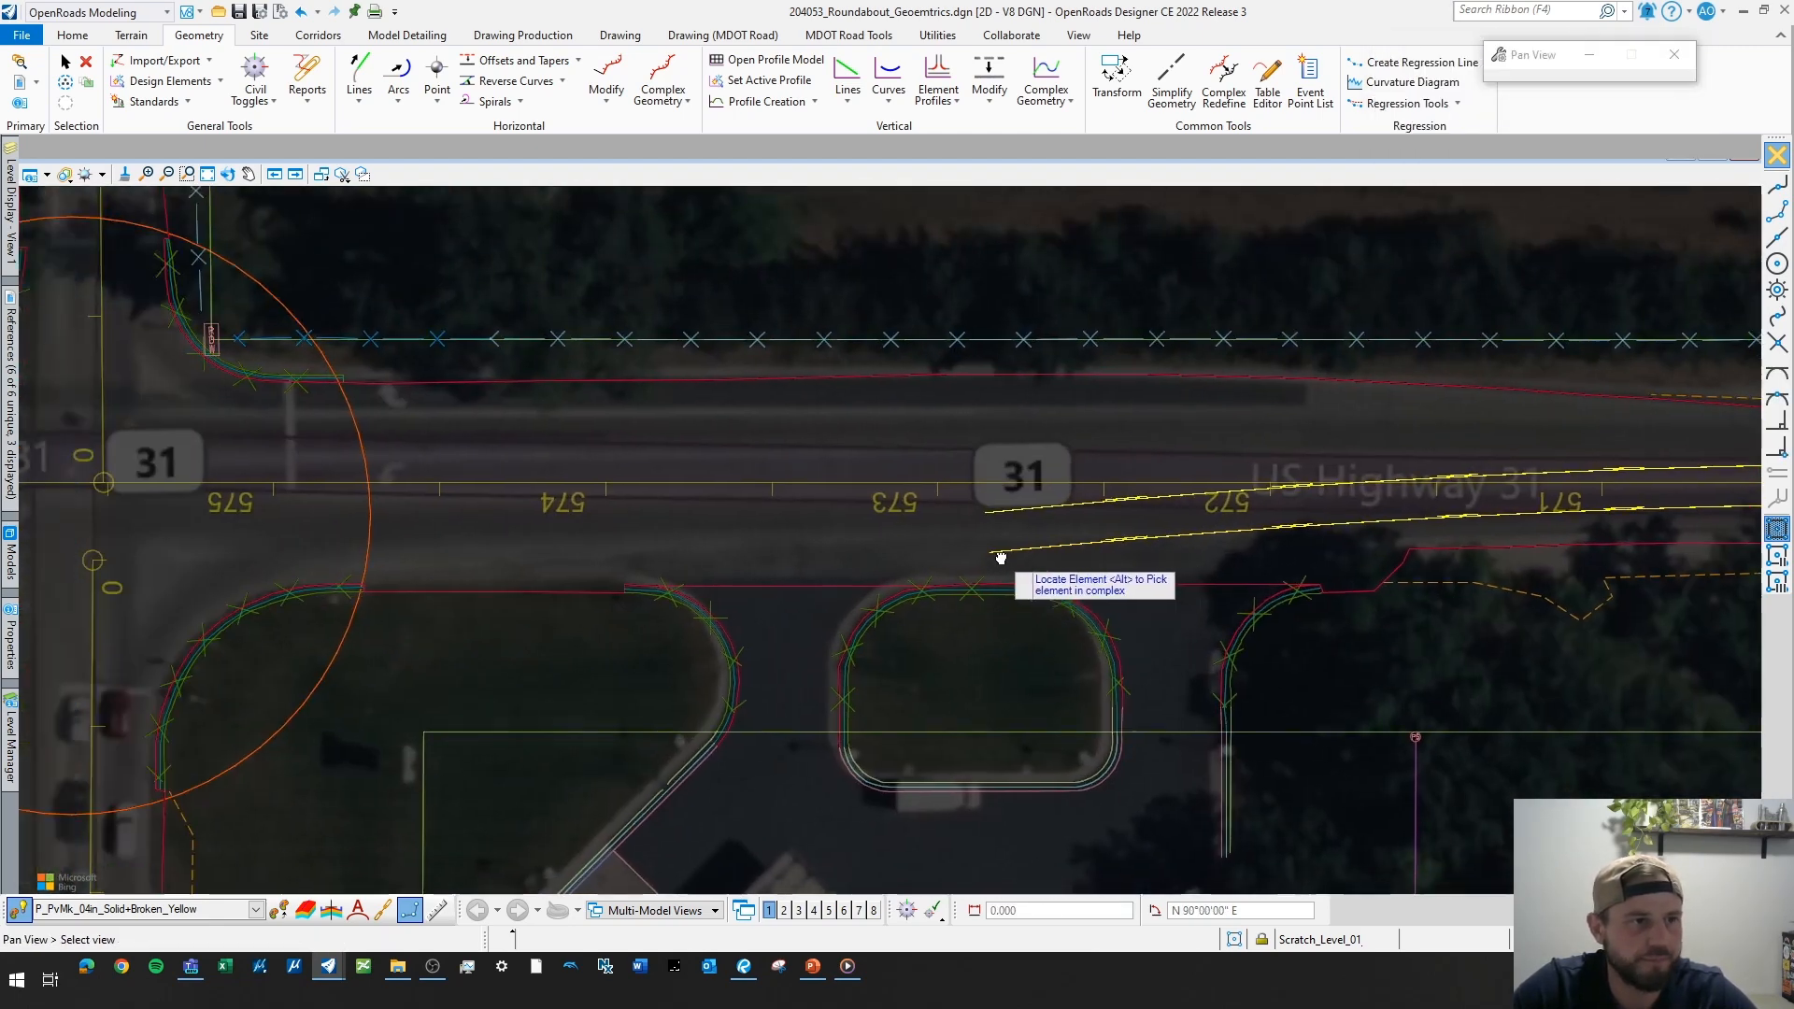
pyautogui.scroll(2, 999, 553)
pyautogui.press('Escape')
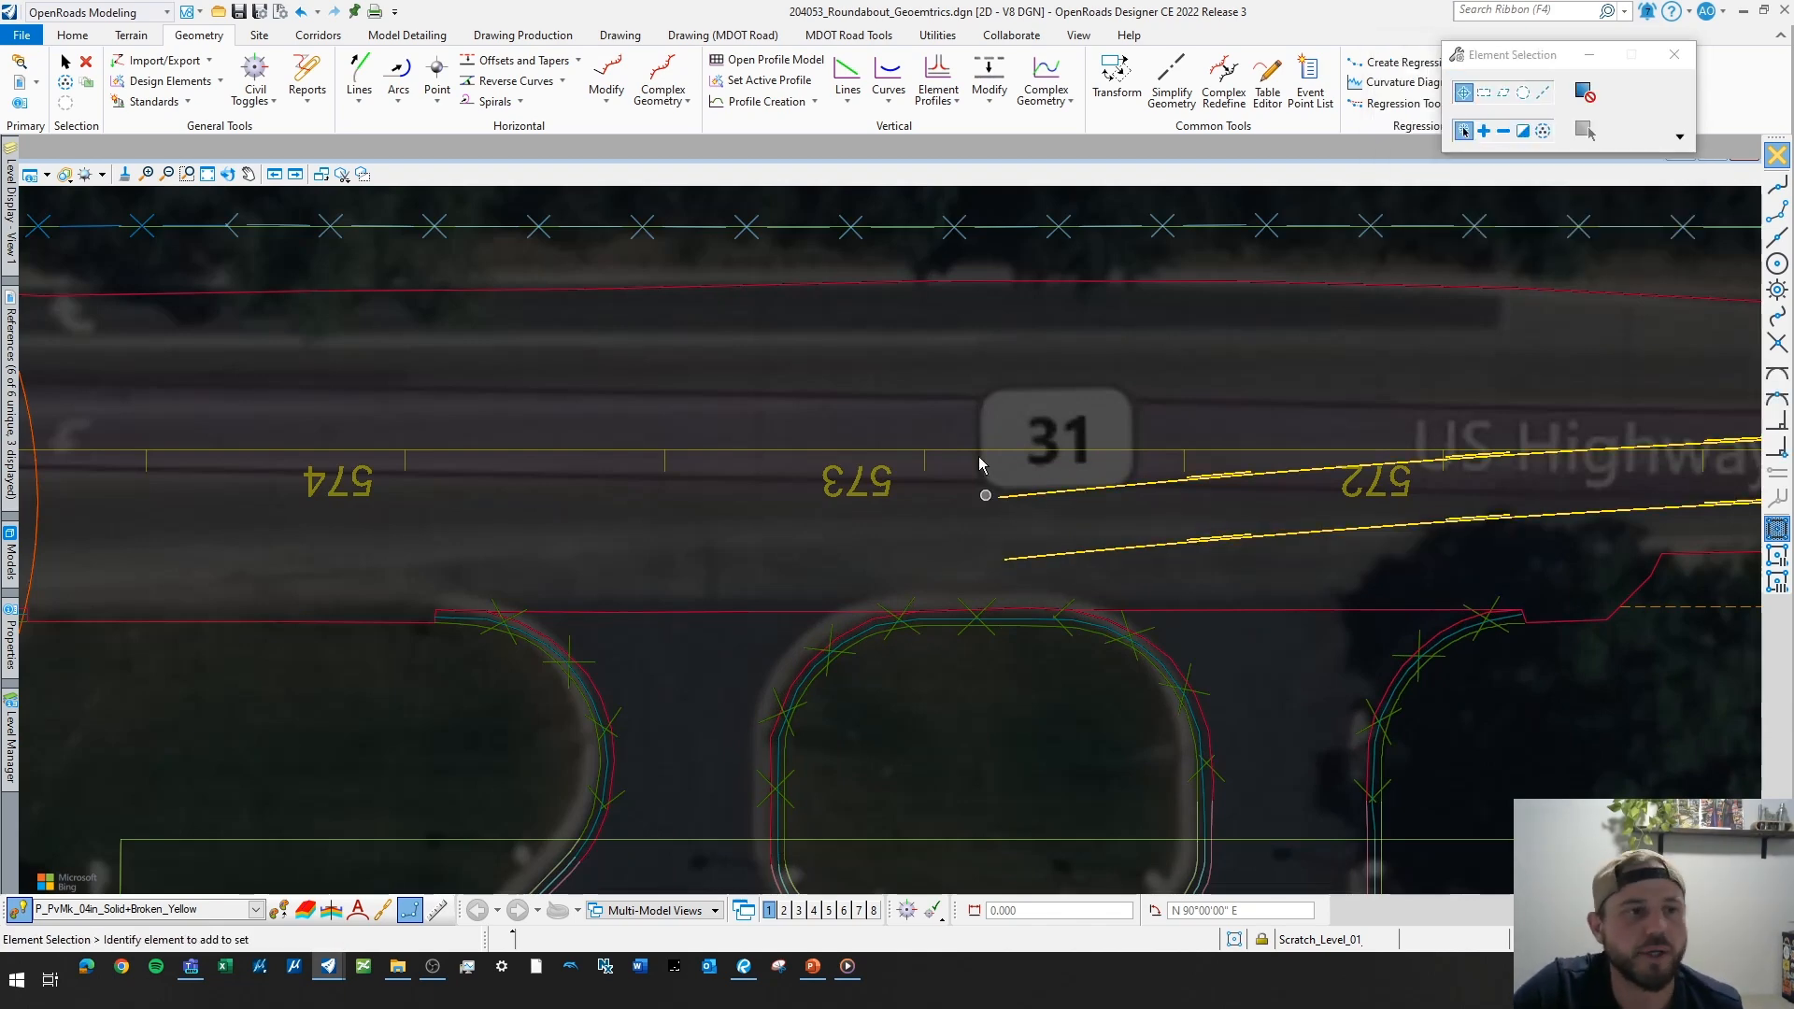
# - Set the active feature definition to P_DNC from the Do Not Construct group
pyautogui.scroll(-1, 980, 464)
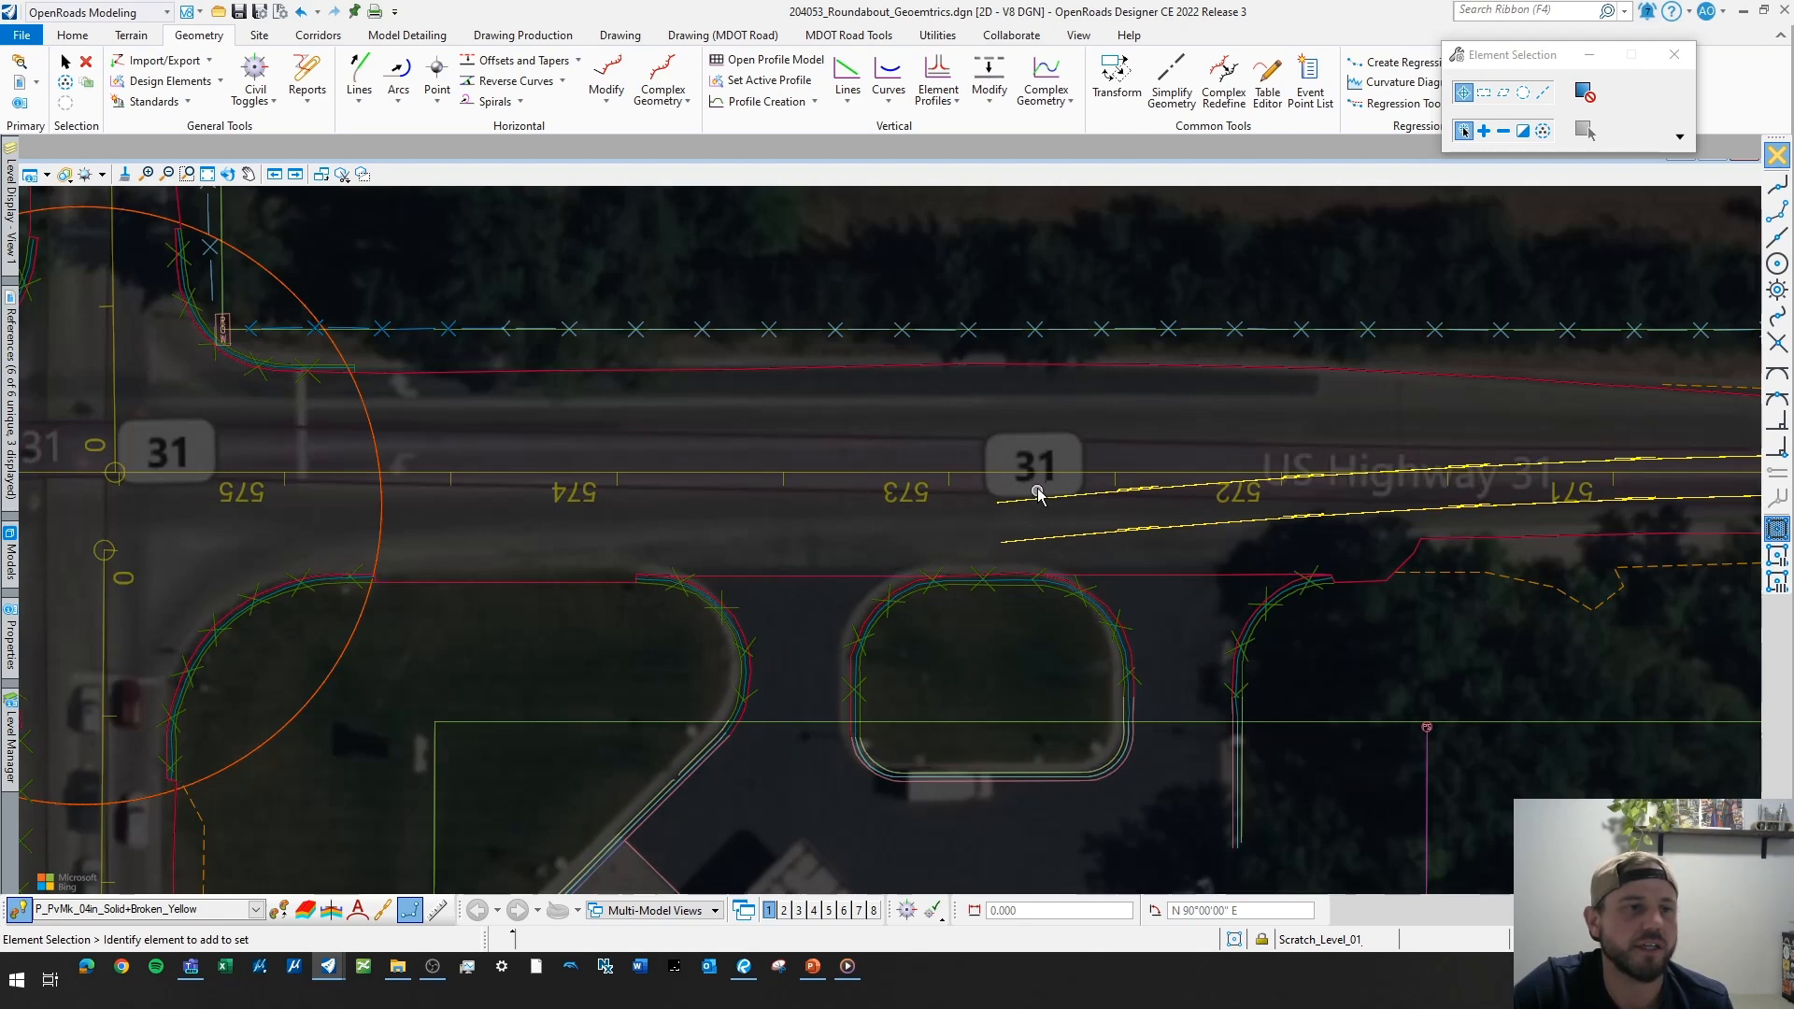
pyautogui.scroll(3, 1068, 526)
pyautogui.scroll(-1, 1130, 529)
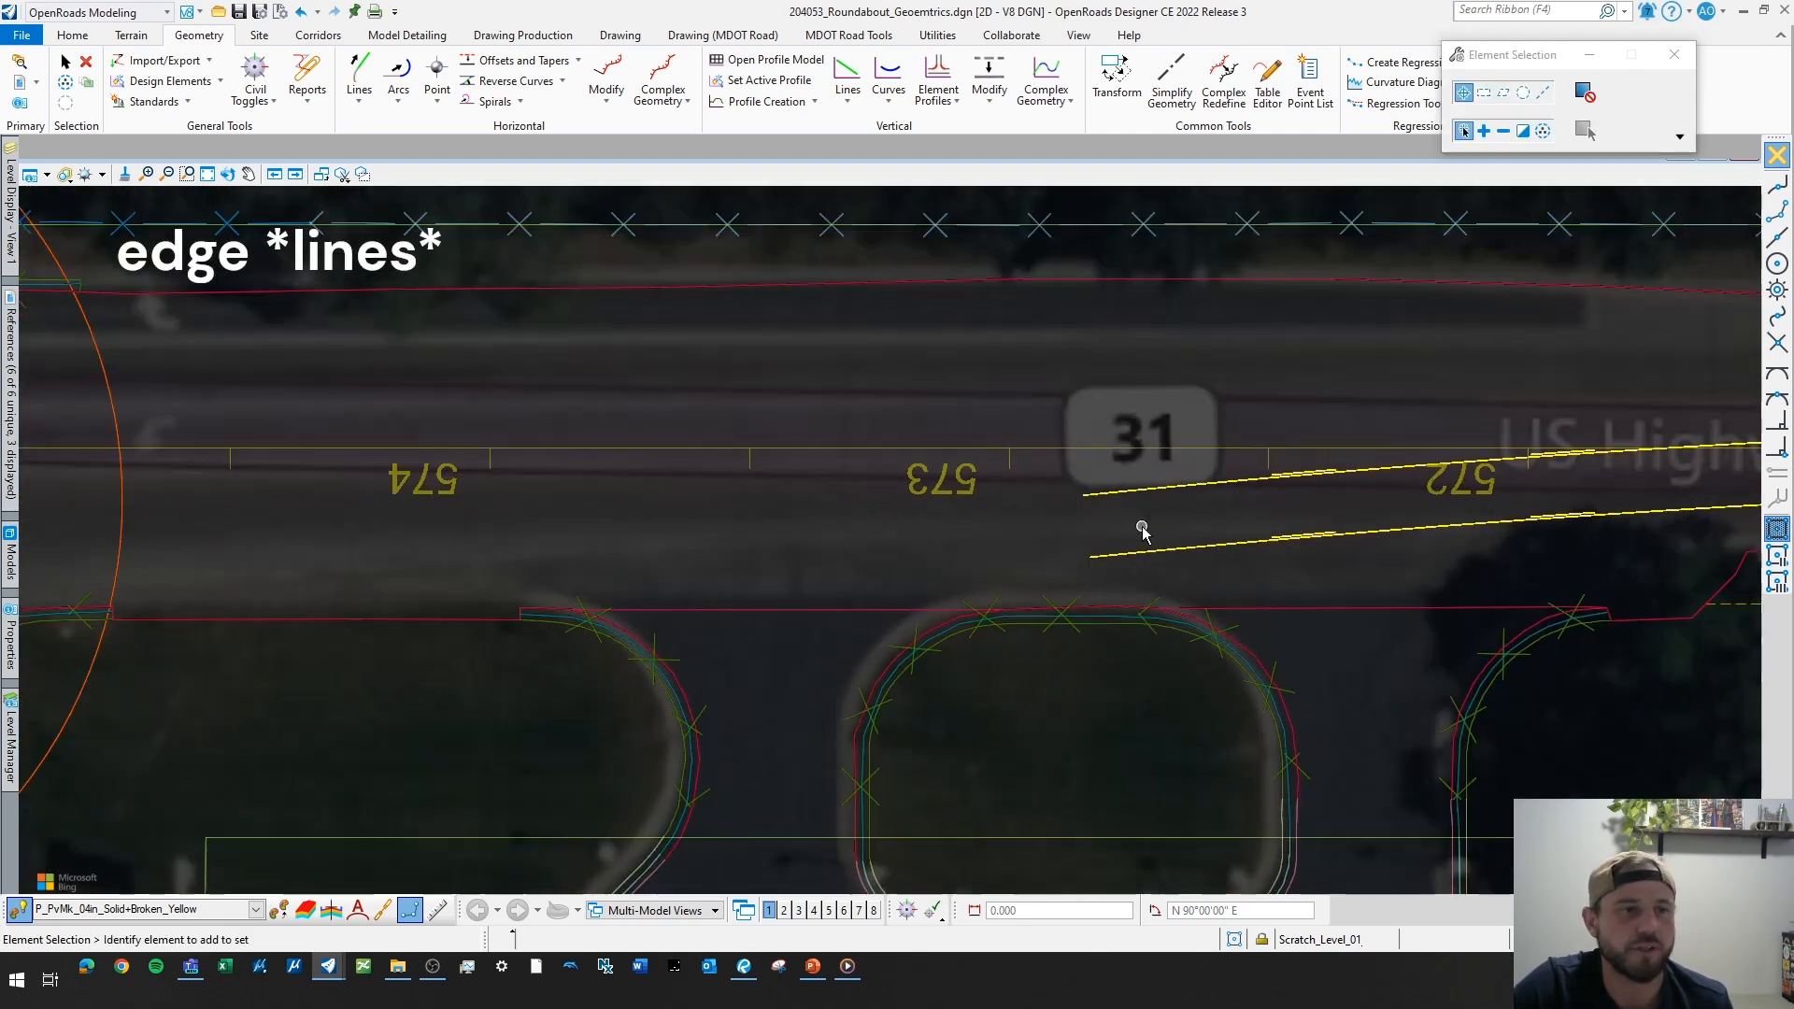
pyautogui.click(256, 910)
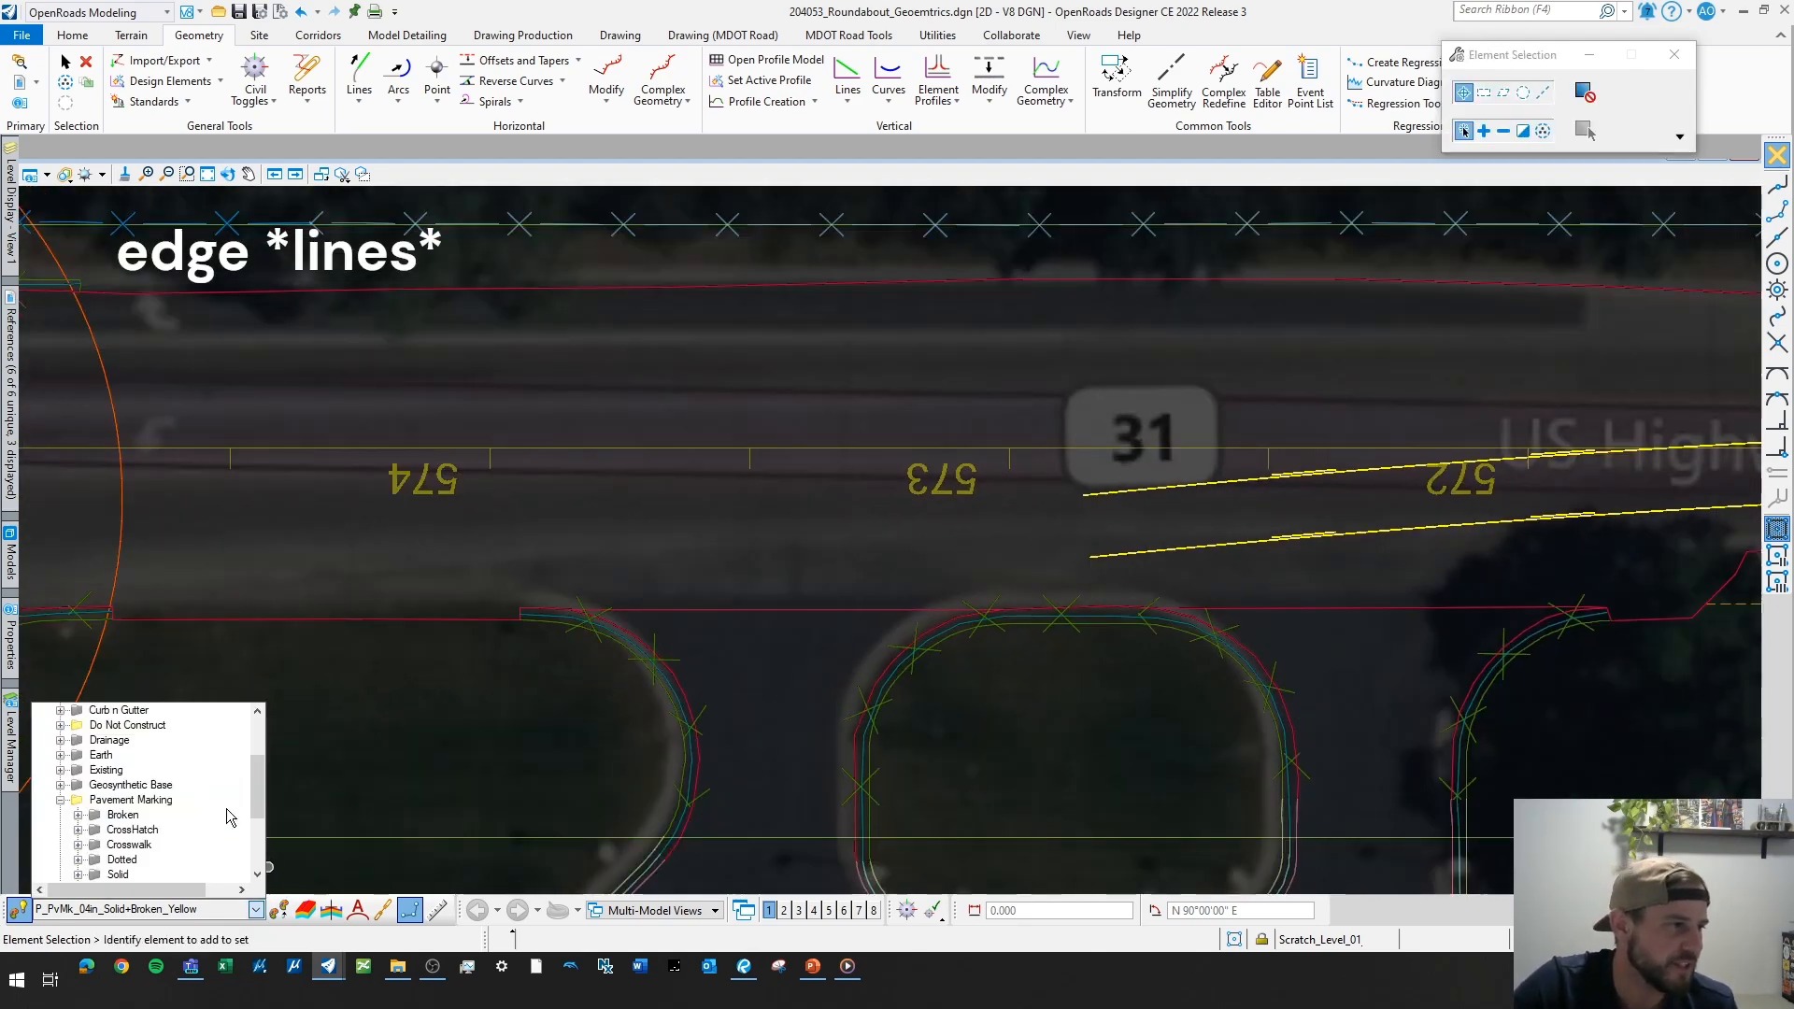
pyautogui.scroll(1, 75, 762)
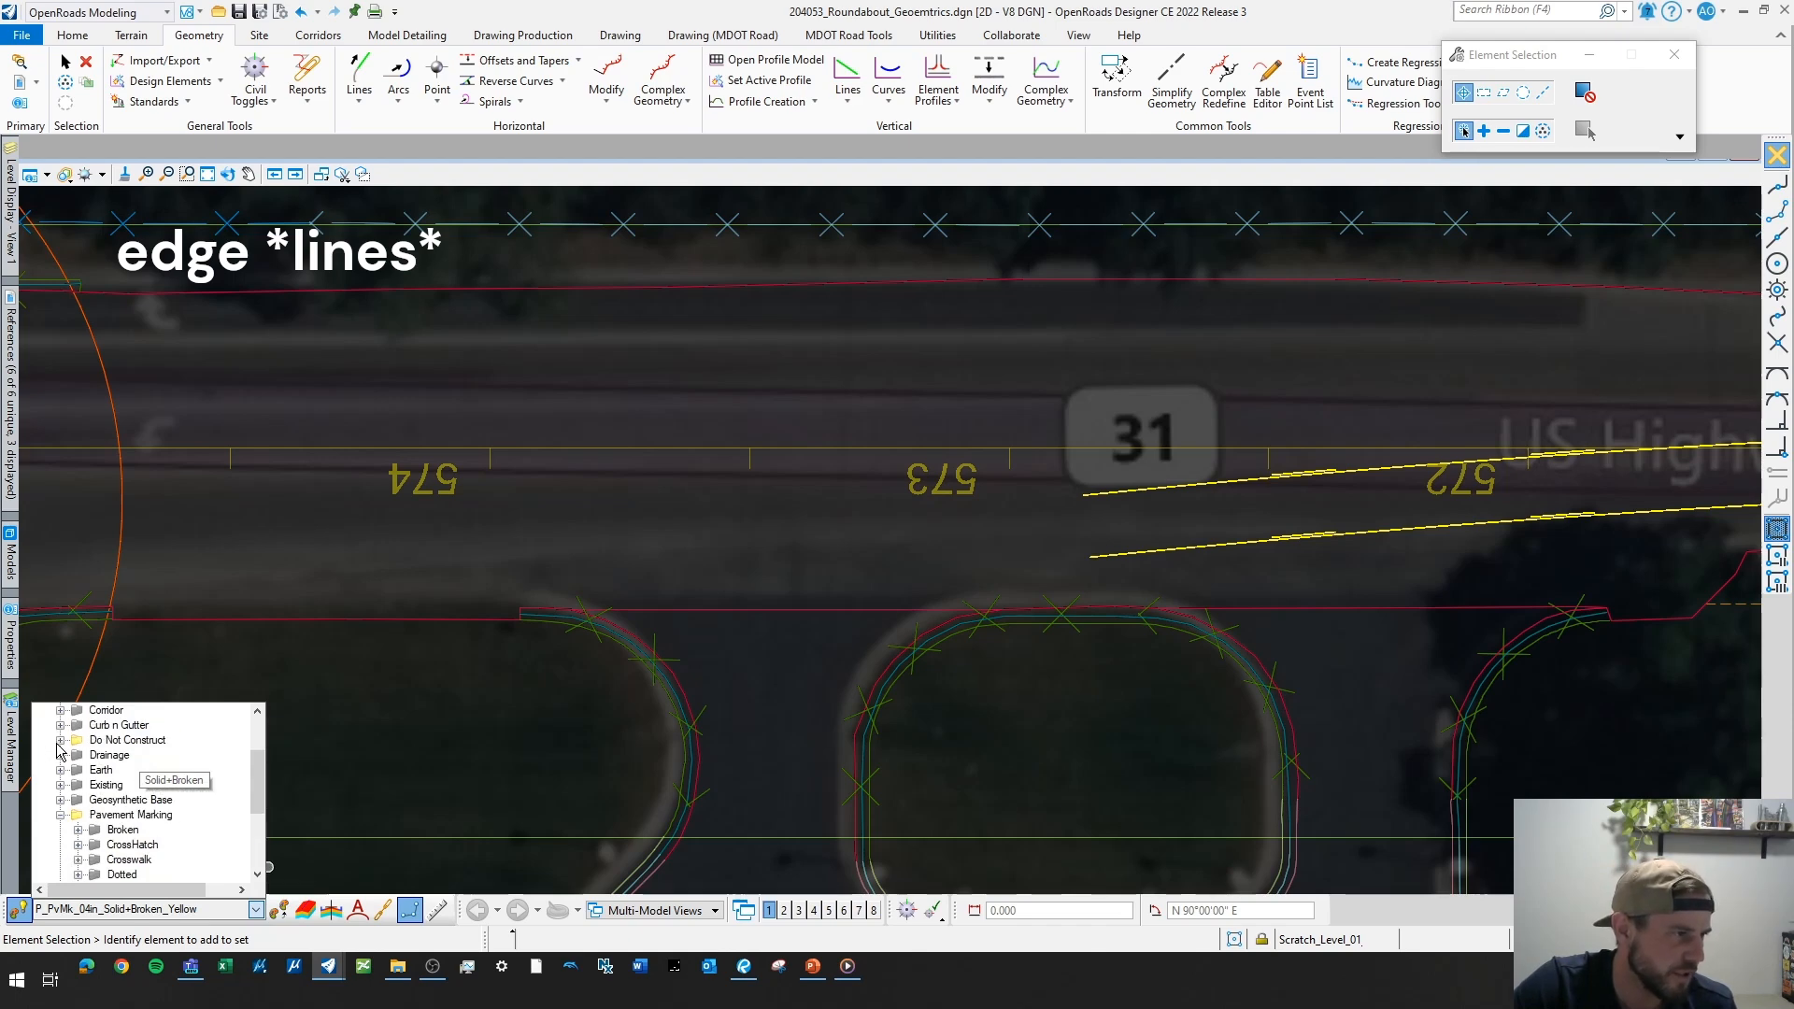
pyautogui.click(60, 740)
pyautogui.click(124, 755)
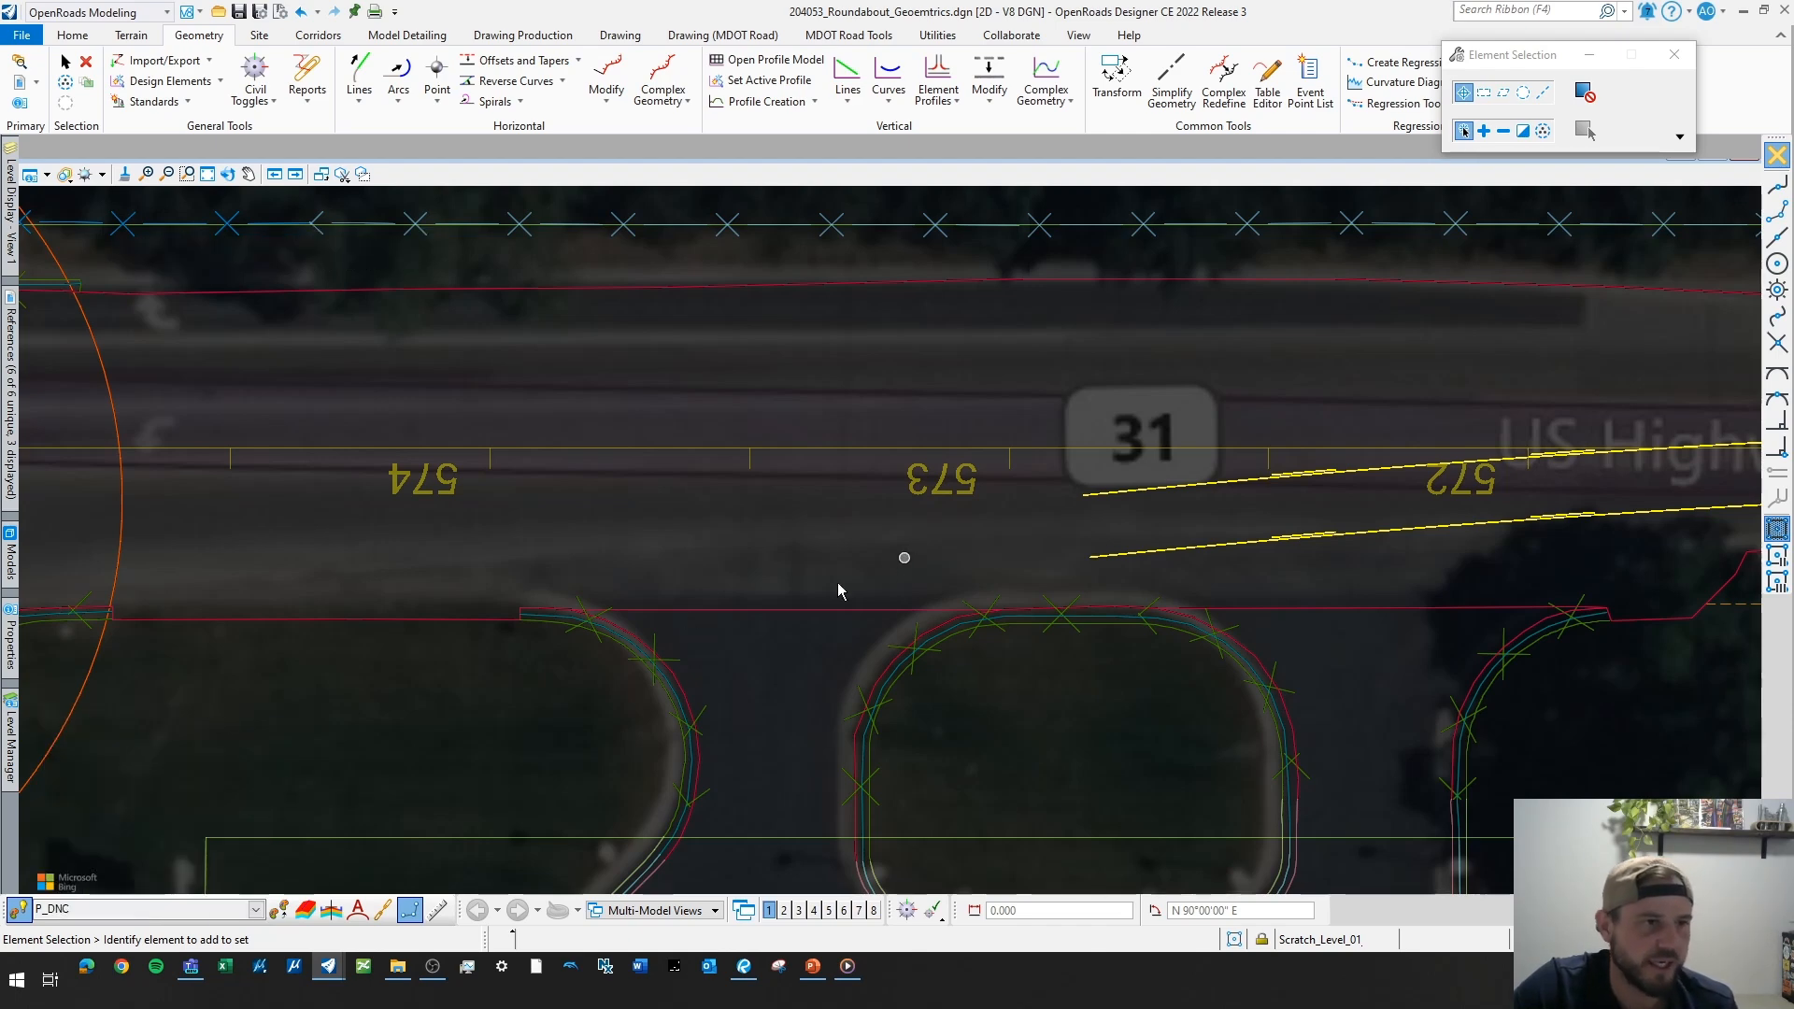
# - Create a partial P_DNC offset 3 ft inside the original yellow arc at its roundabout-side end, about 41 ft long
pyautogui.scroll(-3, 774, 546)
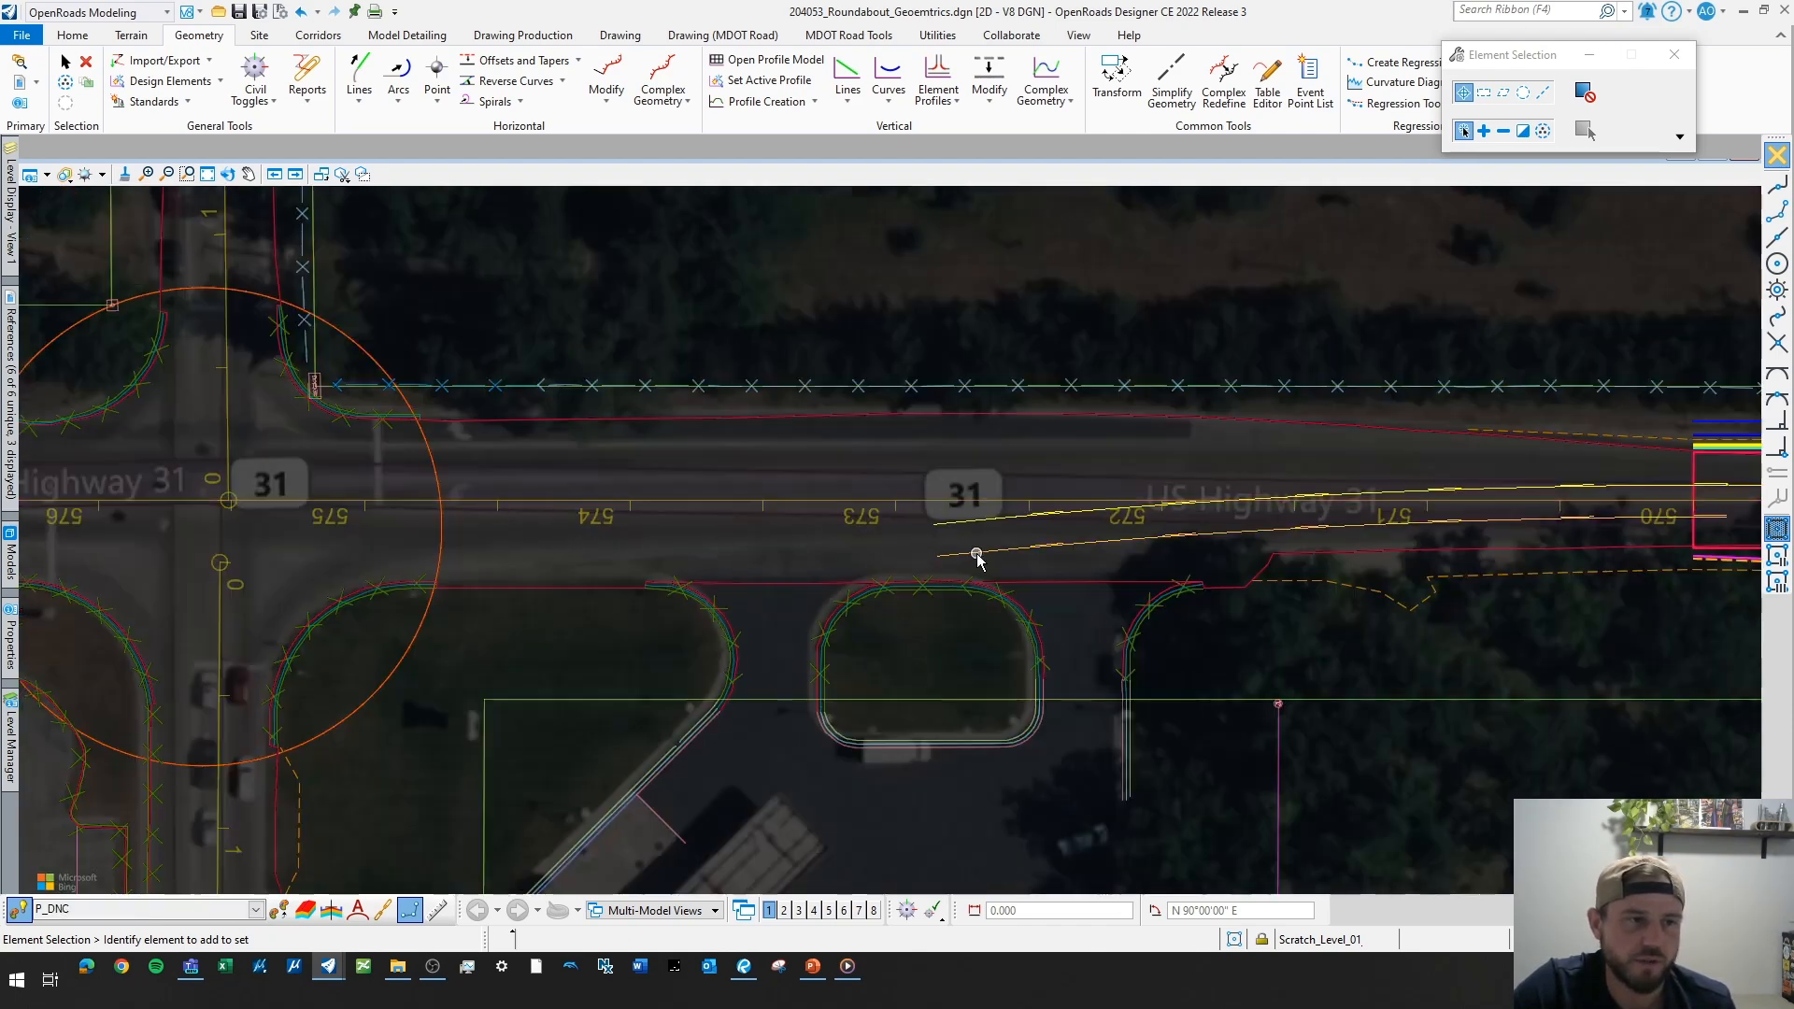
pyautogui.scroll(5, 894, 567)
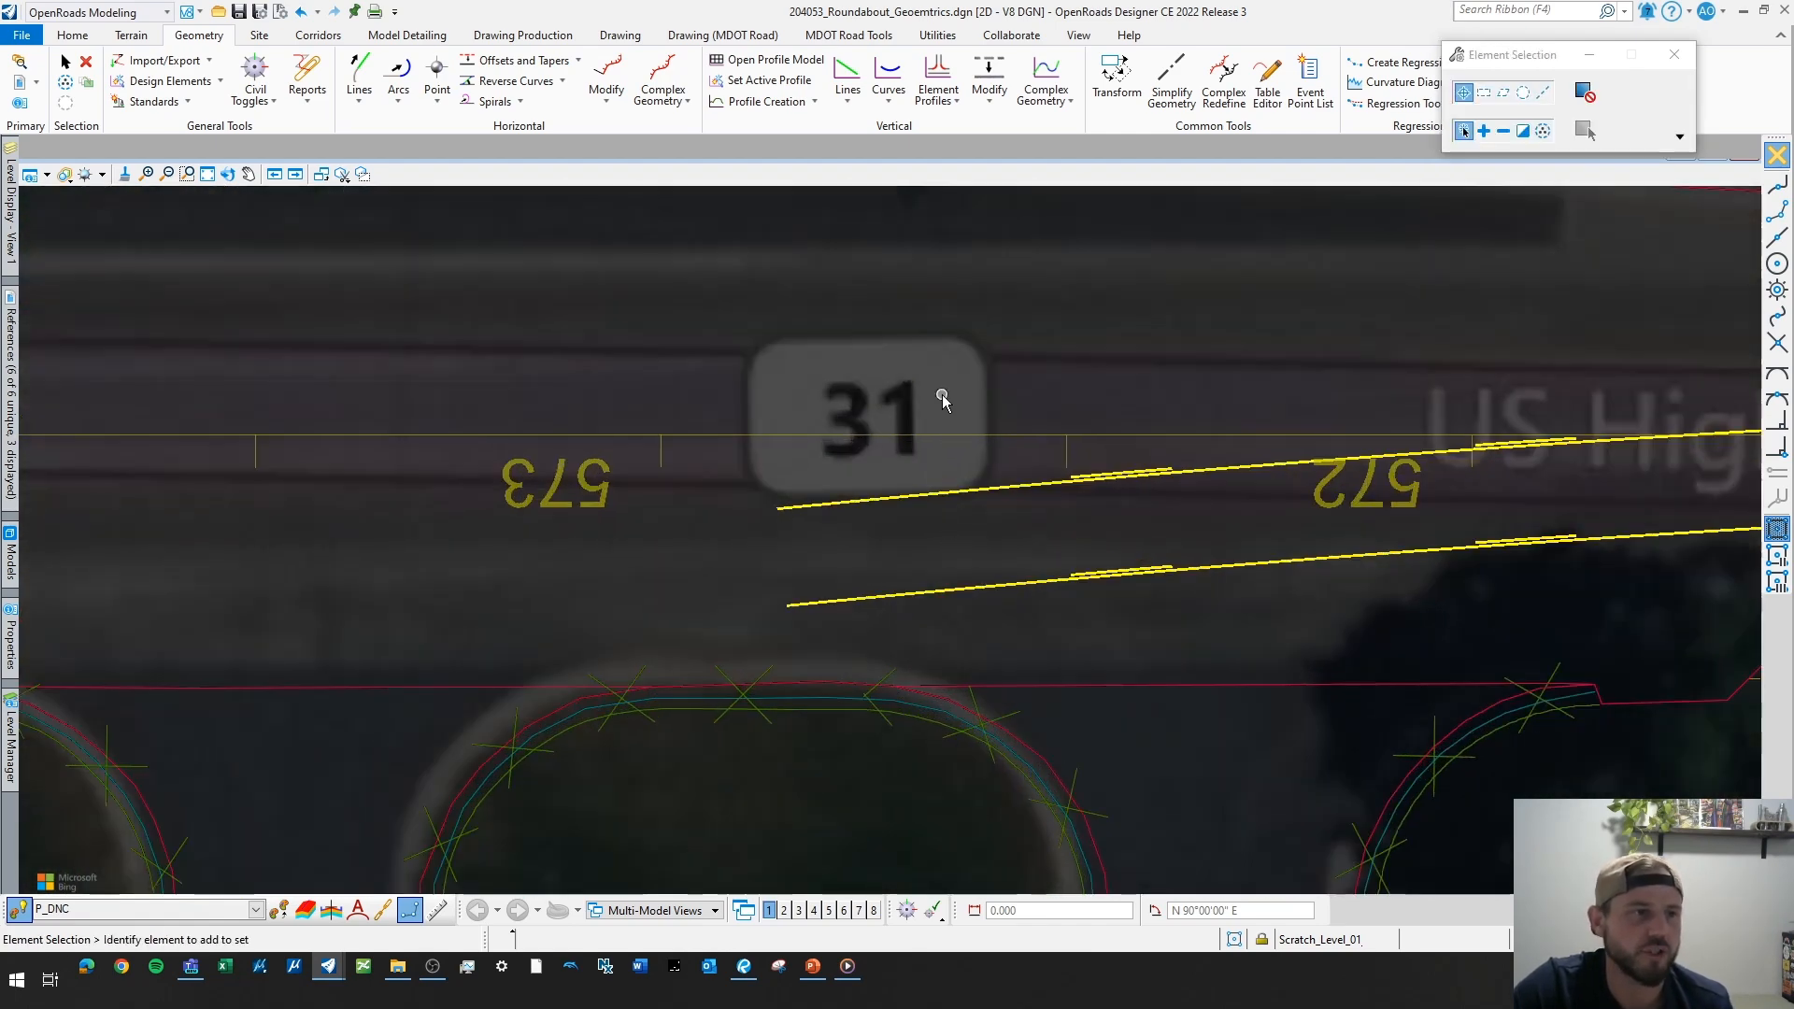
pyautogui.click(580, 61)
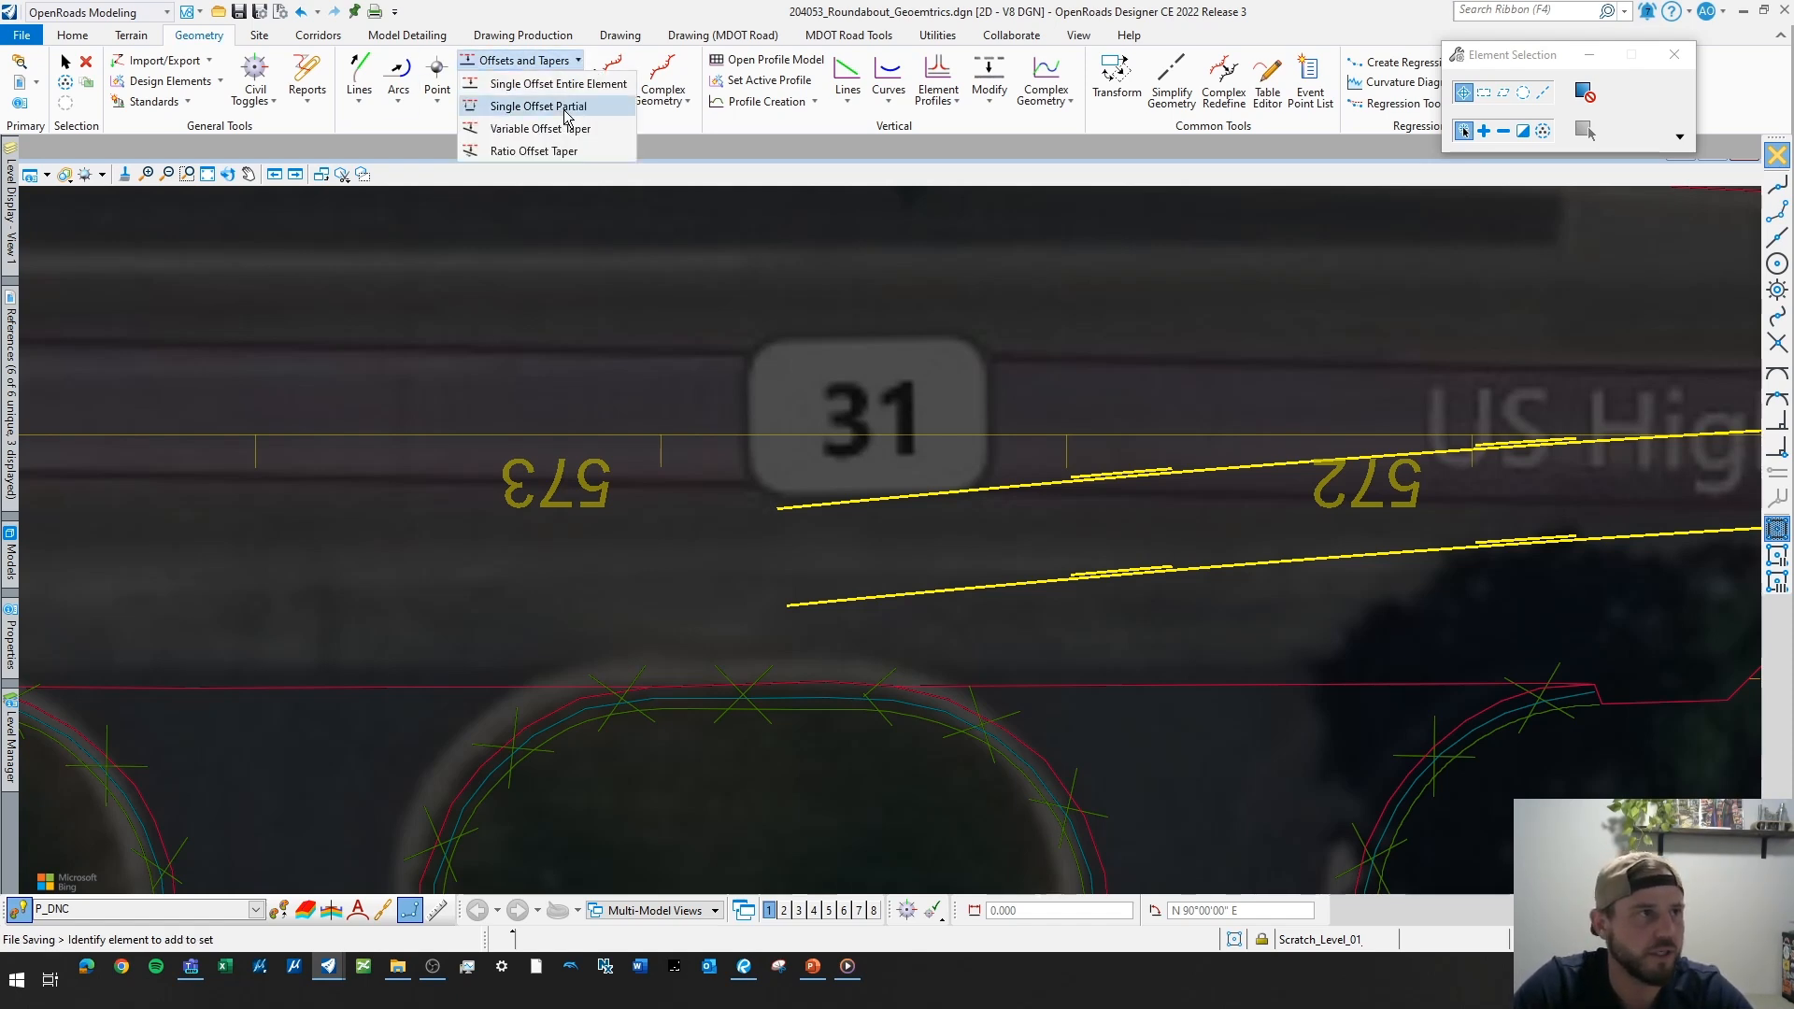
pyautogui.click(560, 107)
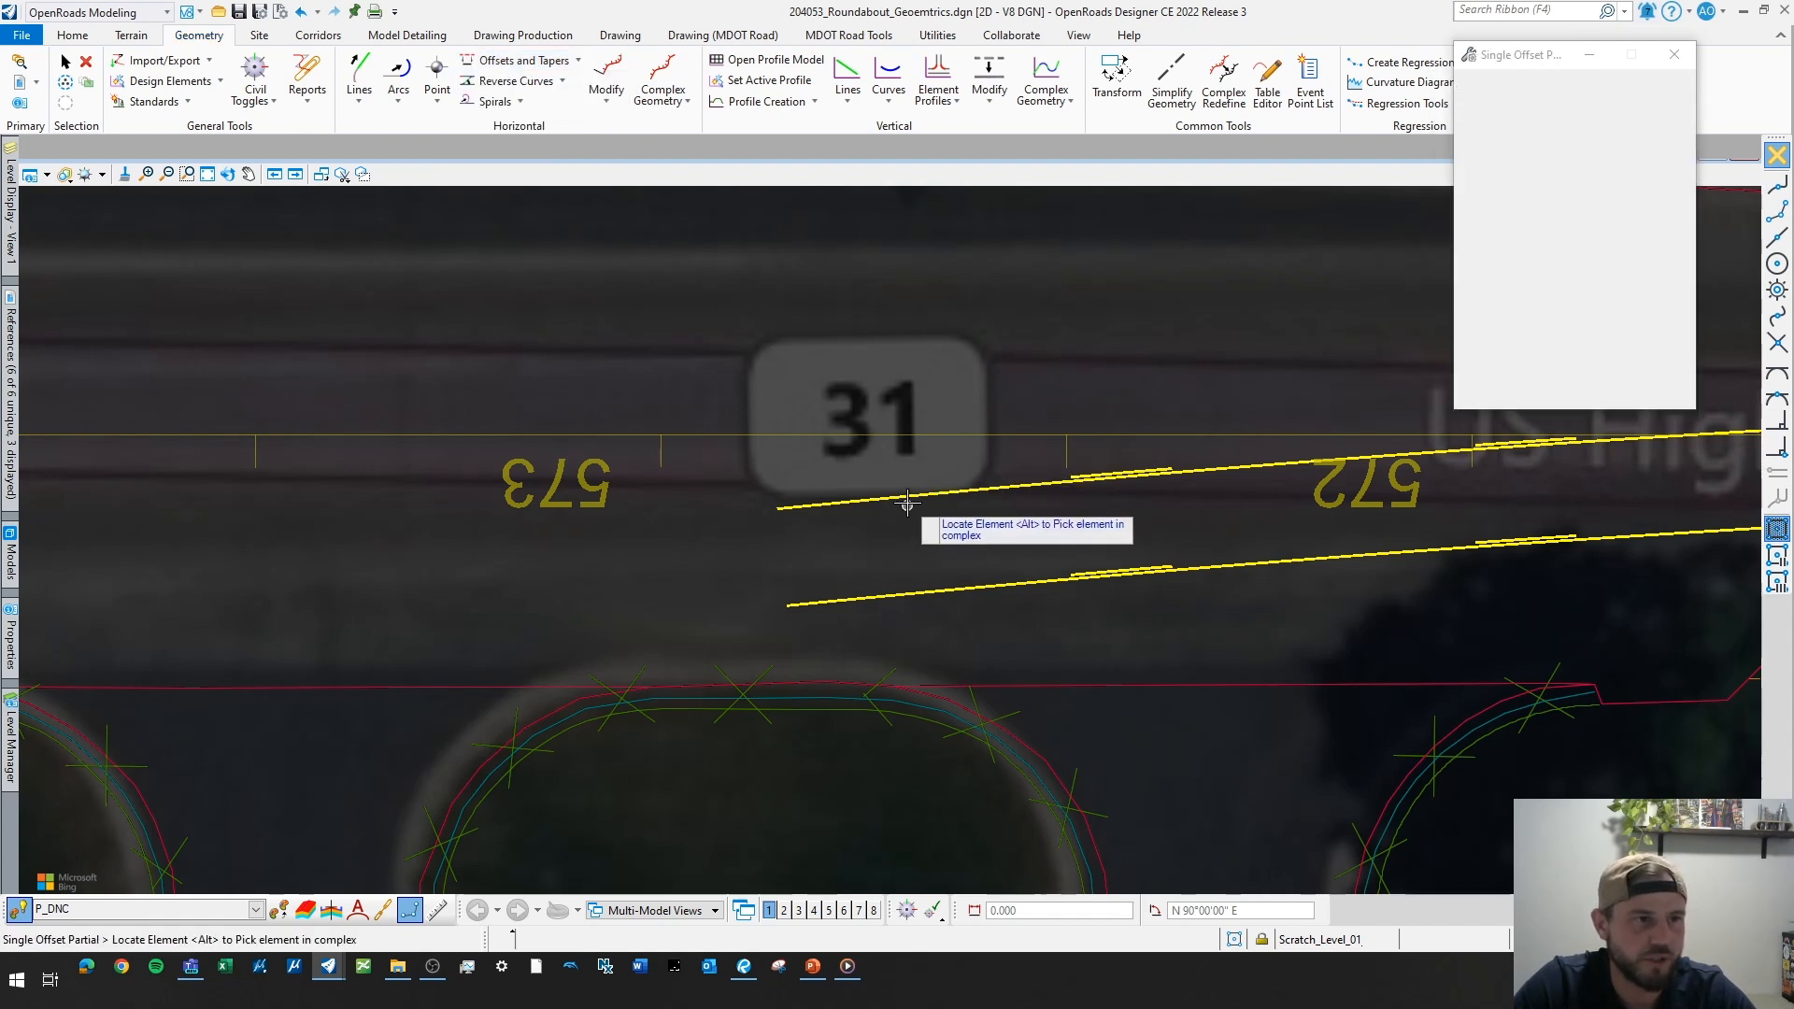
pyautogui.click(921, 495)
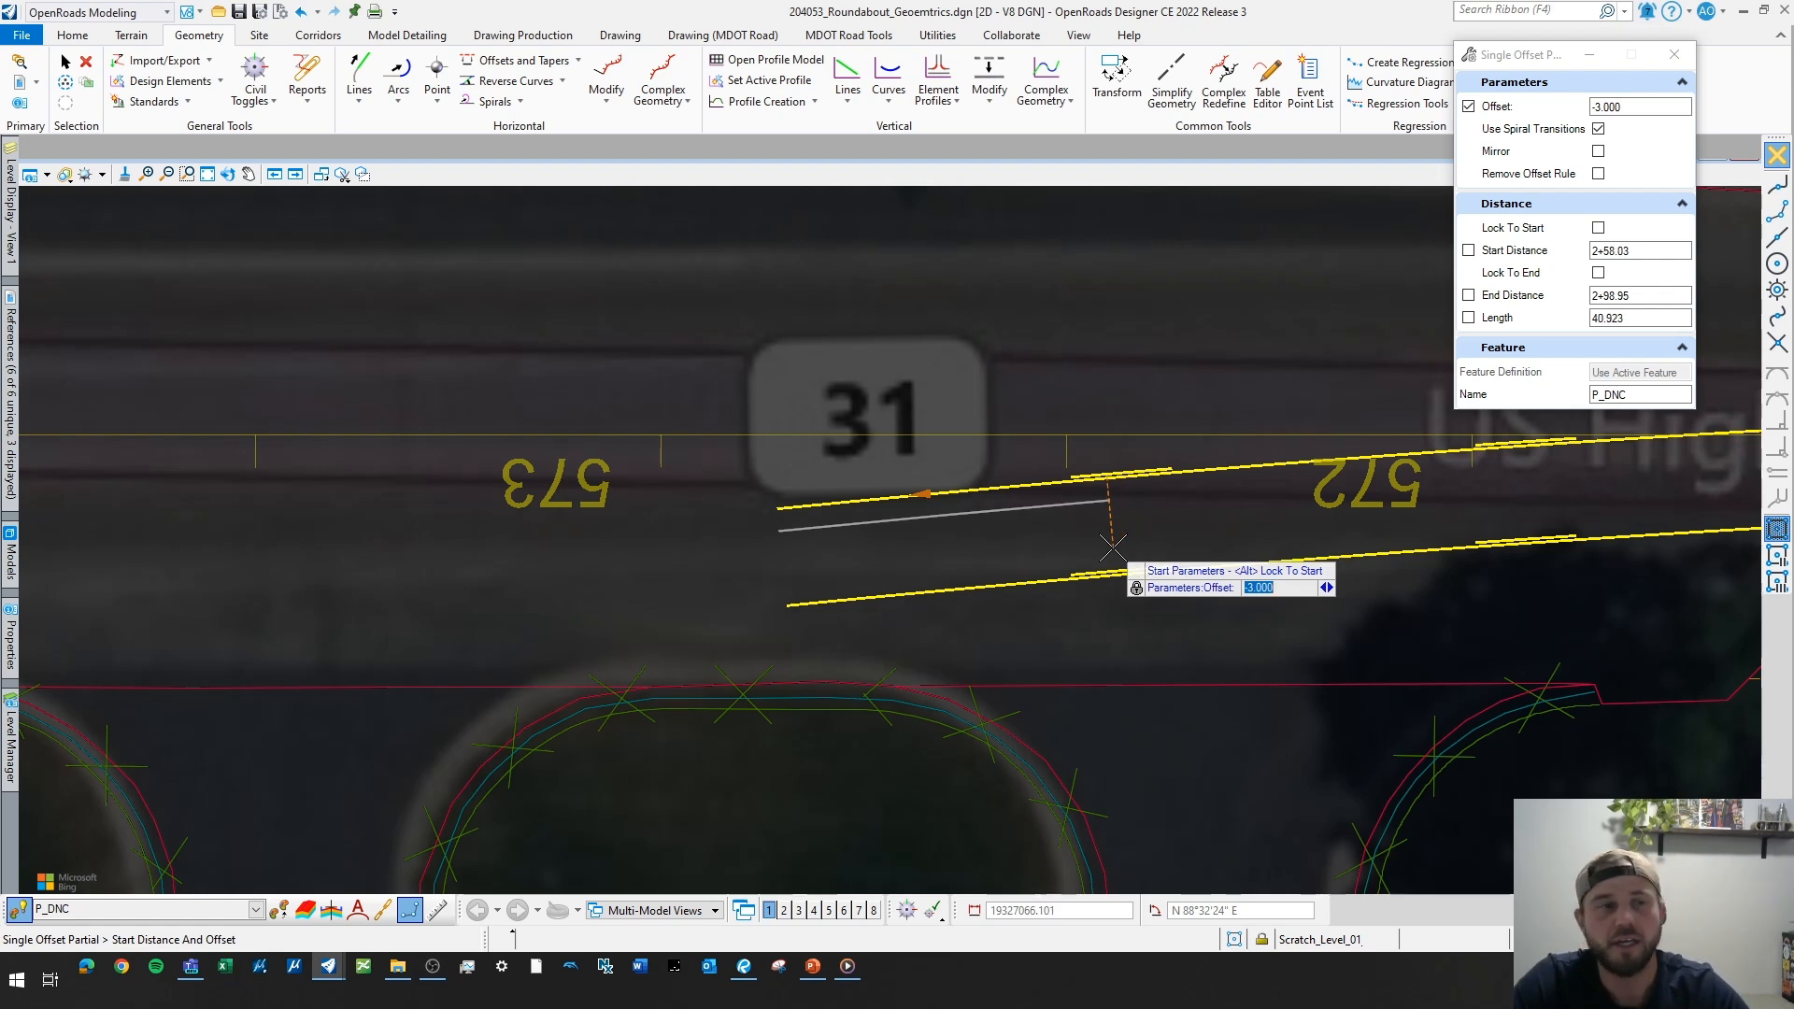
pyautogui.click(1114, 547)
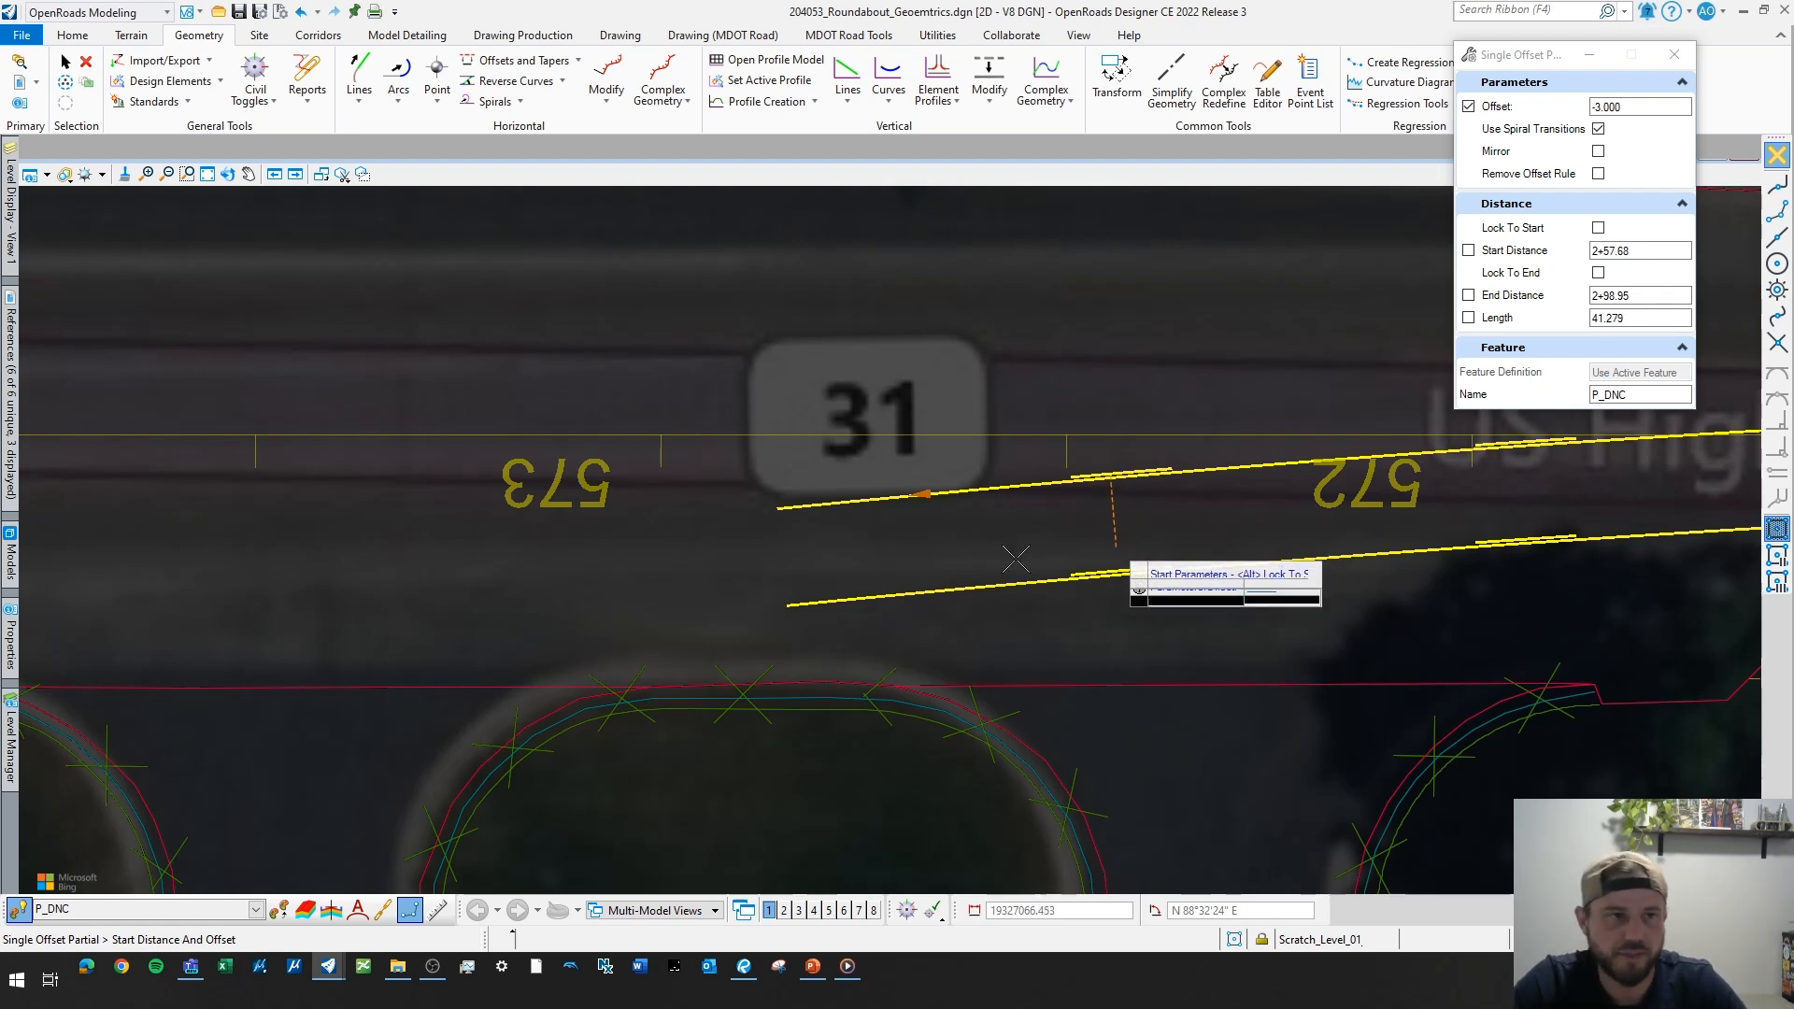
pyautogui.click(723, 592)
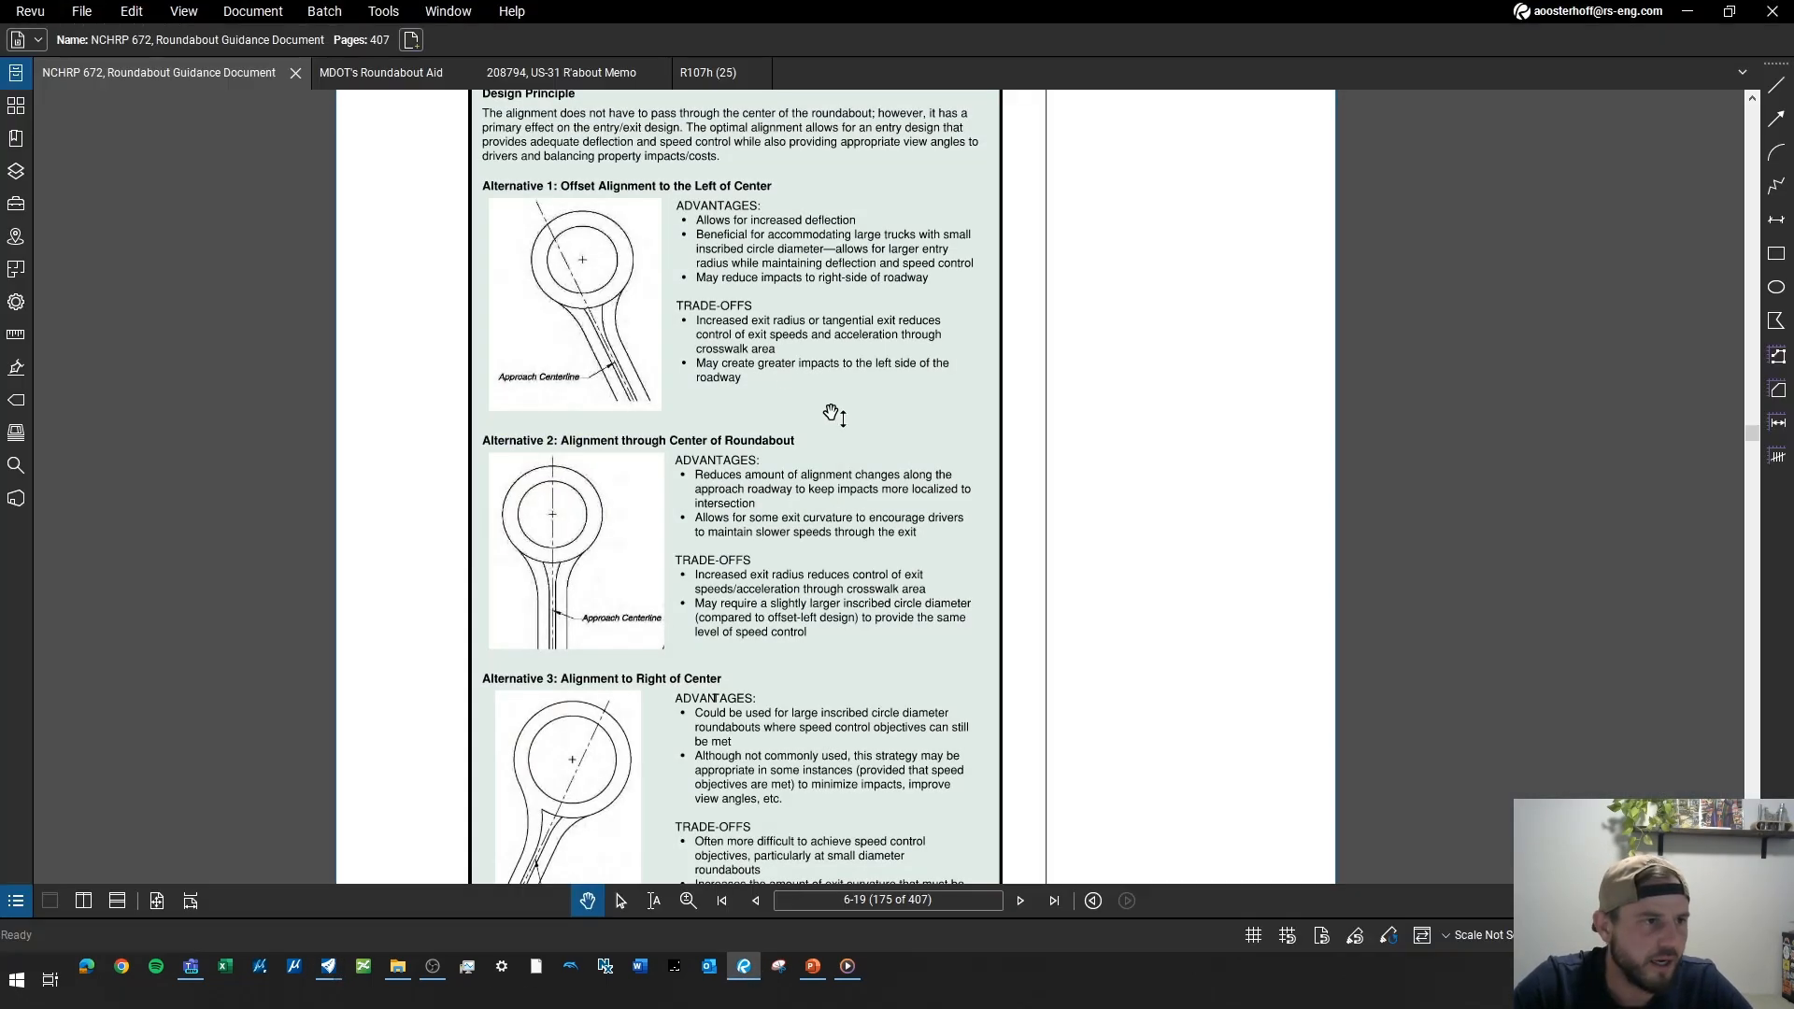
# - Switch to the NCHRP 672 guide in Revu and review the splitter island dimensions, nose radii and offsets in Exhibits 6-12 and 6-13
pyautogui.scroll(-15, 841, 392)
pyautogui.scroll(-20, 850, 353)
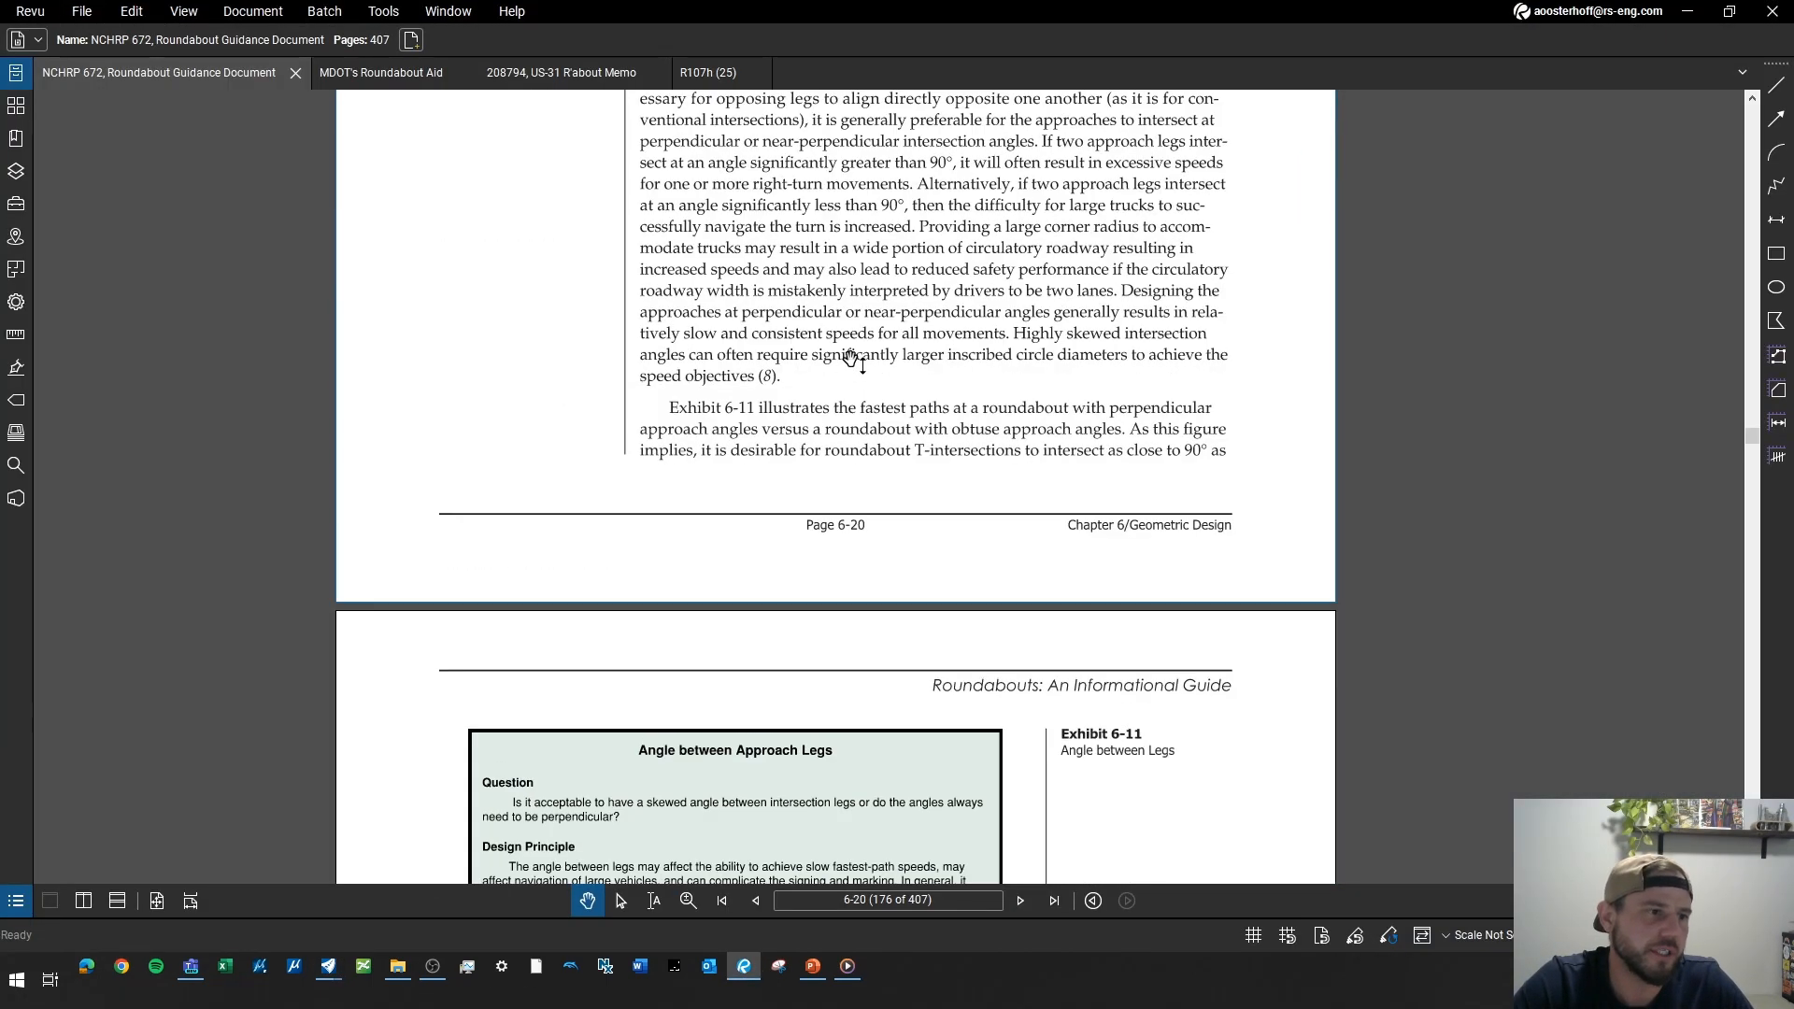
pyautogui.scroll(-15, 875, 374)
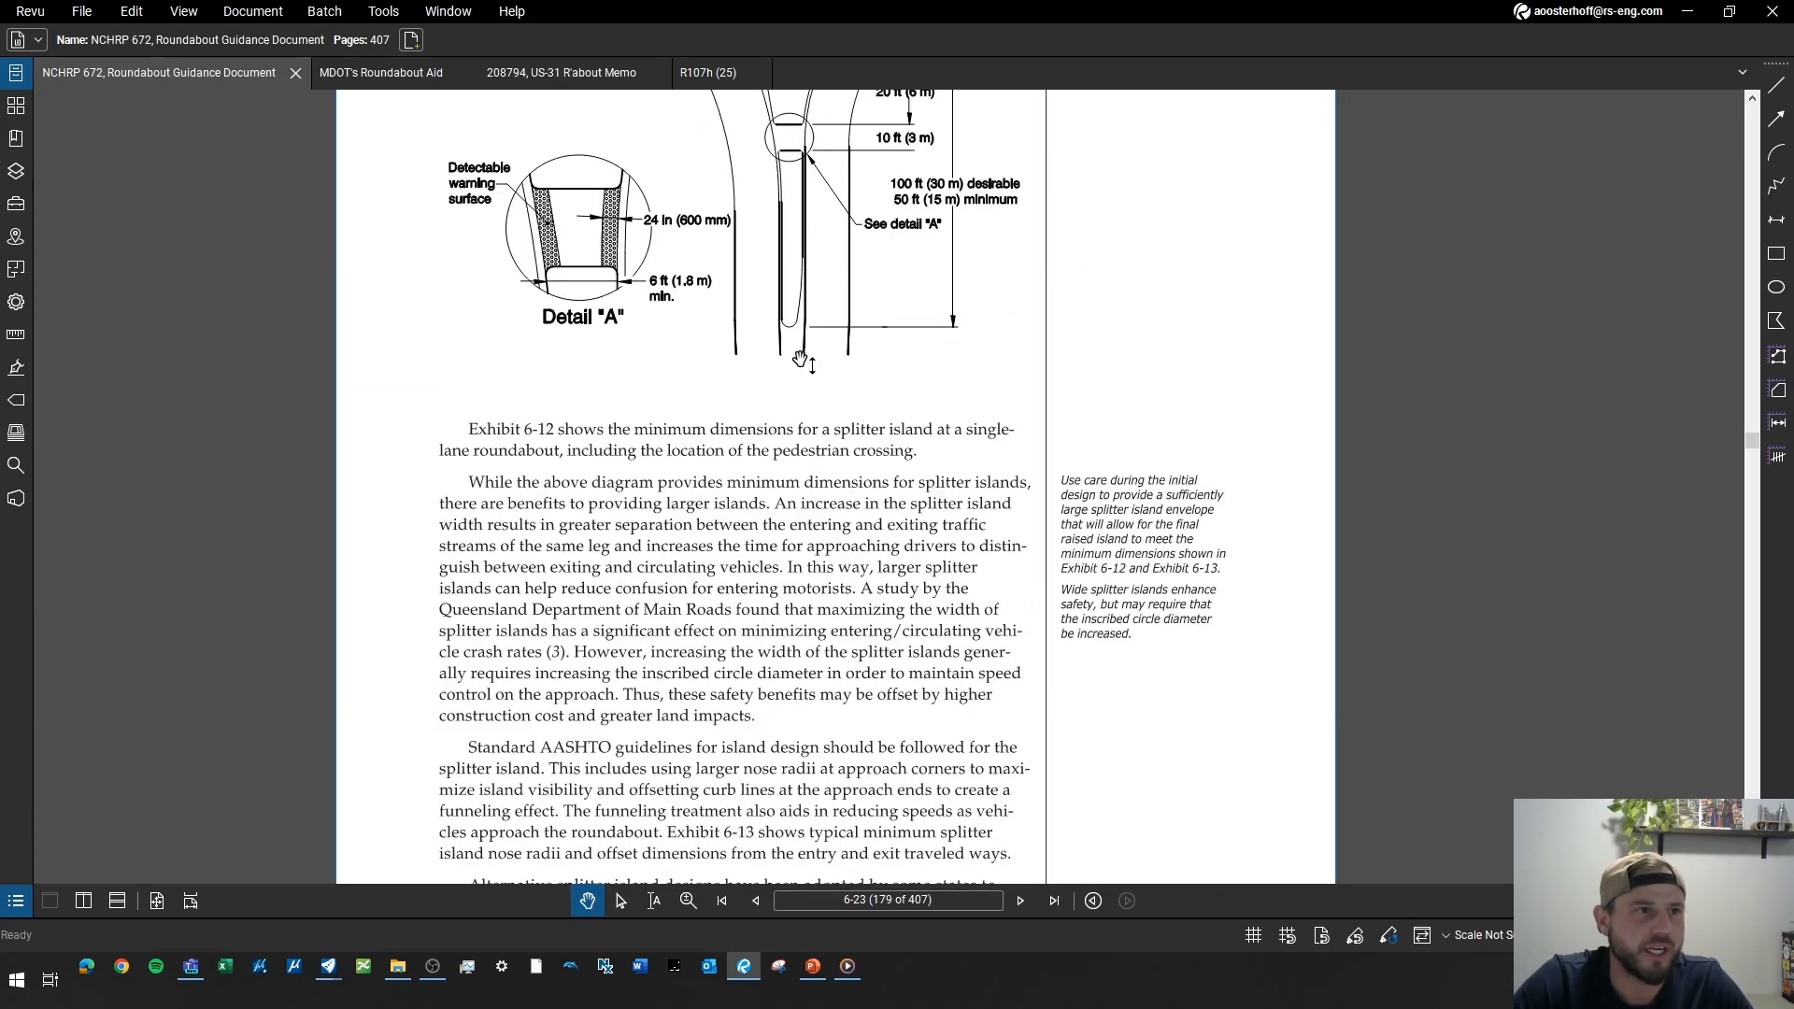
pyautogui.scroll(3, 803, 365)
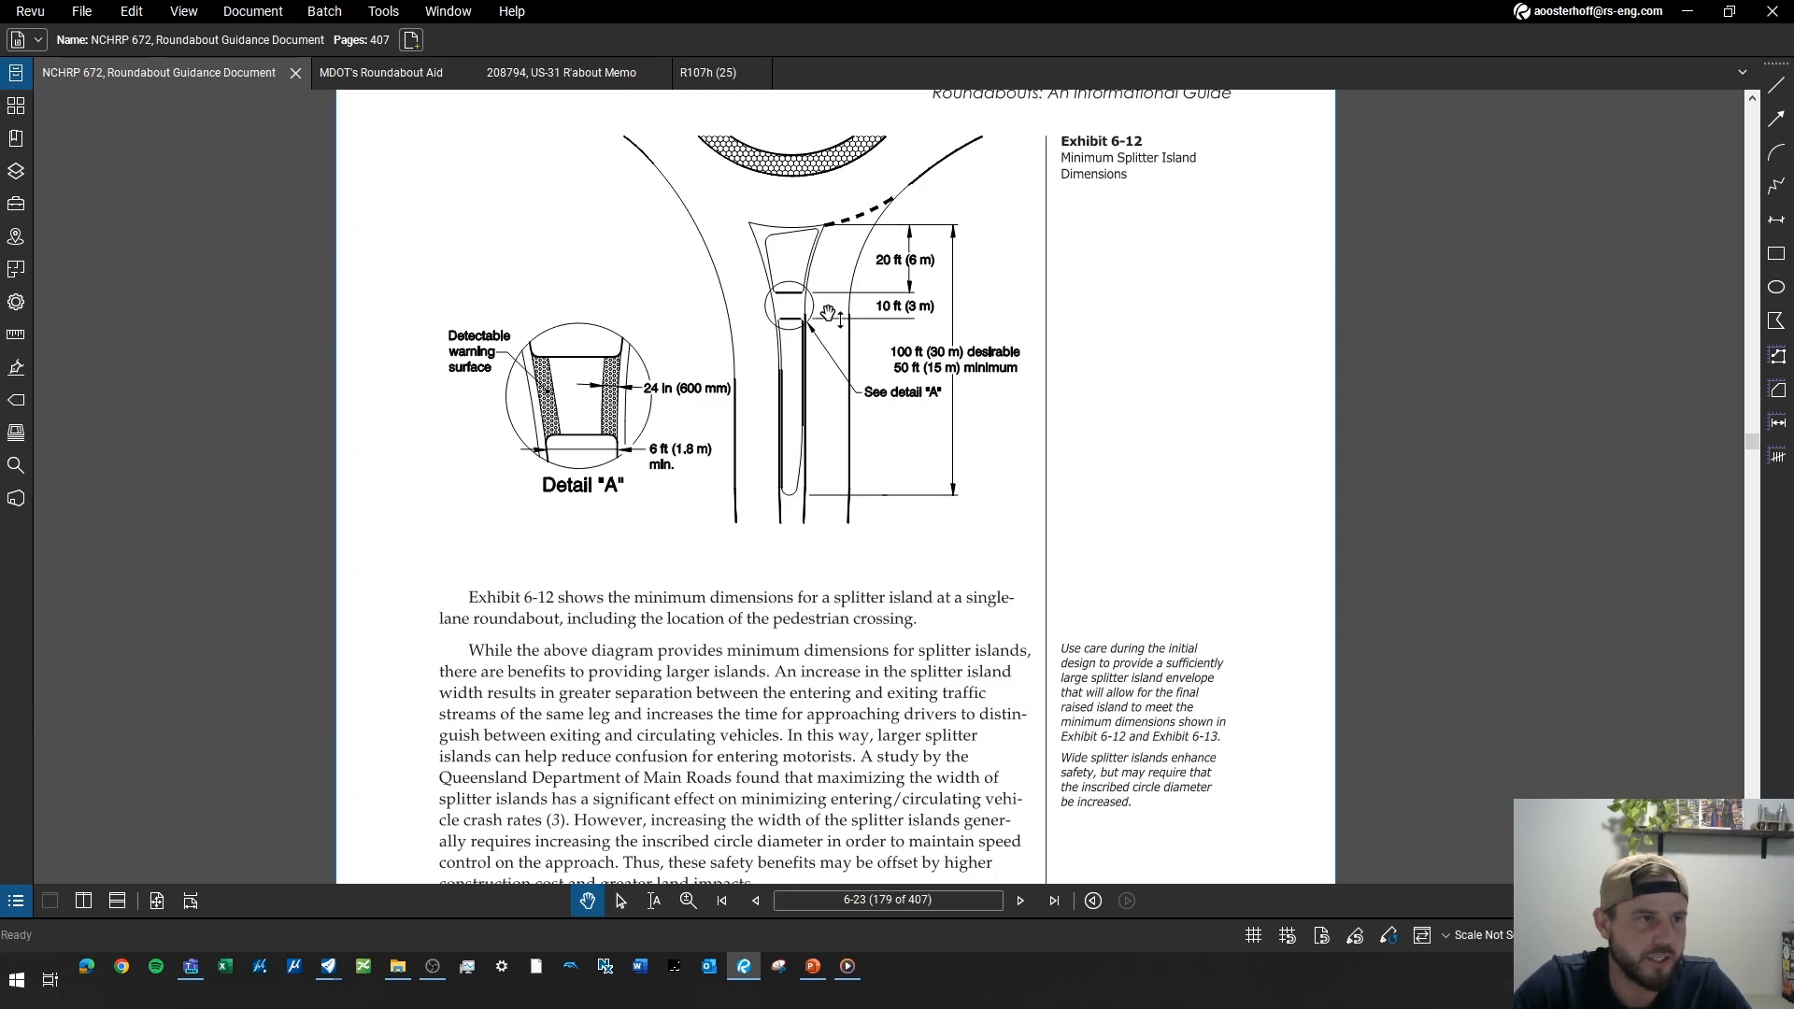
pyautogui.scroll(-10, 831, 313)
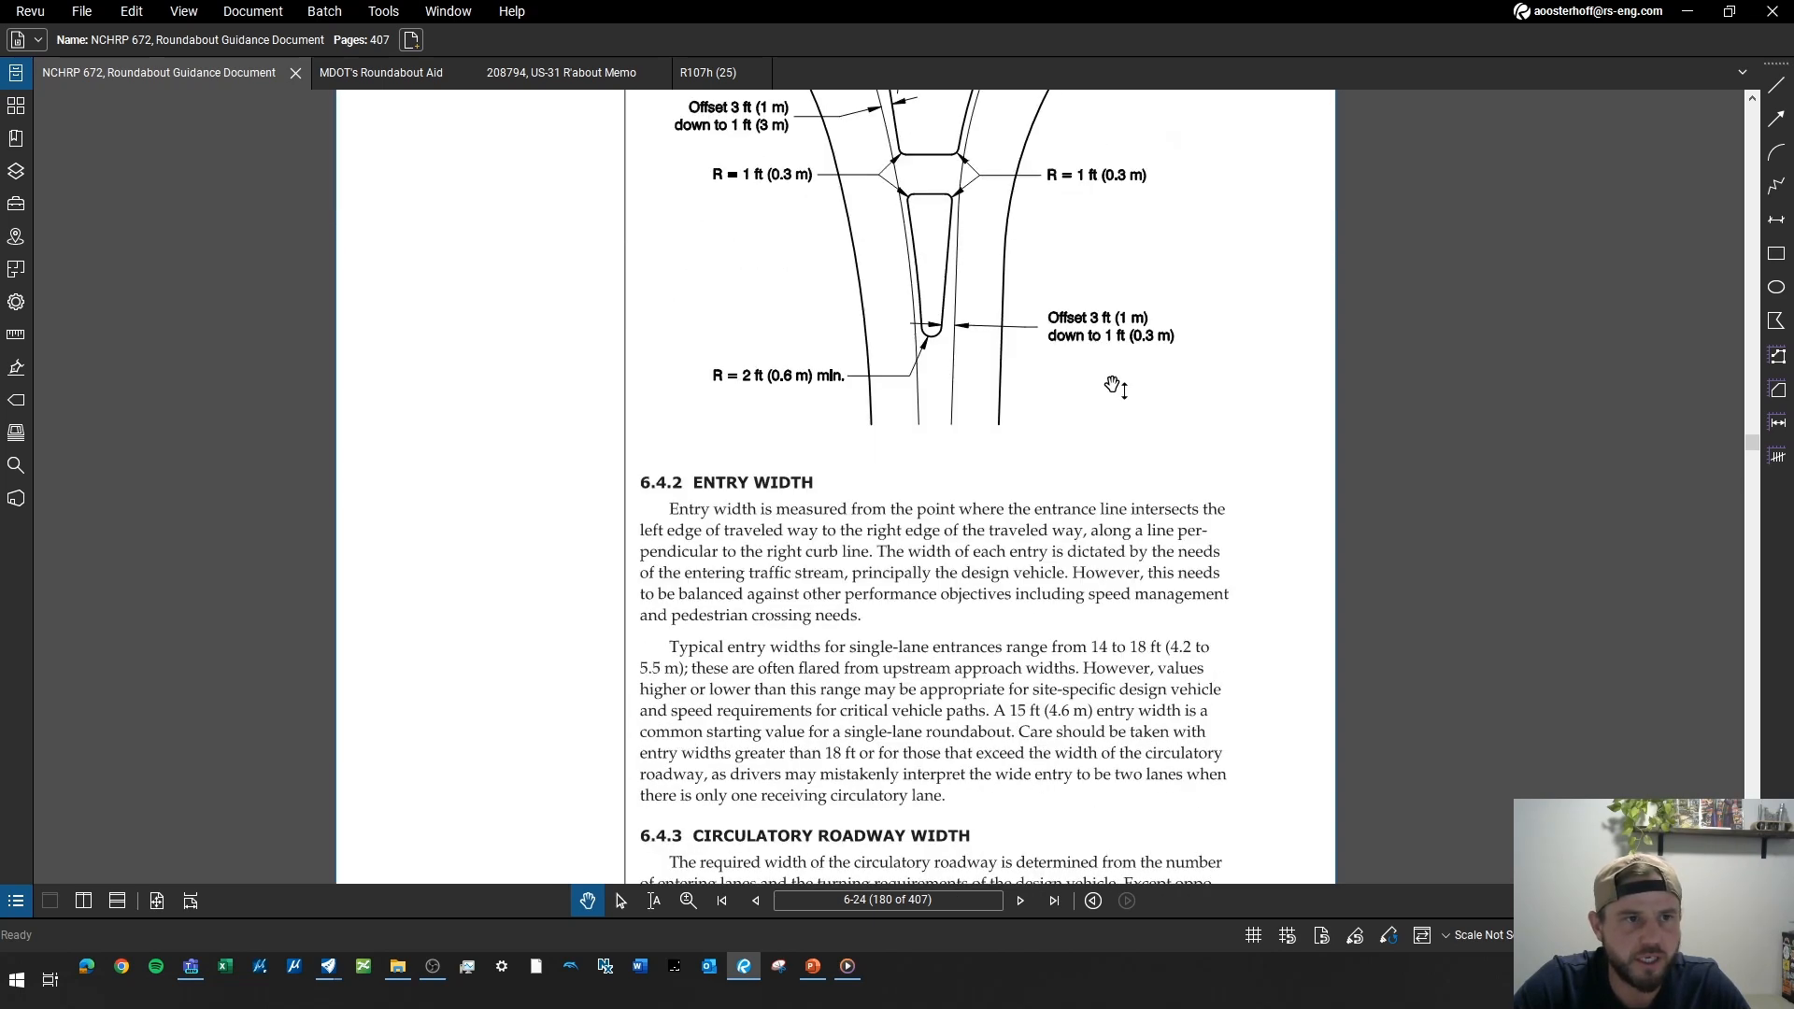
pyautogui.click(1687, 11)
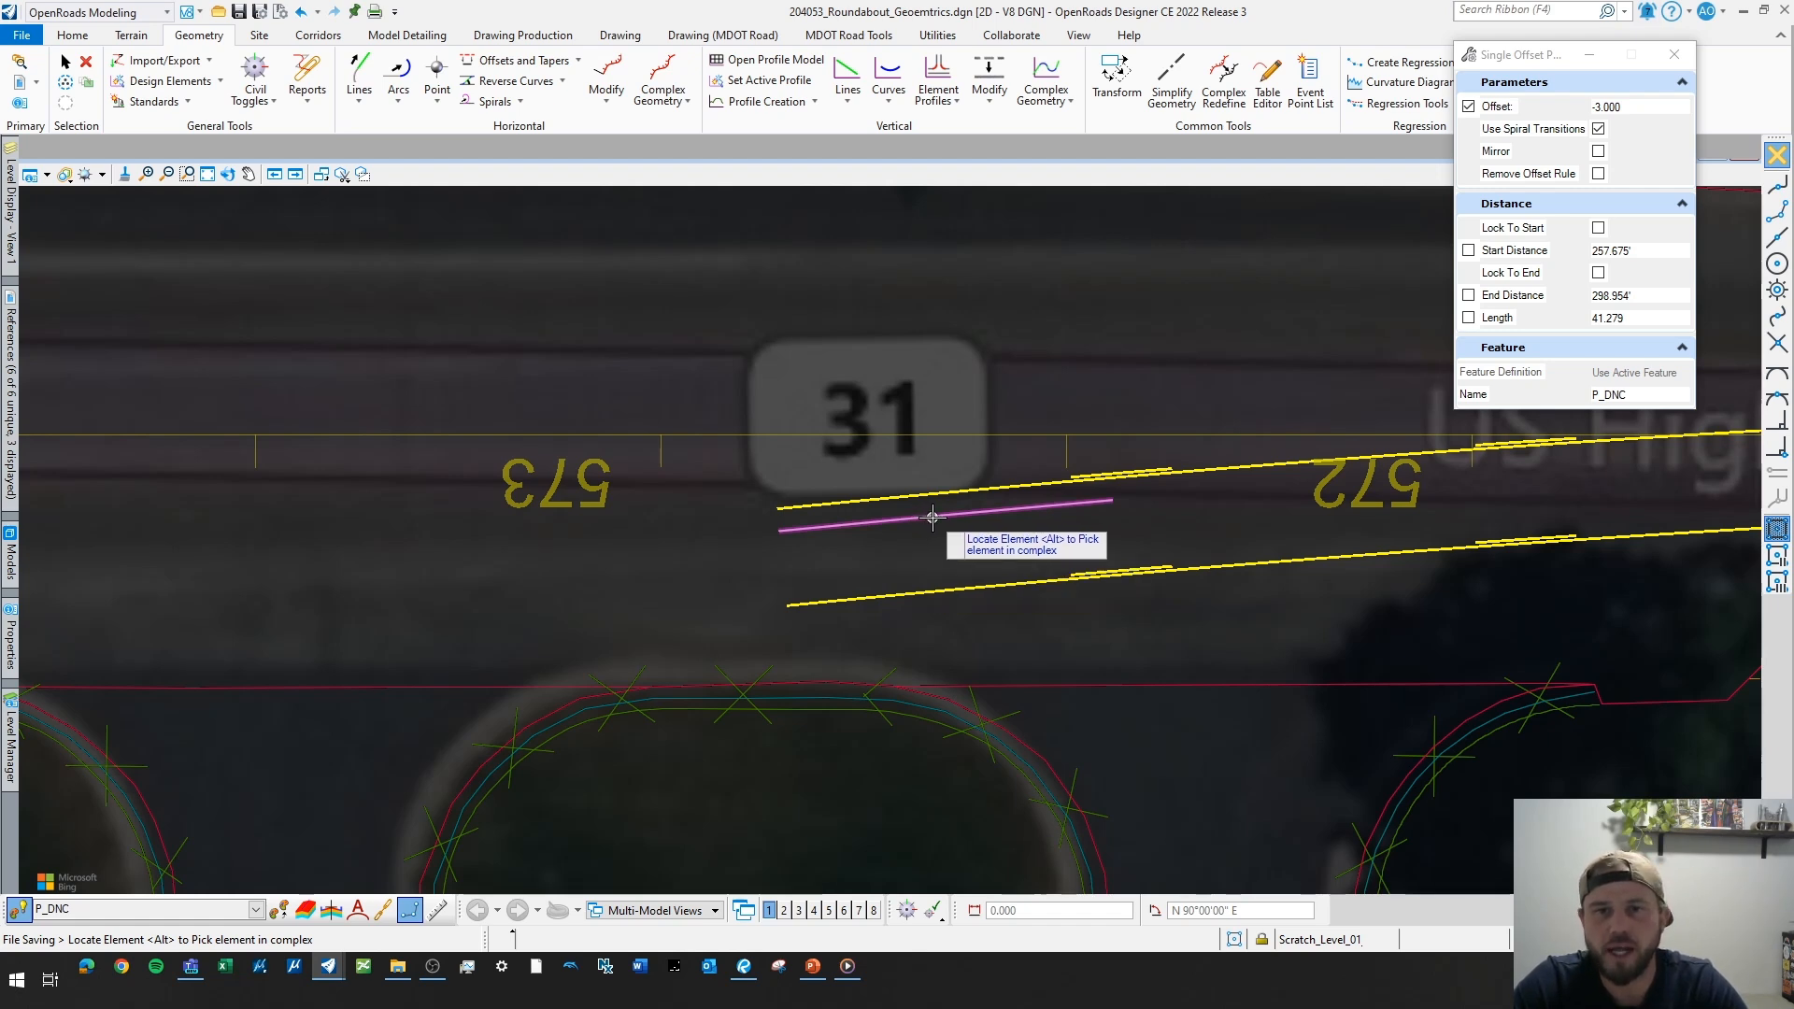
# - Offset the entire P_DNC line 4.5 ft toward the opposite yellow line, then offset the resulting line another 4.5 ft to the same side
pyautogui.click(849, 526)
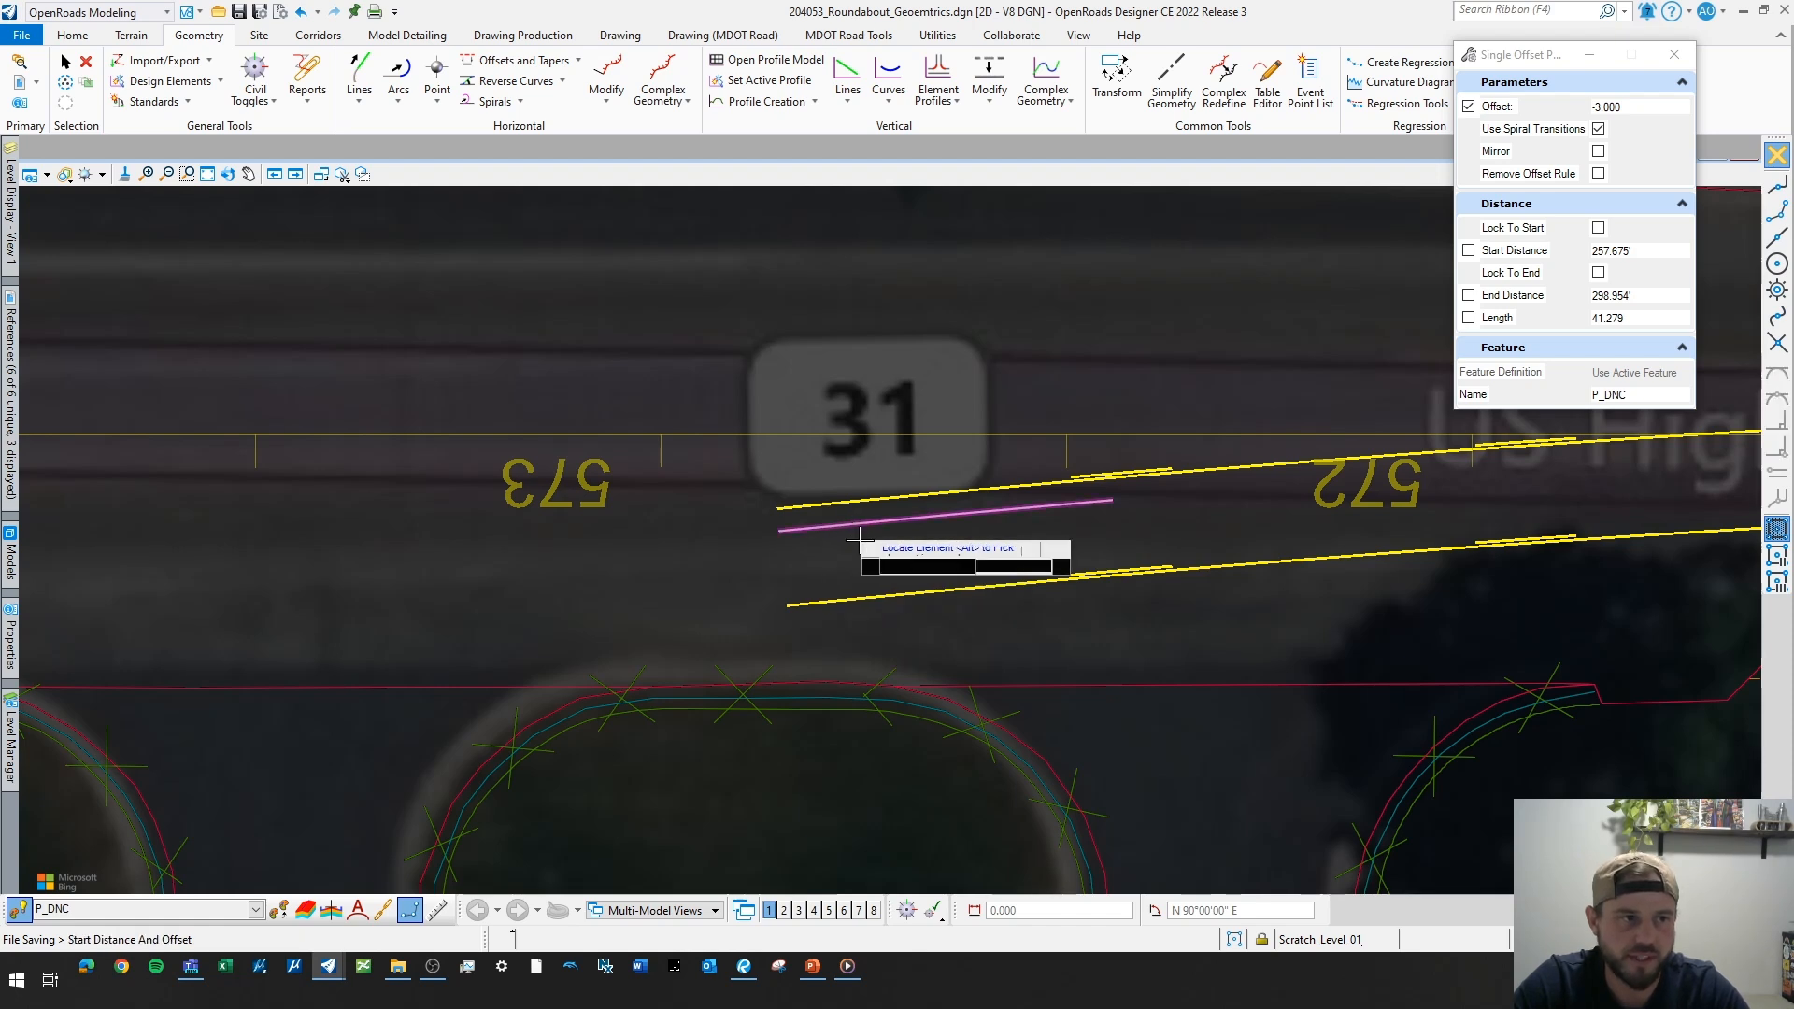
pyautogui.click(579, 61)
pyautogui.click(523, 97)
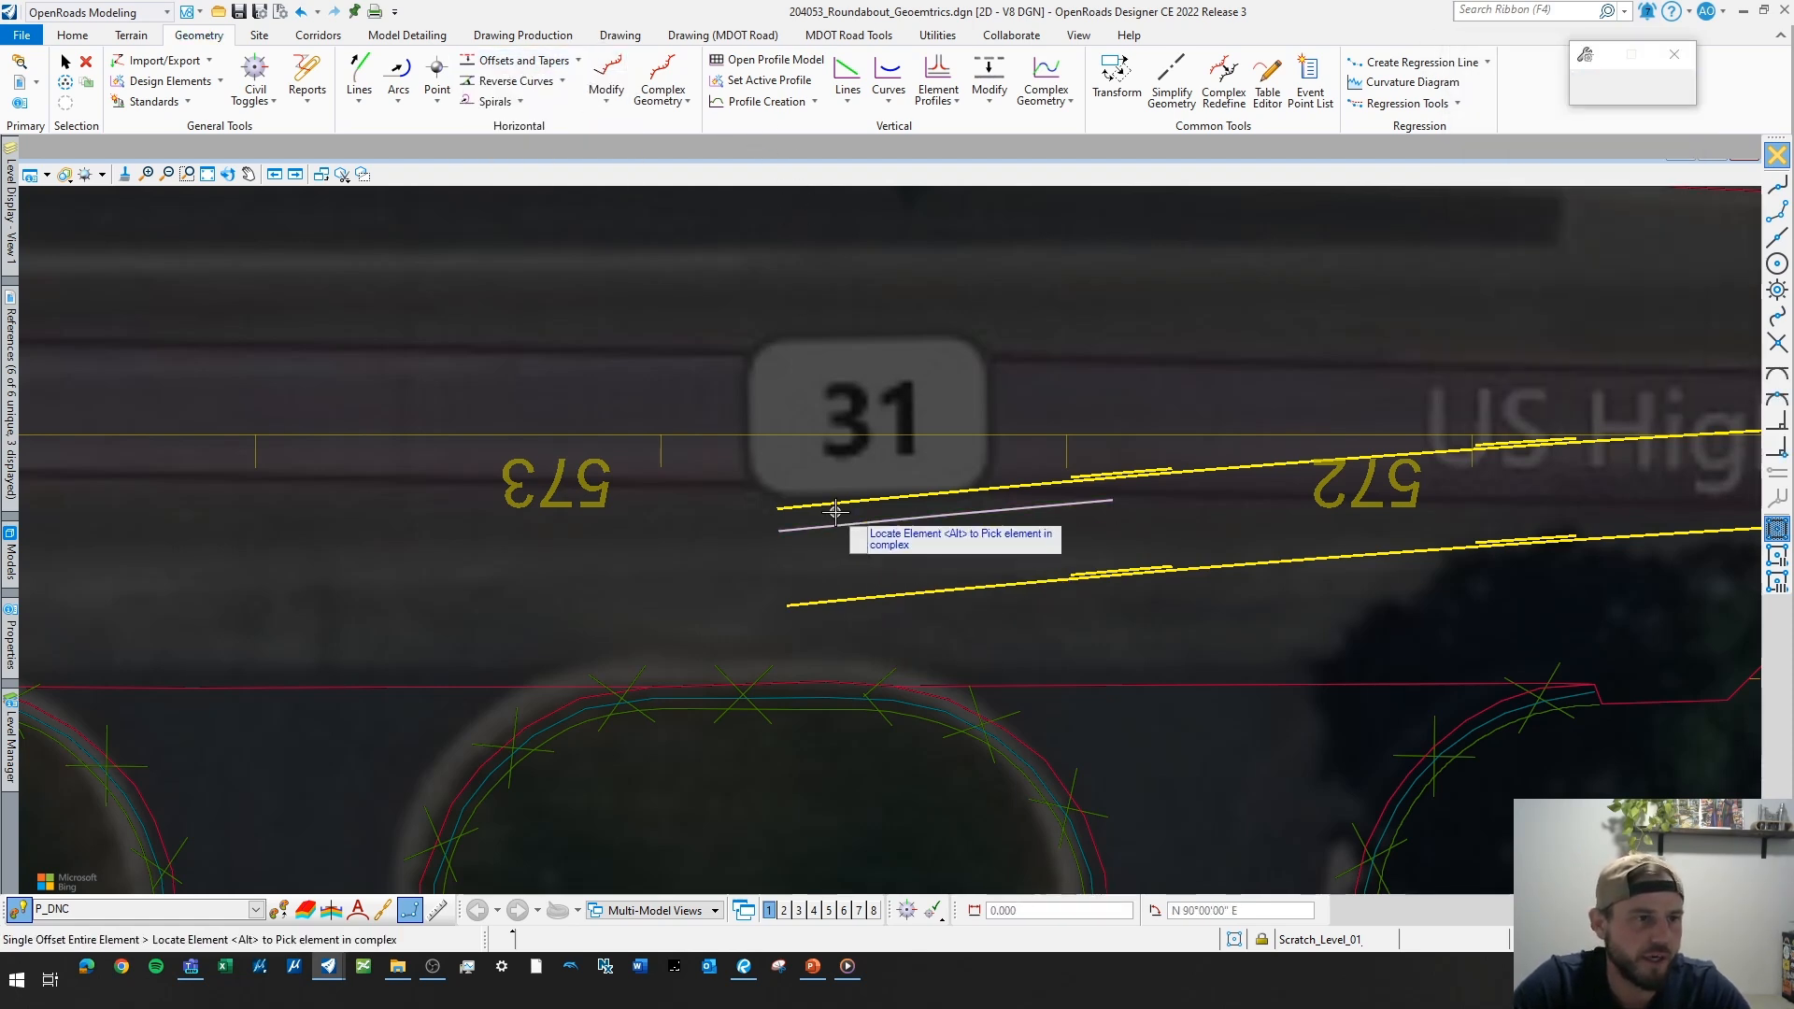
pyautogui.click(834, 512)
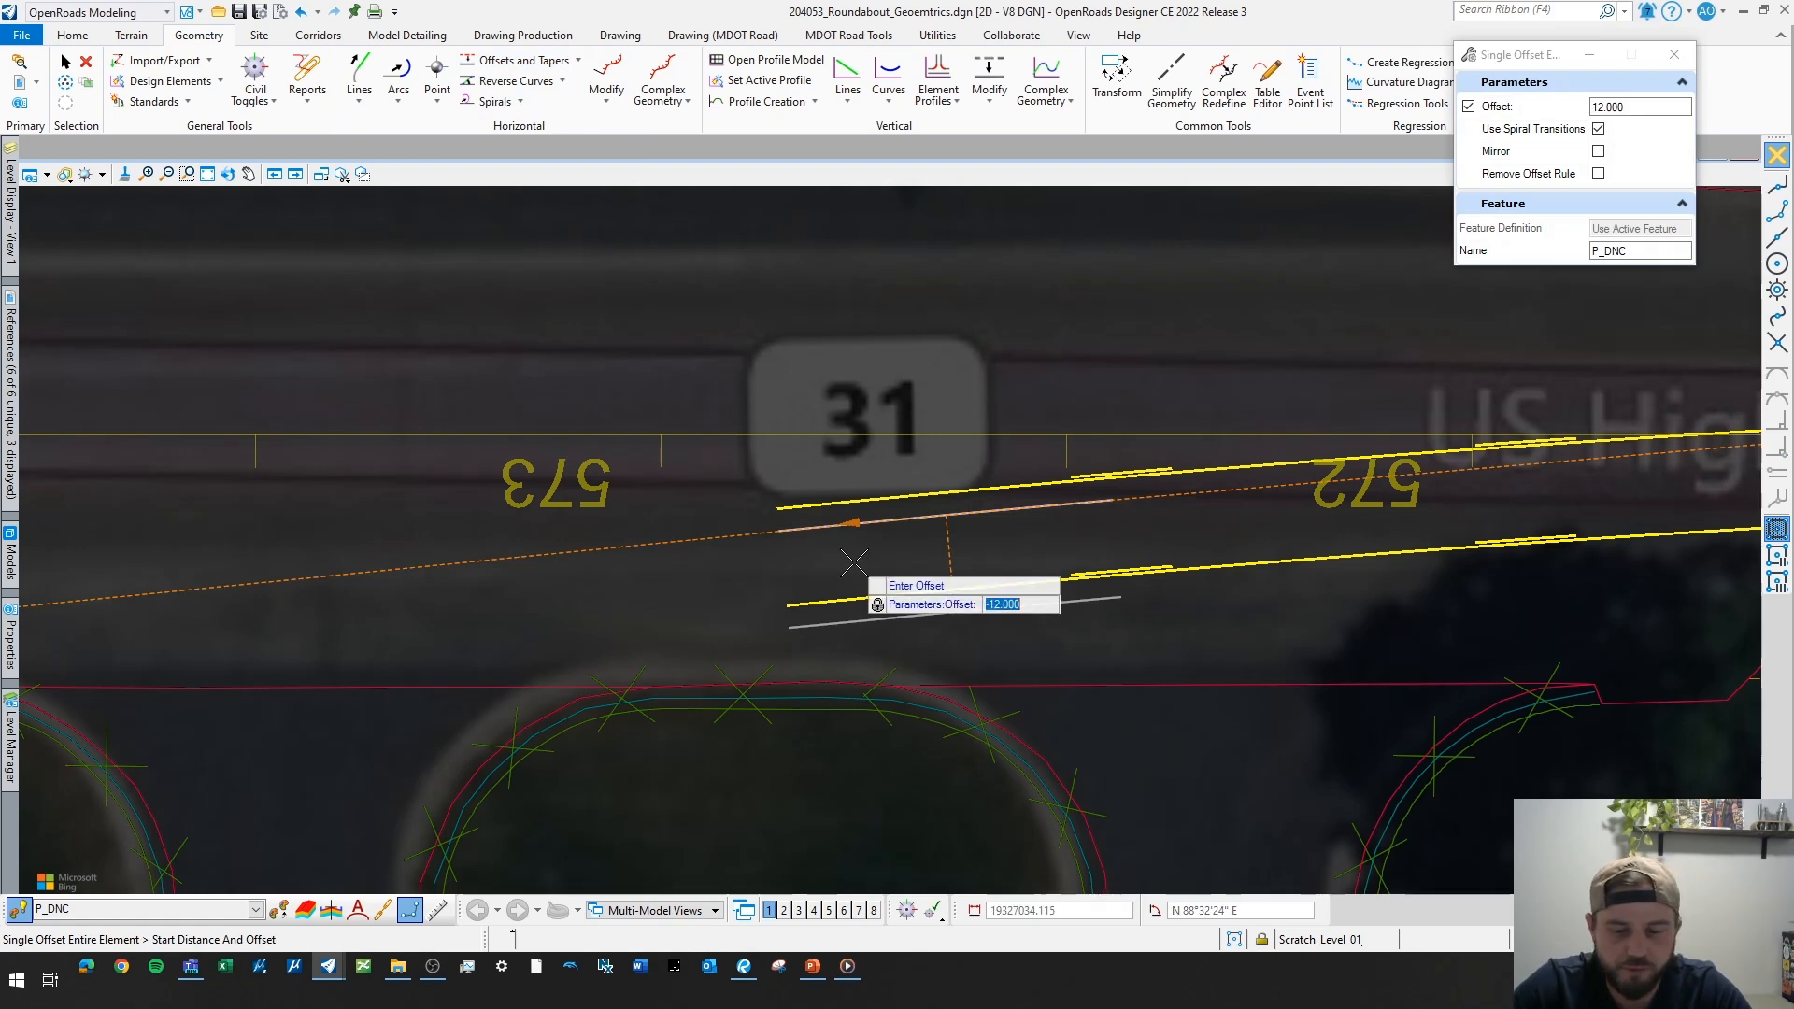
pyautogui.write('4.5')
pyautogui.press('Return')
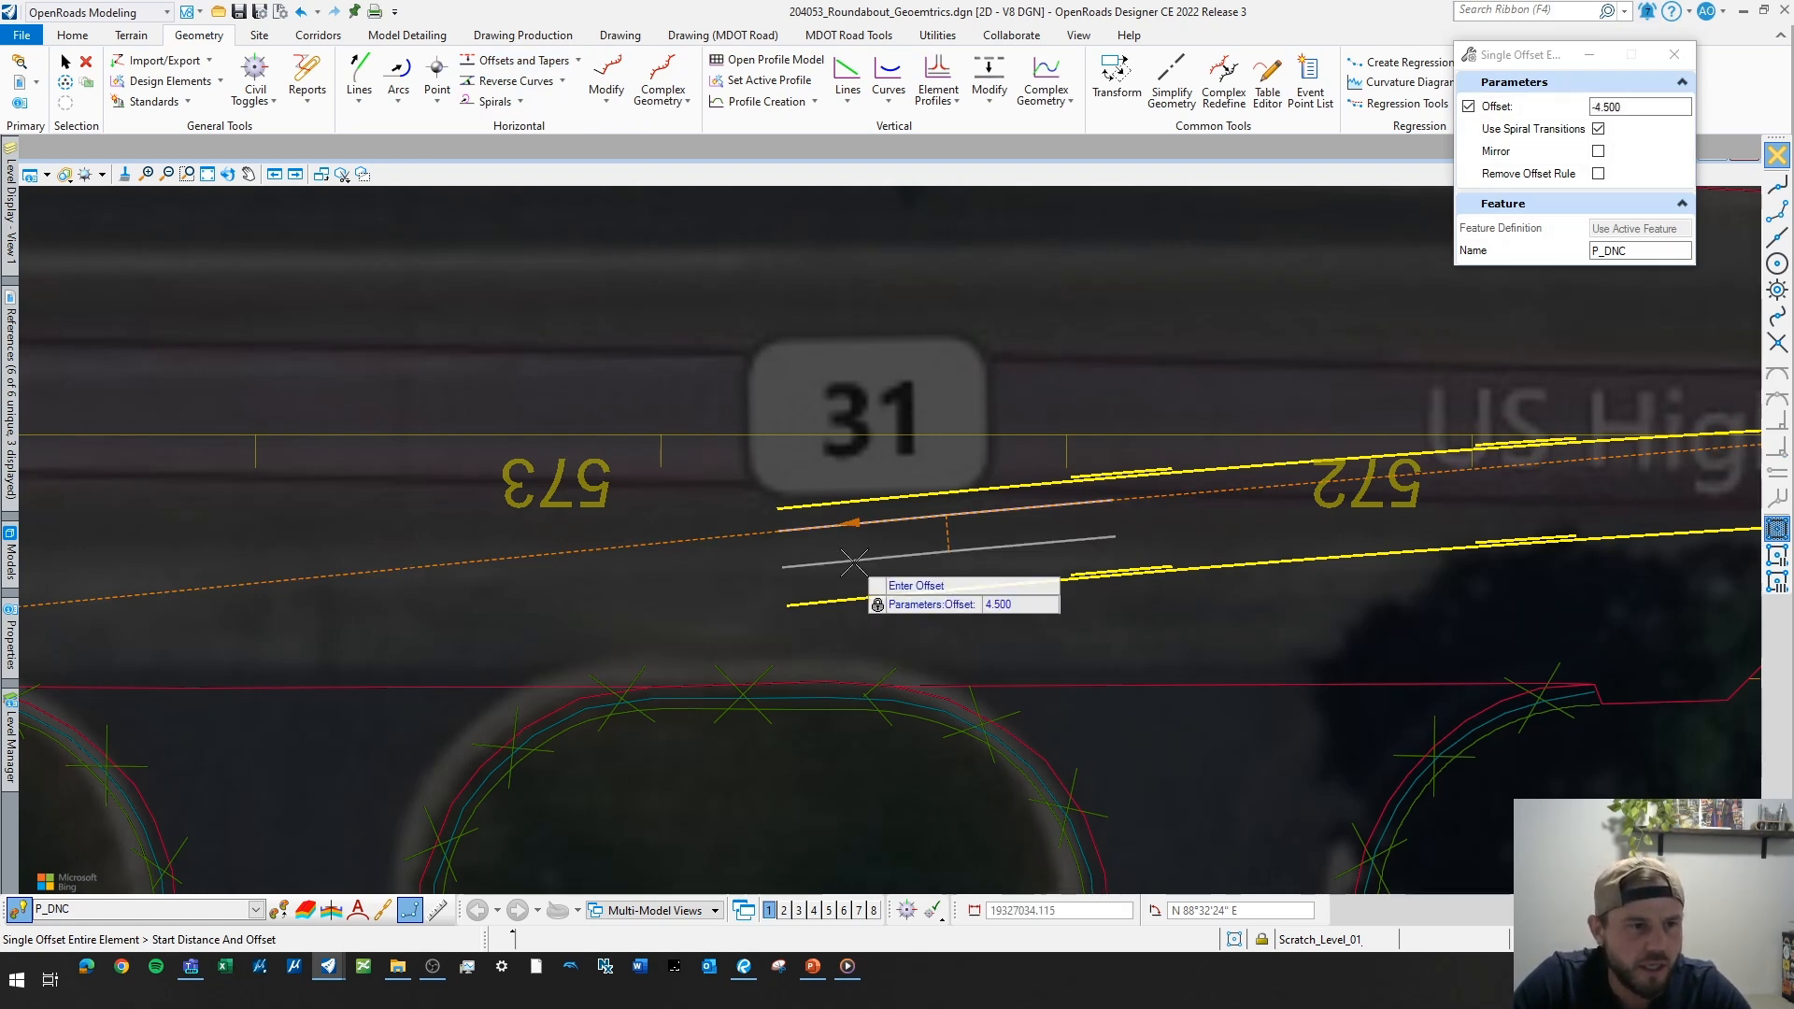
pyautogui.click(857, 565)
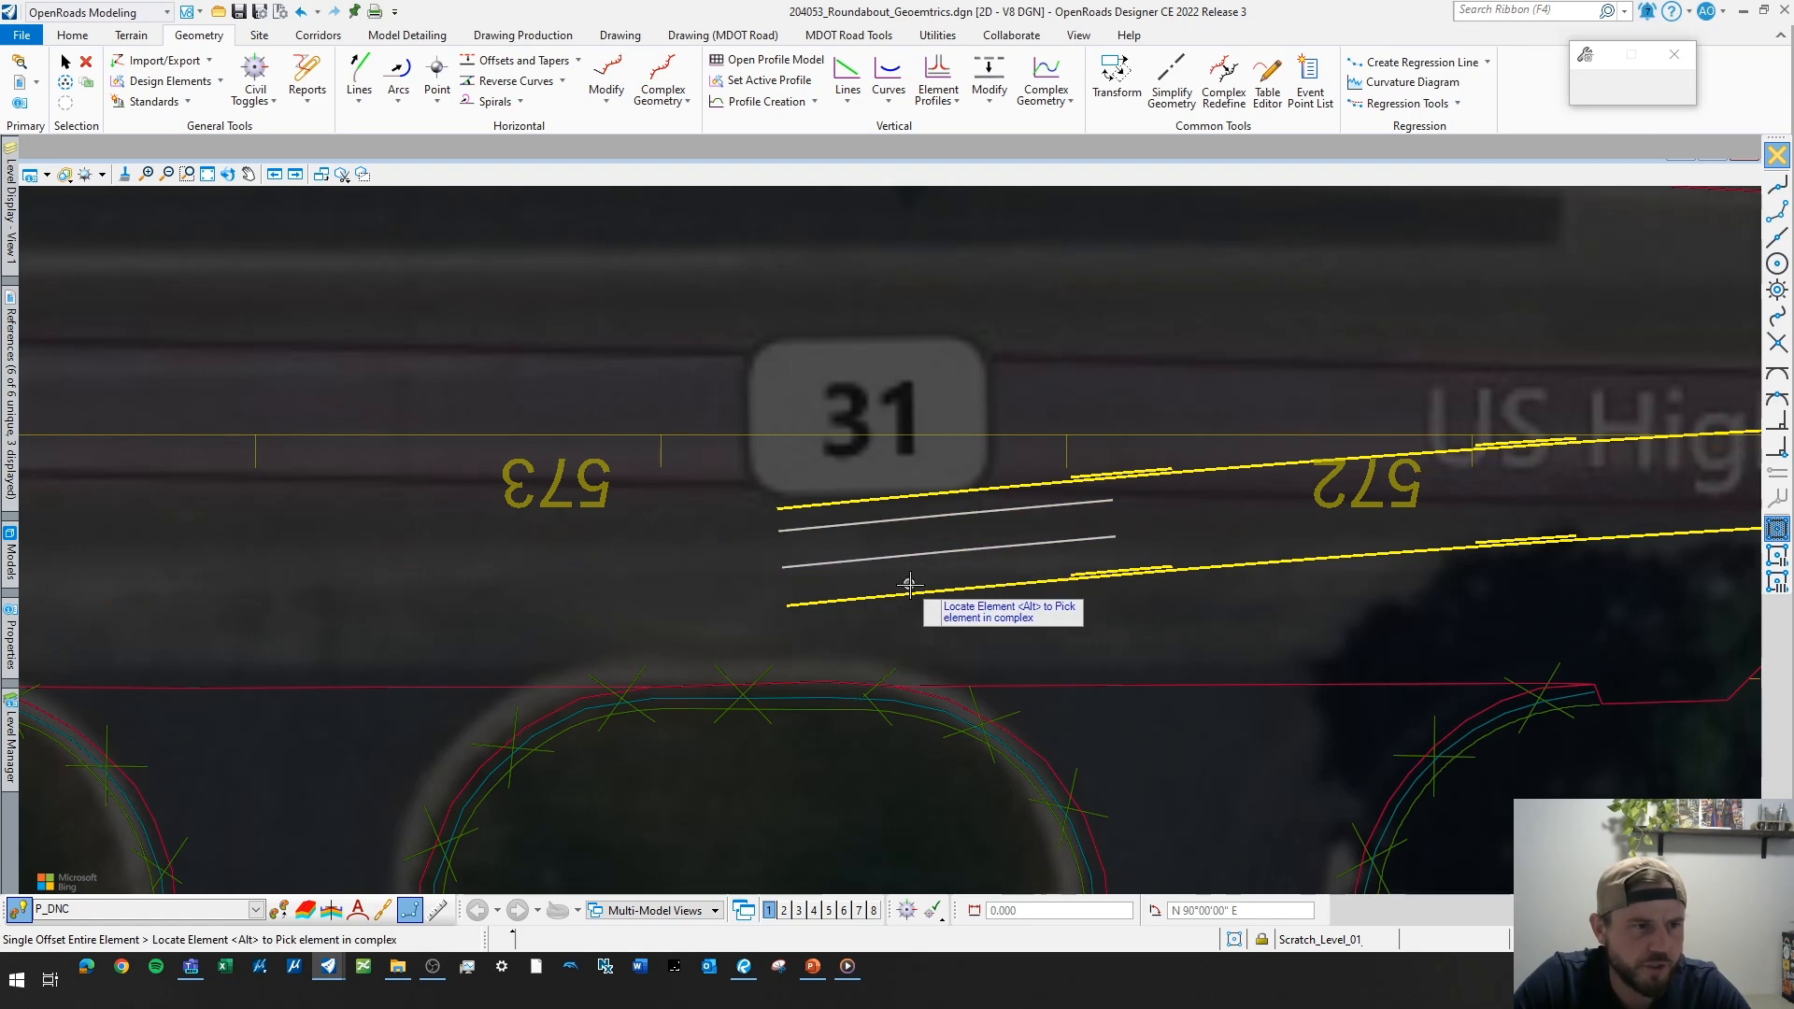
pyautogui.click(934, 551)
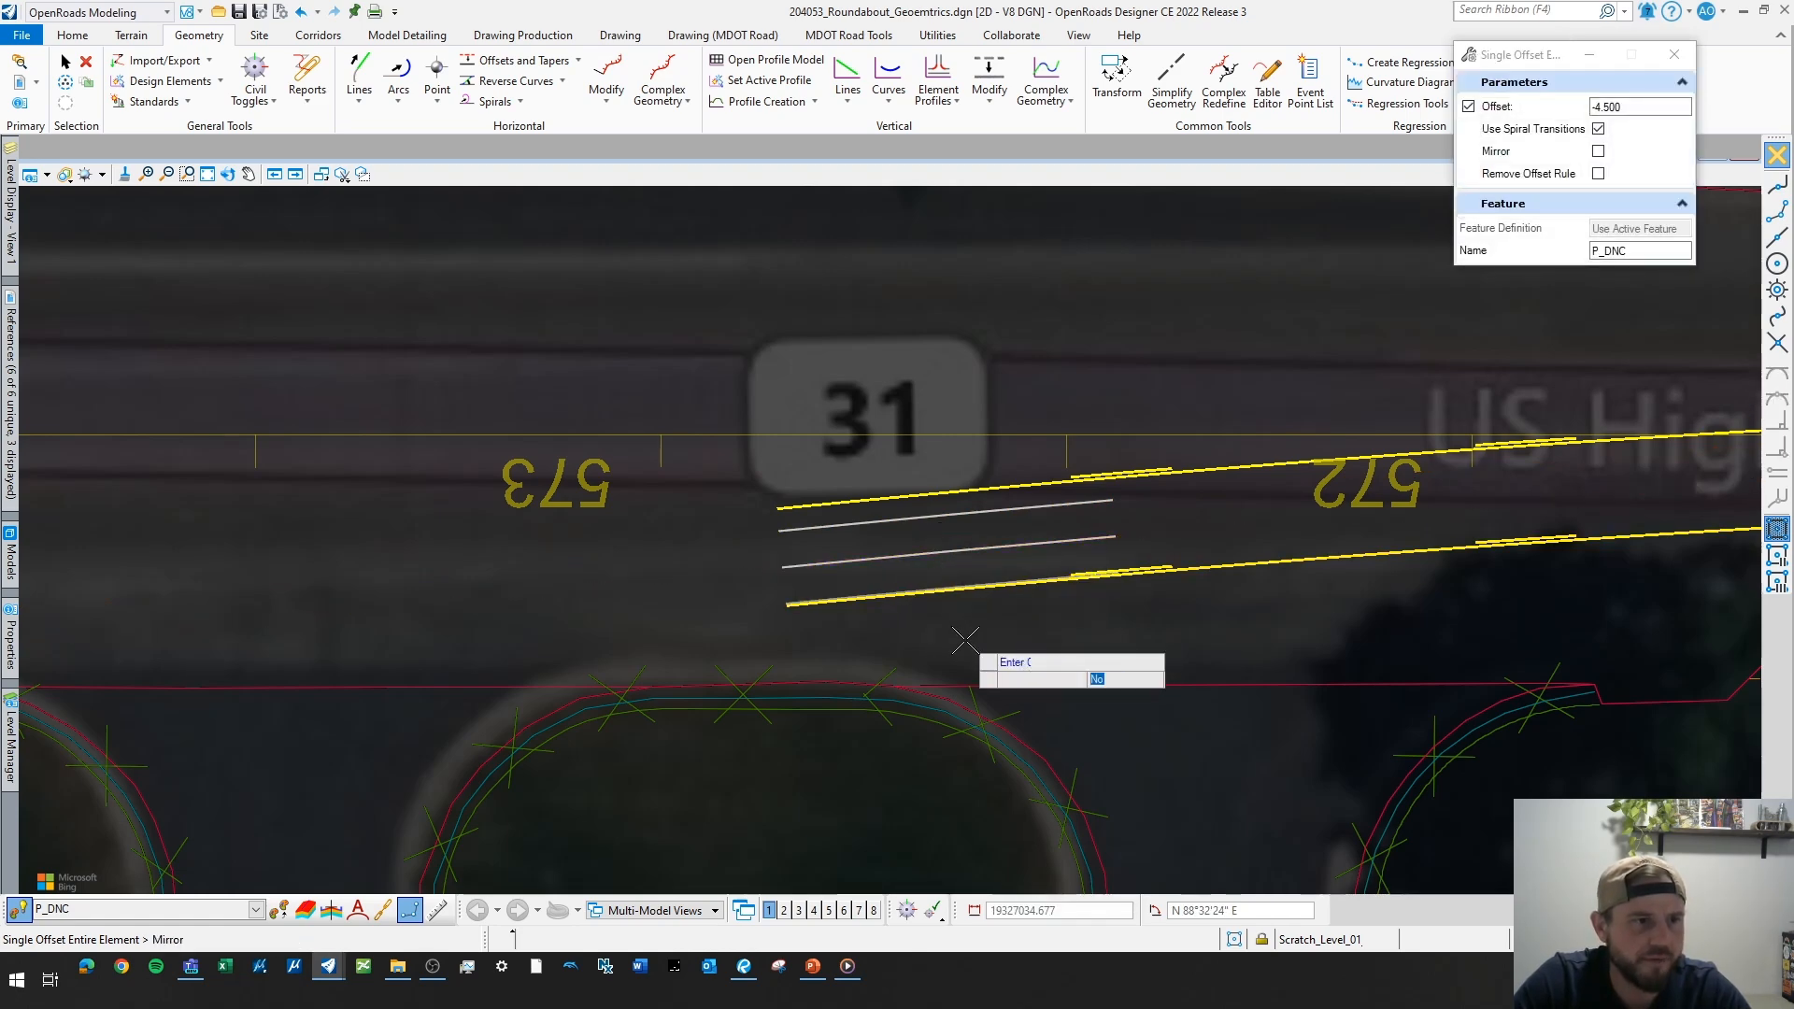
pyautogui.press('Escape')
# - Turn off the display of the level holding the yellow pavement marking lines in the active file
pyautogui.scroll(-2, 1013, 620)
pyautogui.moveTo(1013, 620); pyautogui.dragTo(1049, 593, button='middle')
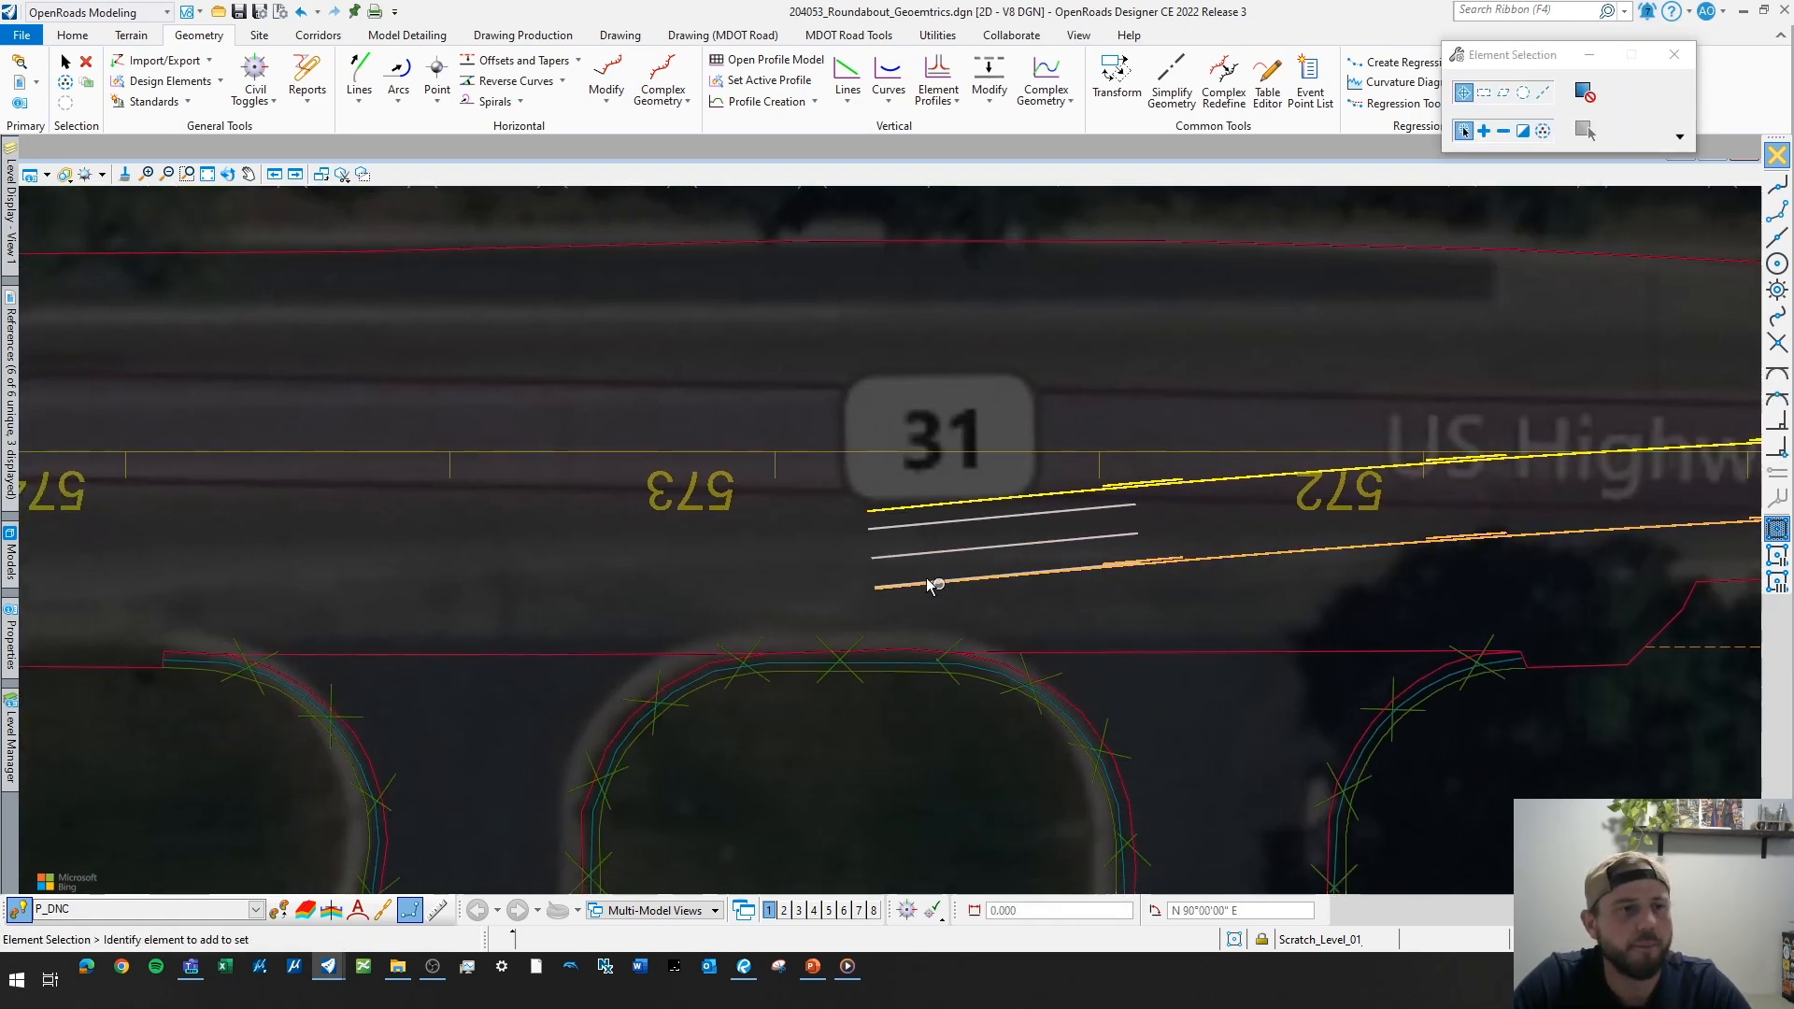
pyautogui.scroll(2, 927, 585)
pyautogui.click(12, 241)
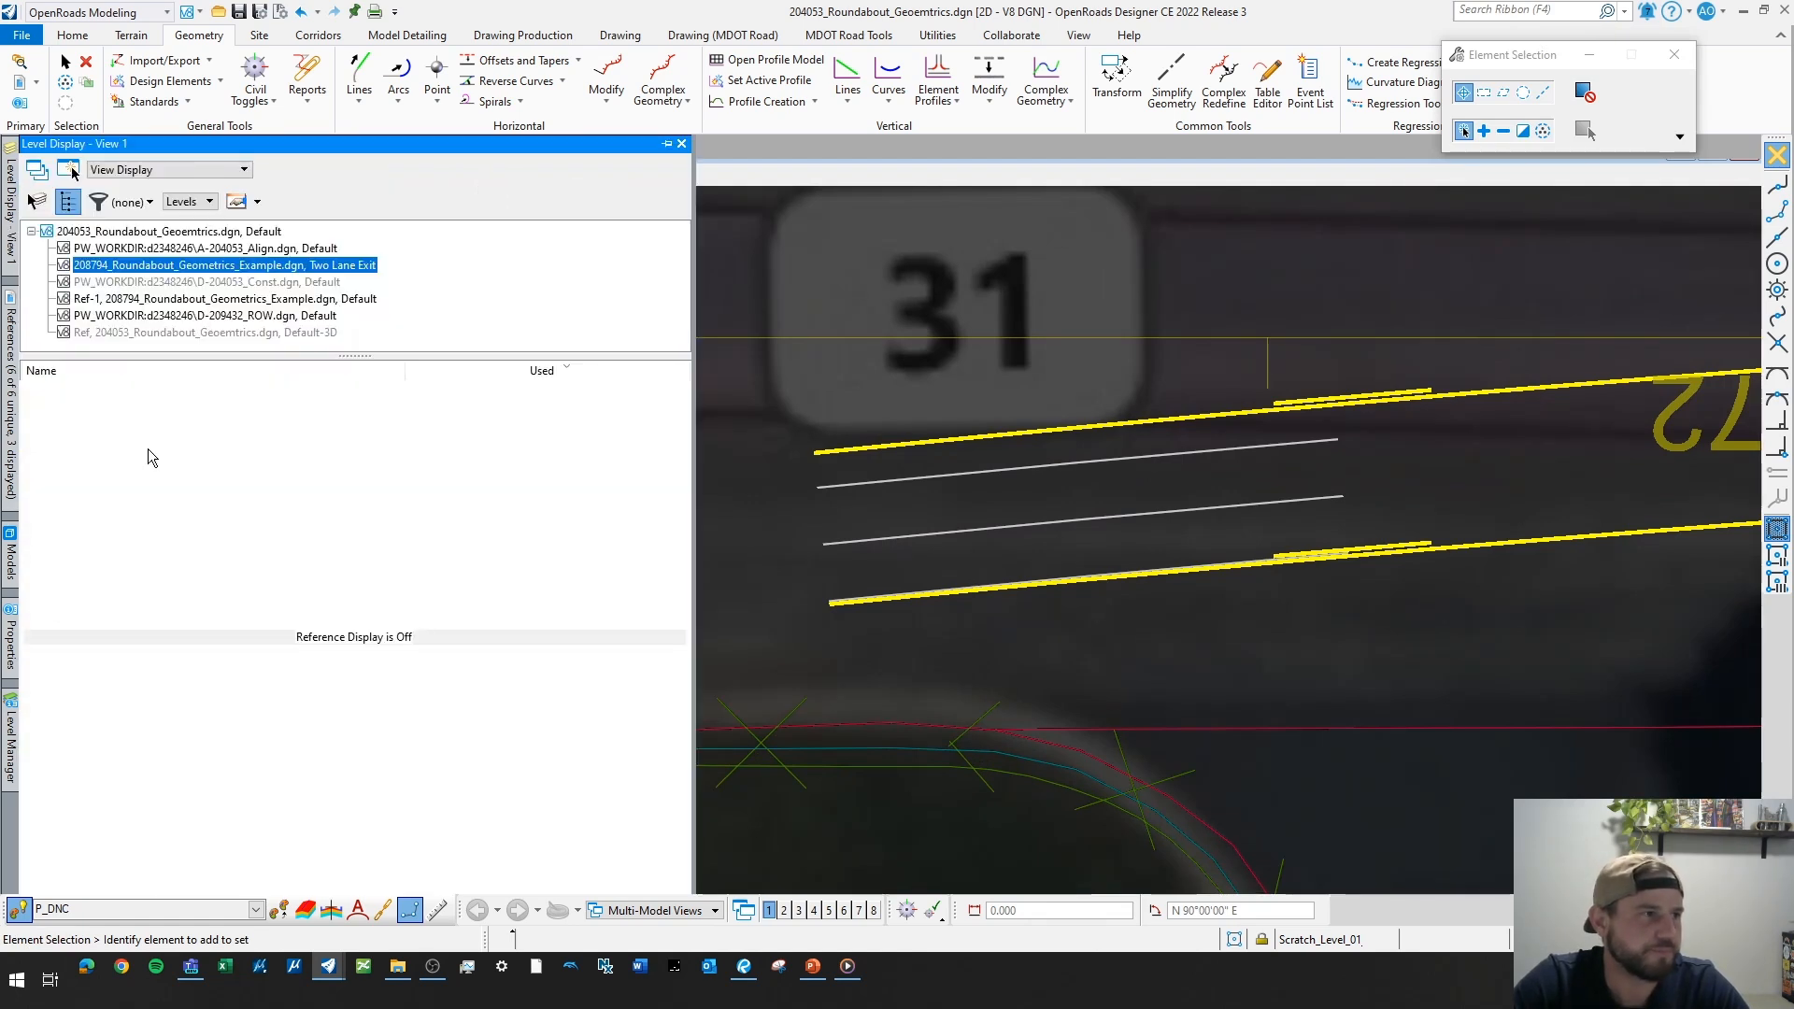
pyautogui.click(207, 234)
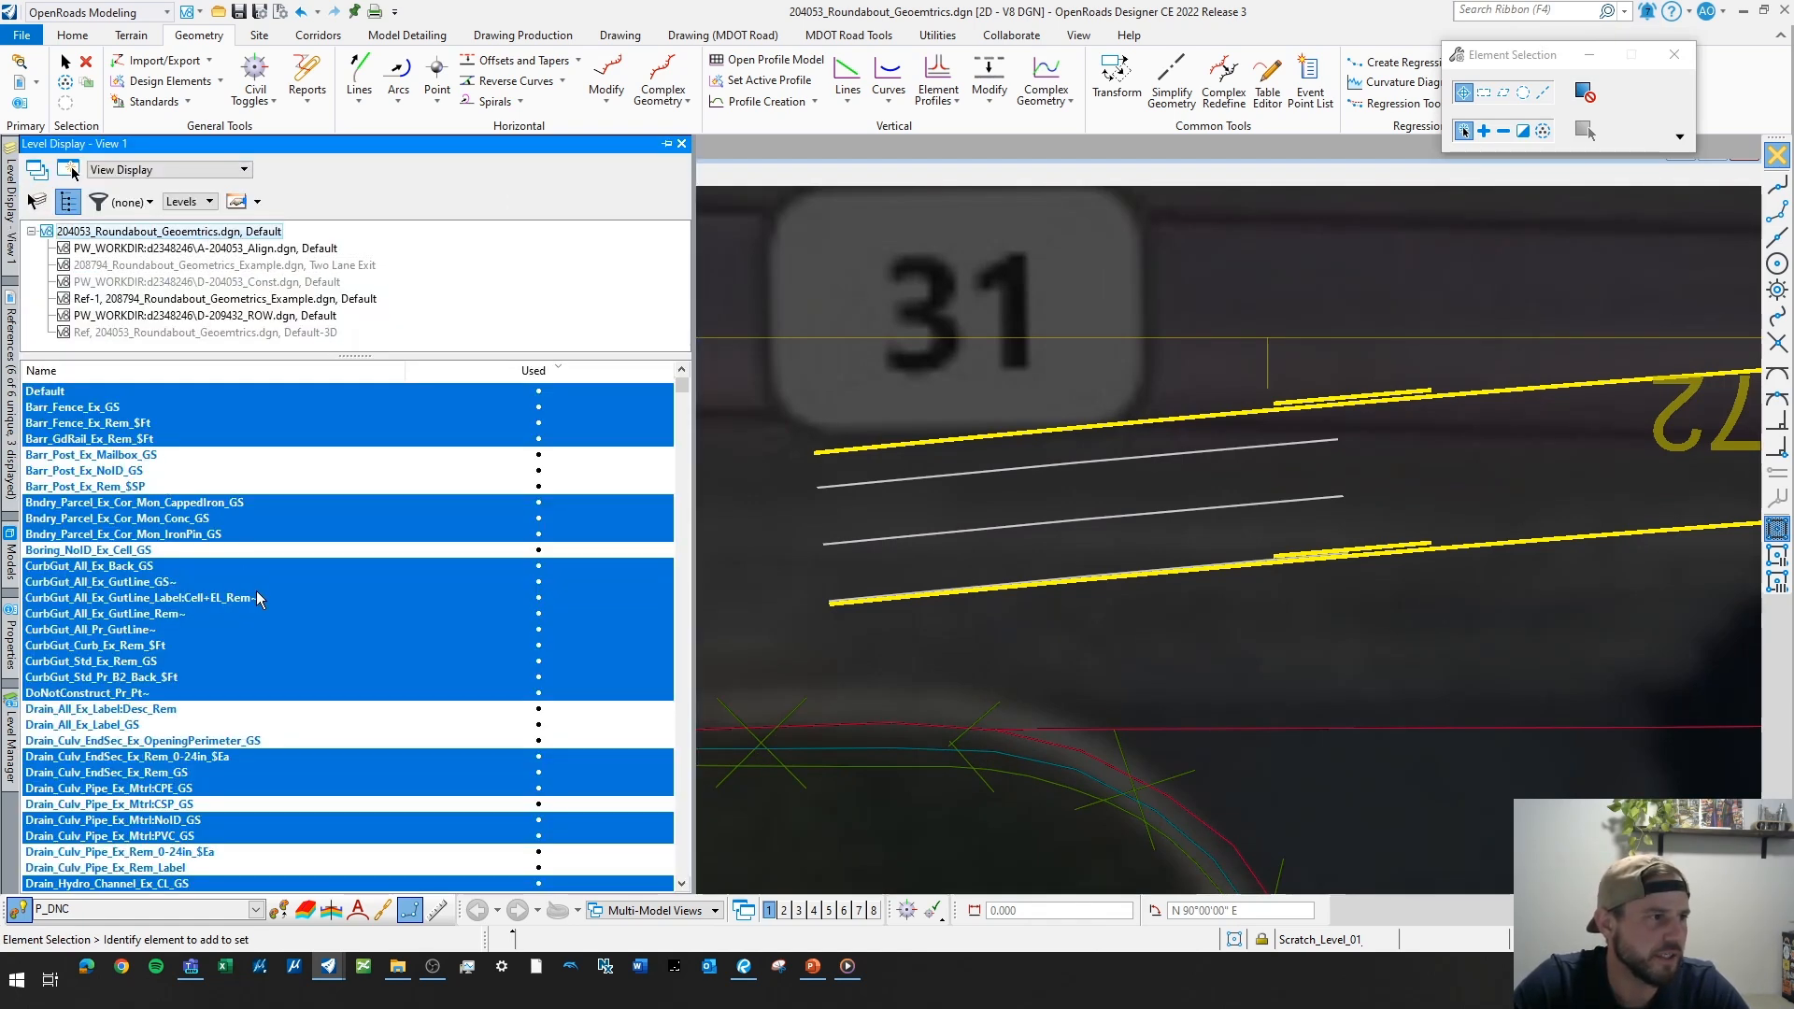
pyautogui.rightClick(181, 485)
pyautogui.click(230, 608)
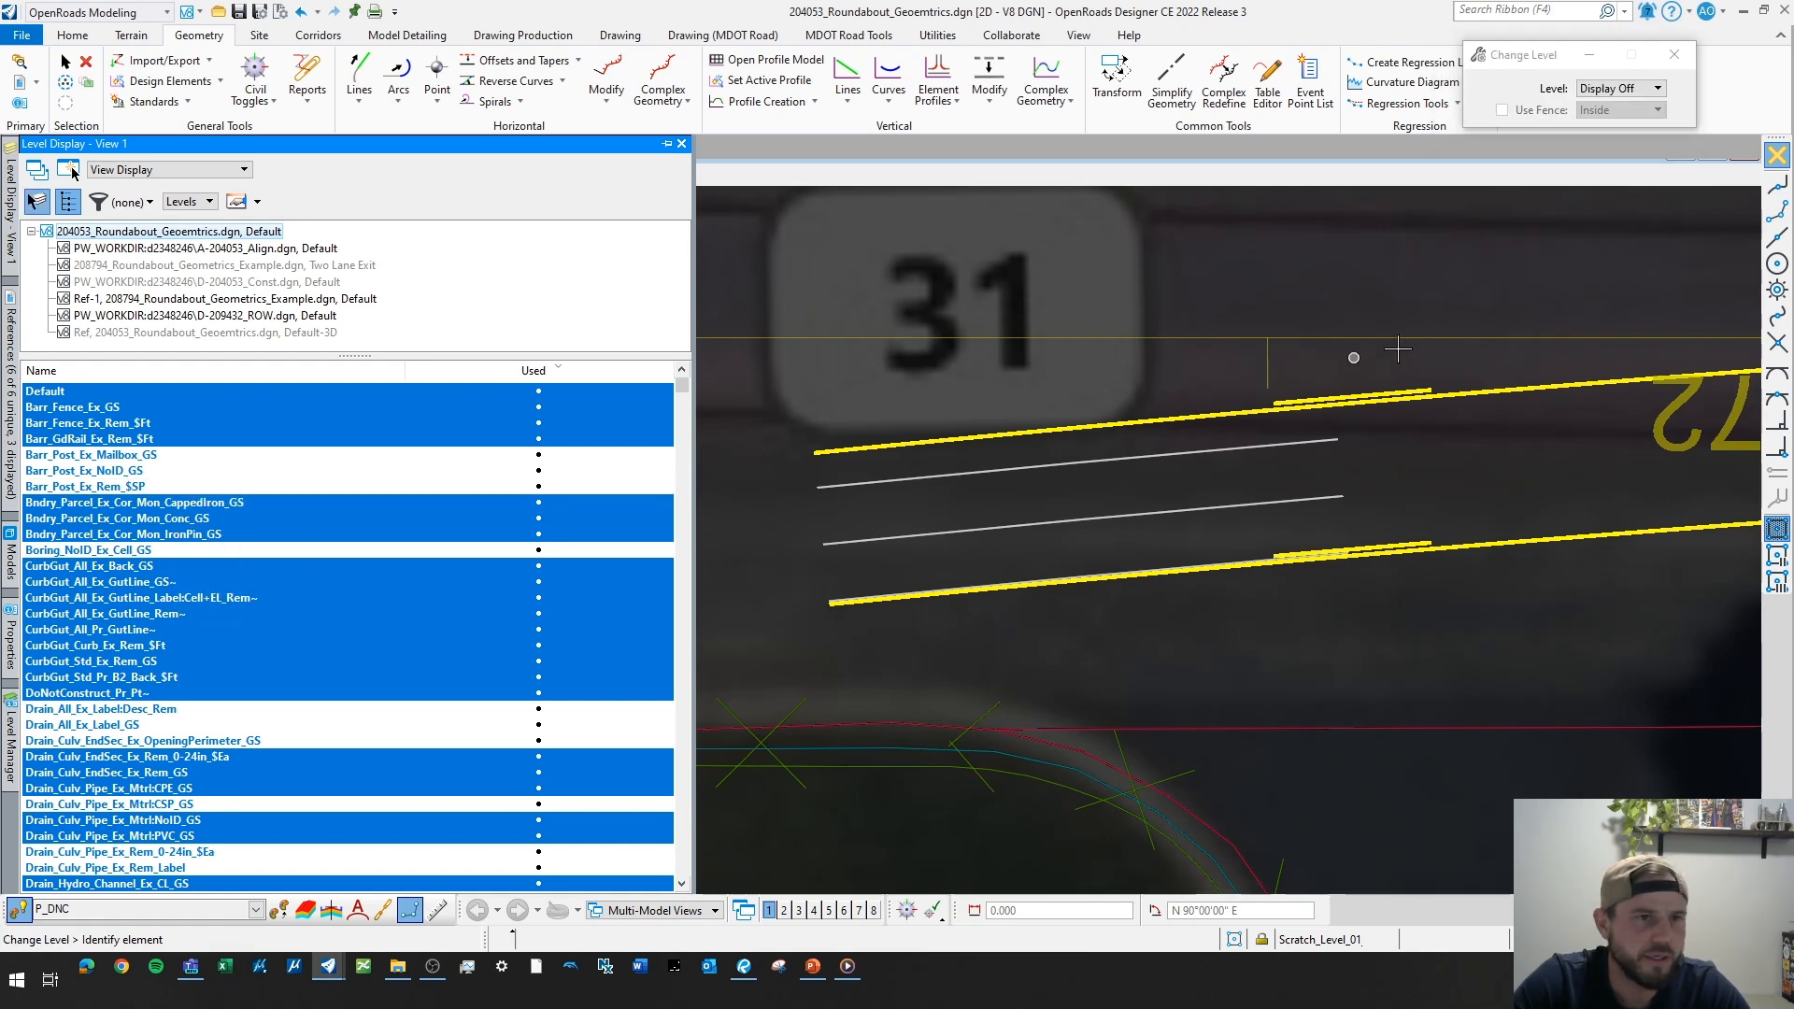
pyautogui.click(1451, 389)
pyautogui.press('Escape')
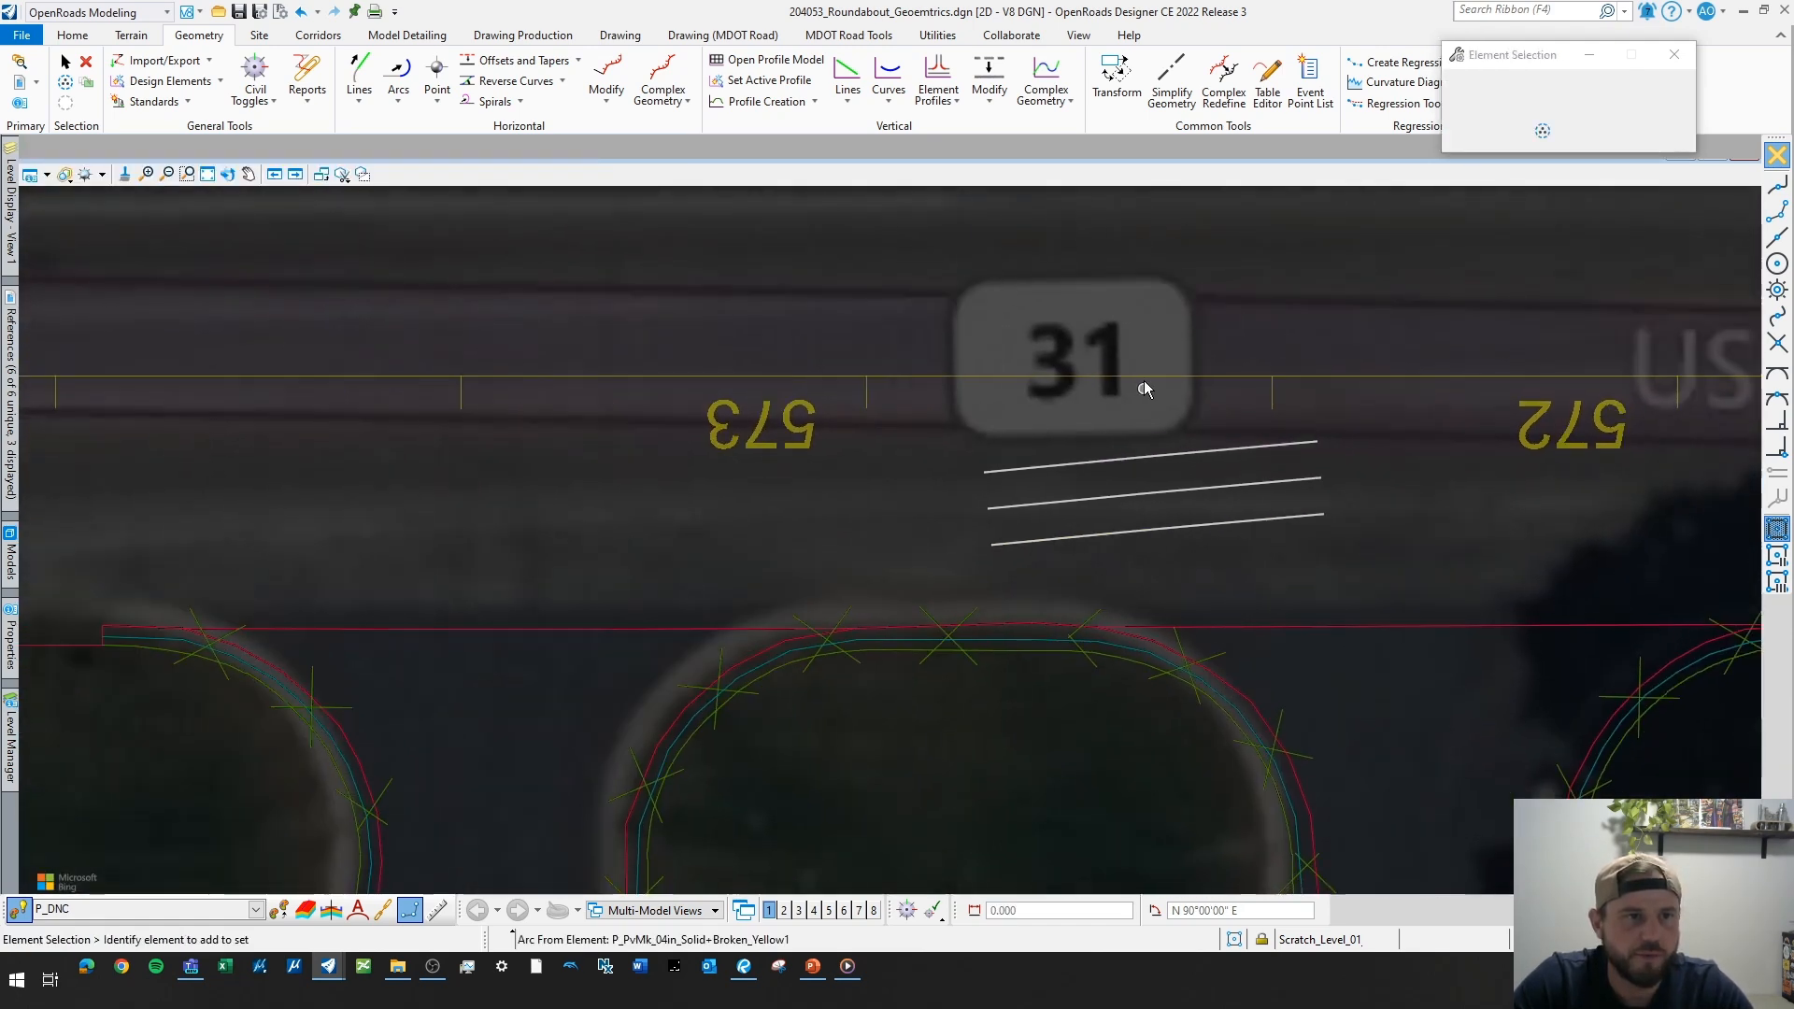
# - Draw a SmartLine across the station 573 ends of the three parallel lines and extend it past both outer lines to about 19 ft
pyautogui.press('F2')
pyautogui.click(992, 545)
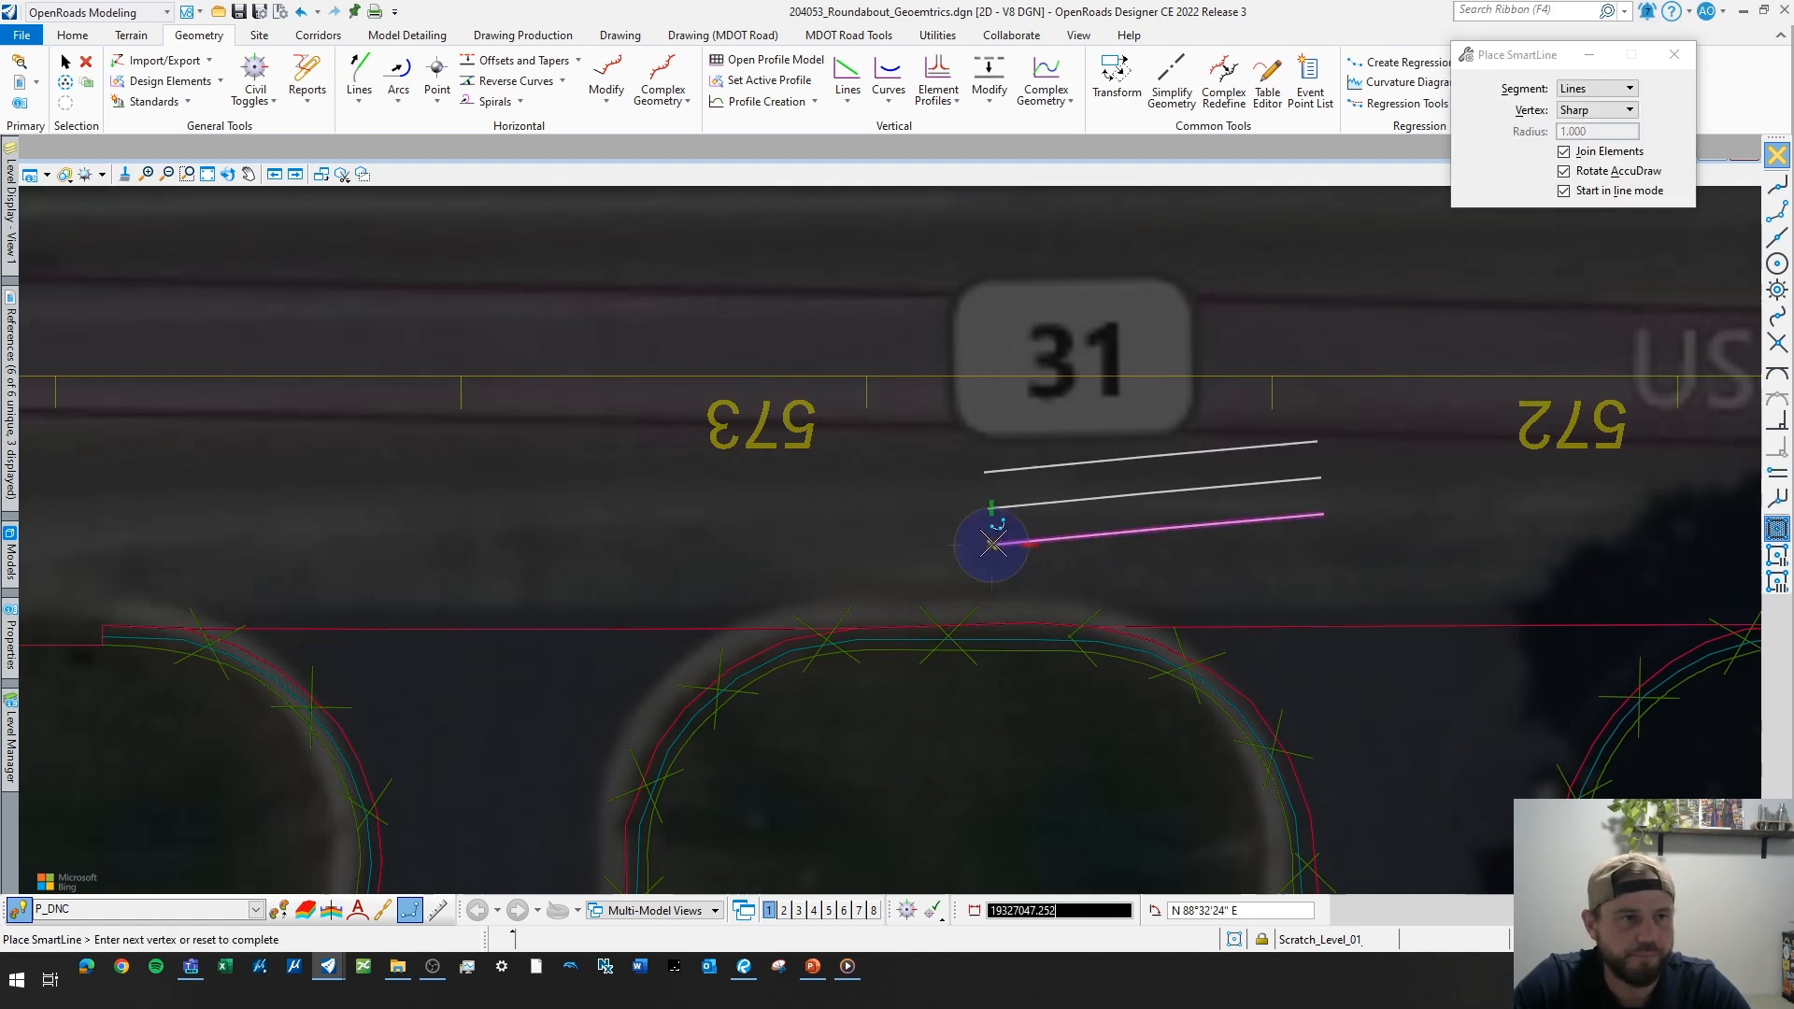
pyautogui.click(984, 473)
pyautogui.rightClick(1002, 490)
pyautogui.press('Escape')
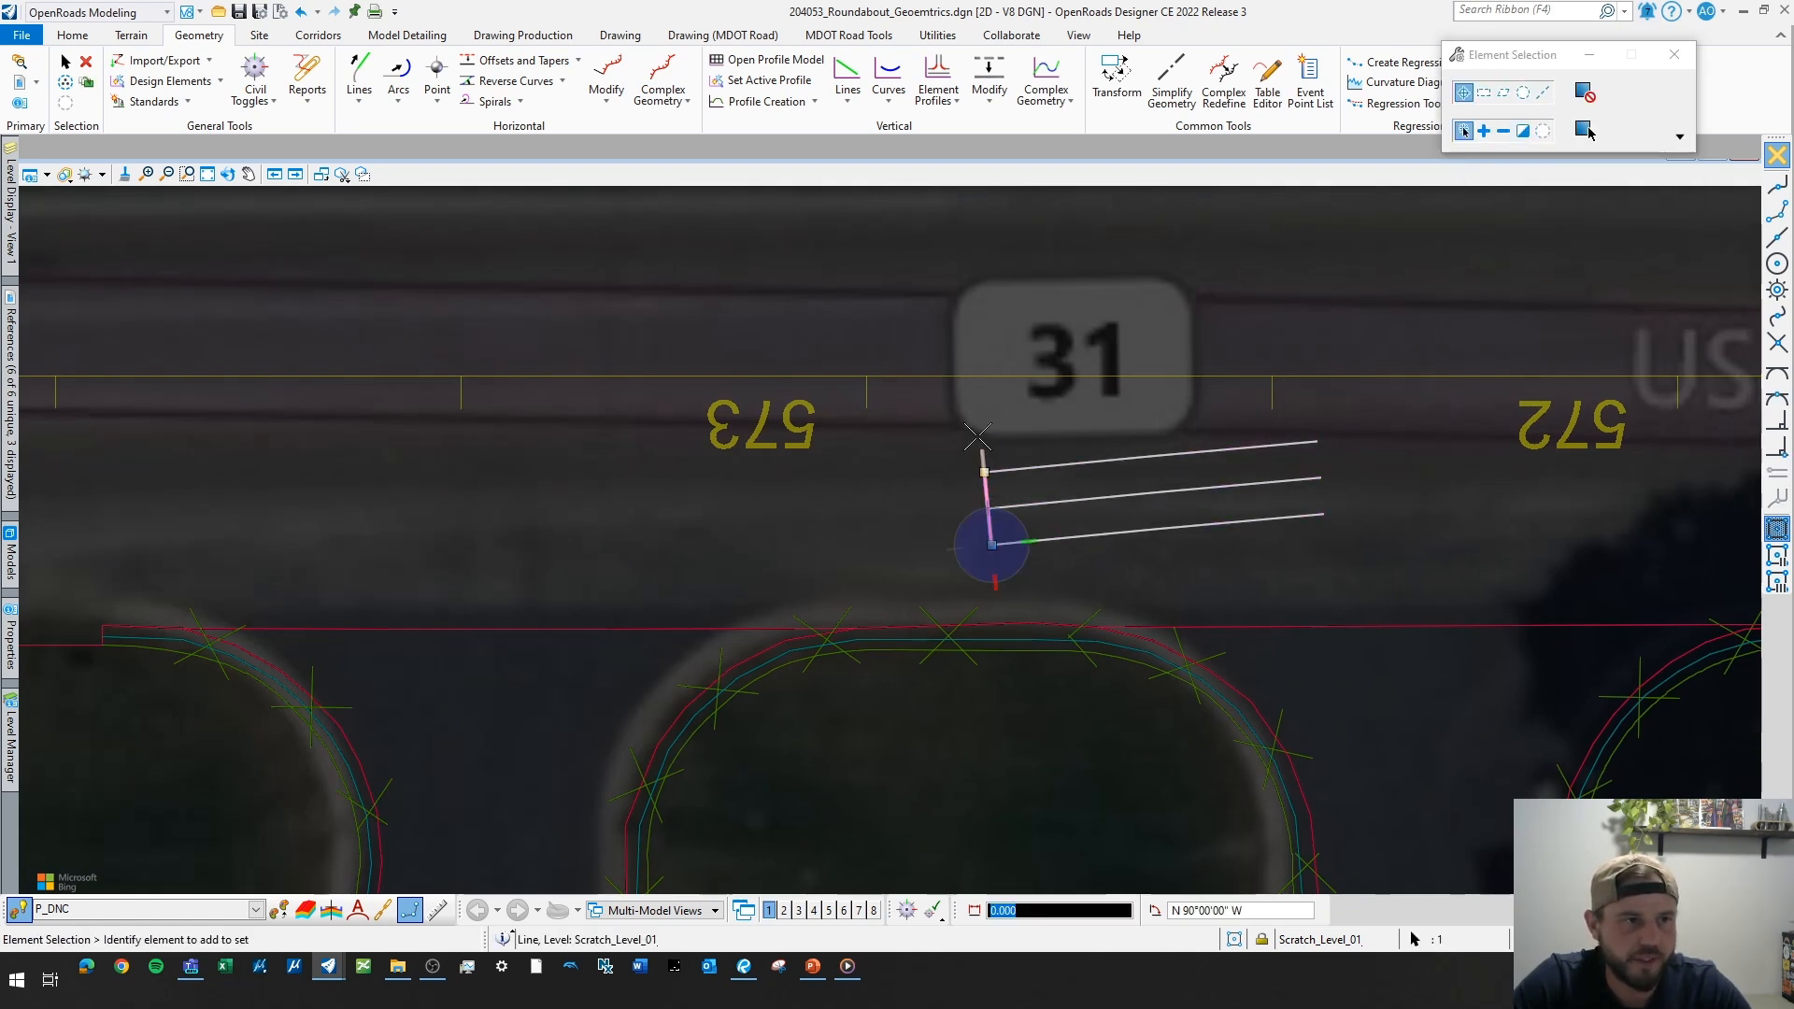
pyautogui.click(990, 532)
pyautogui.moveTo(991, 545); pyautogui.dragTo(995, 581)
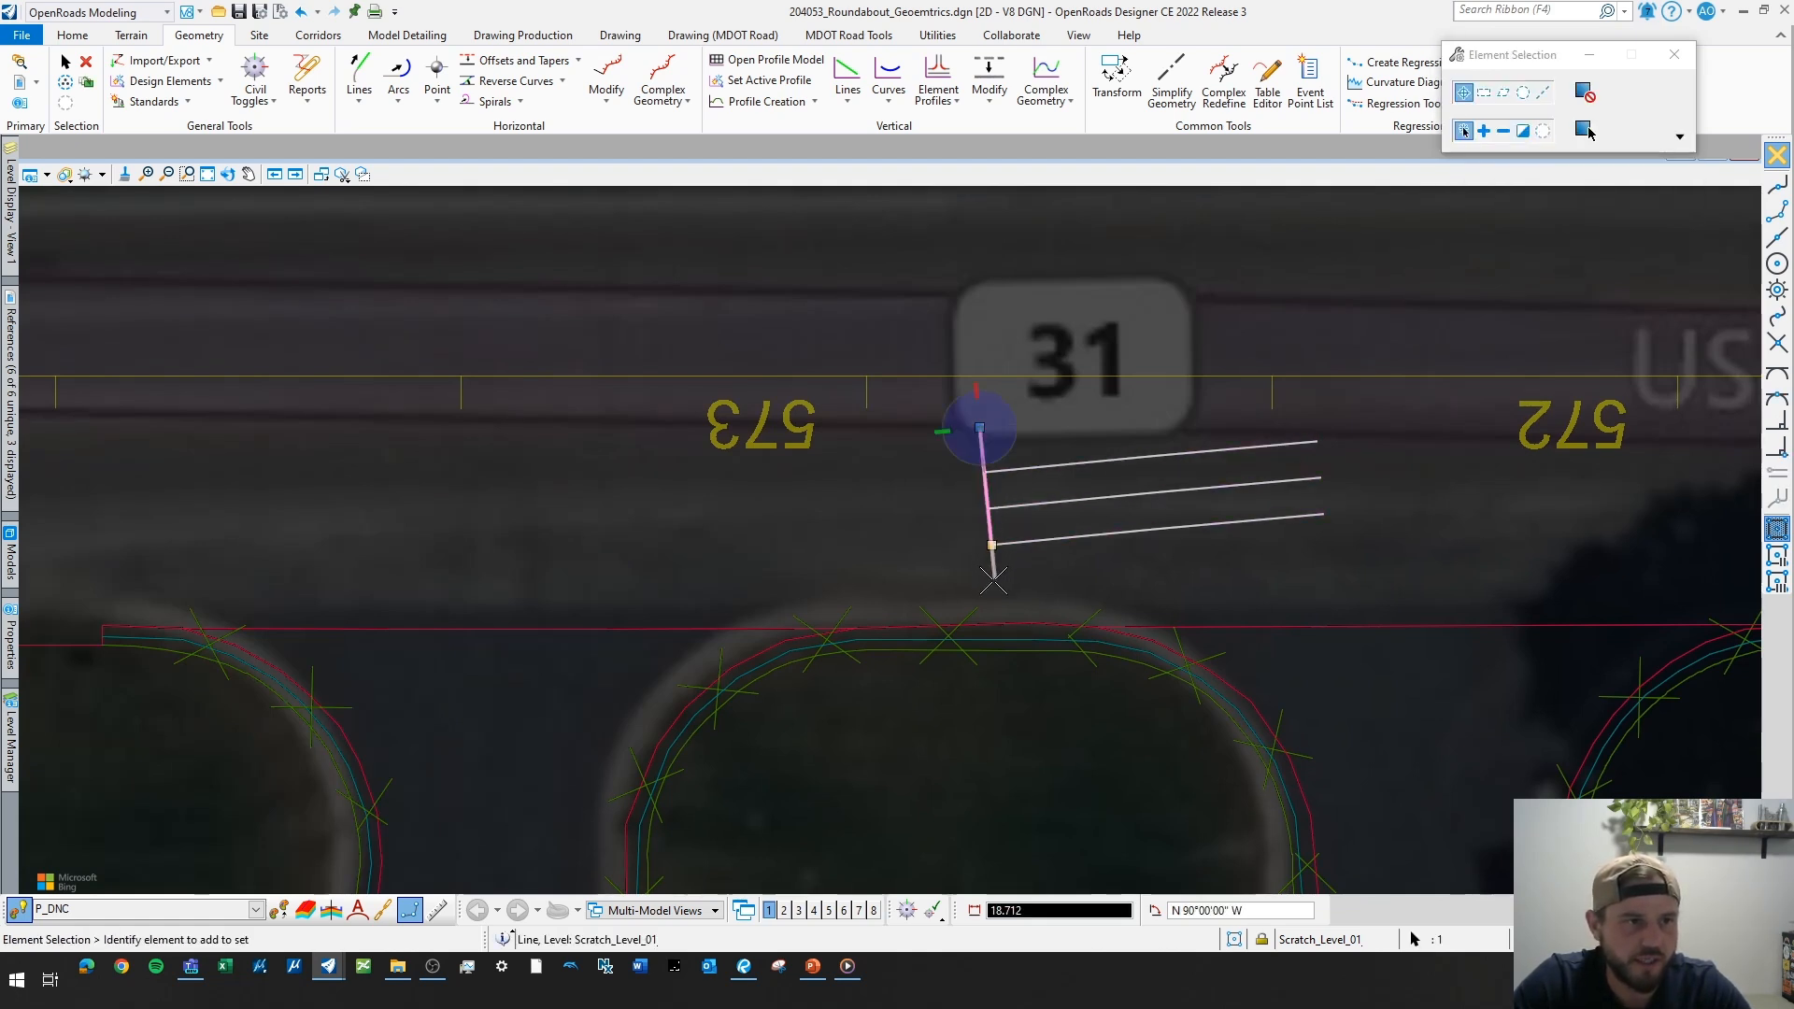
pyautogui.click(1081, 589)
# - Trace the scratch cross line end to end with a P_DNC geometry line between points, about 19 ft long
pyautogui.click(365, 91)
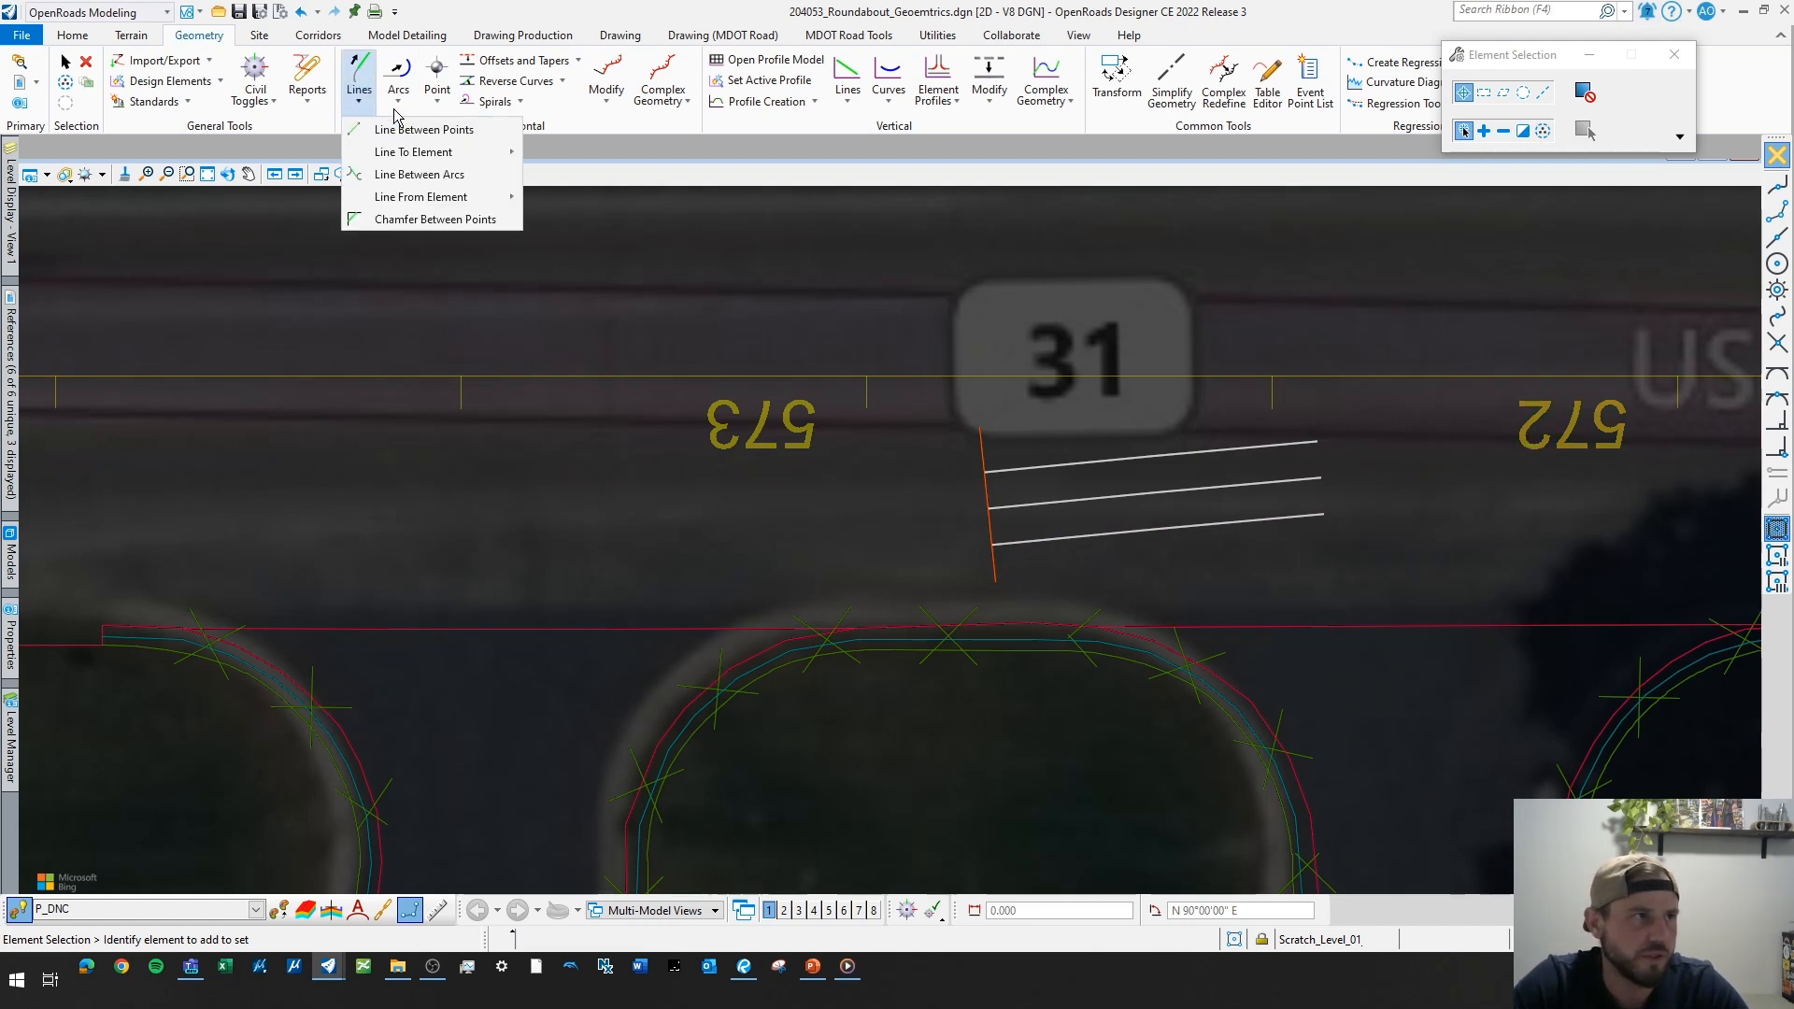
pyautogui.click(402, 128)
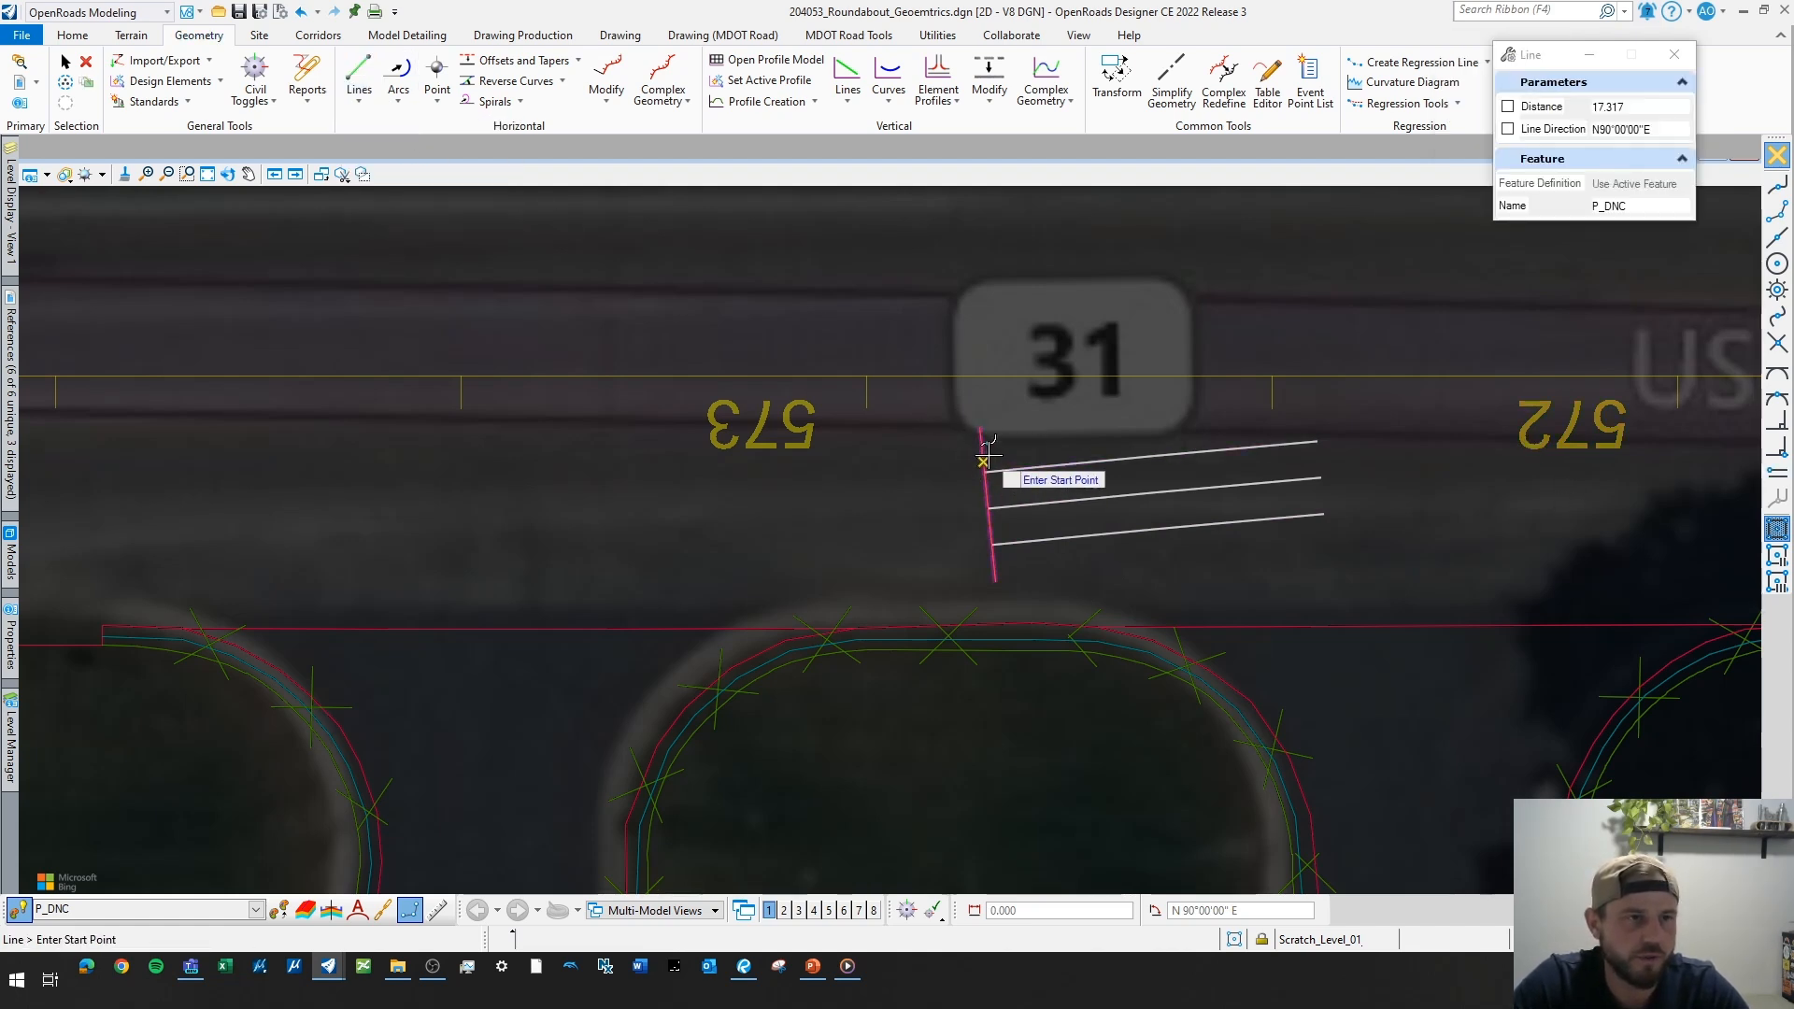
pyautogui.click(979, 427)
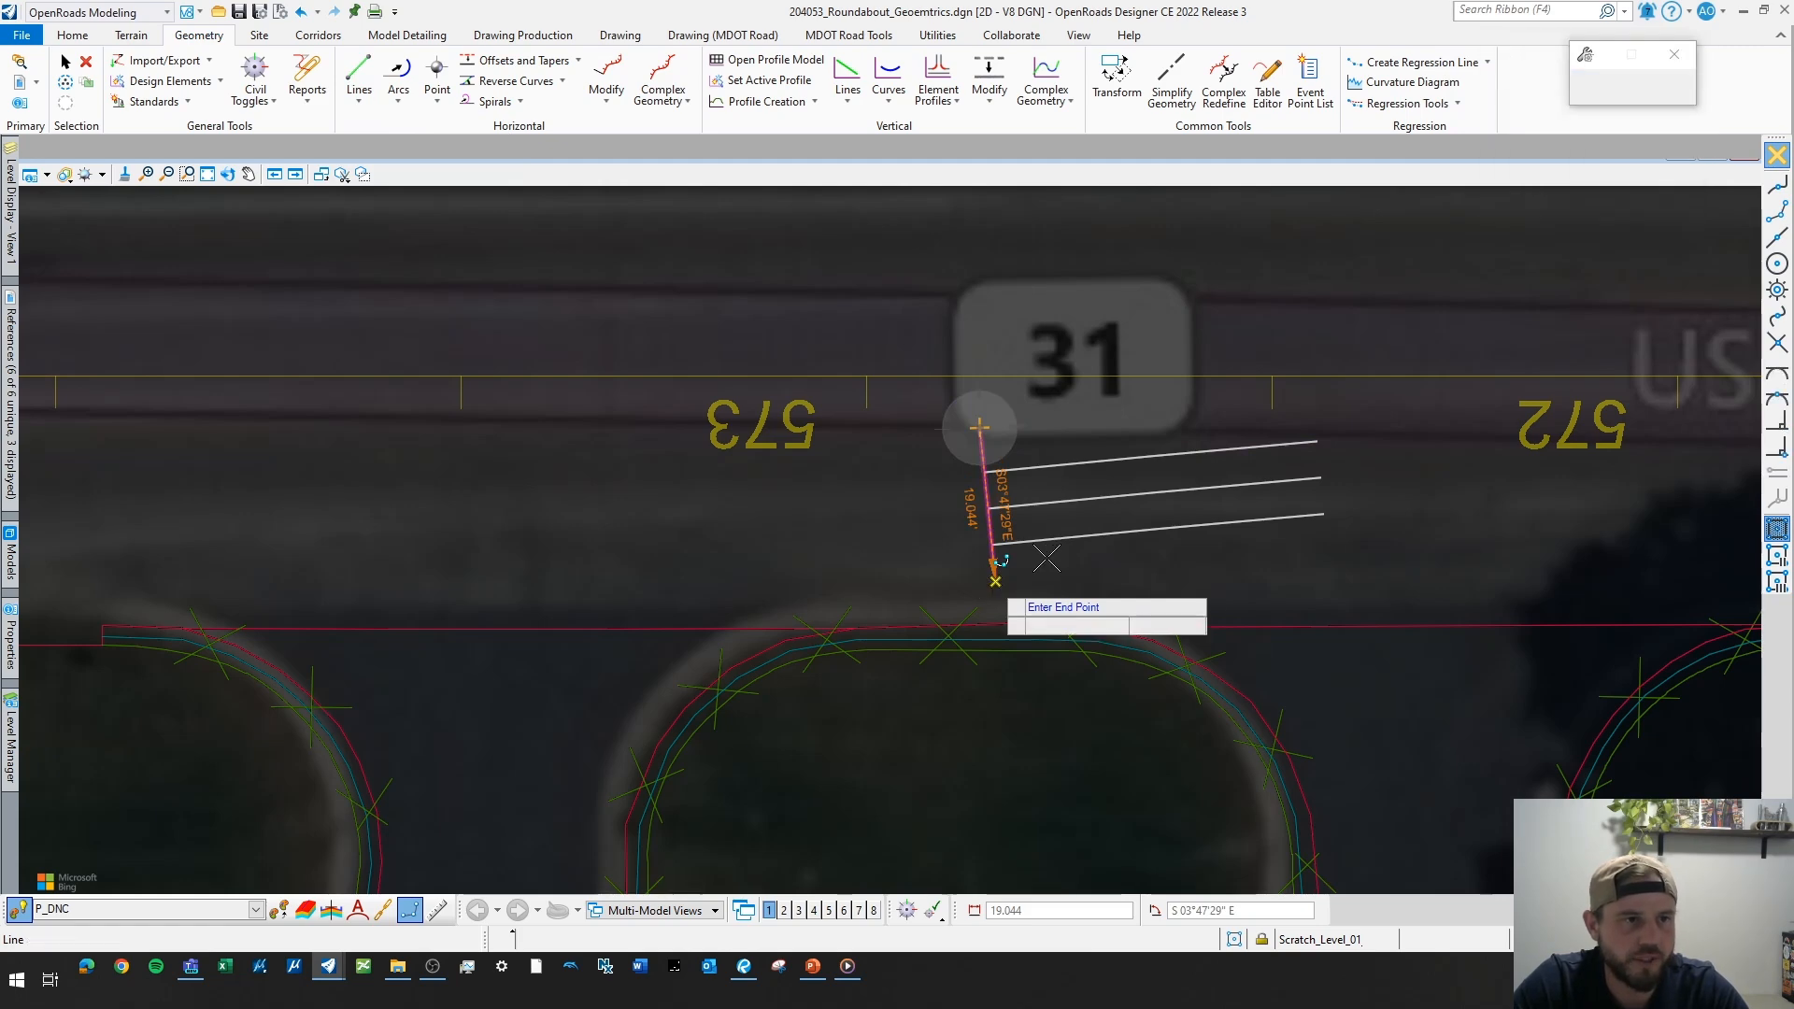
pyautogui.click(993, 582)
pyautogui.scroll(1, 993, 580)
pyautogui.rightClick(1074, 586)
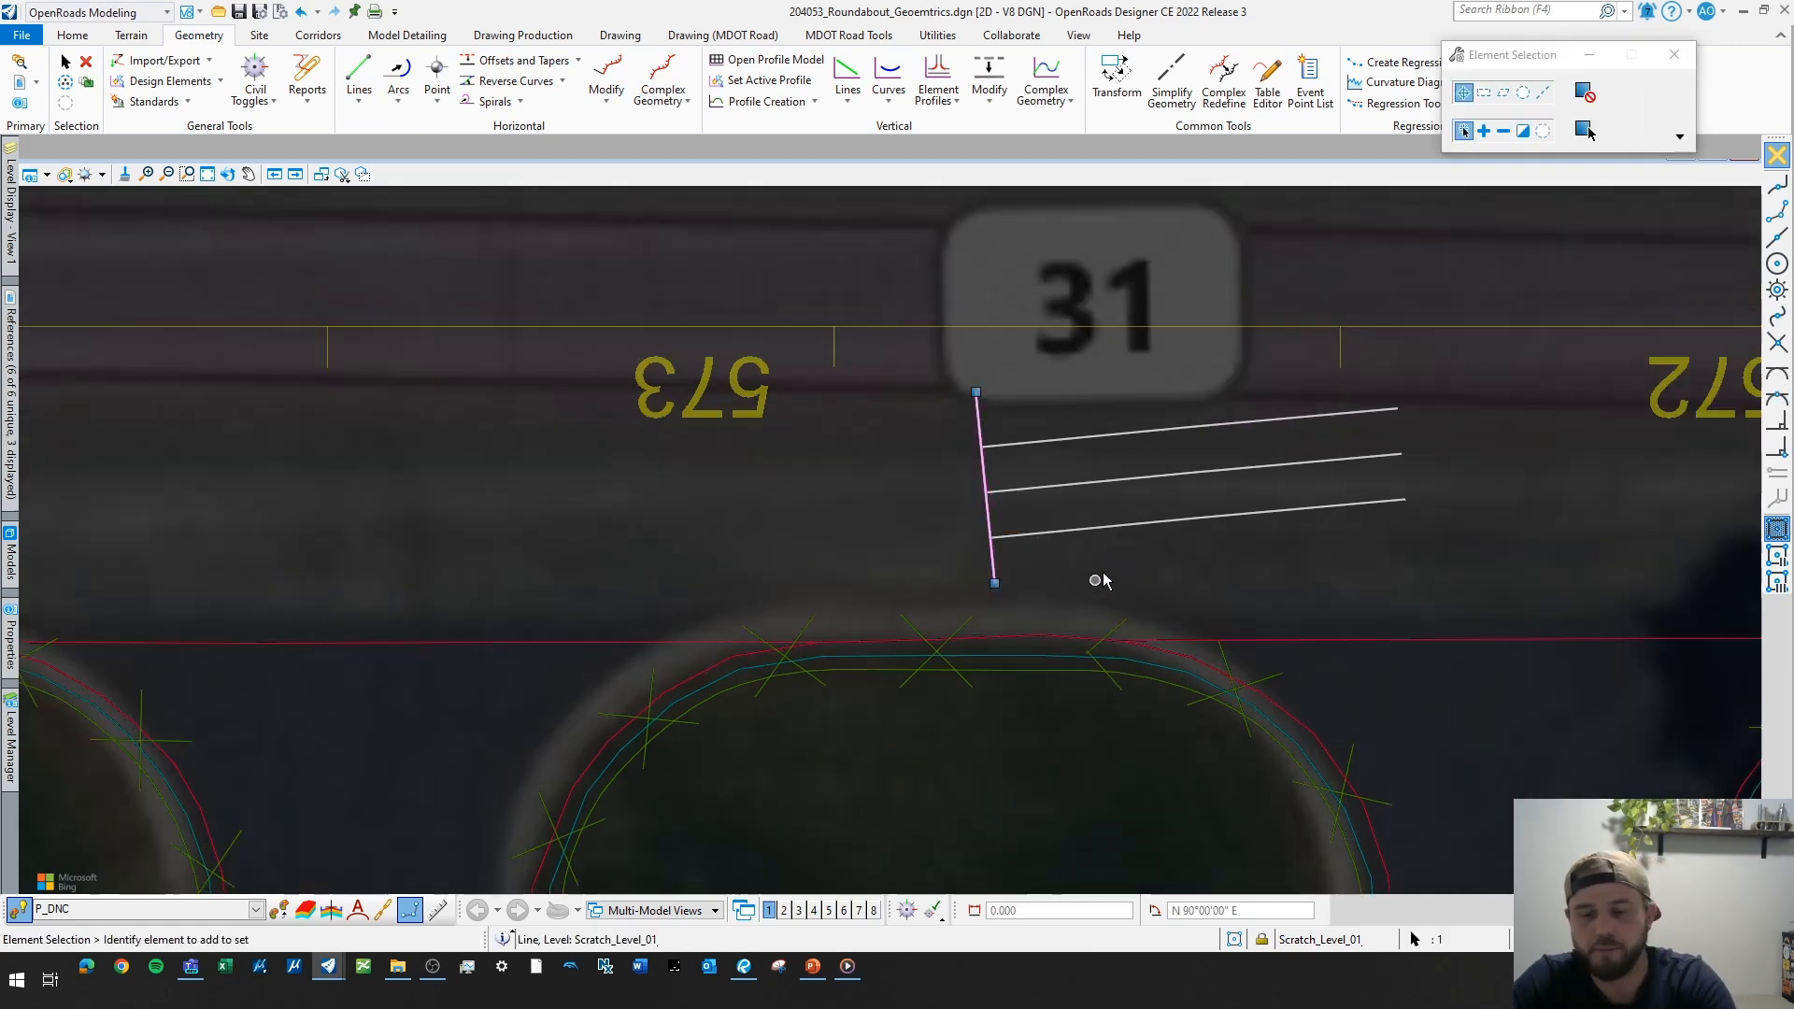
pyautogui.click(1117, 575)
pyautogui.scroll(-3, 1058, 585)
pyautogui.scroll(3, 1014, 573)
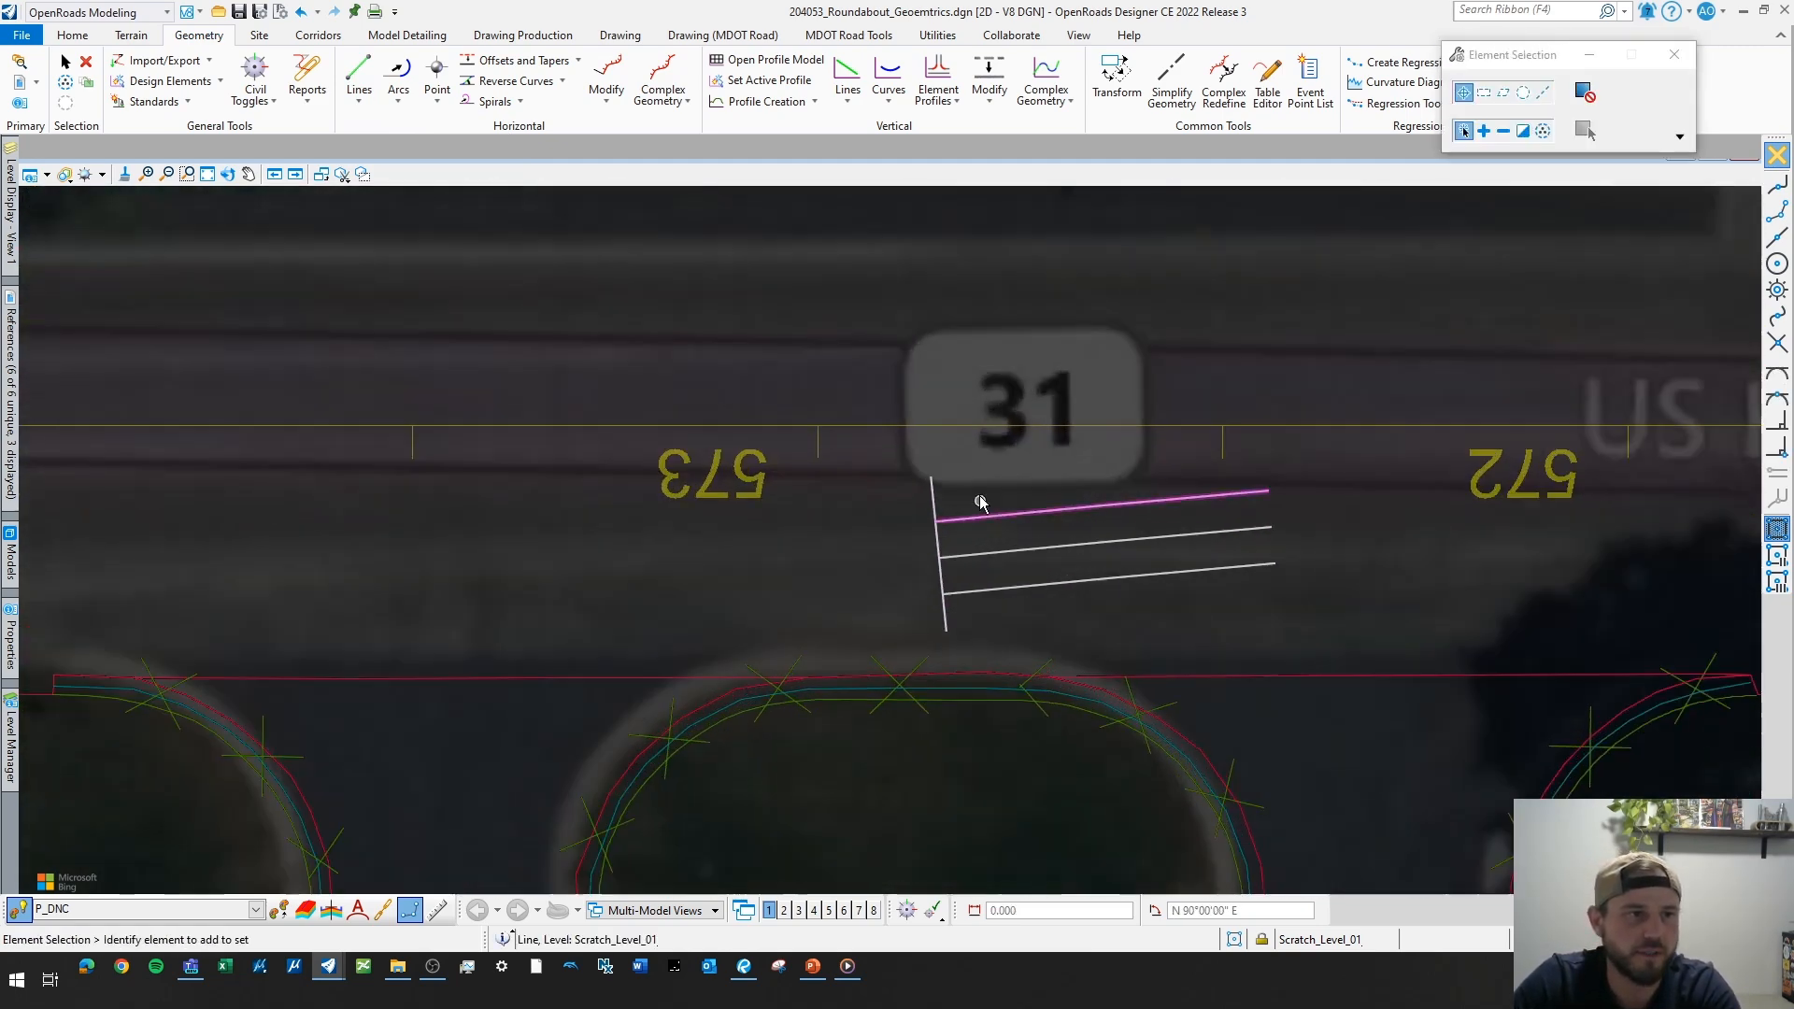
pyautogui.scroll(1, 971, 491)
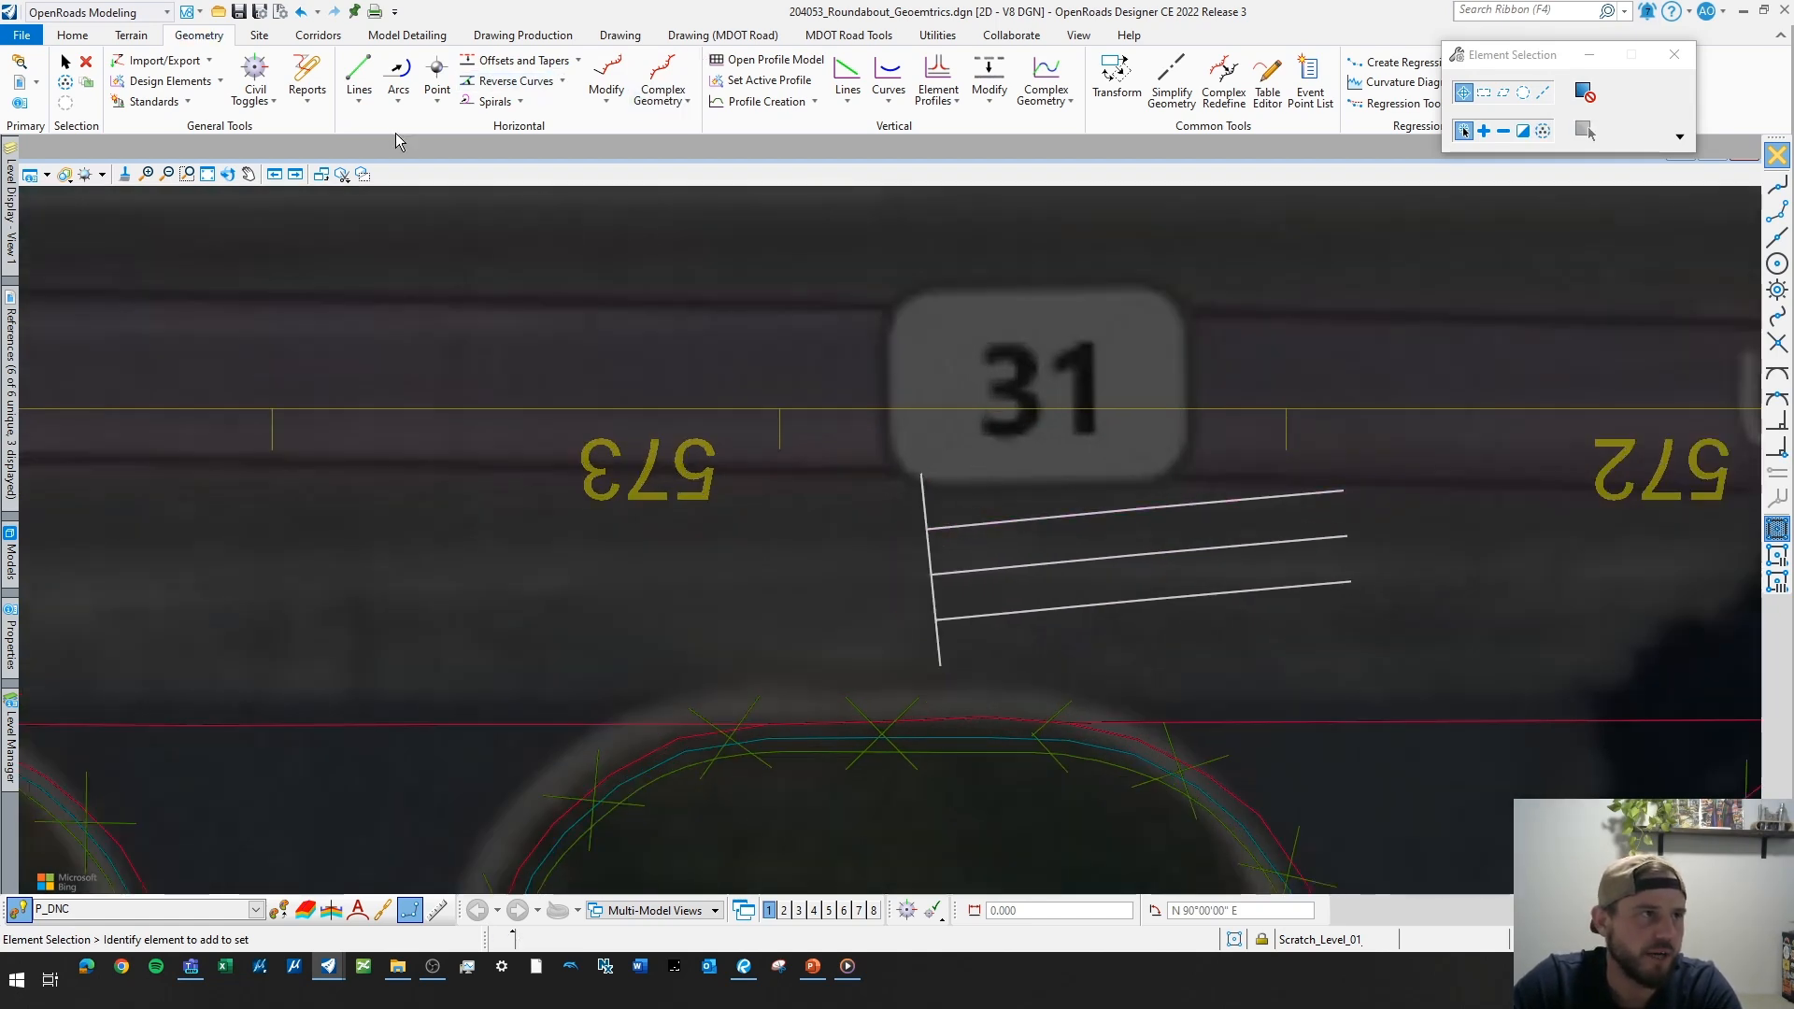
# - Offset the entire P_DNC cross line 4.5 ft toward the three parallel lines
pyautogui.click(523, 59)
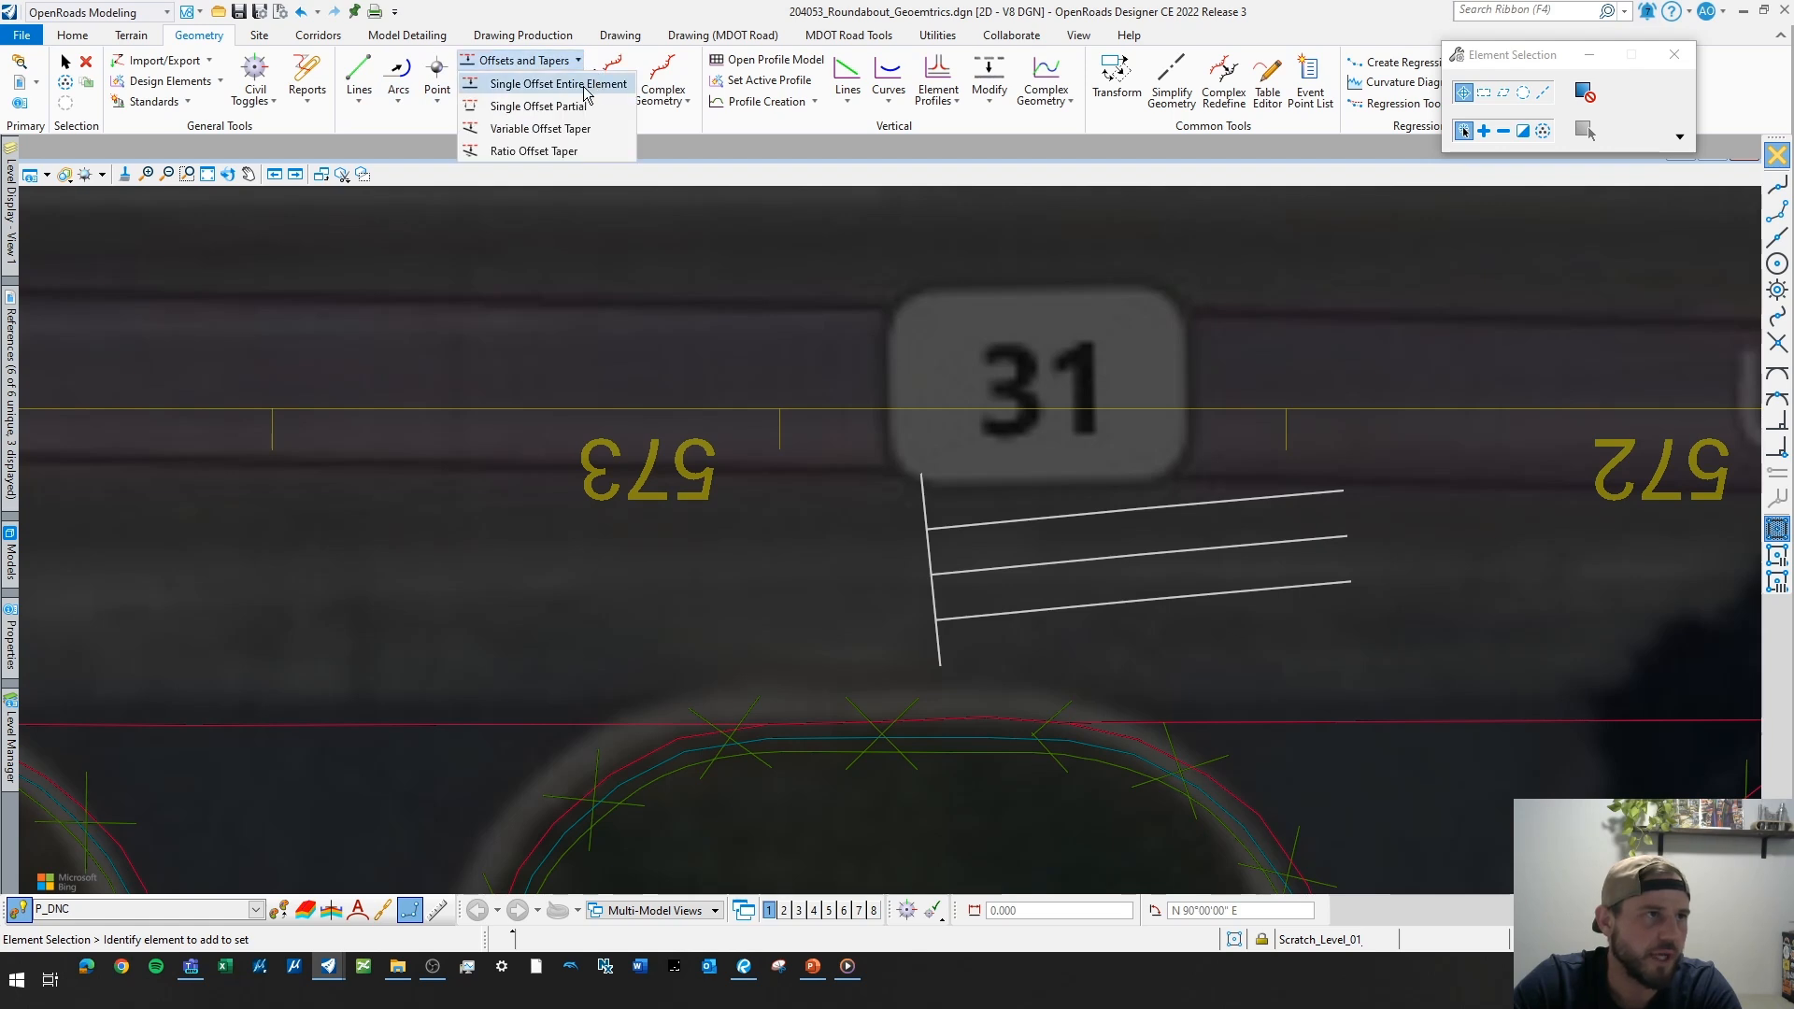
pyautogui.click(521, 82)
pyautogui.click(929, 559)
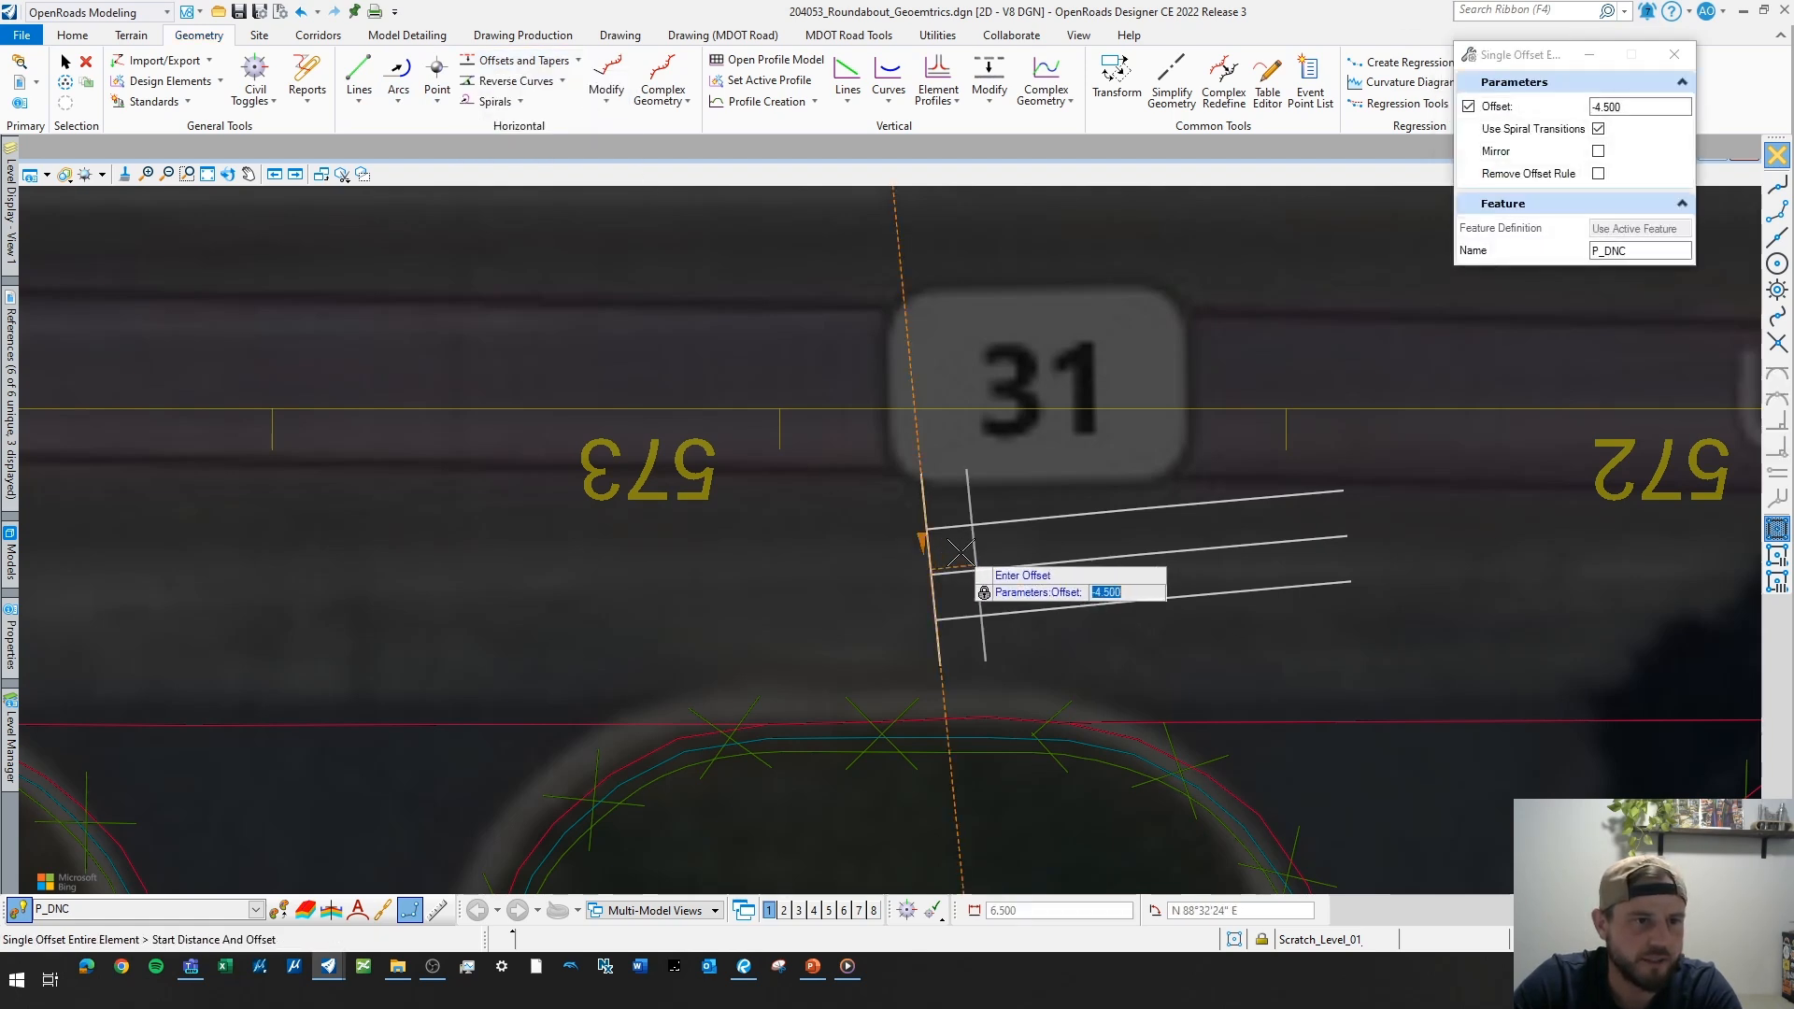
pyautogui.click(1033, 543)
pyautogui.press('Escape')
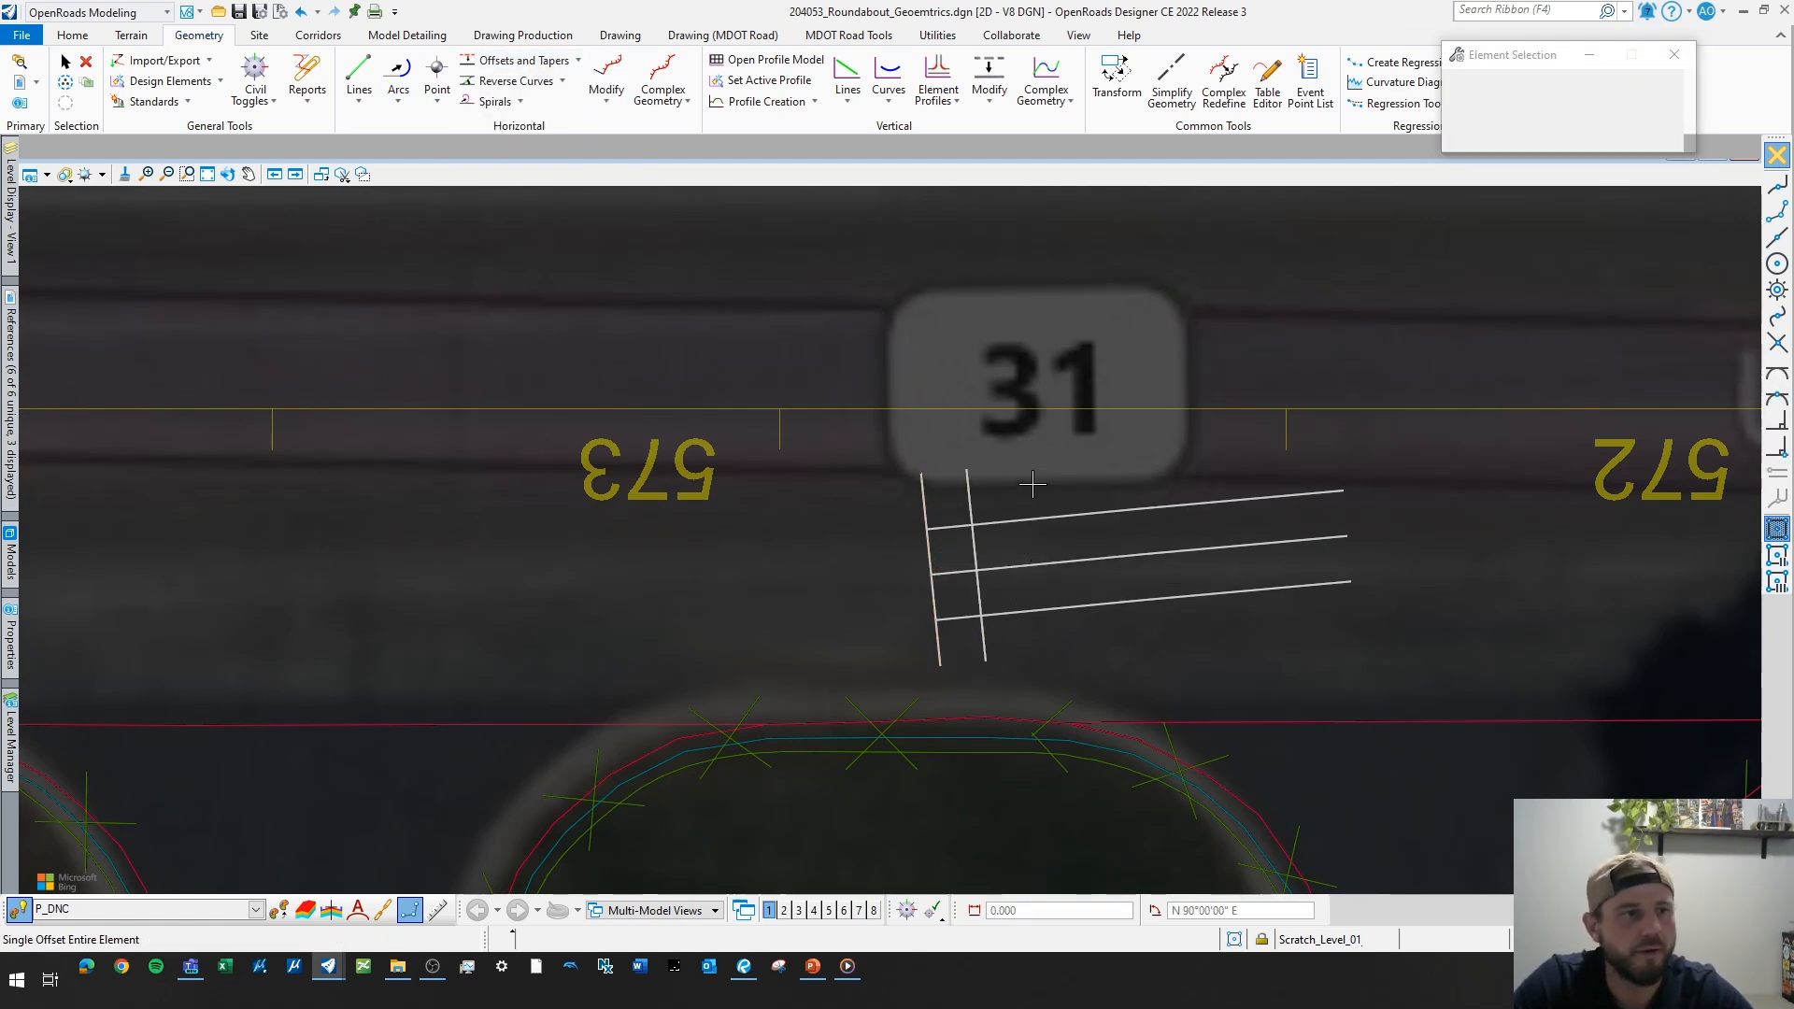
# - Set the active feature definition to P_Trvl_HMA_Prdctn_Edge from the Surfacing Travelway group
pyautogui.click(255, 909)
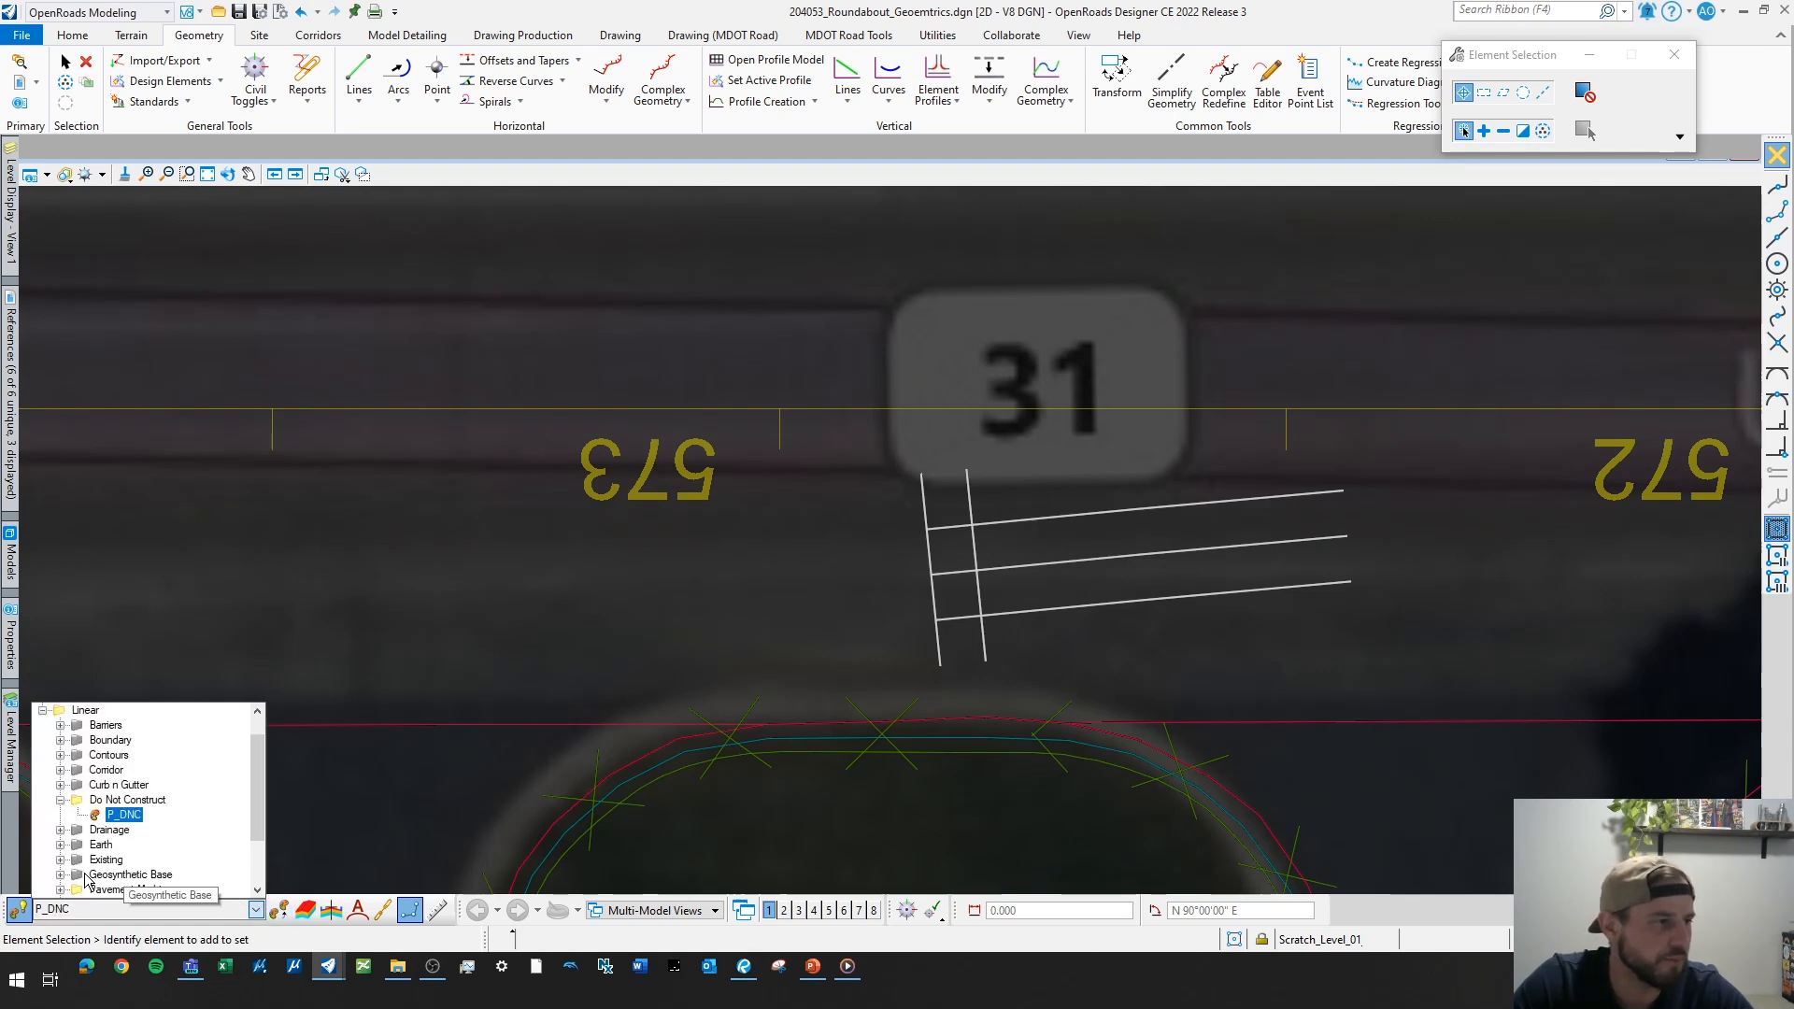
pyautogui.click(60, 889)
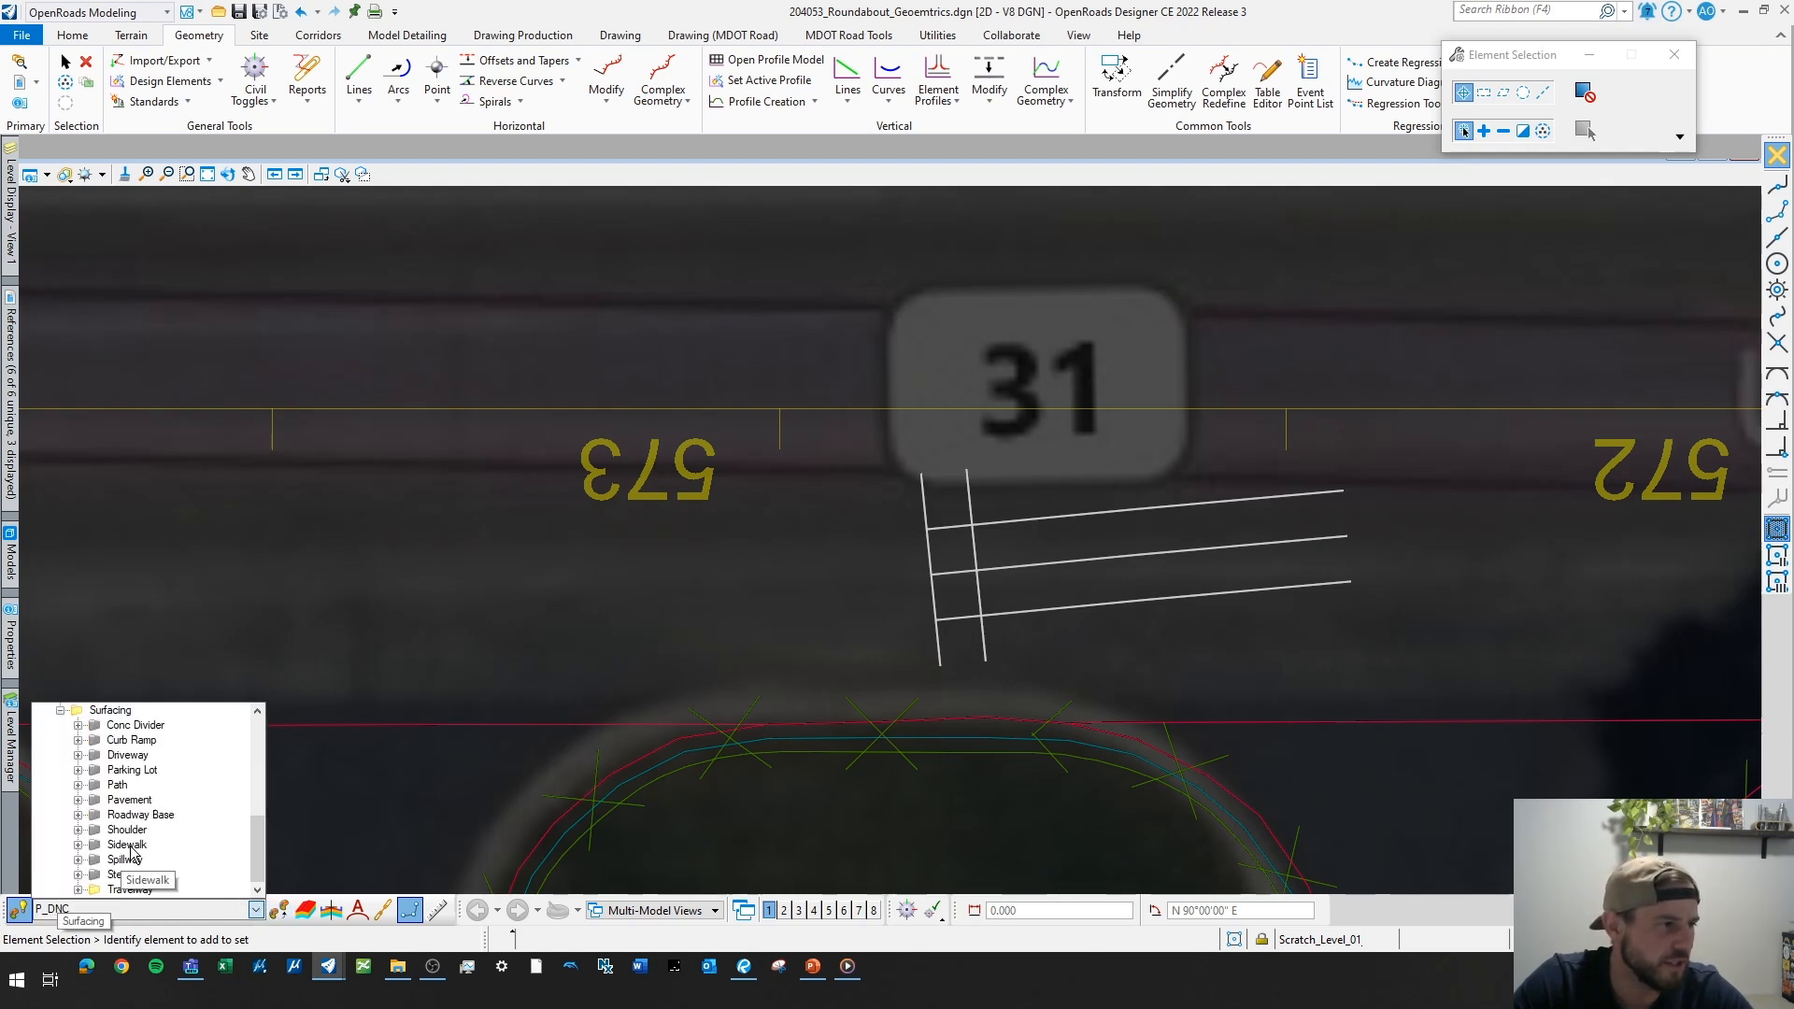
pyautogui.click(79, 888)
pyautogui.click(186, 832)
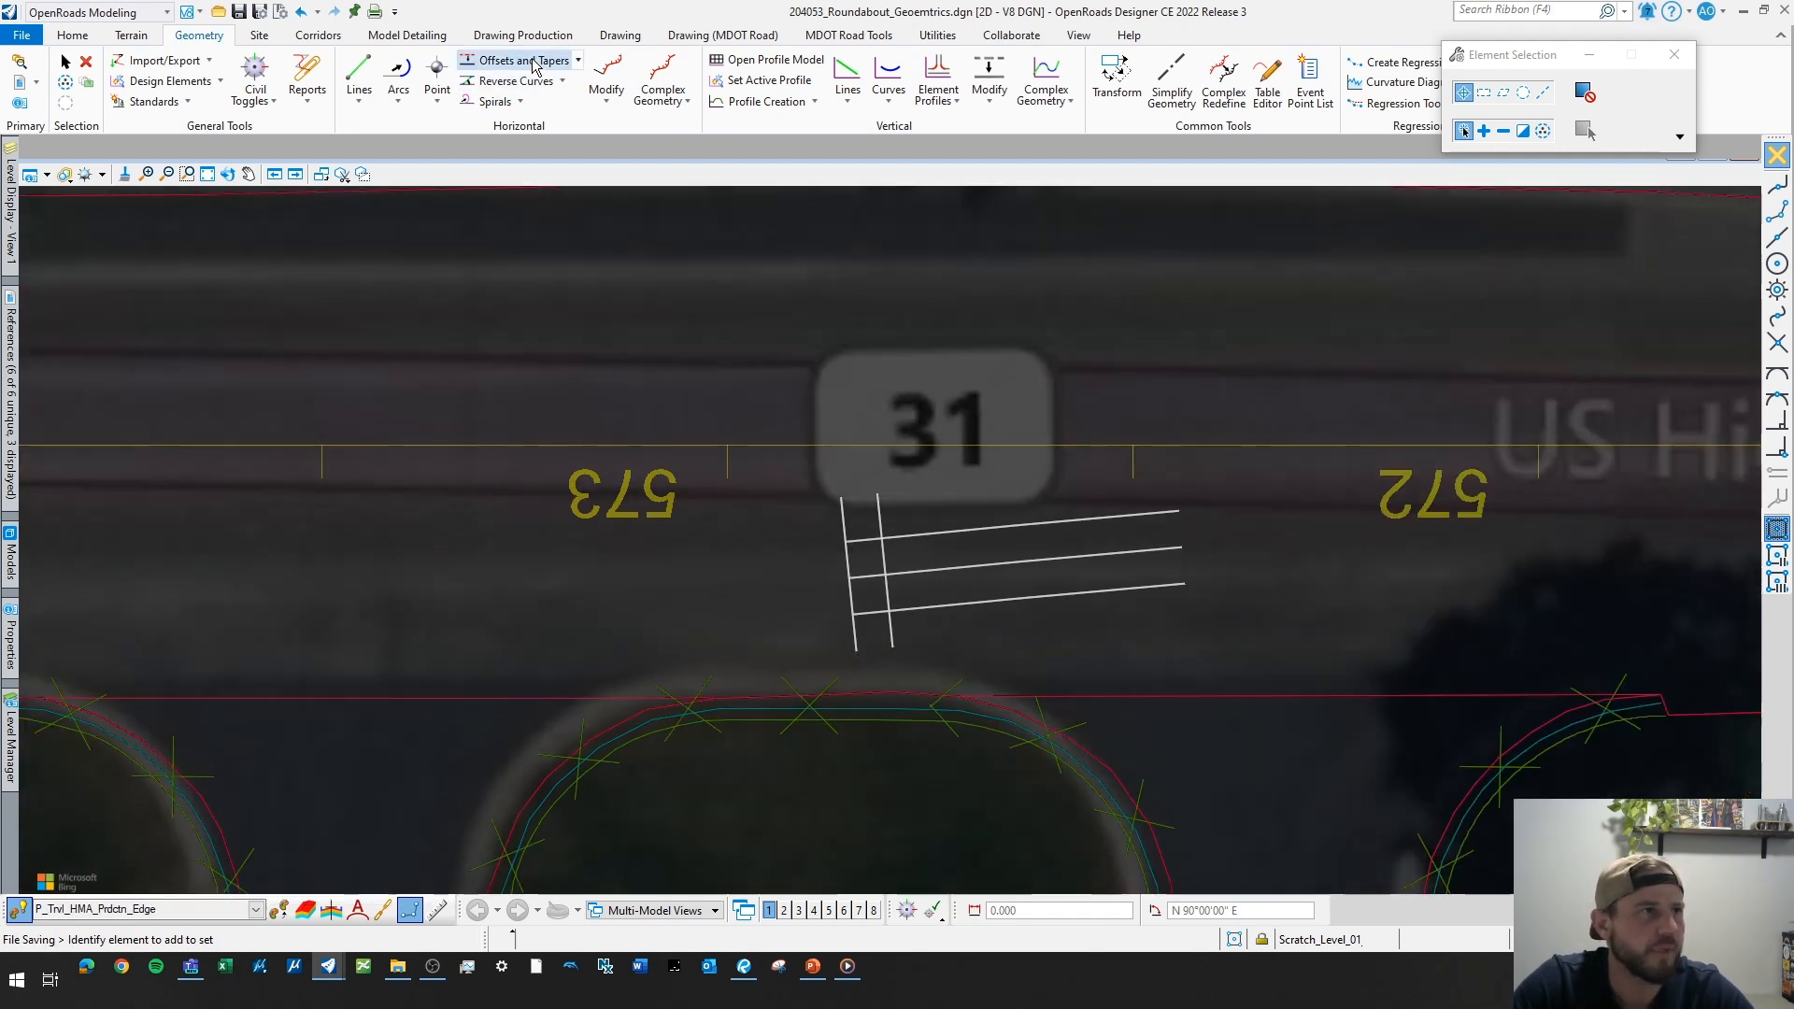
# - Draw a 4.5 ft radius nose arc between the outer lines' ends, passing through where the middle line meets the offset cross line
pyautogui.click(402, 98)
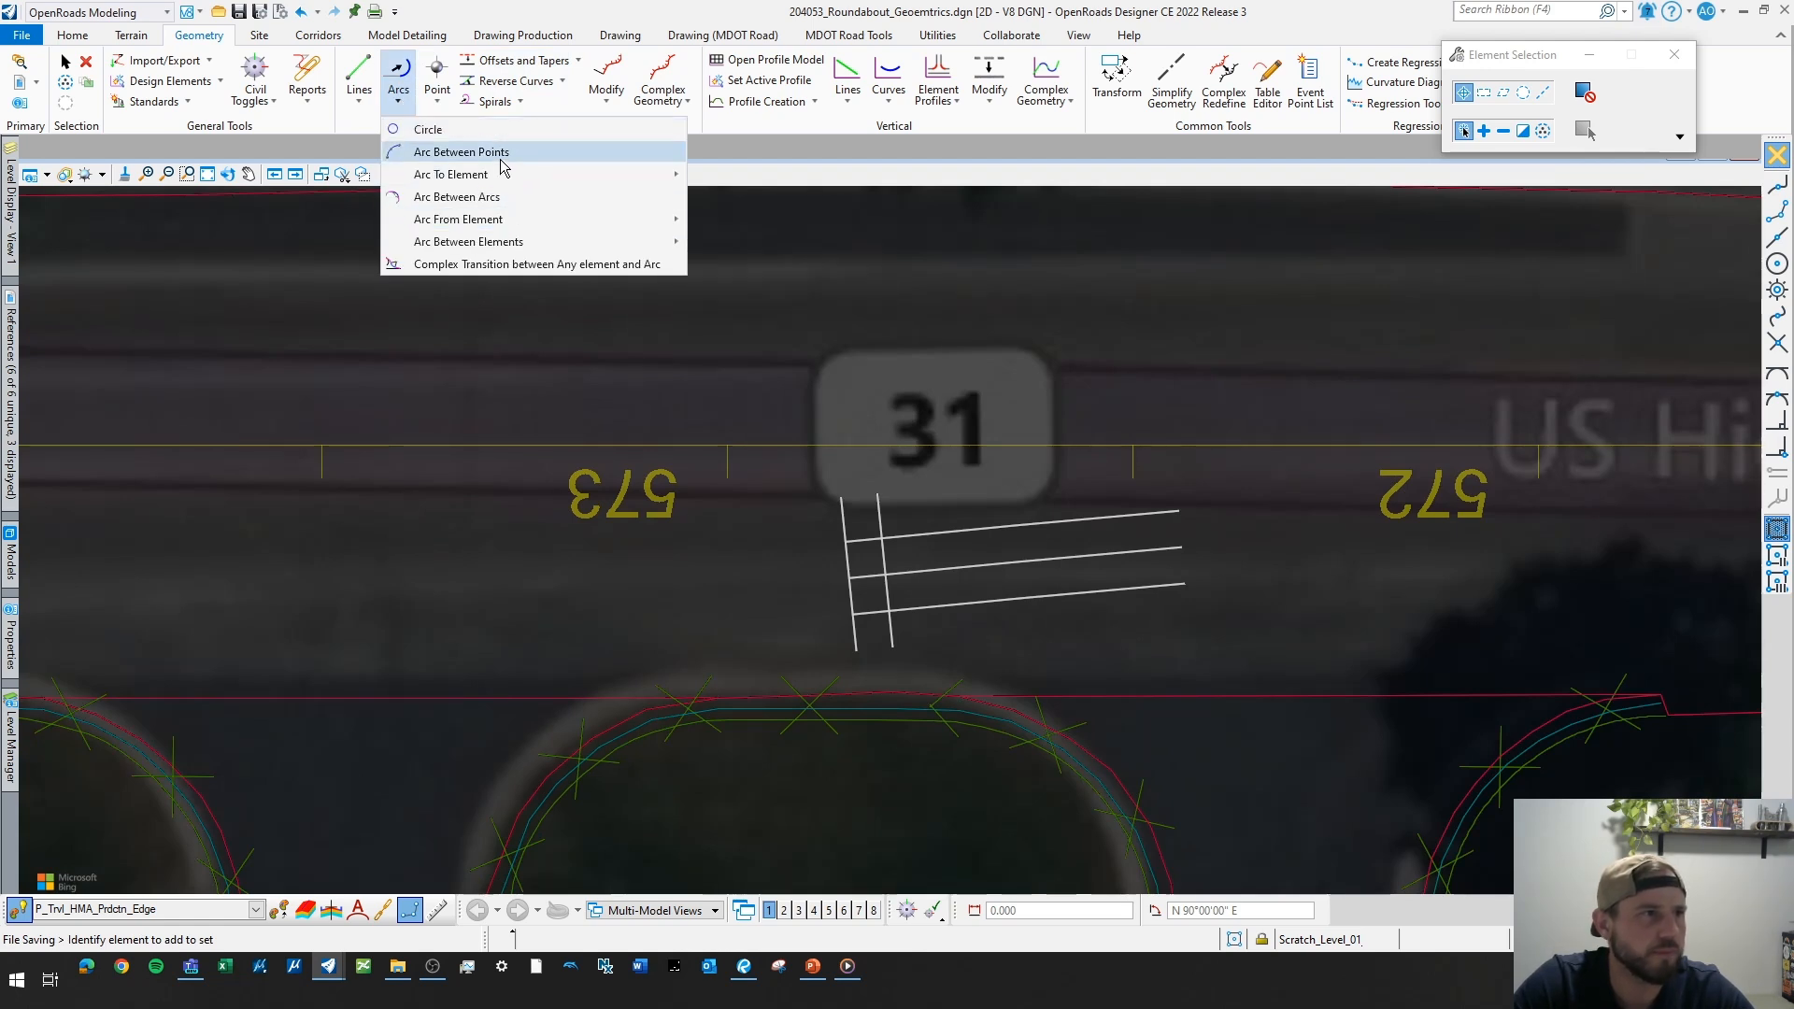
pyautogui.click(501, 154)
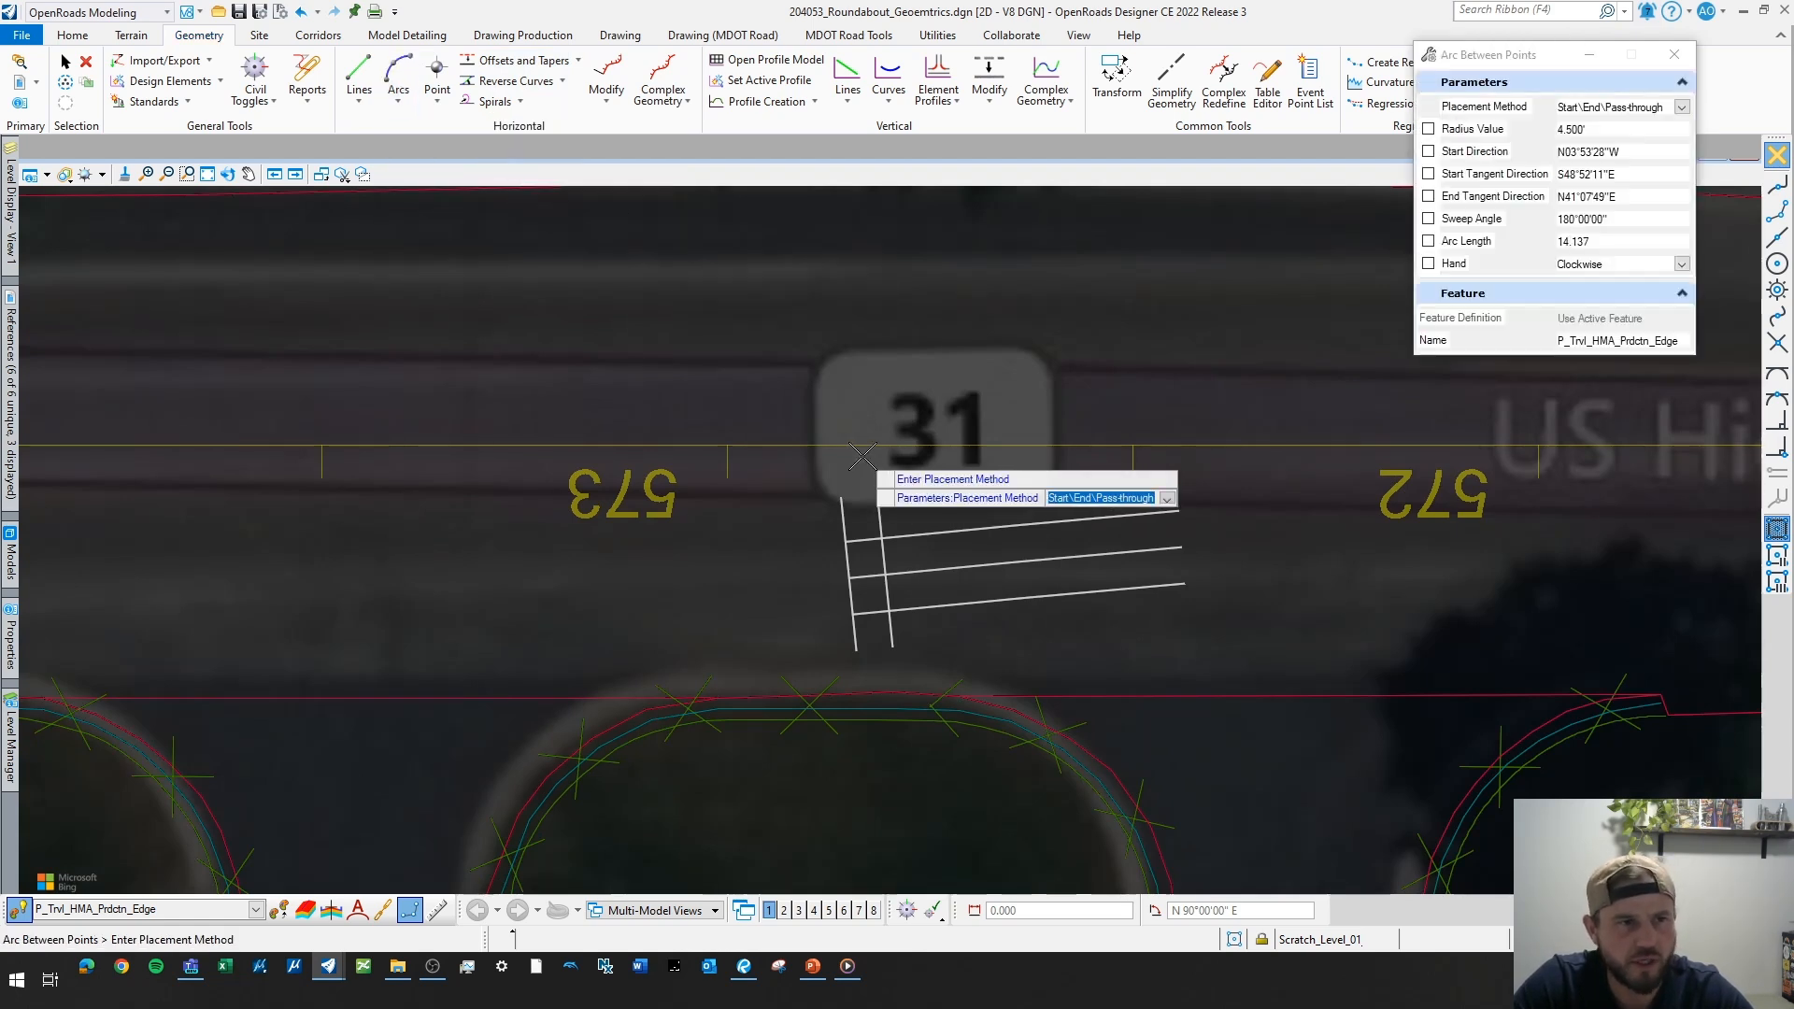
pyautogui.scroll(2, 899, 556)
pyautogui.click(827, 536)
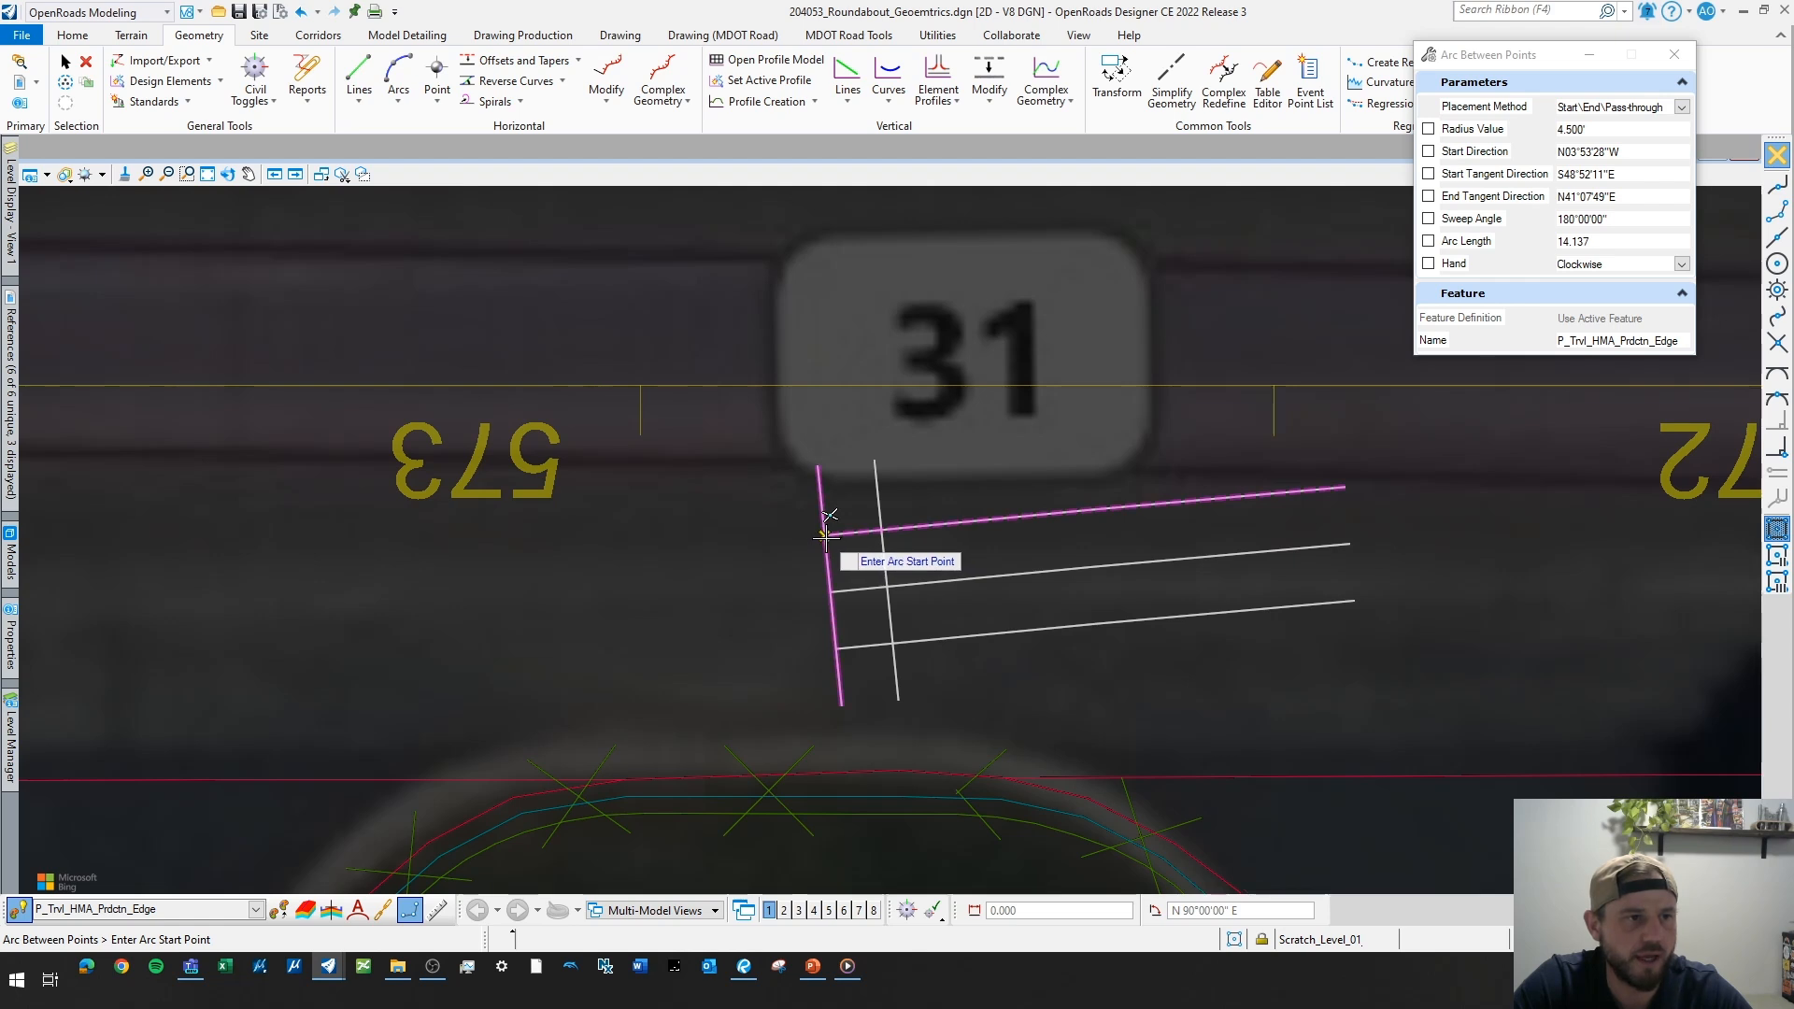
pyautogui.click(824, 535)
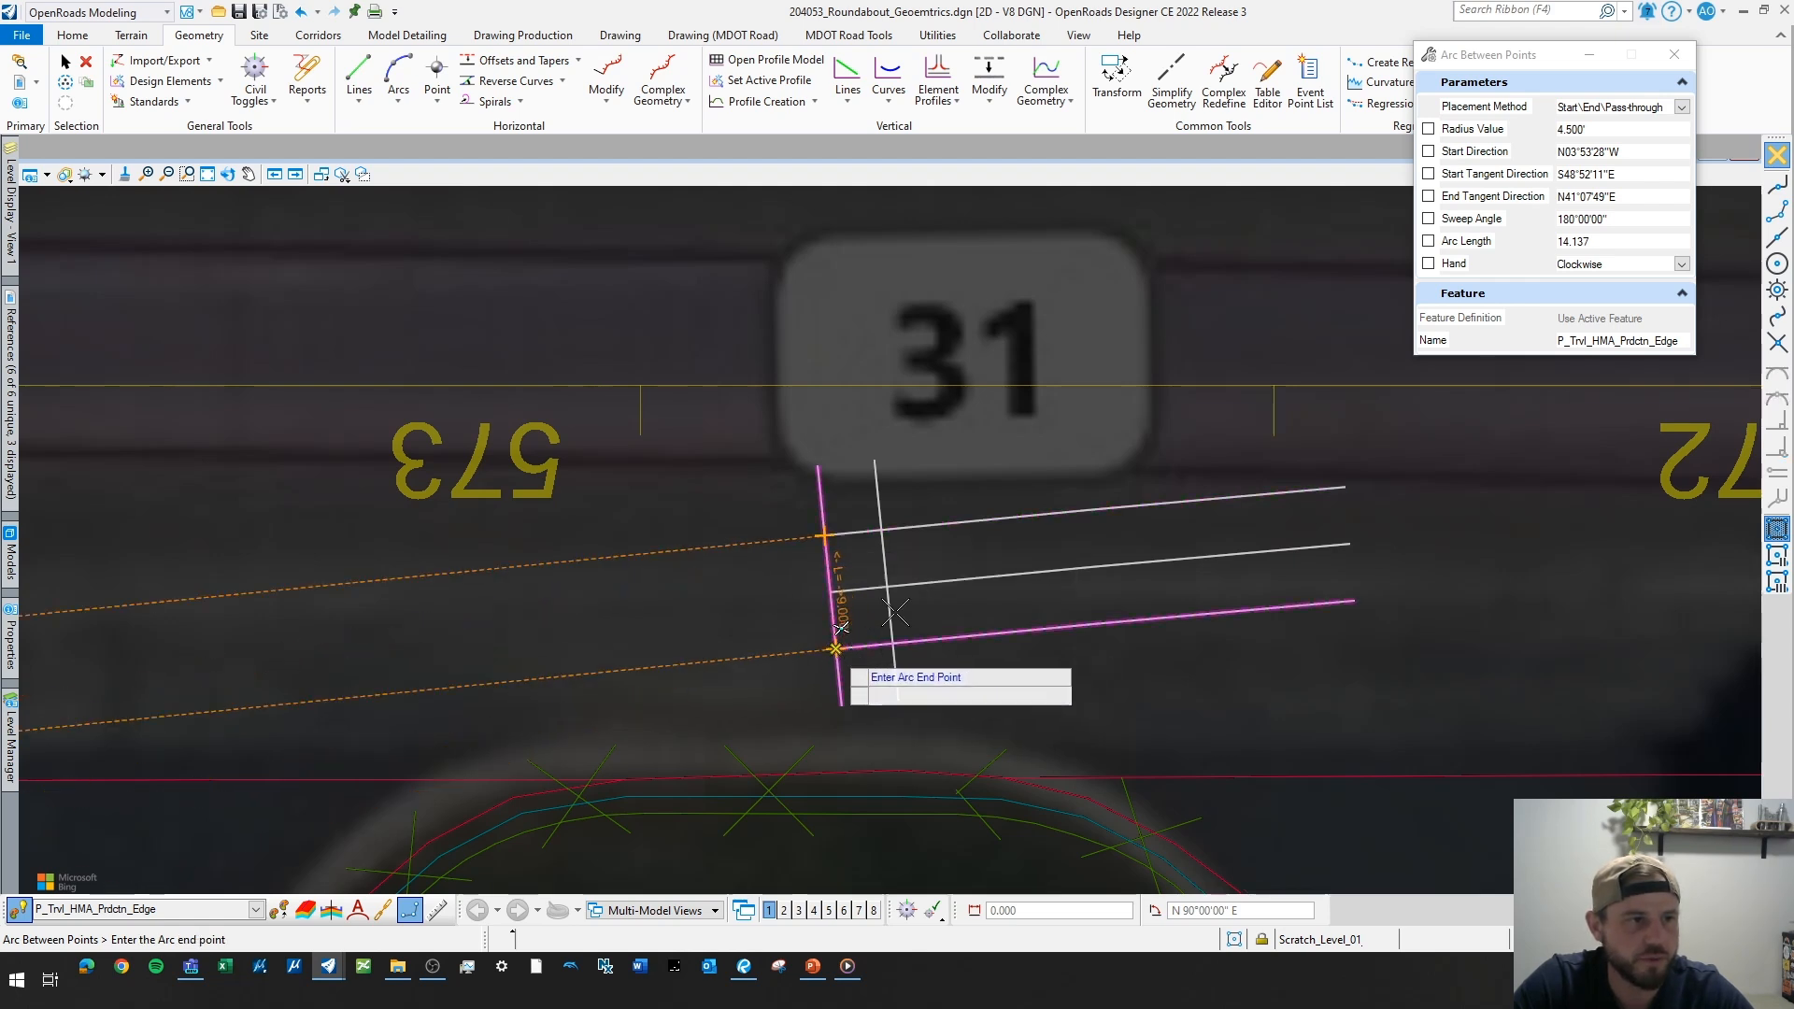
pyautogui.click(836, 648)
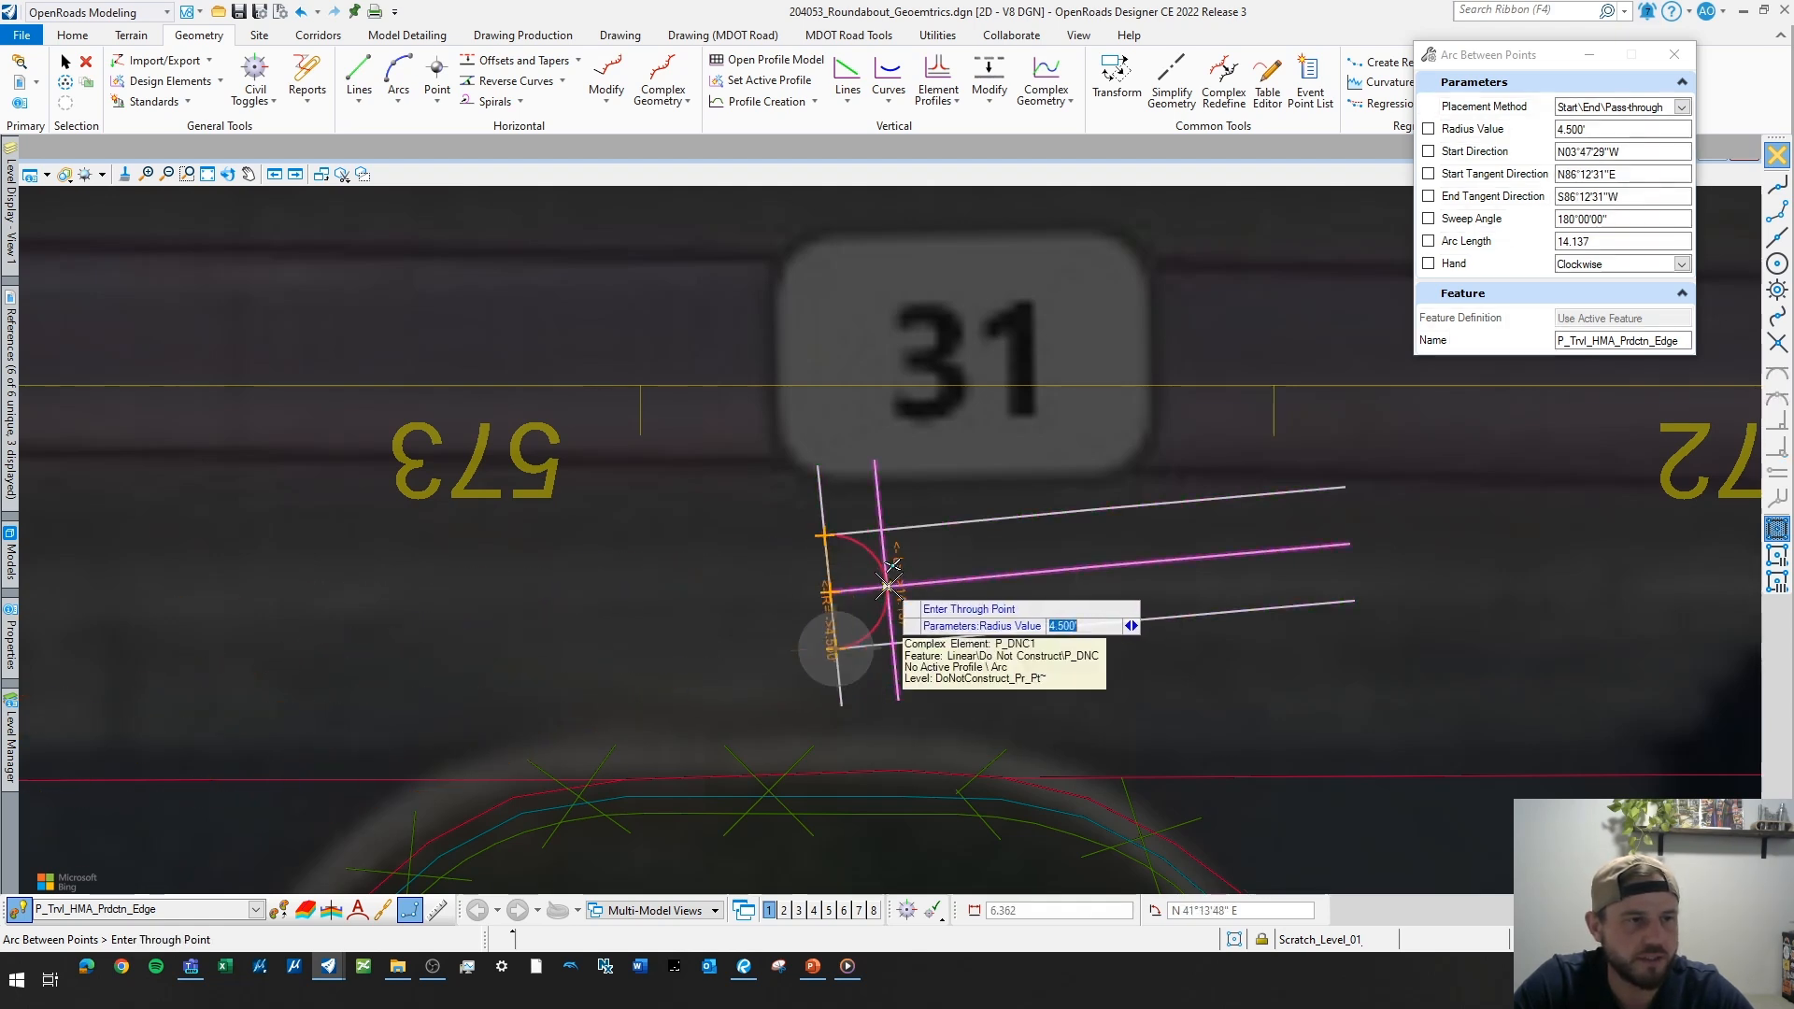
pyautogui.click(890, 586)
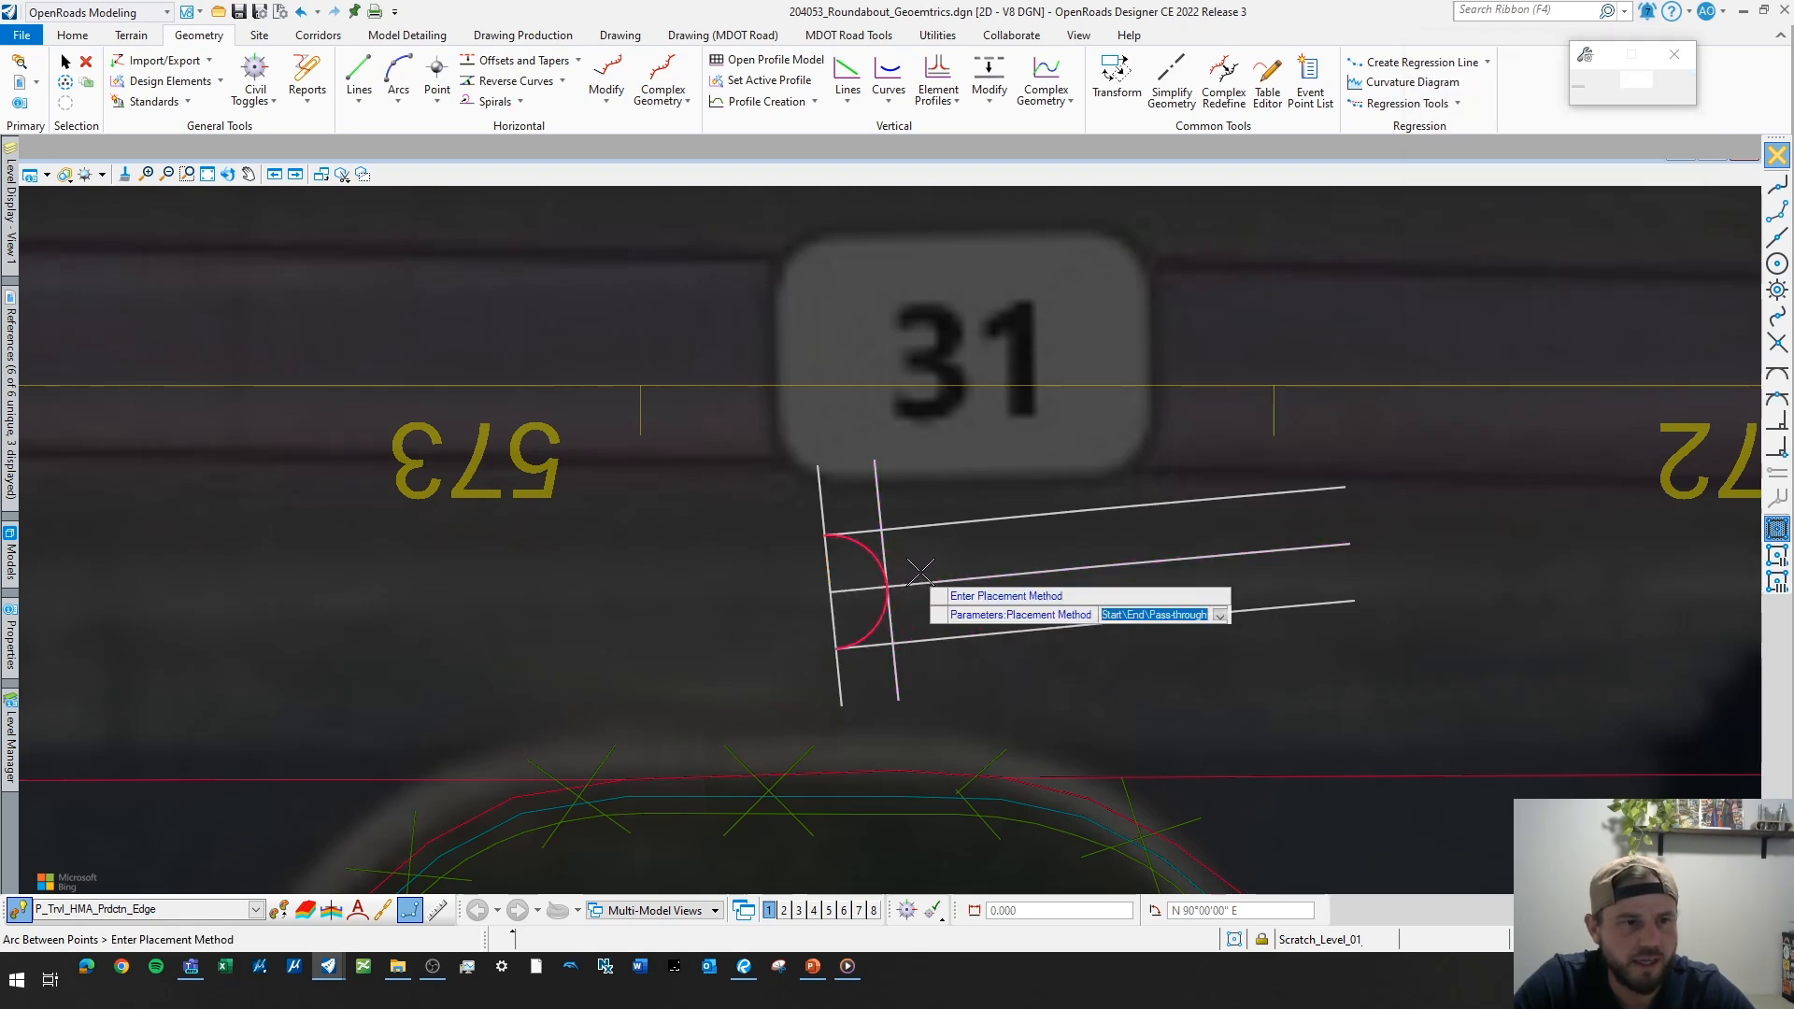
pyautogui.rightClick(945, 564)
# - Try moving the nose's P_DNC cross line by its midpoint to test whether the attached arc follows
pyautogui.scroll(-3, 957, 557)
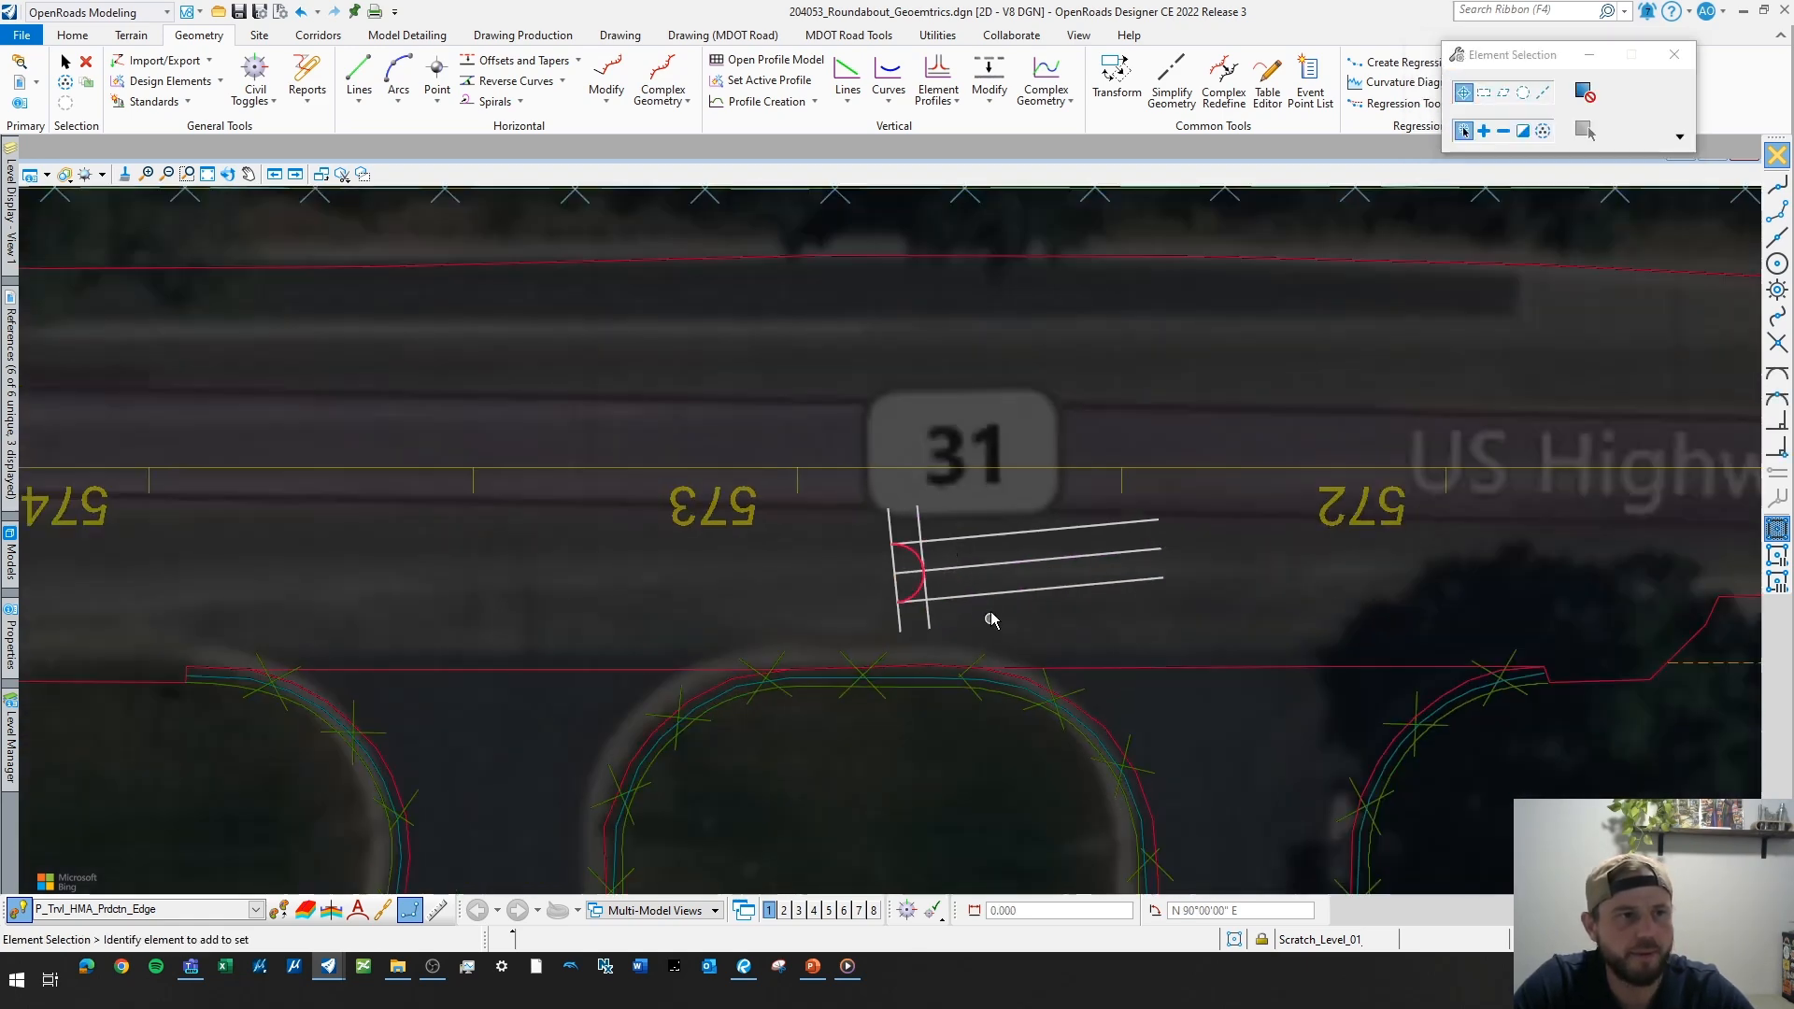
pyautogui.scroll(2, 989, 613)
pyautogui.click(856, 586)
pyautogui.scroll(2, 859, 587)
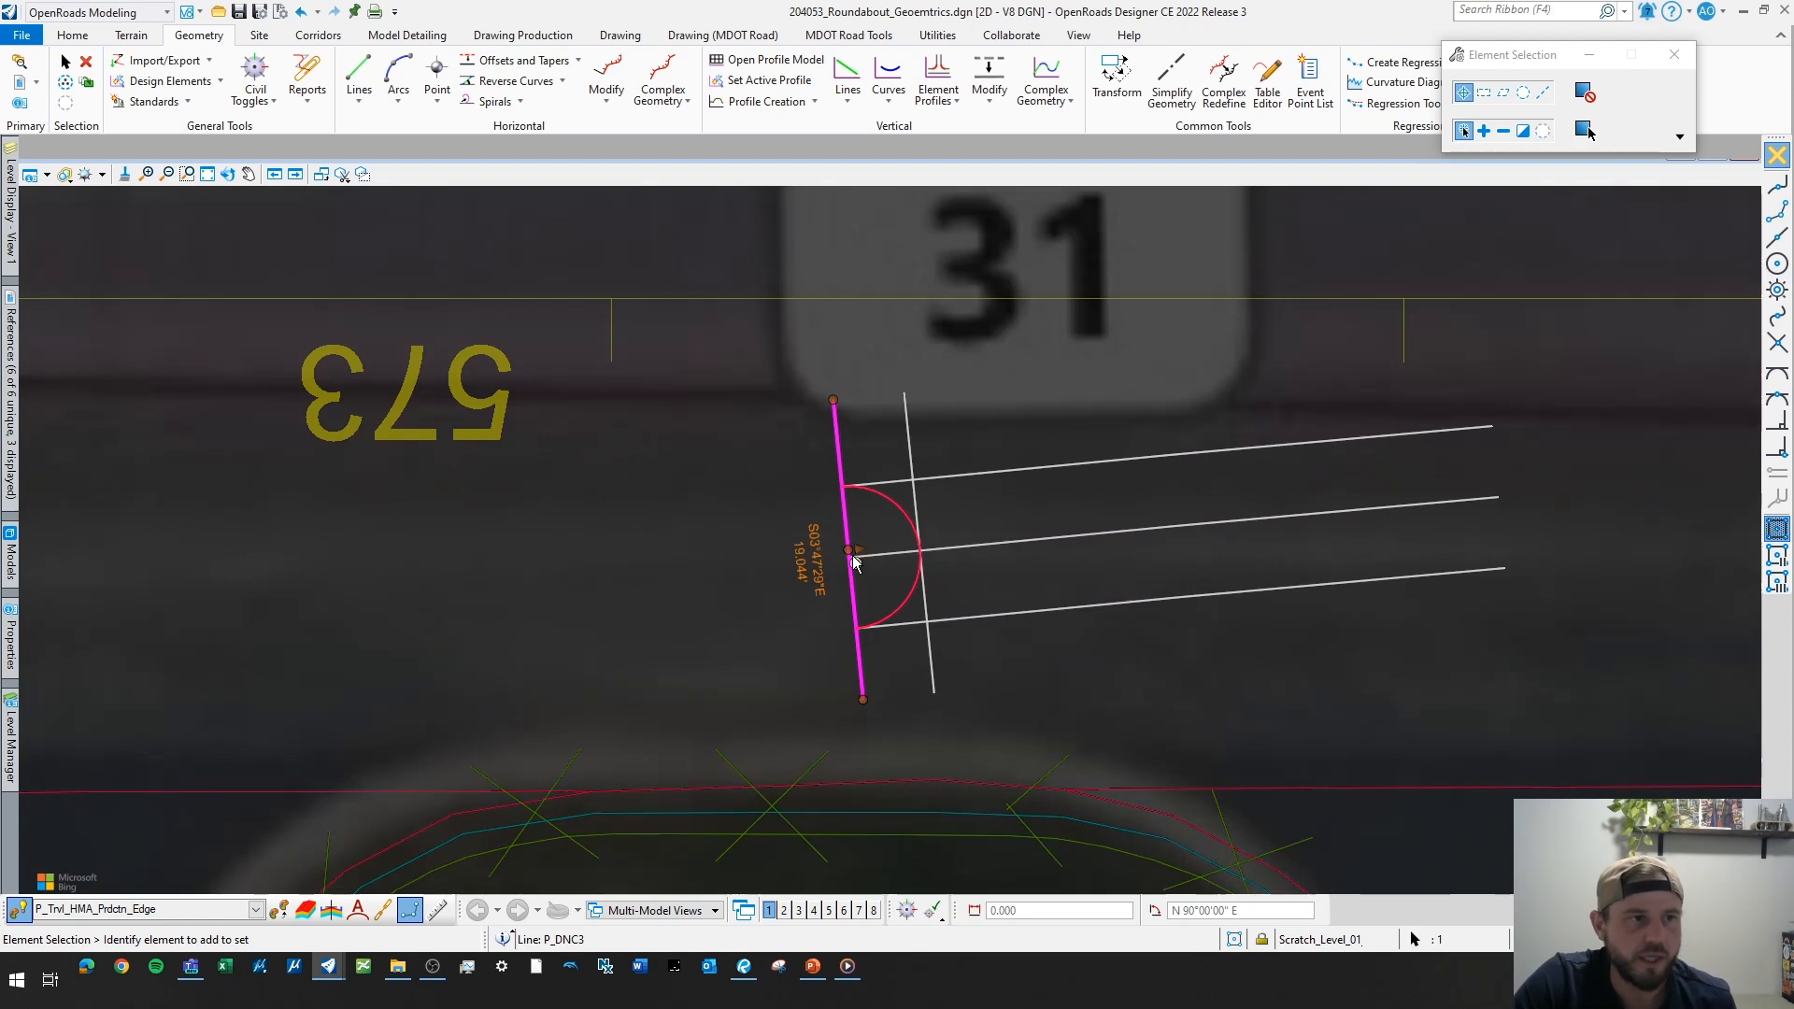
pyautogui.click(849, 551)
pyautogui.scroll(-2, 848, 552)
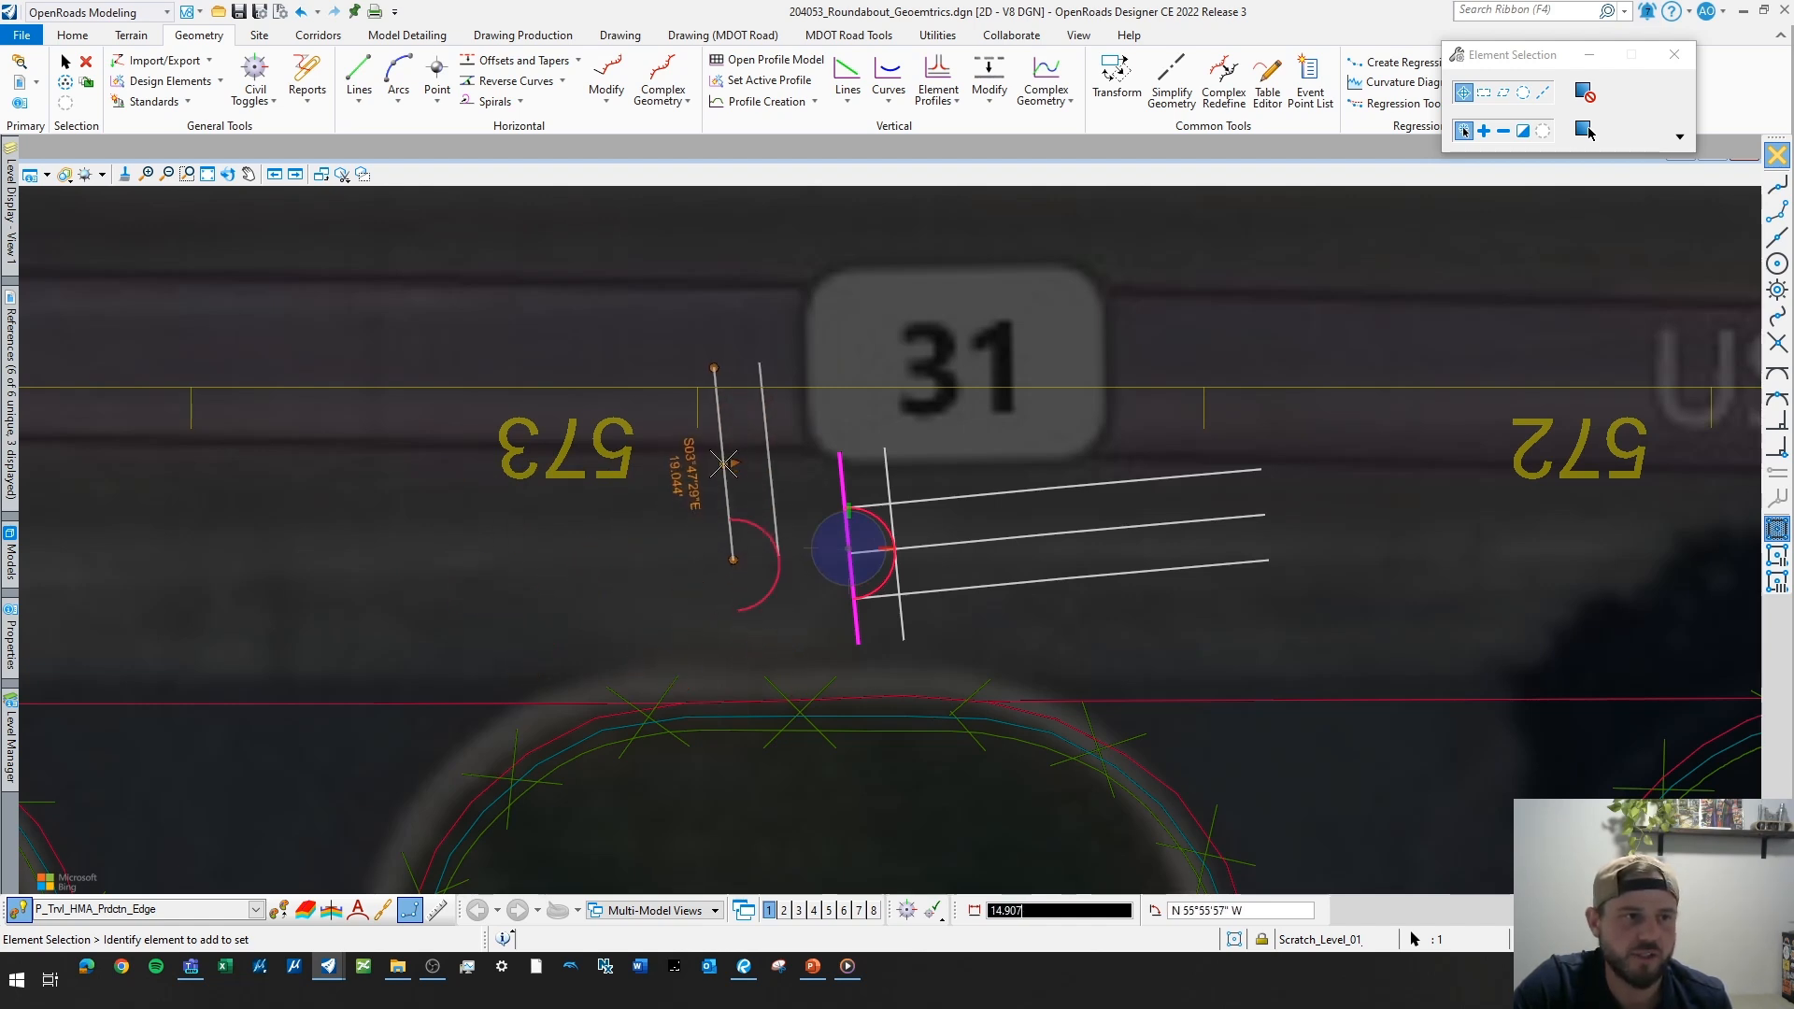
pyautogui.click(992, 528)
pyautogui.scroll(-2, 999, 523)
pyautogui.scroll(3, 1003, 522)
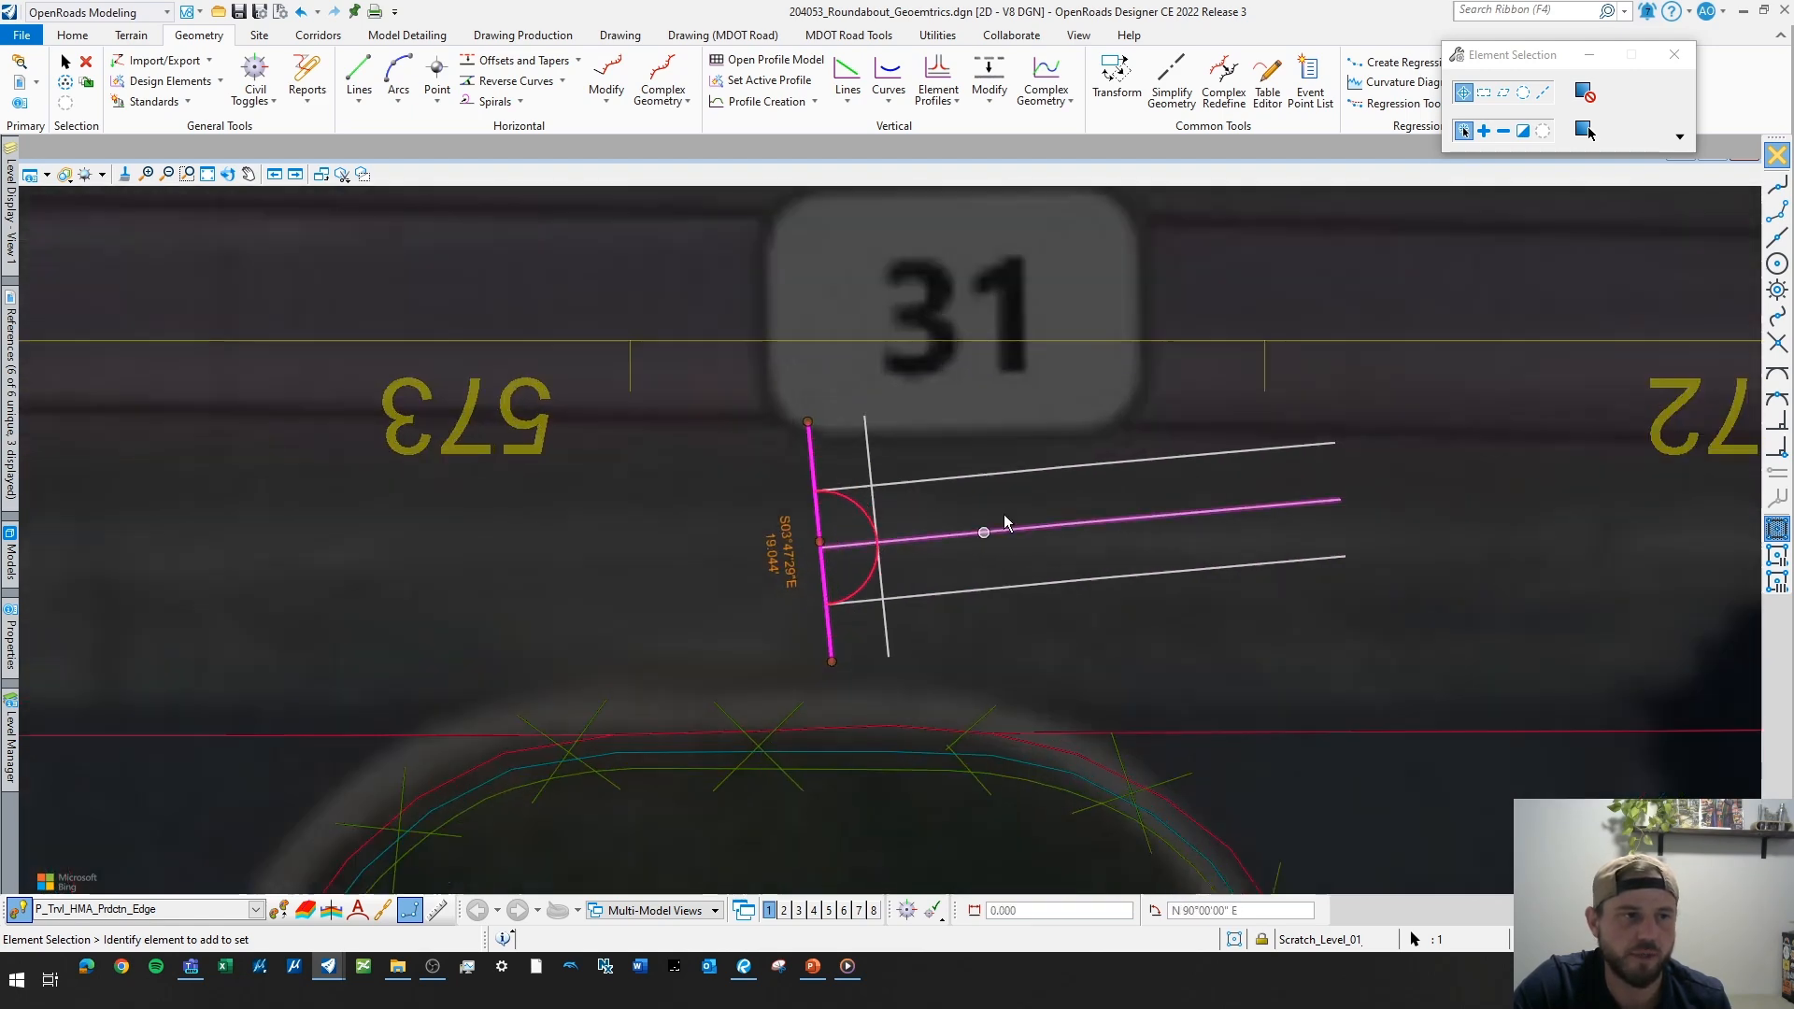
pyautogui.click(713, 601)
pyautogui.scroll(-1, 712, 601)
pyautogui.scroll(-1, 901, 507)
pyautogui.scroll(-2, 904, 476)
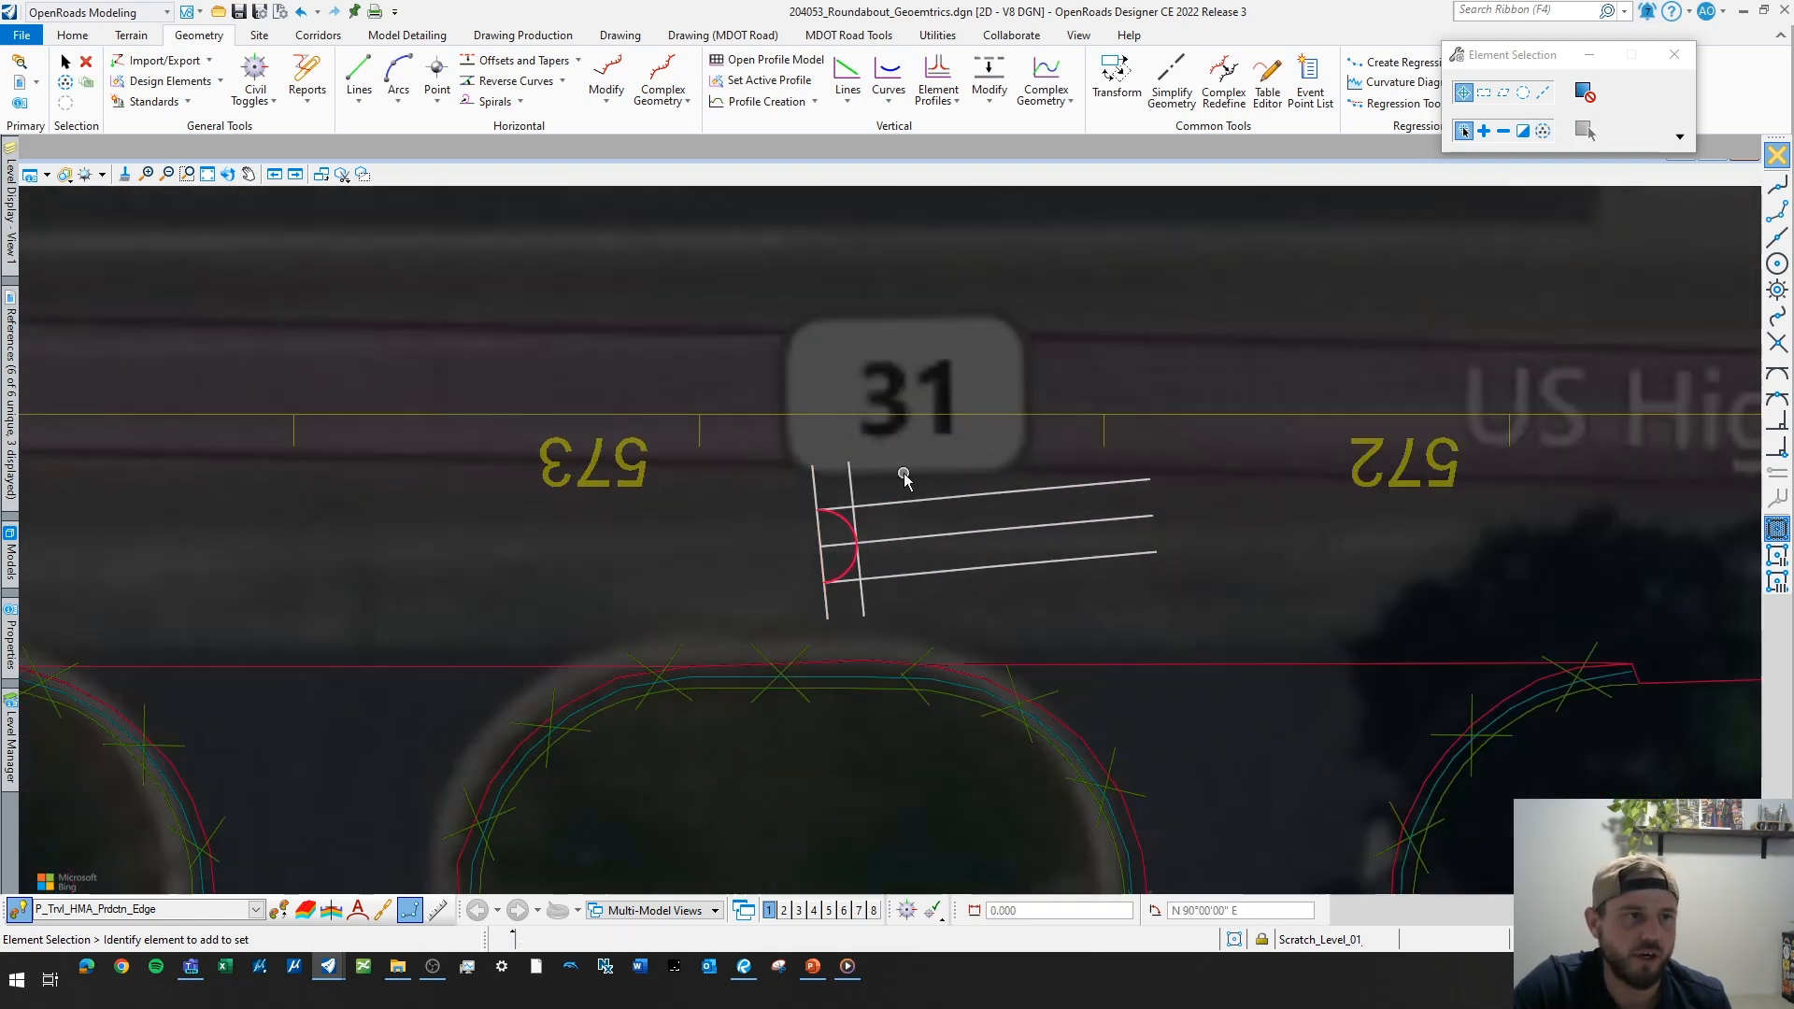
# - Turn on the display of level PvMk_Longit_Pr_04in_Yellow_Solid+Broken in the roundabout geometrics file
pyautogui.click(11, 224)
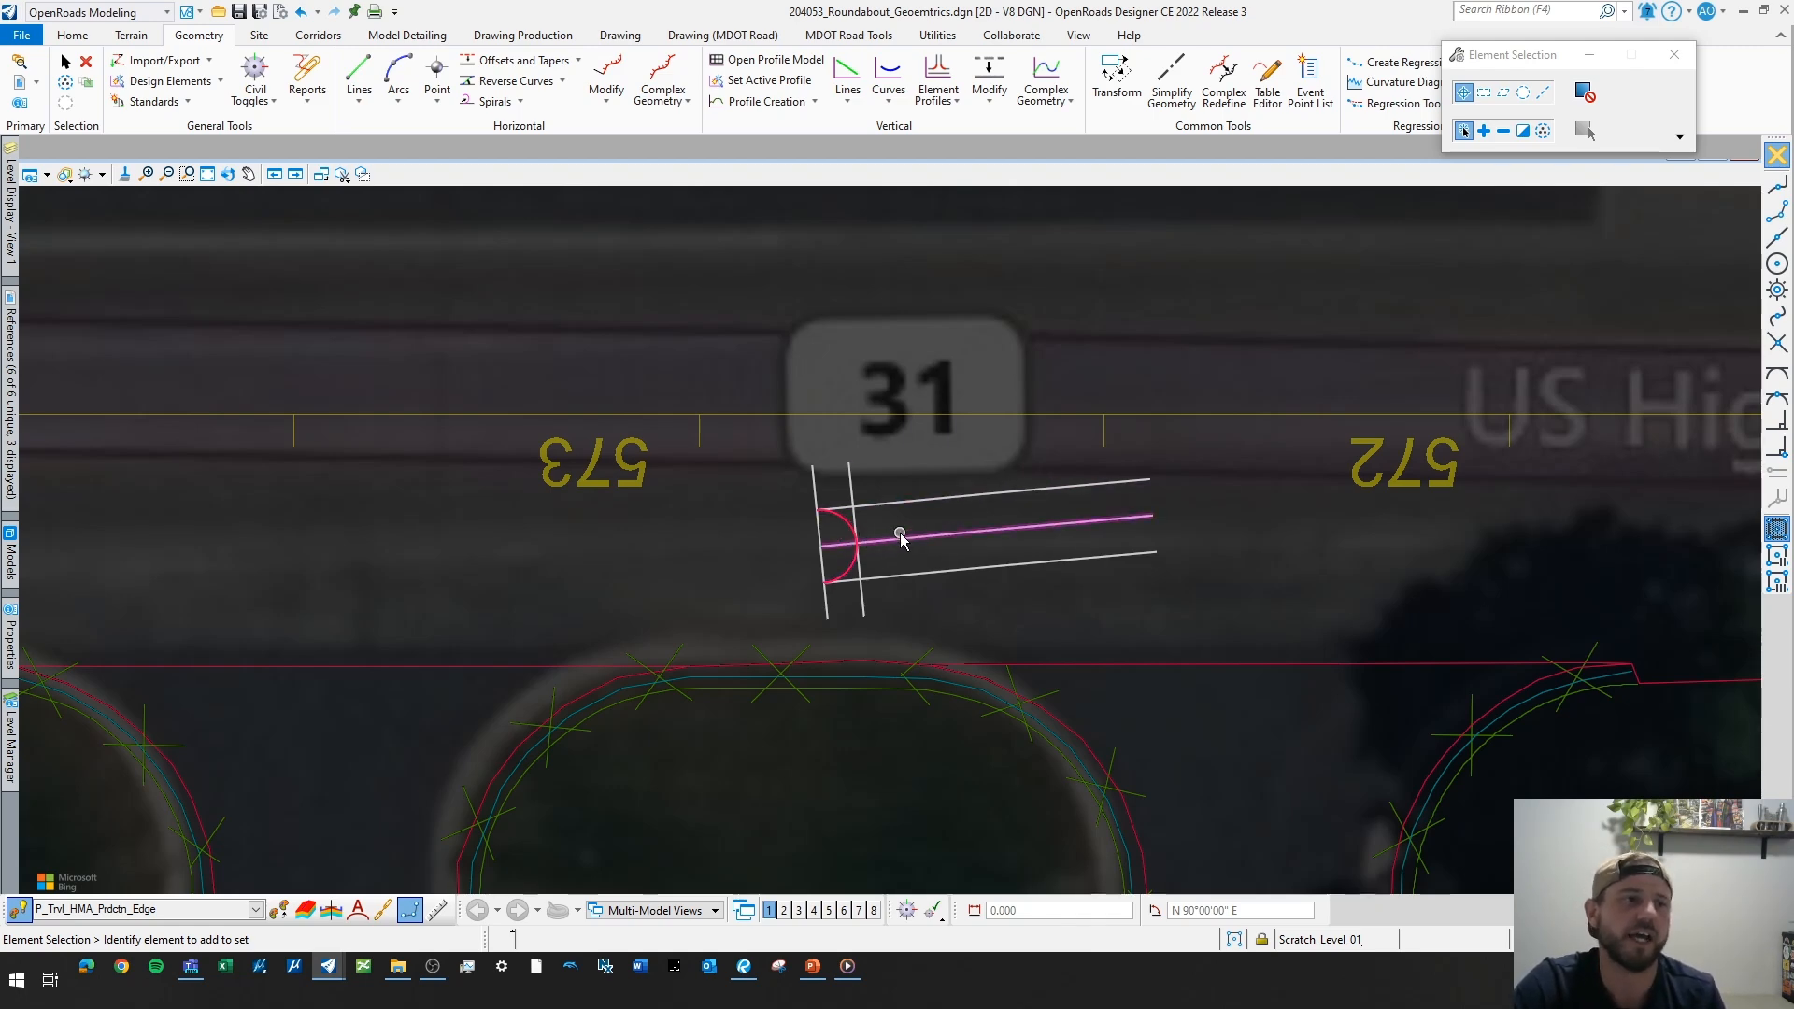
pyautogui.moveTo(854, 537); pyautogui.dragTo(1074, 573, button='middle')
pyautogui.scroll(-3, 1037, 589)
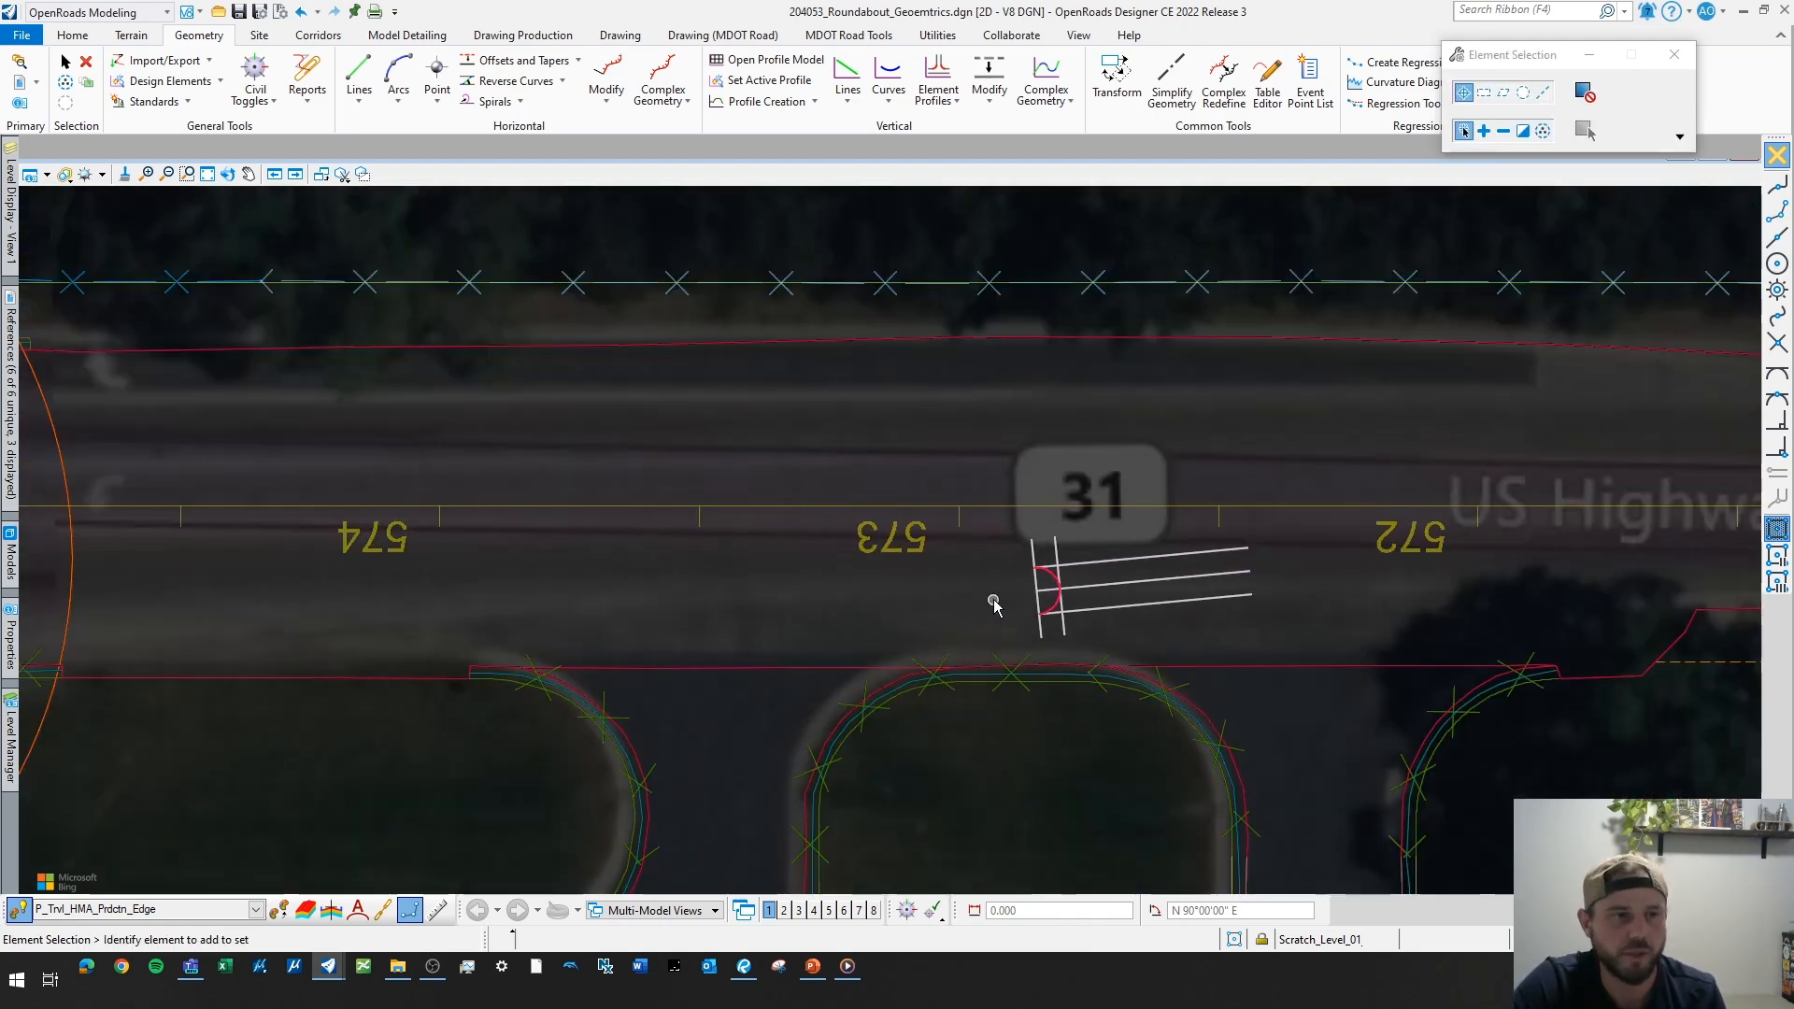
pyautogui.moveTo(27, 249)
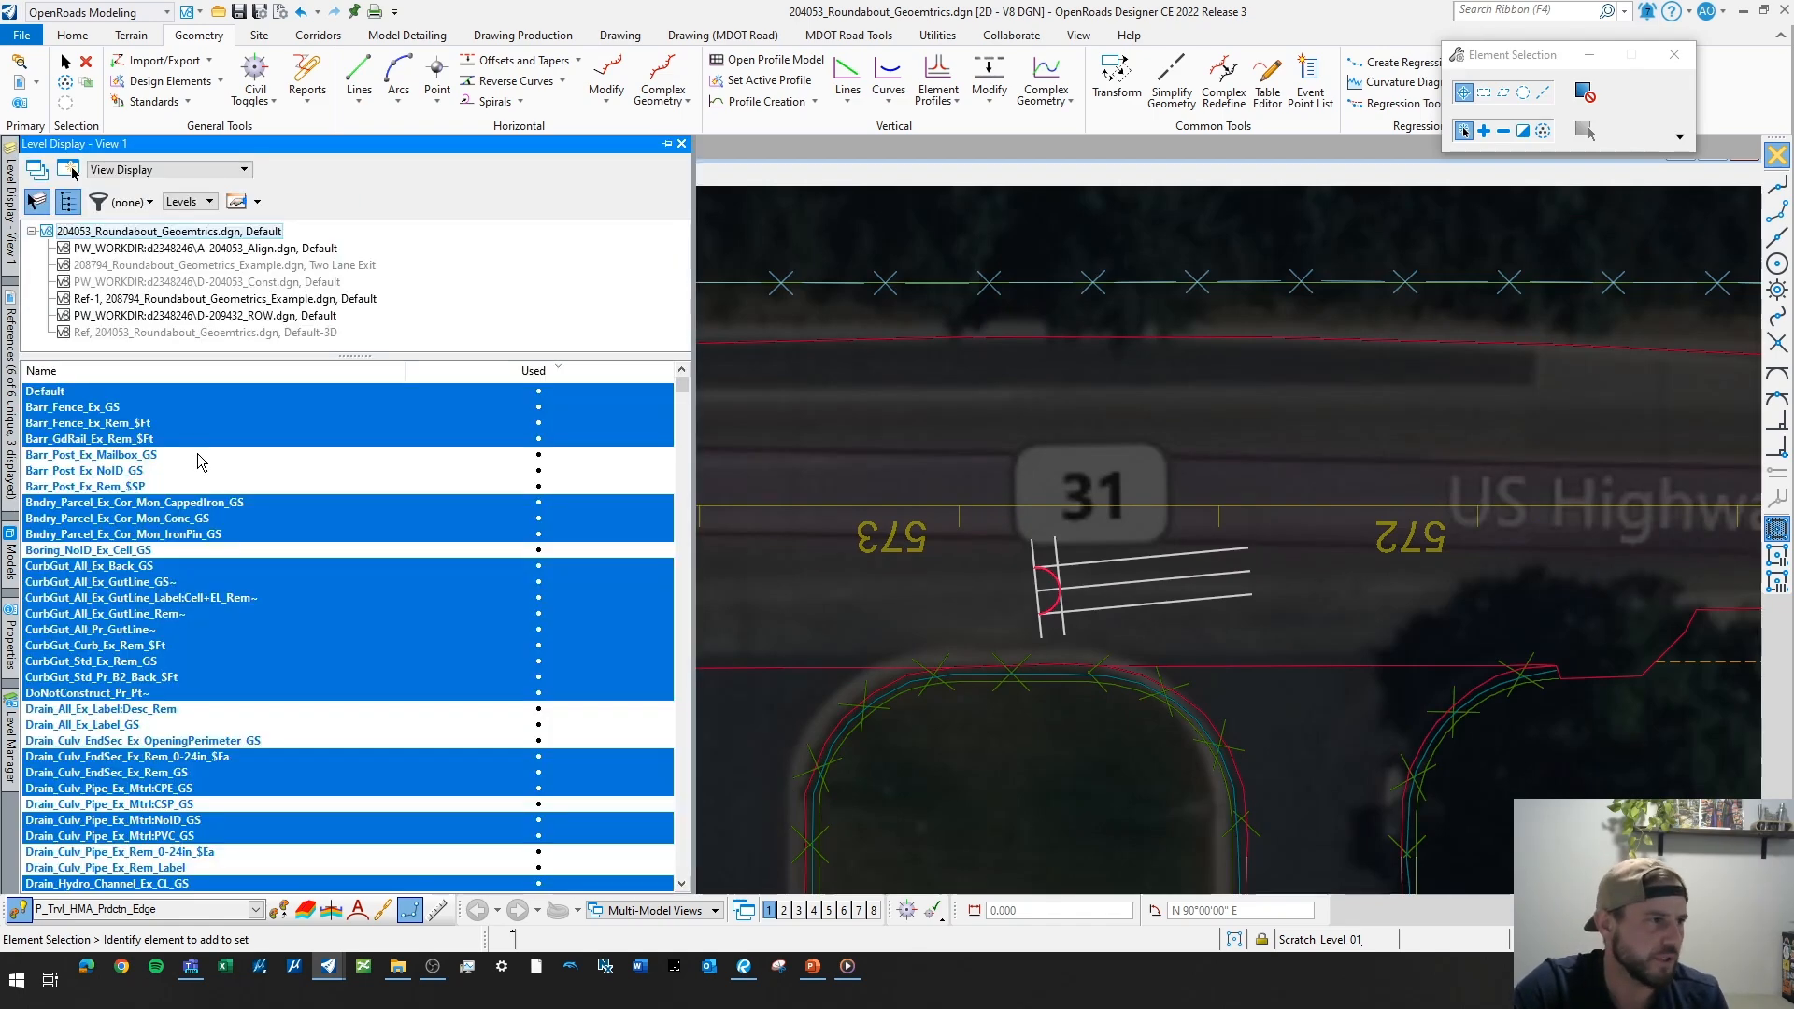
pyautogui.scroll(-3, 177, 551)
pyautogui.scroll(-5, 146, 707)
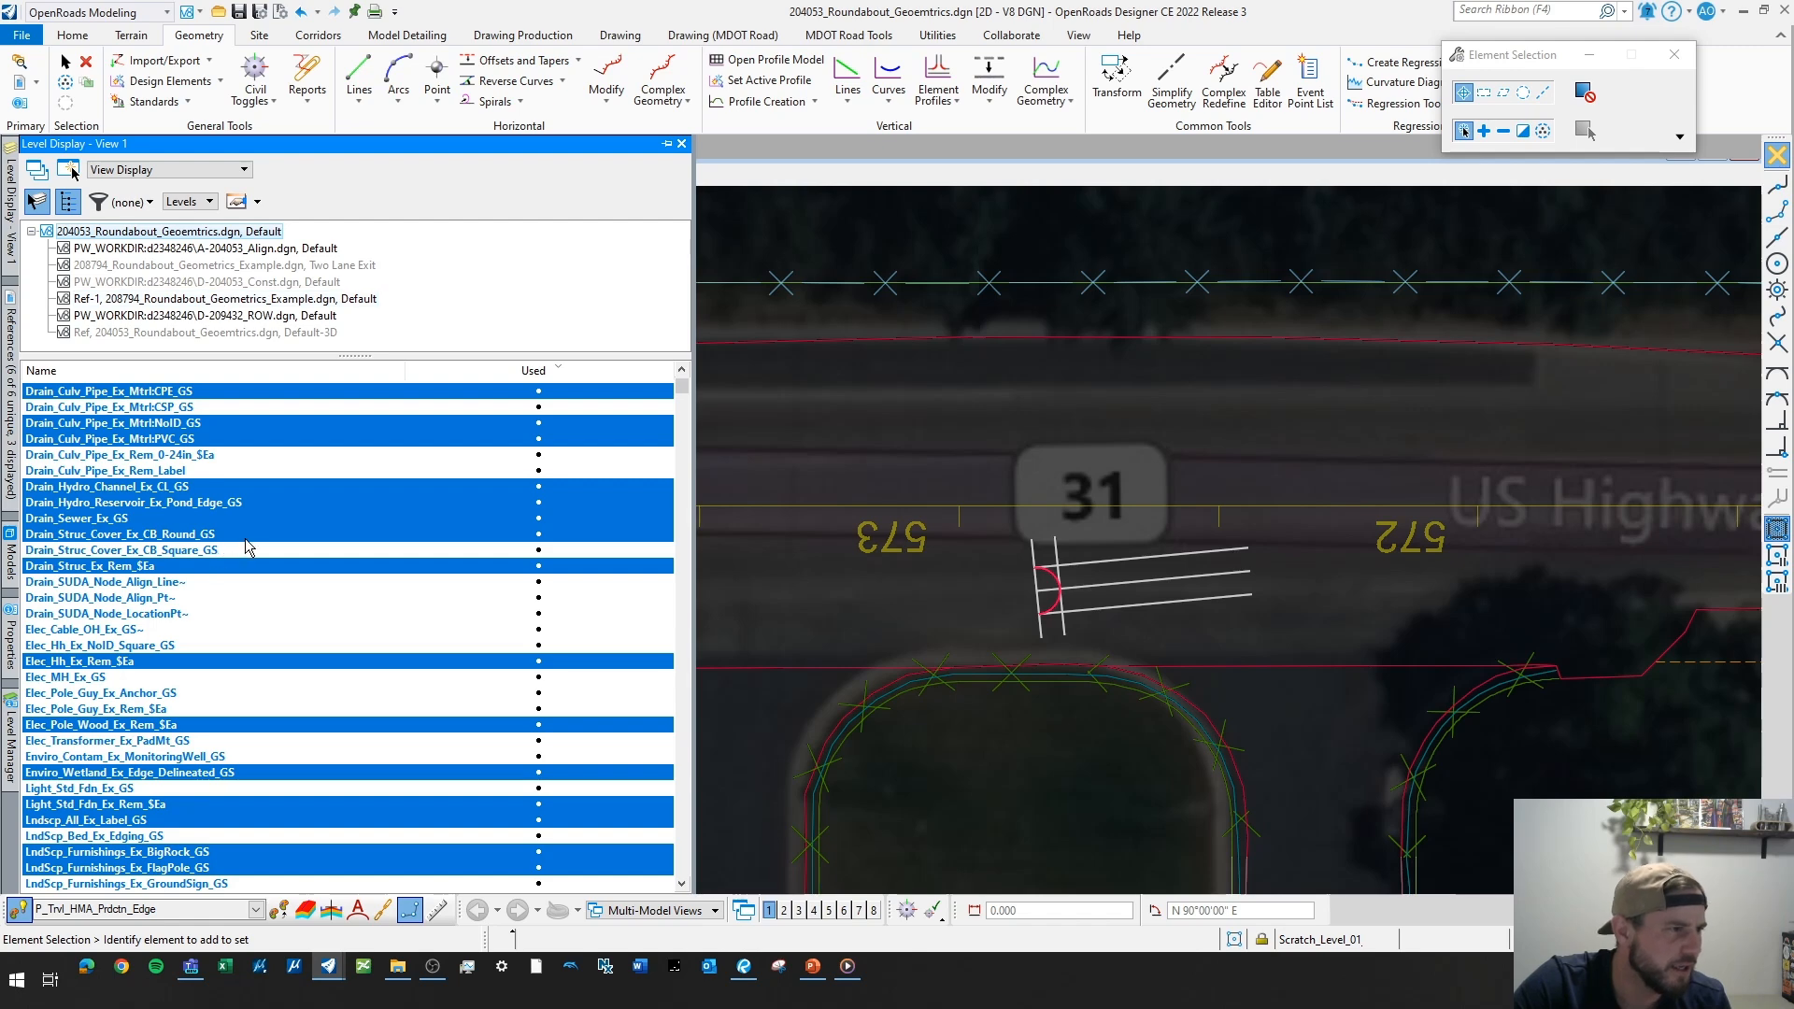
pyautogui.scroll(-3, 247, 547)
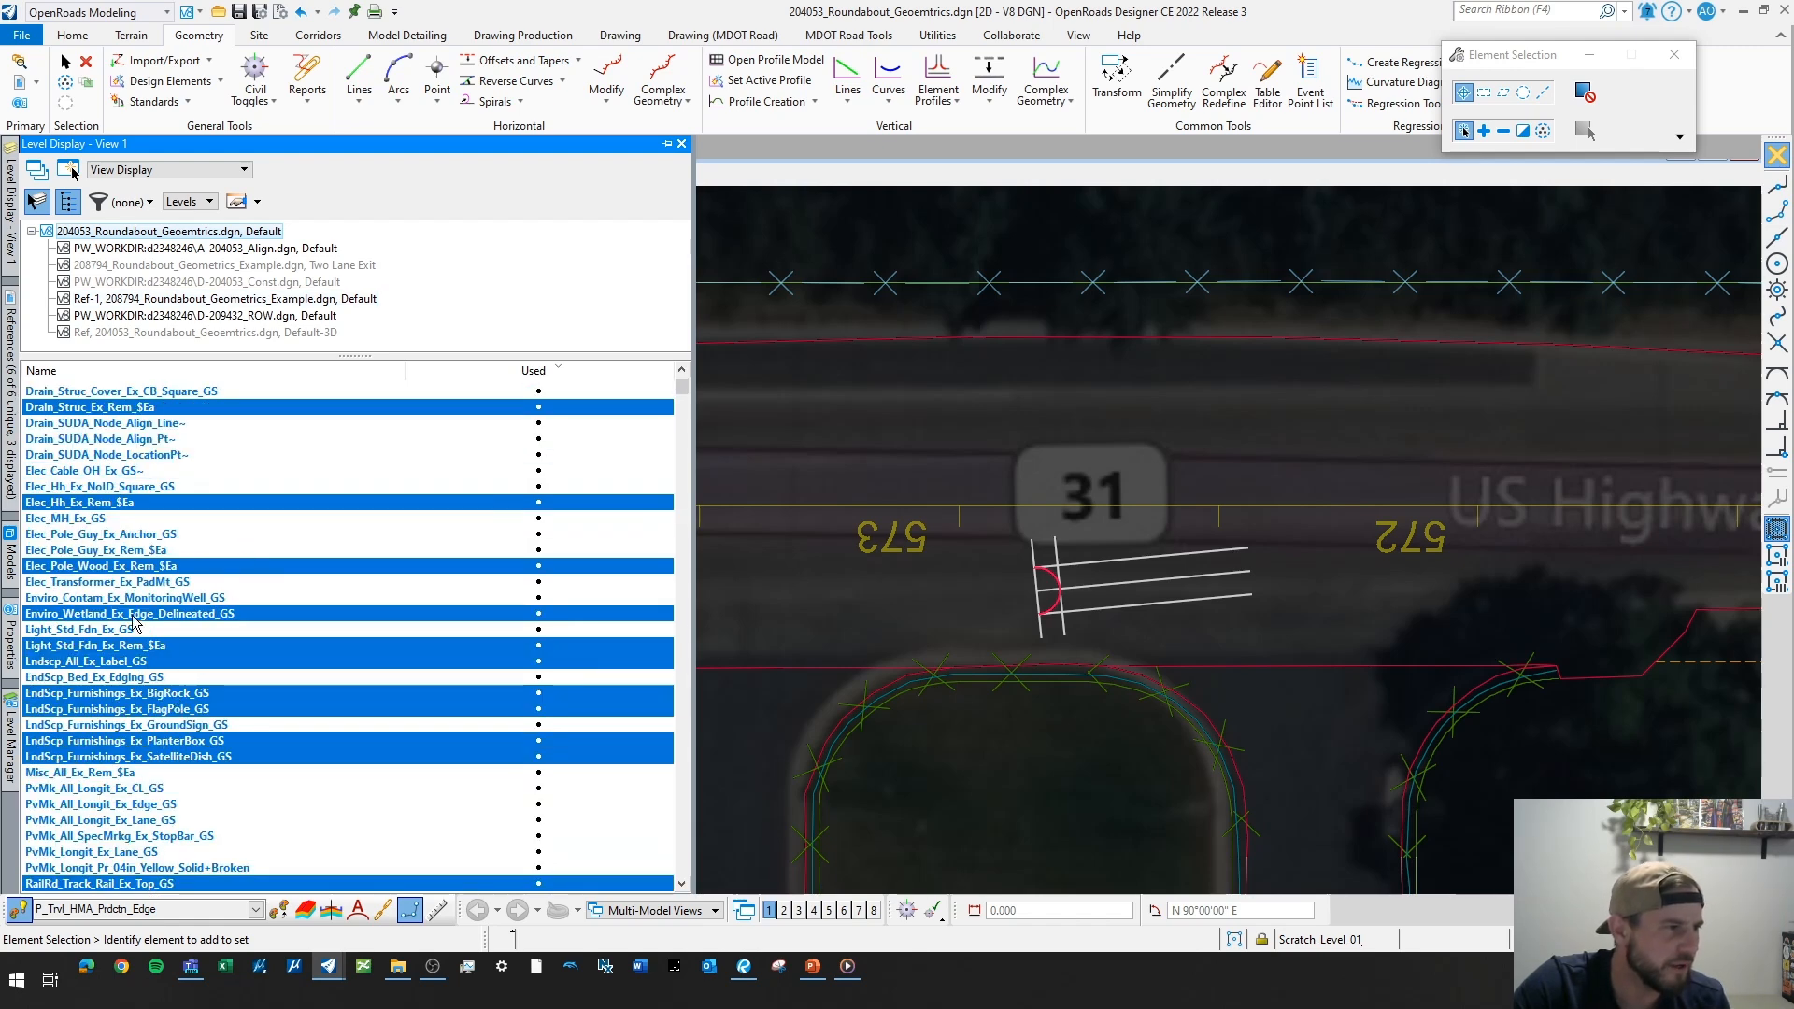
pyautogui.scroll(-3, 185, 584)
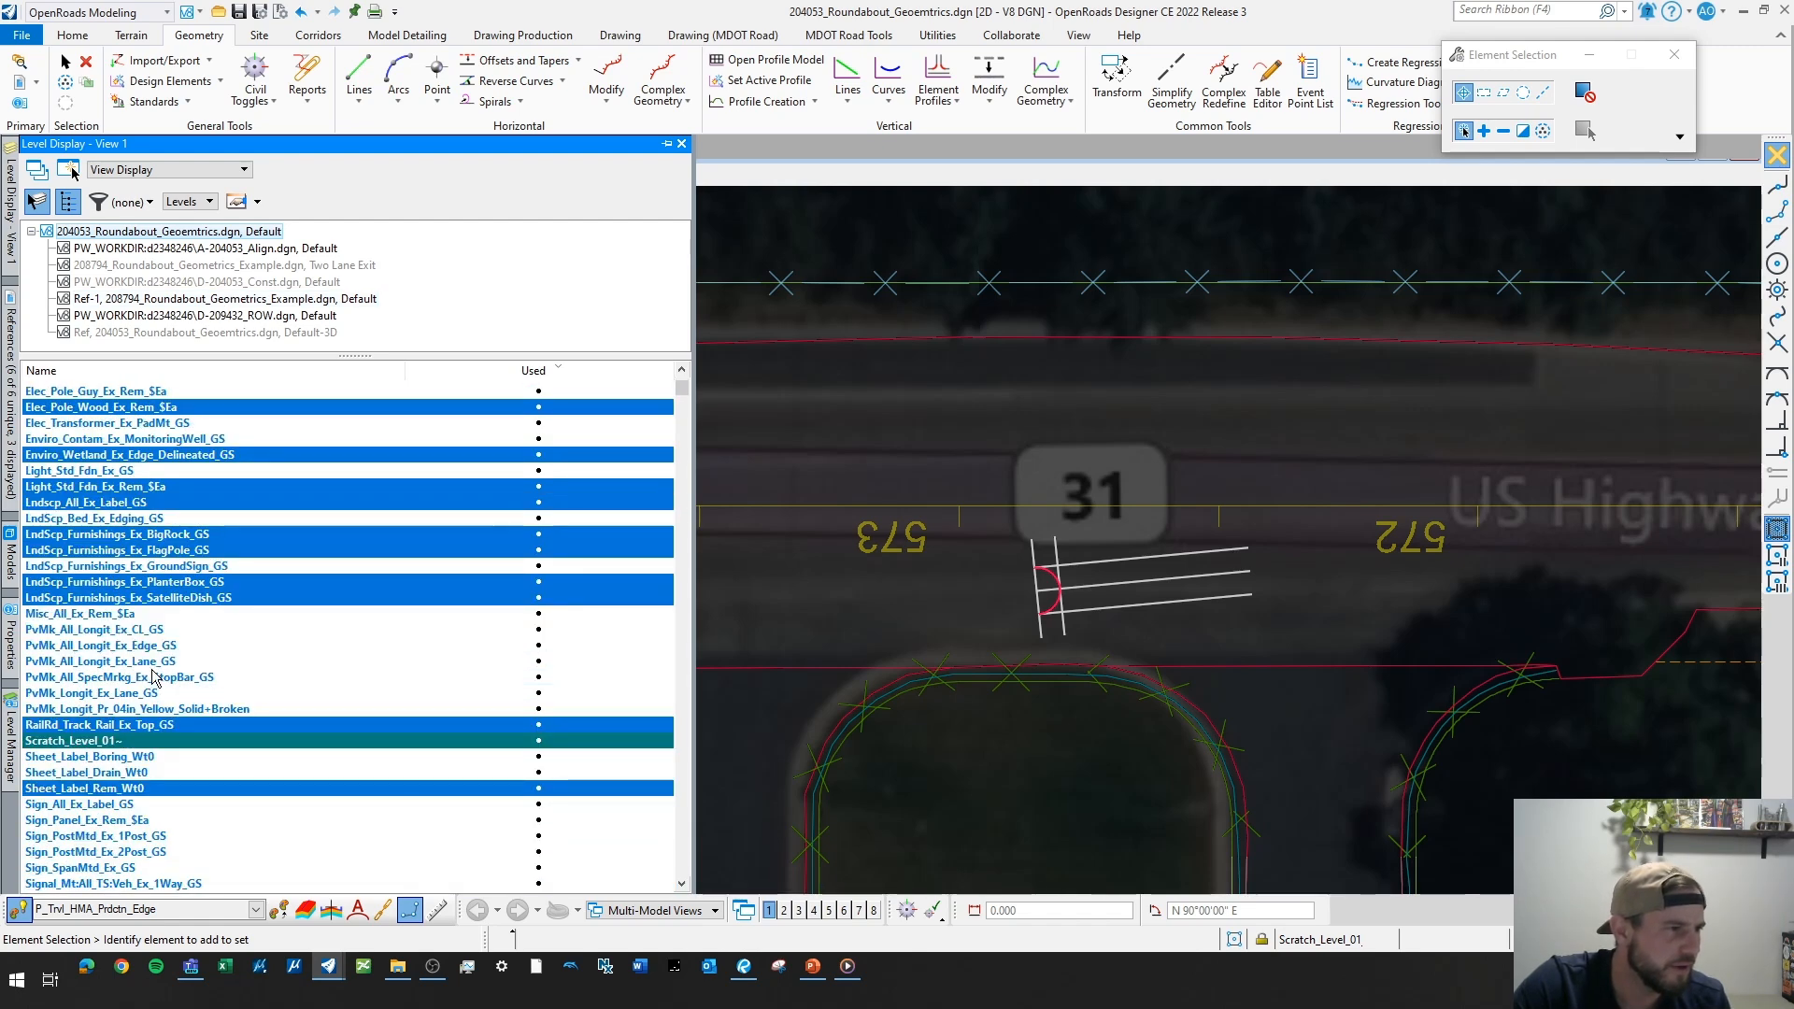
pyautogui.click(165, 708)
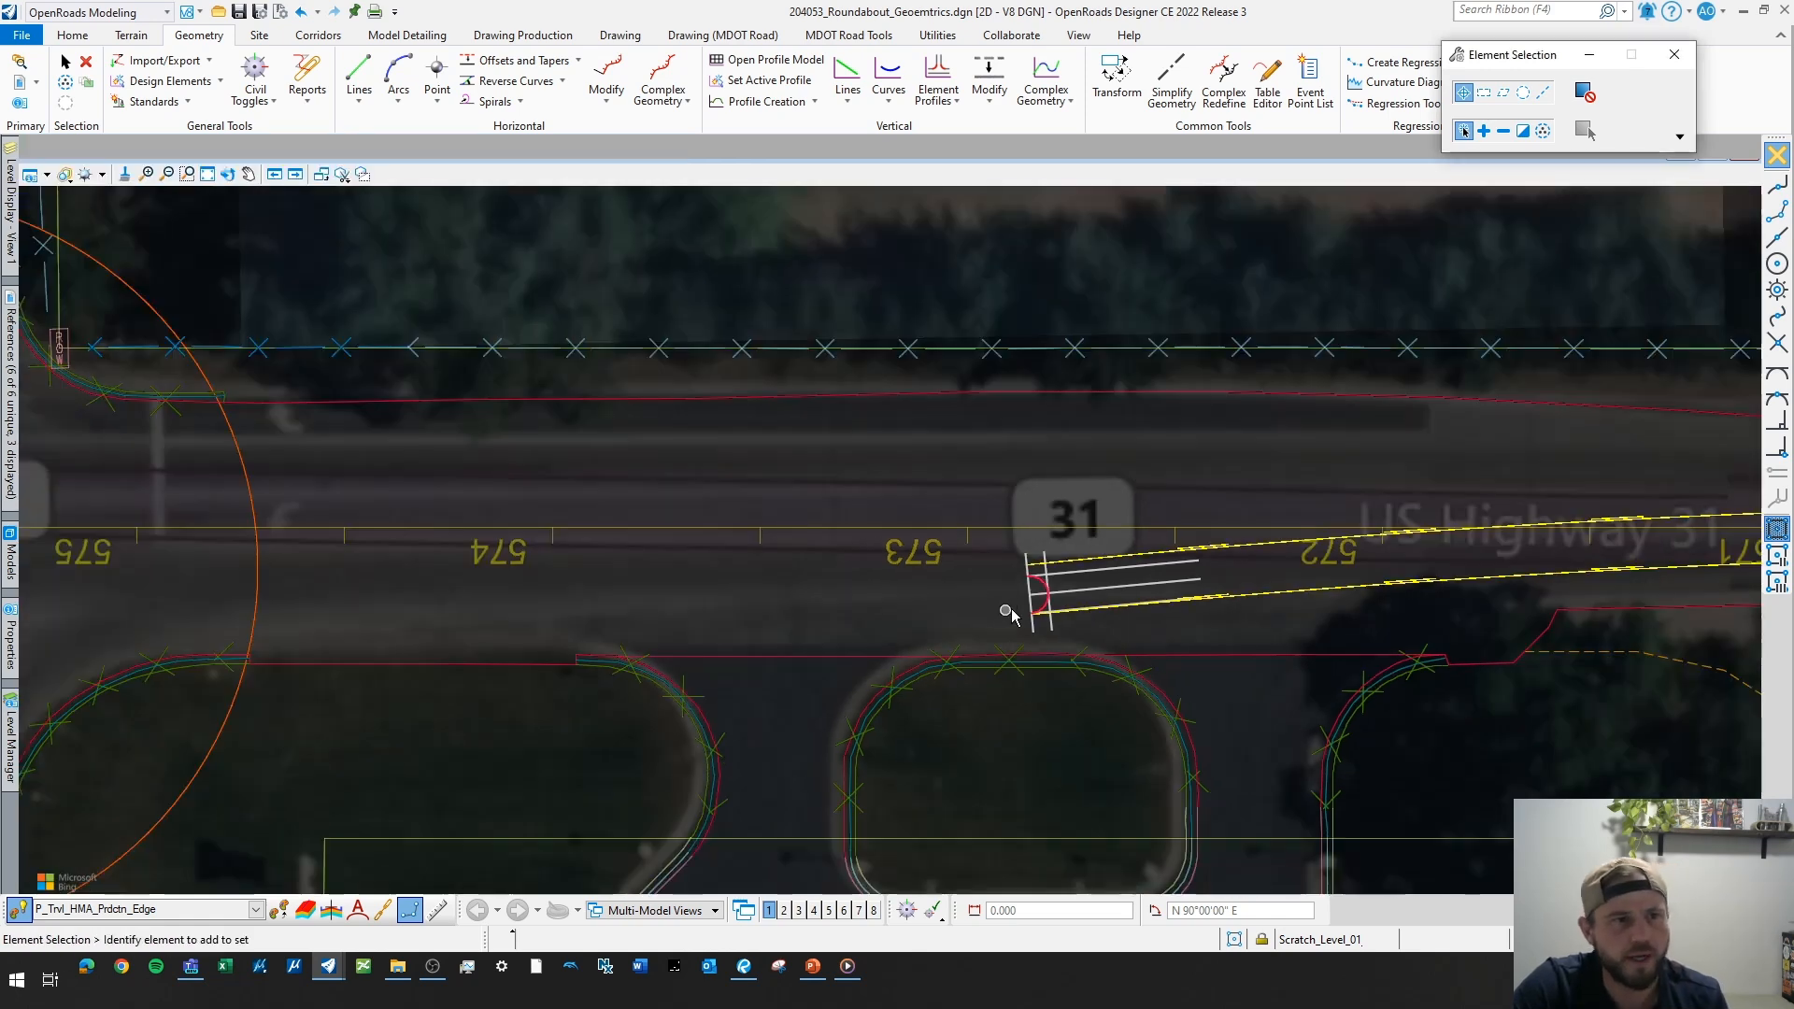
# - Switch to the NCHRP 672 guide in Revu, examine Exhibit 6-12's minimum splitter island dimensions, and return to the drawing
pyautogui.scroll(2, 1098, 603)
pyautogui.scroll(1, 1097, 603)
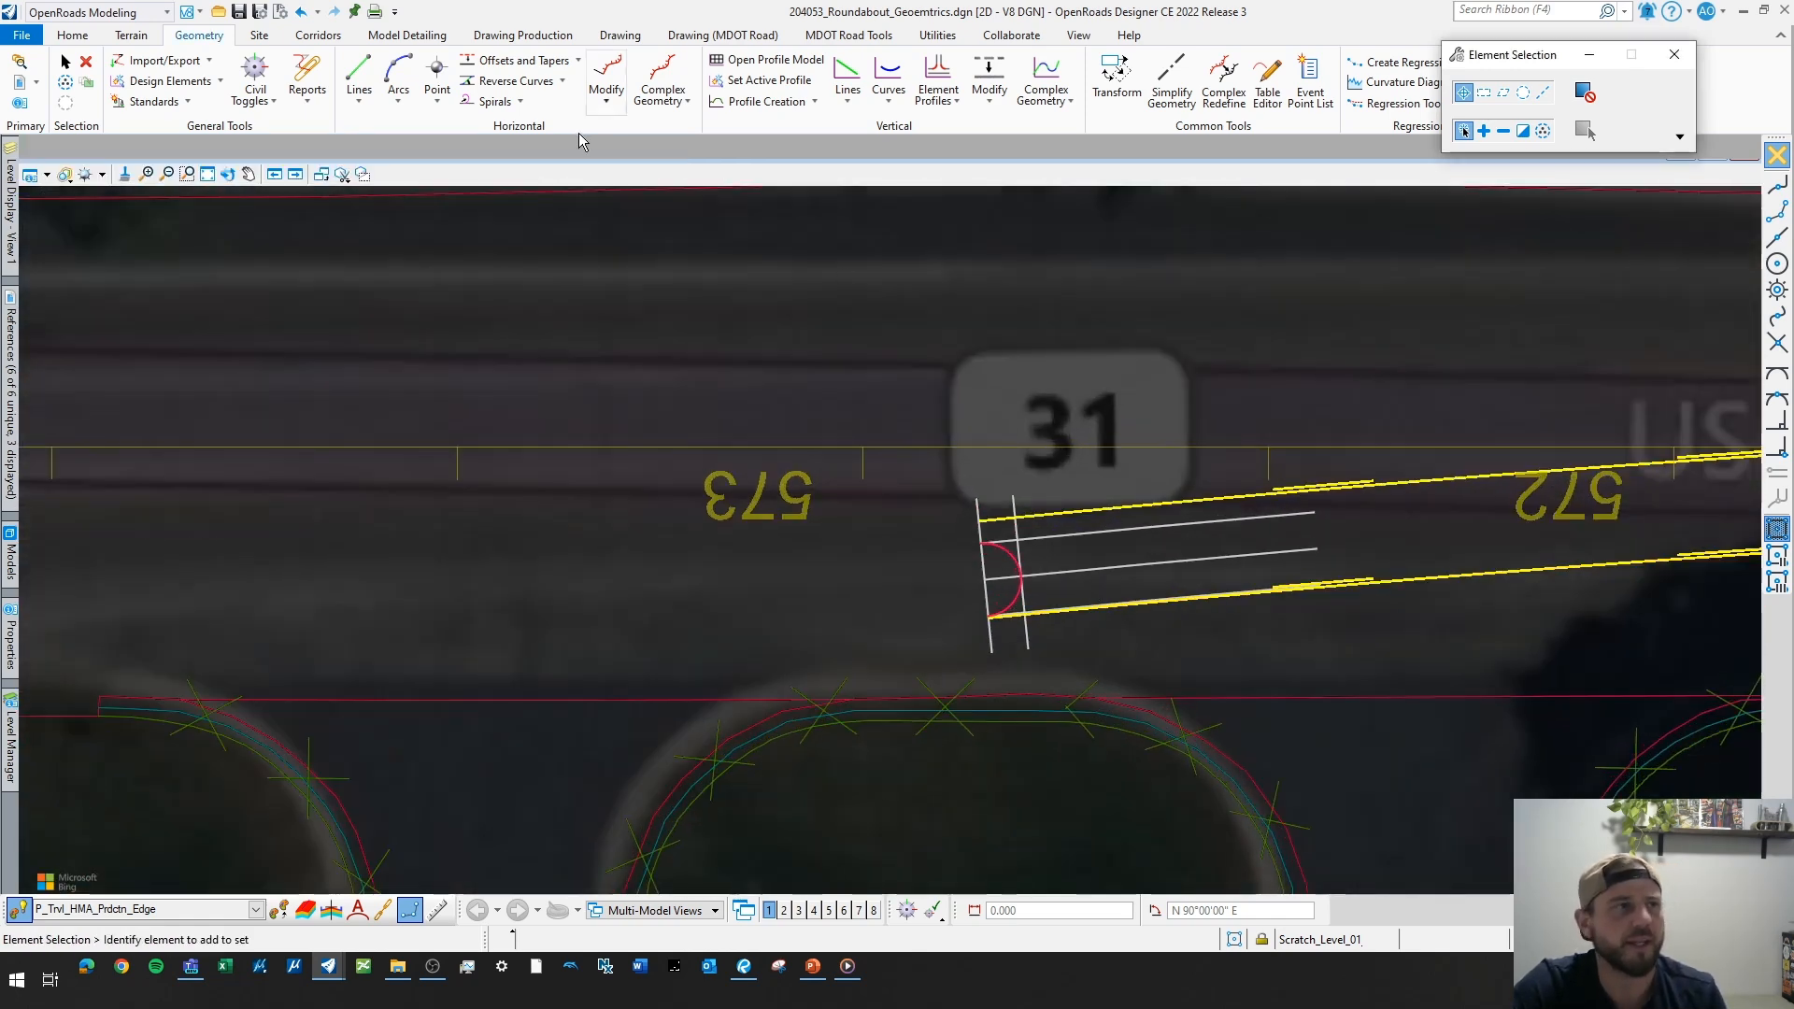
pyautogui.click(398, 100)
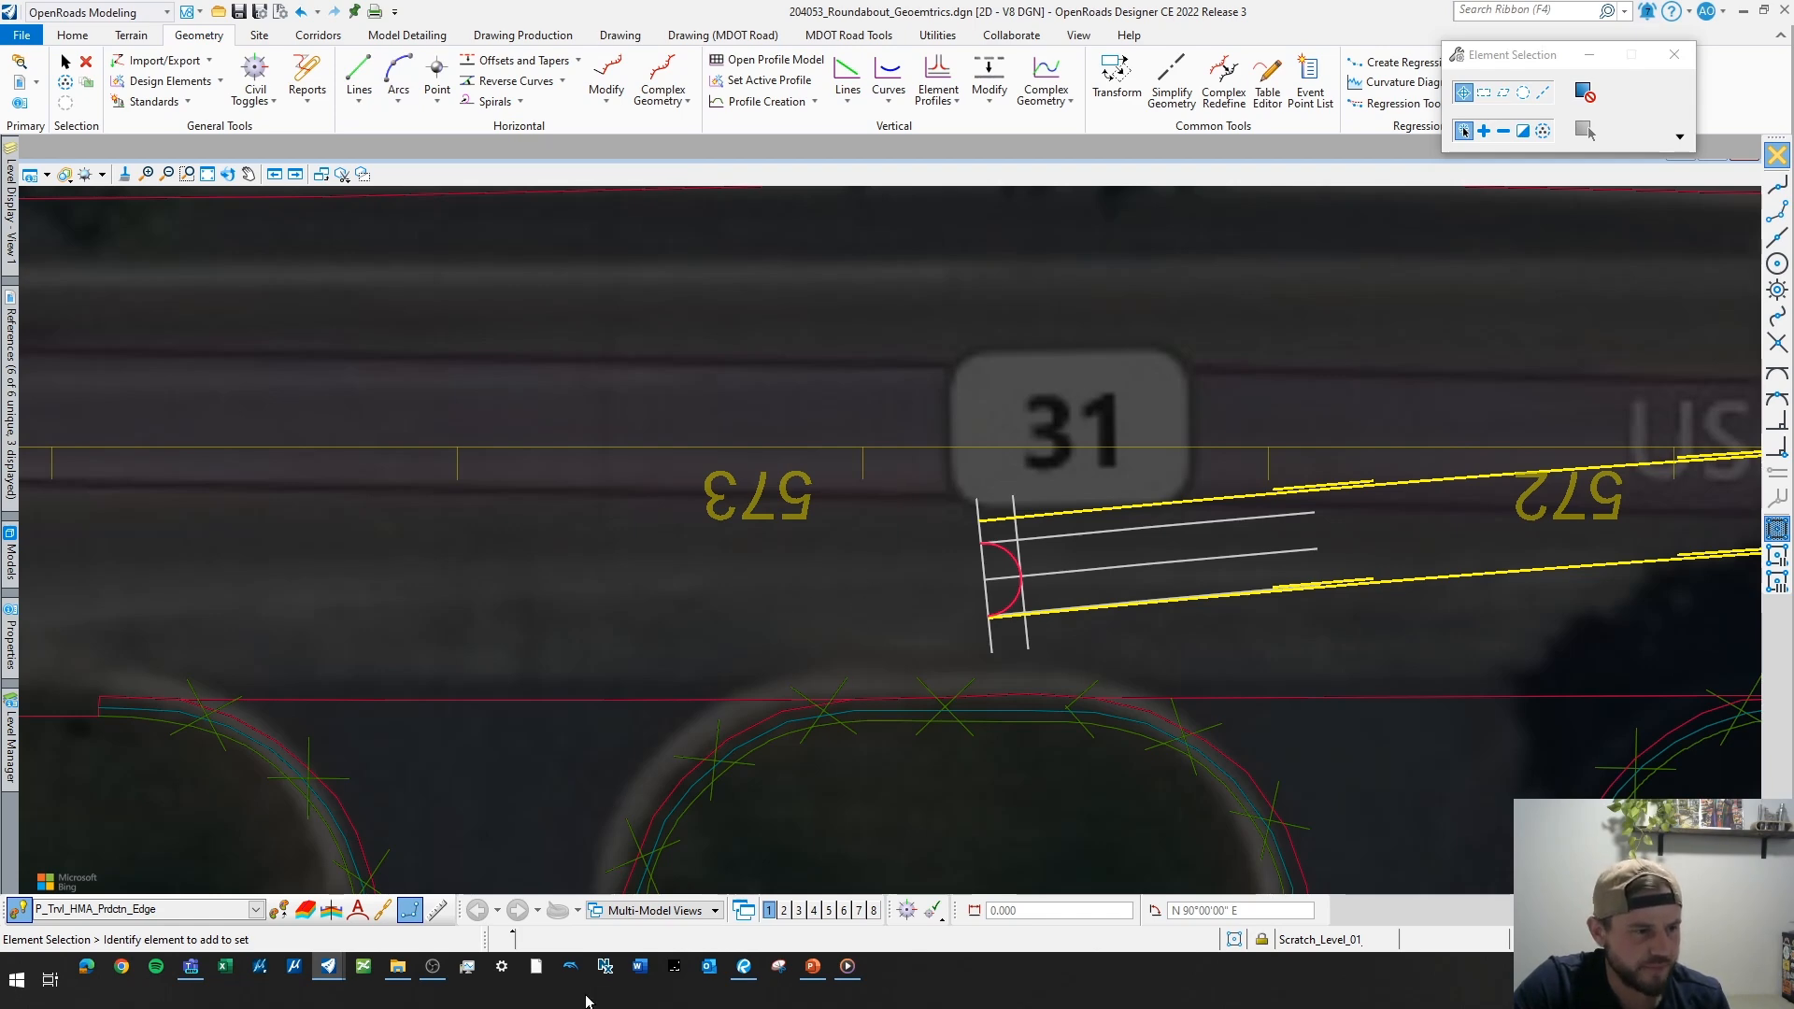
pyautogui.click(745, 968)
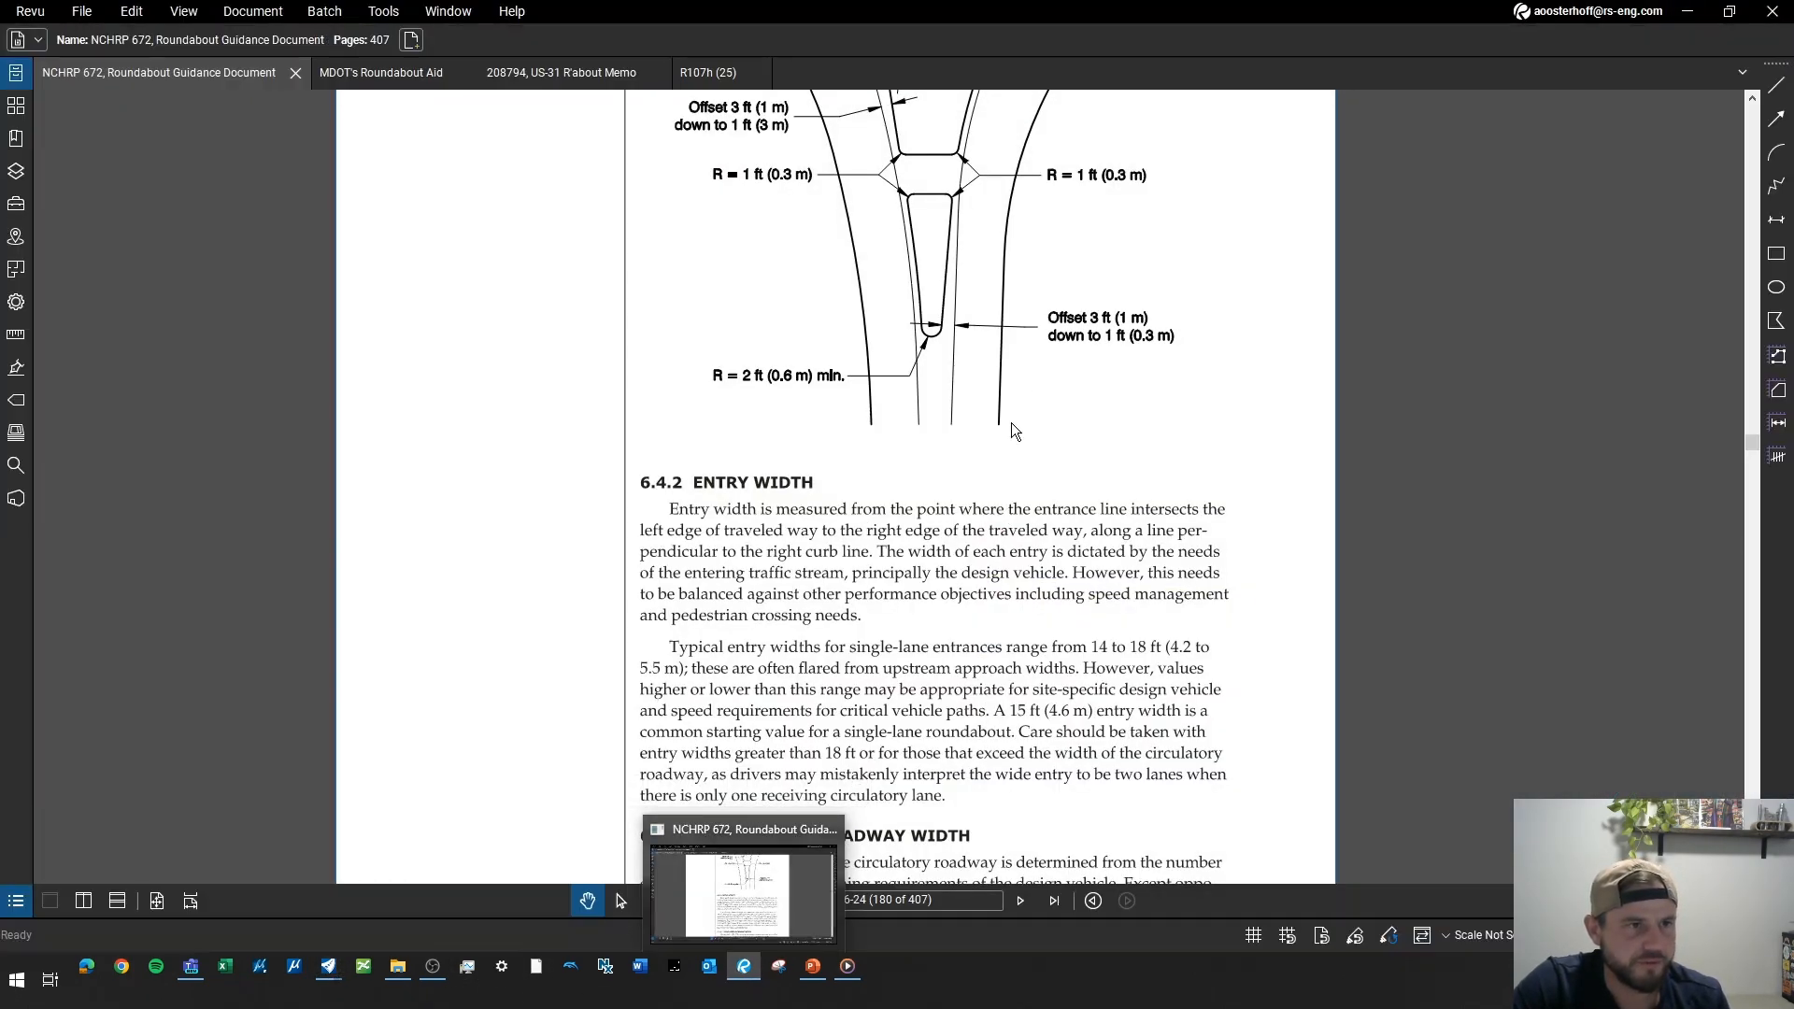
pyautogui.scroll(15, 953, 377)
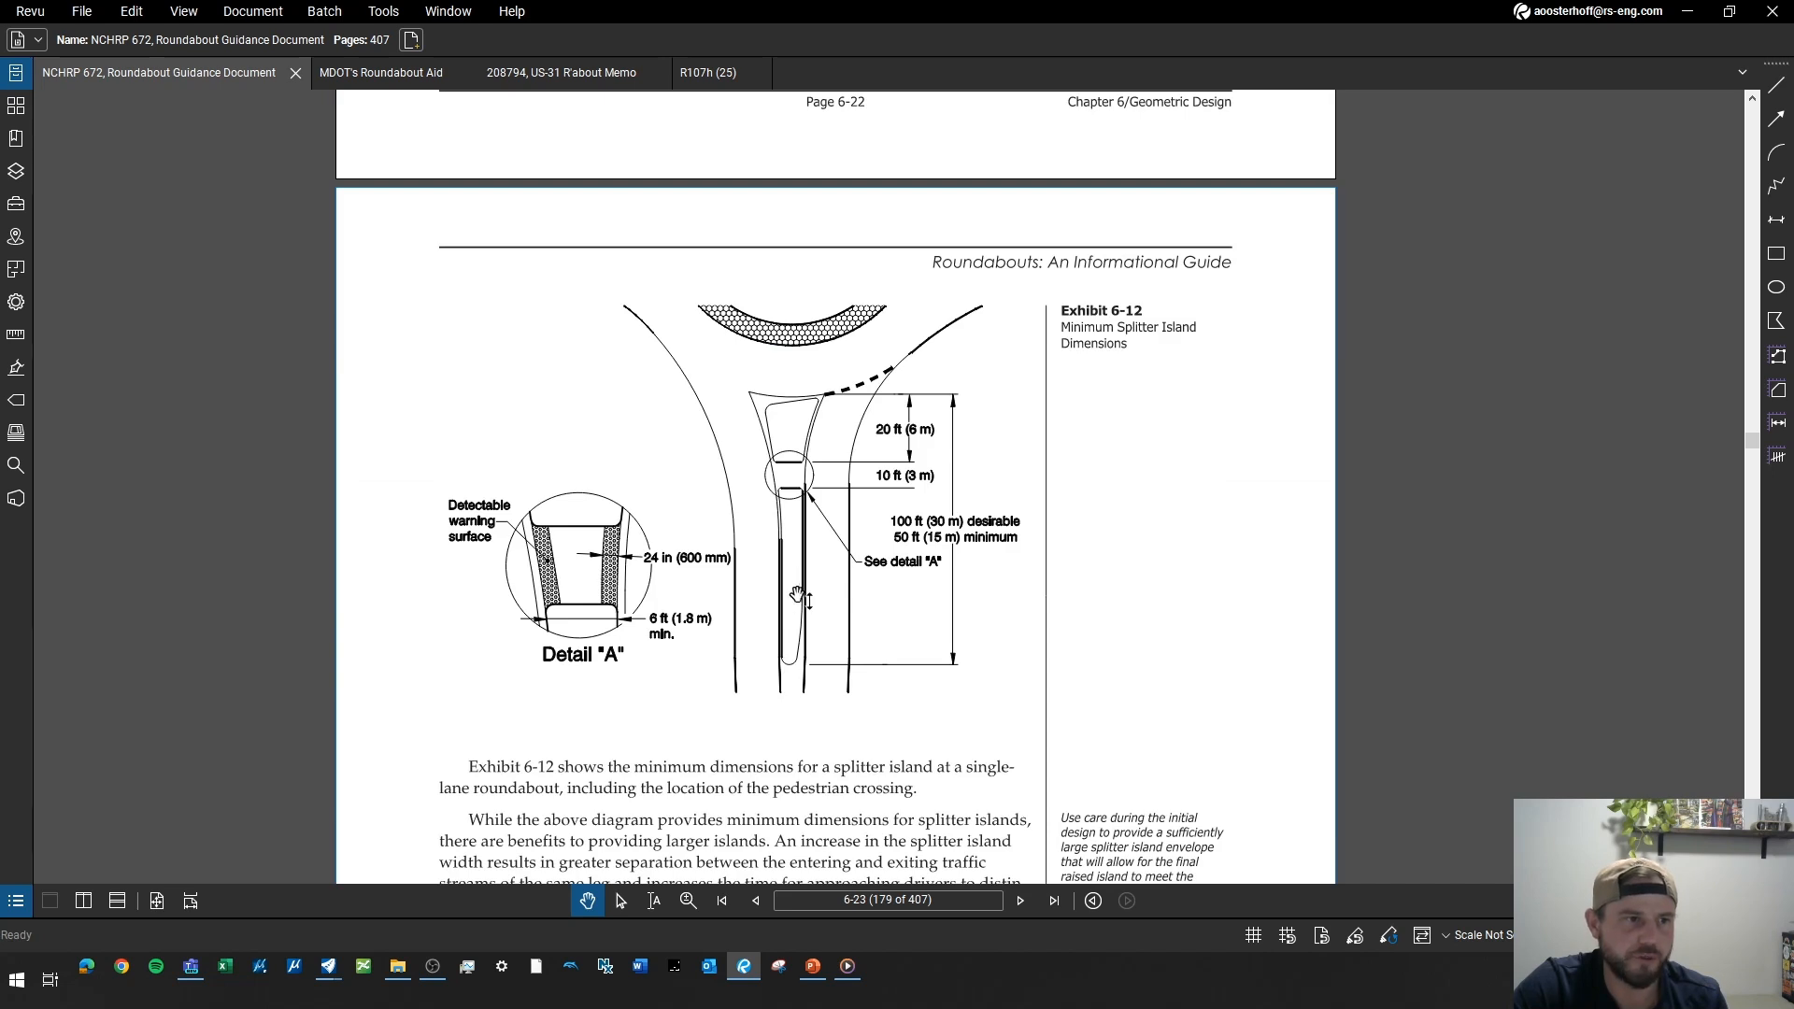
pyautogui.click(1689, 12)
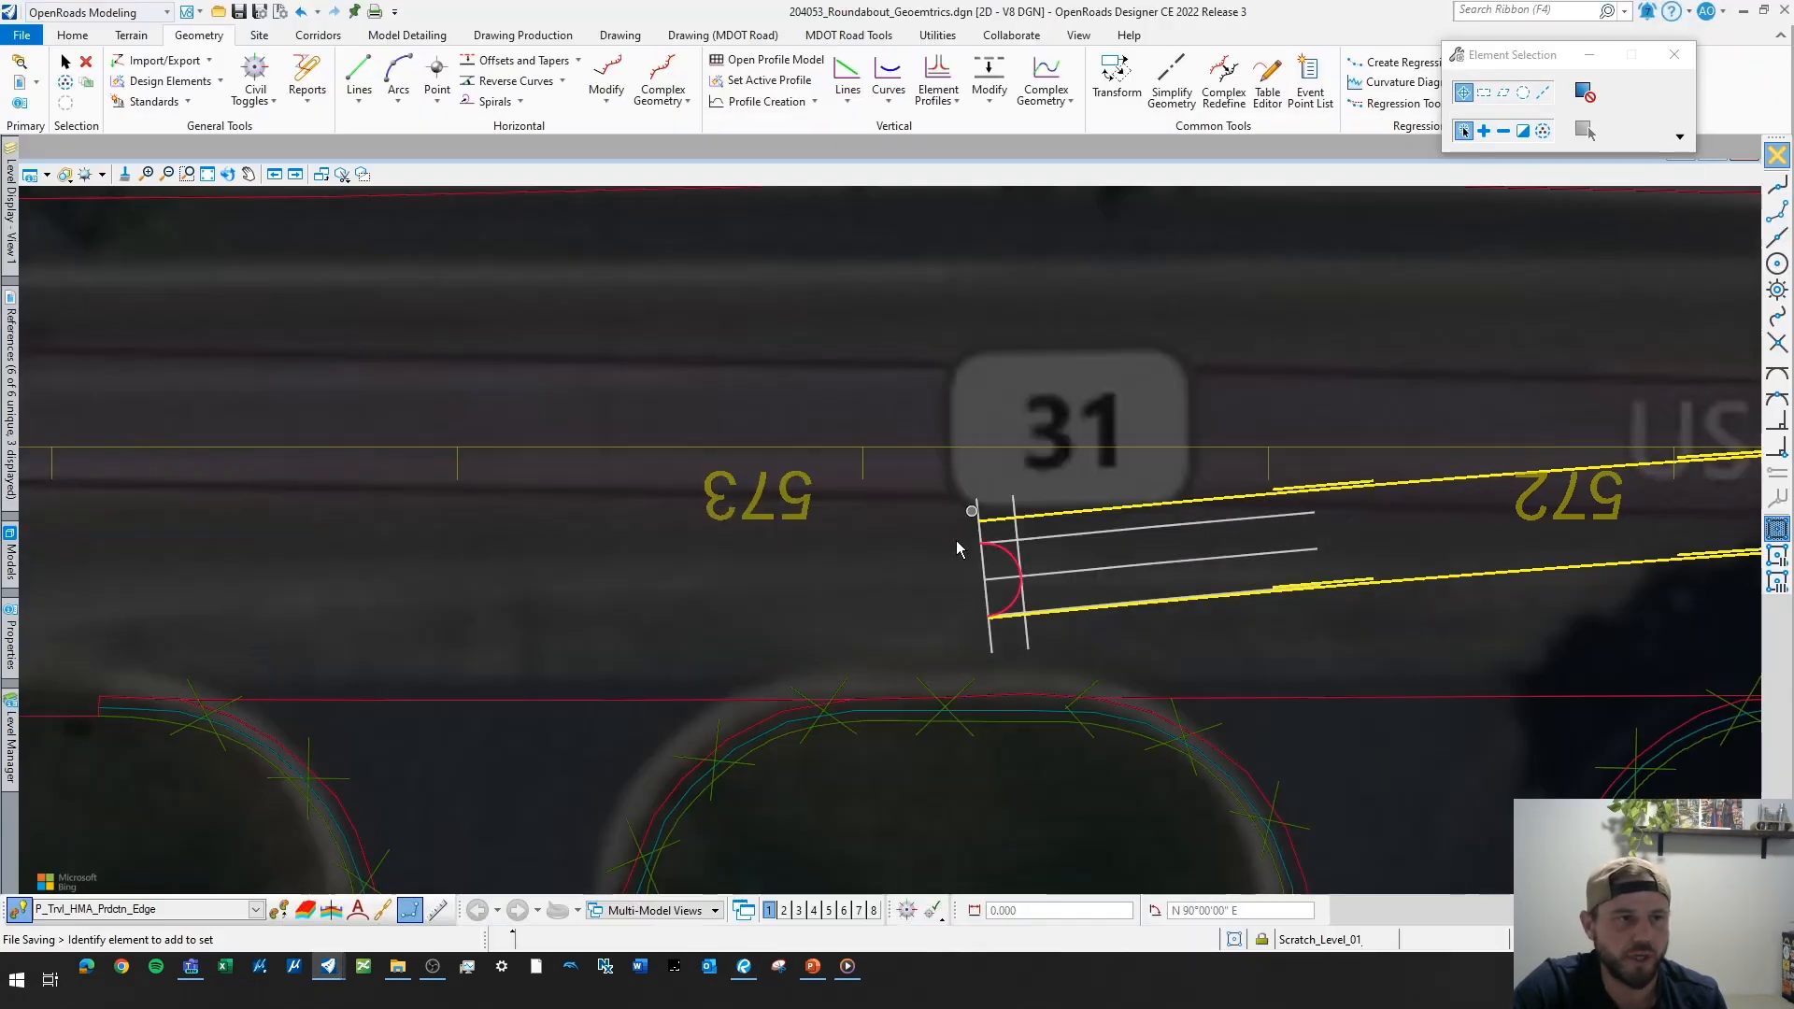
# - Extend the upper yellow pavement marking line about 30 ft past the cross line toward the roundabout
pyautogui.click(1073, 520)
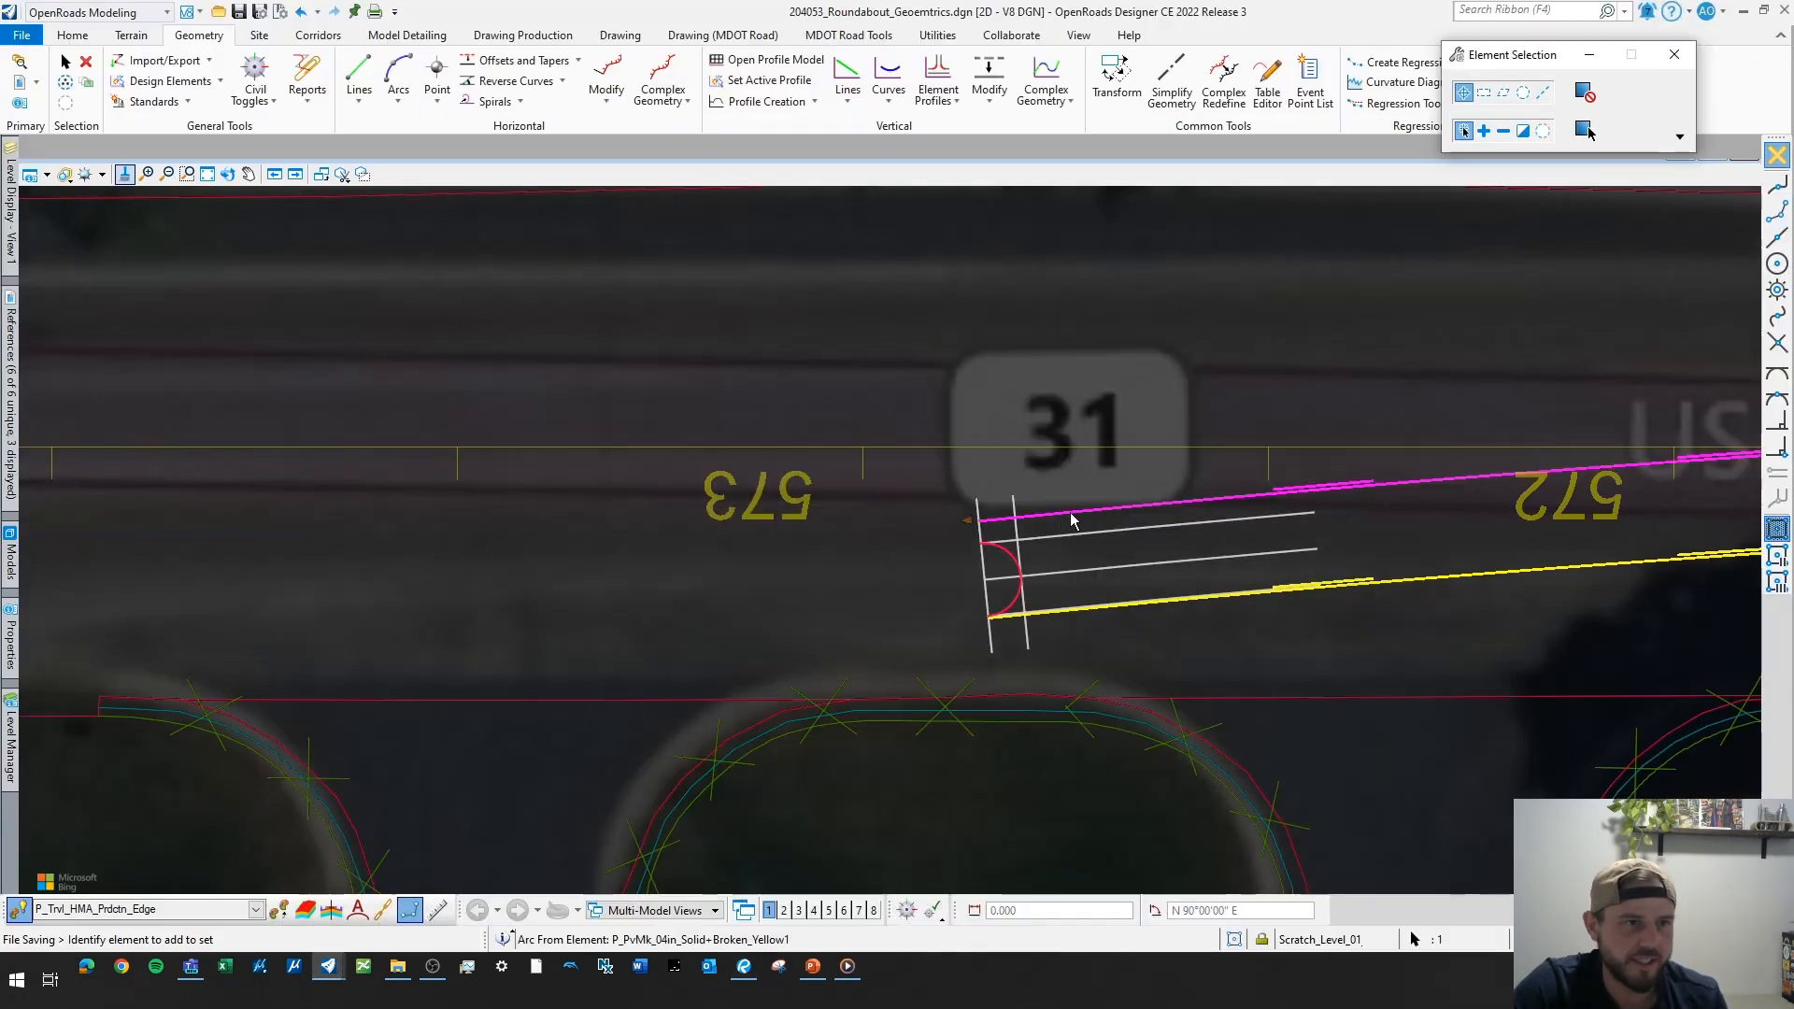
pyautogui.moveTo(975, 526); pyautogui.dragTo(726, 547)
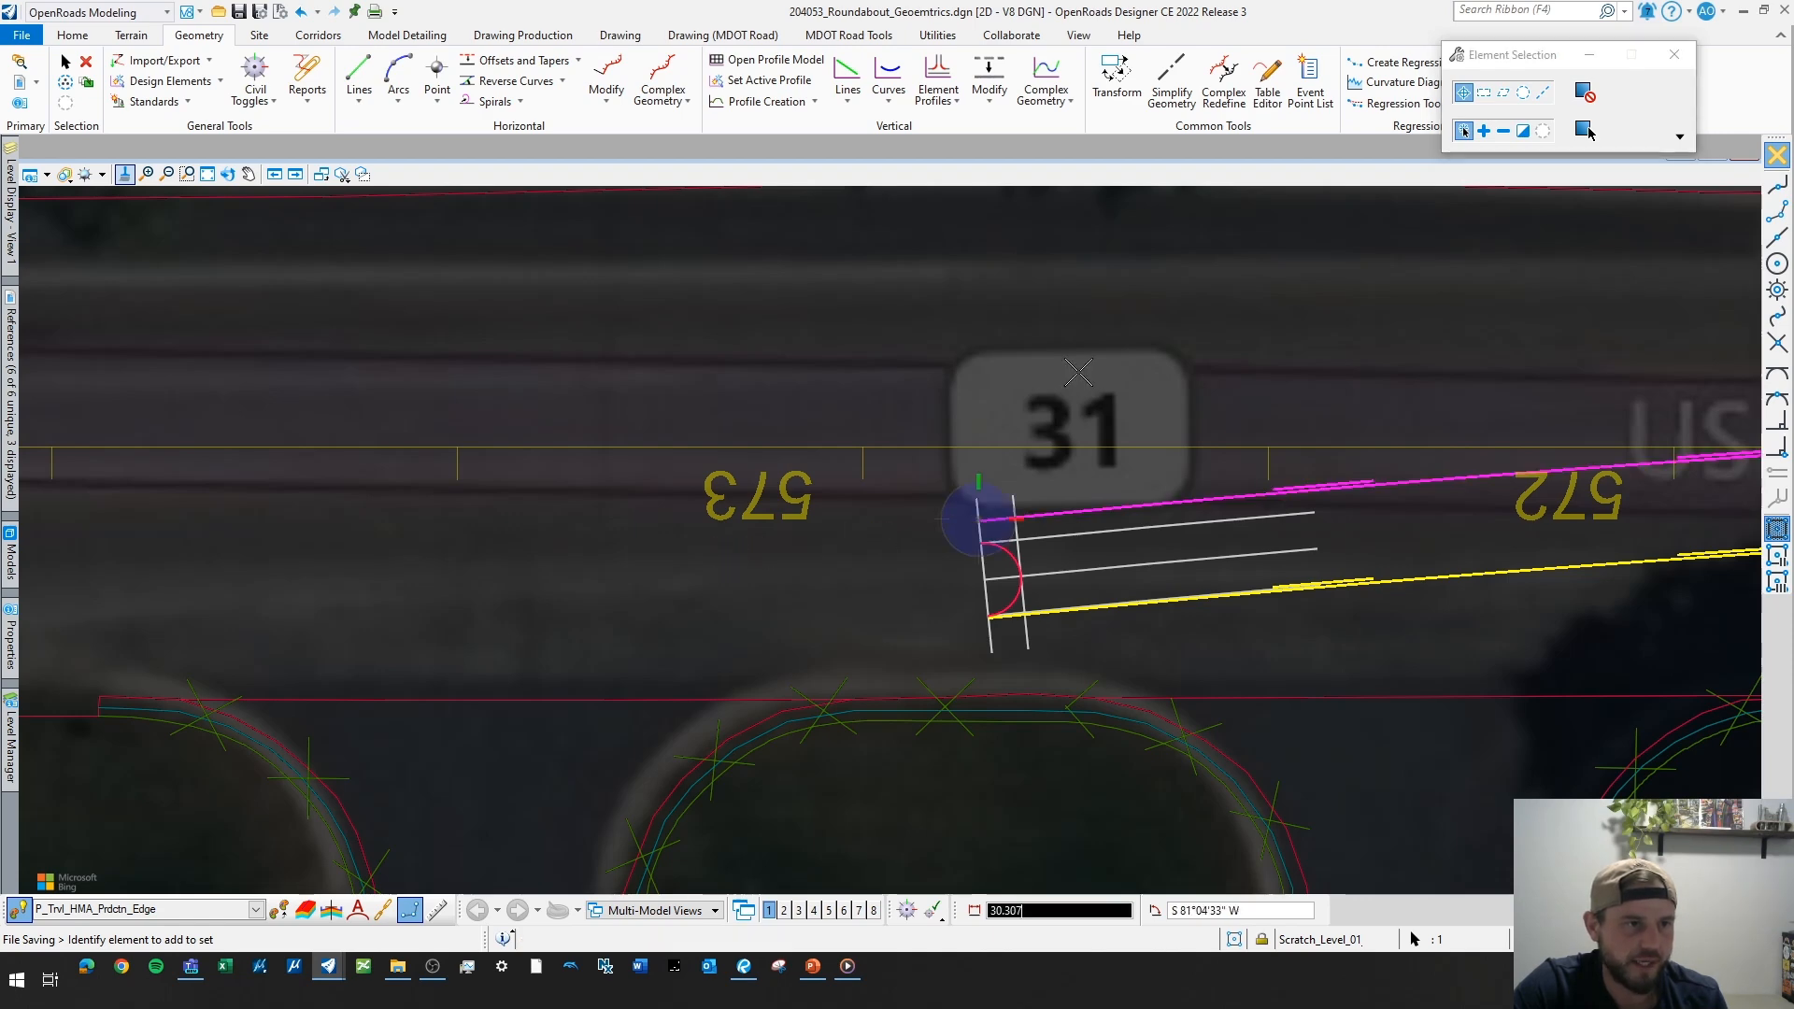
pyautogui.click(1586, 131)
# - Draw a 100 ft radius simple arc between the nose arc and the upper yellow marking line, trimming back
pyautogui.click(398, 88)
pyautogui.moveTo(521, 242)
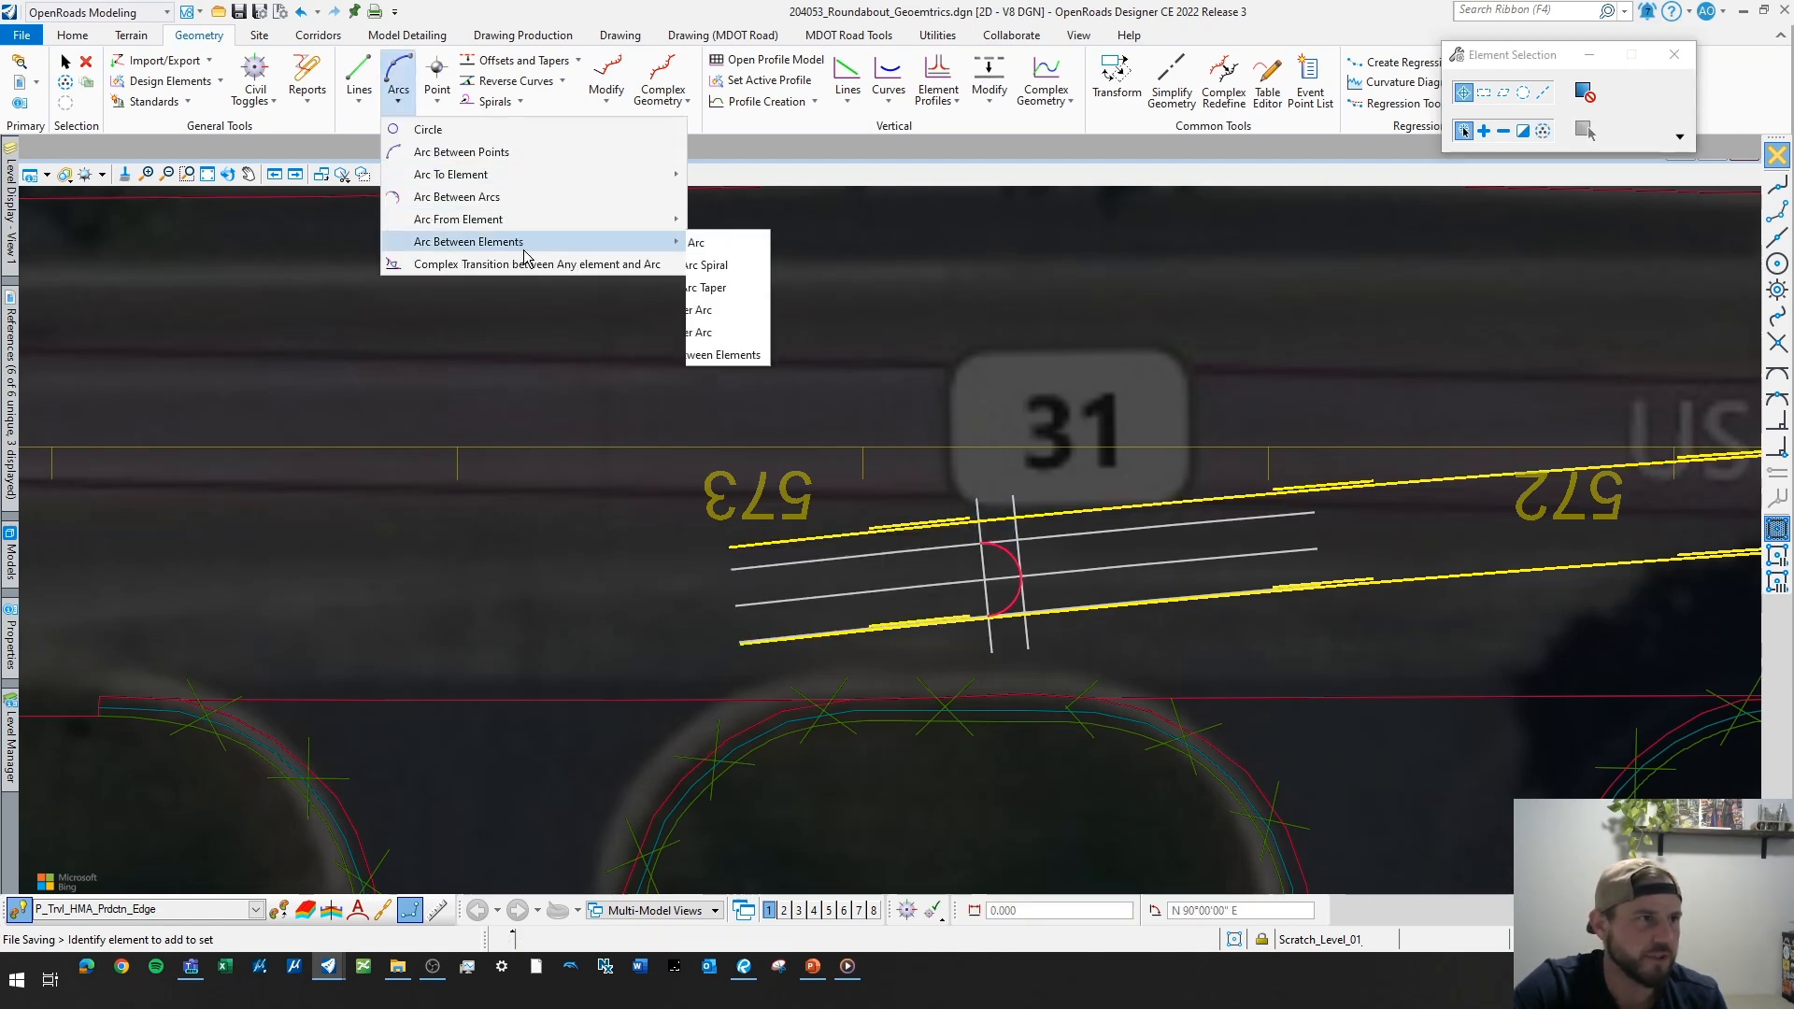
pyautogui.click(747, 244)
pyautogui.scroll(3, 1011, 559)
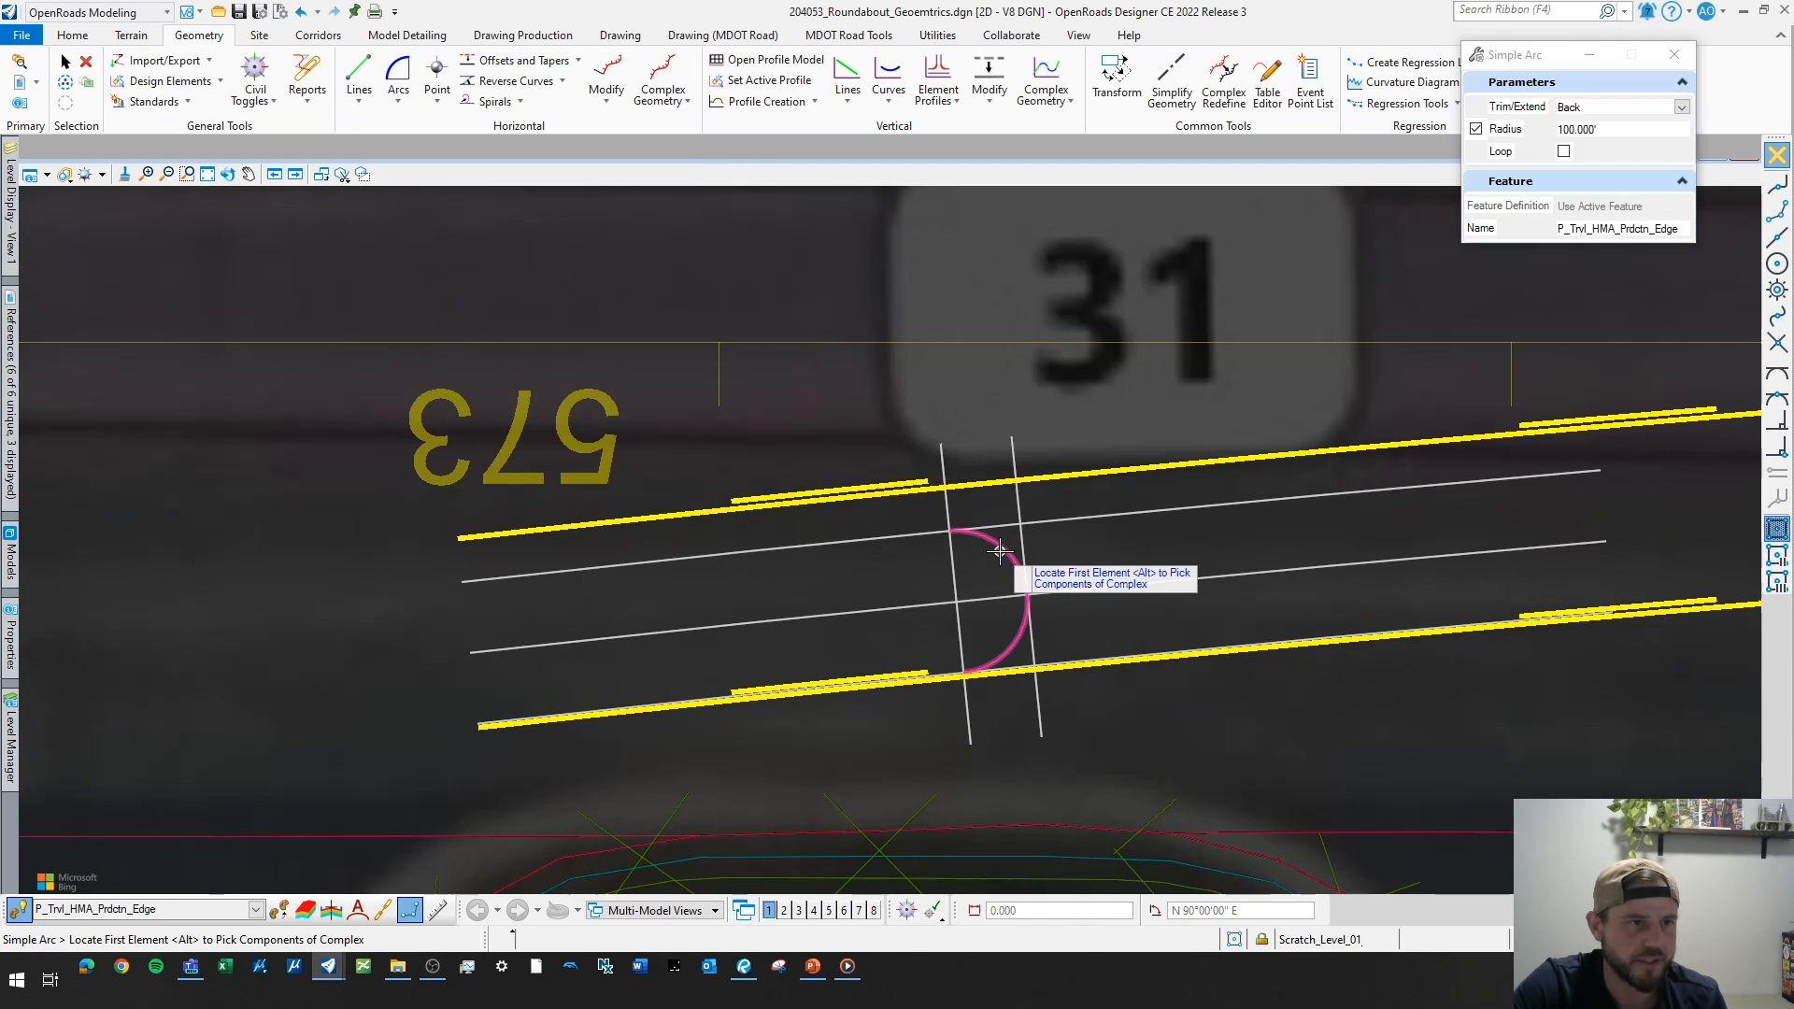
pyautogui.click(1000, 553)
pyautogui.click(565, 528)
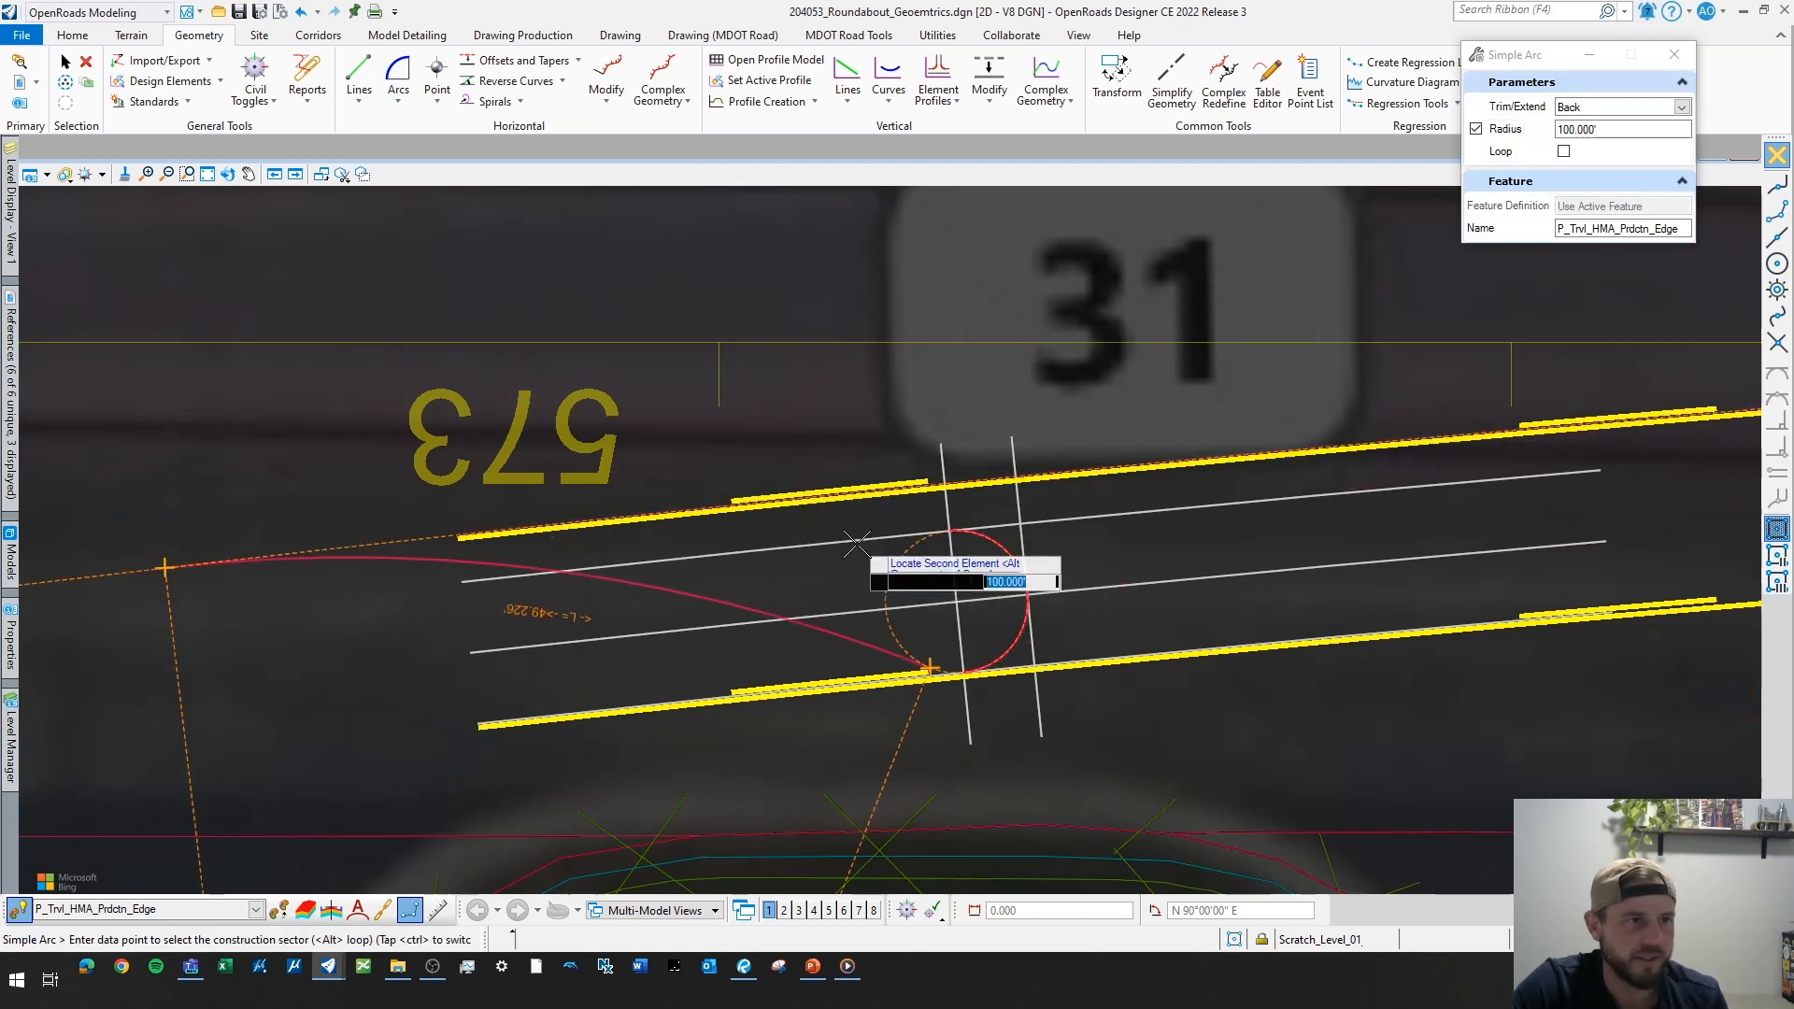
pyautogui.click(1001, 621)
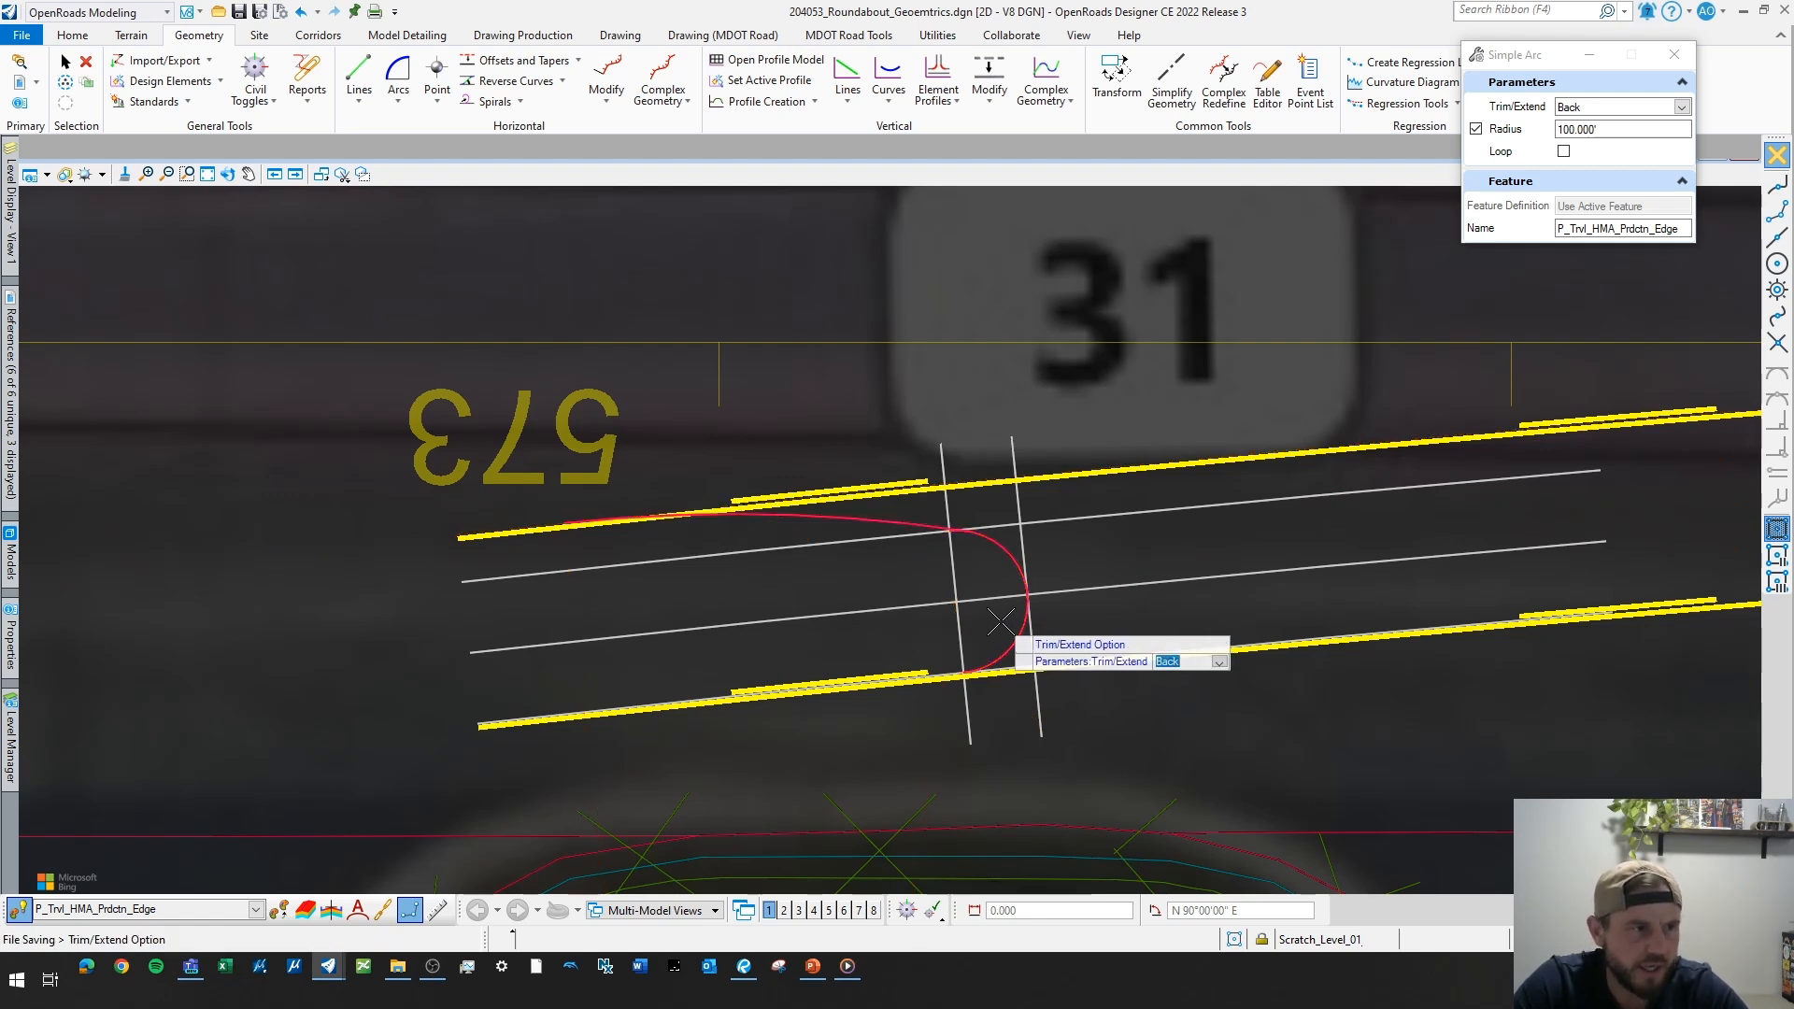
pyautogui.click(1000, 621)
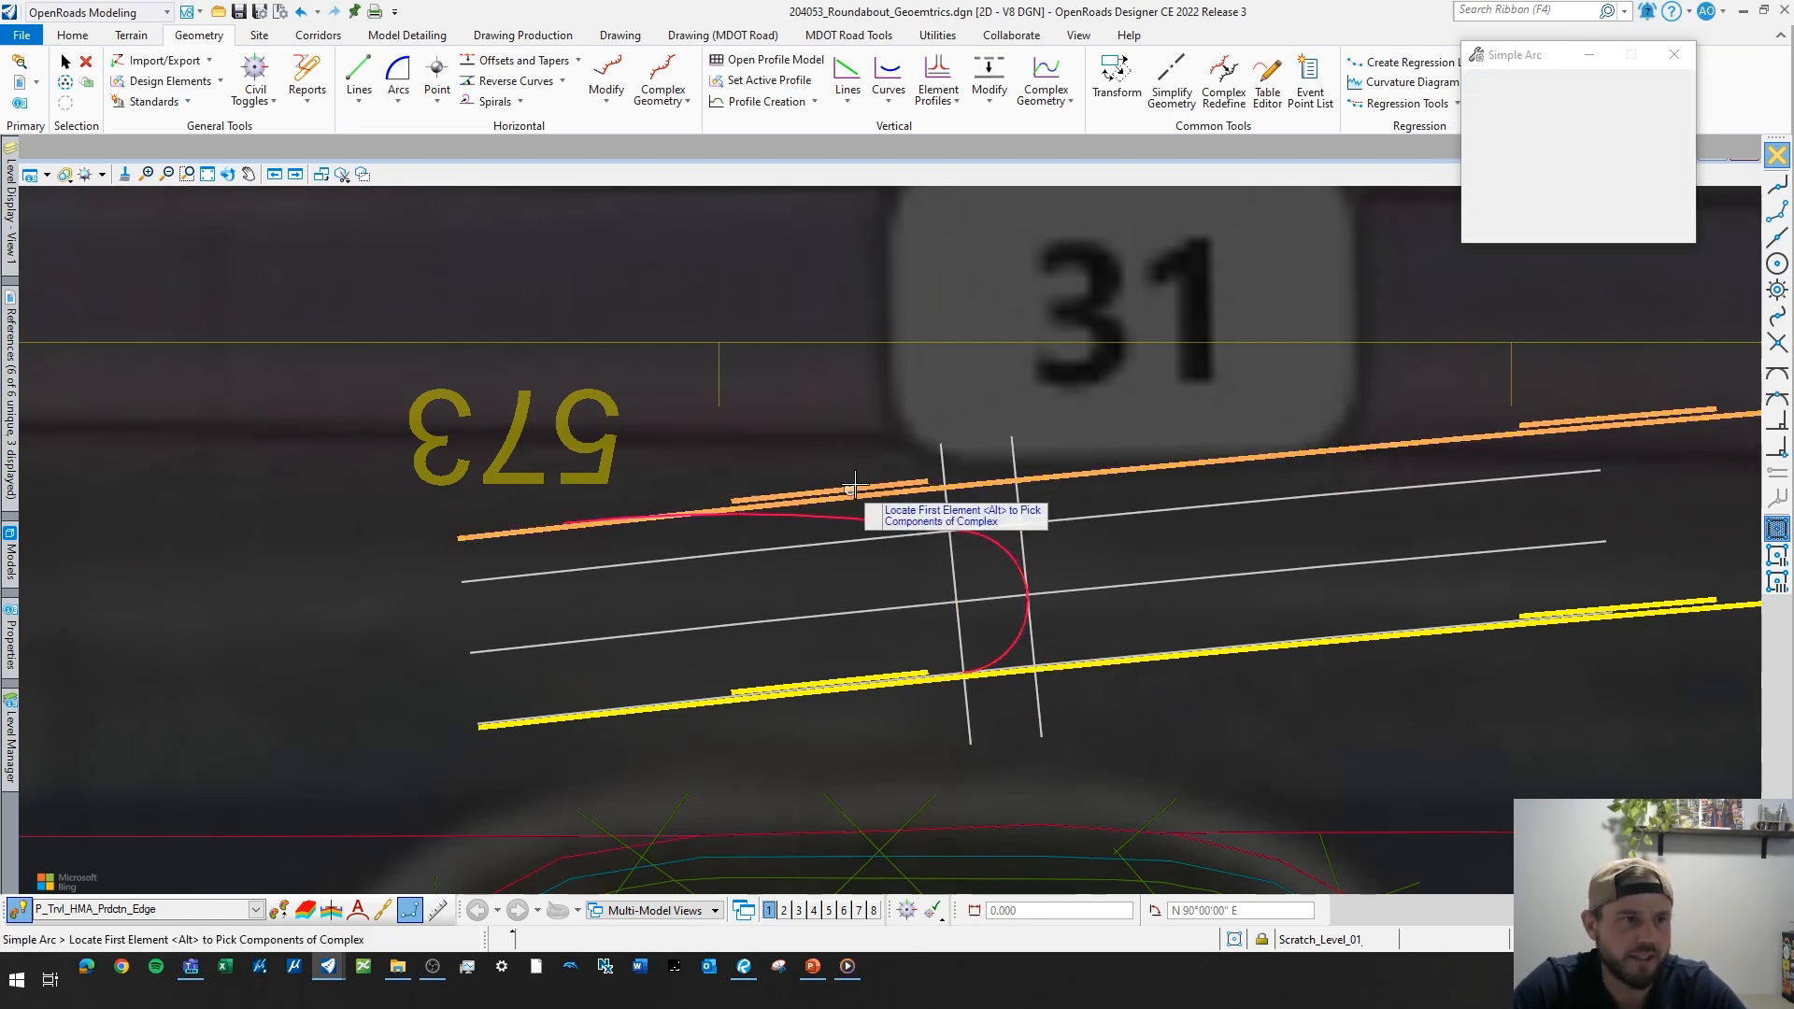
pyautogui.press('Escape')
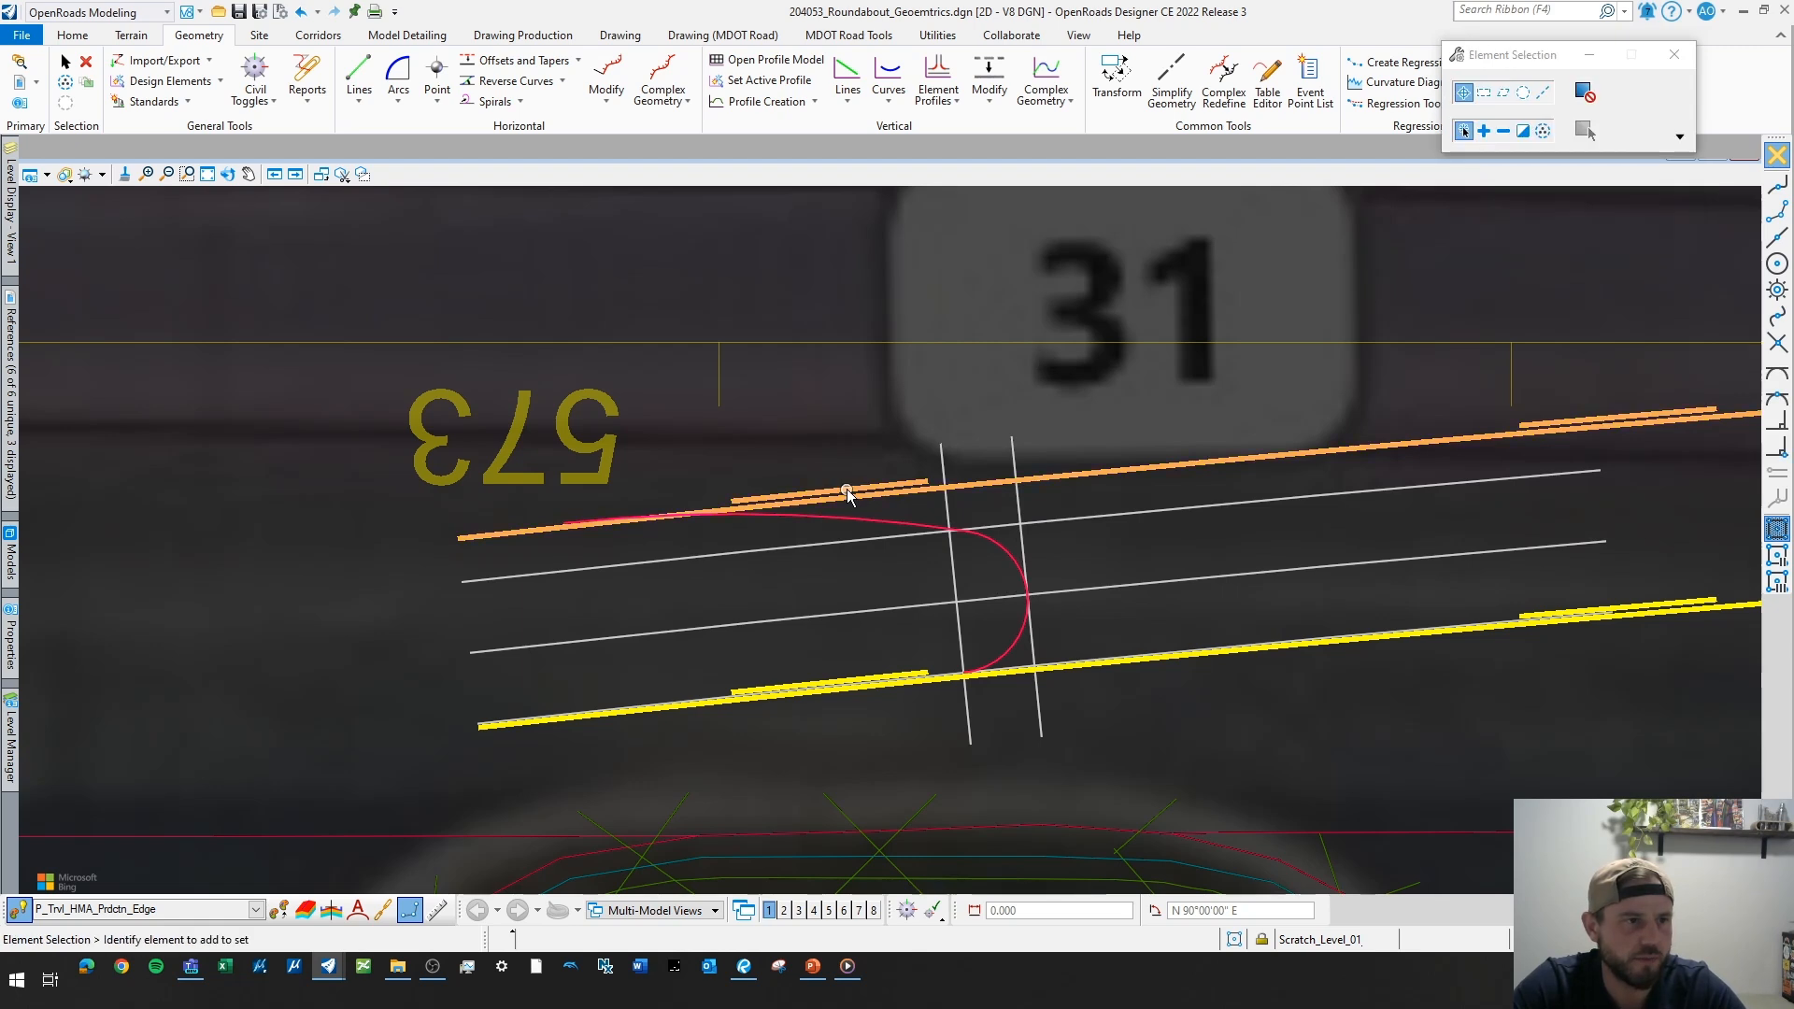
# - Shorten the upper yellow marking line from its roundabout end, keeping it past the cross line, and inspect where the two arcs meet
pyautogui.click(849, 489)
pyautogui.click(446, 538)
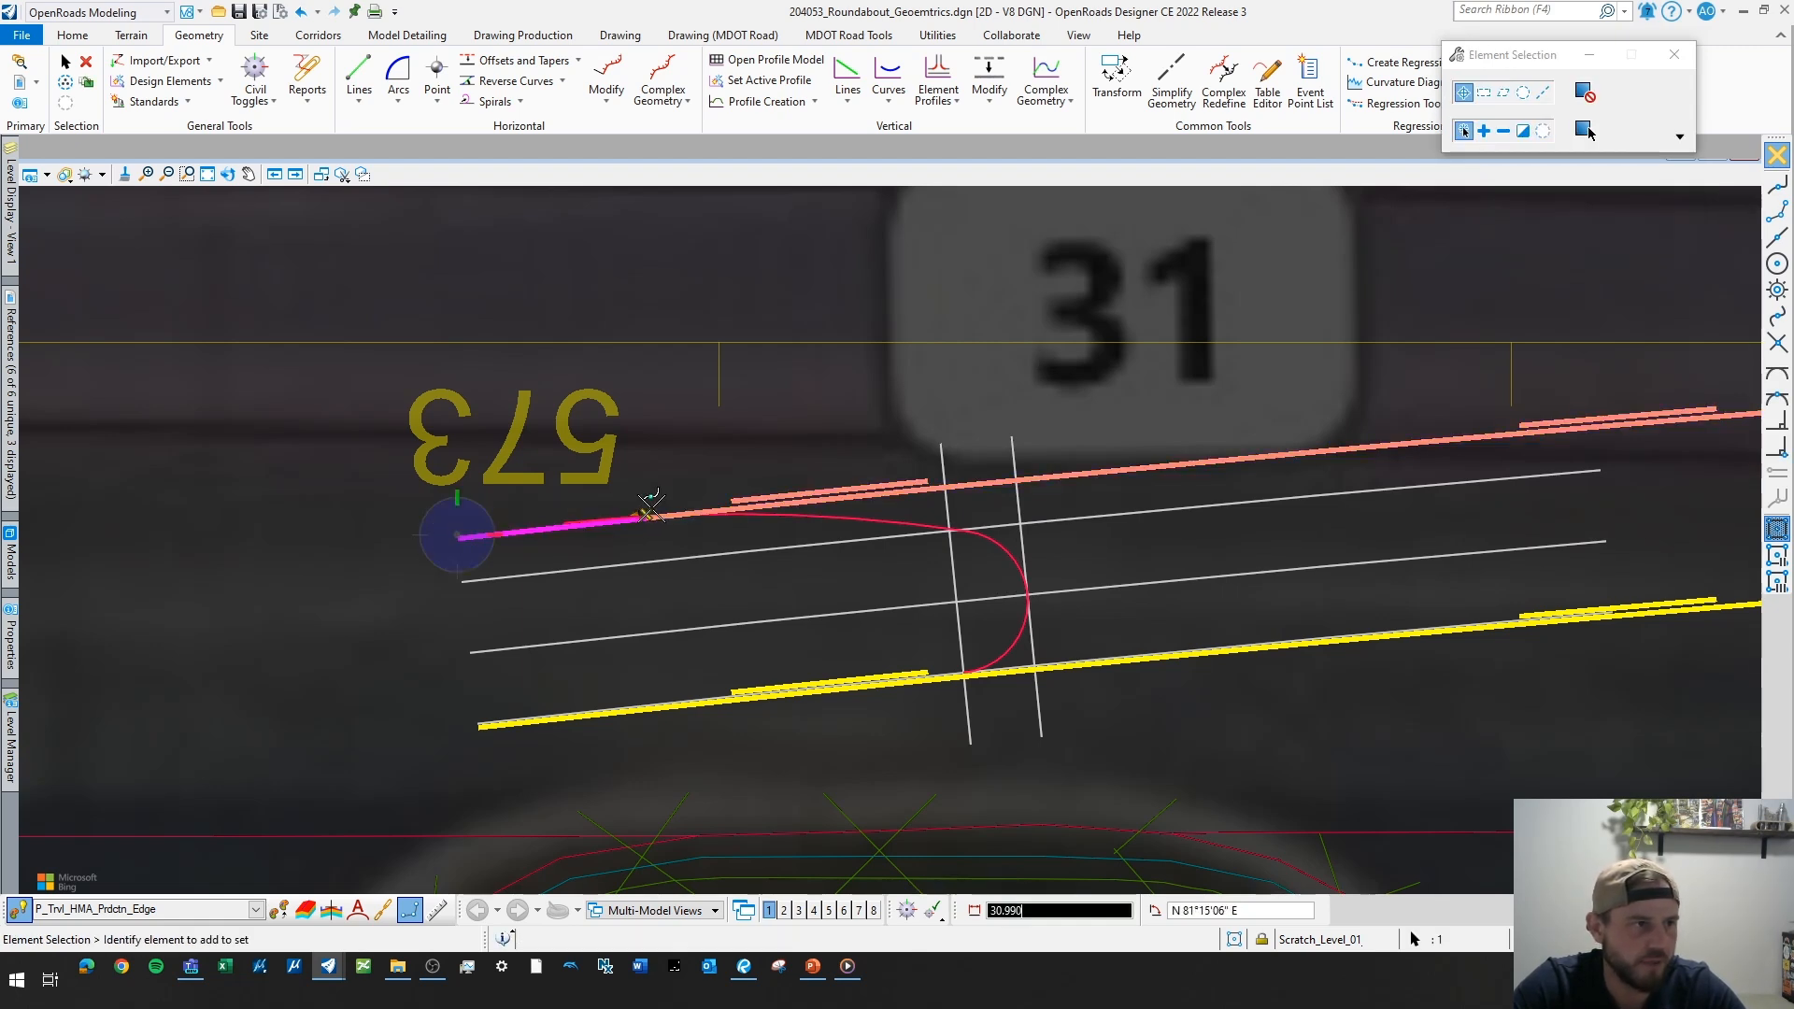
pyautogui.click(676, 453)
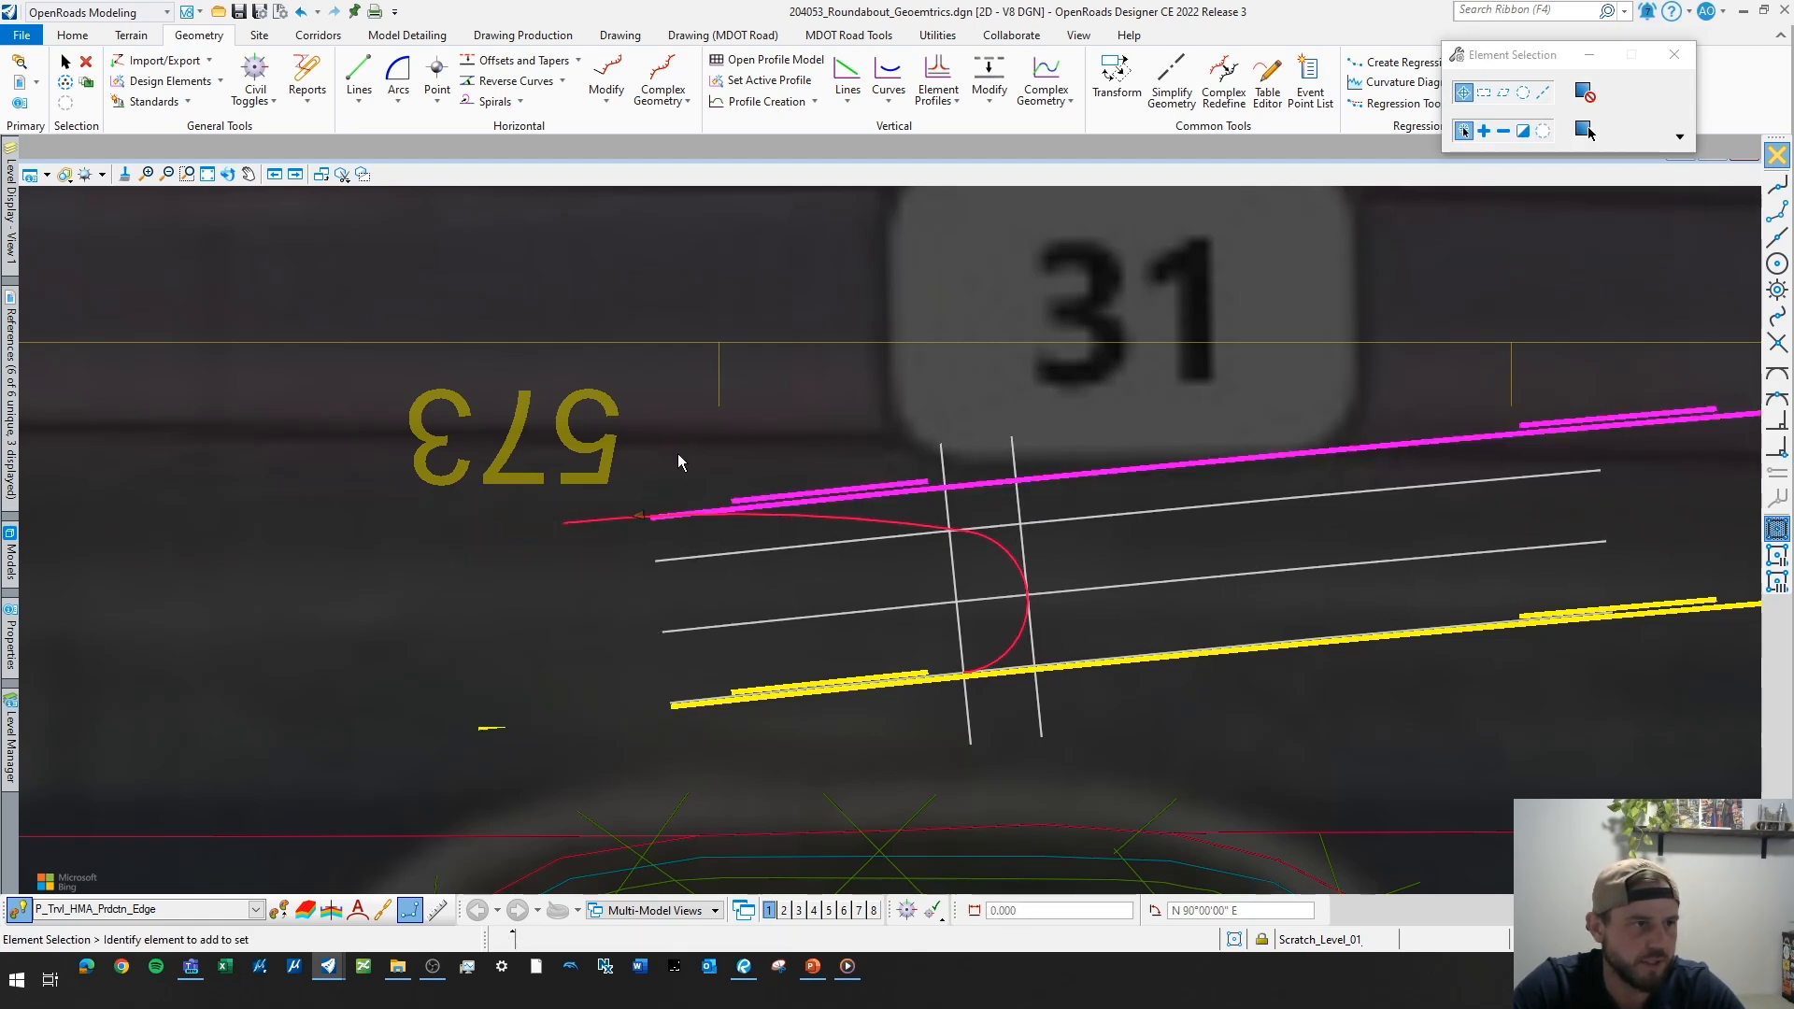
pyautogui.click(676, 452)
pyautogui.scroll(5, 934, 504)
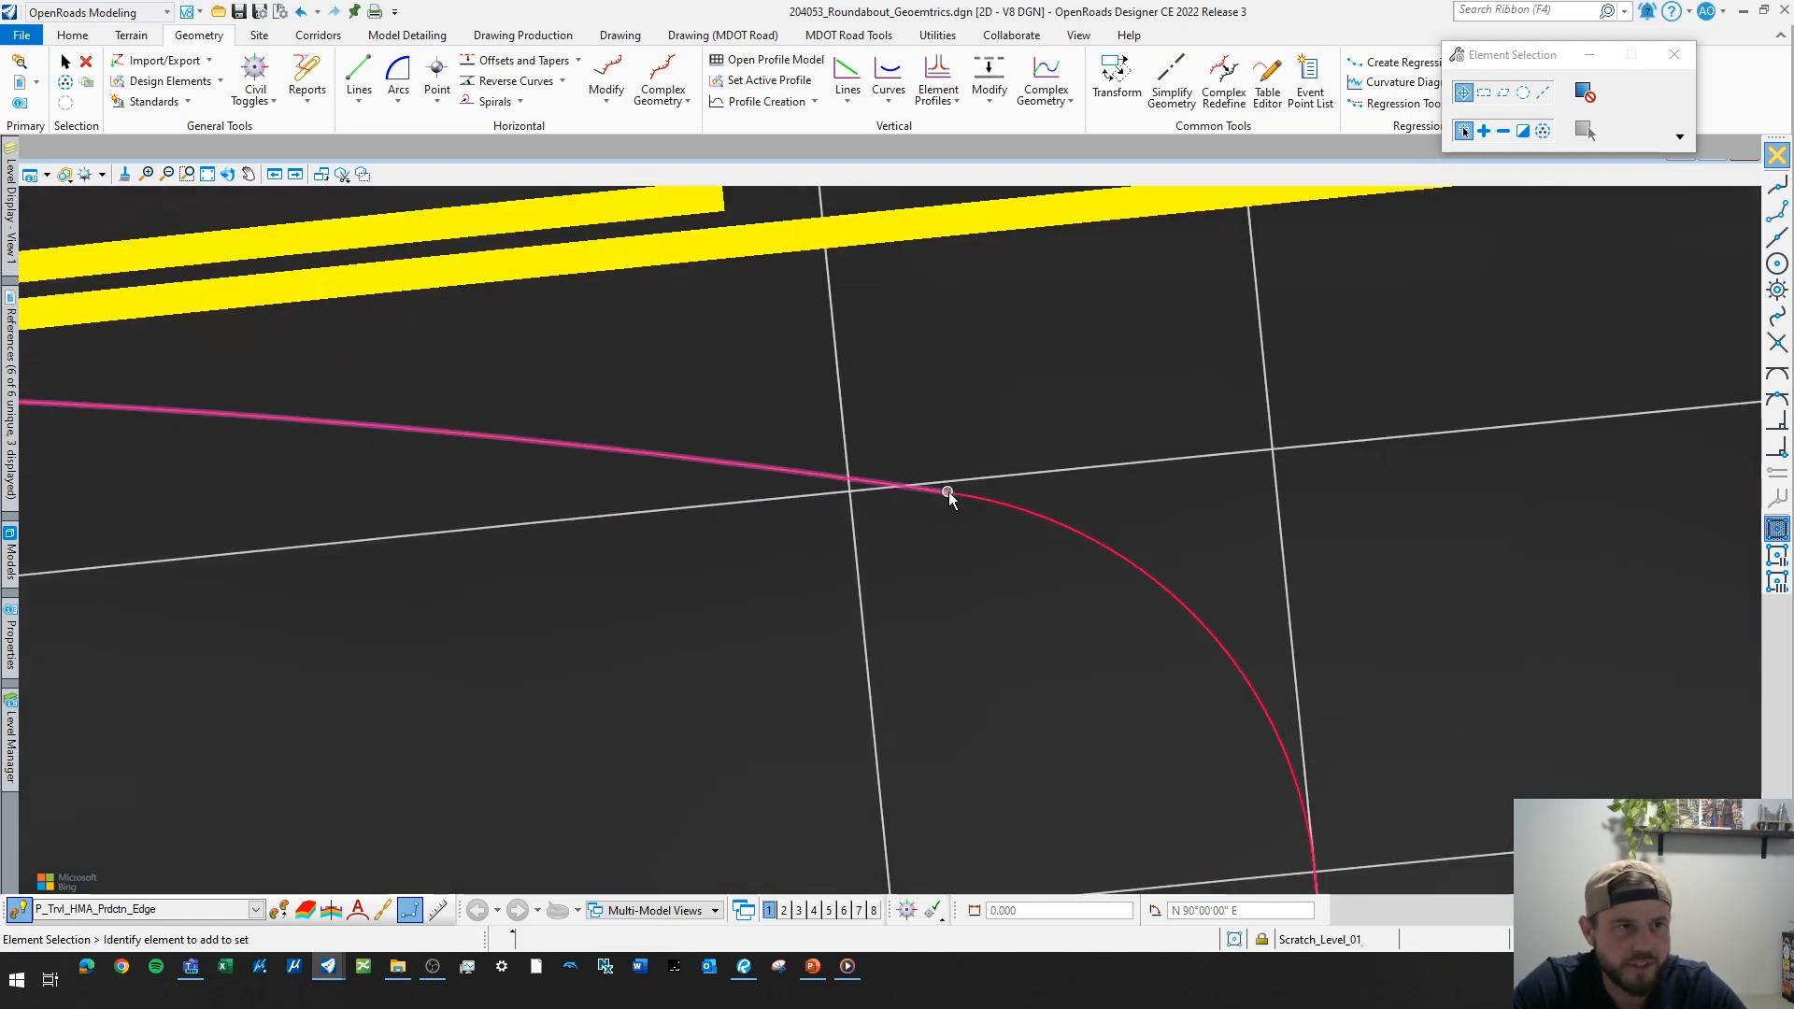
pyautogui.scroll(-6, 1362, 574)
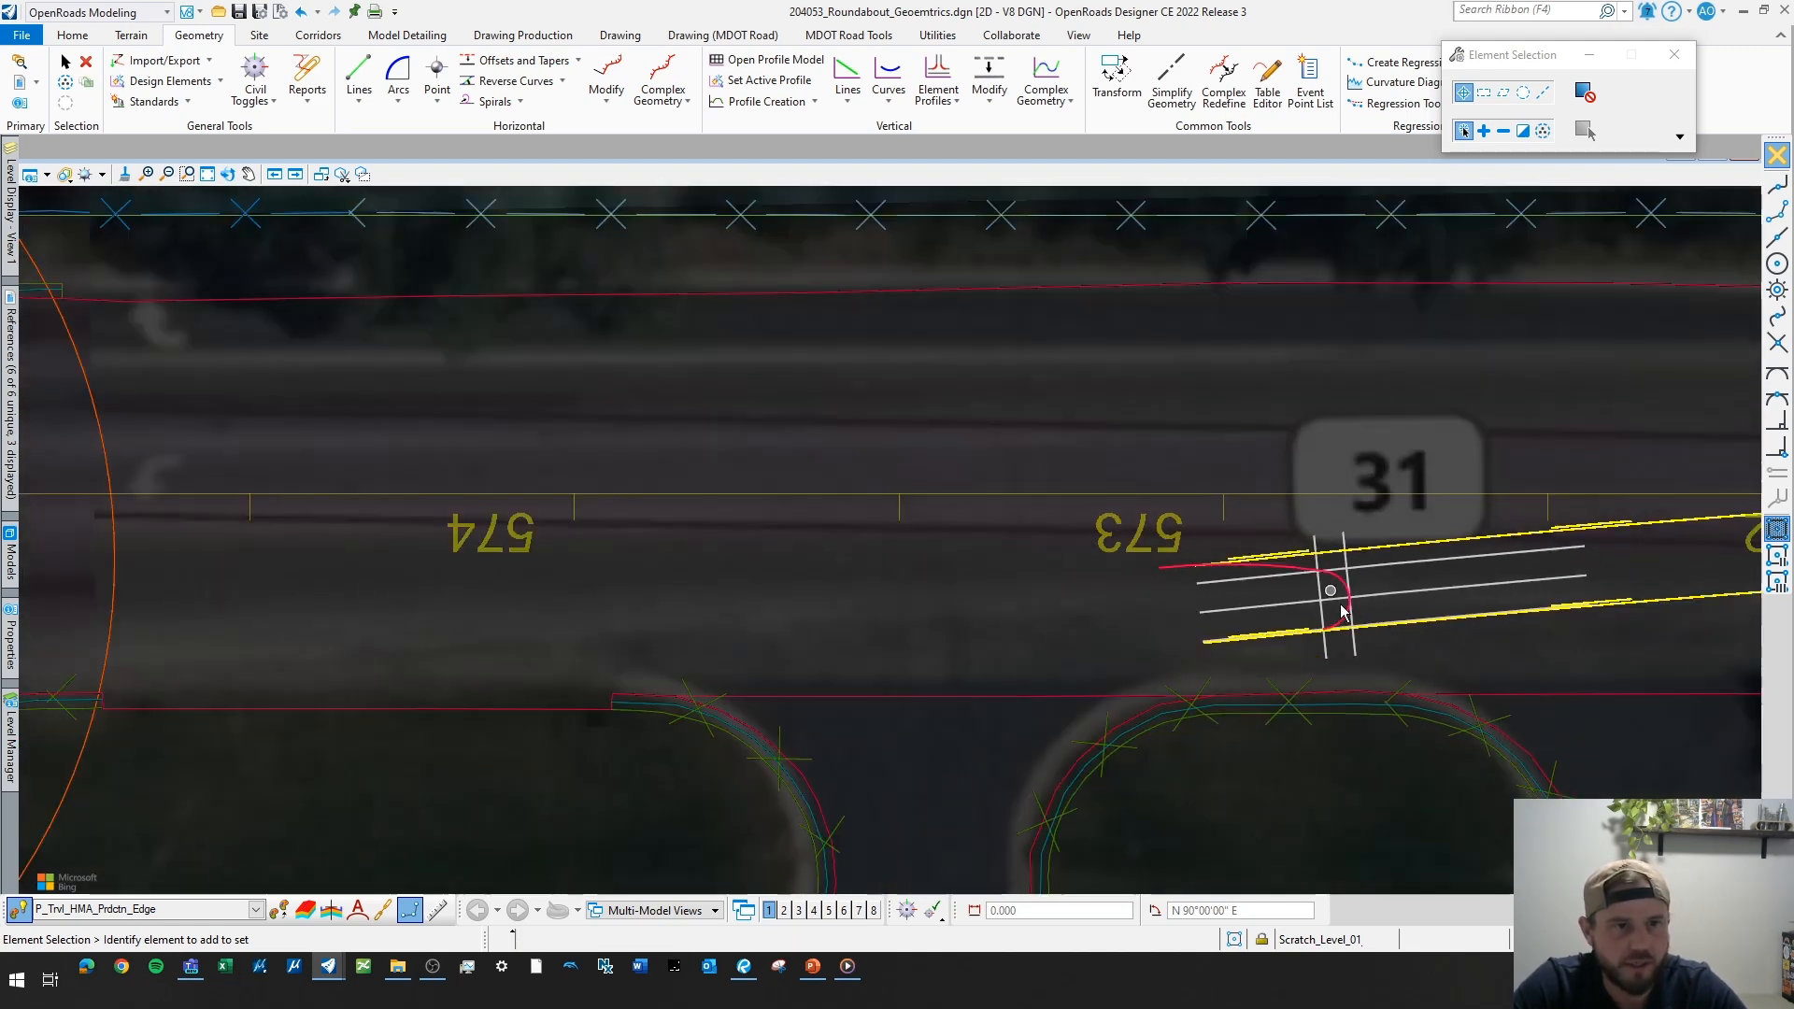
pyautogui.scroll(-4, 1342, 612)
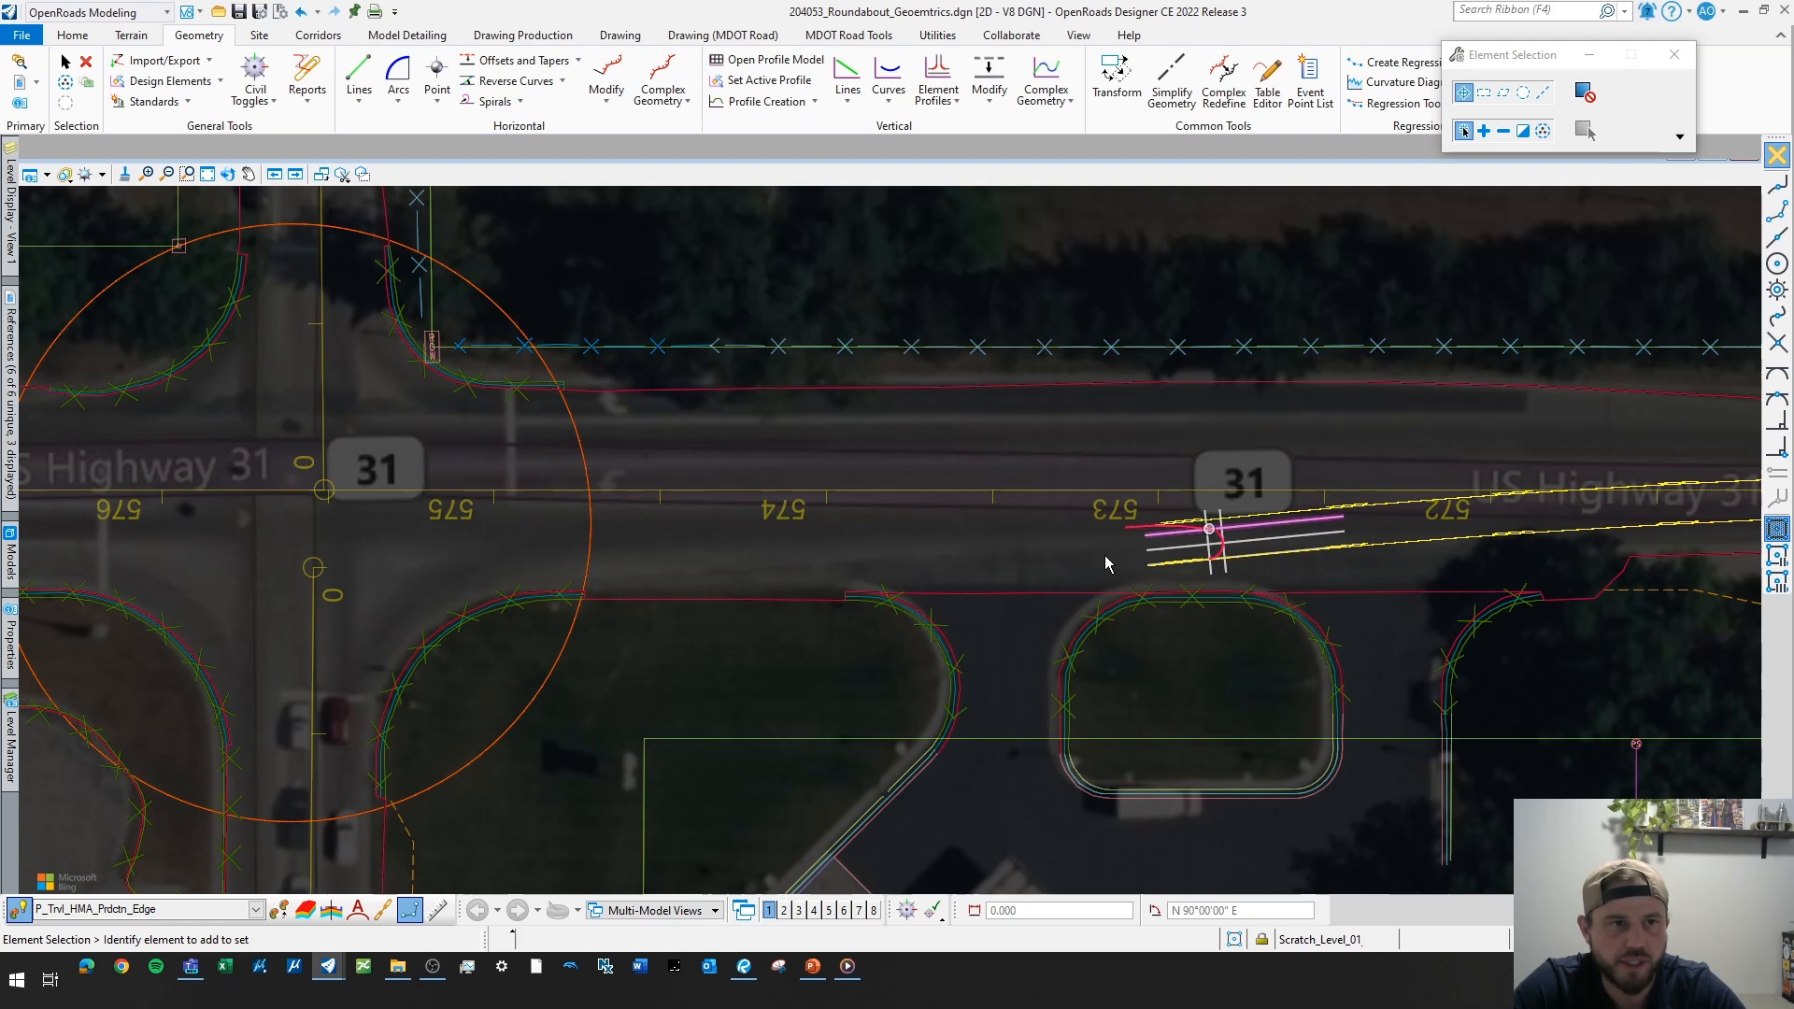
pyautogui.scroll(2, 1233, 535)
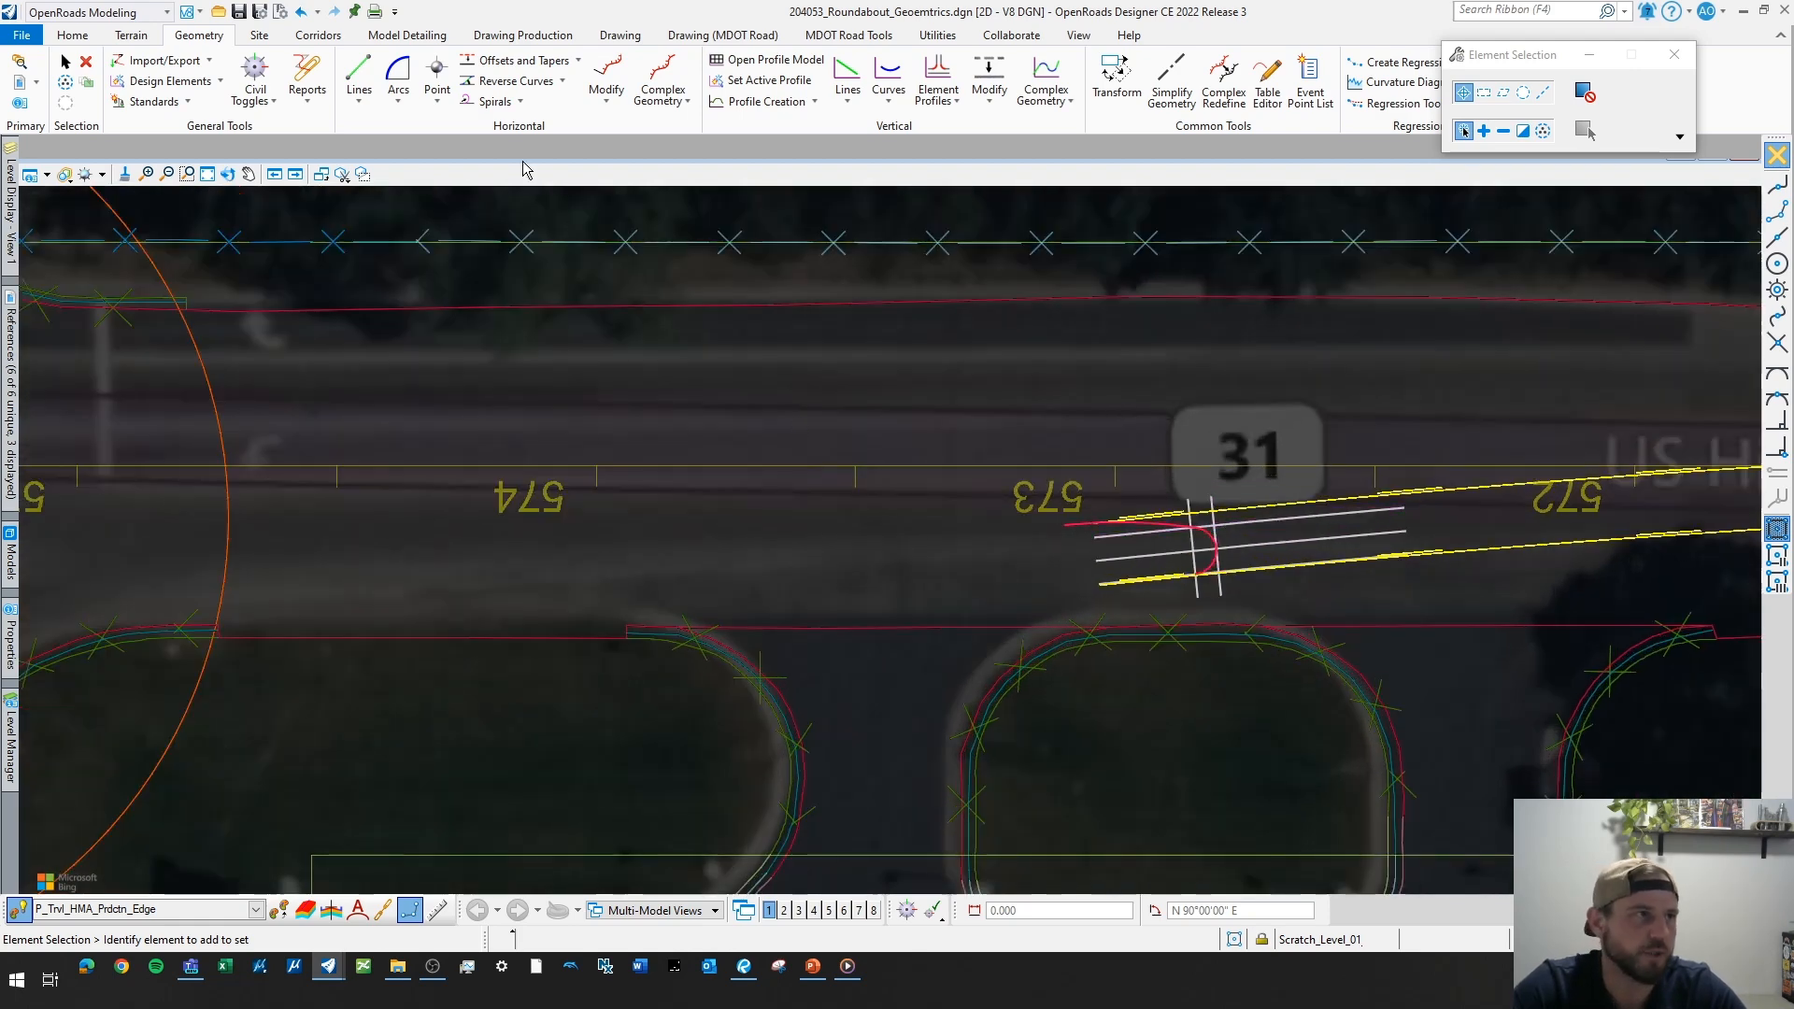
pyautogui.click(391, 109)
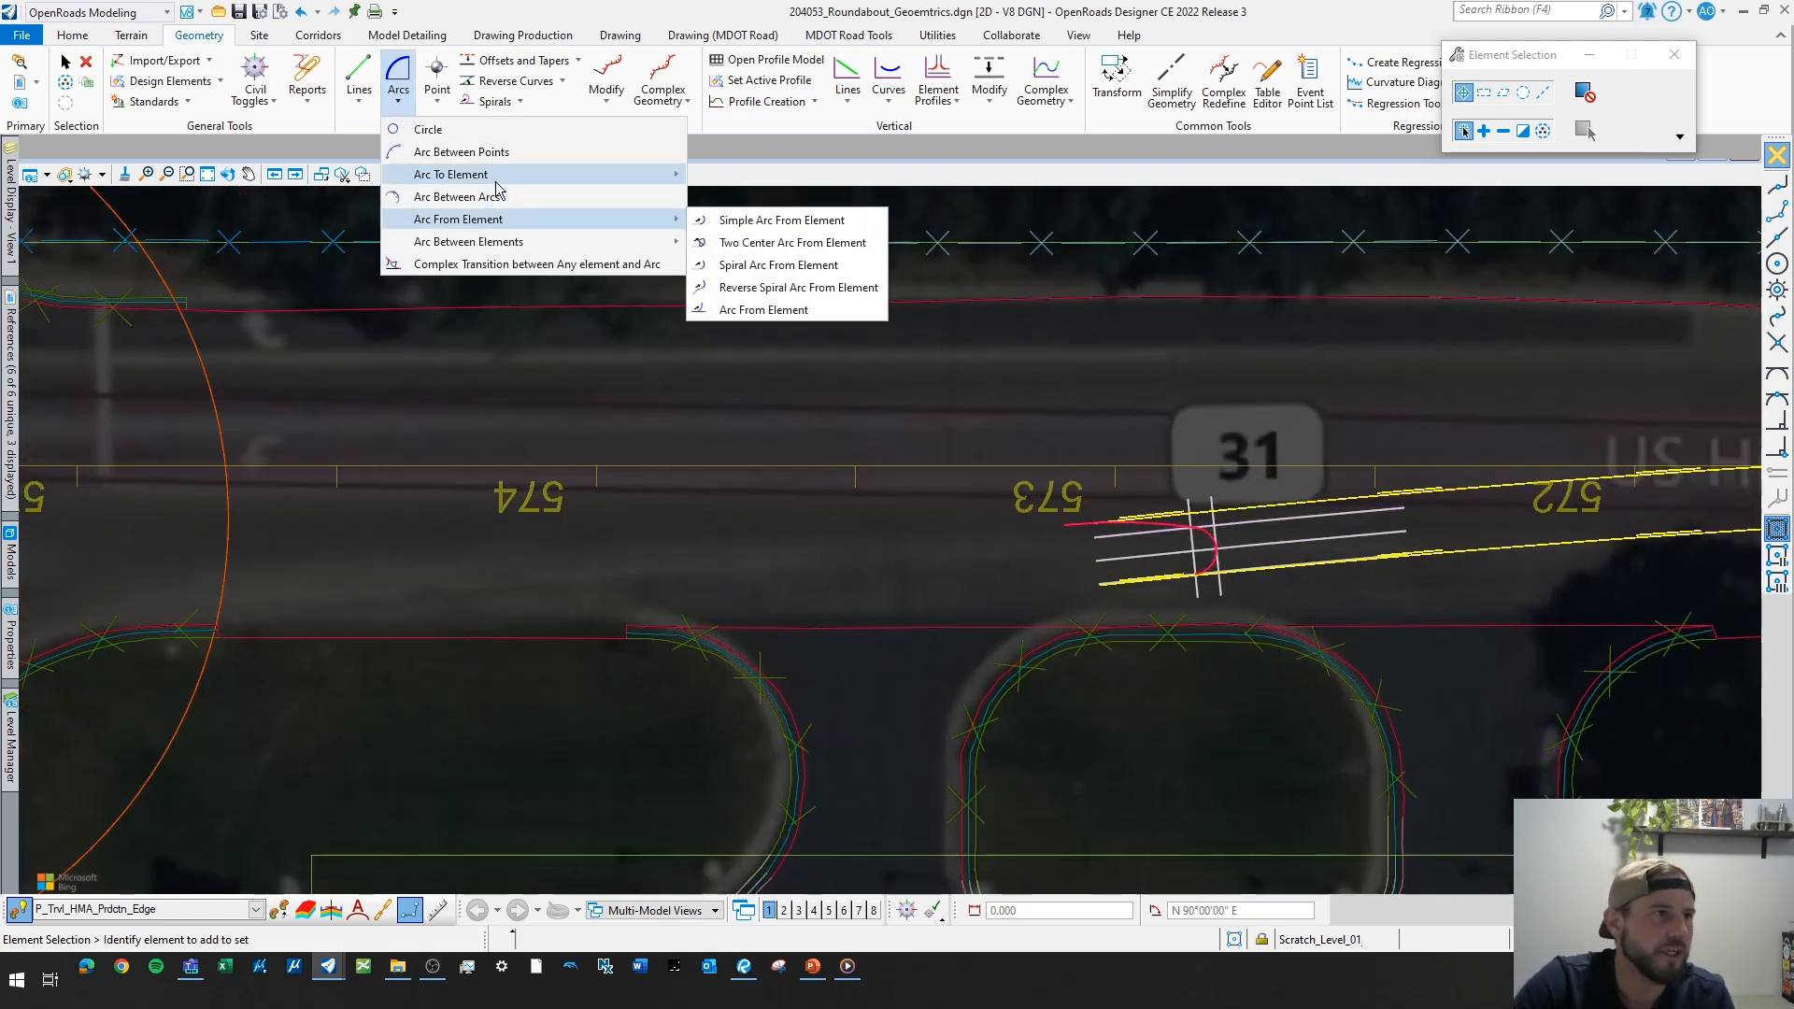
pyautogui.scroll(-2, 1070, 559)
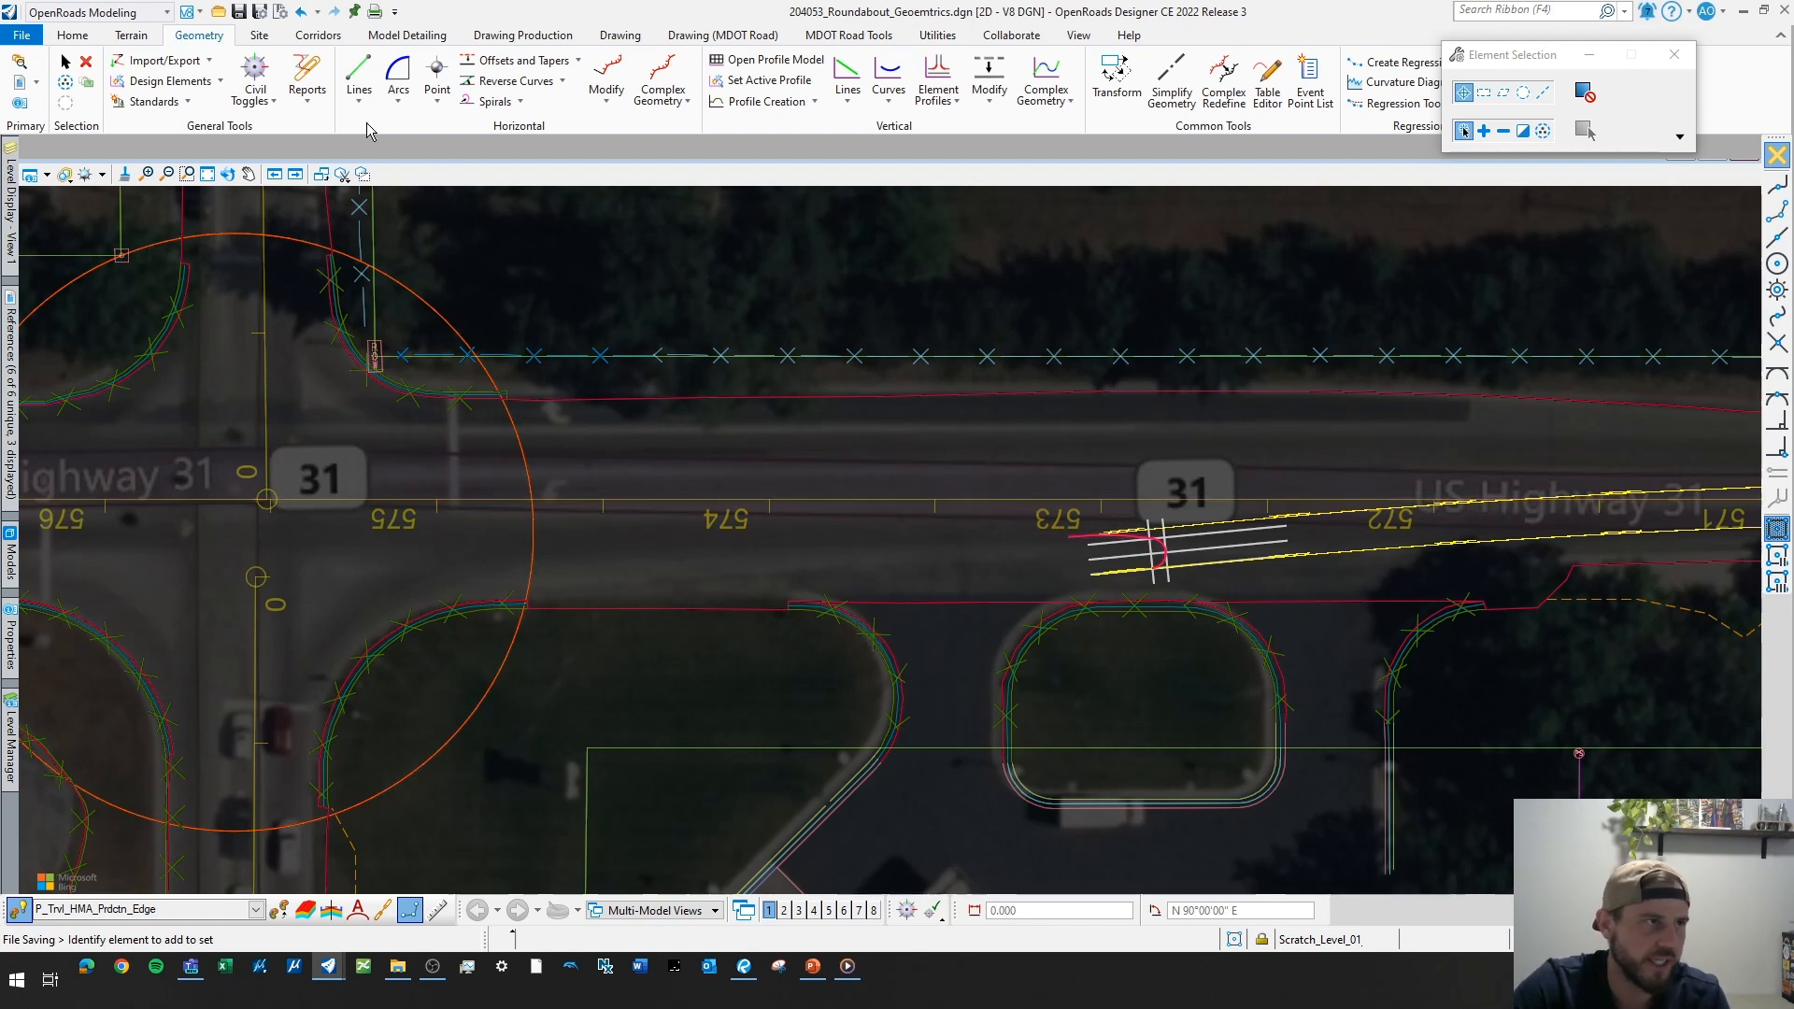
pyautogui.click(361, 93)
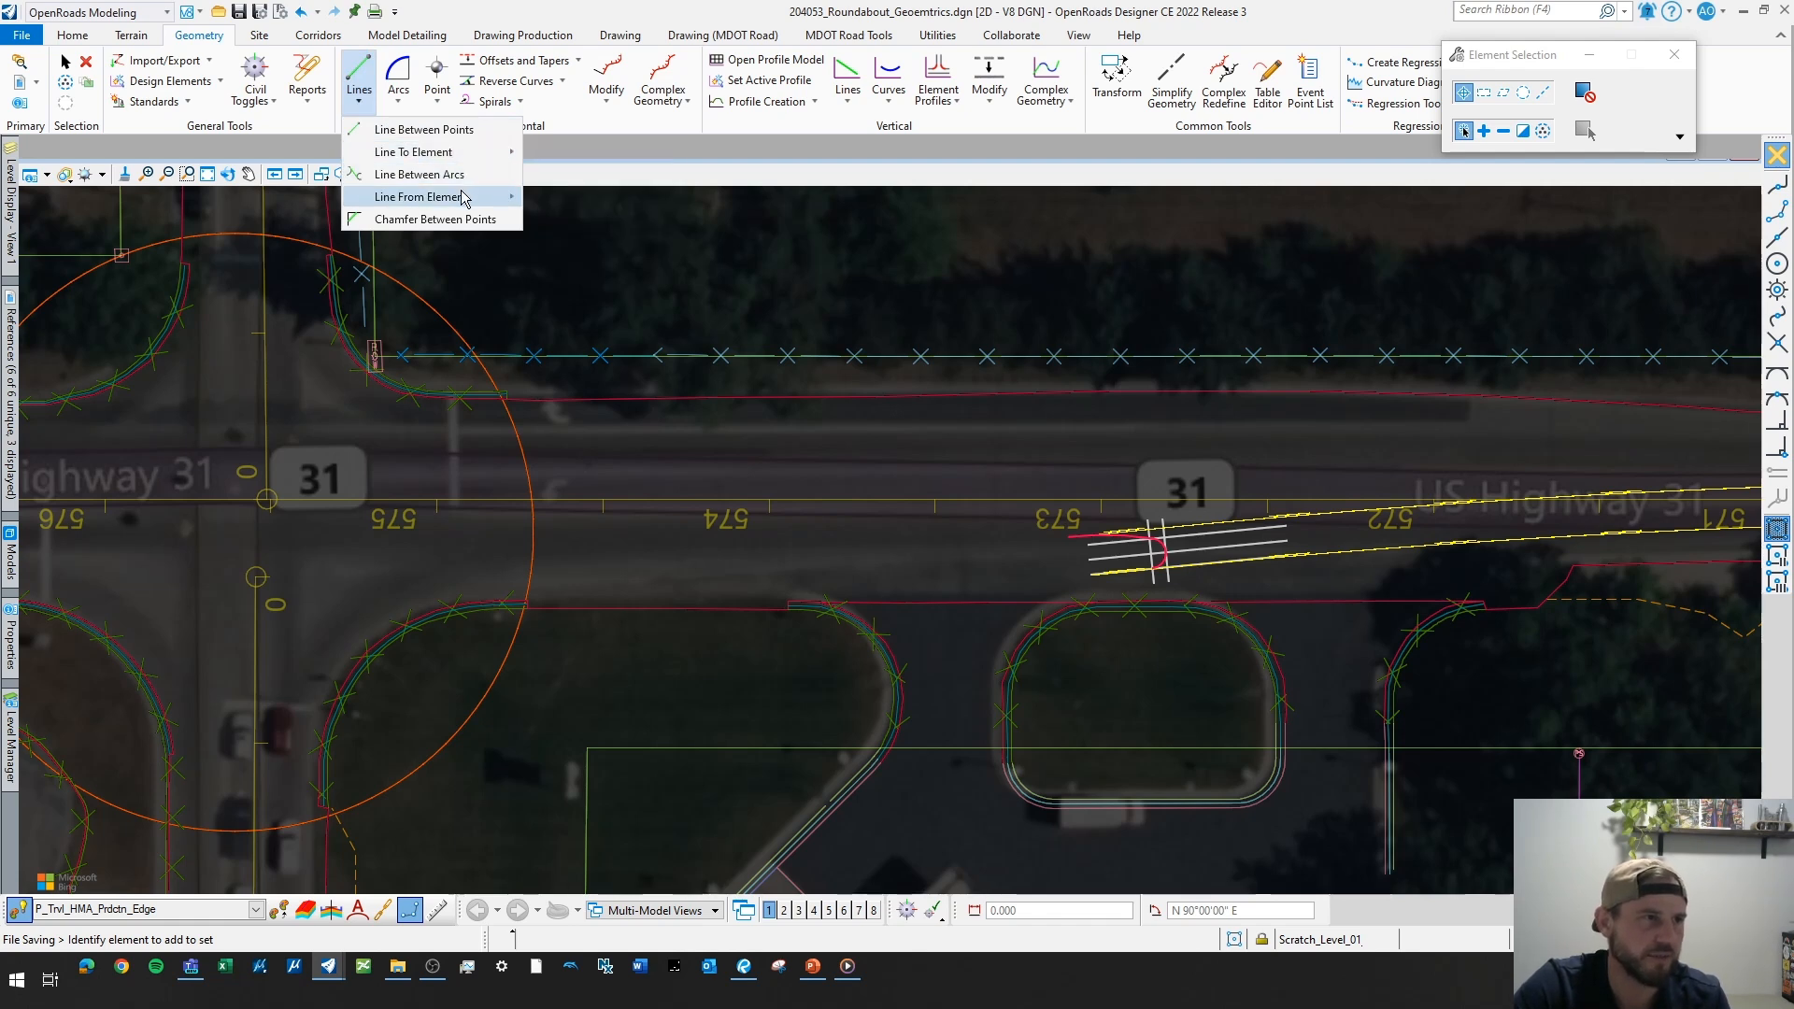
pyautogui.moveTo(490, 199)
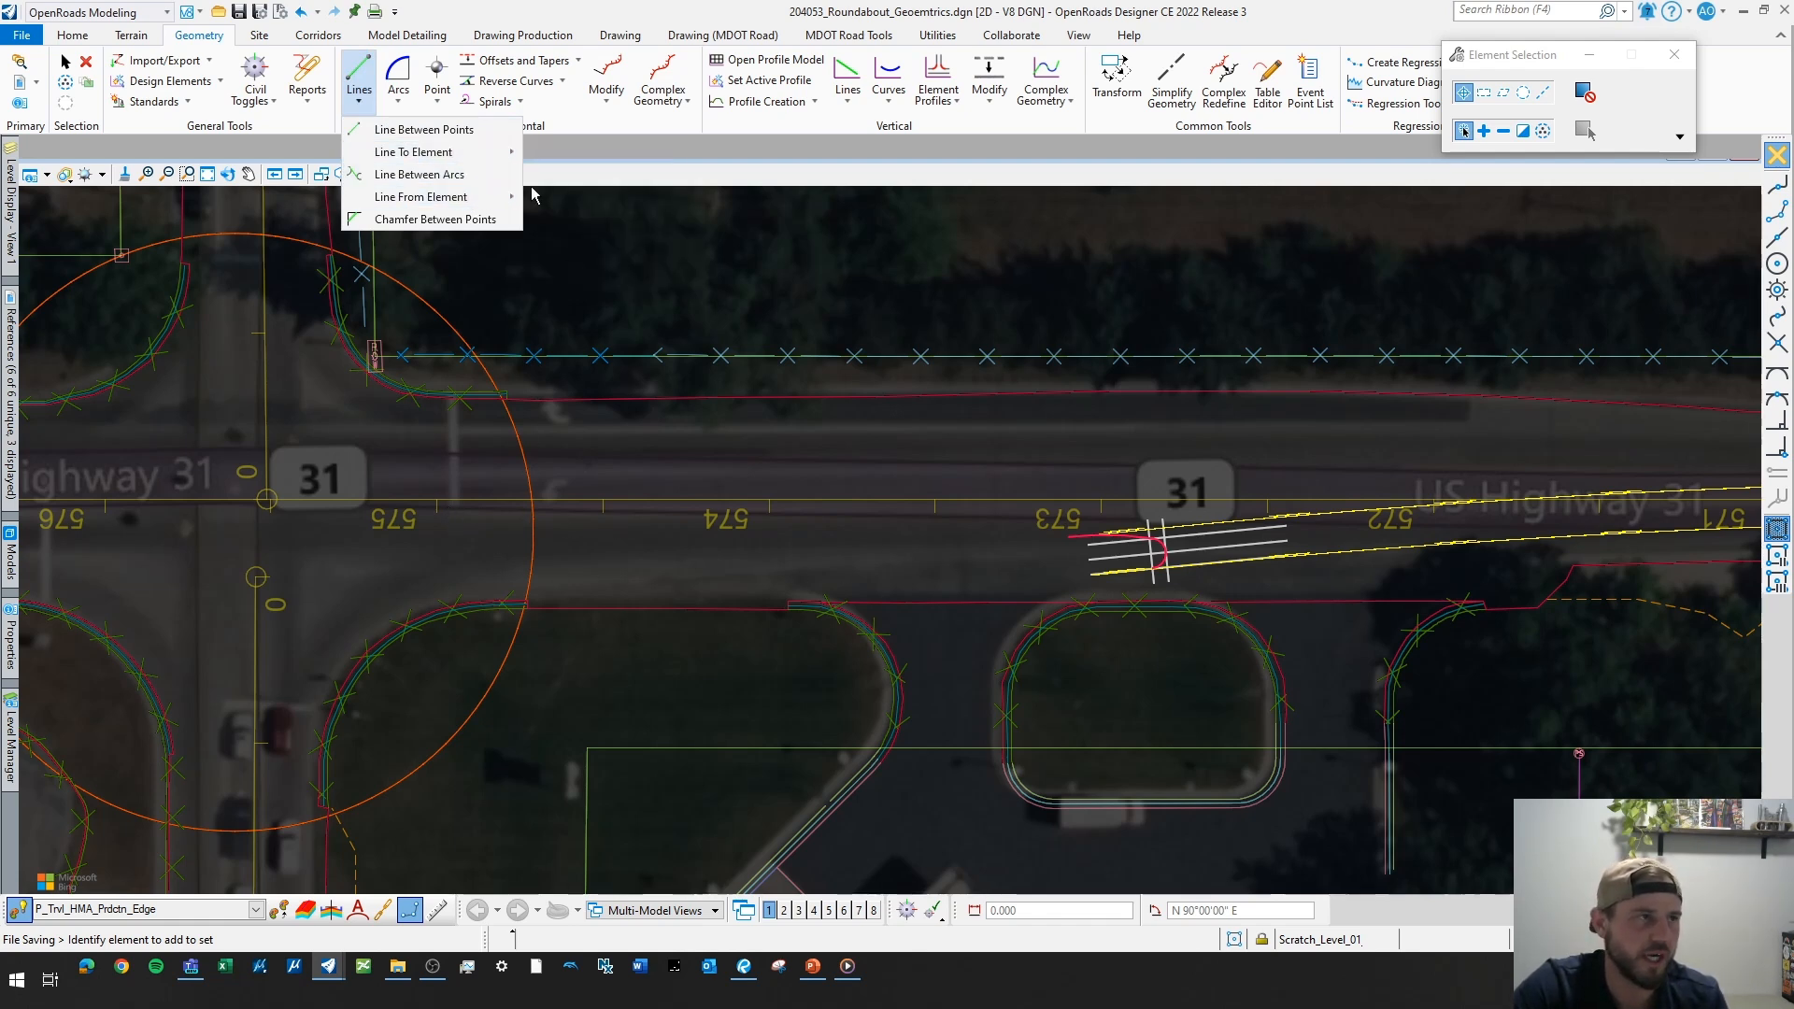
# - Draw a simple line about 82 ft long from the roundabout end of the red arc toward the intersection, without trim or extend
pyautogui.moveTo(496, 161)
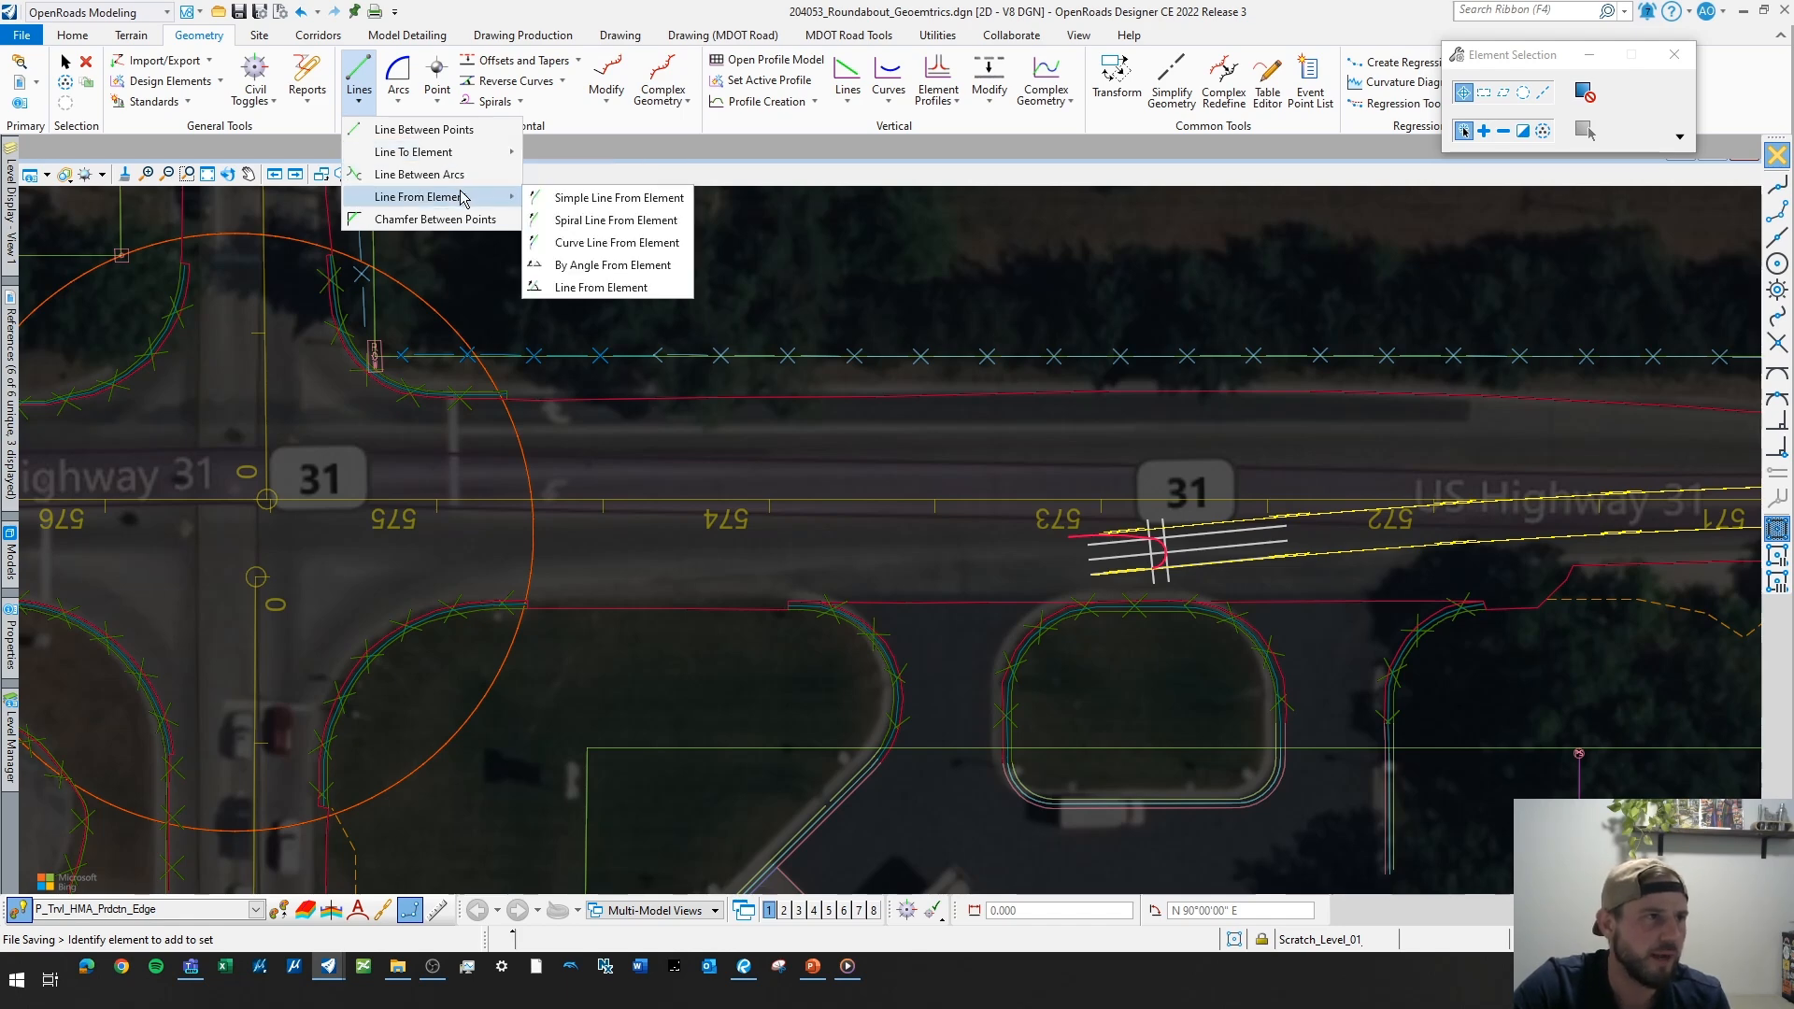
pyautogui.click(631, 198)
pyautogui.scroll(5, 1136, 572)
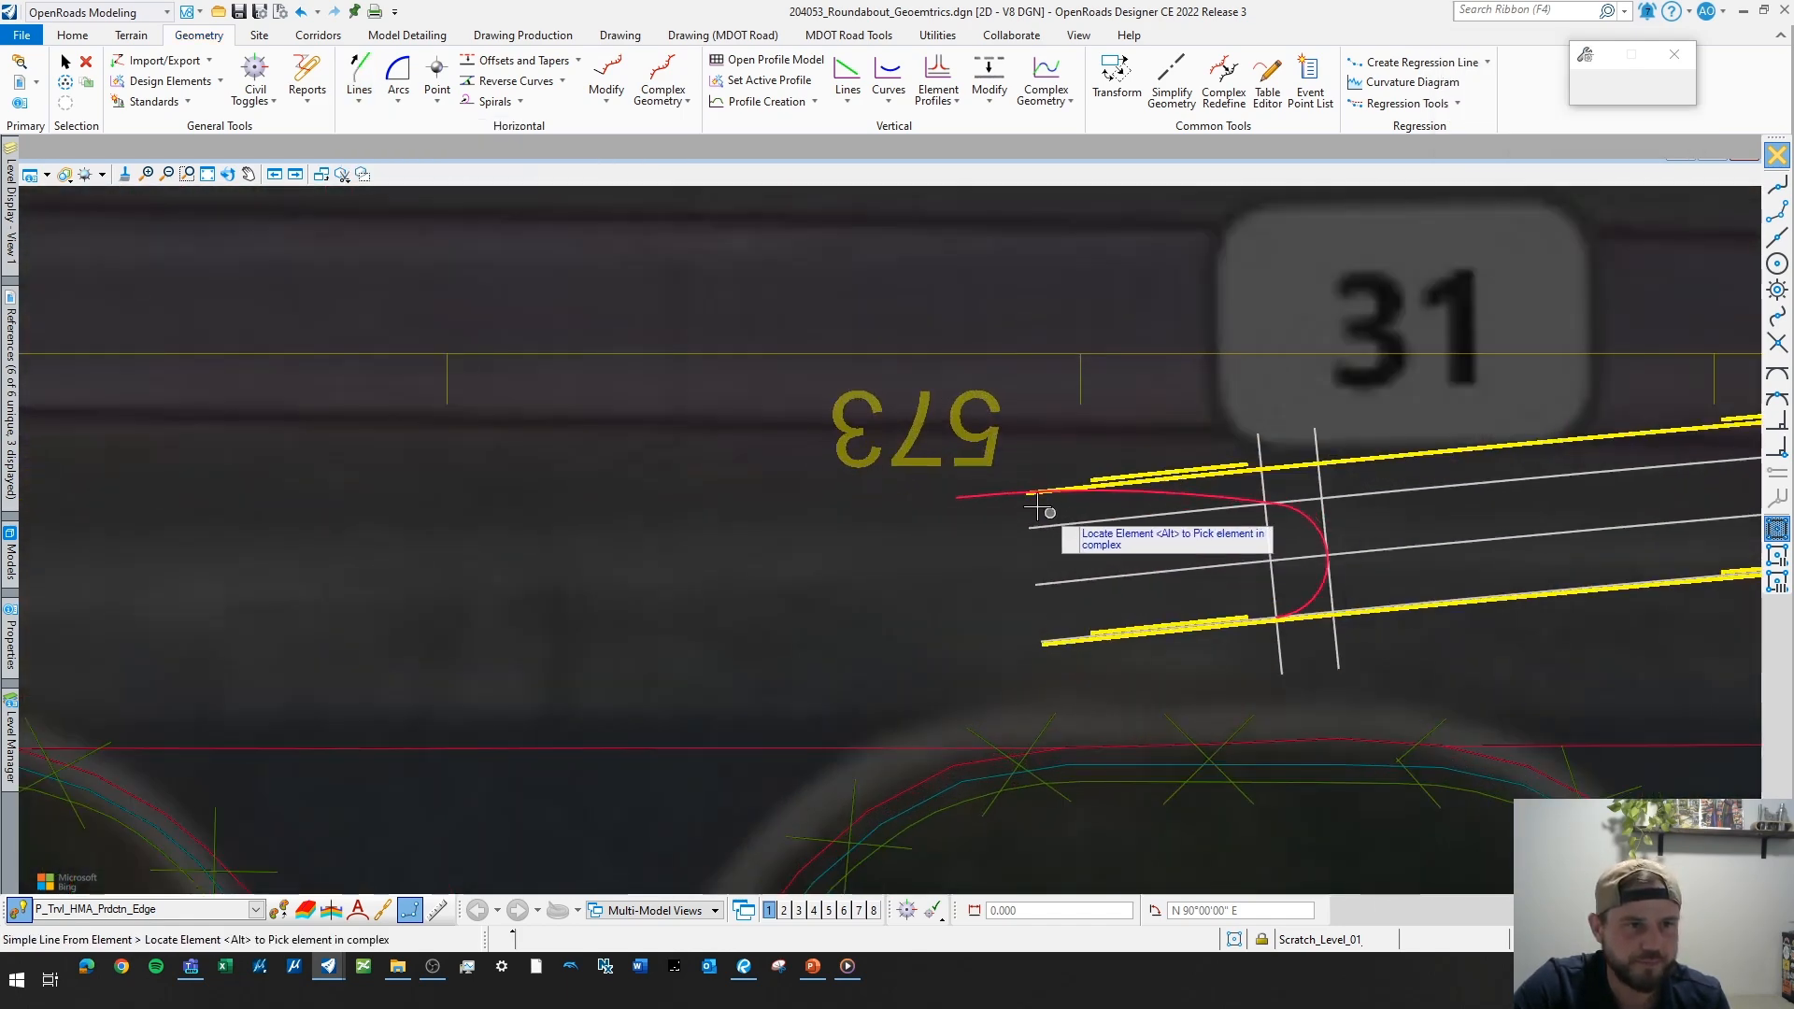
pyautogui.click(965, 493)
pyautogui.scroll(-2, 968, 509)
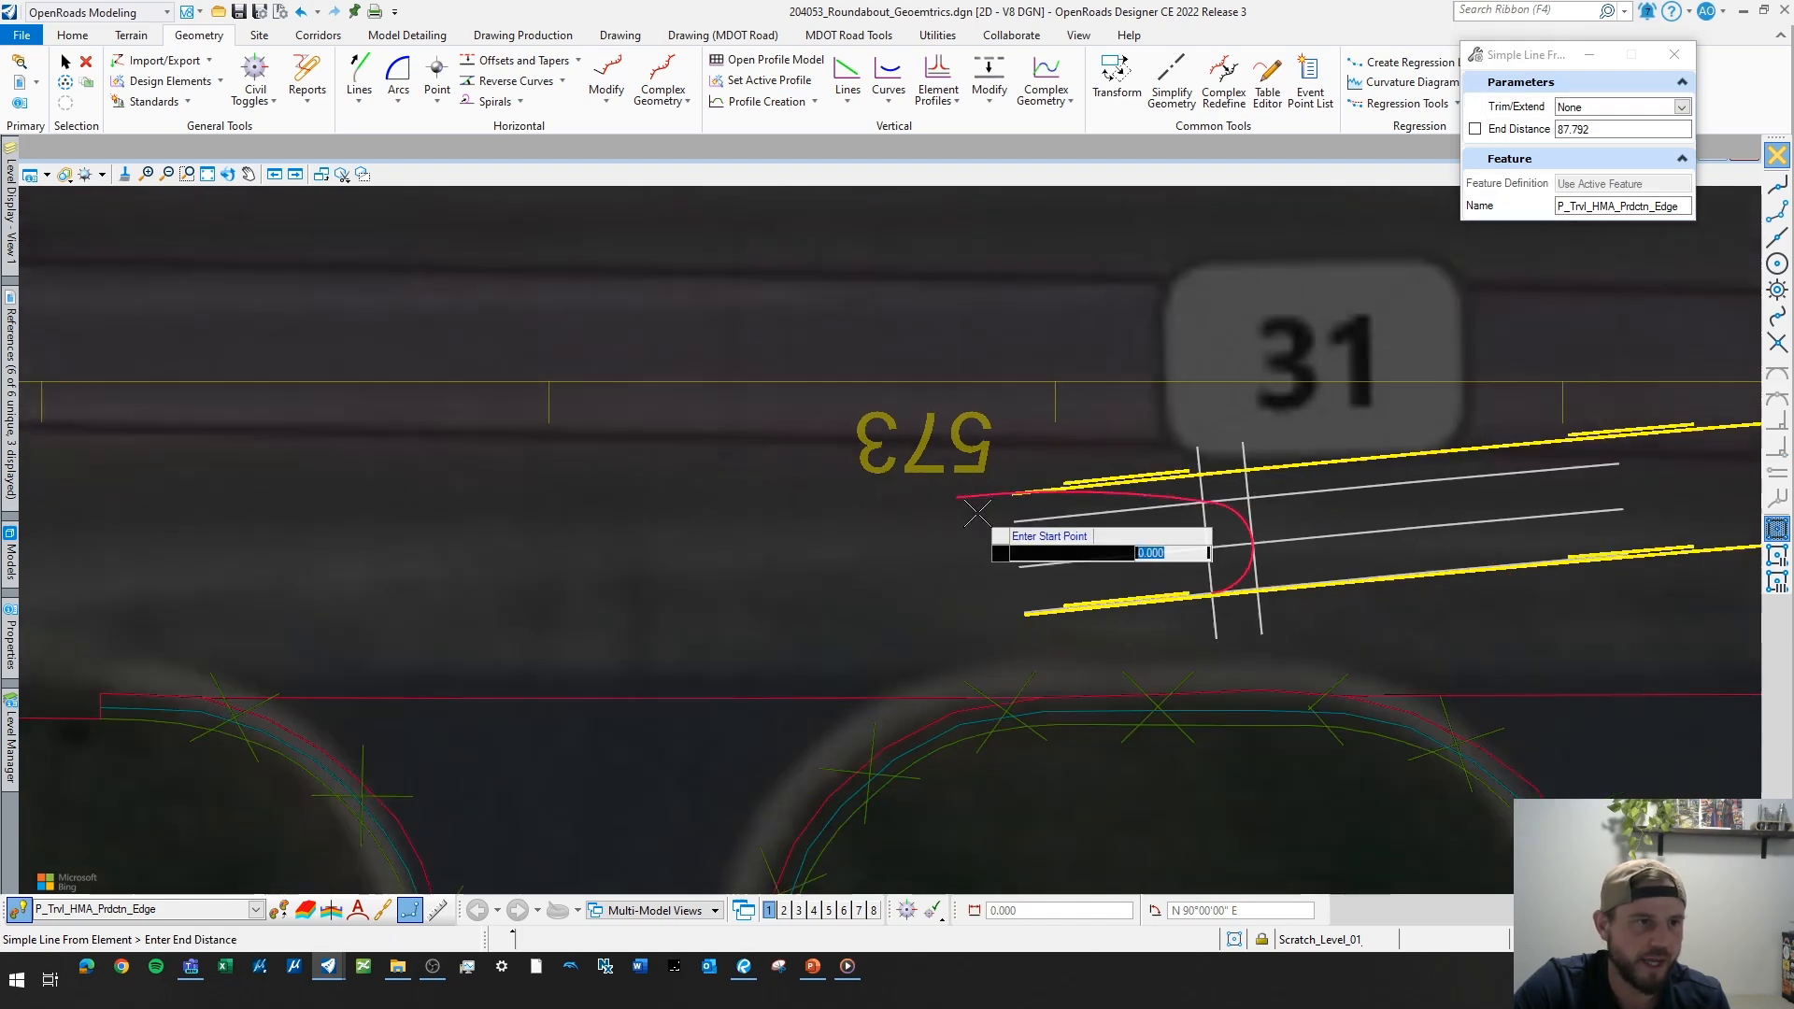
pyautogui.scroll(-4, 299, 663)
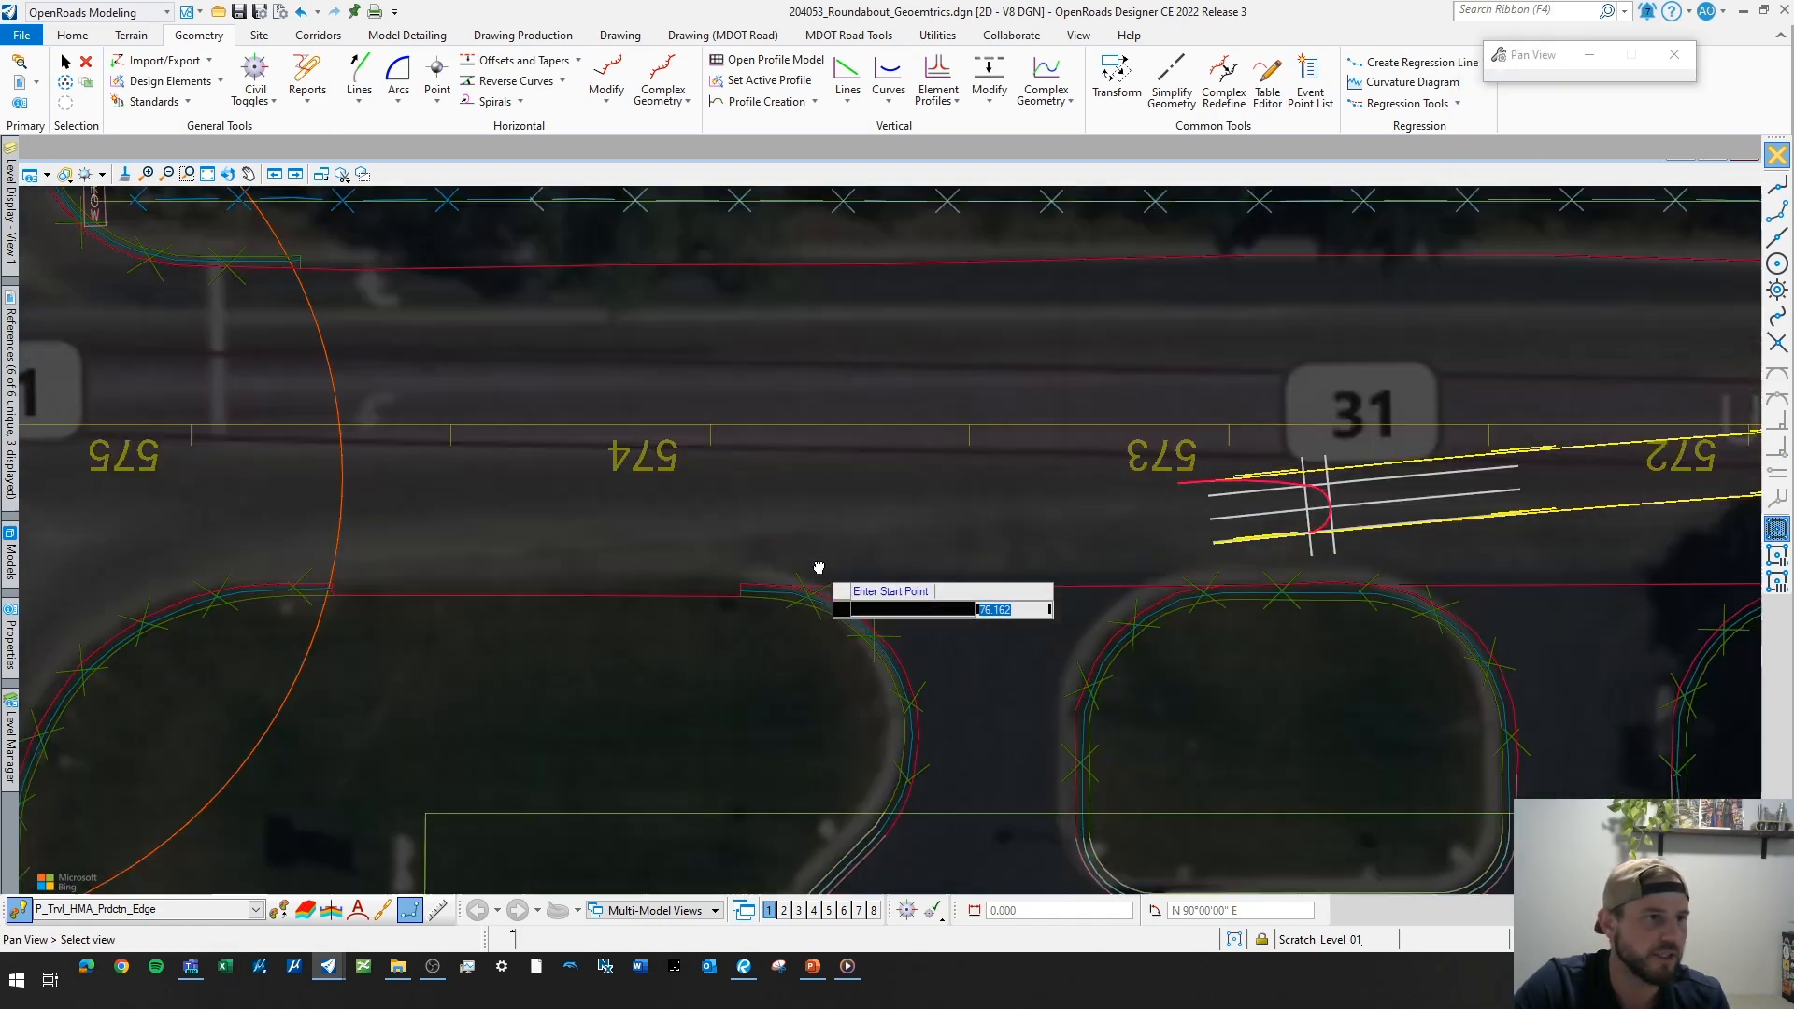
pyautogui.click(764, 593)
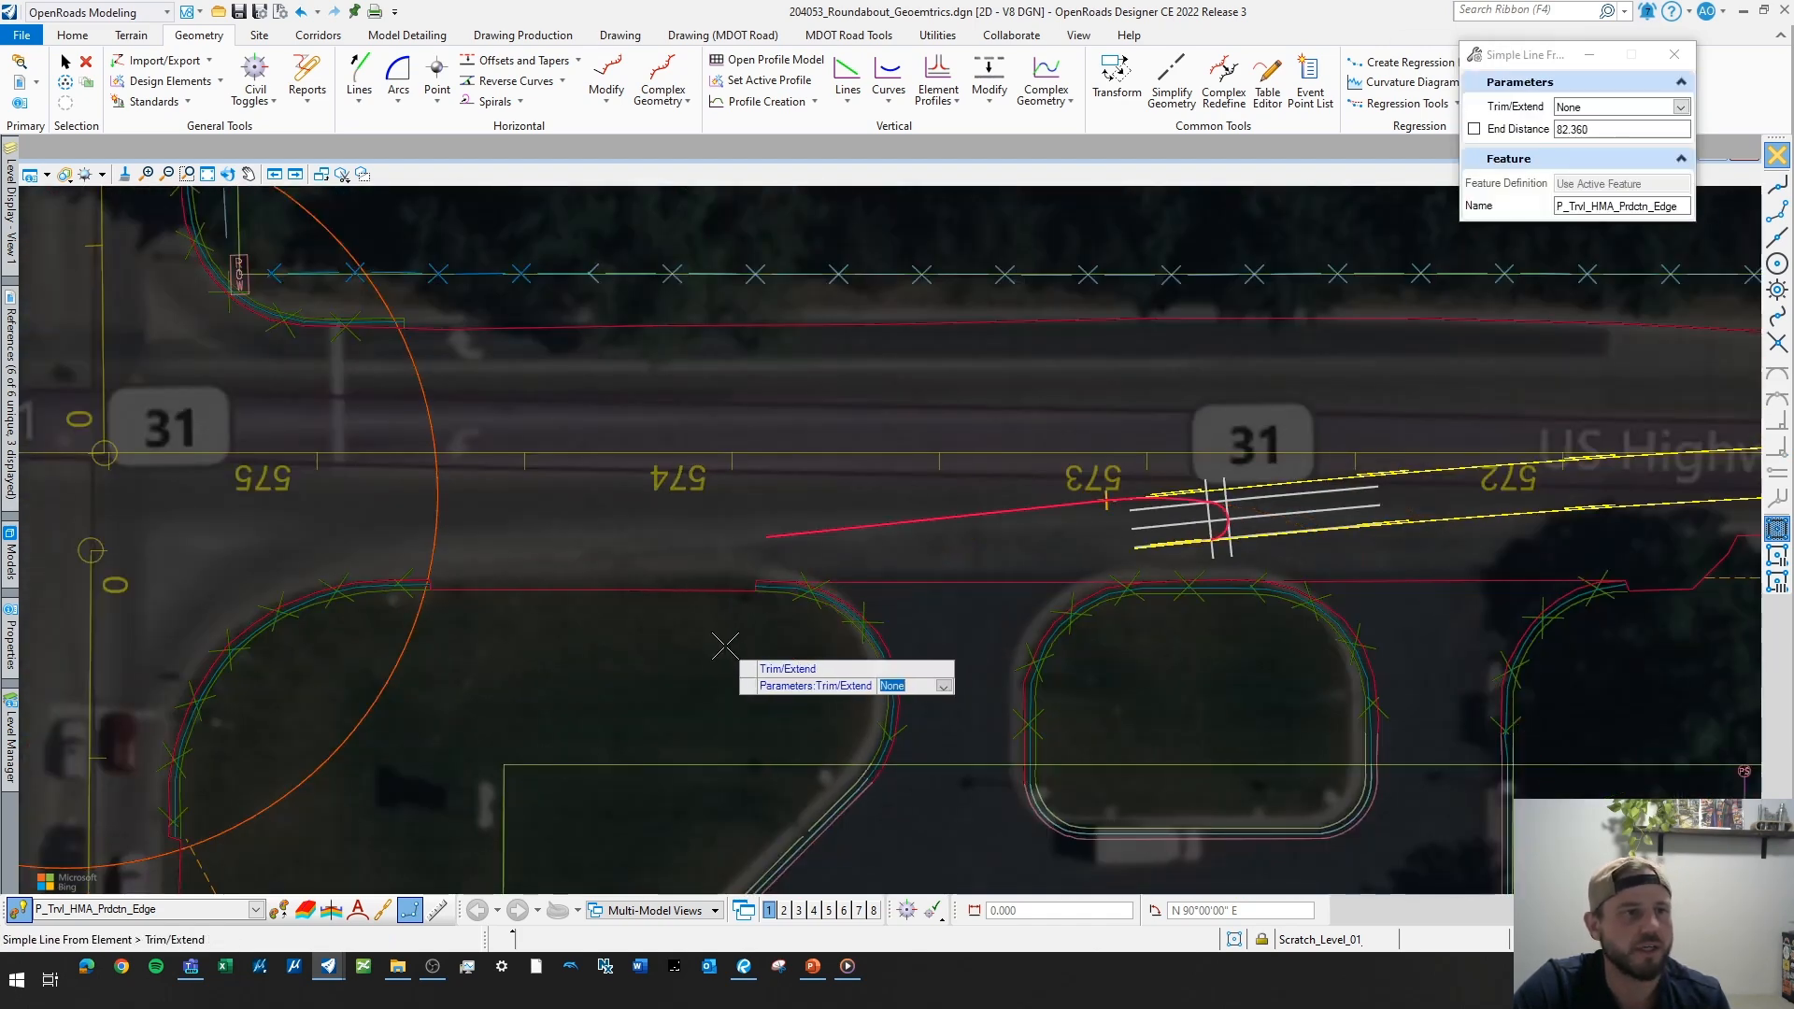
pyautogui.click(719, 635)
pyautogui.scroll(-3, 1200, 514)
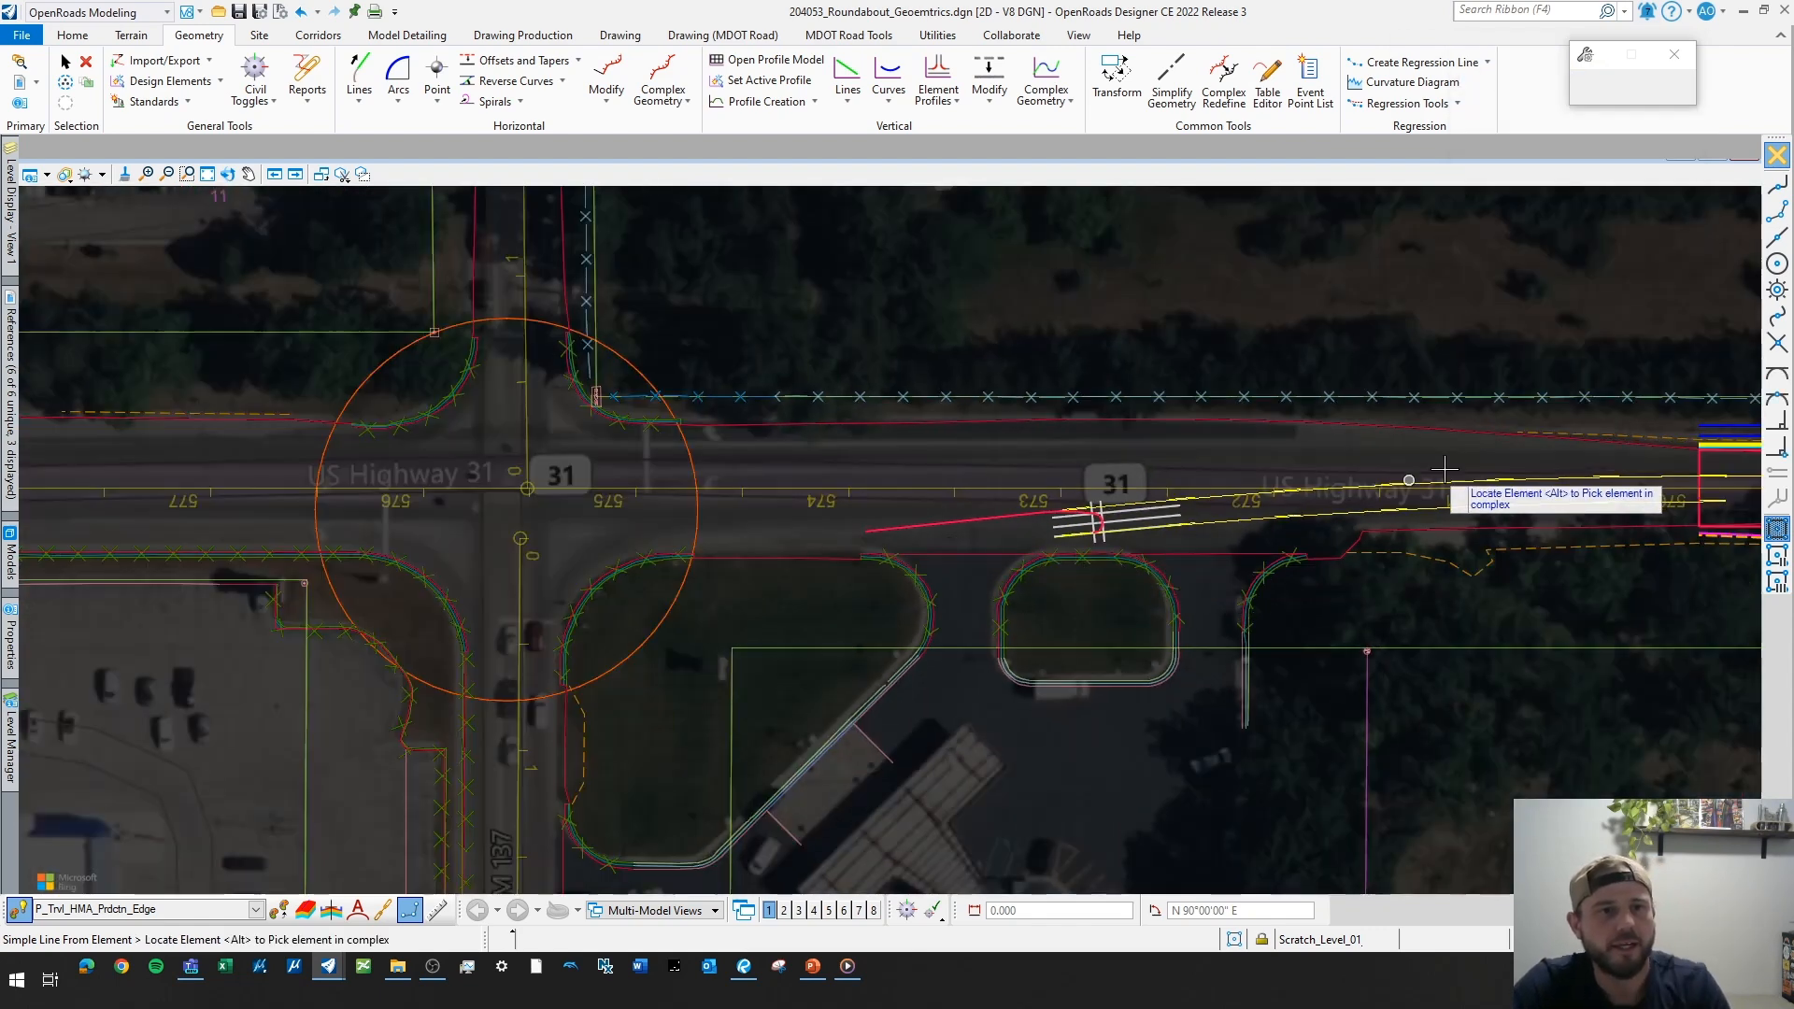
# - Shift the east start point of the upper yellow marking line's 3000 ft radius curve to adjust the splitter island's approach angle
pyautogui.moveTo(1436, 464); pyautogui.dragTo(1158, 479, button='middle')
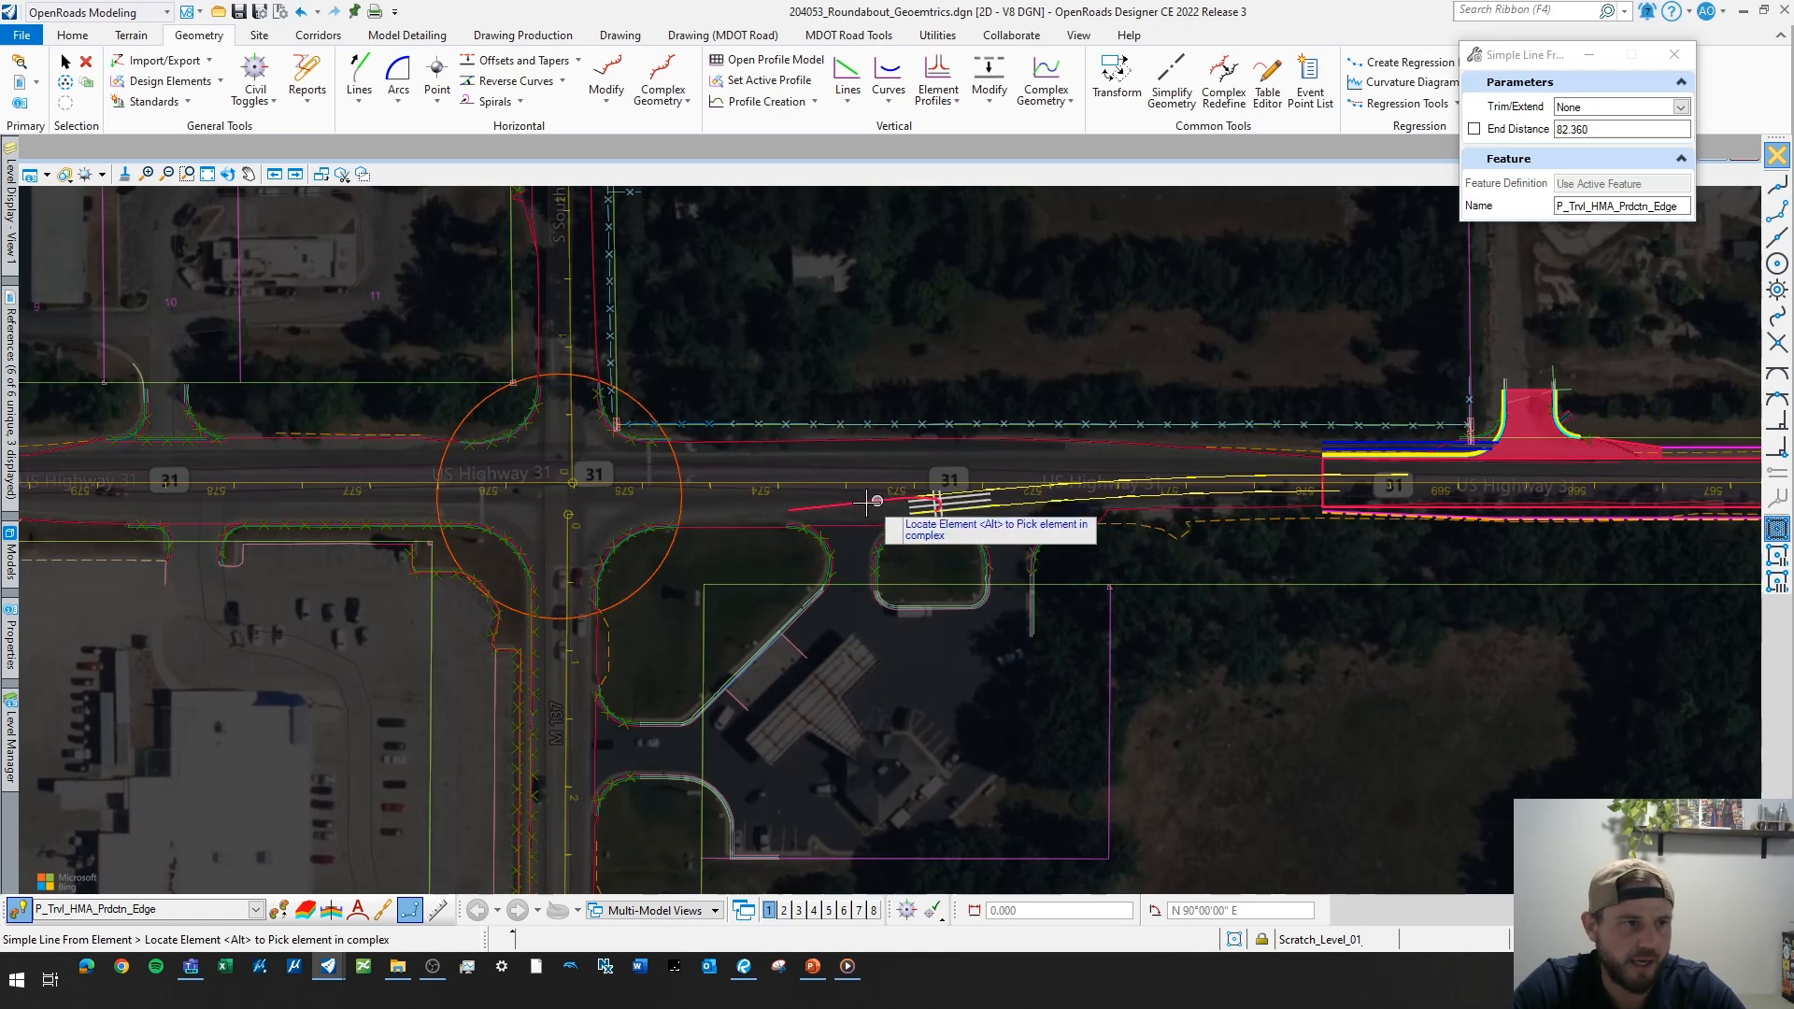
pyautogui.scroll(4, 841, 505)
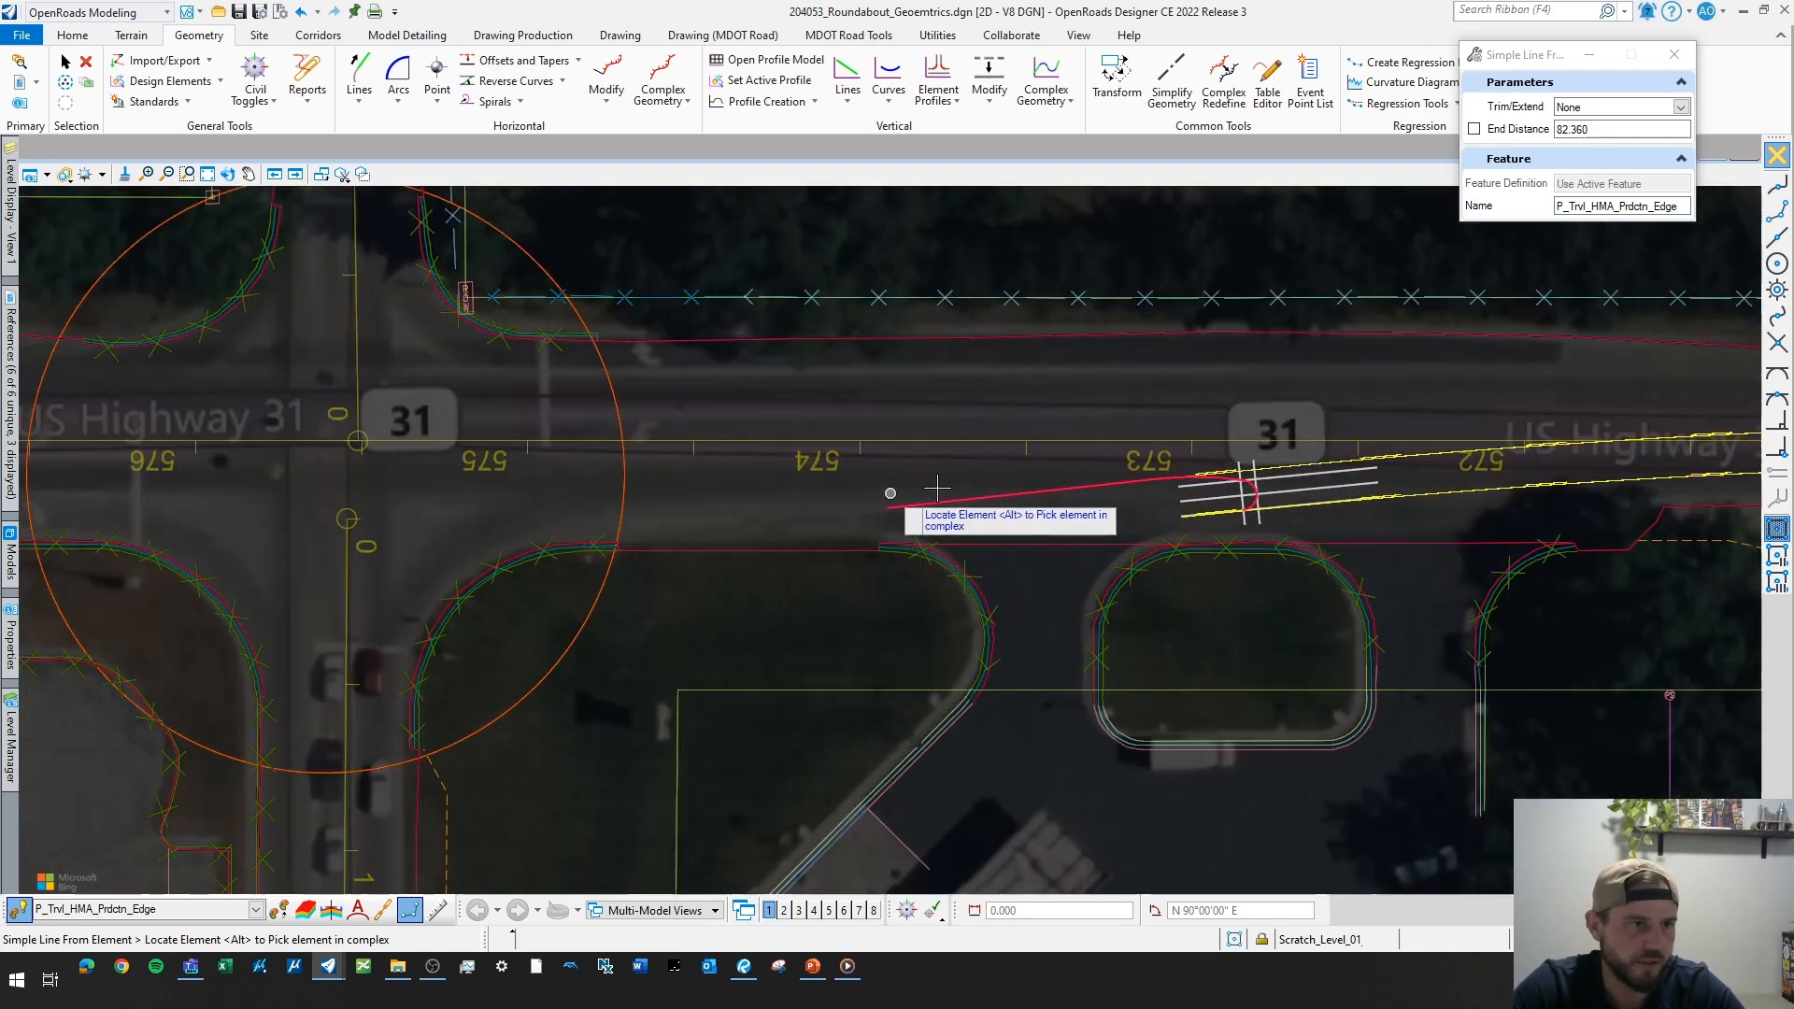
pyautogui.scroll(-1, 902, 509)
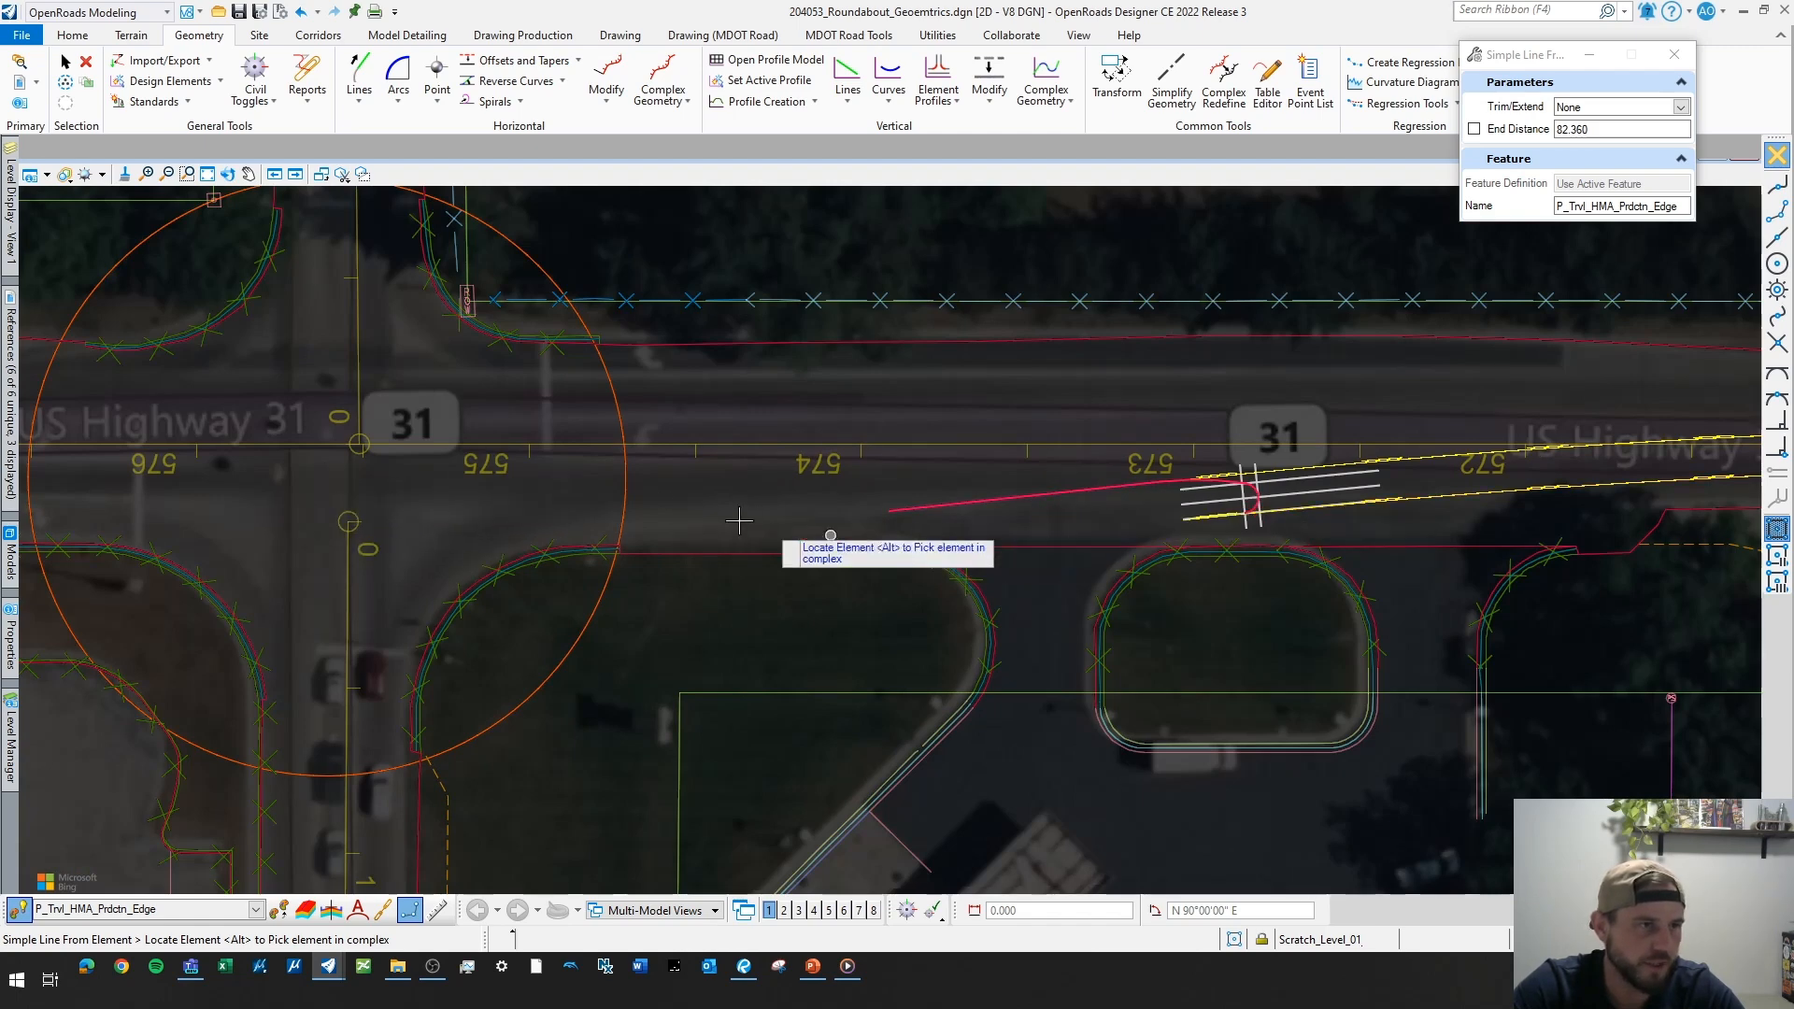
pyautogui.scroll(-2, 831, 493)
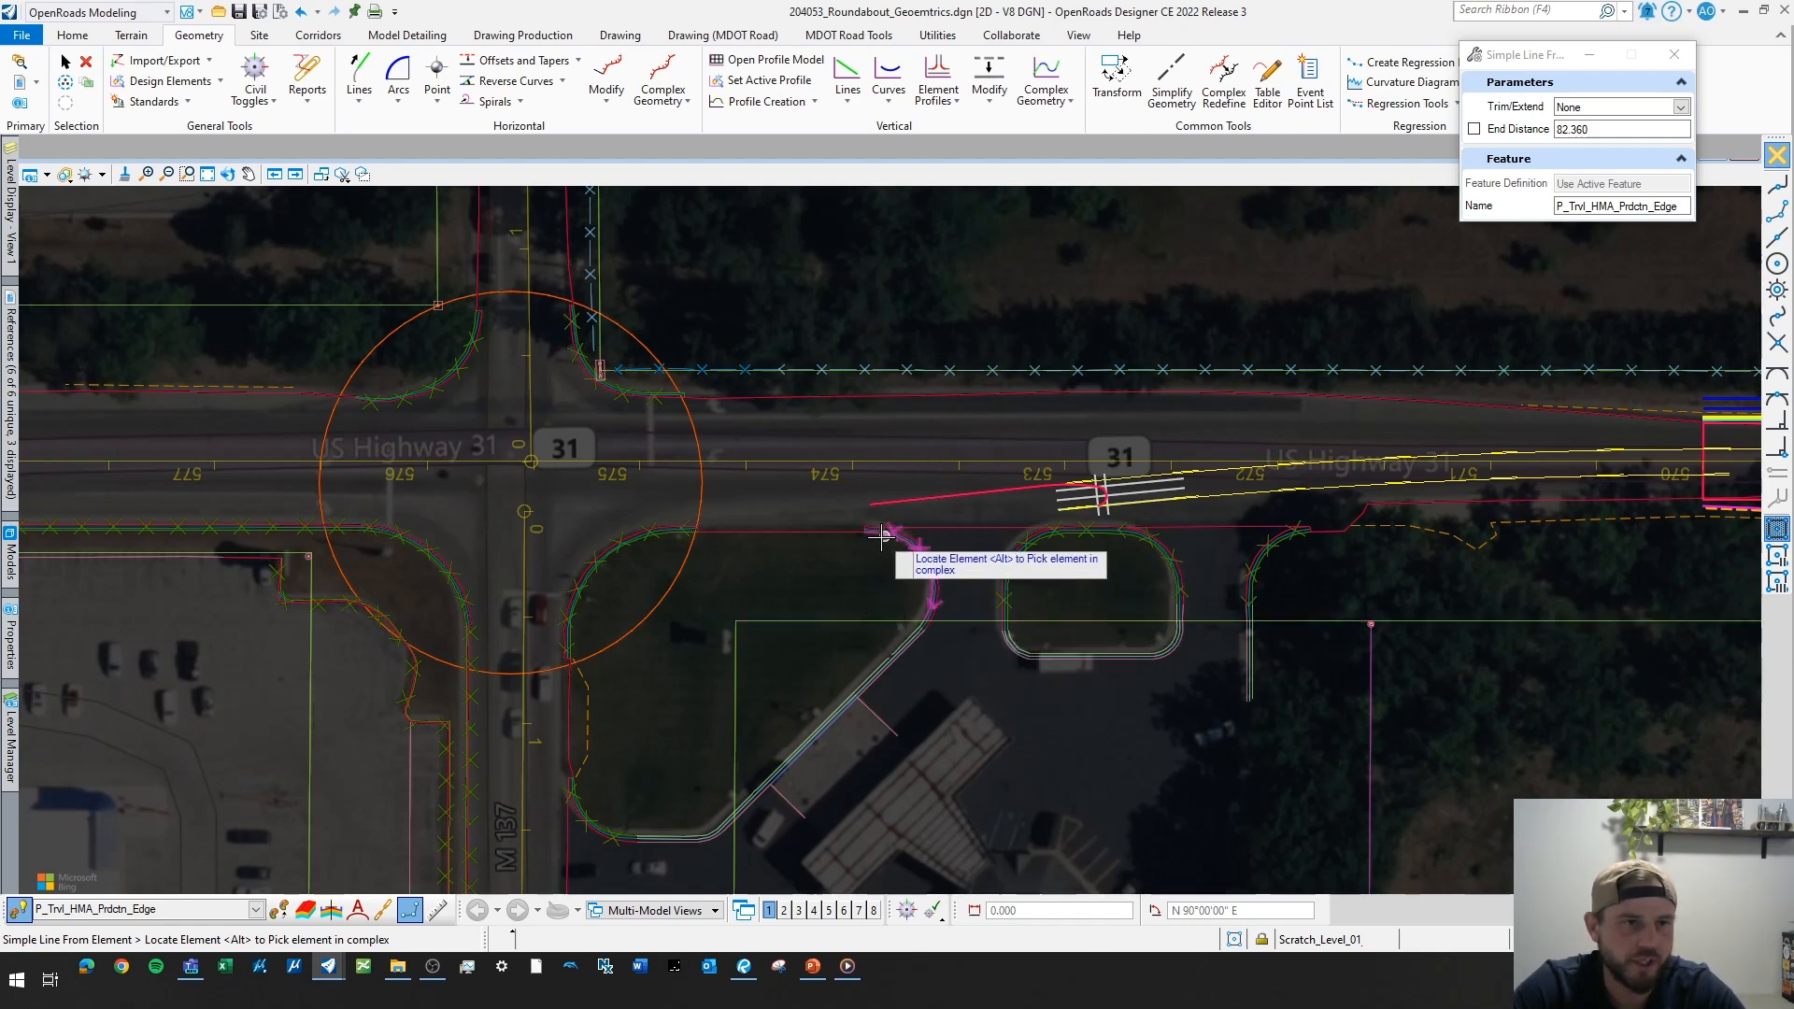
pyautogui.scroll(-2, 886, 538)
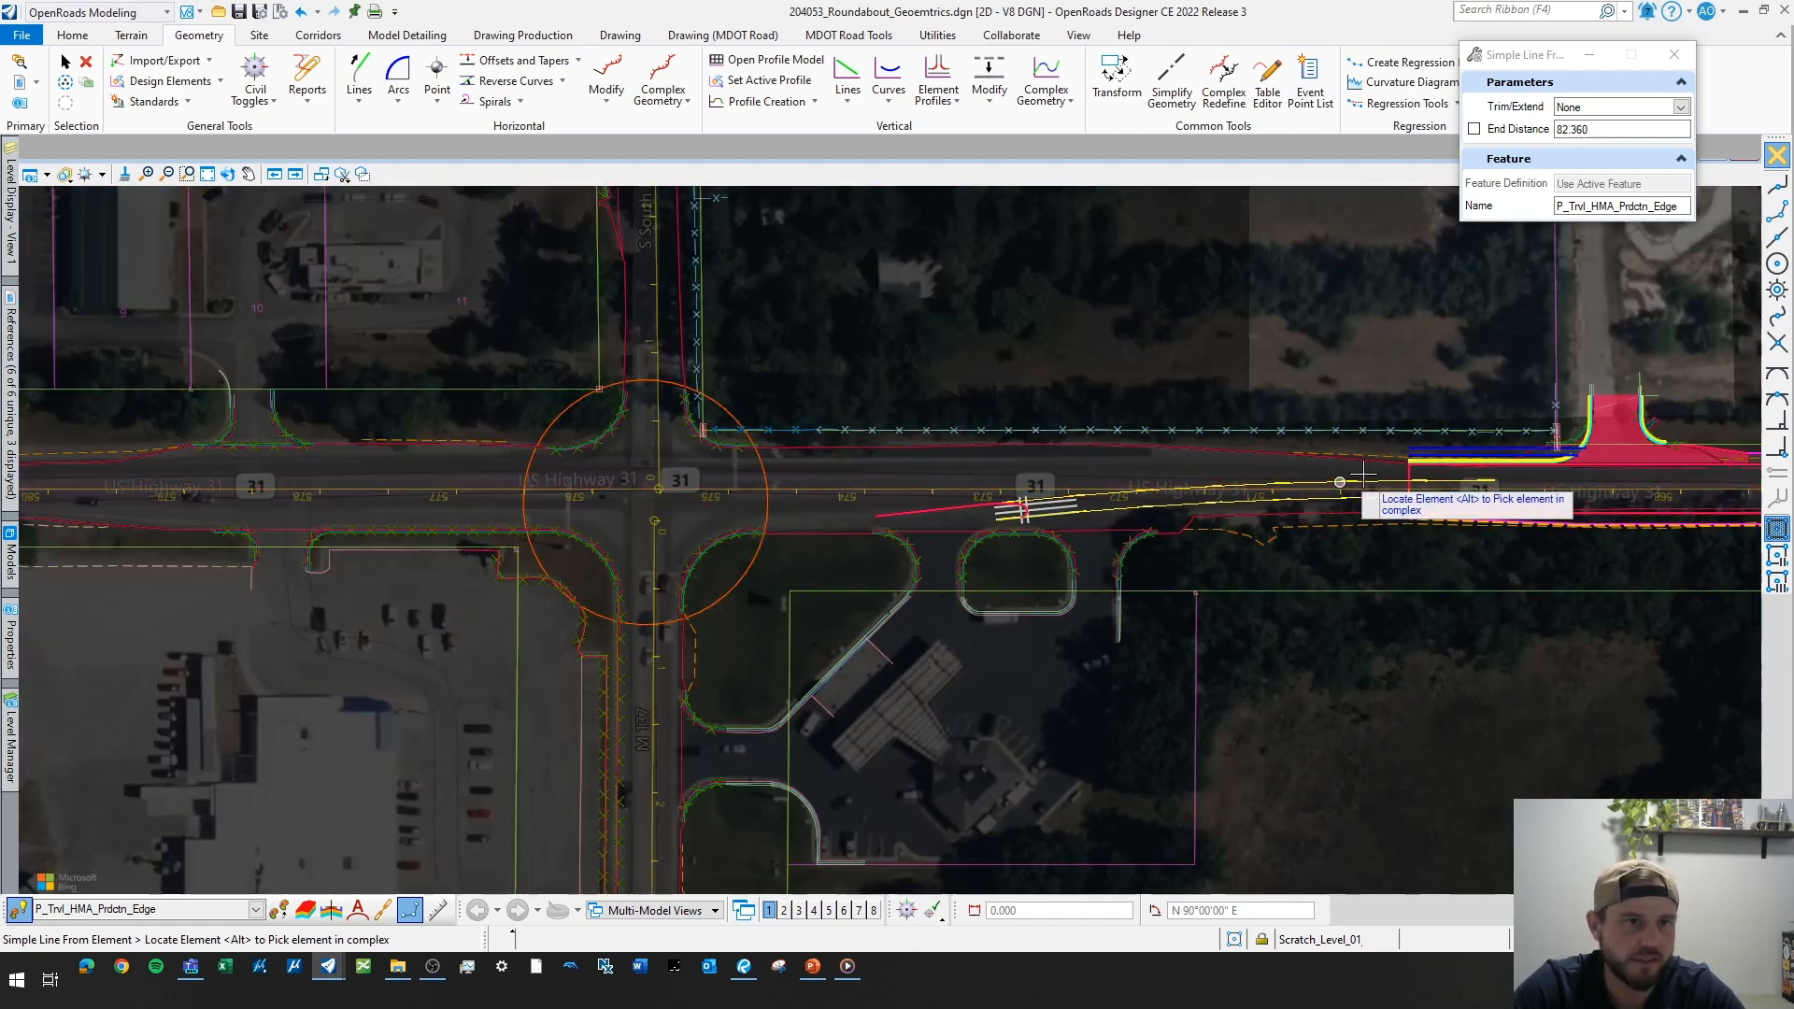
pyautogui.scroll(2, 1397, 486)
pyautogui.scroll(2, 1397, 486)
pyautogui.click(1481, 485)
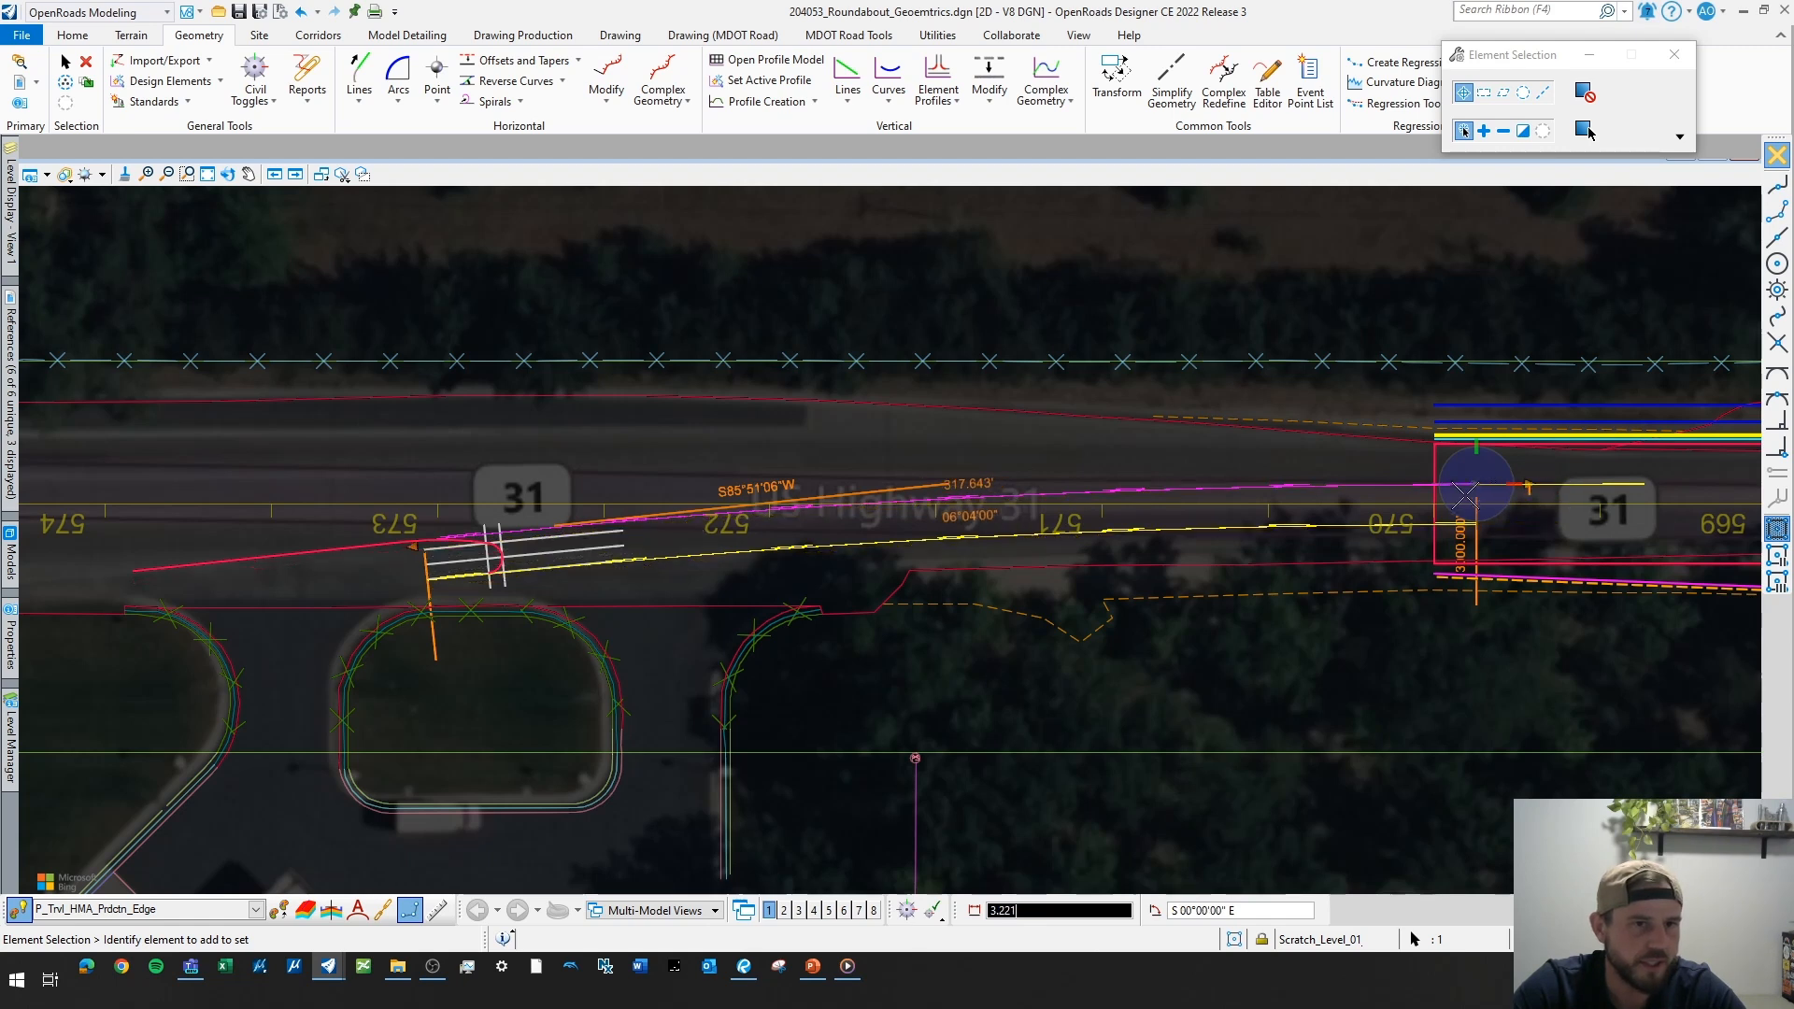
pyautogui.click(1285, 487)
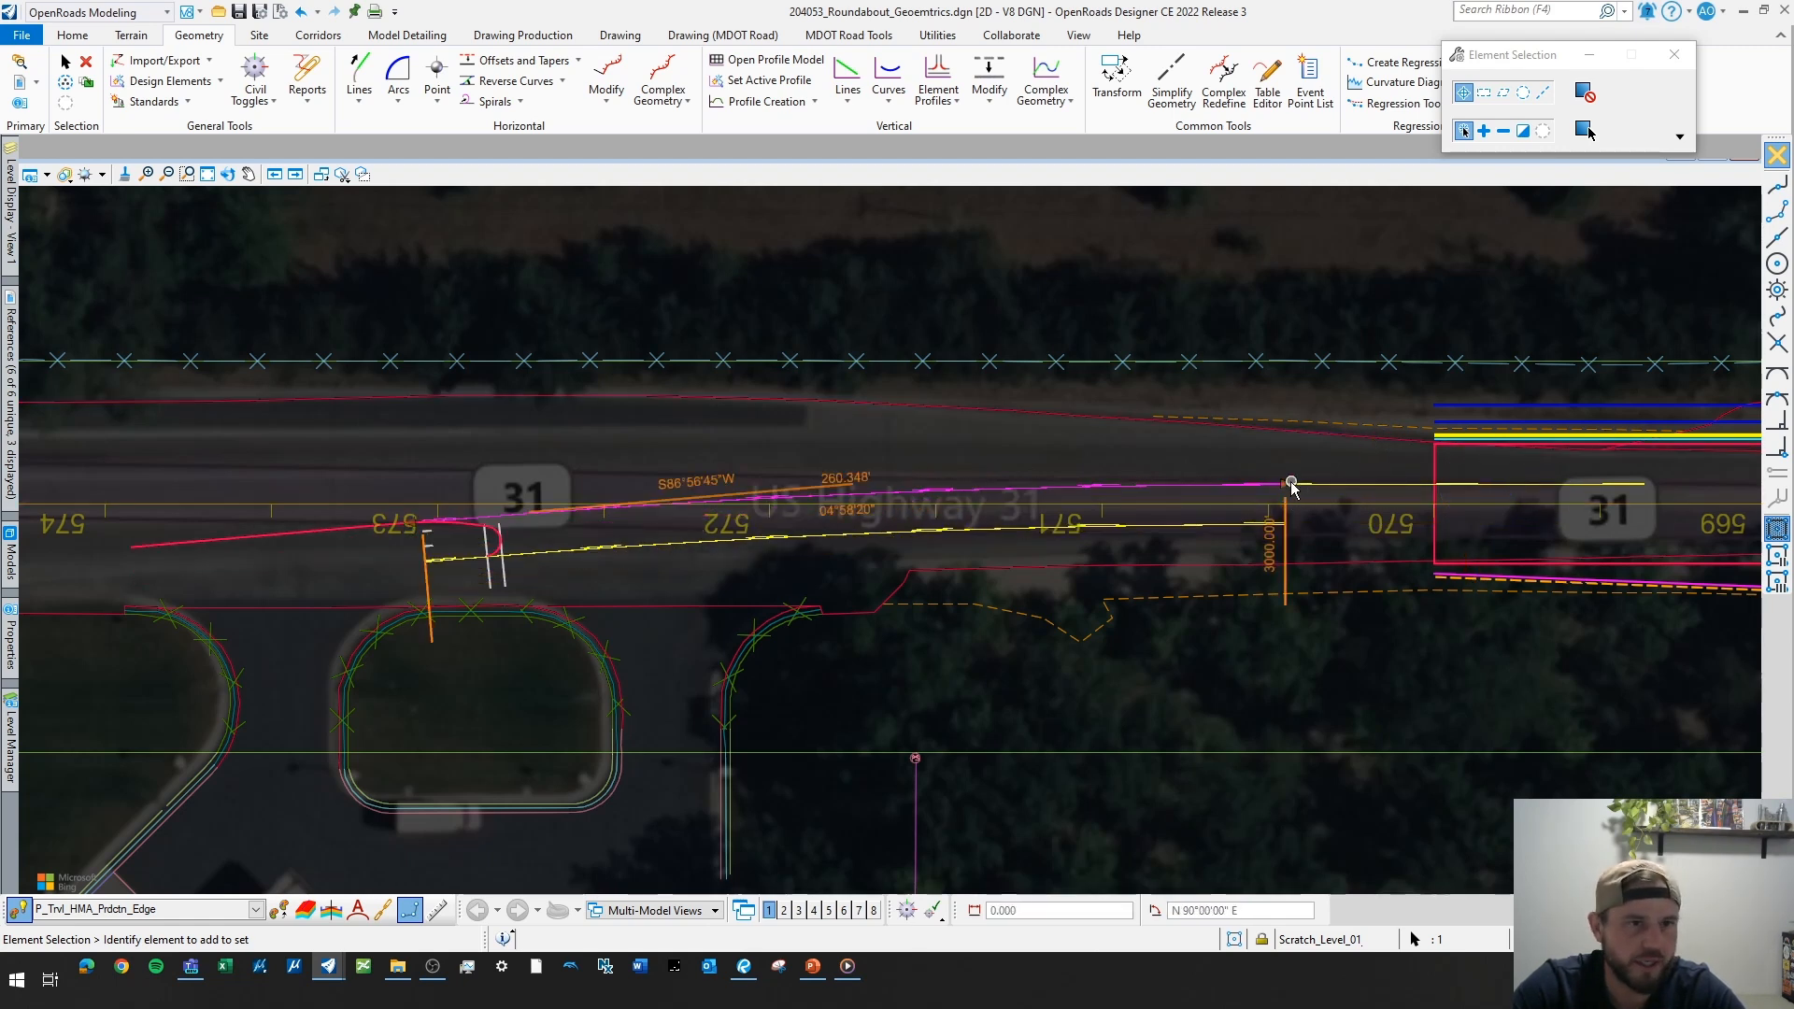
pyautogui.click(1125, 441)
pyautogui.click(1220, 331)
# - Switch to the NCHRP 672 guide in Revu, examine Exhibit 6-13's nose offsets and Exhibit 6-14's entry design, and return to the drawing
pyautogui.scroll(-1, 1220, 331)
pyautogui.moveTo(608, 562); pyautogui.dragTo(1220, 652, button='middle')
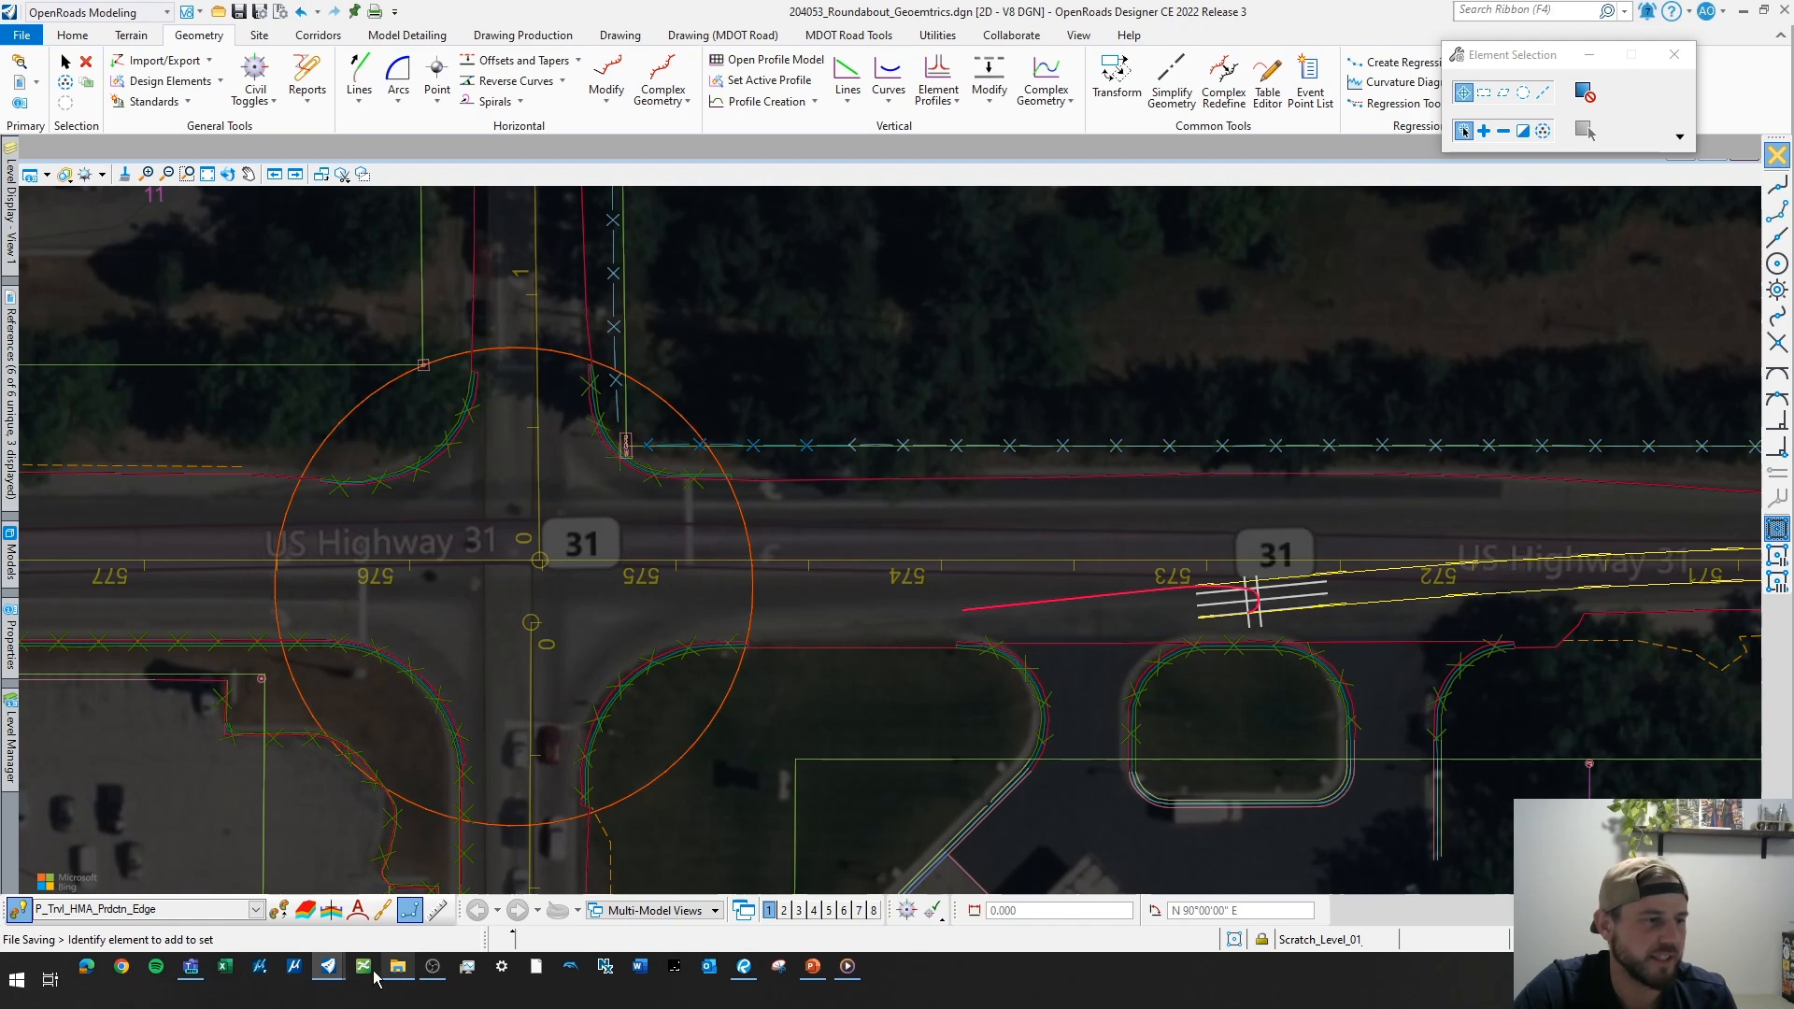
pyautogui.click(740, 980)
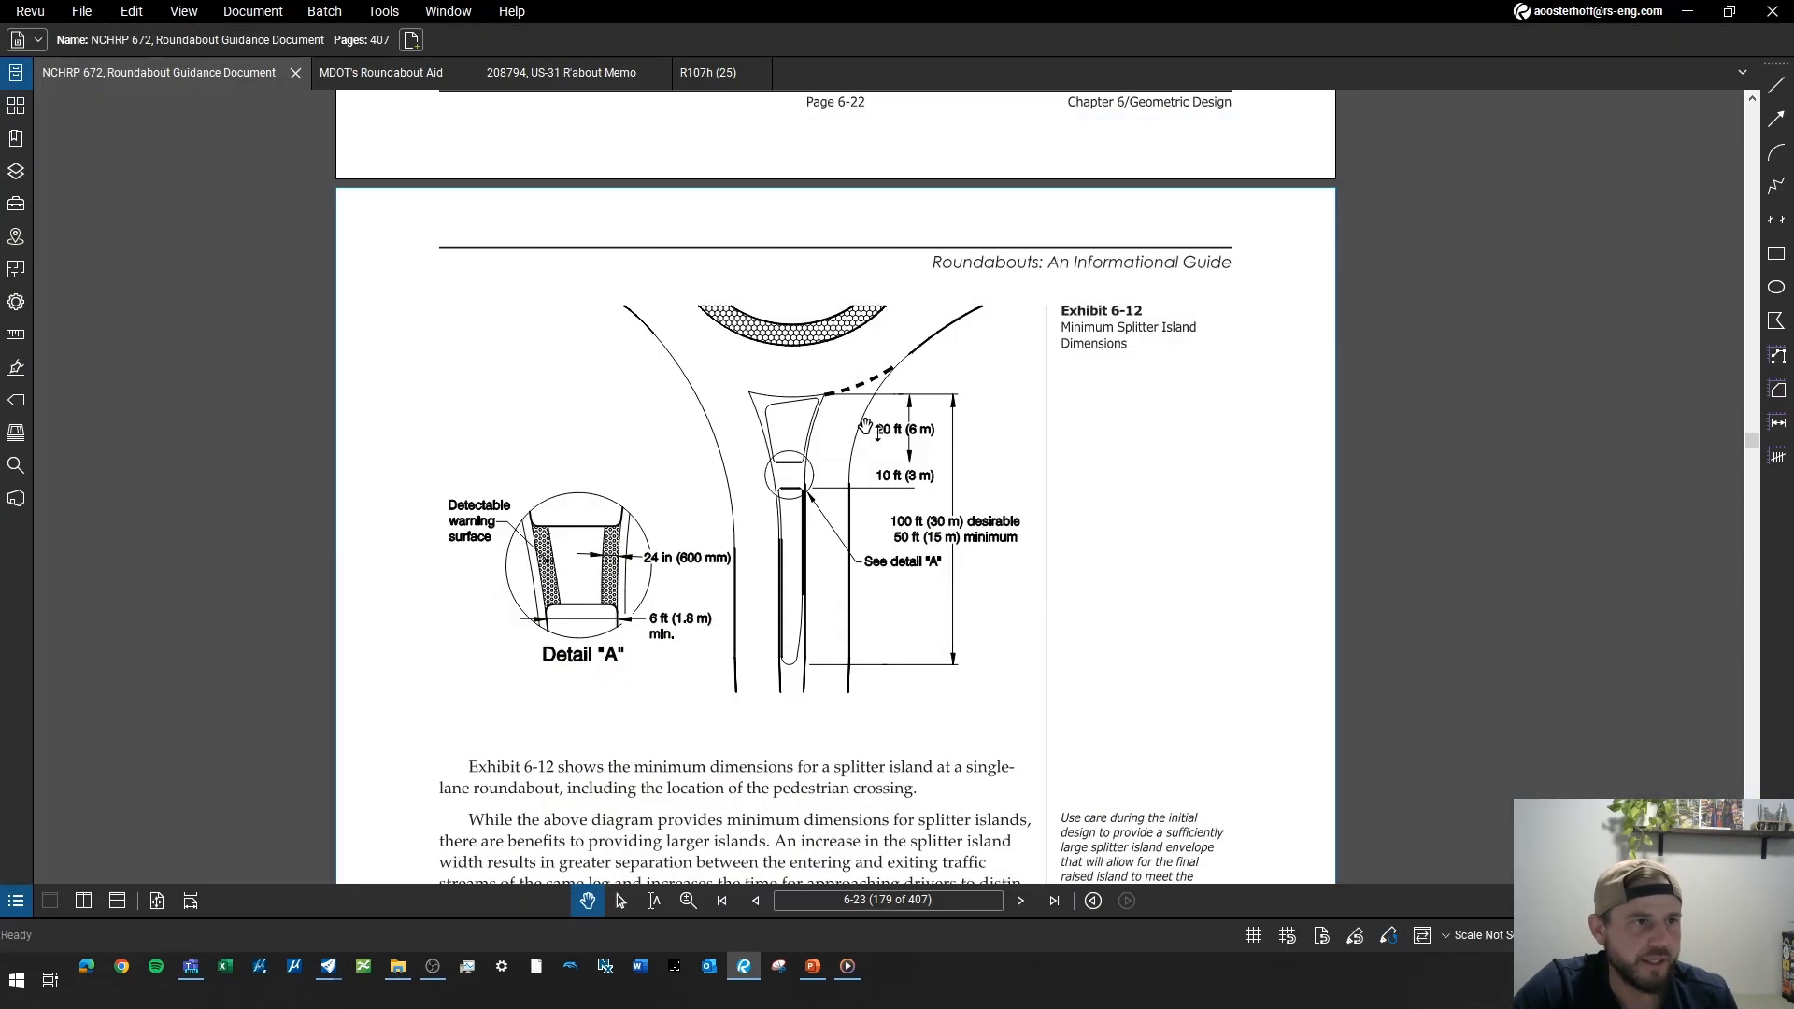
pyautogui.scroll(5, 838, 490)
pyautogui.scroll(15, 838, 491)
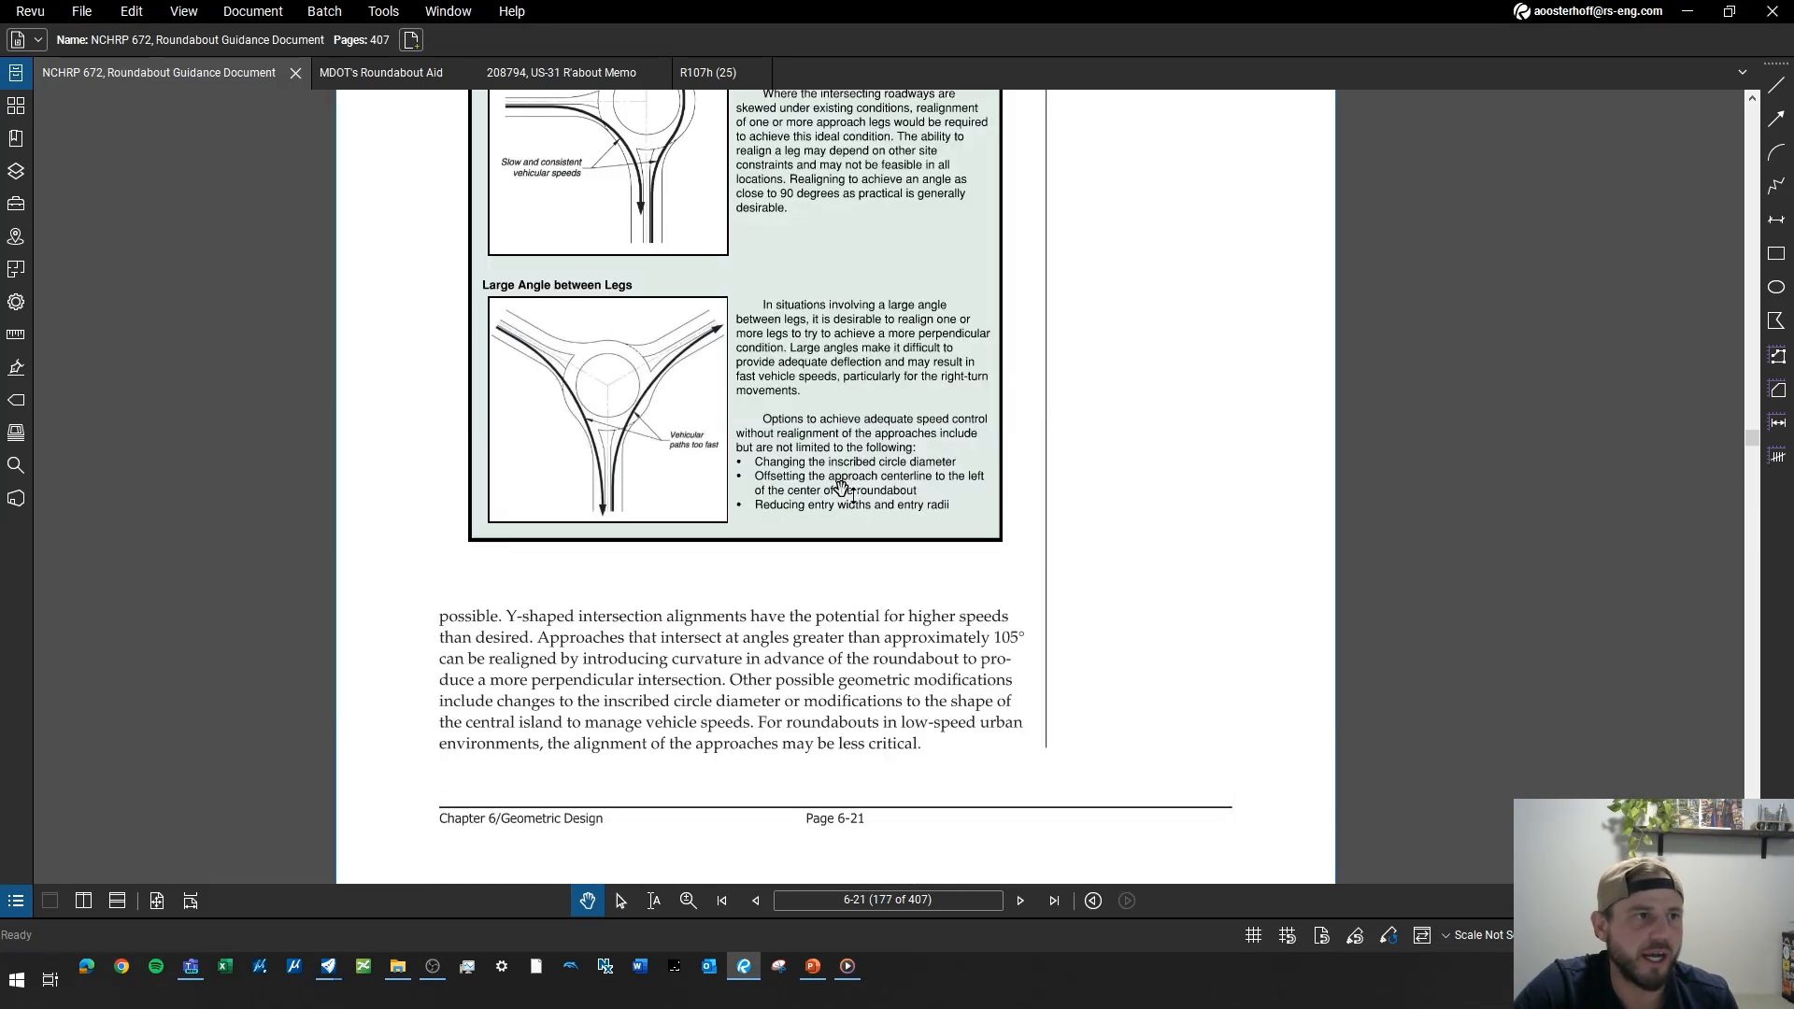
pyautogui.scroll(6, 842, 490)
pyautogui.scroll(-18, 867, 478)
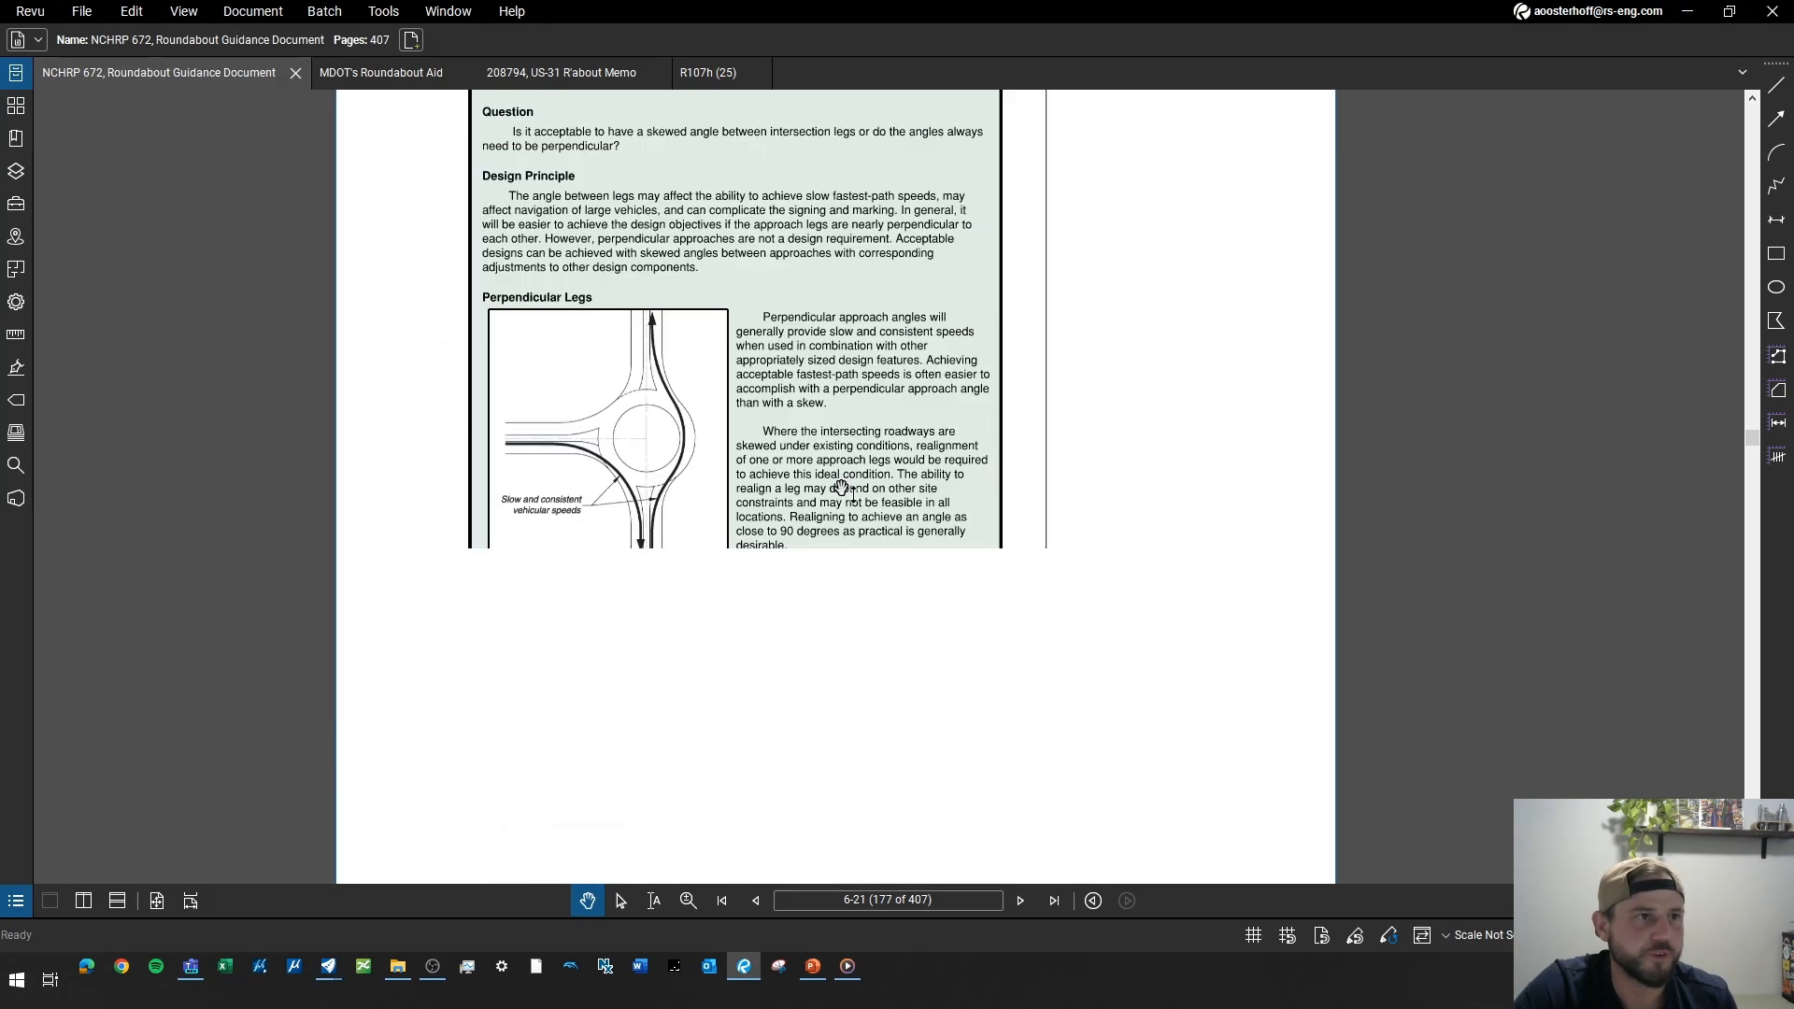
pyautogui.scroll(-20, 867, 477)
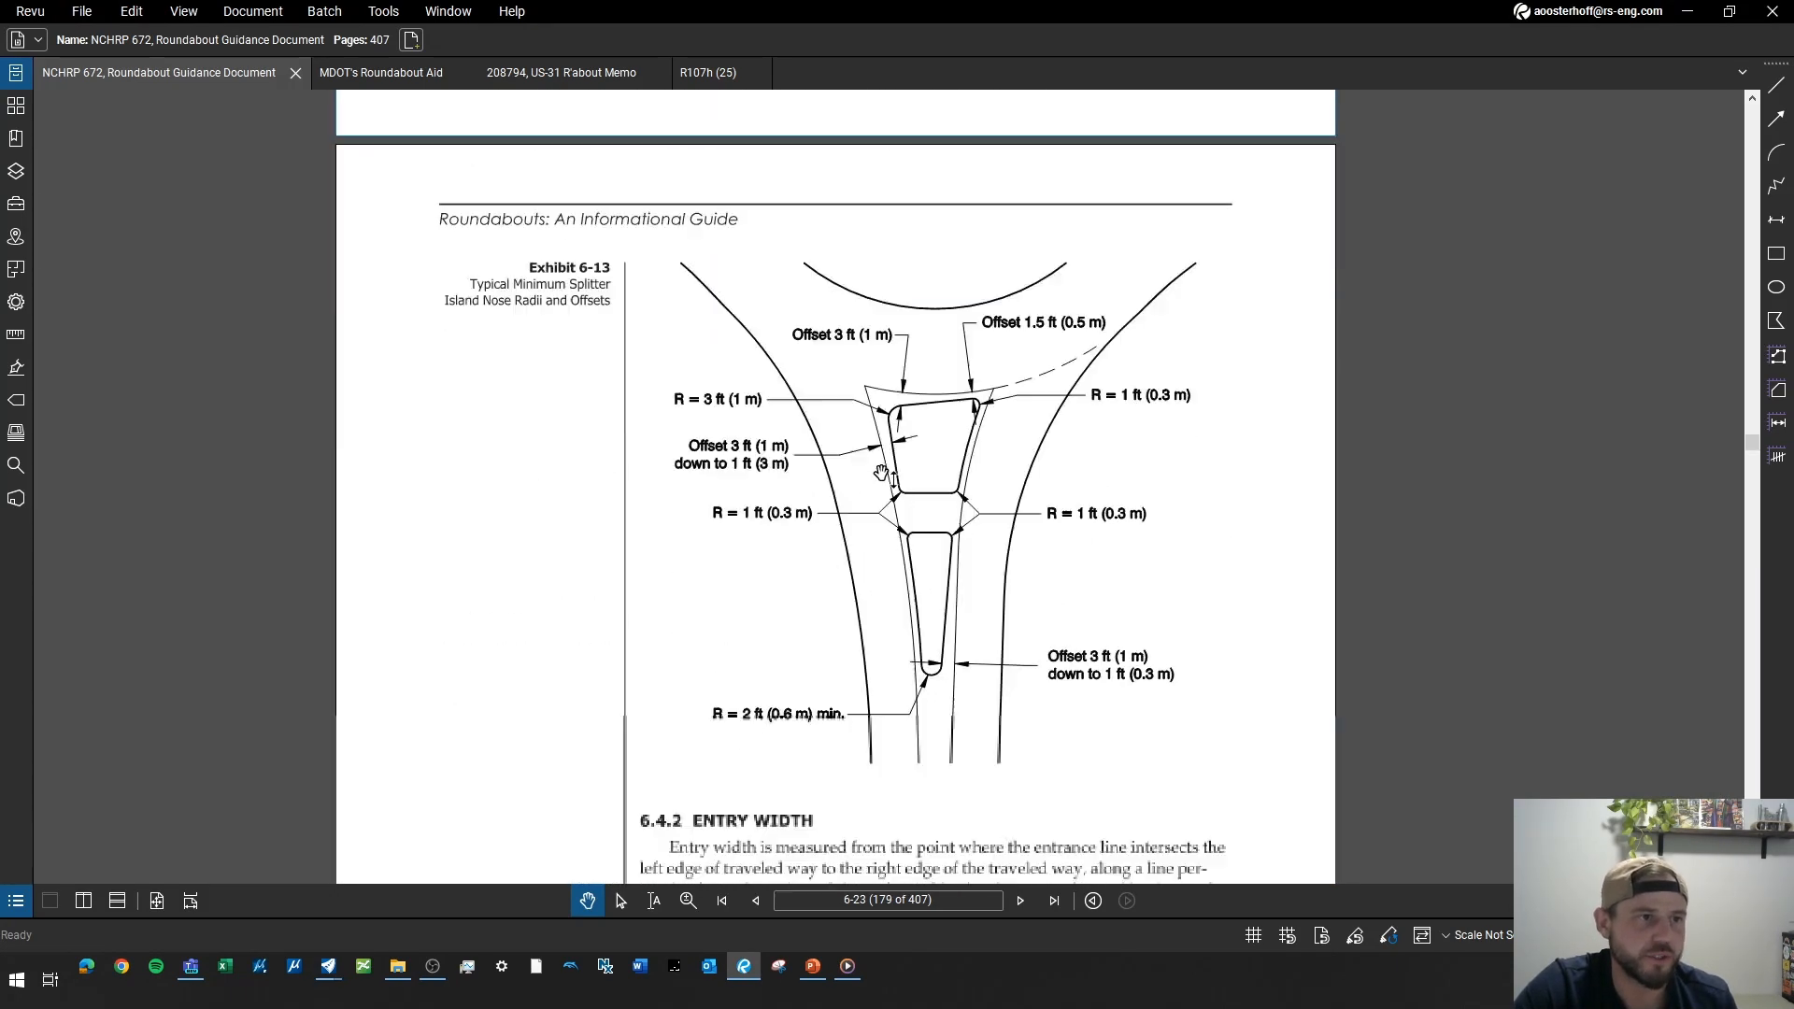
pyautogui.scroll(-20, 891, 506)
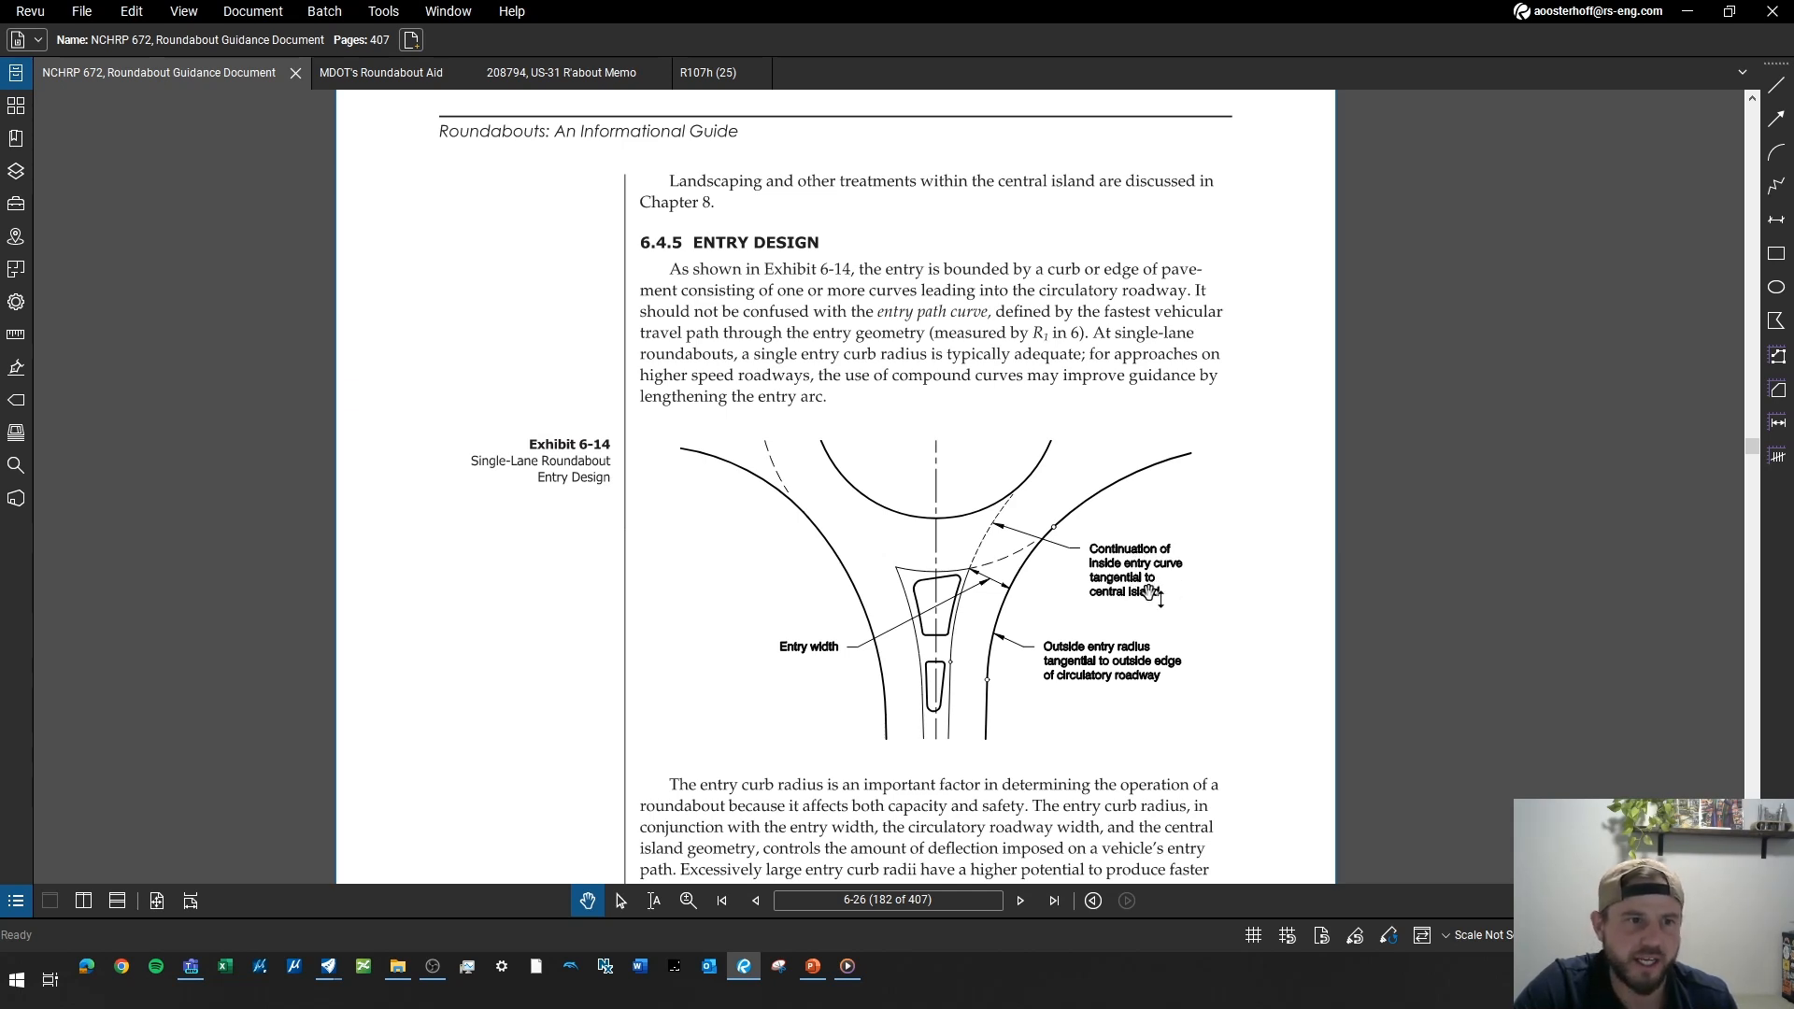
pyautogui.click(1689, 13)
# - Match the active feature definition to a white construction line at the splitter nose, making P_DNC active
pyautogui.moveTo(809, 577); pyautogui.dragTo(957, 560, button='middle')
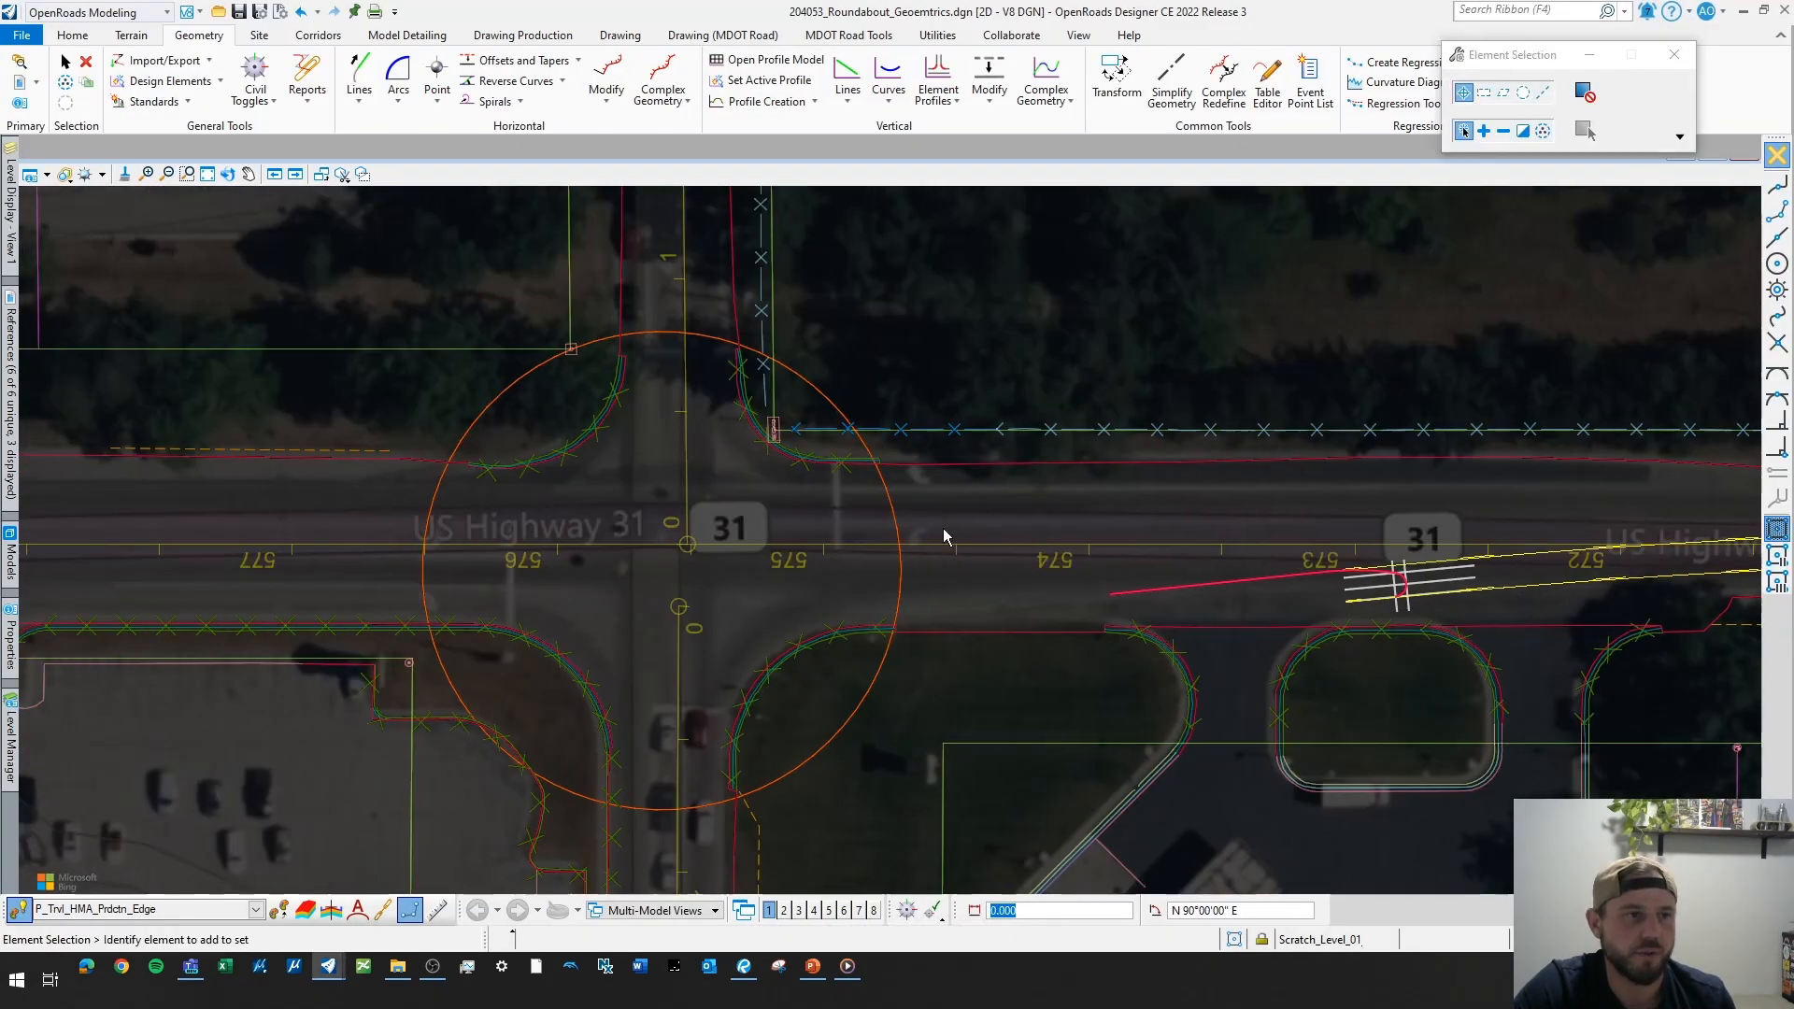
pyautogui.scroll(2, 1408, 596)
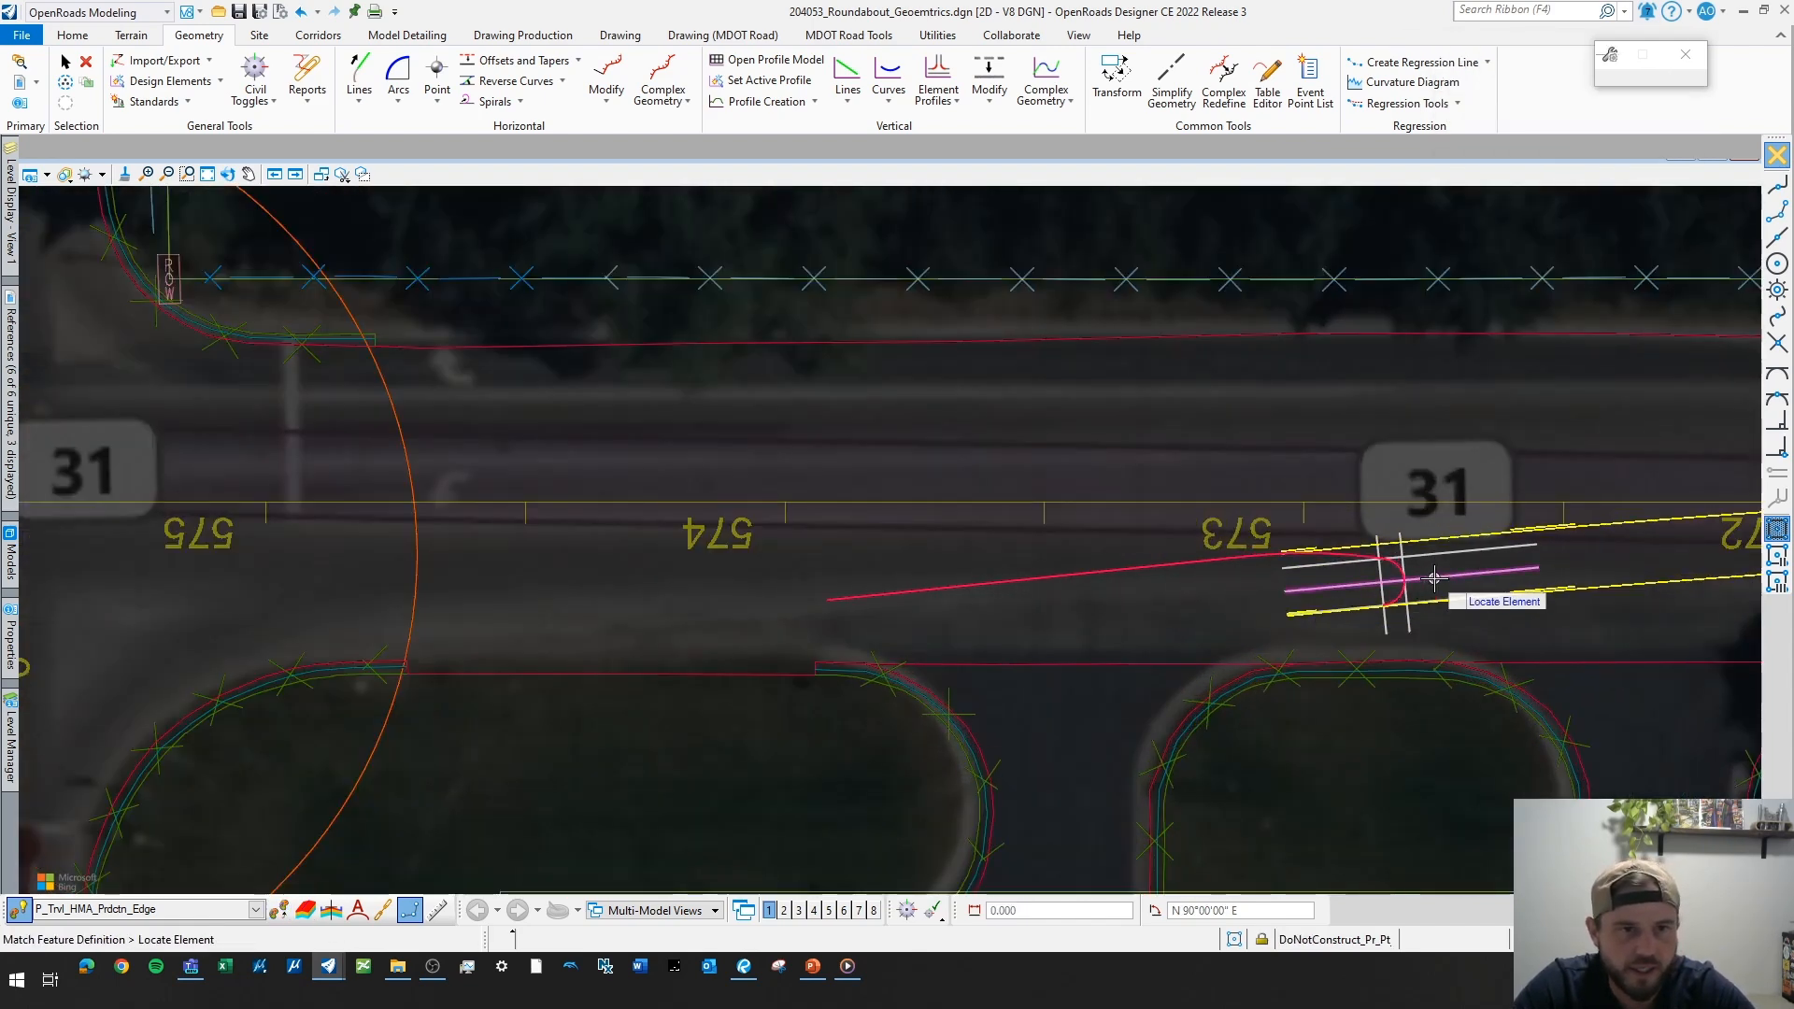
pyautogui.scroll(-1, 1427, 579)
pyautogui.moveTo(1124, 456); pyautogui.dragTo(1288, 531, button='middle')
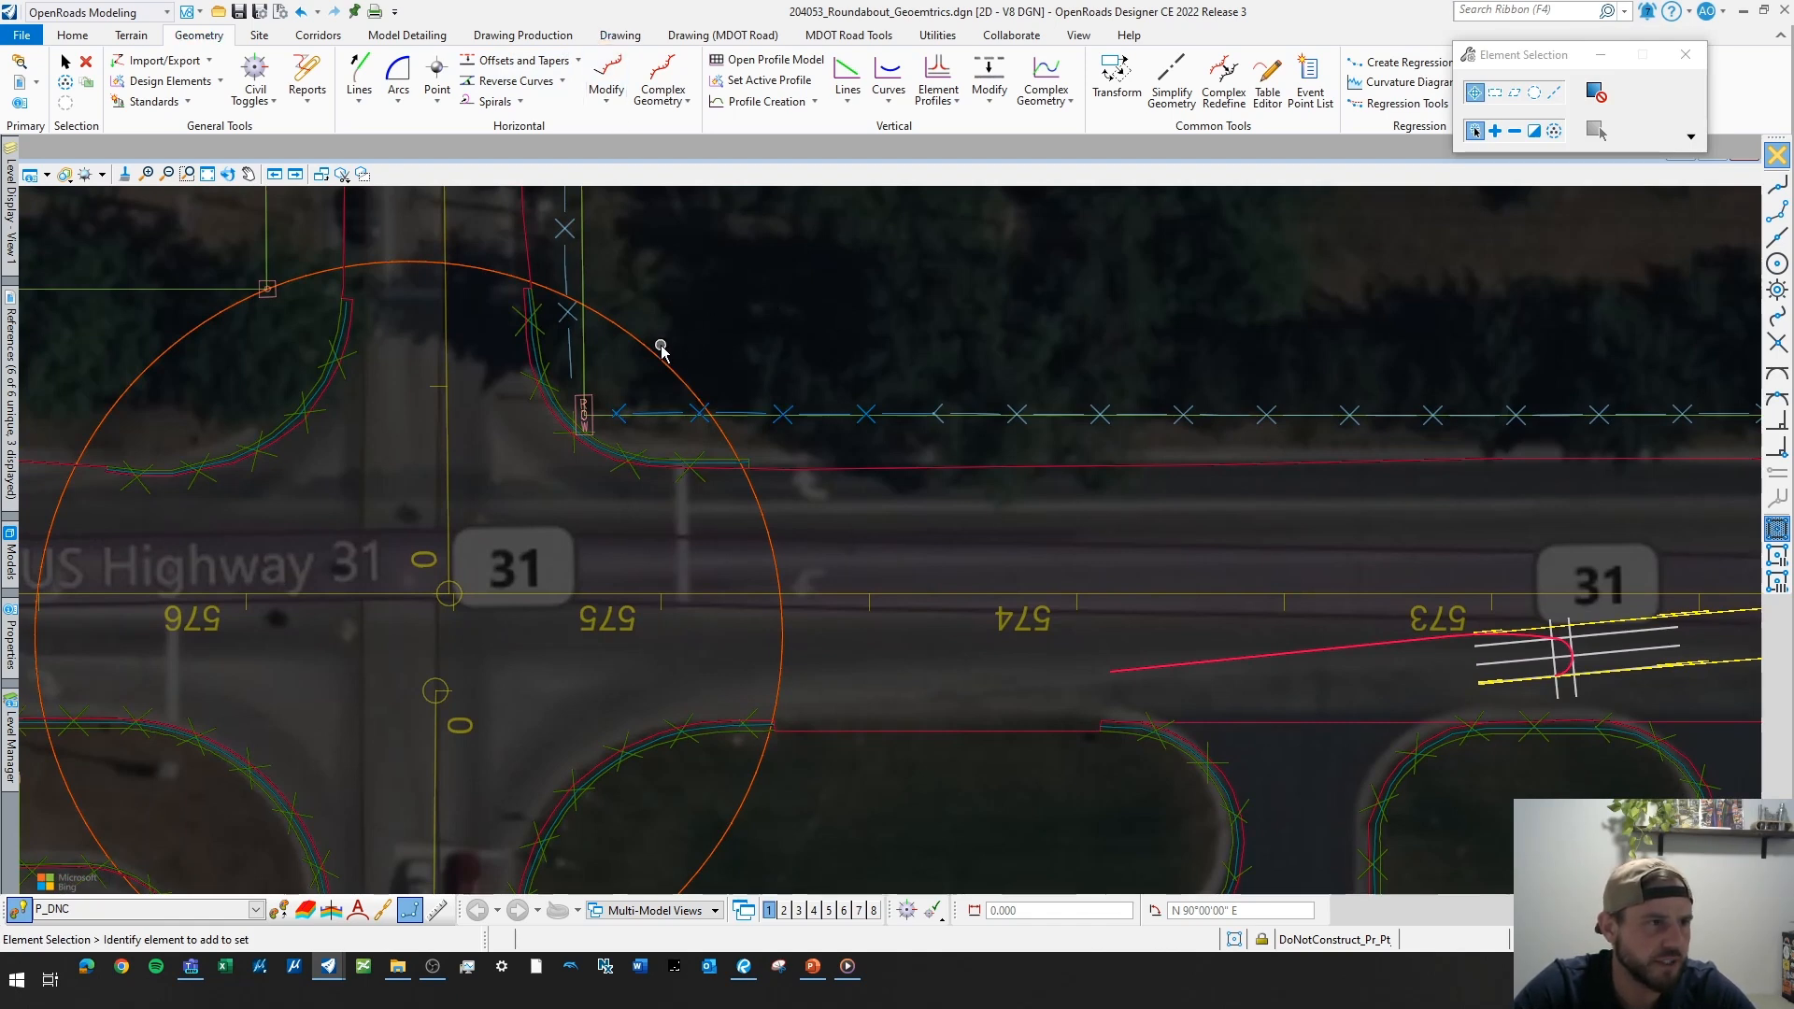
# - Offset the entire orange roundabout circle 30 ft inward as a P_DNC construction circle, without mirroring
pyautogui.click(577, 61)
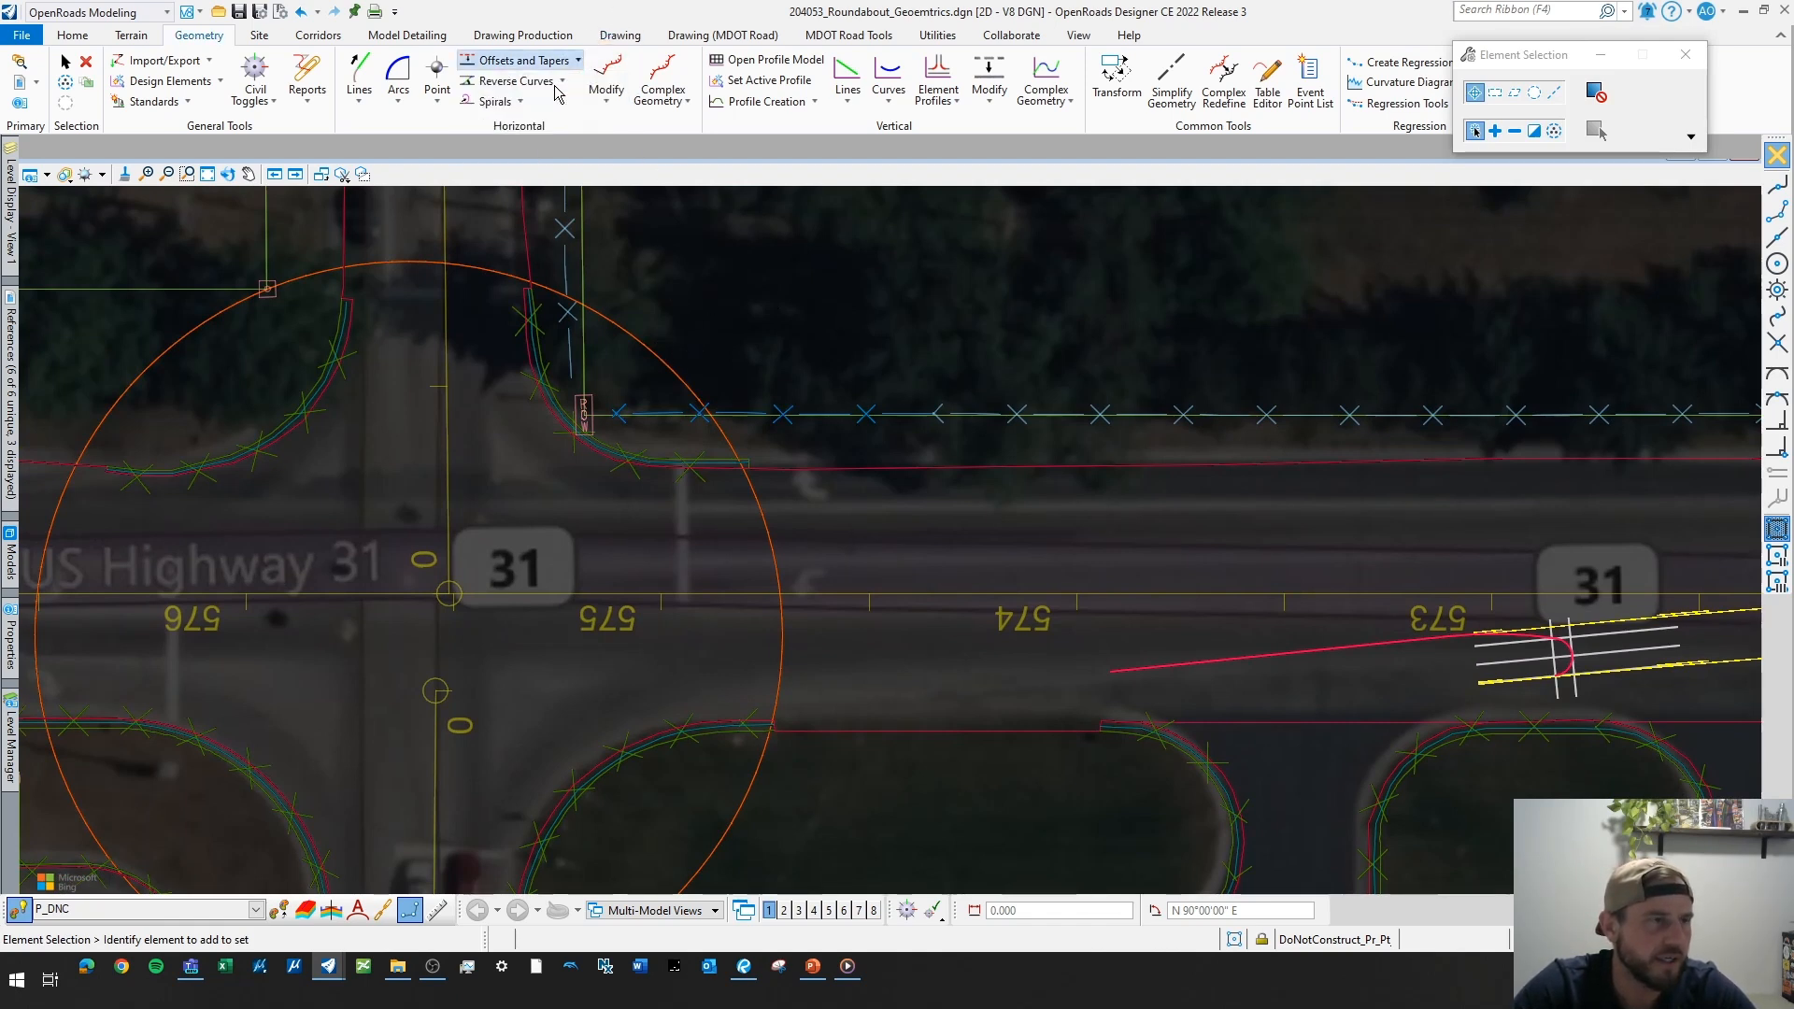
pyautogui.click(537, 83)
pyautogui.scroll(-1, 647, 347)
pyautogui.click(645, 350)
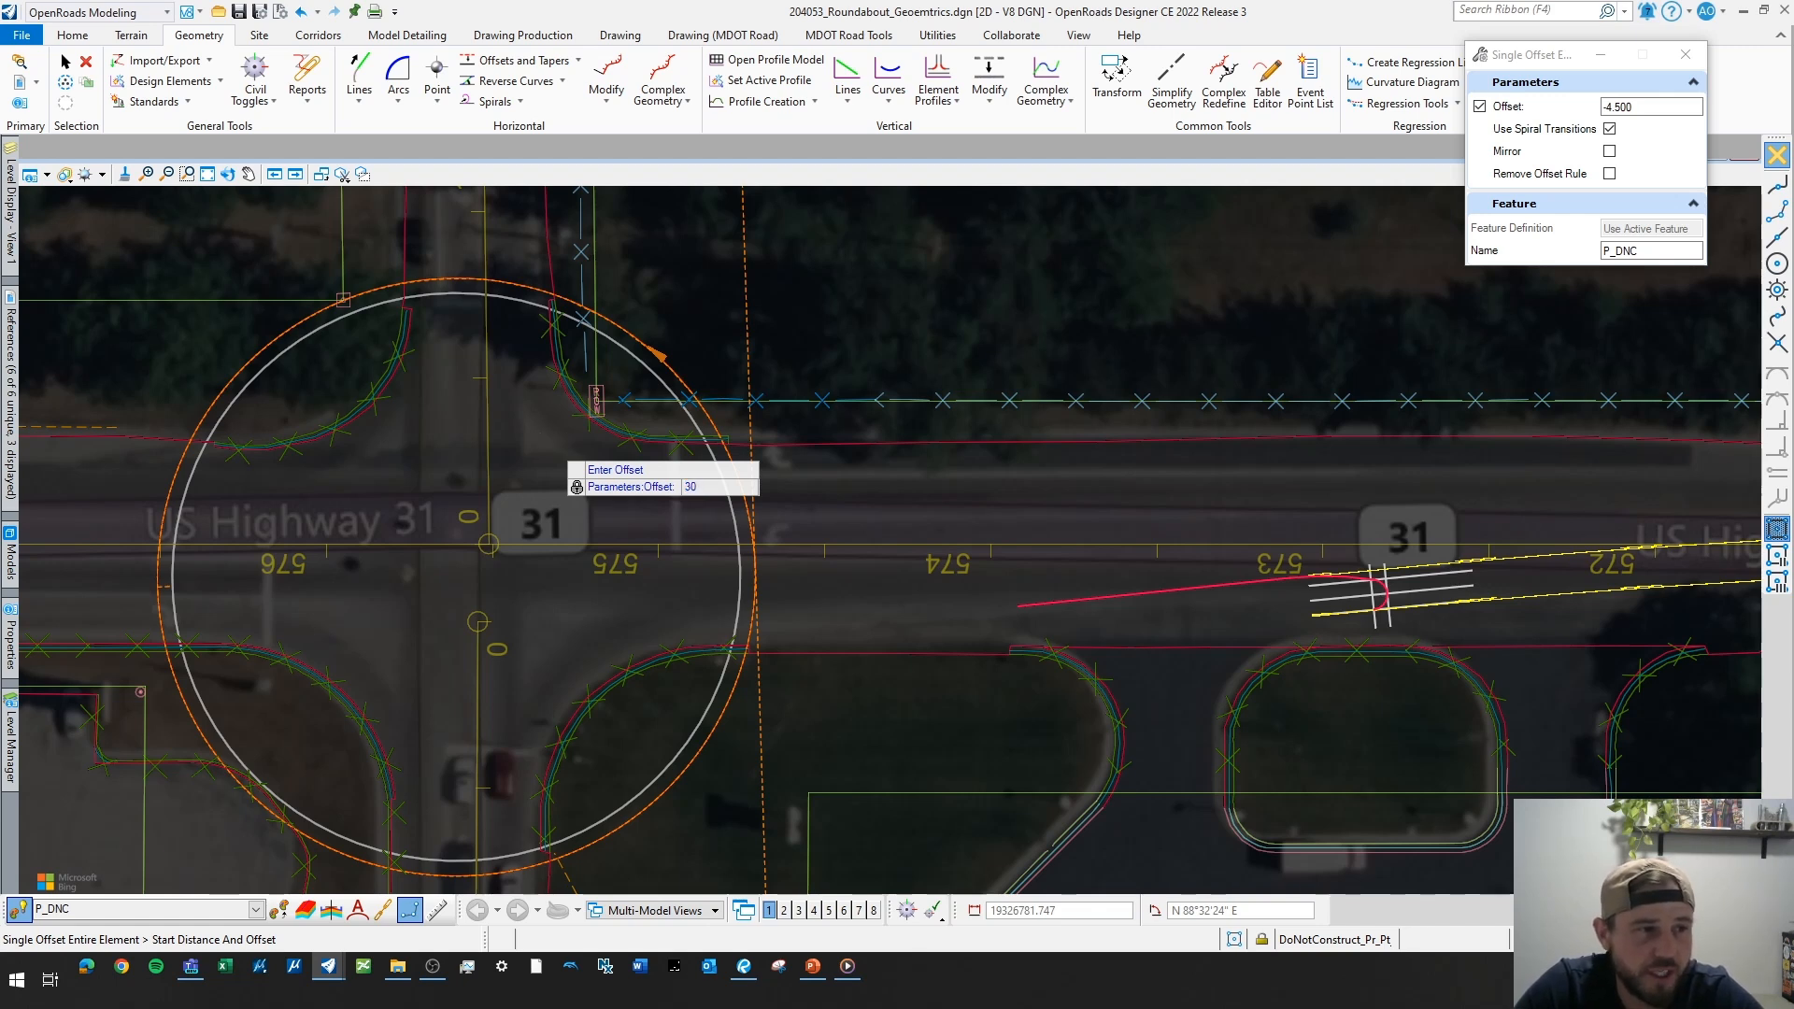
pyautogui.write('30')
pyautogui.press('Return')
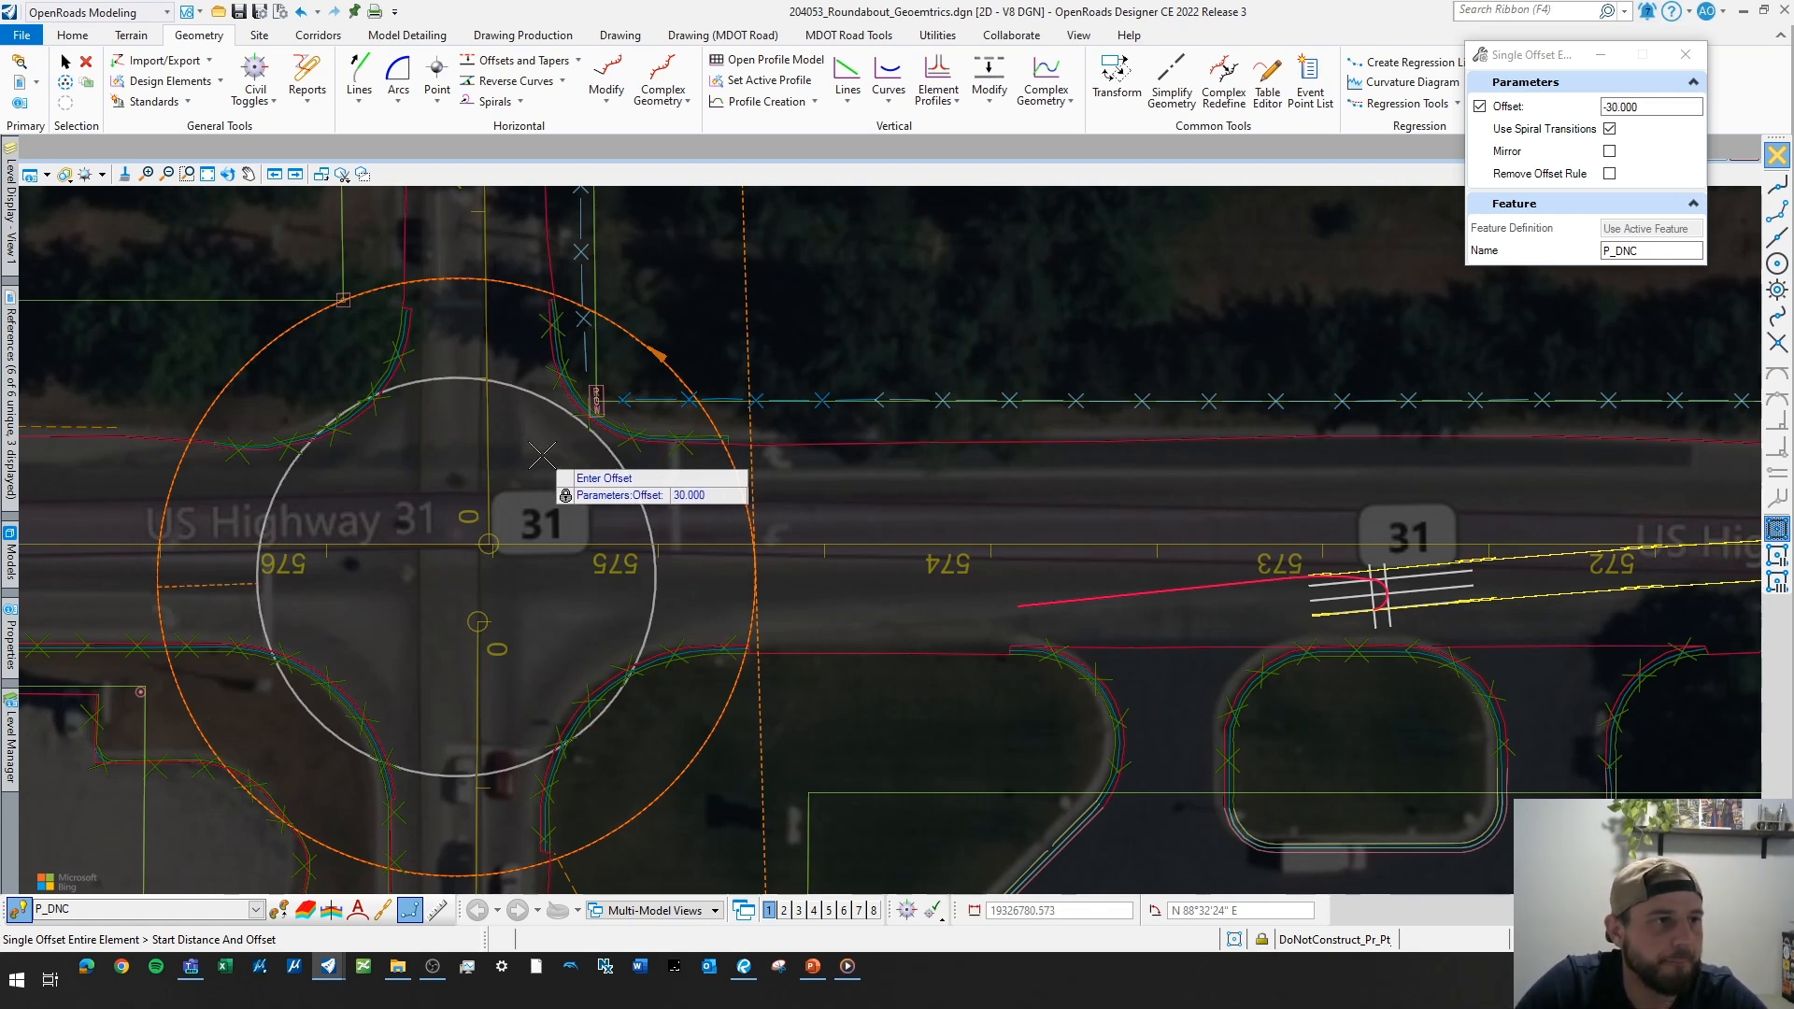
pyautogui.click(544, 456)
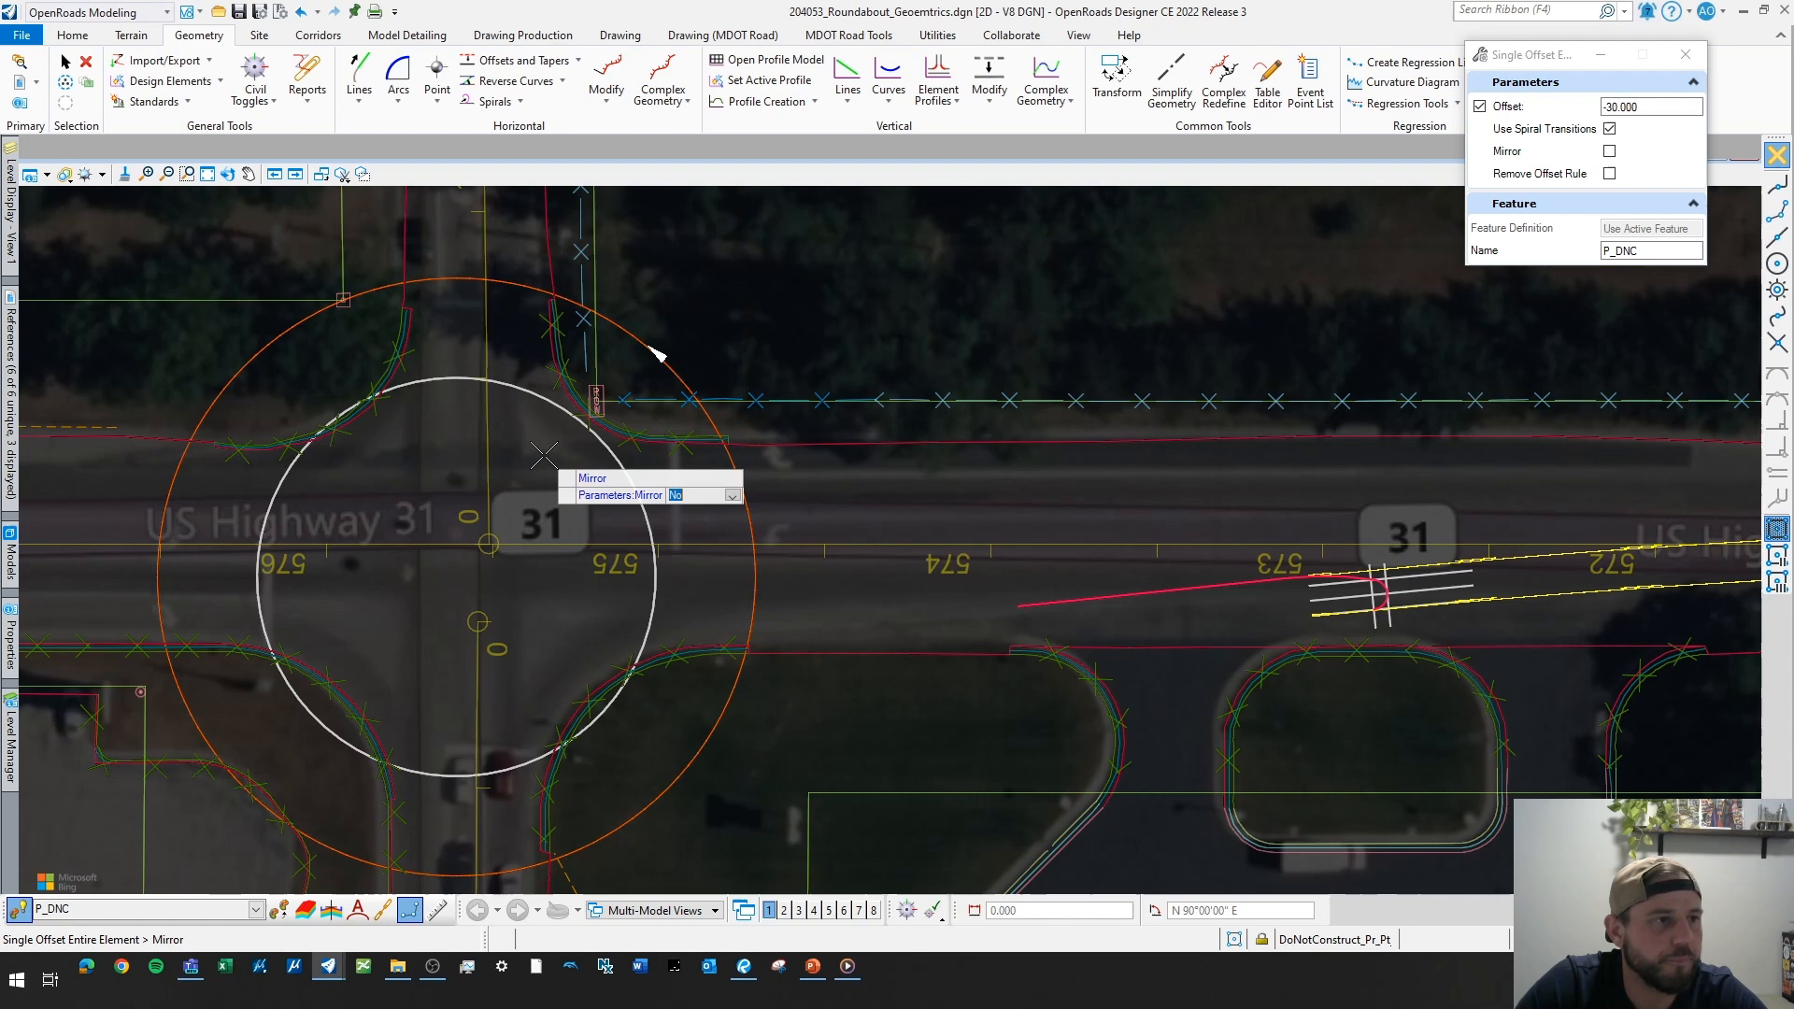
pyautogui.click(649, 464)
pyautogui.scroll(-2, 743, 486)
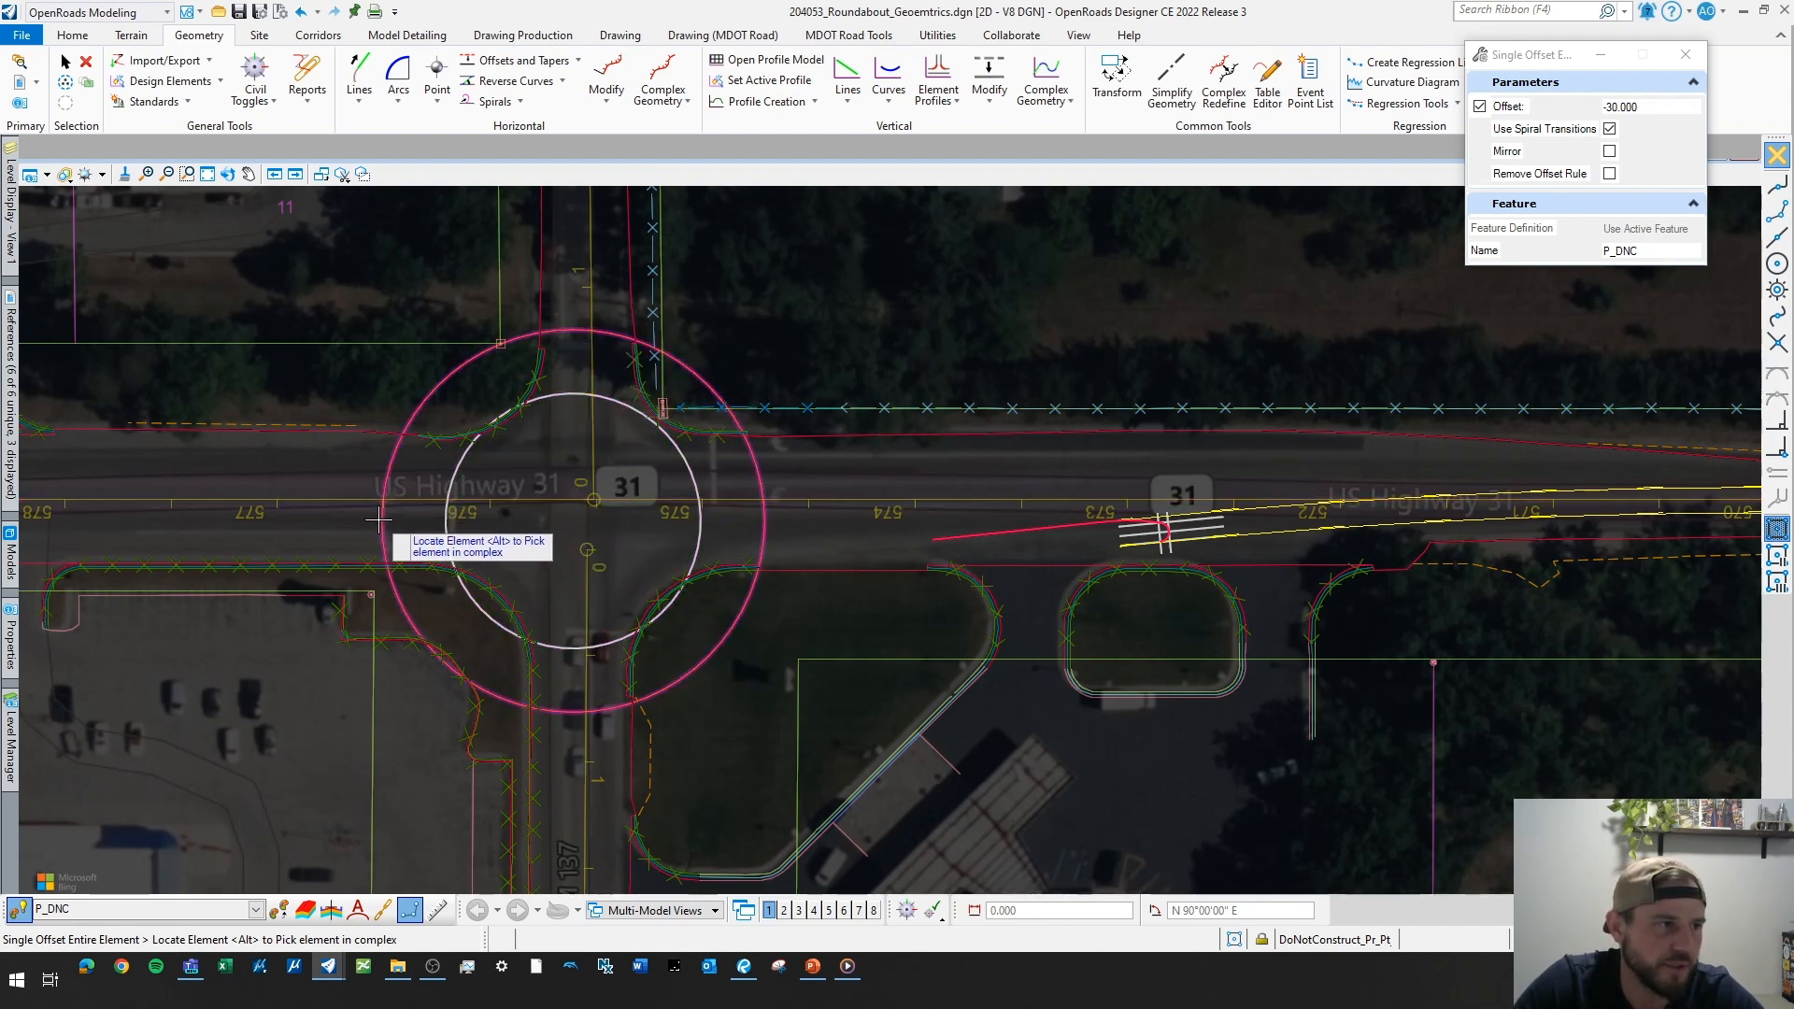
# - Offset the orange roundabout circle 10 ft inward as a second P_DNC construction circle, without mirroring
pyautogui.click(405, 514)
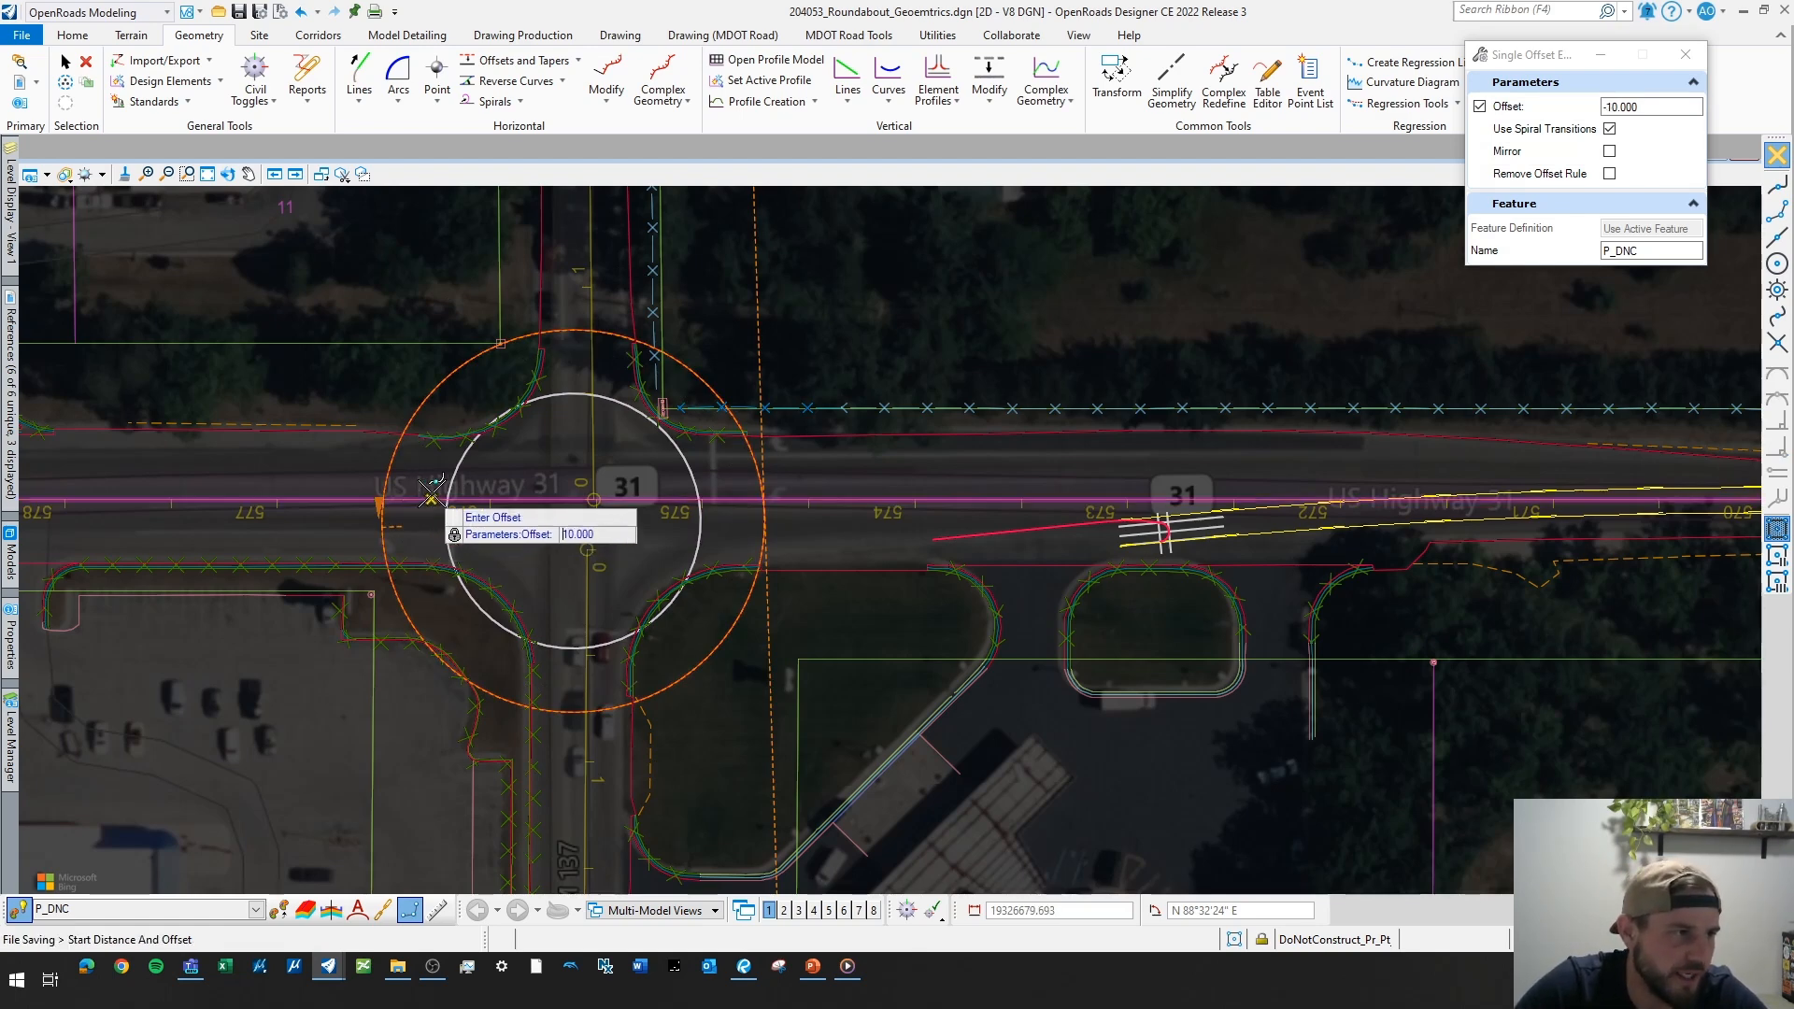
pyautogui.press('Return')
pyautogui.scroll(1, 467, 495)
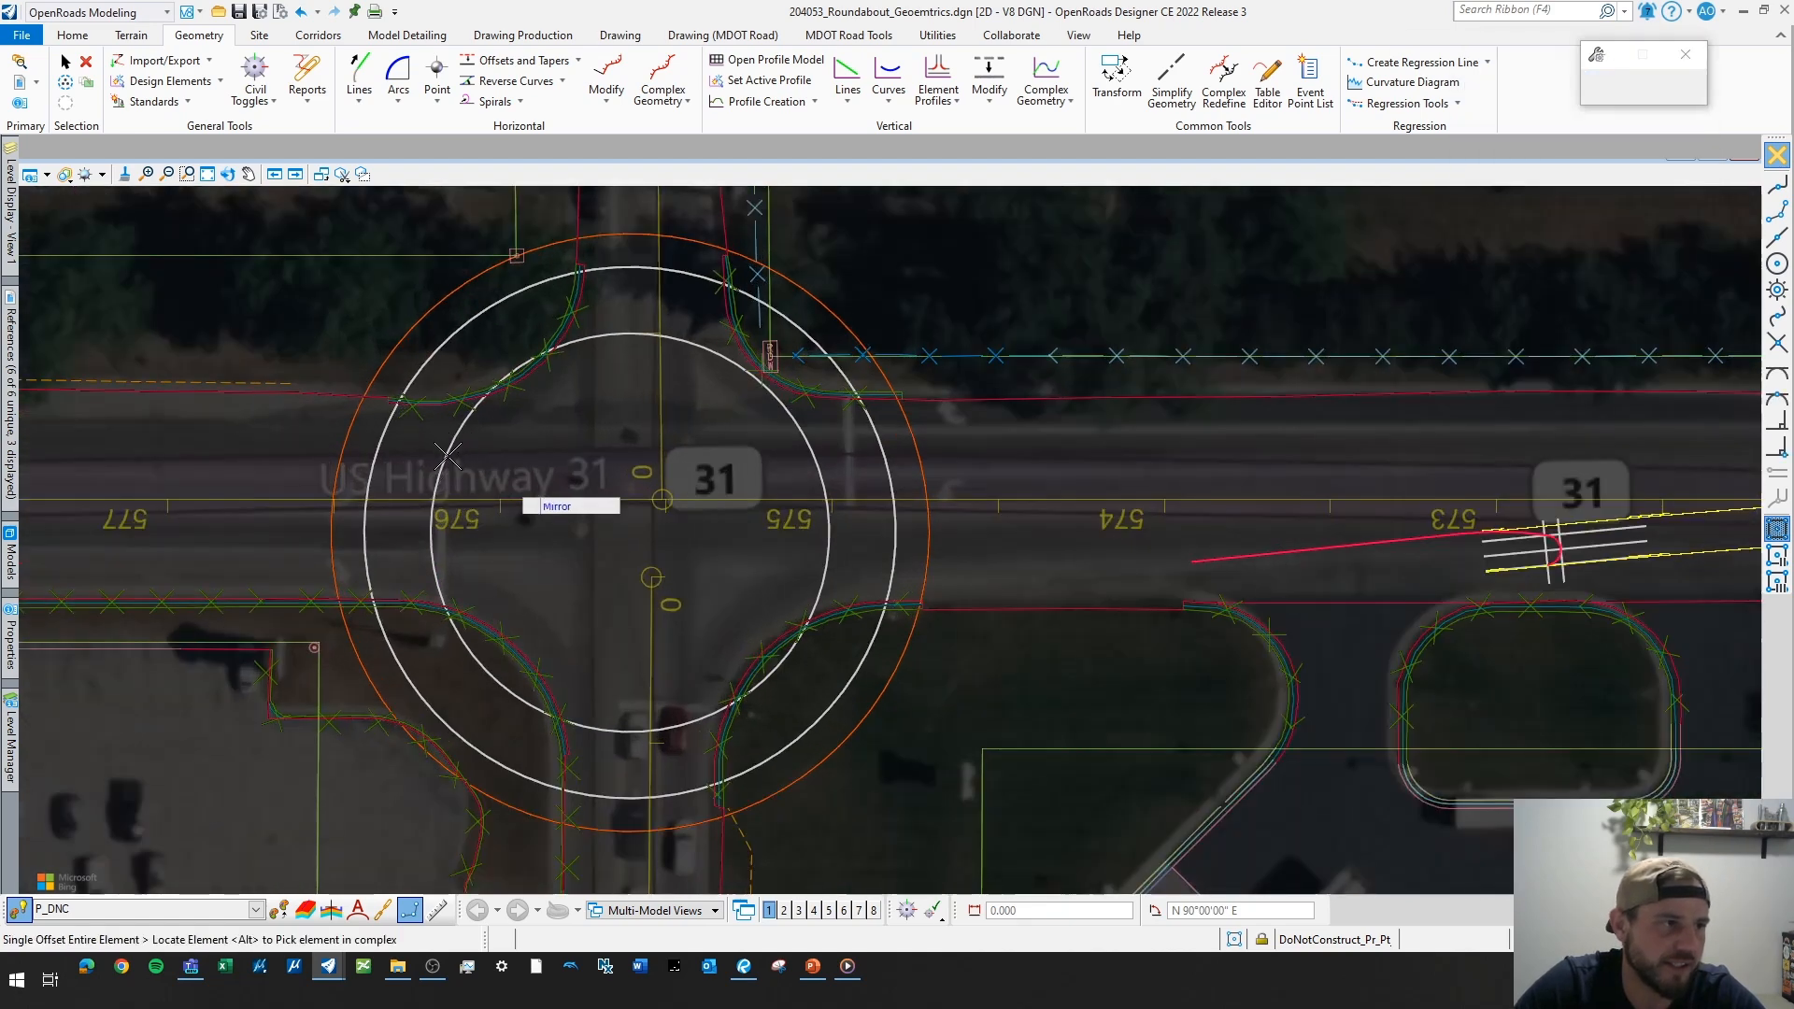
pyautogui.click(468, 586)
pyautogui.scroll(-1, 456, 572)
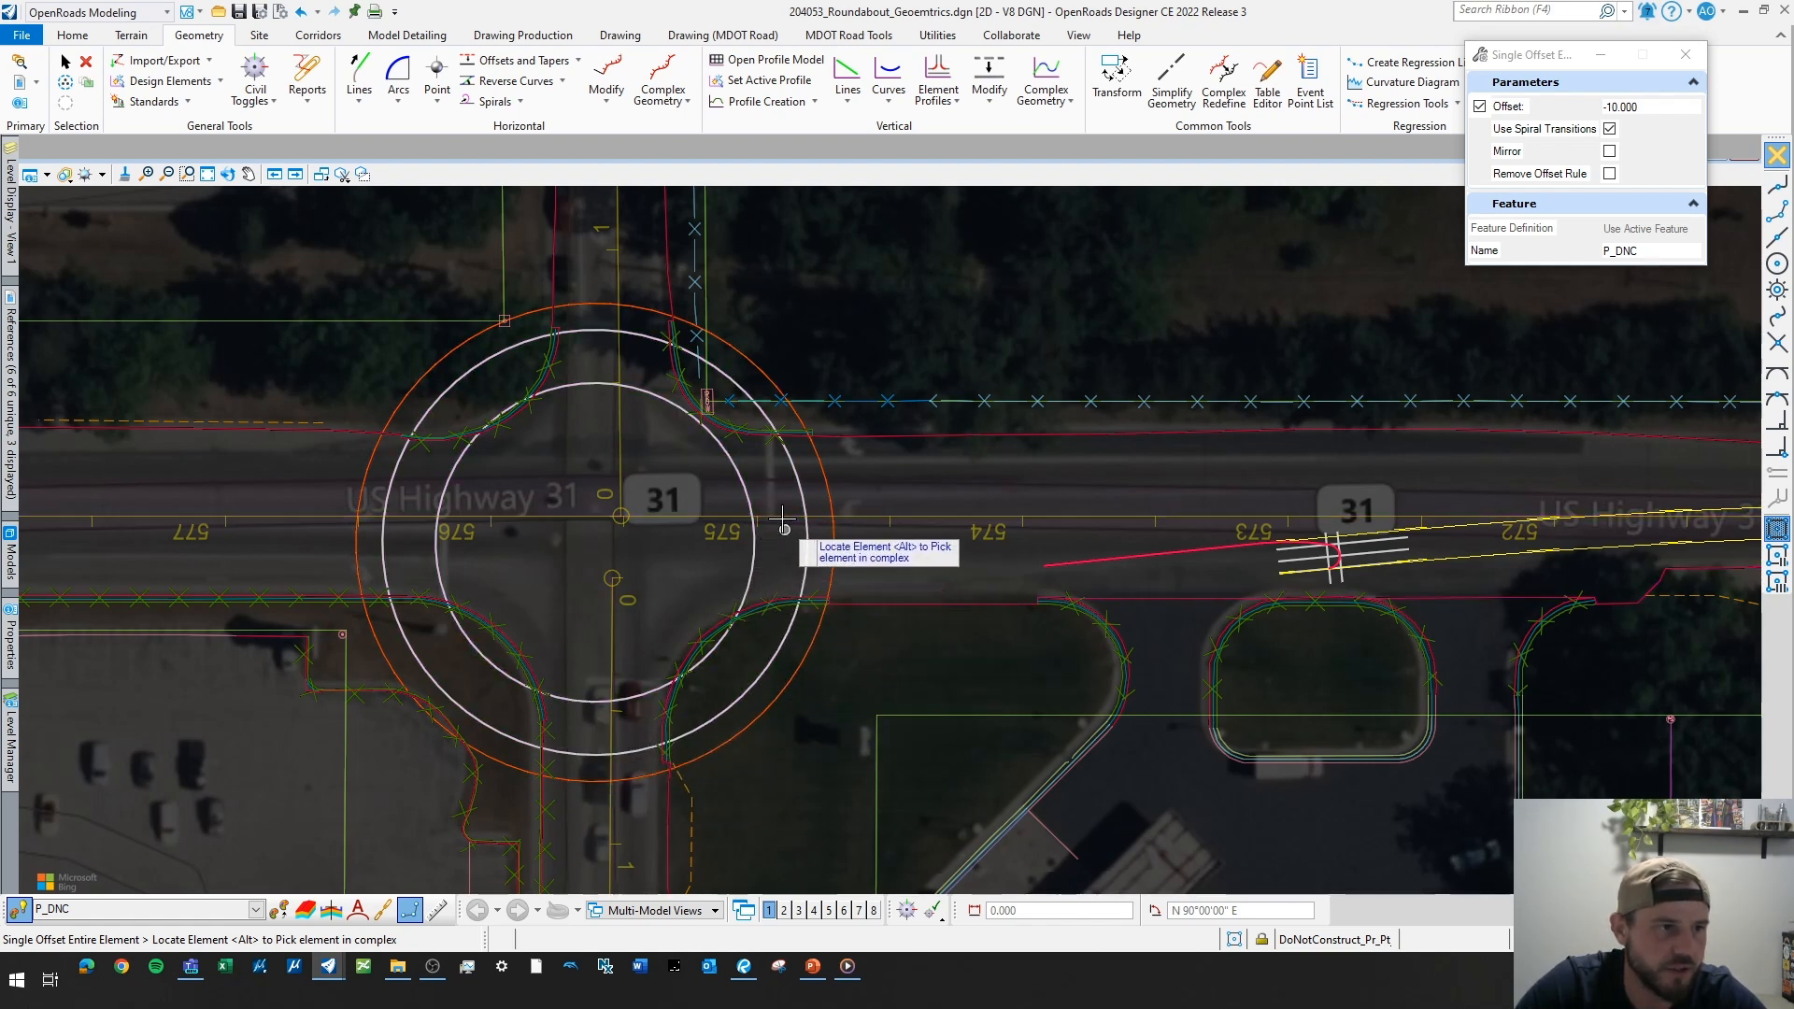
# - Draw a P_DNC line tangent to the inner white circle's northeast side, ending near the US-31 centerline, without trimming, and check its tangency handles
pyautogui.moveTo(1019, 512)
pyautogui.mouseDown(button='middle')
pyautogui.moveTo(902, 530)
pyautogui.moveTo(766, 514)
pyautogui.mouseUp(button='middle')
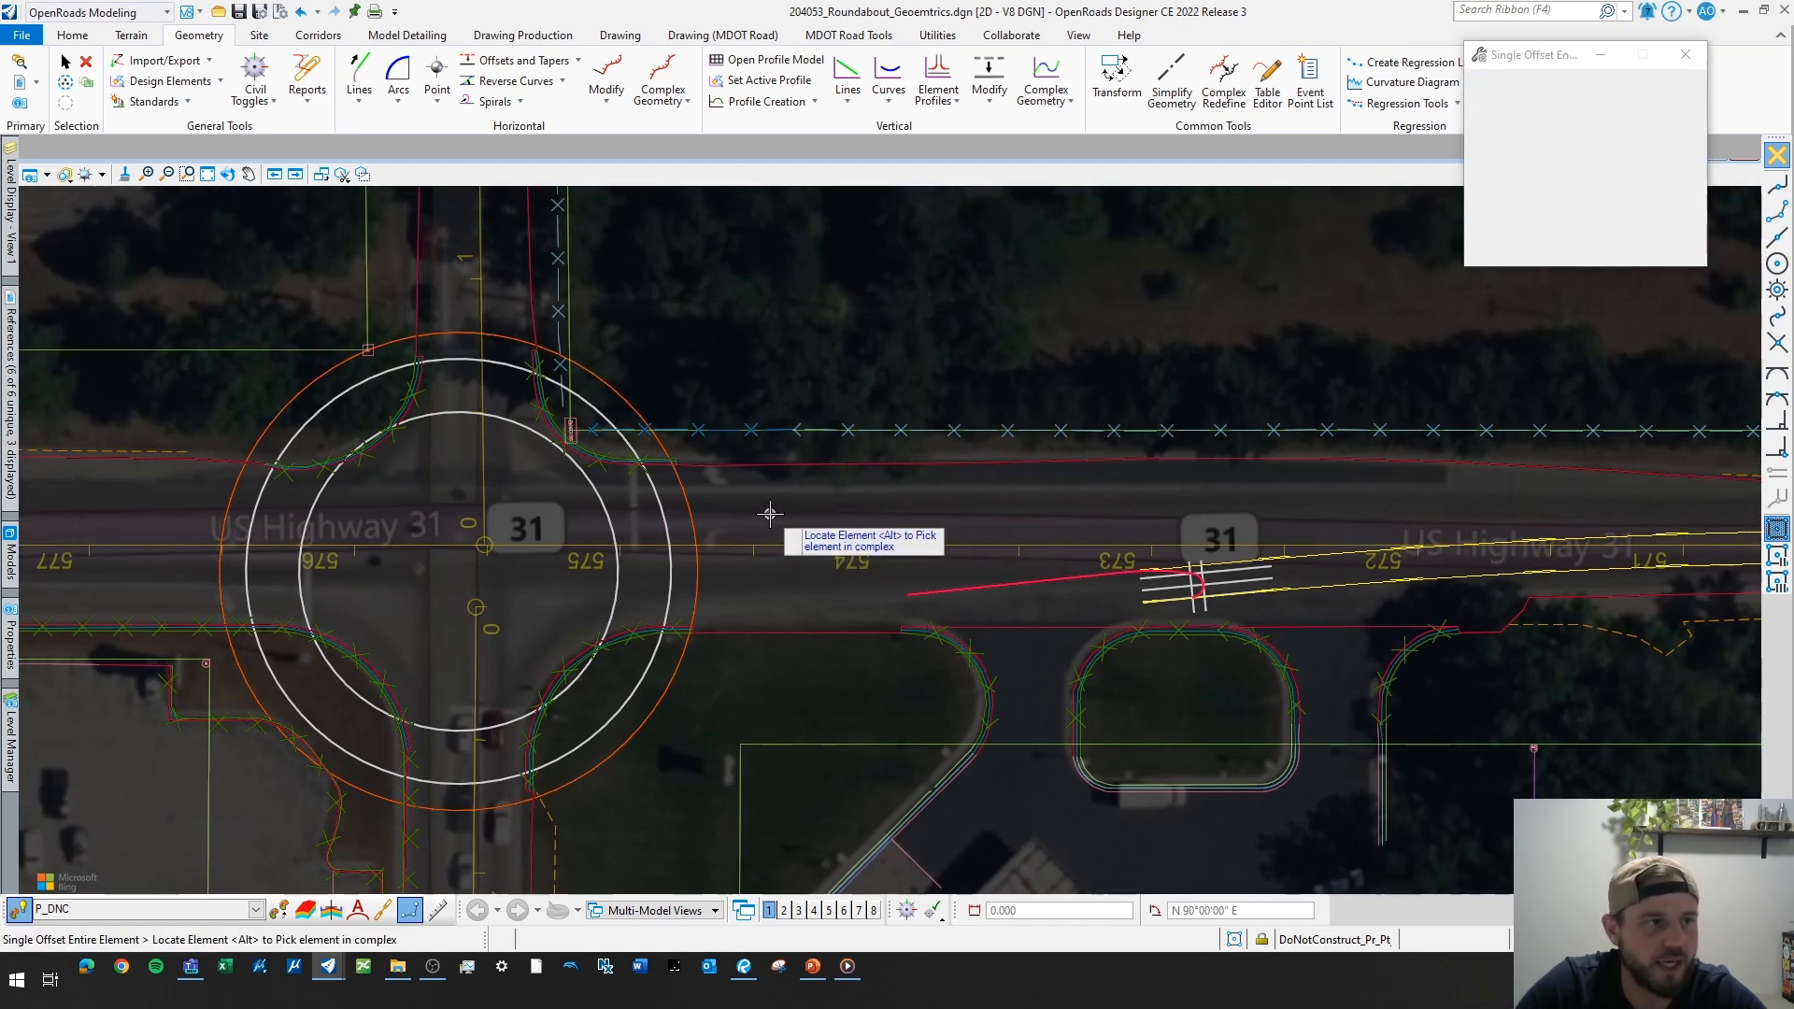
pyautogui.scroll(1, 613, 501)
pyautogui.click(360, 95)
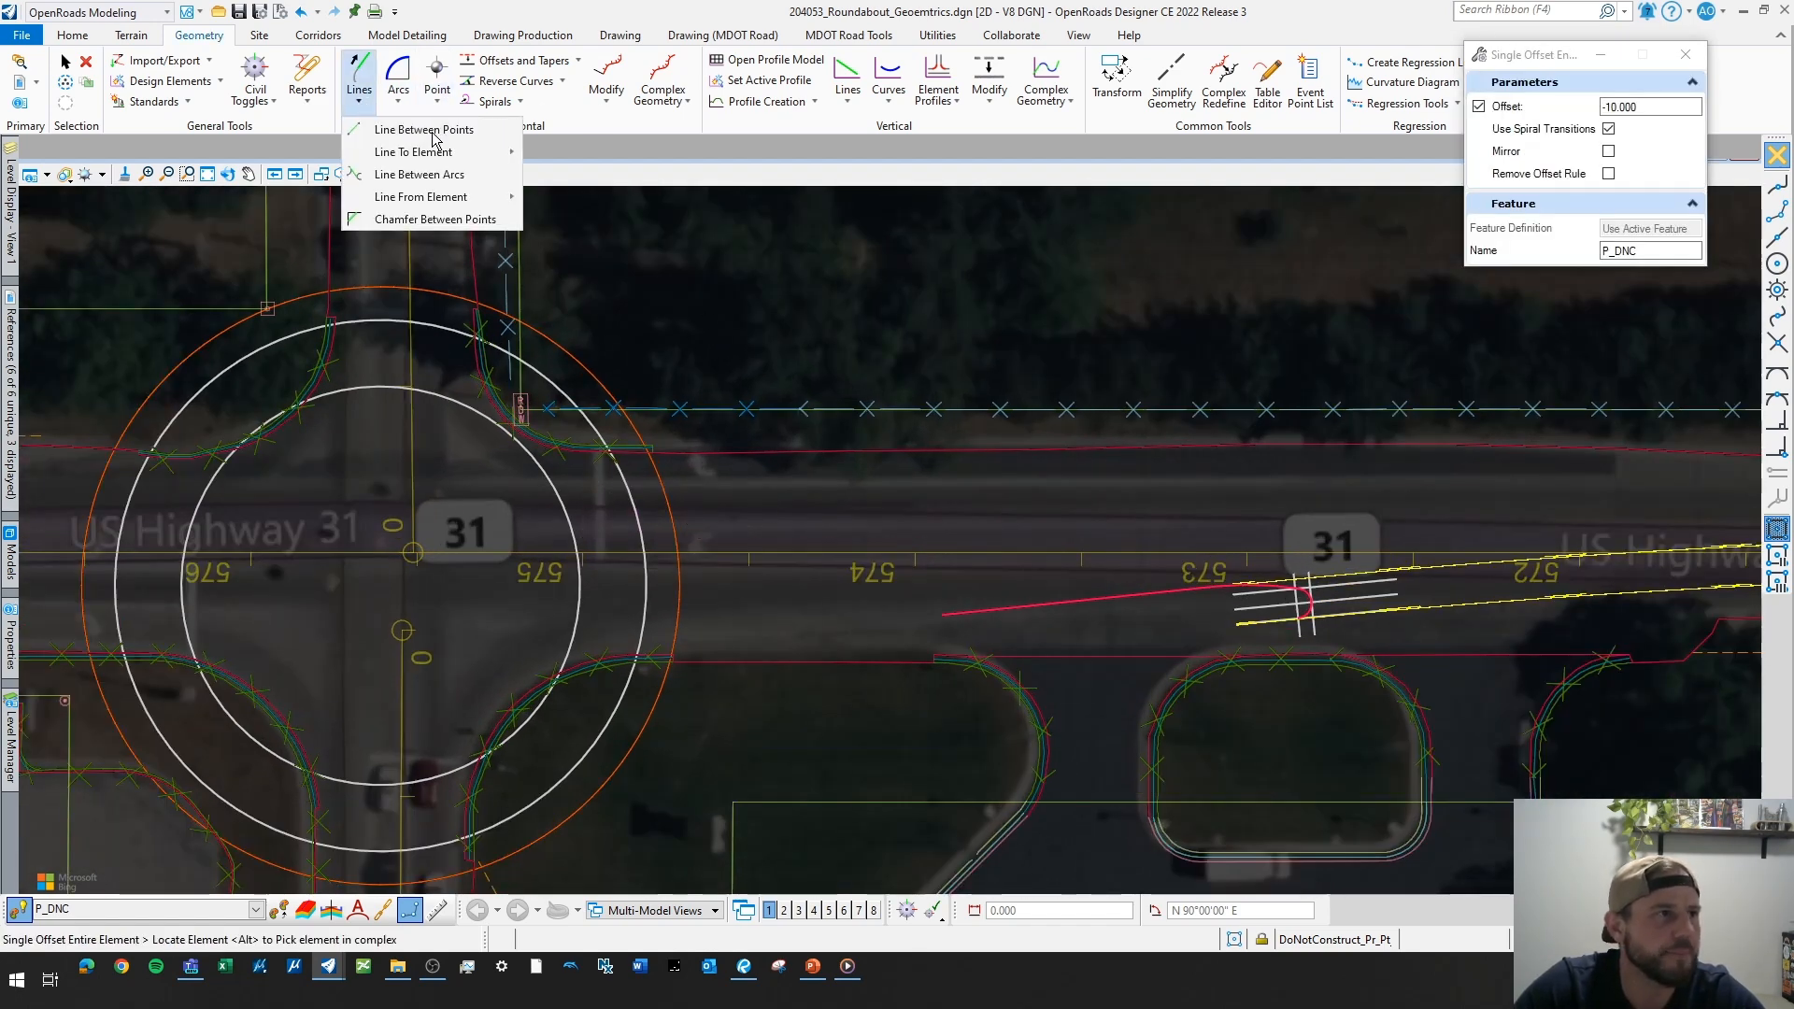
pyautogui.moveTo(448, 154)
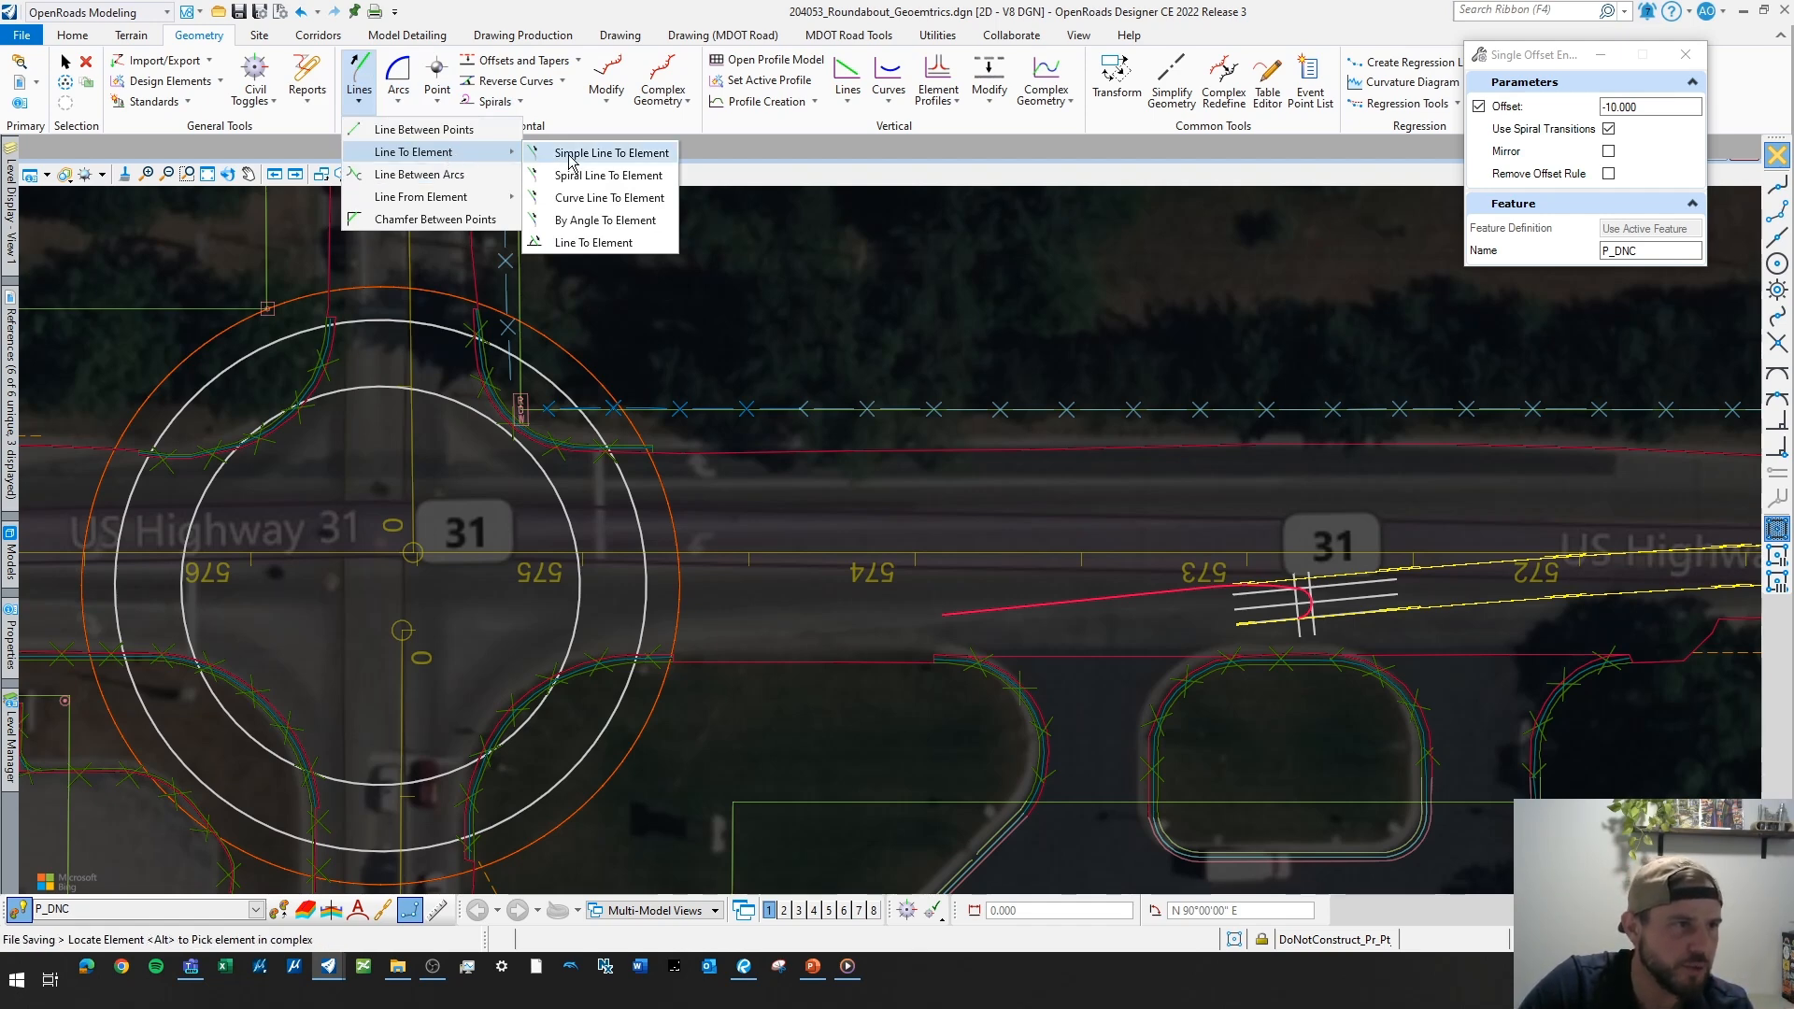
pyautogui.click(607, 153)
pyautogui.click(462, 405)
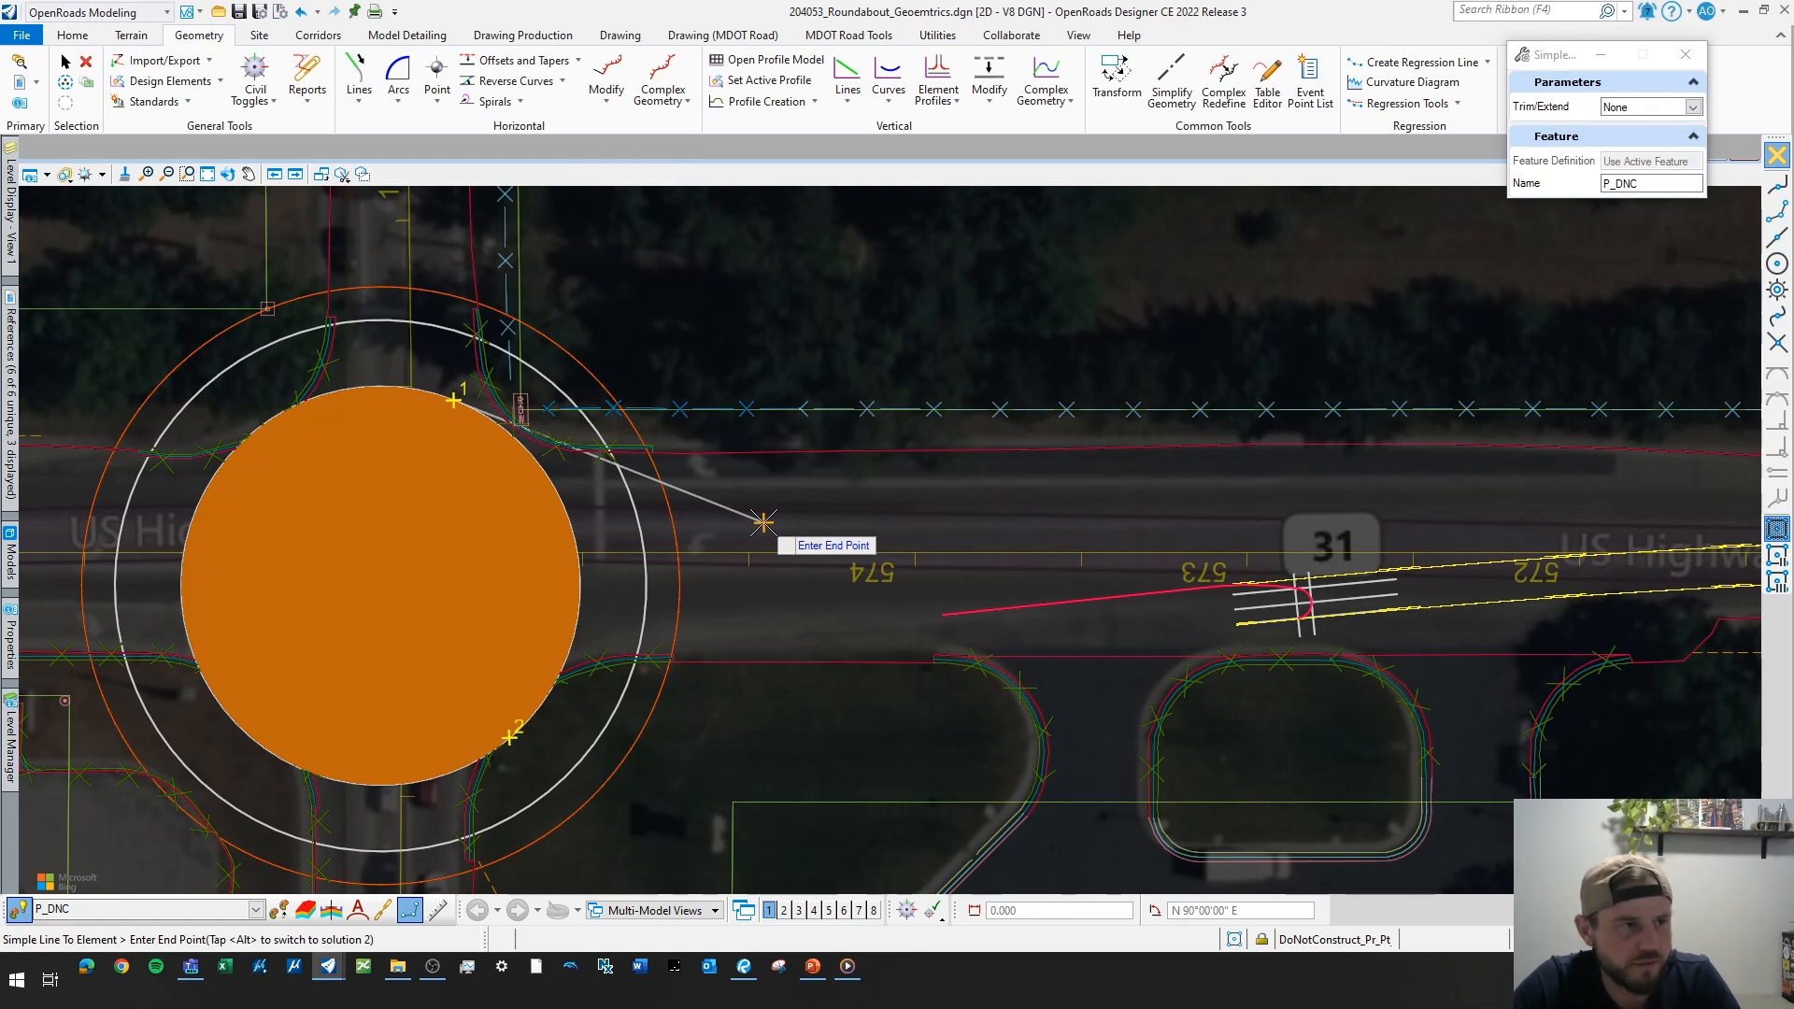
pyautogui.press('alt')
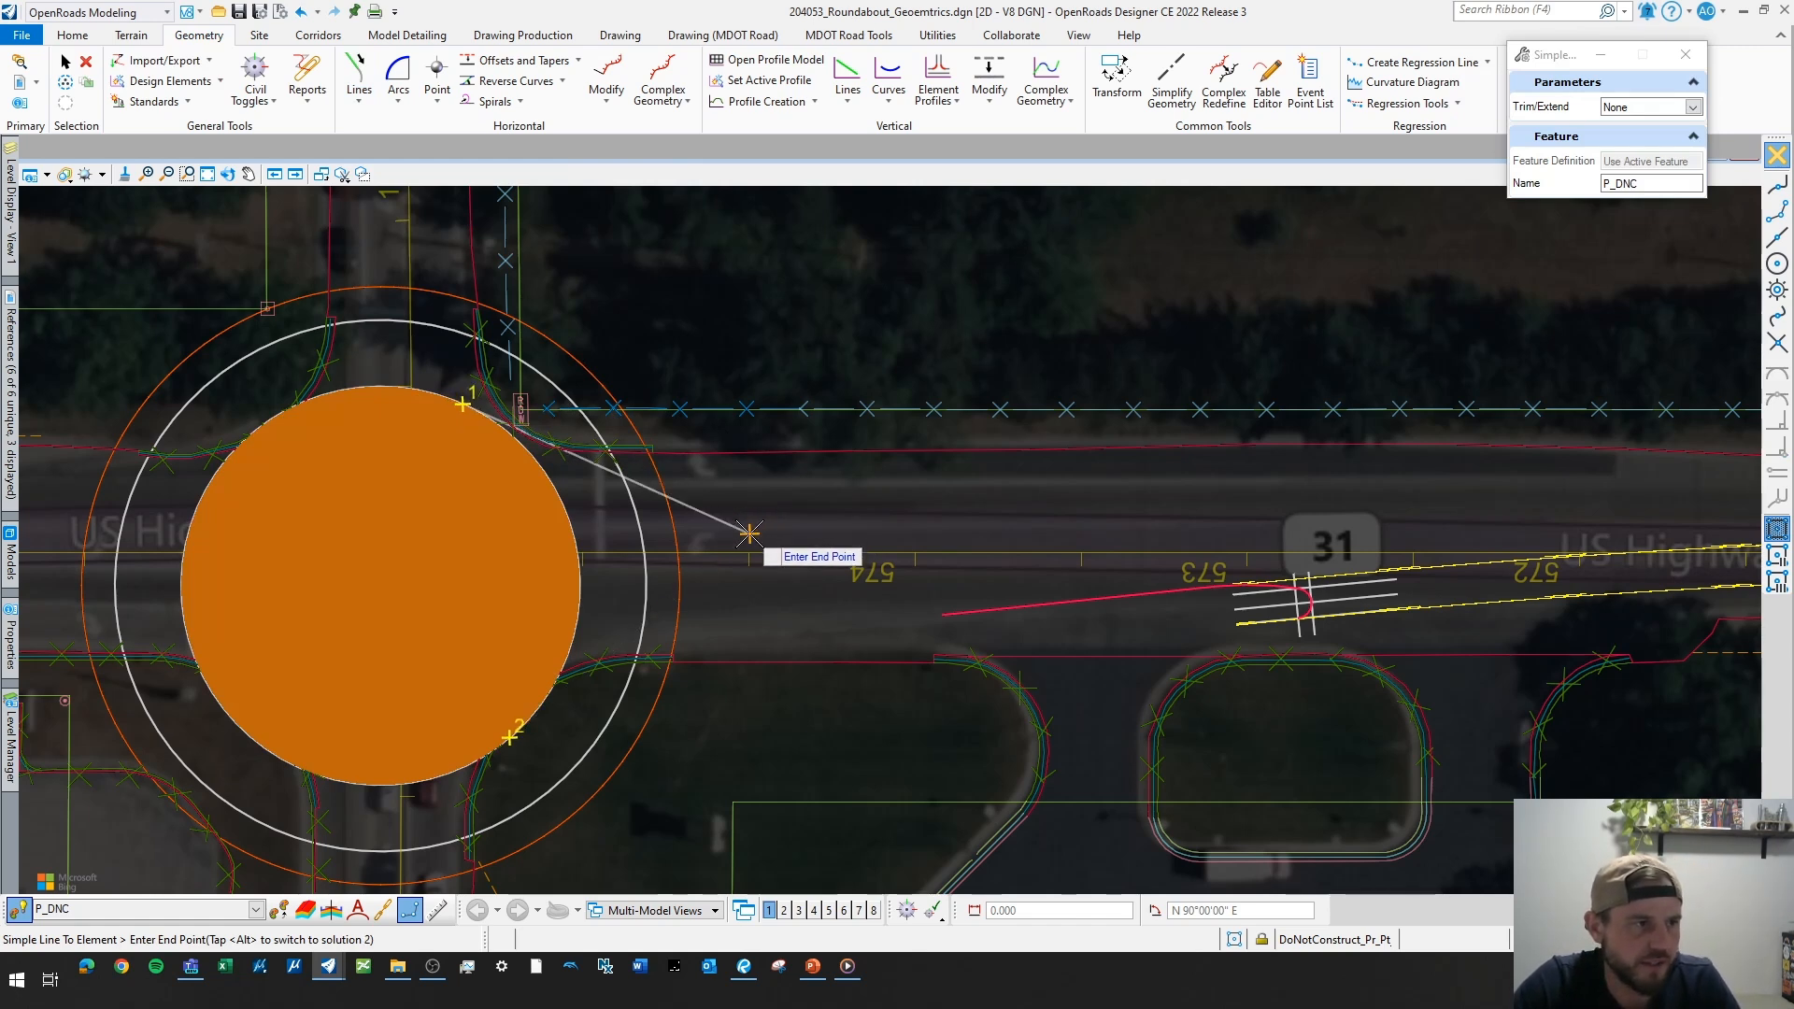
pyautogui.click(775, 534)
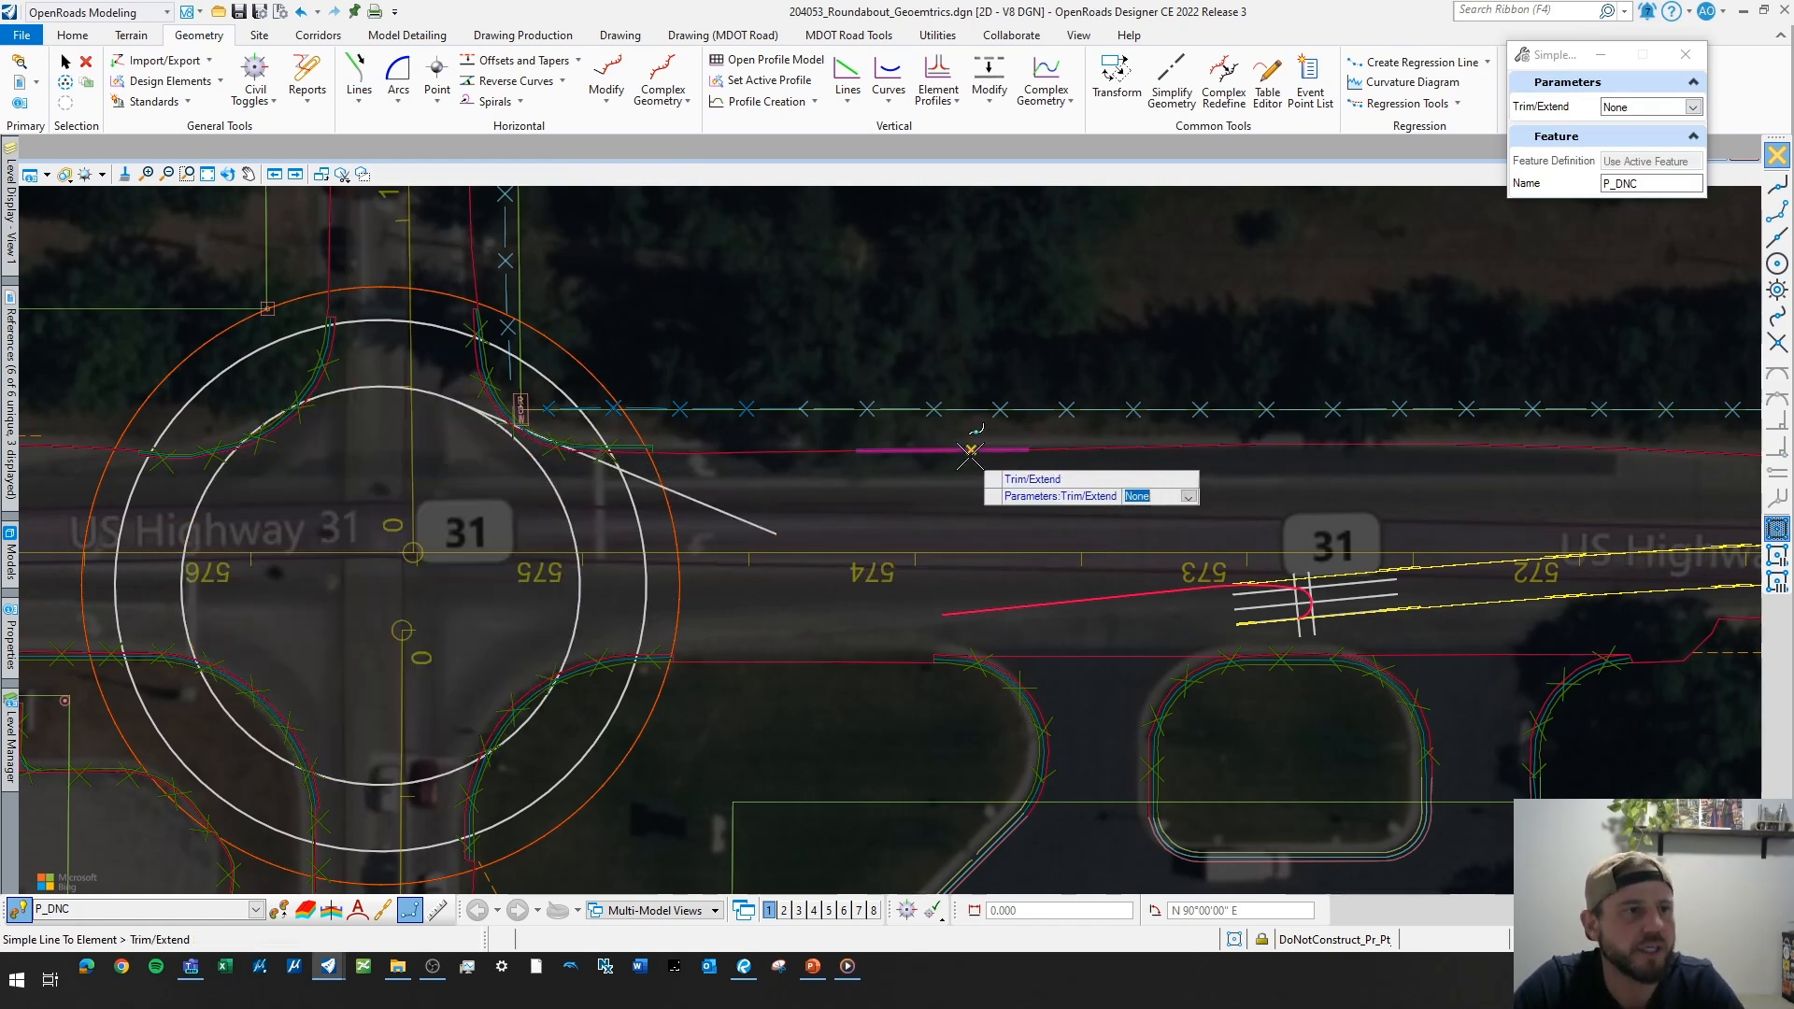
pyautogui.click(962, 486)
pyautogui.moveTo(1021, 501); pyautogui.dragTo(898, 508, button='middle')
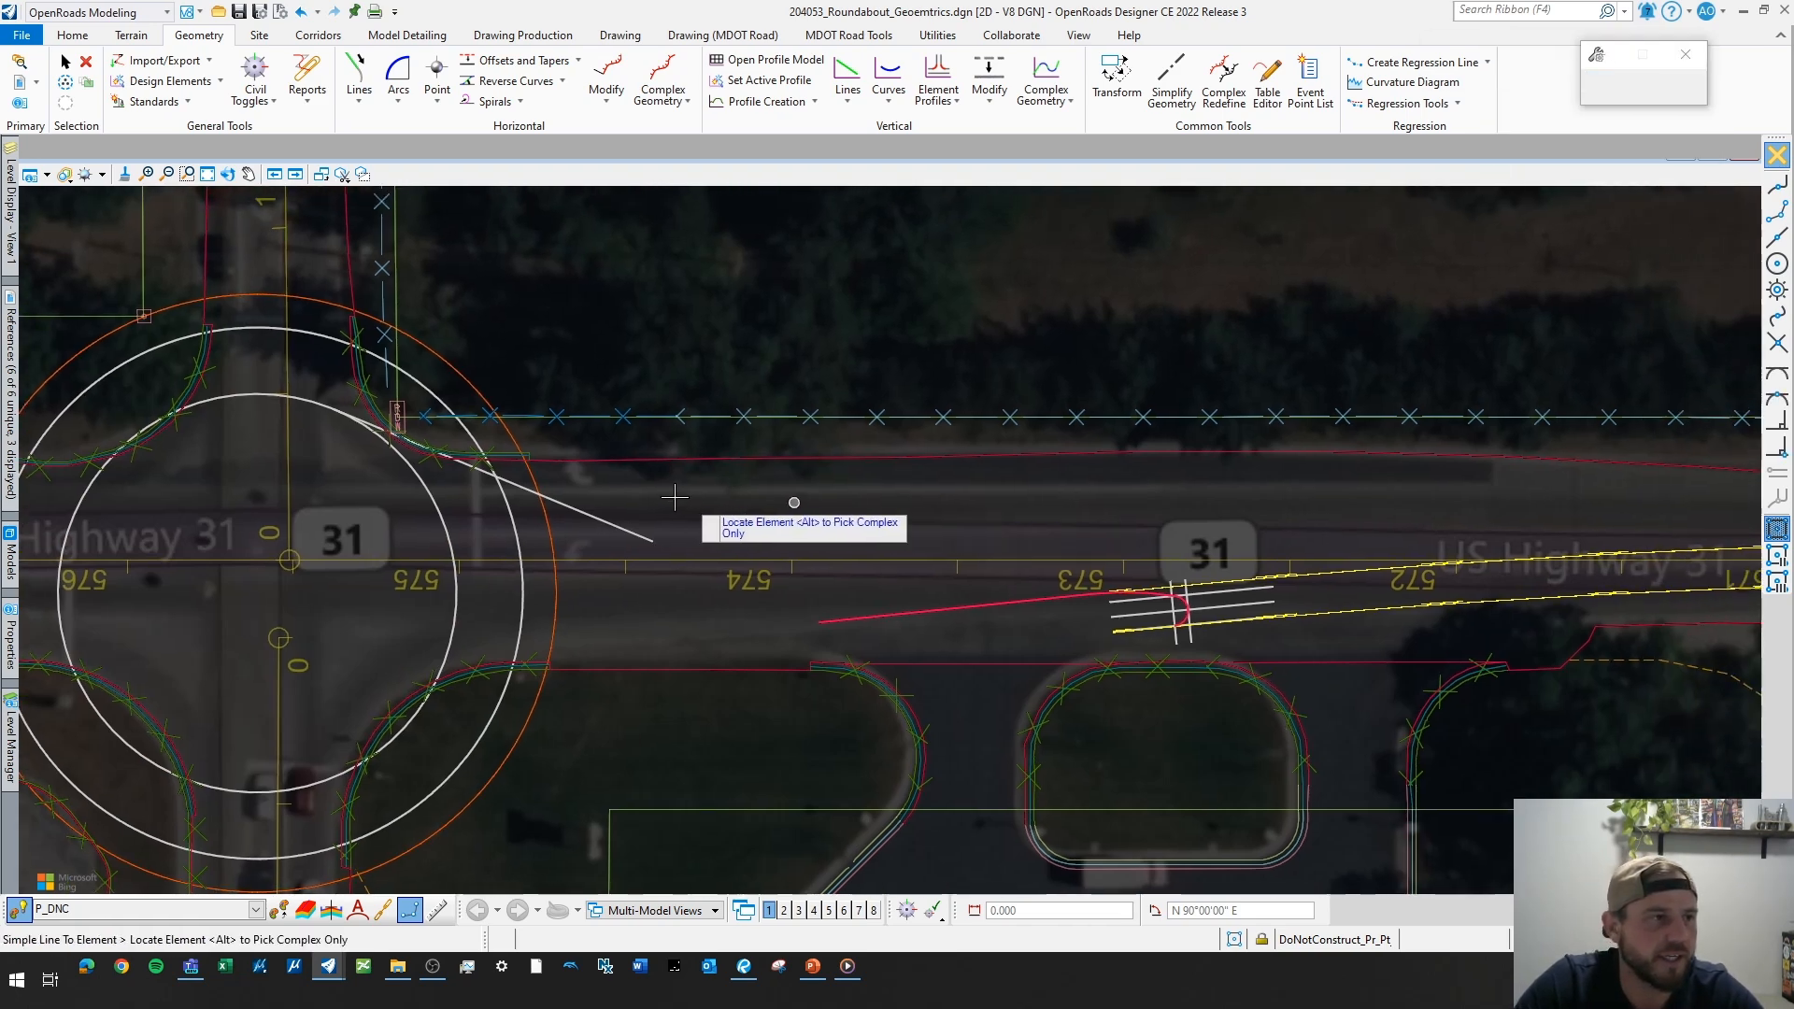
pyautogui.press('Escape')
pyautogui.click(378, 433)
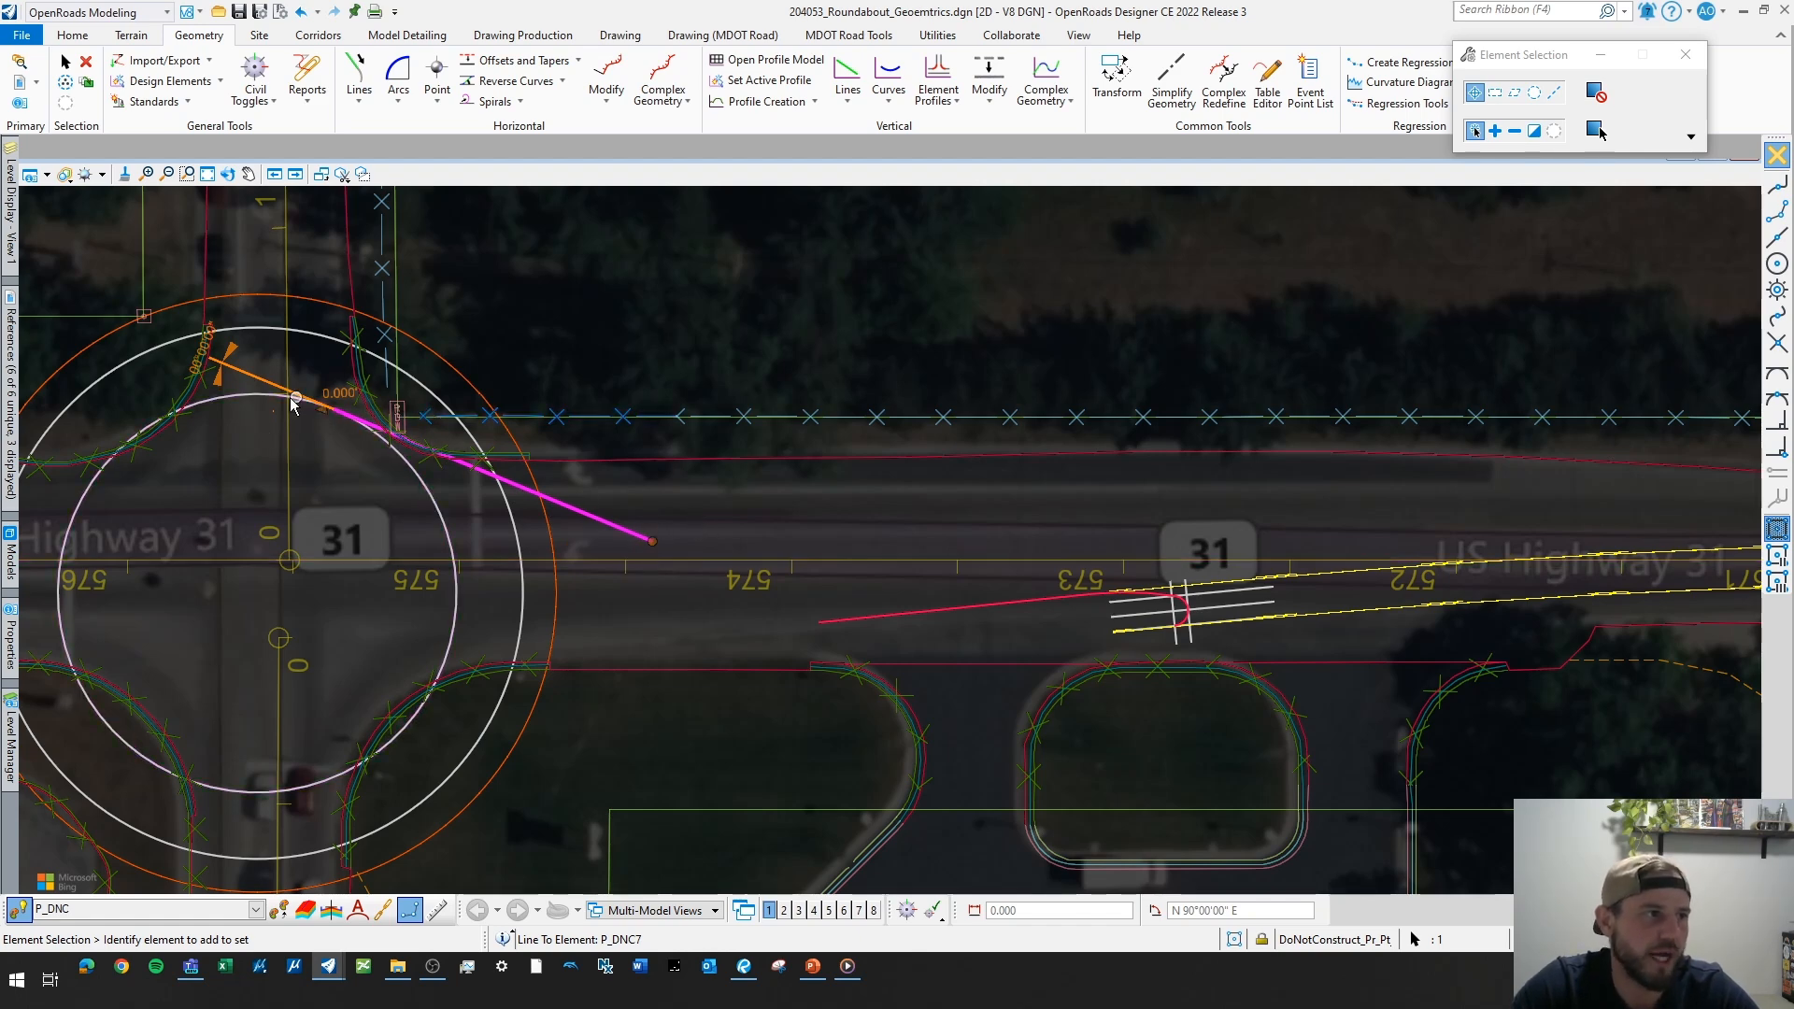
pyautogui.moveTo(694, 524); pyautogui.dragTo(797, 498, button='middle')
pyautogui.click(797, 498)
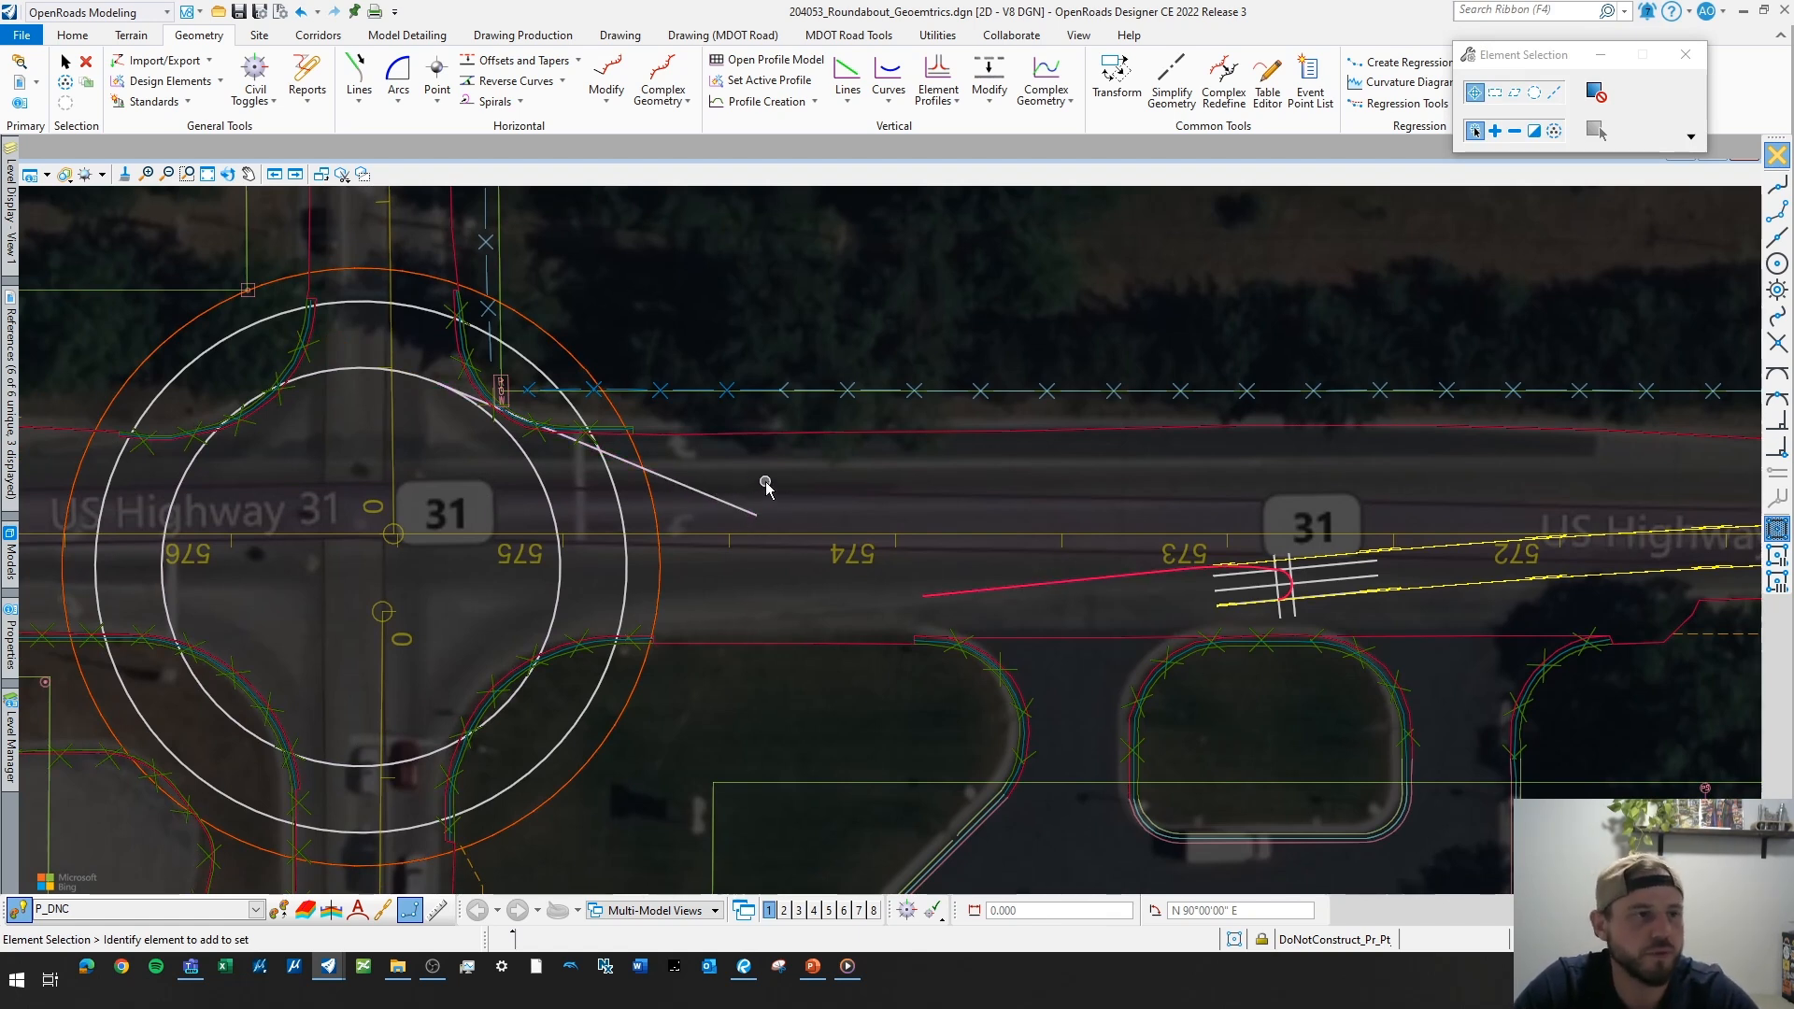
# - Match the active feature definition to the red splitter island edge, making P_Trvl_HMA_Prdctn_Edge active
pyautogui.moveTo(943, 473); pyautogui.dragTo(866, 488, button='middle')
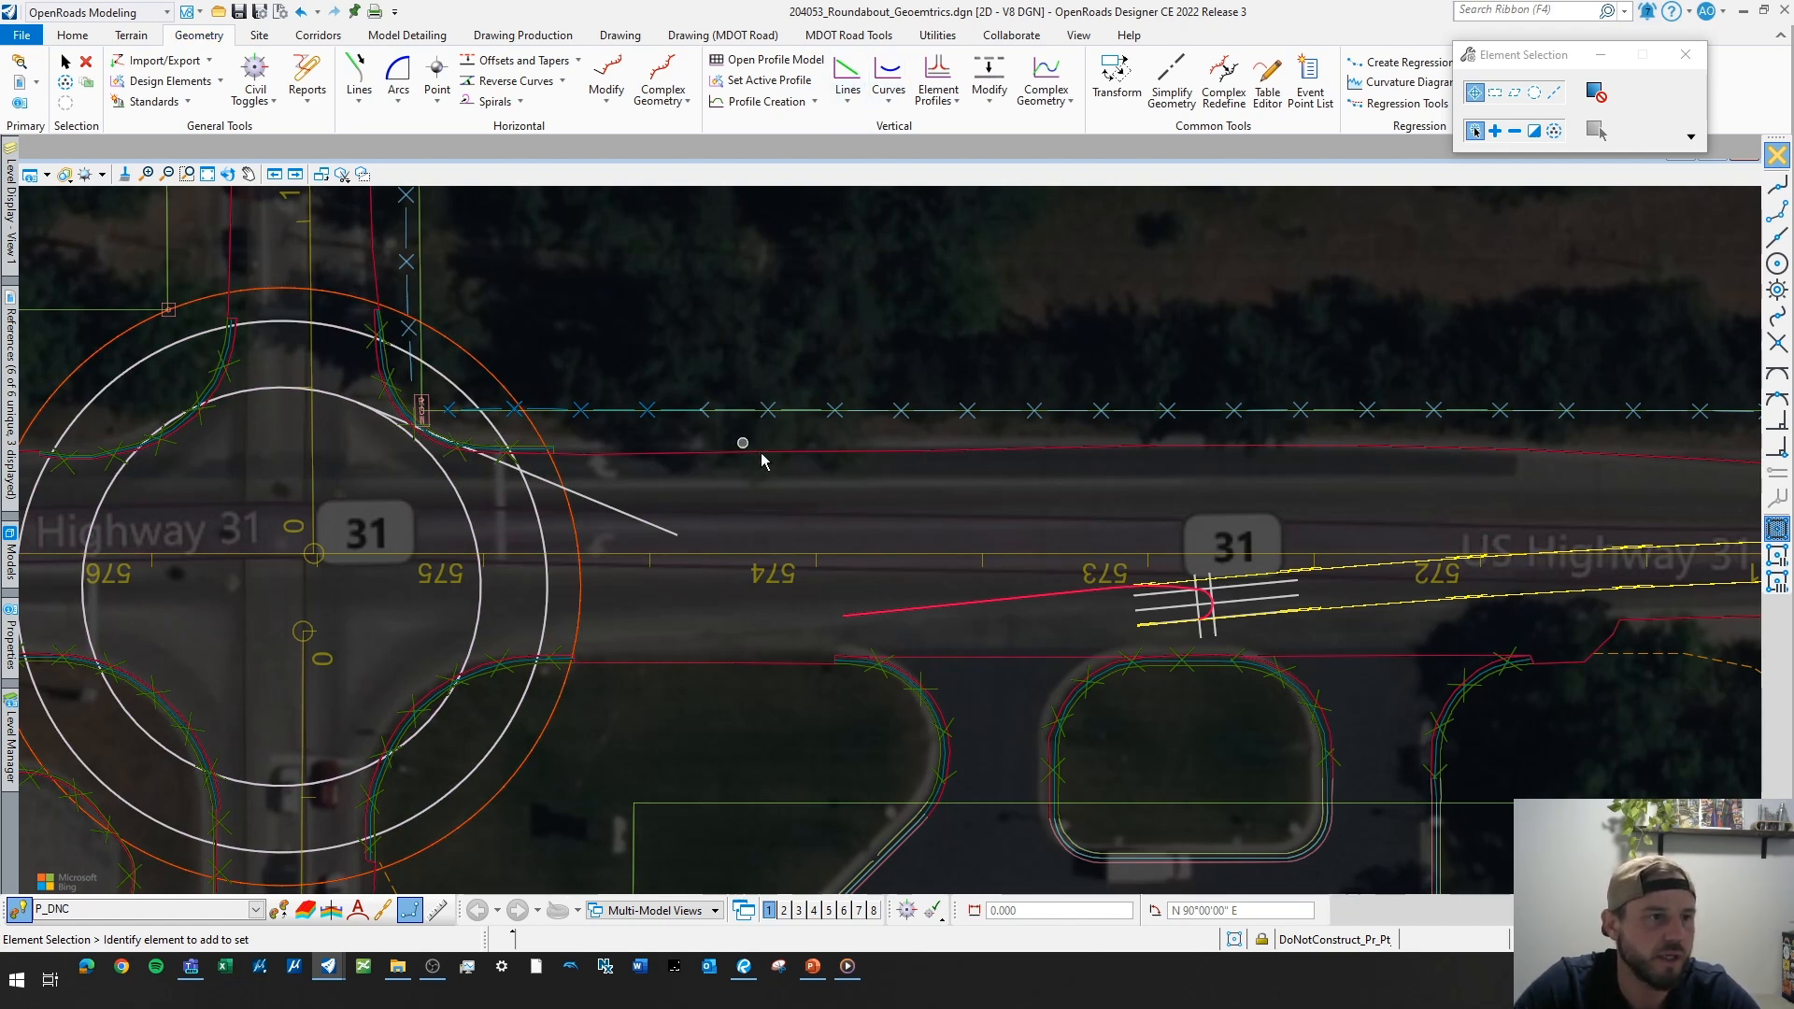
pyautogui.click(306, 909)
pyautogui.click(902, 608)
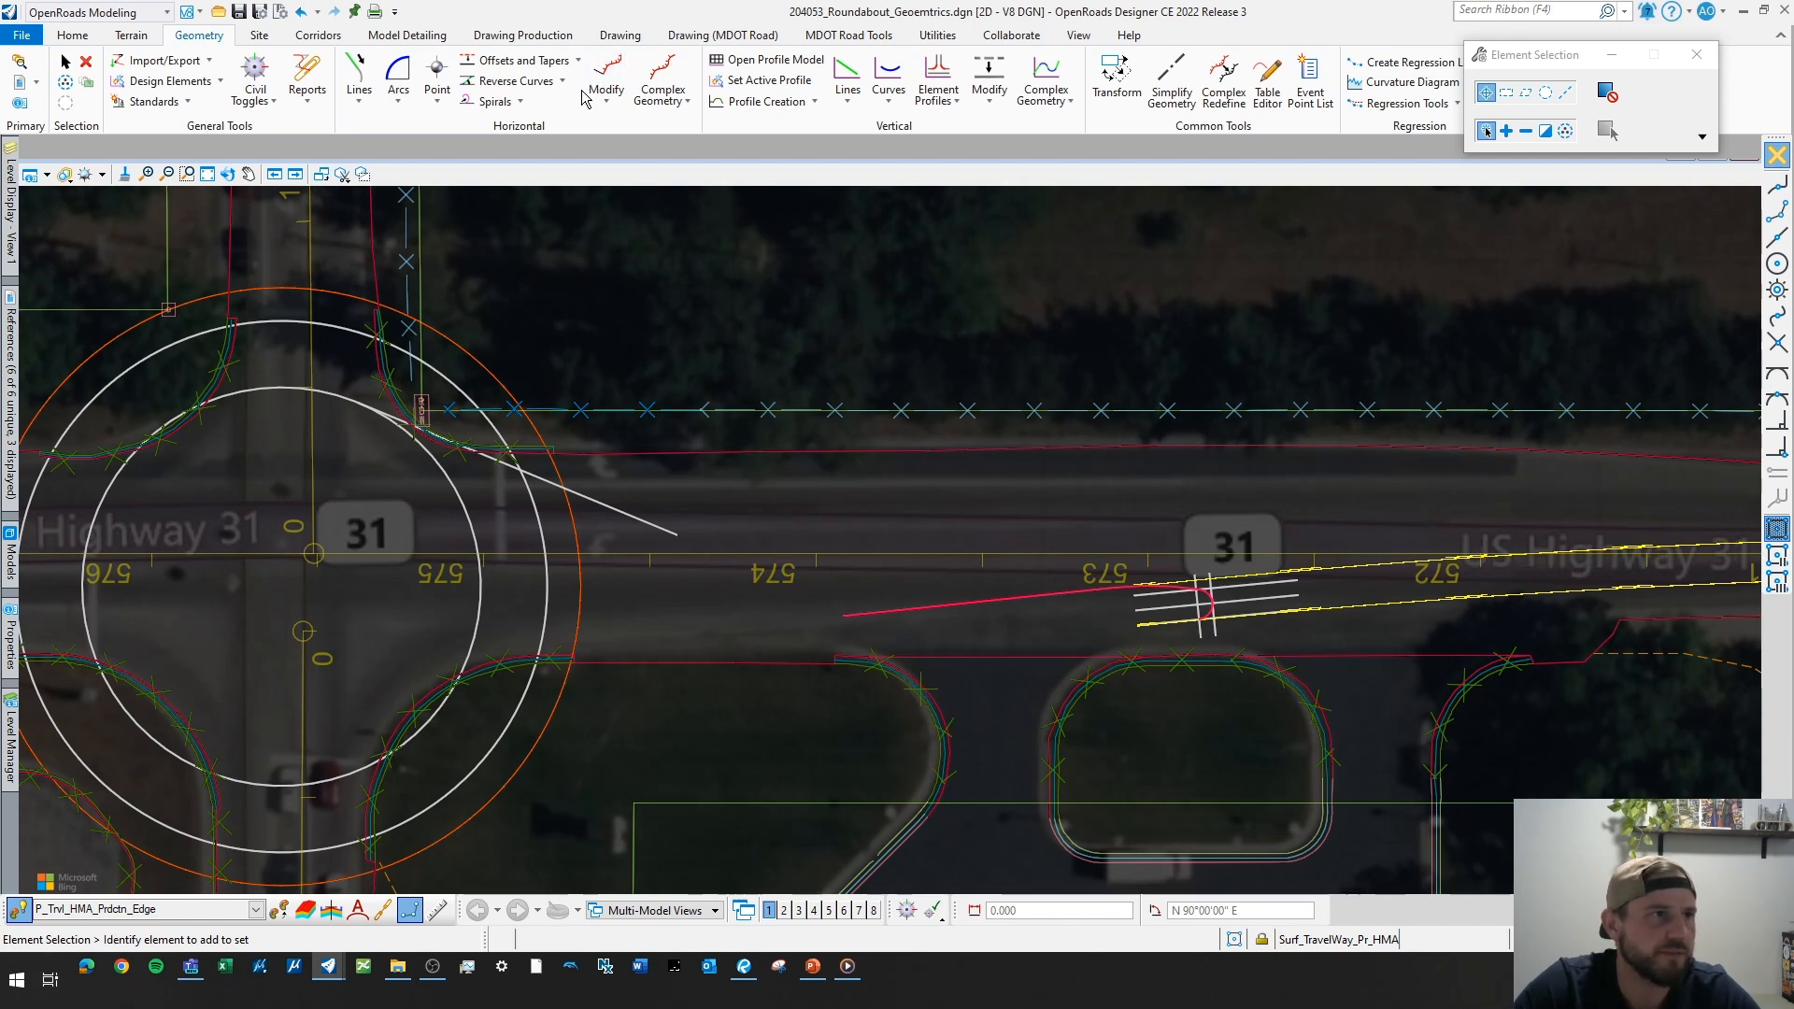
# - Join the red splitter edge line and the white tangent line with a 120 ft radius simple arc, trimming or extending both
pyautogui.click(412, 97)
pyautogui.moveTo(461, 237)
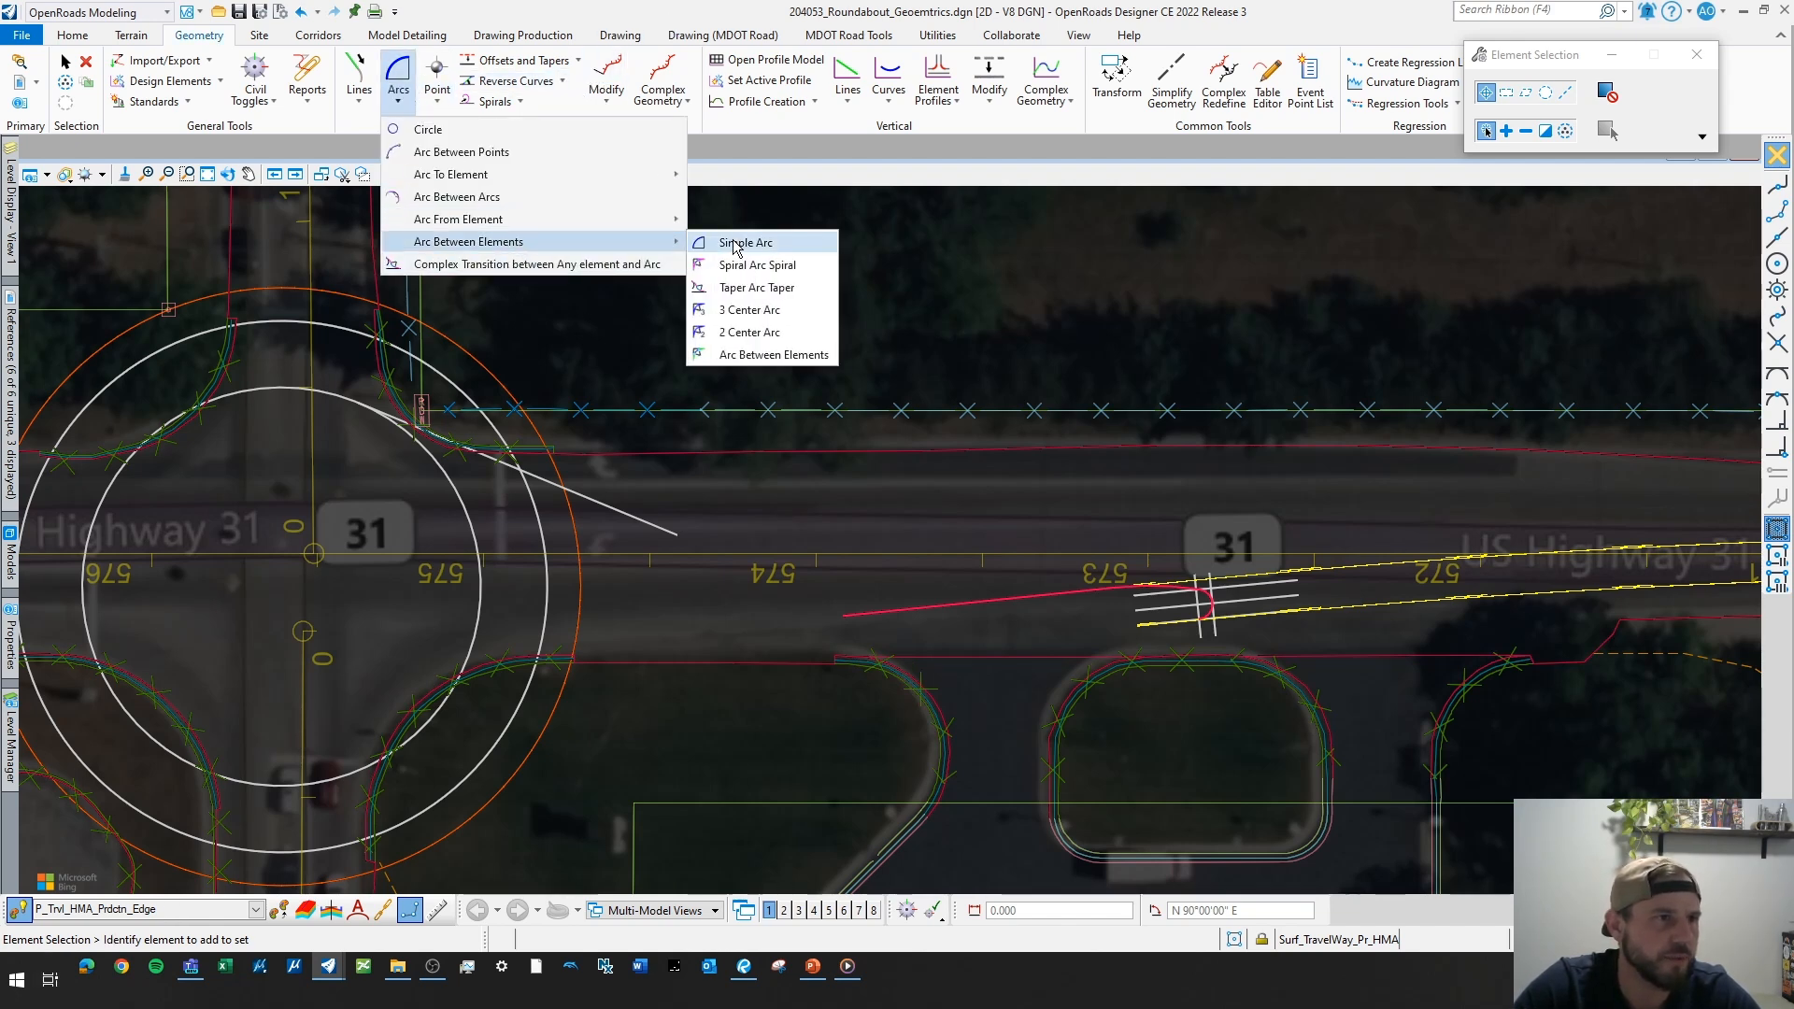
pyautogui.click(733, 238)
pyautogui.click(864, 614)
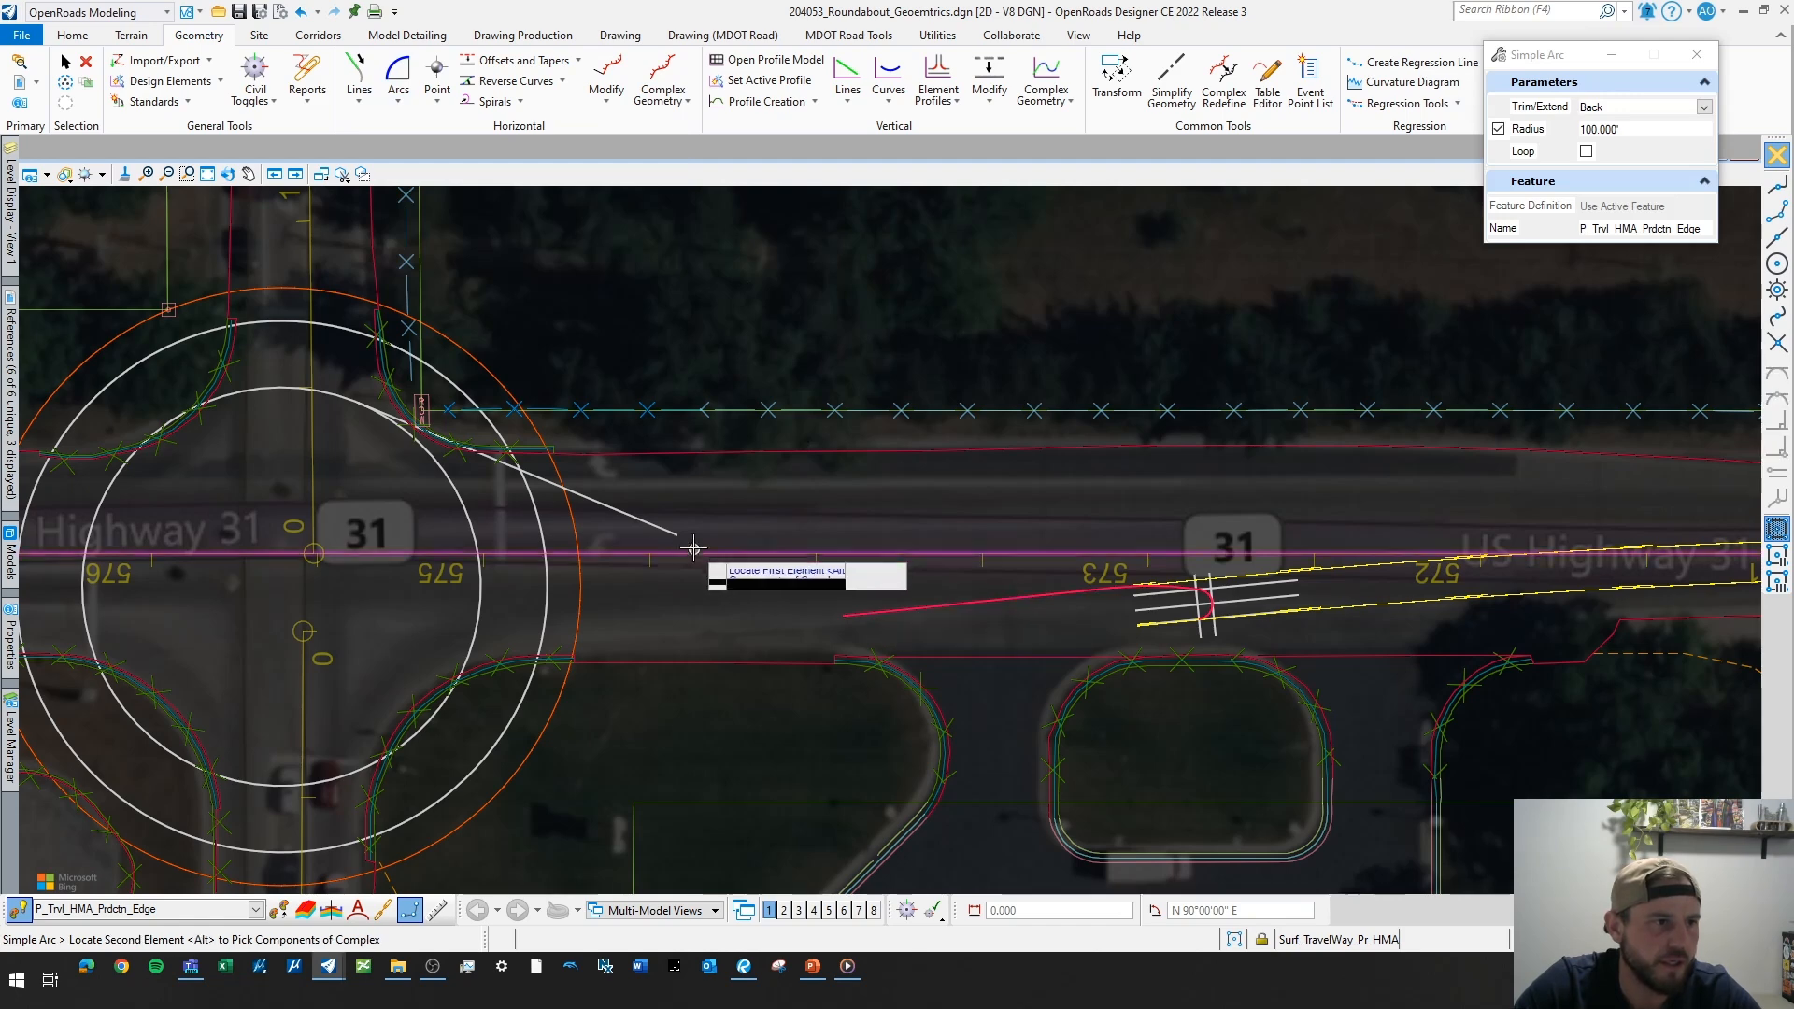
pyautogui.click(674, 527)
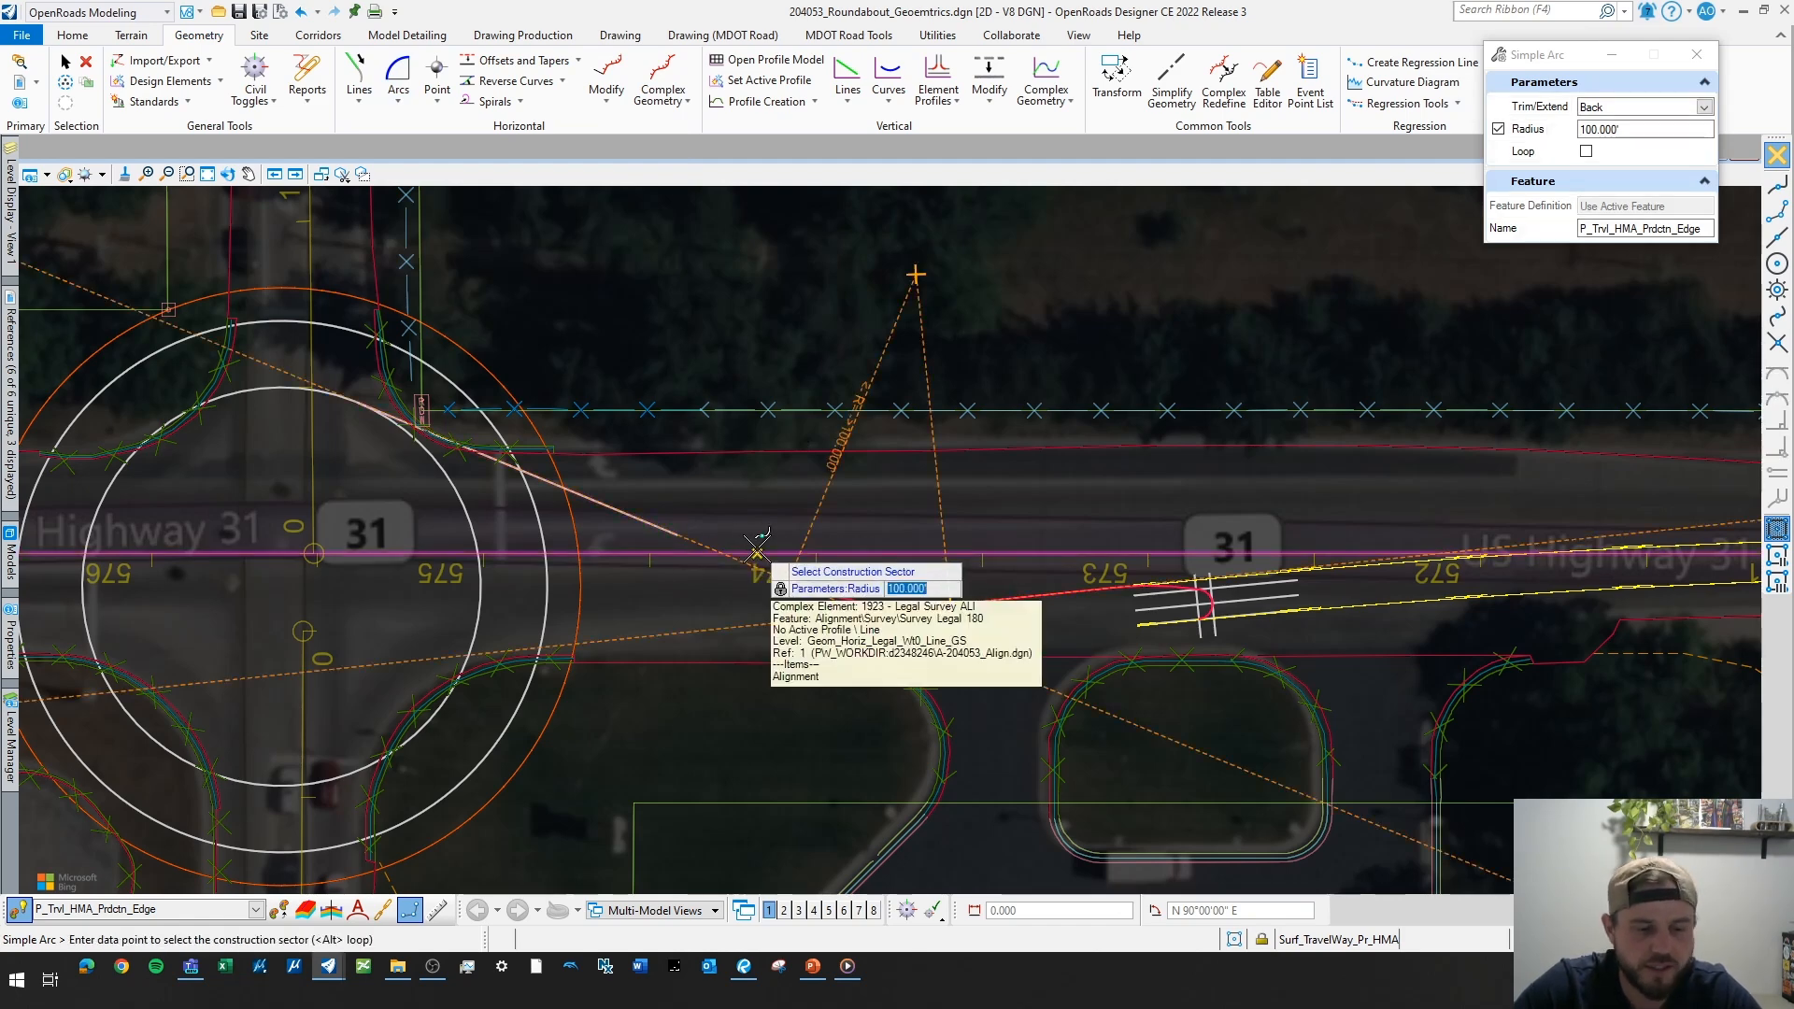
pyautogui.write('120')
pyautogui.press('Return')
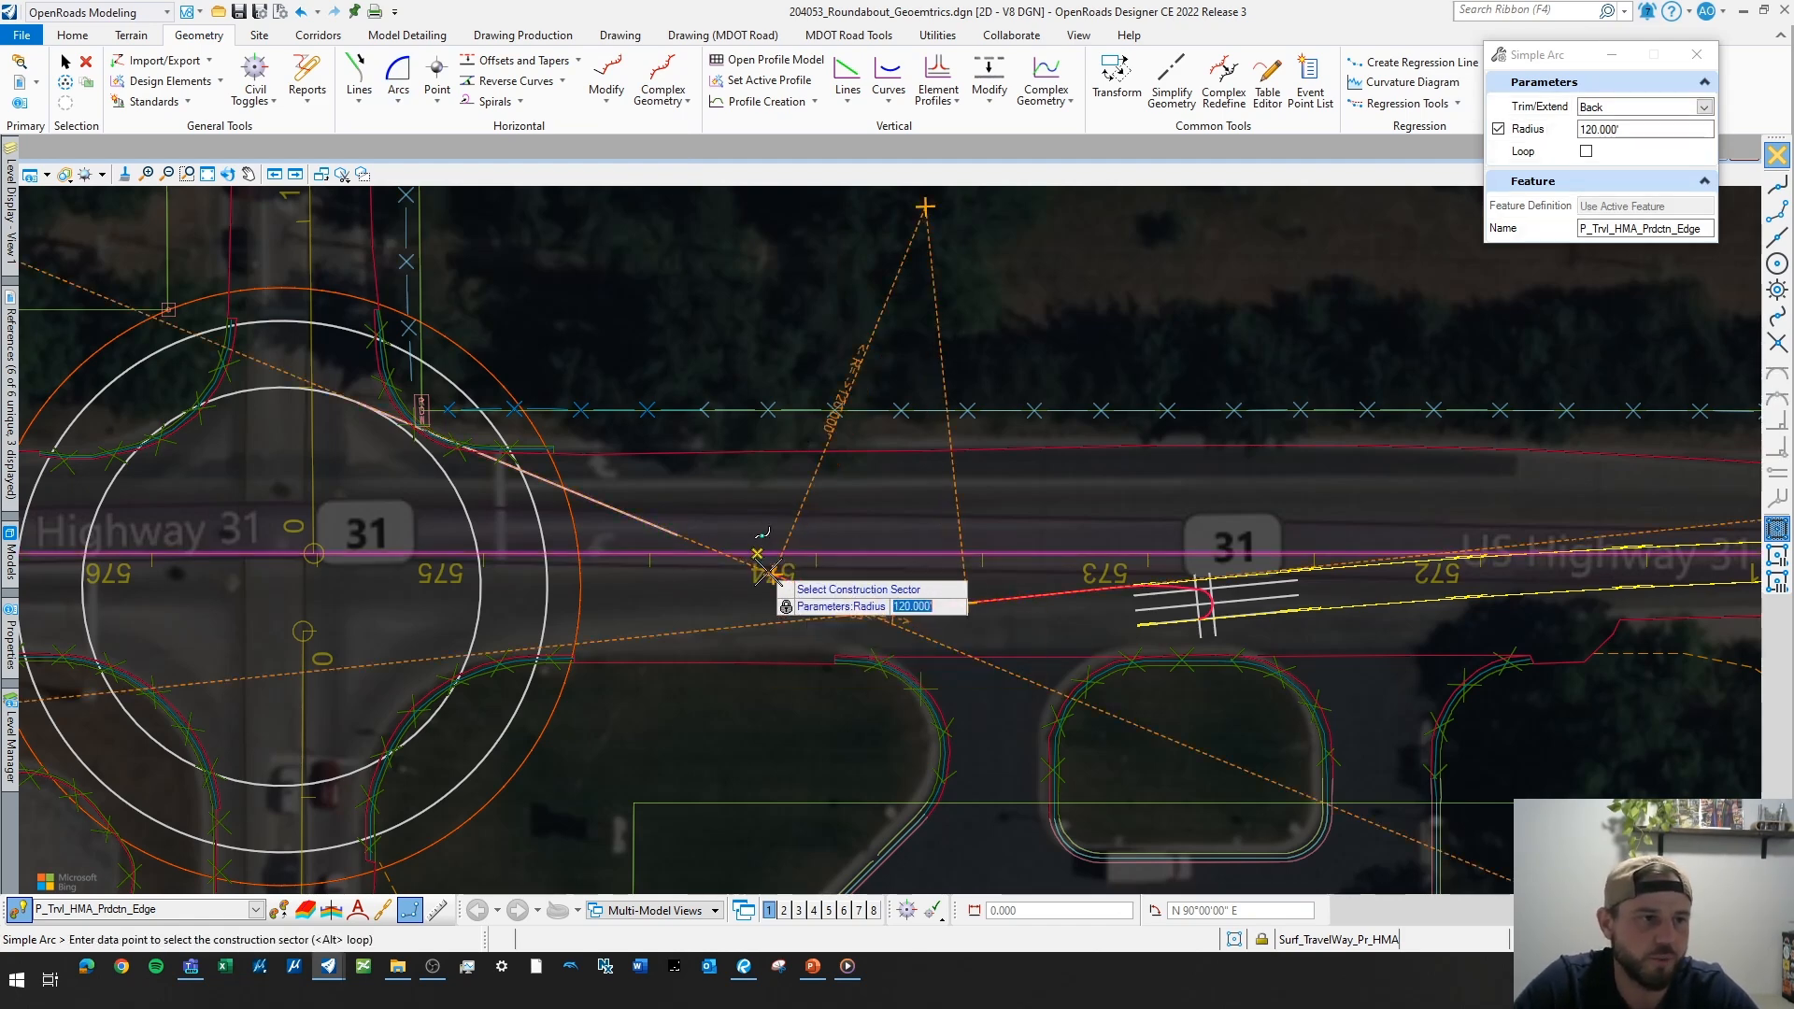
pyautogui.click(765, 572)
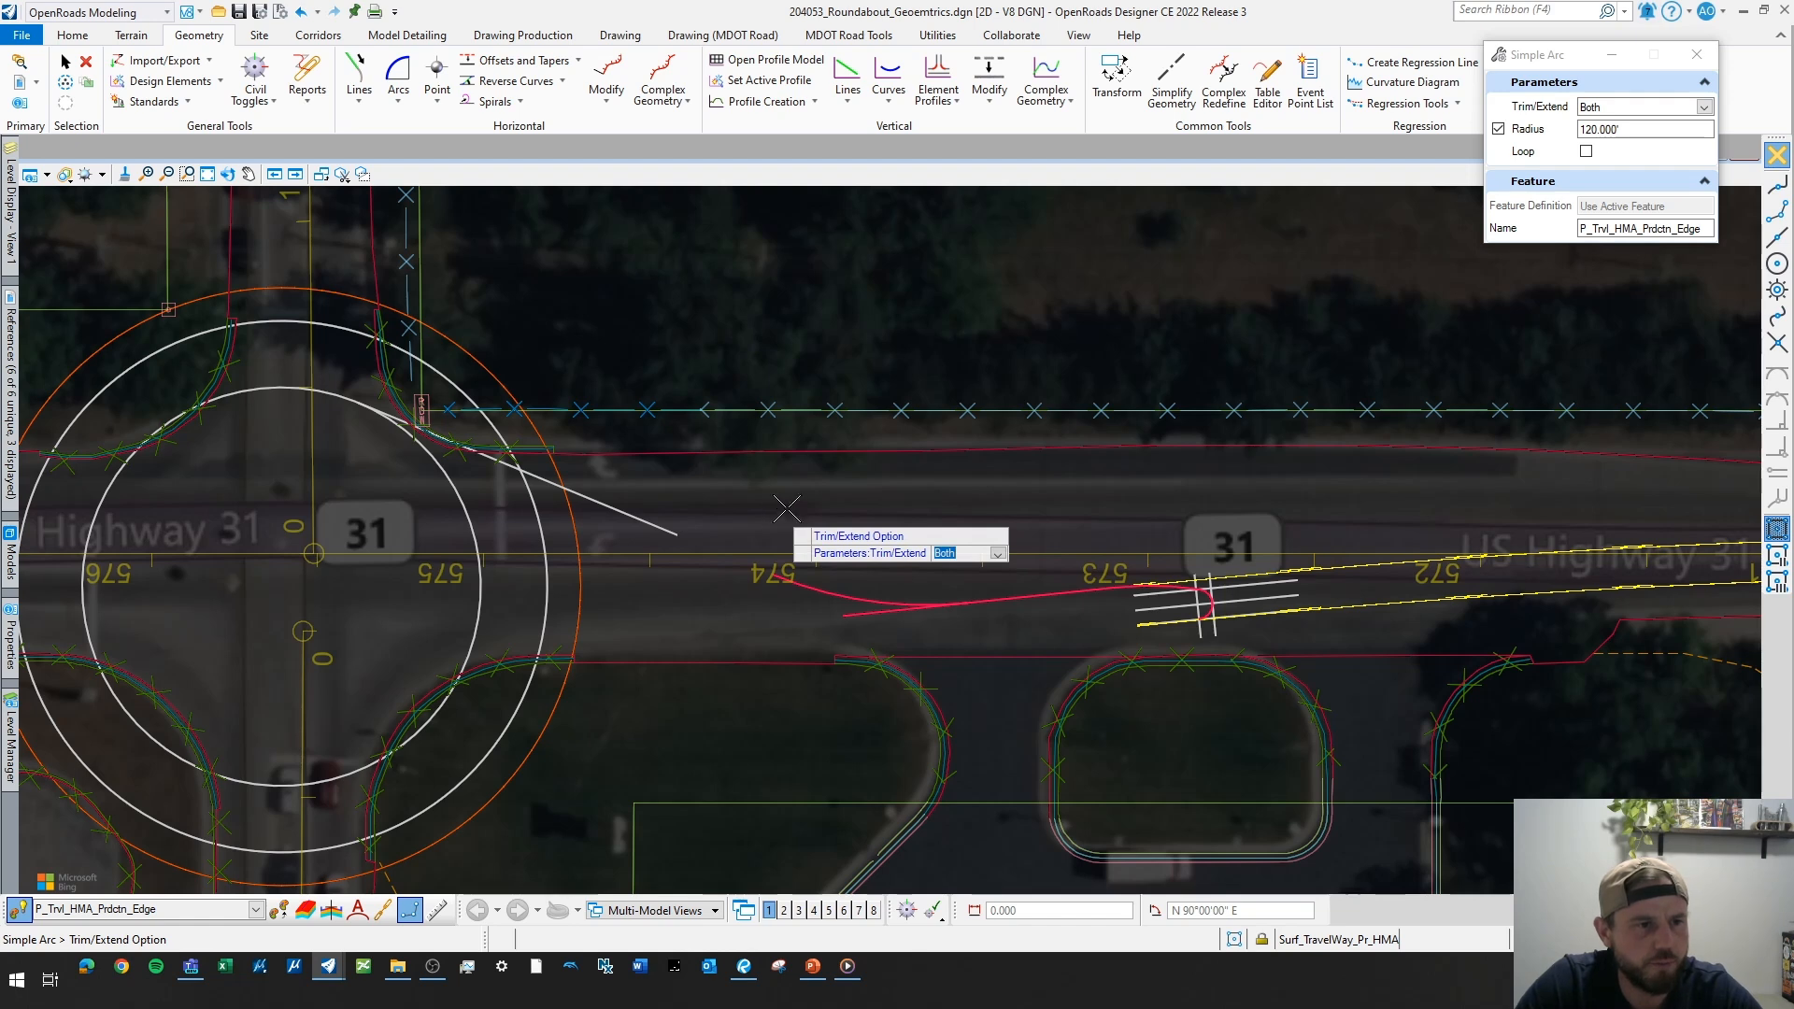
pyautogui.click(790, 516)
# - Move the outer end of the white tangent line southwest to just outside the orange roundabout circle, shifting the connected arc toward the circle
pyautogui.click(726, 555)
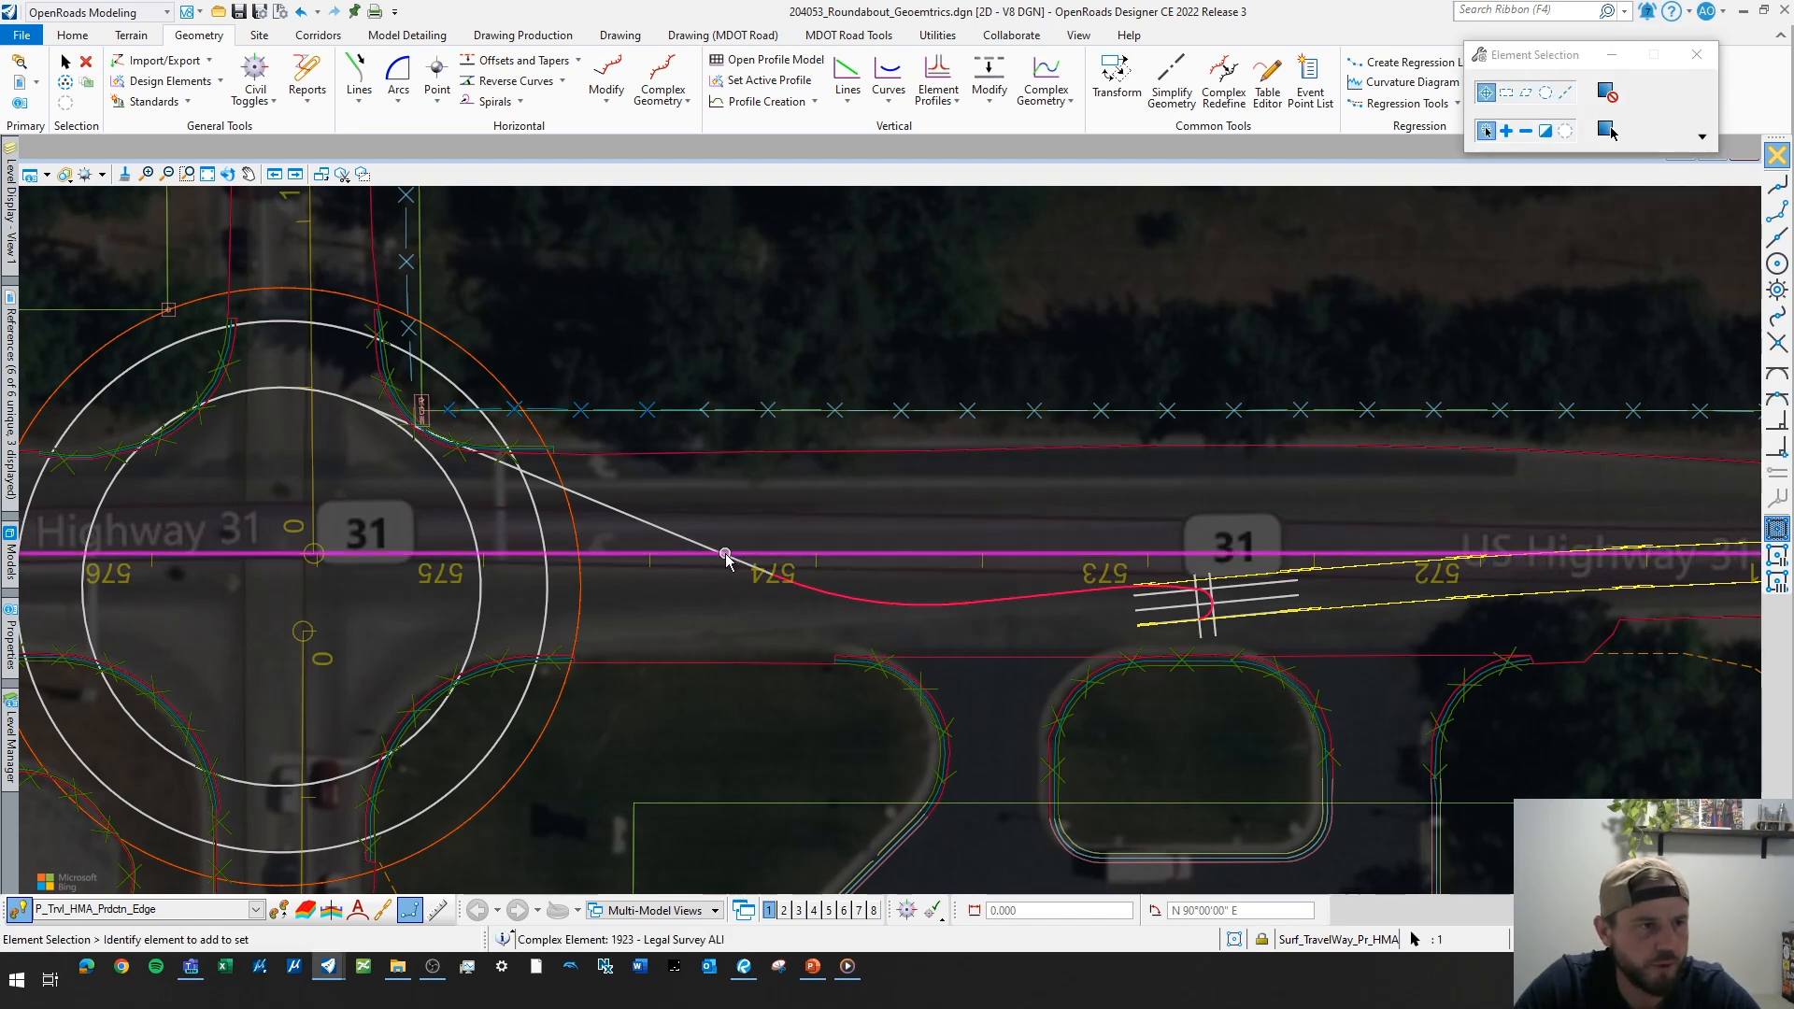
pyautogui.click(662, 524)
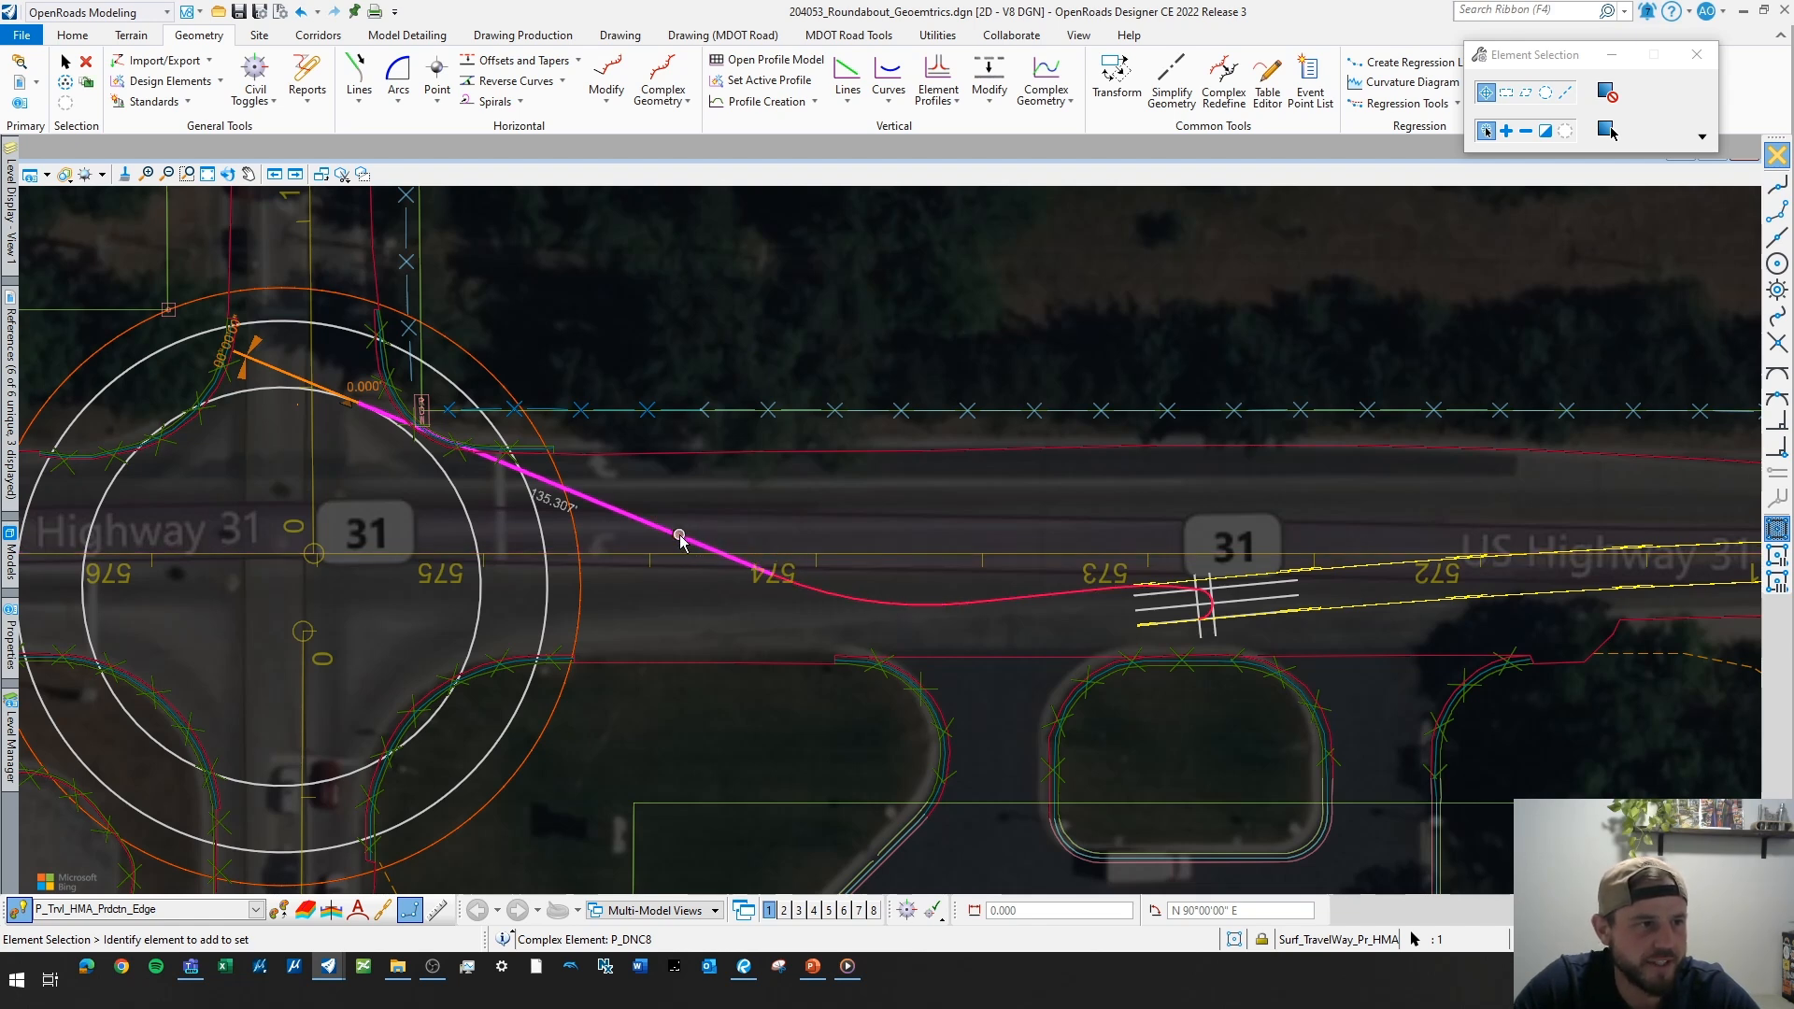
pyautogui.click(679, 537)
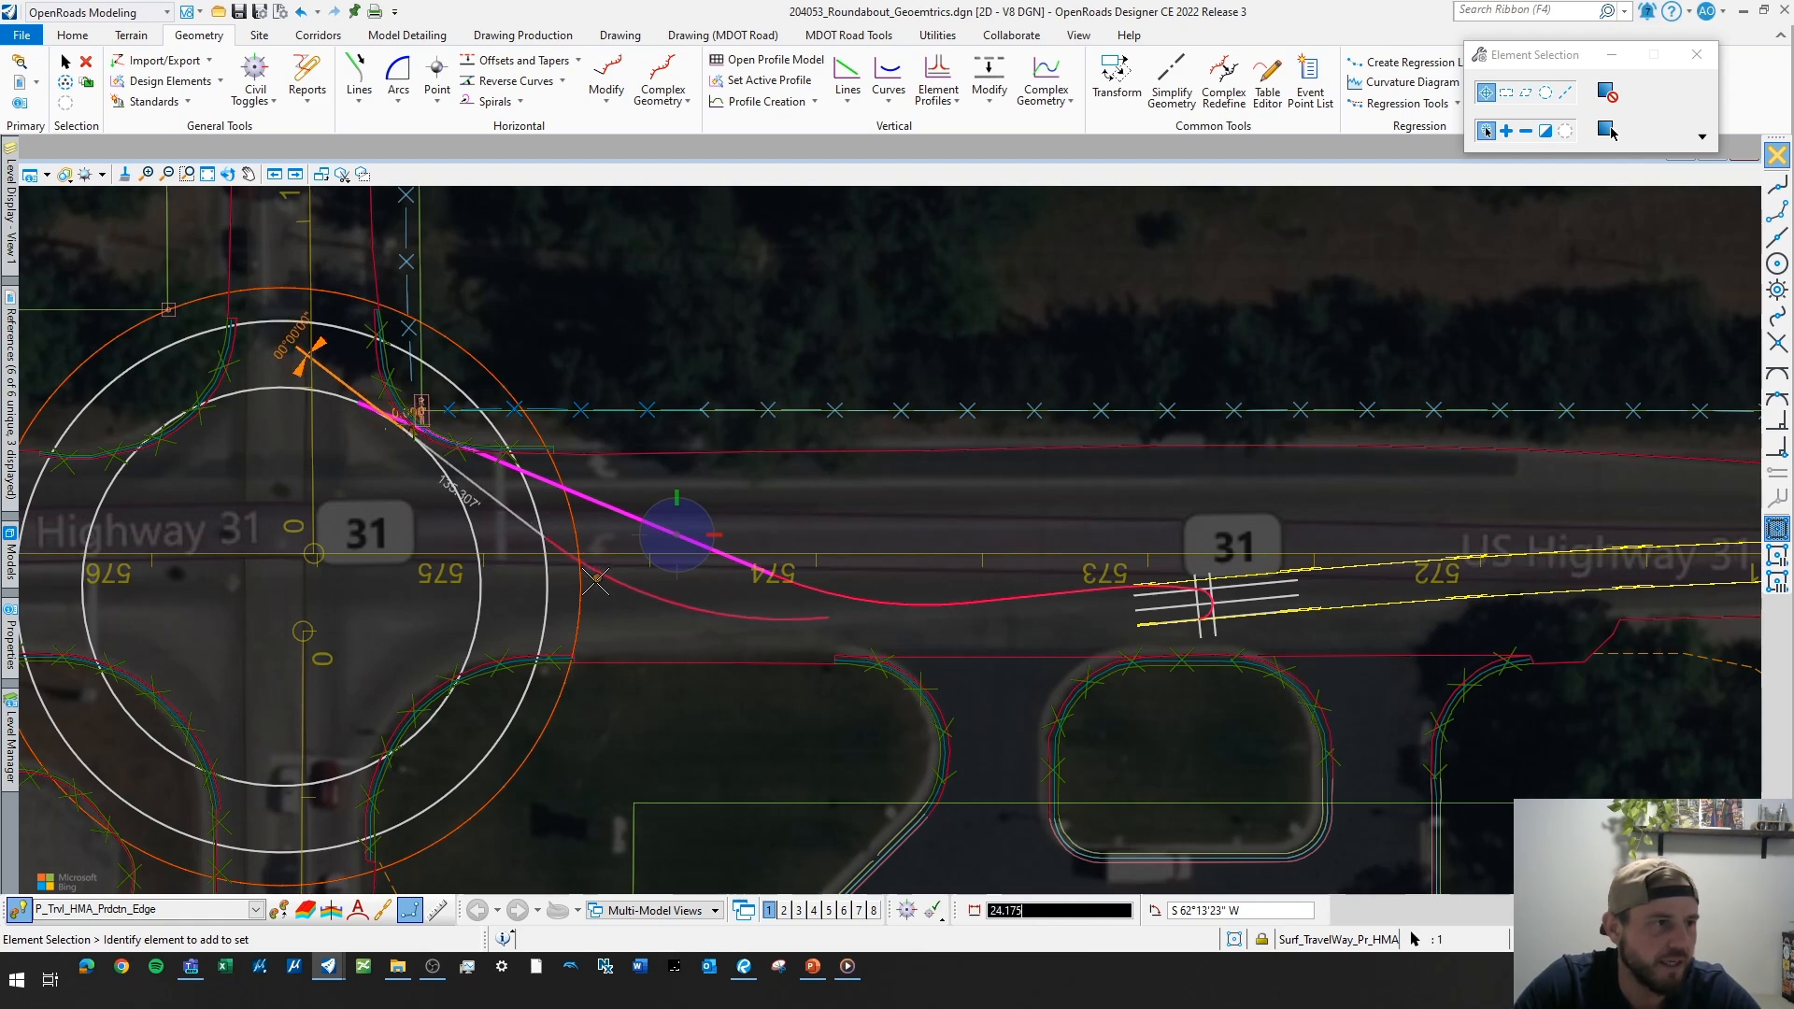
pyautogui.click(596, 581)
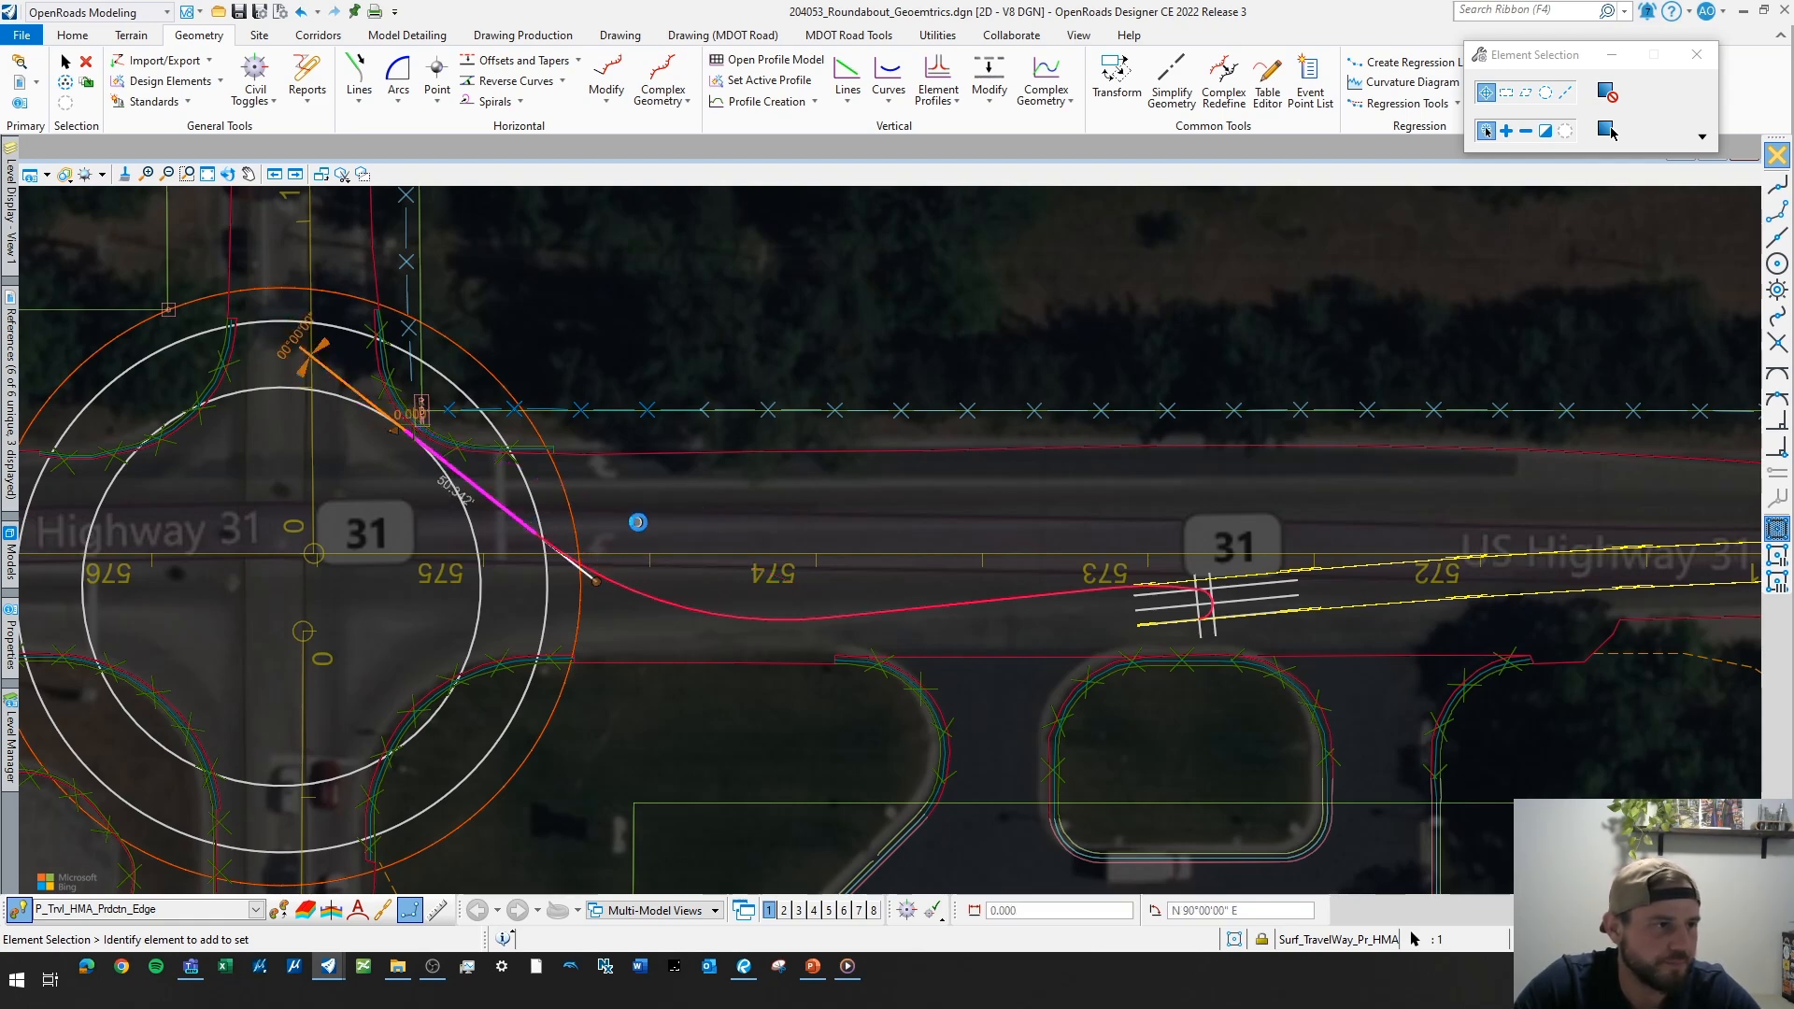
# - Examine the reshaped splitter island edge from the roundabout circles through the entry curve to the nose on the east approach
pyautogui.moveTo(637, 523); pyautogui.dragTo(876, 467, button='middle')
pyautogui.scroll(3, 756, 525)
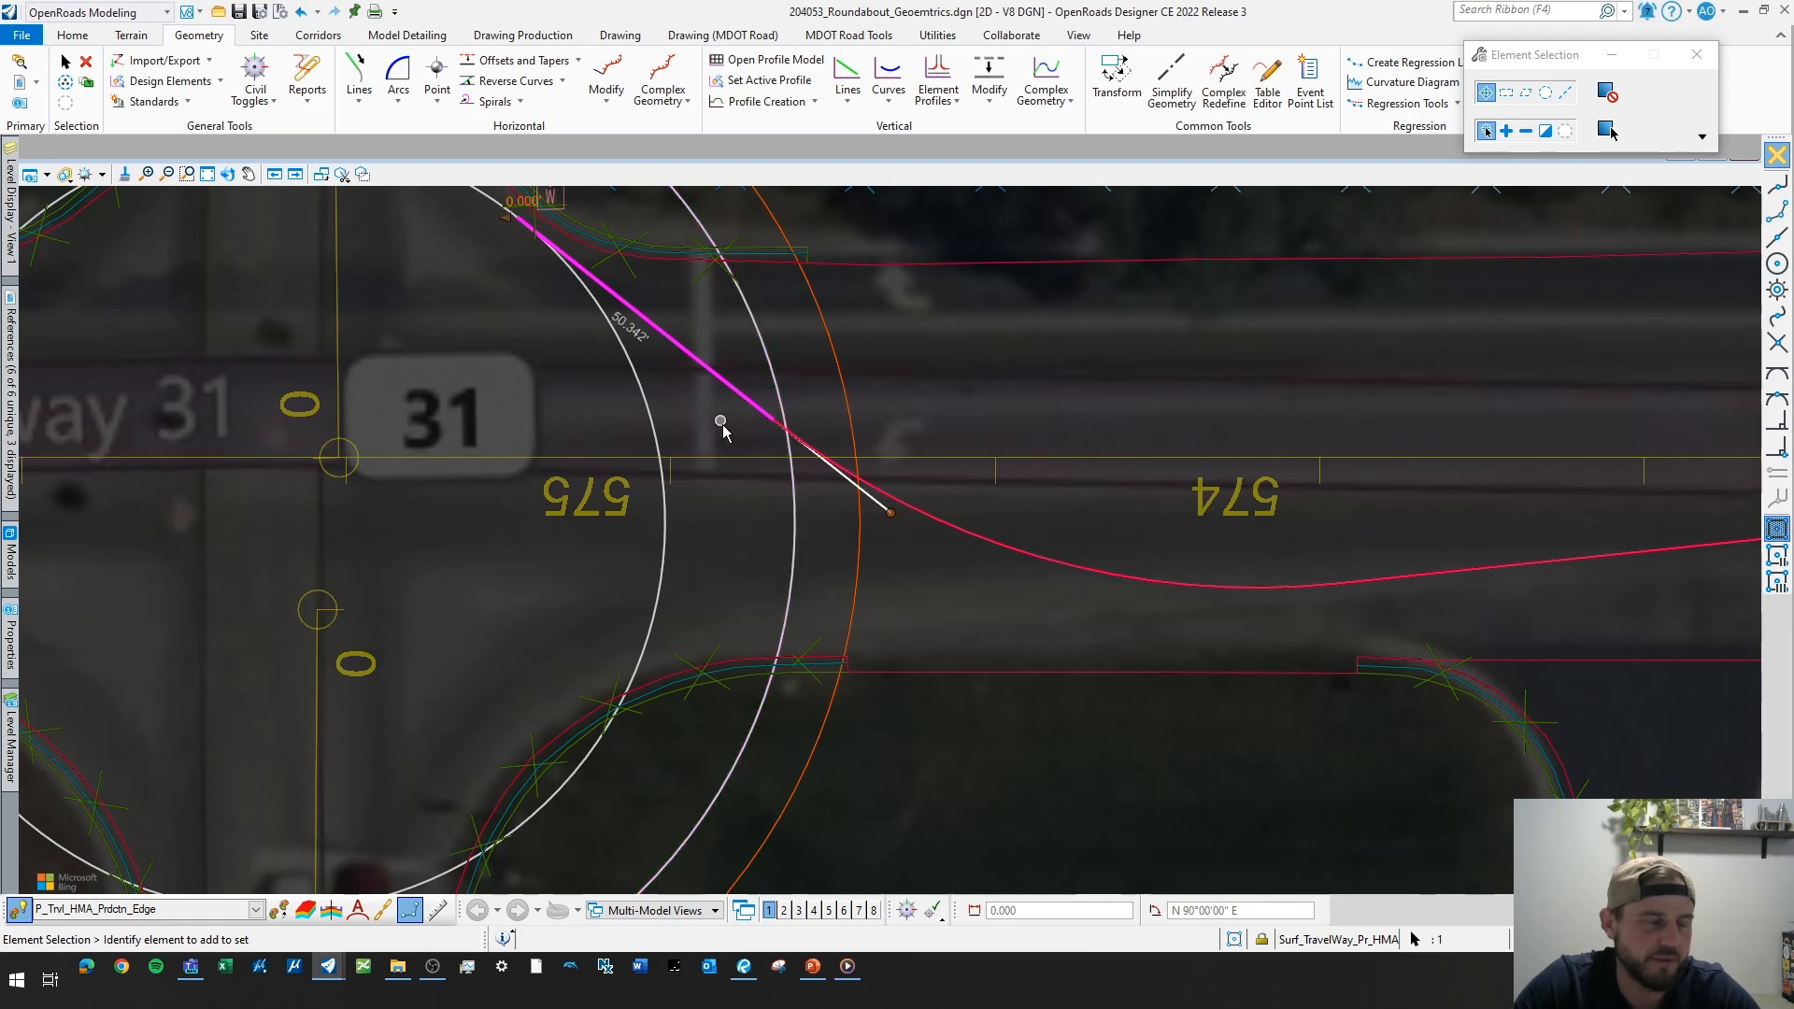
pyautogui.scroll(-4, 731, 530)
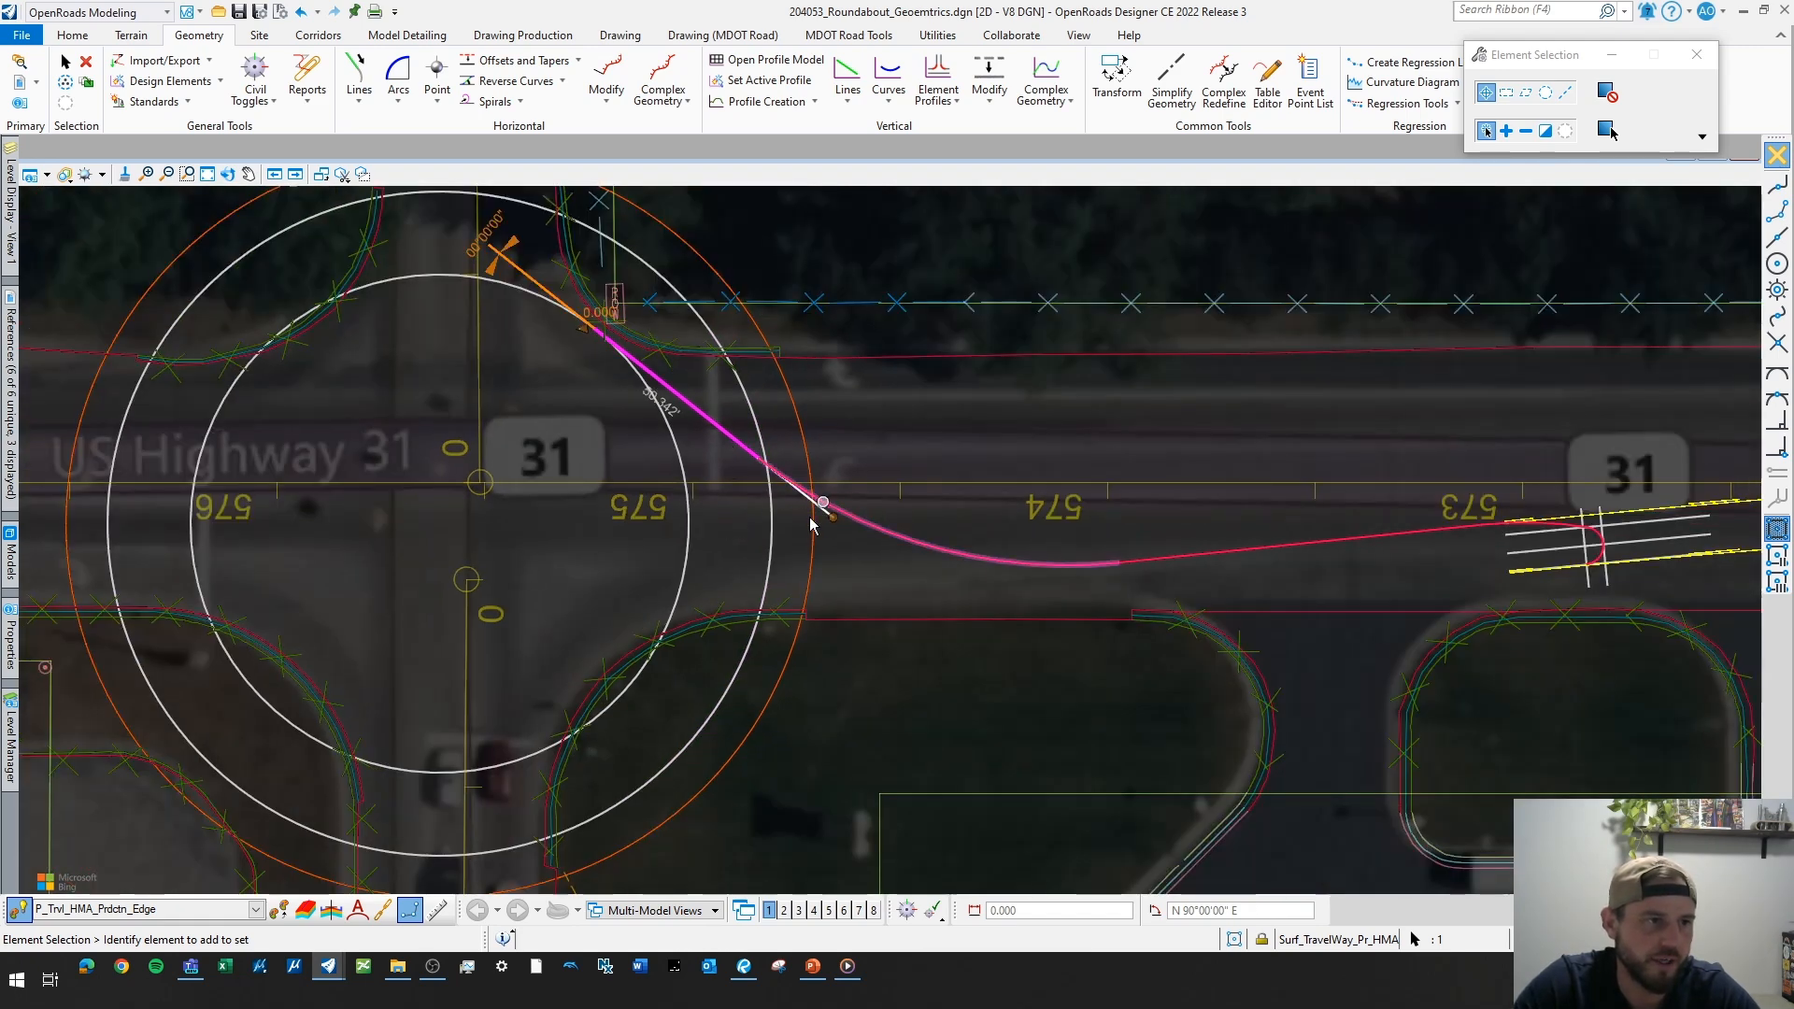
pyautogui.scroll(2, 766, 509)
pyautogui.scroll(-1, 766, 509)
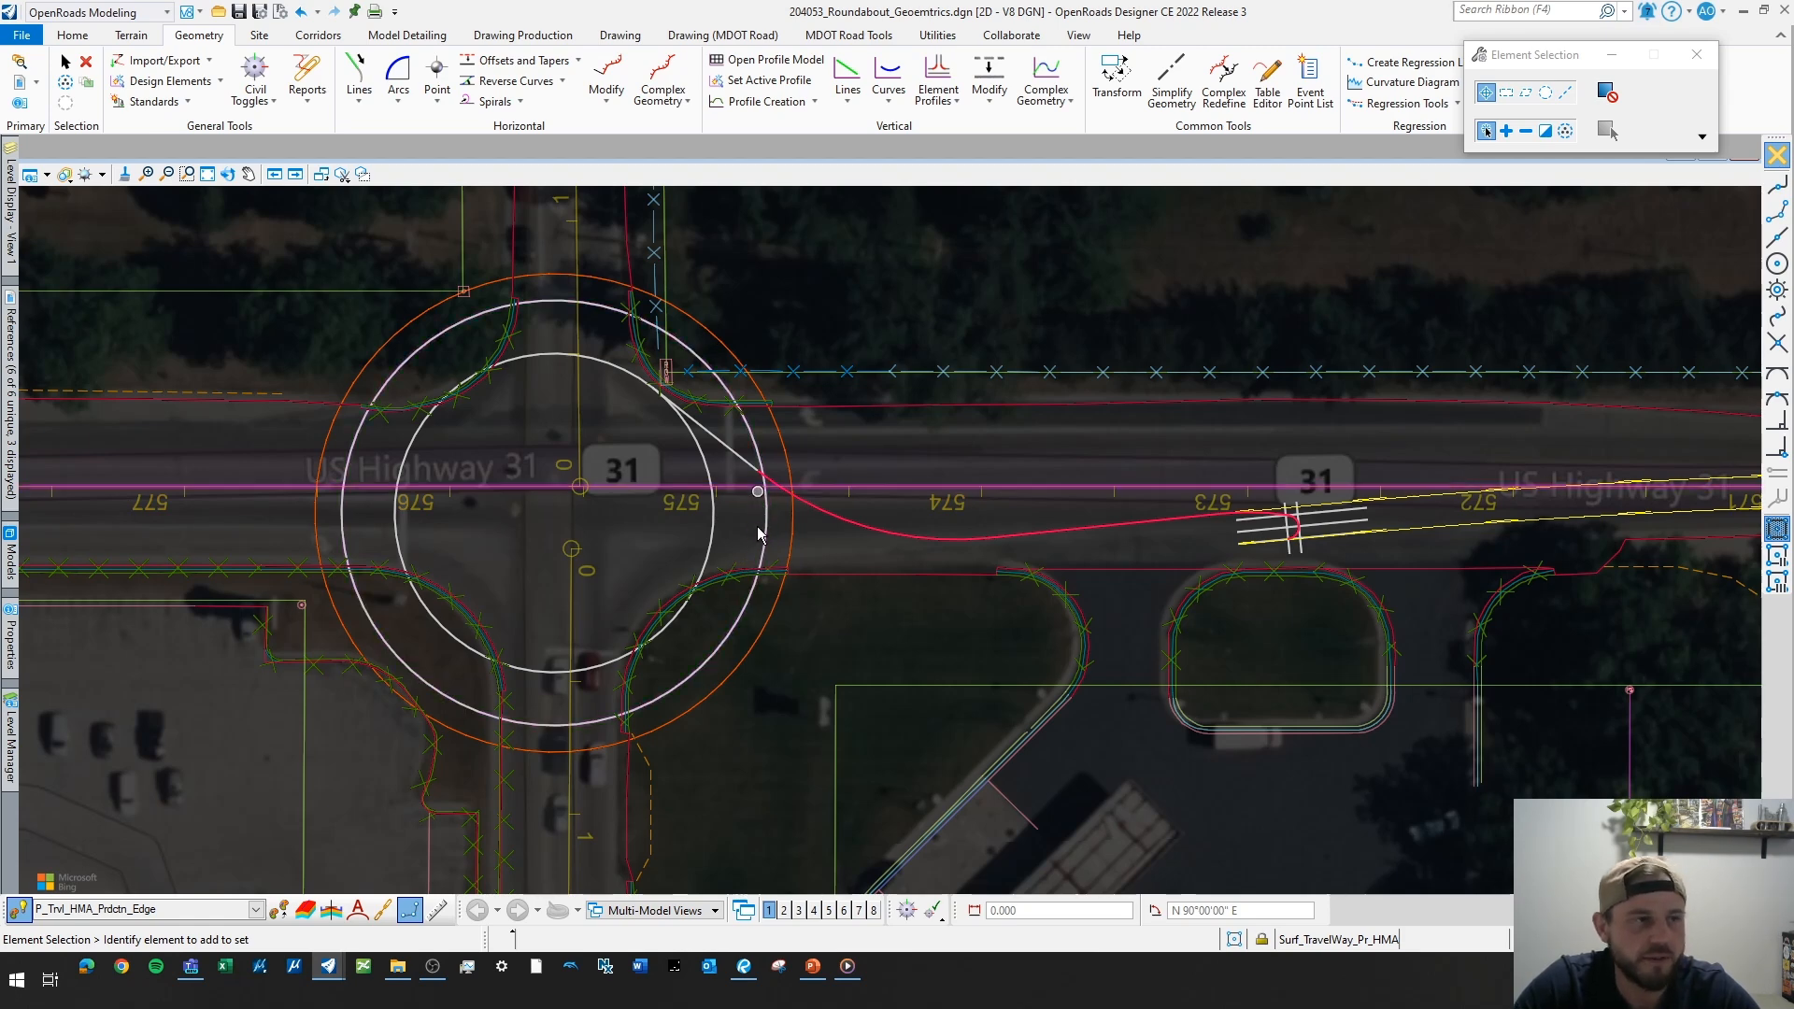
pyautogui.scroll(3, 868, 469)
pyautogui.scroll(-2, 654, 449)
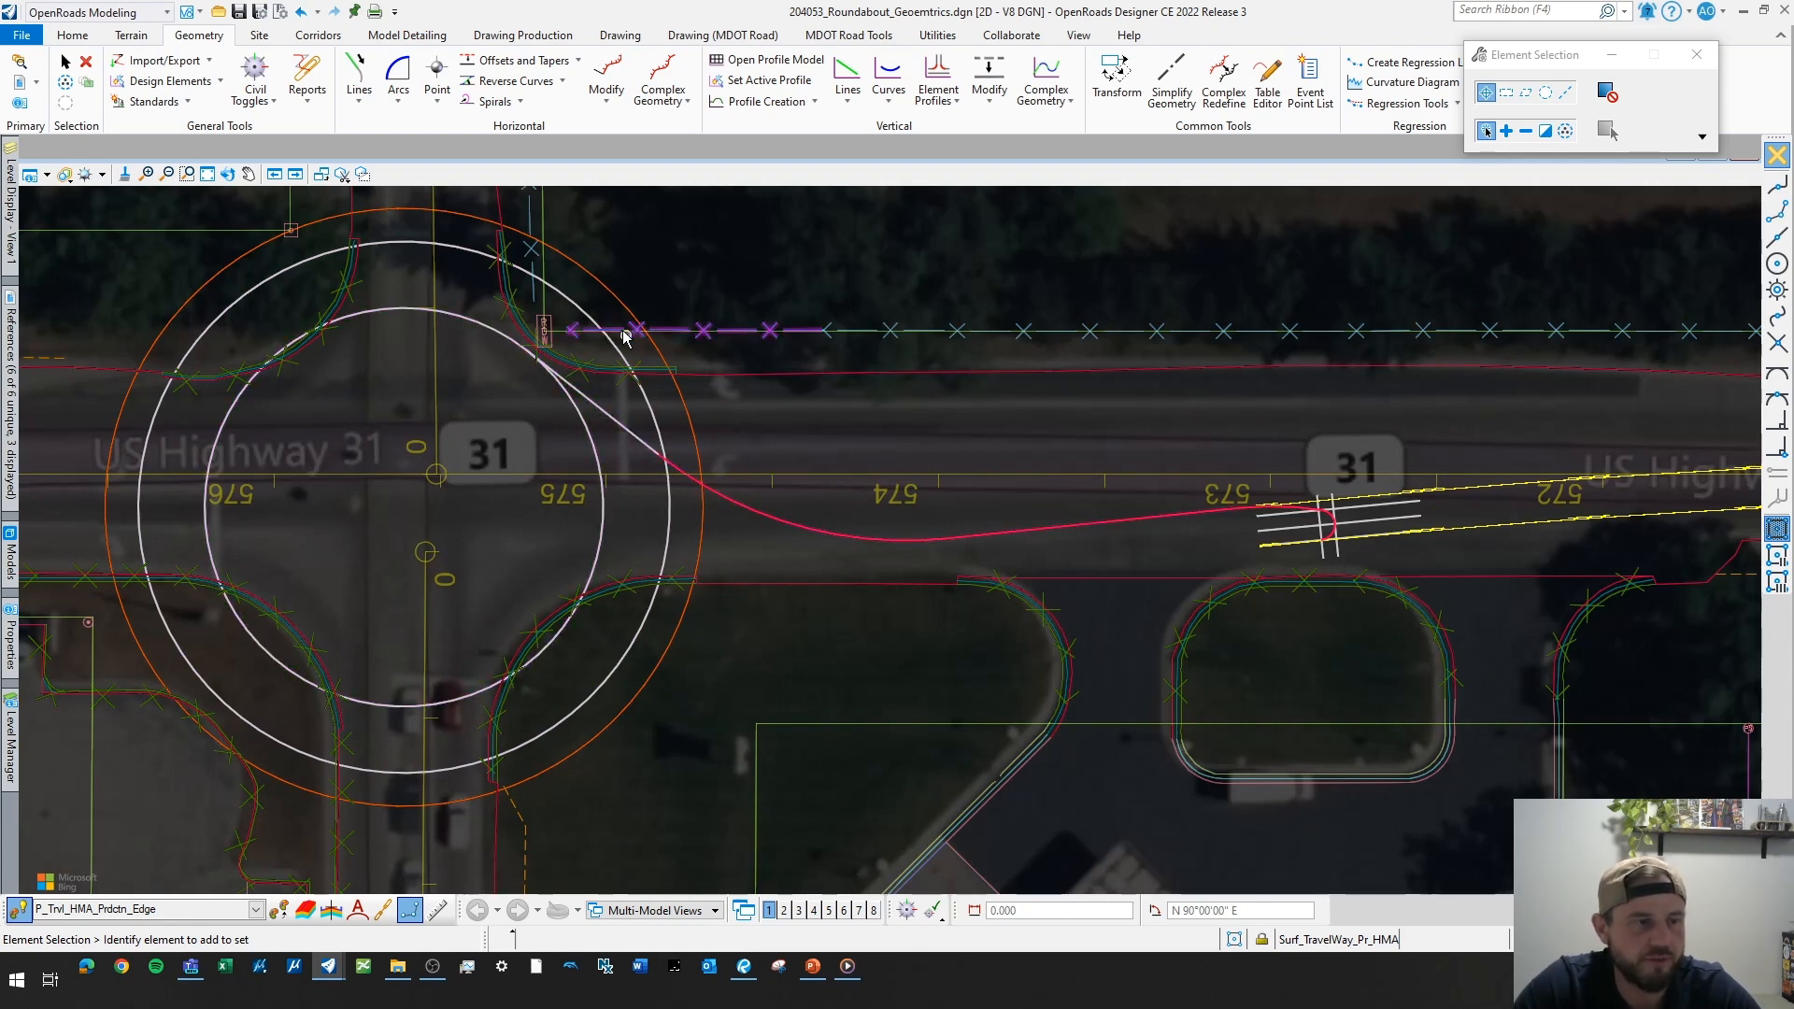
pyautogui.scroll(-3, 780, 509)
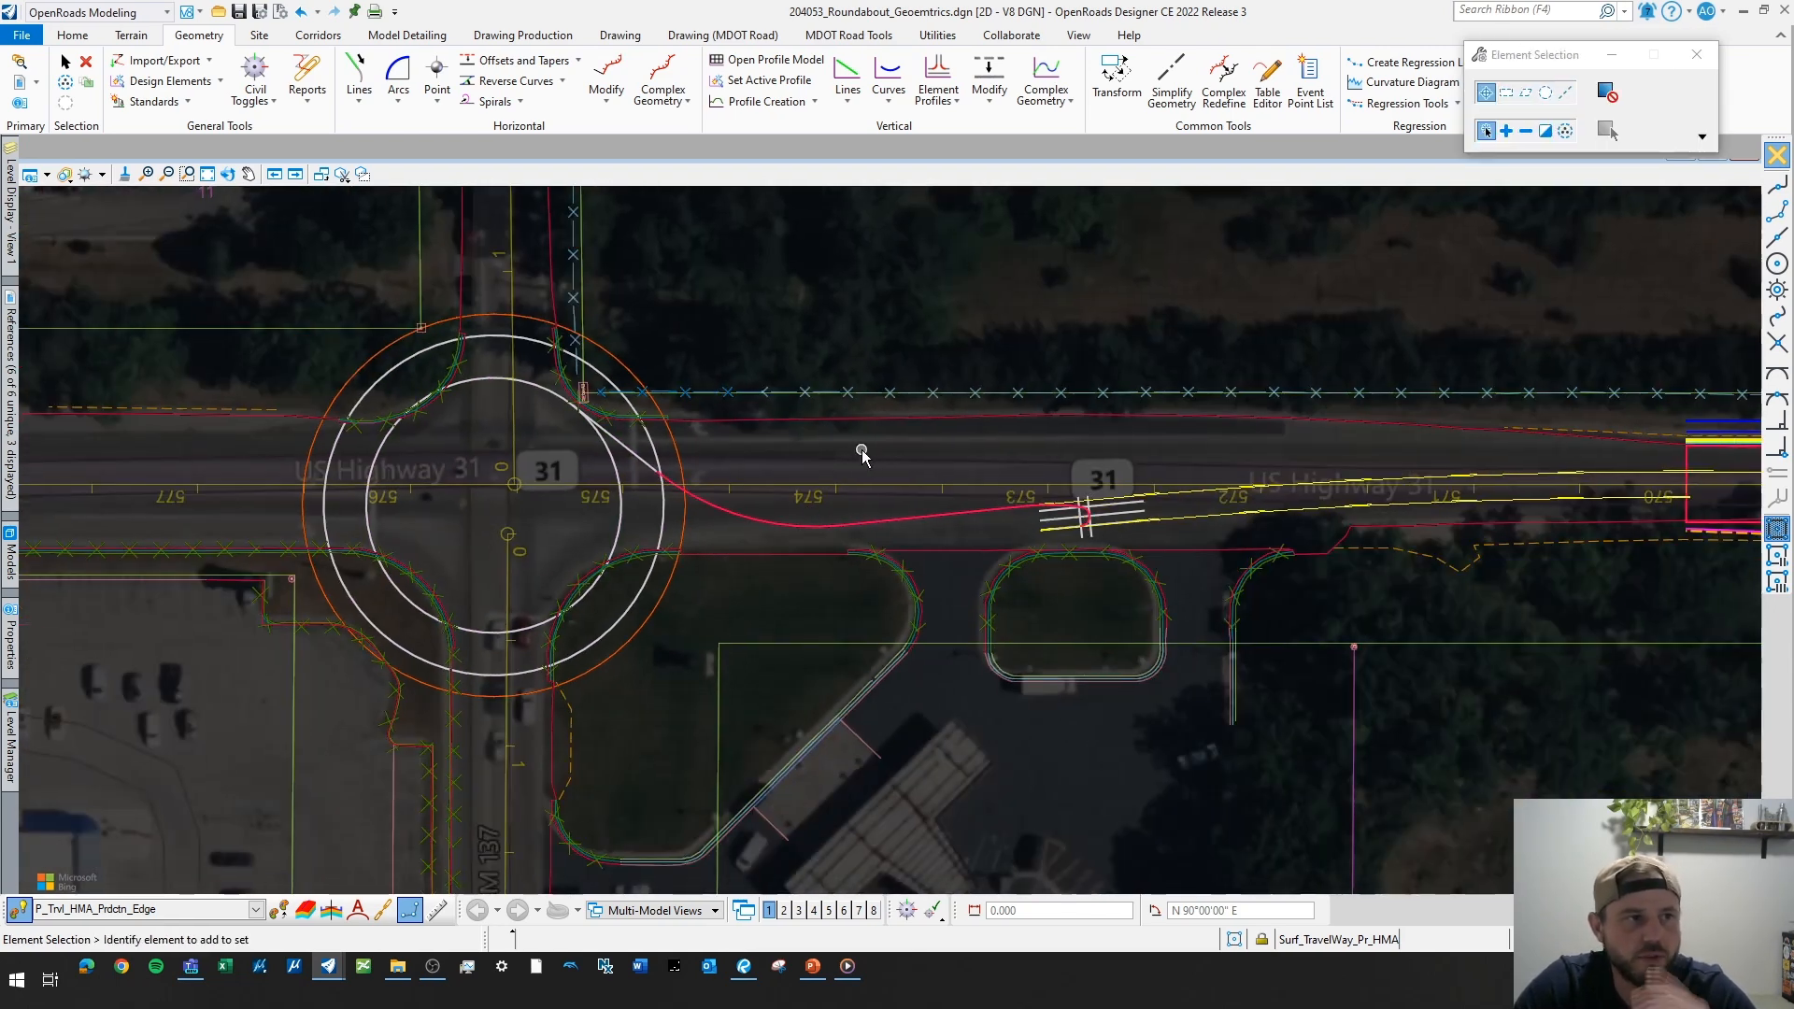
pyautogui.scroll(1, 894, 558)
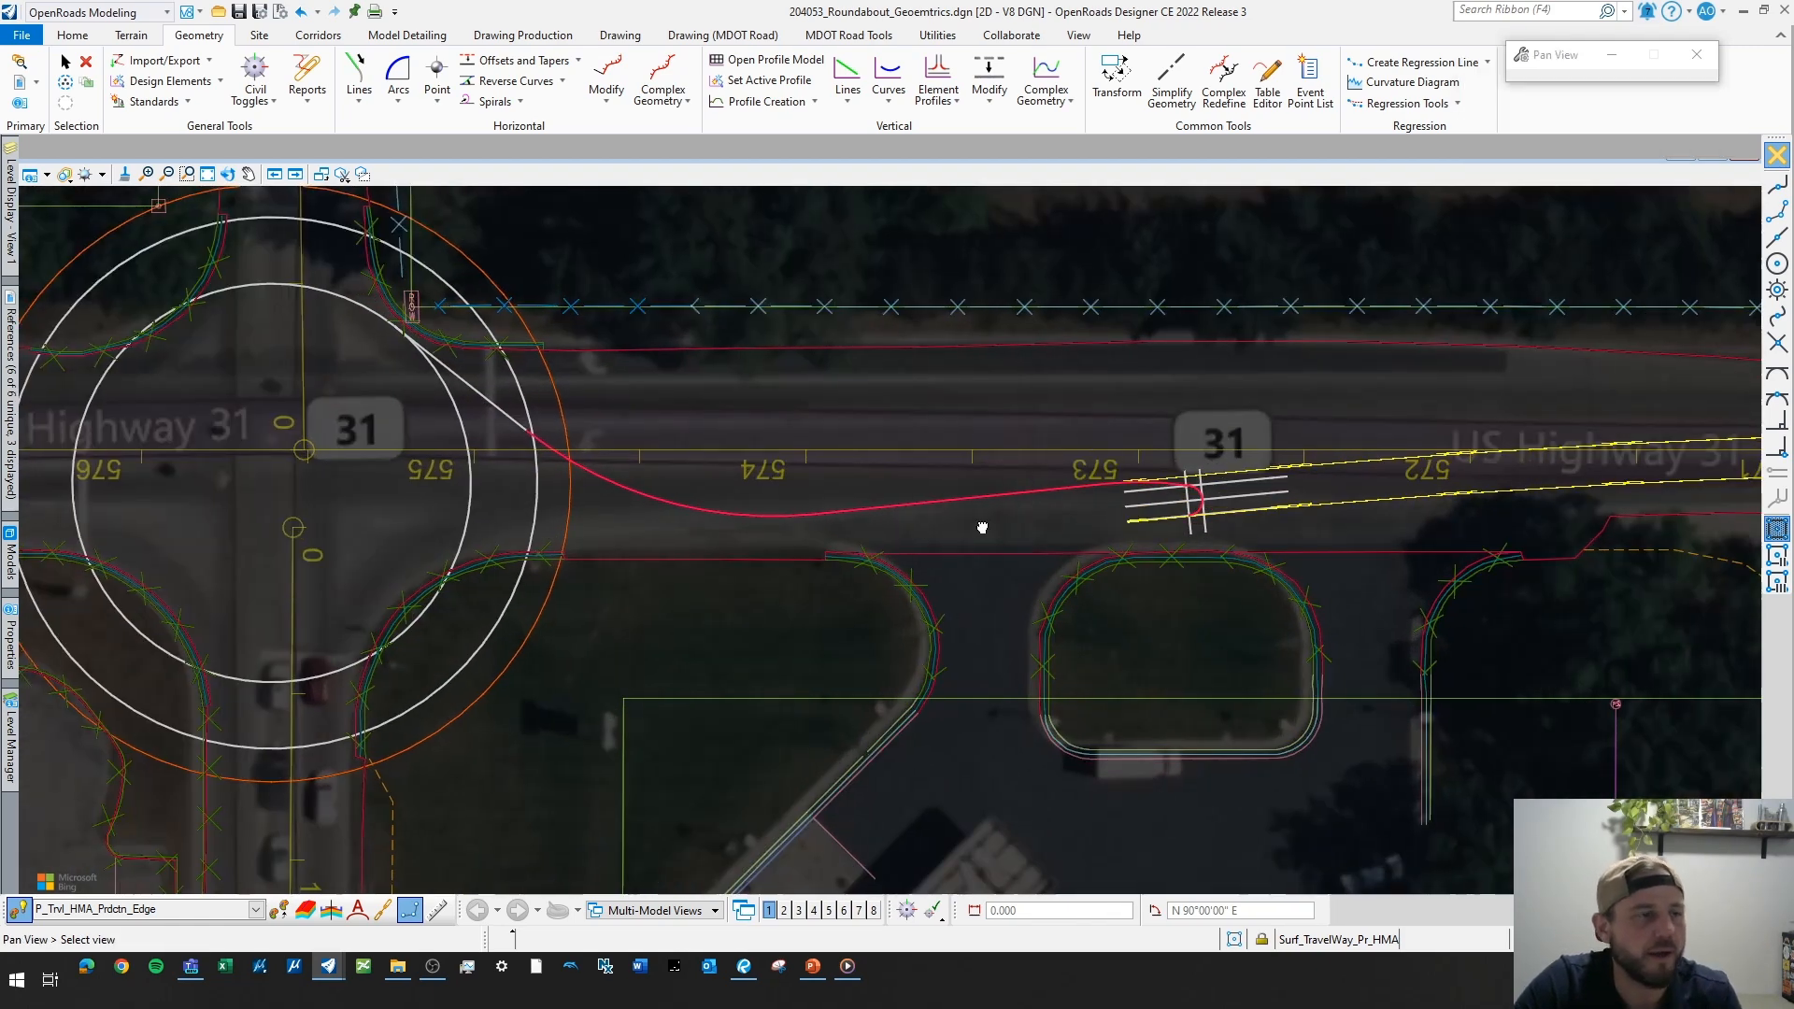
pyautogui.scroll(1, 821, 546)
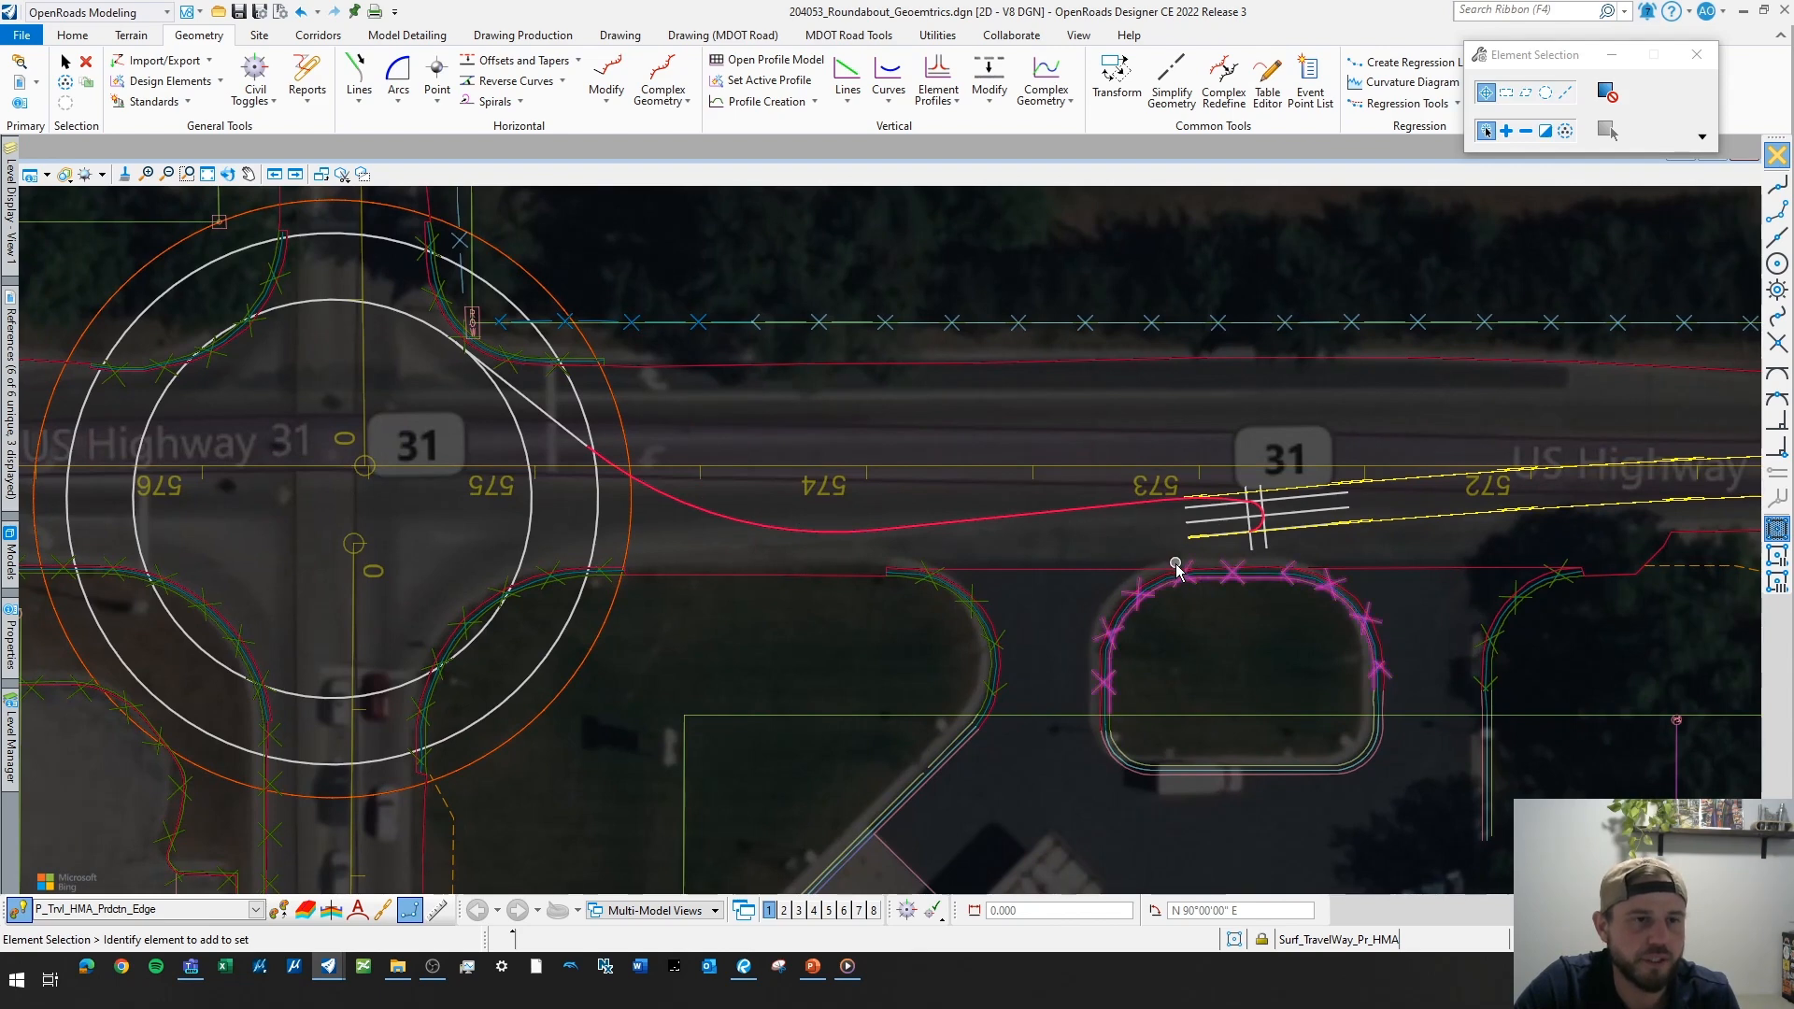
pyautogui.scroll(3, 1187, 537)
pyautogui.scroll(-3, 1271, 500)
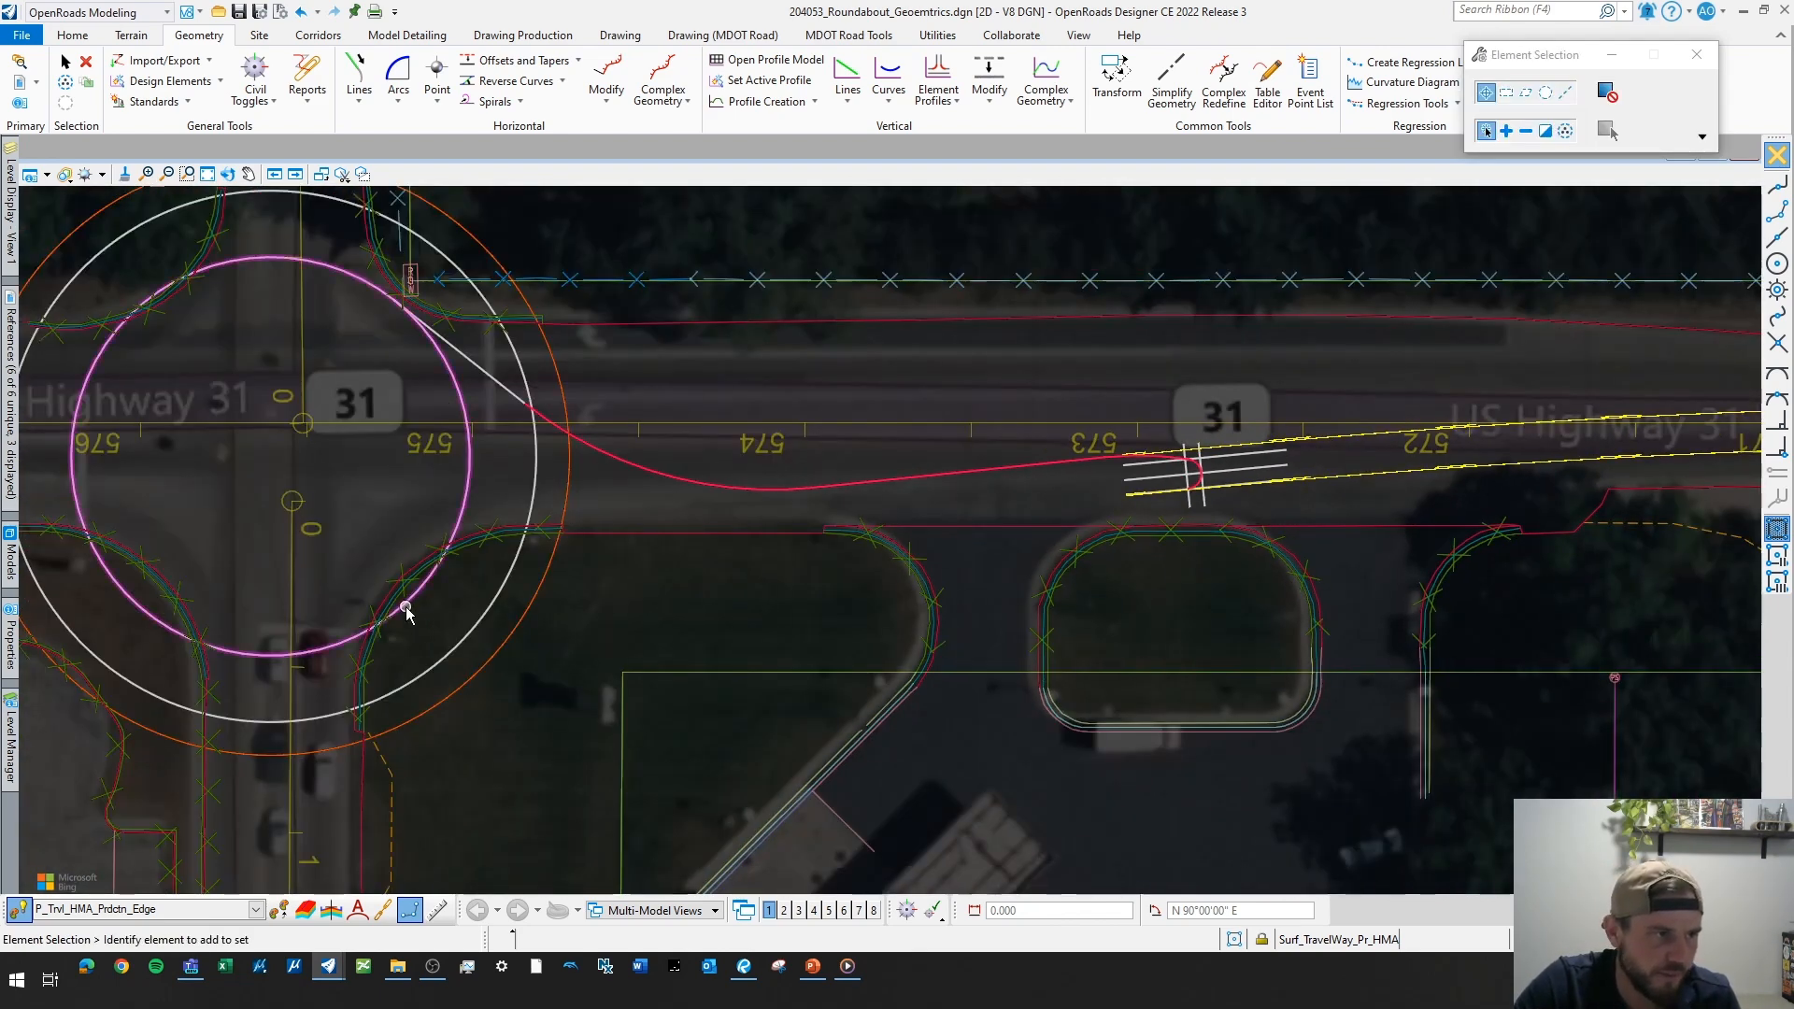
pyautogui.scroll(4, 1219, 491)
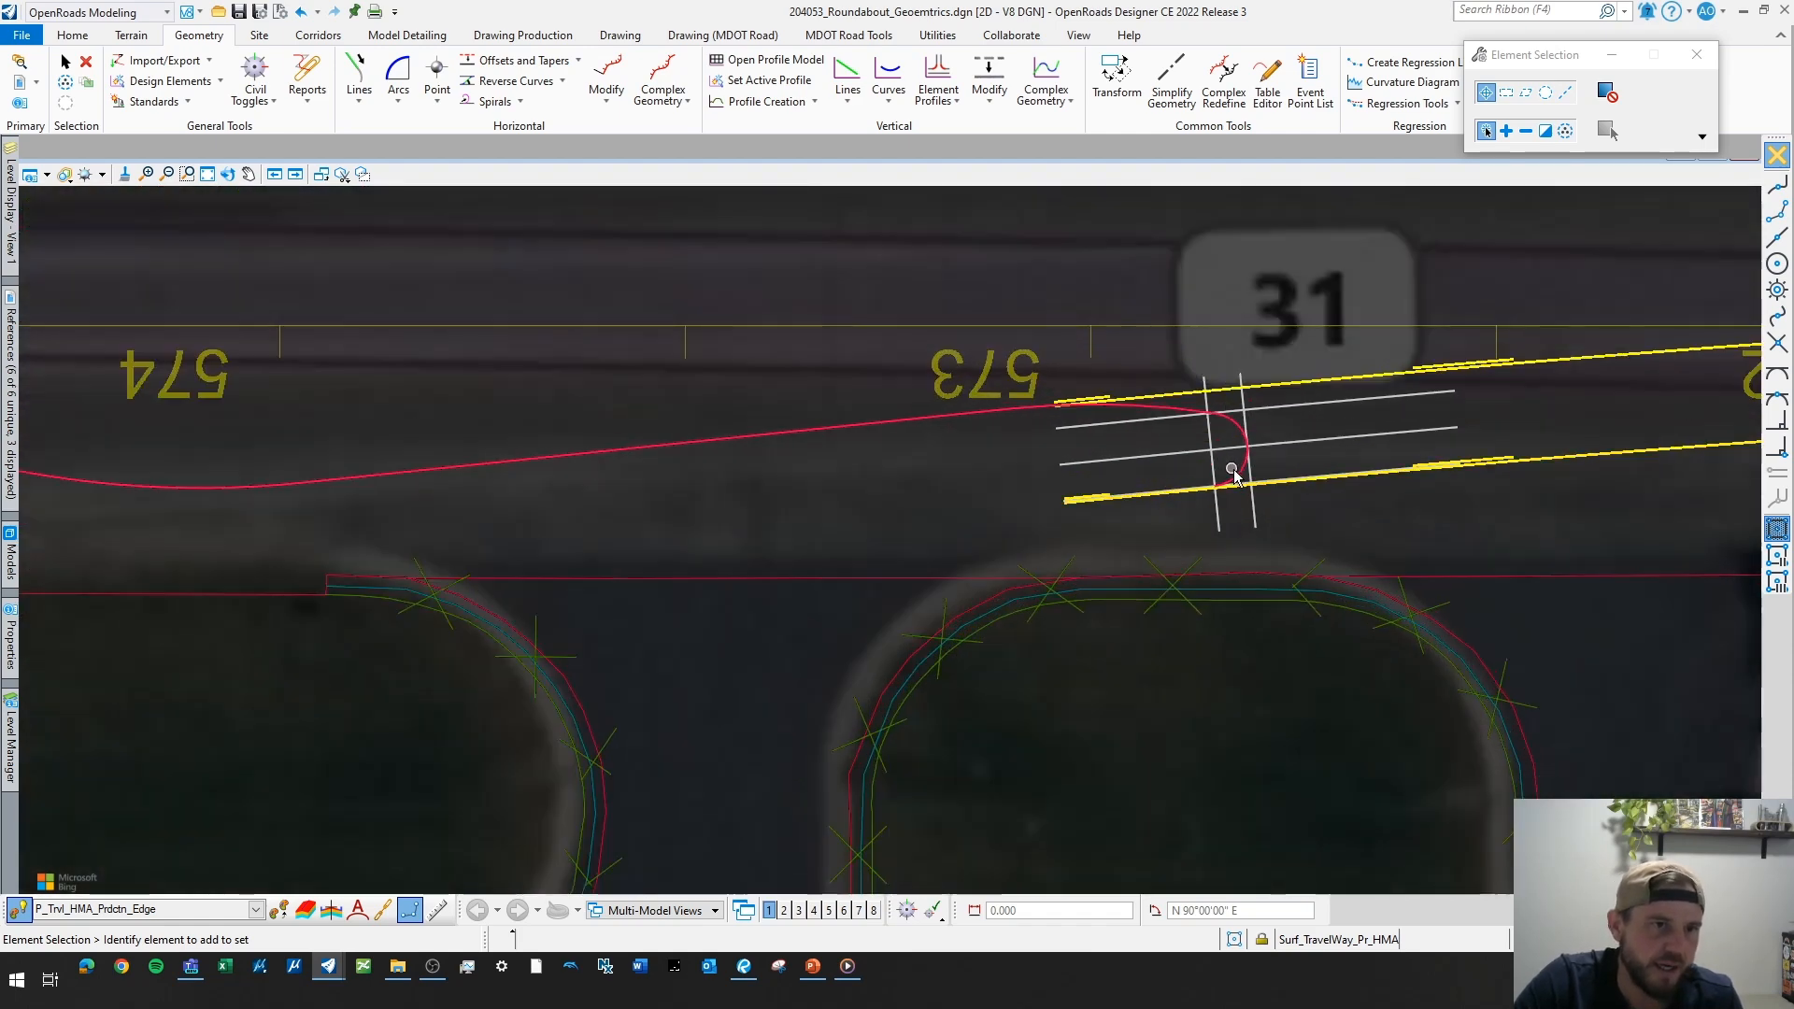
pyautogui.scroll(-3, 1232, 480)
pyautogui.scroll(-1, 1235, 478)
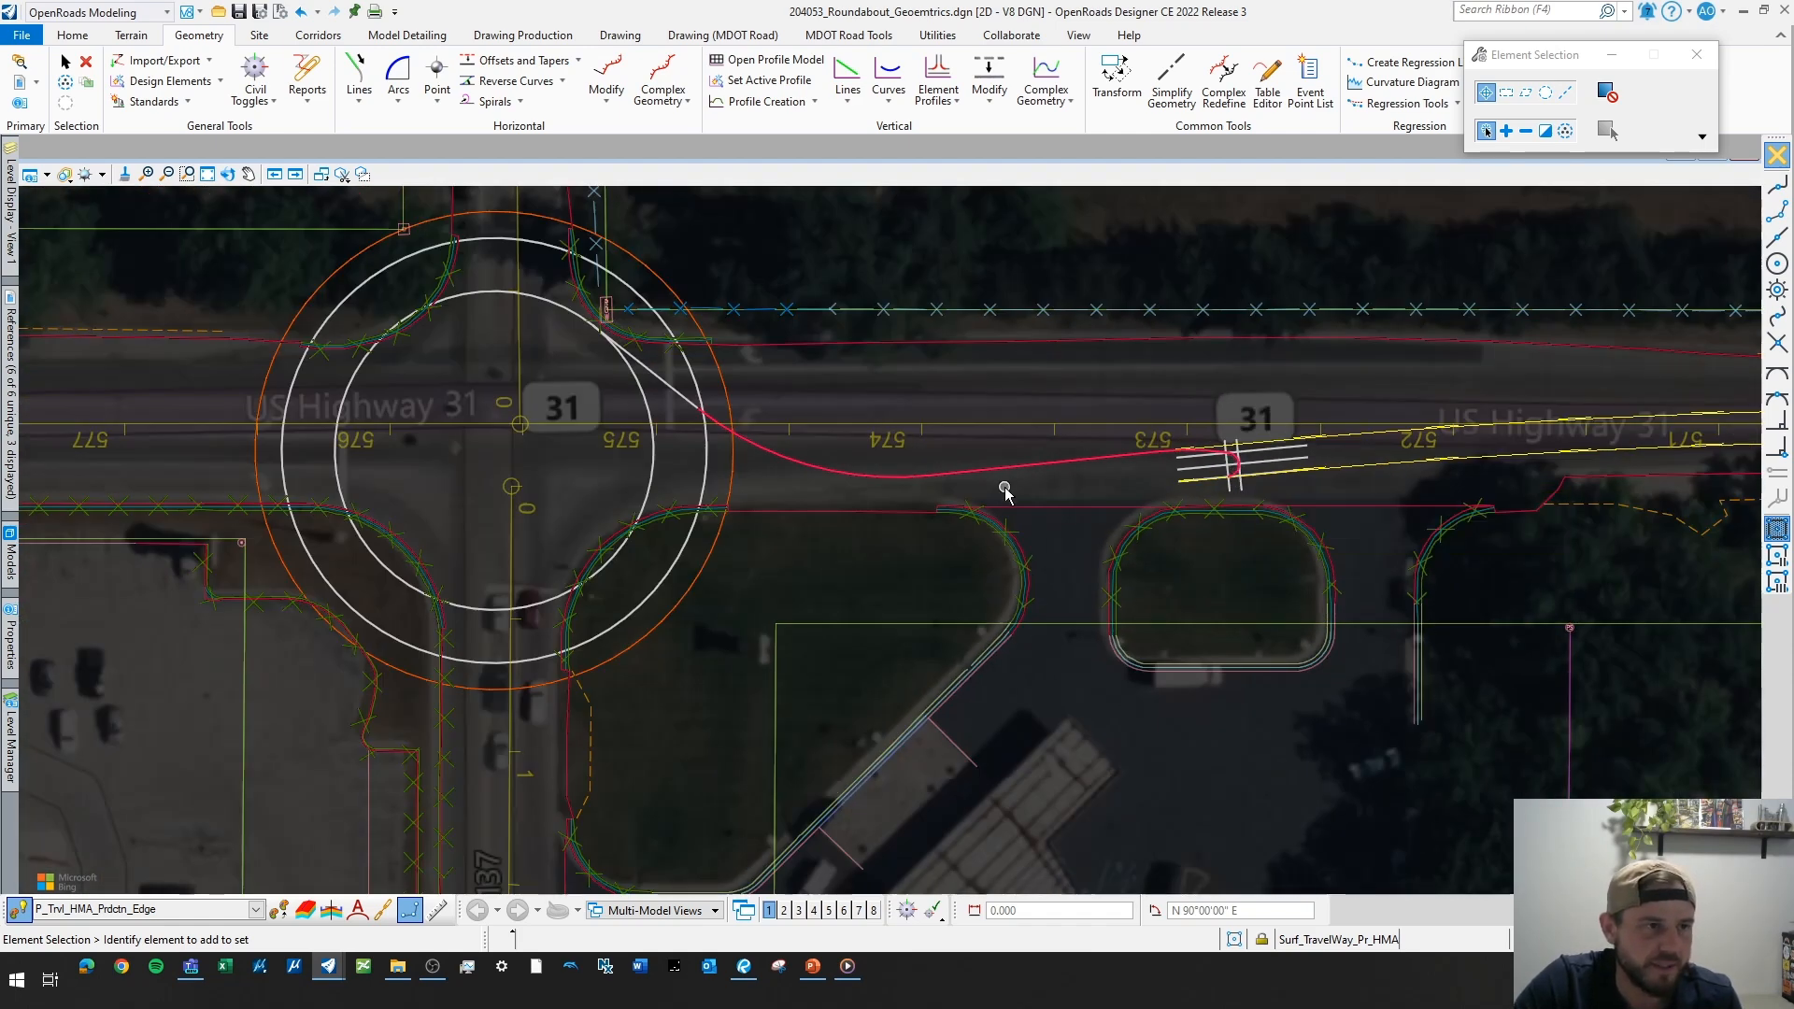
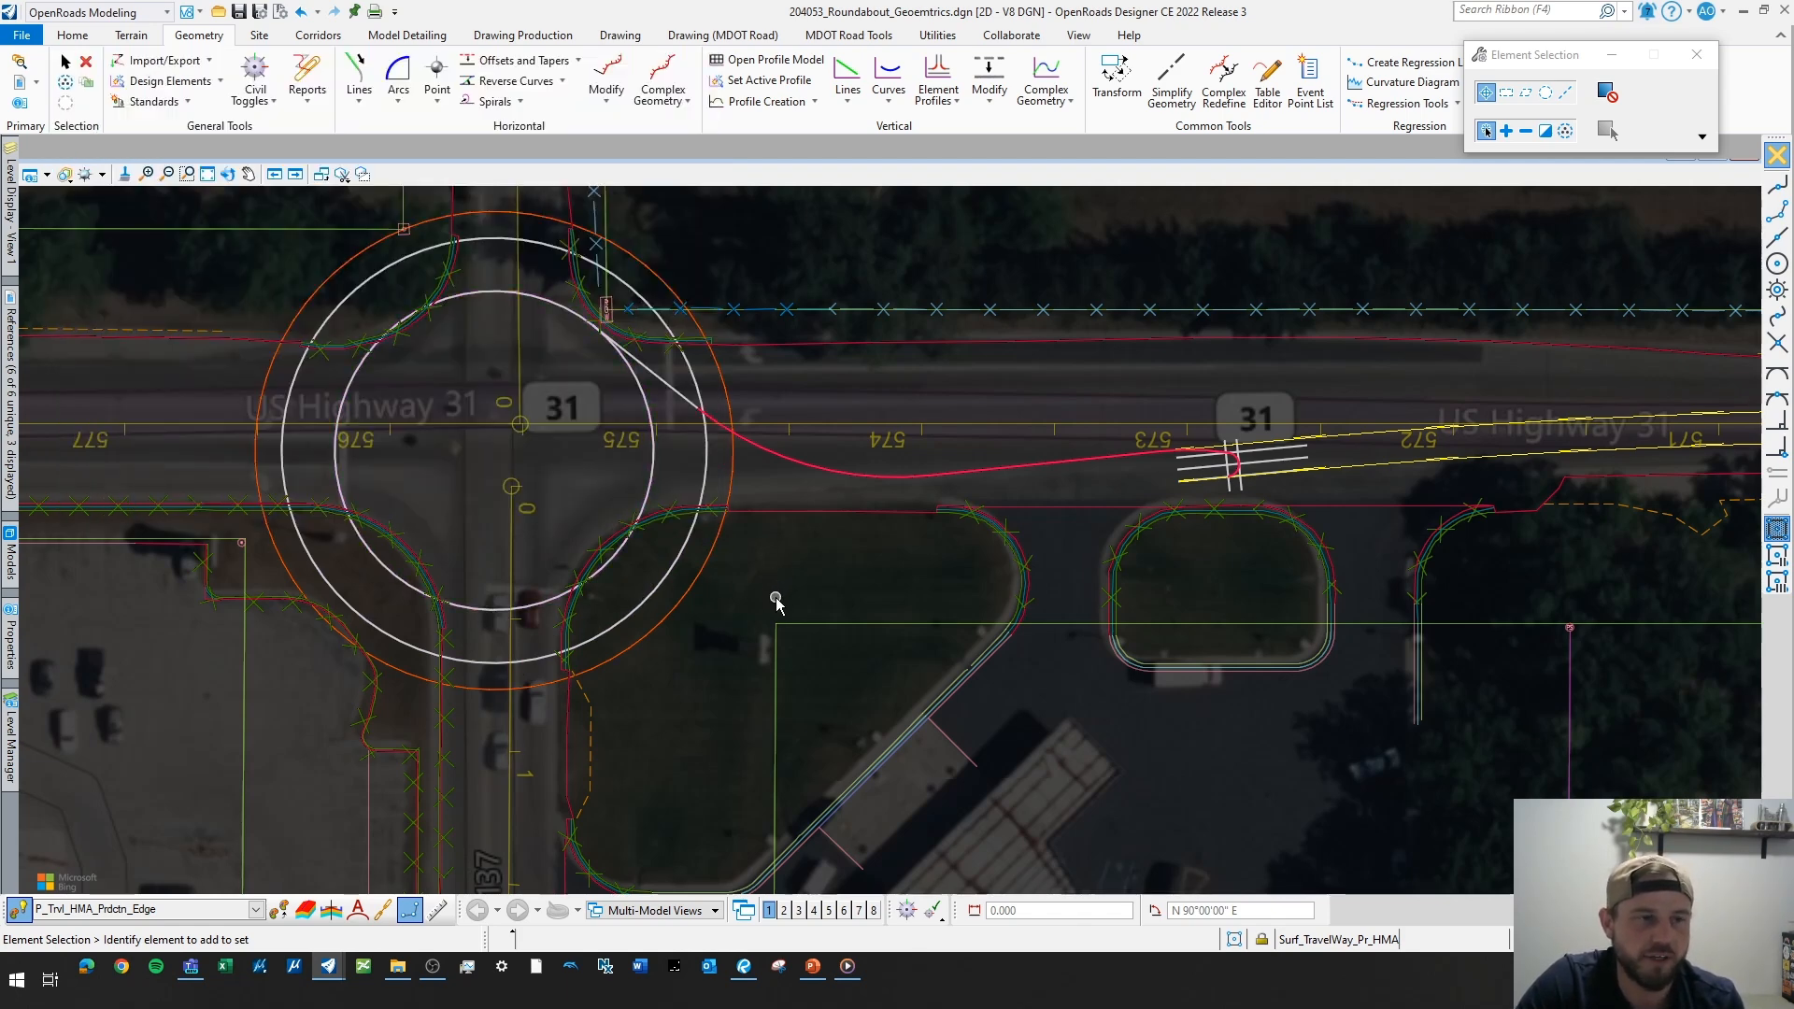
pyautogui.scroll(-1, 776, 598)
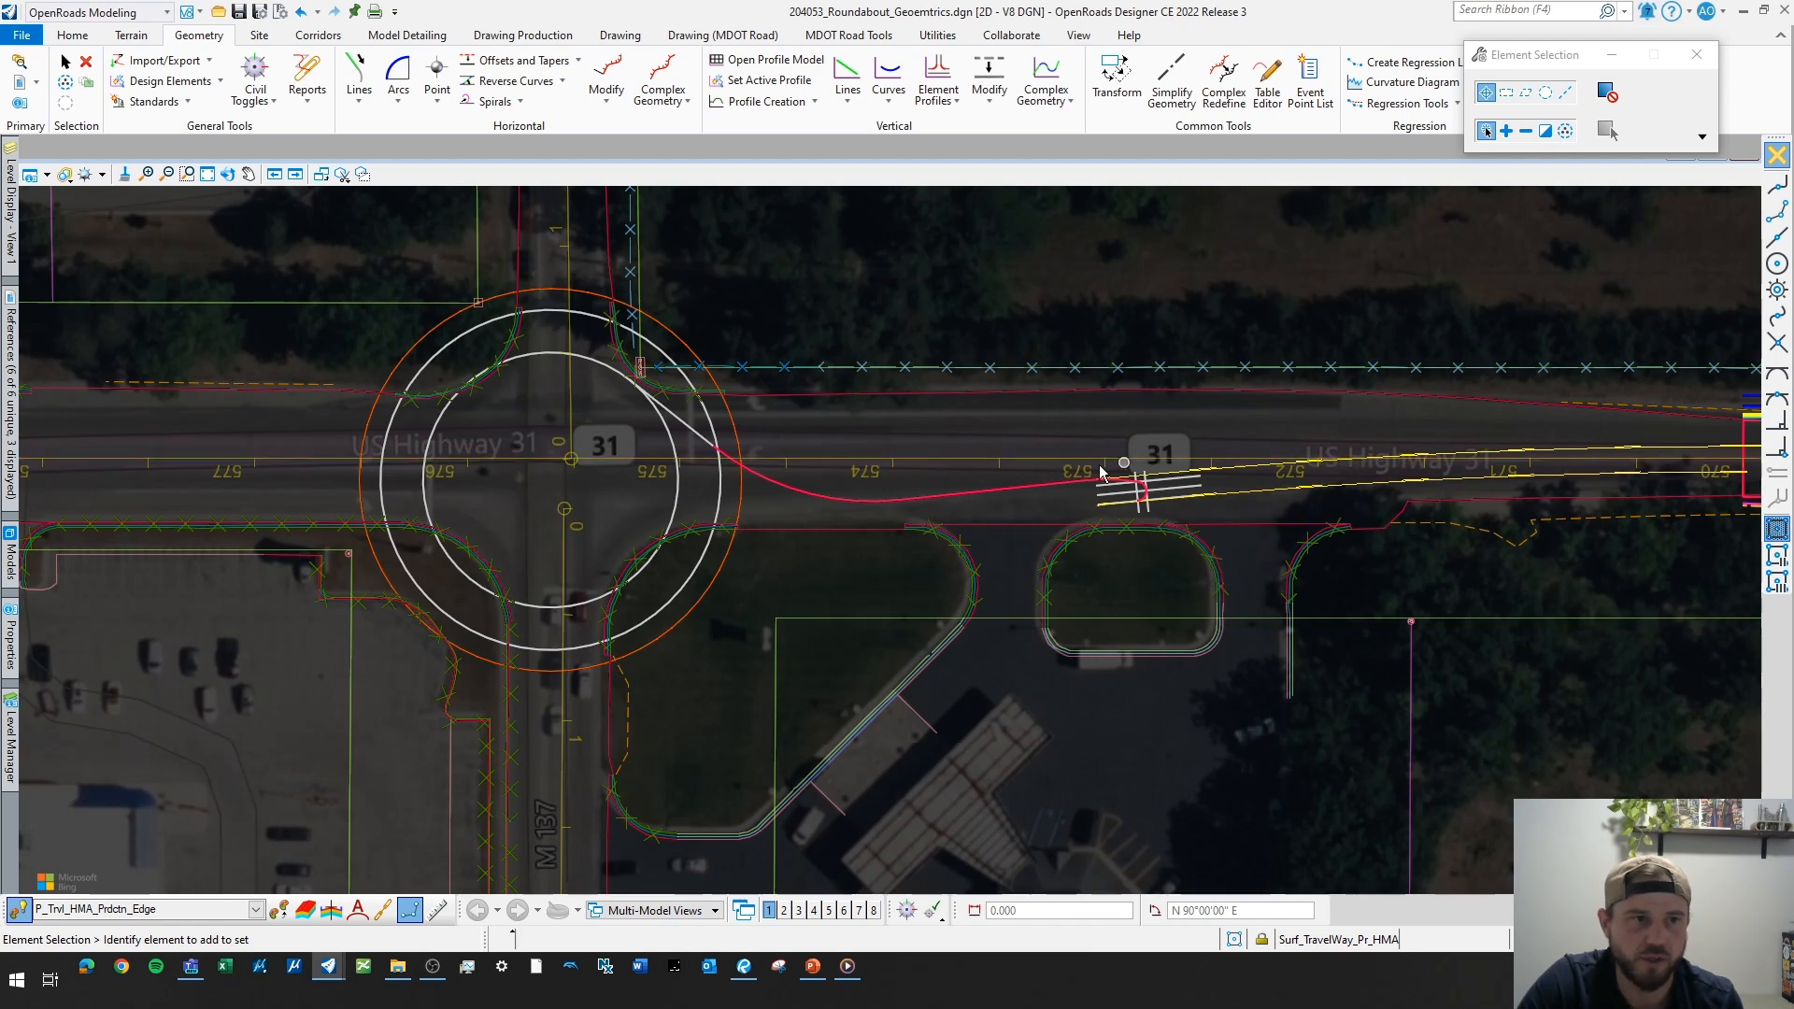
pyautogui.scroll(2, 1074, 523)
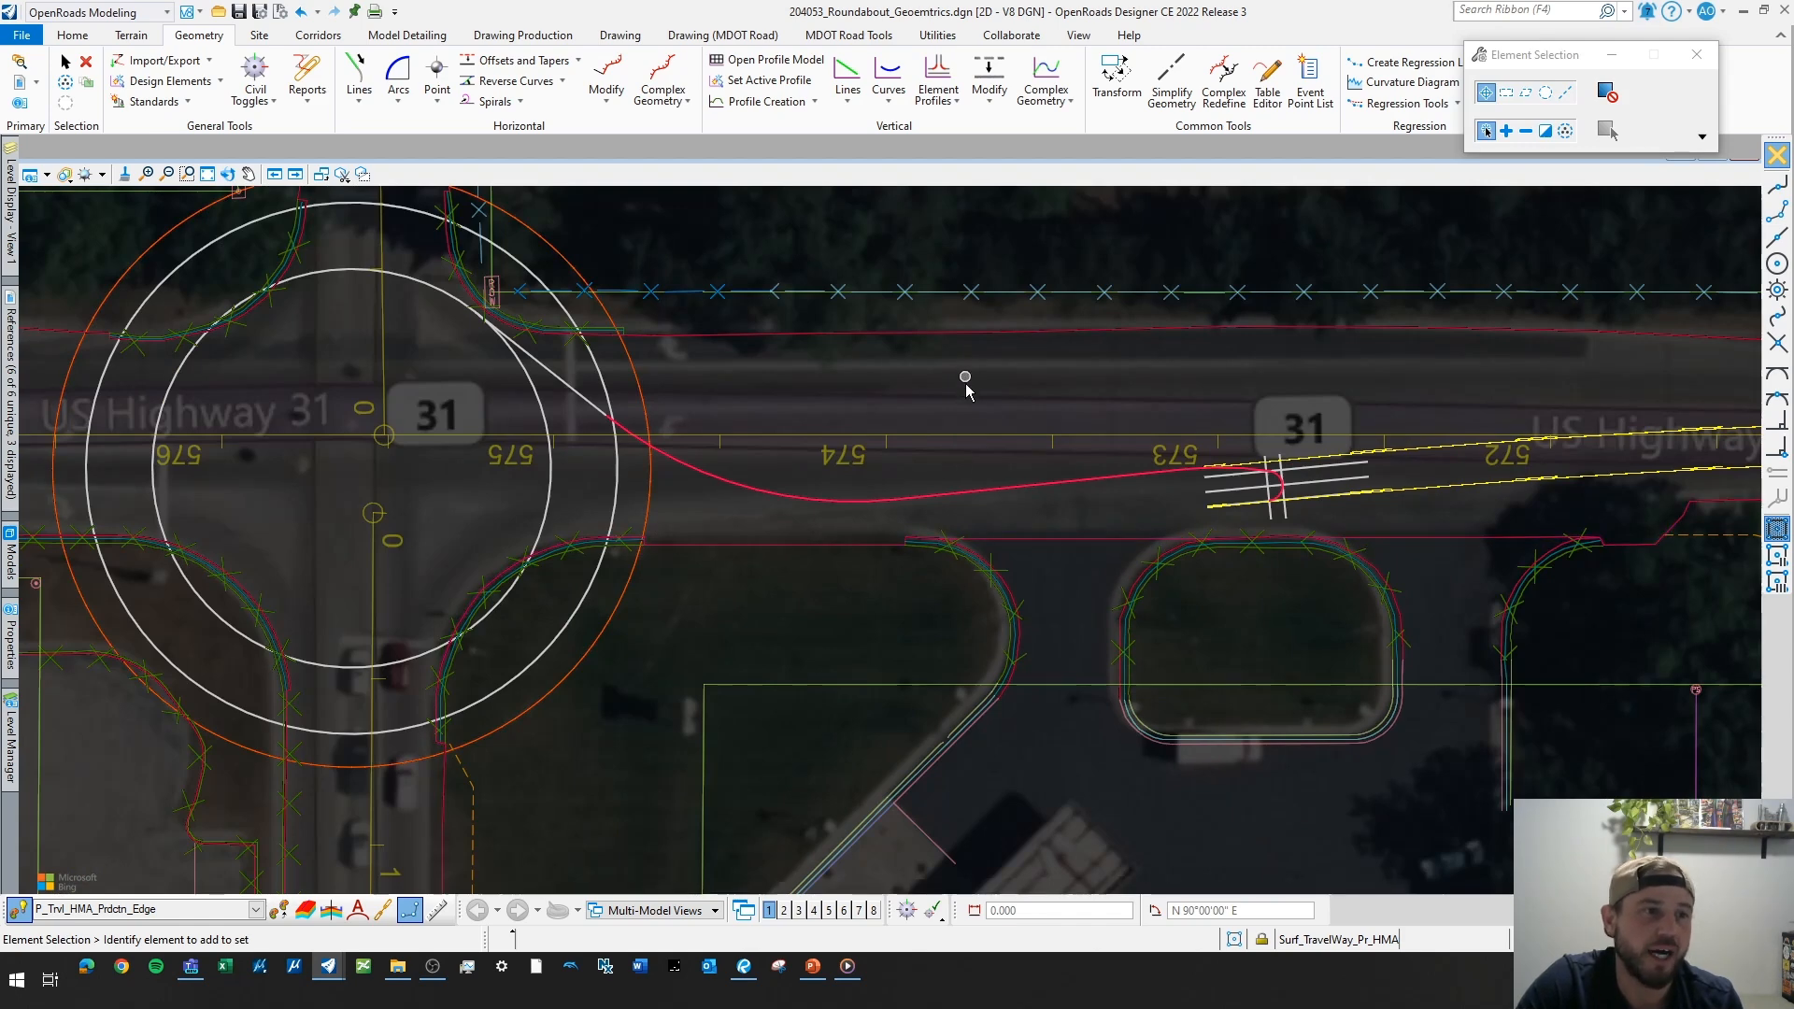
pyautogui.scroll(-2, 884, 518)
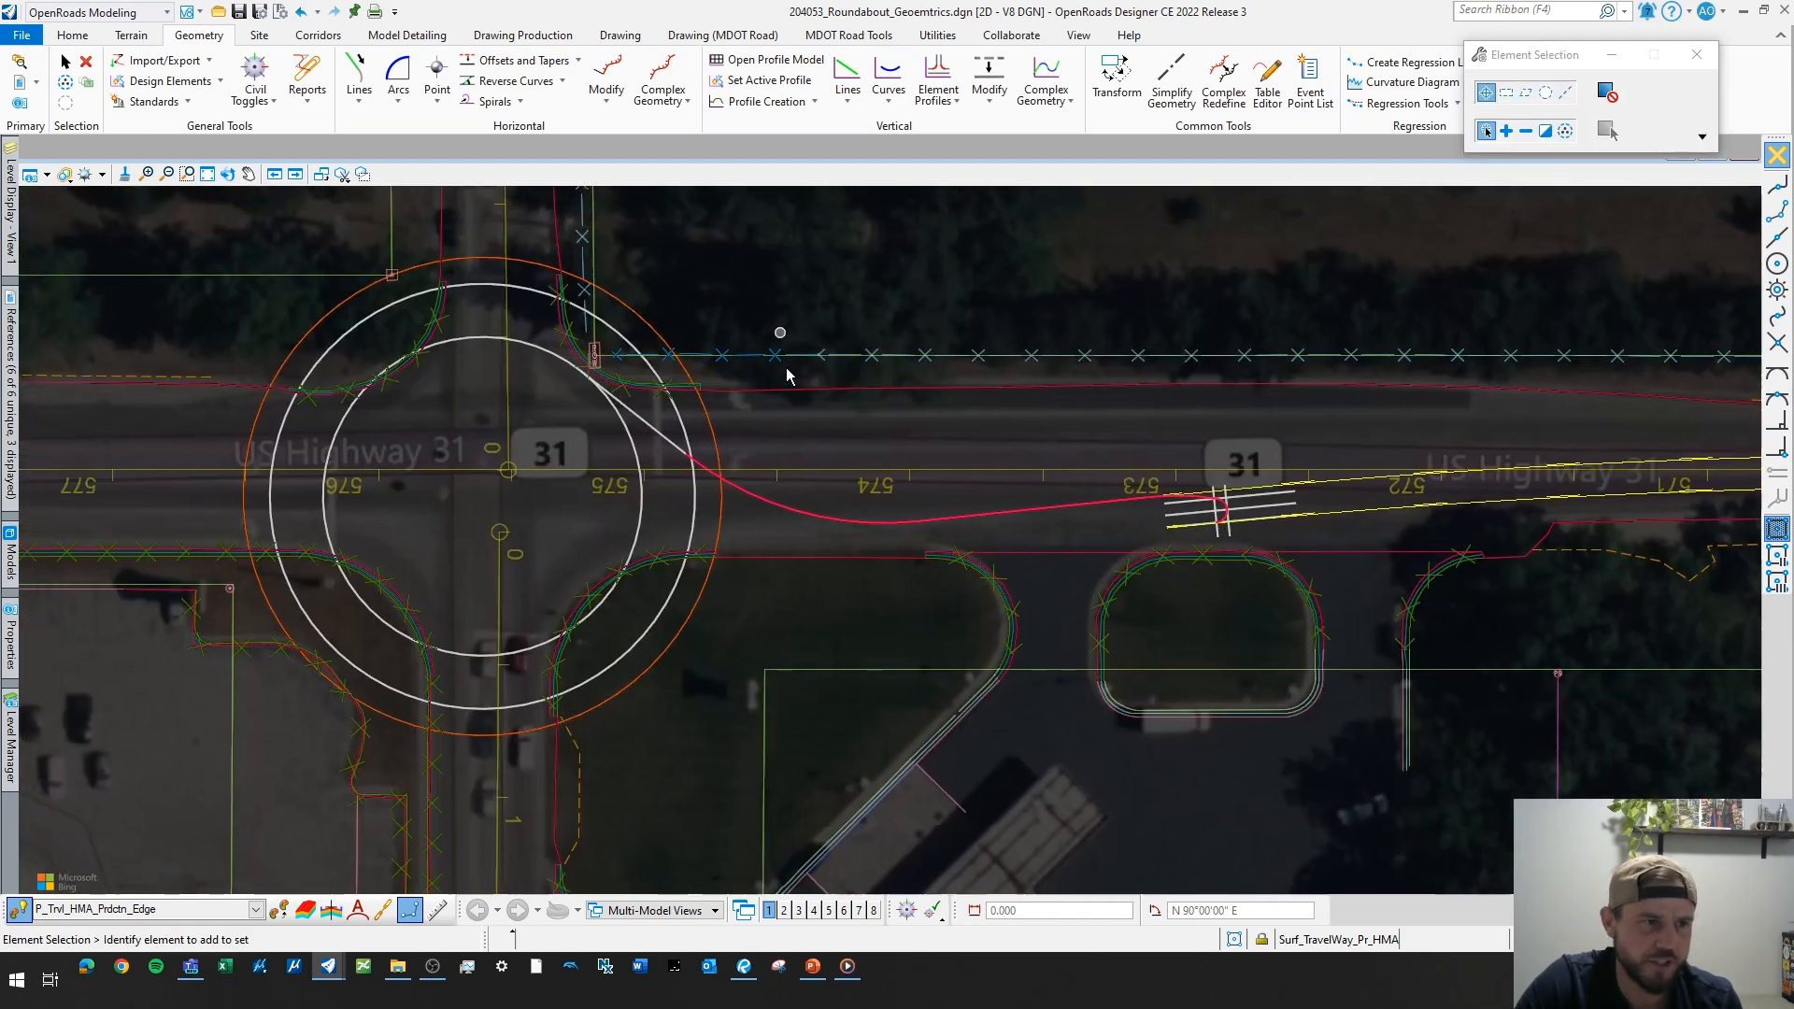
pyautogui.scroll(1, 846, 556)
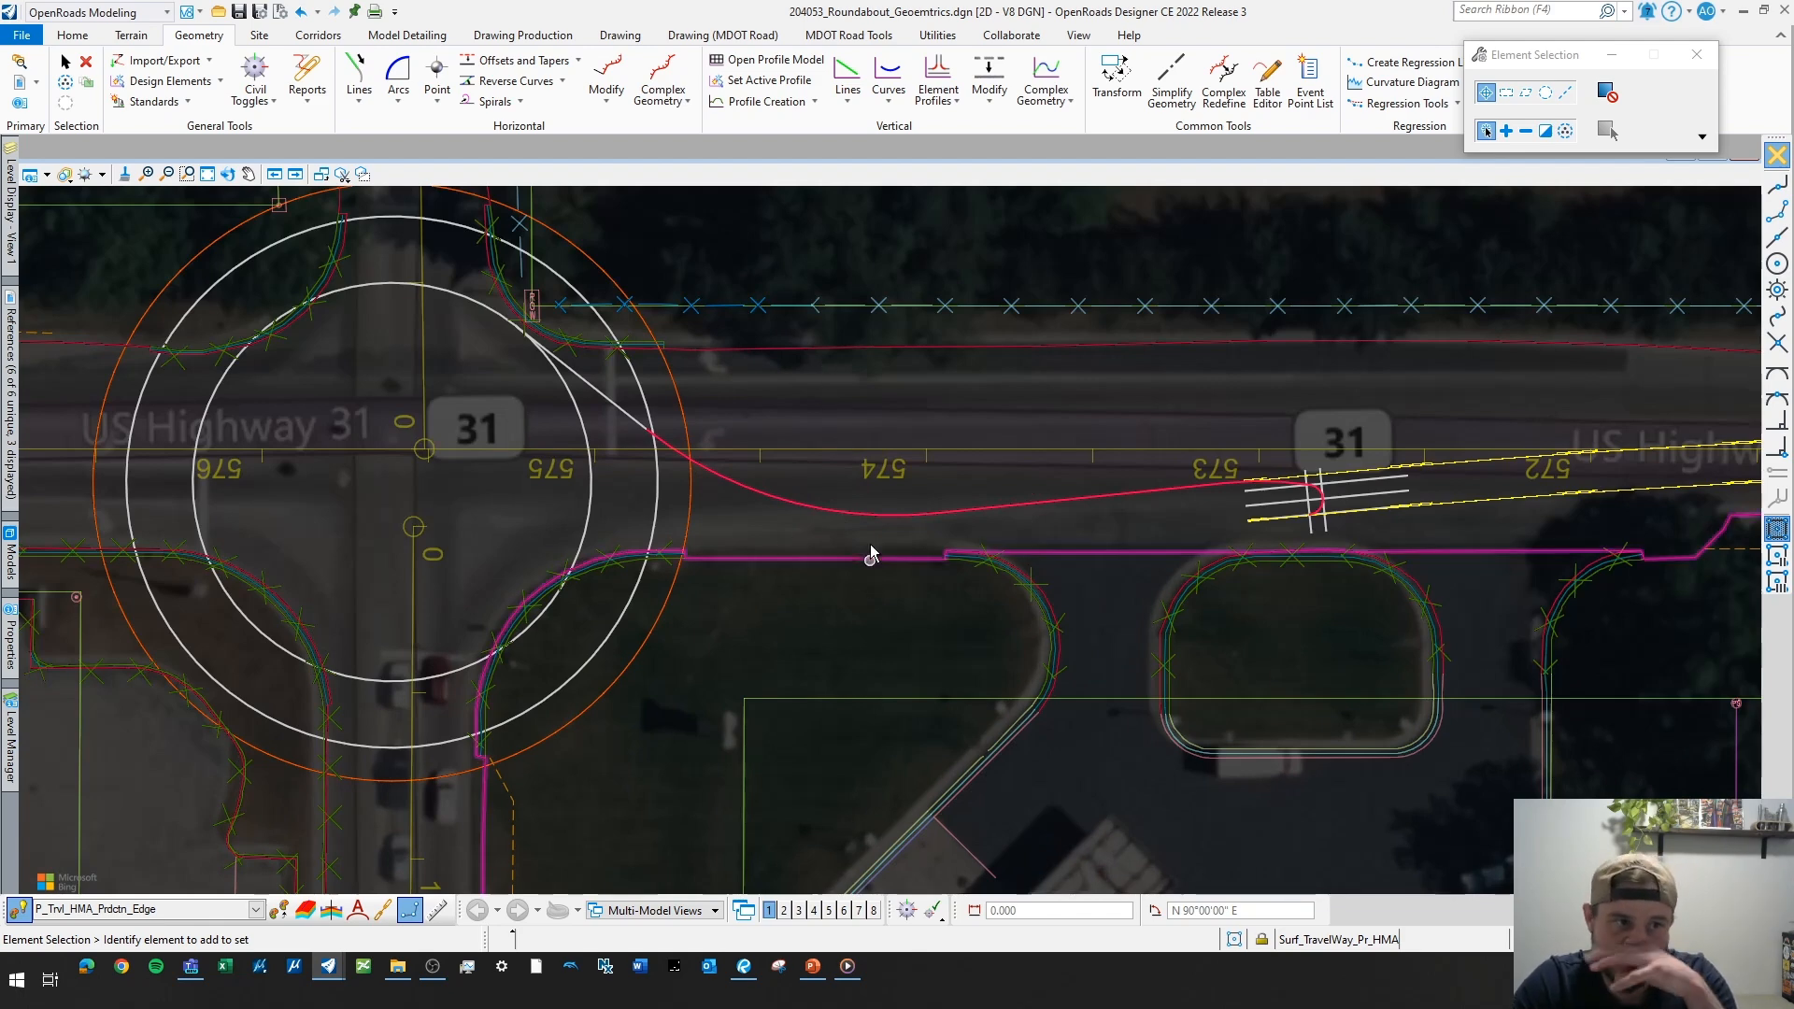
# - Start a Simple Line From Element for the south edge of the east approach's splitter island
pyautogui.scroll(1, 846, 500)
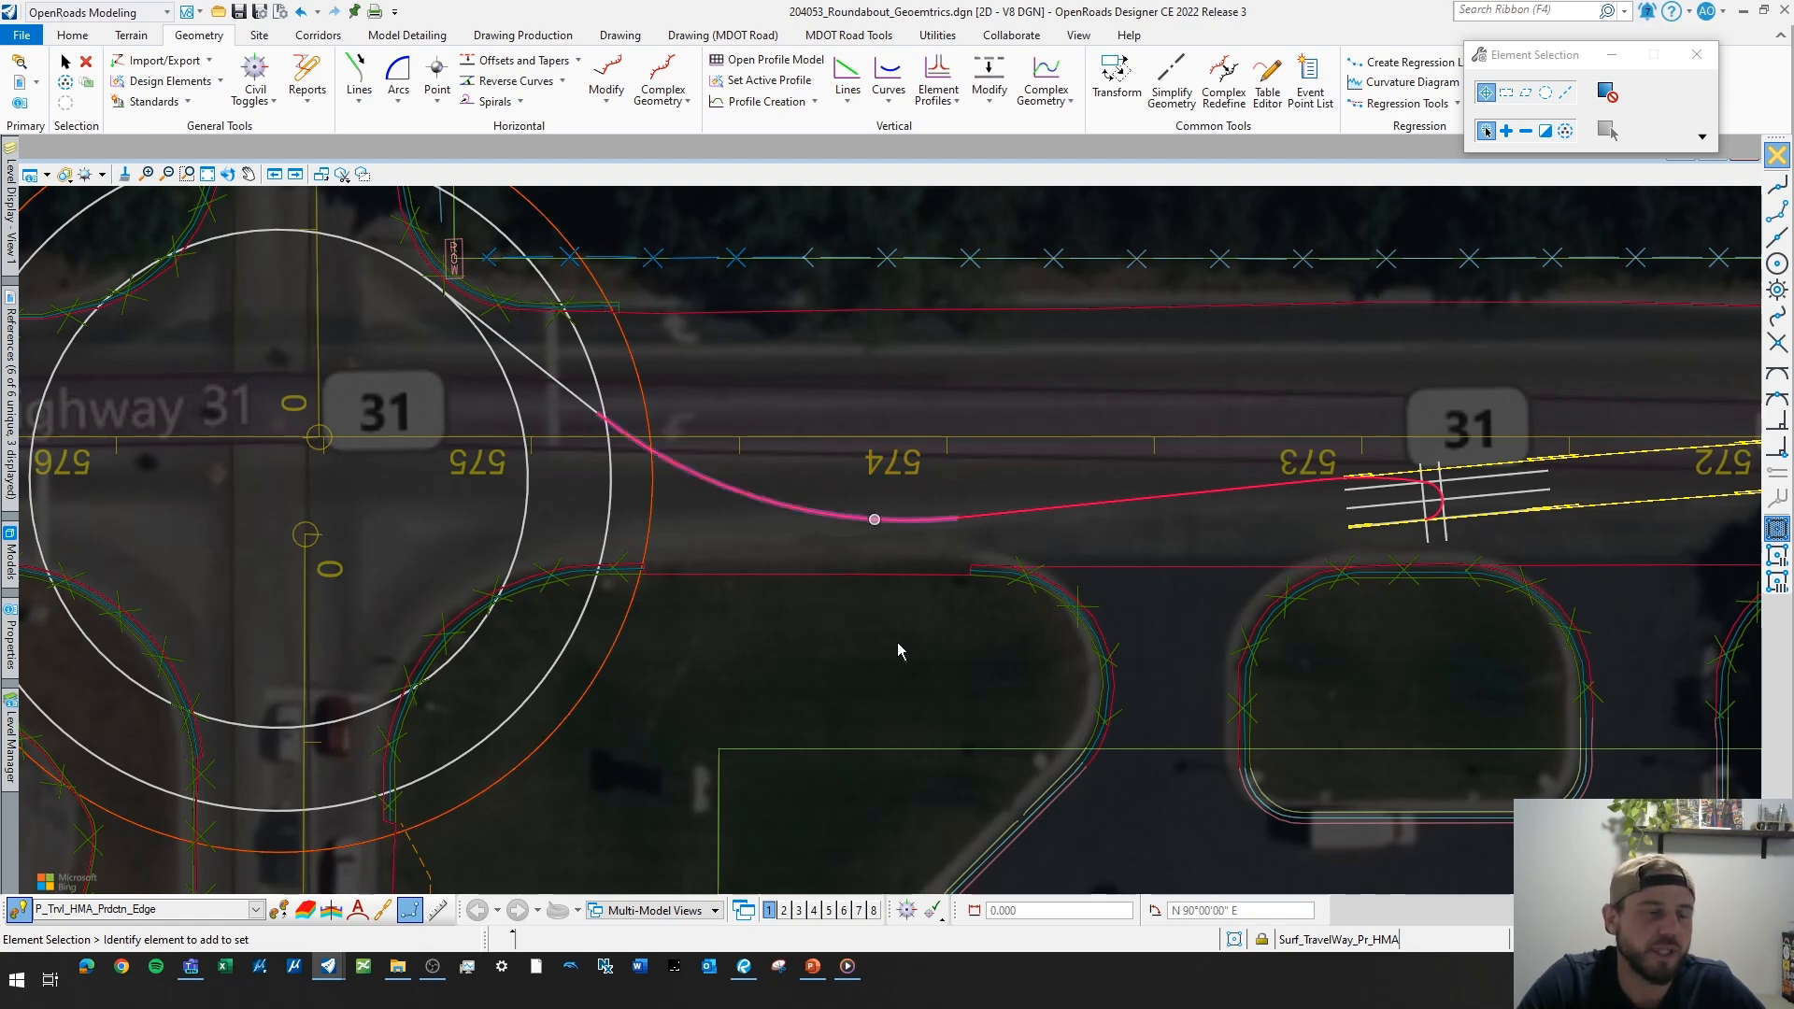
pyautogui.scroll(-2, 703, 553)
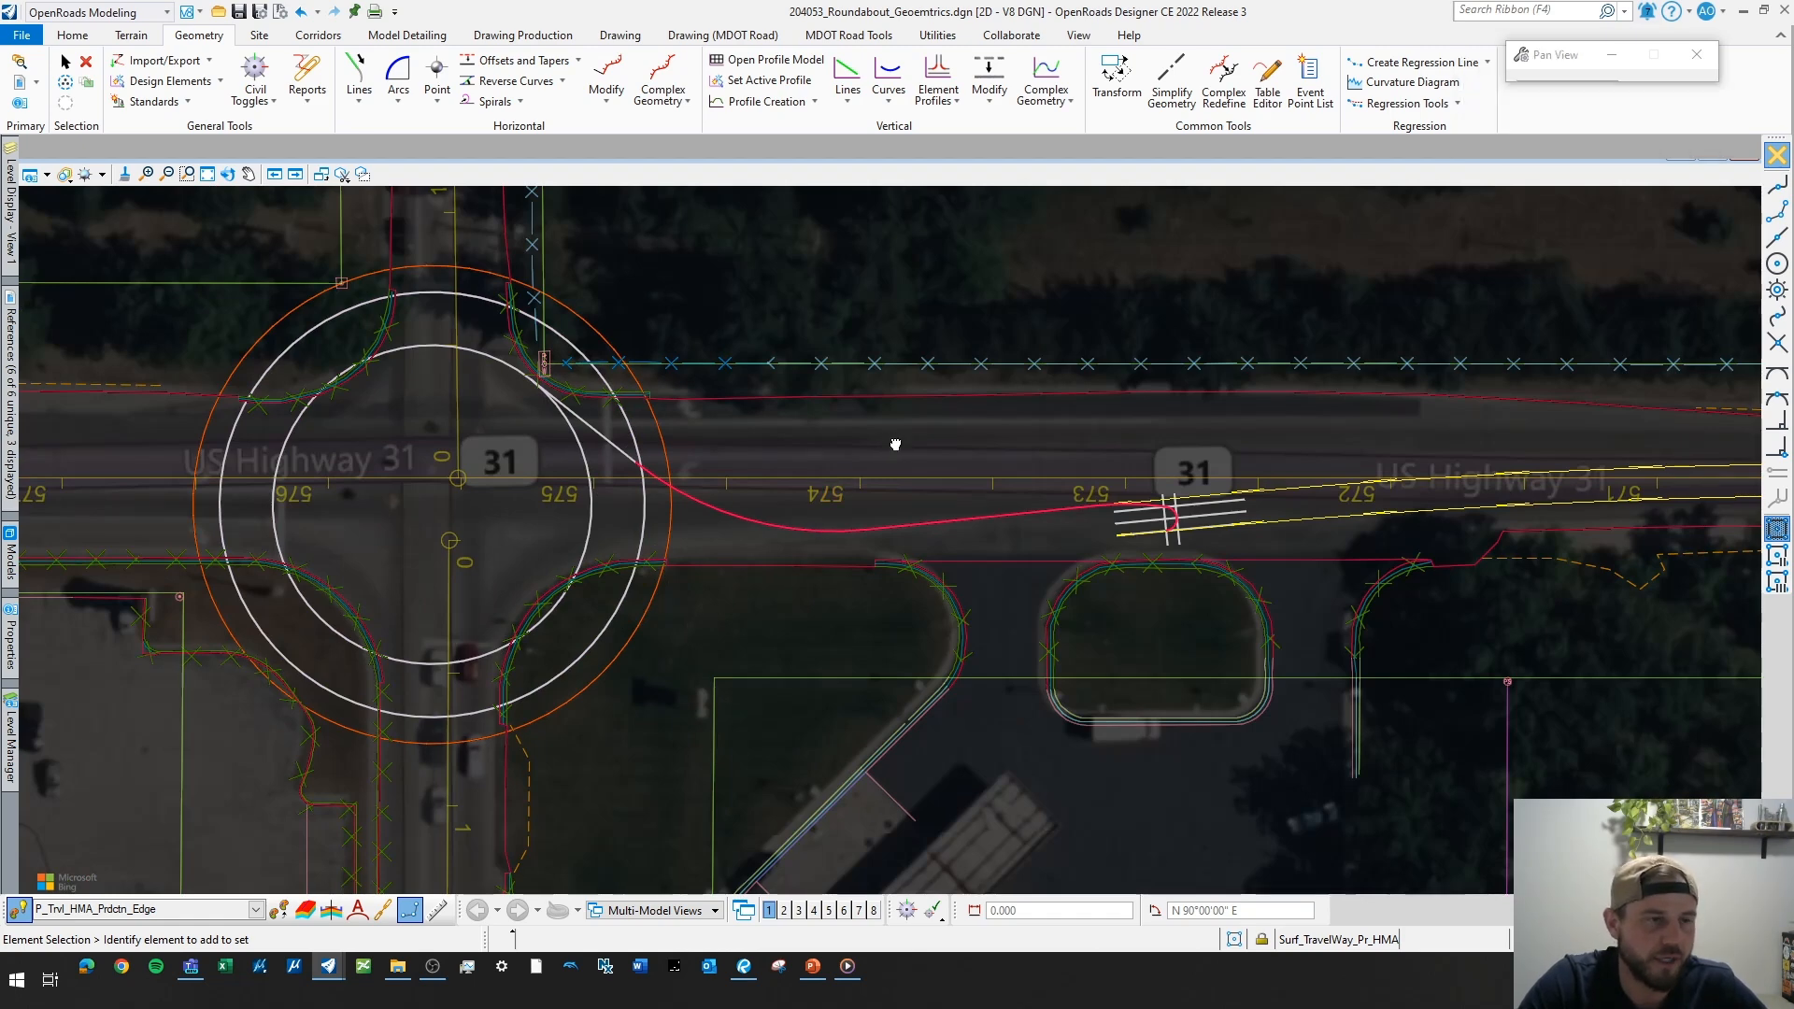
pyautogui.moveTo(893, 445)
pyautogui.mouseDown(button='middle')
pyautogui.moveTo(845, 572)
pyautogui.moveTo(882, 490)
pyautogui.mouseUp(button='middle')
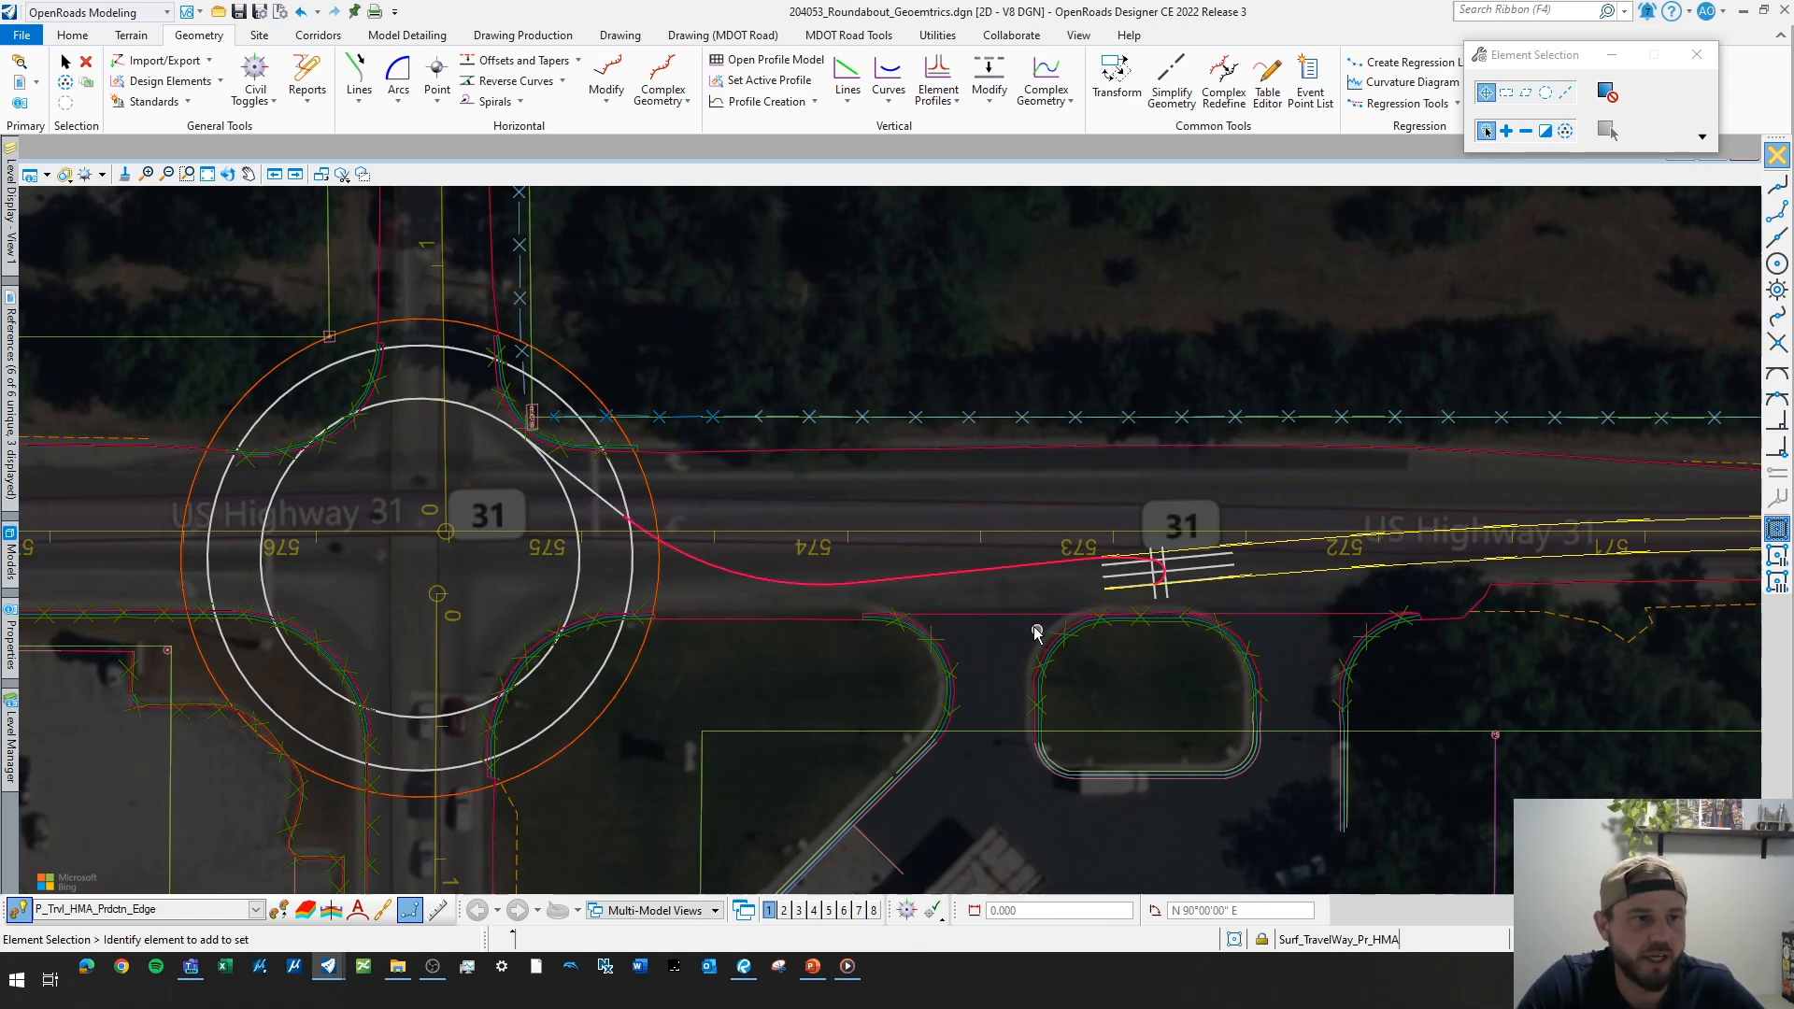
pyautogui.scroll(1, 1036, 632)
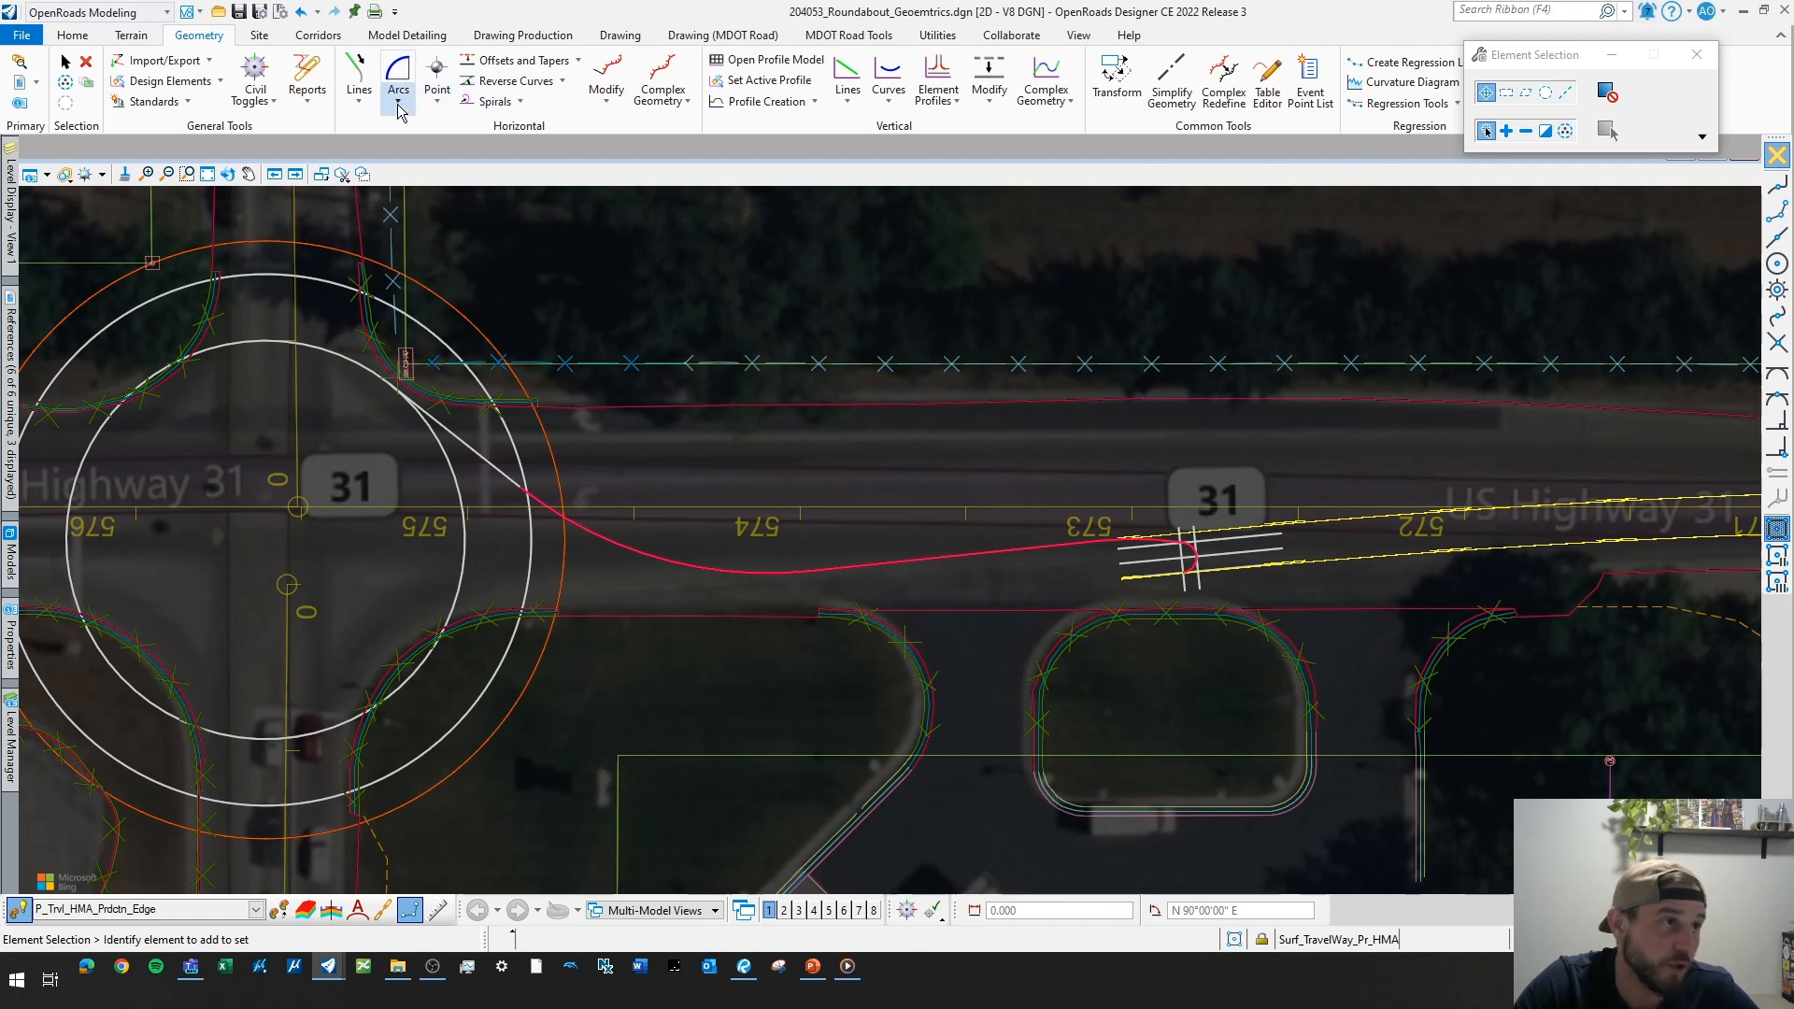
pyautogui.click(368, 101)
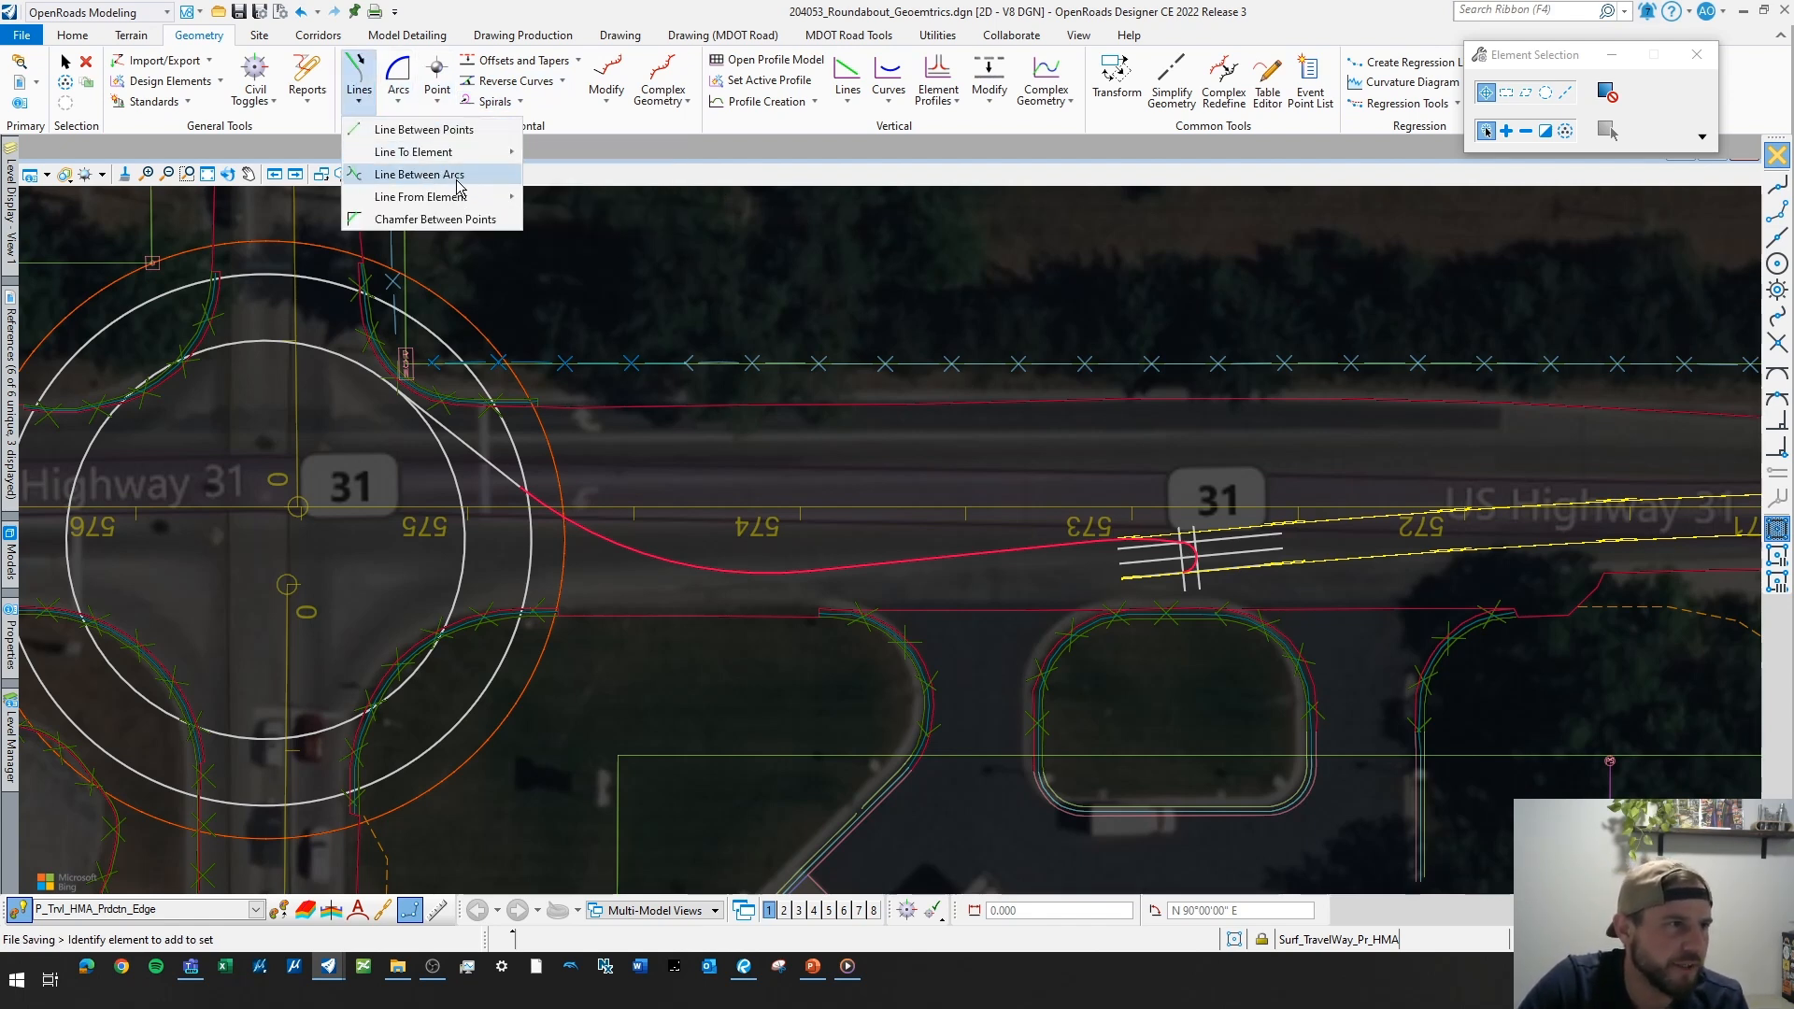
pyautogui.moveTo(507, 199)
pyautogui.click(598, 205)
# - Try to draw a line from the south end of the red nose arc, aiming west toward the roundabout
pyautogui.scroll(5, 1200, 546)
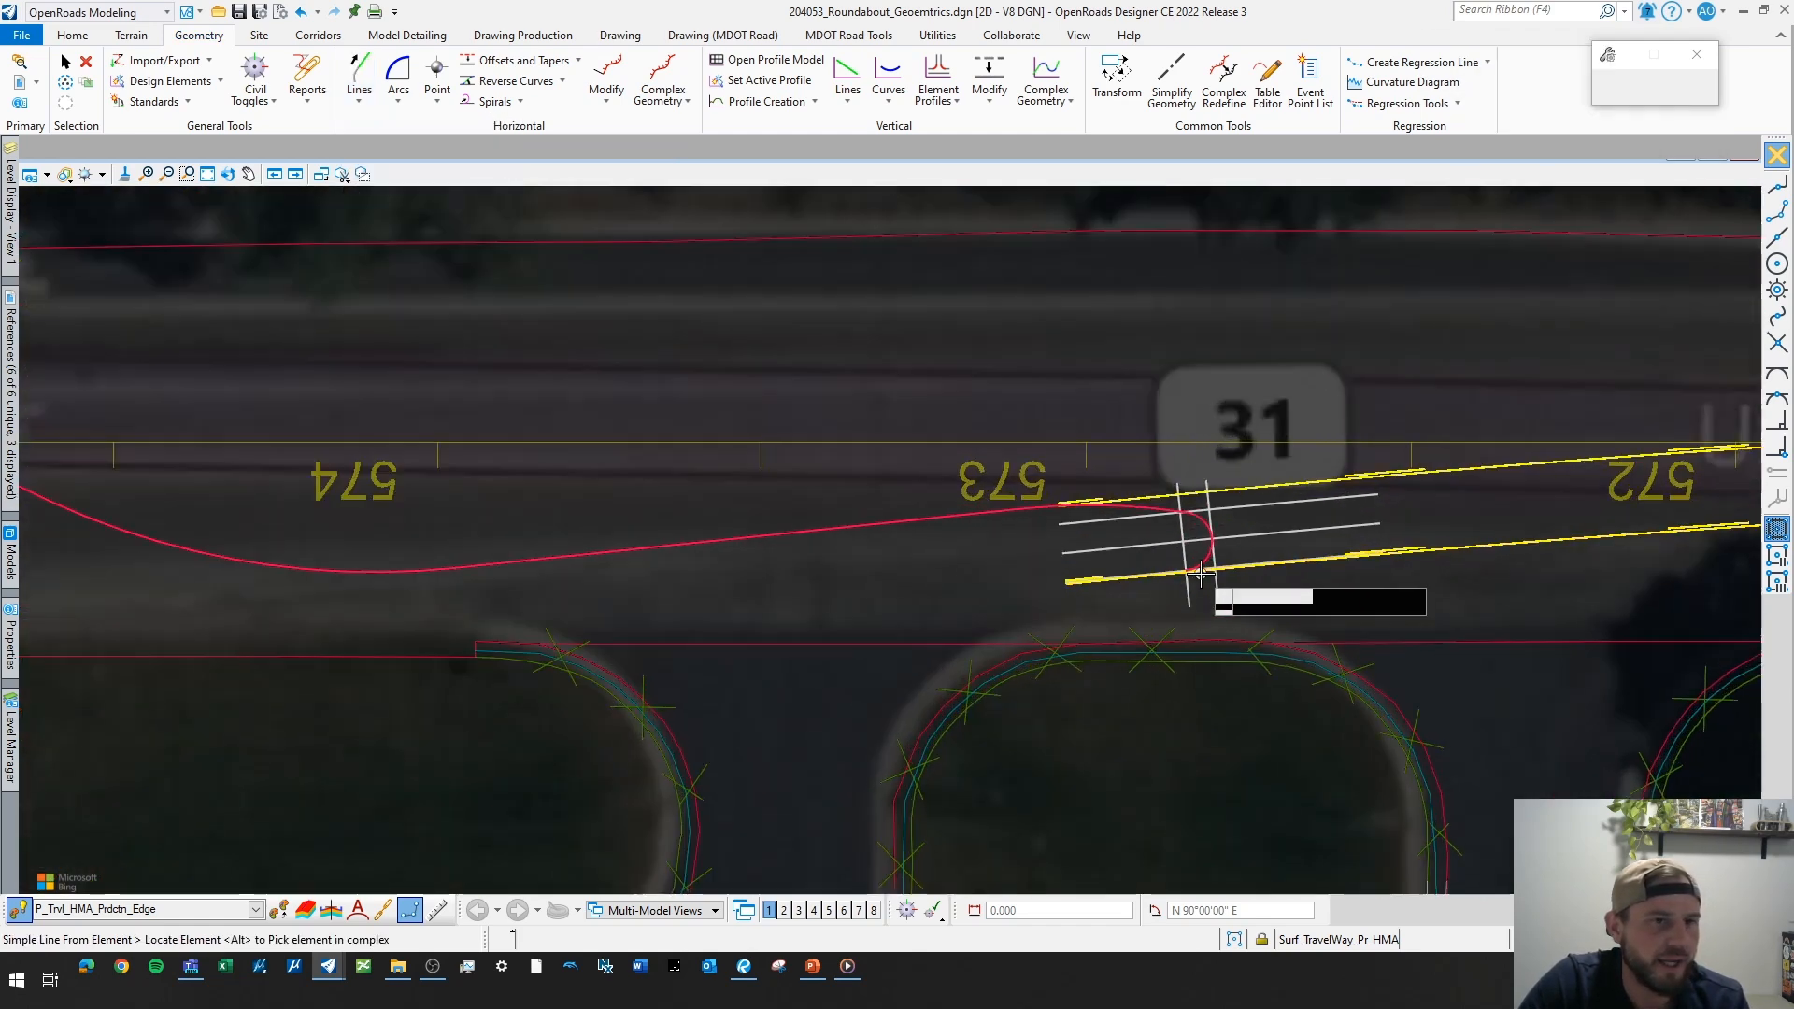
pyautogui.click(1211, 535)
pyautogui.scroll(2, 1215, 528)
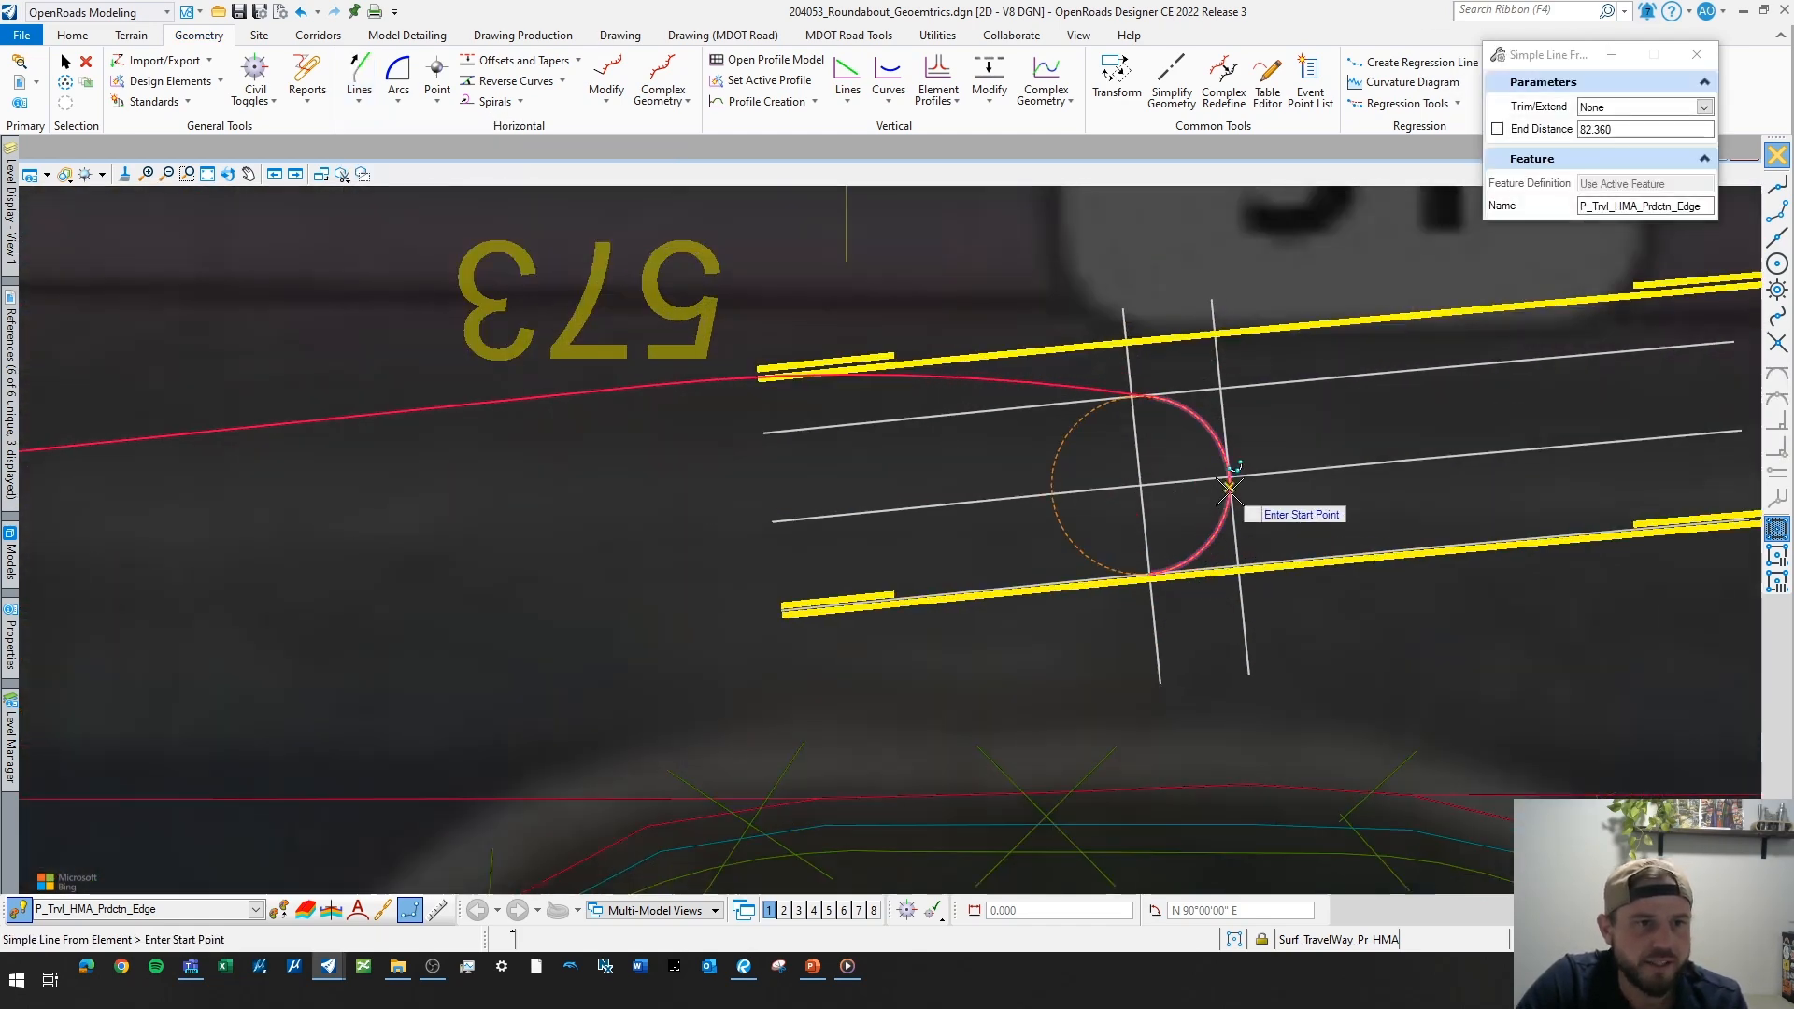
pyautogui.scroll(-2, 1215, 523)
pyautogui.scroll(3, 1224, 514)
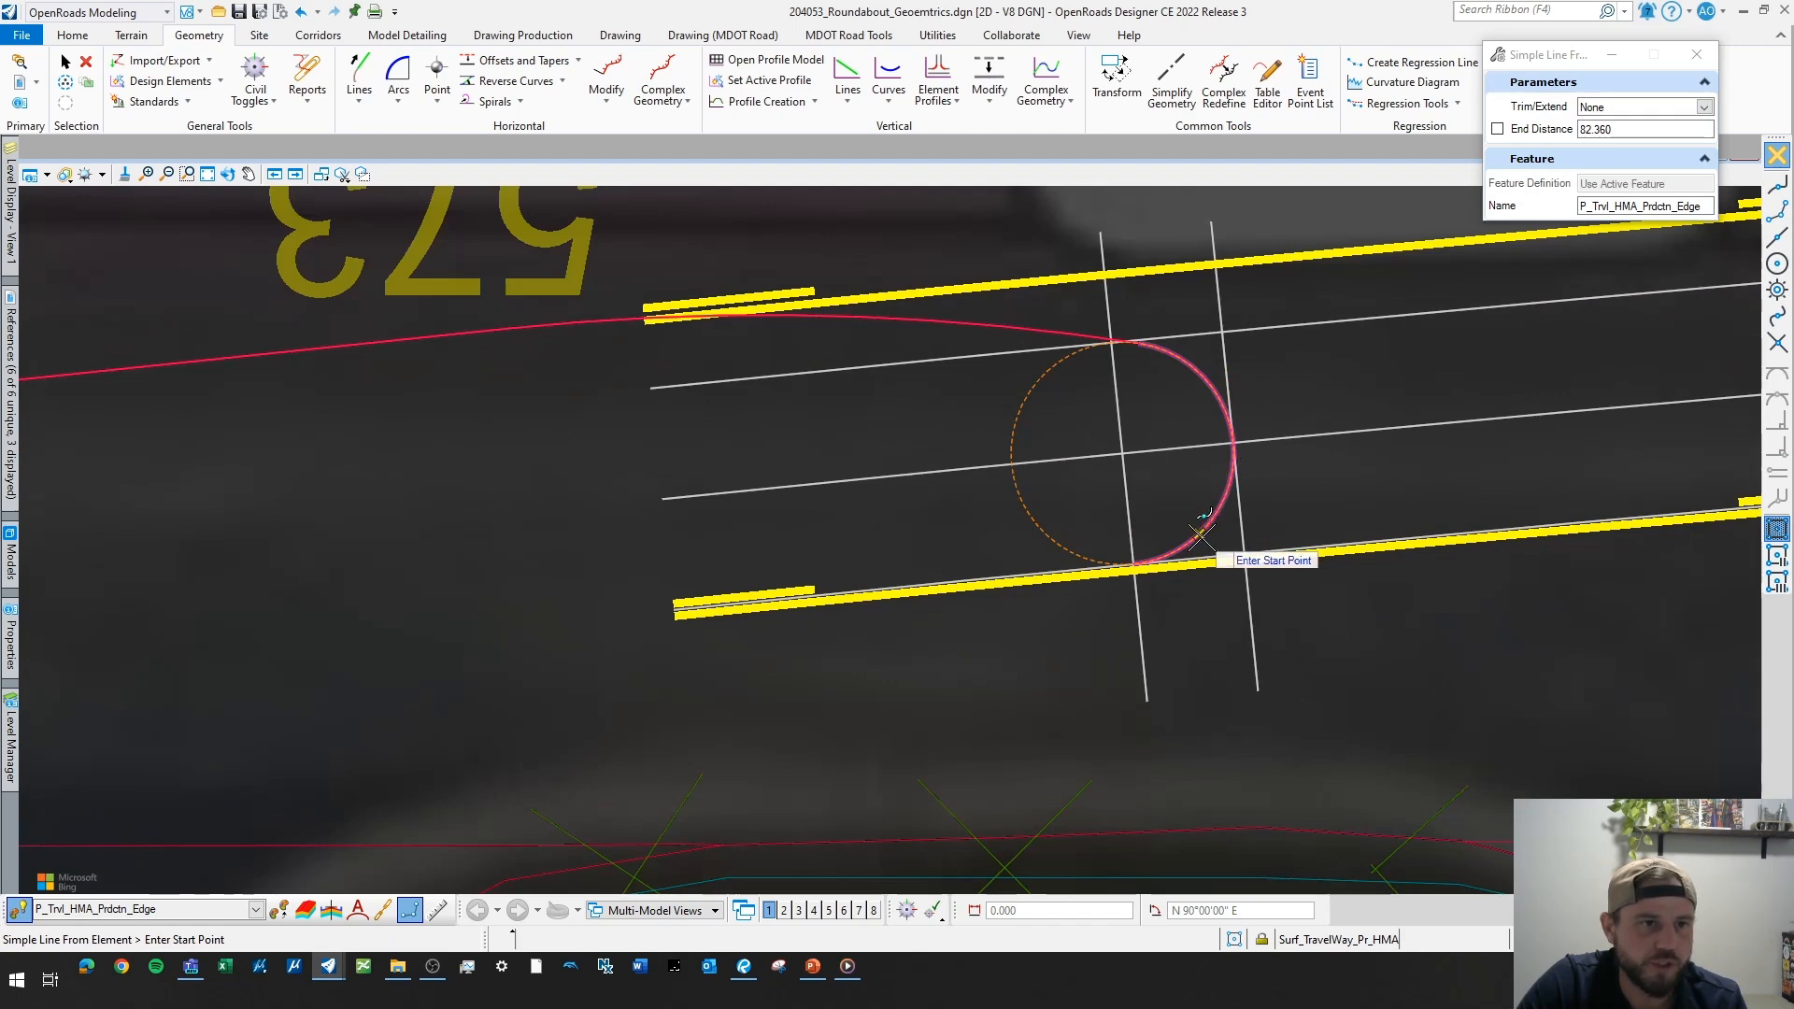
pyautogui.click(1131, 565)
pyautogui.scroll(-4, 1130, 560)
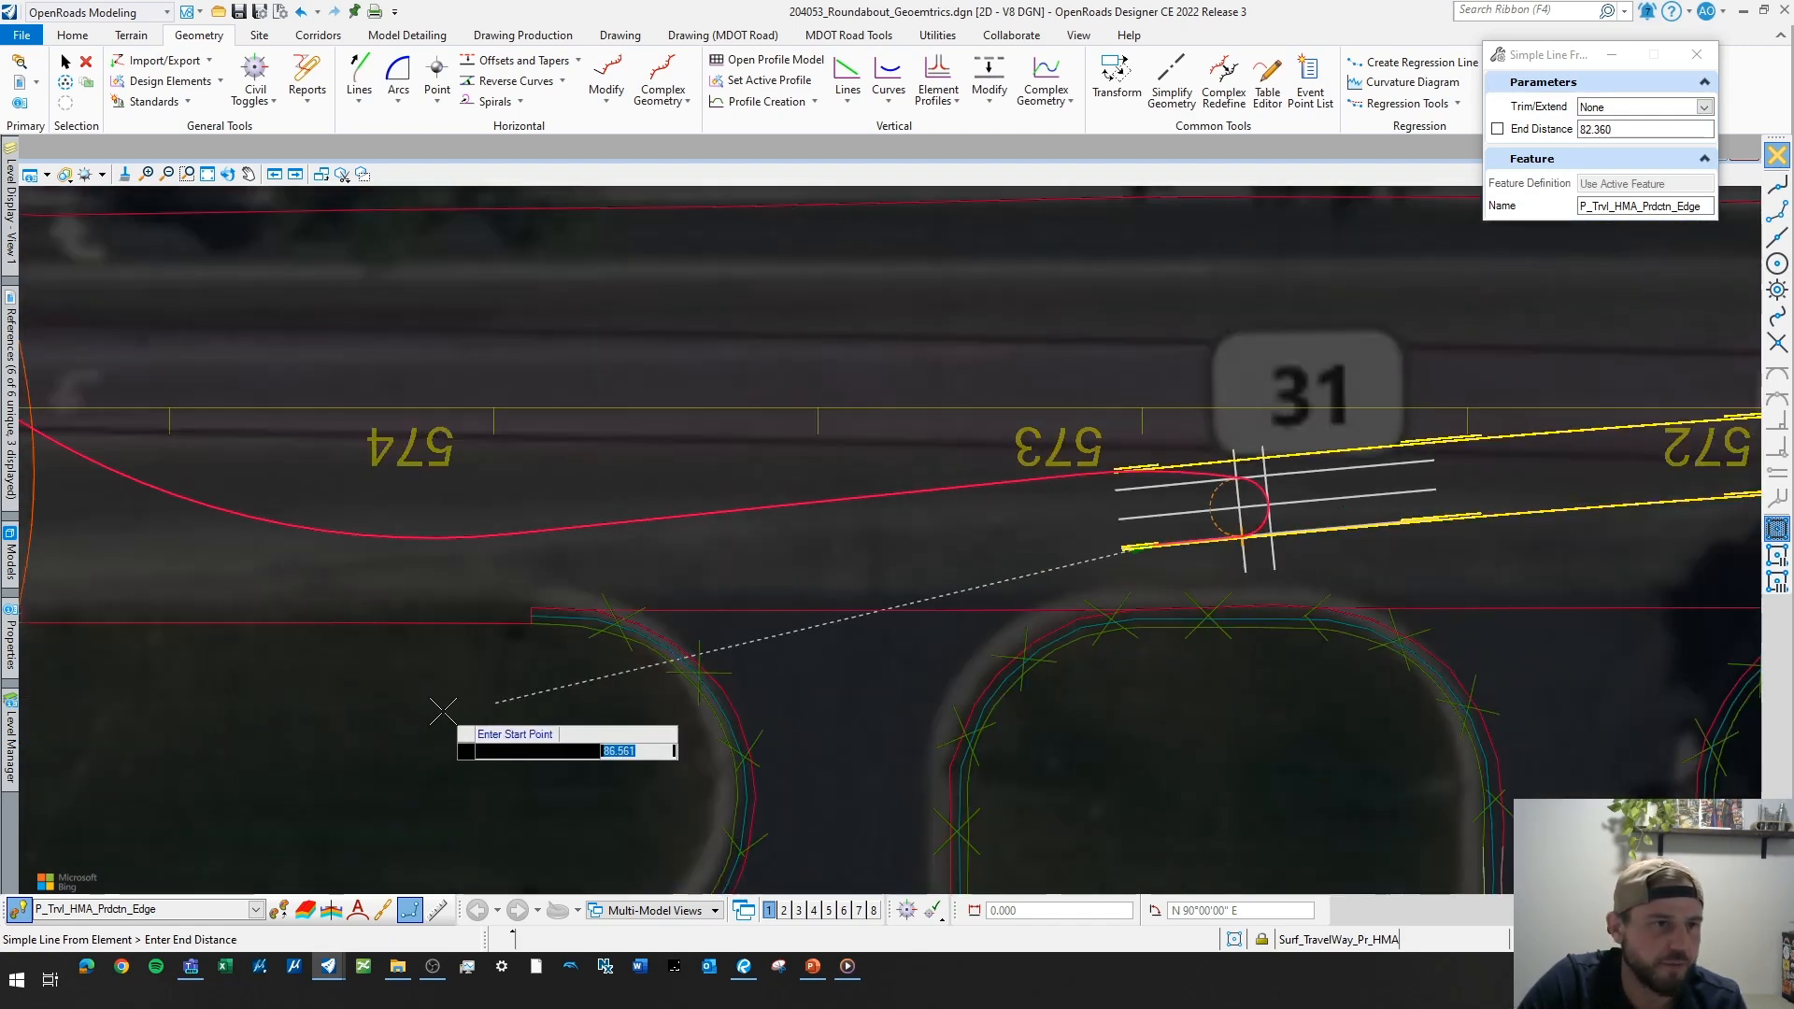
pyautogui.moveTo(443, 712); pyautogui.dragTo(916, 596, button='middle')
pyautogui.scroll(-2, 912, 592)
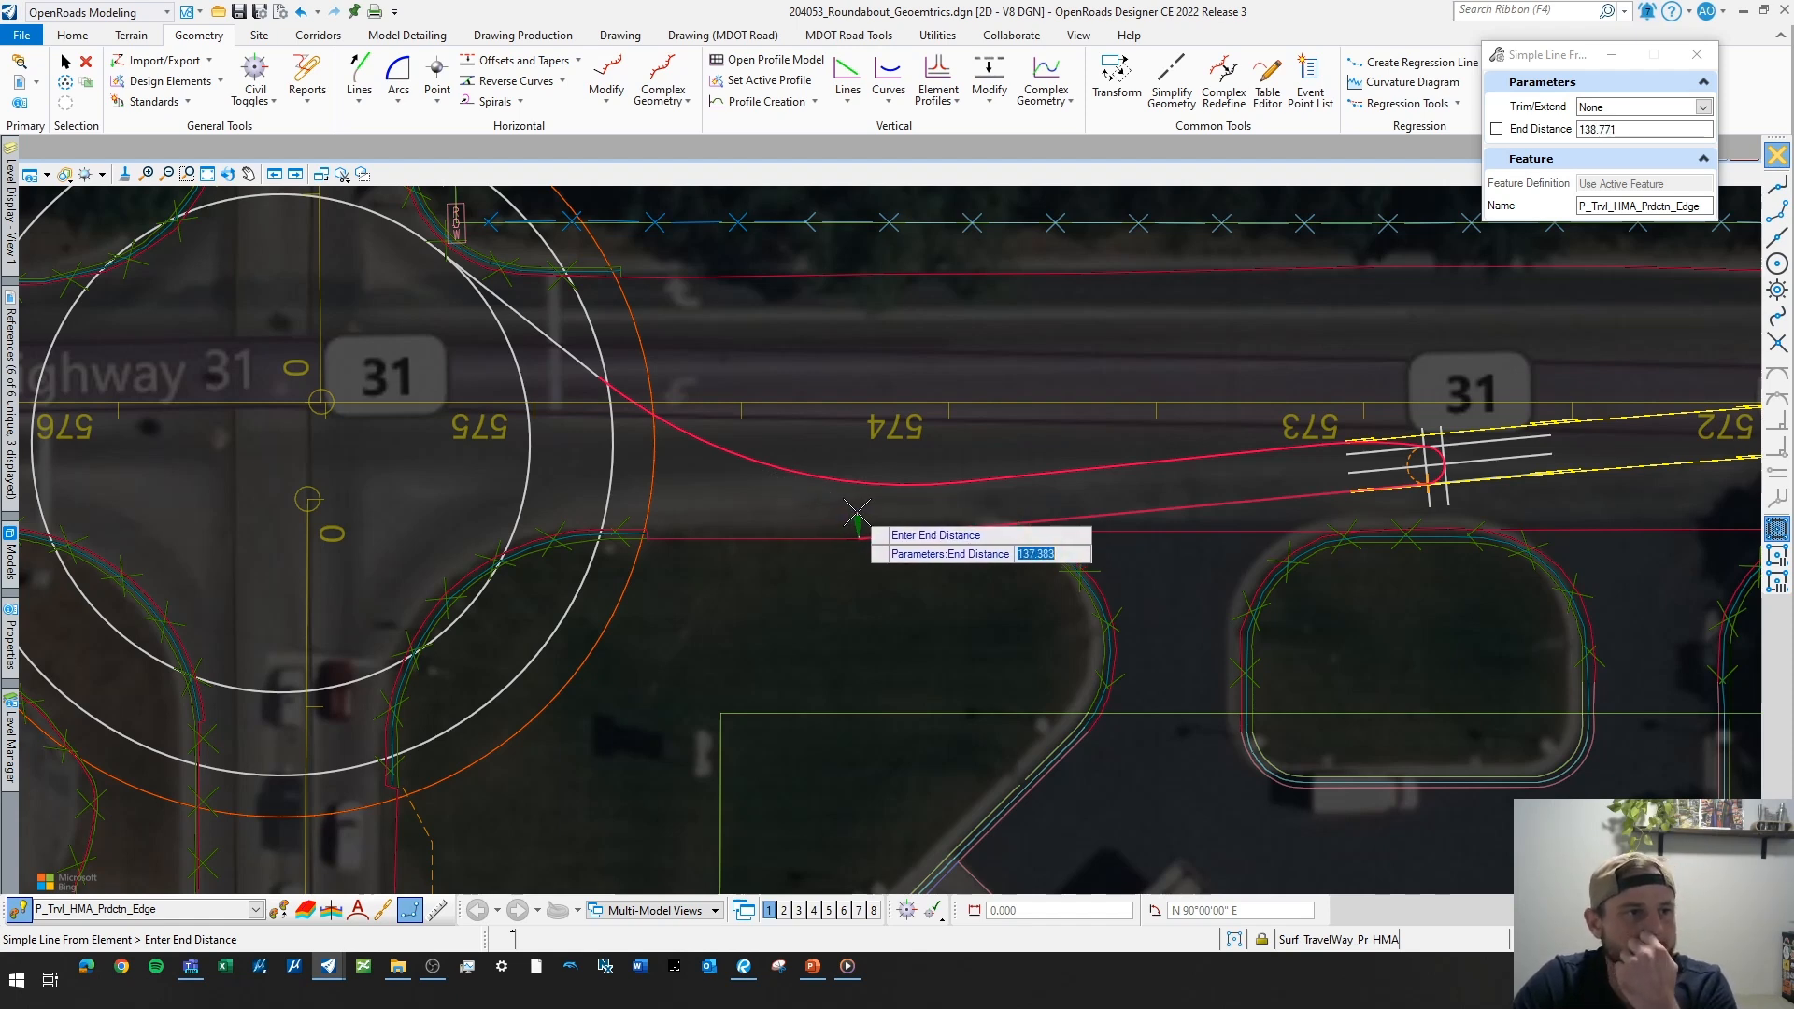
pyautogui.click(1287, 509)
# - Try to start the line partway along the south part of the nose arc, angled southwest toward the roundabout
pyautogui.scroll(5, 1432, 484)
pyautogui.moveTo(1527, 437); pyautogui.dragTo(1406, 472, button='middle')
pyautogui.scroll(1, 1406, 472)
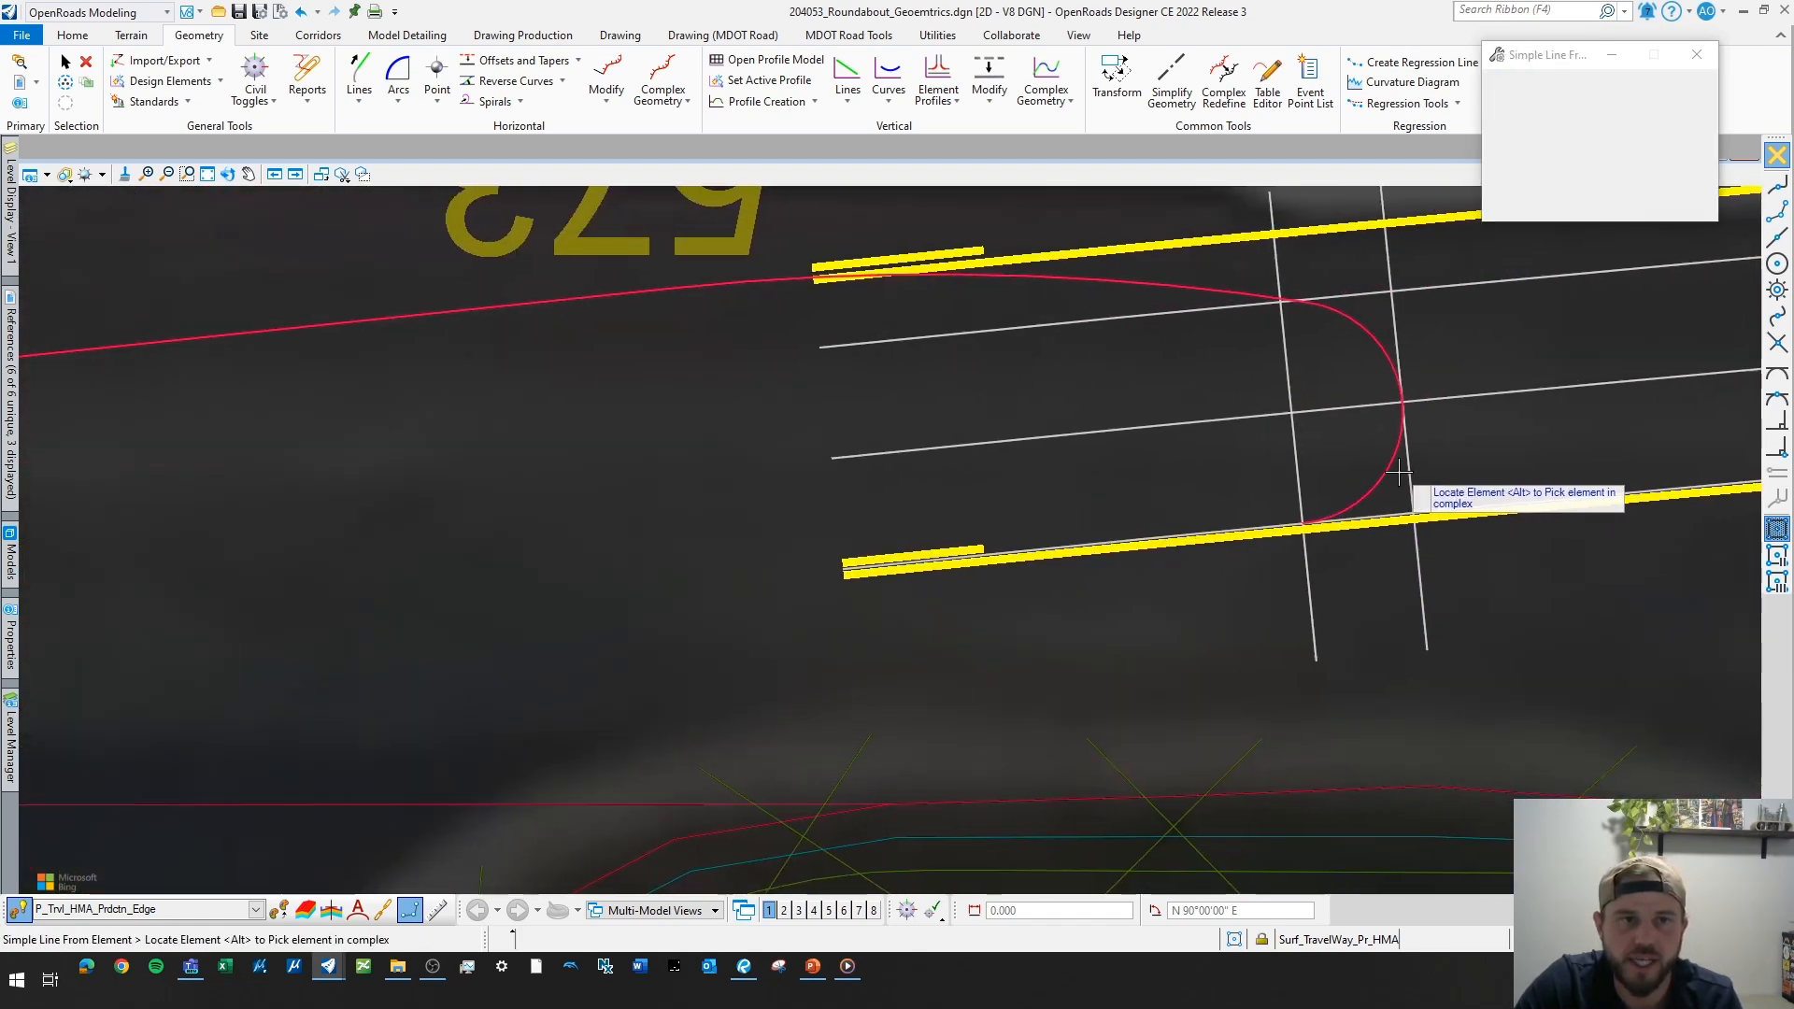
pyautogui.click(1393, 470)
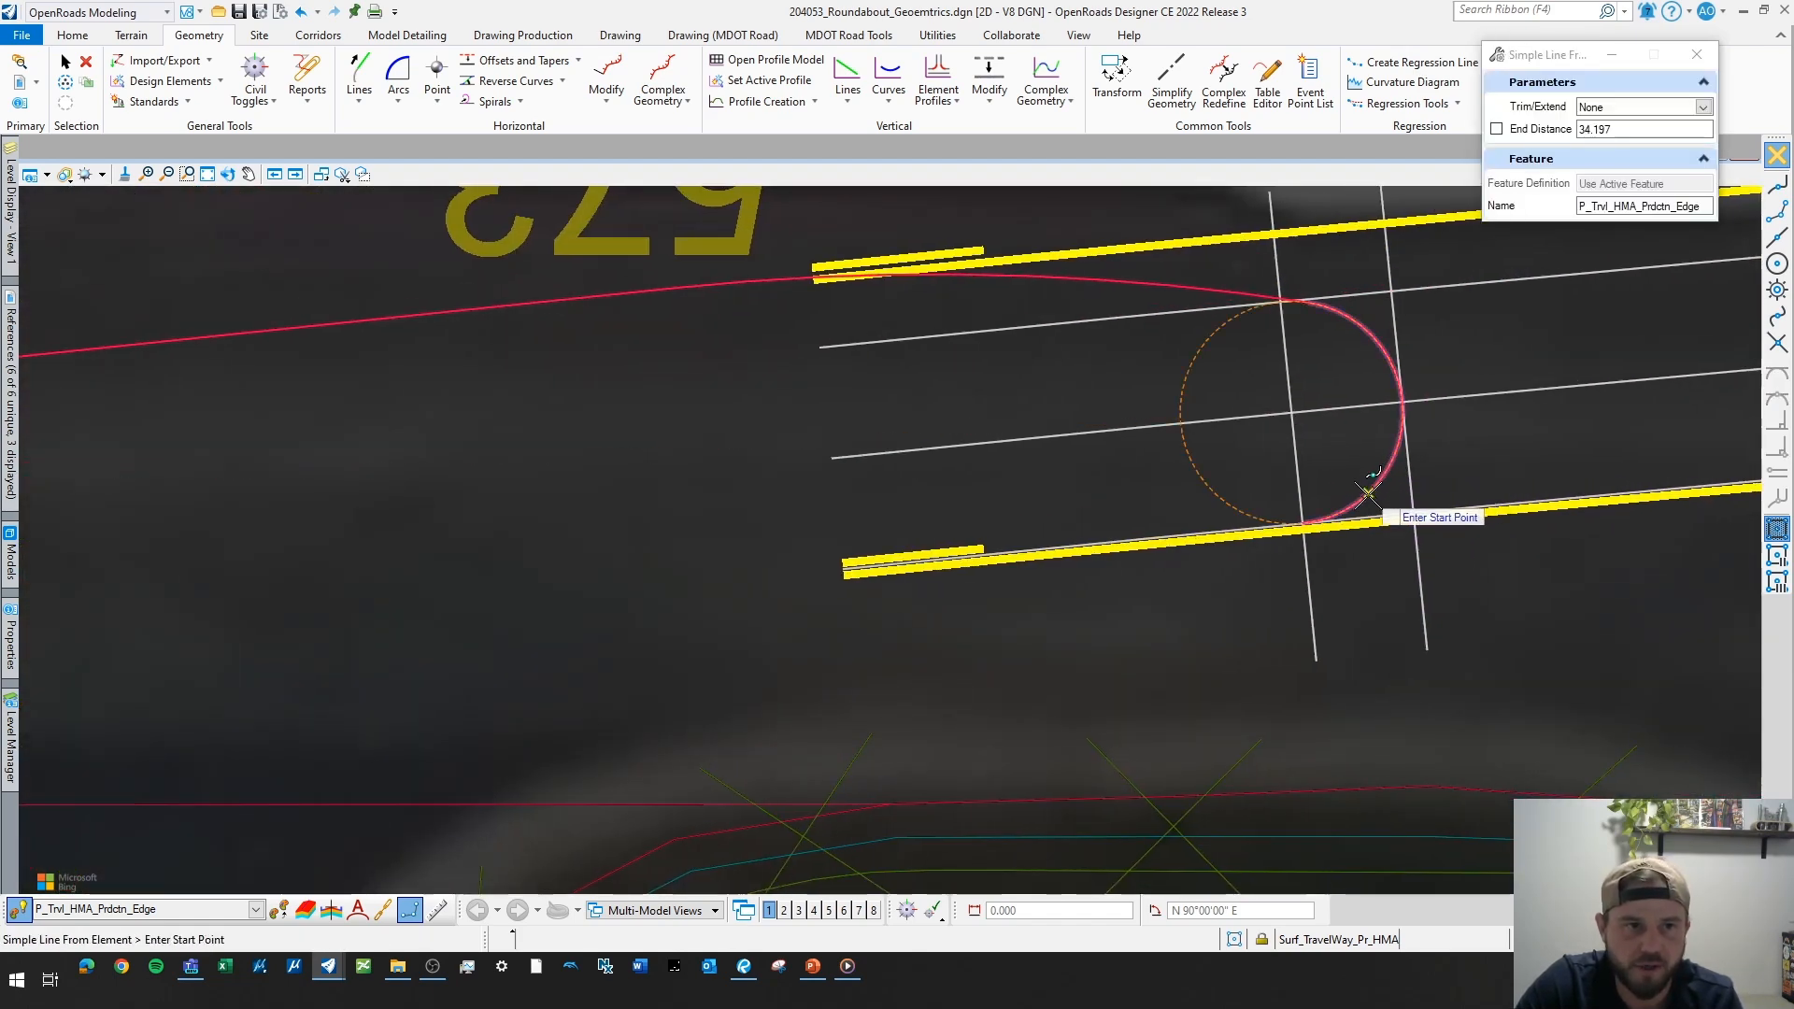
pyautogui.click(1362, 499)
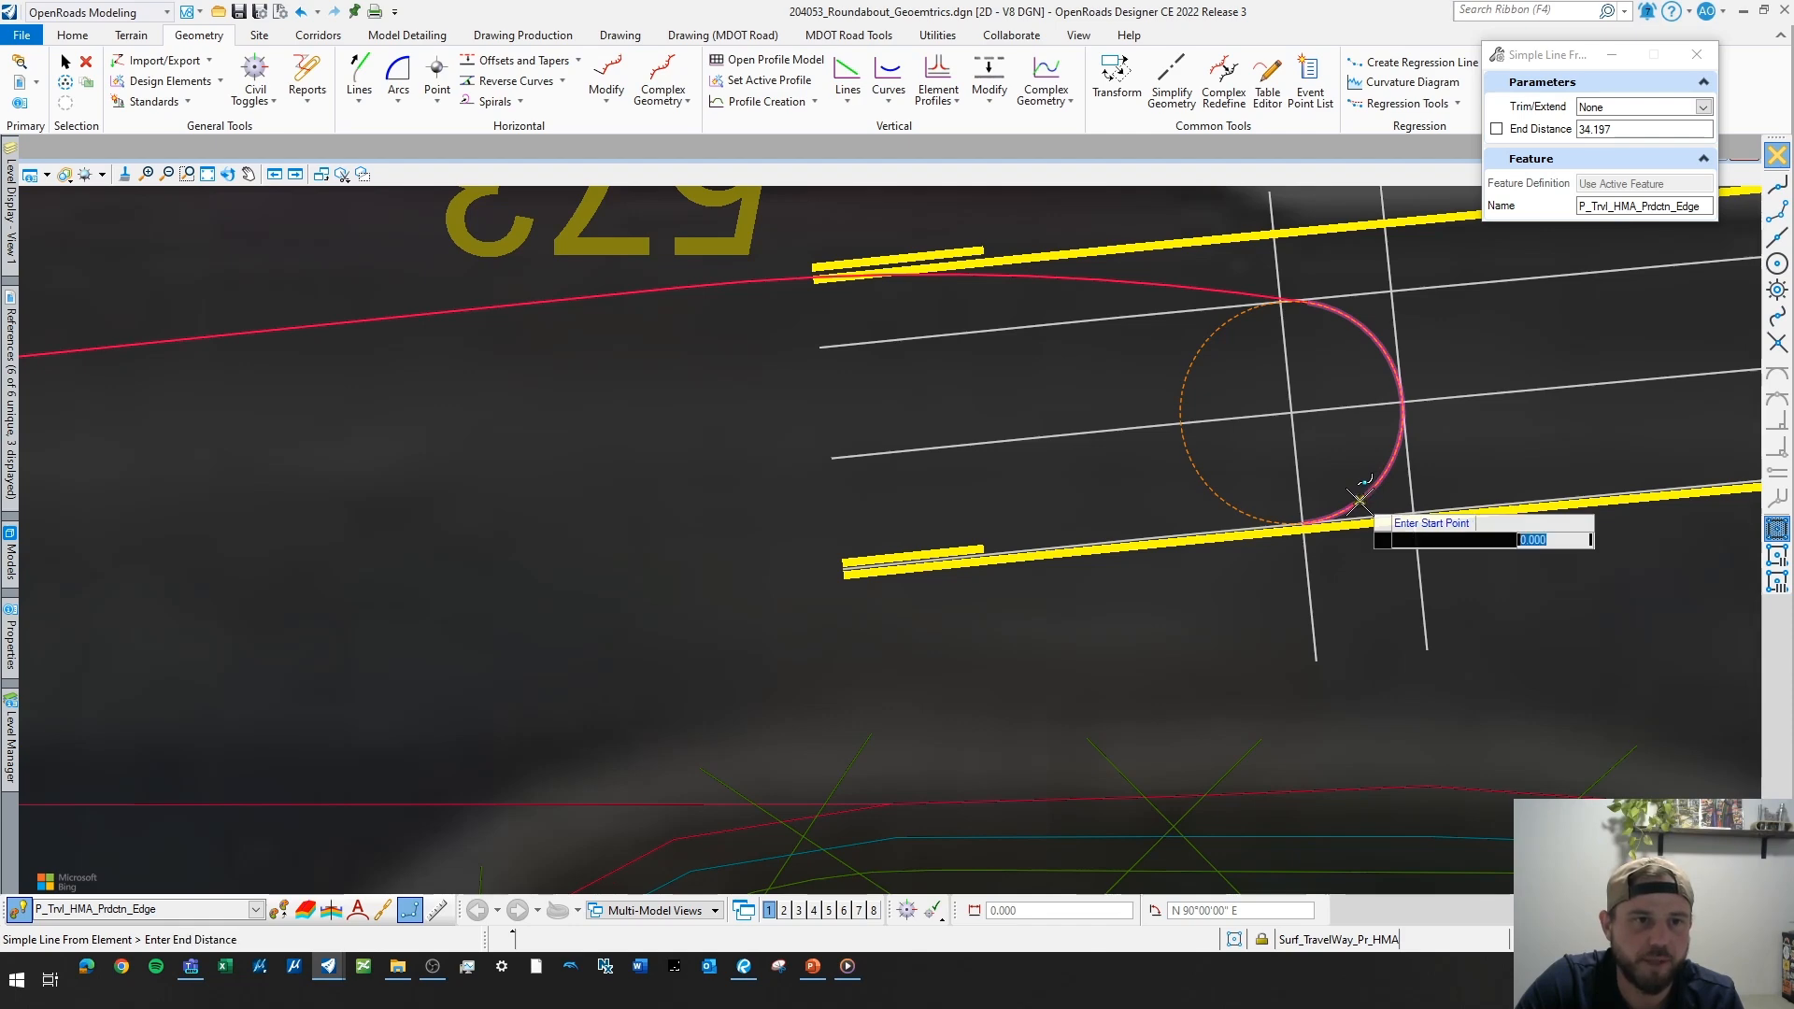
pyautogui.scroll(-3, 1370, 505)
pyautogui.scroll(-2, 1346, 607)
pyautogui.moveTo(681, 721); pyautogui.dragTo(1002, 642, button='middle')
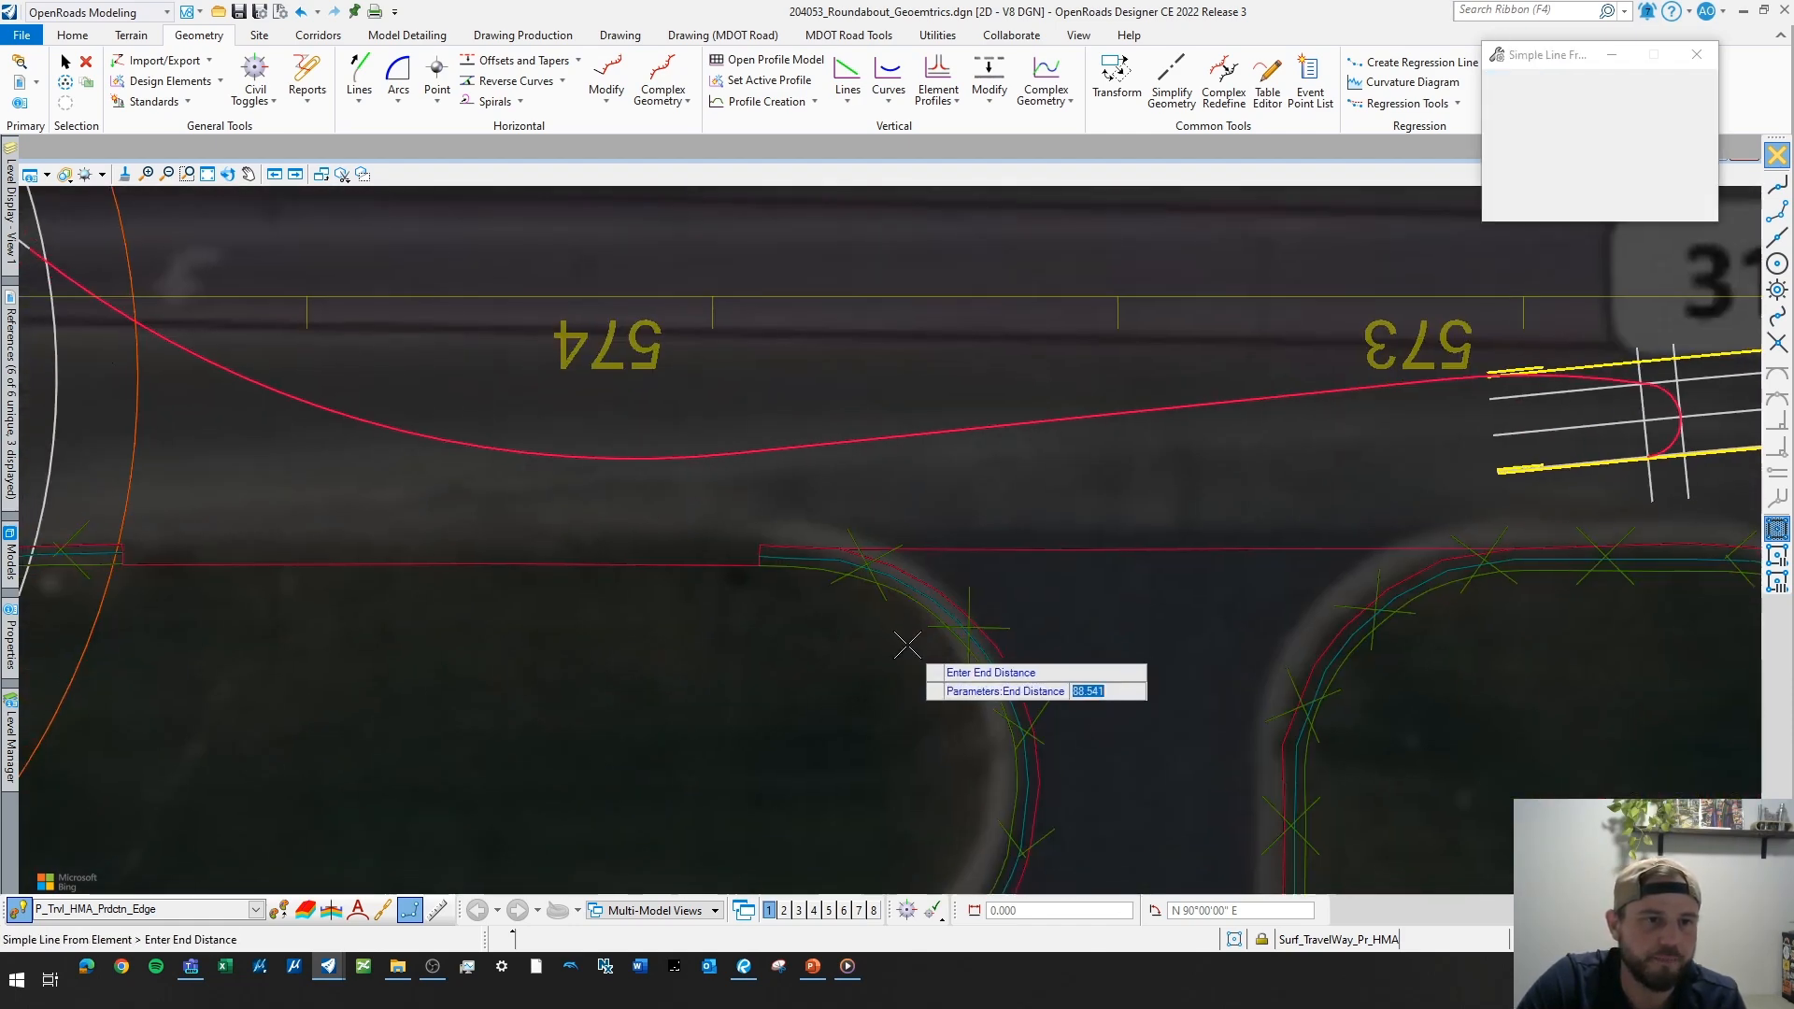
pyautogui.scroll(4, 1420, 486)
pyautogui.moveTo(1555, 469); pyautogui.dragTo(823, 601, button='middle')
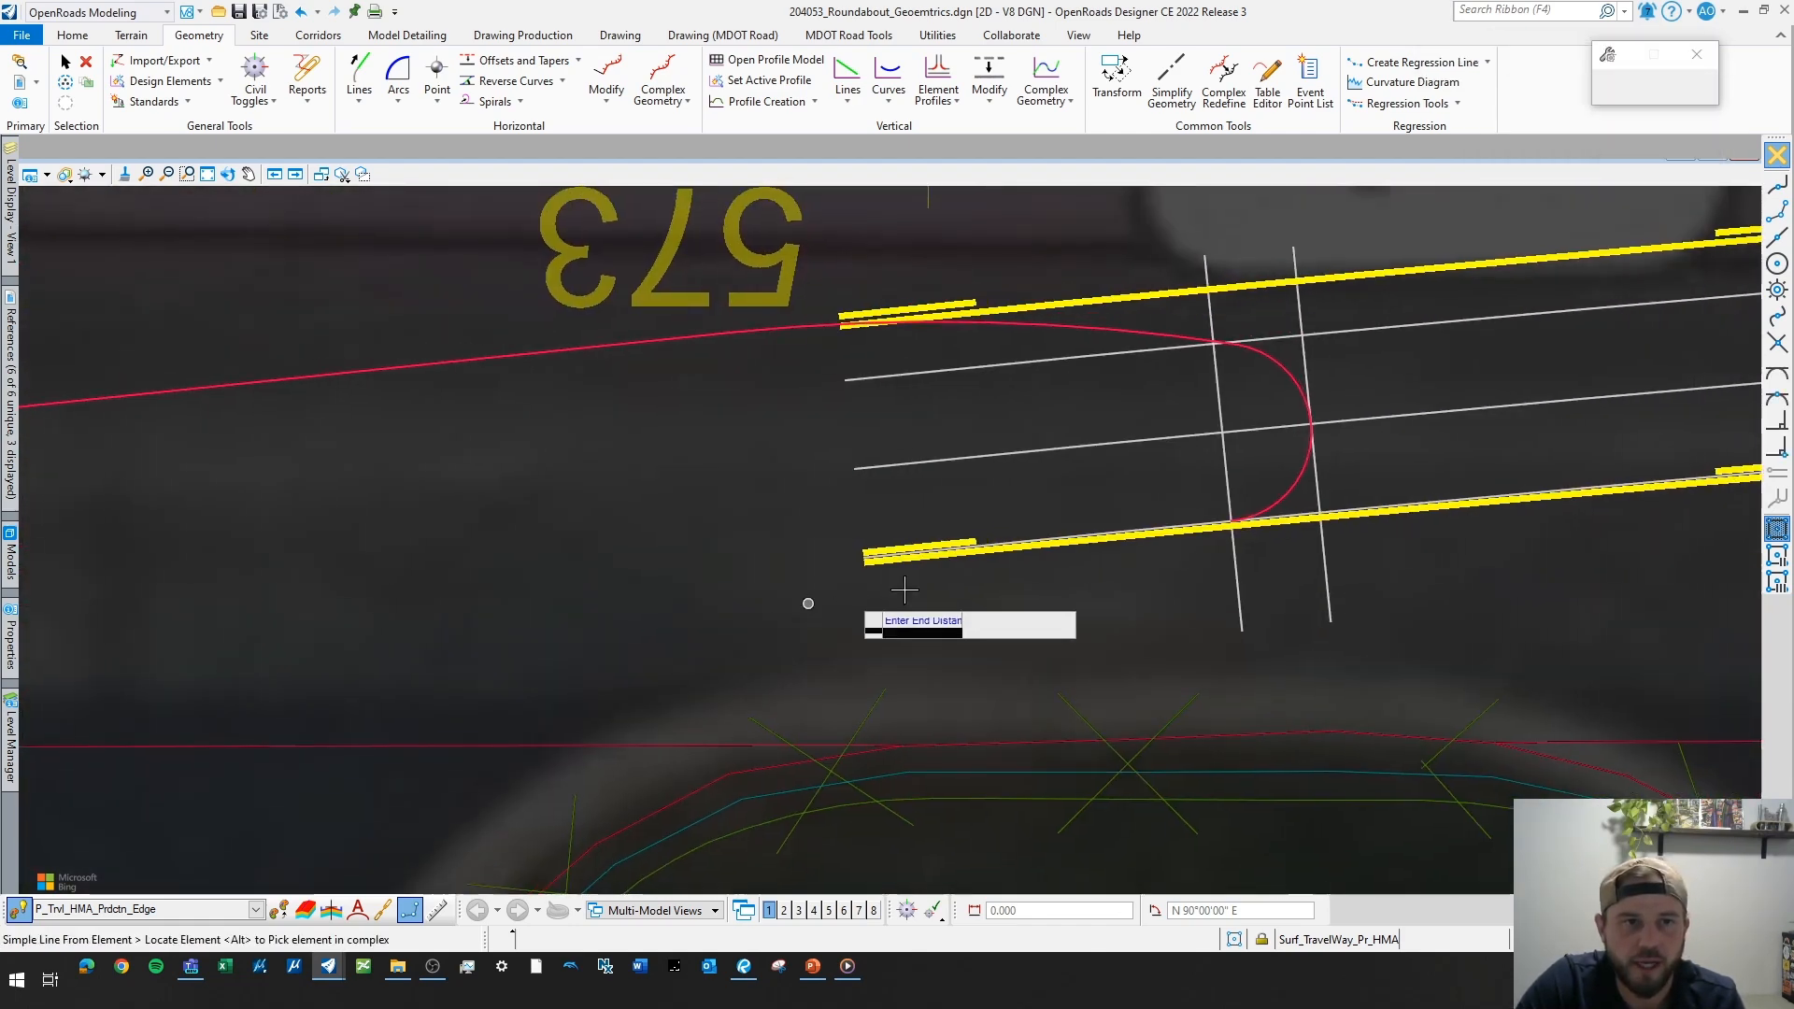
# - Try the southwest line with its start point nearer the south end of the nose arc
pyautogui.scroll(2, 1381, 463)
pyautogui.click(1332, 502)
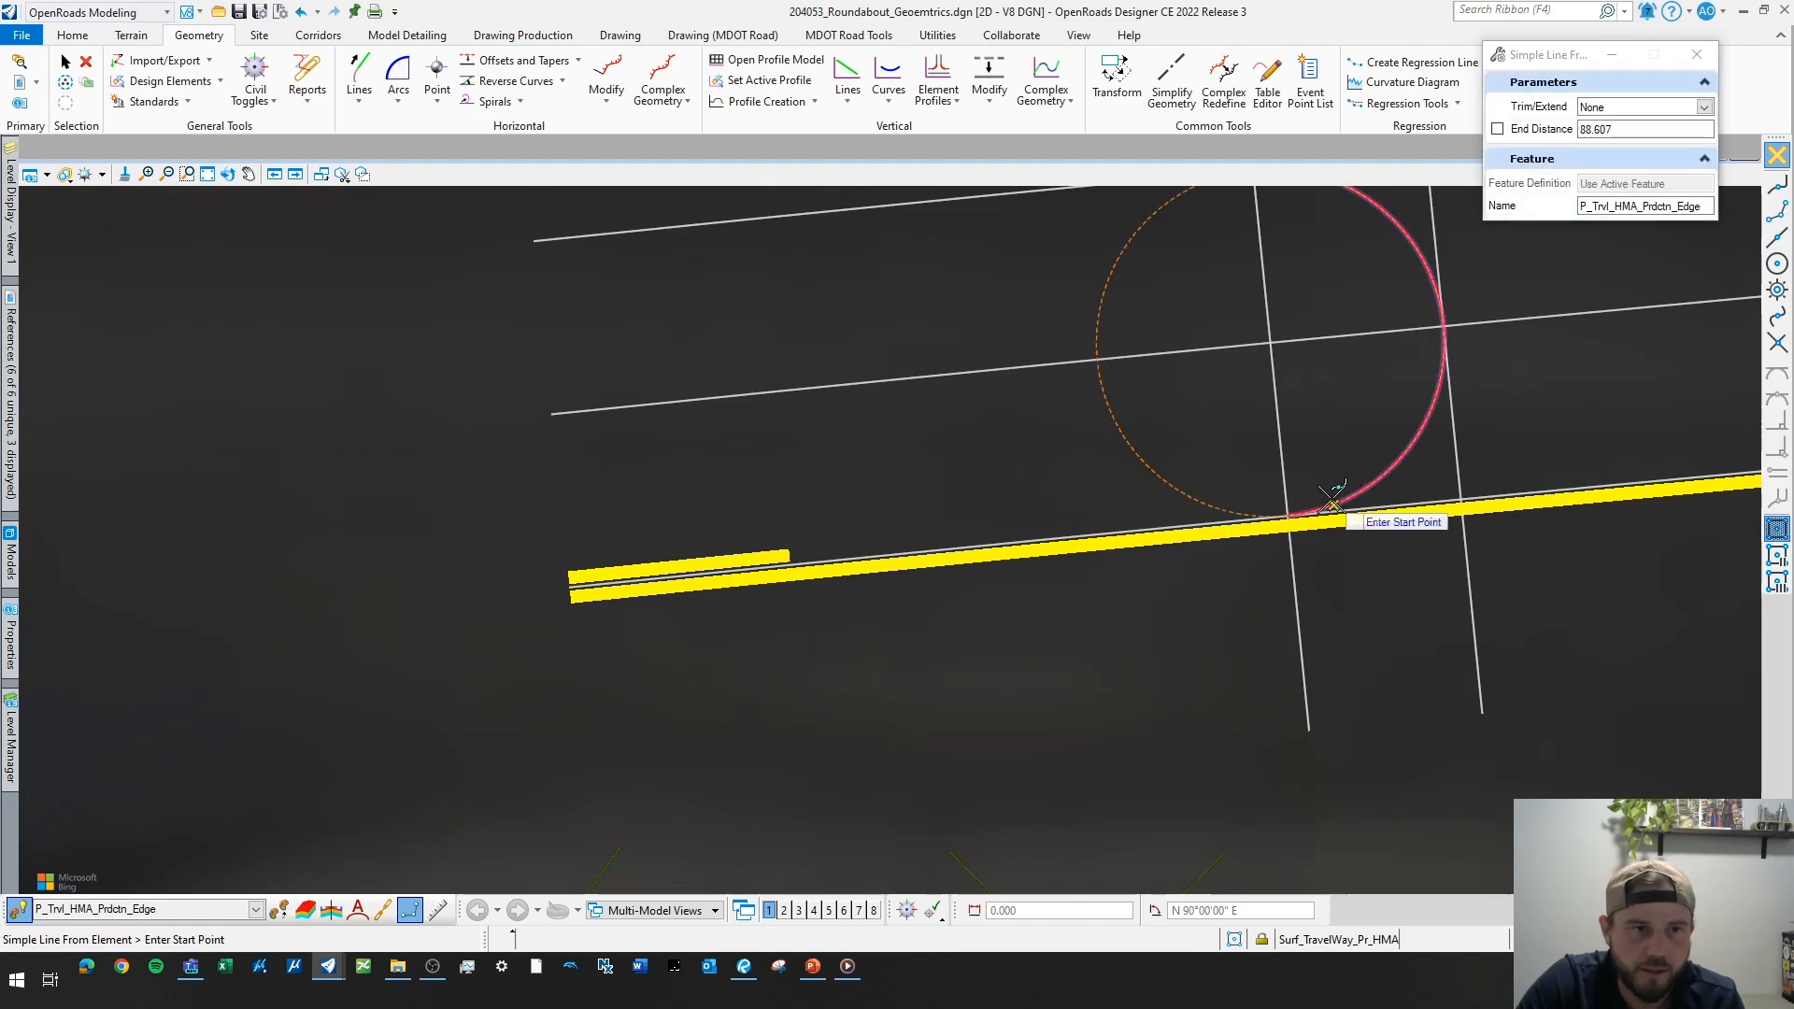
pyautogui.click(1330, 503)
pyautogui.scroll(-3, 1354, 523)
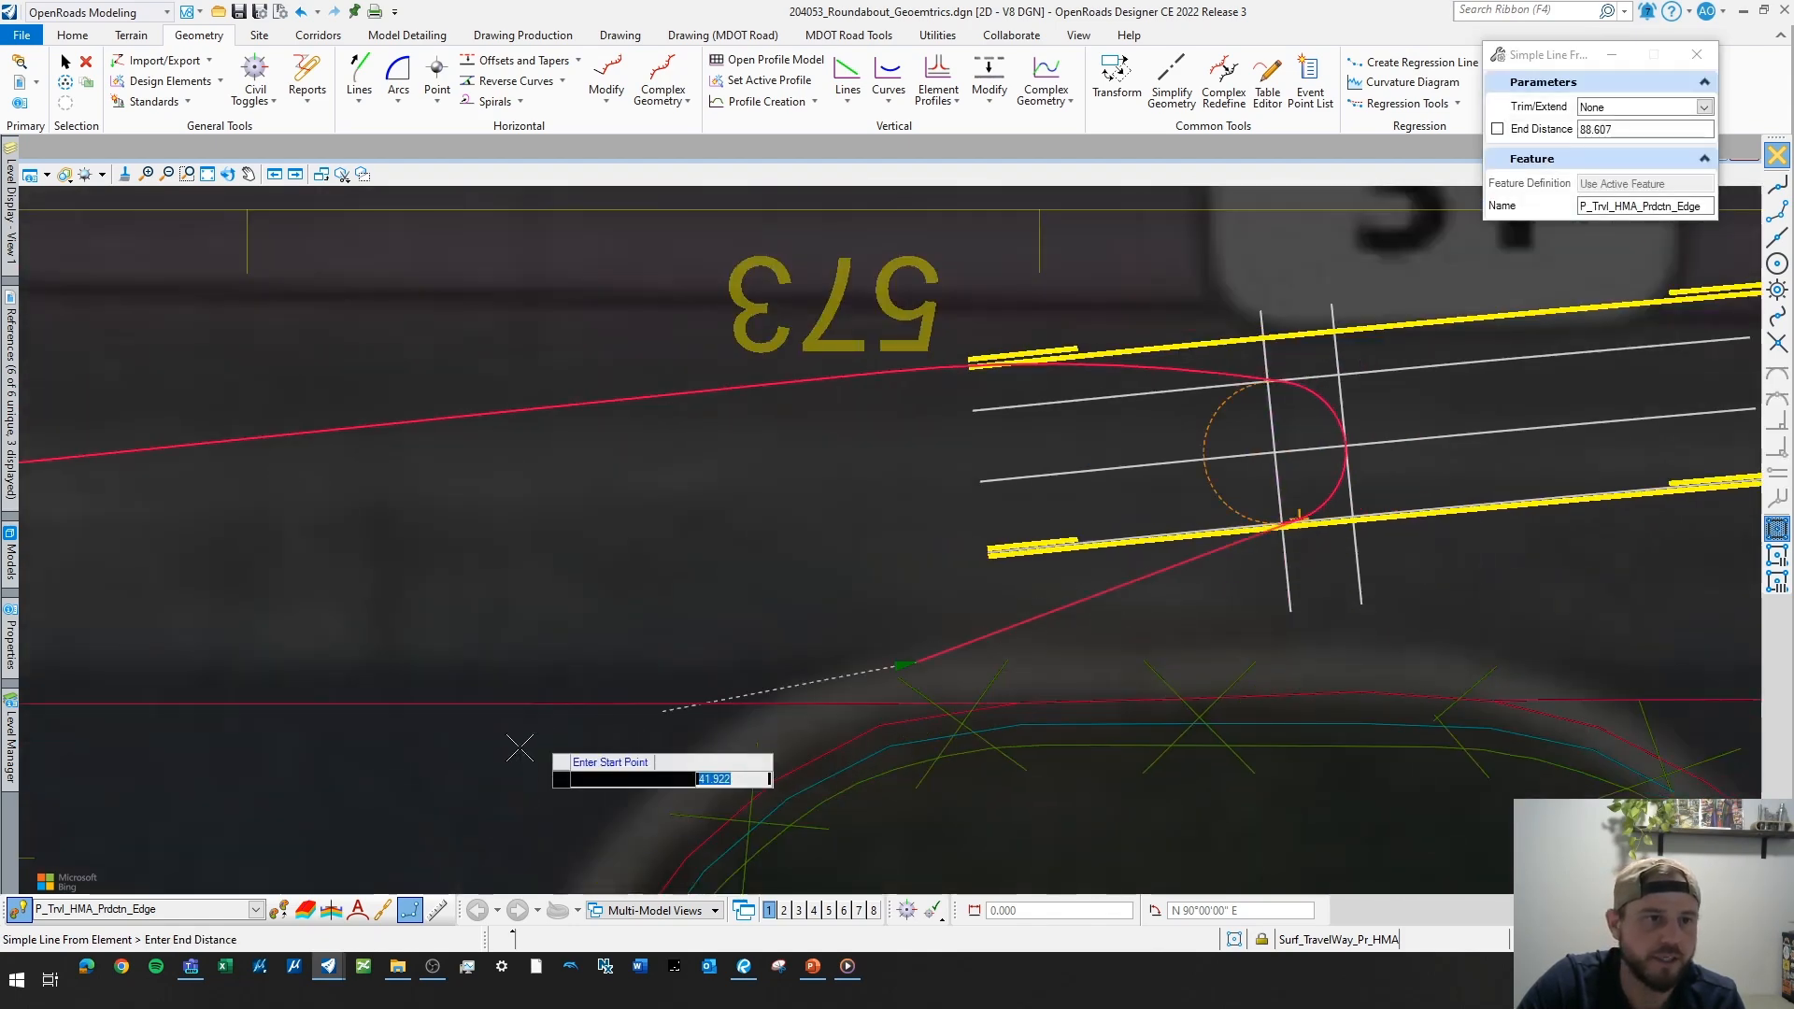
pyautogui.moveTo(542, 729); pyautogui.dragTo(1028, 495, button='middle')
pyautogui.scroll(-3, 1028, 495)
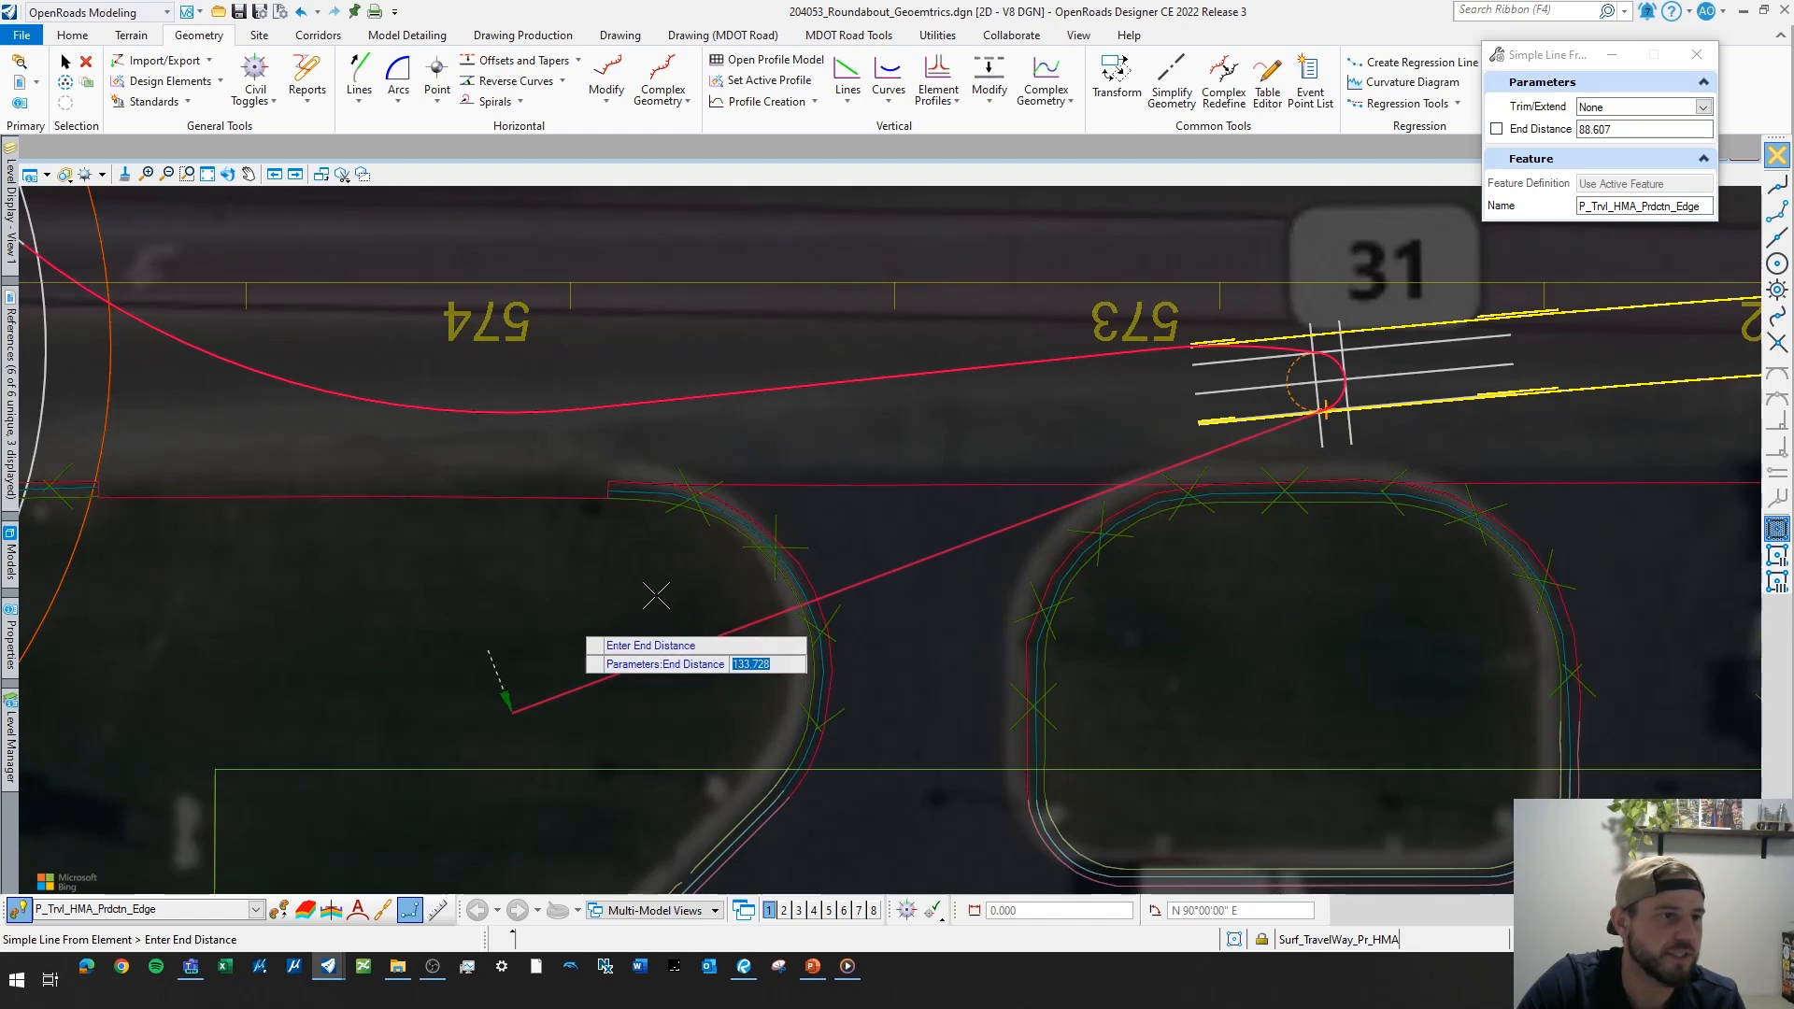
# - Try a flatter line by starting it just short of the nose arc's south end
pyautogui.scroll(5, 1369, 397)
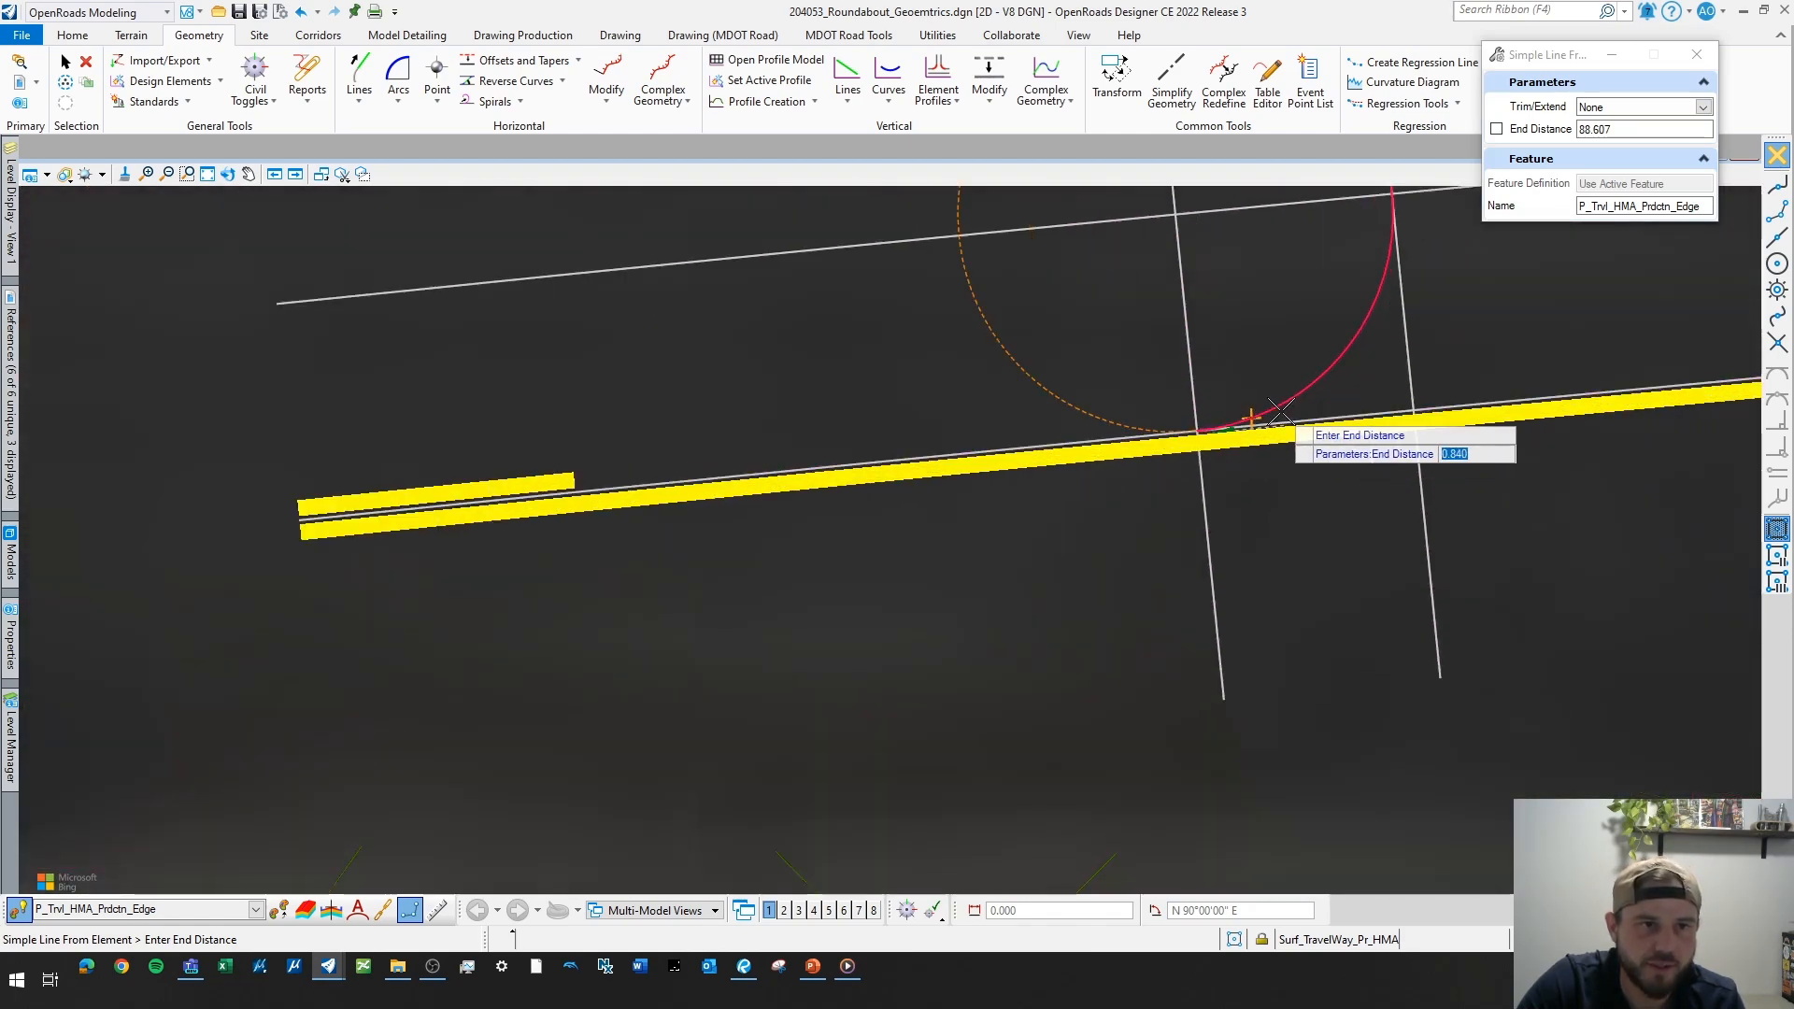
pyautogui.click(1276, 407)
pyautogui.click(1252, 414)
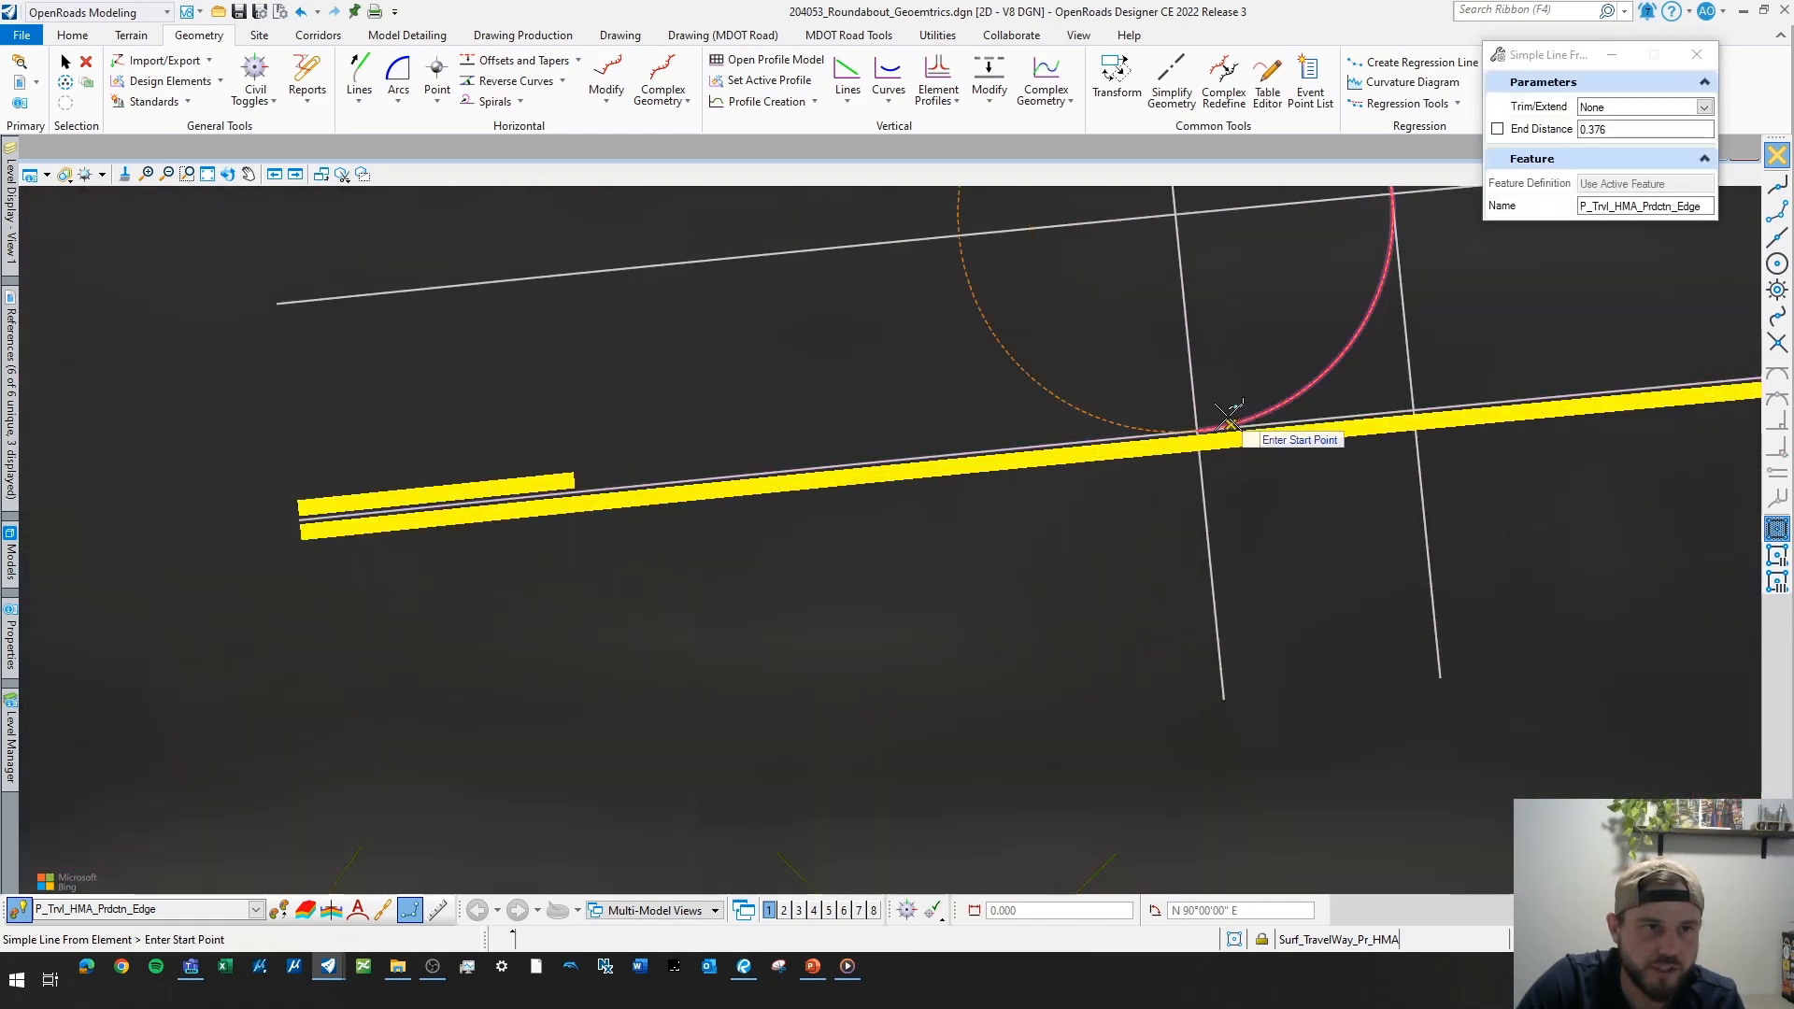
pyautogui.click(1227, 416)
pyautogui.scroll(-5, 1243, 439)
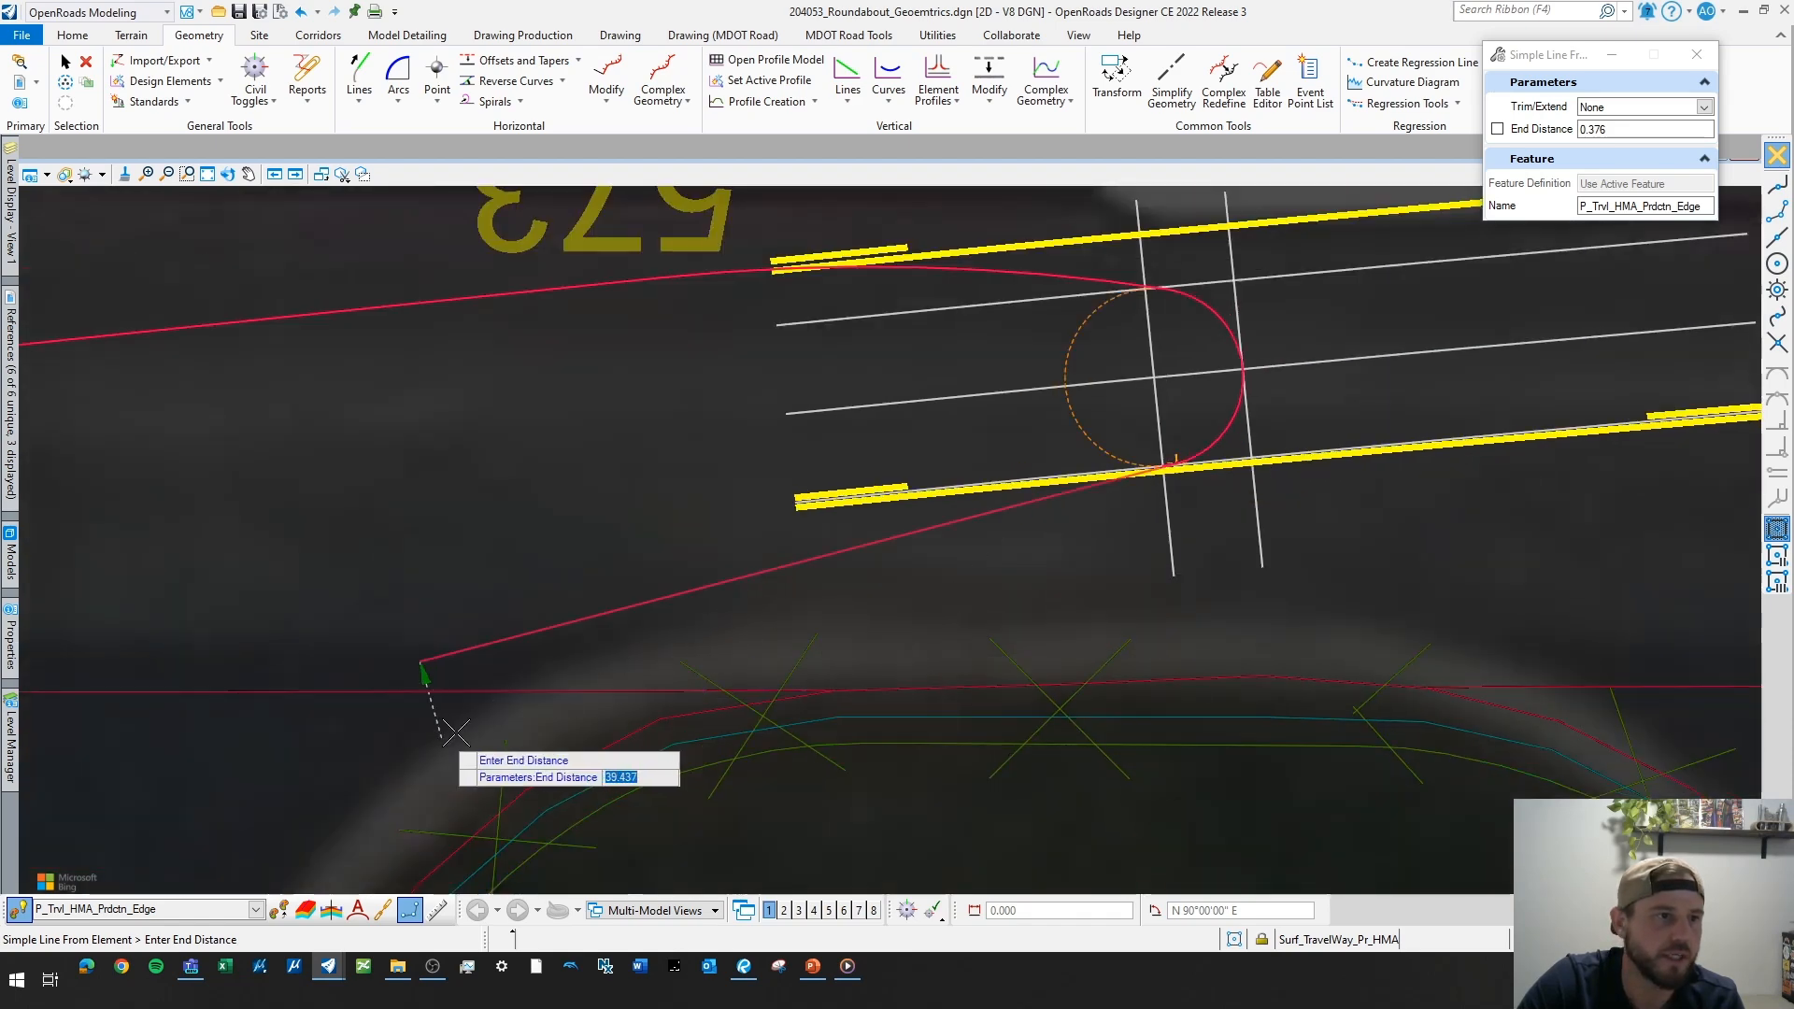
pyautogui.scroll(5, 1185, 449)
pyautogui.scroll(-6, 1185, 449)
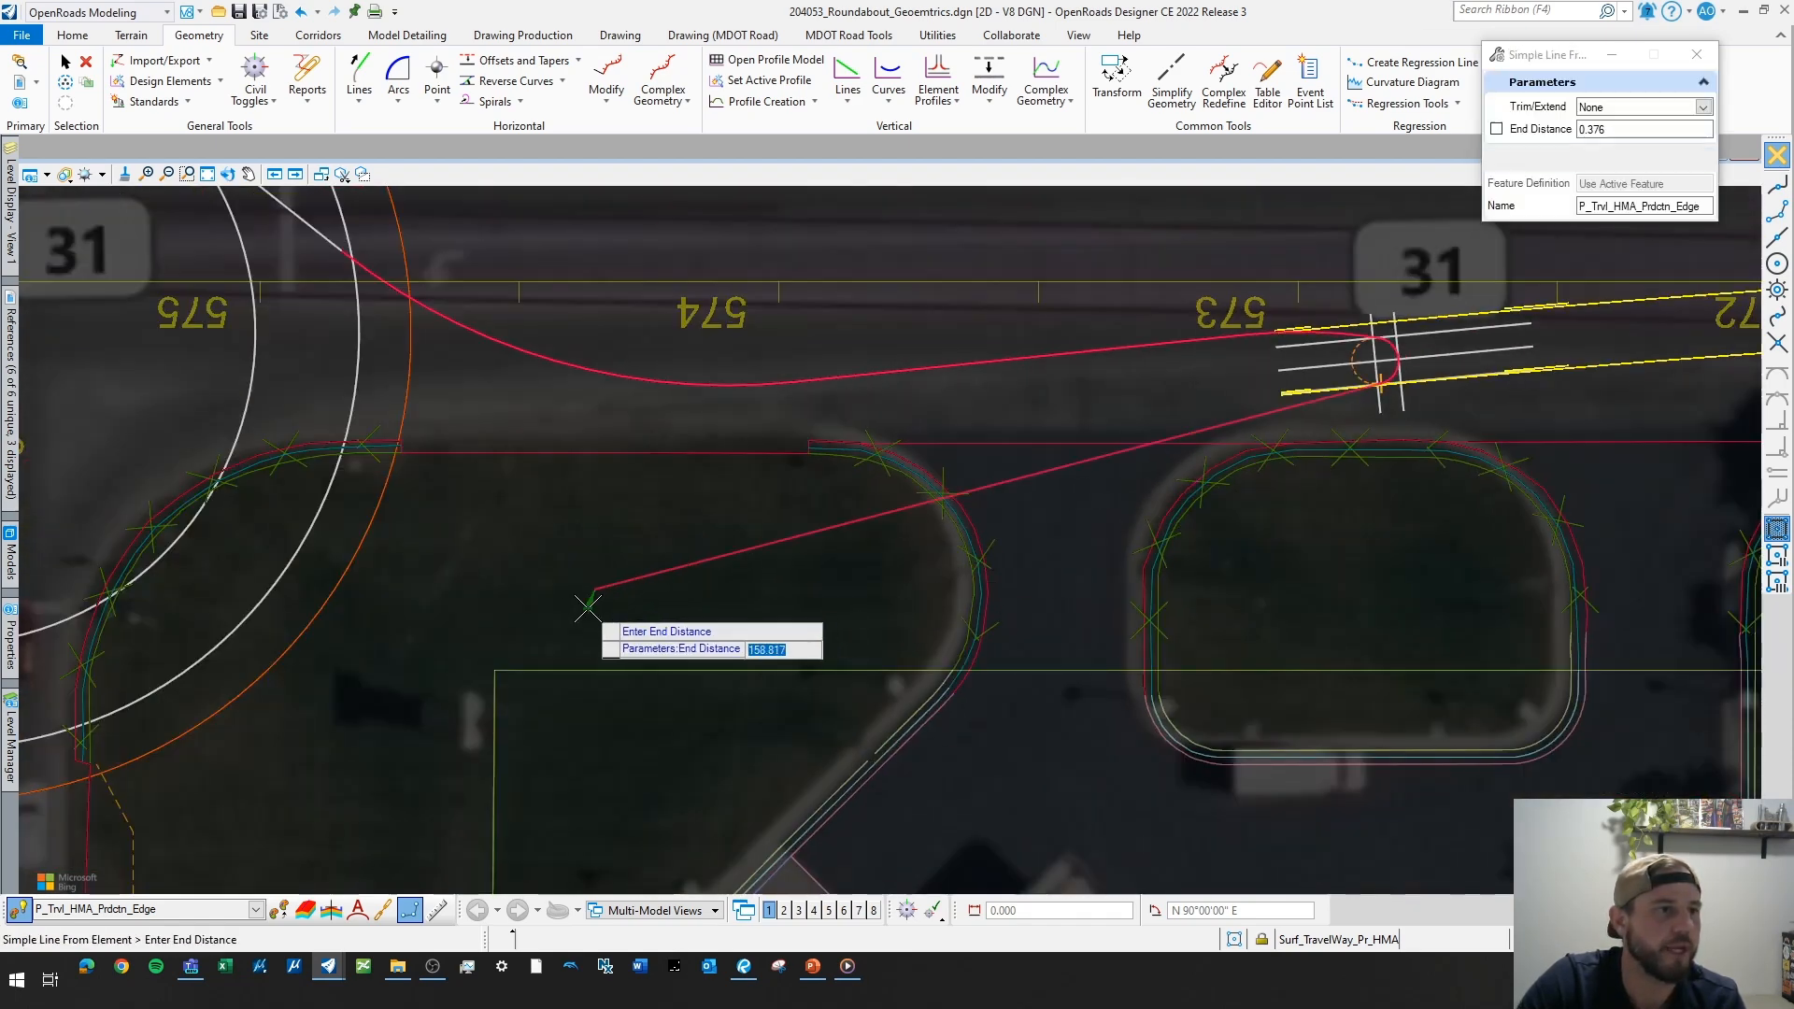
pyautogui.scroll(-2, 776, 593)
pyautogui.scroll(-1, 738, 598)
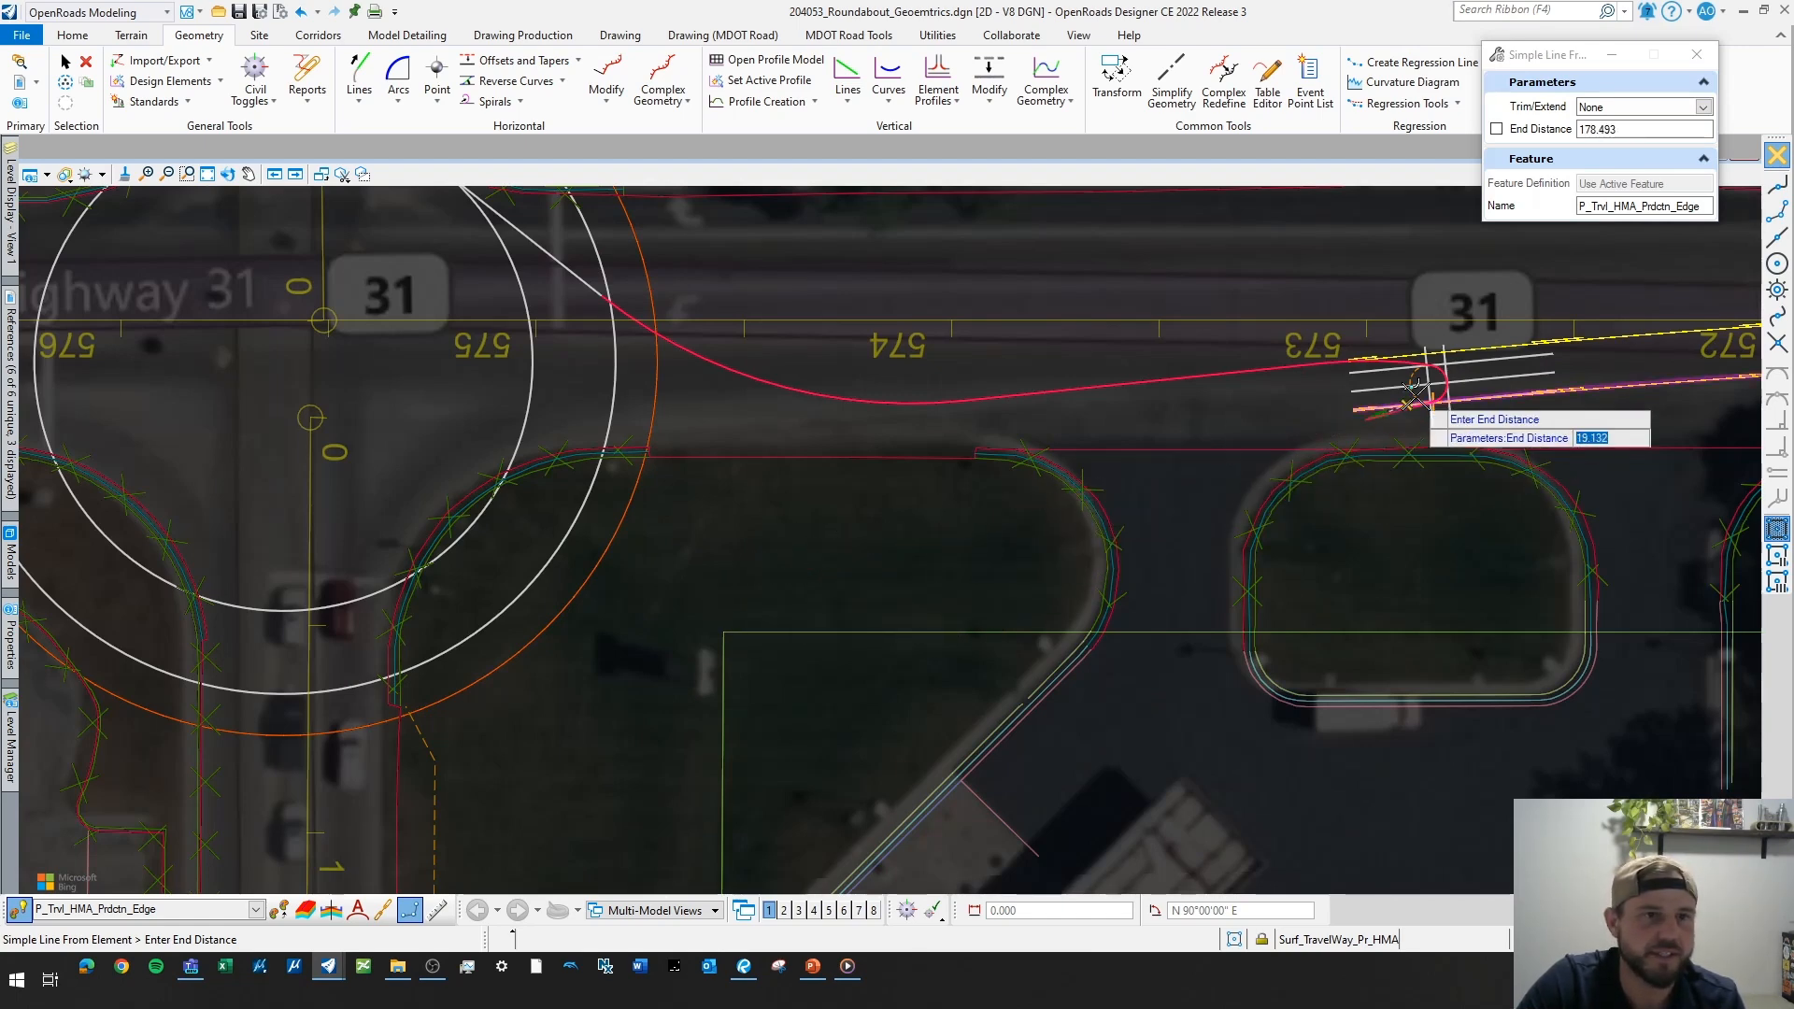
# - Draw a tangent line about 174 ft long from near the nose arc's south end, southwest across the driveway, with Trim/Extend None
pyautogui.scroll(2, 1452, 391)
pyautogui.scroll(5, 1479, 388)
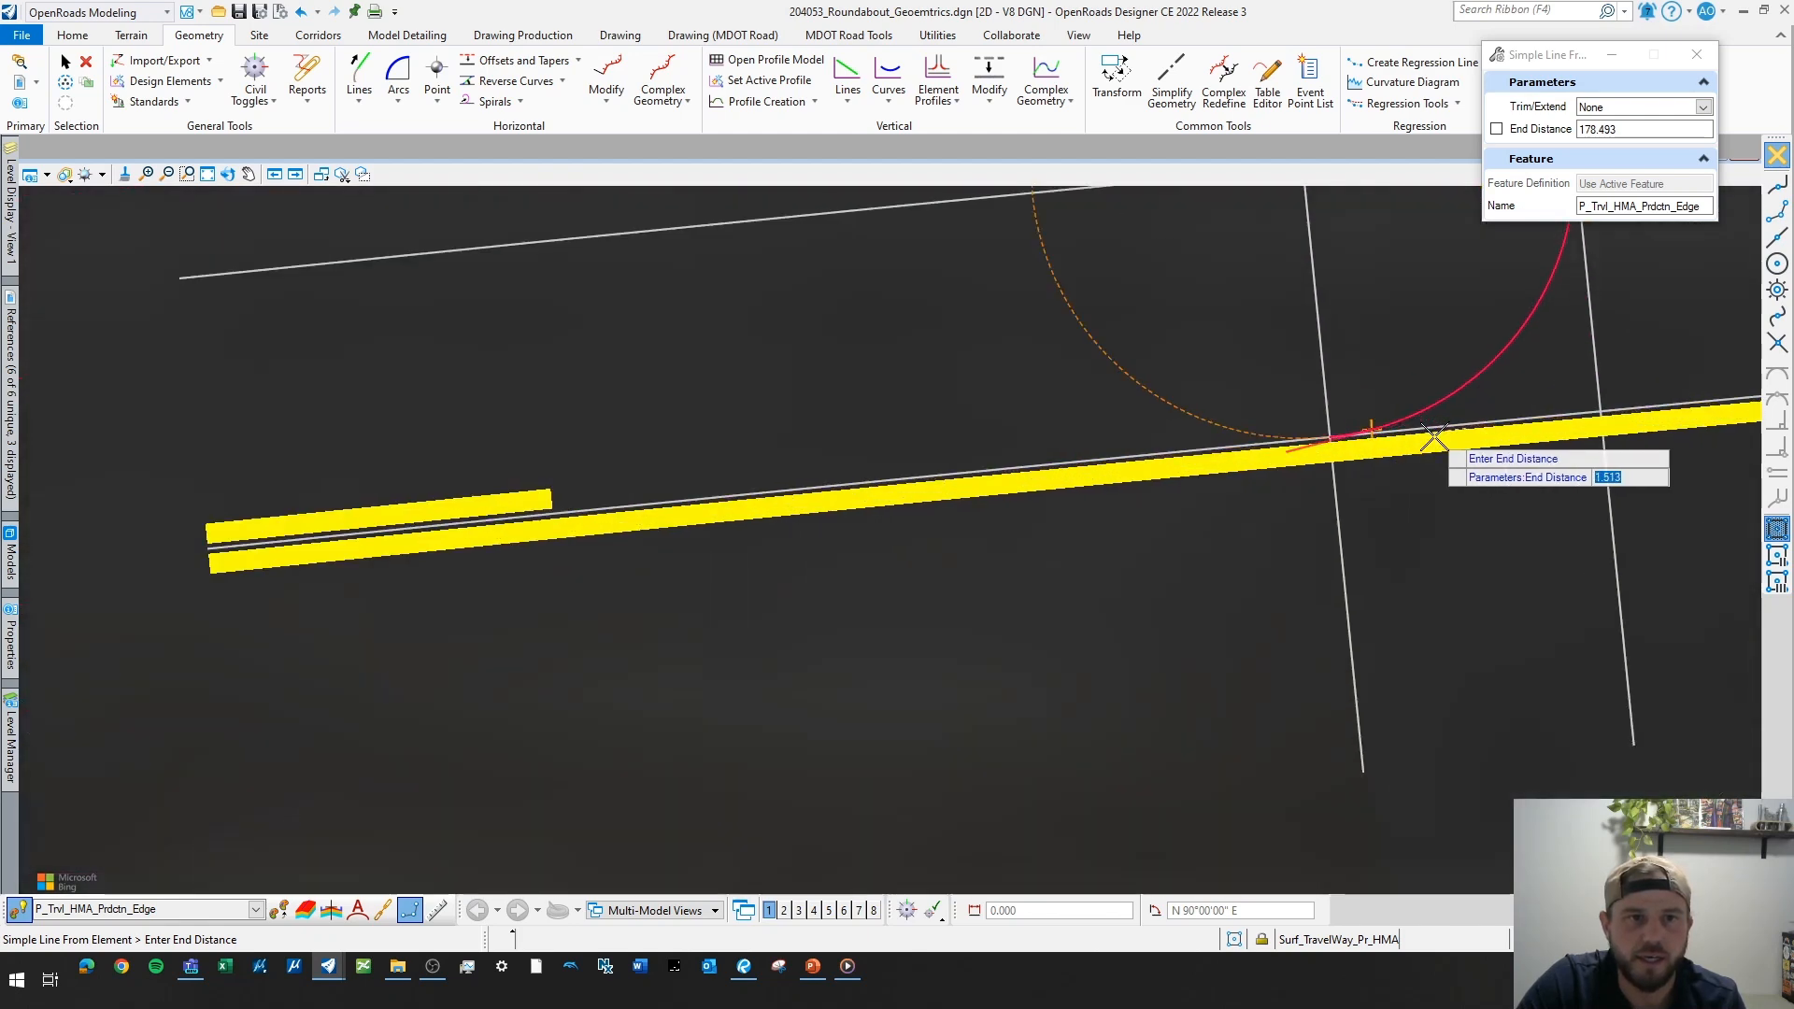
pyautogui.click(1432, 403)
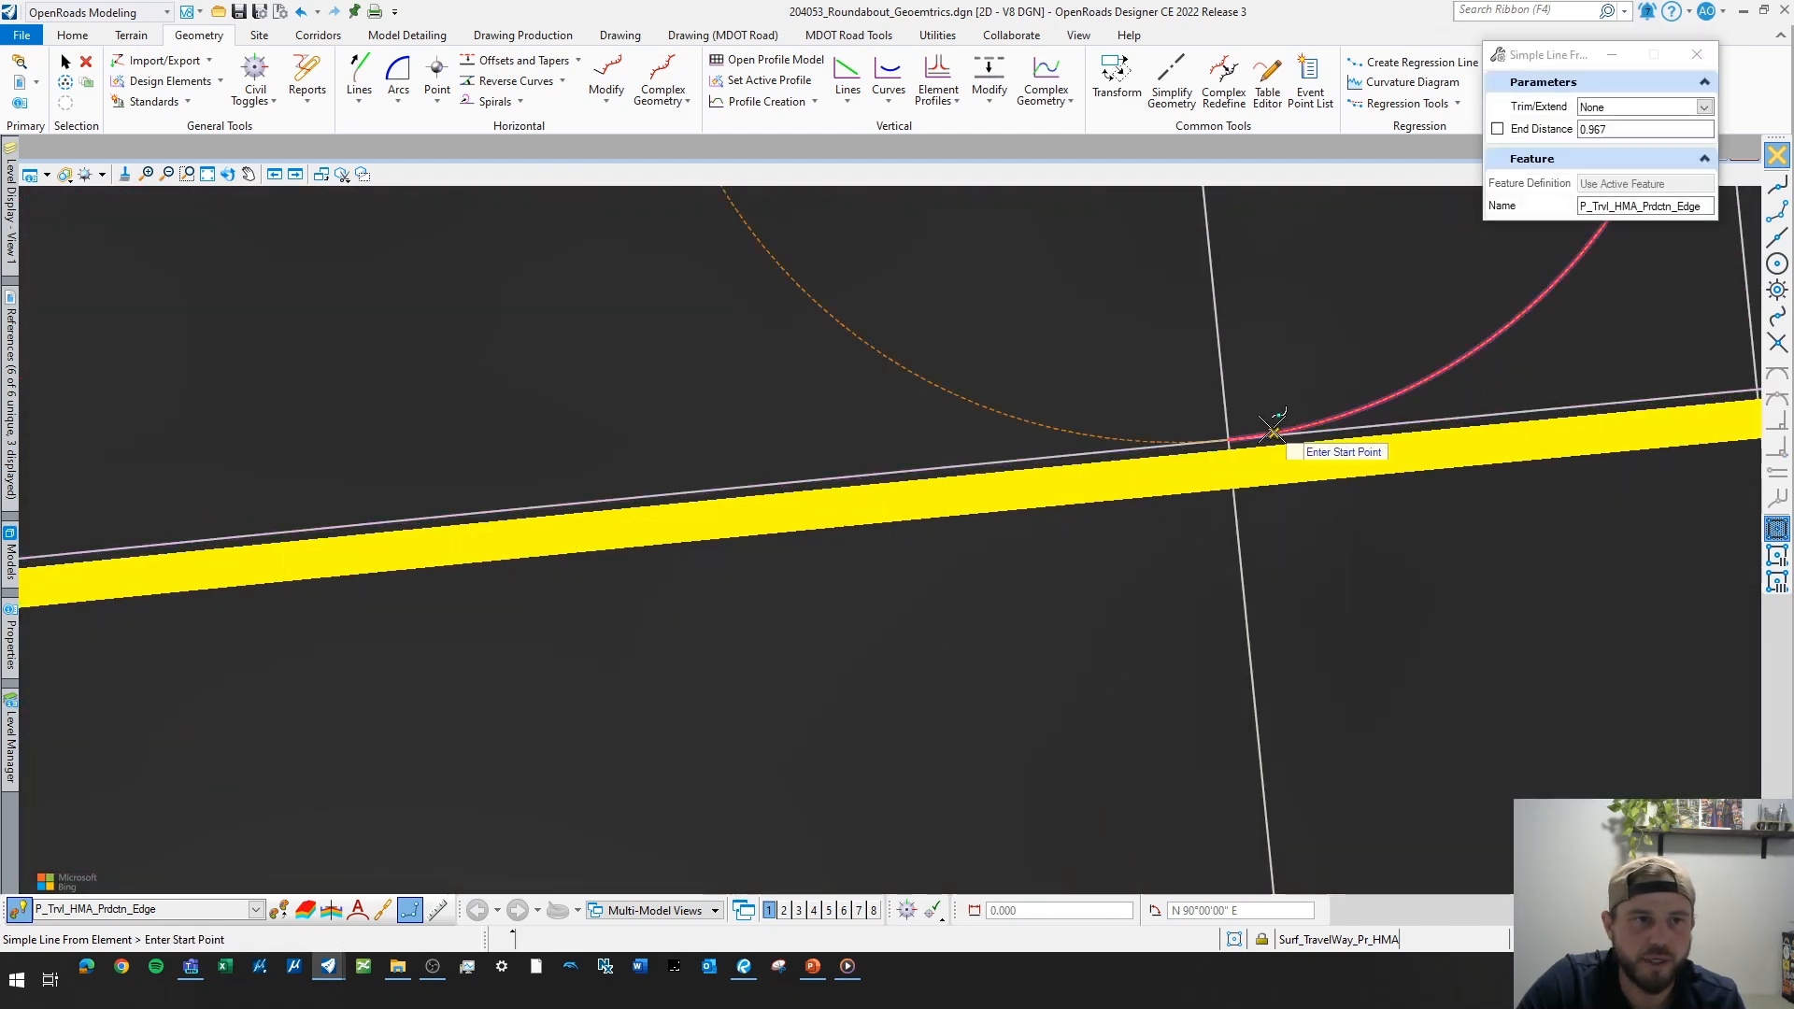
pyautogui.click(1269, 428)
pyautogui.scroll(-5, 1270, 467)
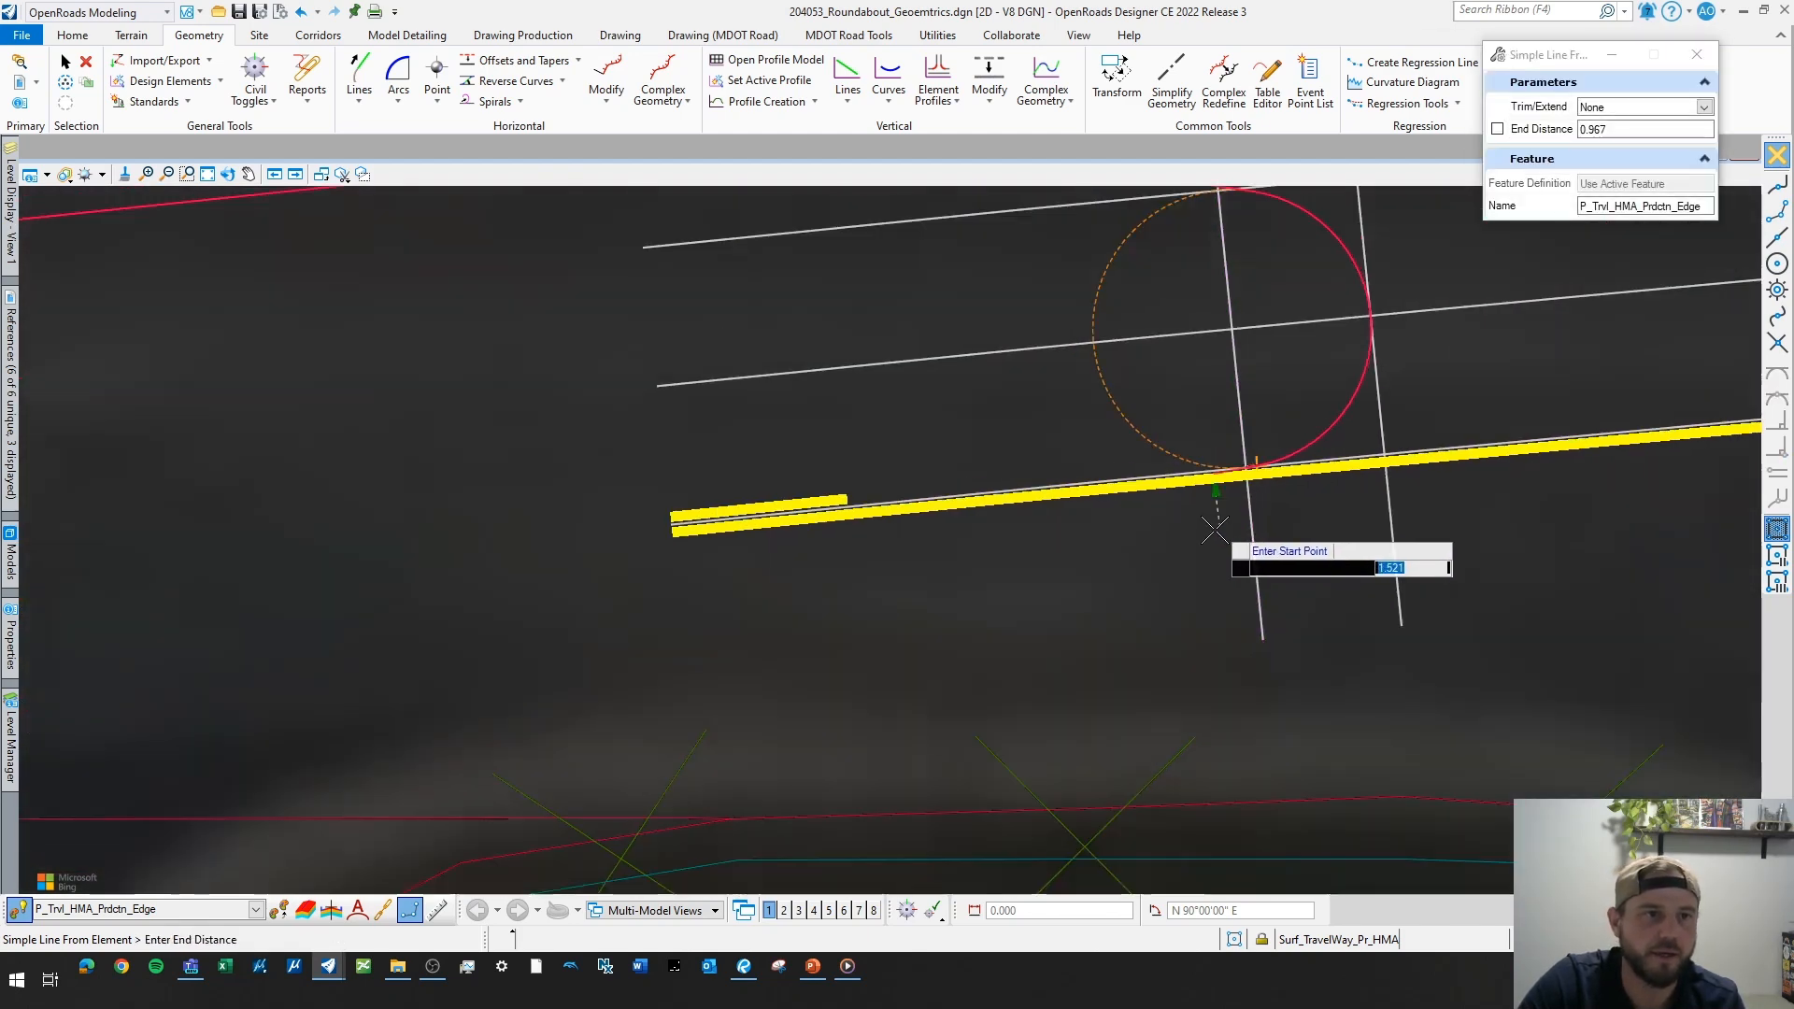
pyautogui.scroll(-6, 490, 789)
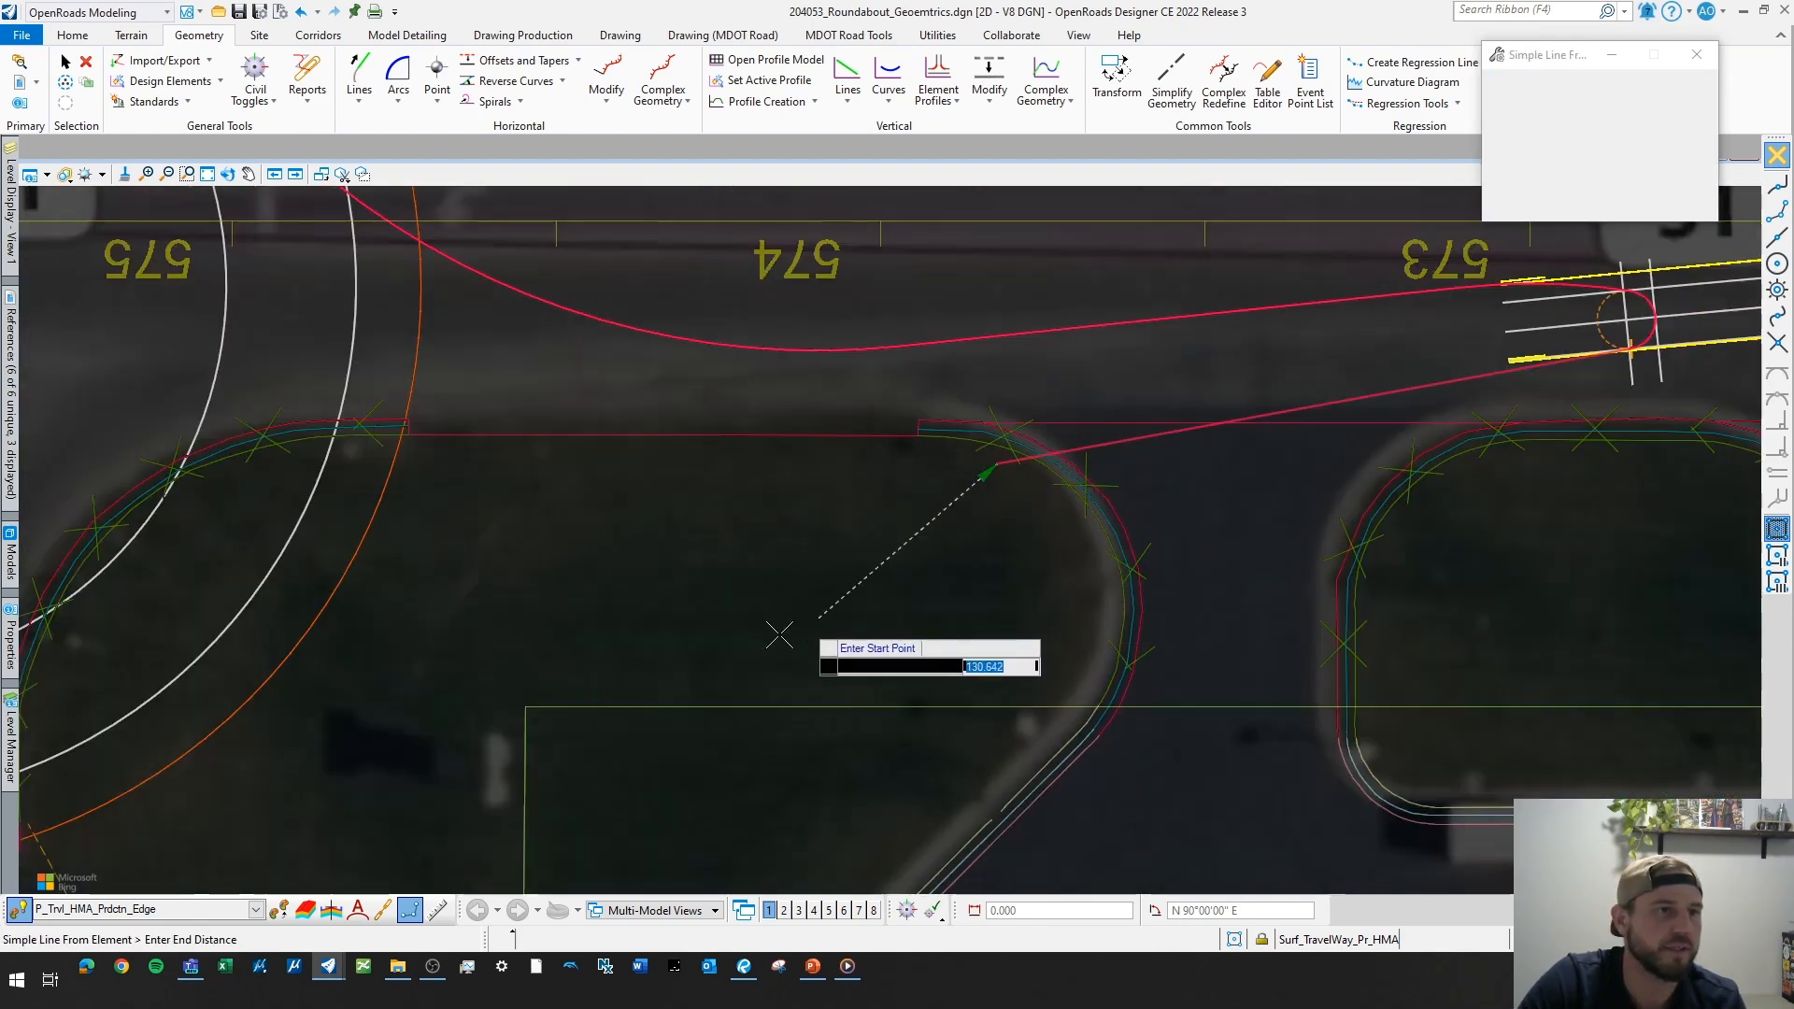
pyautogui.click(587, 665)
pyautogui.scroll(-4, 561, 682)
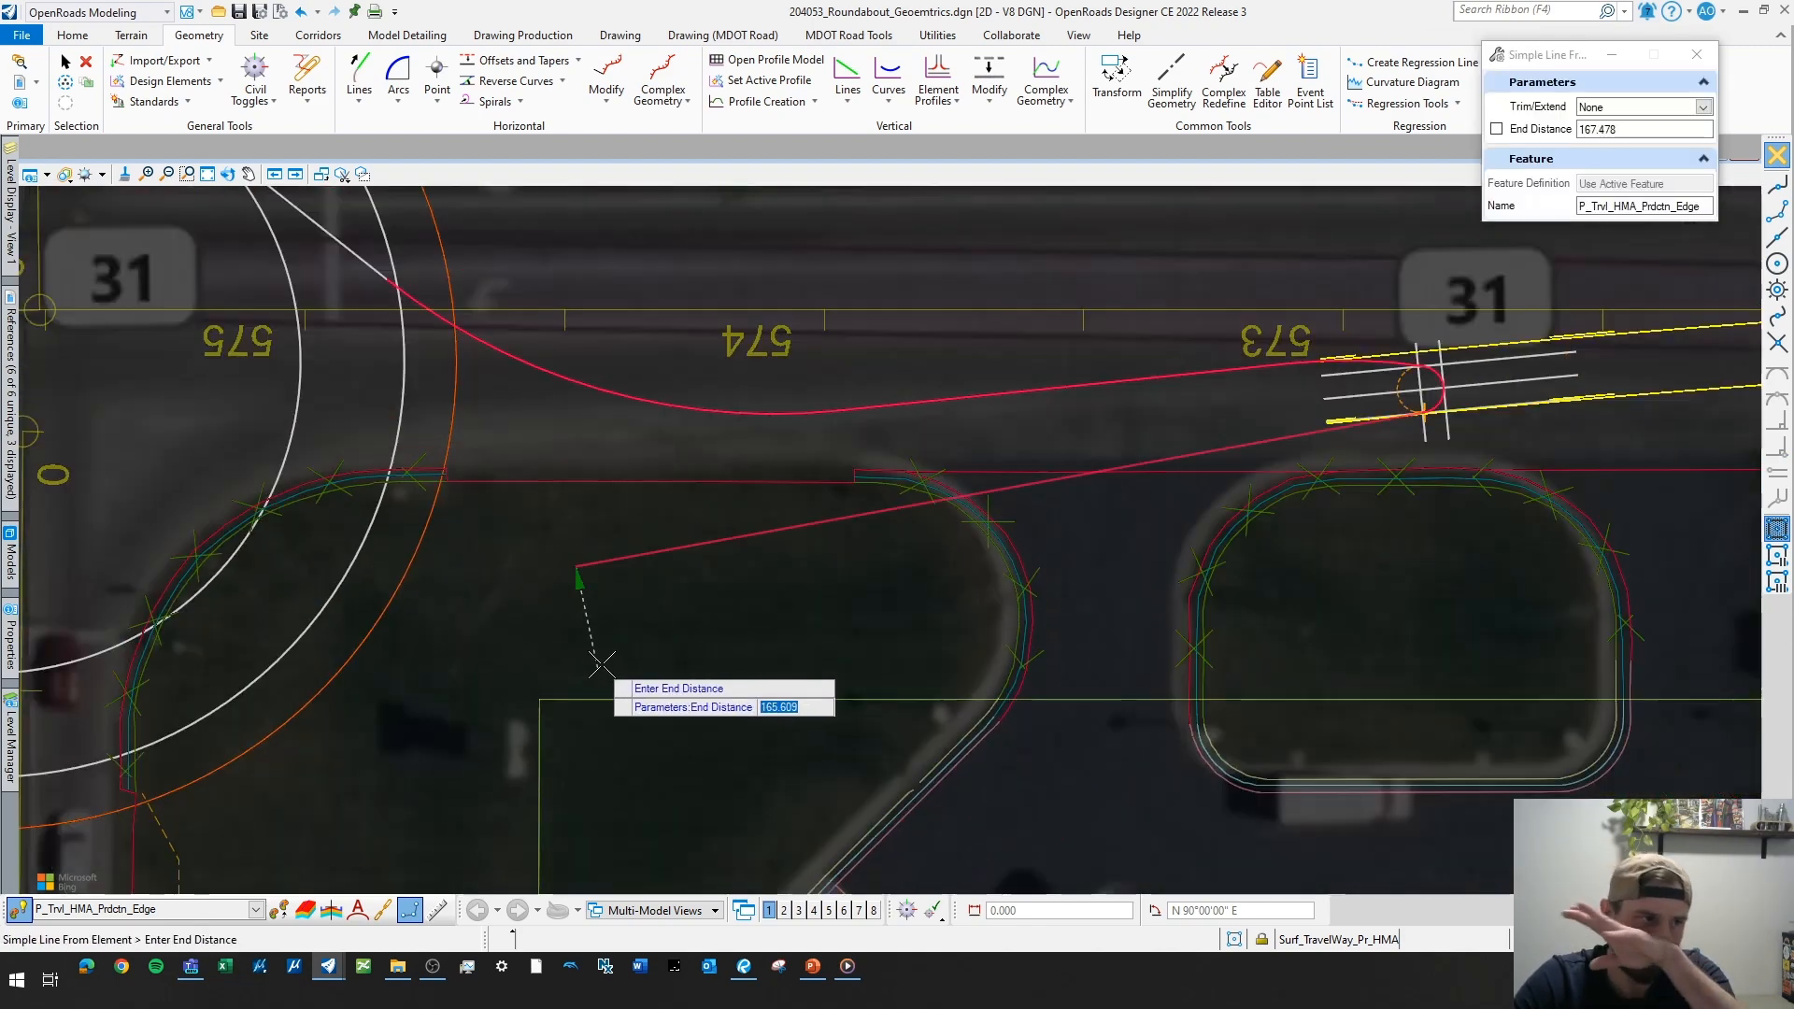
pyautogui.click(550, 686)
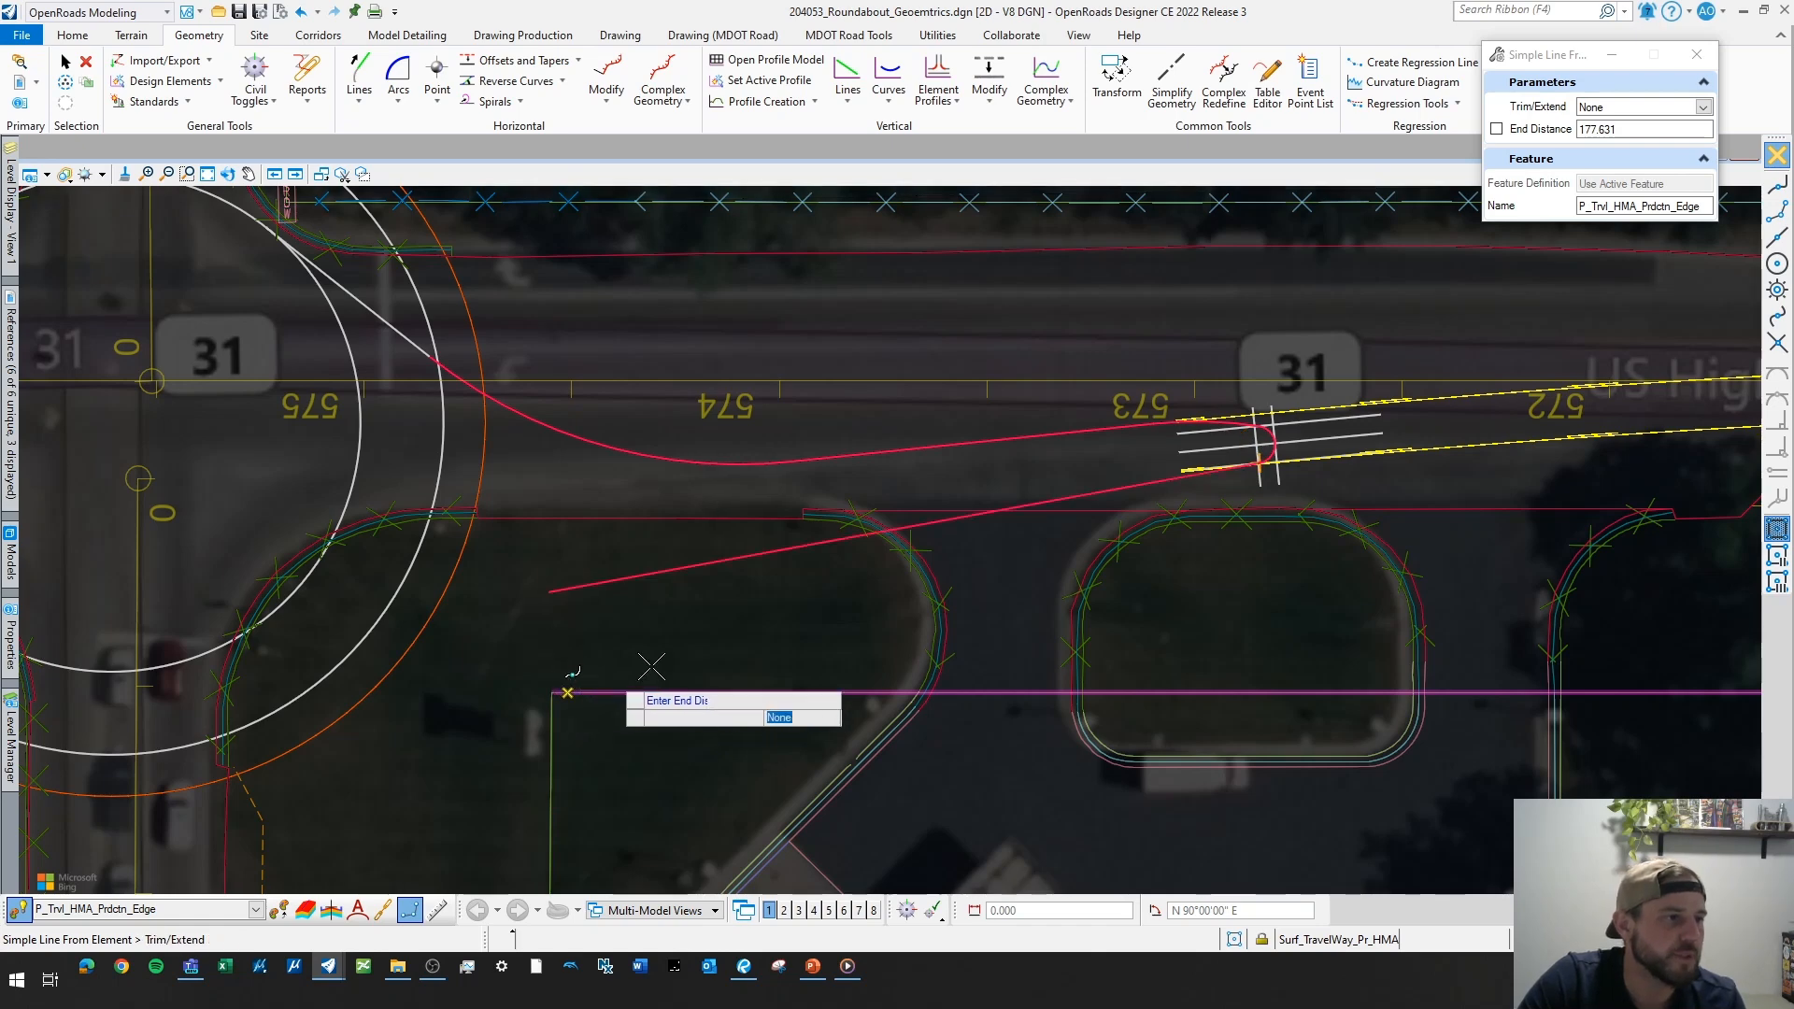
pyautogui.moveTo(650, 605); pyautogui.dragTo(946, 572, button='middle')
pyautogui.click(971, 565)
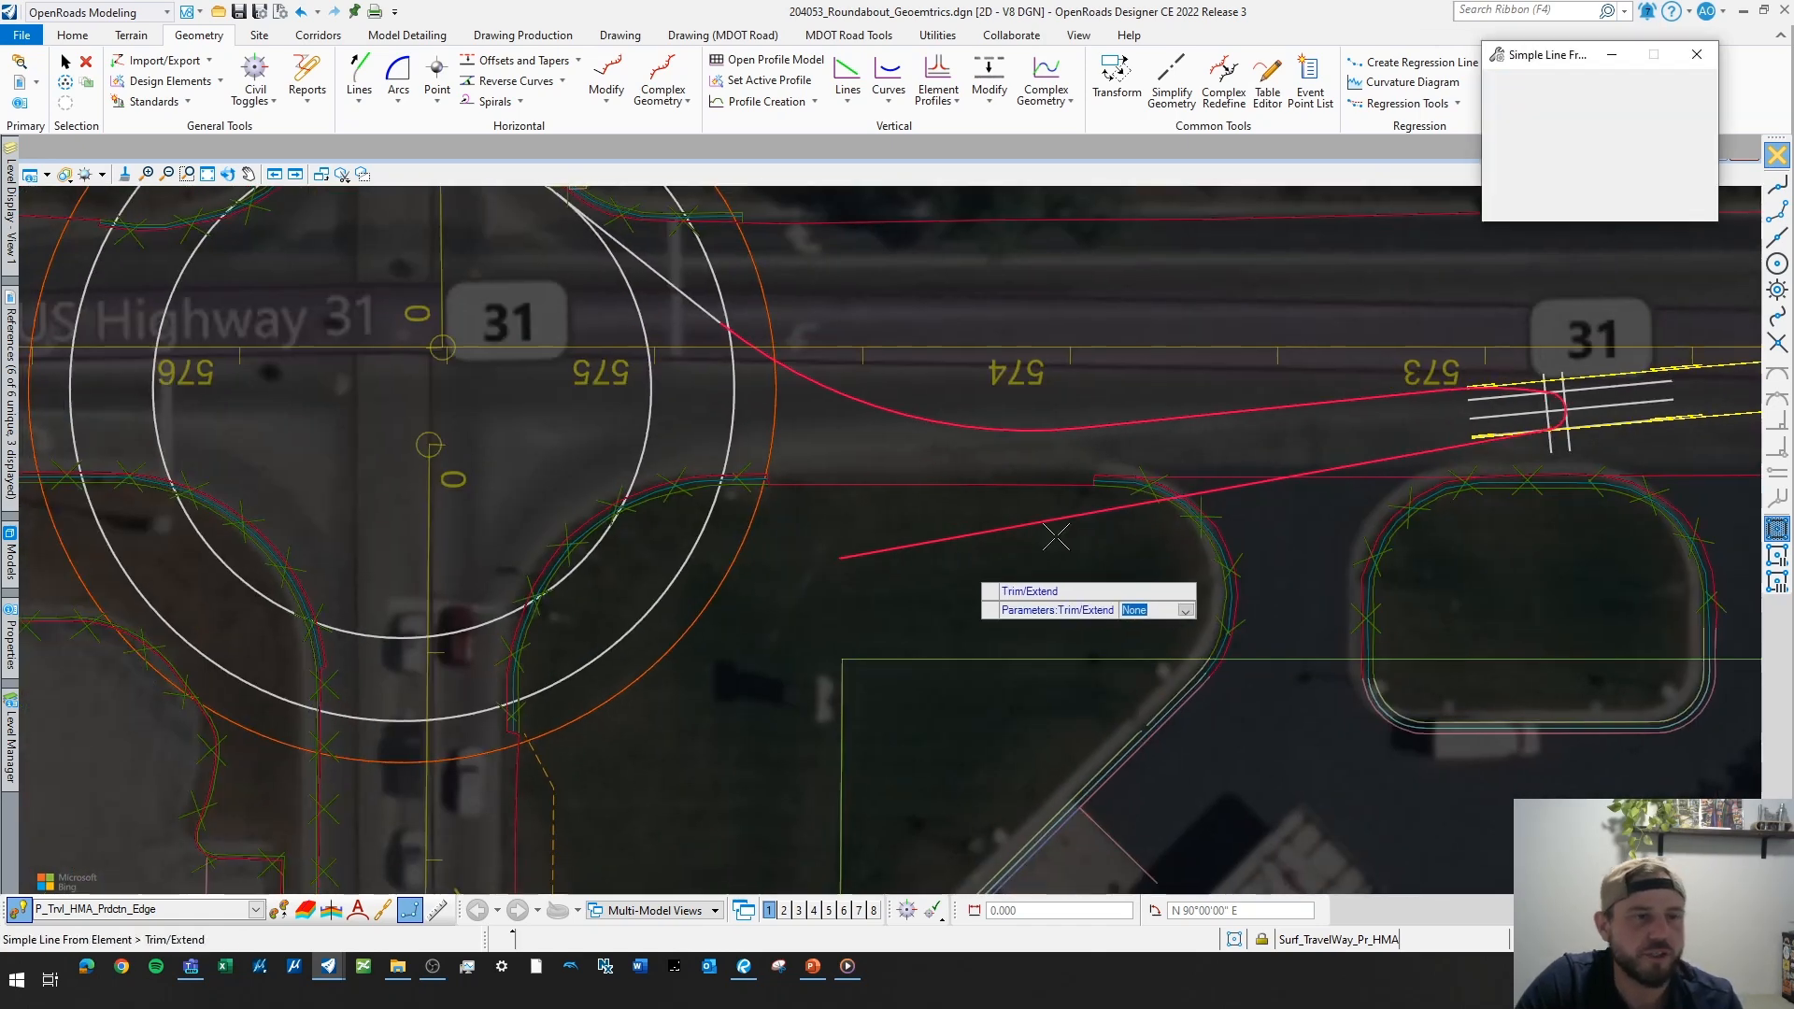
pyautogui.scroll(-2, 766, 401)
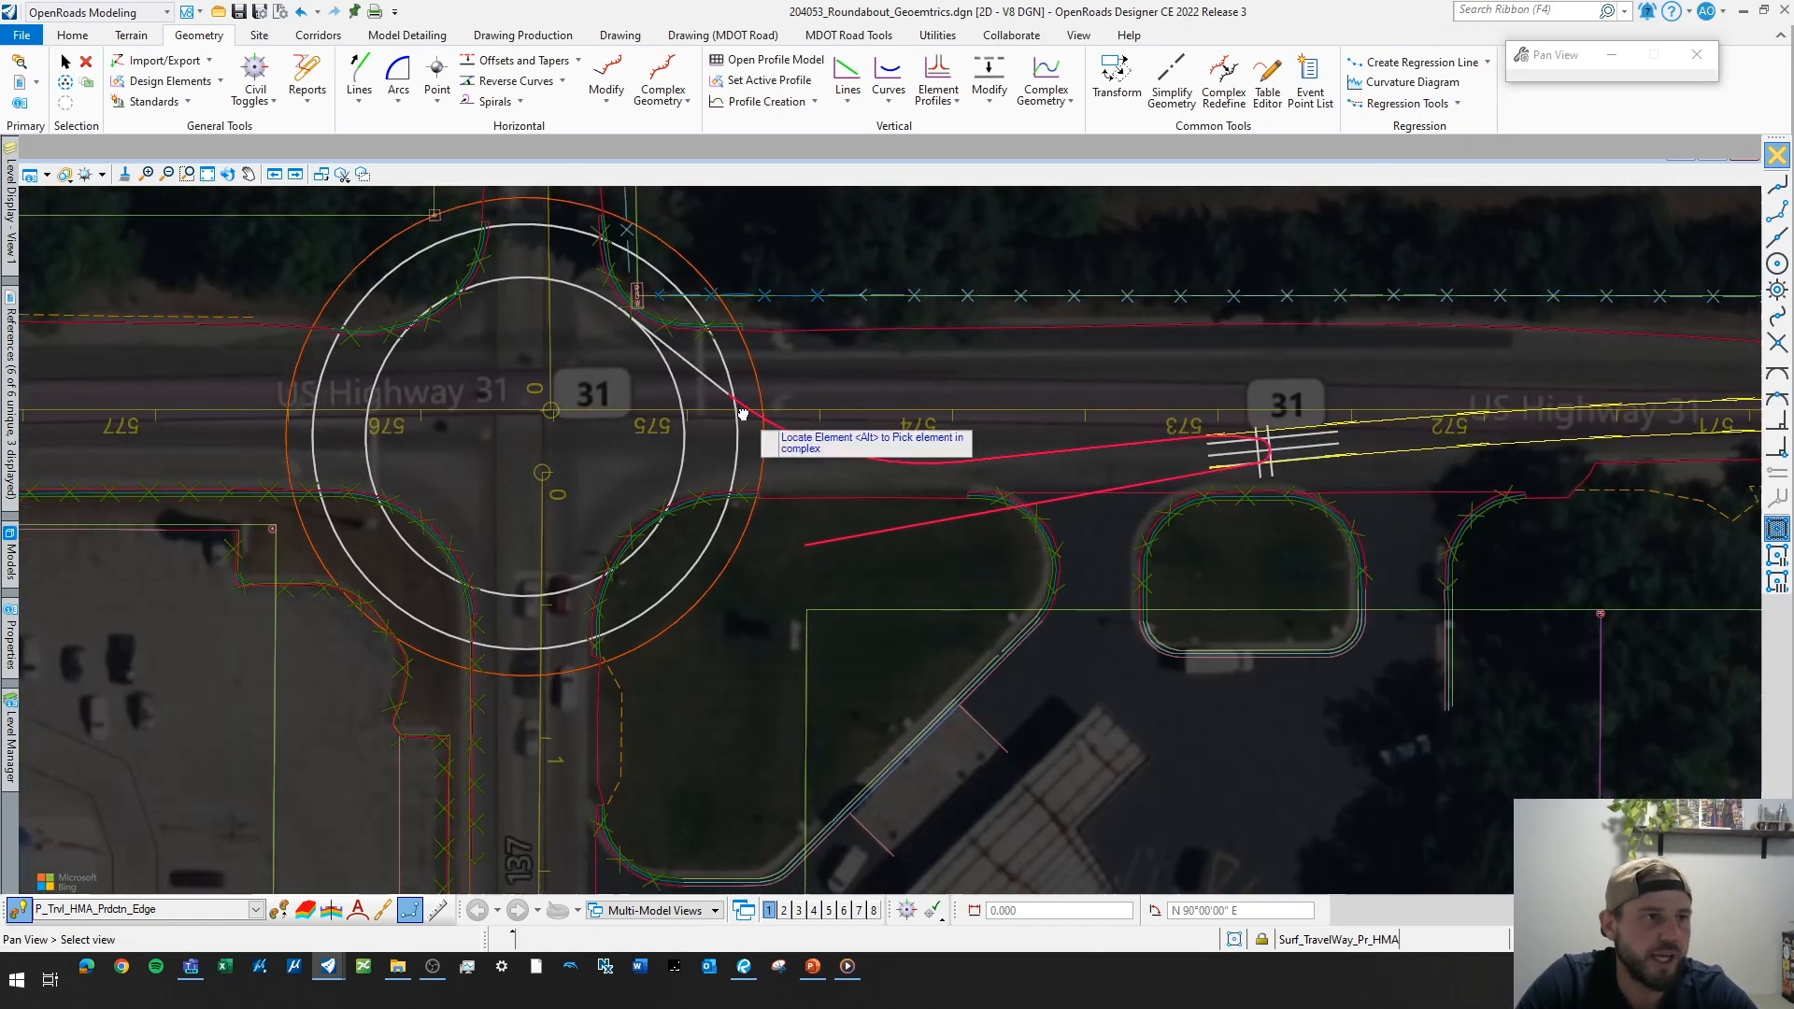
pyautogui.moveTo(745, 401); pyautogui.dragTo(736, 404, button='middle')
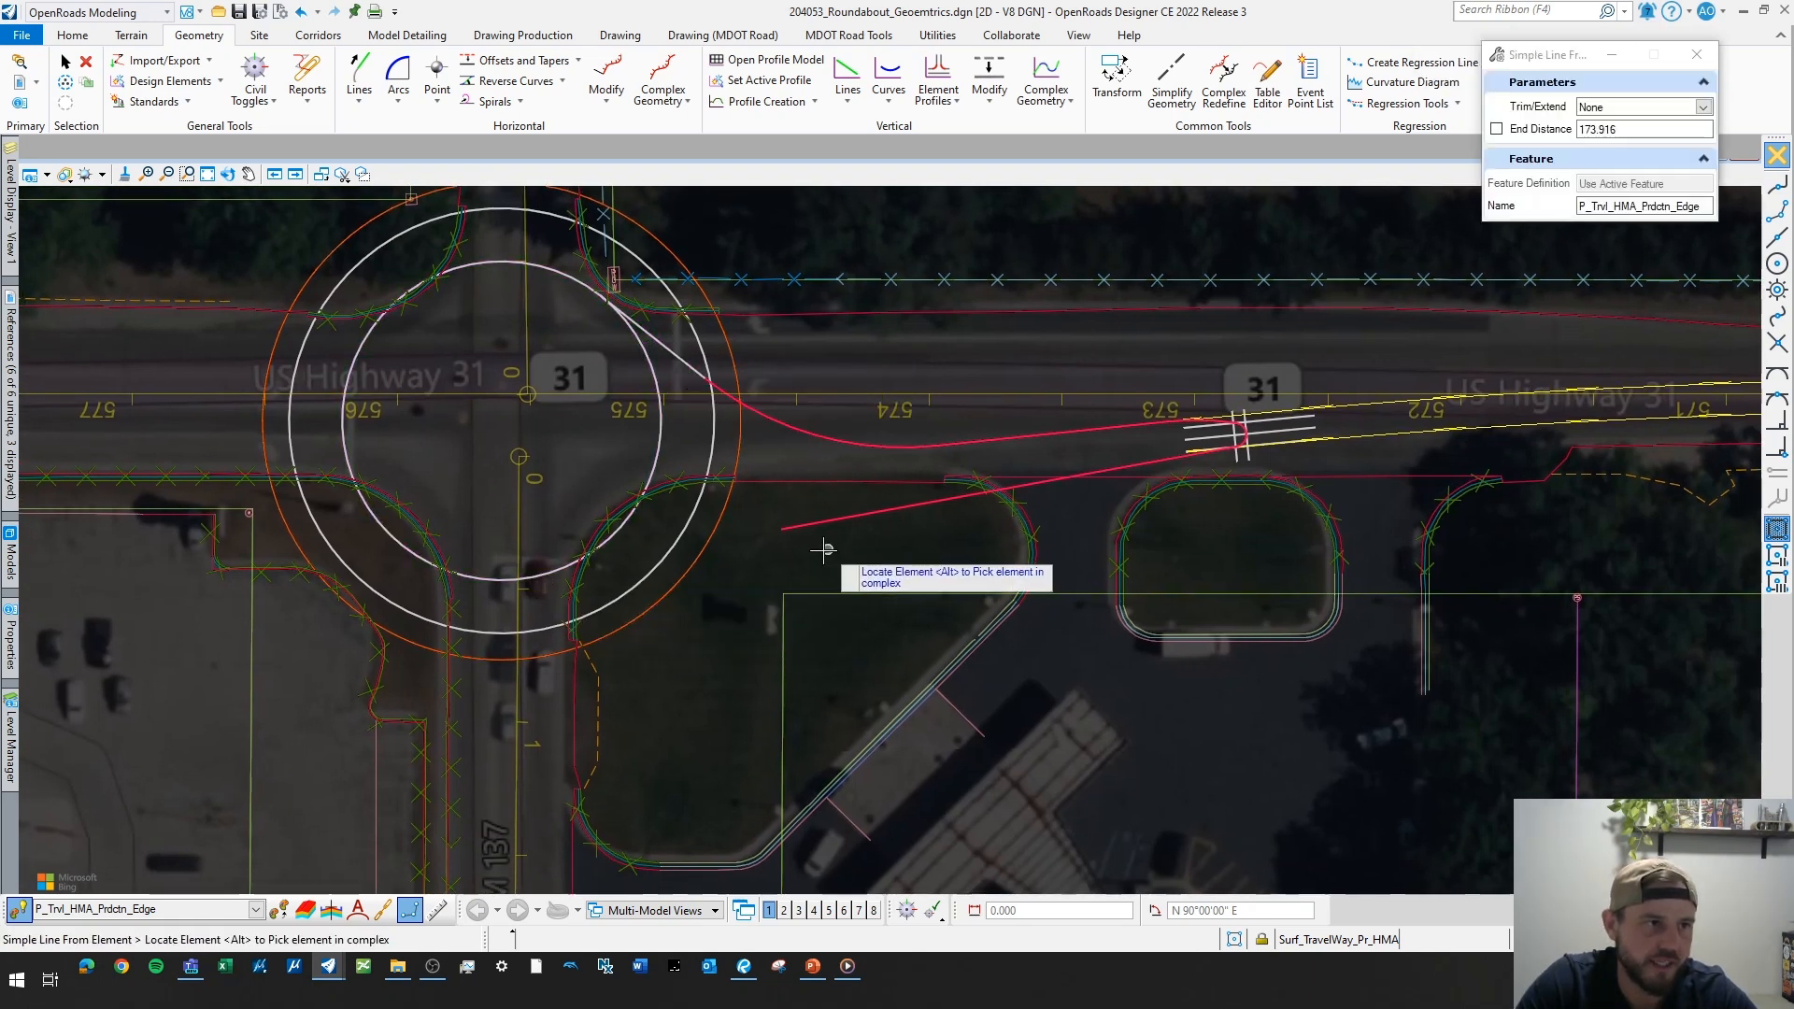
pyautogui.scroll(2, 813, 520)
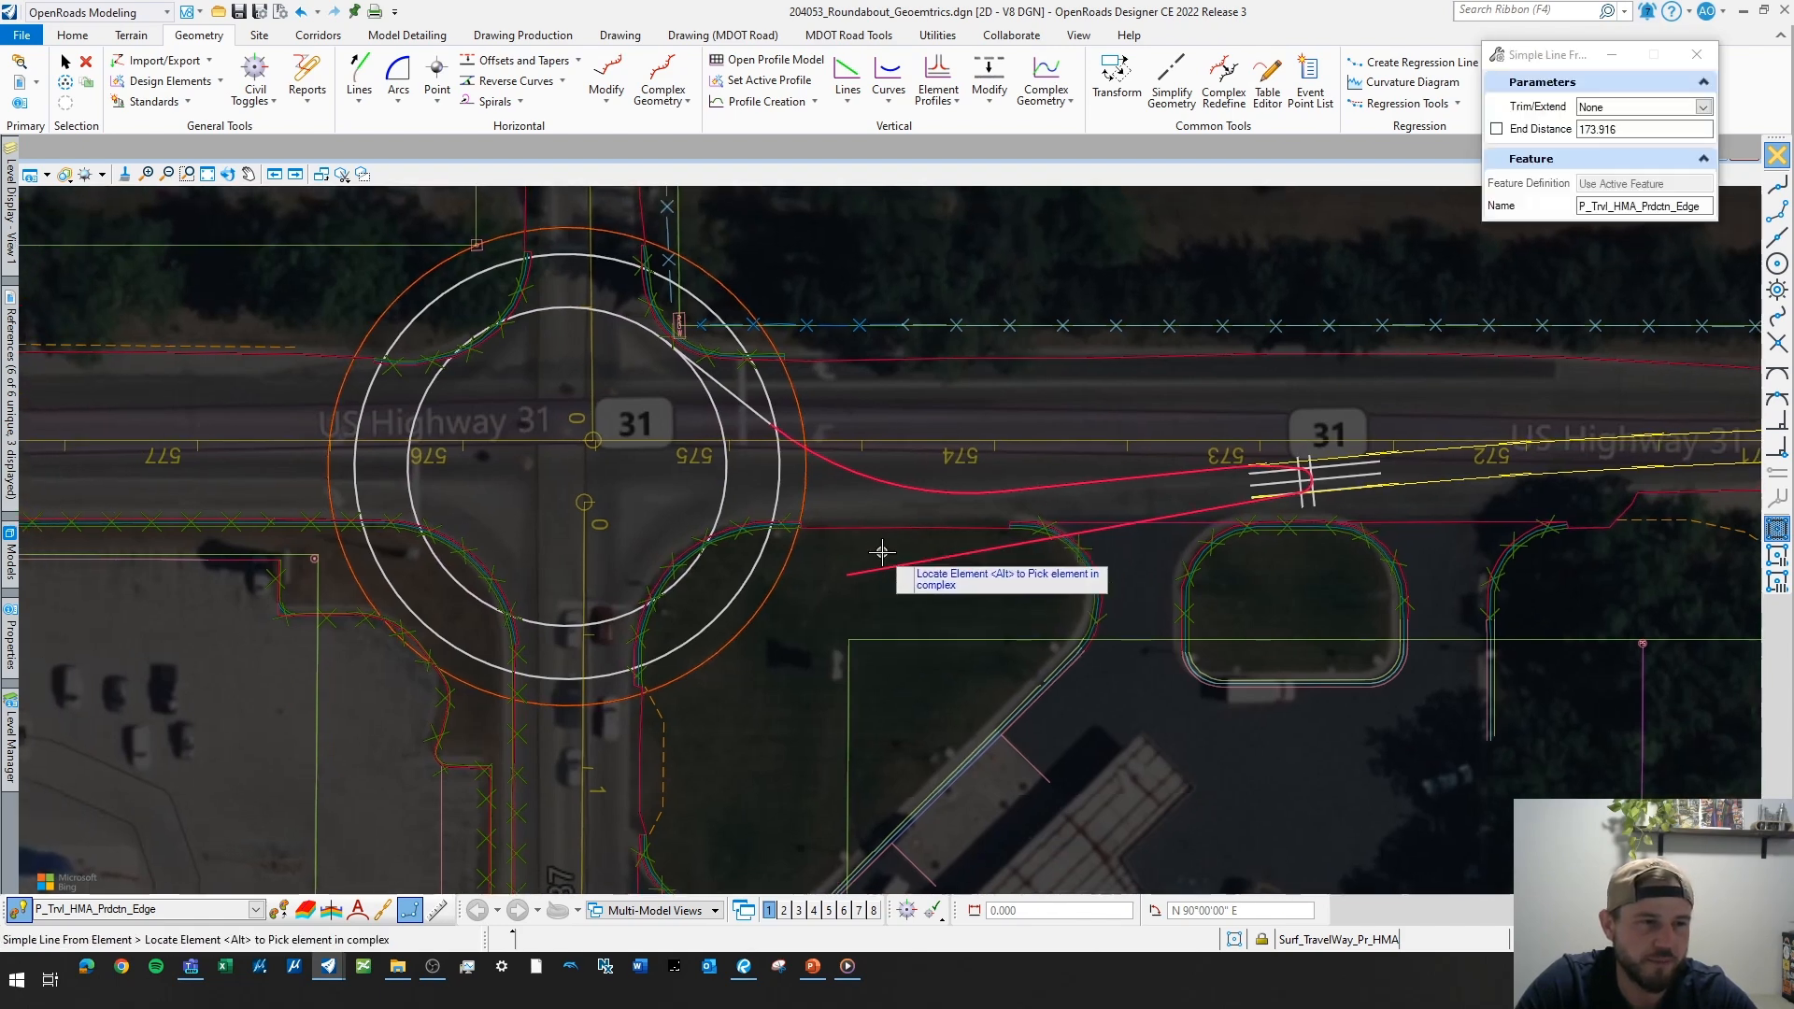
pyautogui.press('Escape')
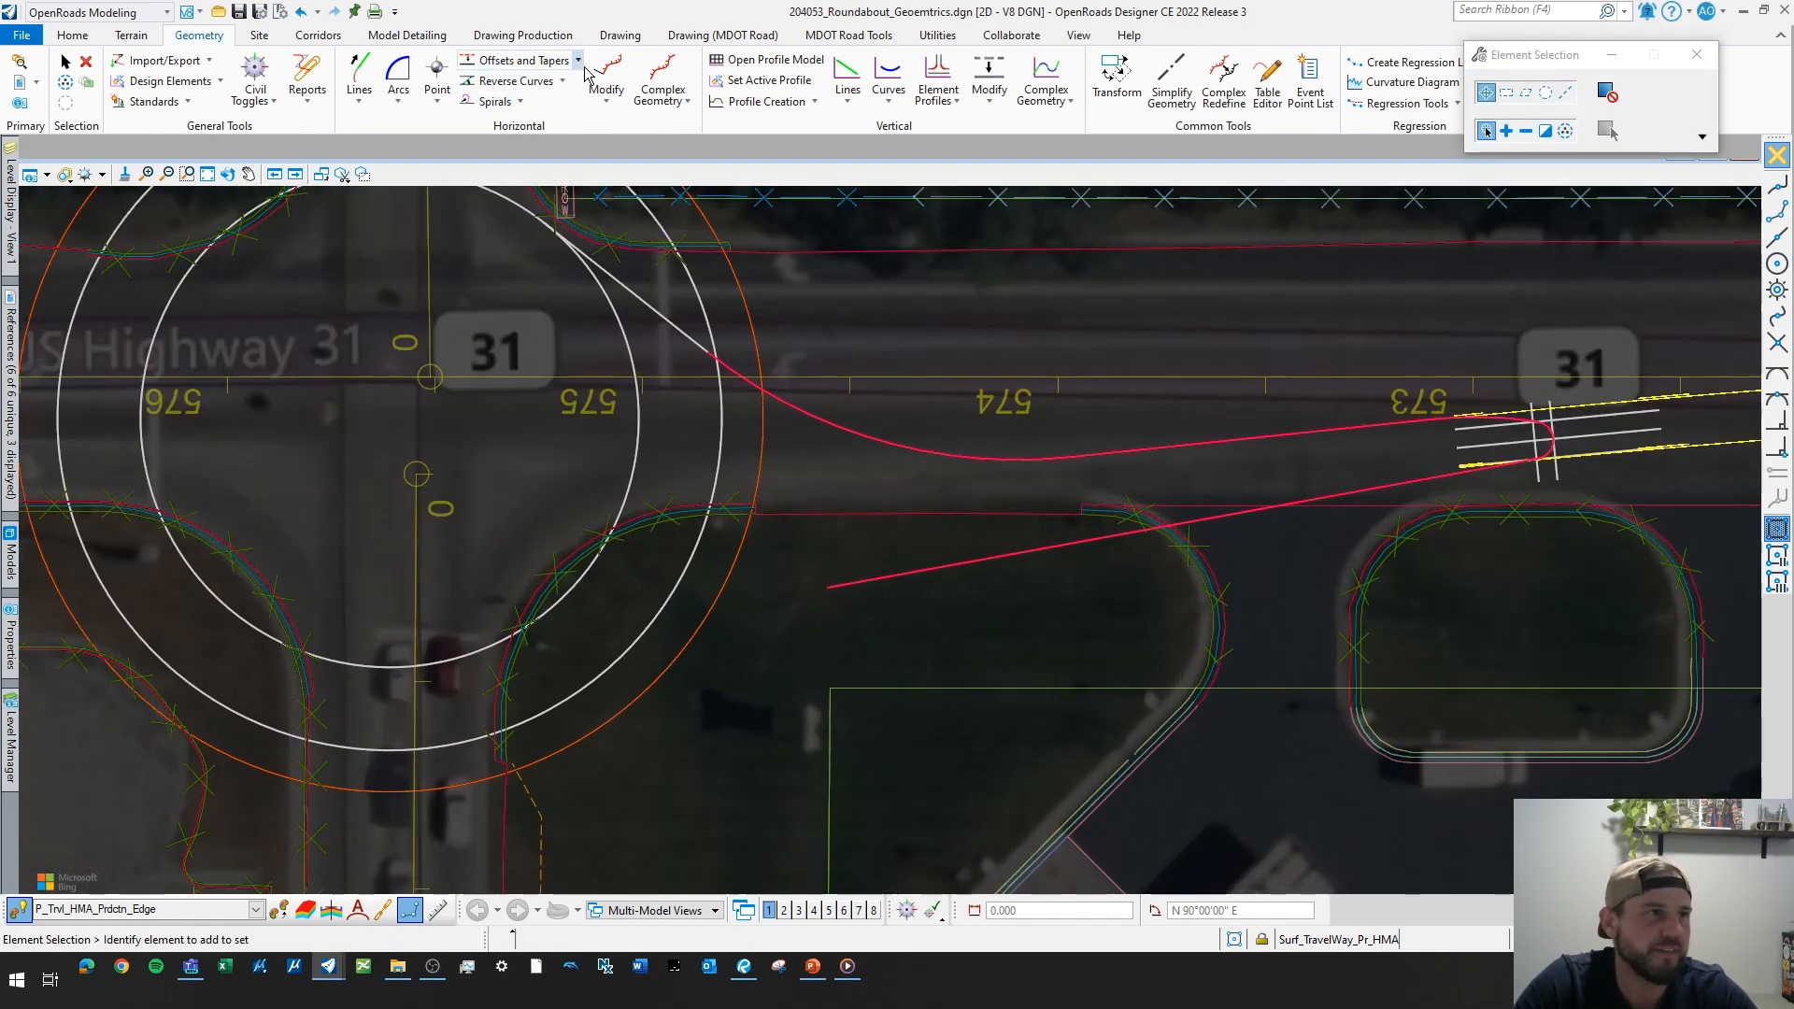
# - Set up a 120 ft radius simple arc between the new tangent line and the inner white roundabout circle, with Trim/Extend Both
pyautogui.click(398, 82)
pyautogui.click(721, 243)
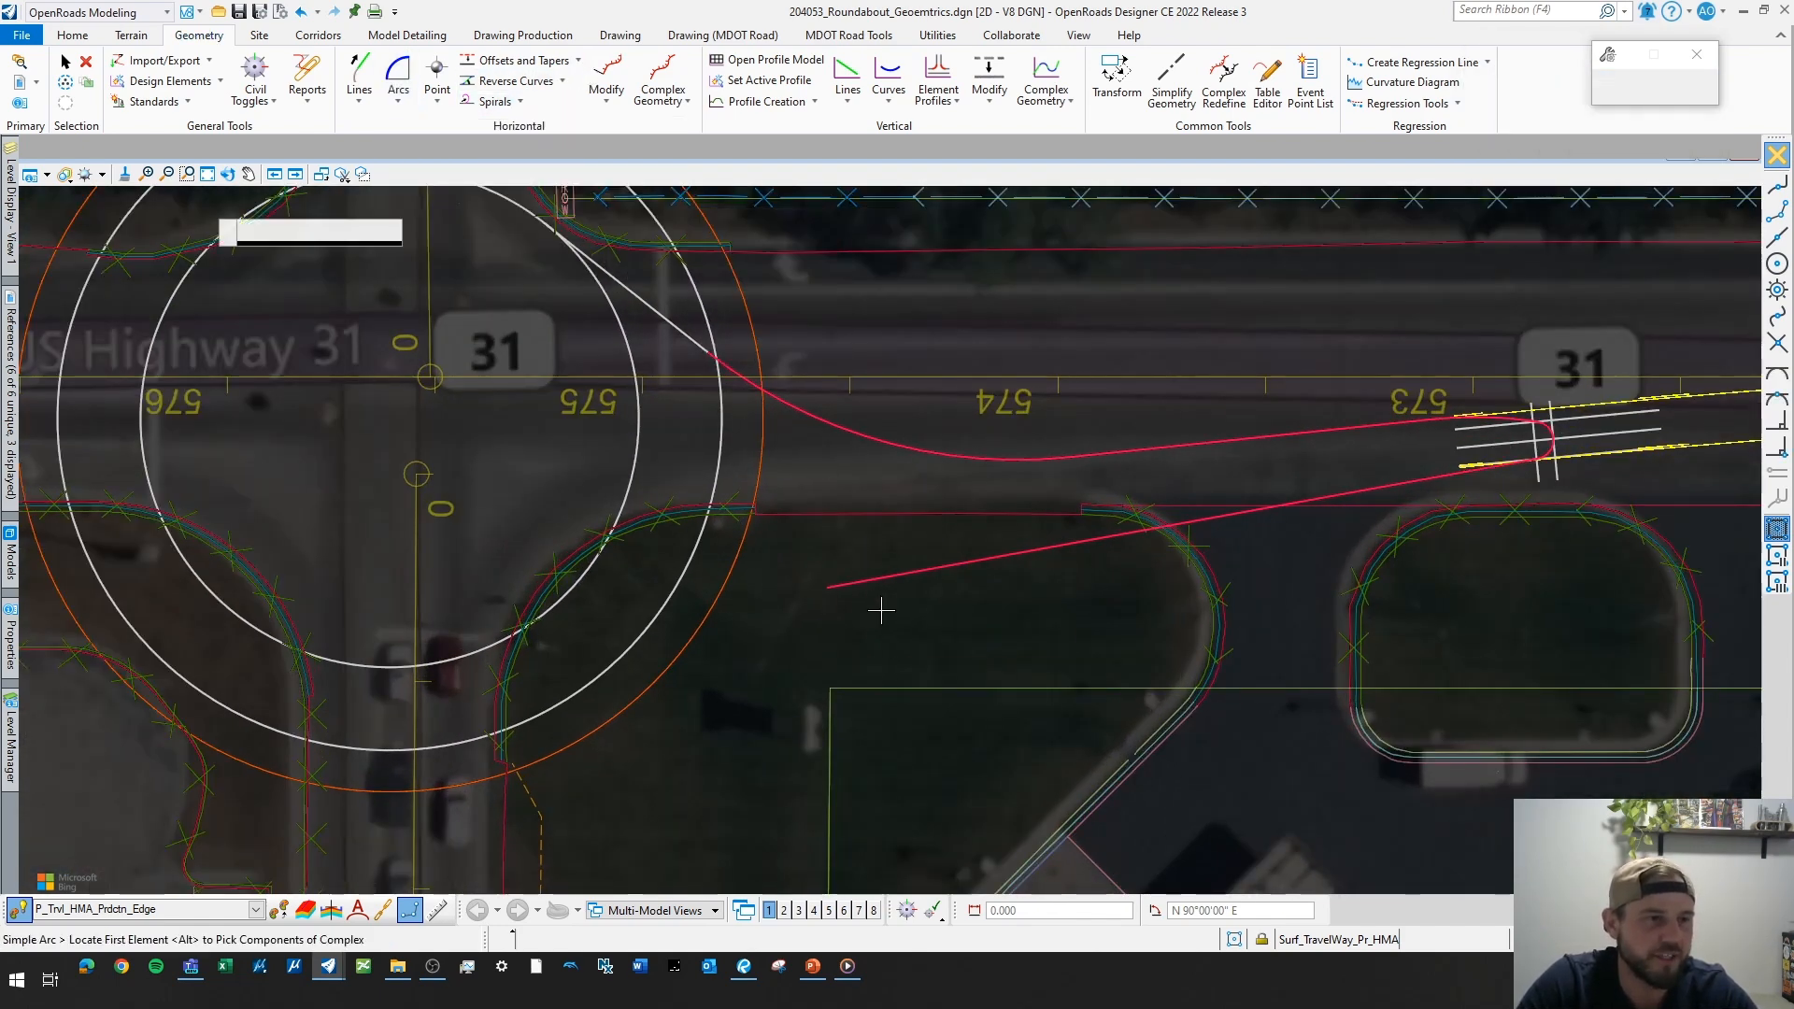
pyautogui.click(869, 580)
pyautogui.click(470, 656)
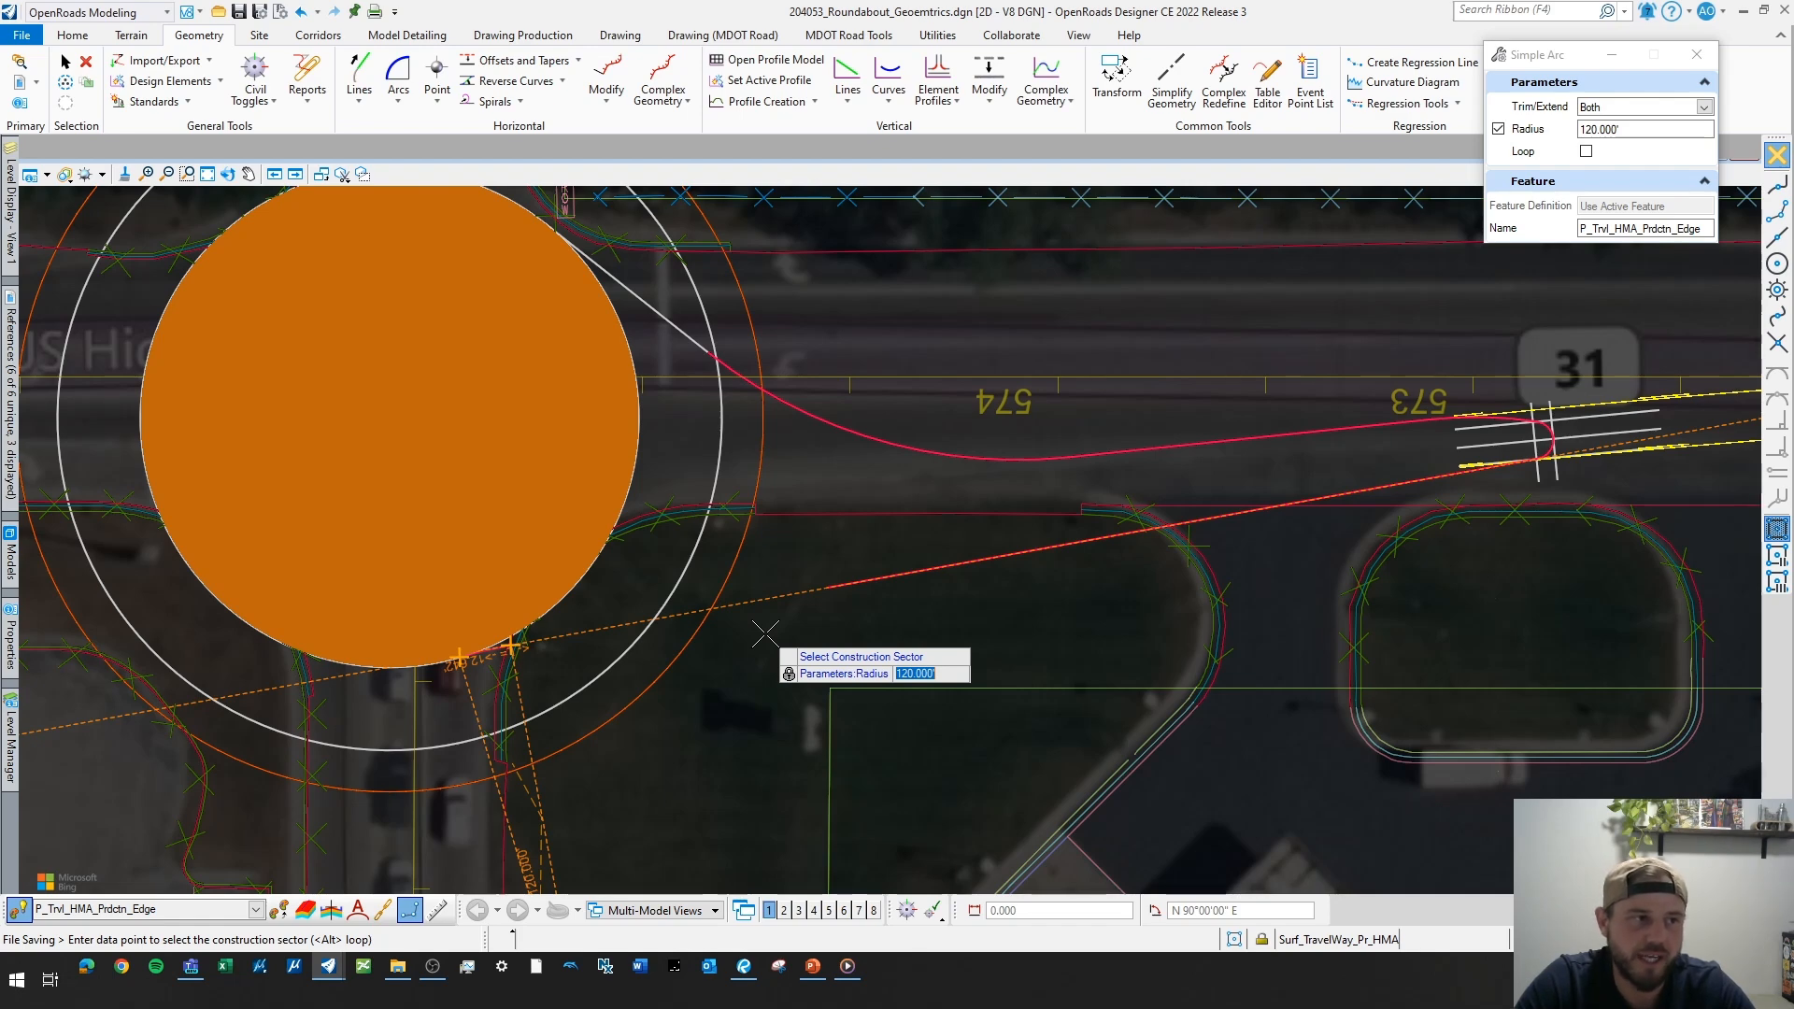
# - Place a 120-foot simple arc between the inner roundabout circle and the lower splitter island line, with Trim/Extend set to Back
pyautogui.click(766, 634)
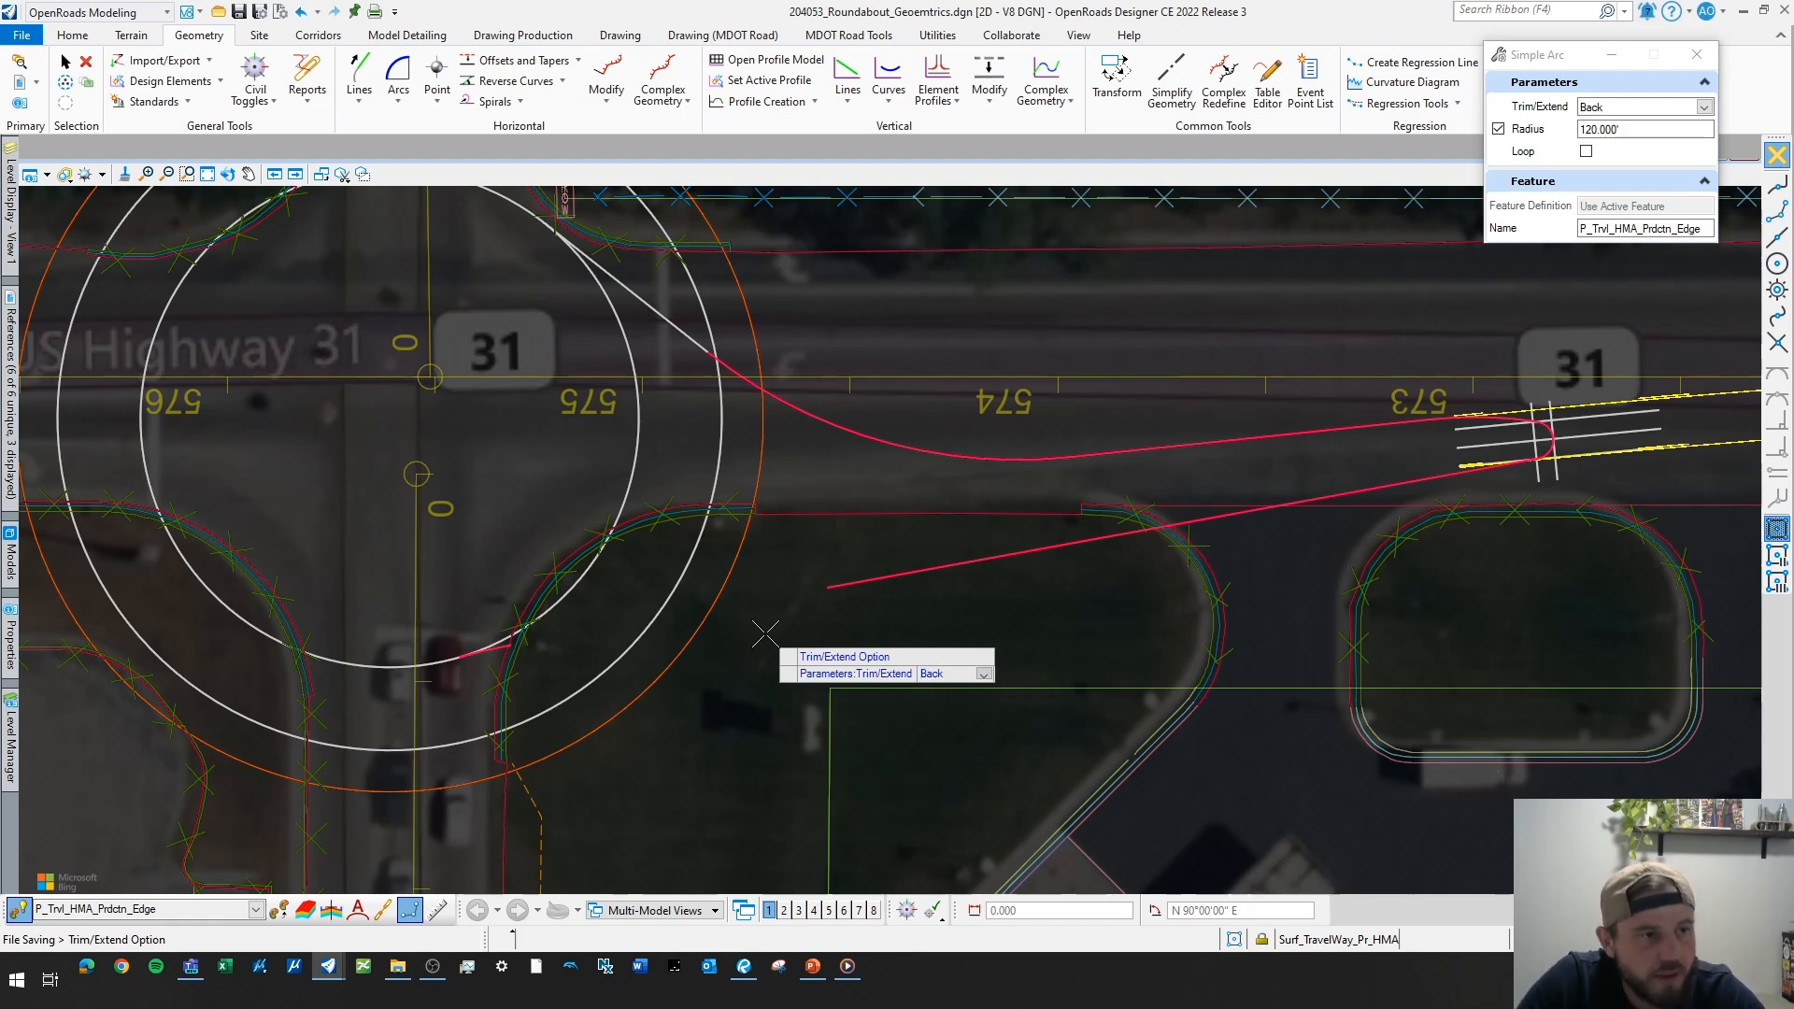
pyautogui.click(765, 634)
pyautogui.scroll(-4, 747, 626)
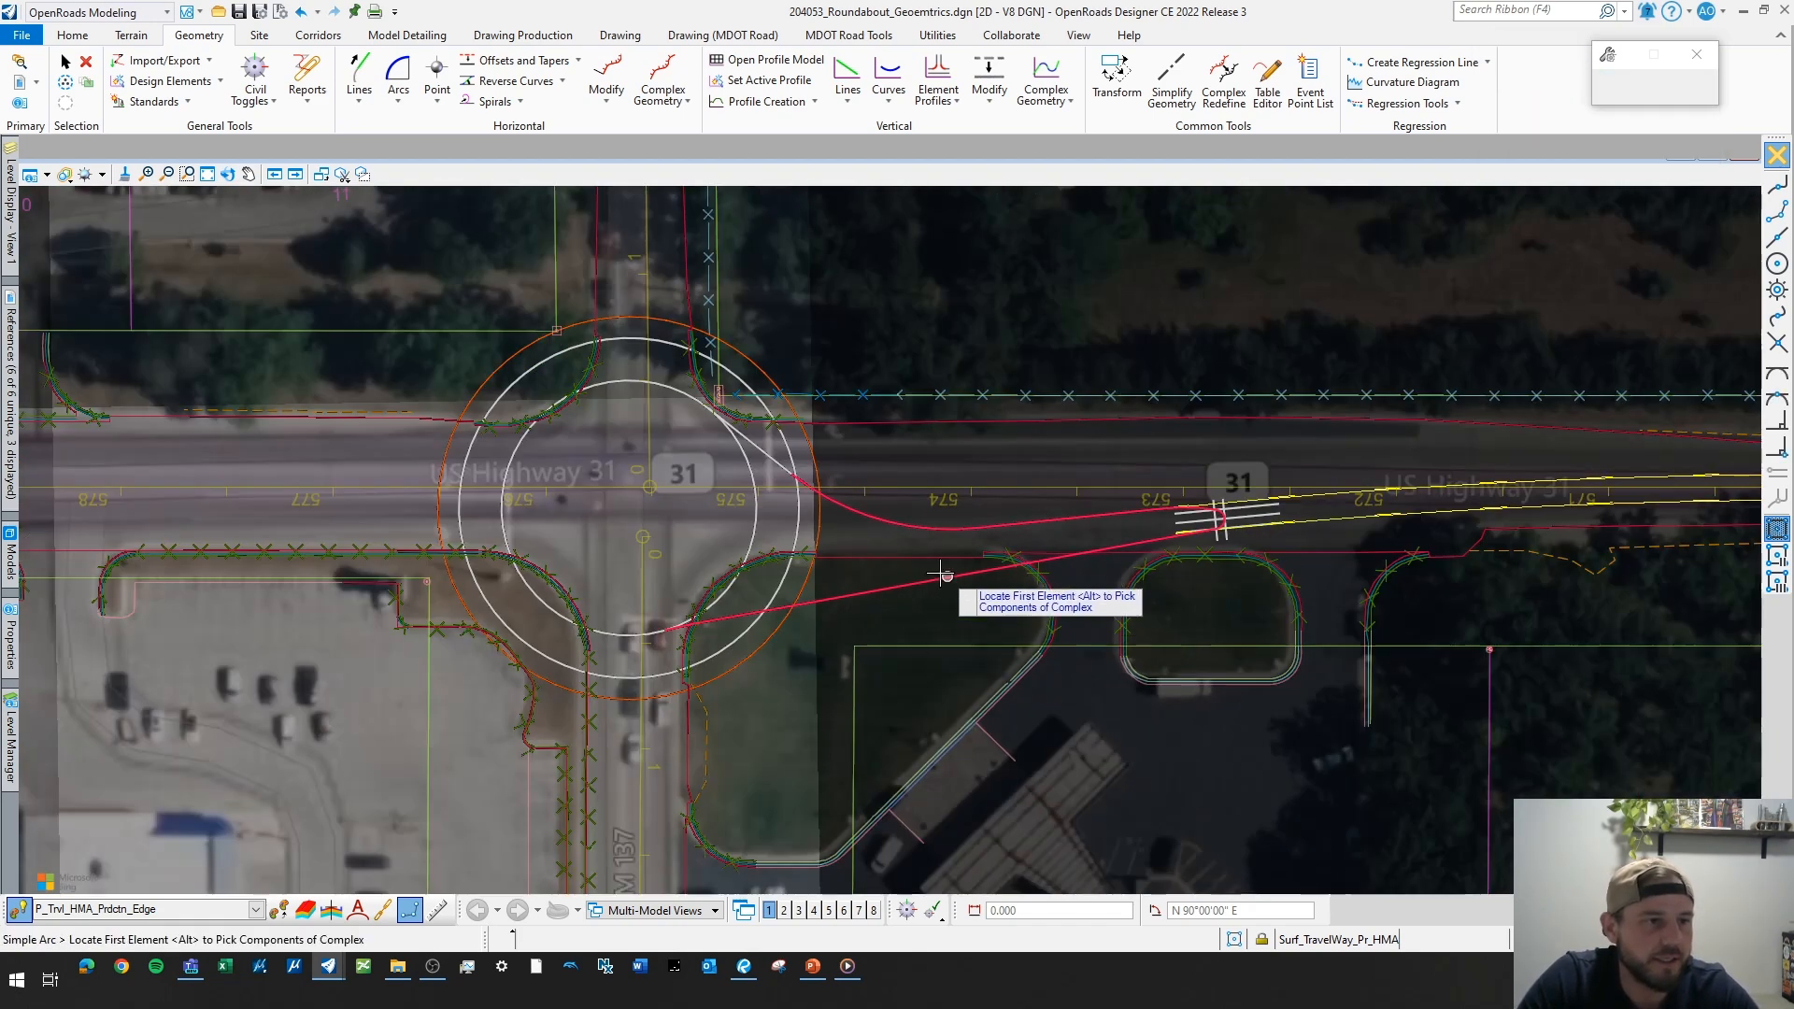
# - Examine the splitter island edges along US Highway 31 from the roundabout to the yellow edge lines past station 572
pyautogui.scroll(3, 691, 628)
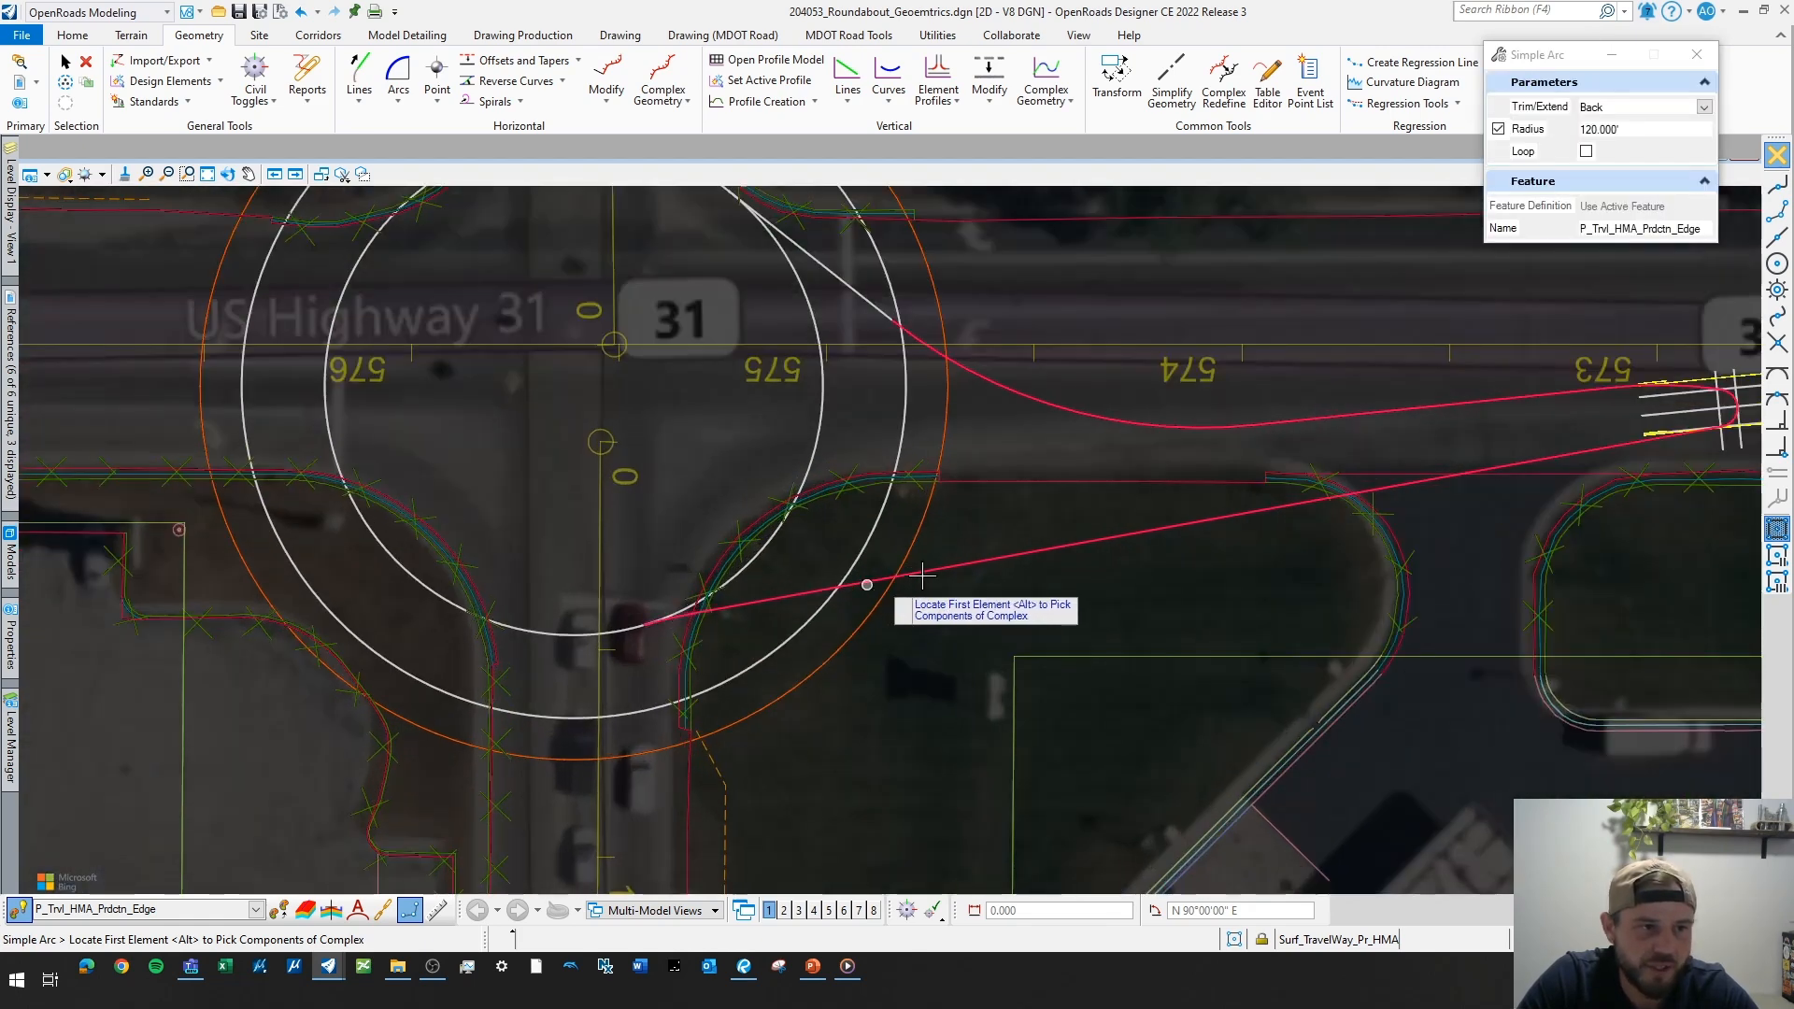
pyautogui.scroll(-1, 928, 575)
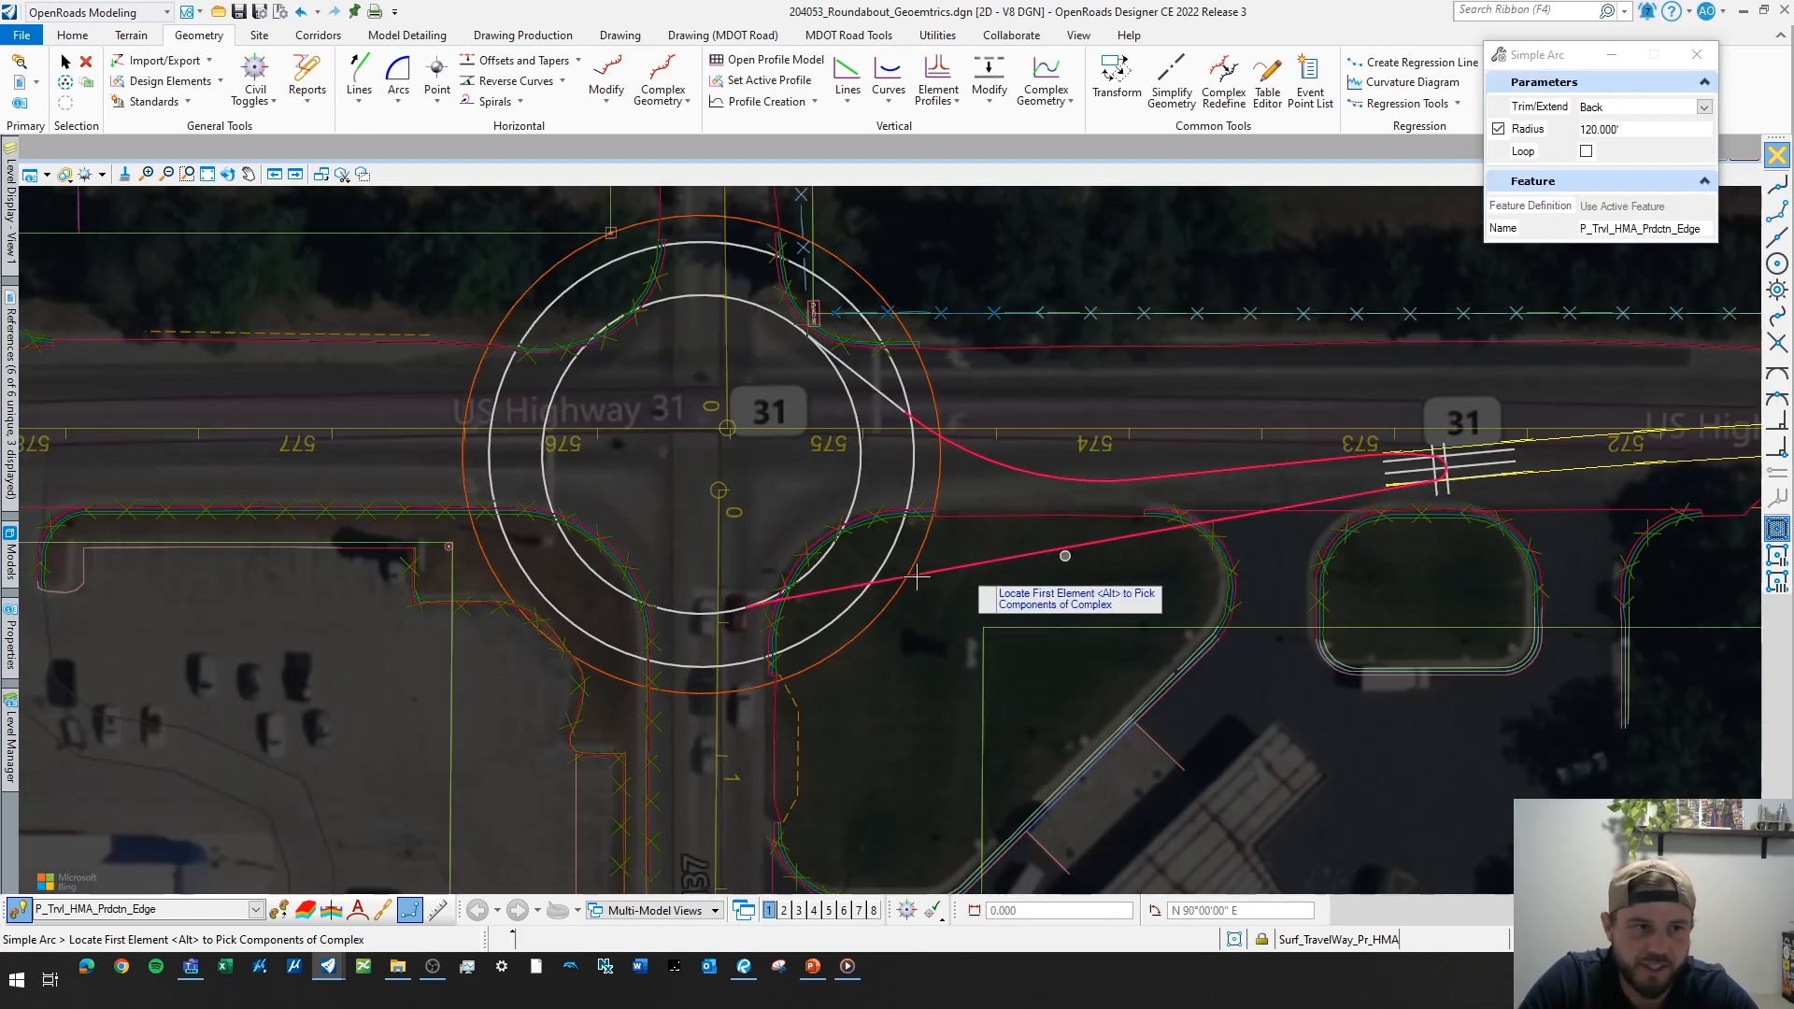
pyautogui.moveTo(1228, 543); pyautogui.dragTo(1059, 574, button='middle')
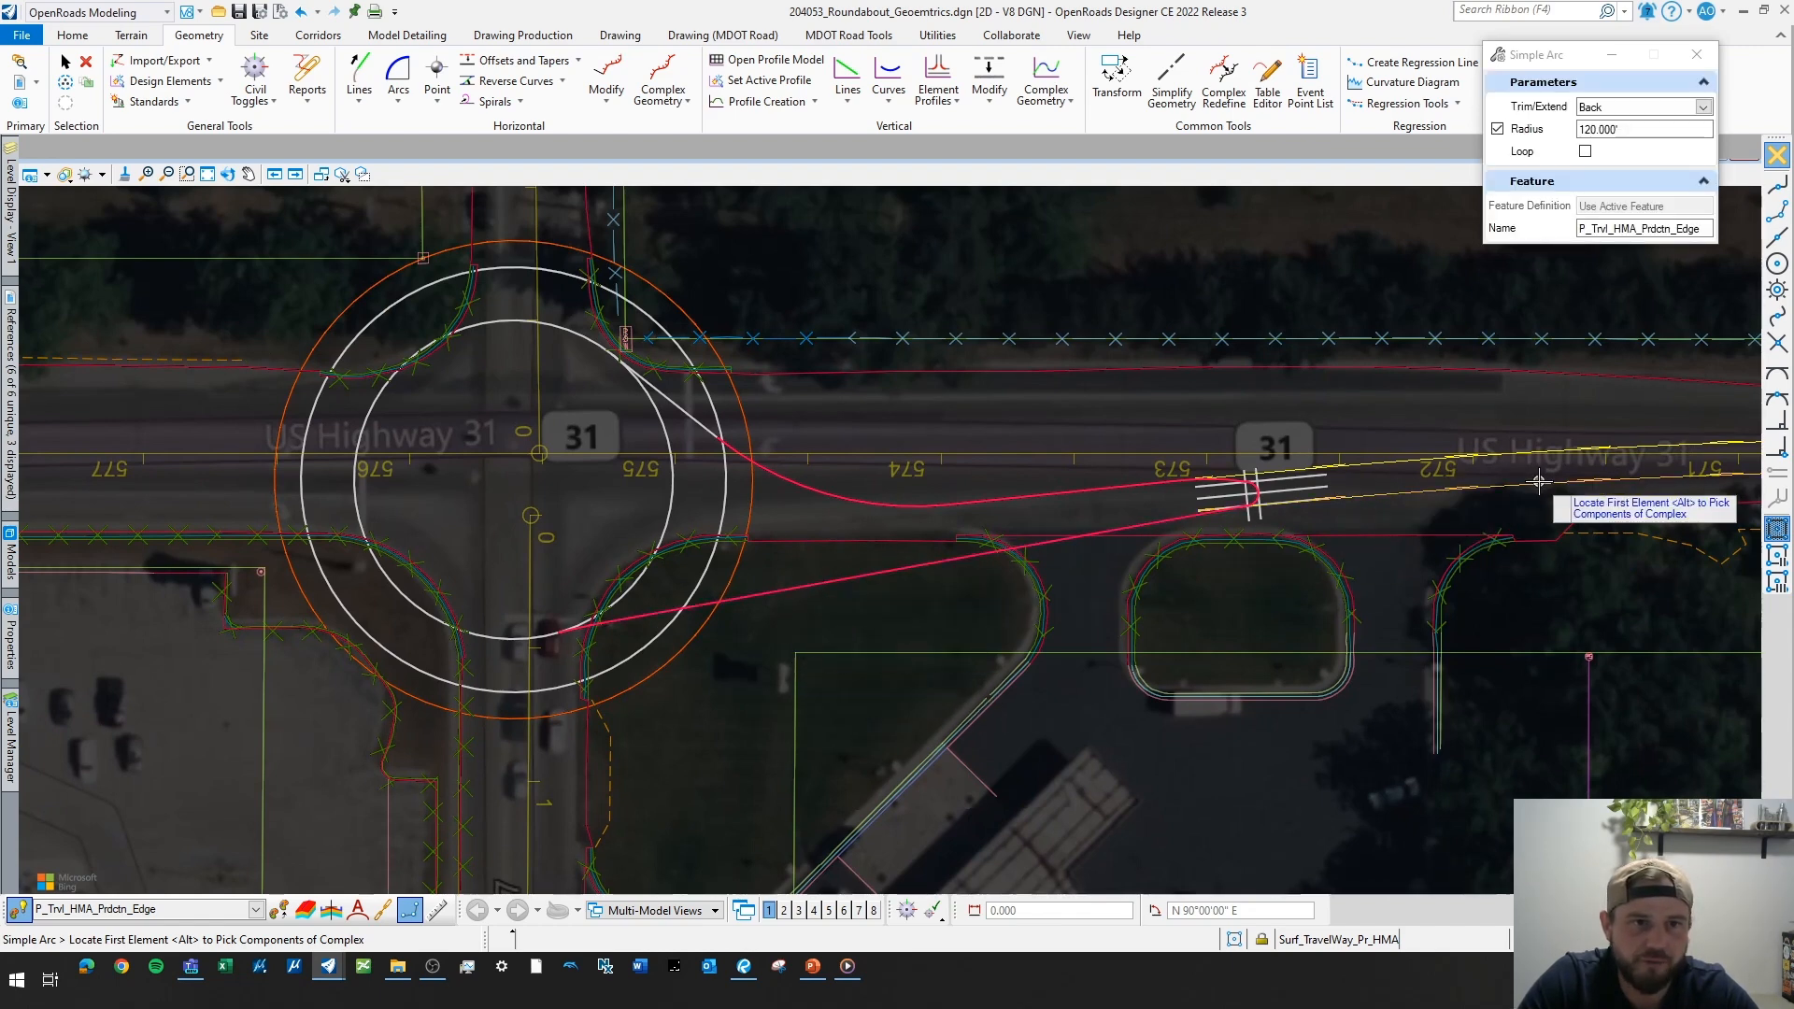
pyautogui.moveTo(1543, 479); pyautogui.dragTo(1130, 490, button='middle')
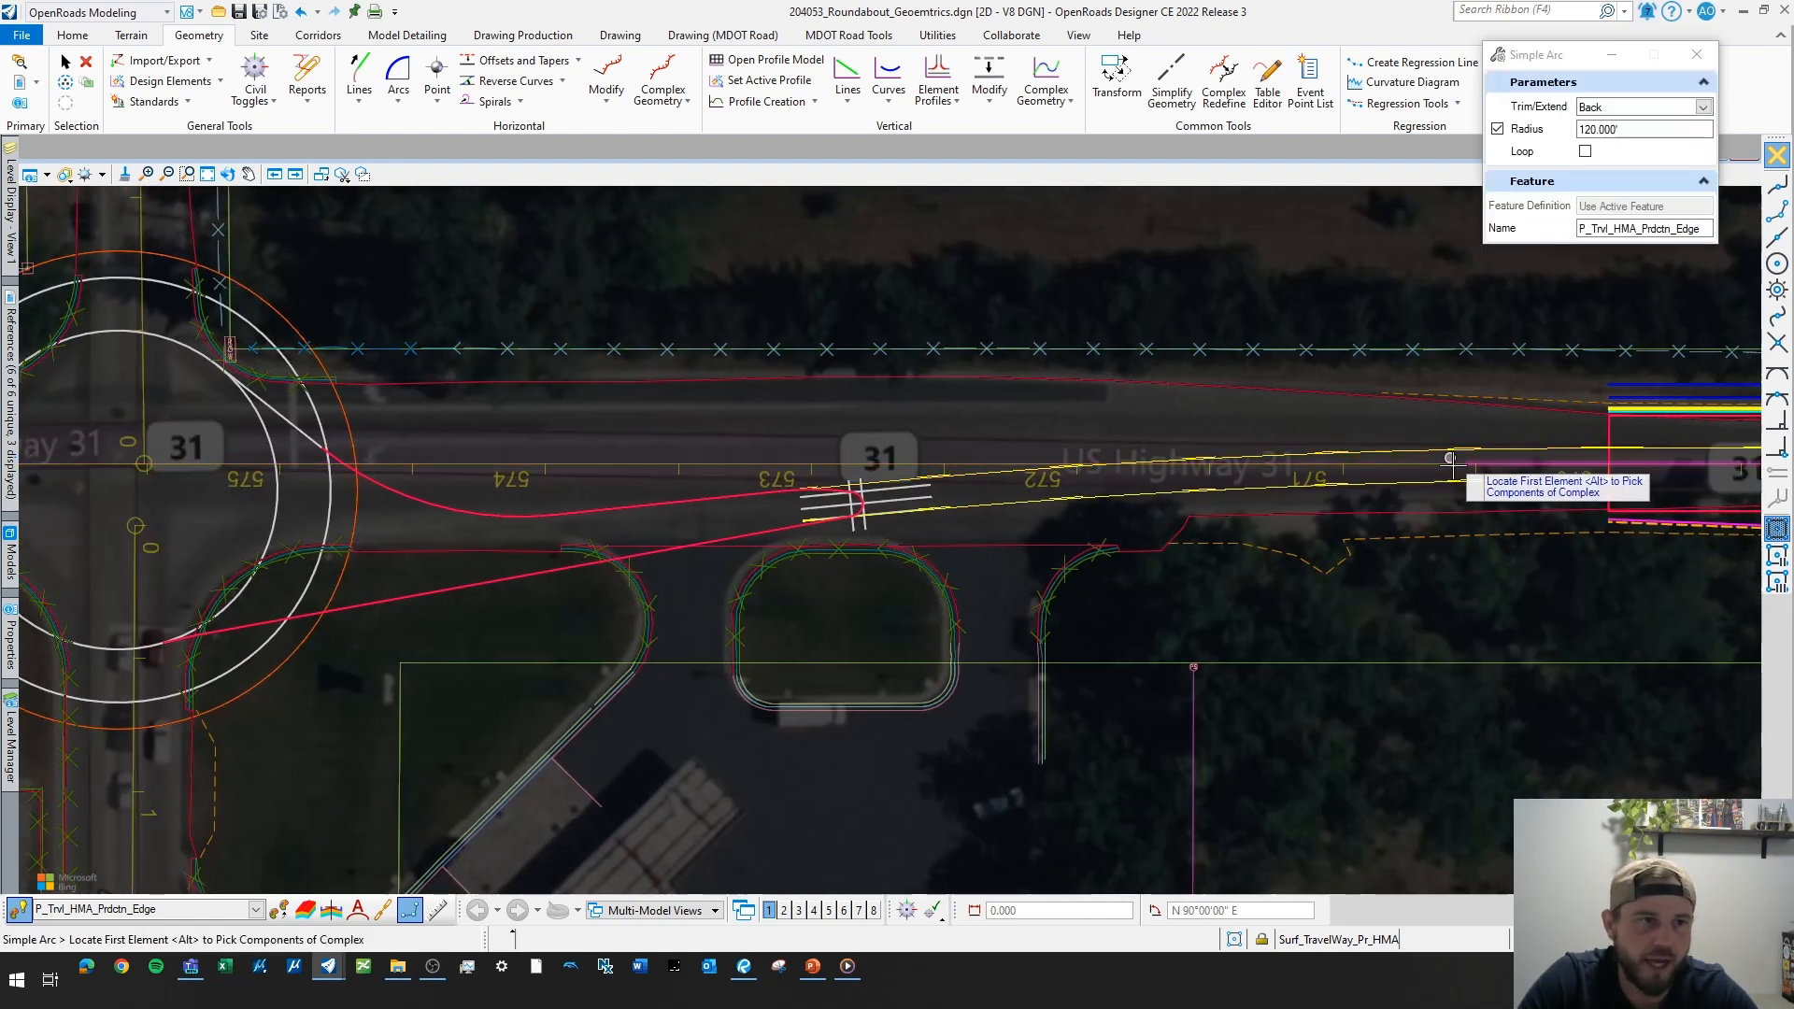
pyautogui.scroll(-1, 1457, 458)
pyautogui.scroll(1, 804, 481)
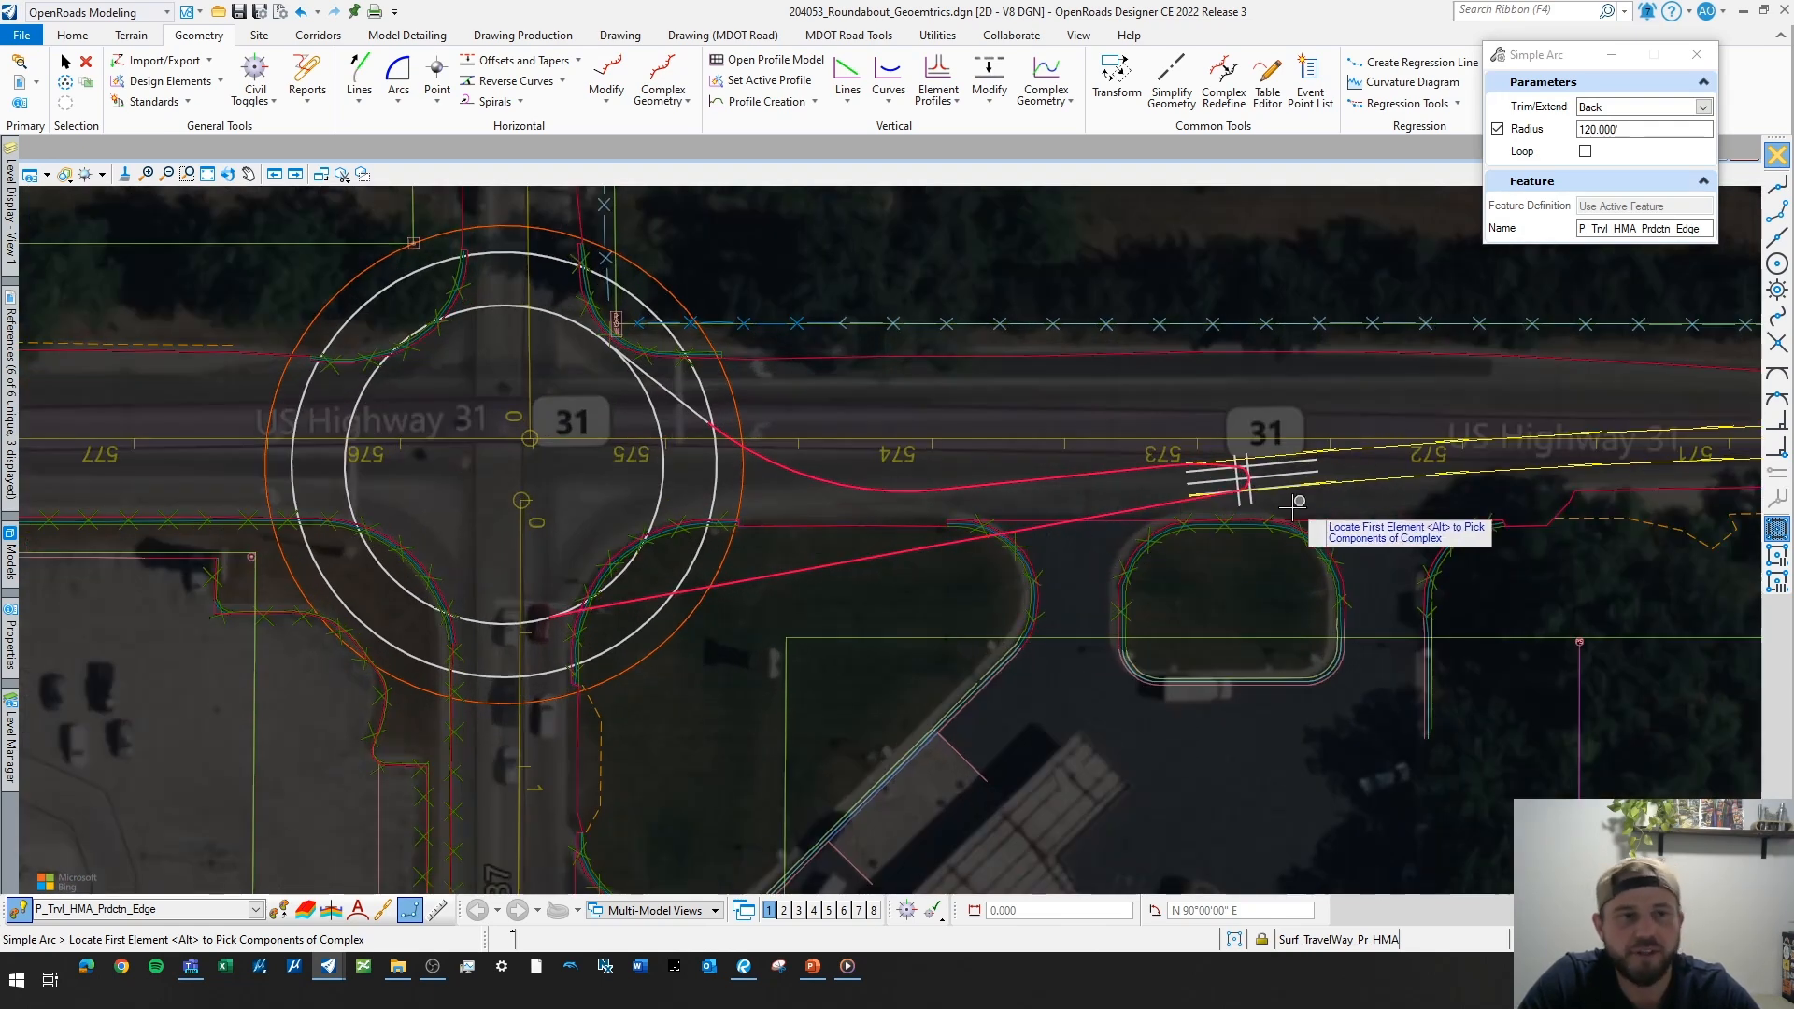
pyautogui.moveTo(806, 542); pyautogui.dragTo(901, 570, button='middle')
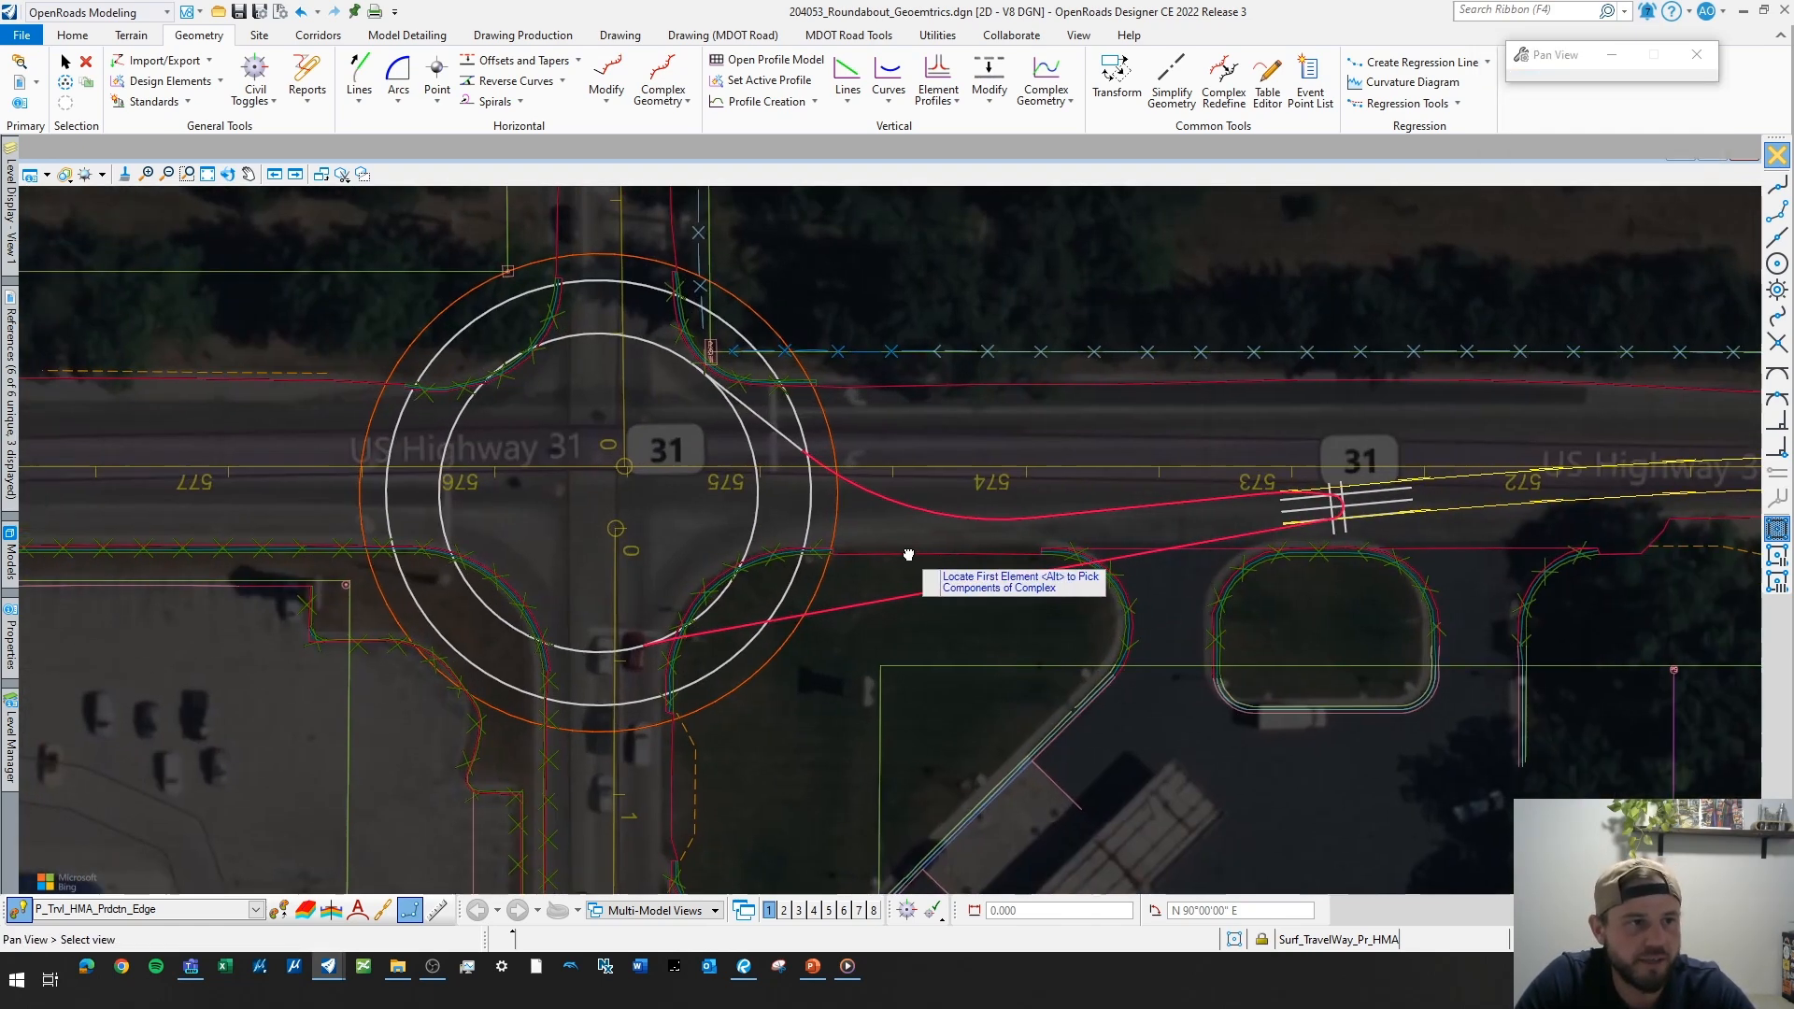
pyautogui.scroll(1, 903, 570)
pyautogui.press('Escape')
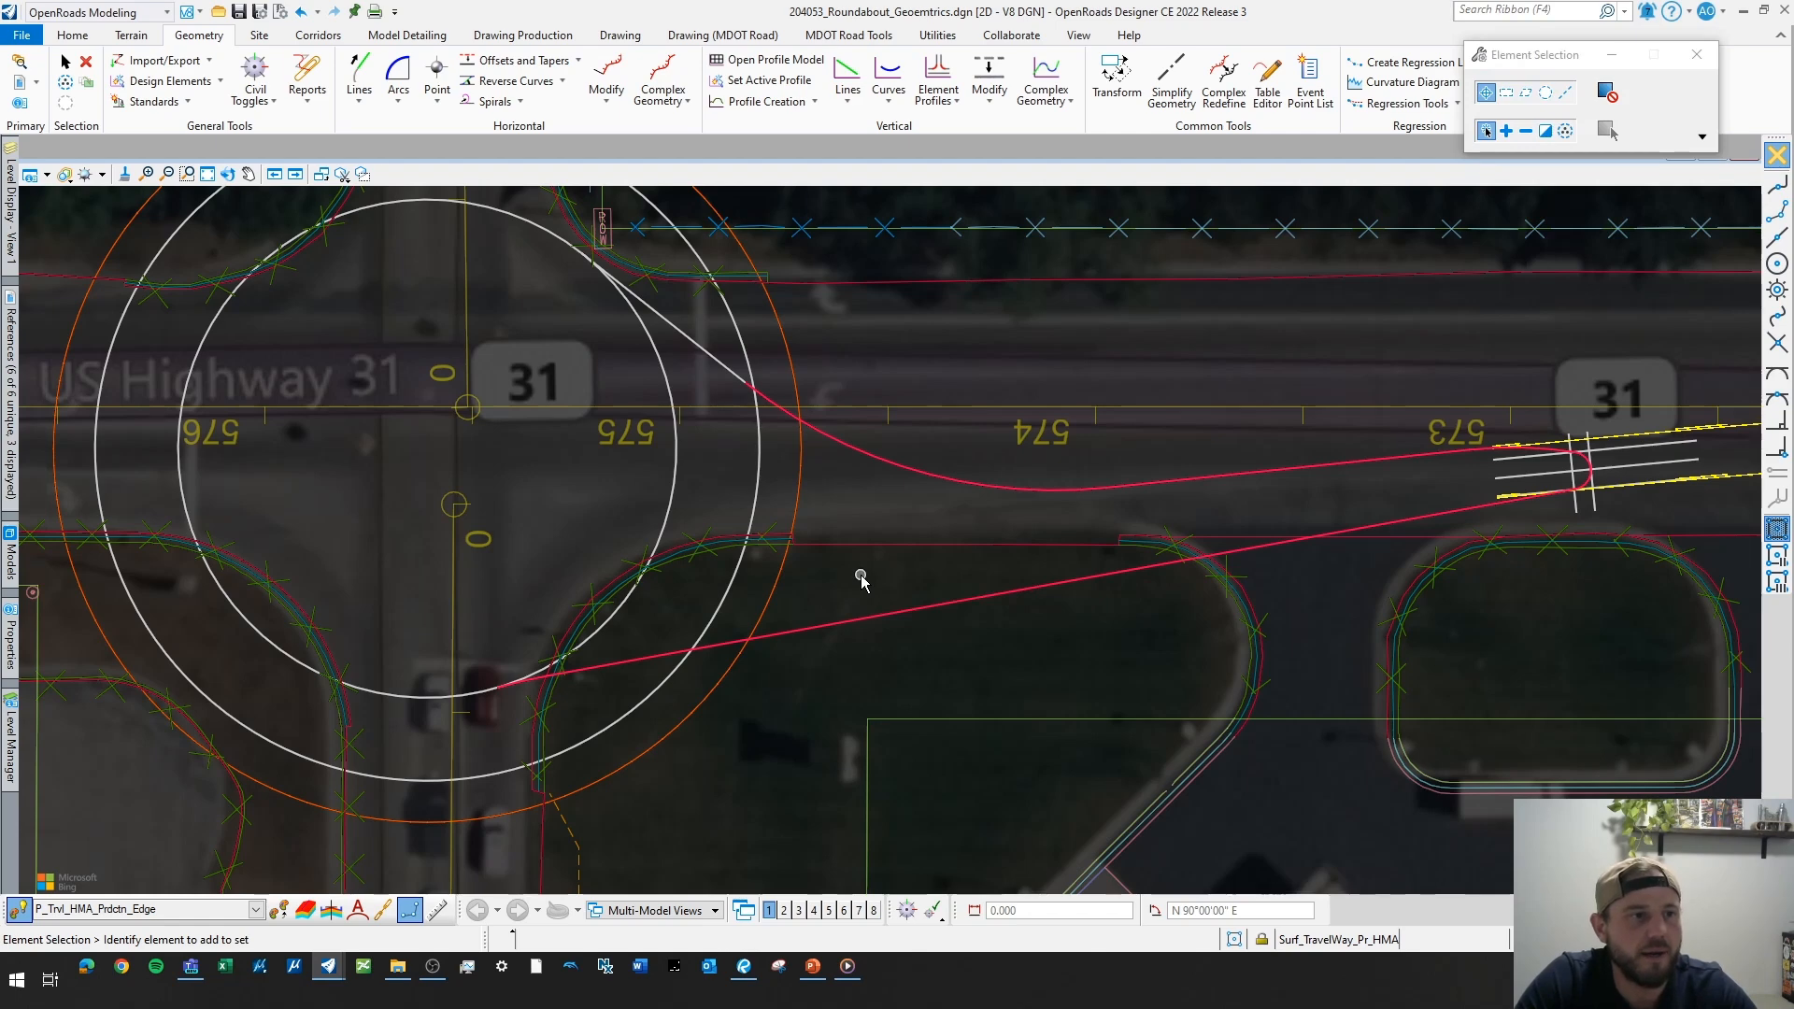
# - Place a 6-foot simple arc between the roundabout's outer white circle and the lower splitter island line, with Trim/Extend set to Back
pyautogui.click(398, 86)
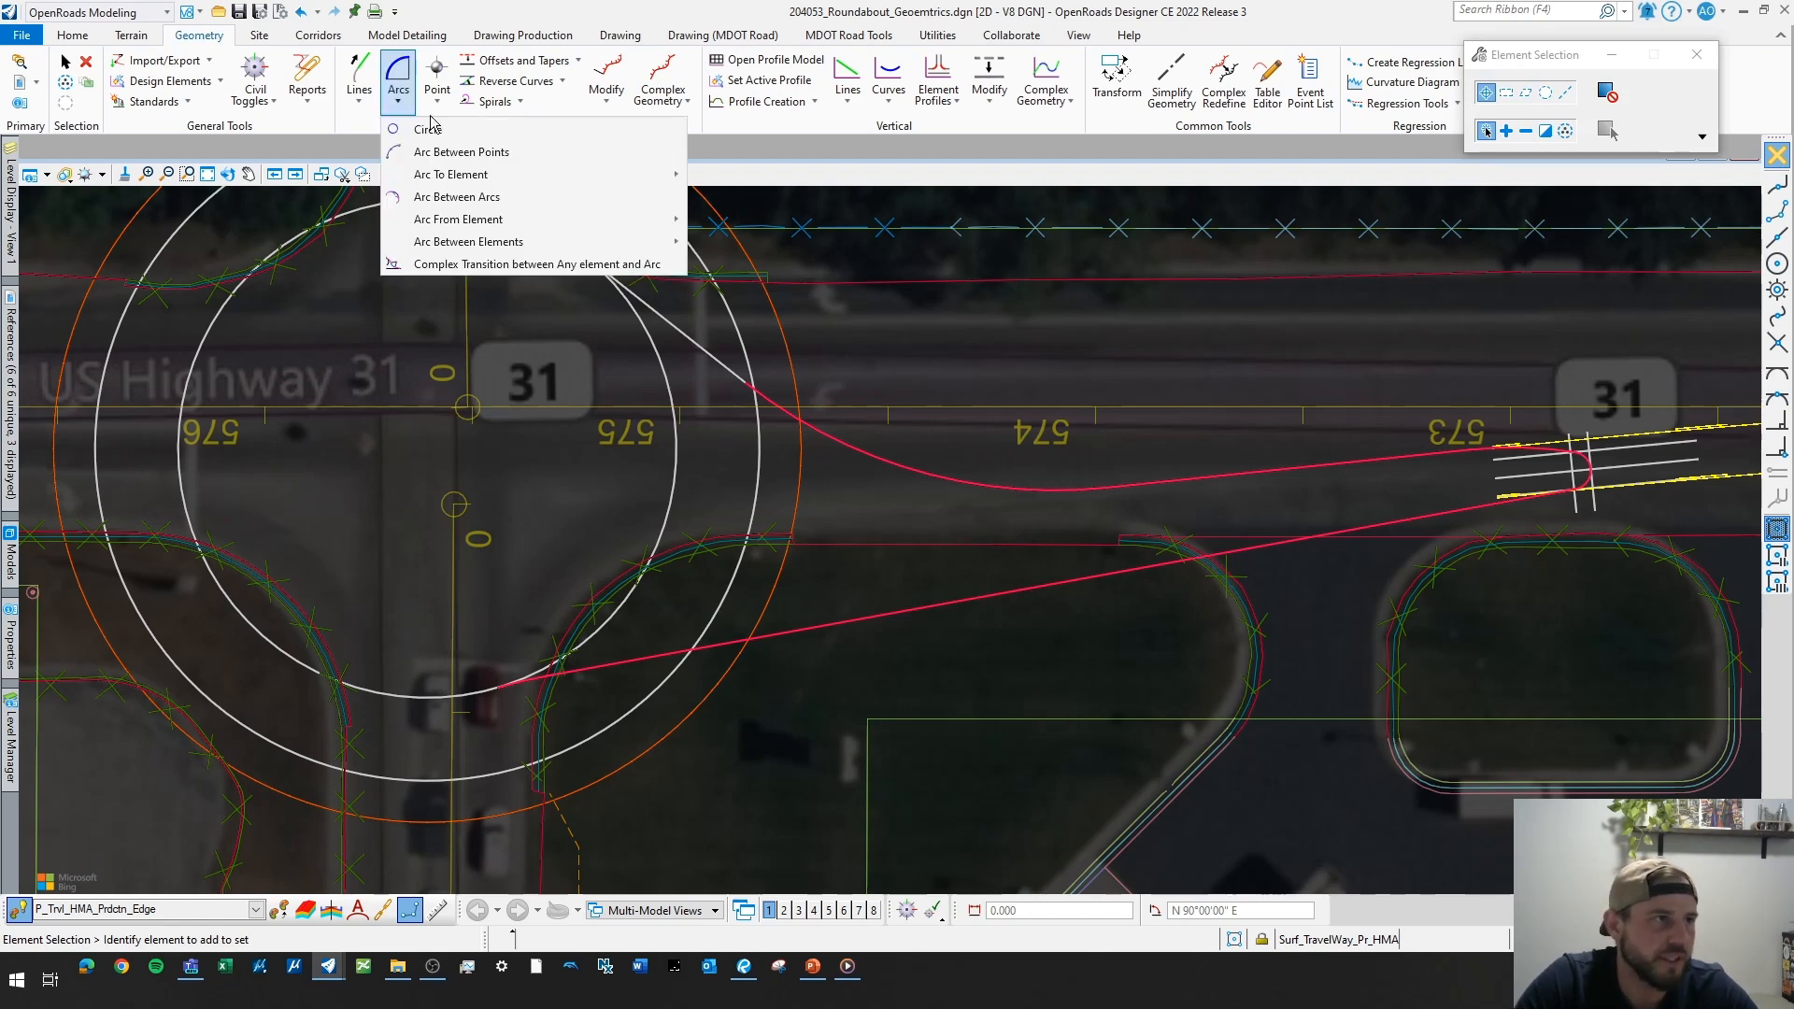
pyautogui.moveTo(504, 241)
pyautogui.click(760, 243)
pyautogui.scroll(4, 645, 673)
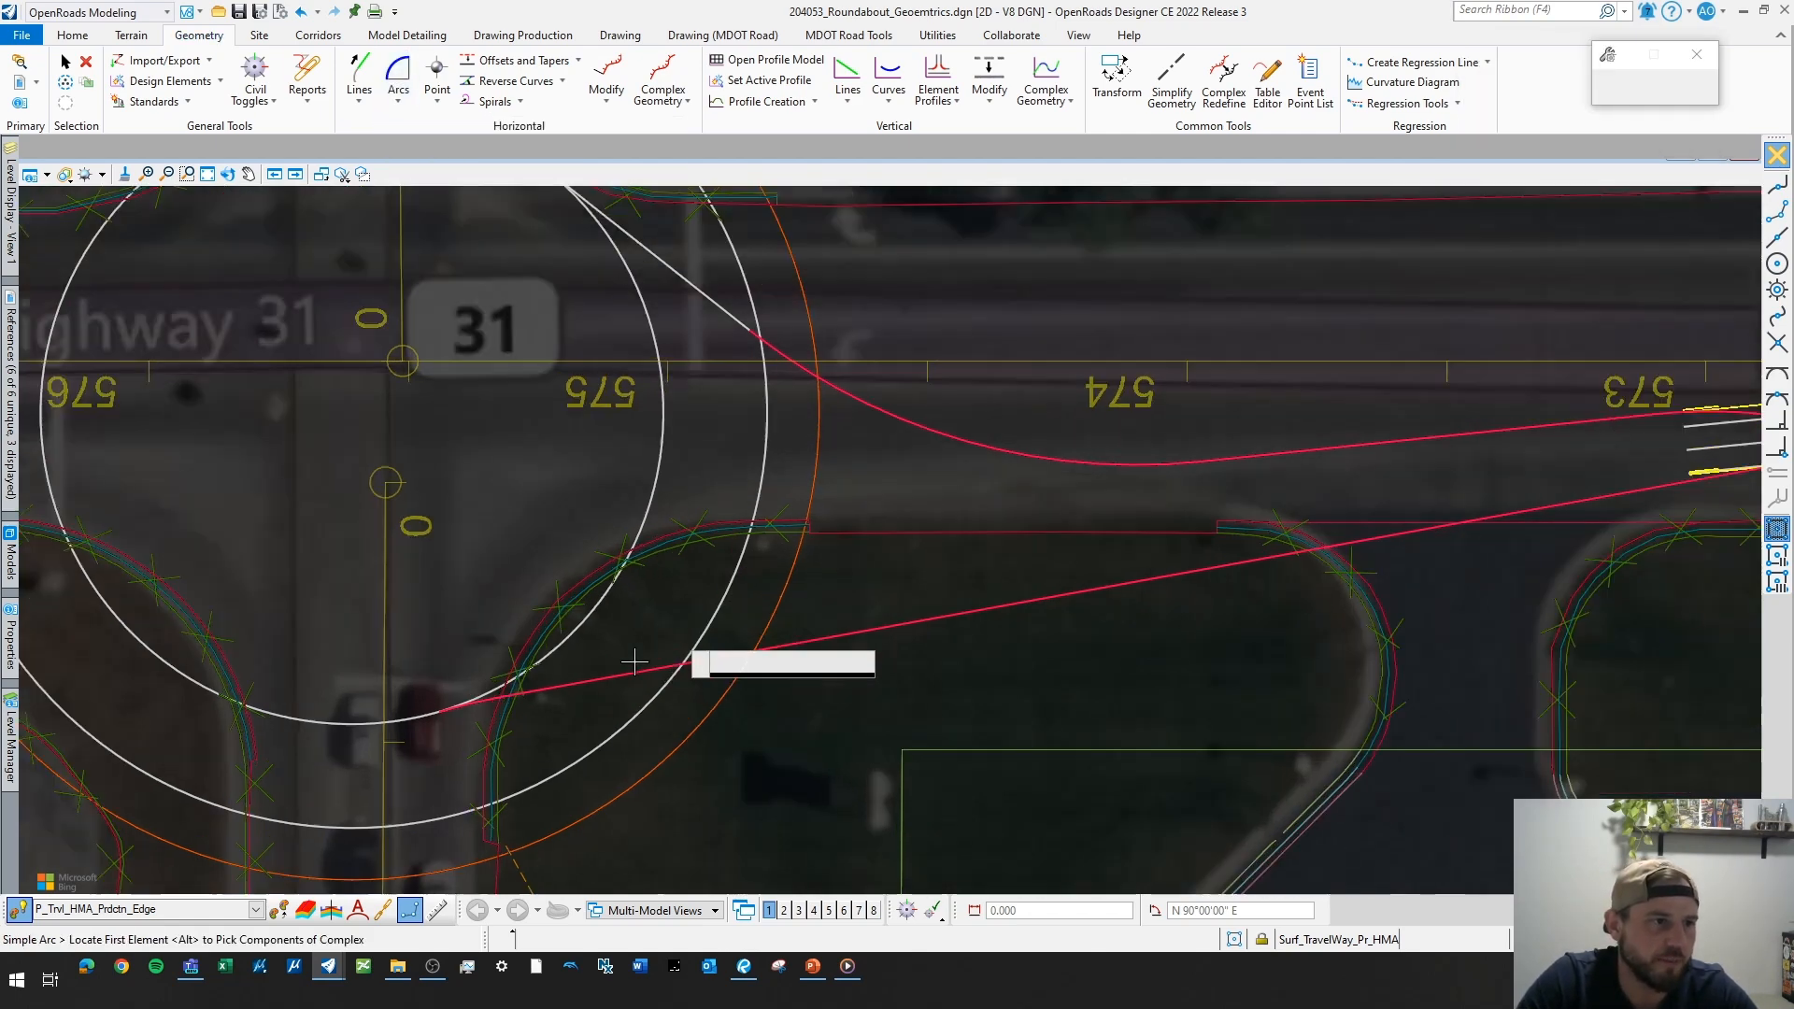
pyautogui.click(712, 639)
pyautogui.click(718, 645)
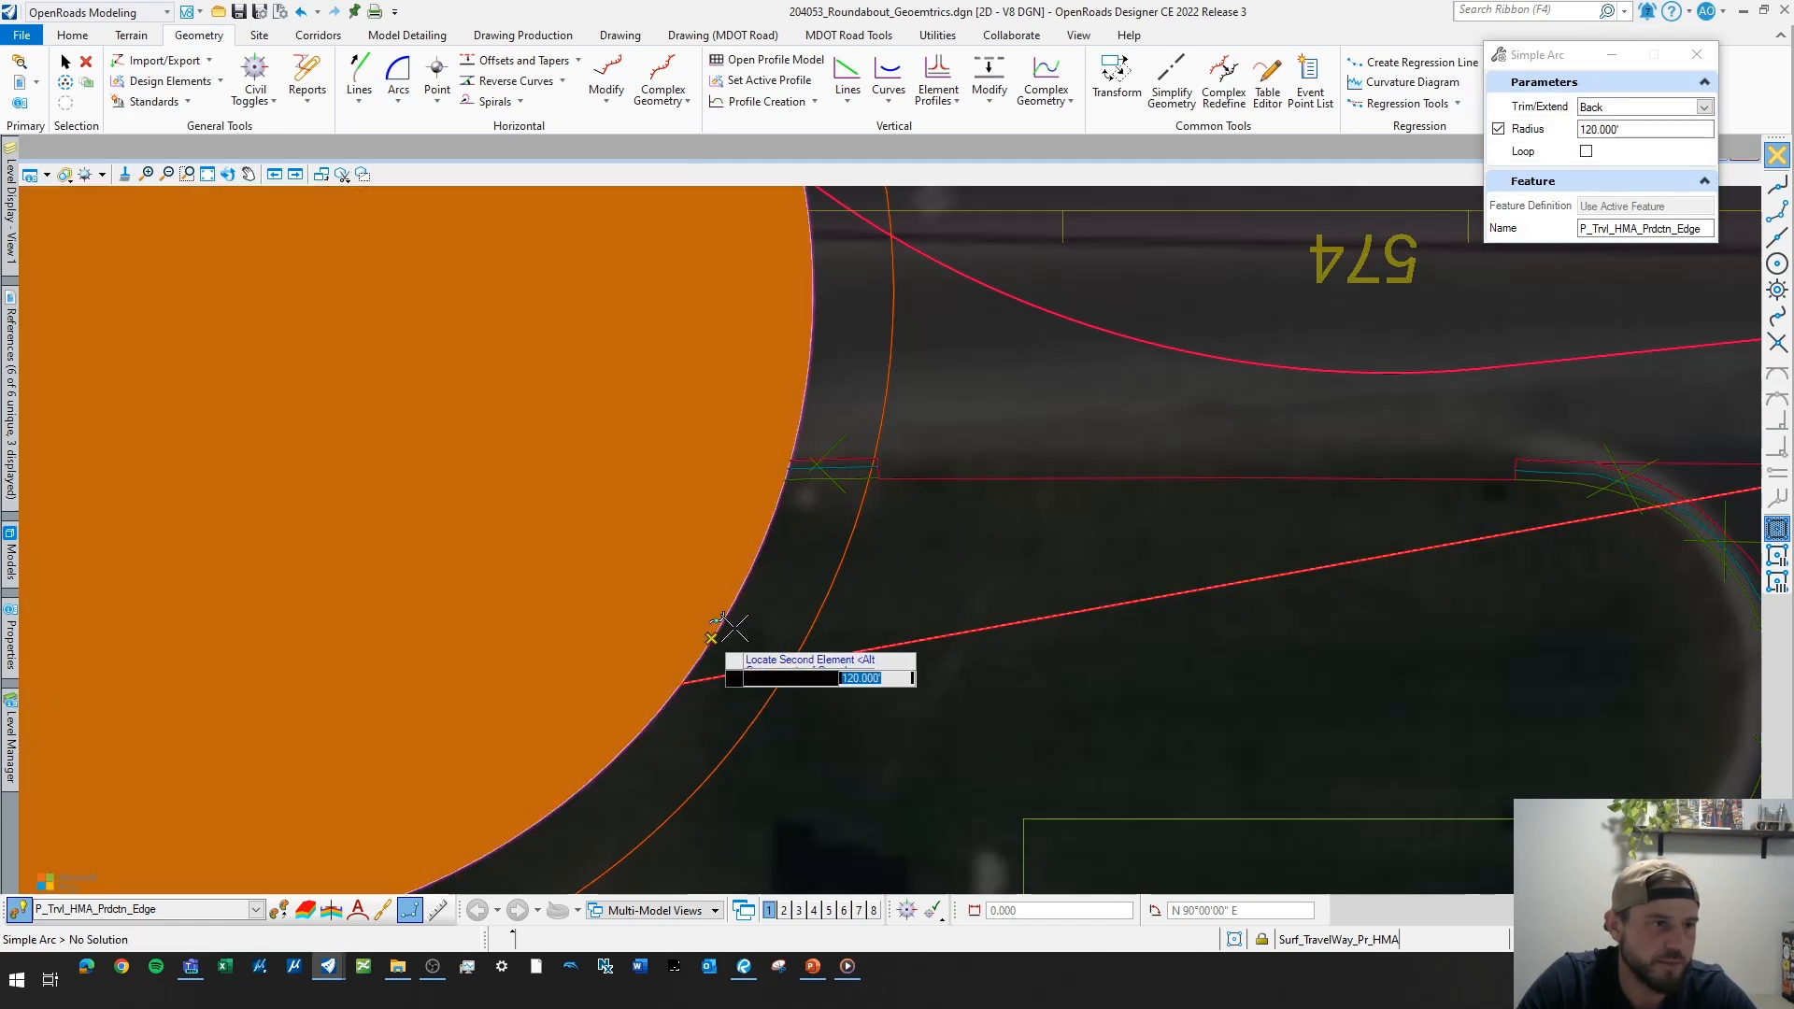
pyautogui.write('4')
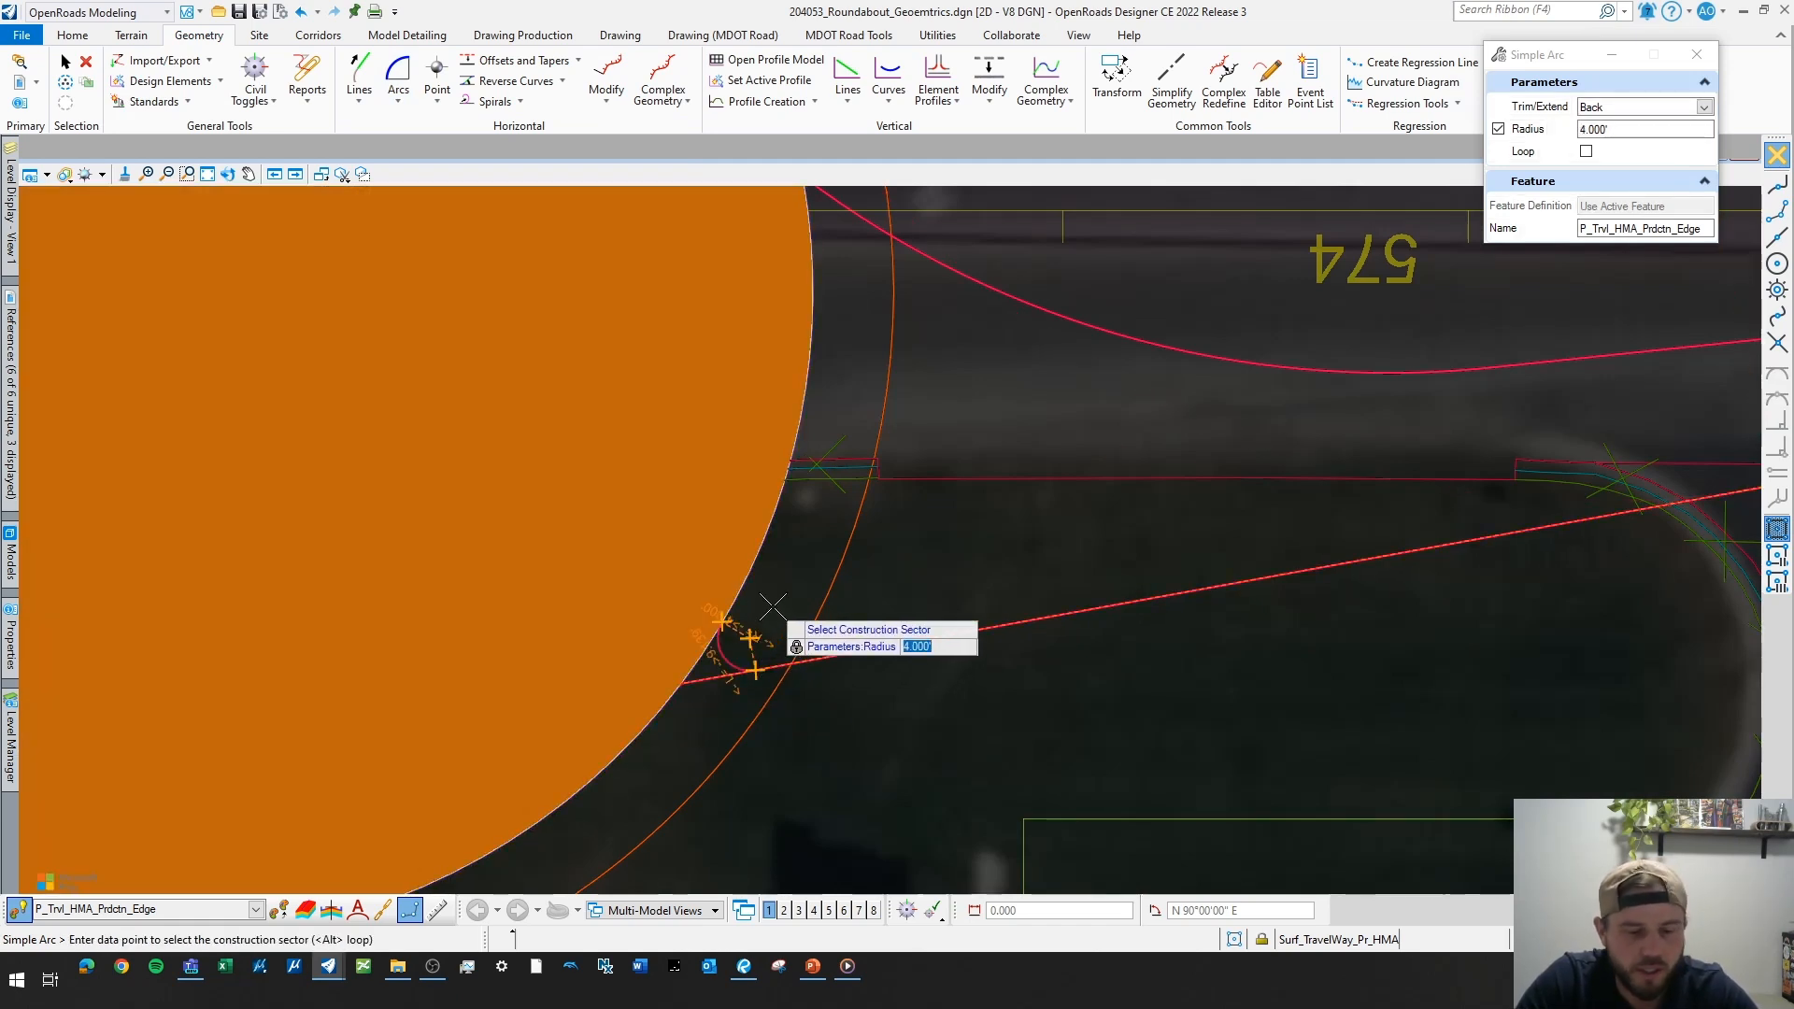
pyautogui.click(777, 607)
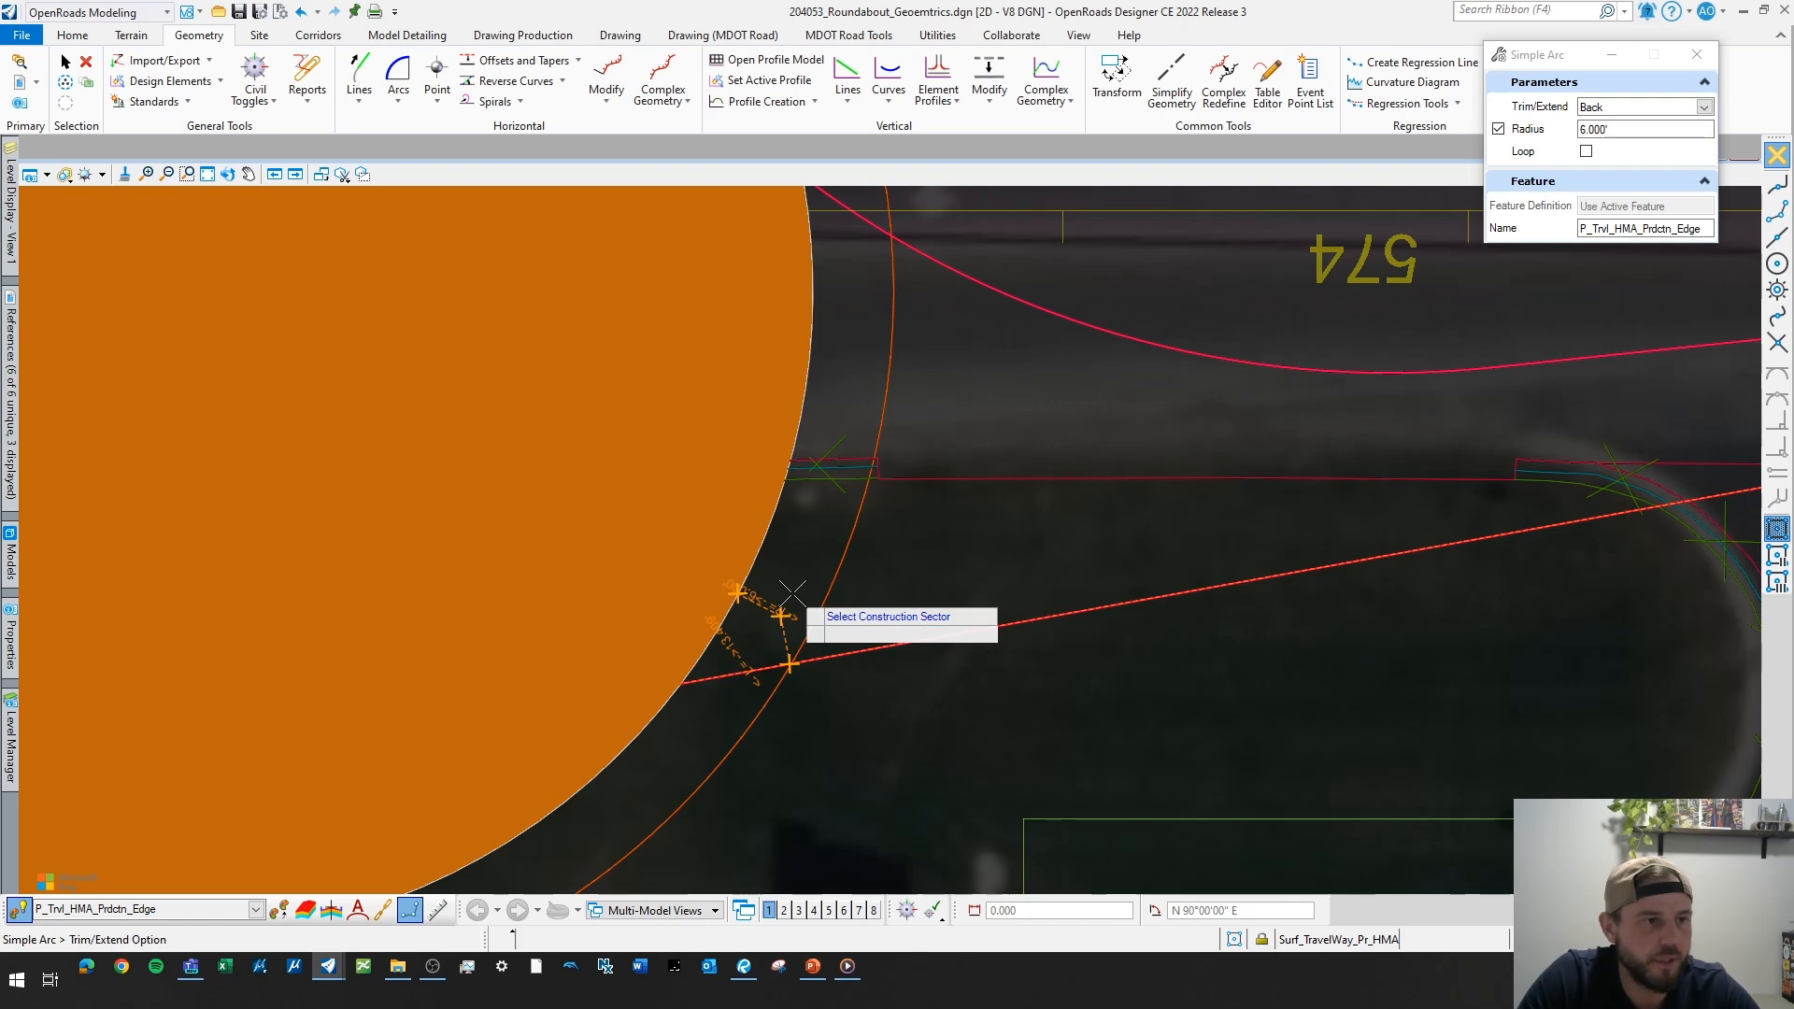
pyautogui.scroll(-4, 882, 605)
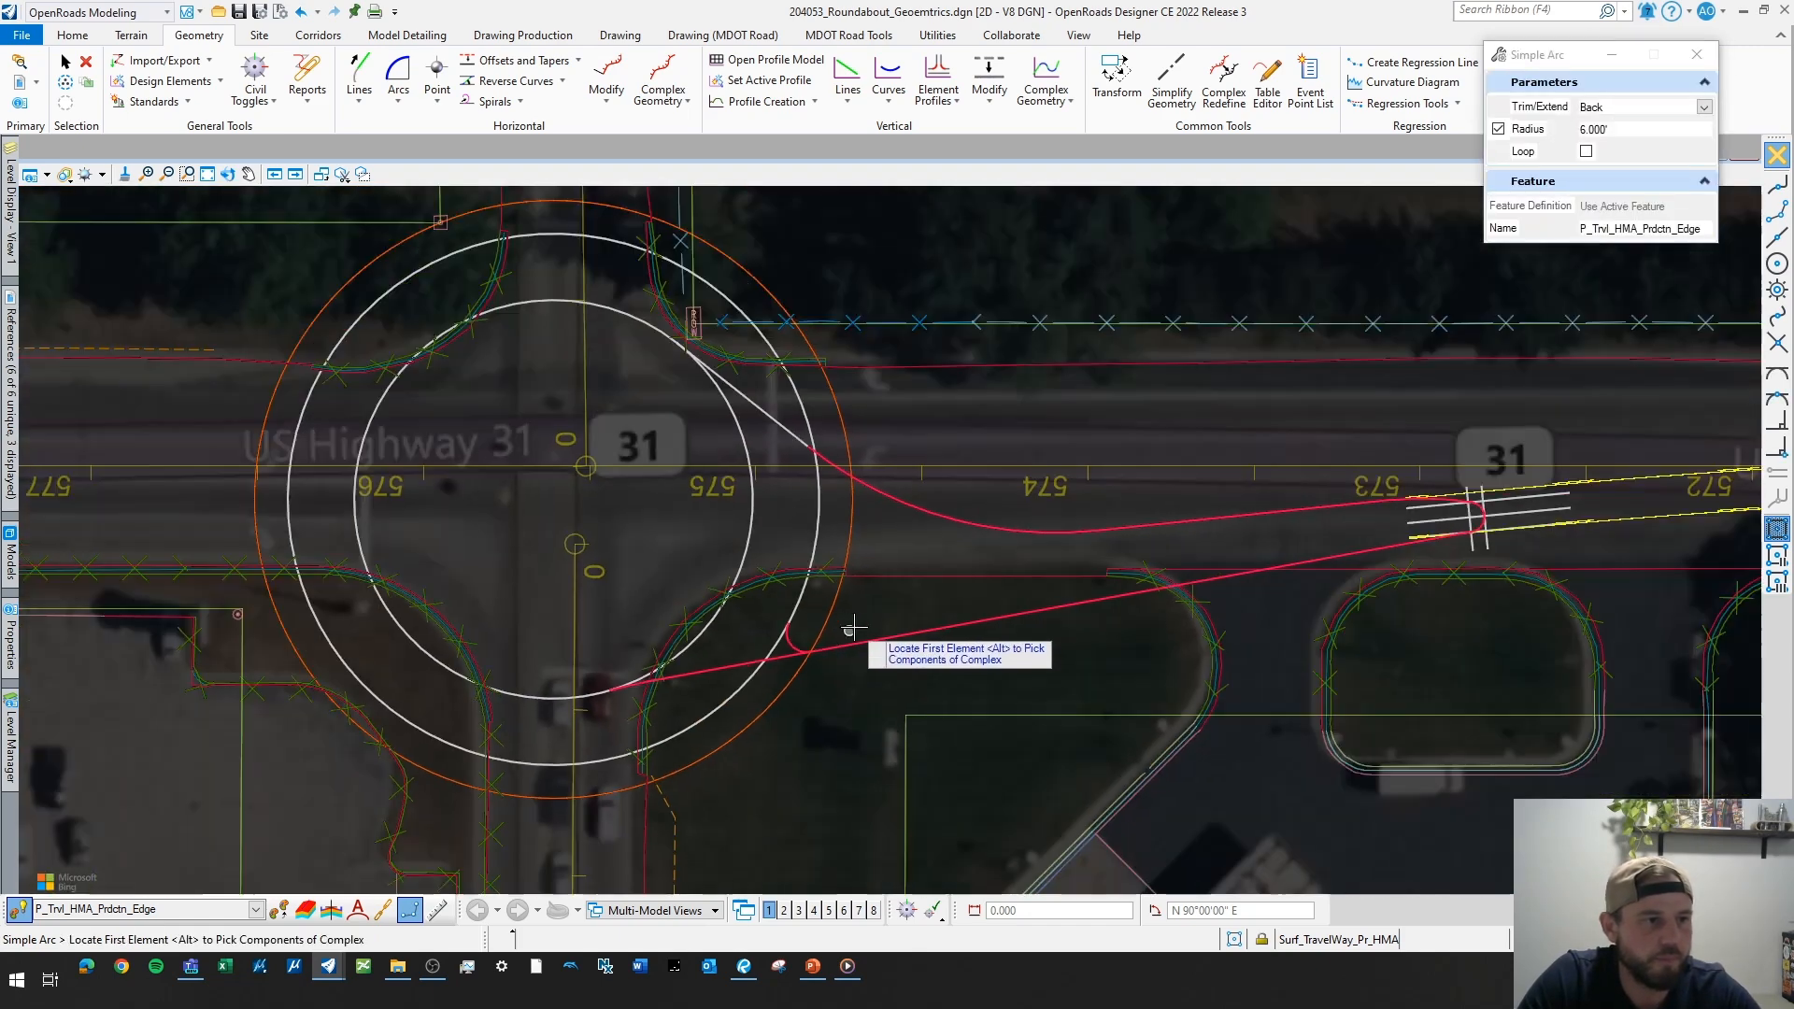
# - Delete the leftover line segment and the 120-foot arc that extend past the lower 6-foot fillet into the roundabout
pyautogui.scroll(2, 781, 649)
pyautogui.press('Escape')
pyautogui.click(627, 699)
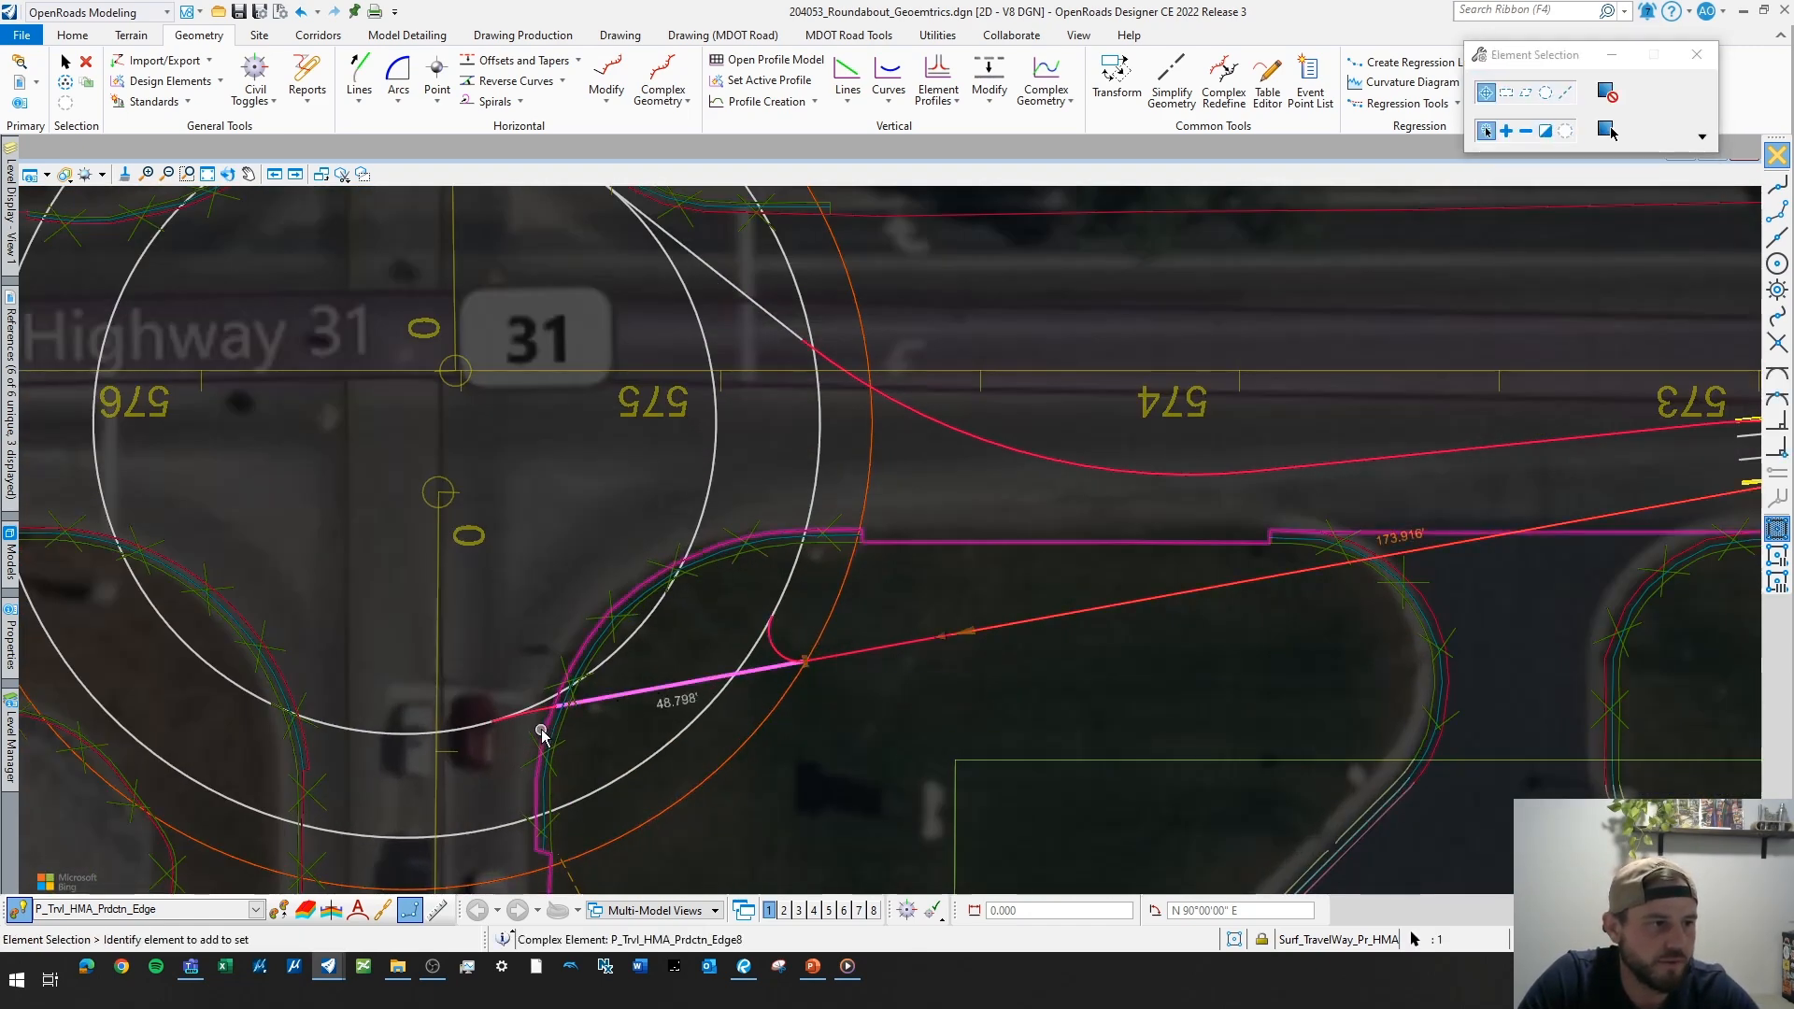
pyautogui.scroll(2, 624, 701)
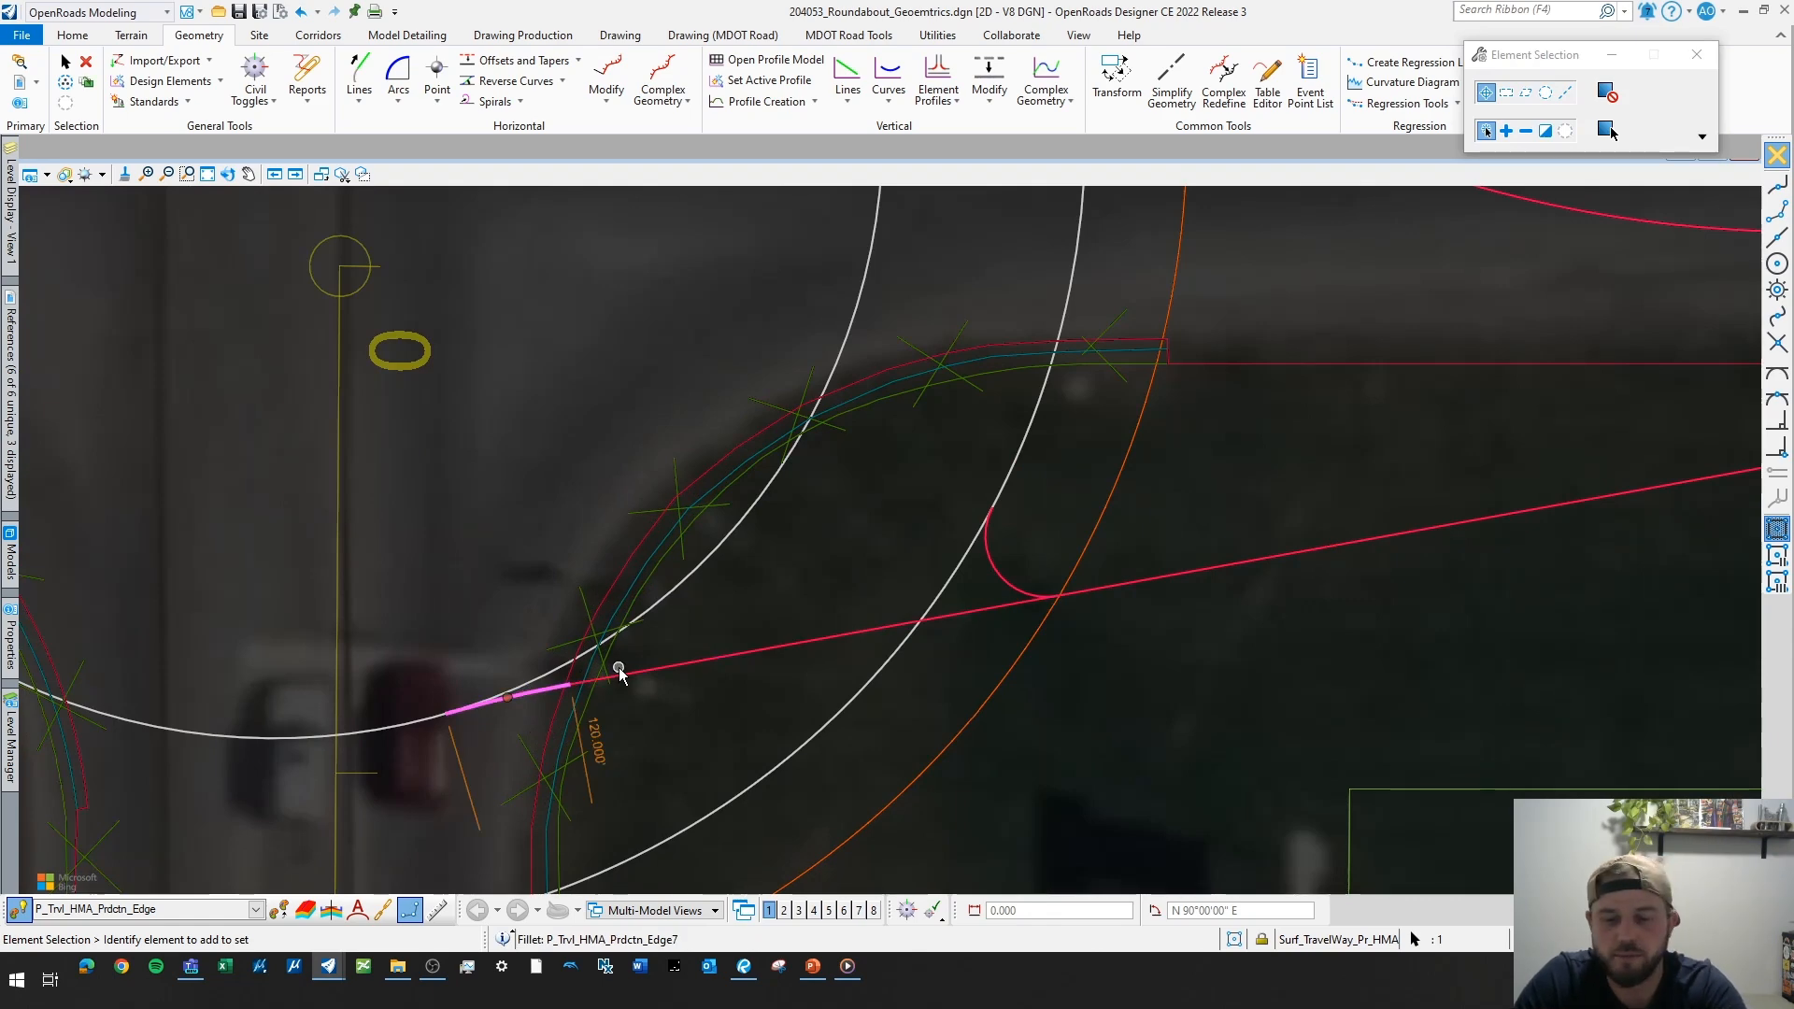
pyautogui.click(487, 738)
pyautogui.scroll(-3, 607, 684)
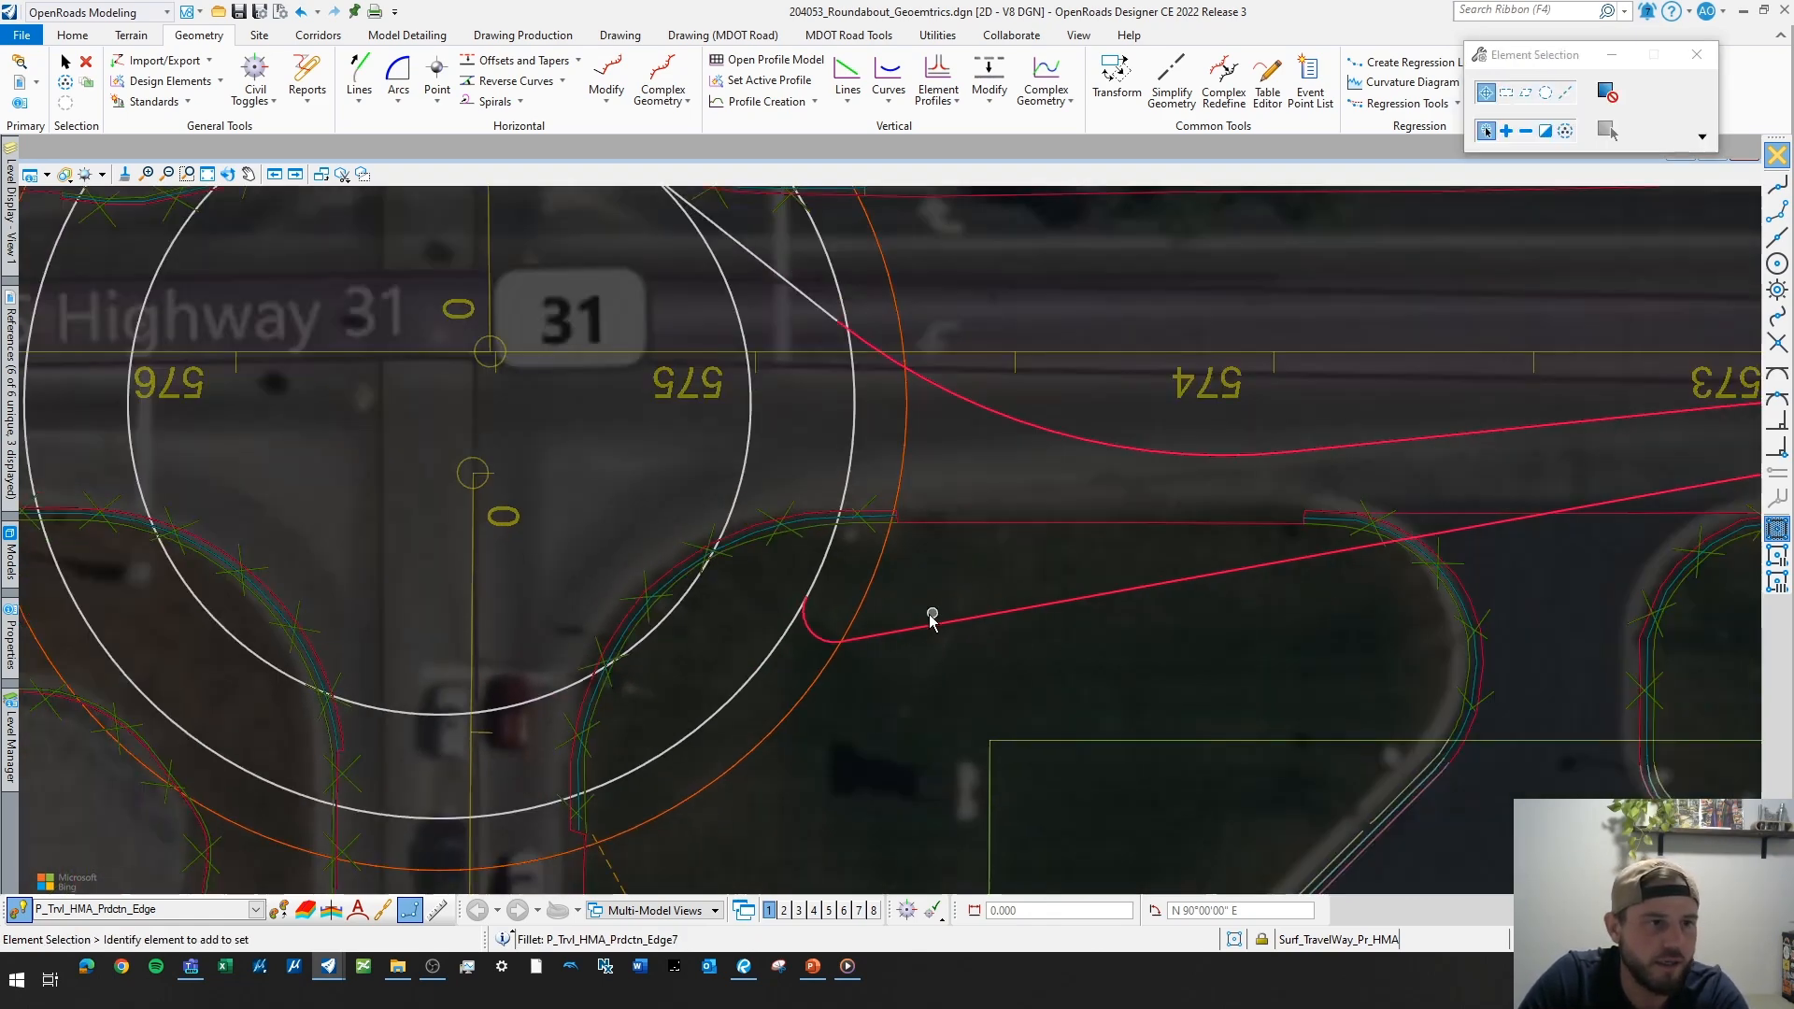
# - Place a 4-foot simple arc between the roundabout's outer white circle and the upper splitter island curve, with Trim/Extend set to Back
pyautogui.keyDown('shift'); pyautogui.moveTo(961, 488); pyautogui.dragTo(975, 456); pyautogui.keyUp('shift')
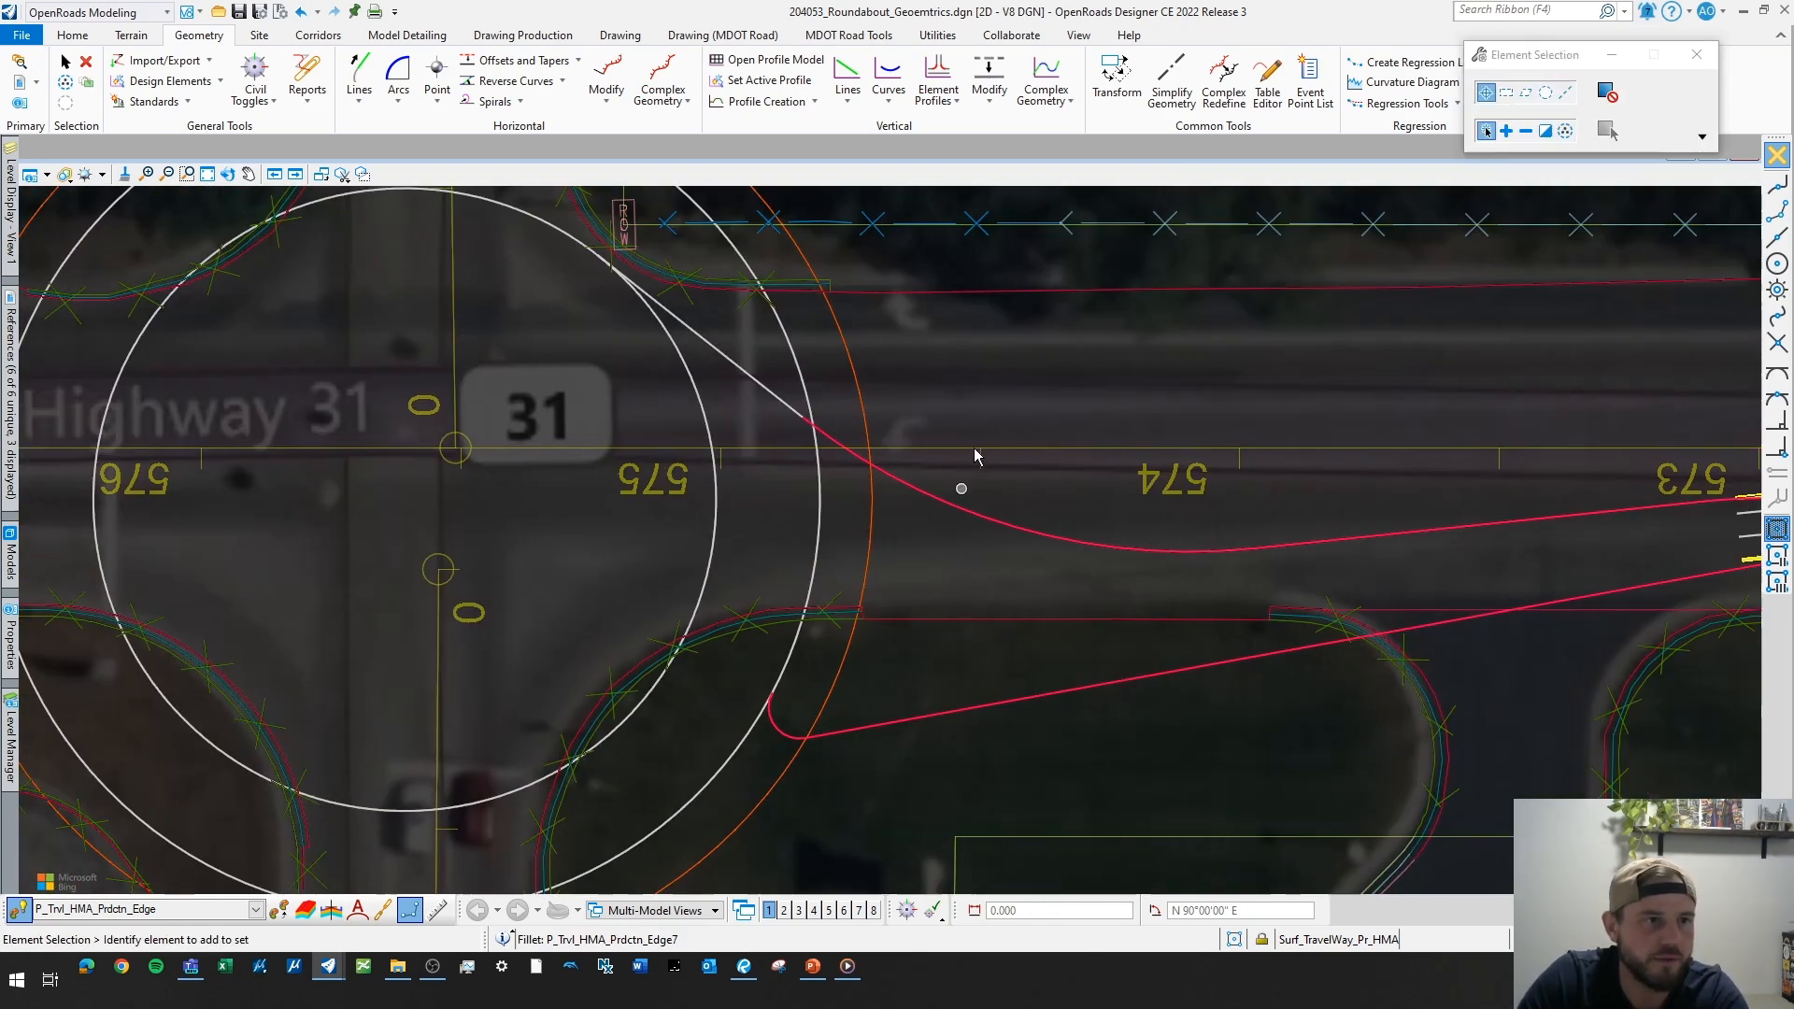
pyautogui.click(396, 104)
pyautogui.moveTo(508, 245)
pyautogui.click(714, 244)
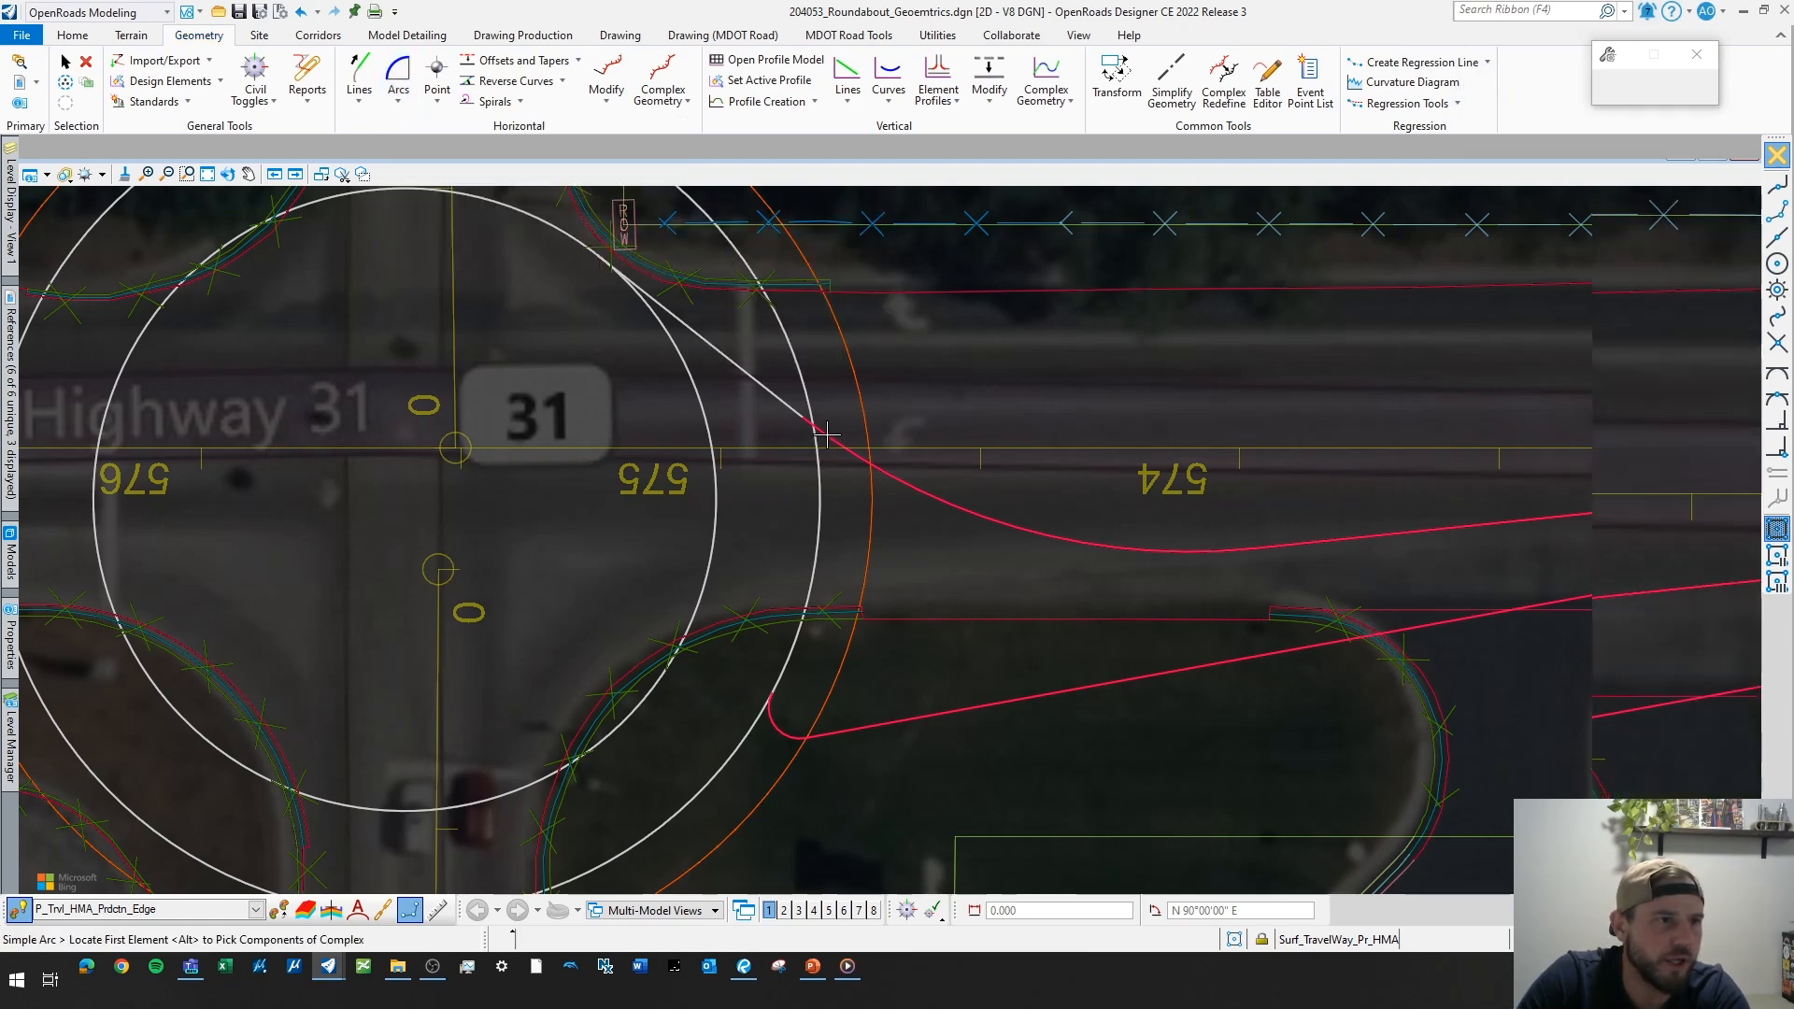
pyautogui.scroll(2, 853, 476)
pyautogui.click(842, 521)
pyautogui.click(846, 531)
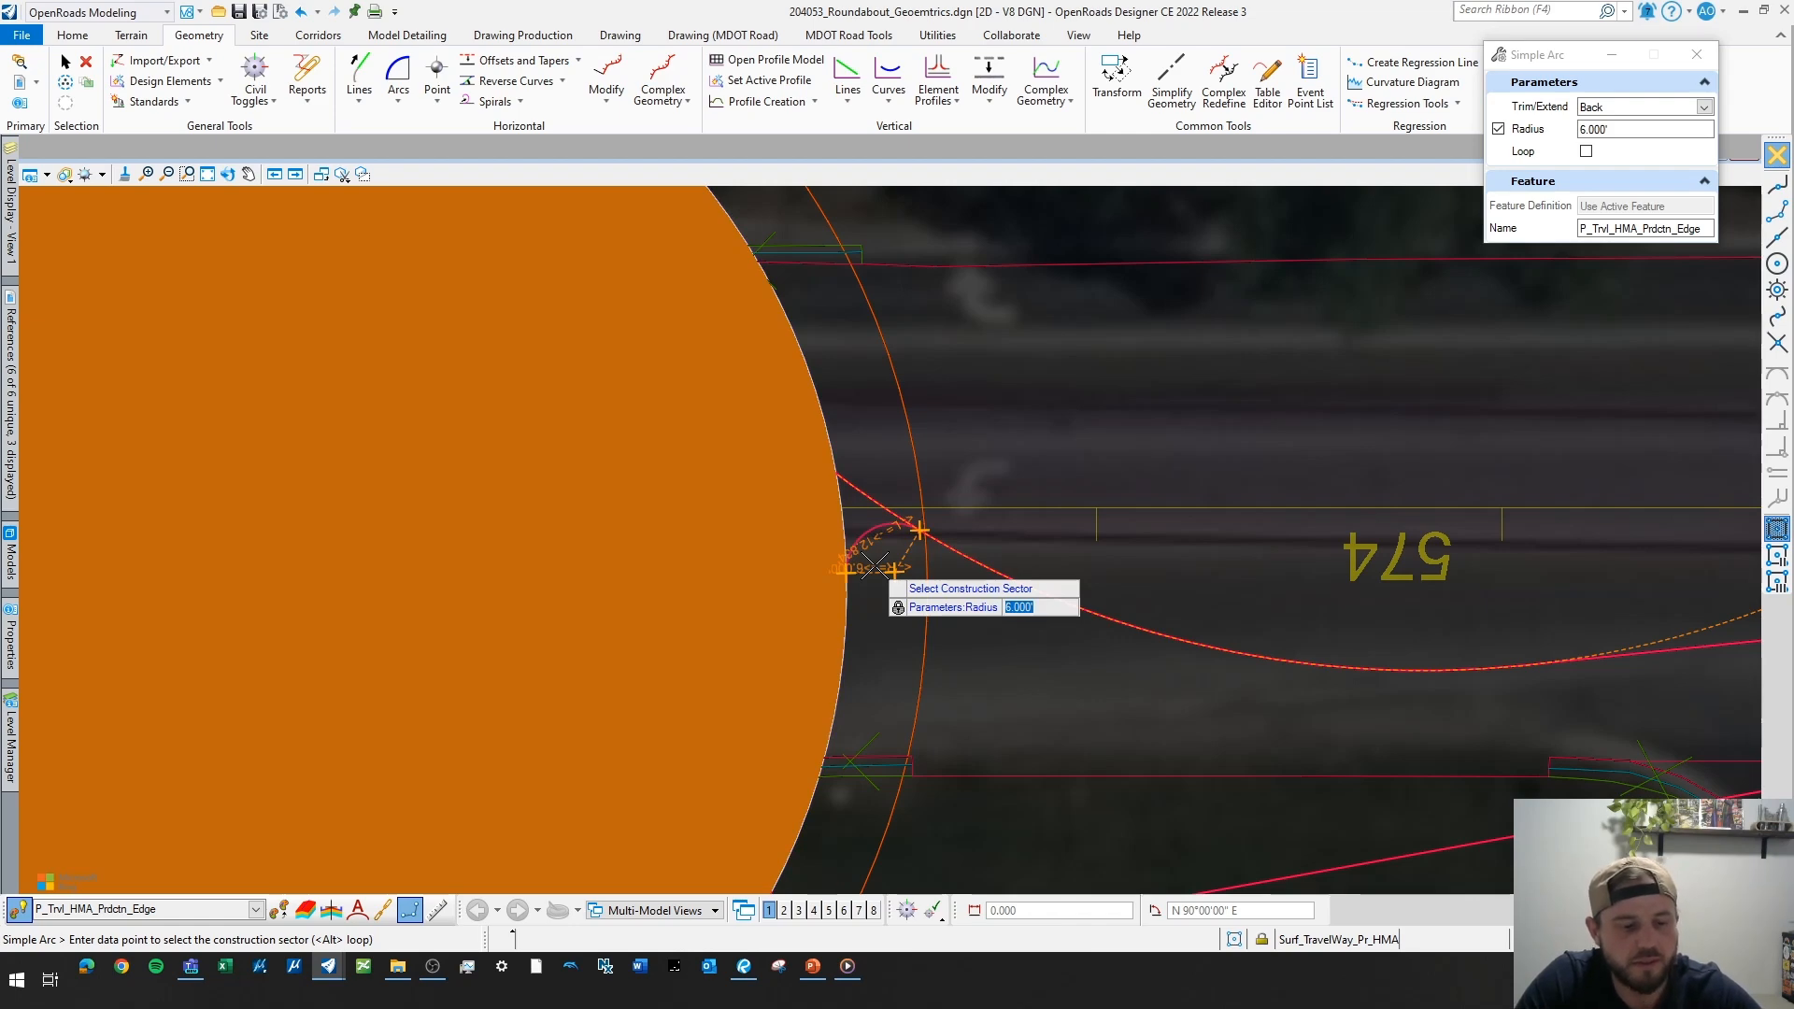
pyautogui.click(897, 600)
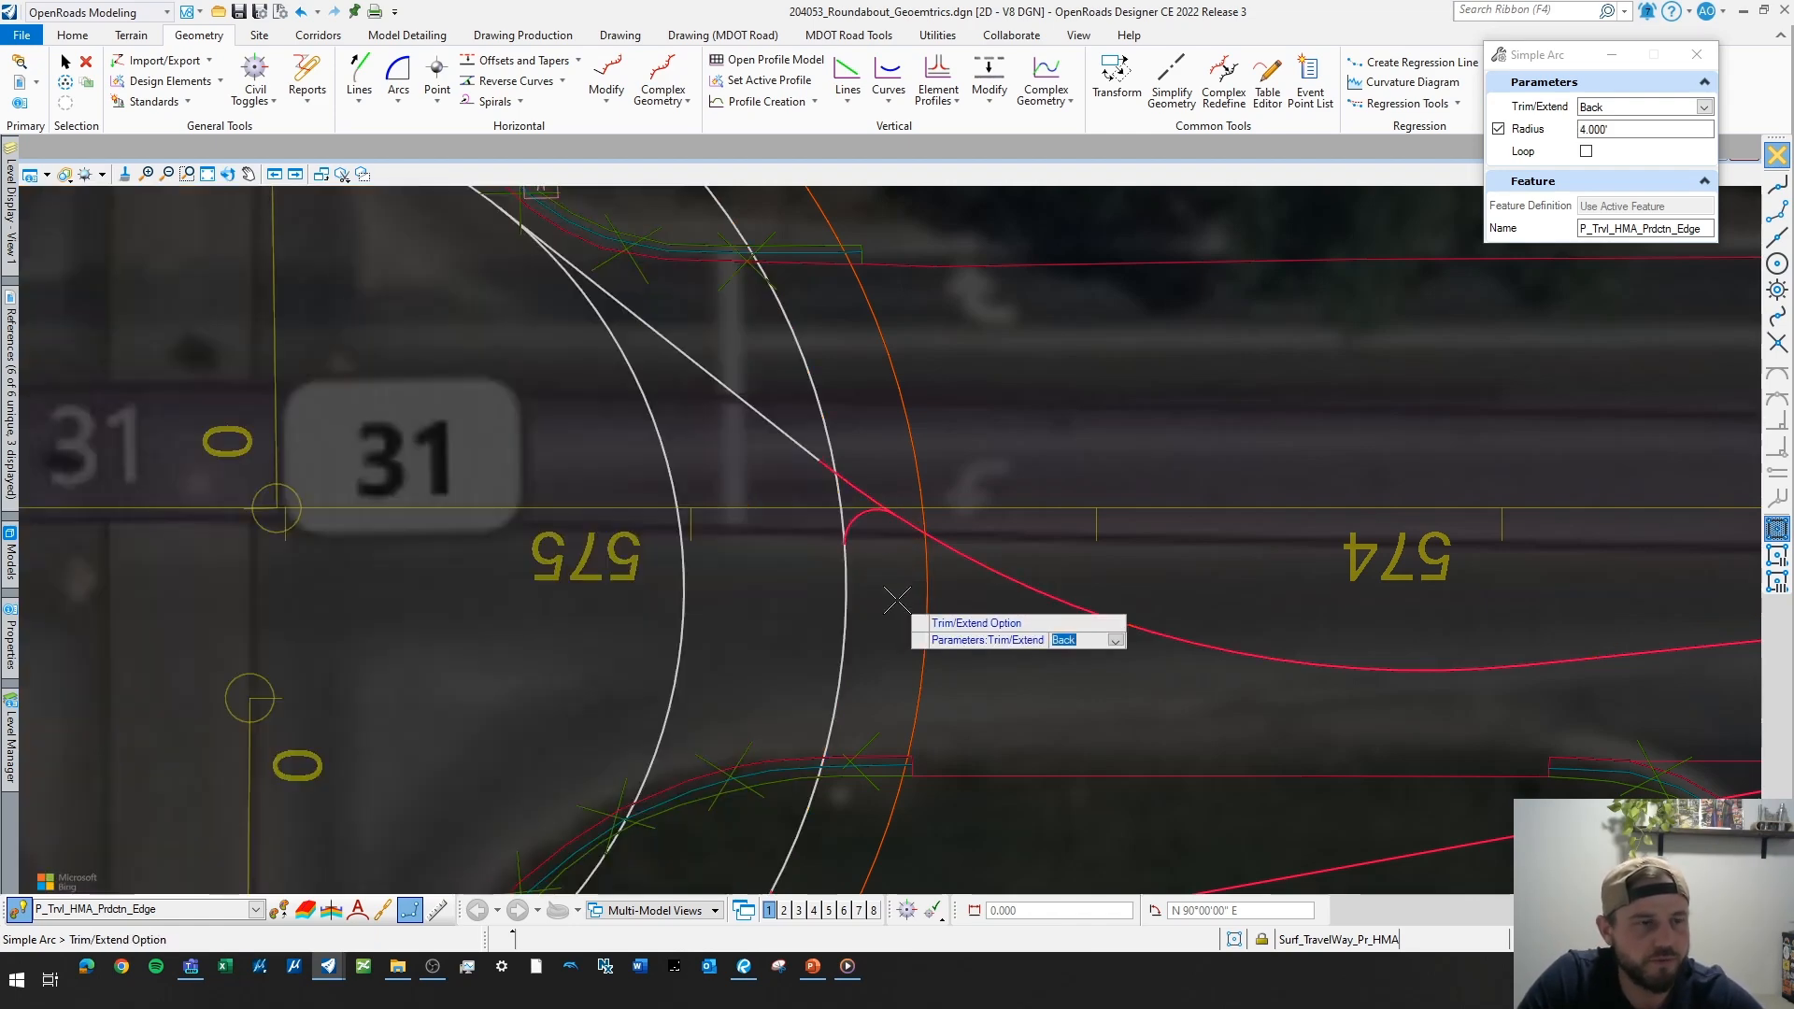
pyautogui.click(897, 600)
pyautogui.scroll(-2, 881, 513)
pyautogui.rightClick(873, 513)
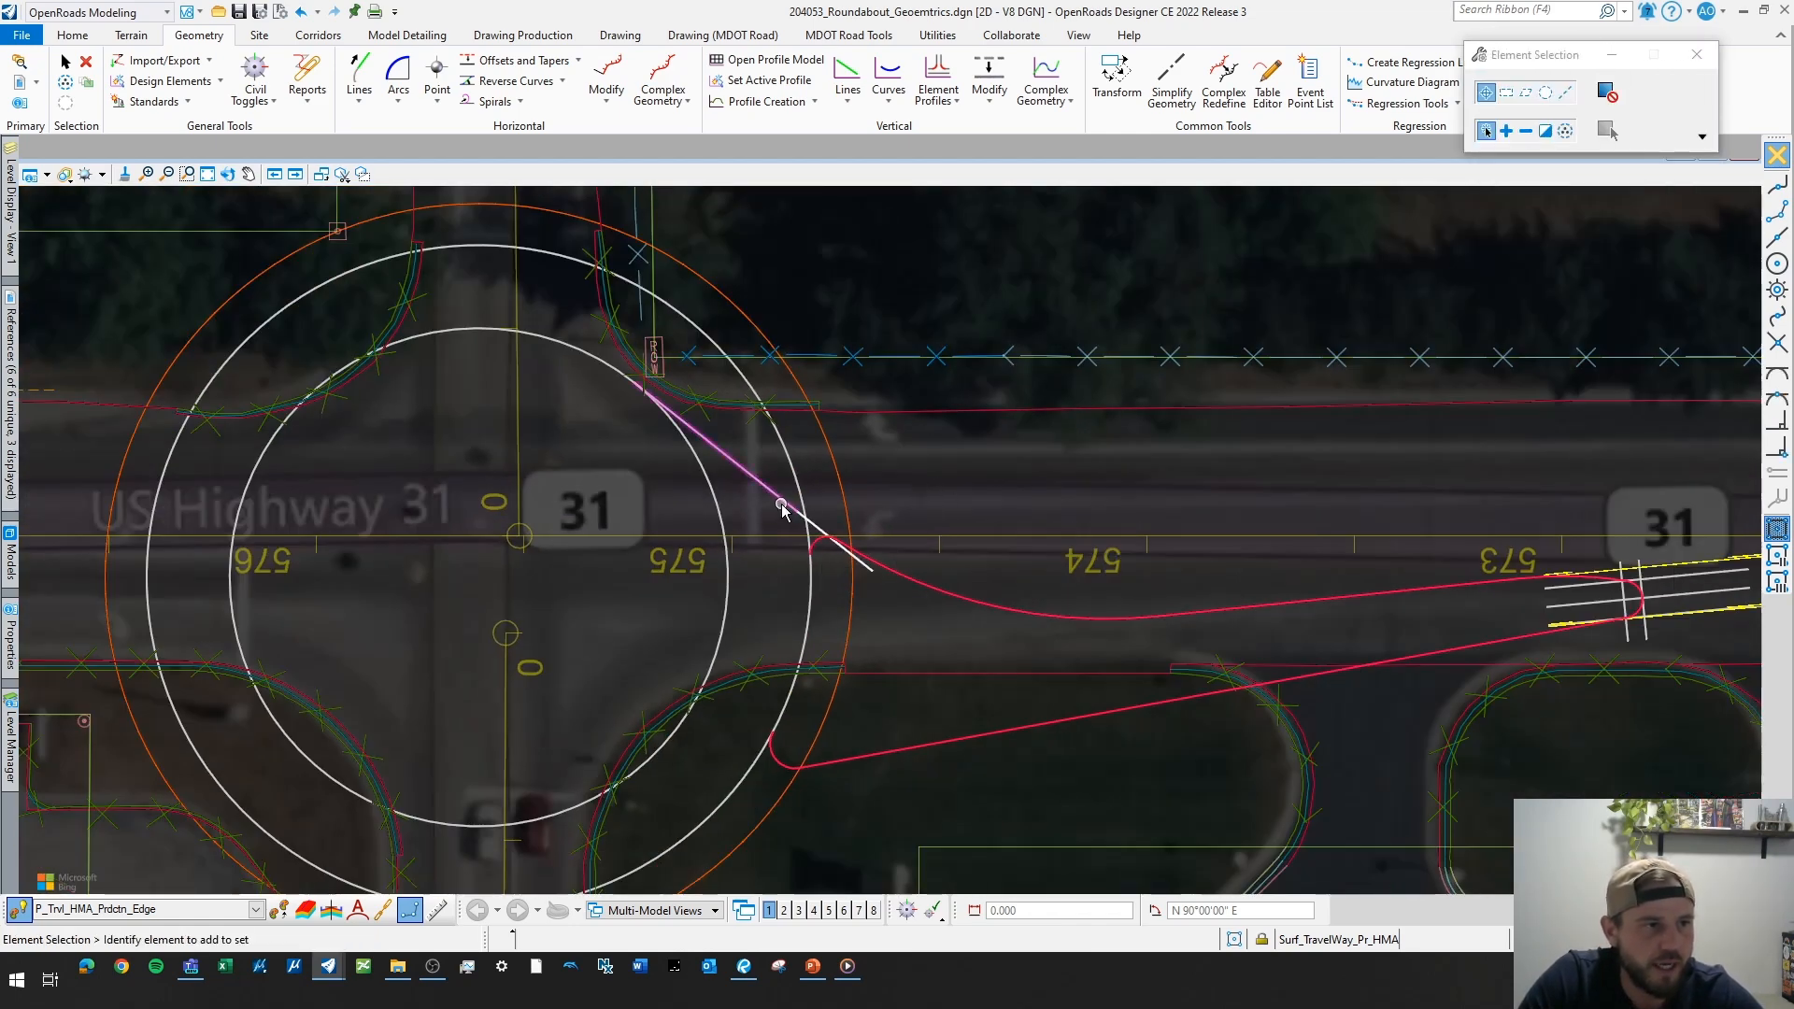
pyautogui.click(782, 505)
pyautogui.scroll(2, 785, 509)
pyautogui.click(920, 612)
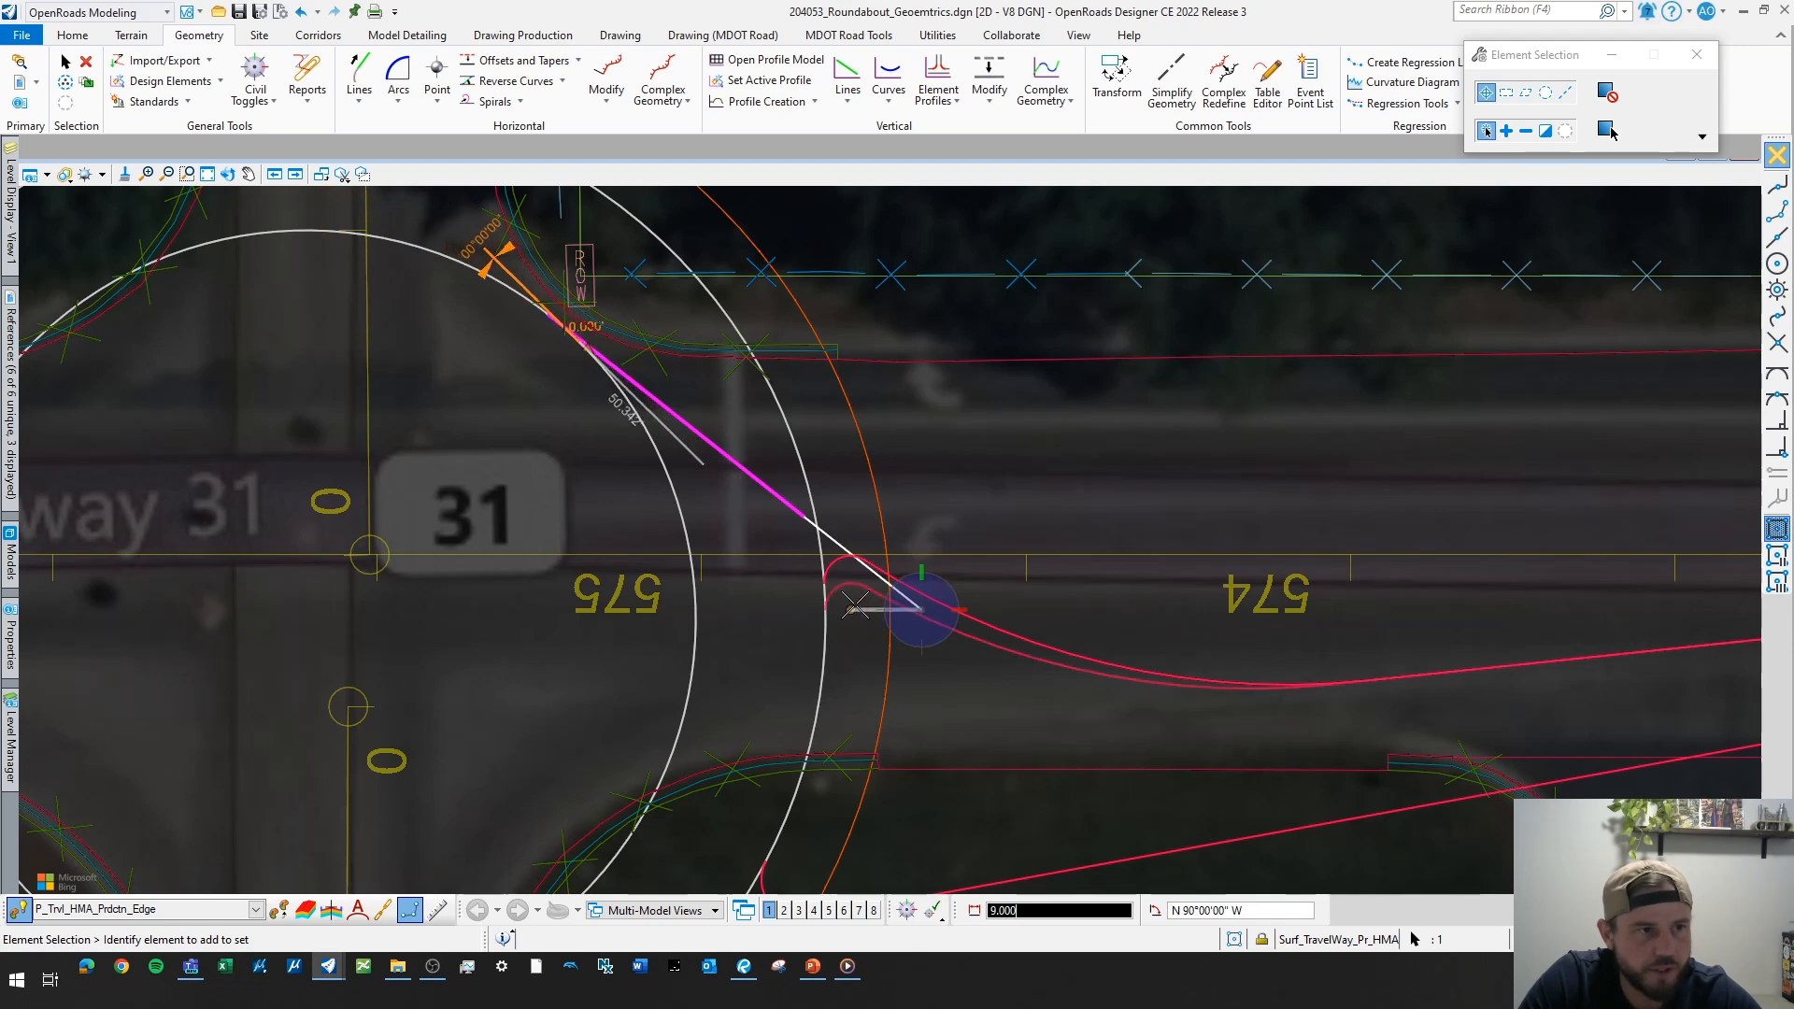
pyautogui.rightClick(1013, 453)
# - Connect the two small fillets at the roundabout end of the splitter island with a simple arc, leaving its radius unlocked
pyautogui.scroll(-6, 689, 561)
pyautogui.scroll(5, 609, 632)
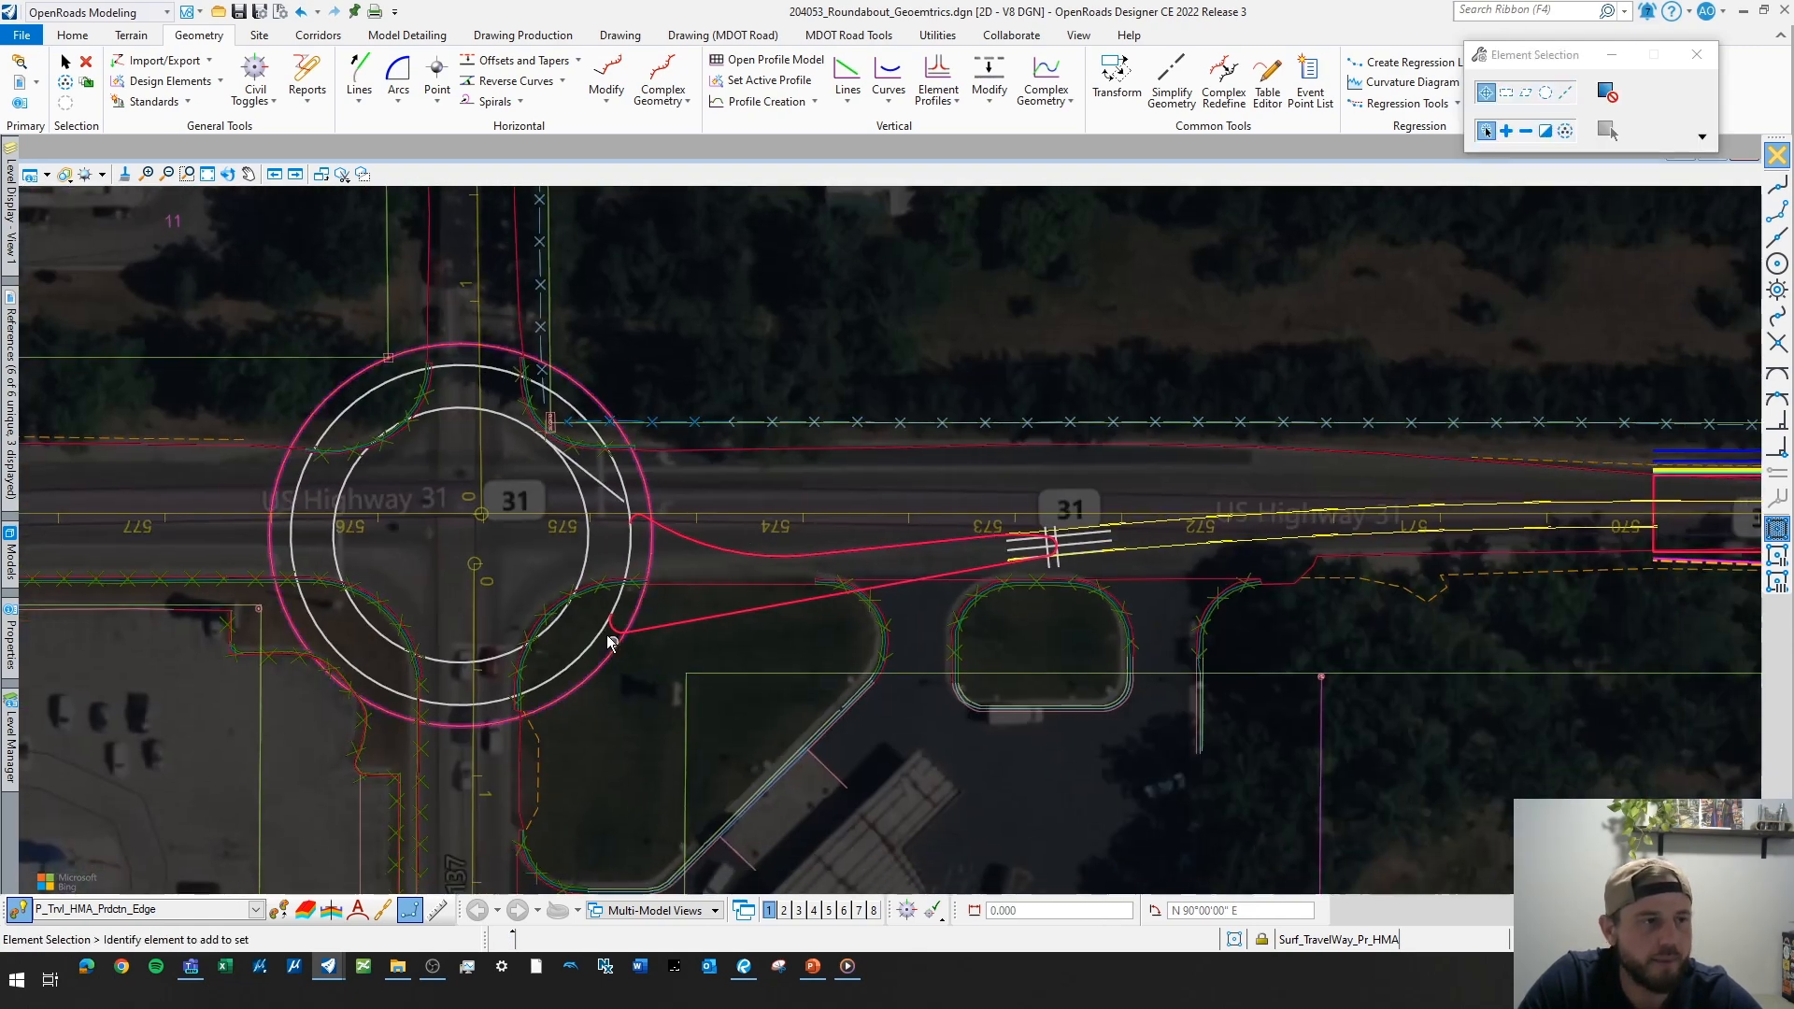
pyautogui.click(396, 93)
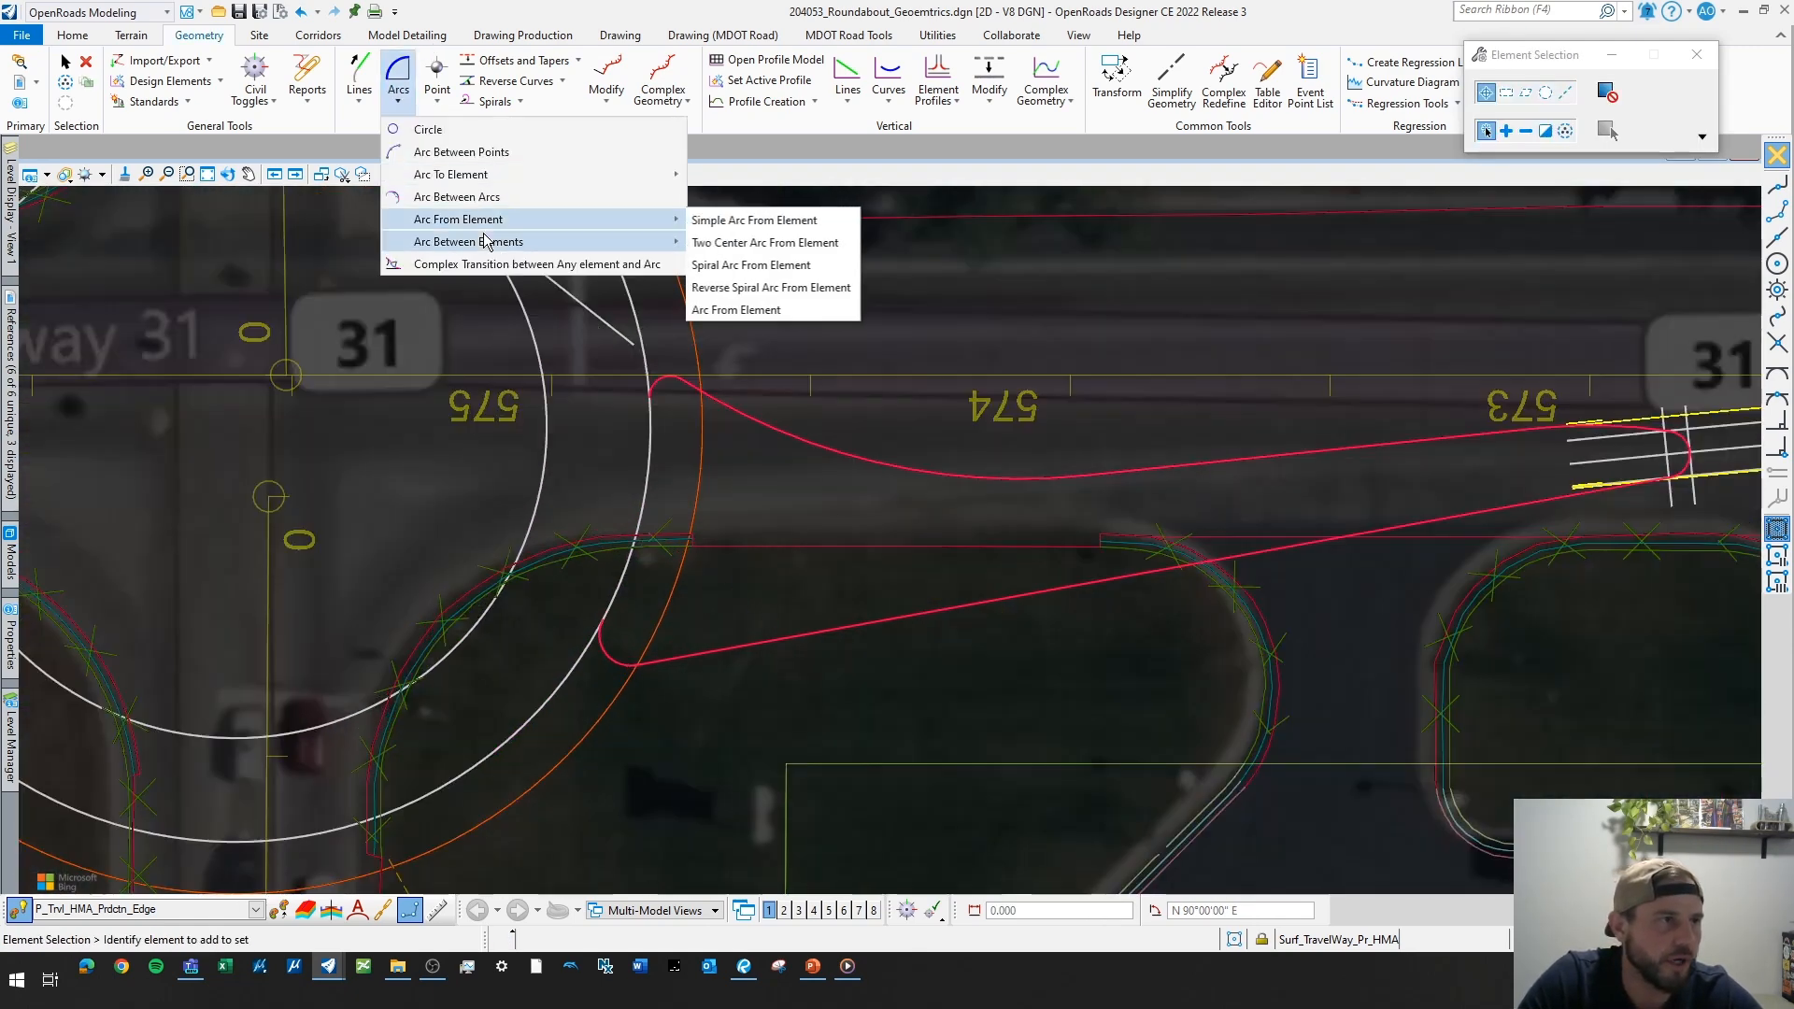
pyautogui.moveTo(478, 254)
pyautogui.click(738, 246)
pyautogui.click(610, 639)
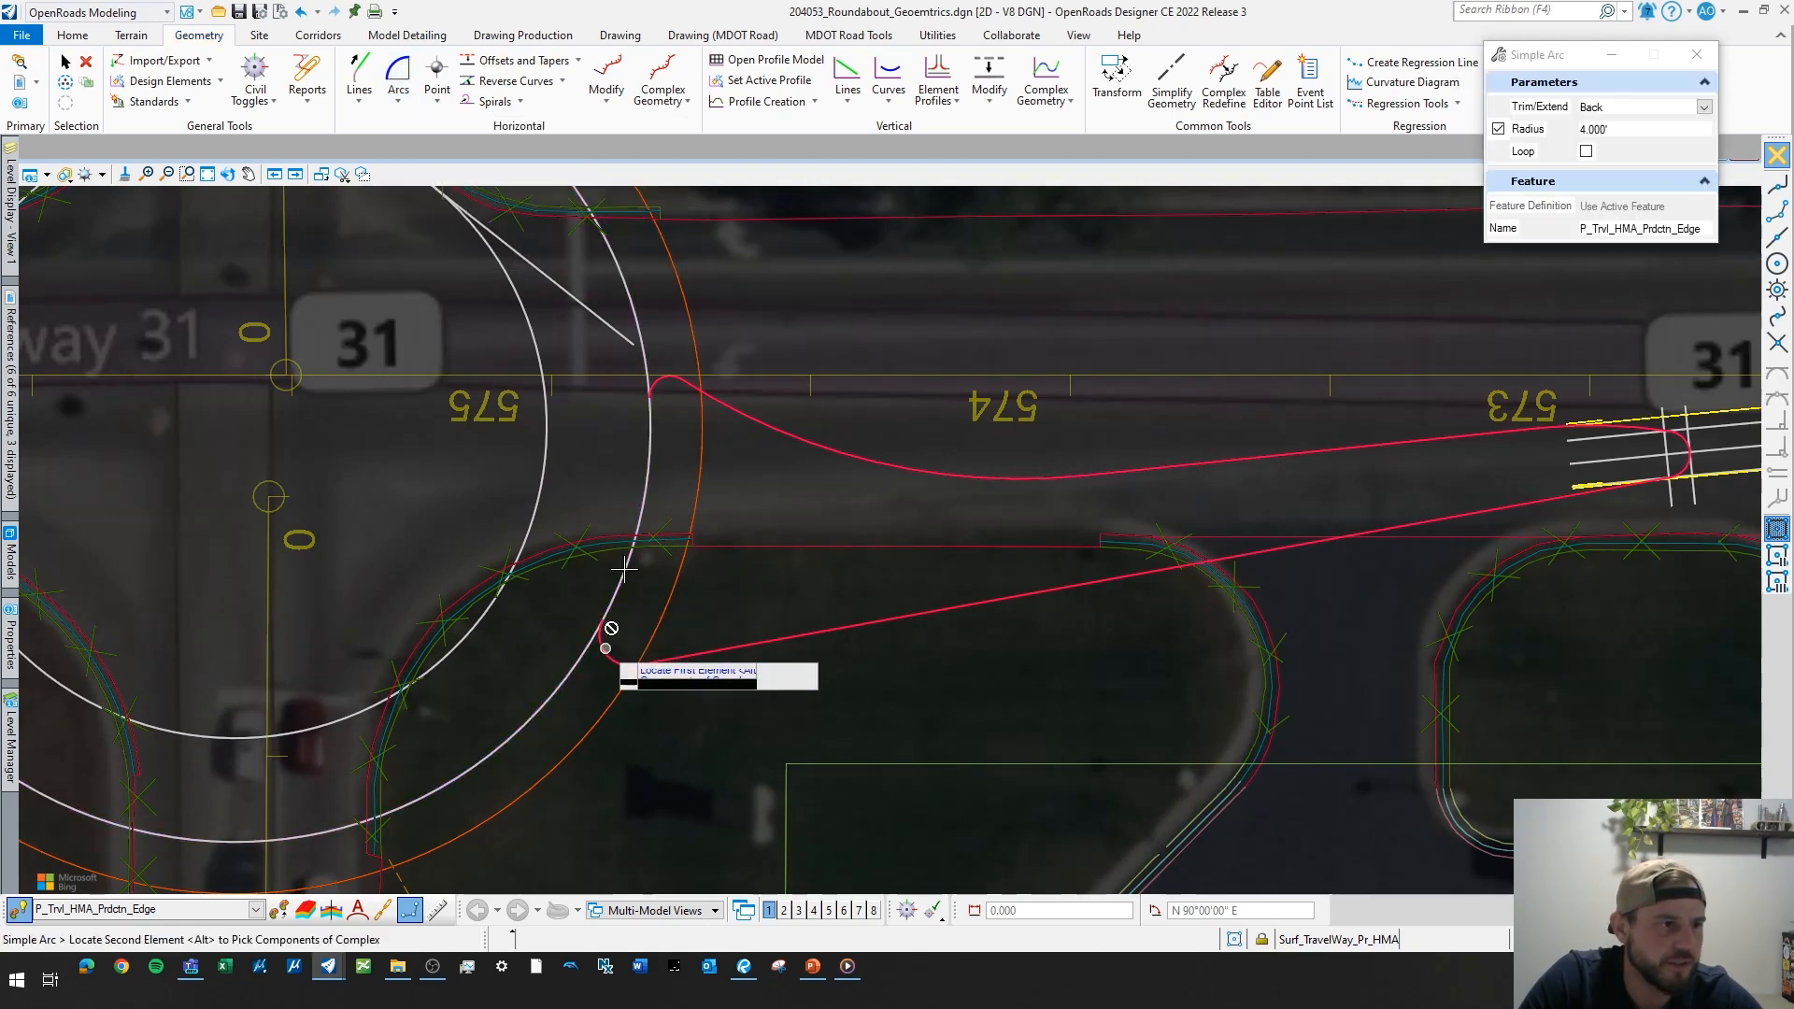
pyautogui.click(658, 384)
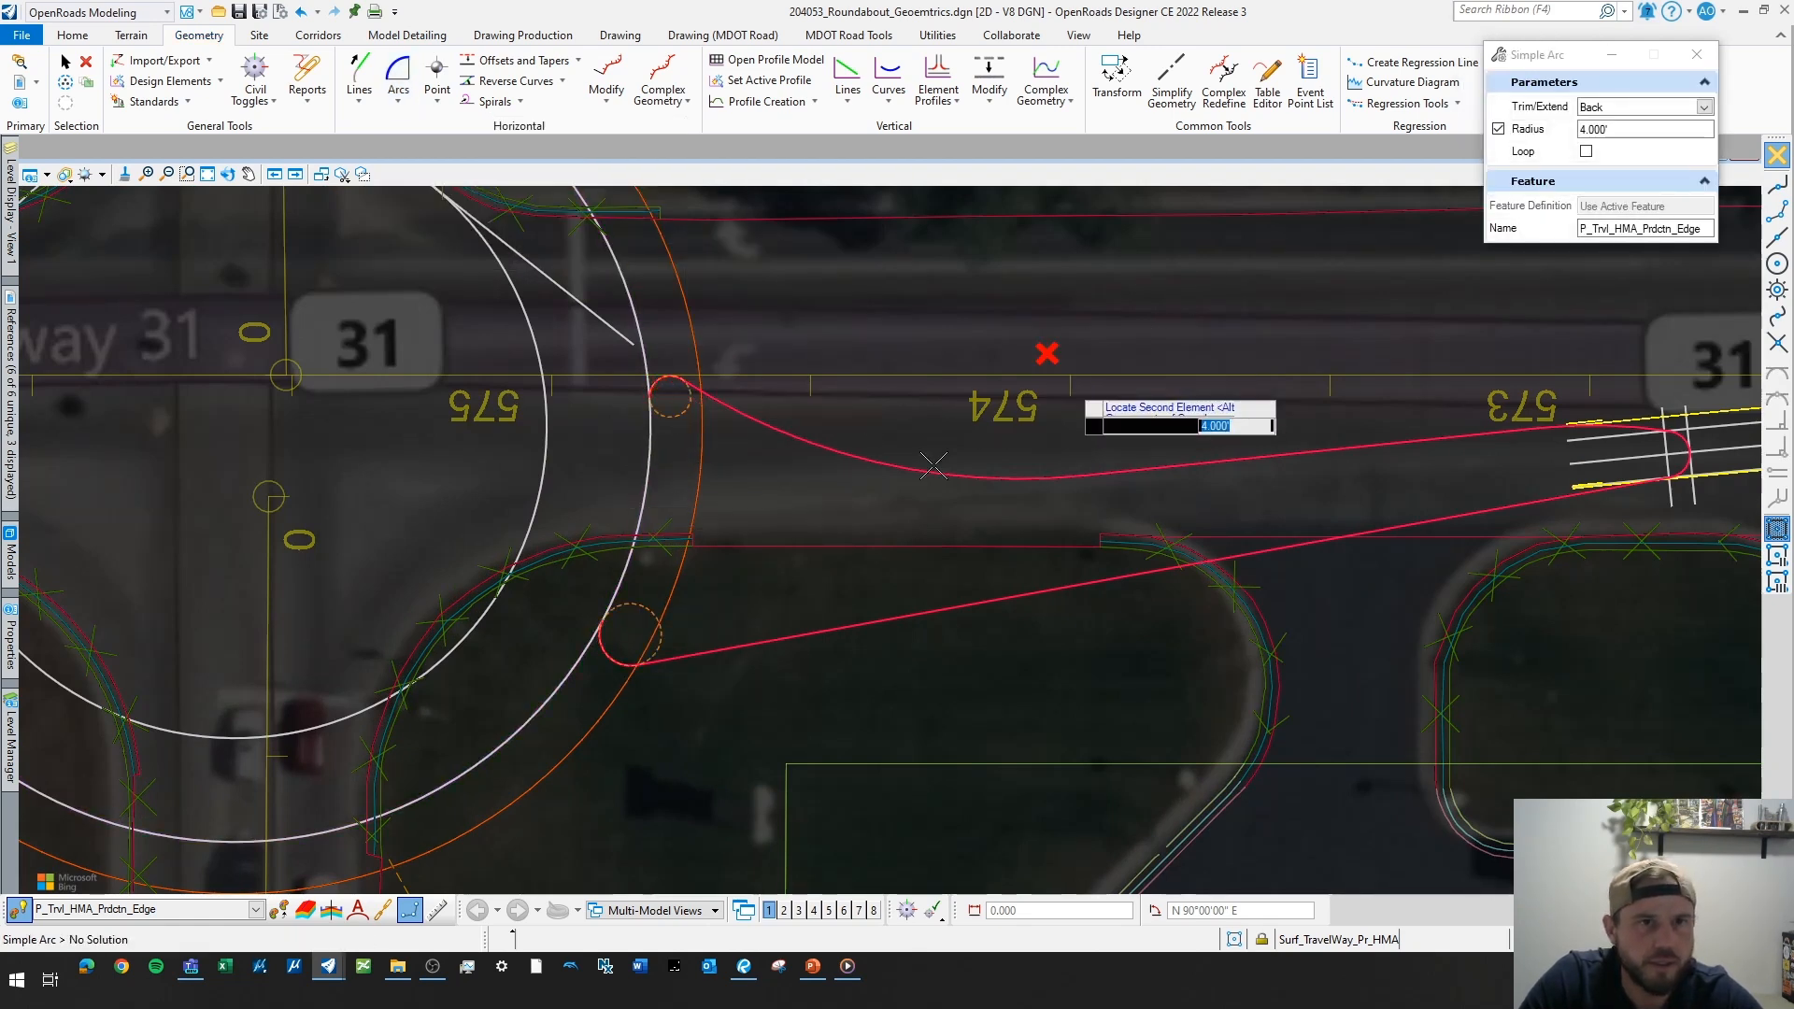
pyautogui.click(1499, 130)
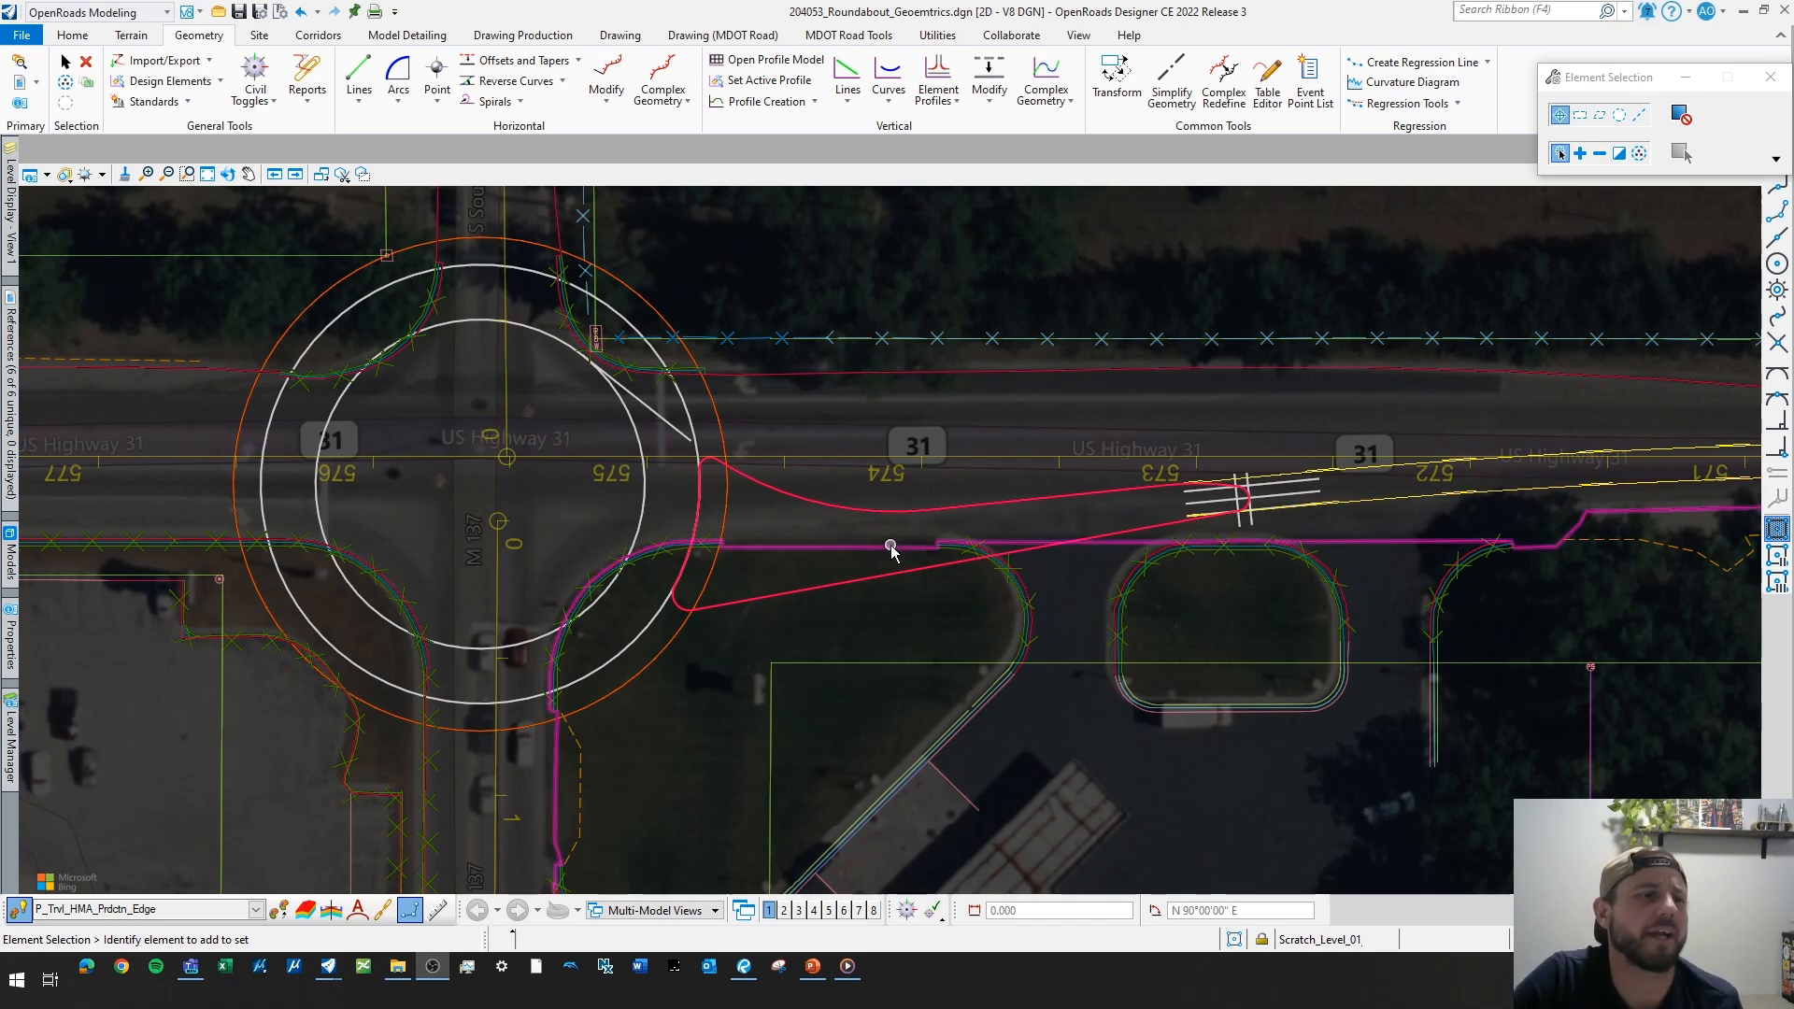
# - Delete the long straight line forming the lower edge of the splitter island
pyautogui.scroll(-3, 892, 610)
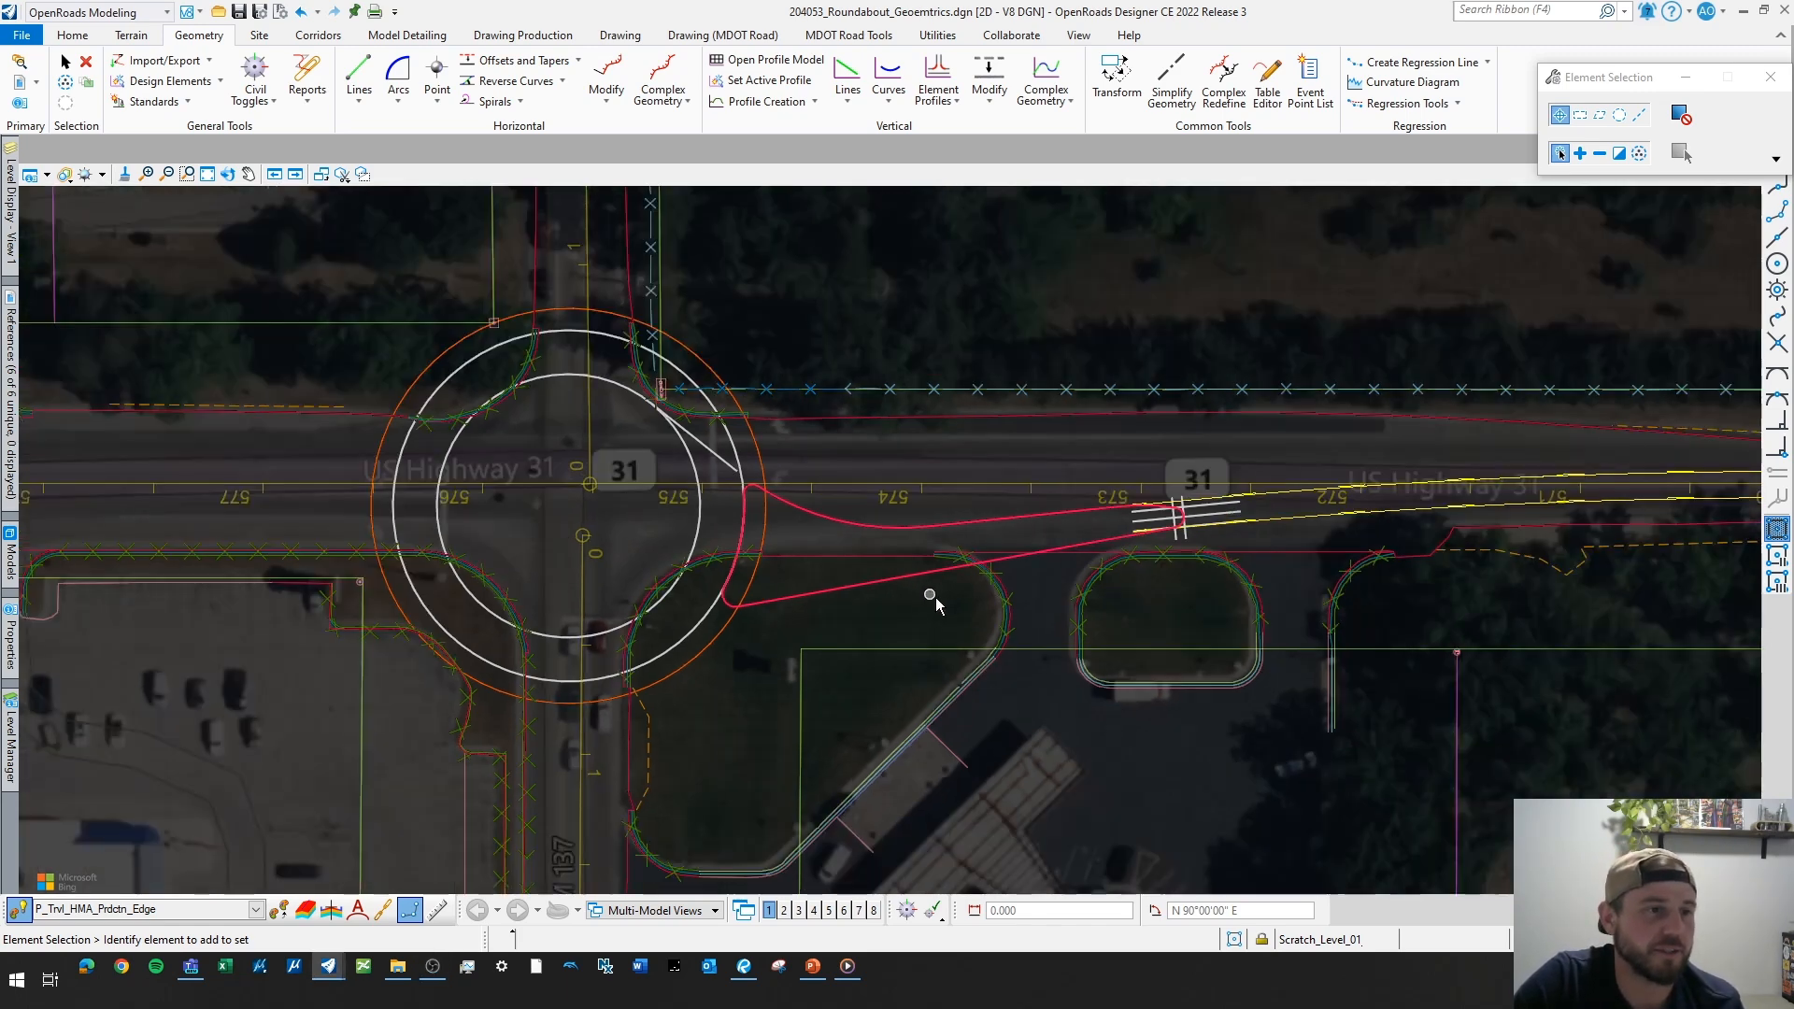
pyautogui.scroll(4, 930, 601)
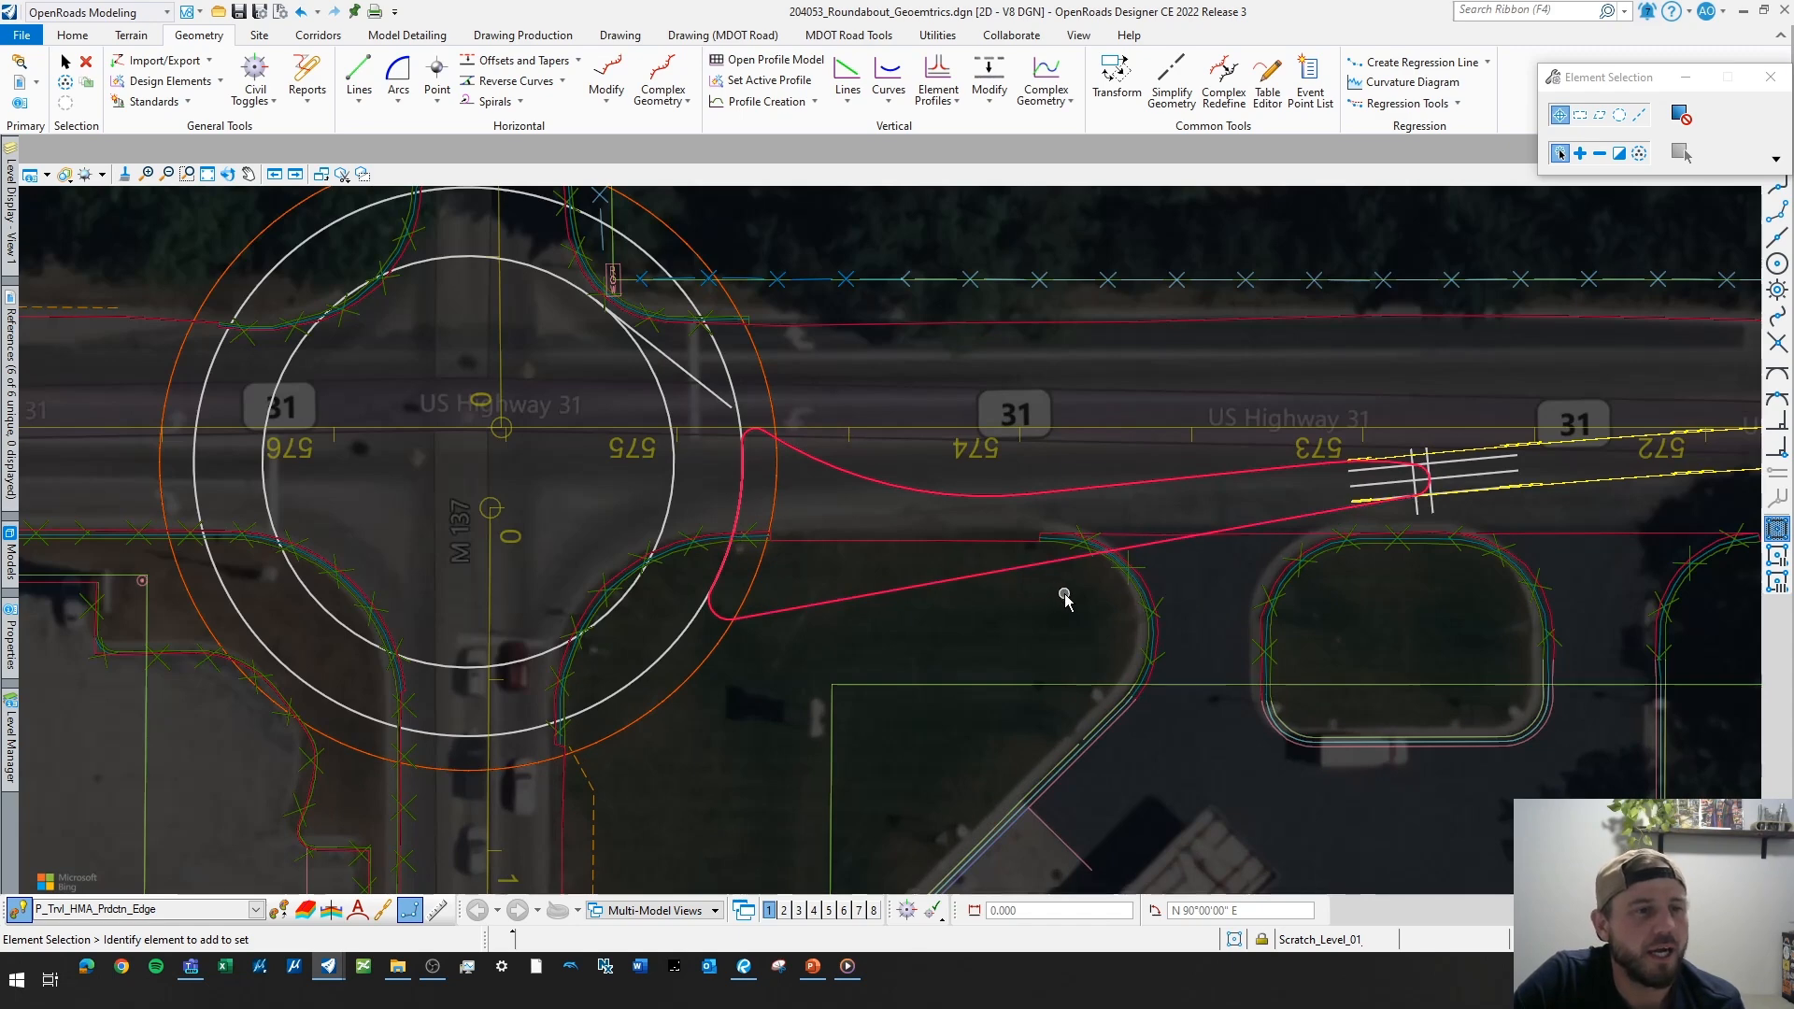
pyautogui.moveTo(990, 590); pyautogui.dragTo(892, 587, button='middle')
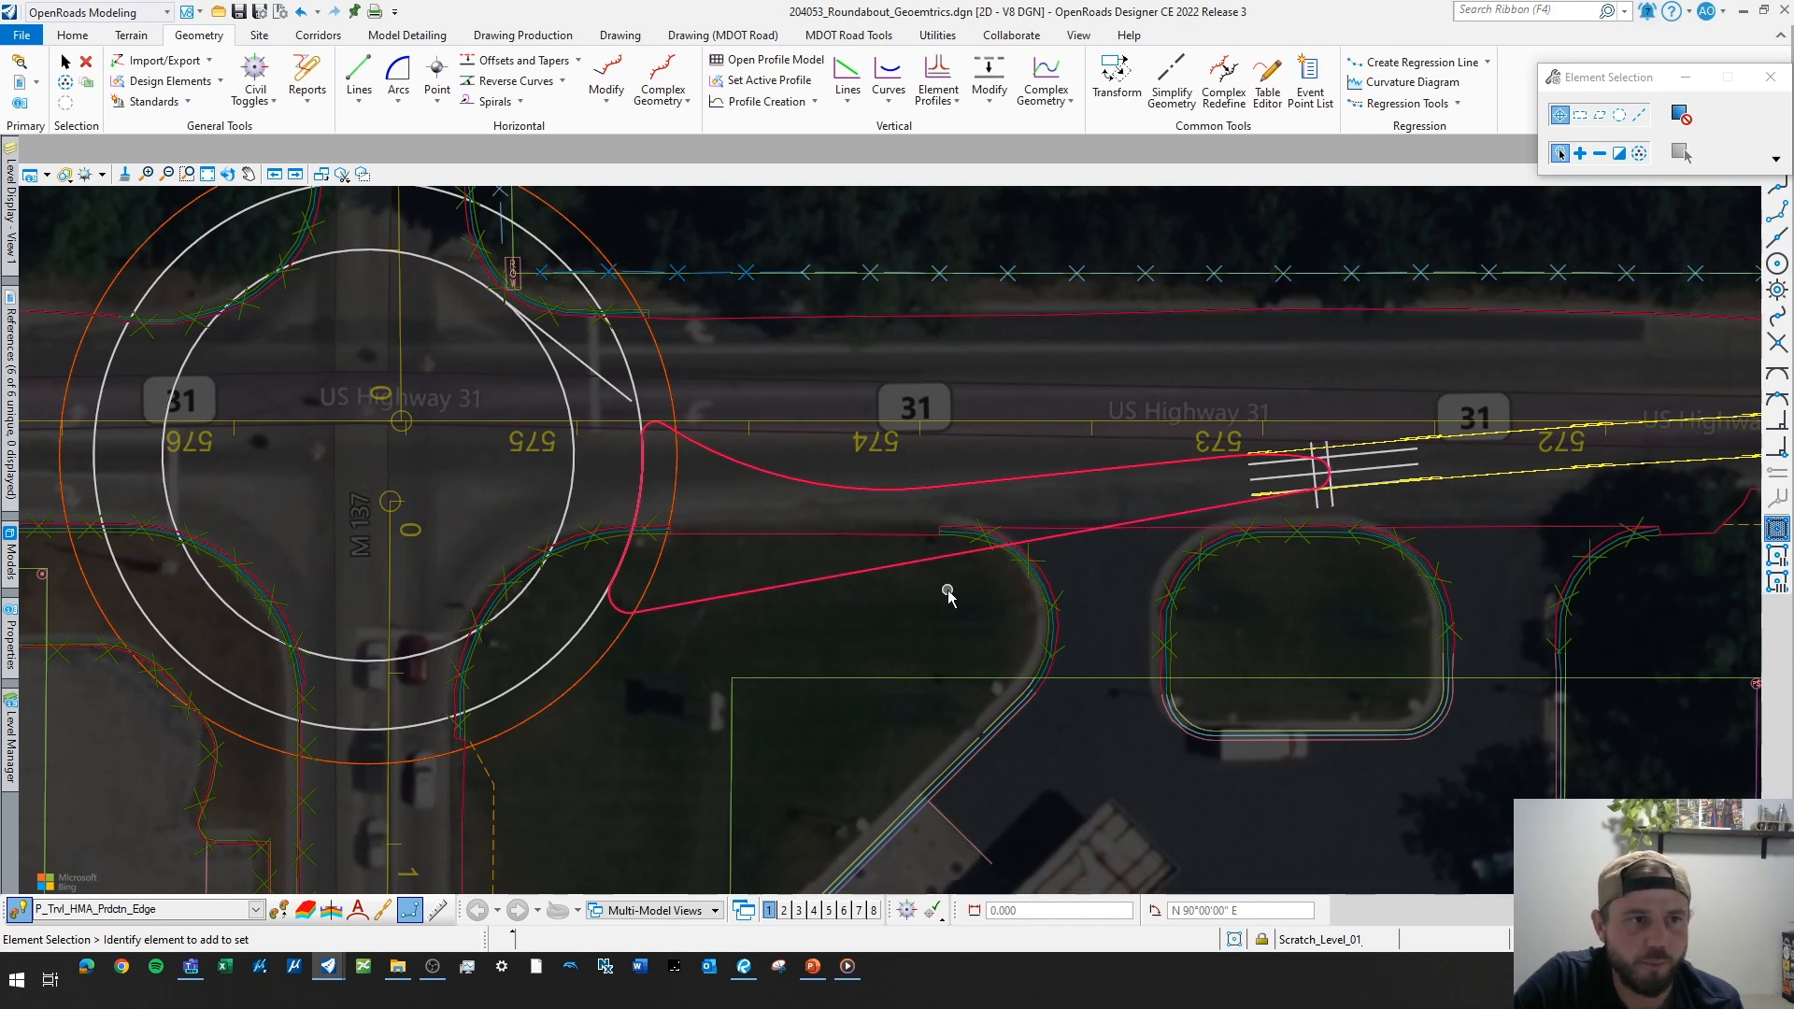
pyautogui.click(1183, 512)
pyautogui.click(842, 613)
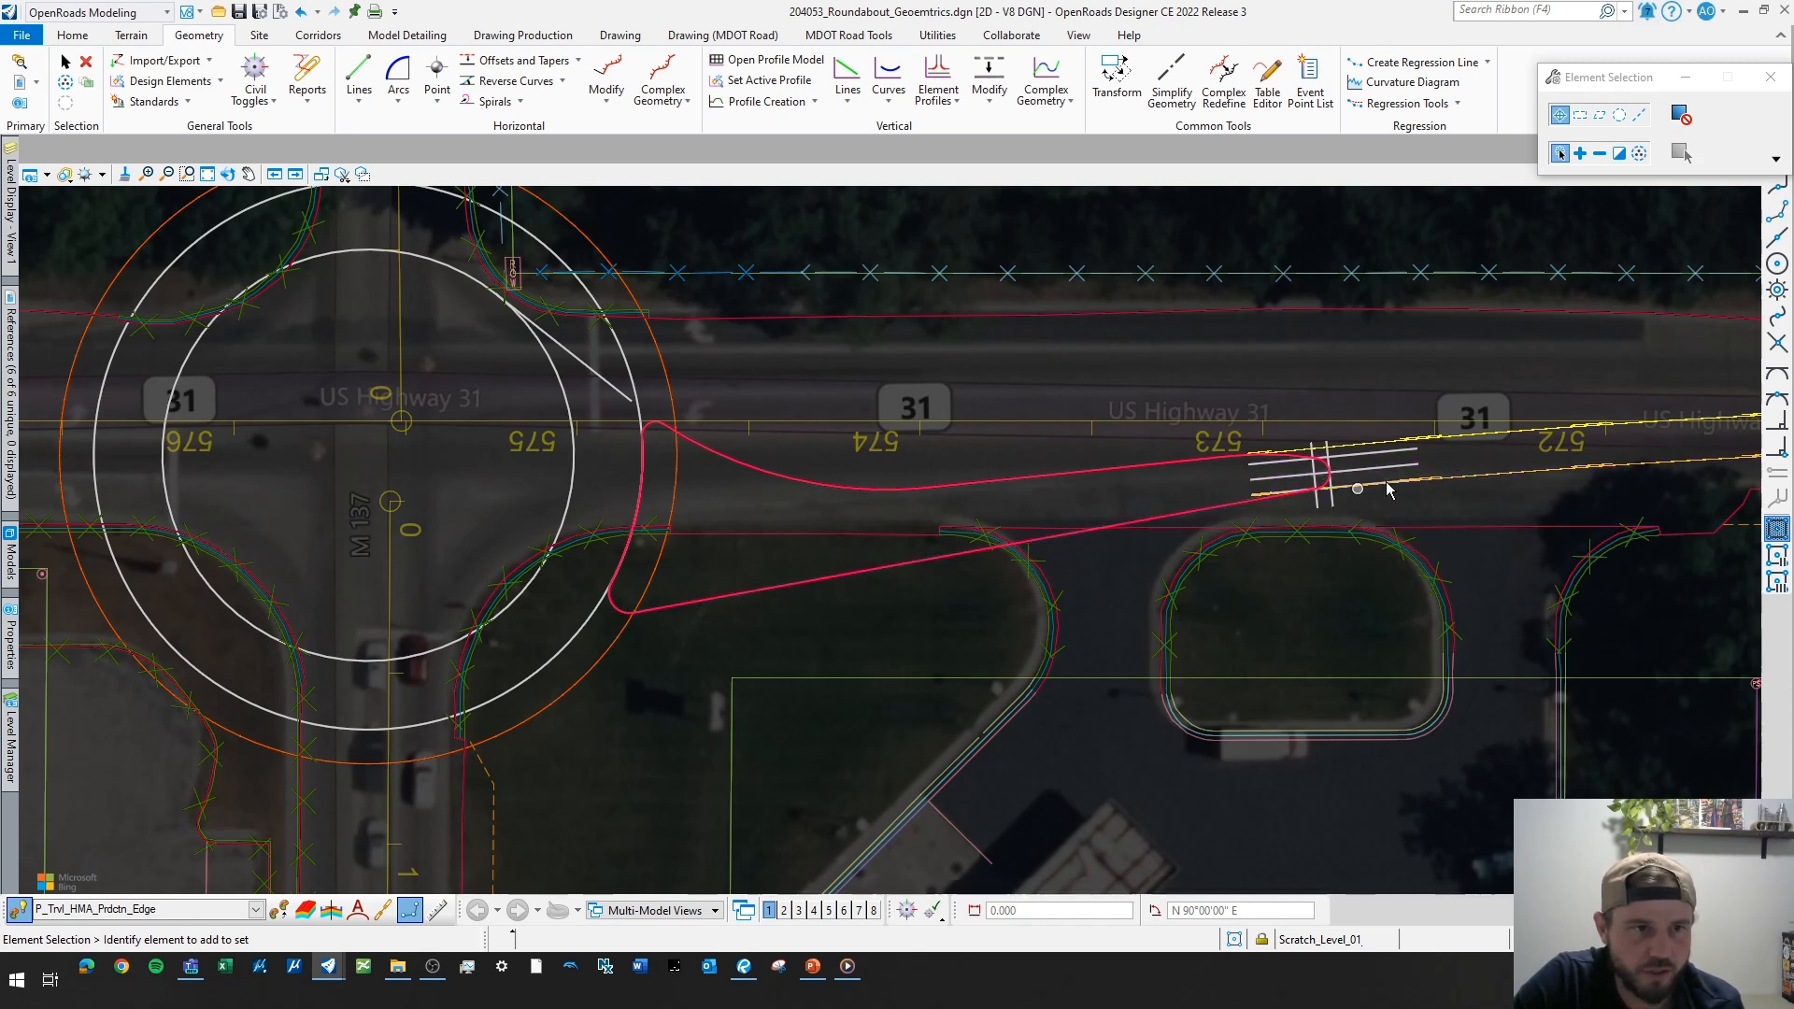
pyautogui.click(1194, 513)
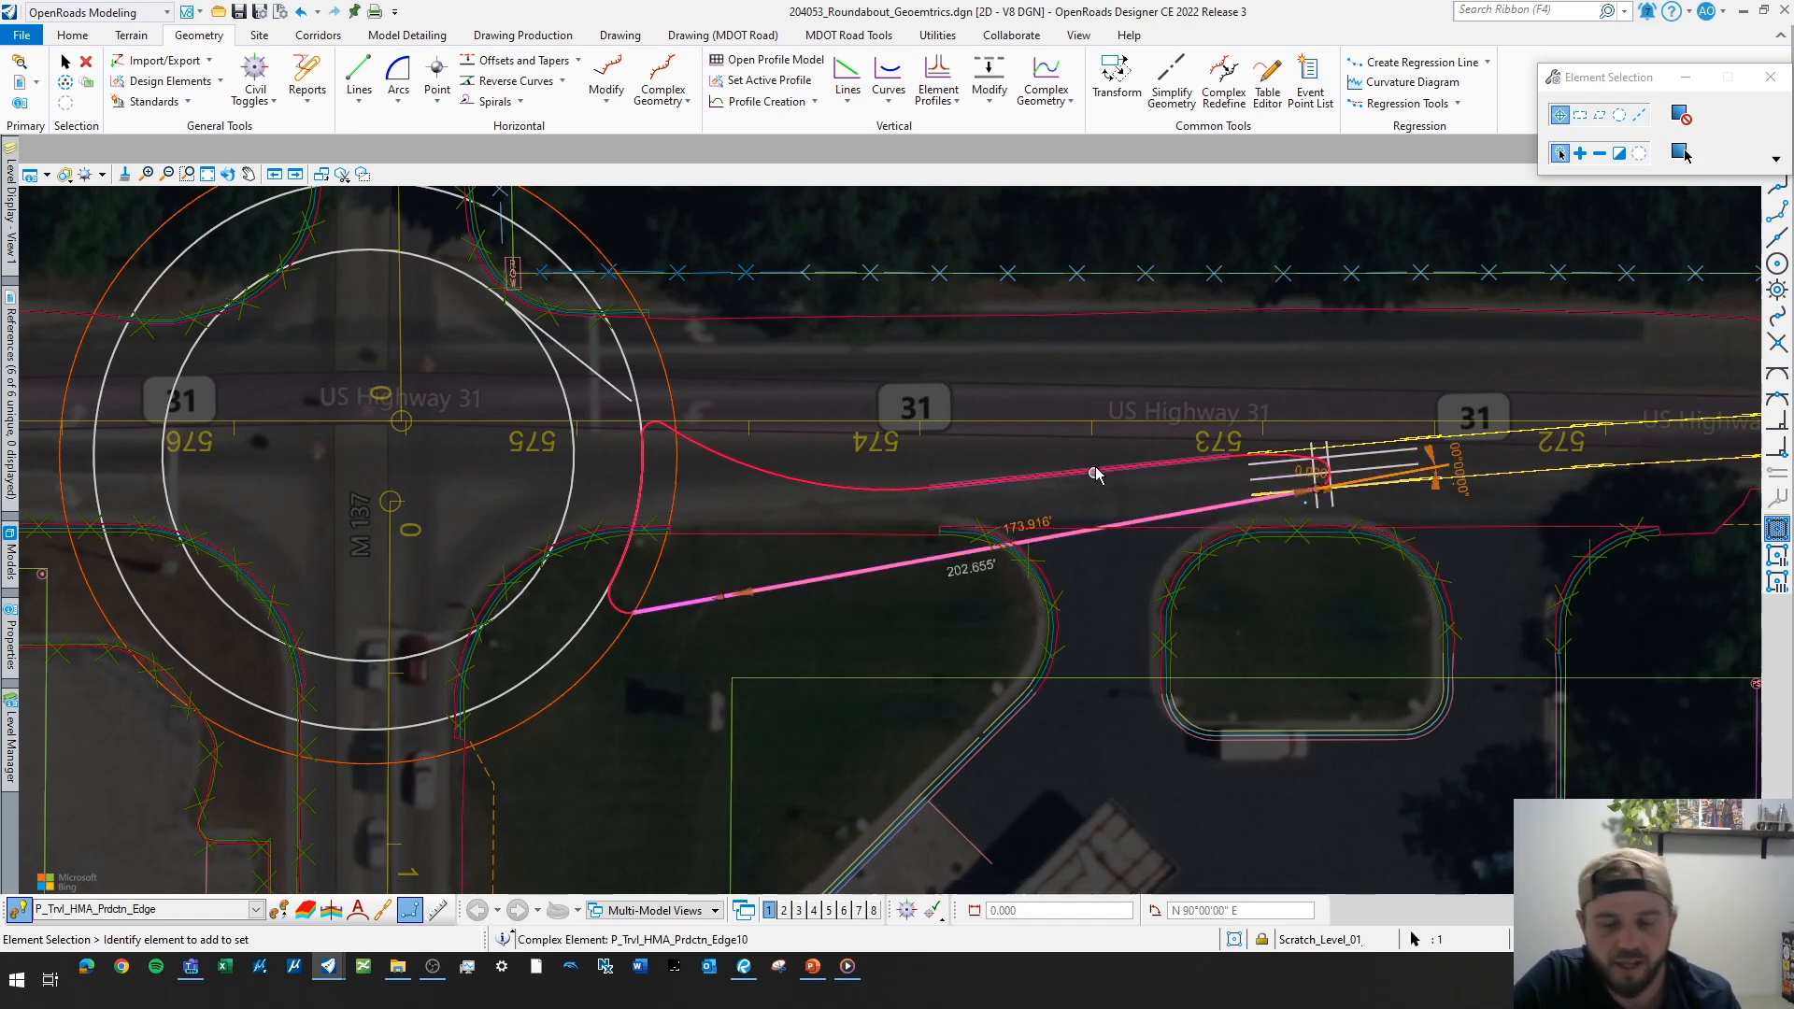
pyautogui.click(745, 621)
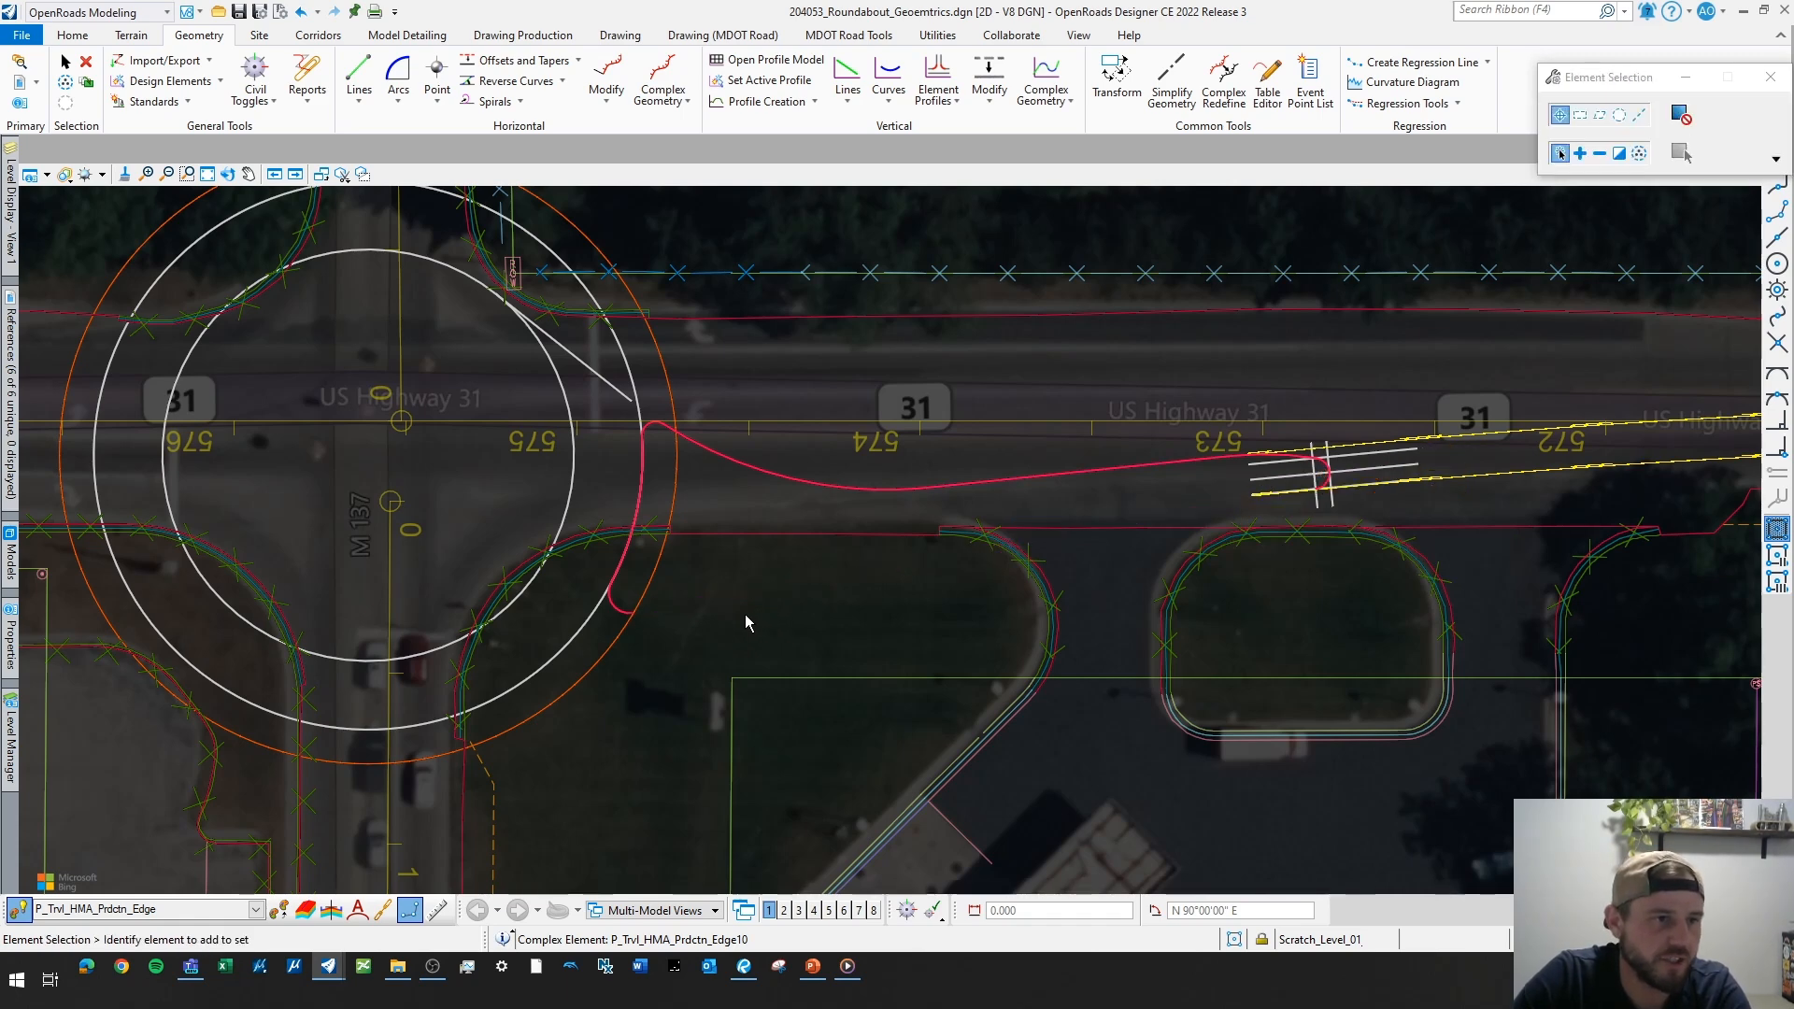
# - Delete the lower small fillet and the arc connecting it to the upper fillet at the roundabout end of the splitter island
pyautogui.click(620, 614)
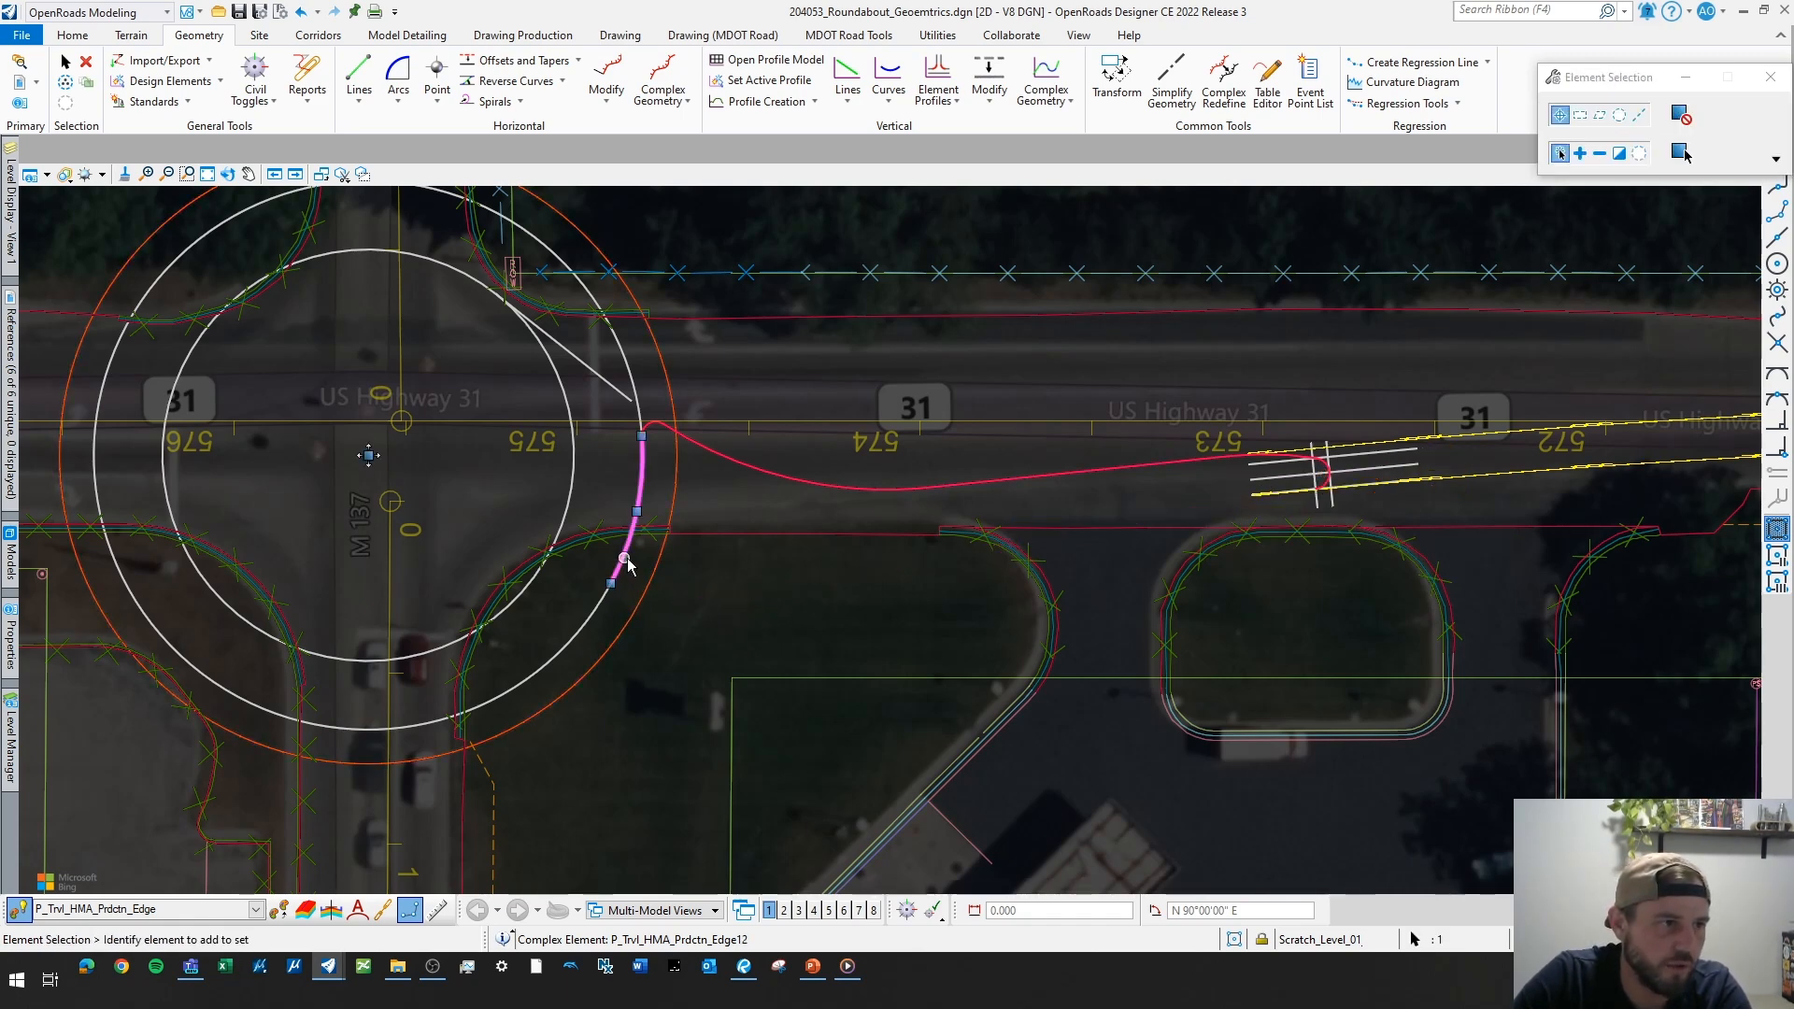
pyautogui.click(790, 569)
# - Draw a 1400-foot simple arc from the splitter island's nose curve to the inner white roundabout circle, with Trim/Extend set to Back
pyautogui.click(398, 79)
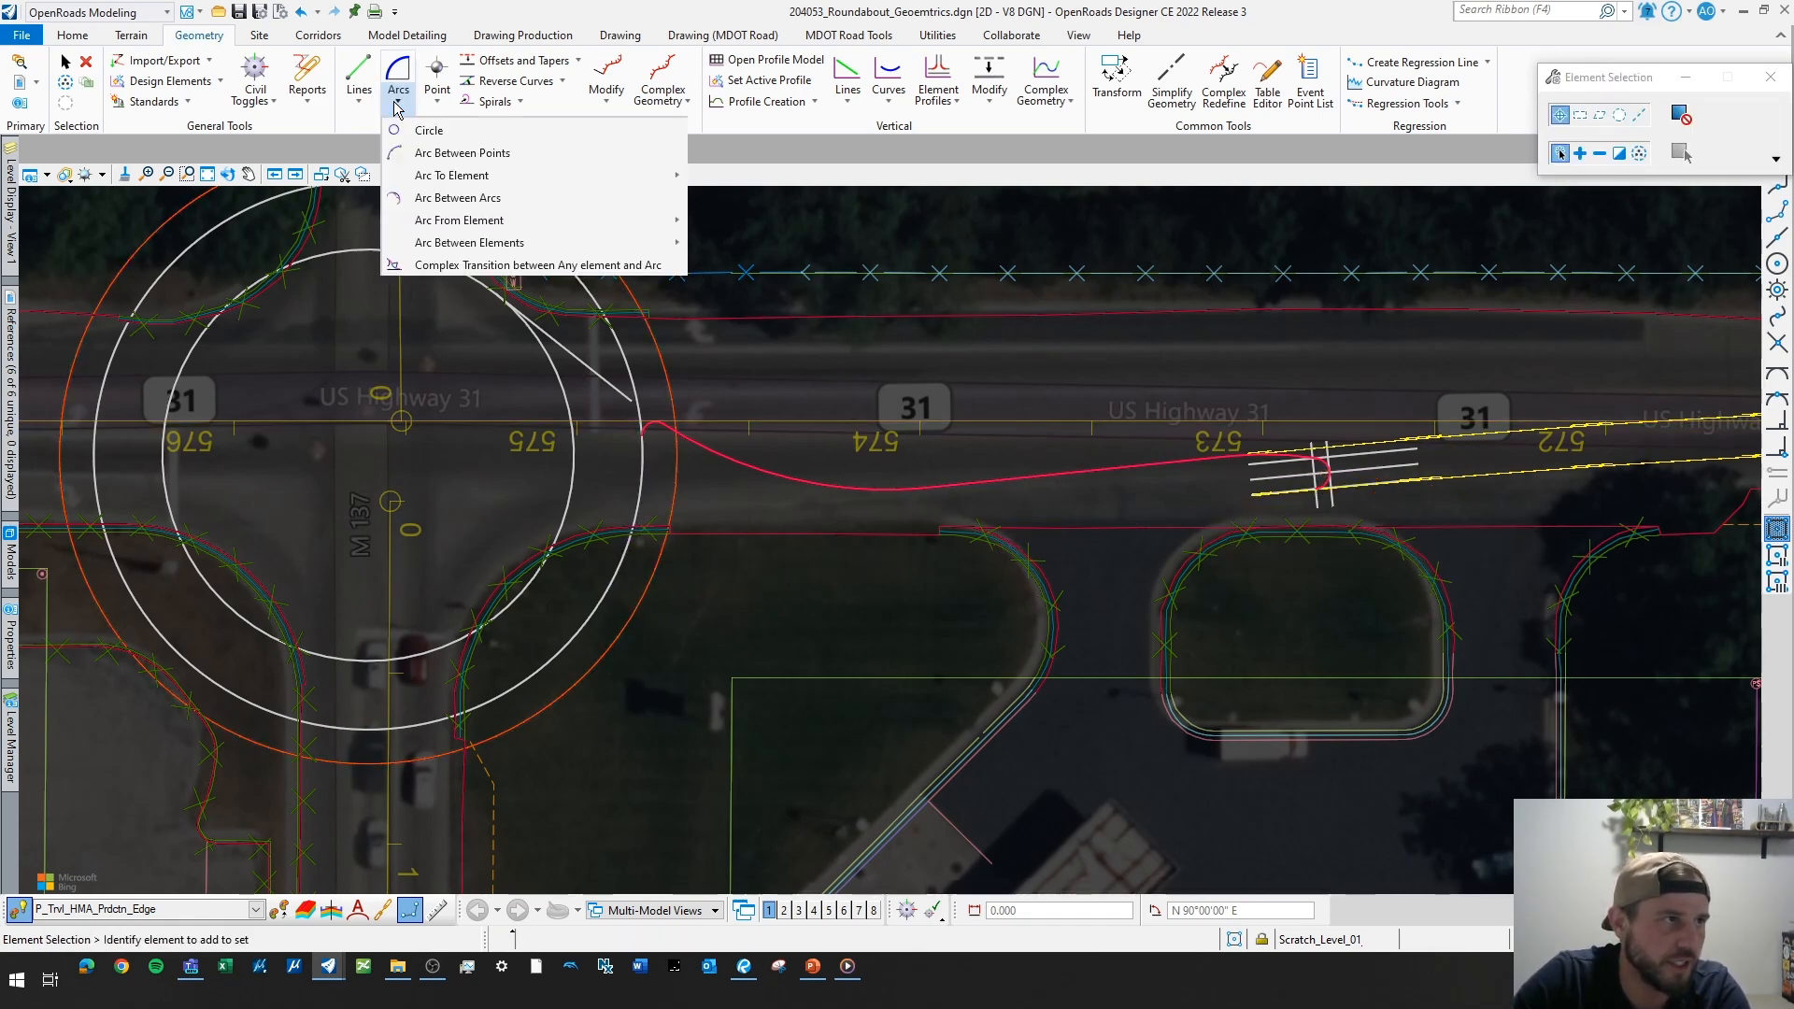
pyautogui.moveTo(500, 245)
pyautogui.click(738, 243)
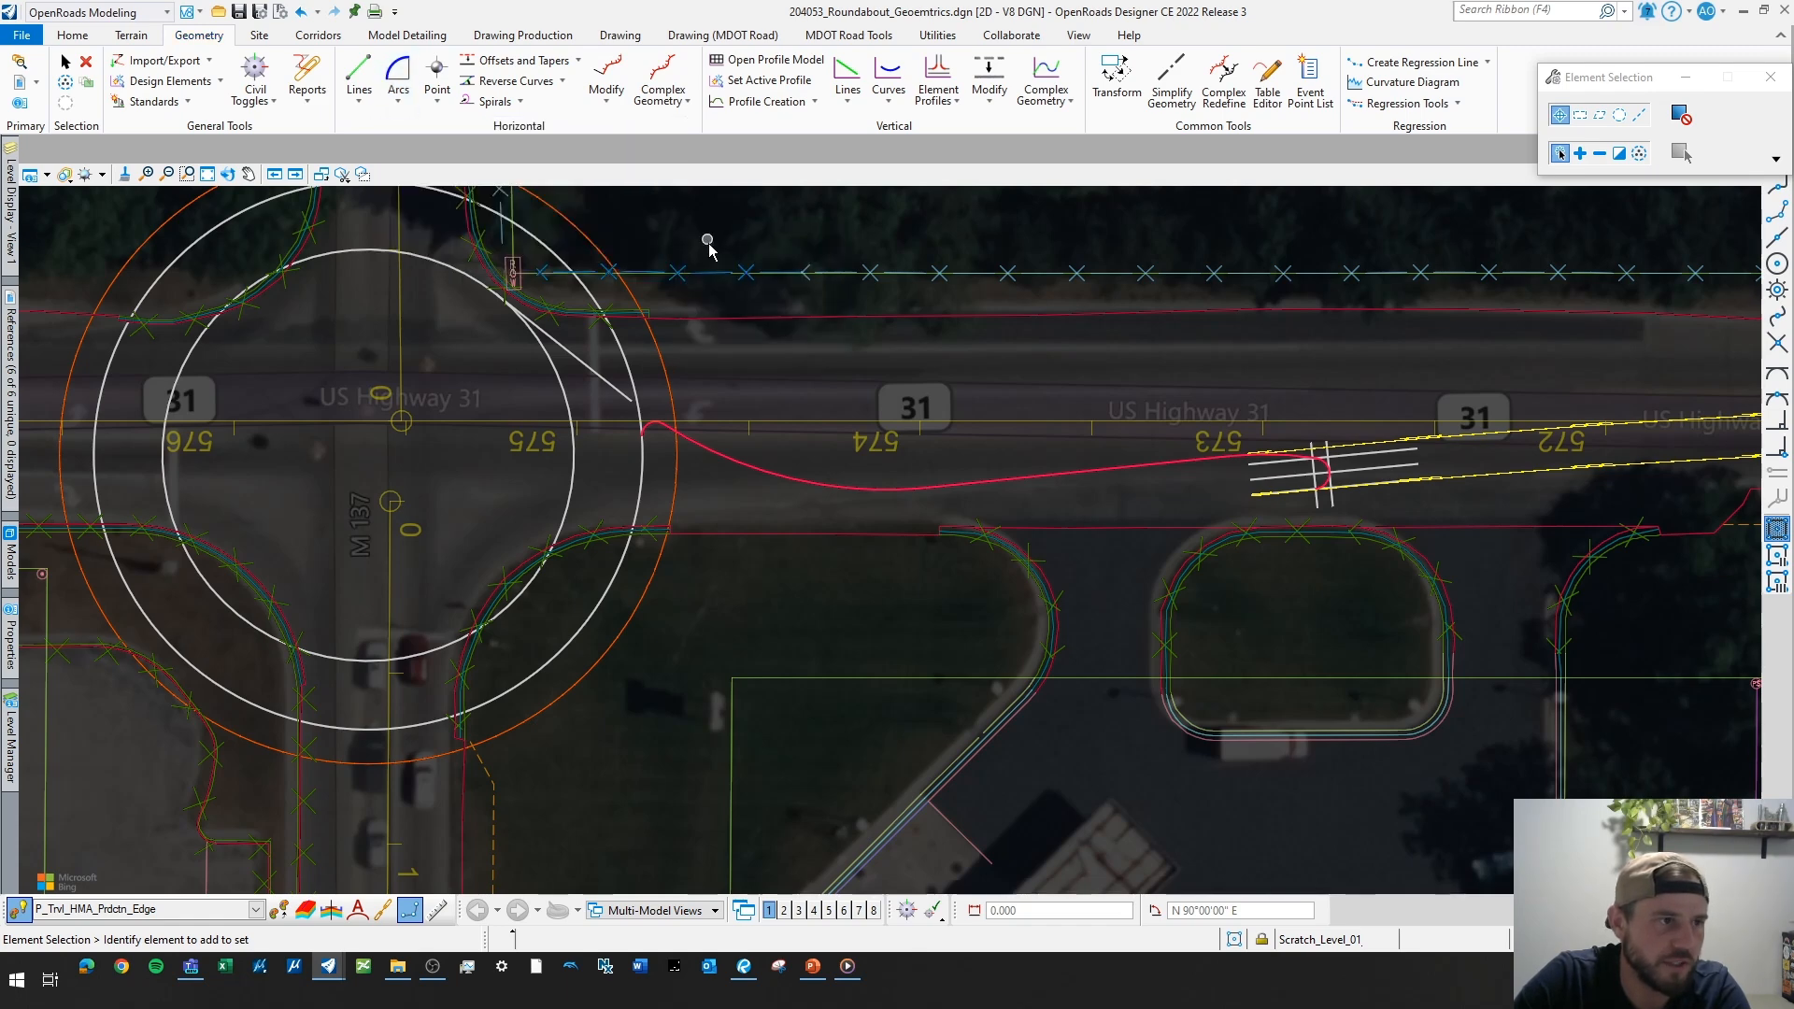
pyautogui.scroll(5, 1336, 490)
pyautogui.click(1312, 464)
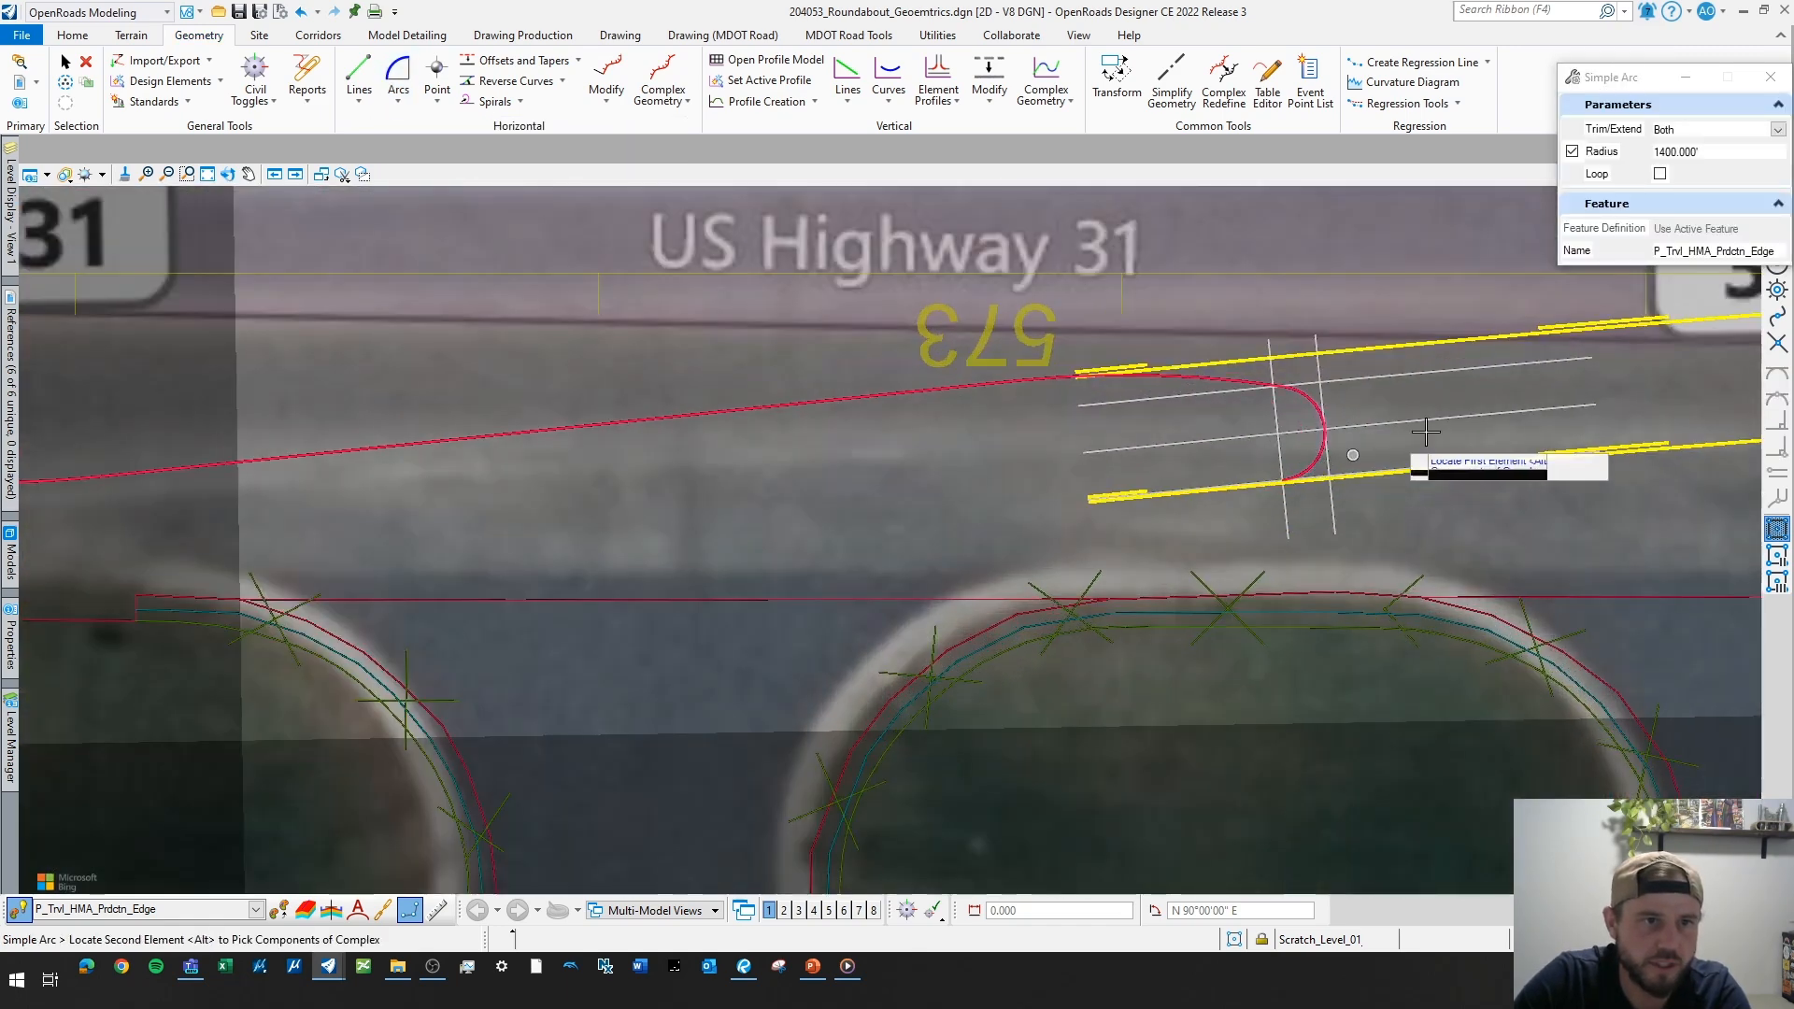
pyautogui.scroll(-6, 1406, 443)
pyautogui.click(676, 585)
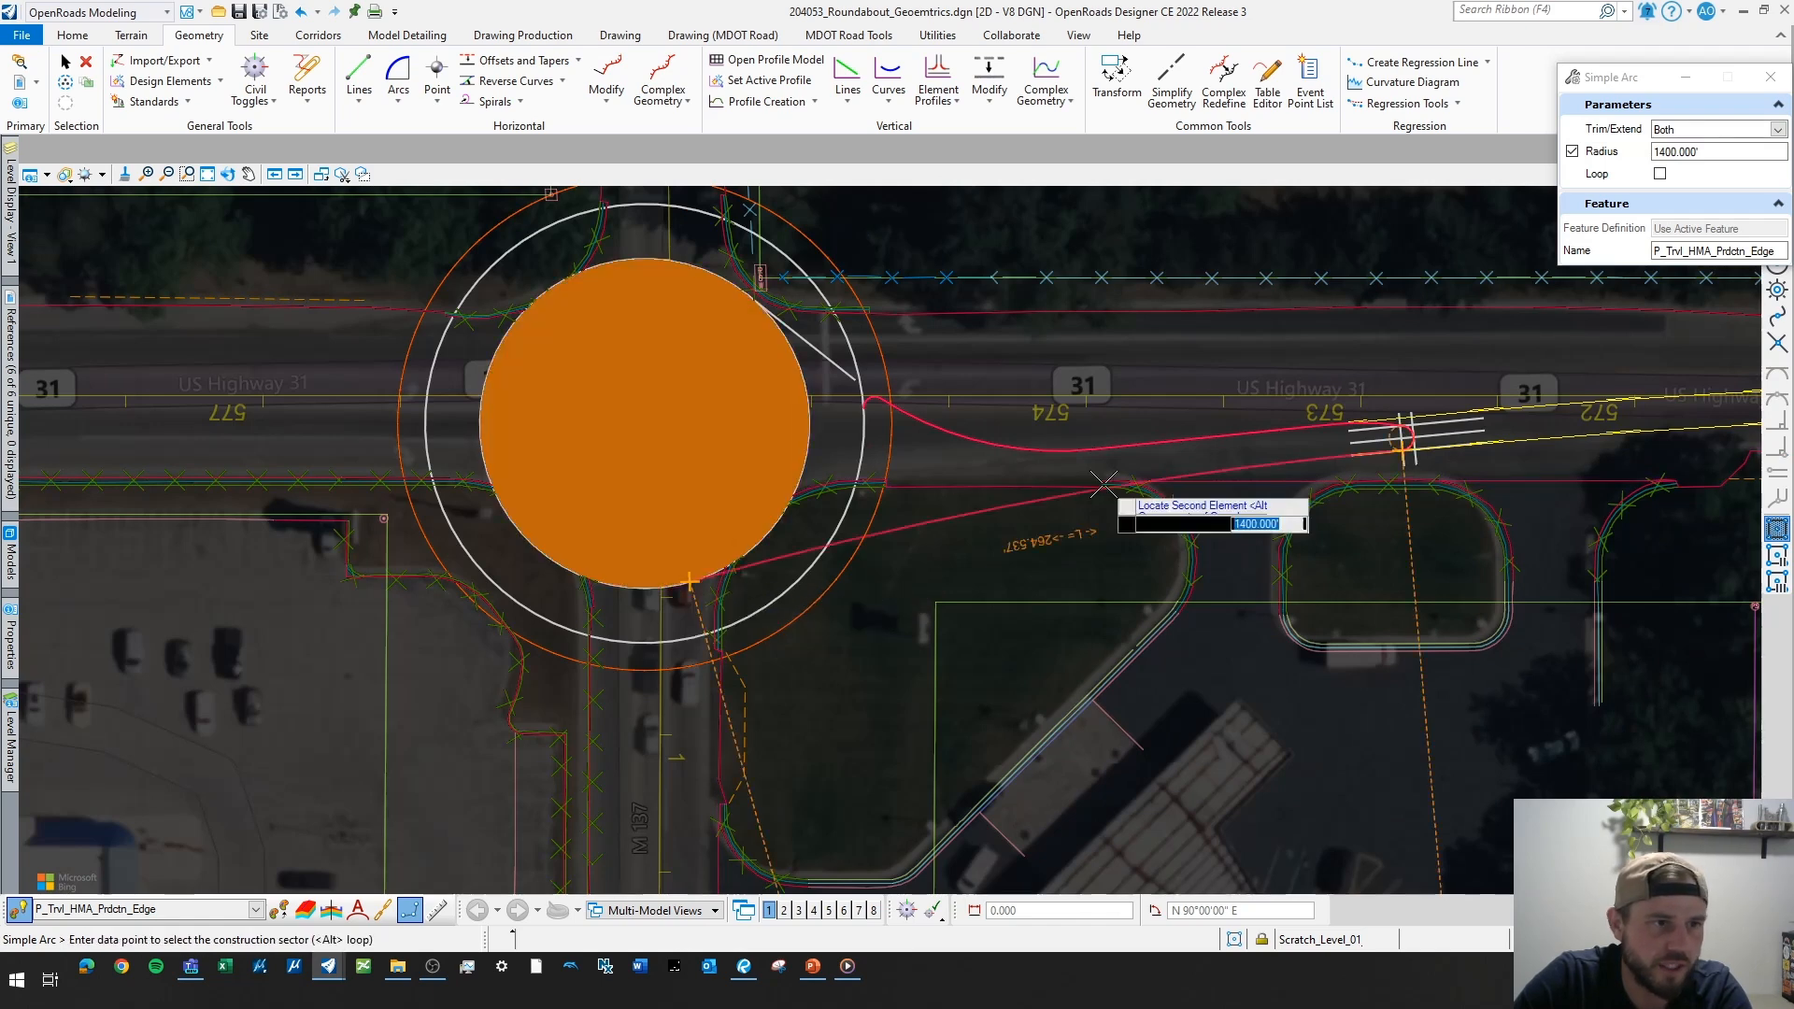
pyautogui.scroll(2, 1088, 481)
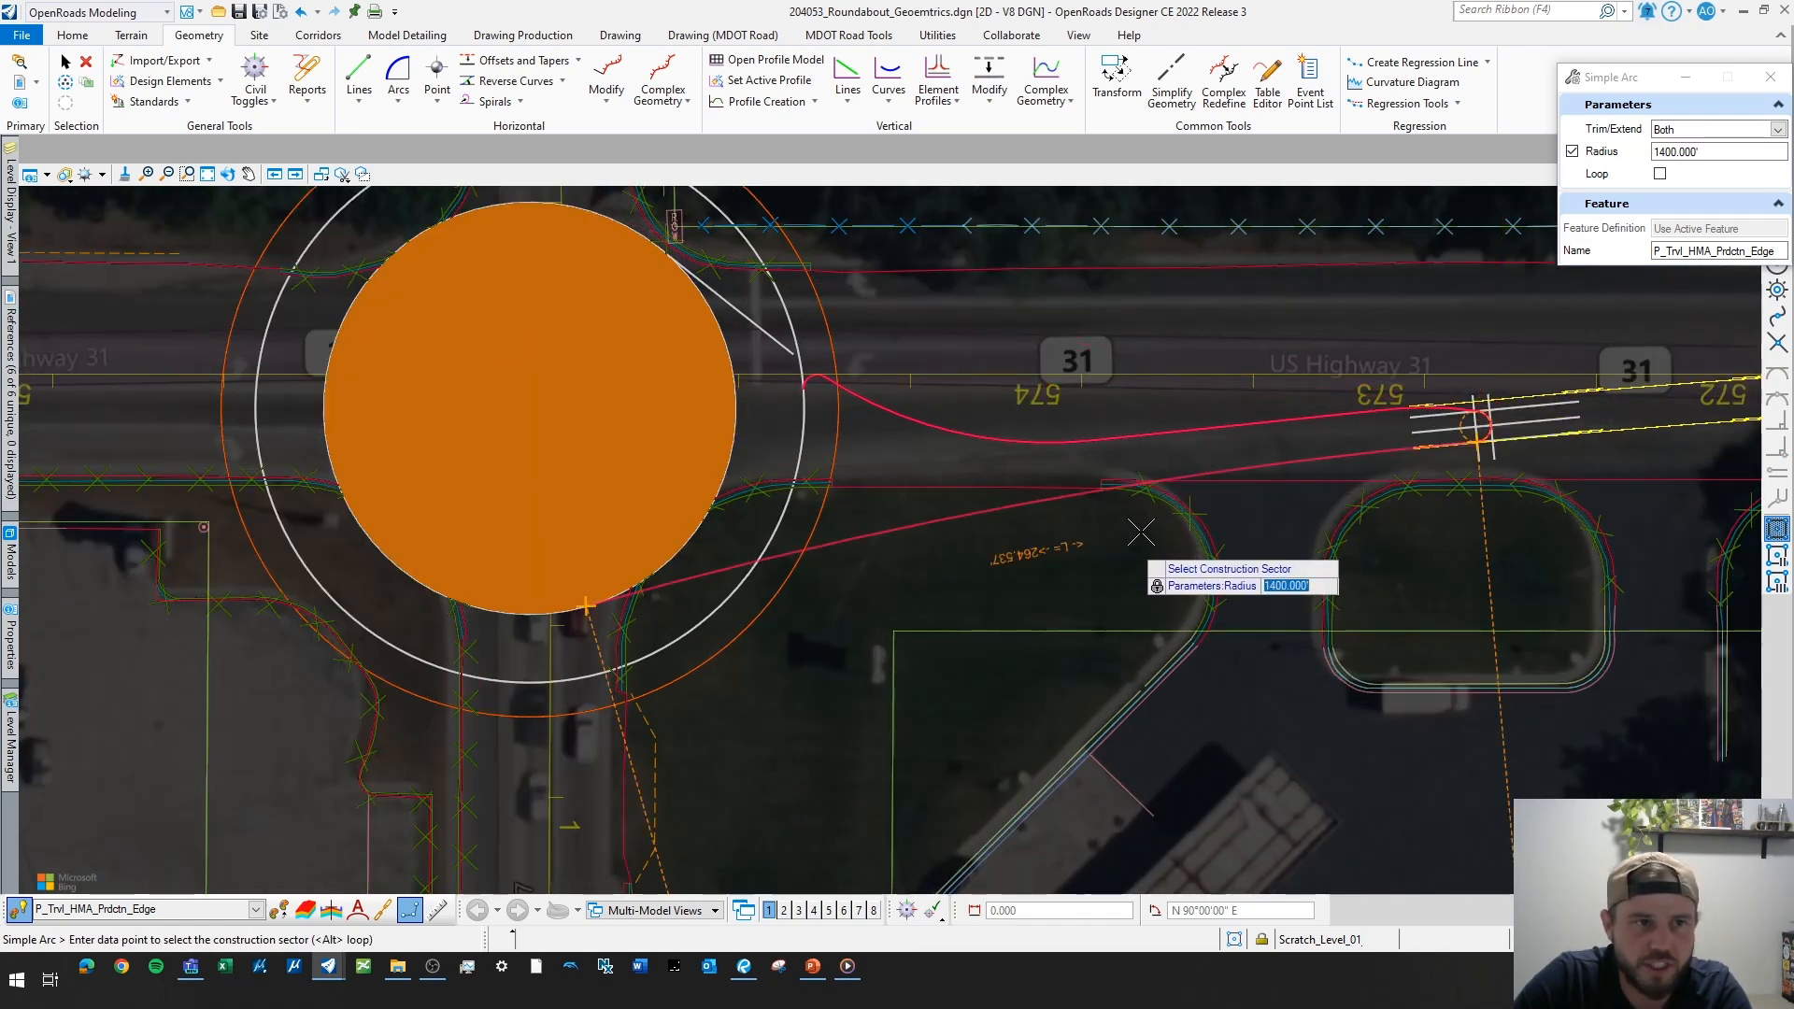
pyautogui.scroll(1, 1143, 517)
pyautogui.moveTo(1115, 509); pyautogui.dragTo(974, 525, button='middle')
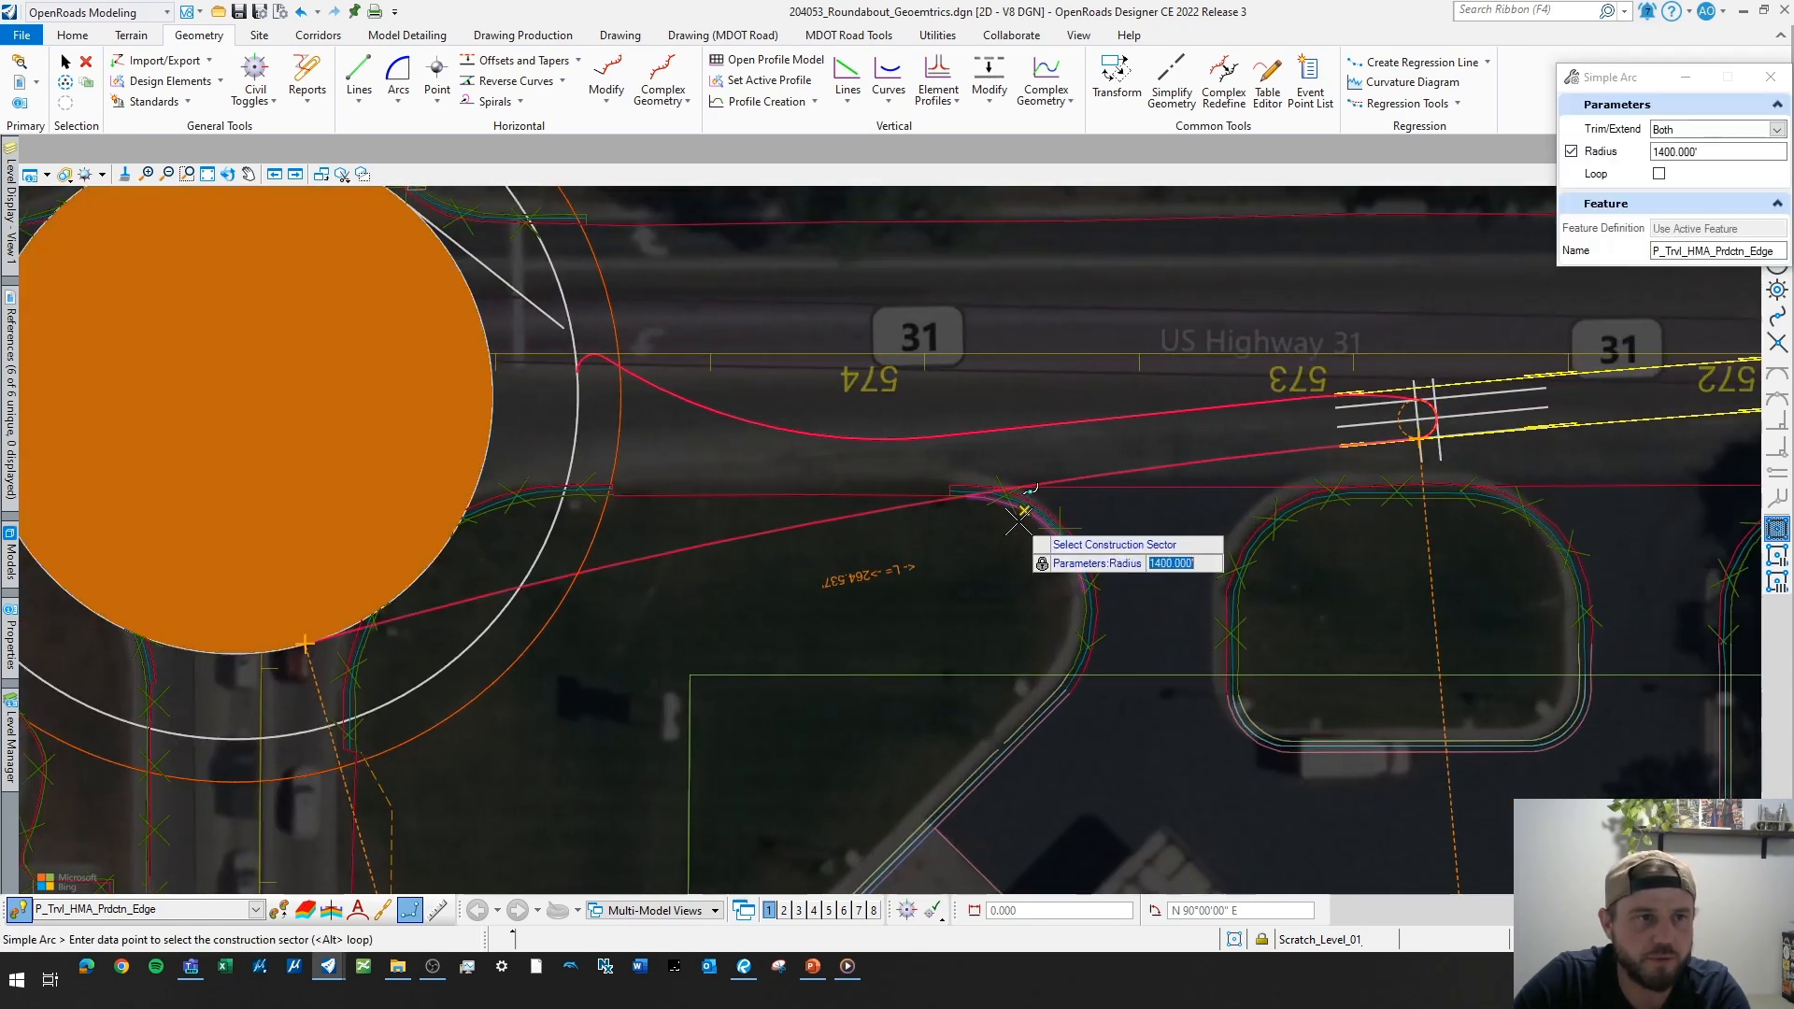
pyautogui.scroll(-2, 1009, 537)
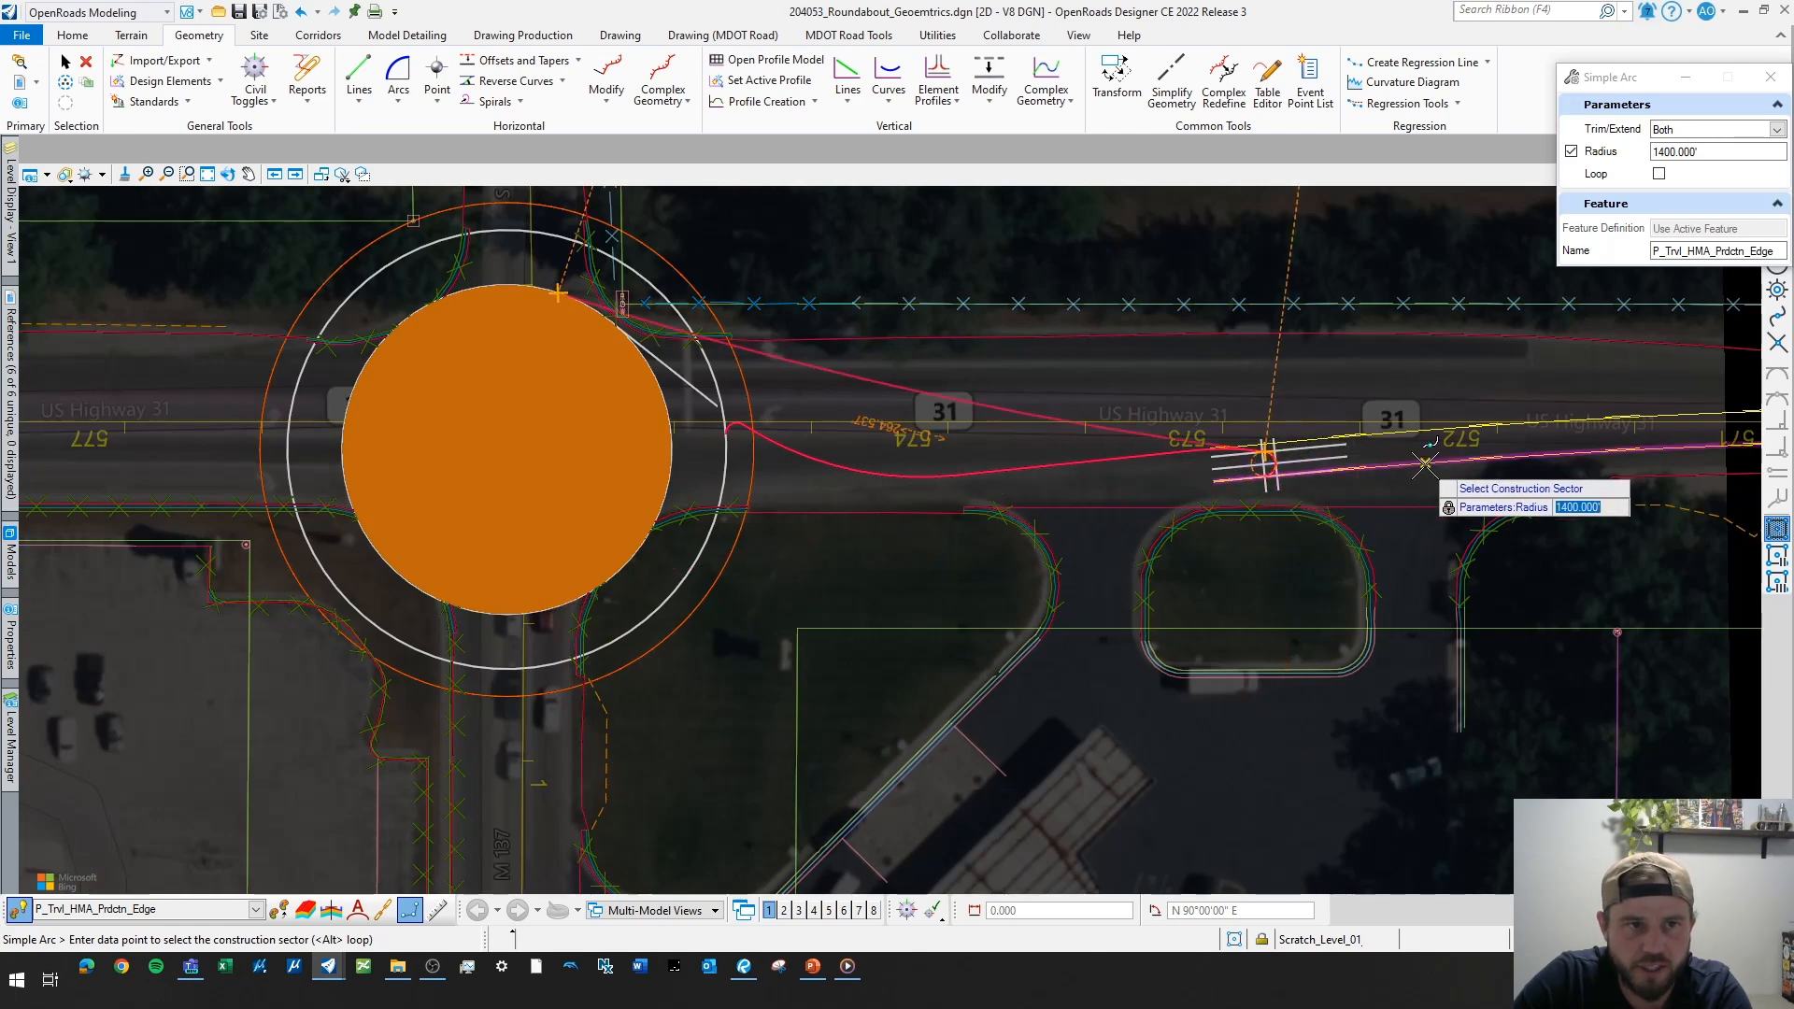
pyautogui.click(947, 563)
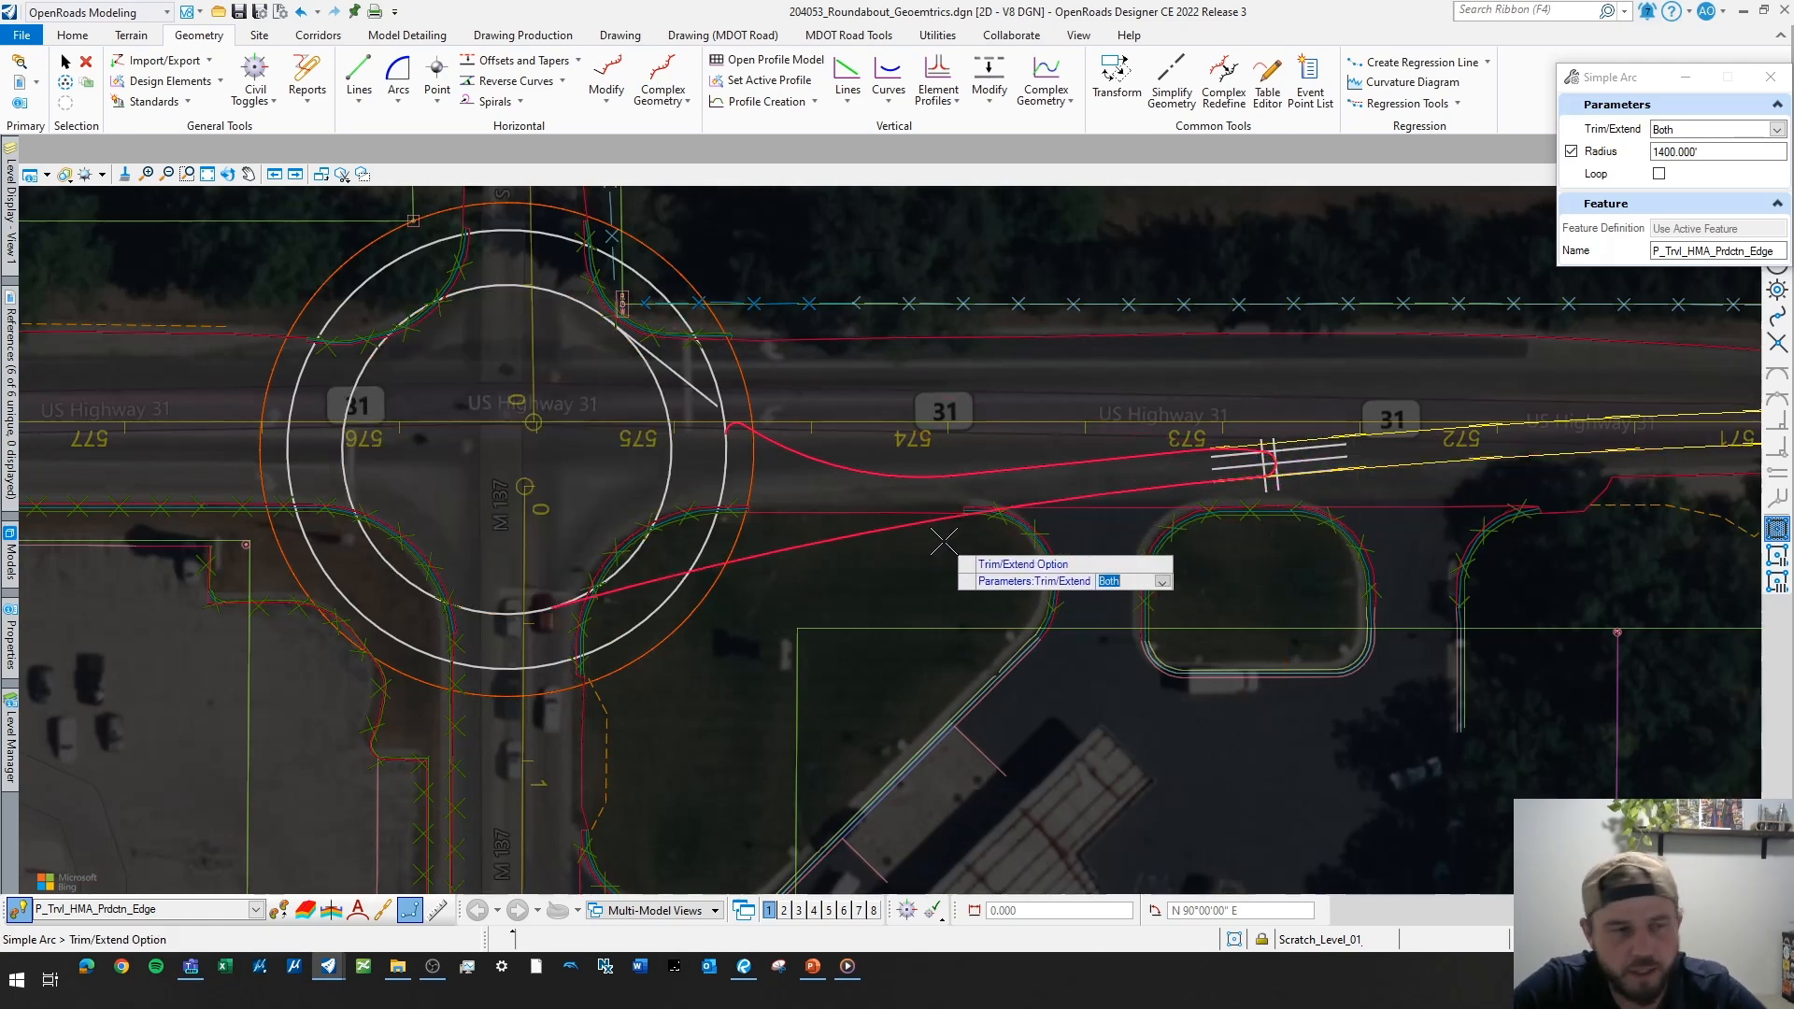
pyautogui.click(943, 539)
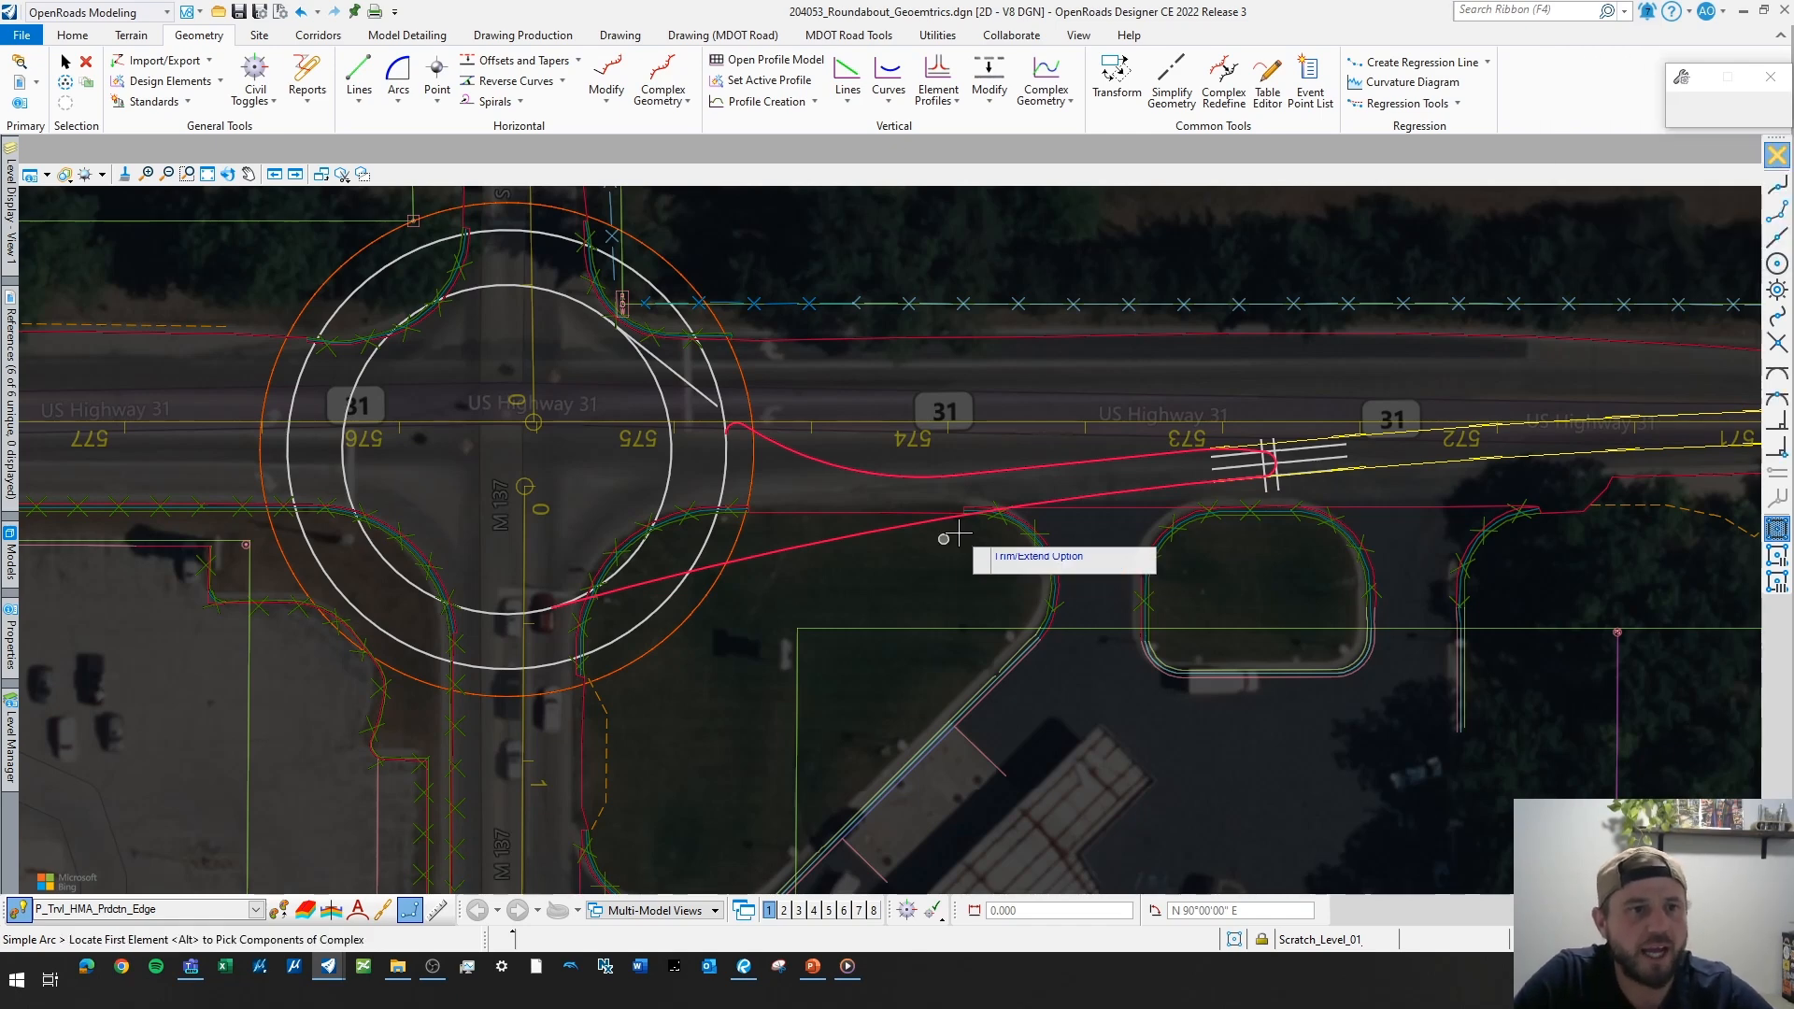
# - Place a 6-foot simple arc between the lower splitter island edge and the outer white circle, with Trim/Extend set to Back
pyautogui.scroll(2, 766, 566)
pyautogui.scroll(2, 672, 568)
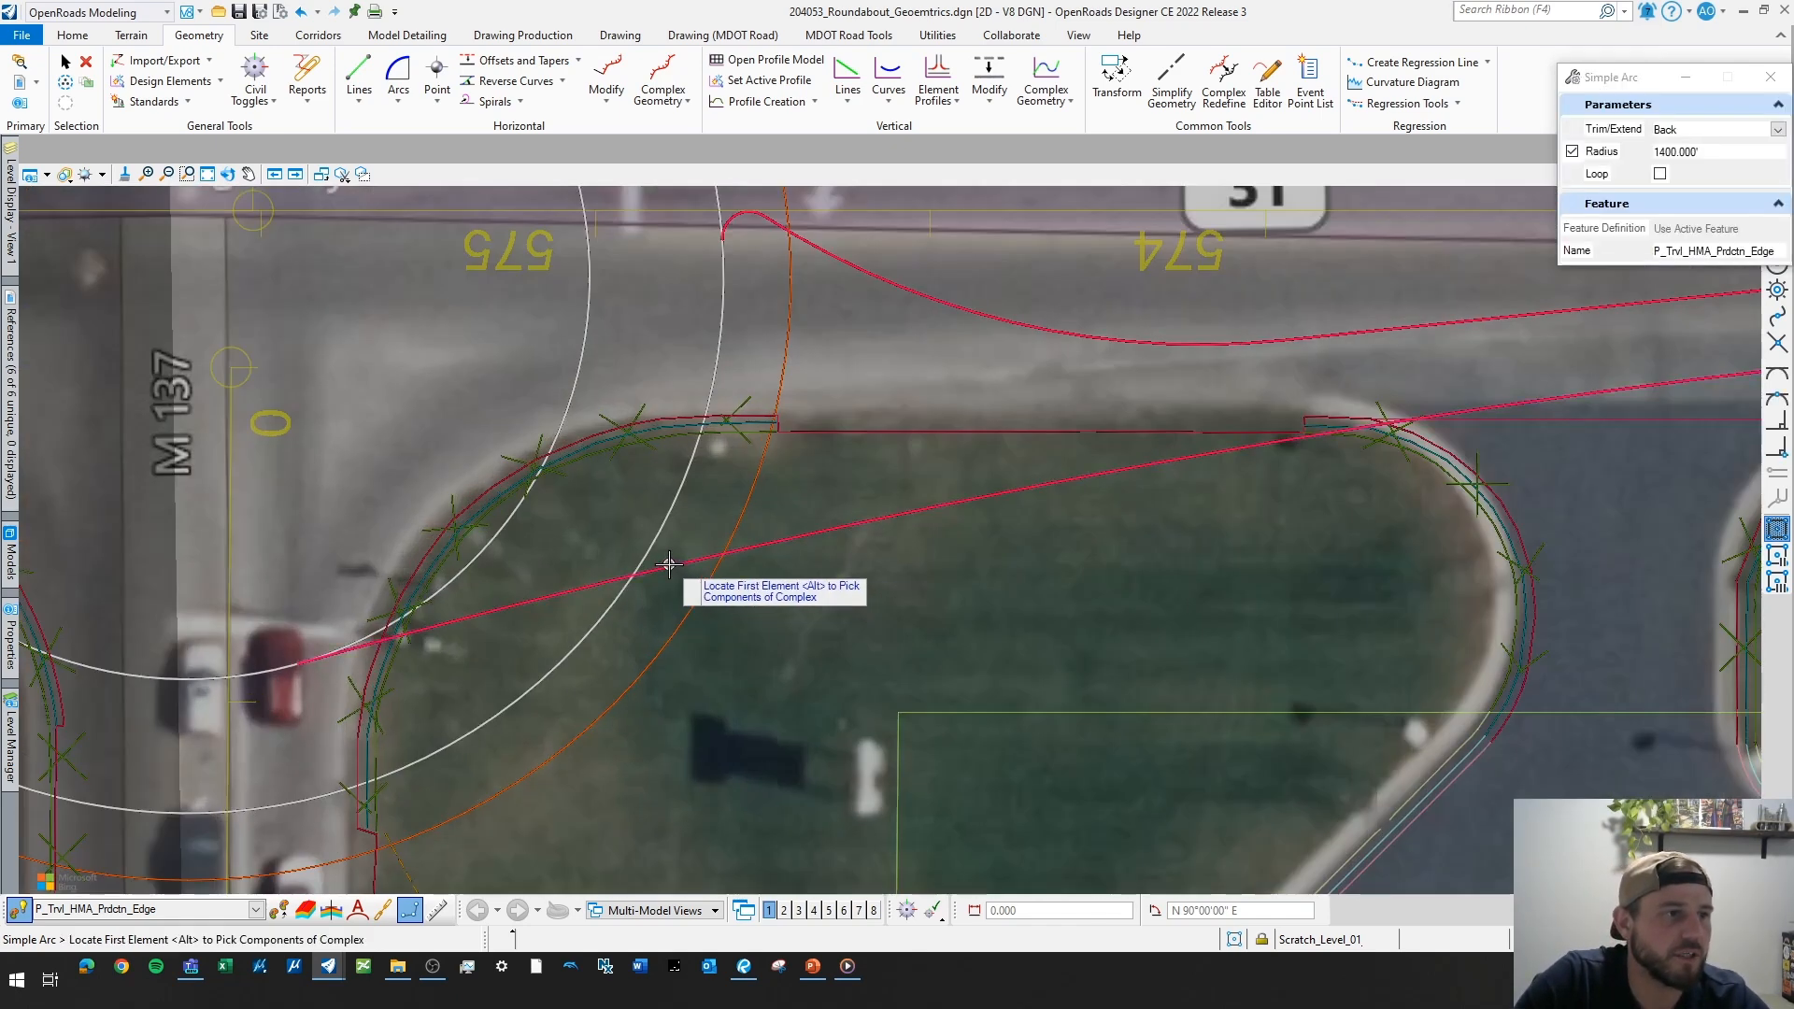
pyautogui.click(673, 567)
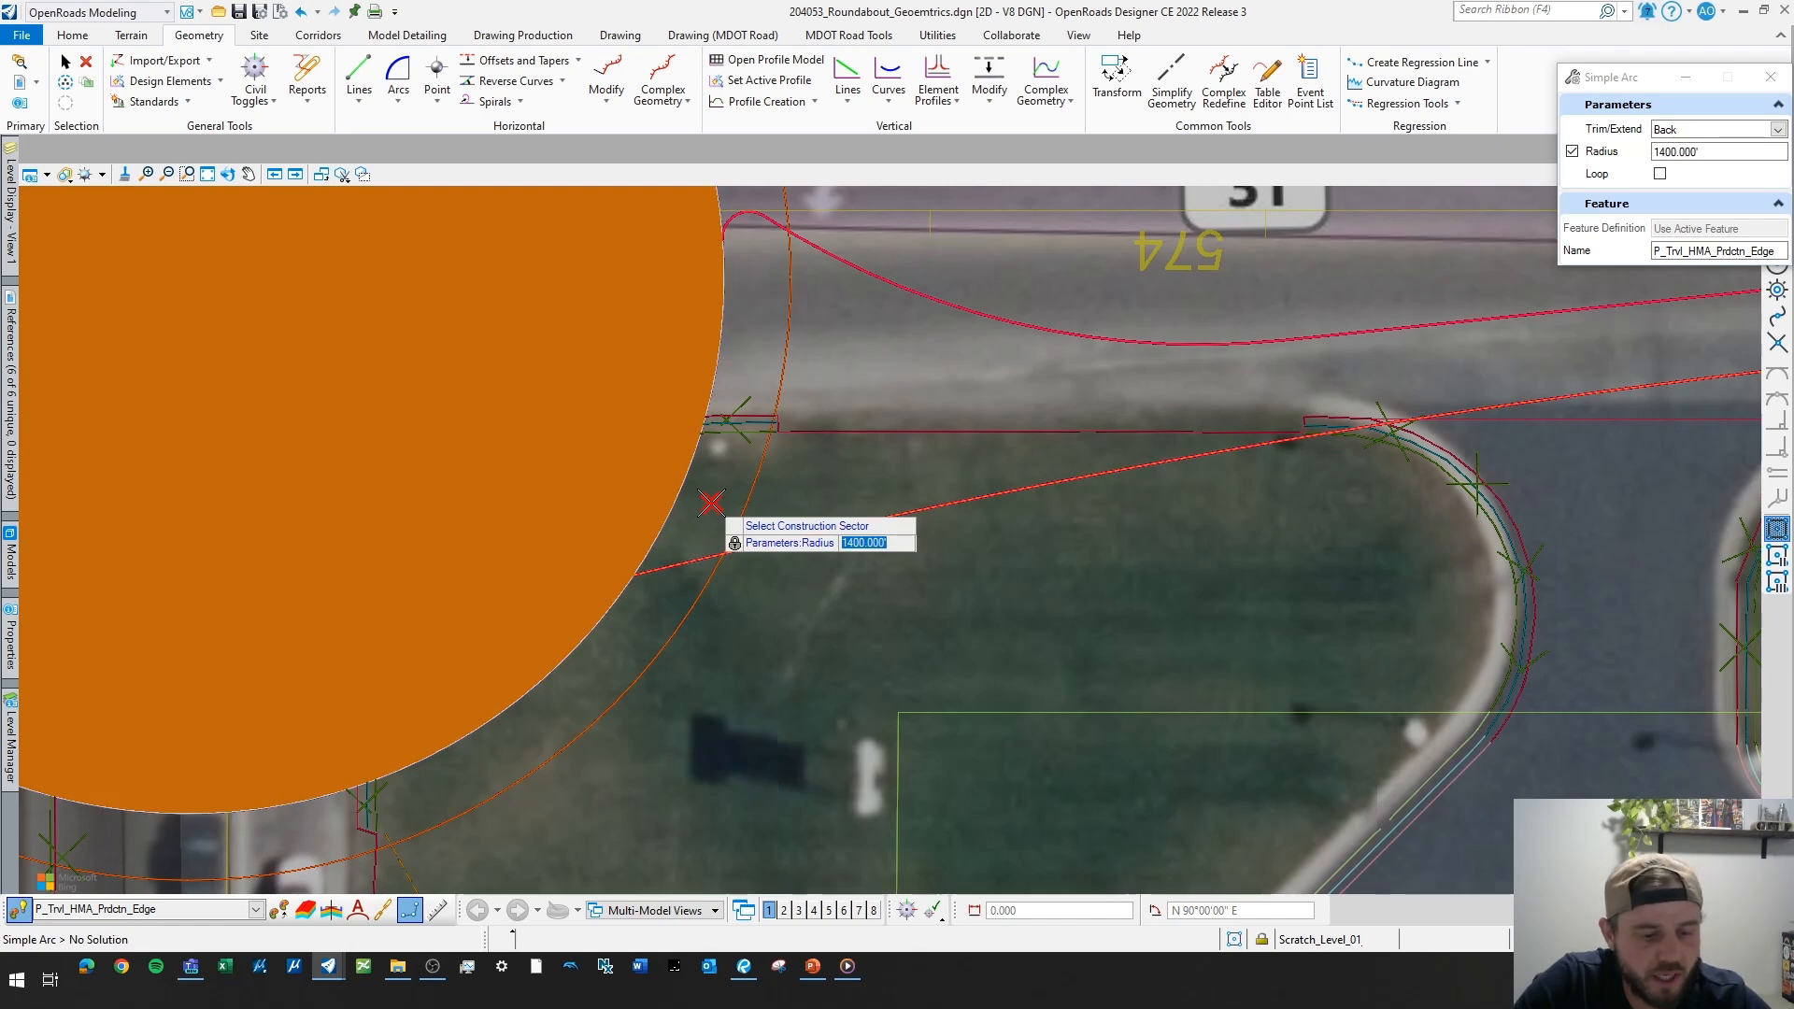
pyautogui.click(696, 506)
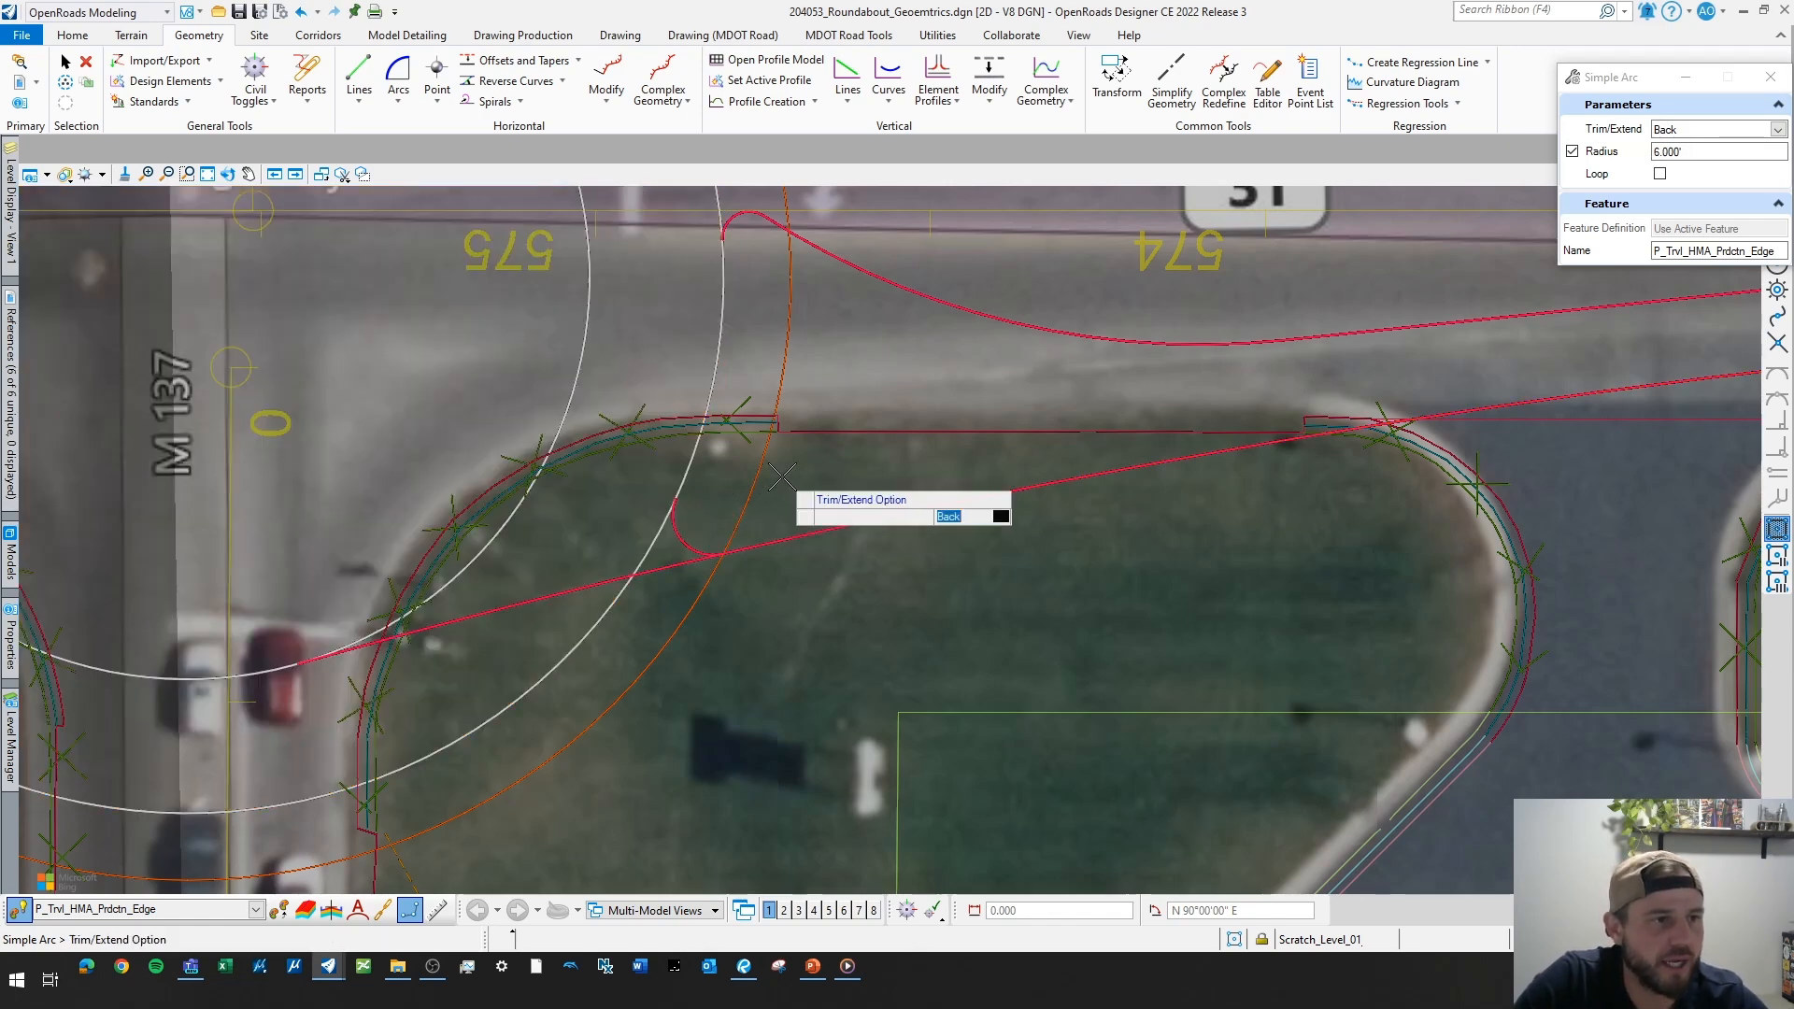
# - Connect the two small fillets at the roundabout end of the splitter island with an 80-foot simple arc, trimming both elements
pyautogui.scroll(-3, 737, 621)
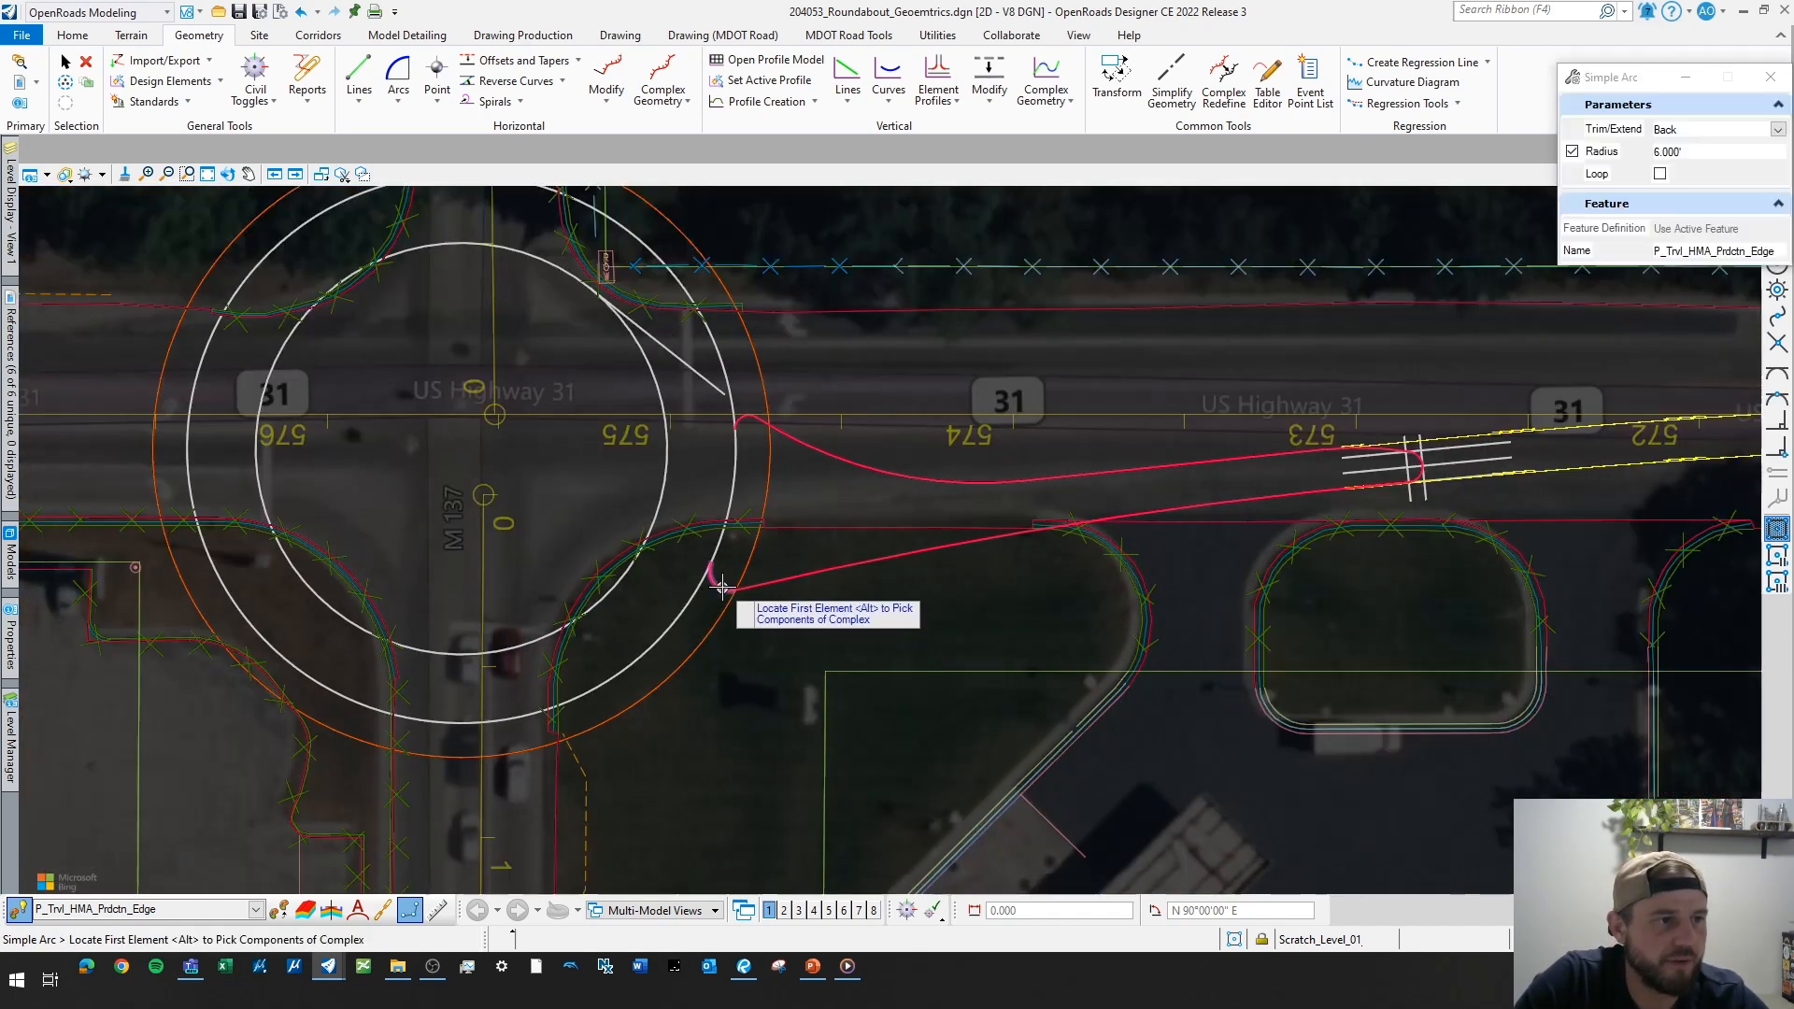
pyautogui.click(714, 574)
pyautogui.scroll(1, 741, 427)
pyautogui.click(741, 426)
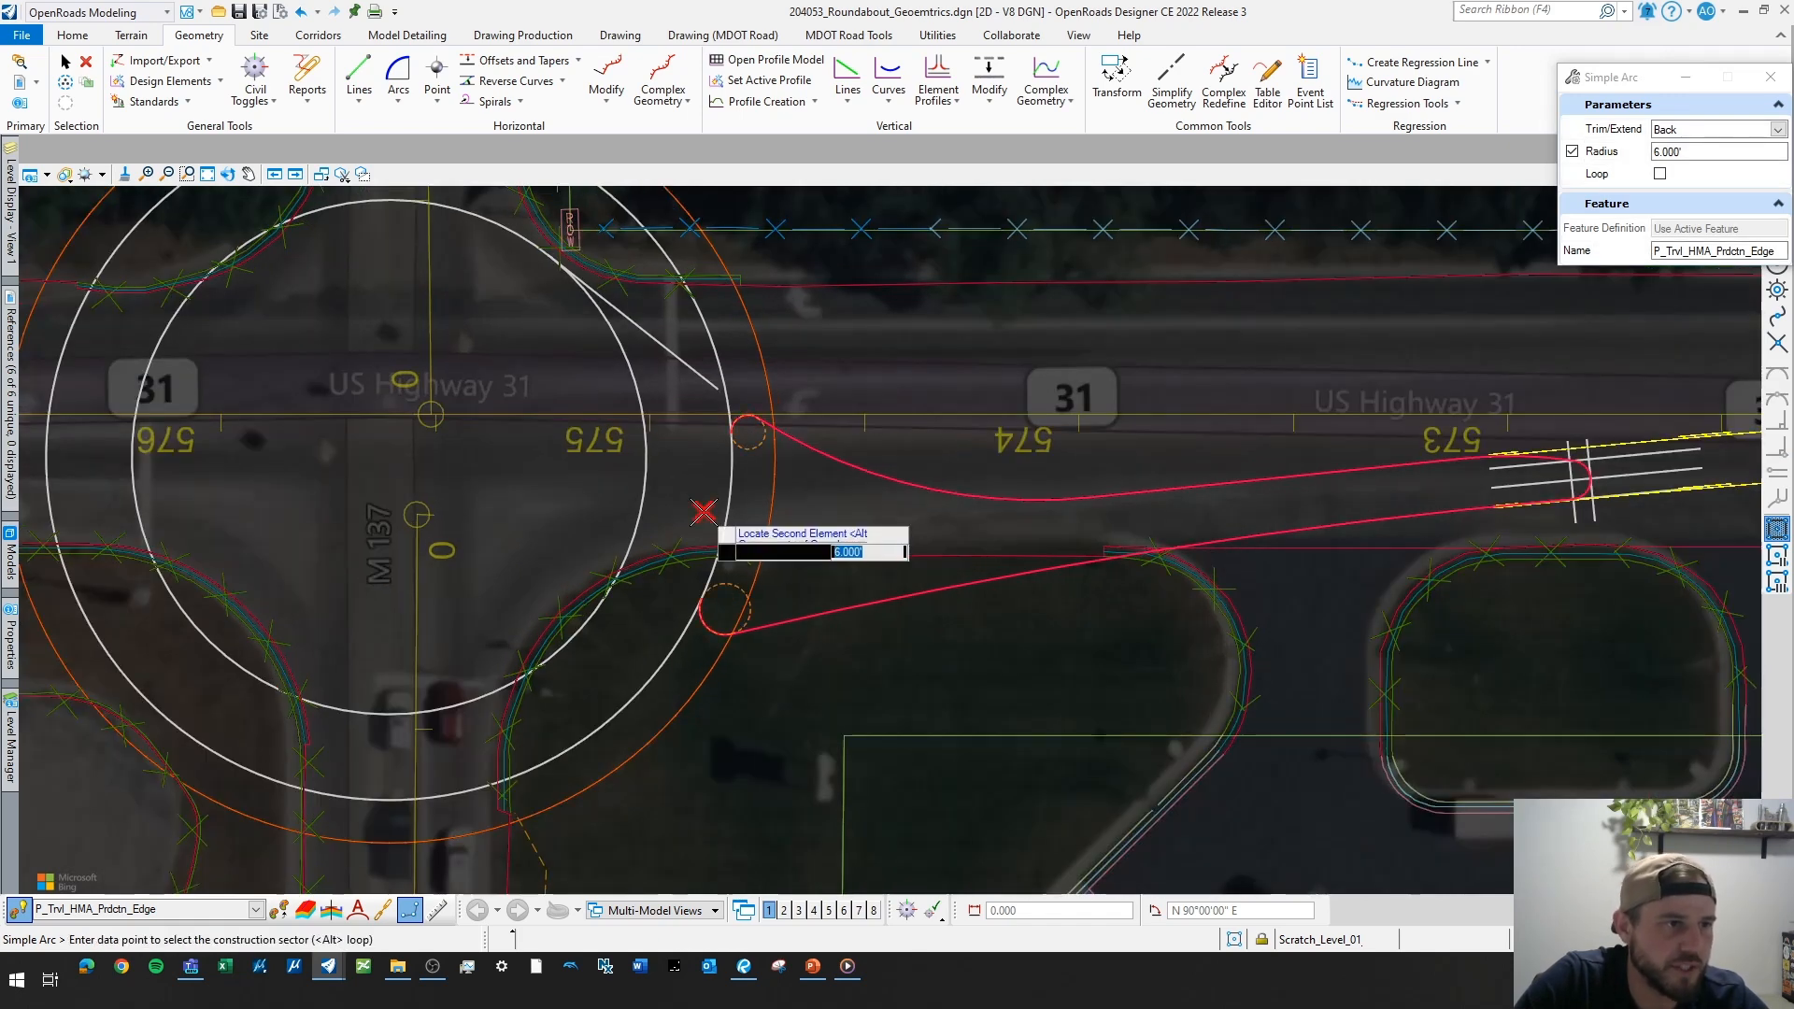
pyautogui.write('80')
pyautogui.press('Return')
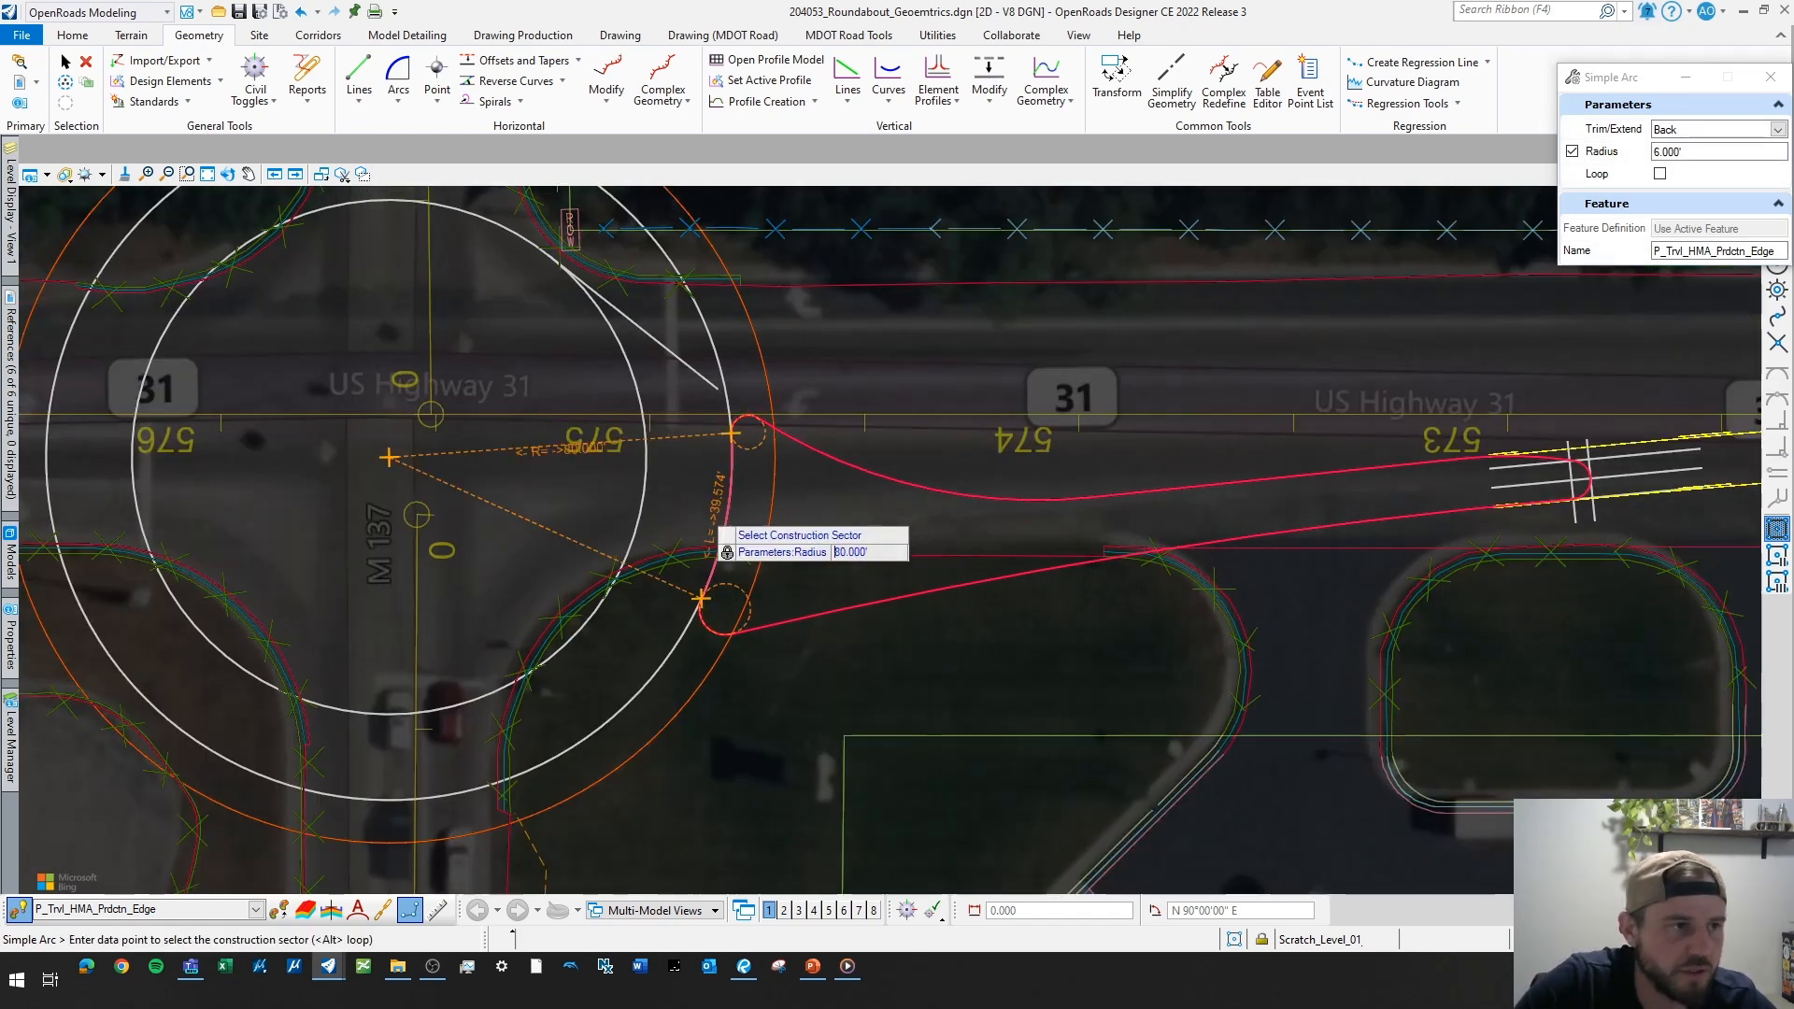
pyautogui.click(762, 524)
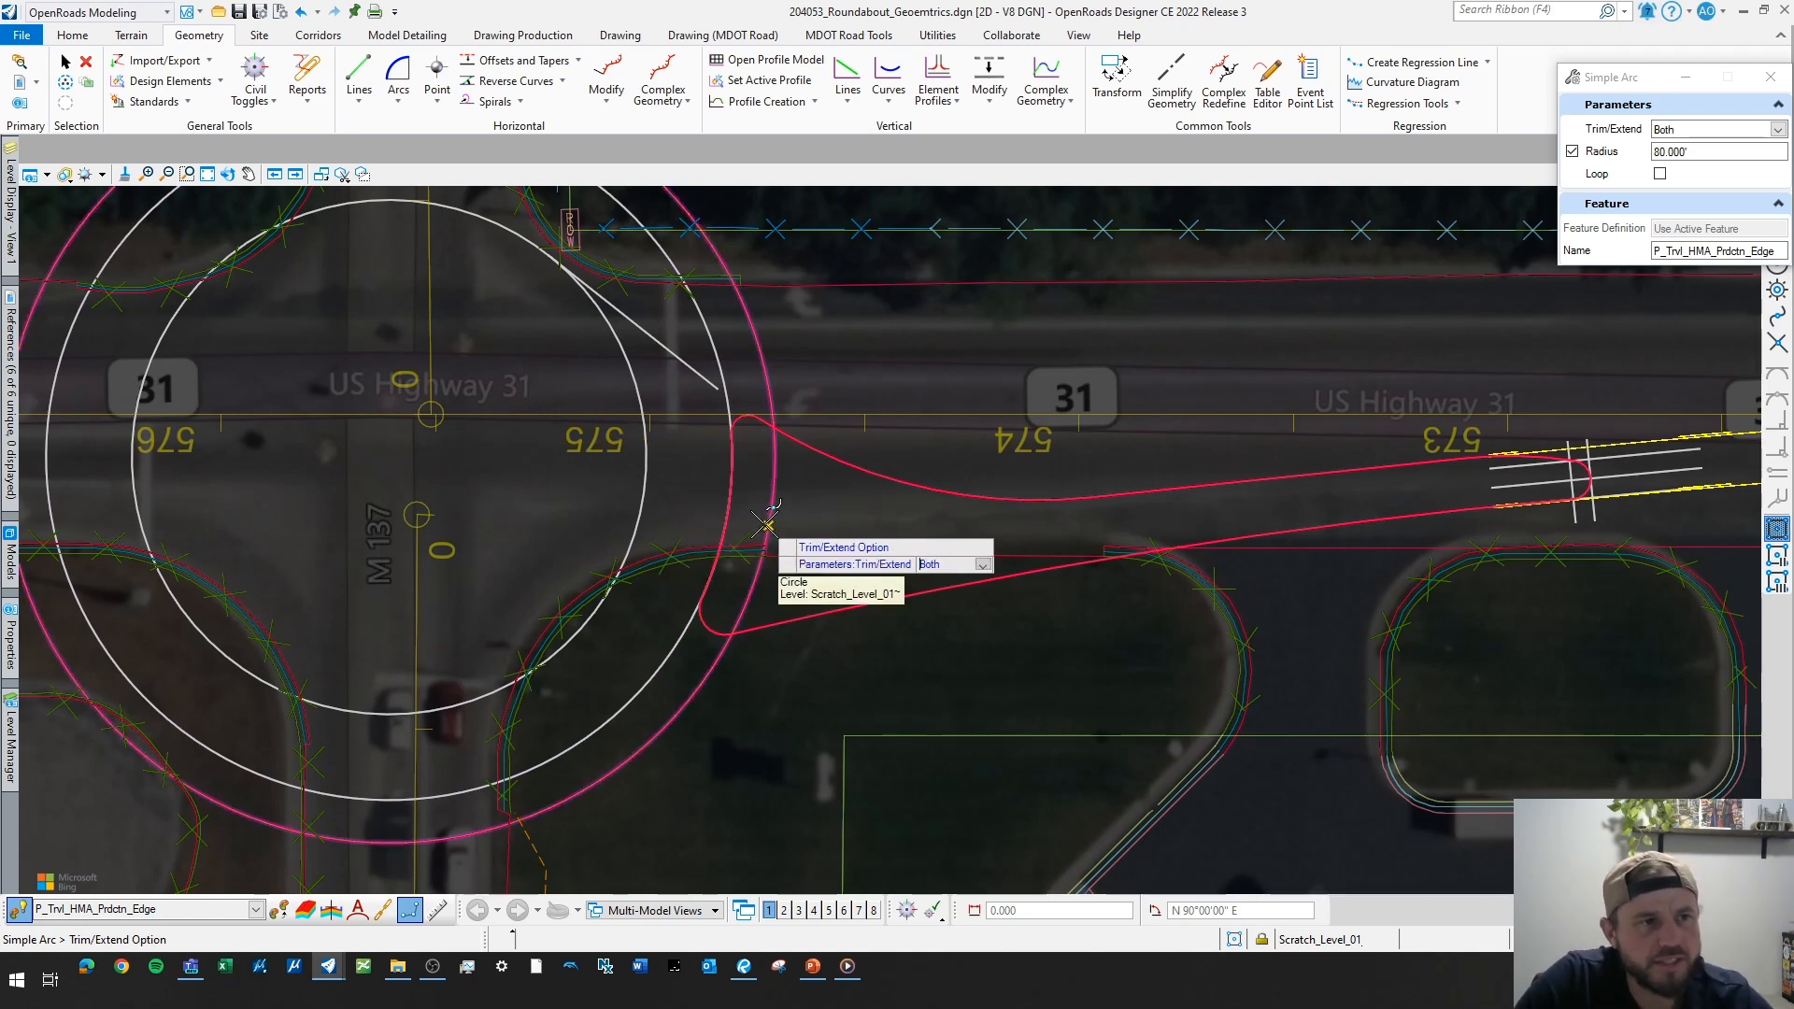
pyautogui.click(911, 566)
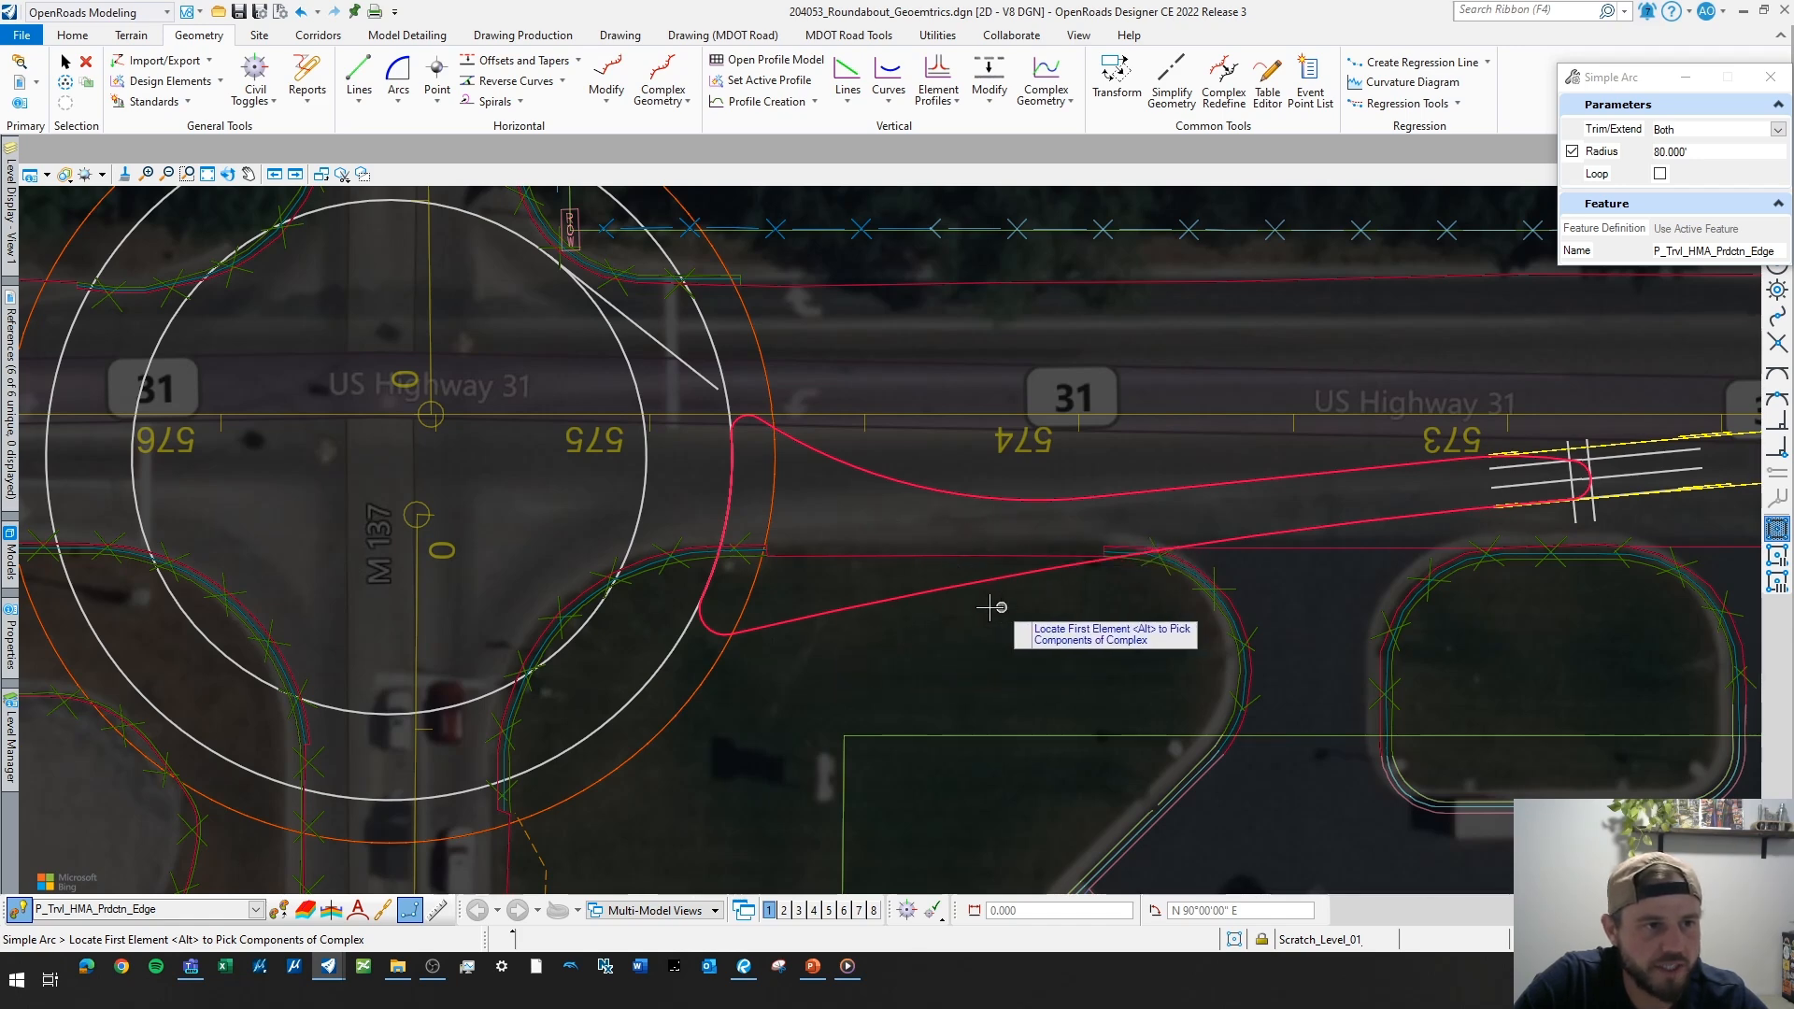
# - Shorten the upper yellow pavement marking arc by moving its end near station 570 toward the roundabout
pyautogui.scroll(-3, 990, 607)
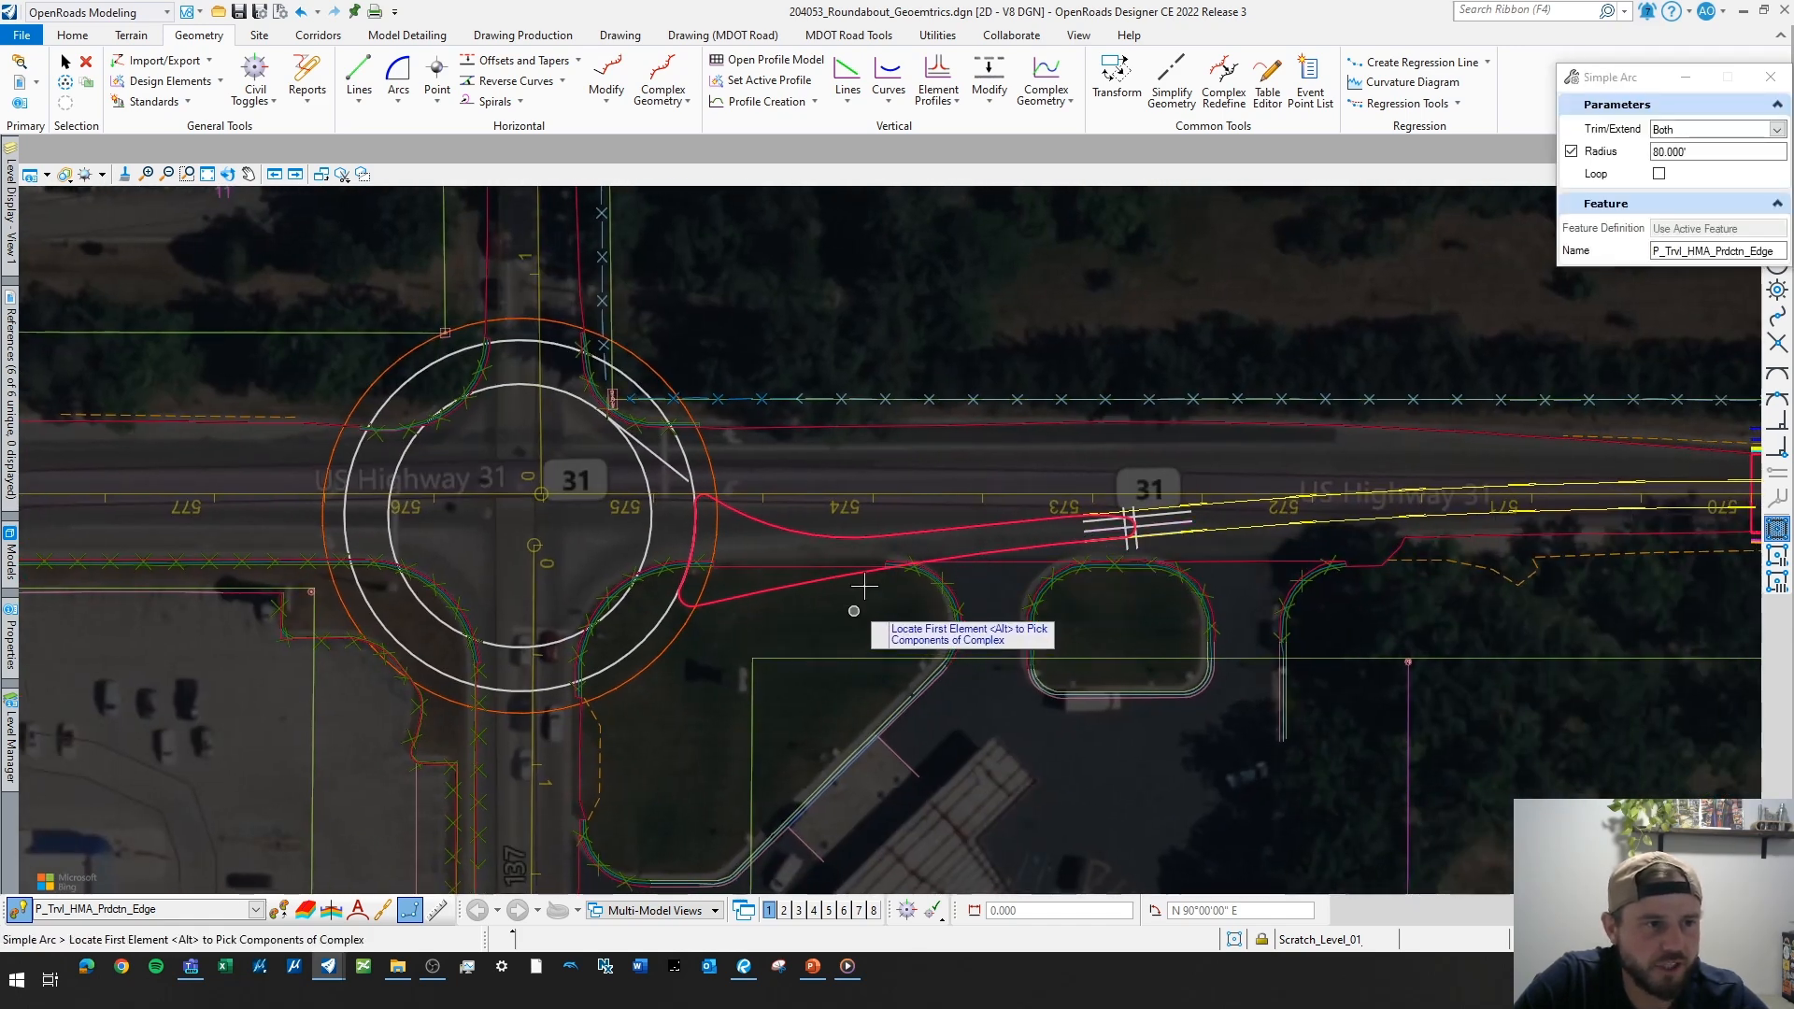
pyautogui.scroll(-3, 854, 538)
pyautogui.scroll(3, 1087, 509)
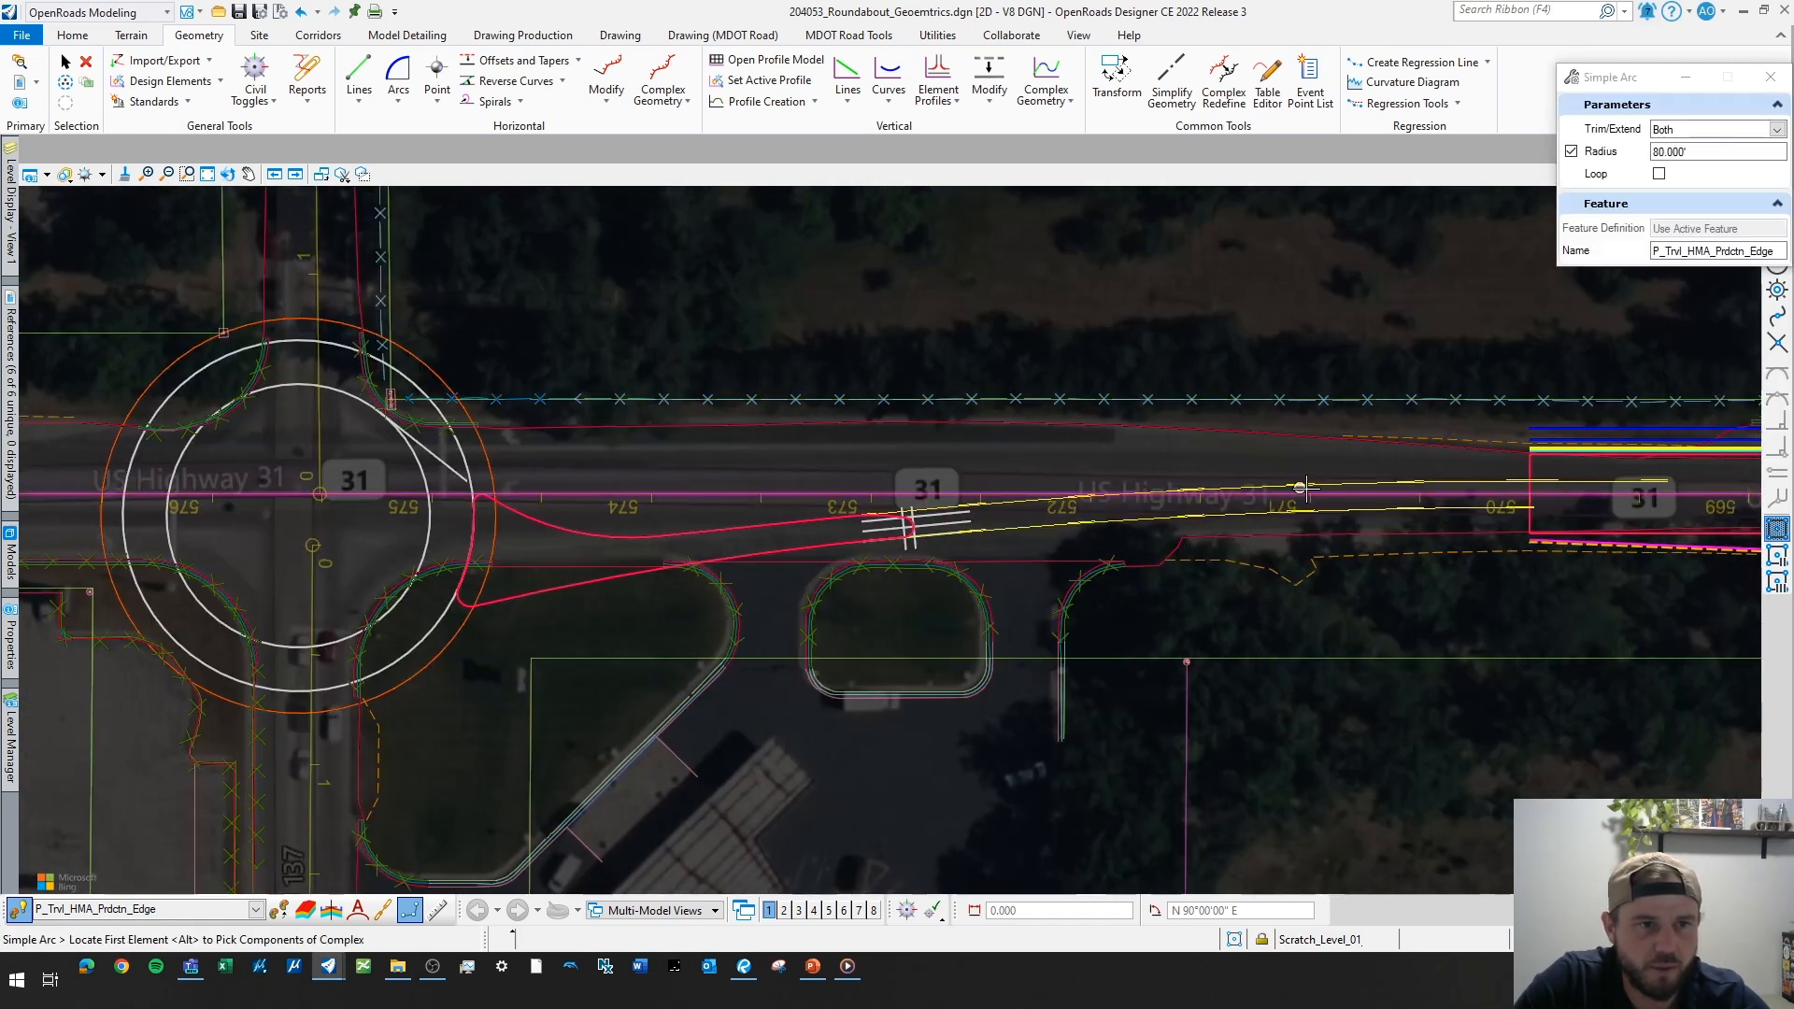
pyautogui.press('Escape')
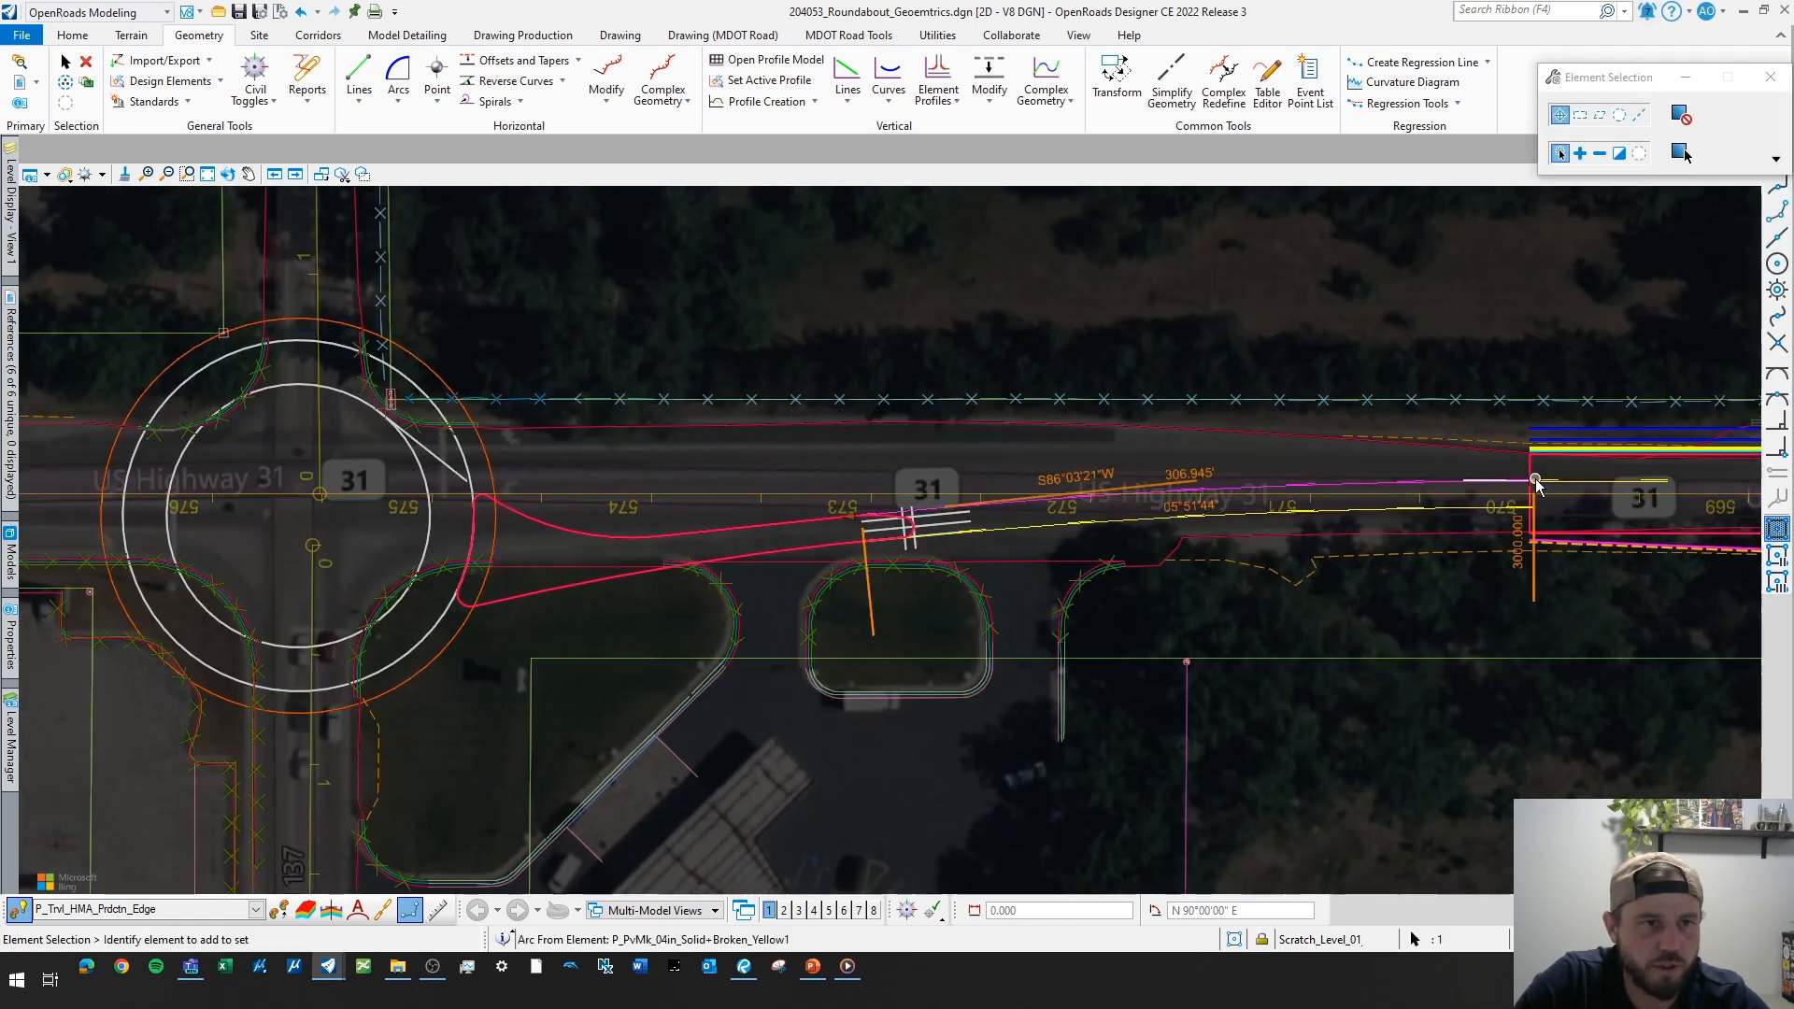
pyautogui.moveTo(1535, 482); pyautogui.dragTo(1454, 480)
pyautogui.moveTo(1072, 502); pyautogui.dragTo(1116, 477)
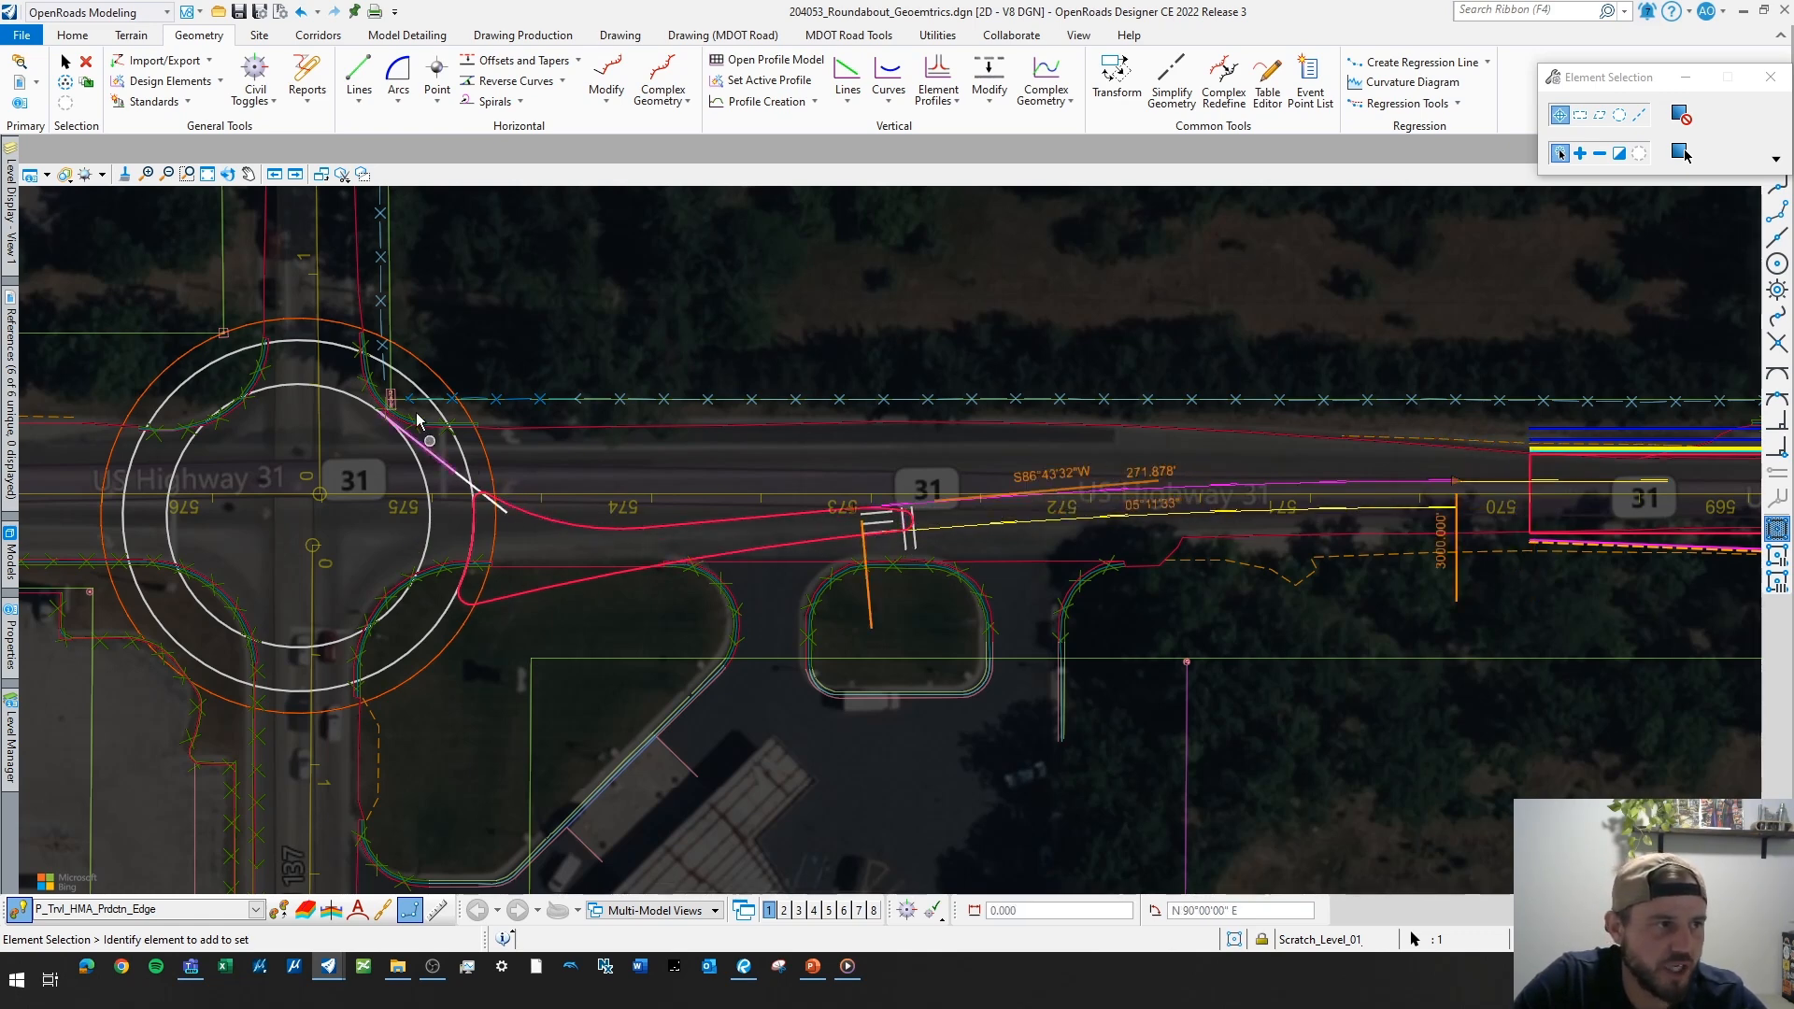
# - Examine the lower 1400-foot edge arc and how the splitter island geometry follows the shortened yellow arc
pyautogui.click(472, 604)
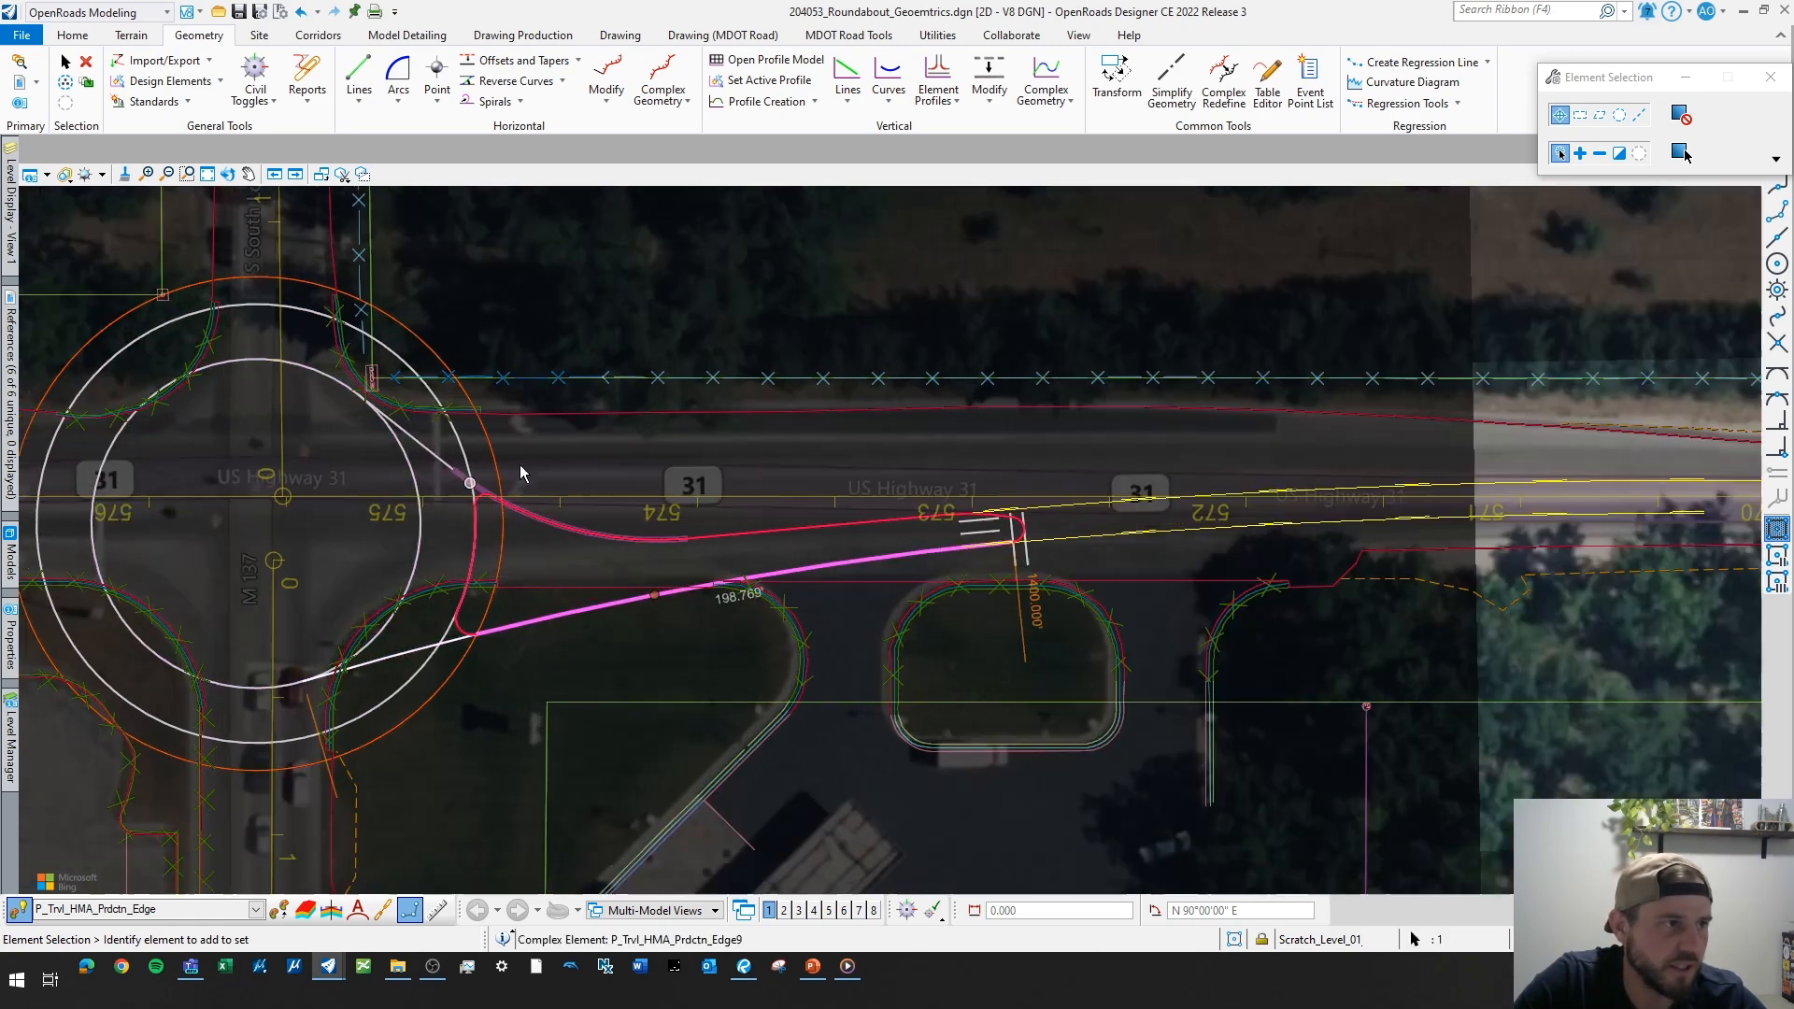
pyautogui.rightClick(521, 484)
pyautogui.scroll(-1, 520, 484)
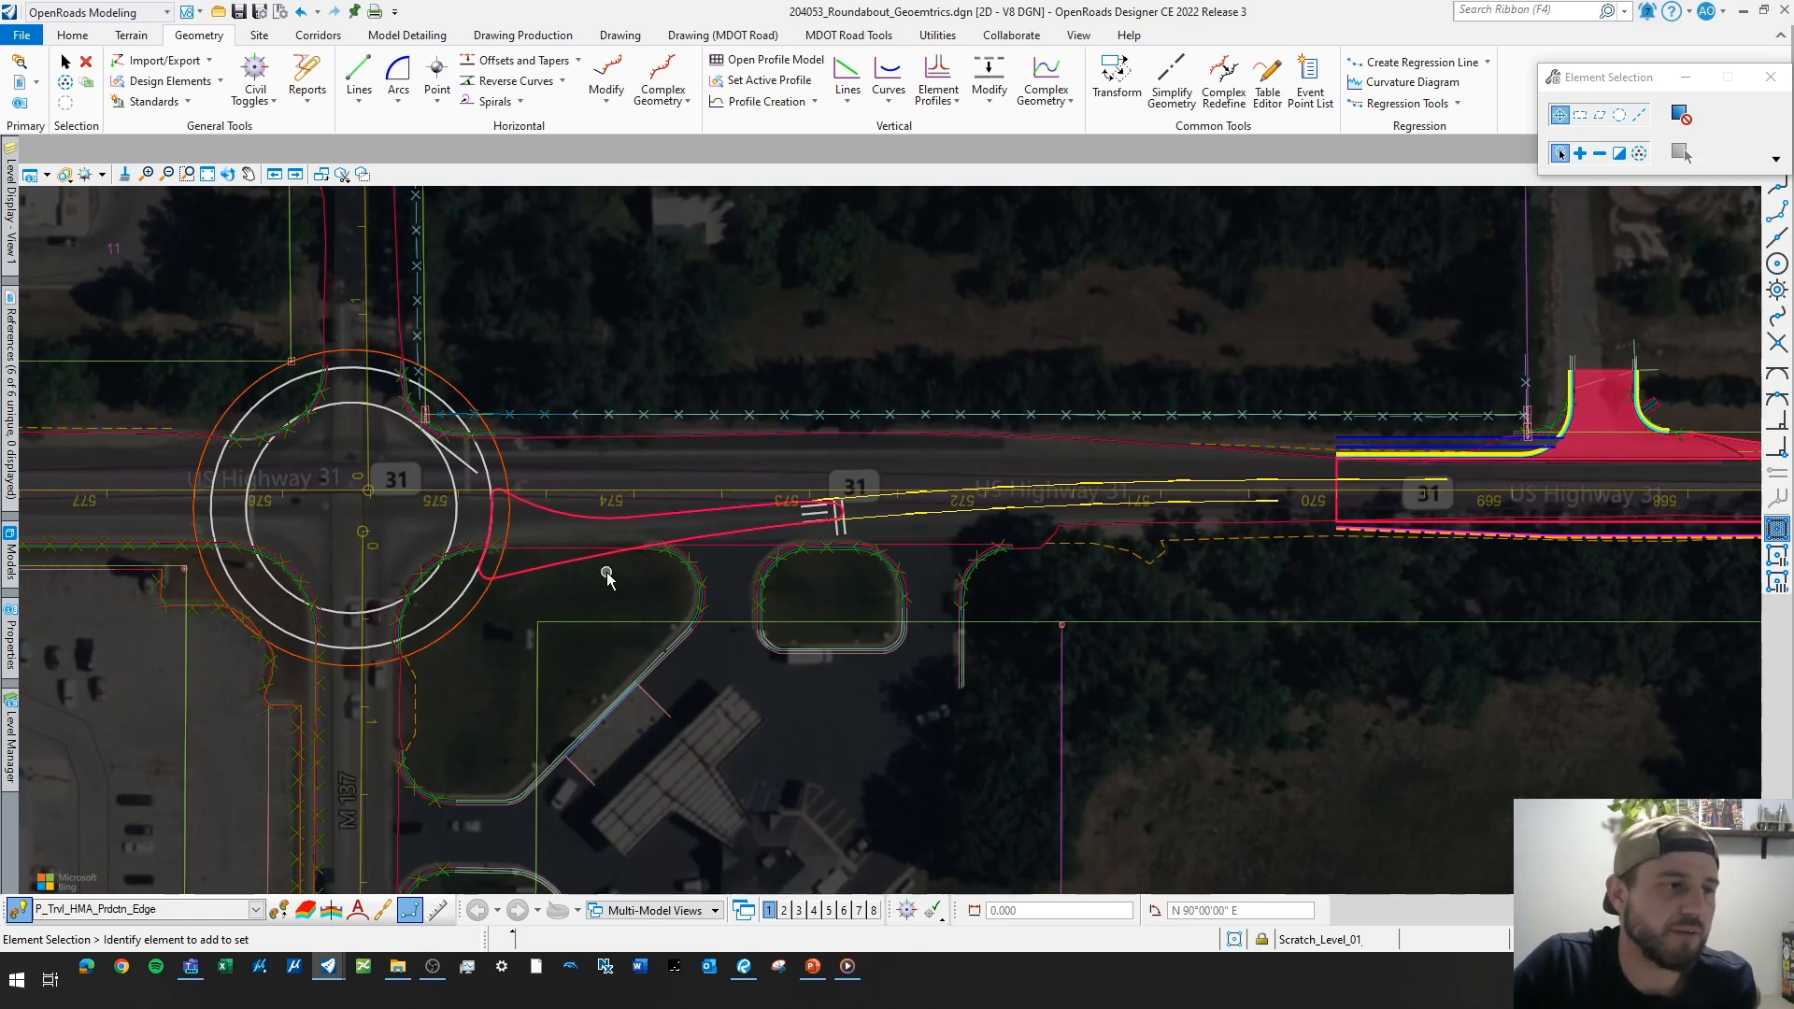
pyautogui.moveTo(592, 591); pyautogui.dragTo(691, 628, button='middle')
pyautogui.scroll(3, 708, 613)
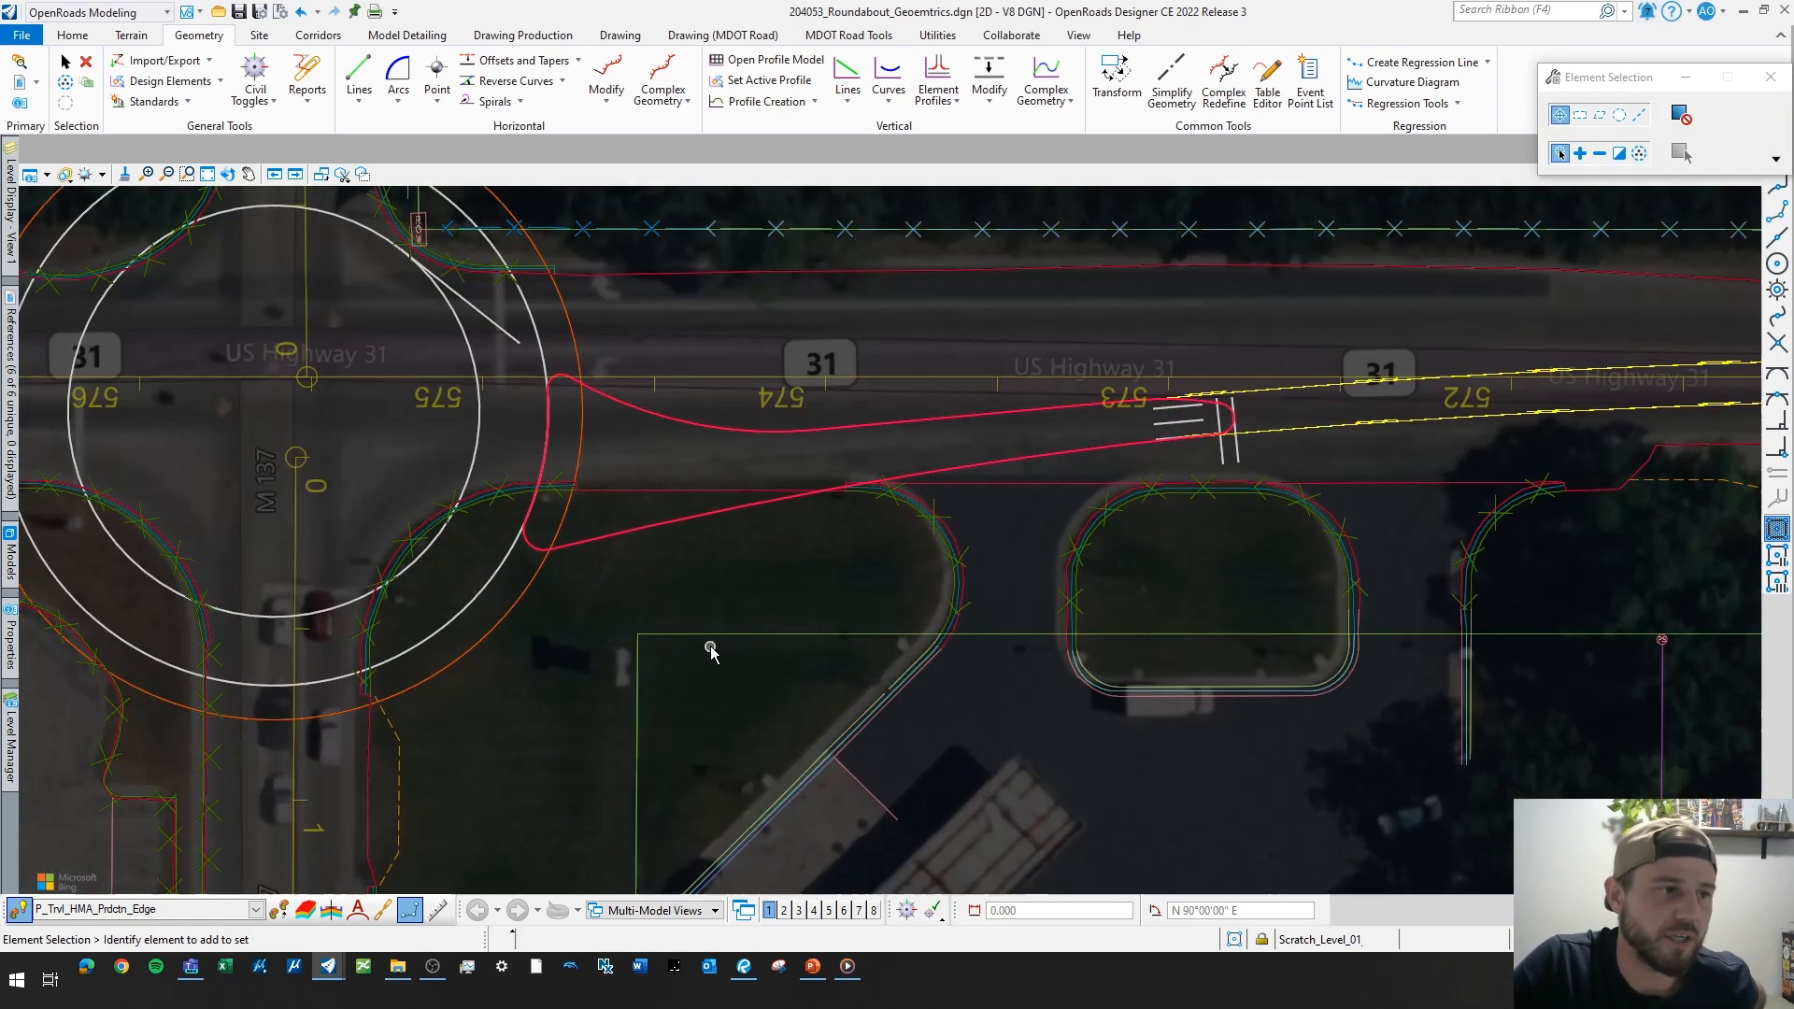
pyautogui.scroll(-2, 708, 593)
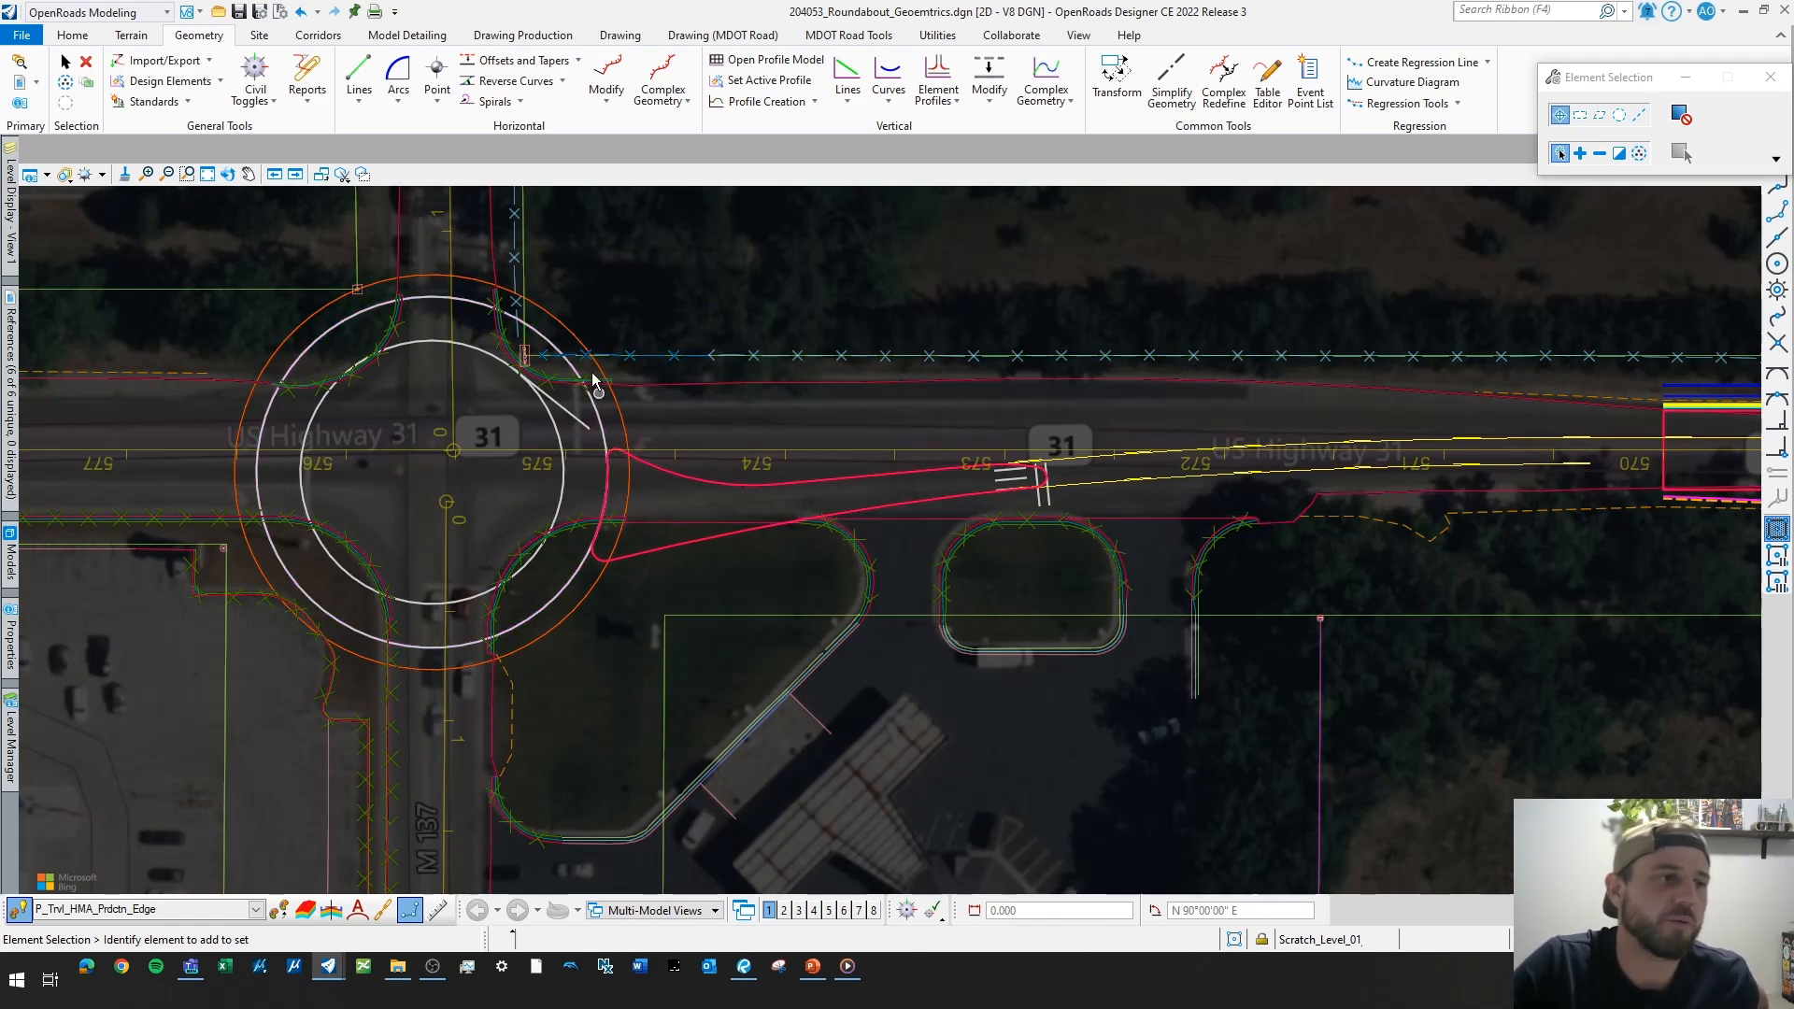
pyautogui.scroll(-2, 594, 383)
pyautogui.scroll(1, 1361, 432)
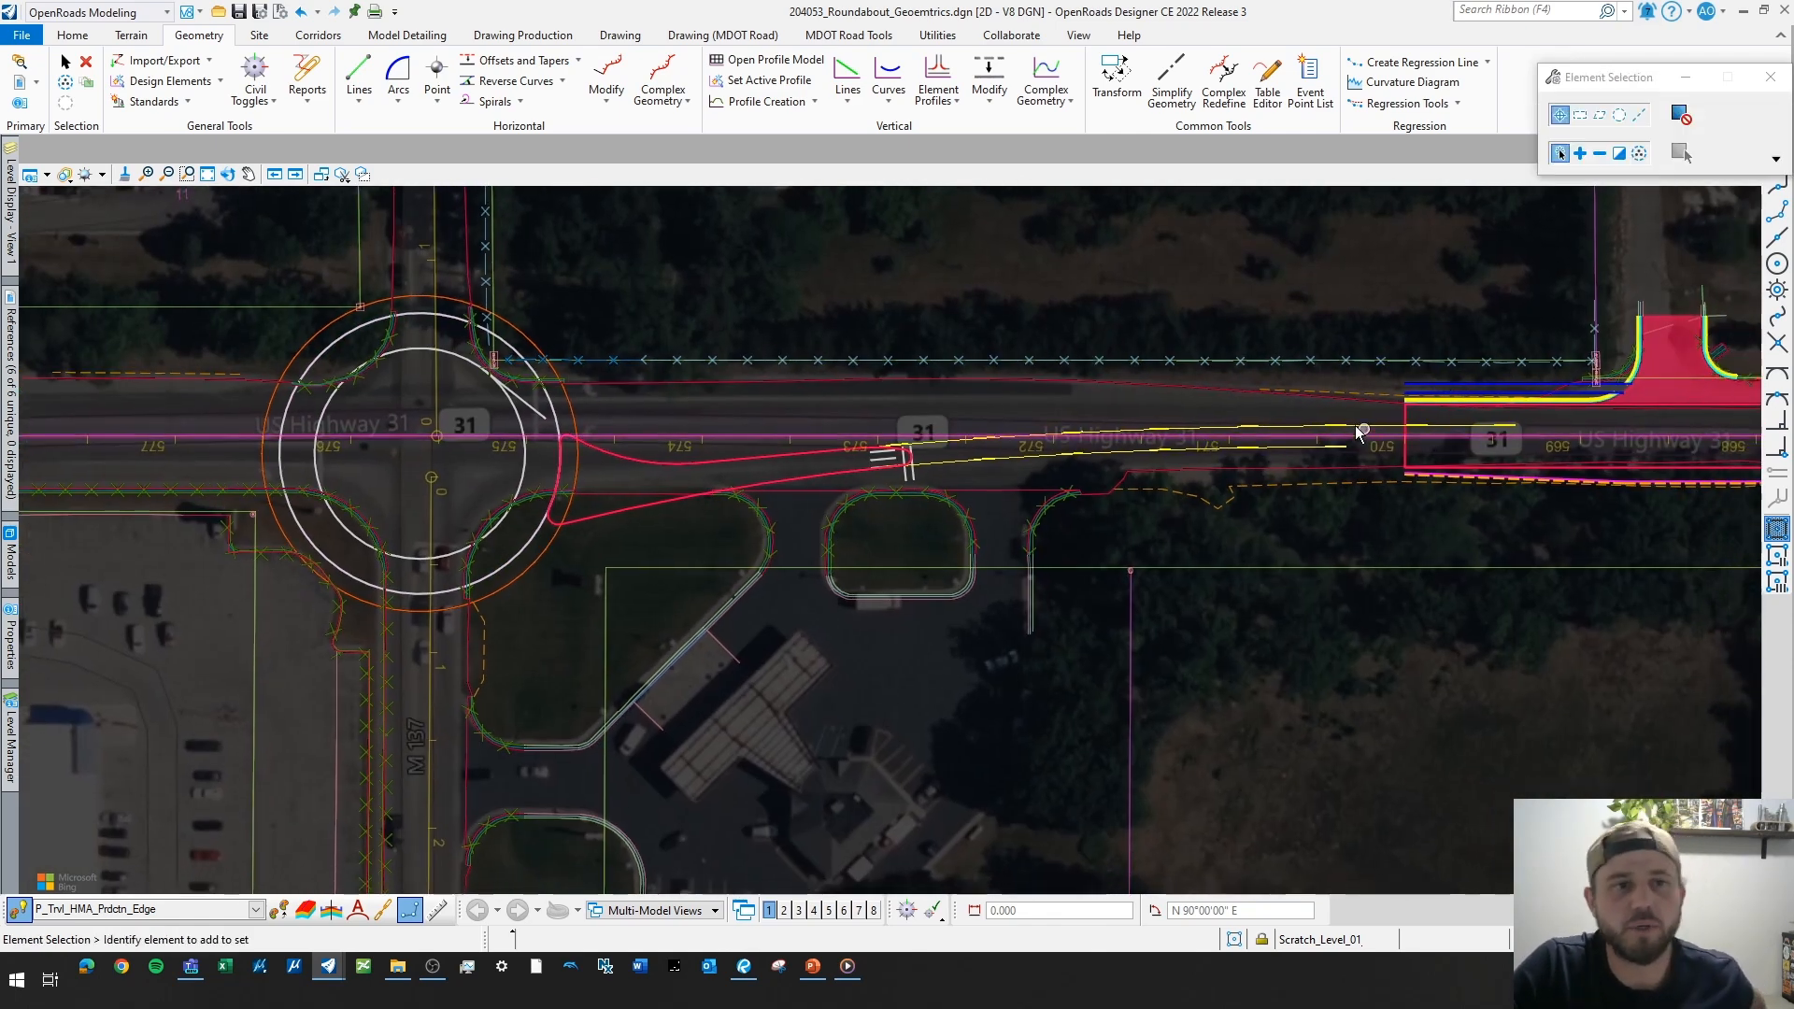
# - Lengthen the upper yellow pavement marking arc by moving its end near station 570 about 48 ft farther from the roundabout
pyautogui.click(1361, 432)
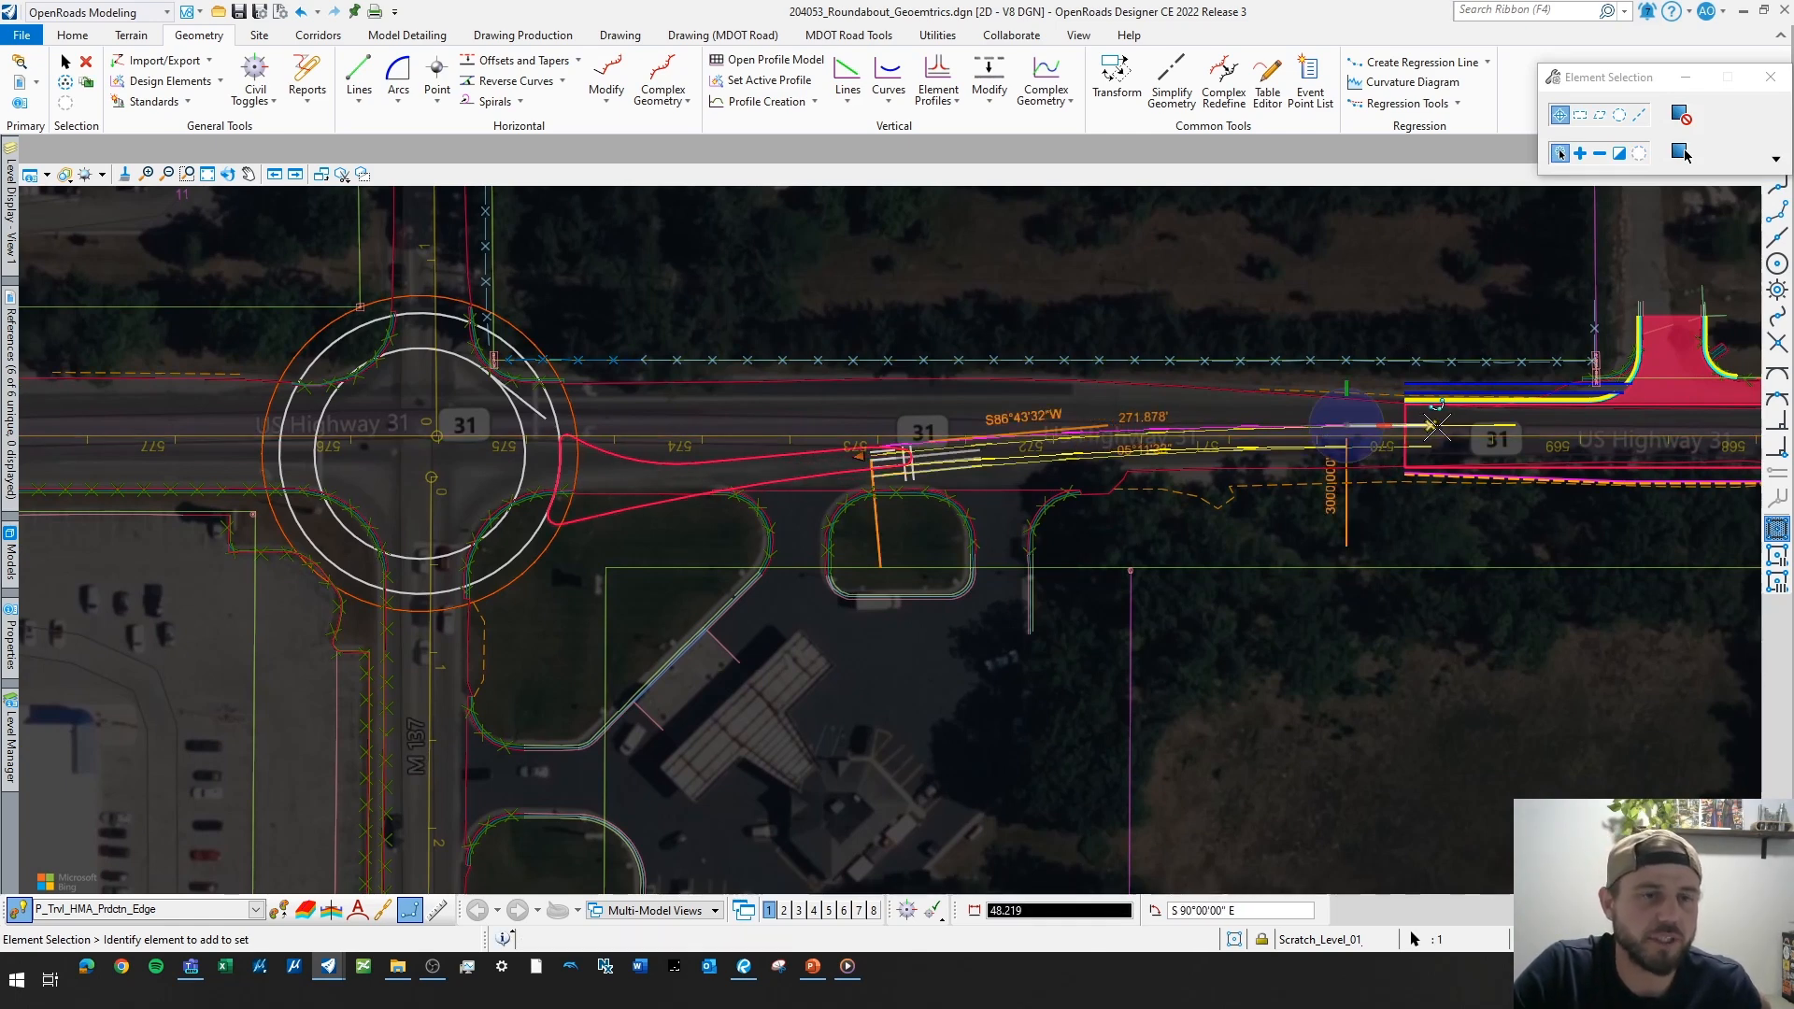
pyautogui.click(1436, 427)
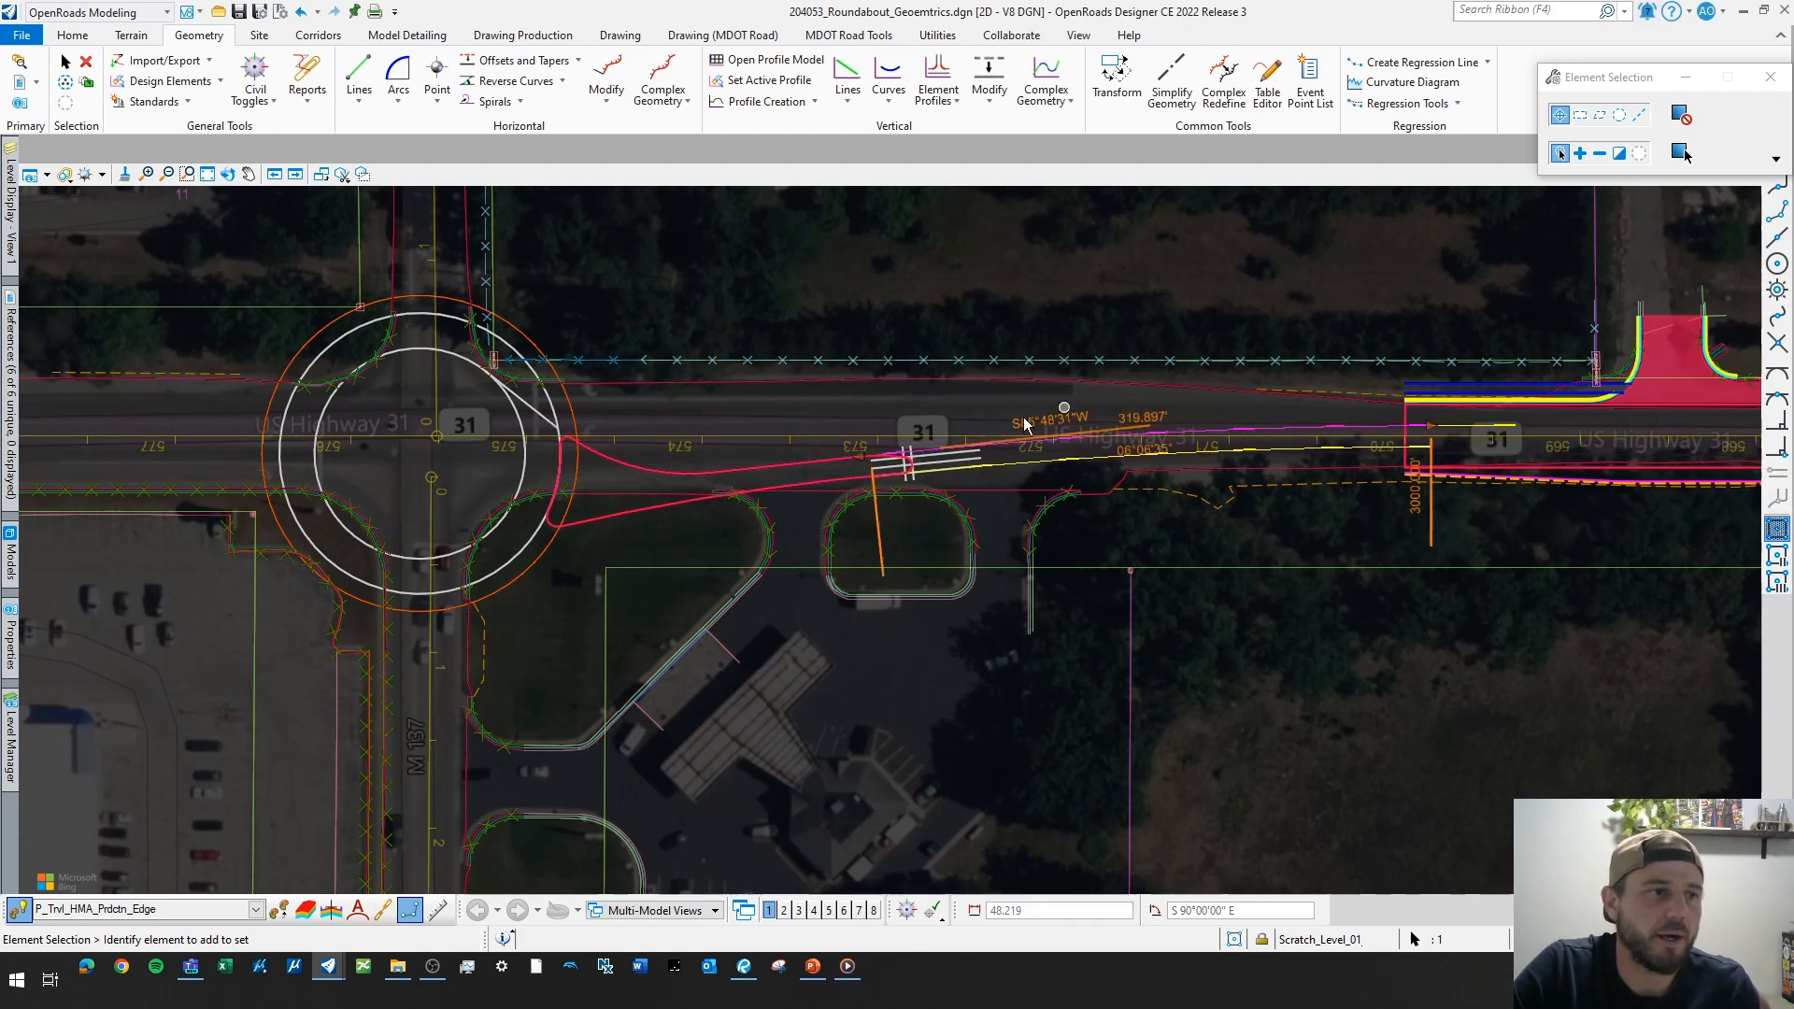
pyautogui.scroll(2, 727, 521)
pyautogui.moveTo(805, 544); pyautogui.dragTo(802, 486, button='middle')
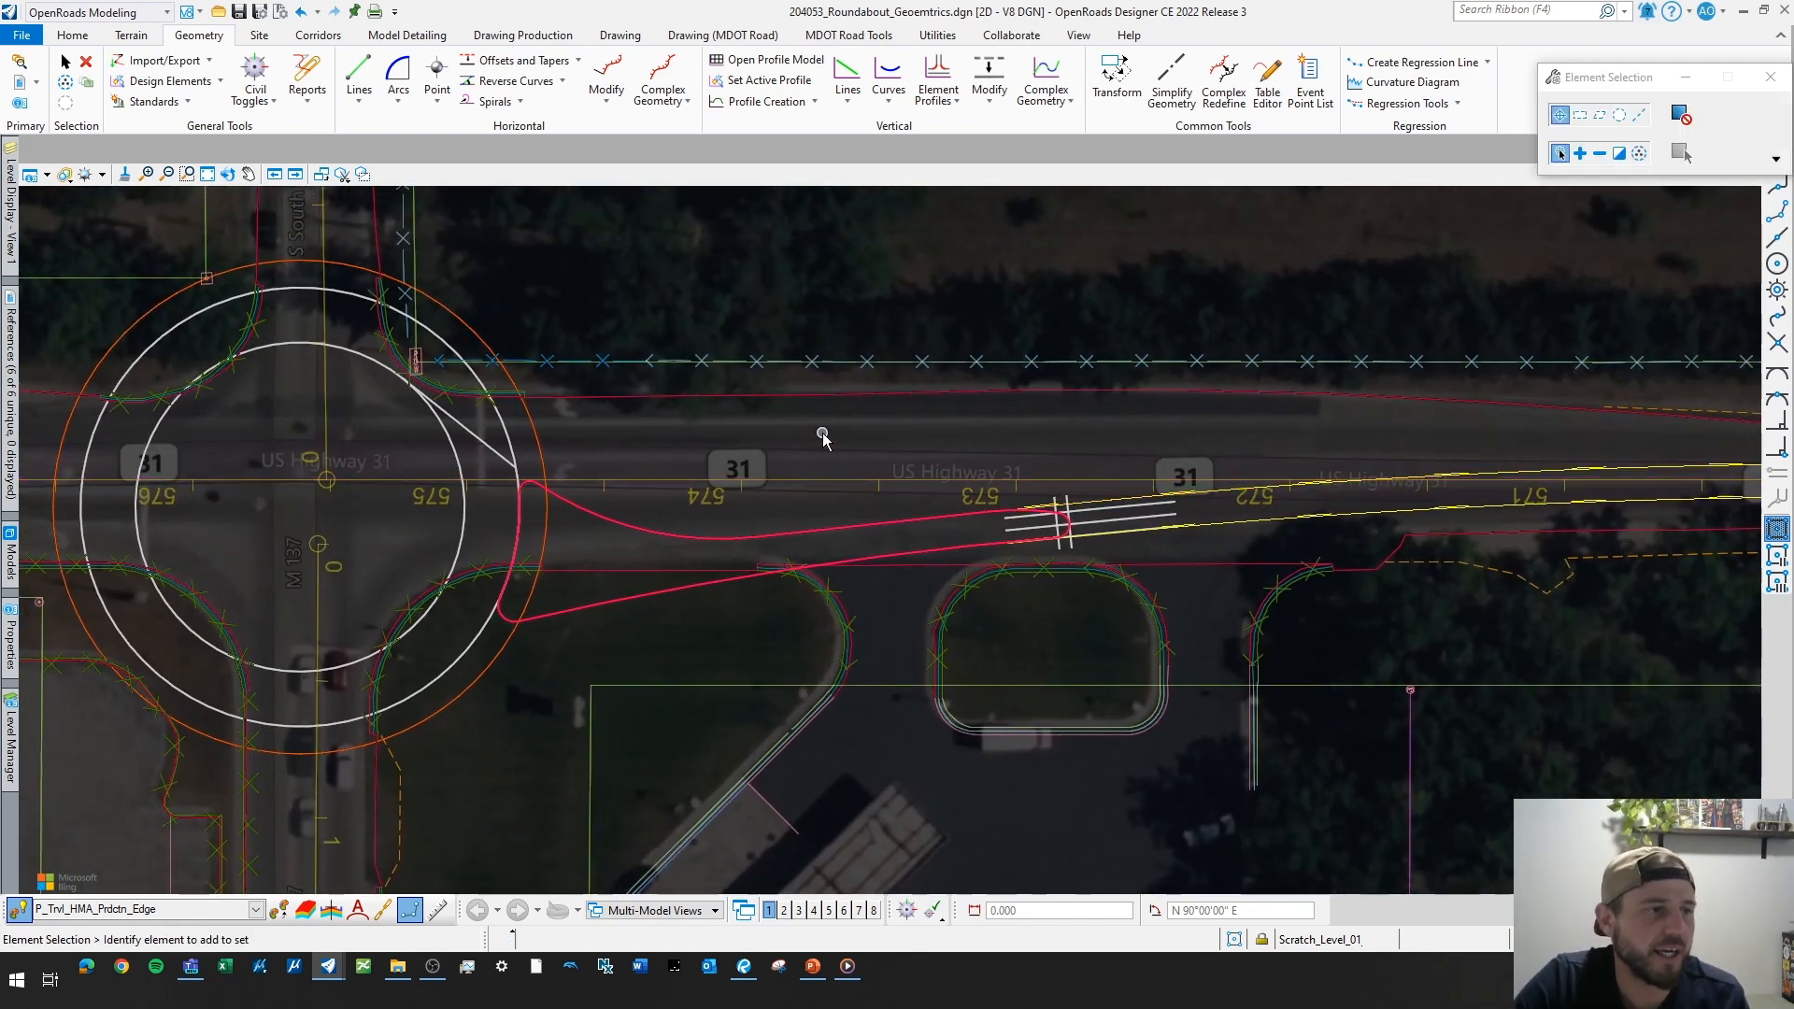
# - Examine the US Highway 31 approach from the splitter island and roundabout circles out to the yellow lines near station 570
pyautogui.scroll(-2, 1161, 507)
pyautogui.moveTo(588, 614); pyautogui.dragTo(730, 614, button='middle')
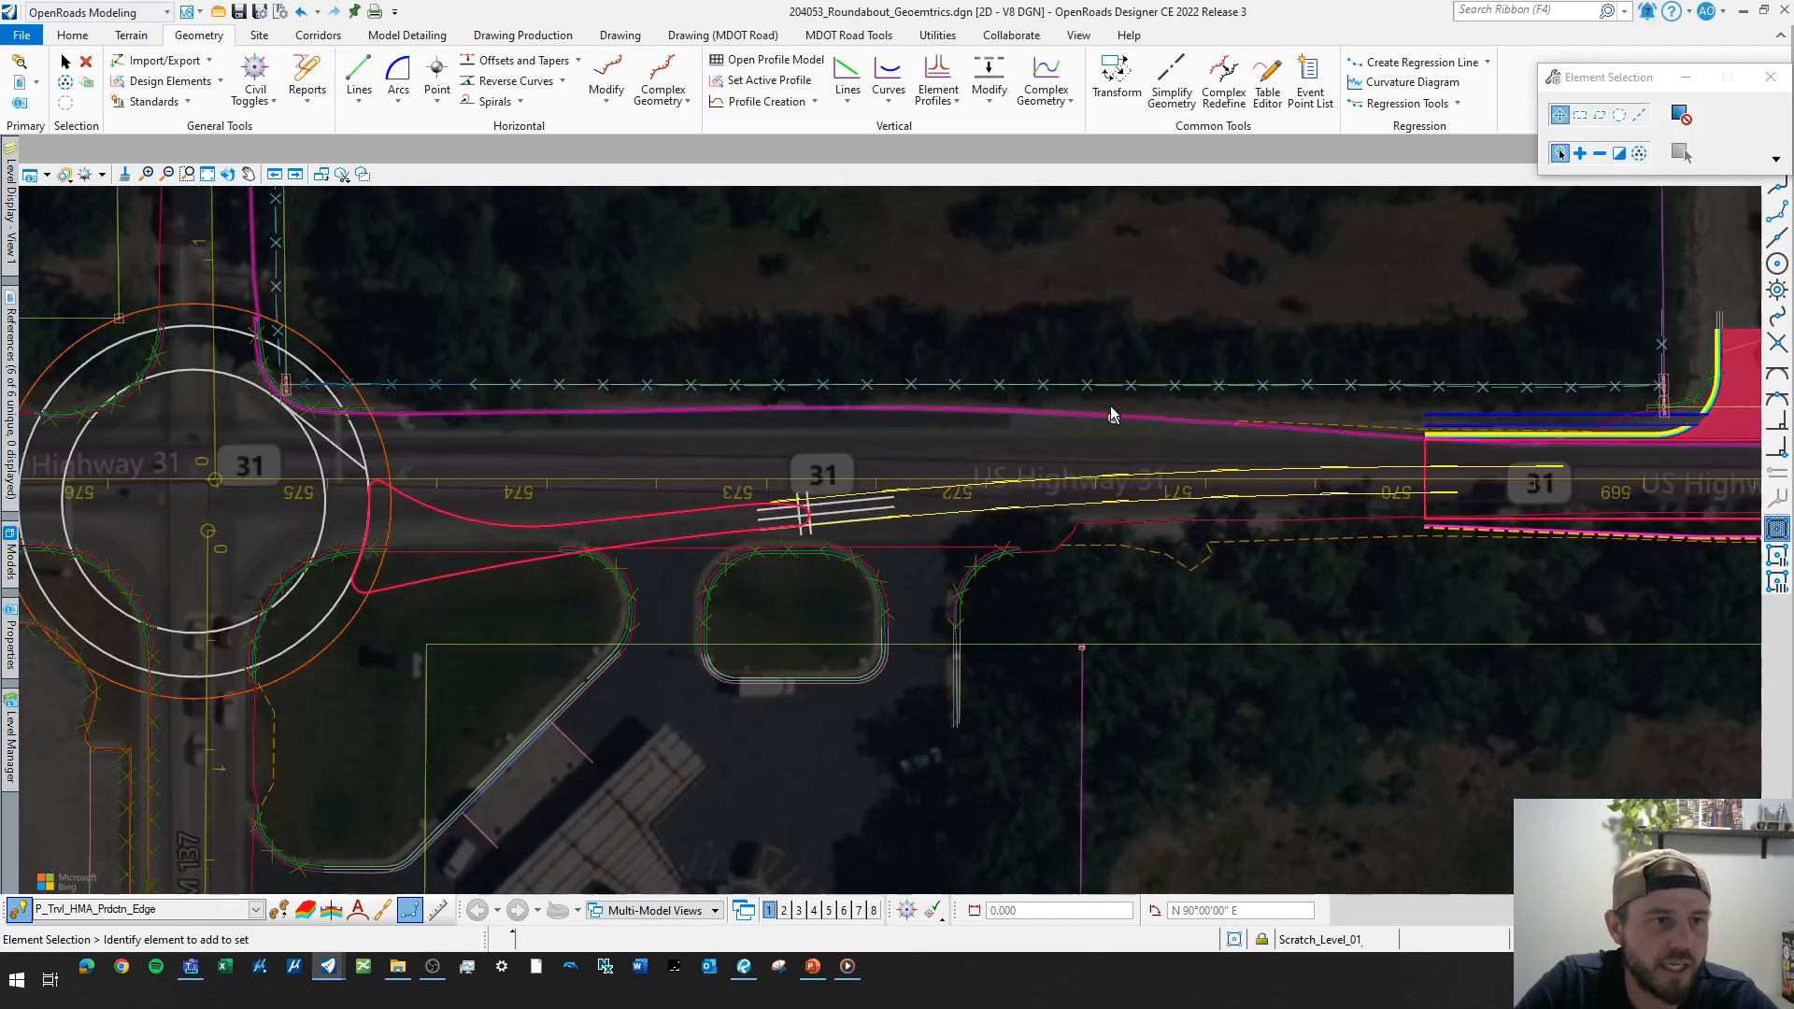
pyautogui.scroll(-2, 950, 462)
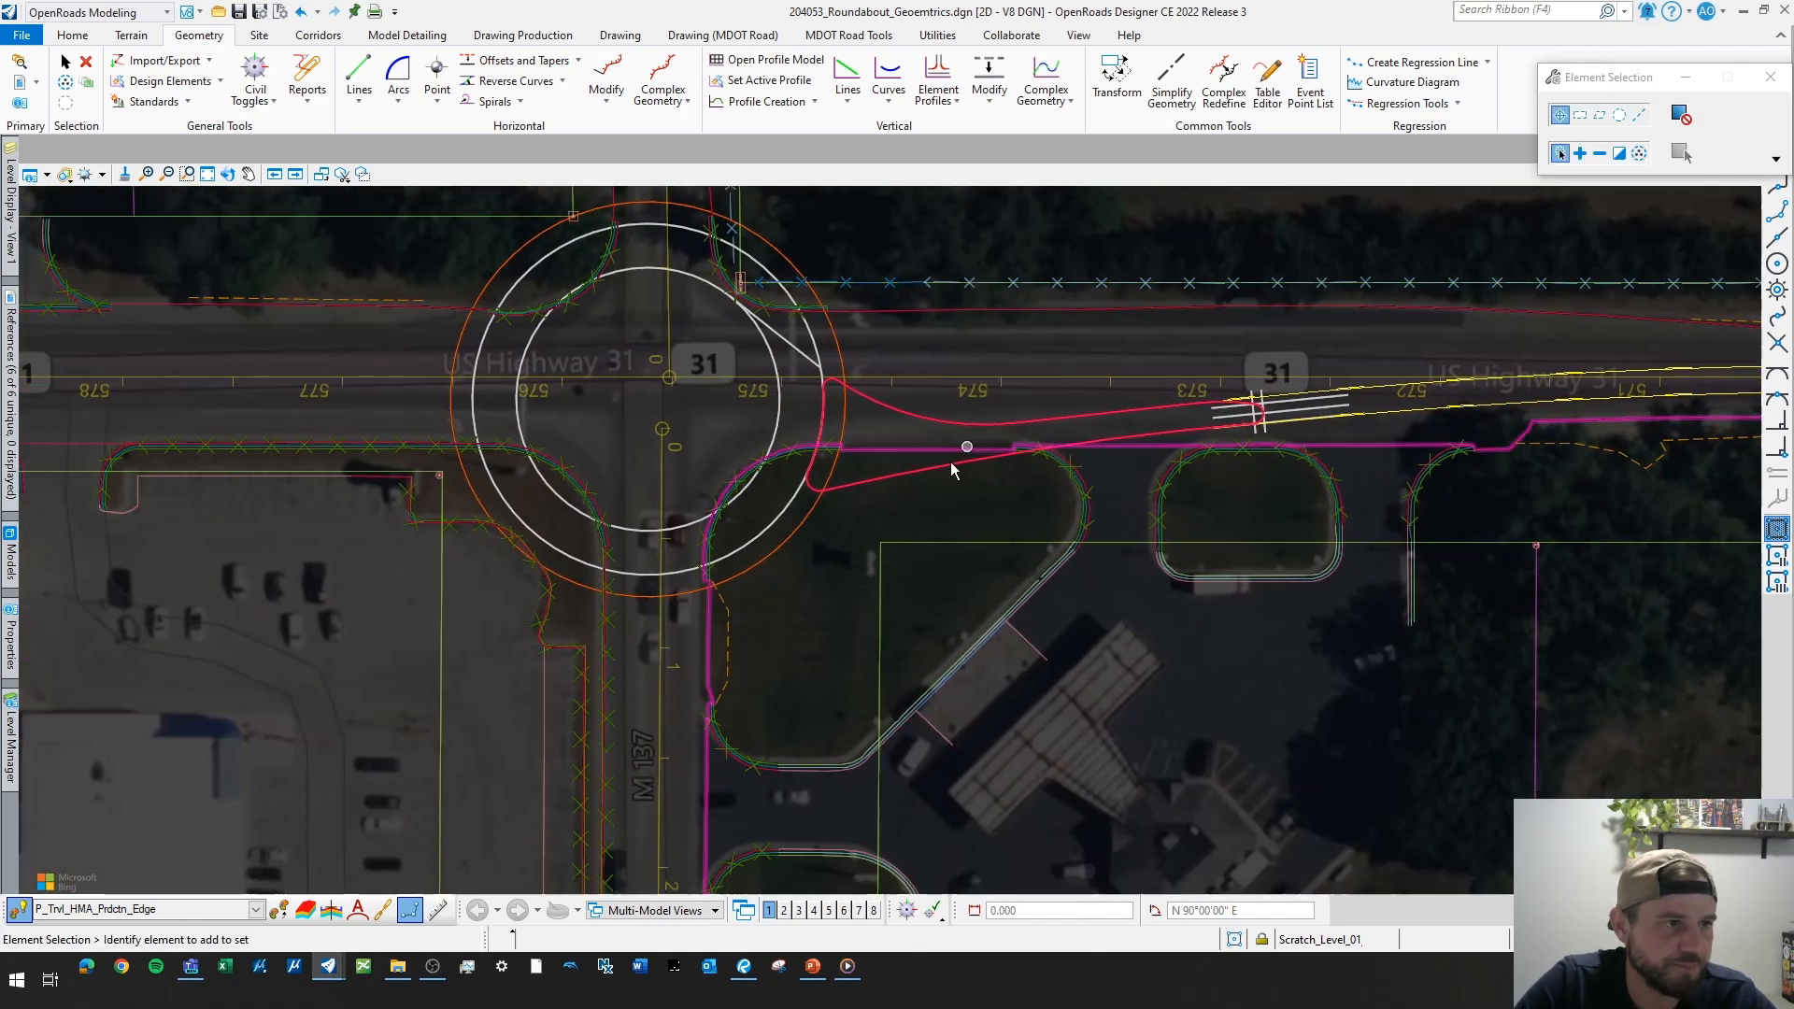
pyautogui.moveTo(950, 462); pyautogui.dragTo(793, 422, button='middle')
pyautogui.scroll(3, 717, 364)
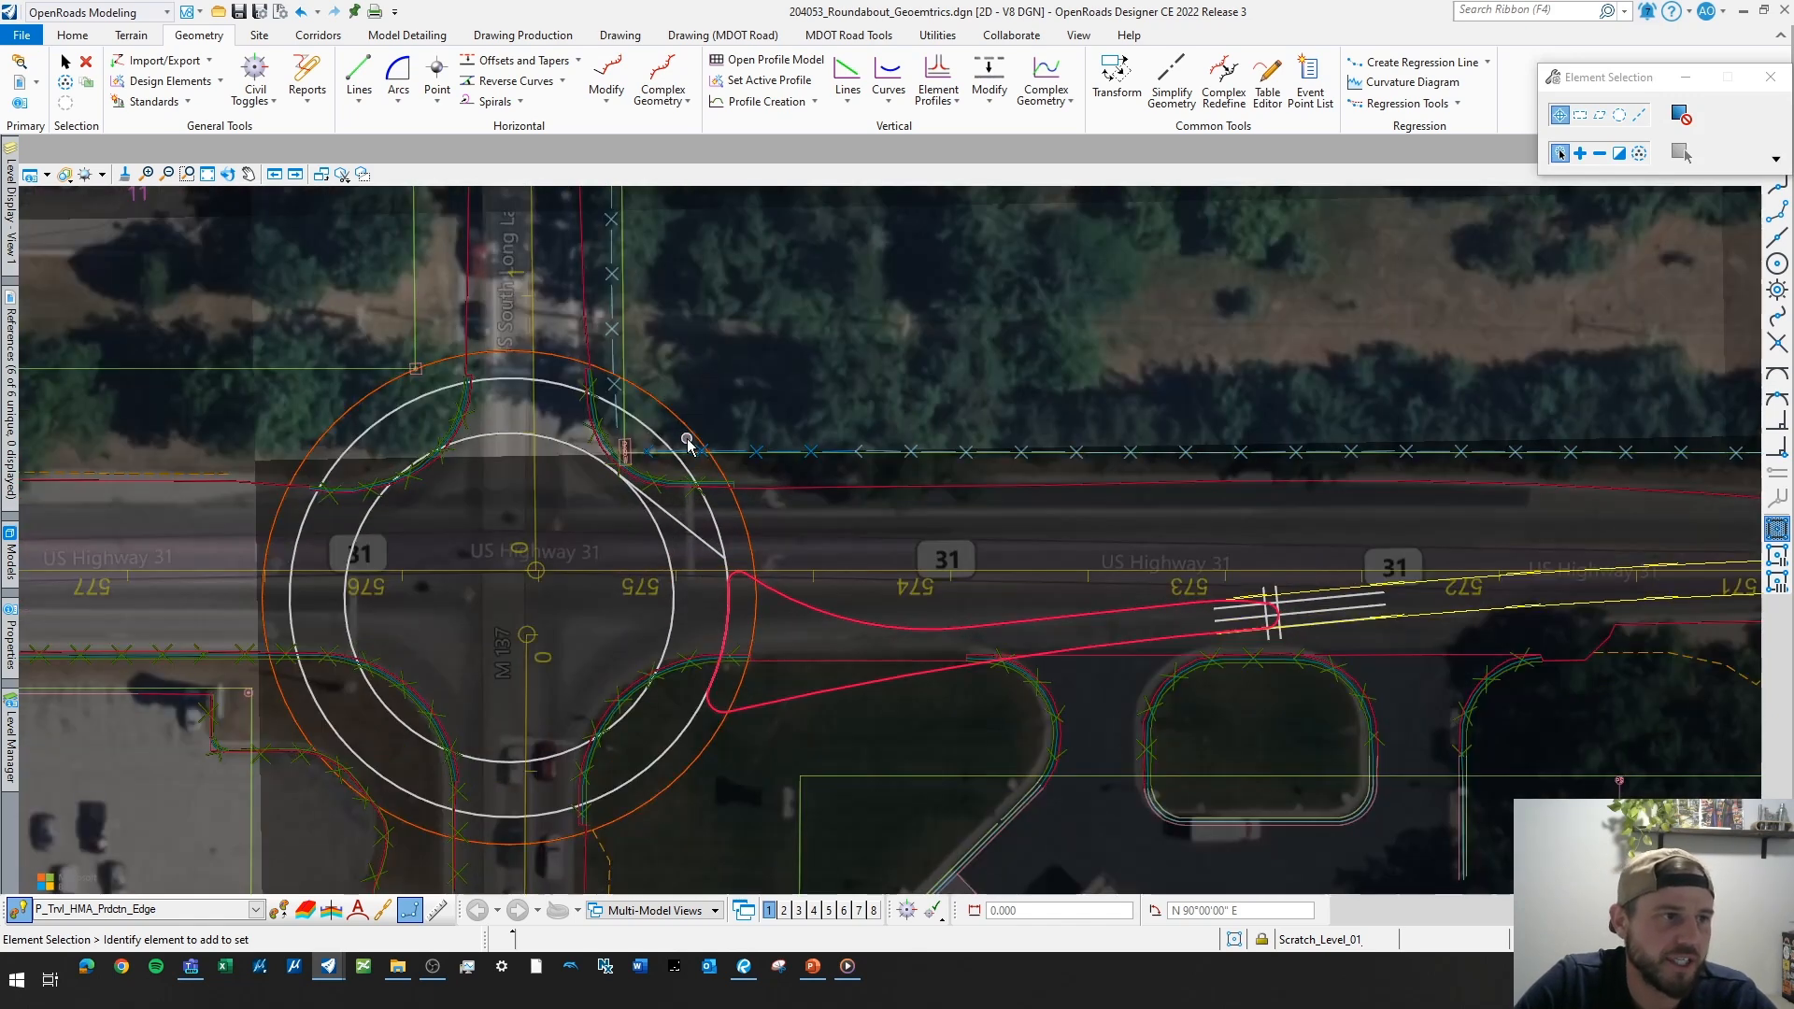
pyautogui.scroll(-3, 859, 481)
pyautogui.moveTo(859, 480); pyautogui.dragTo(805, 477, button='middle')
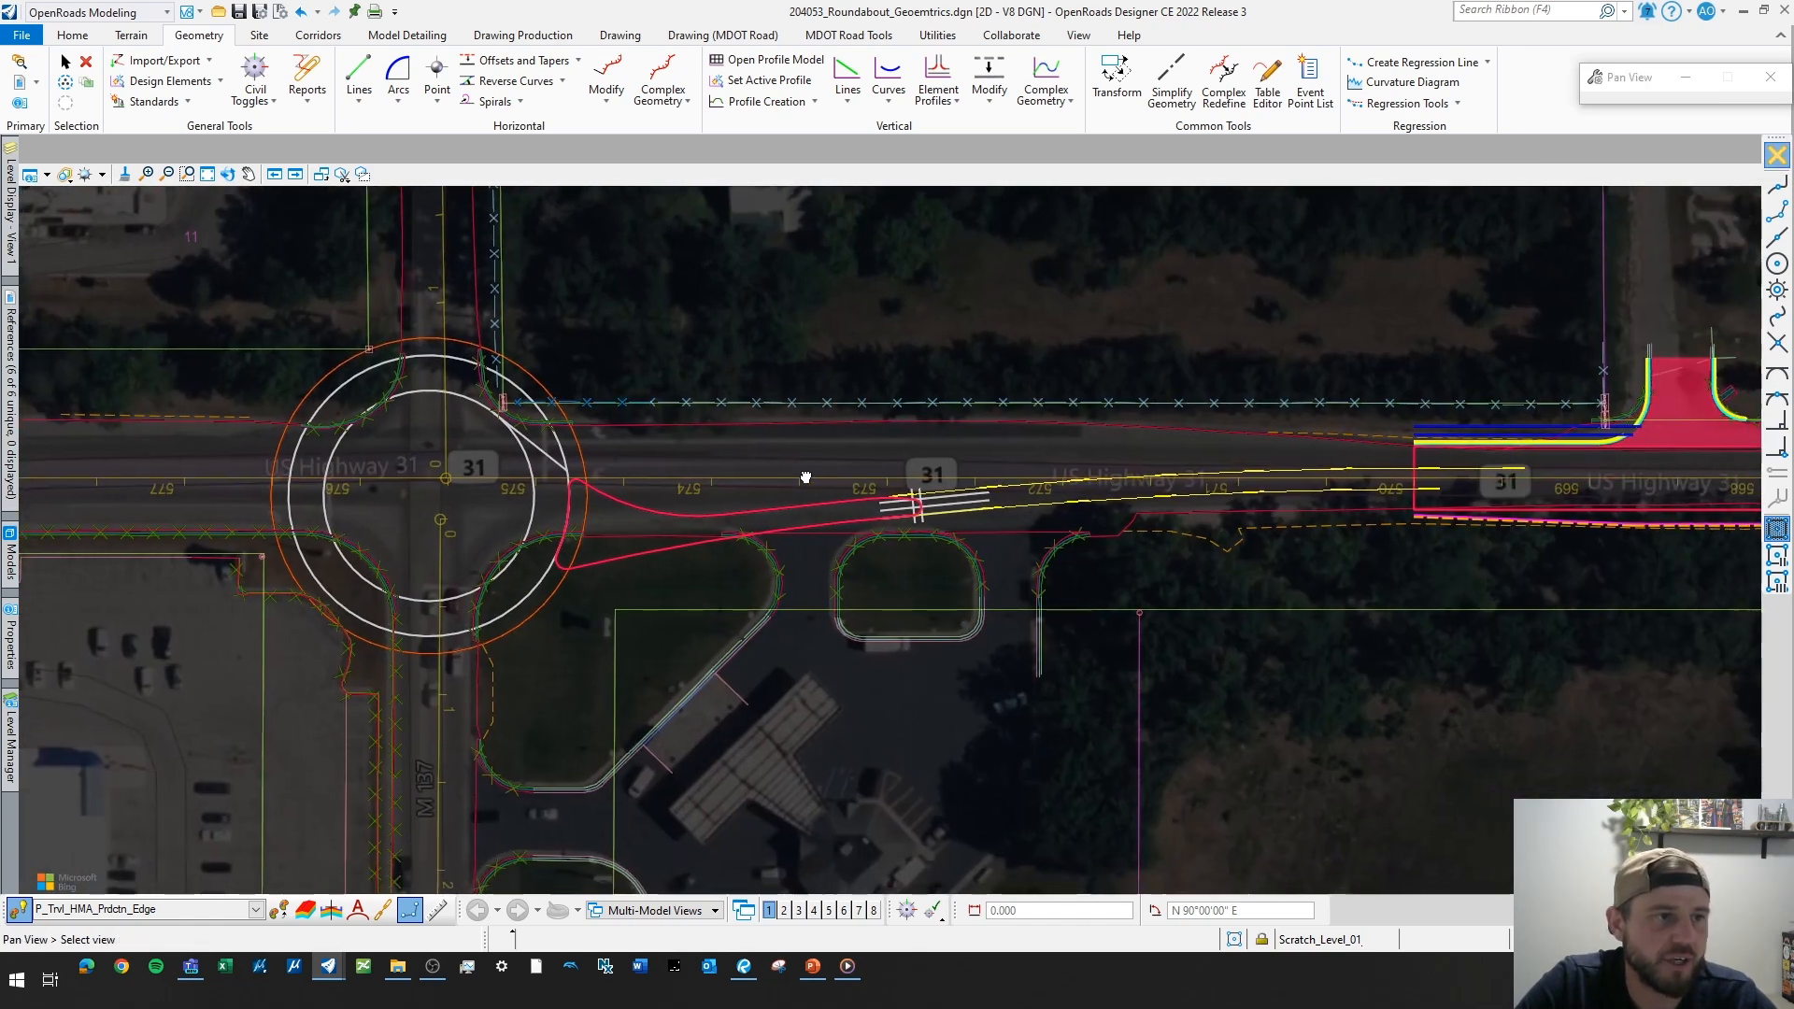
pyautogui.scroll(4, 1215, 486)
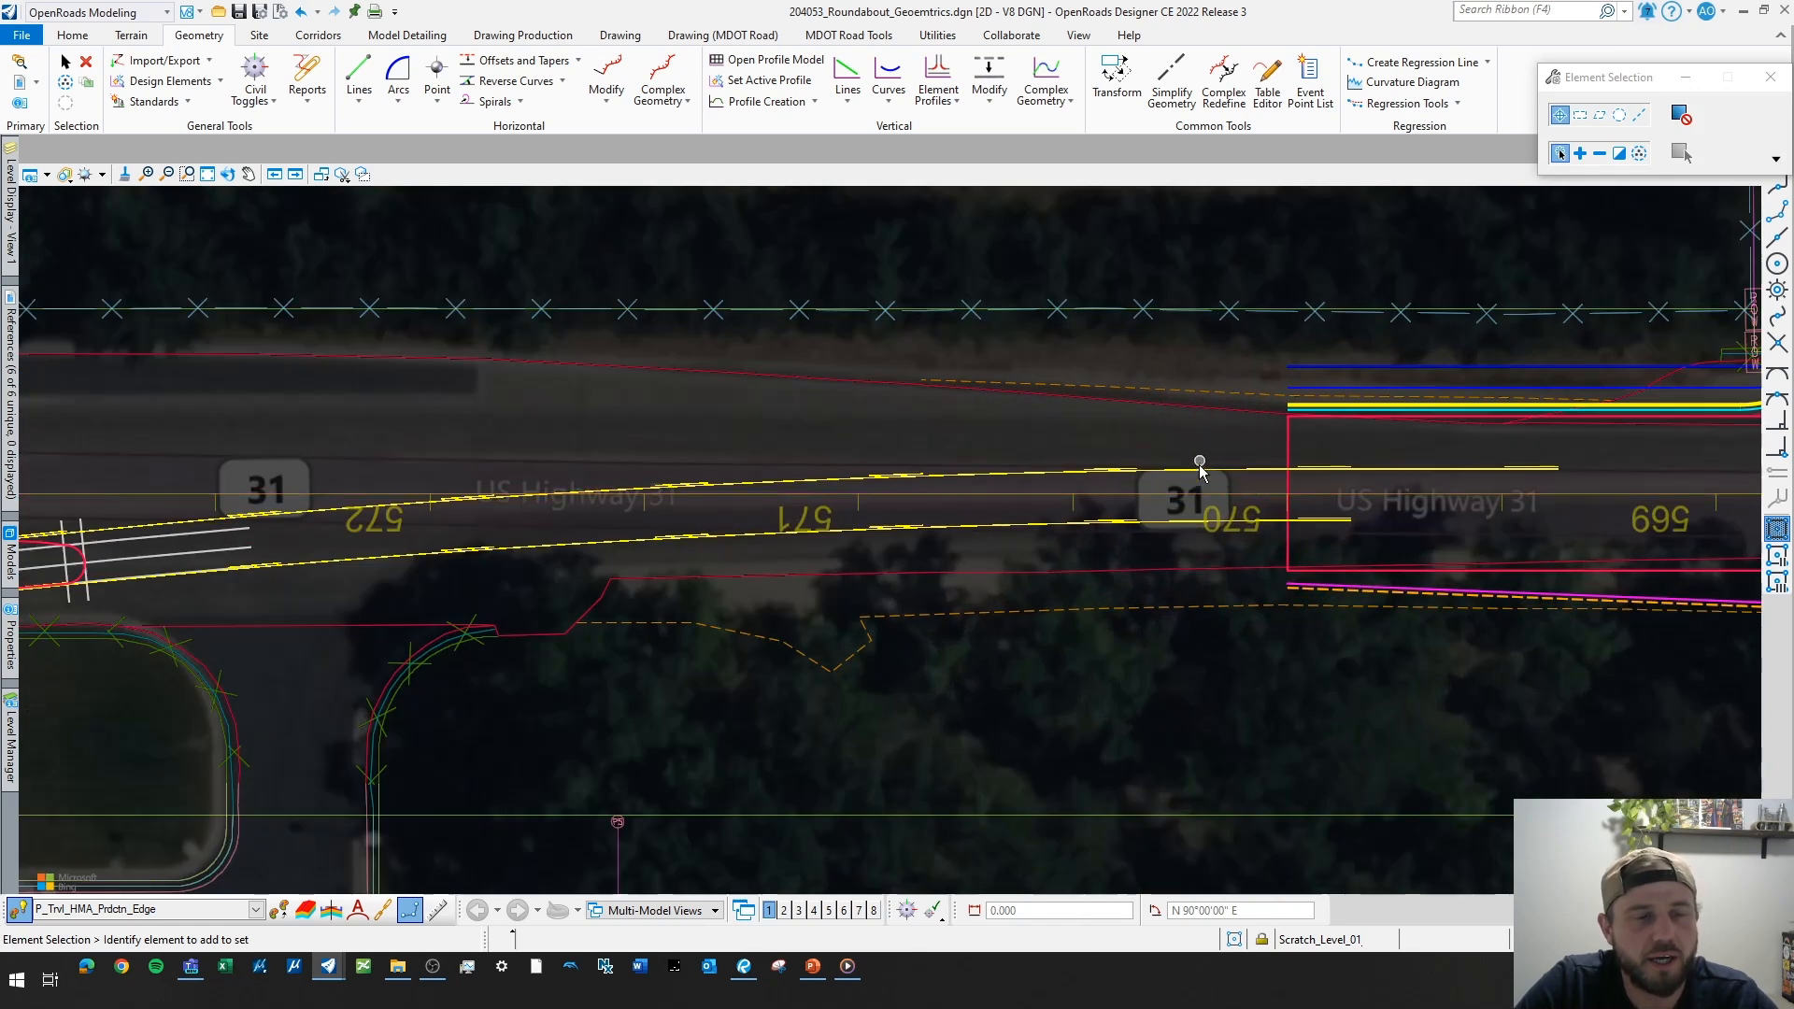
# - Offset the entire upper yellow pavement marking arc 12 ft to its upper side, without mirroring, as a P_Trvl_HMA_Prdctn_Edge line
pyautogui.scroll(-2, 1200, 467)
pyautogui.moveTo(389, 580); pyautogui.dragTo(649, 548, button='middle')
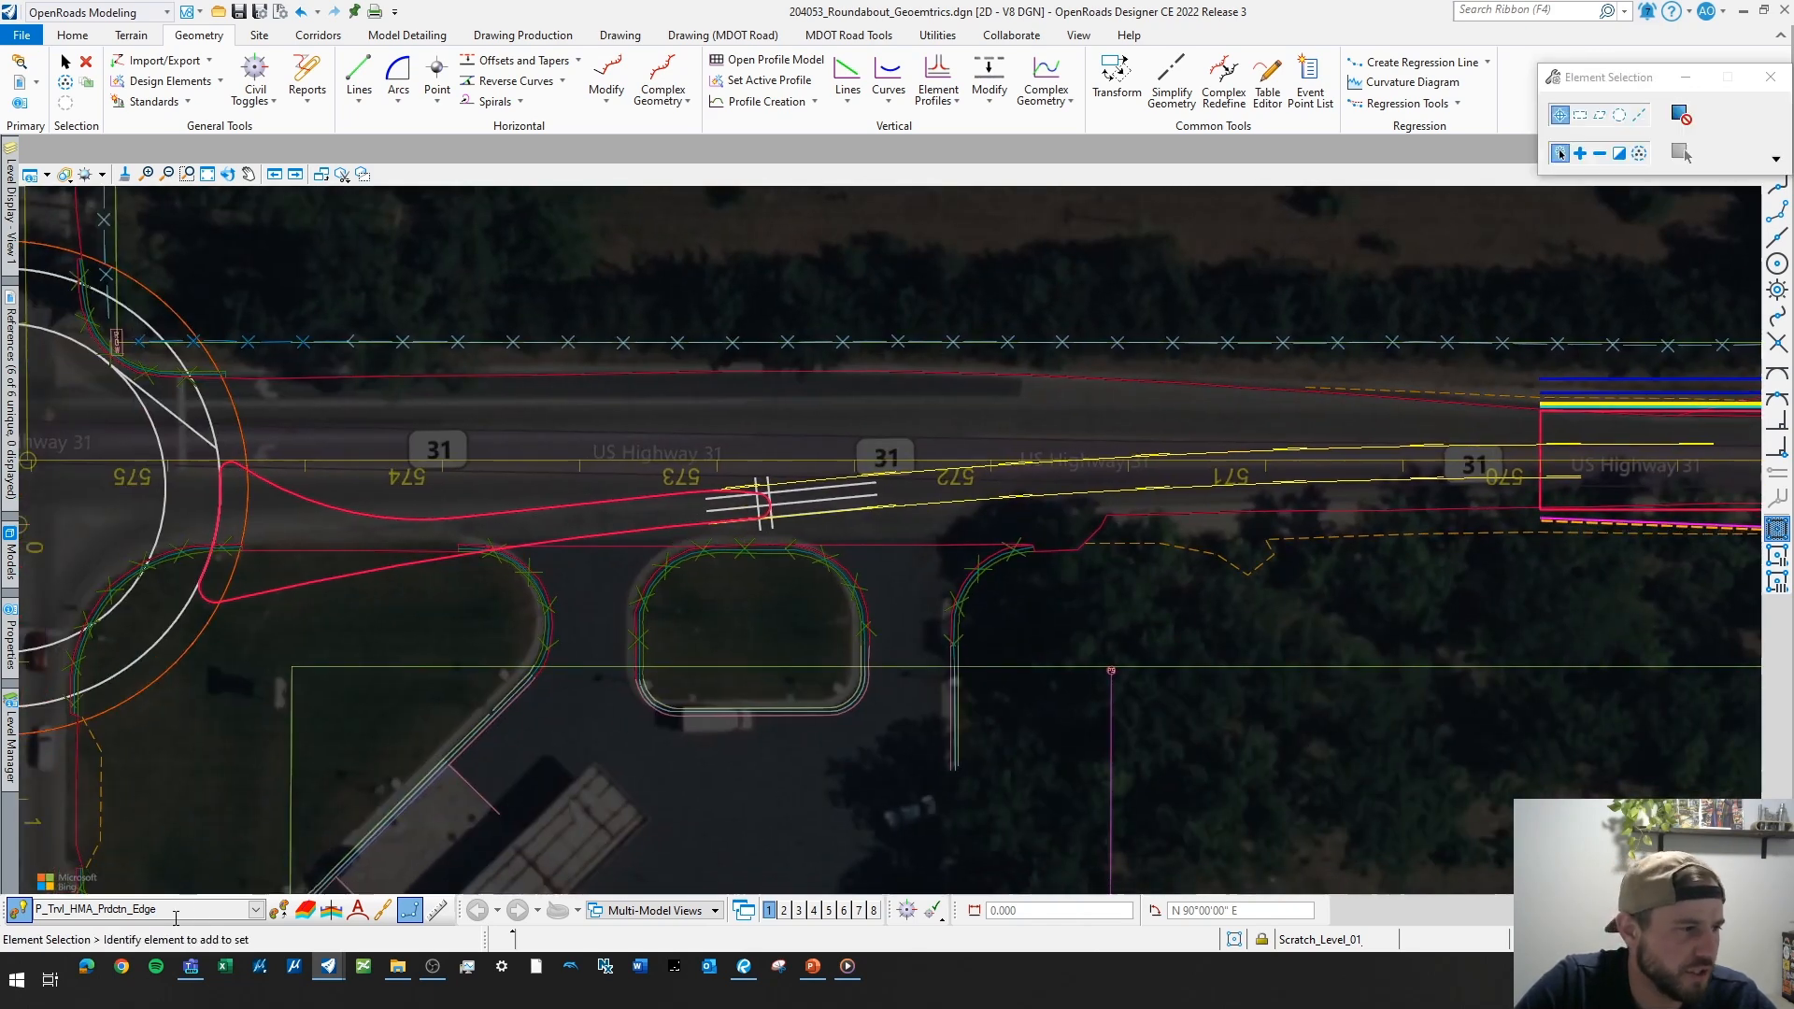
pyautogui.scroll(2, 1183, 514)
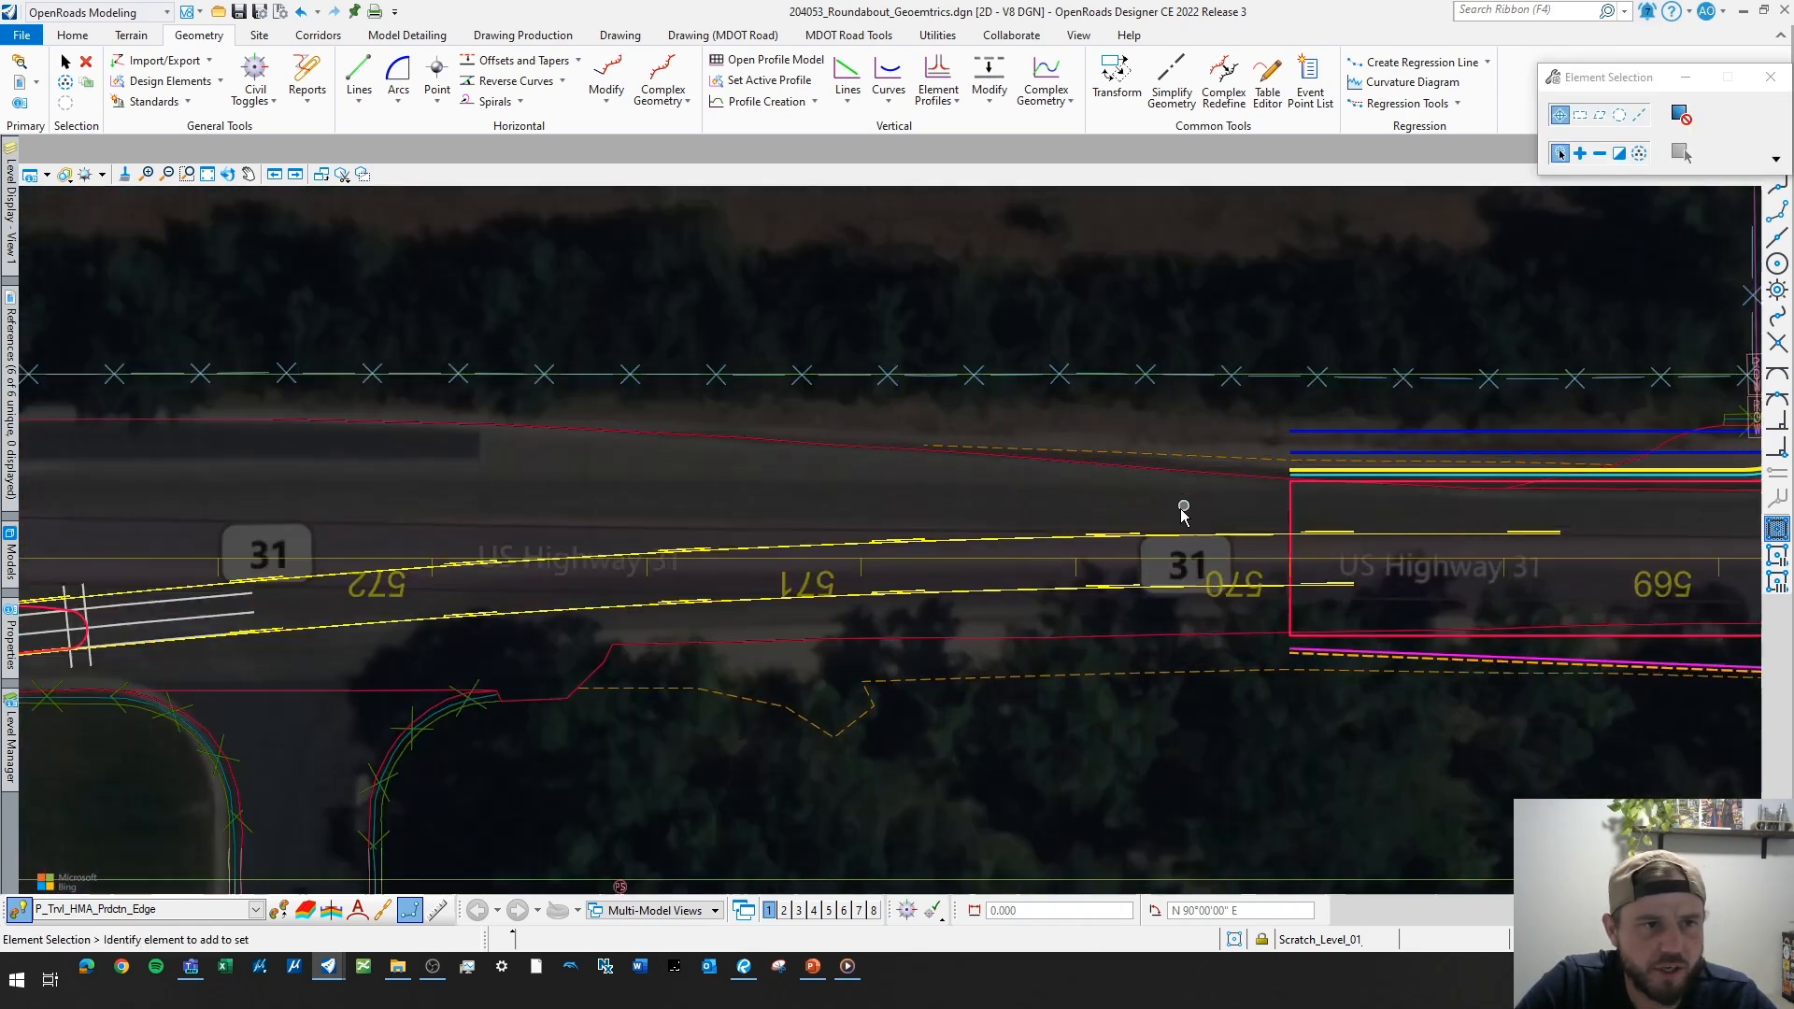
pyautogui.click(577, 60)
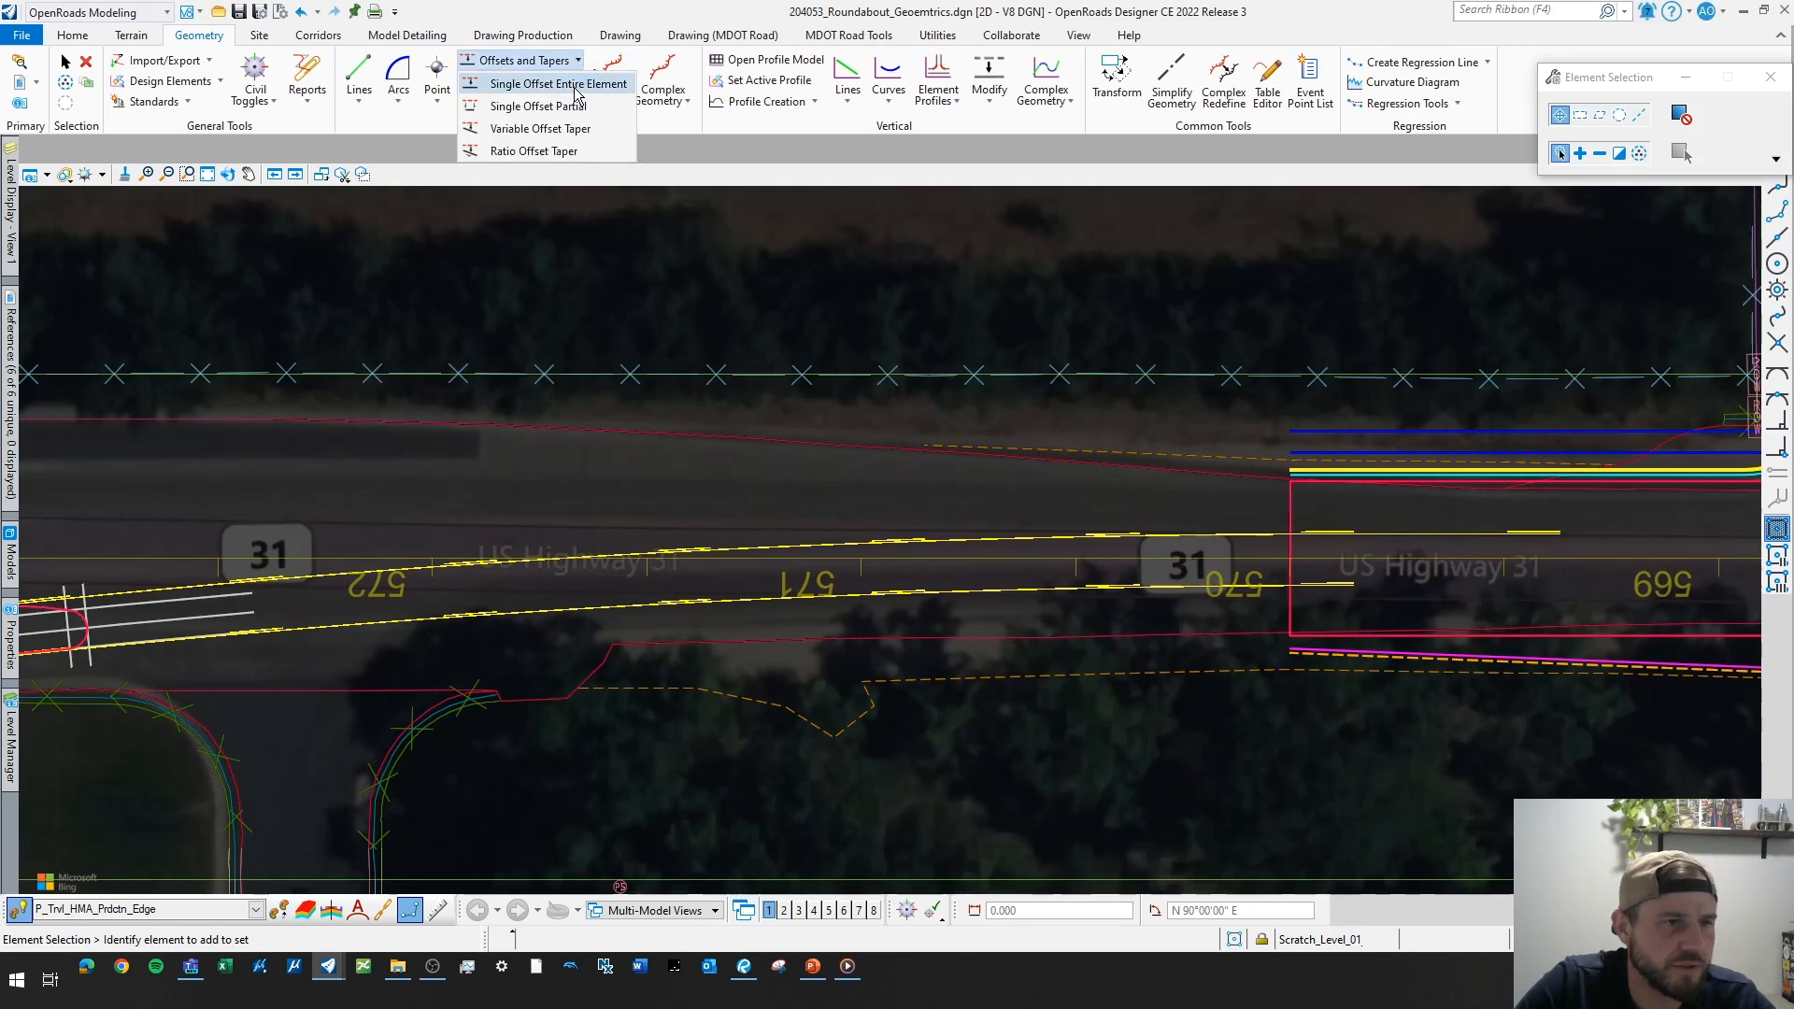
pyautogui.click(558, 84)
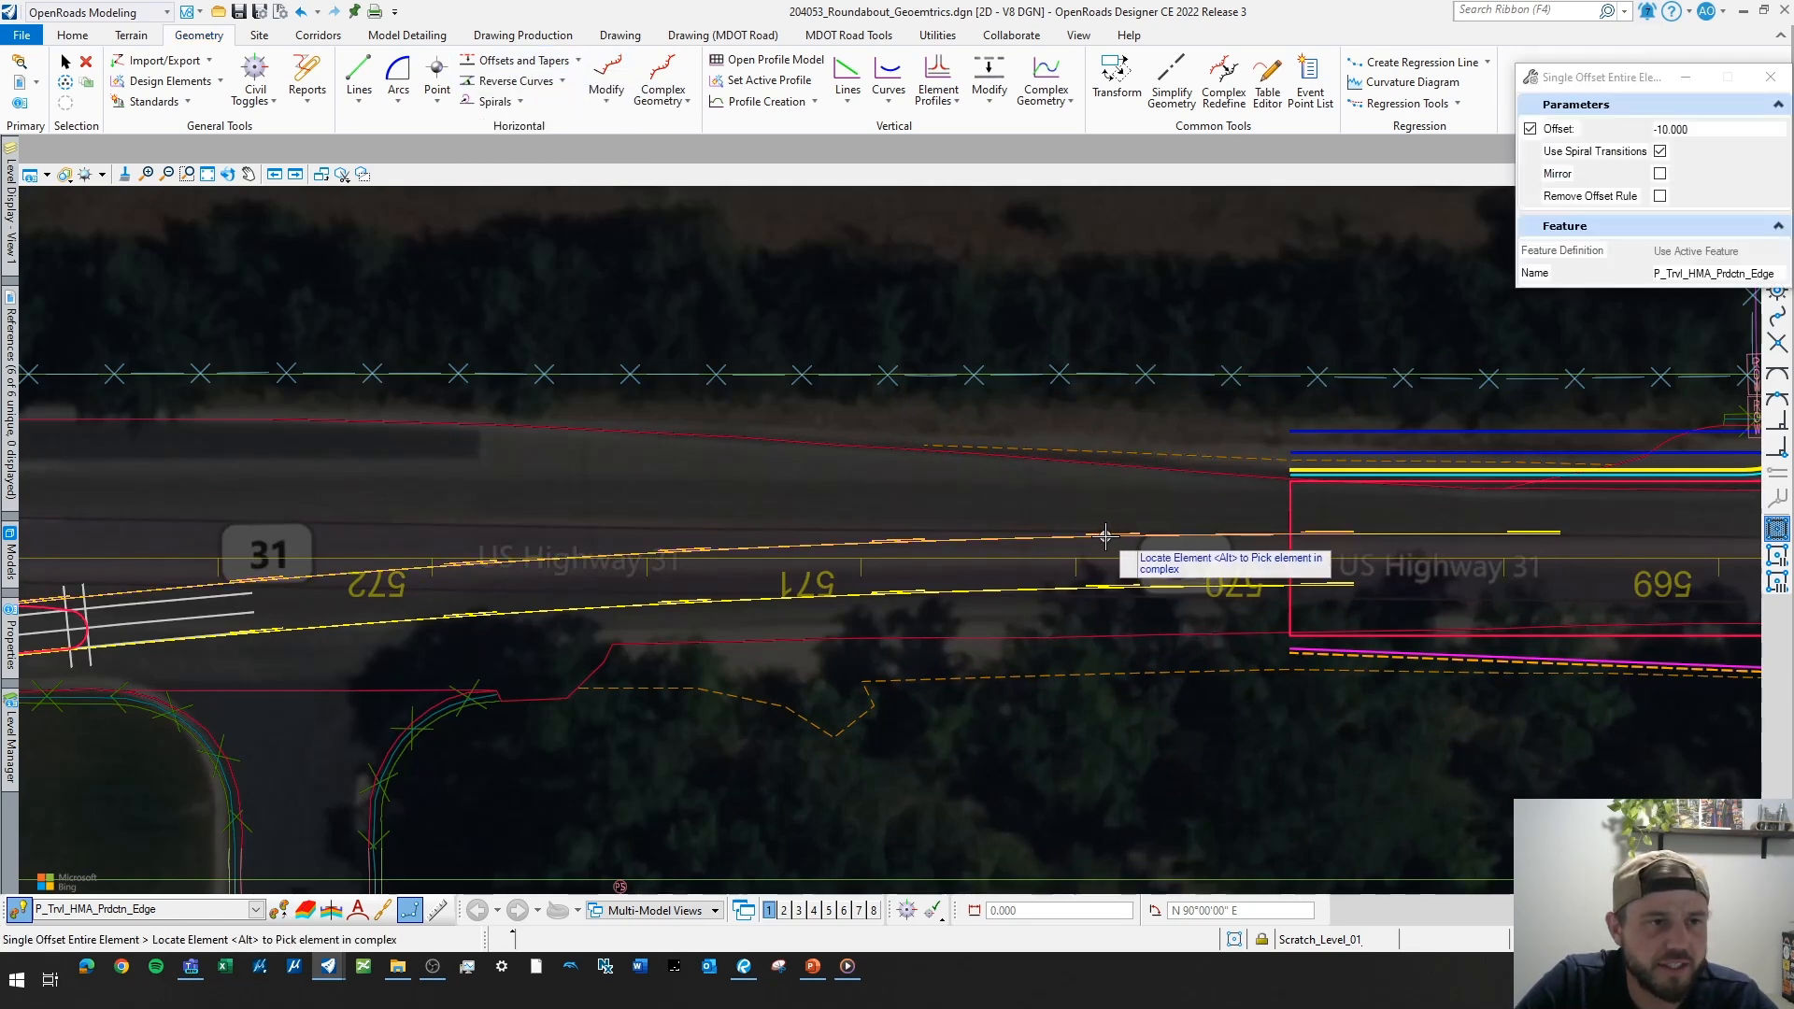
pyautogui.scroll(-2, 1105, 535)
pyautogui.click(1109, 539)
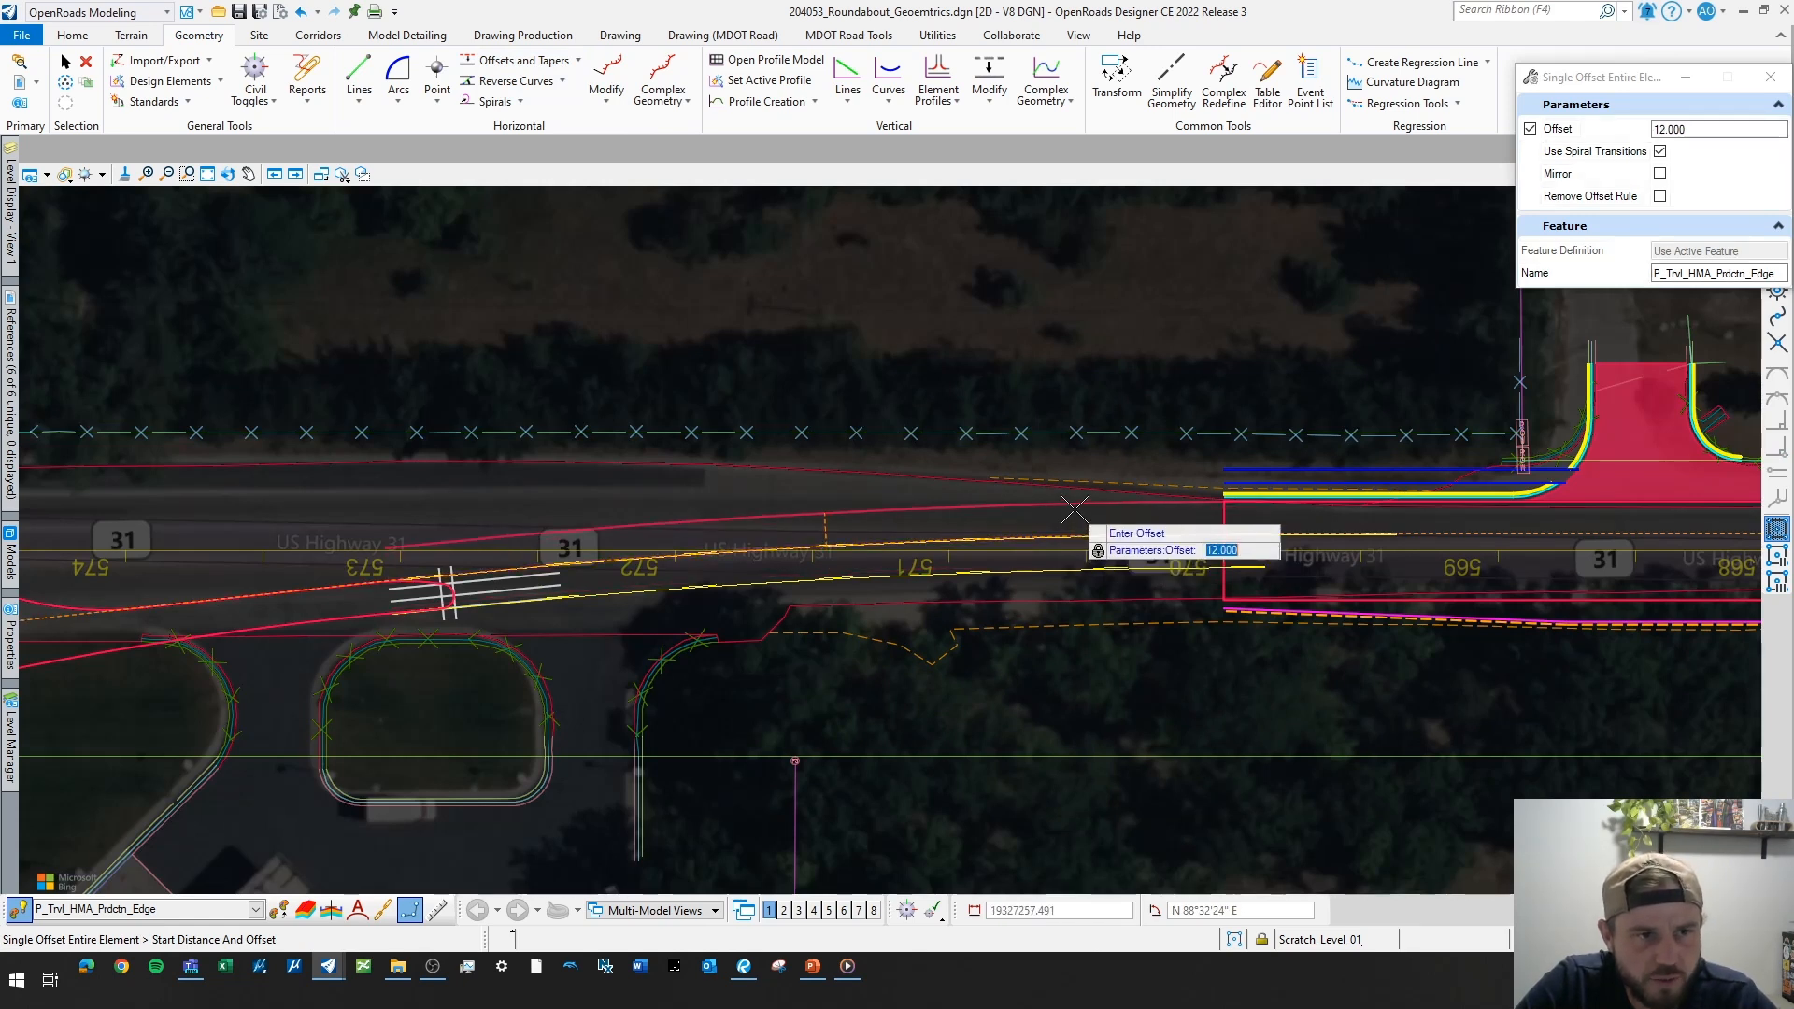
pyautogui.press('Return')
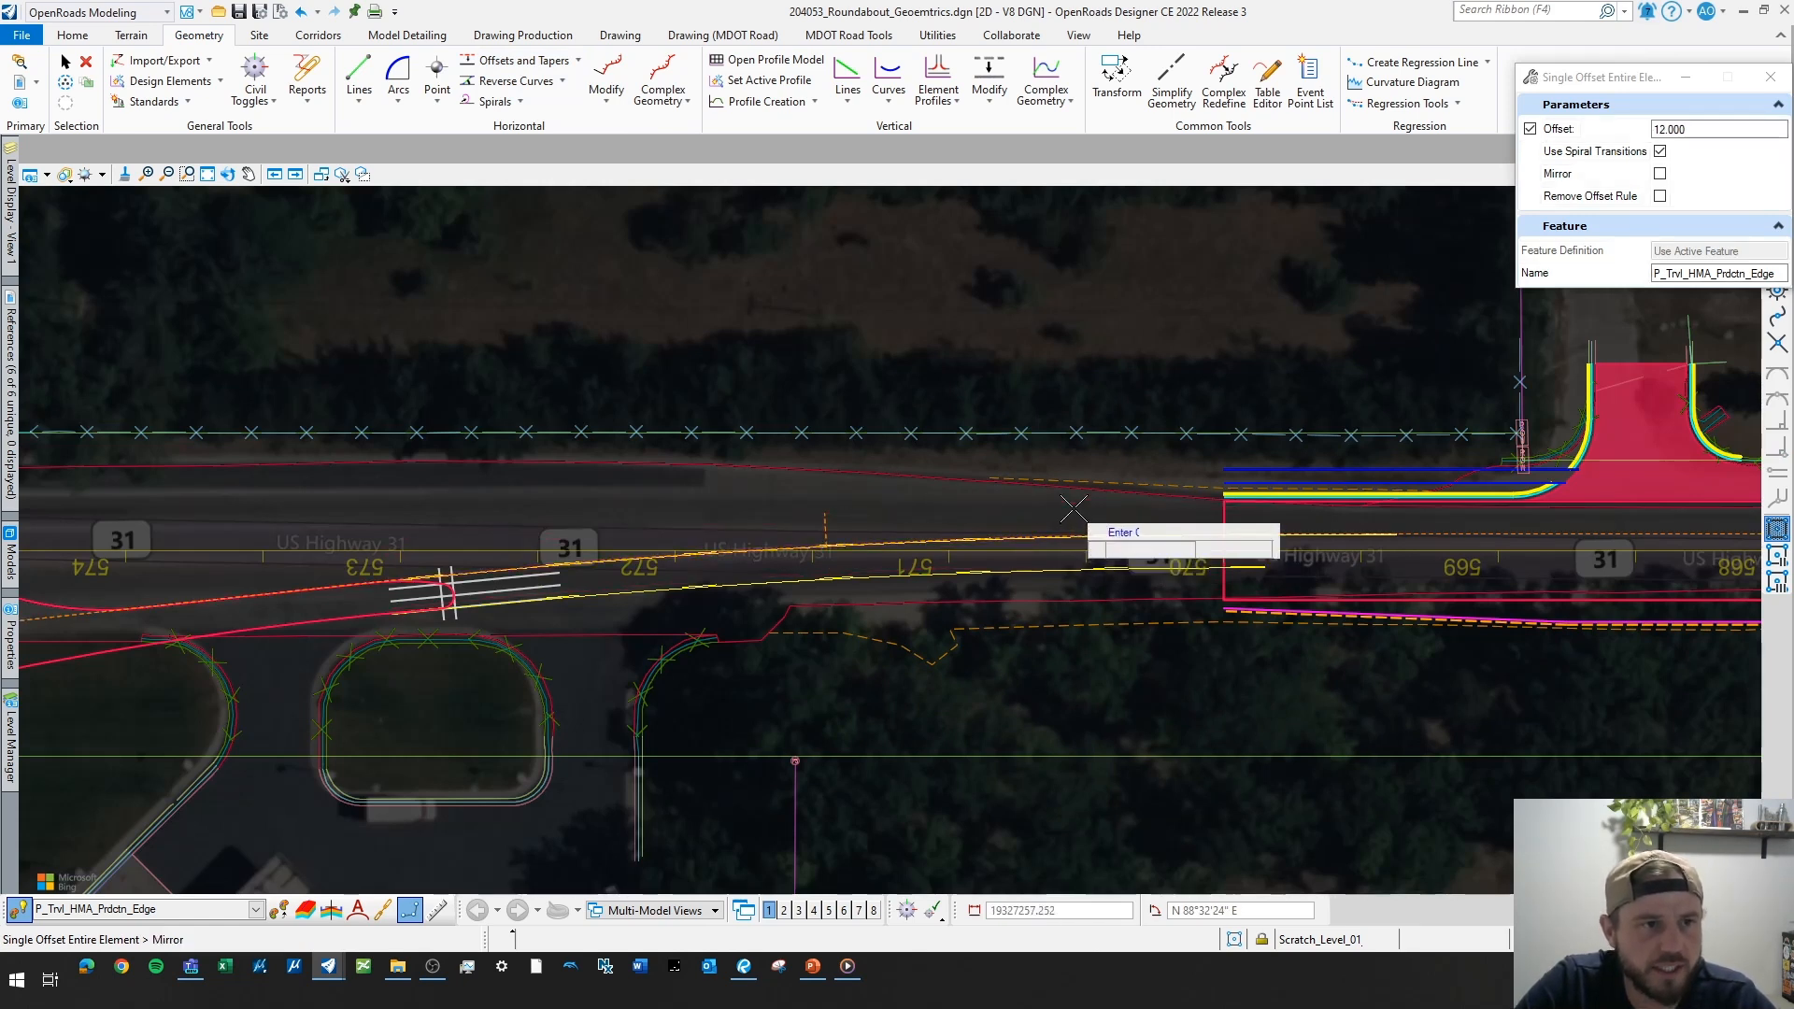
pyautogui.click(1106, 521)
pyautogui.click(1108, 521)
pyautogui.scroll(-2, 1192, 510)
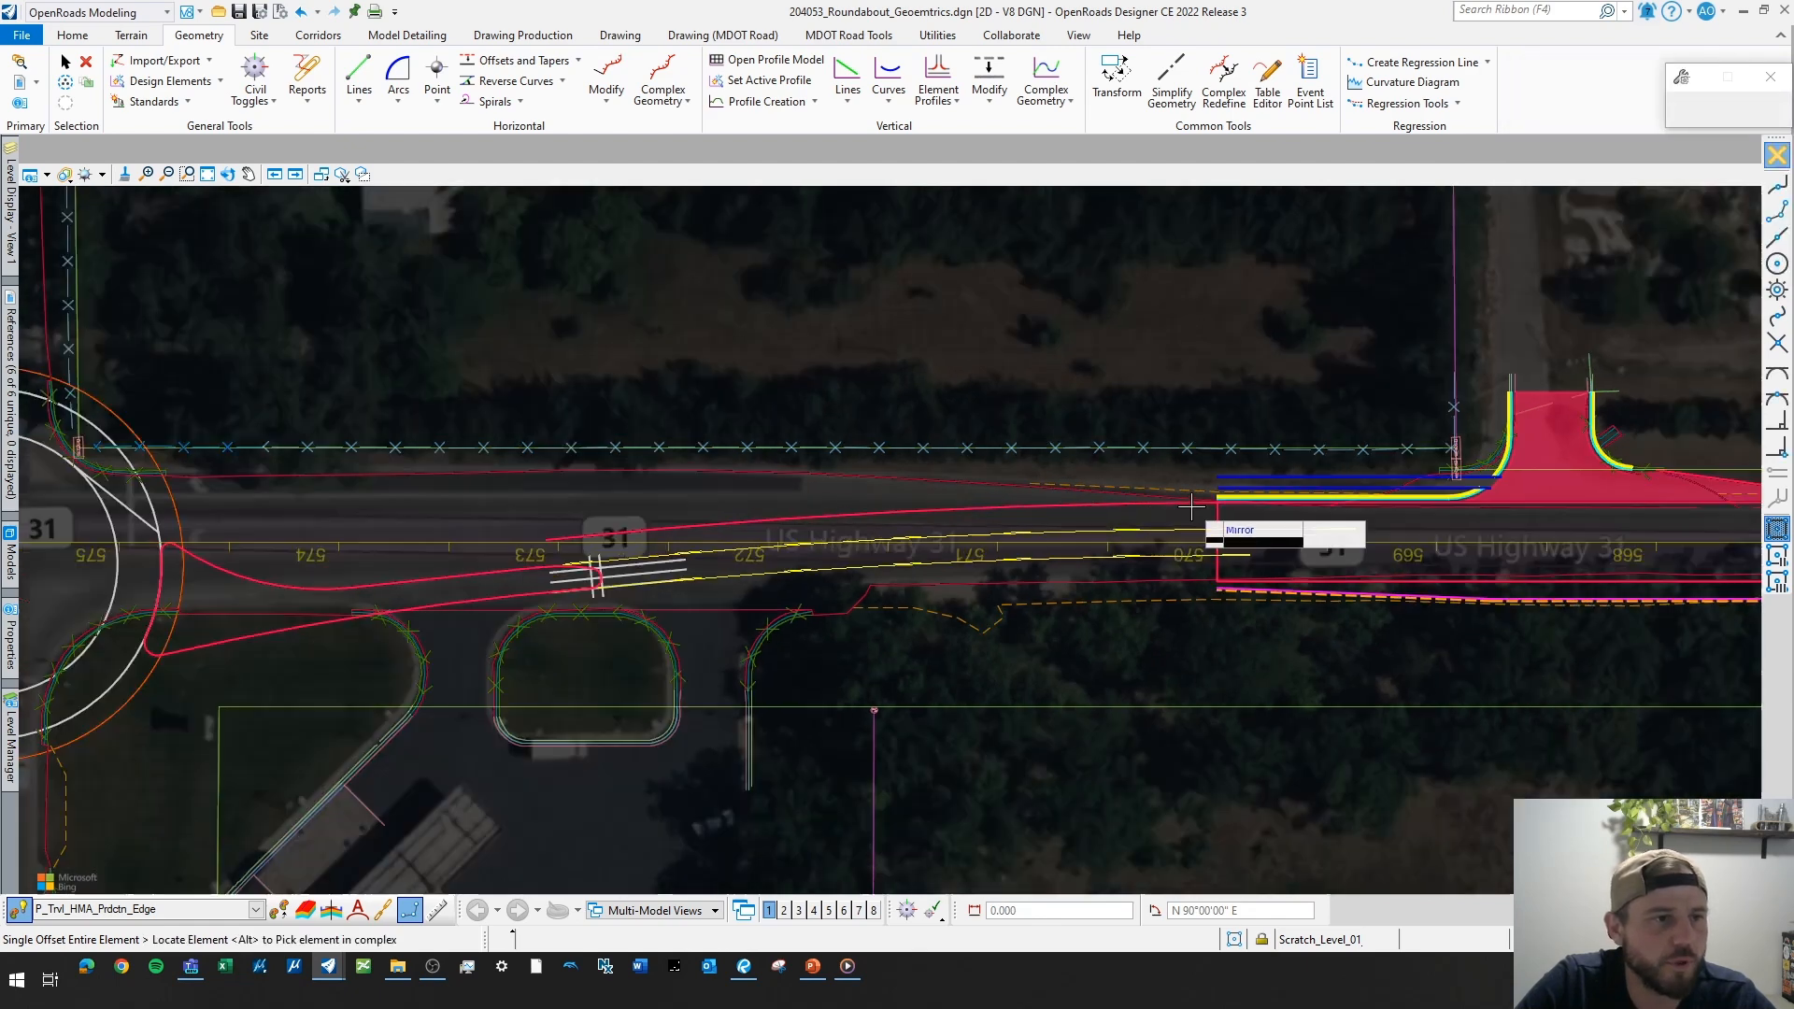
pyautogui.moveTo(962, 534); pyautogui.dragTo(1028, 544, button='middle')
pyautogui.scroll(1, 1105, 541)
pyautogui.press('Escape')
pyautogui.scroll(2, 837, 546)
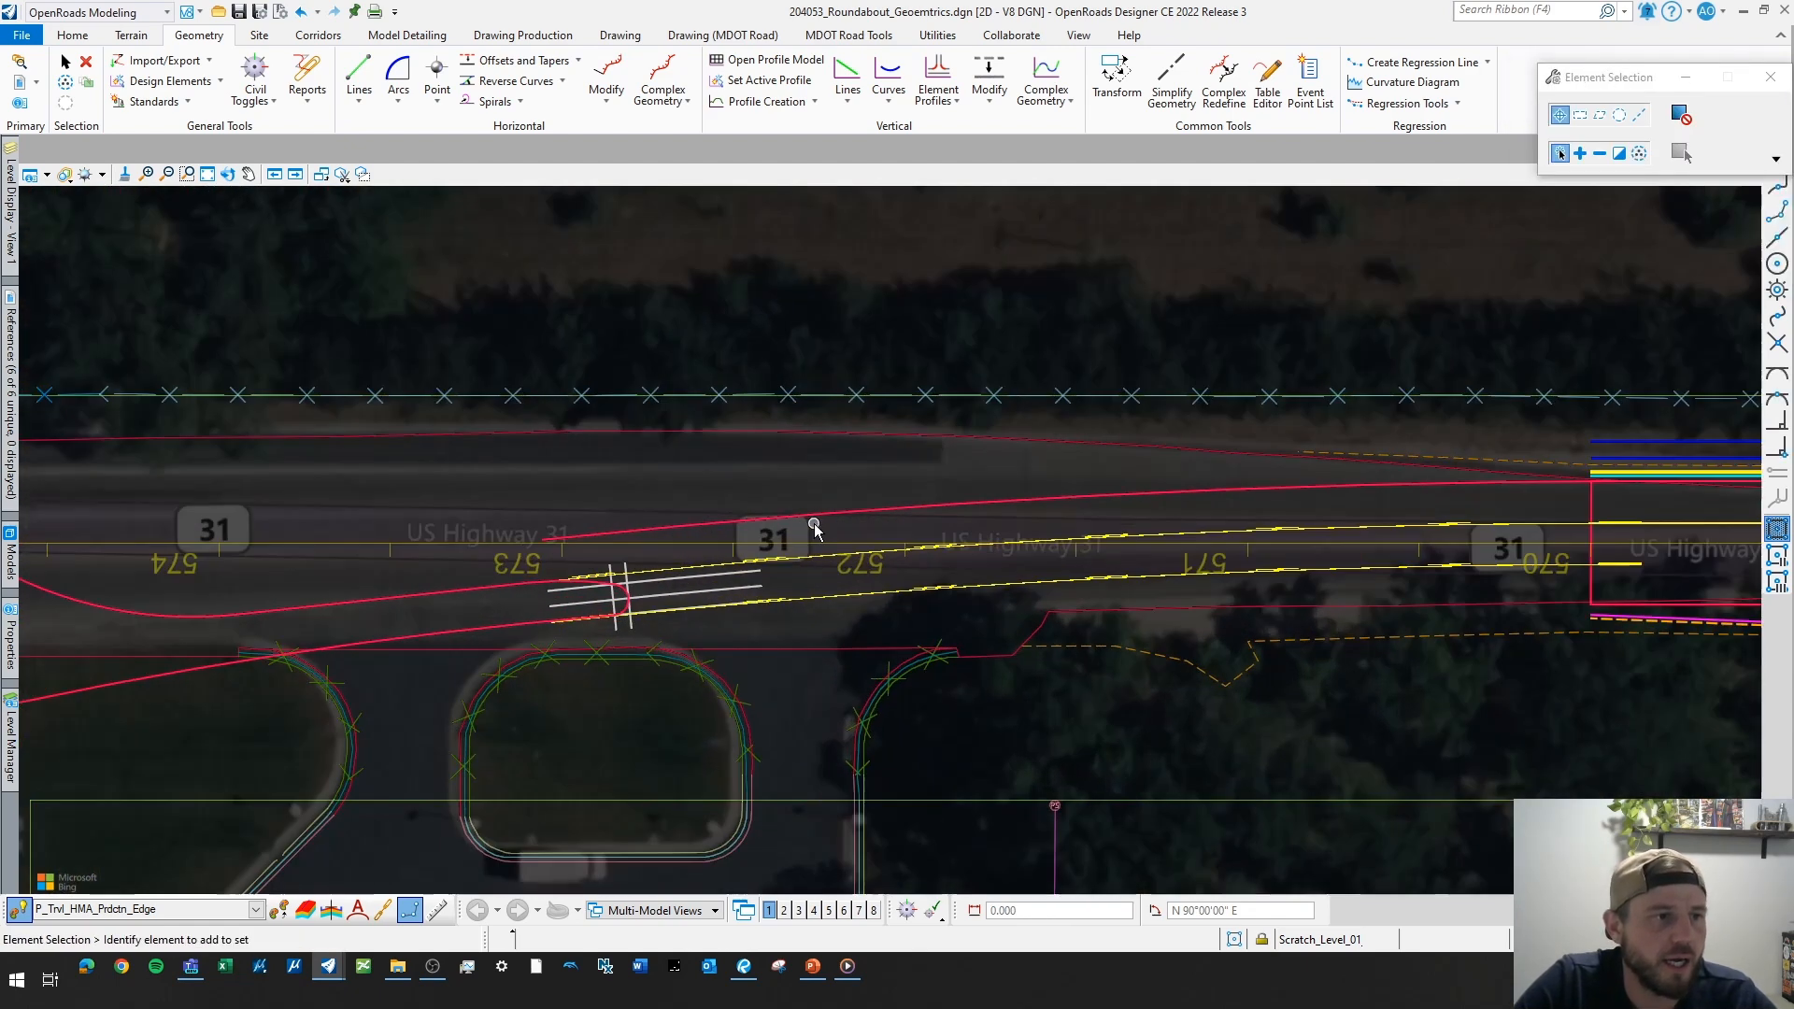
# - Examine how the new outer lane edge lines up with the splitter island and the roundabout entry circles
pyautogui.moveTo(772, 545); pyautogui.dragTo(1133, 538, button='middle')
pyautogui.scroll(-1, 1132, 538)
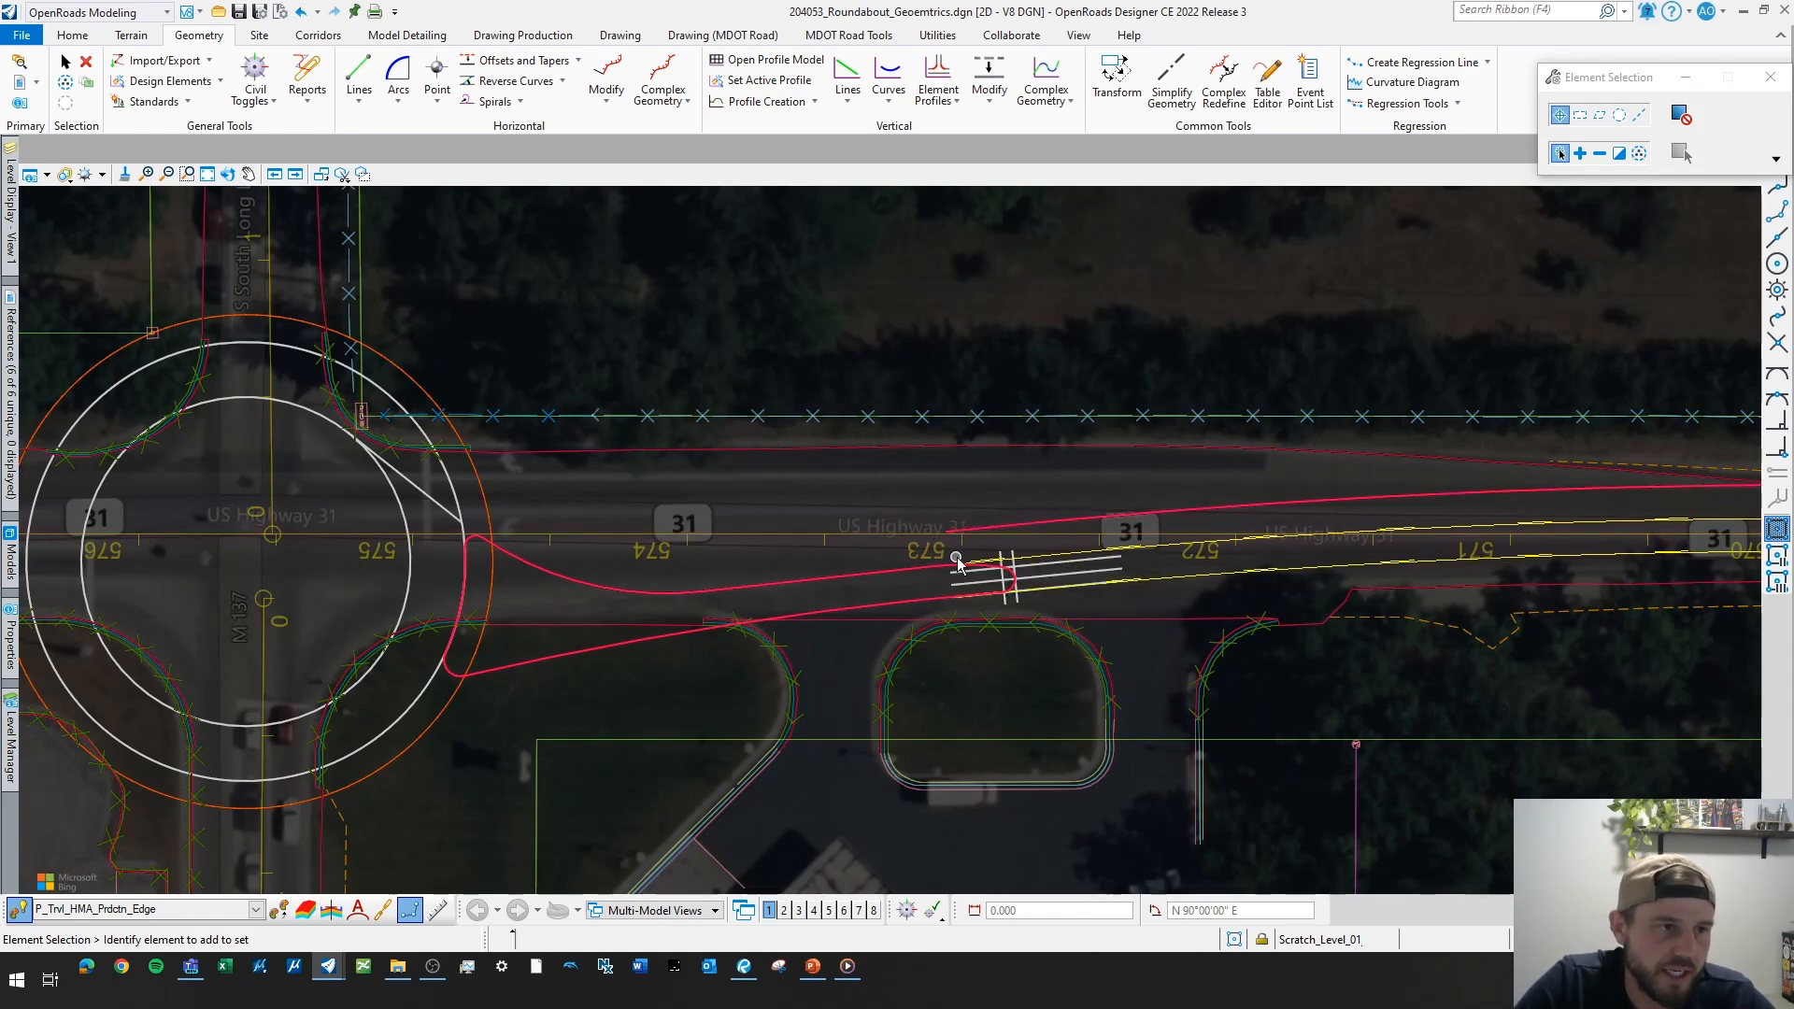
pyautogui.scroll(2, 957, 560)
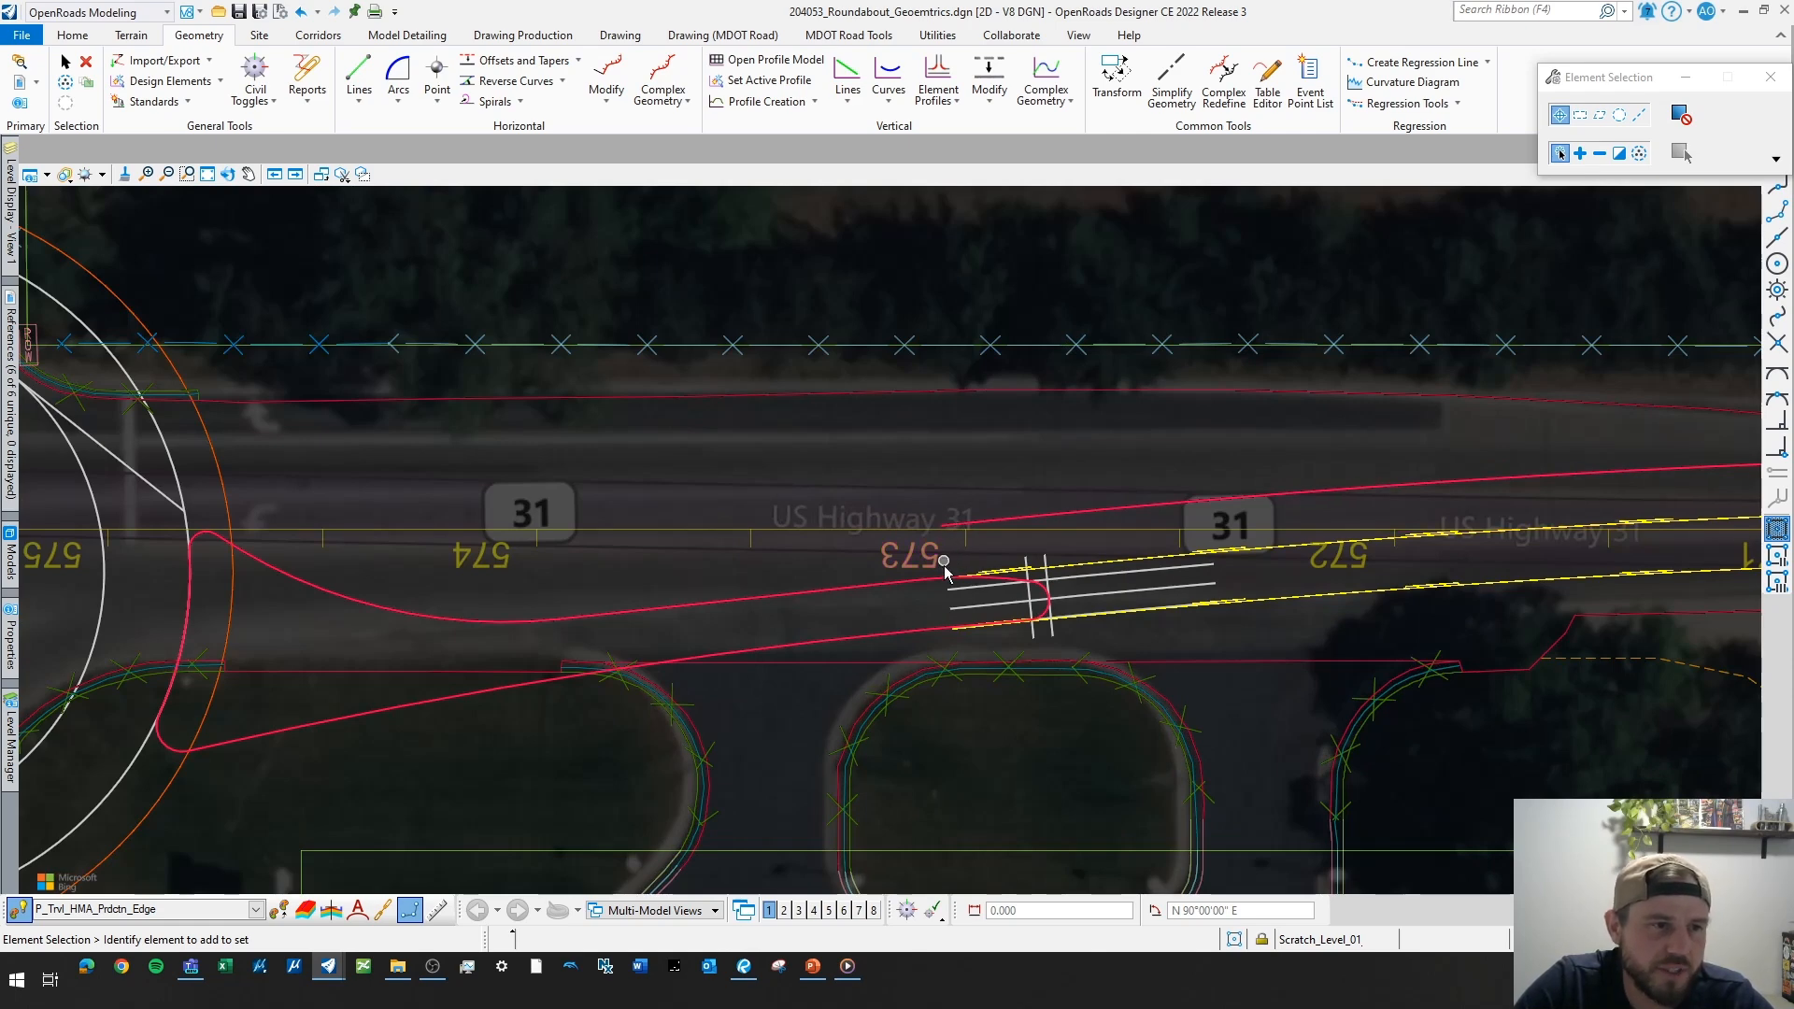
pyautogui.scroll(-1, 946, 565)
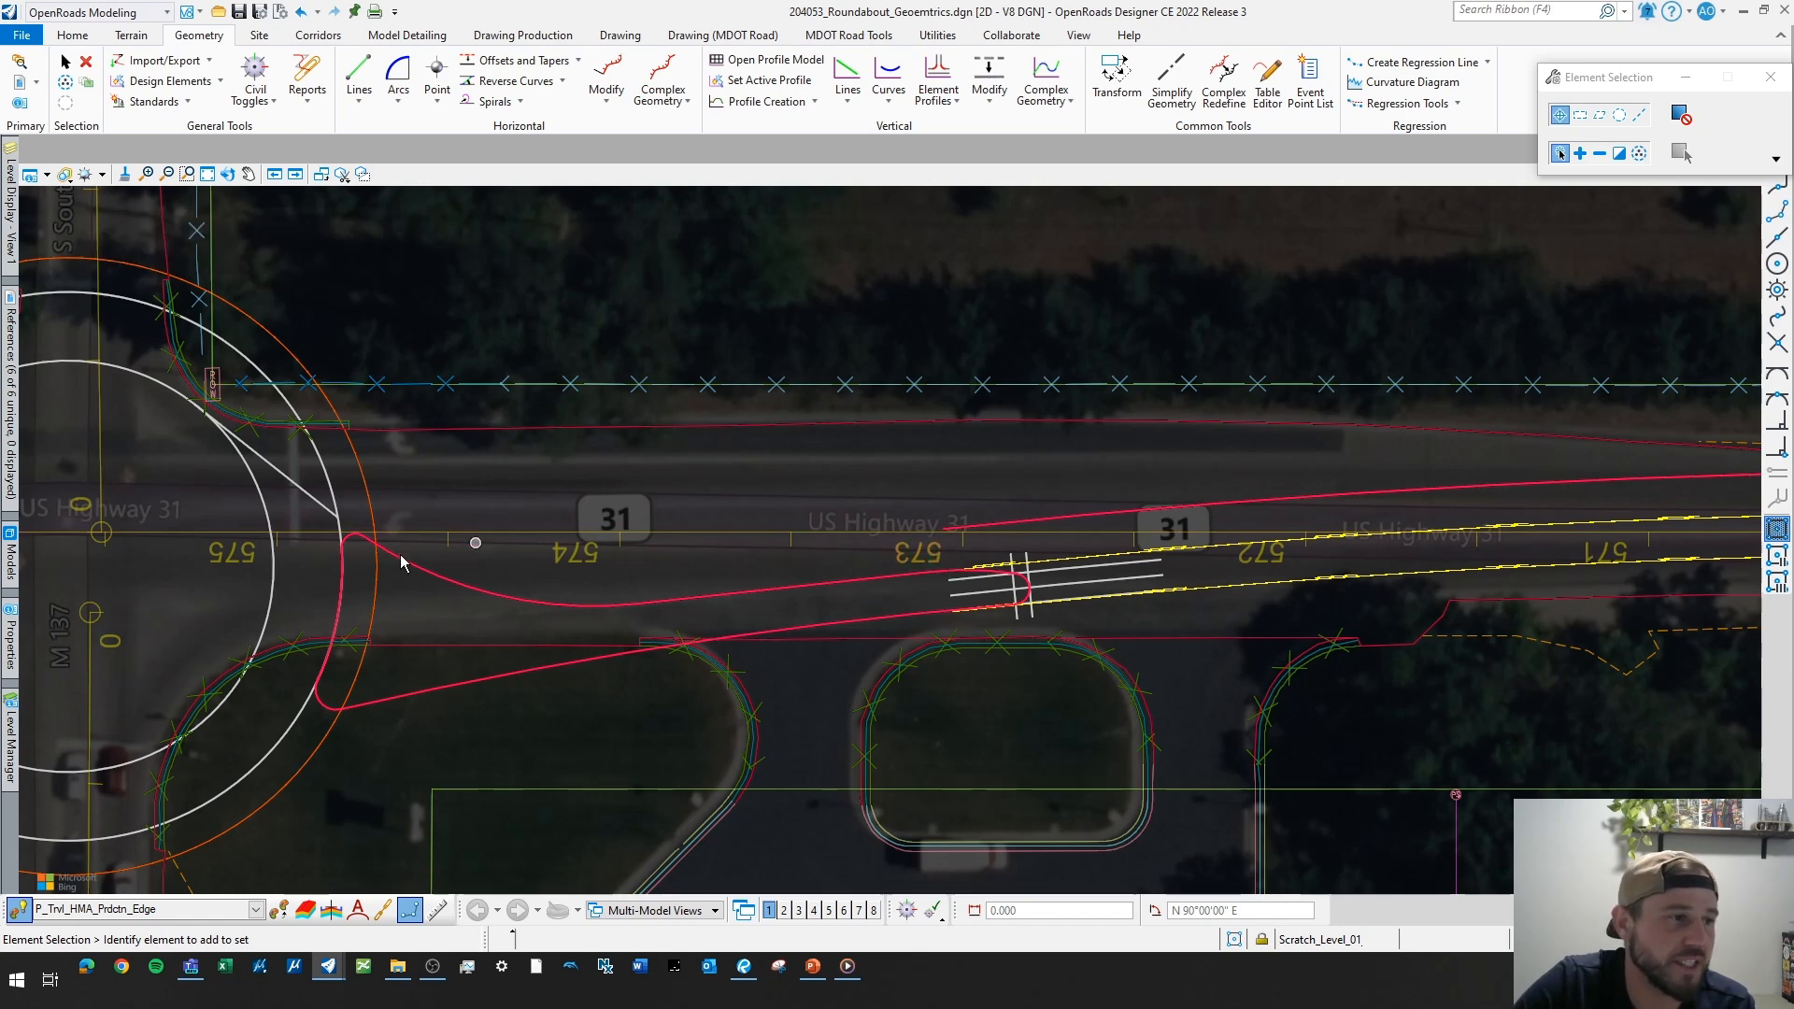
pyautogui.moveTo(416, 489)
pyautogui.mouseDown(button='middle')
pyautogui.moveTo(524, 521)
pyautogui.moveTo(510, 544)
pyautogui.mouseUp(button='middle')
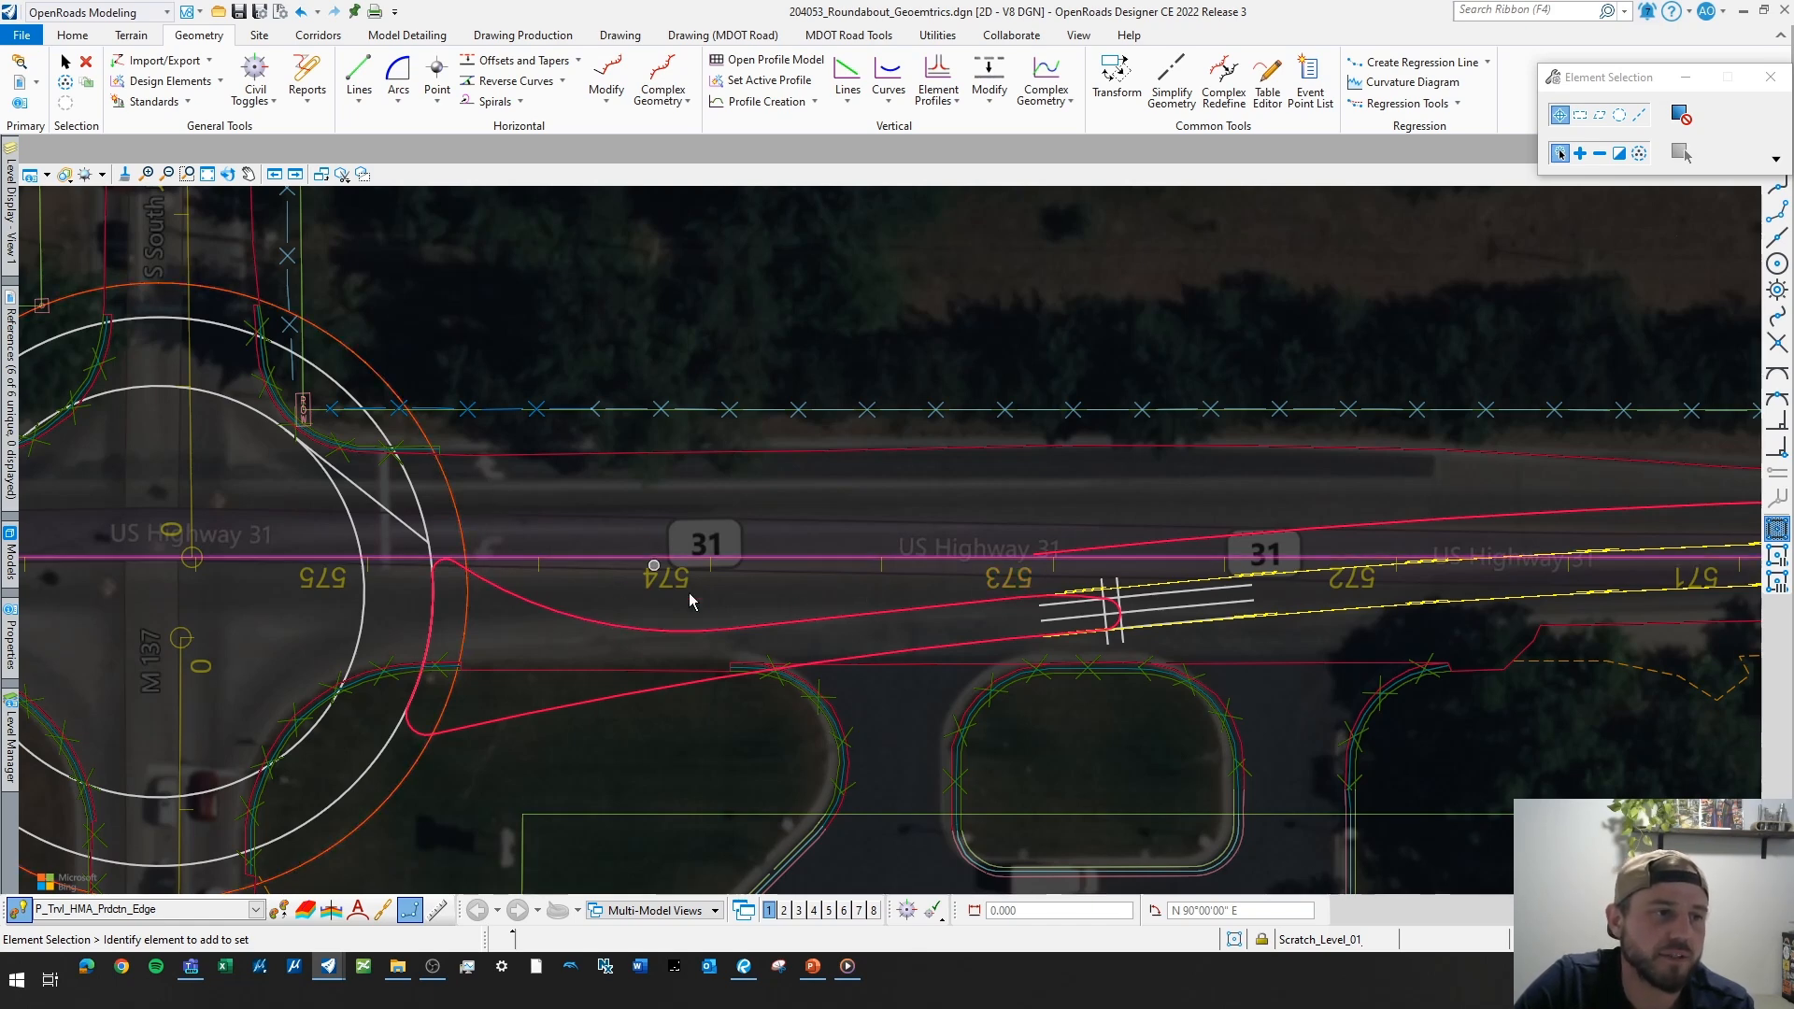
pyautogui.scroll(-2, 865, 608)
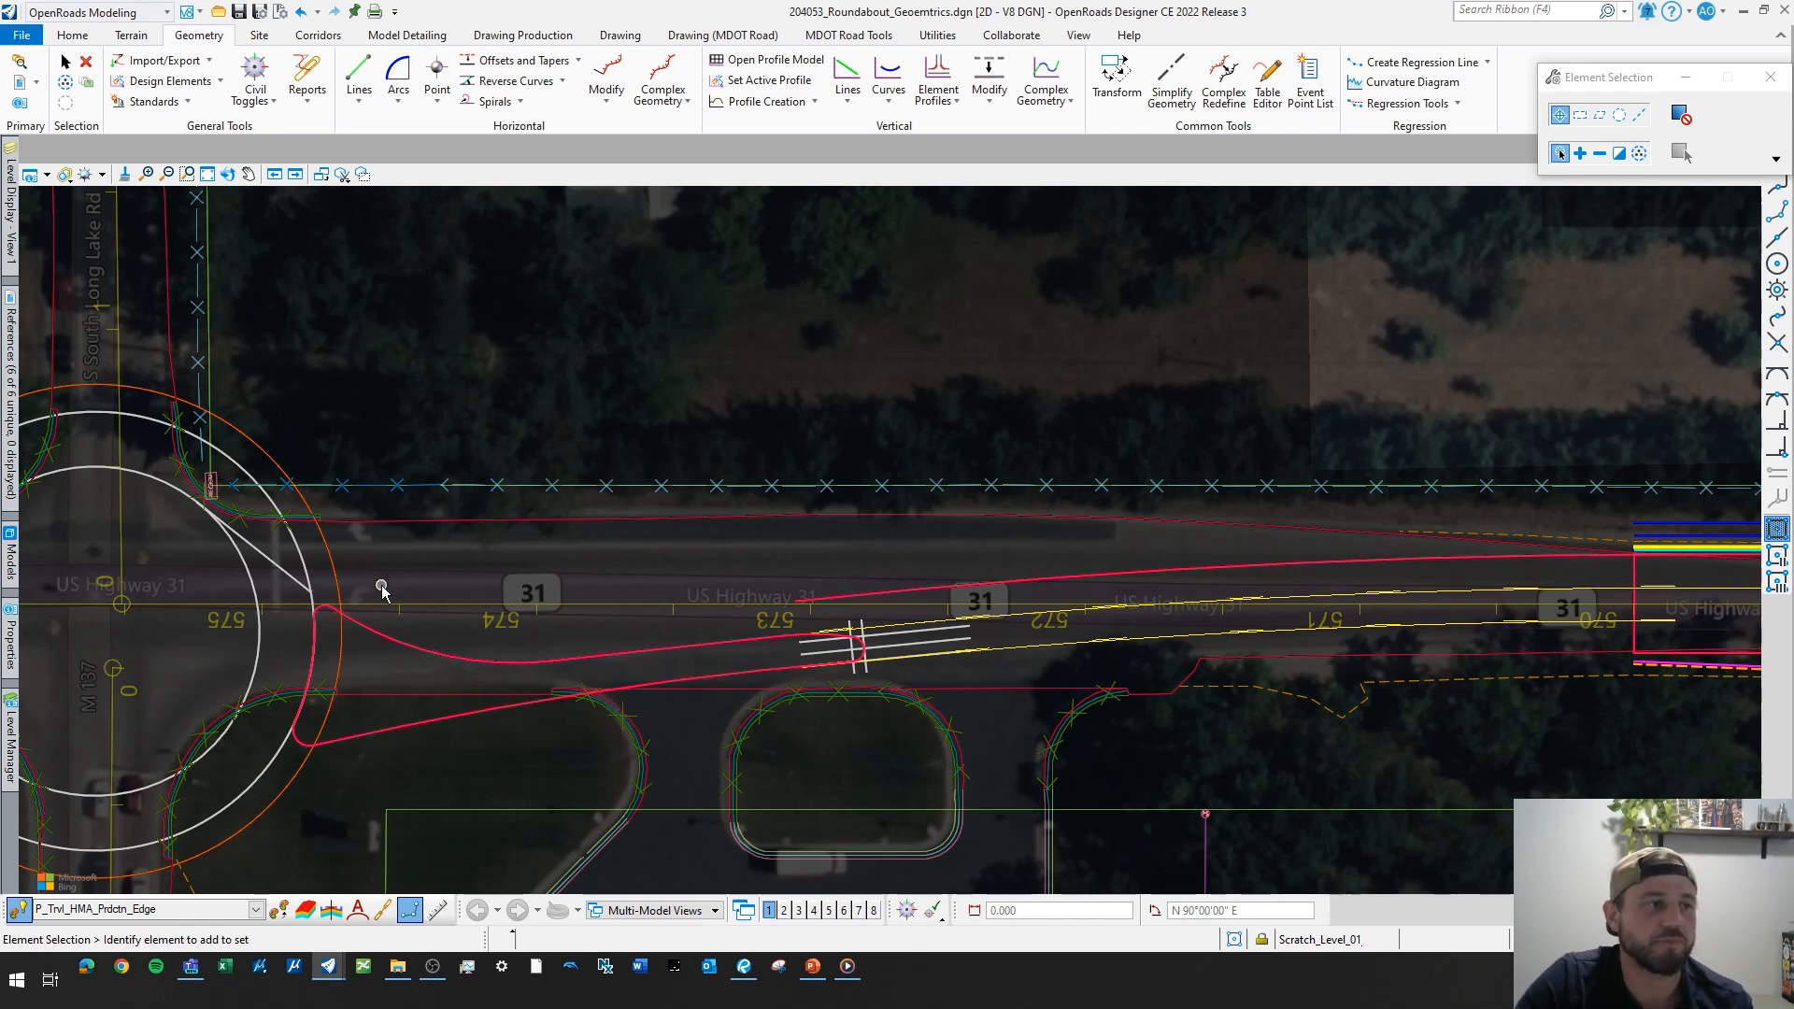
pyautogui.moveTo(439, 581); pyautogui.dragTo(844, 539, button='middle')
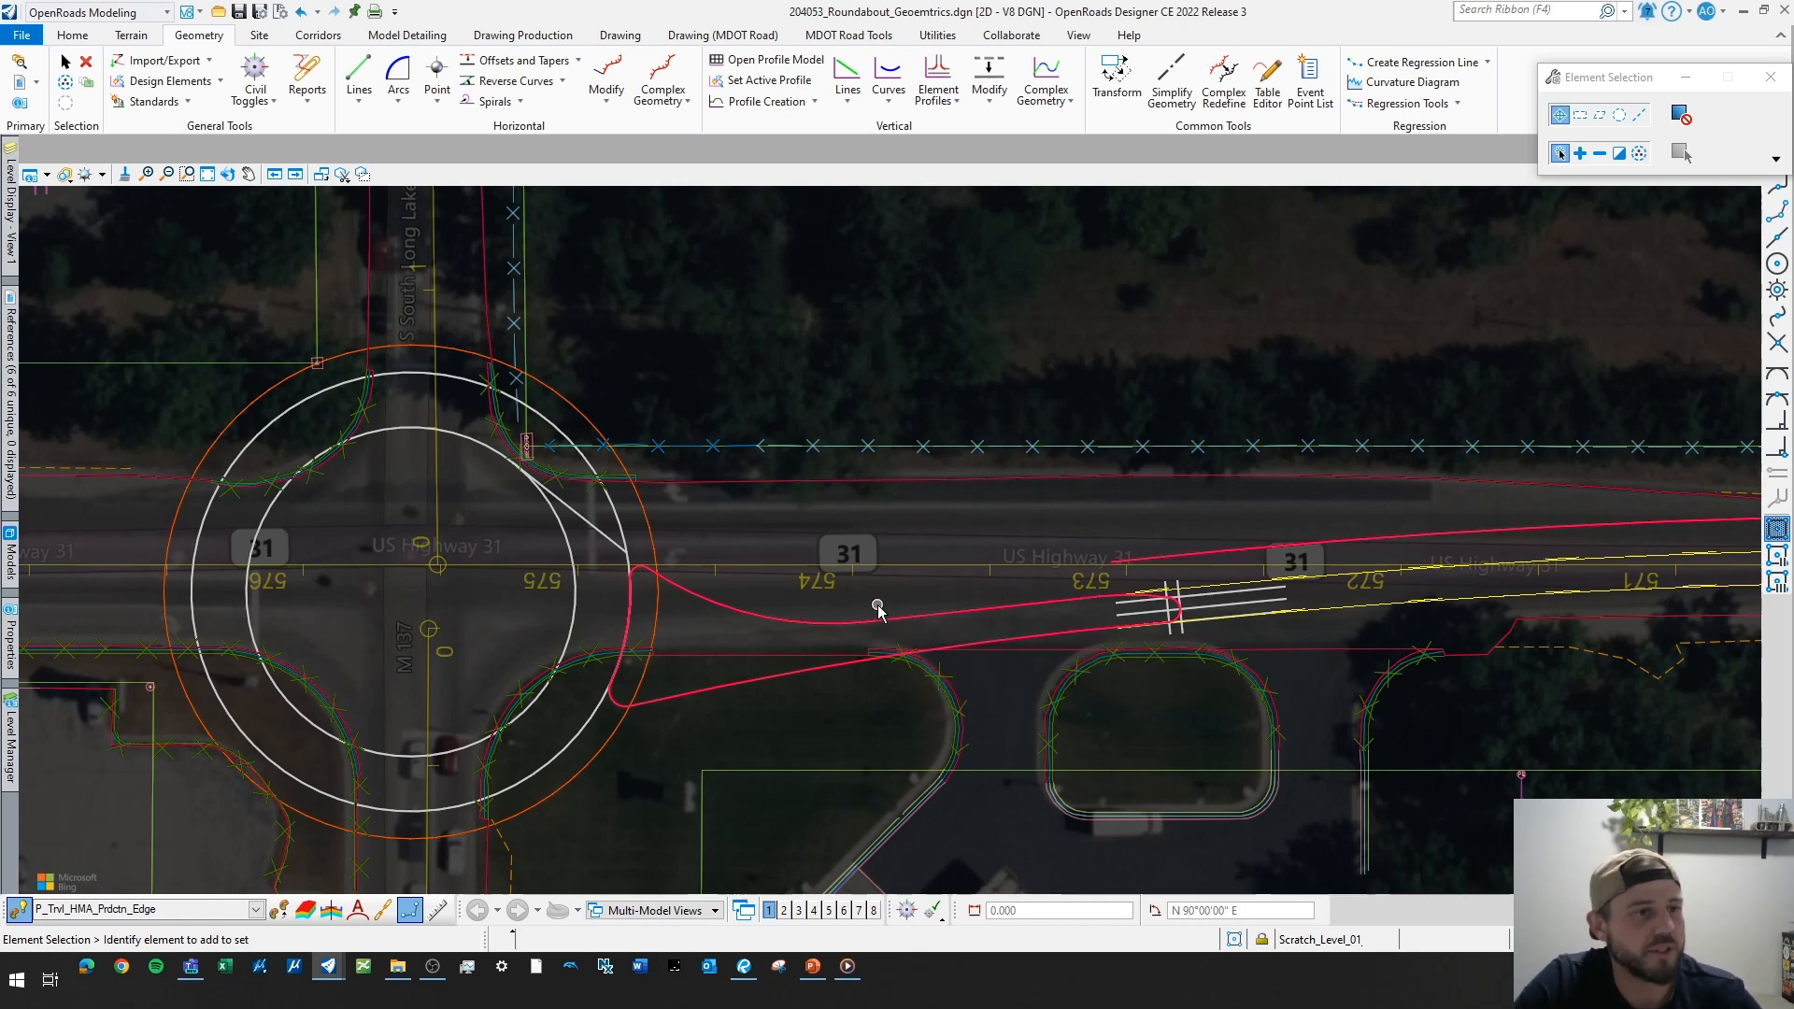
pyautogui.moveTo(1199, 525); pyautogui.dragTo(1010, 560, button='middle')
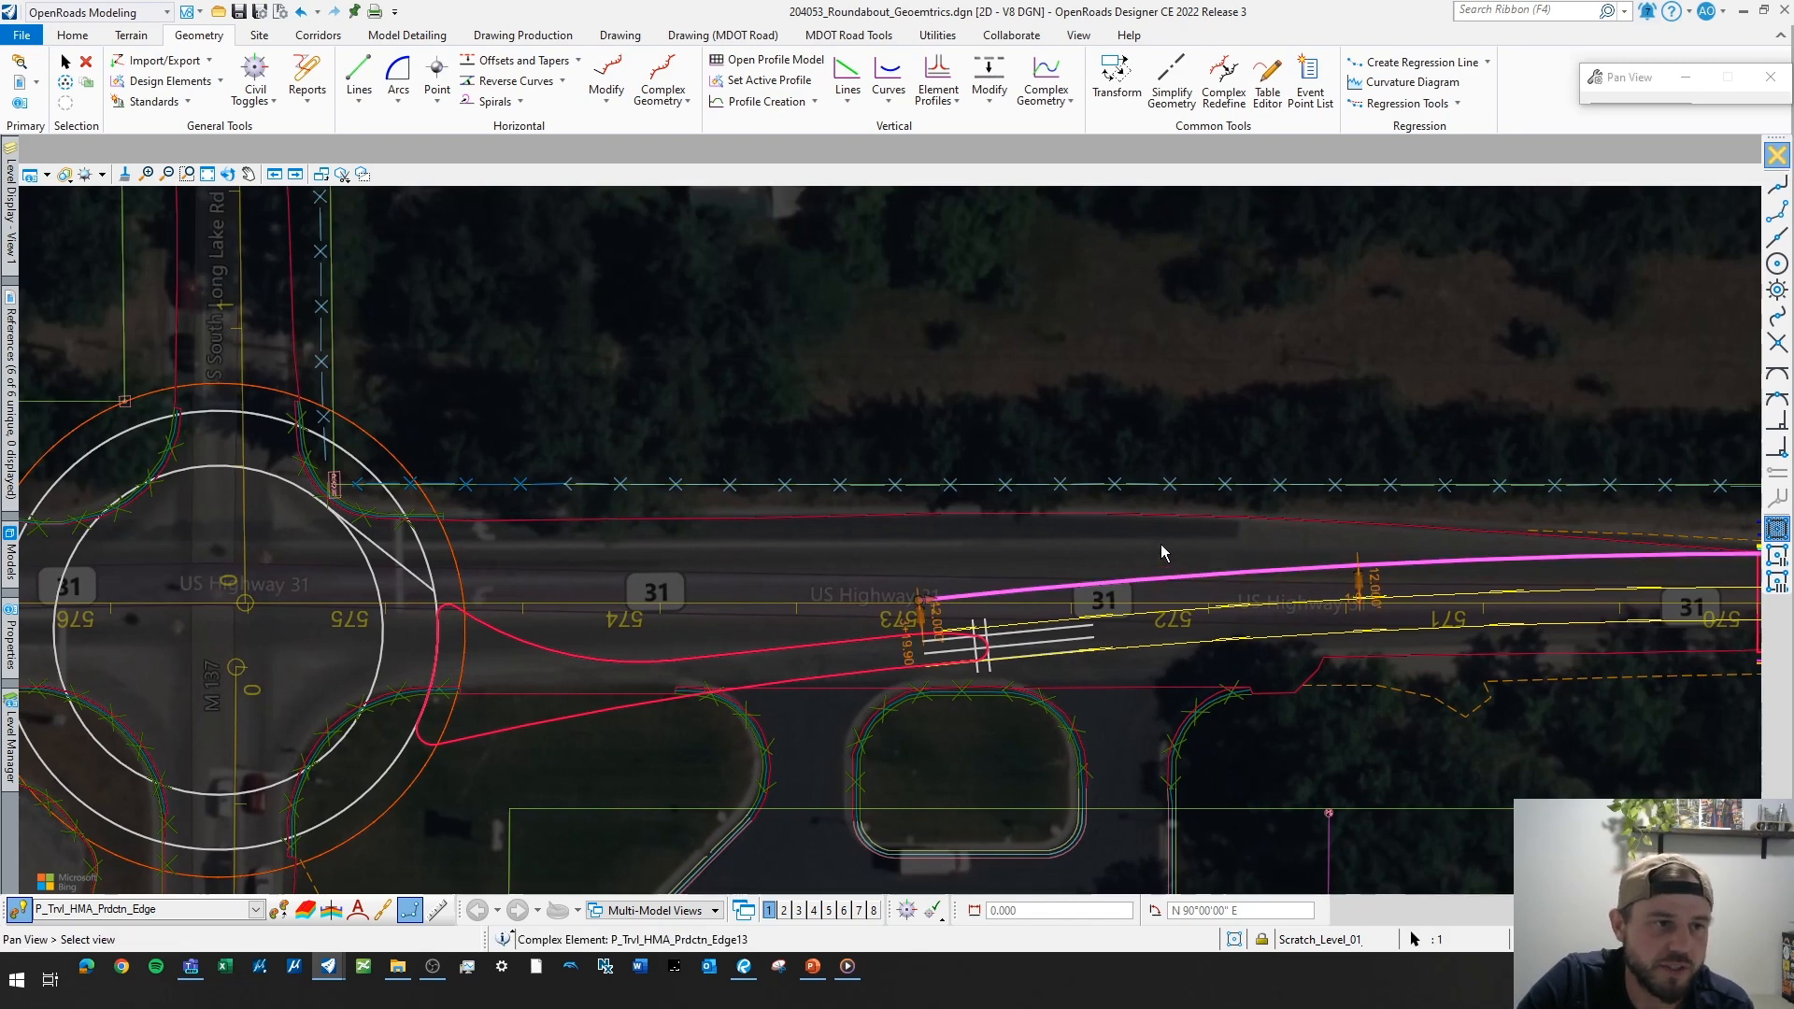
# - Set the outer lane edge's offset to 24 ft at its end near station 573, beside the splitter island nose
pyautogui.moveTo(1160, 546); pyautogui.dragTo(1037, 570, button='middle')
pyautogui.click(1038, 569)
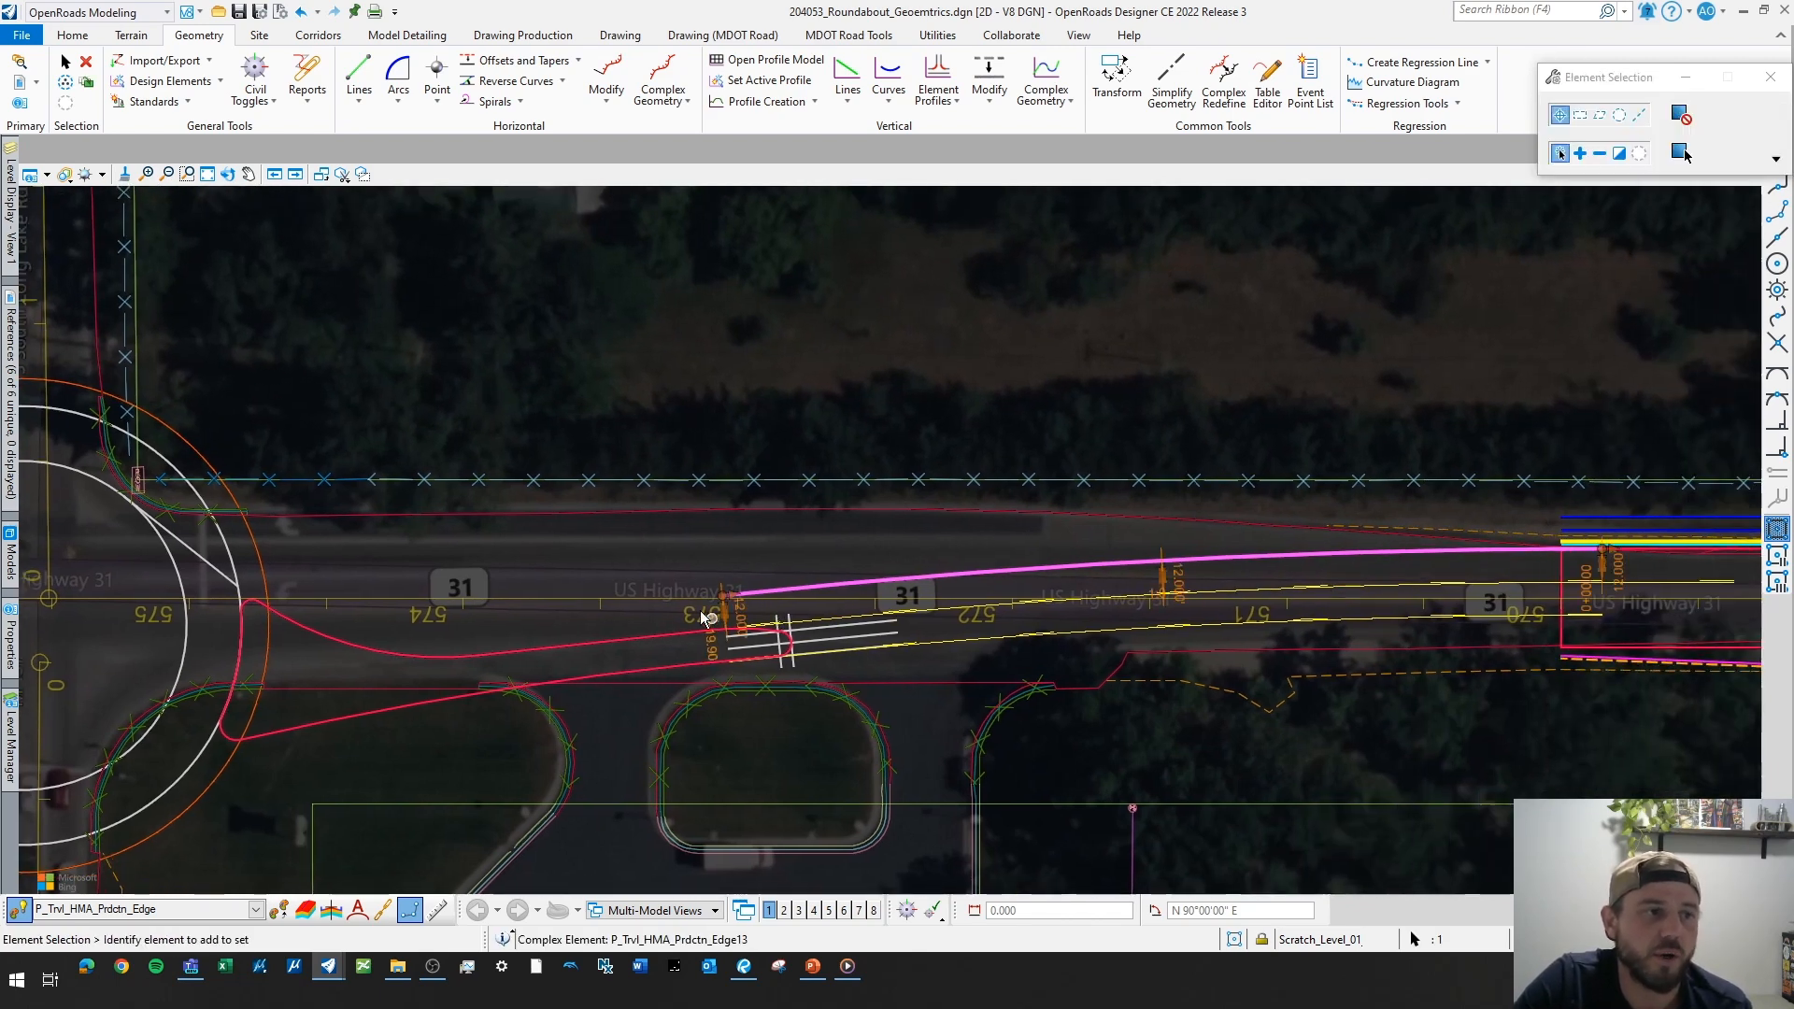
pyautogui.moveTo(638, 617); pyautogui.dragTo(744, 627, button='middle')
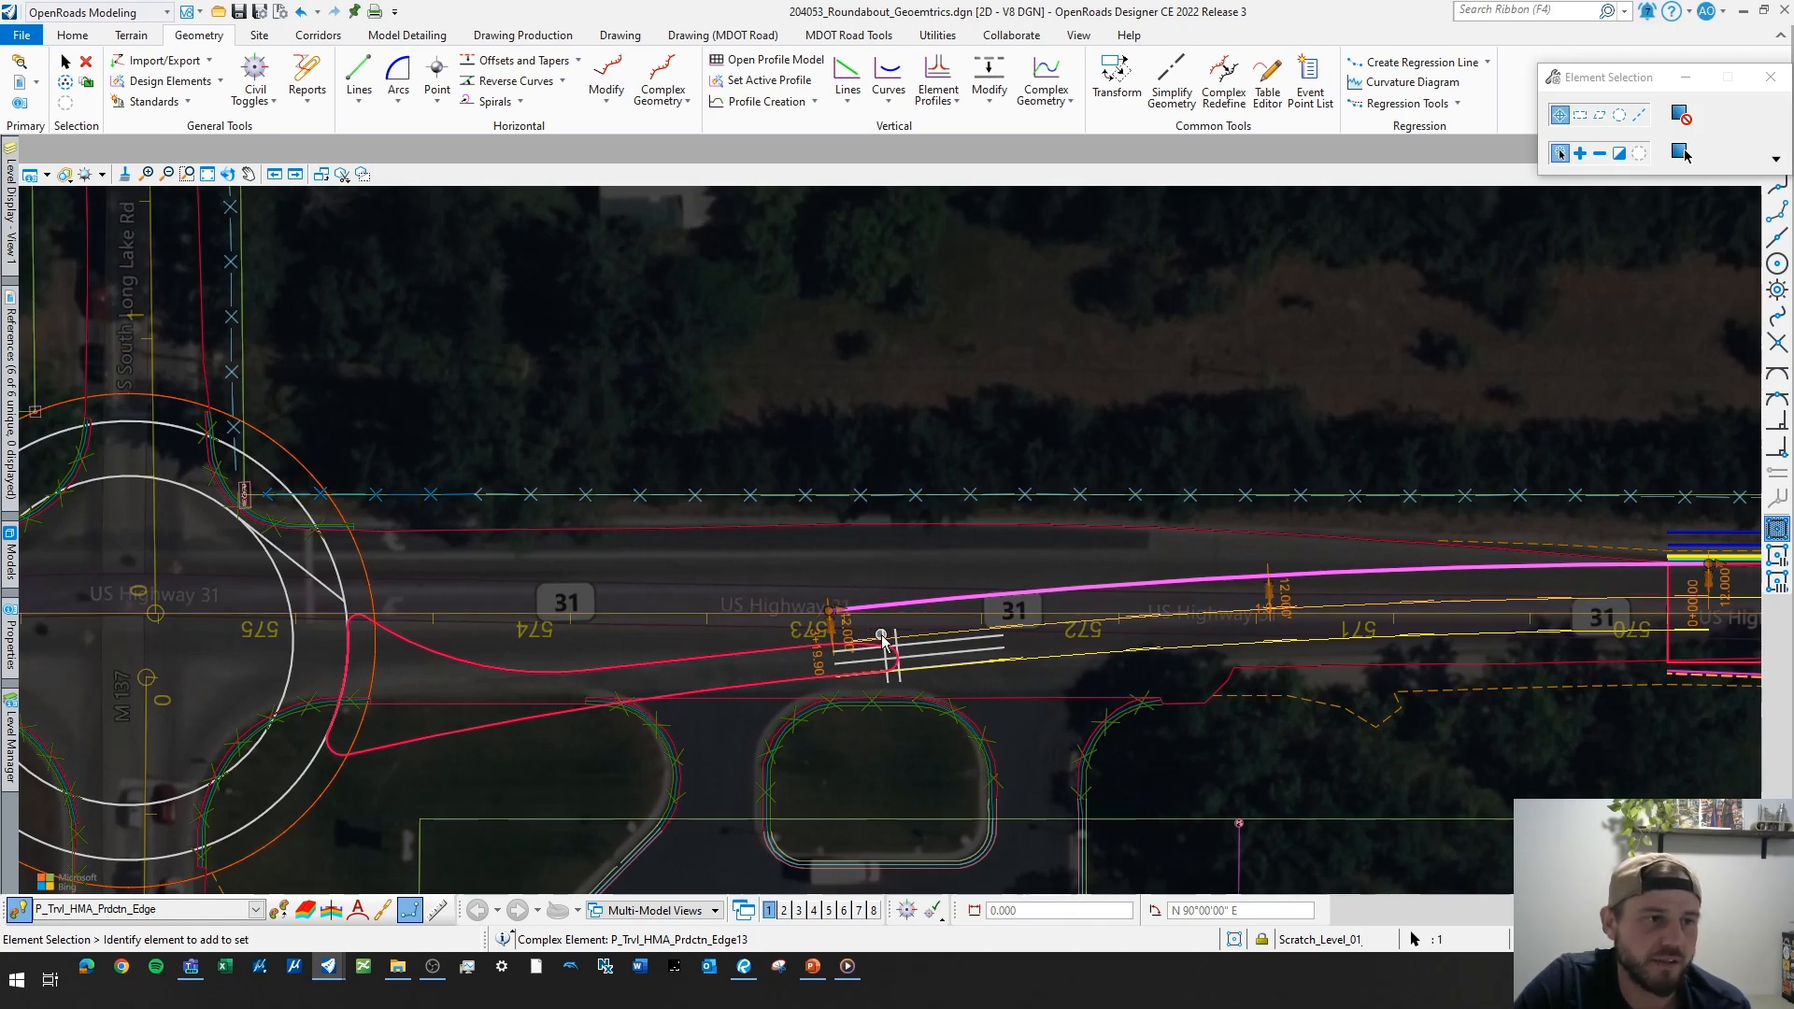
pyautogui.scroll(2, 873, 638)
pyautogui.click(811, 633)
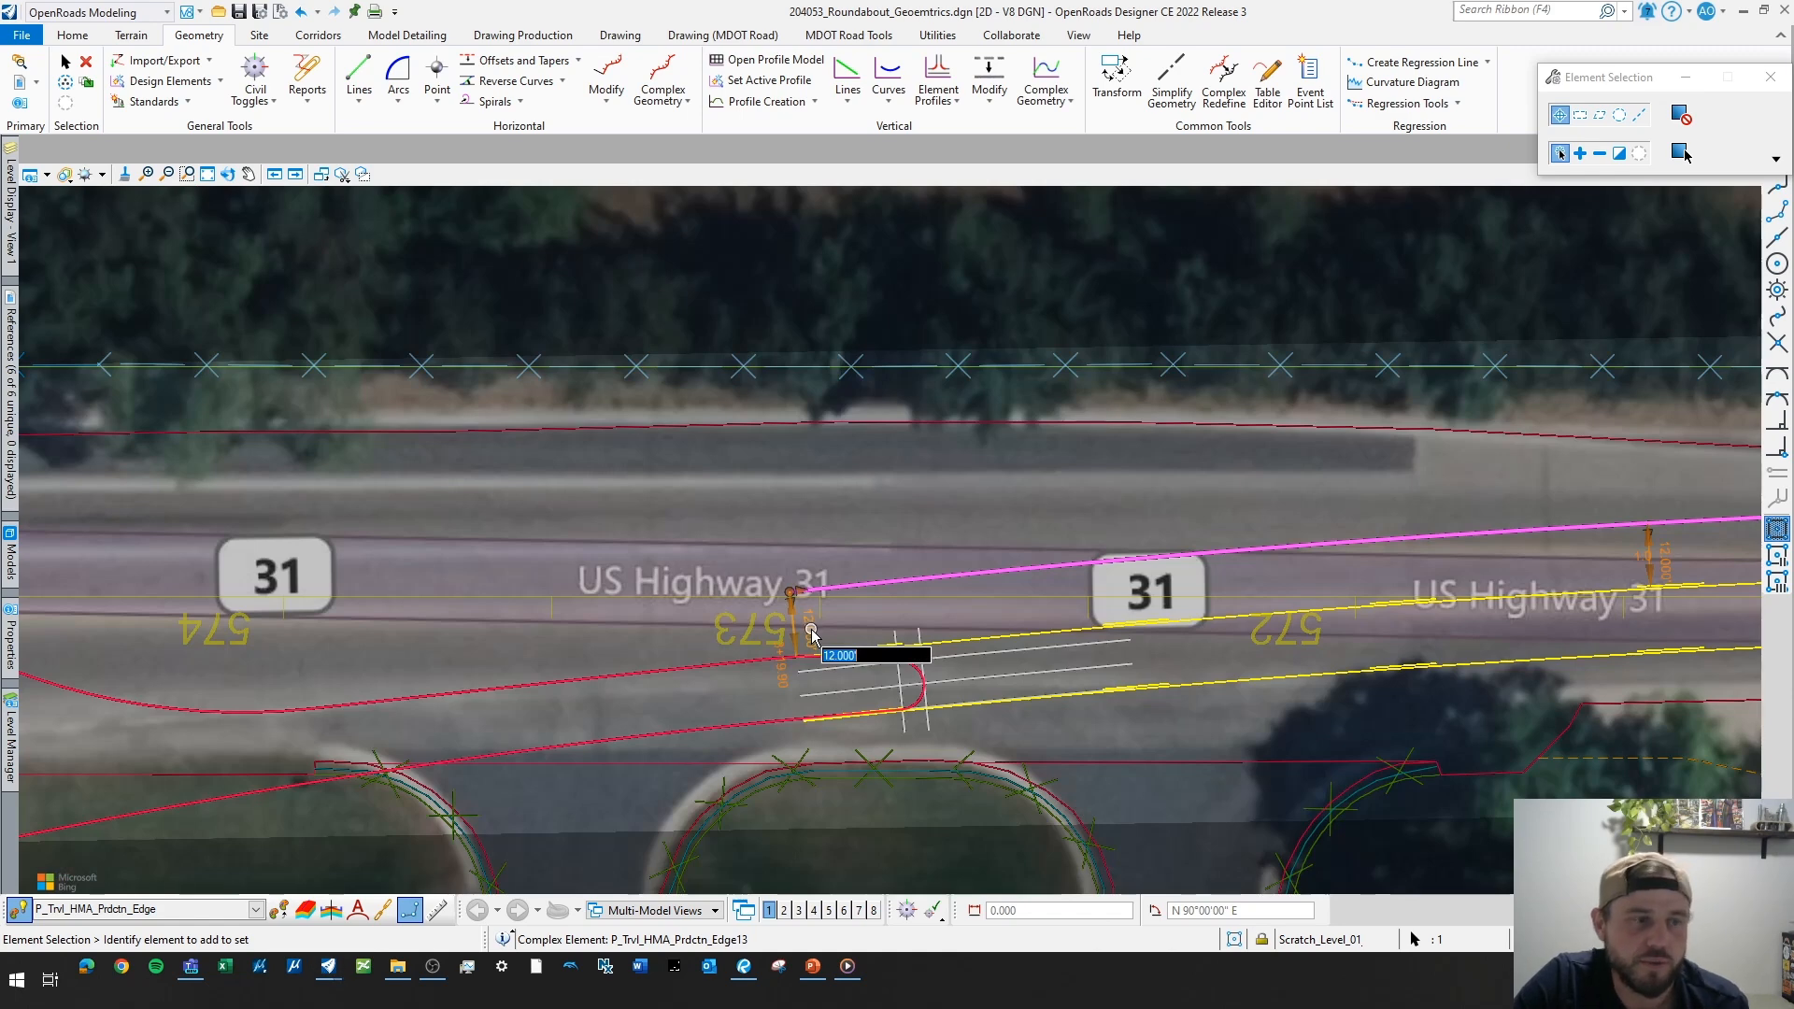
pyautogui.write('24')
pyautogui.press('Return')
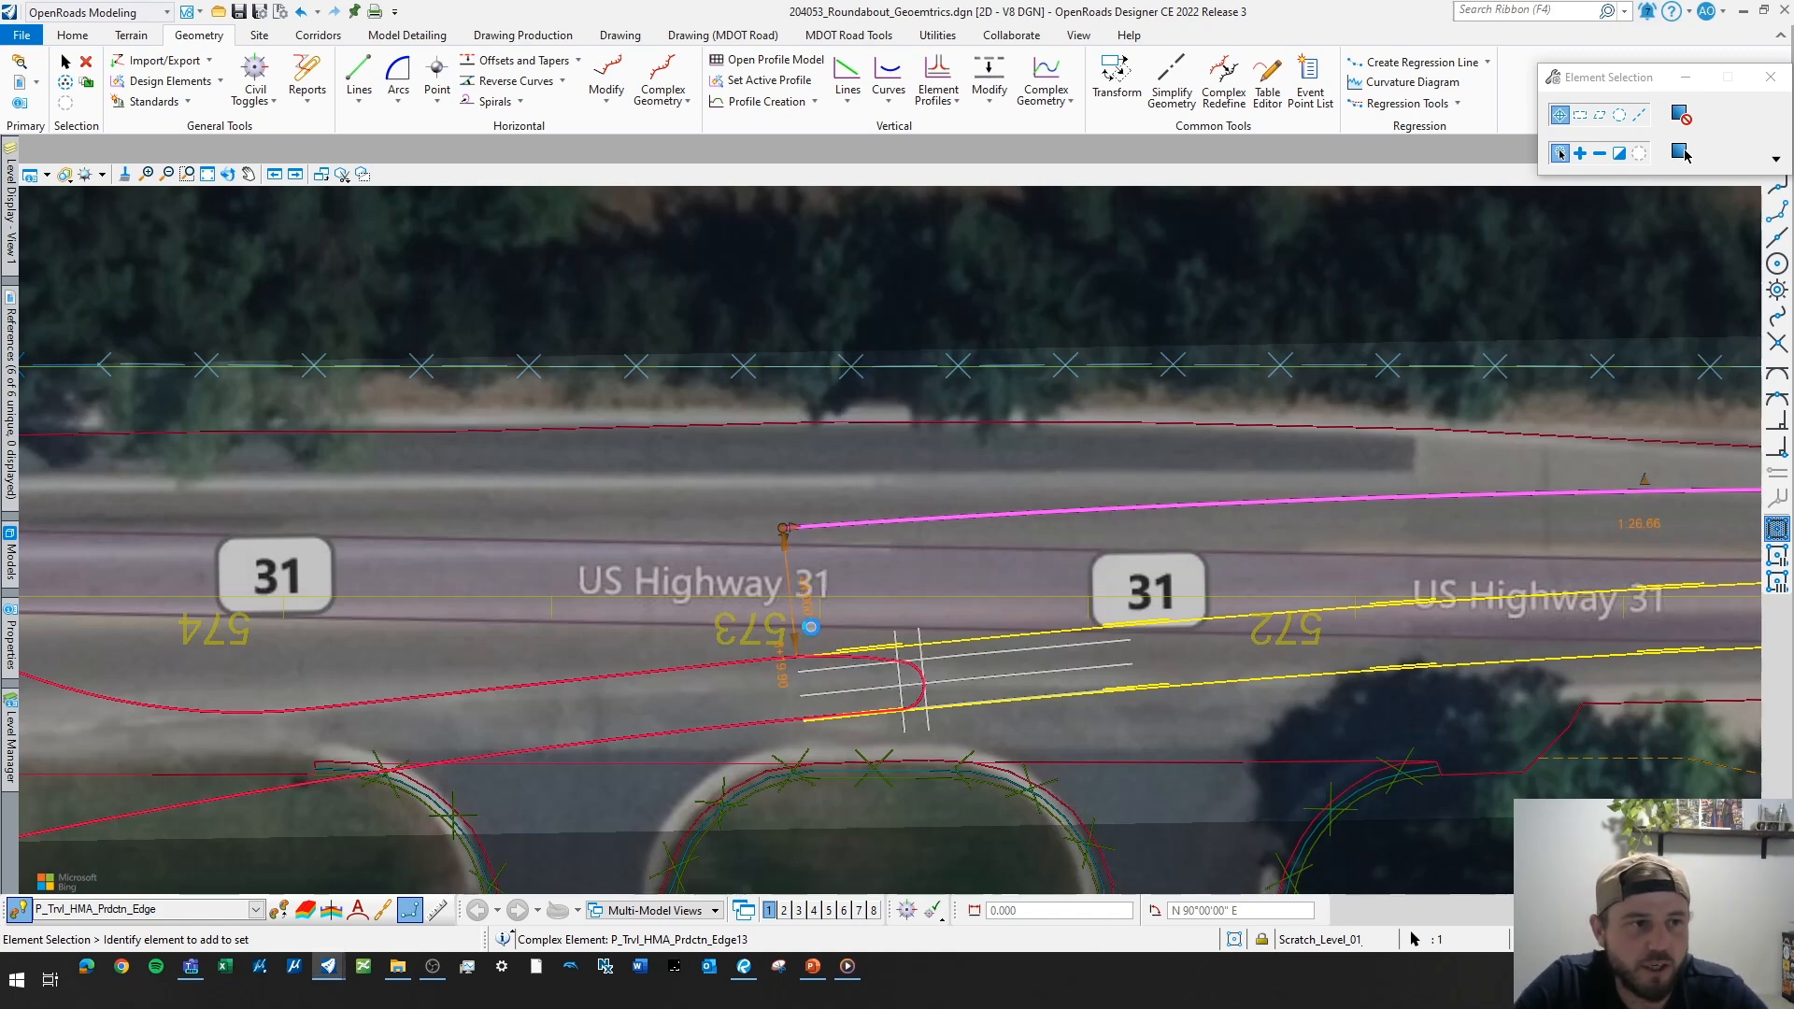
# - Examine the widened outer lane edge along the US Highway 31 approach, from the splitter island to the tie-in near station 570
pyautogui.scroll(-3, 708, 508)
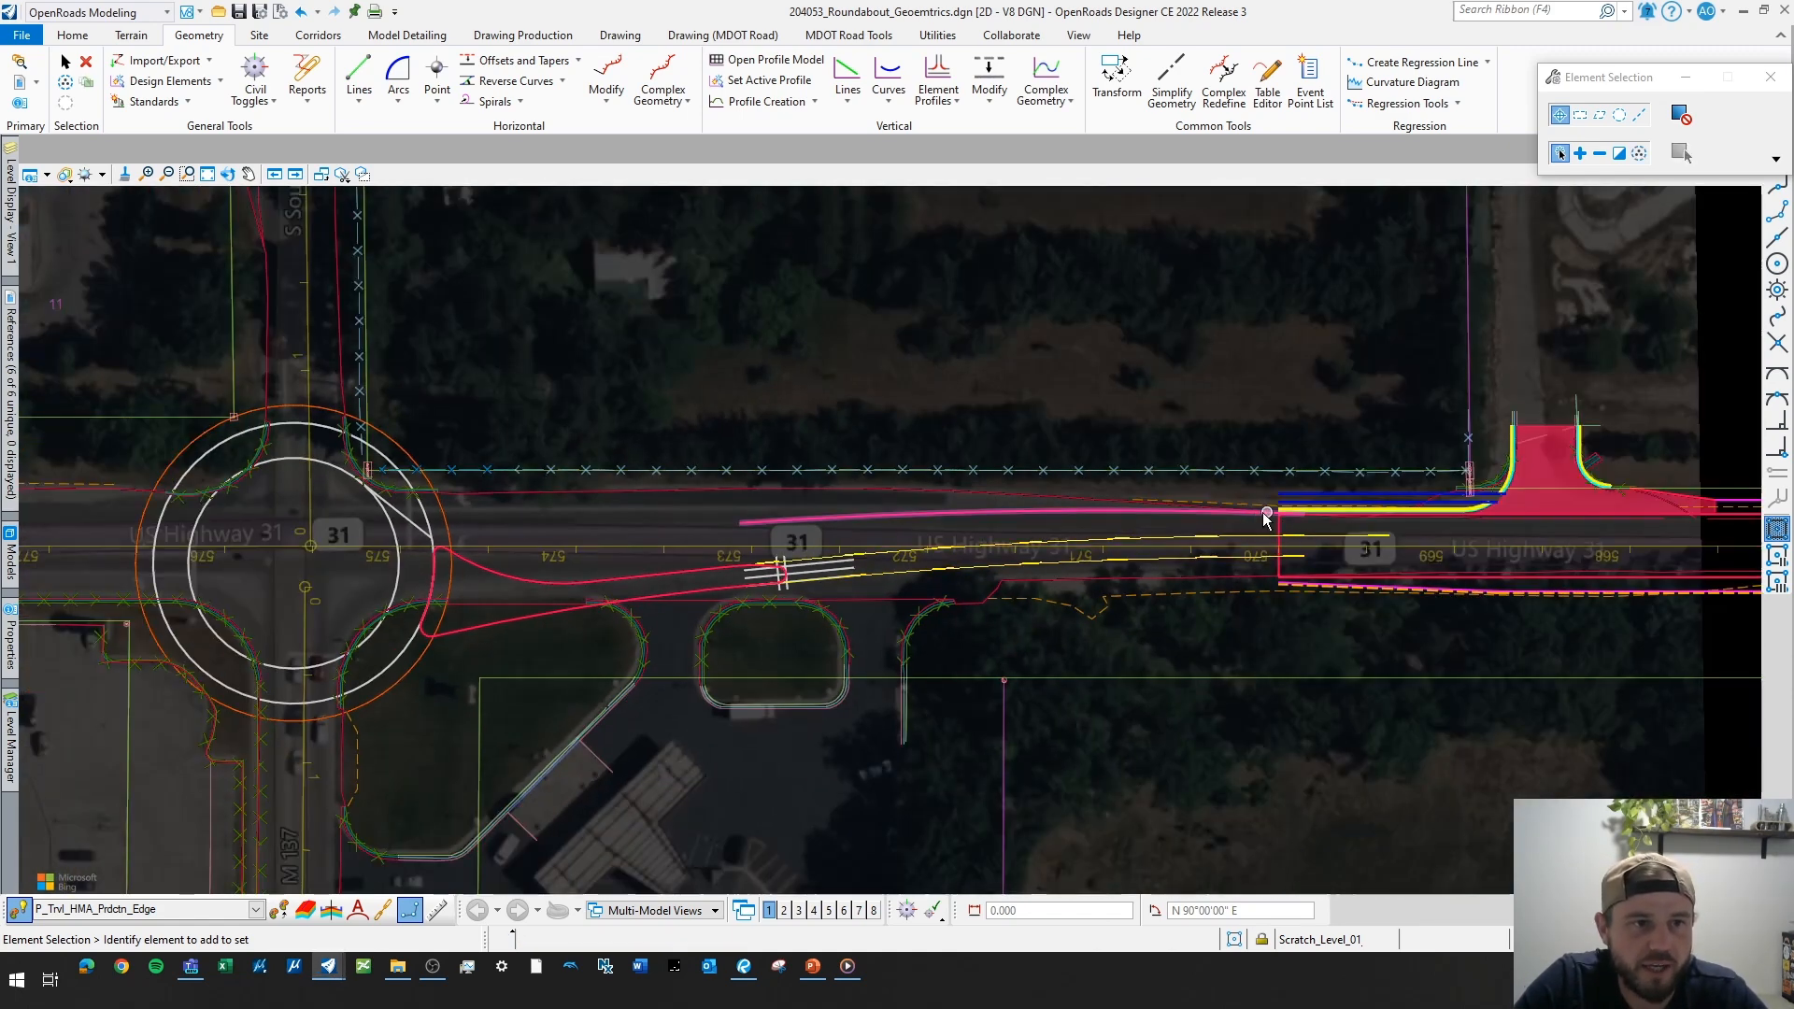
pyautogui.scroll(1, 1127, 517)
pyautogui.click(1128, 514)
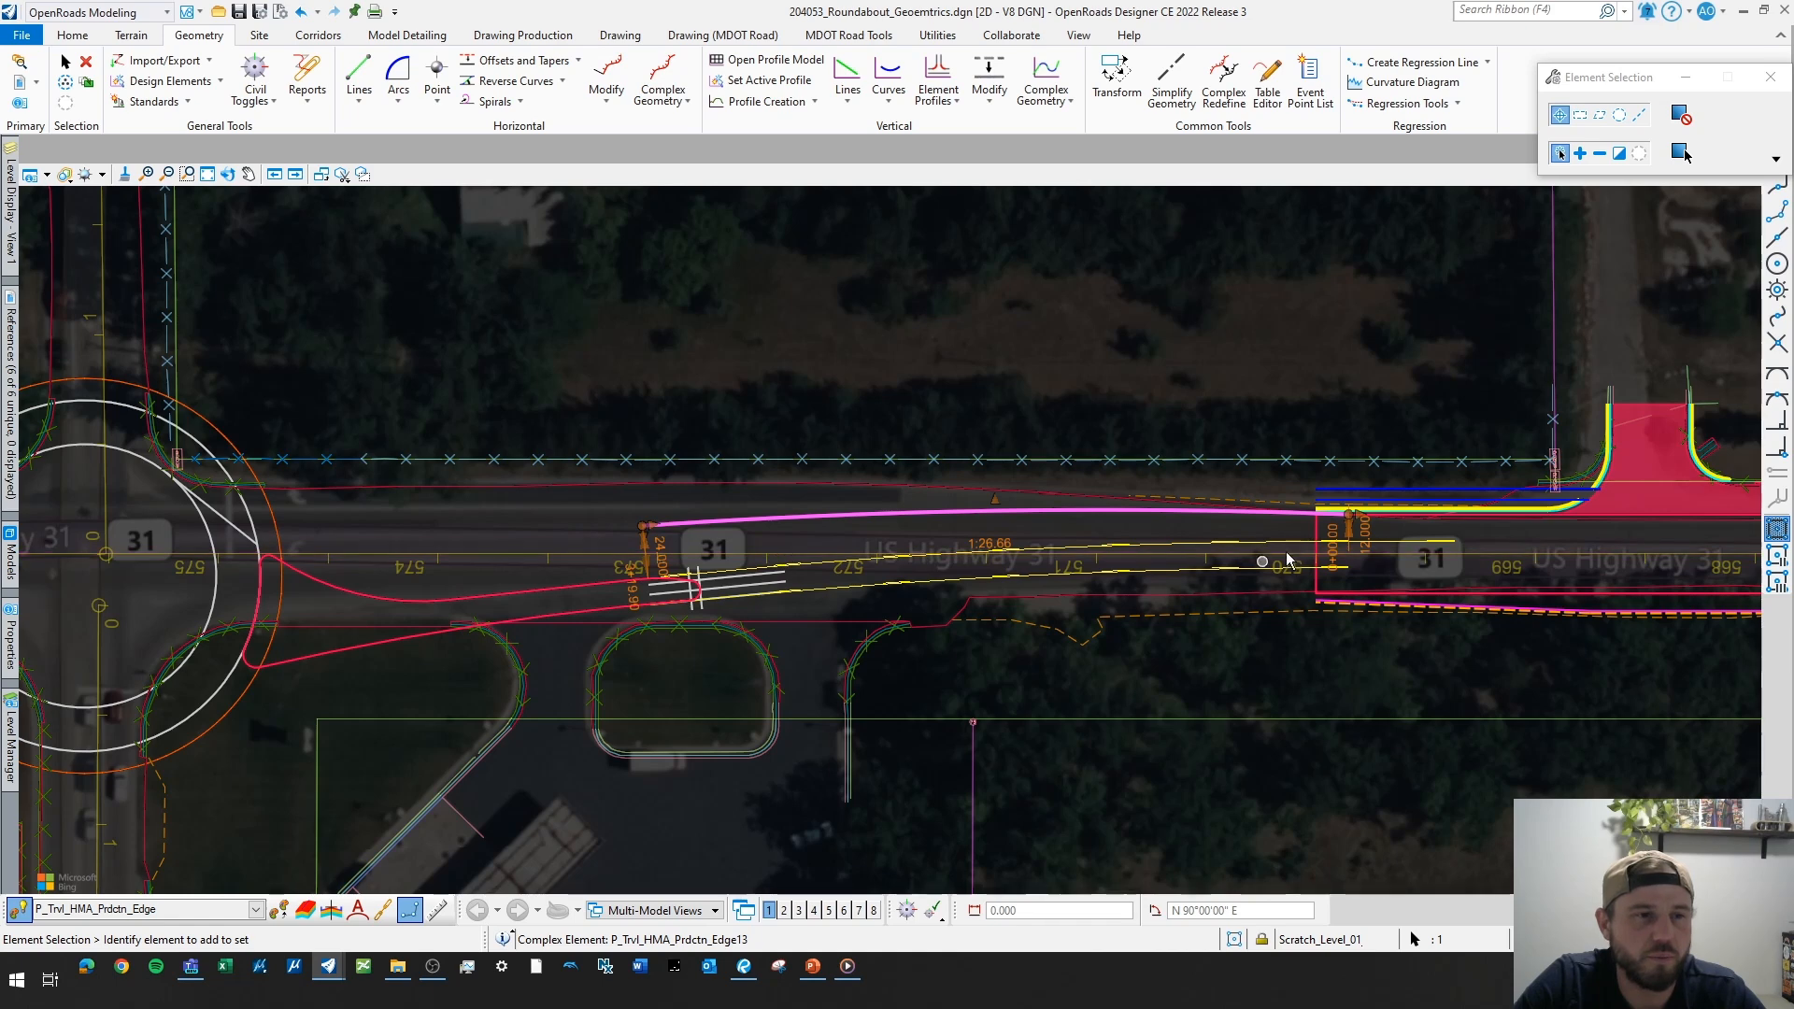
pyautogui.click(1045, 442)
pyautogui.scroll(-1, 1089, 521)
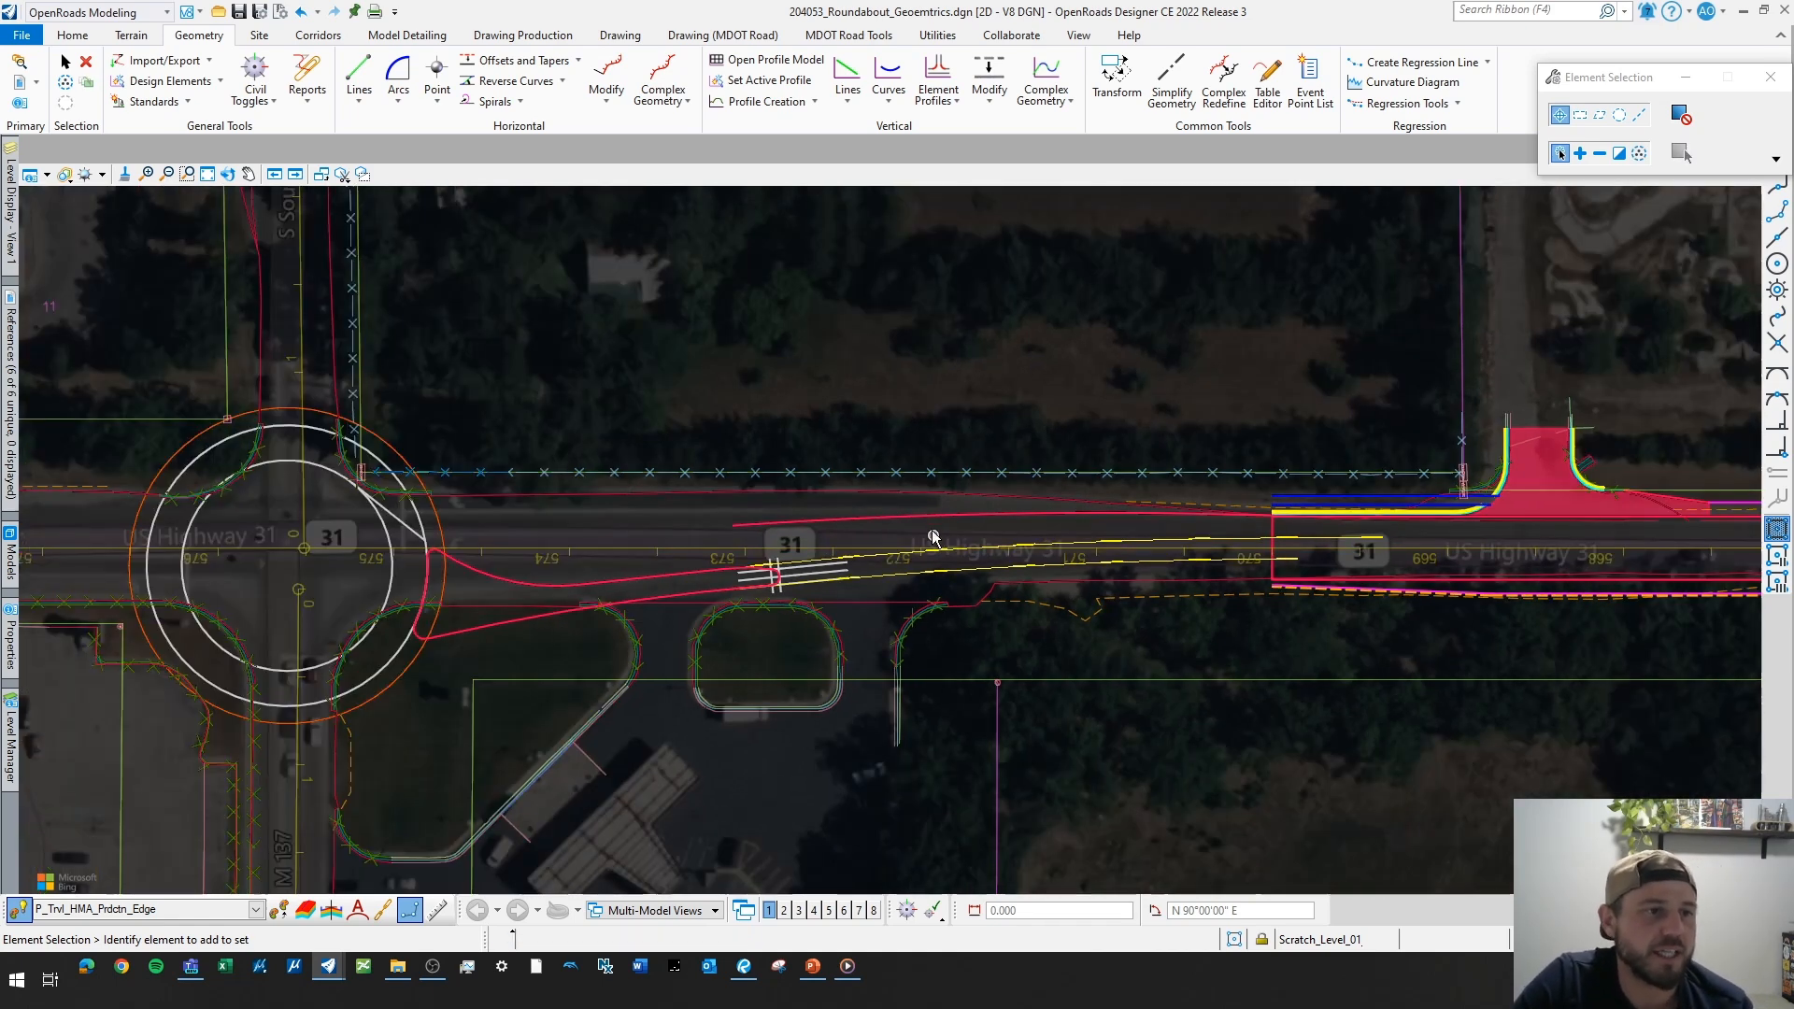
pyautogui.moveTo(934, 532); pyautogui.dragTo(1037, 541, button='middle')
pyautogui.scroll(2, 746, 617)
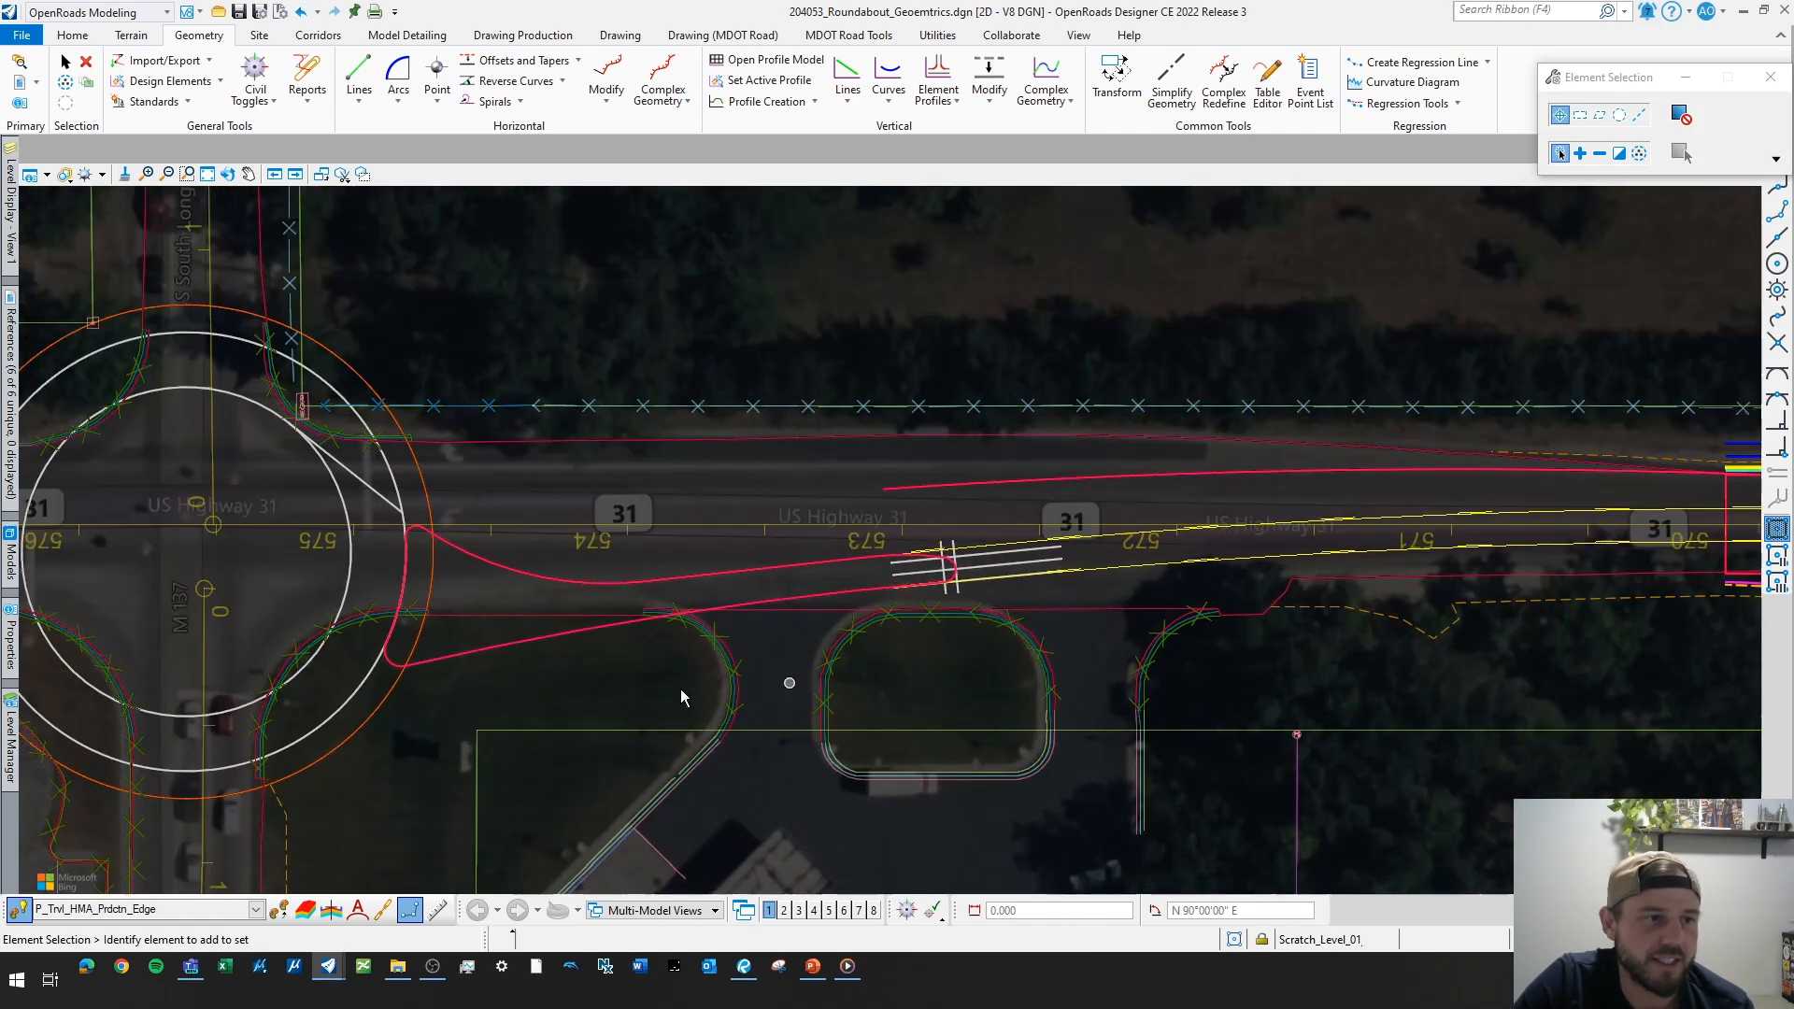
pyautogui.scroll(-2, 961, 641)
pyautogui.scroll(1, 1075, 633)
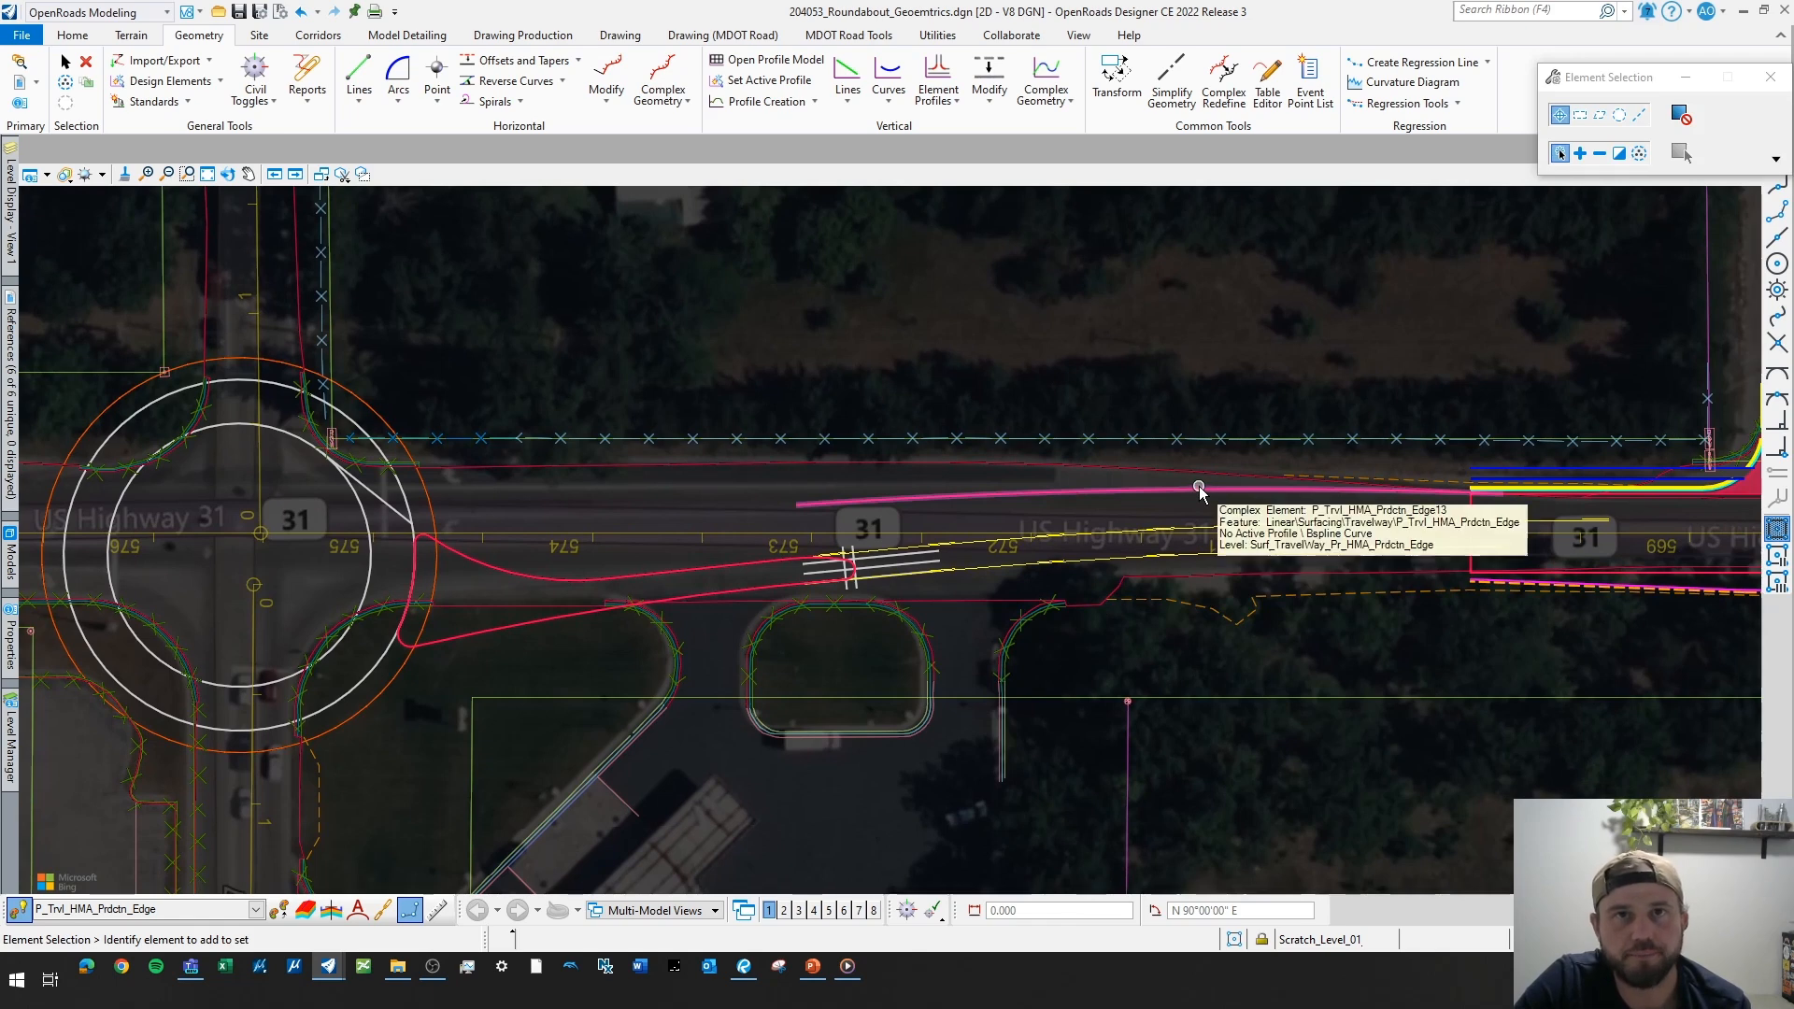
pyautogui.scroll(-1, 1079, 371)
pyautogui.moveTo(1073, 369); pyautogui.dragTo(1028, 389, button='middle')
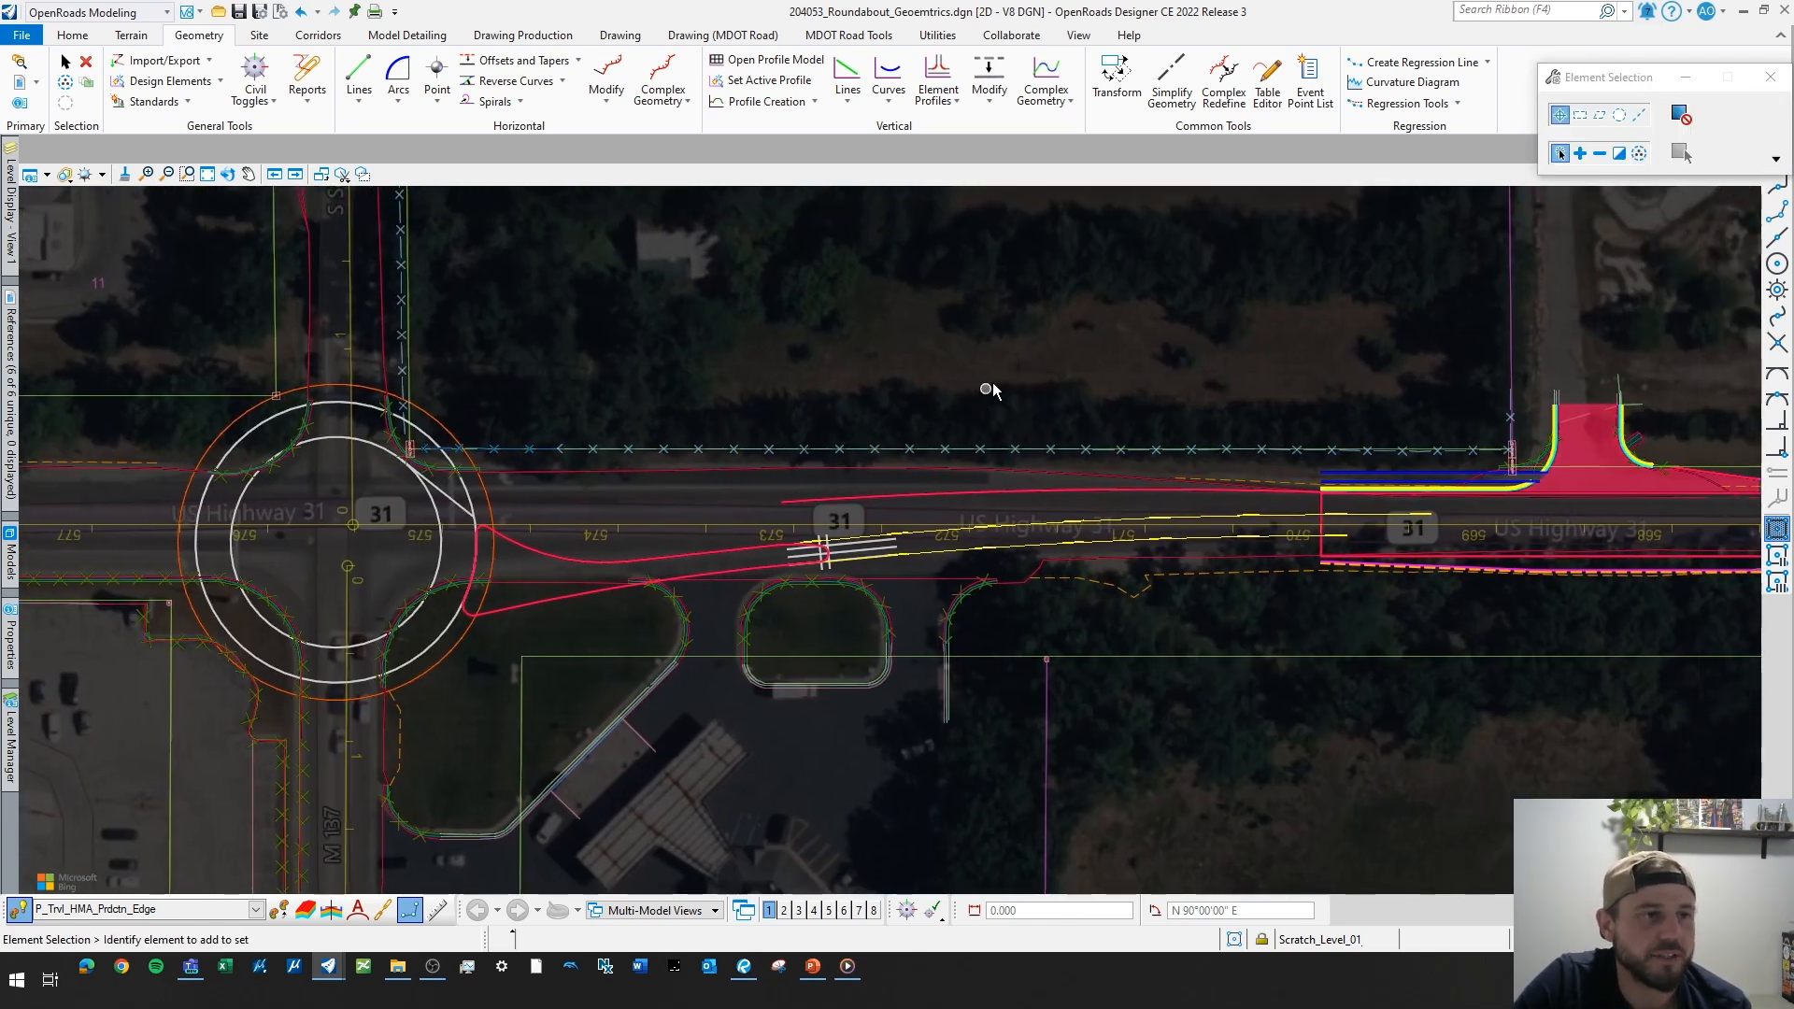
pyautogui.scroll(2, 951, 407)
pyautogui.scroll(-2, 976, 446)
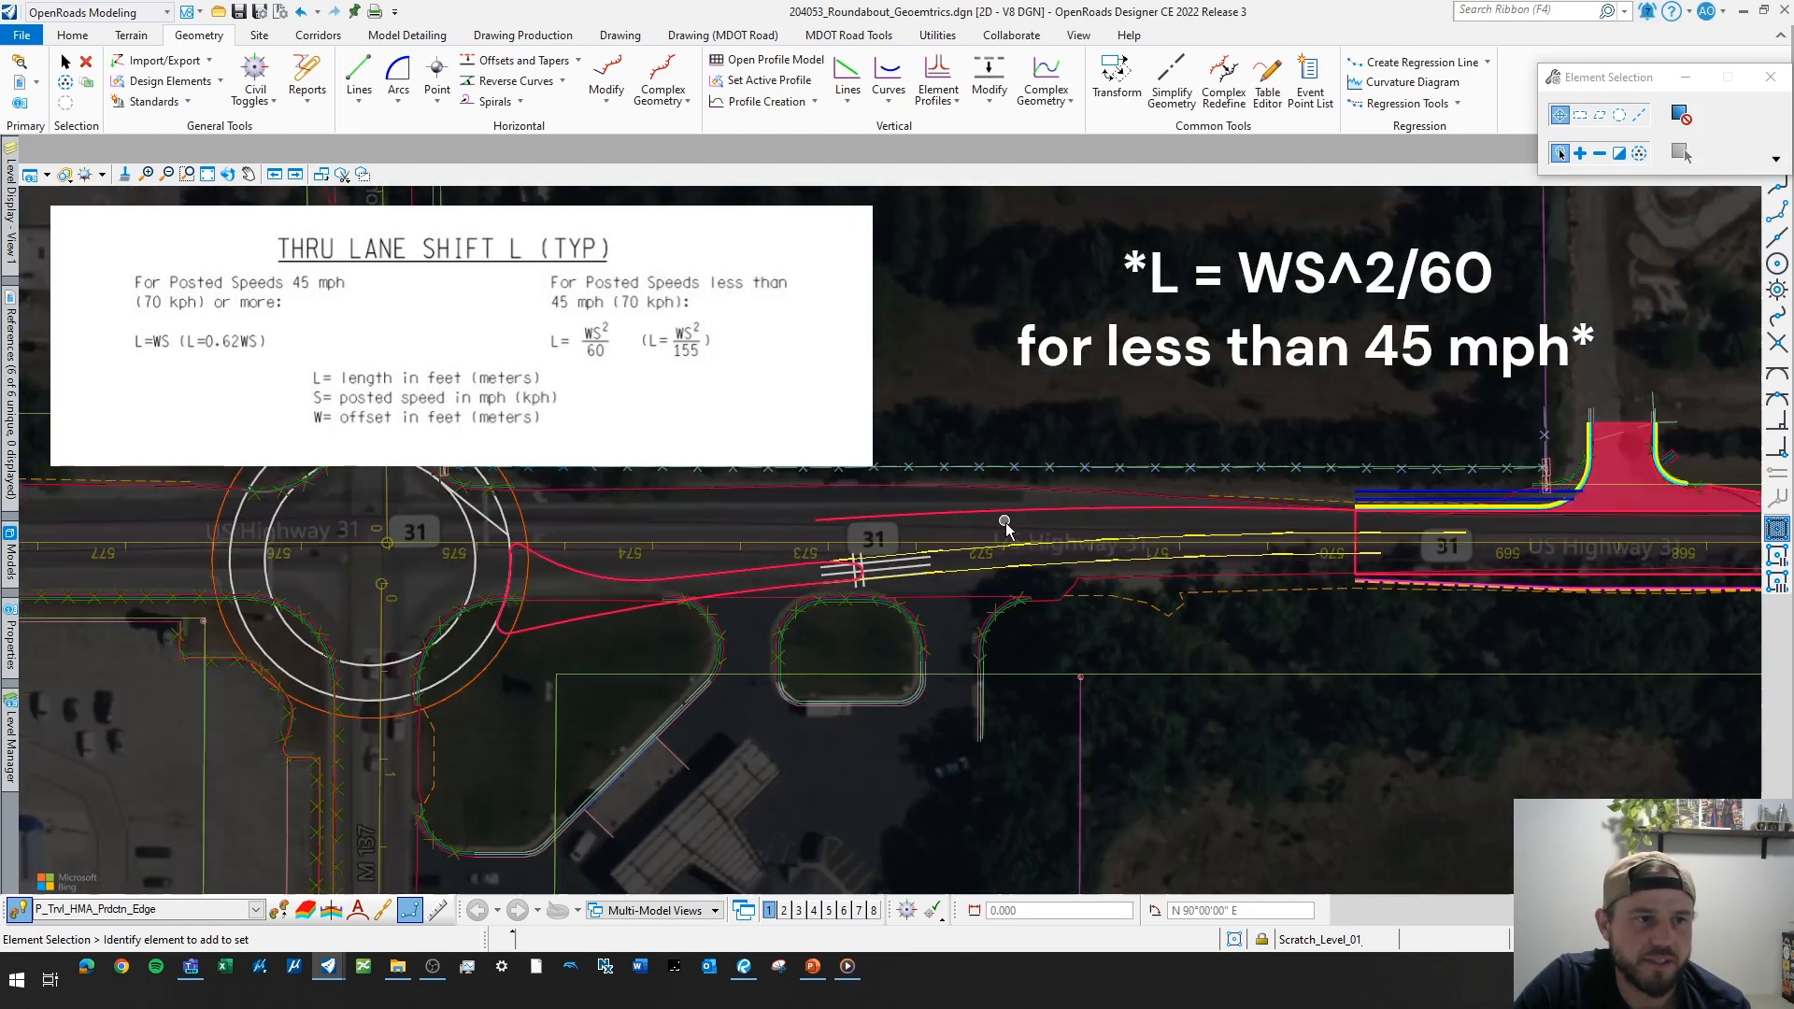
pyautogui.moveTo(1007, 523); pyautogui.dragTo(1055, 529, button='middle')
pyautogui.rightClick(1055, 529)
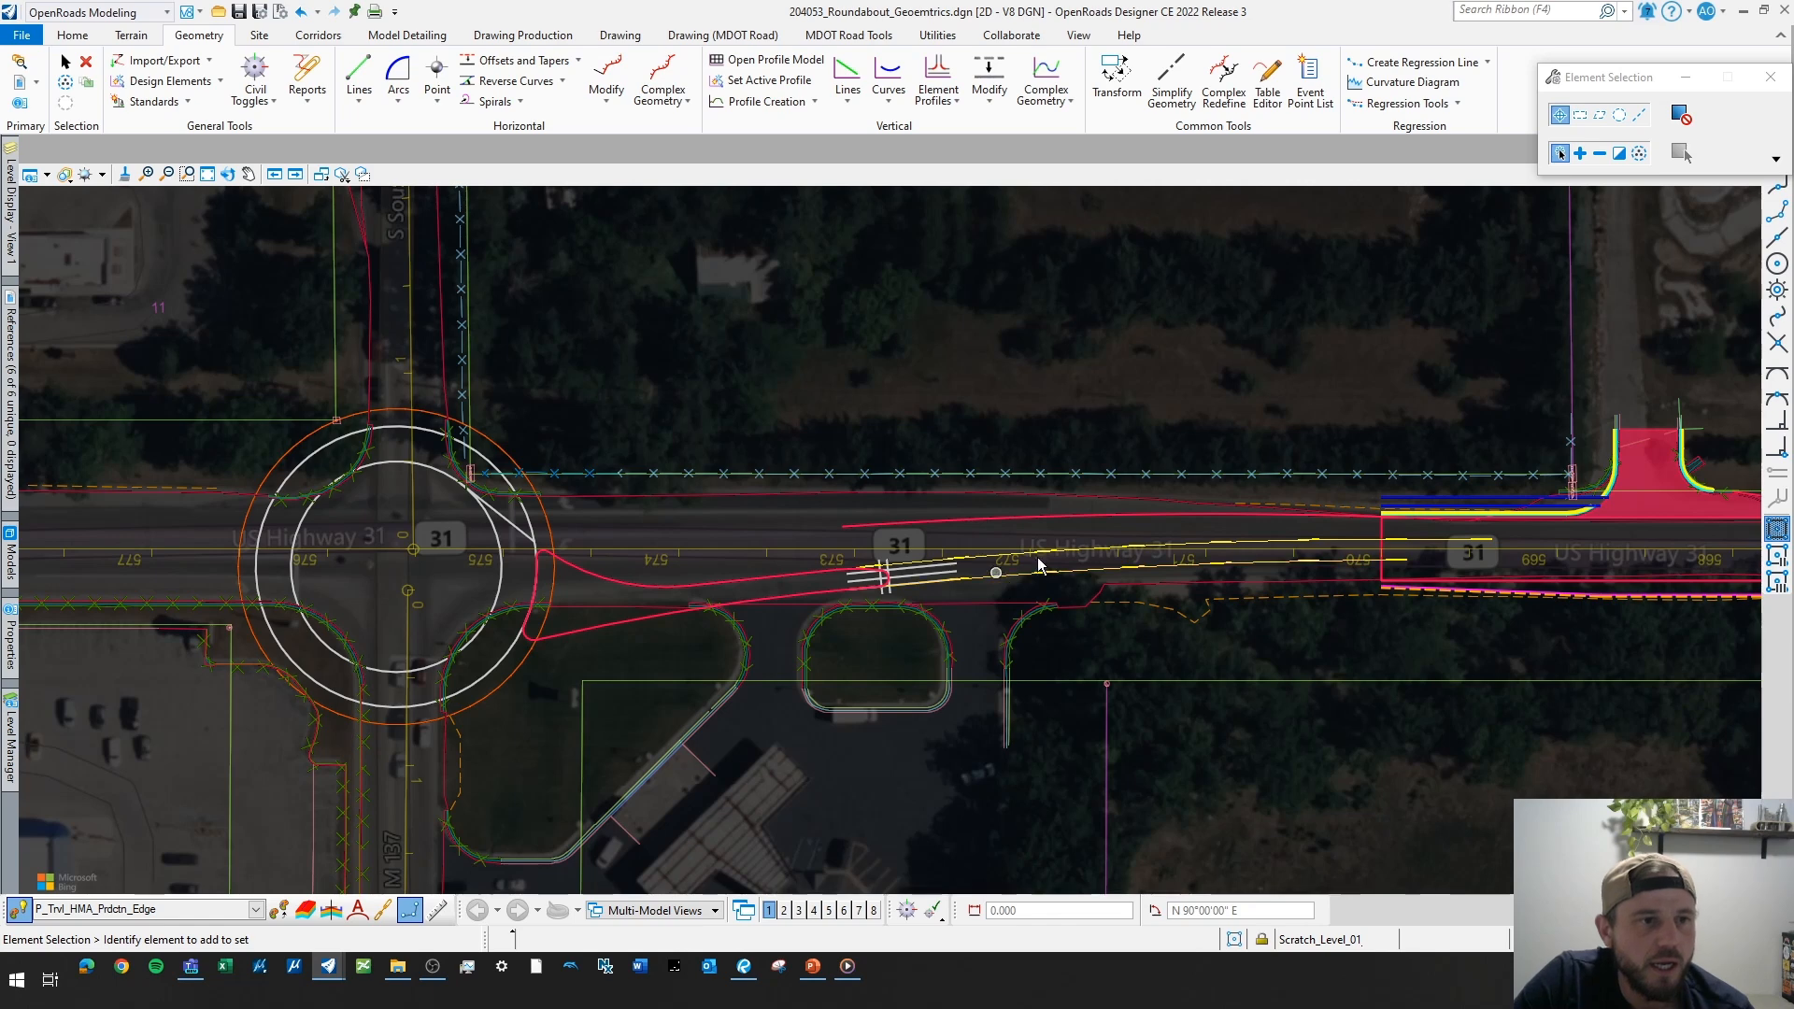
# - Inspect the outer lane edge's end offsets and taper ratio between stations 573 and 570
pyautogui.scroll(3, 891, 492)
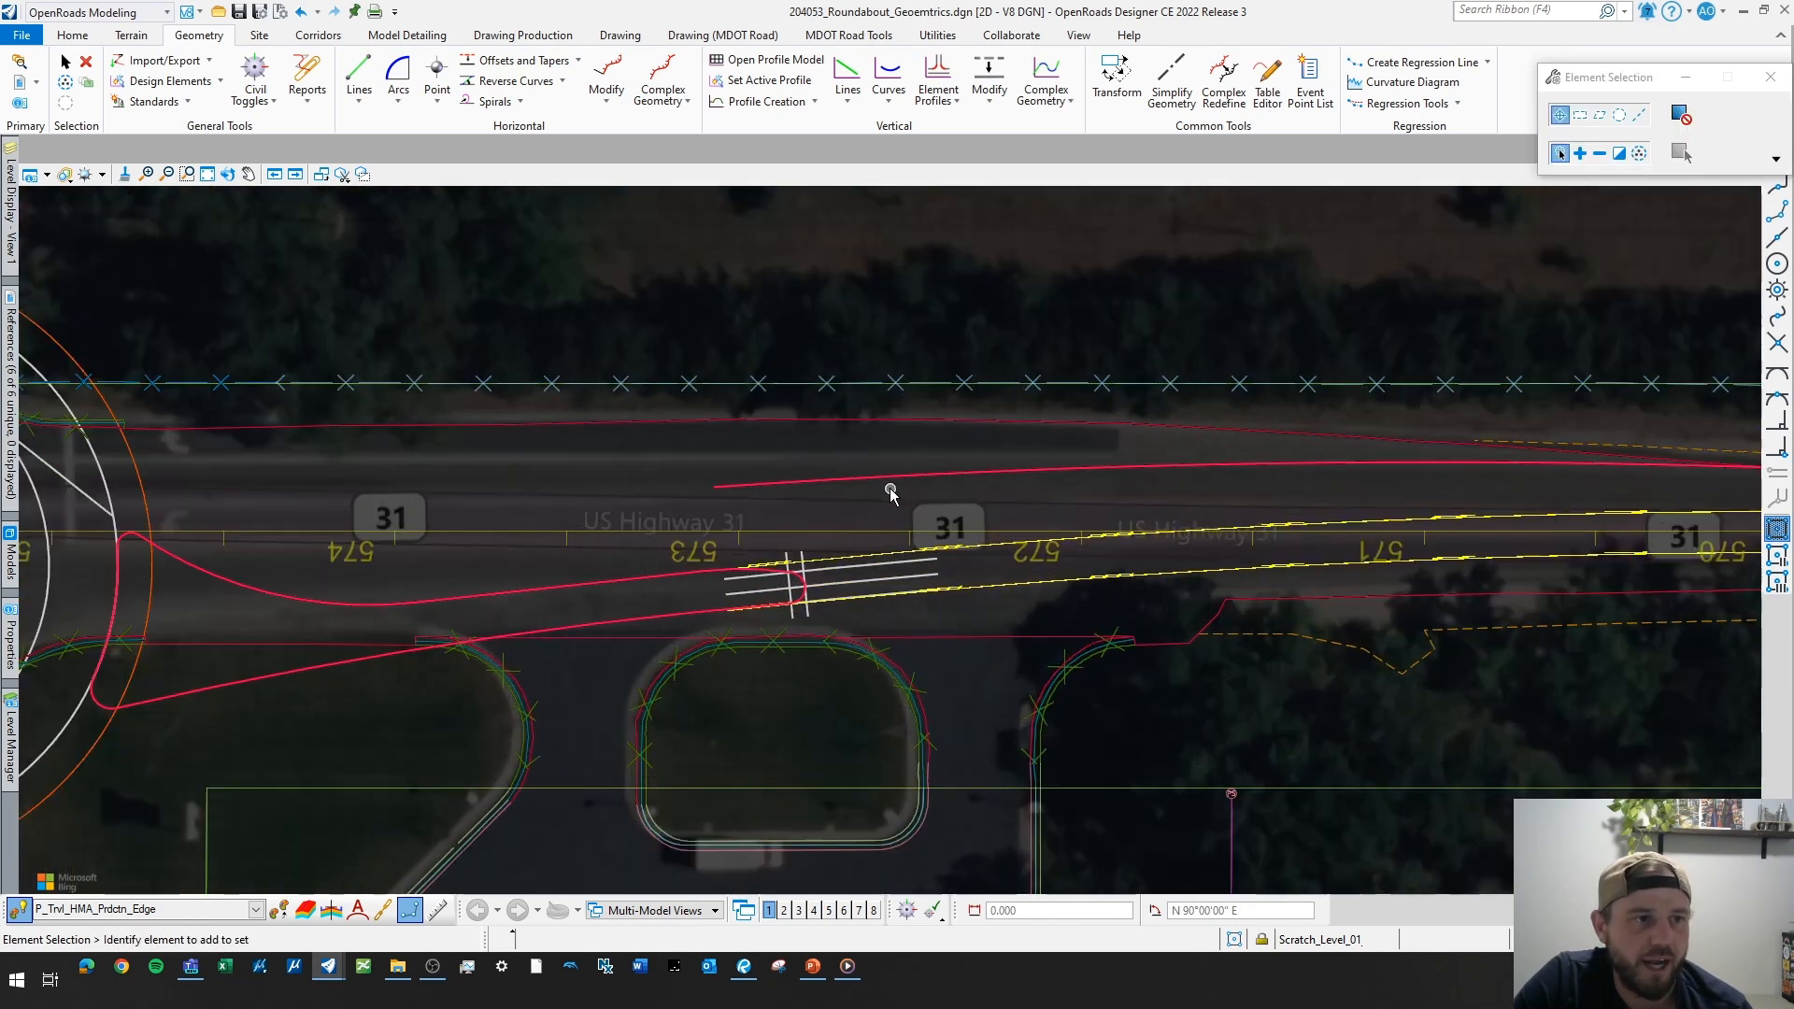
pyautogui.click(890, 488)
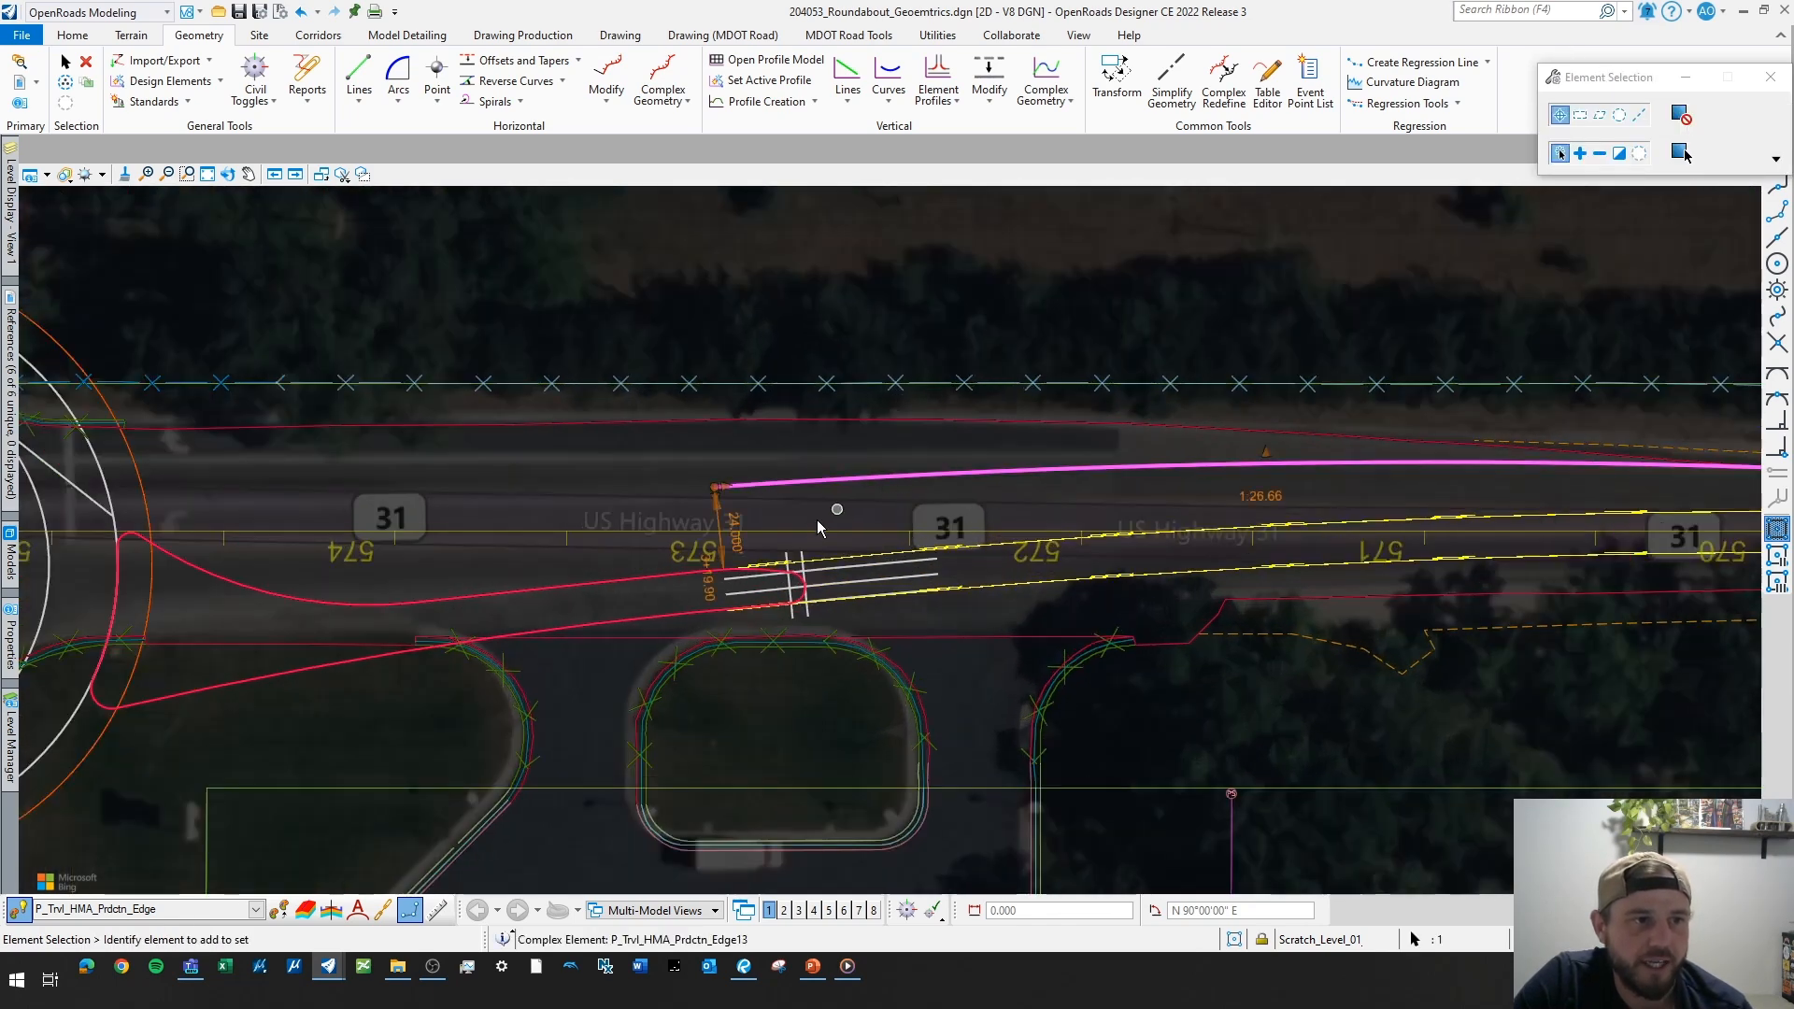
pyautogui.scroll(-2, 1047, 350)
pyautogui.click(1021, 344)
pyautogui.click(1057, 493)
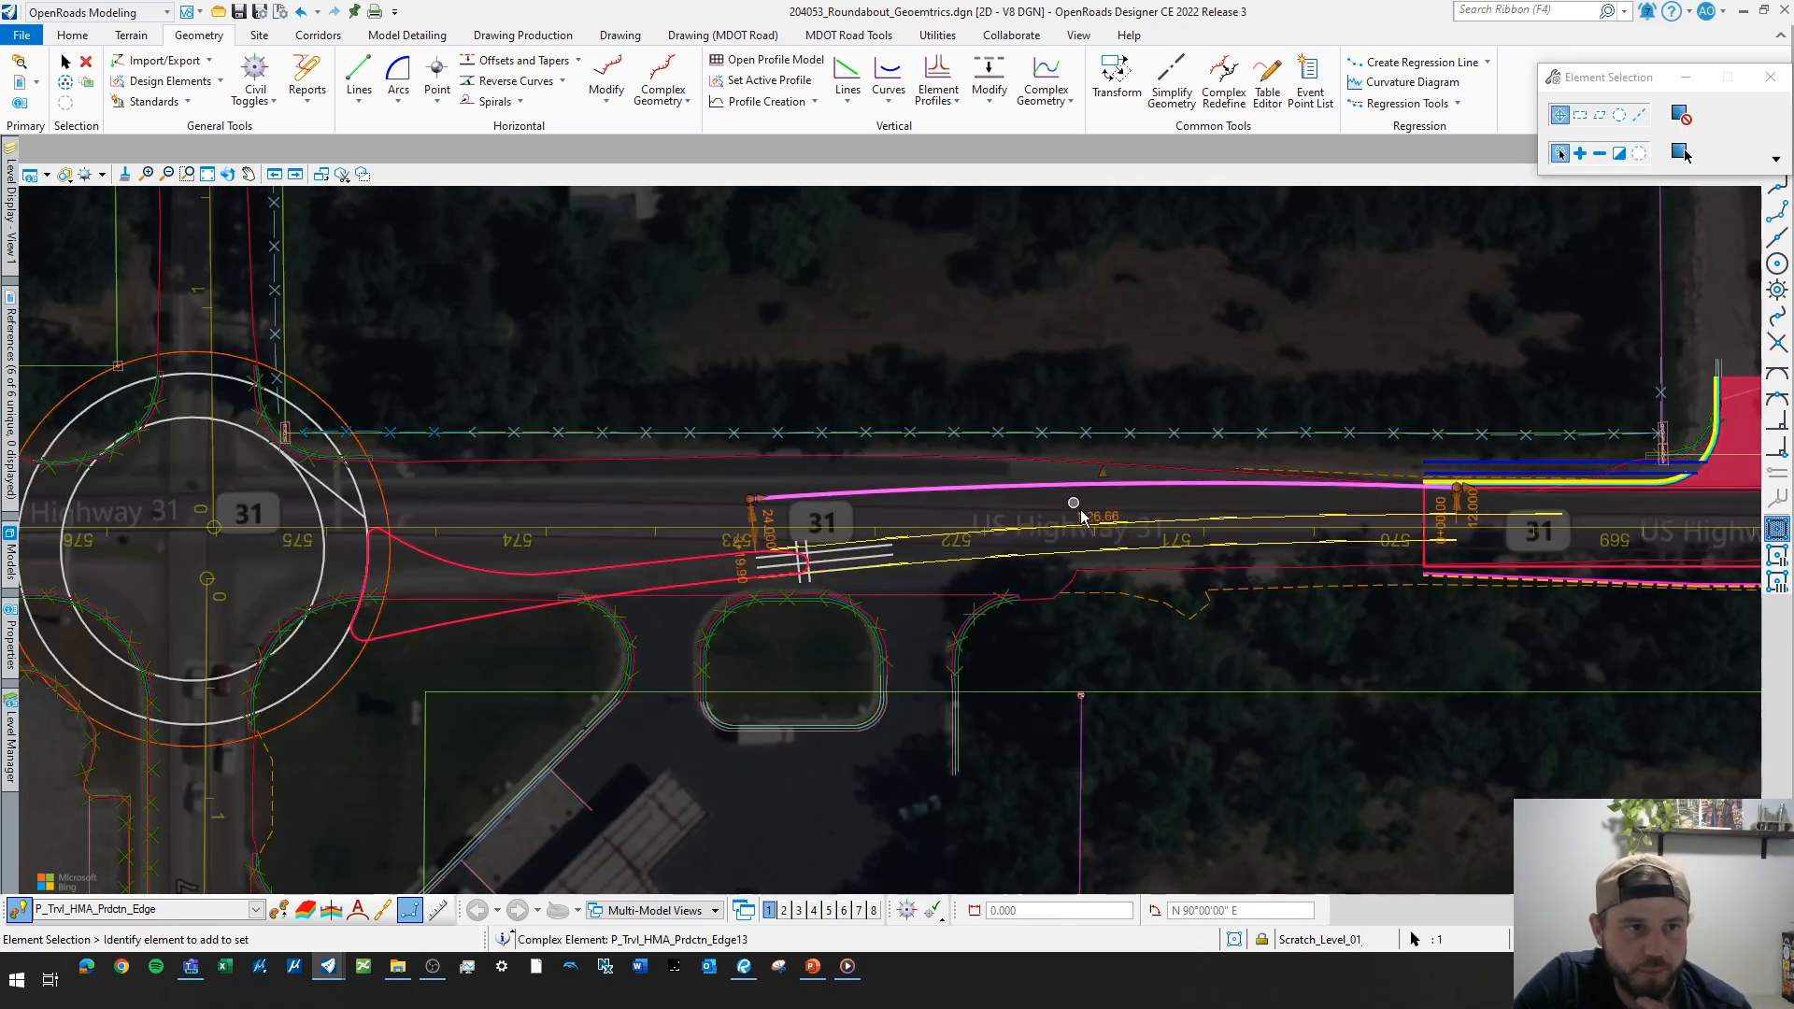
pyautogui.scroll(4, 1102, 493)
pyautogui.scroll(-2, 1112, 476)
pyautogui.scroll(-1, 1115, 475)
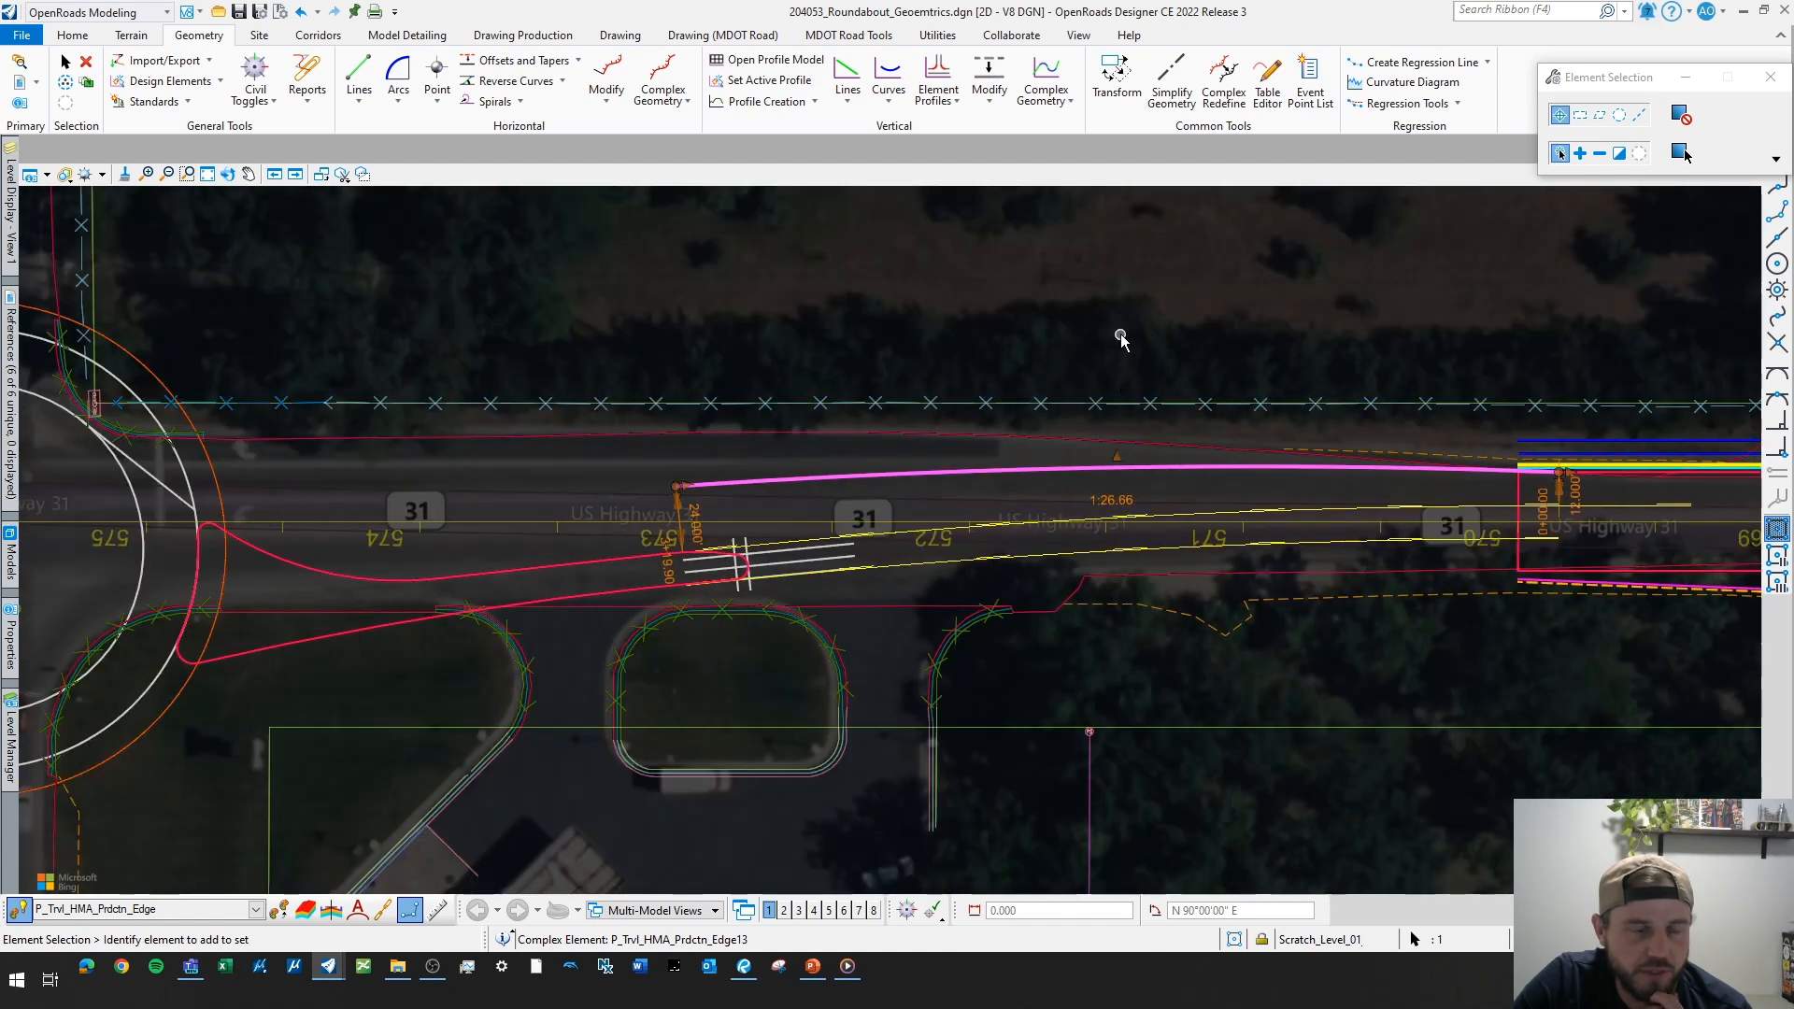
pyautogui.click(1125, 338)
# - Offset the straight part of the splitter island edge facing the outer lane edge by 24 ft, between stations 574 and 573
pyautogui.scroll(-1, 1054, 601)
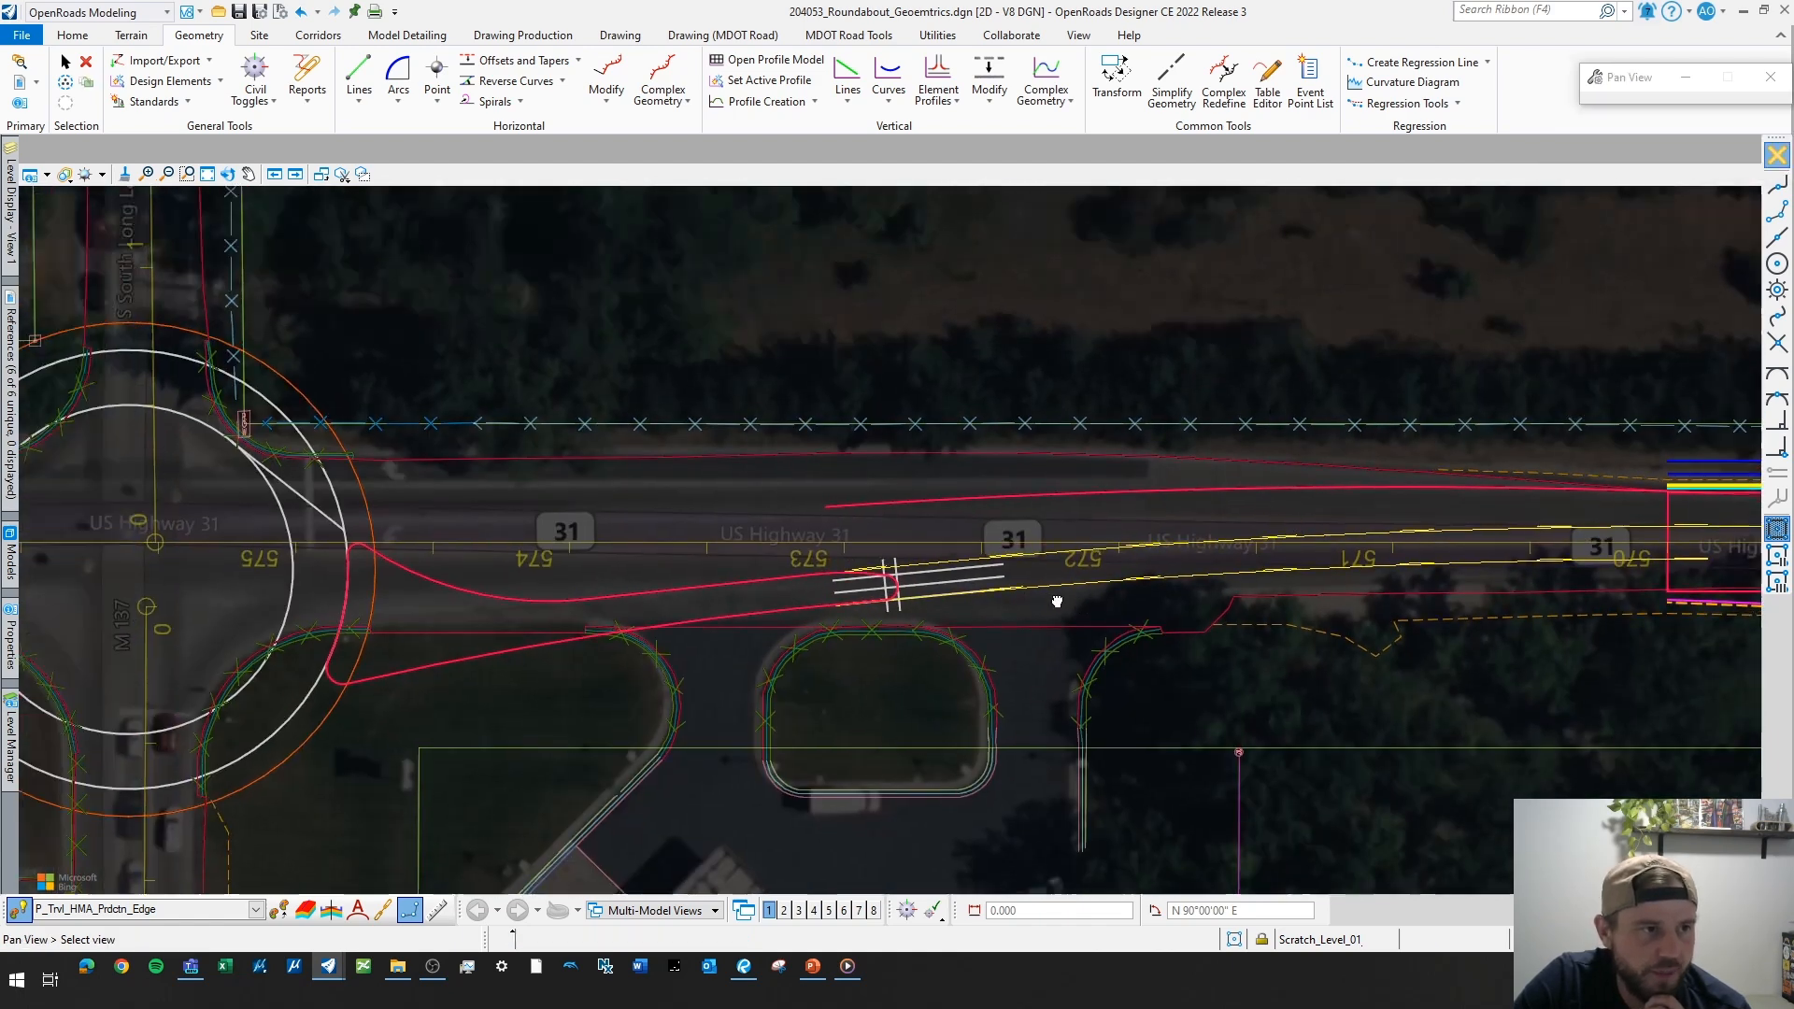
pyautogui.scroll(2, 852, 617)
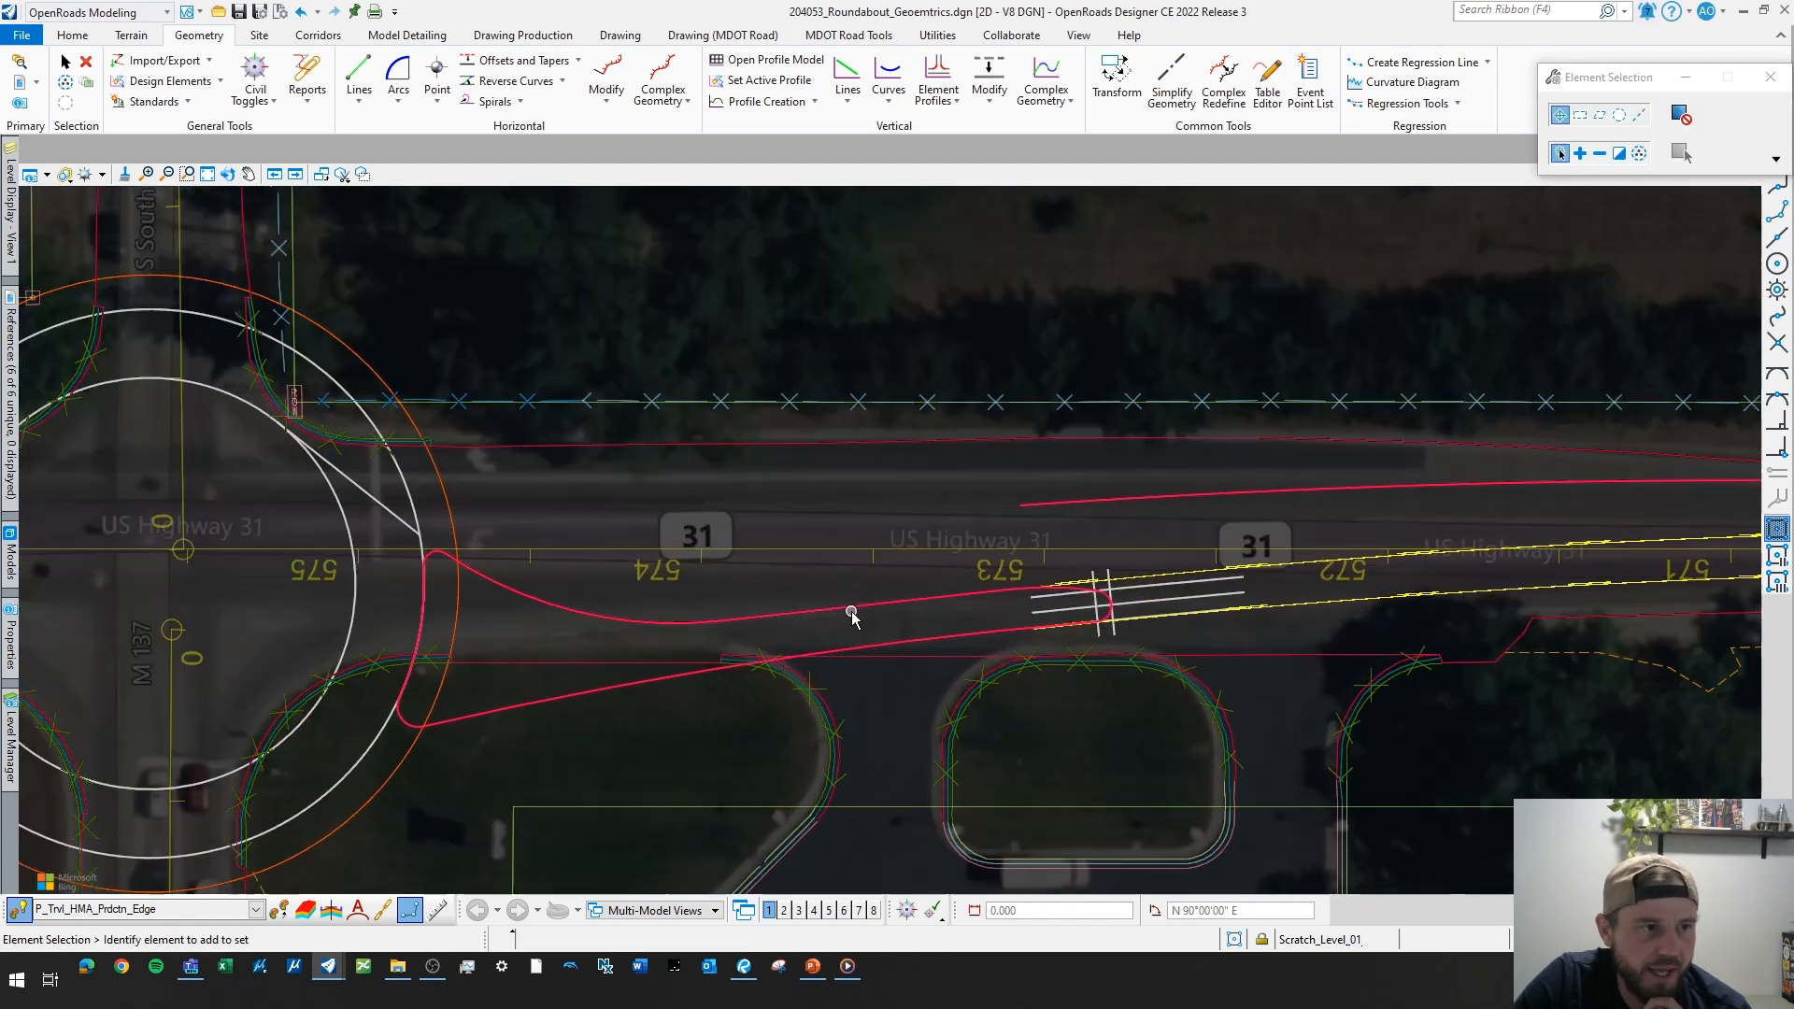
pyautogui.click(576, 61)
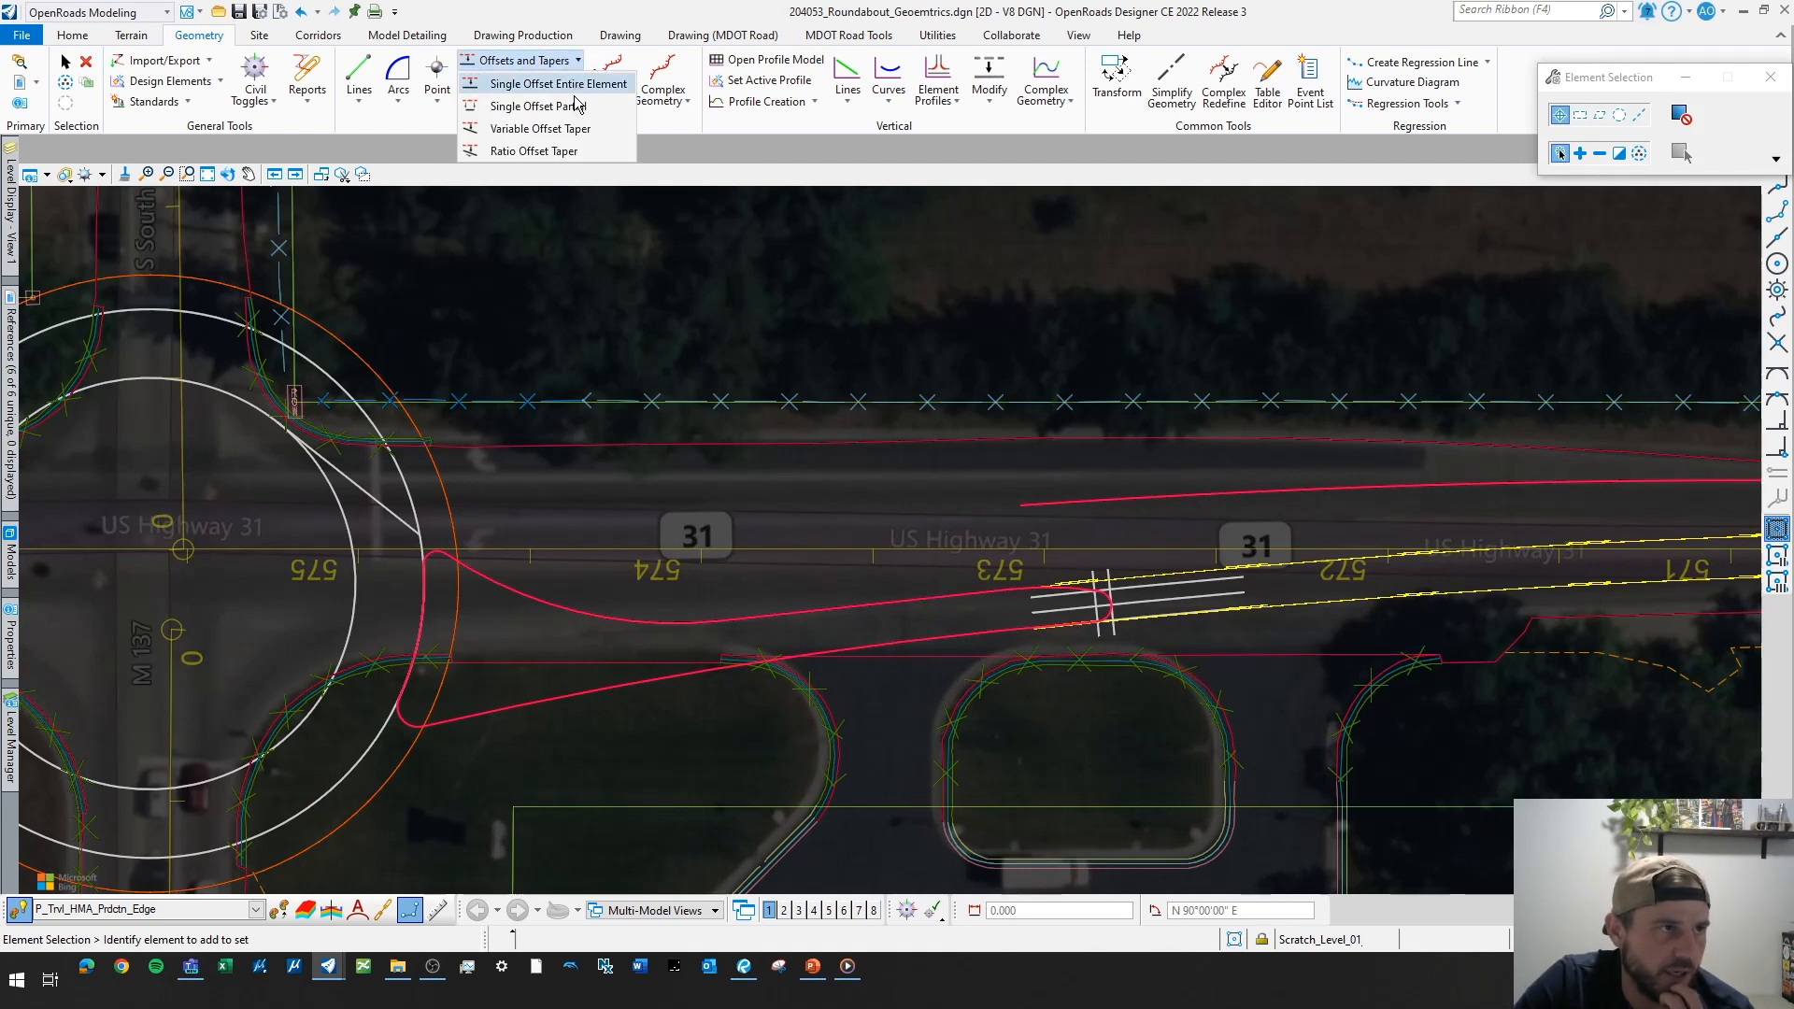
pyautogui.click(576, 84)
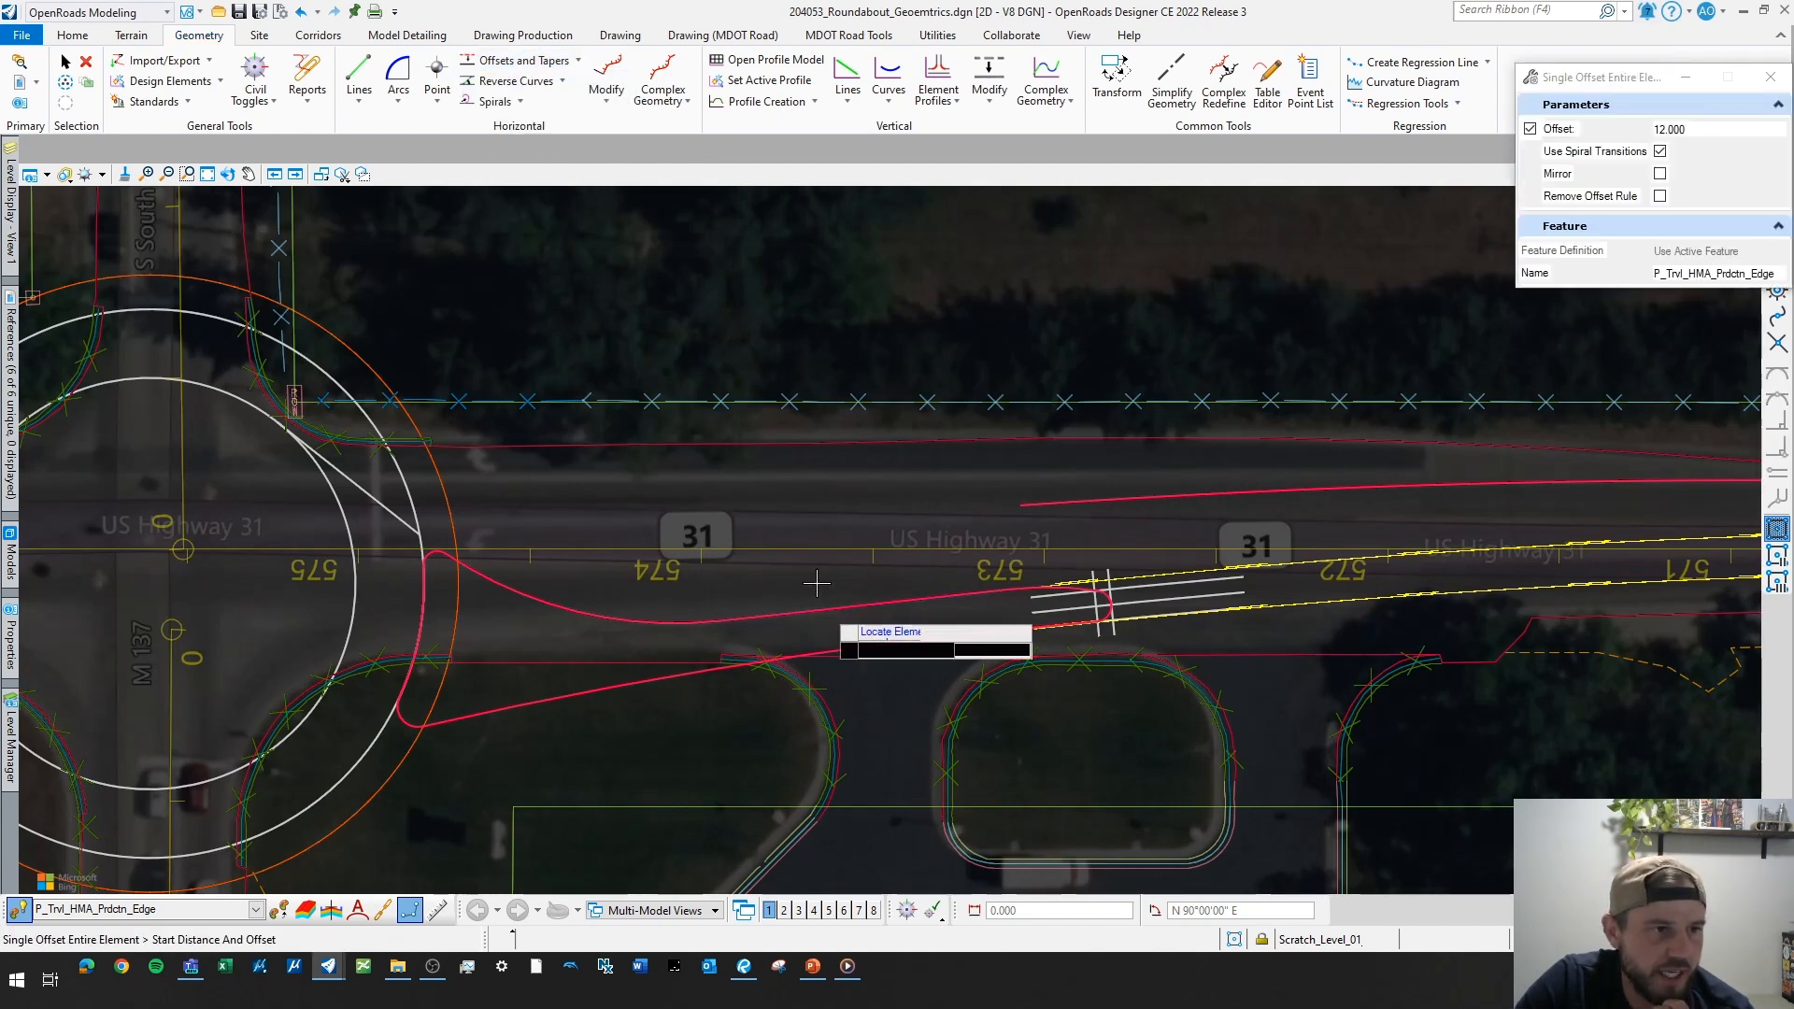
pyautogui.click(815, 583)
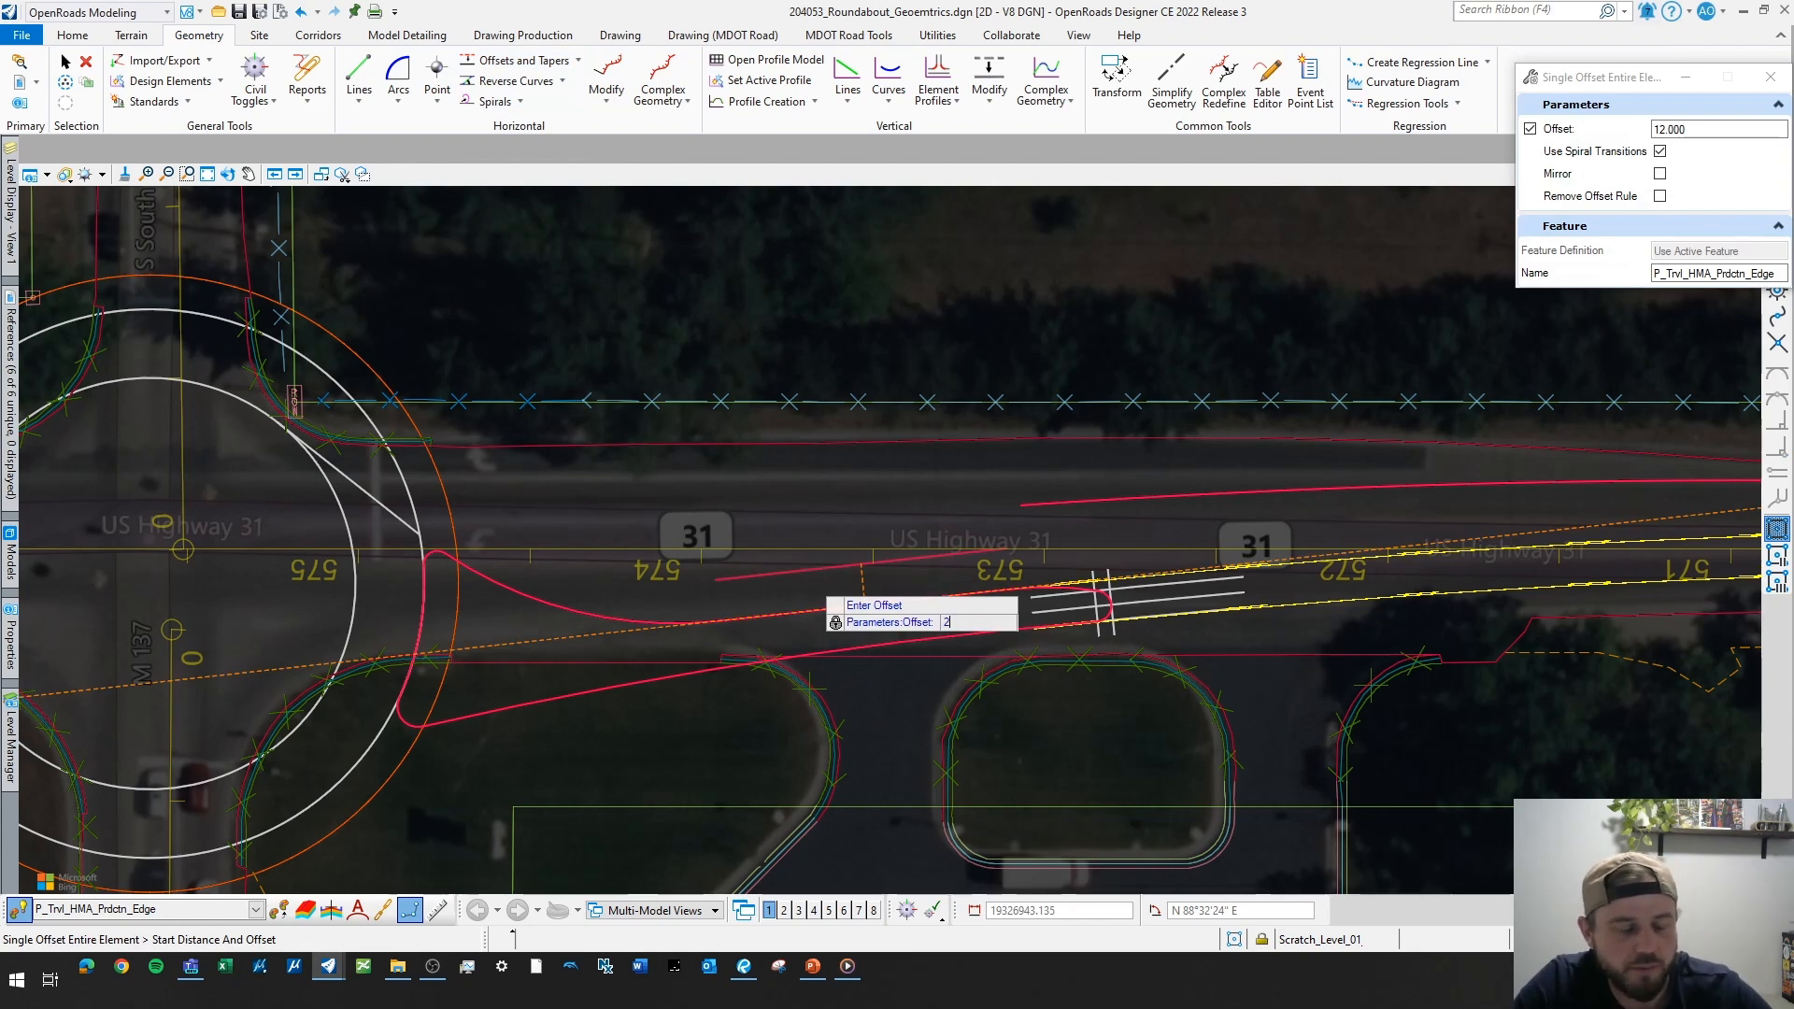
pyautogui.press('Return')
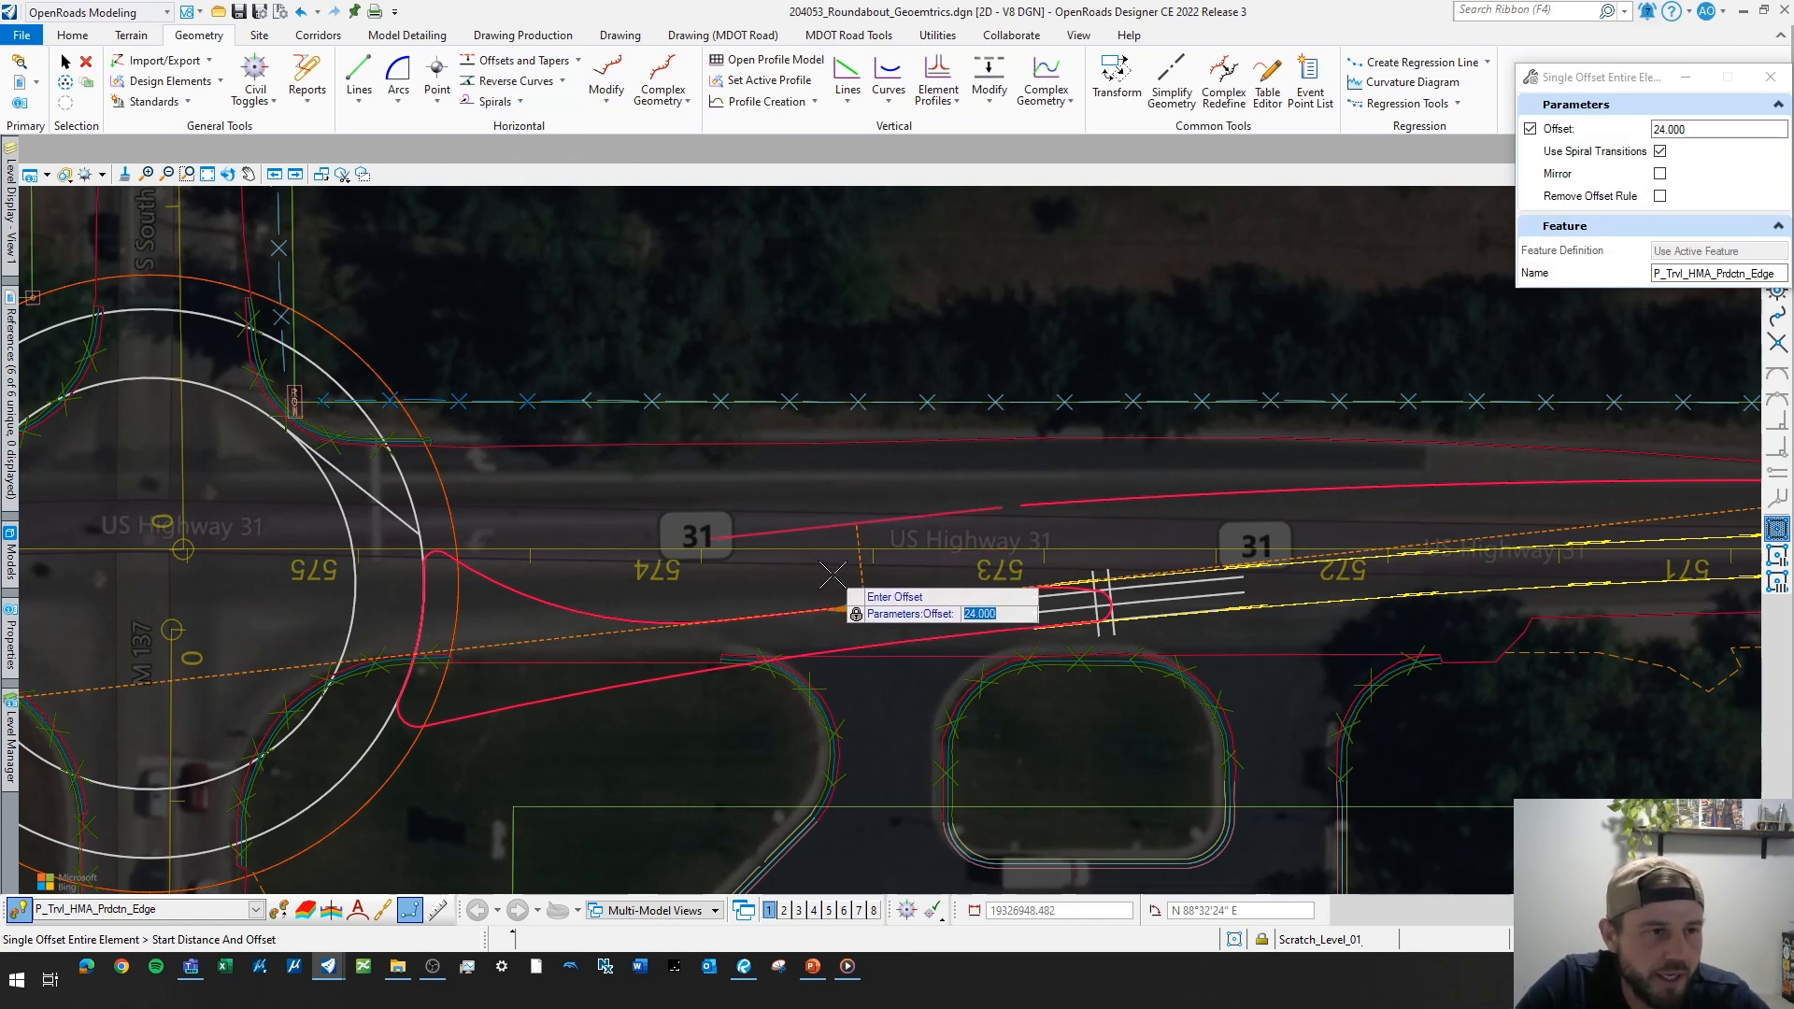
pyautogui.click(1023, 509)
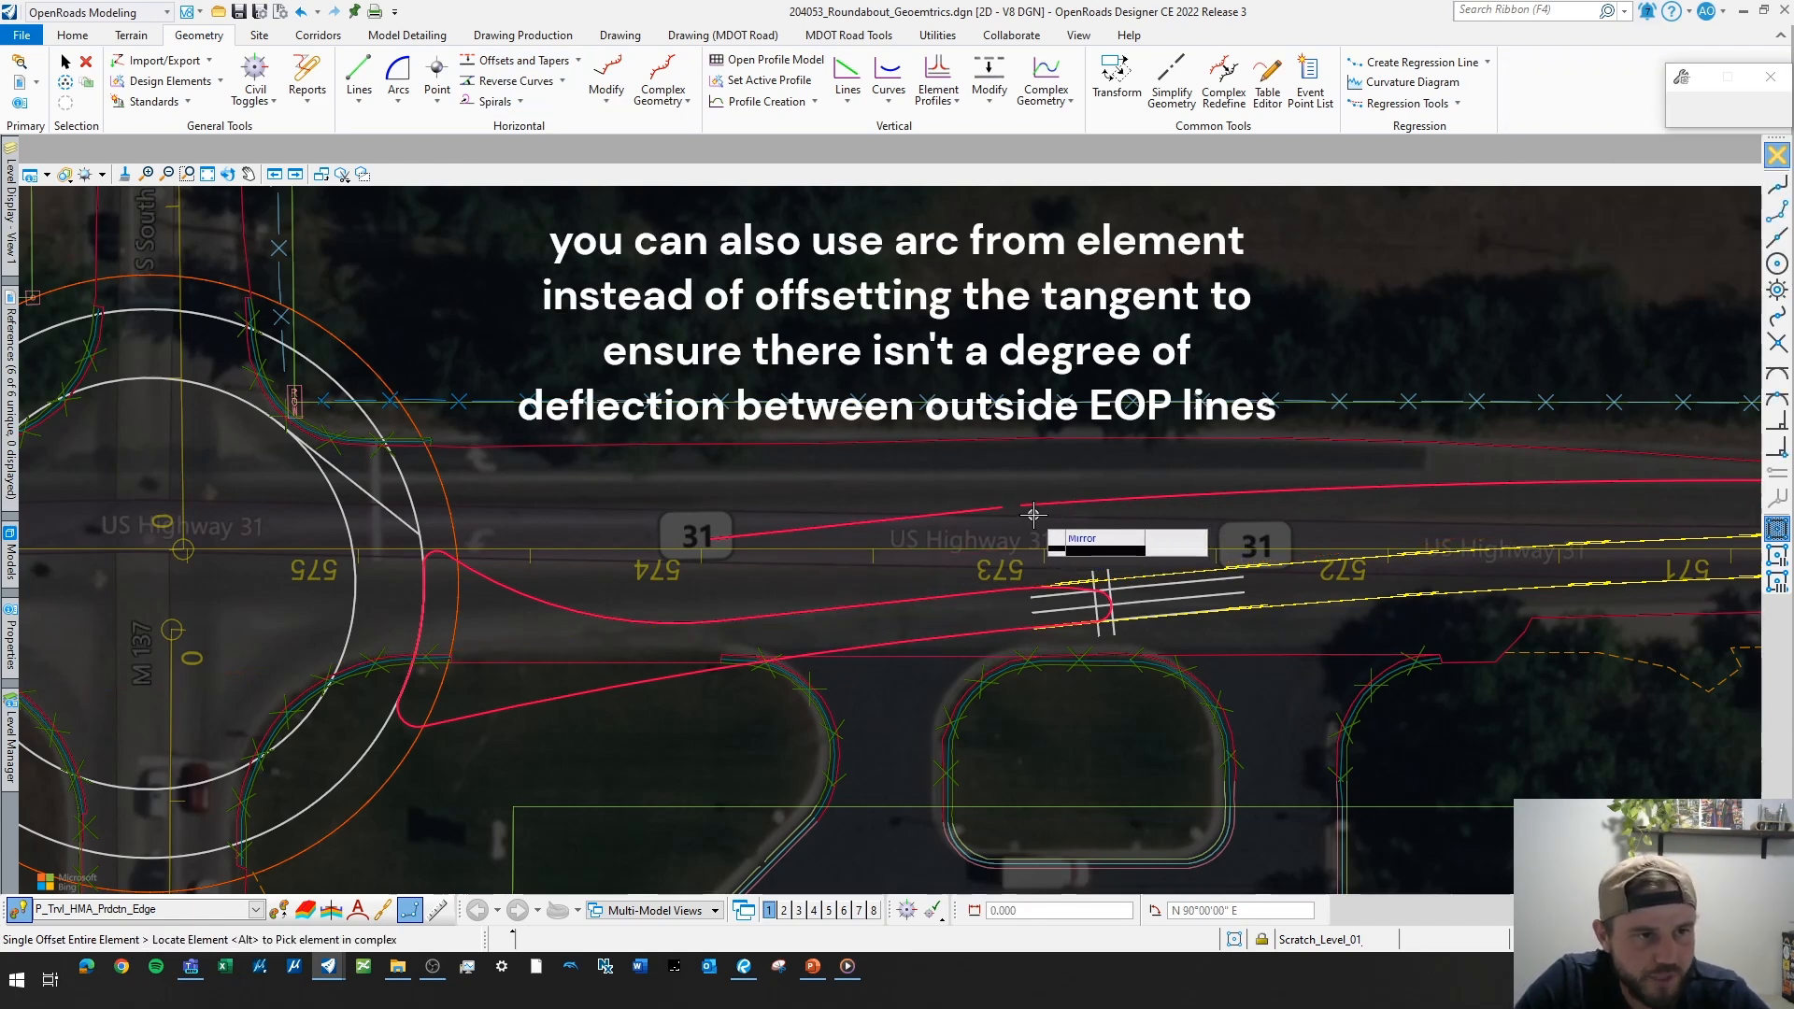
pyautogui.scroll(3, 1028, 514)
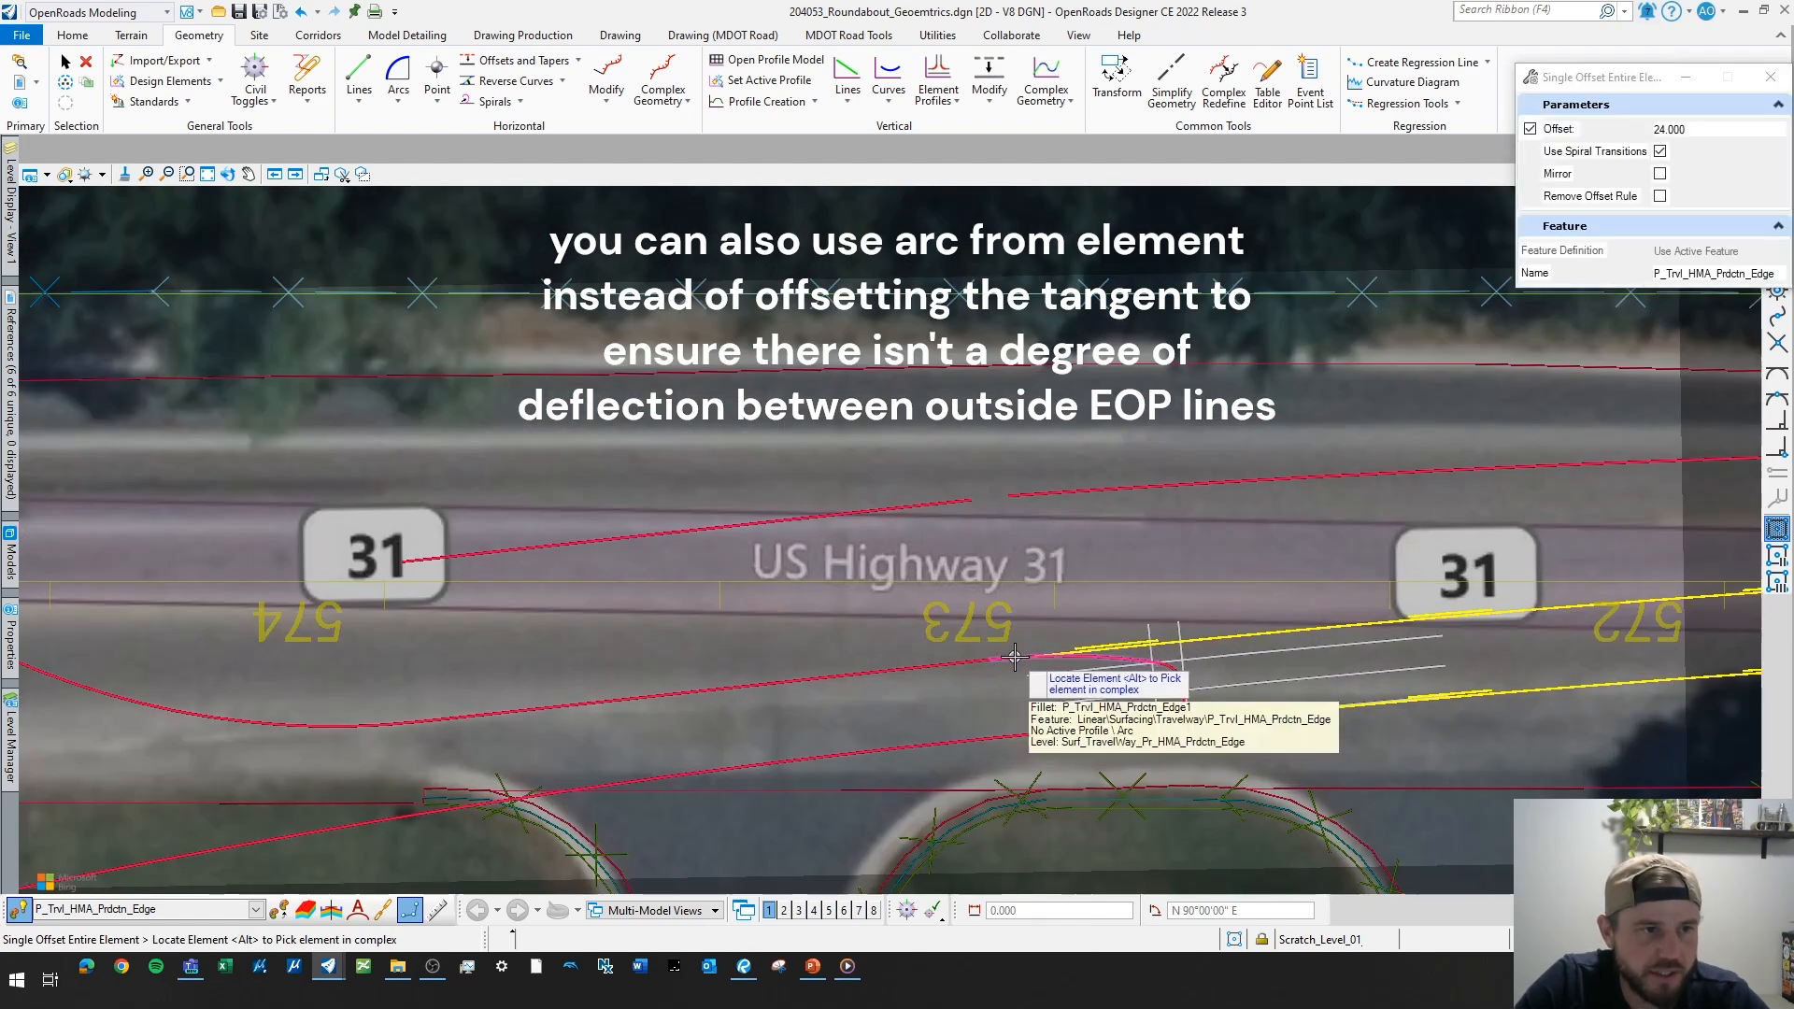
pyautogui.click(1011, 658)
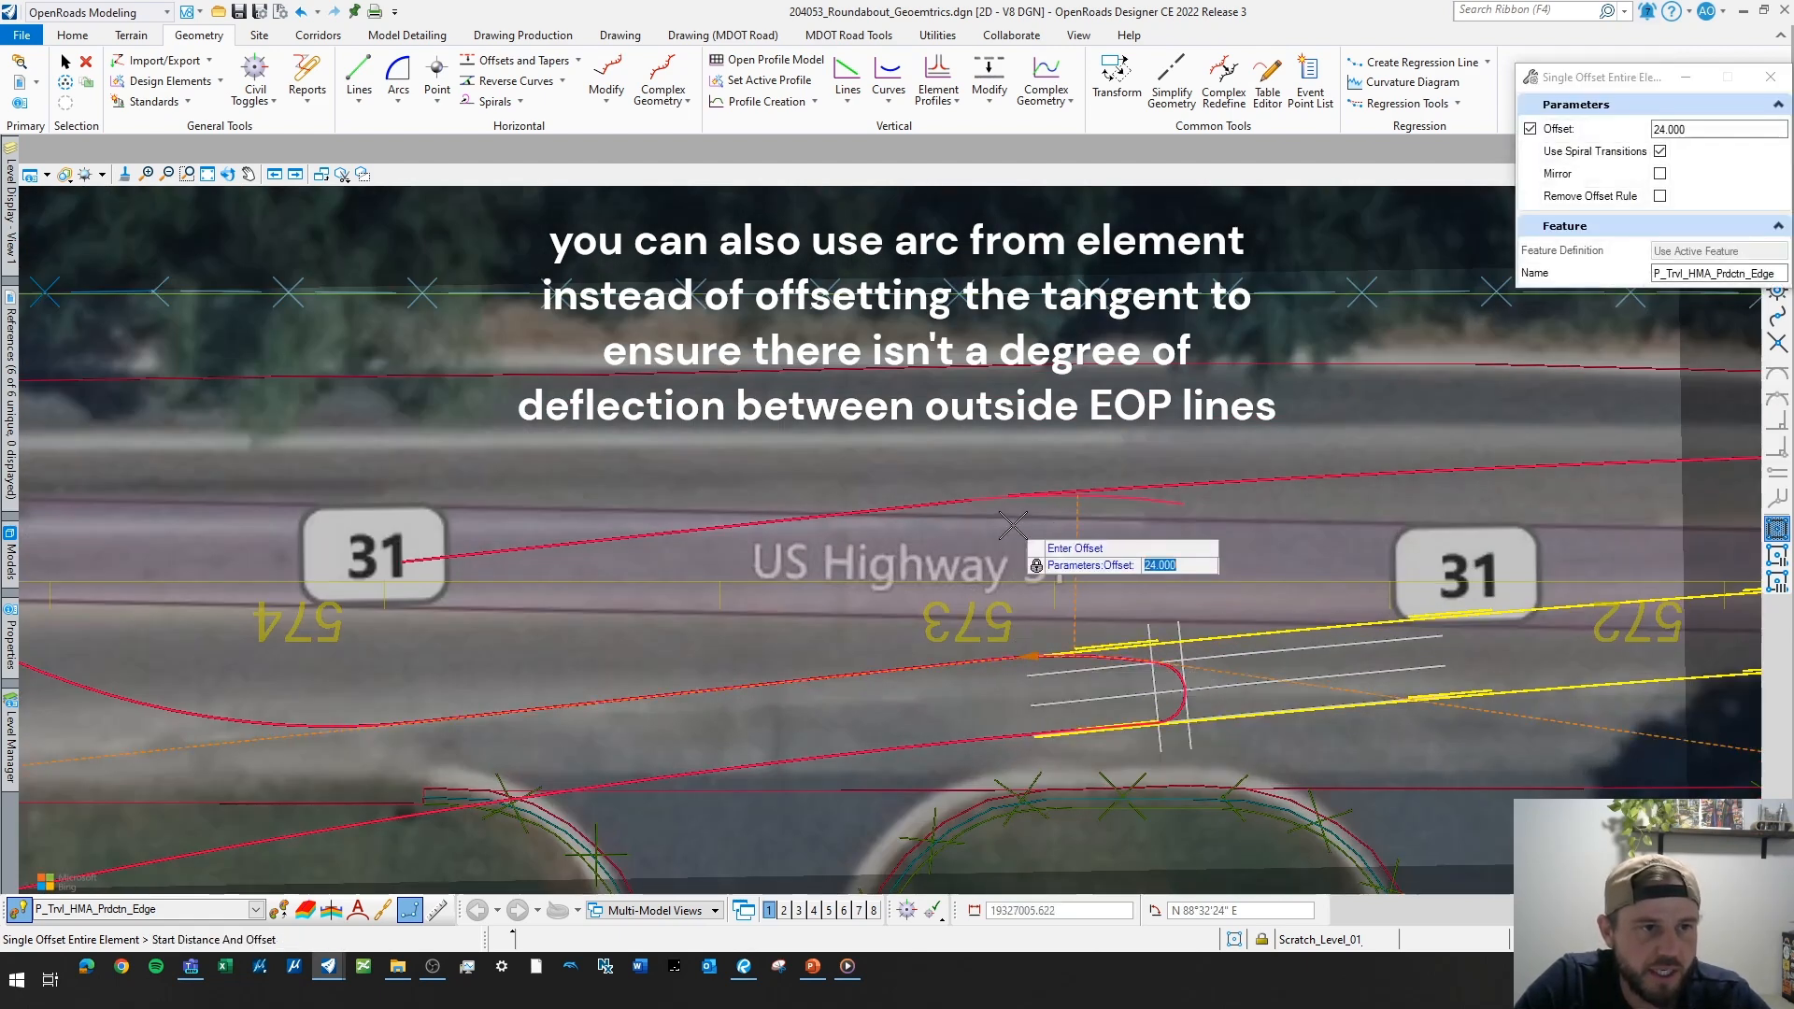
pyautogui.rightClick(1012, 525)
pyautogui.scroll(-1, 1013, 526)
pyautogui.press('Escape')
# - Extend the yellow marking arc near station 573 toward the roundabout so the outer lane edge meets the new offset line
pyautogui.scroll(1, 1109, 657)
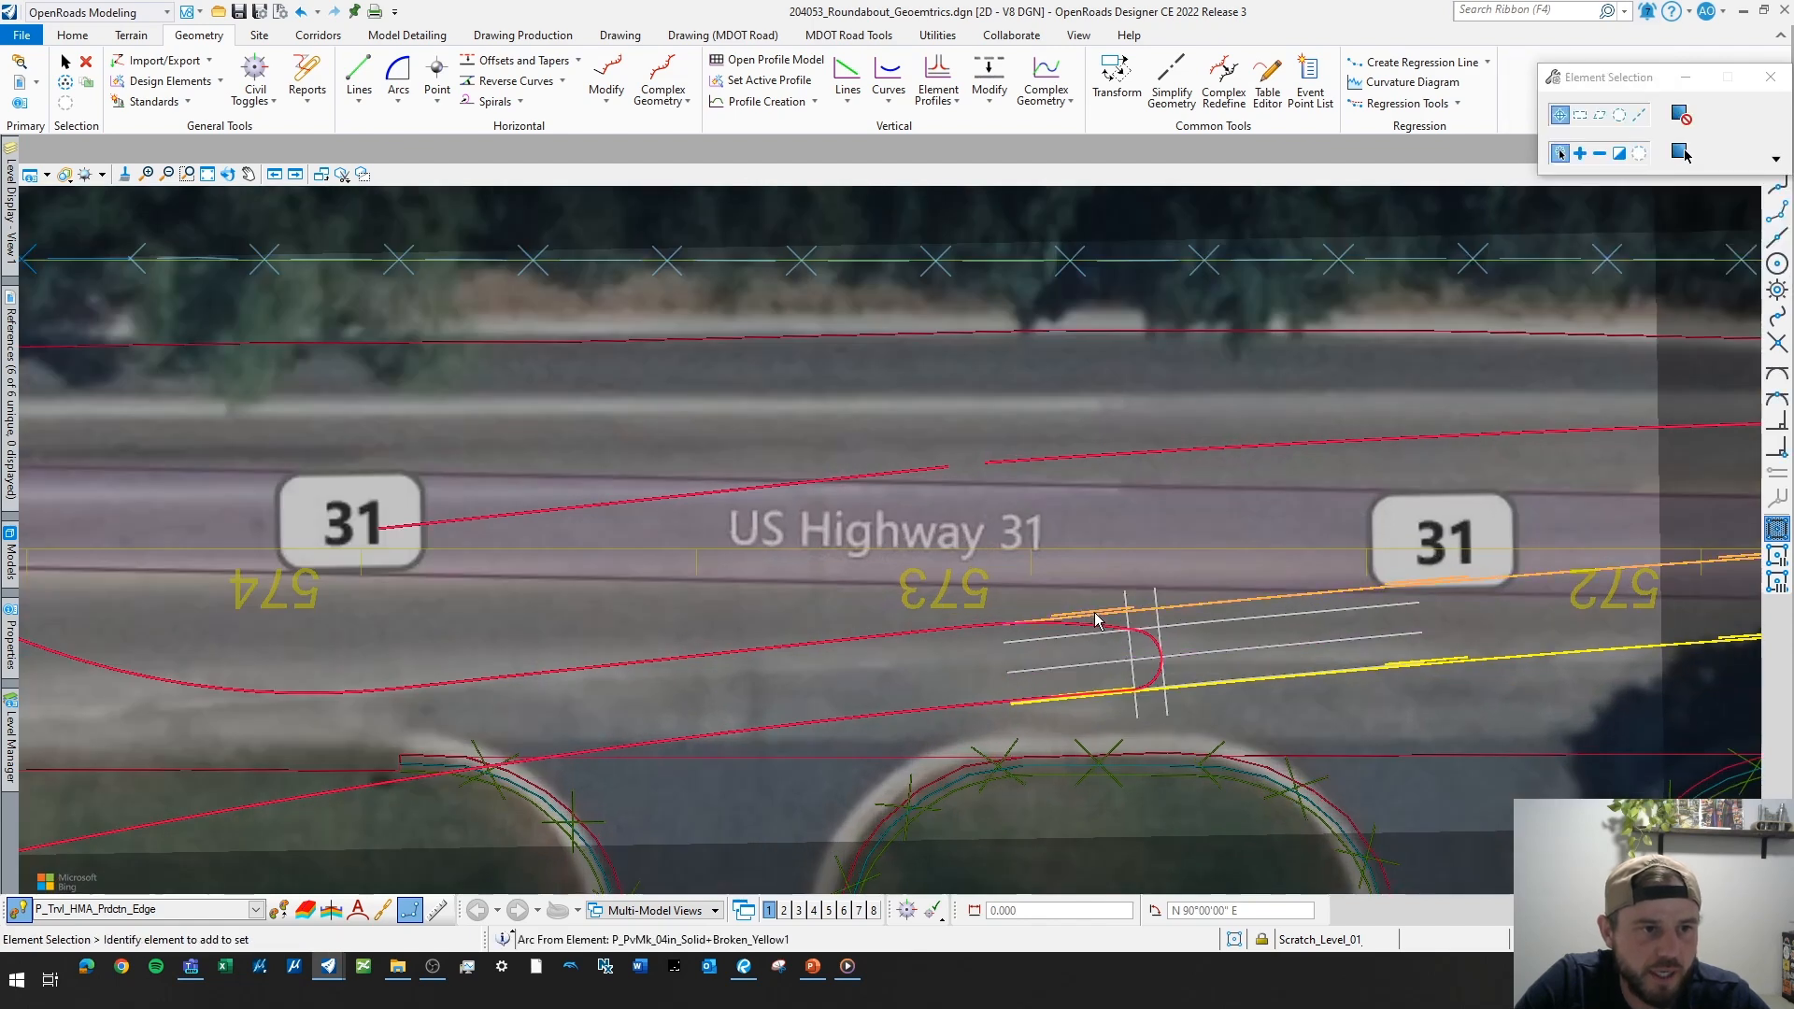
pyautogui.scroll(1, 1028, 616)
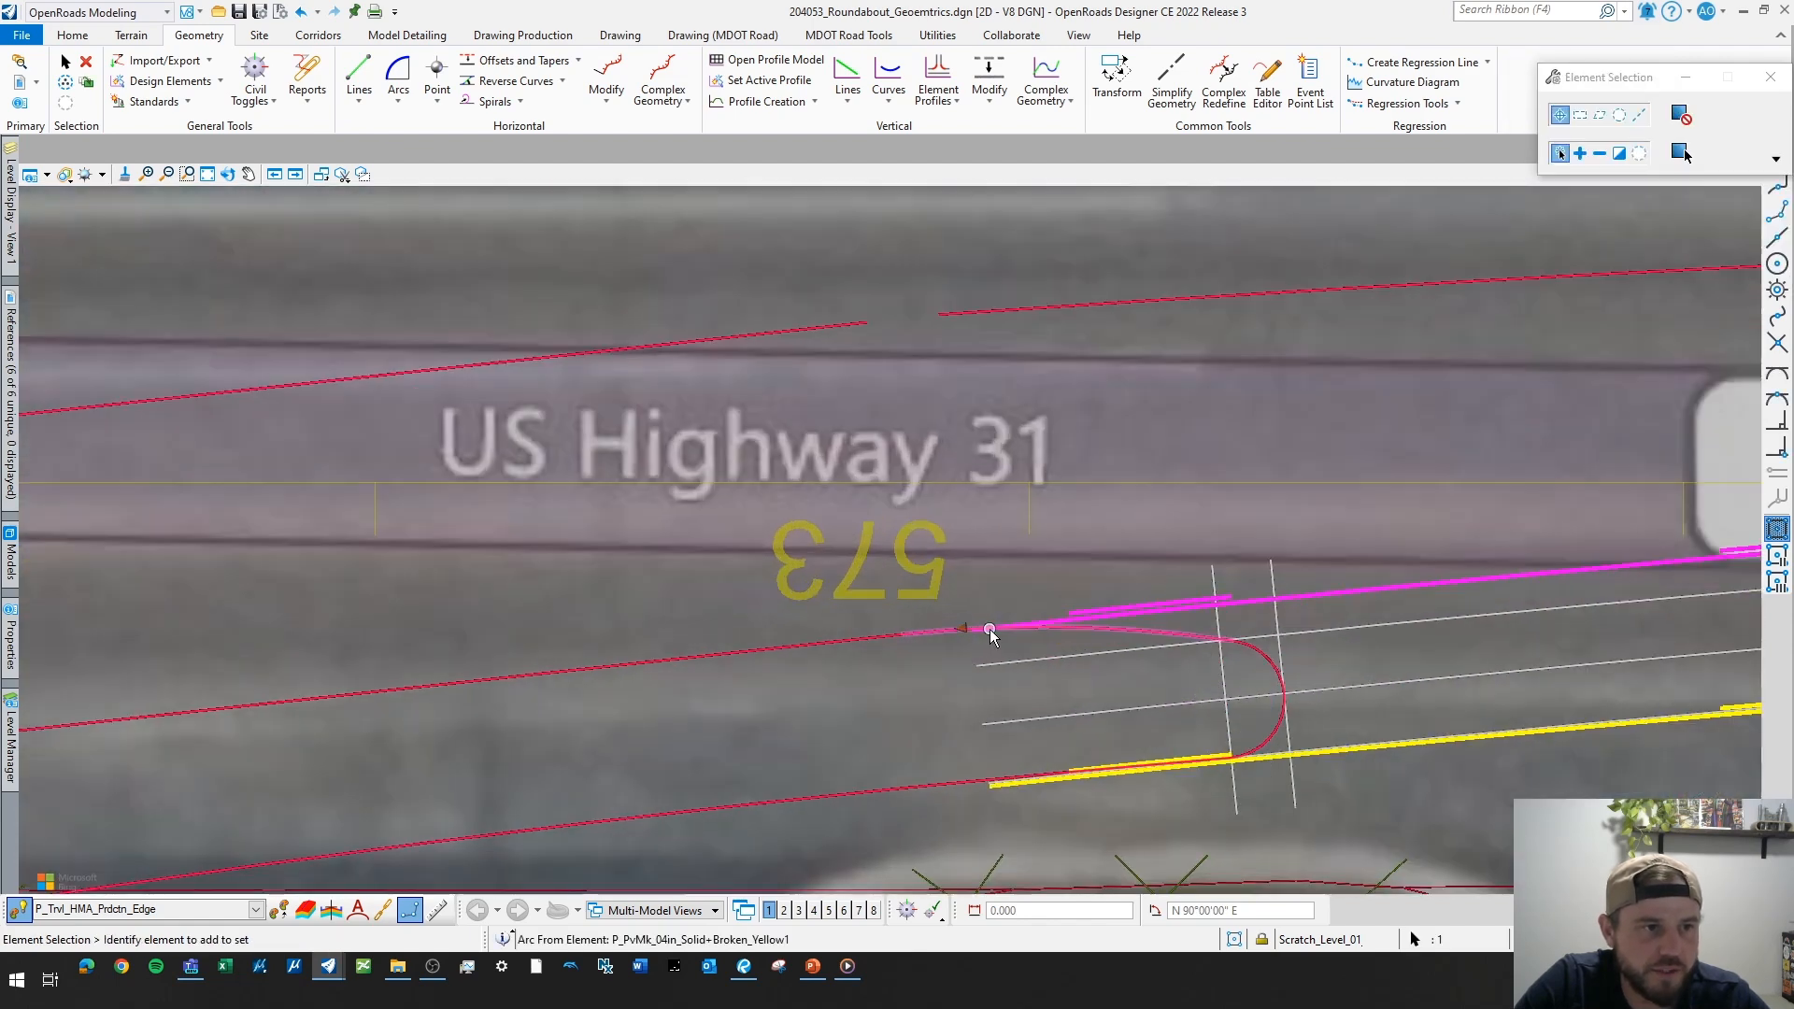
pyautogui.click(895, 643)
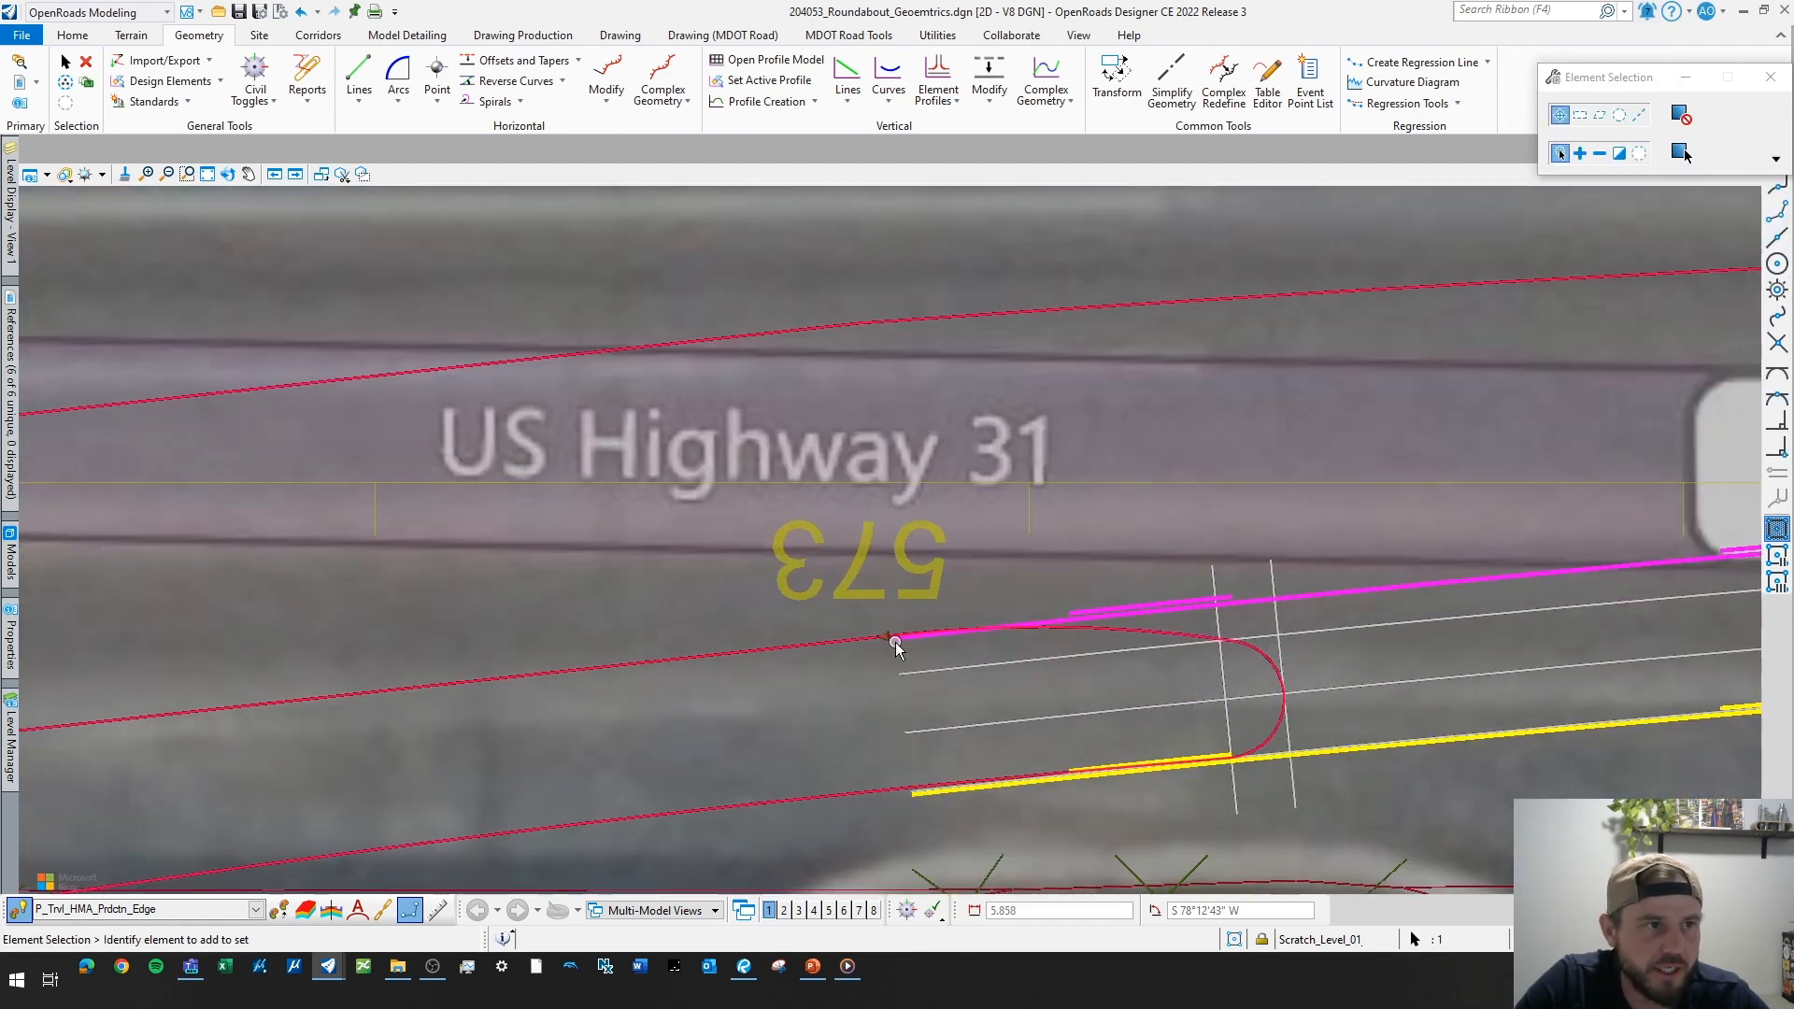
pyautogui.click(927, 544)
pyautogui.scroll(-2, 925, 546)
pyautogui.scroll(-2, 967, 434)
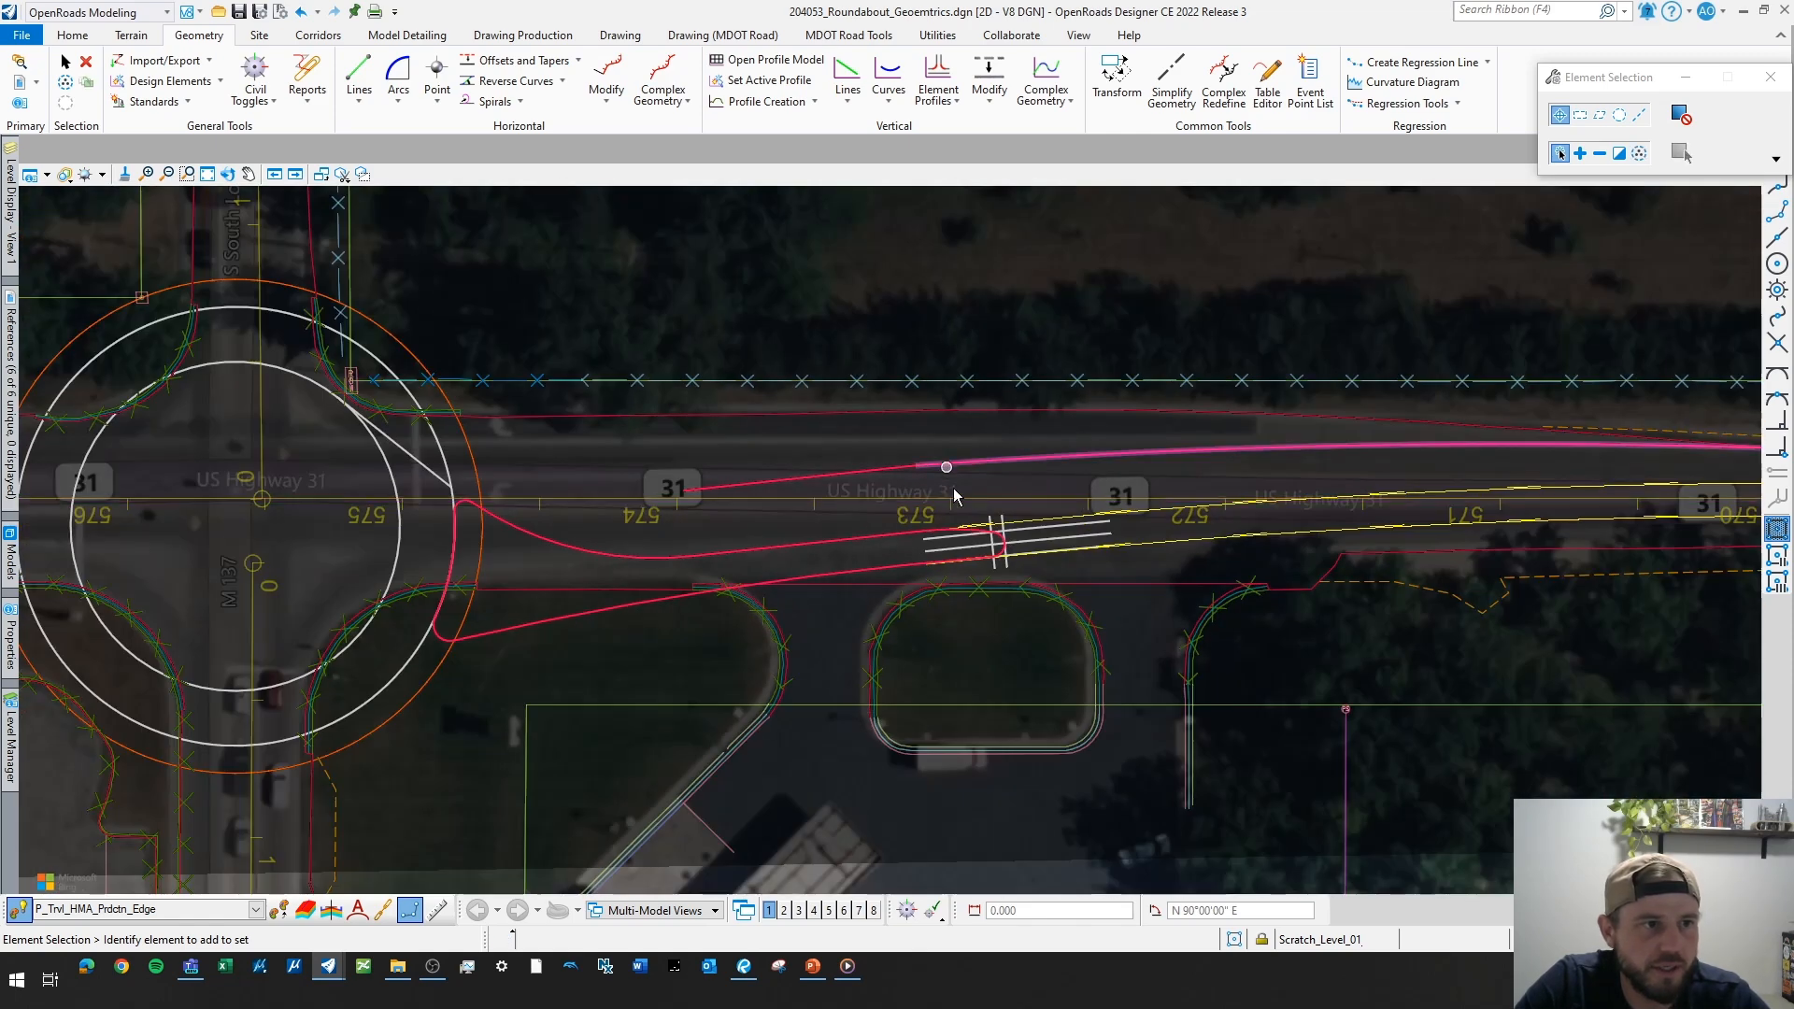
pyautogui.scroll(2, 962, 448)
pyautogui.scroll(-2, 983, 437)
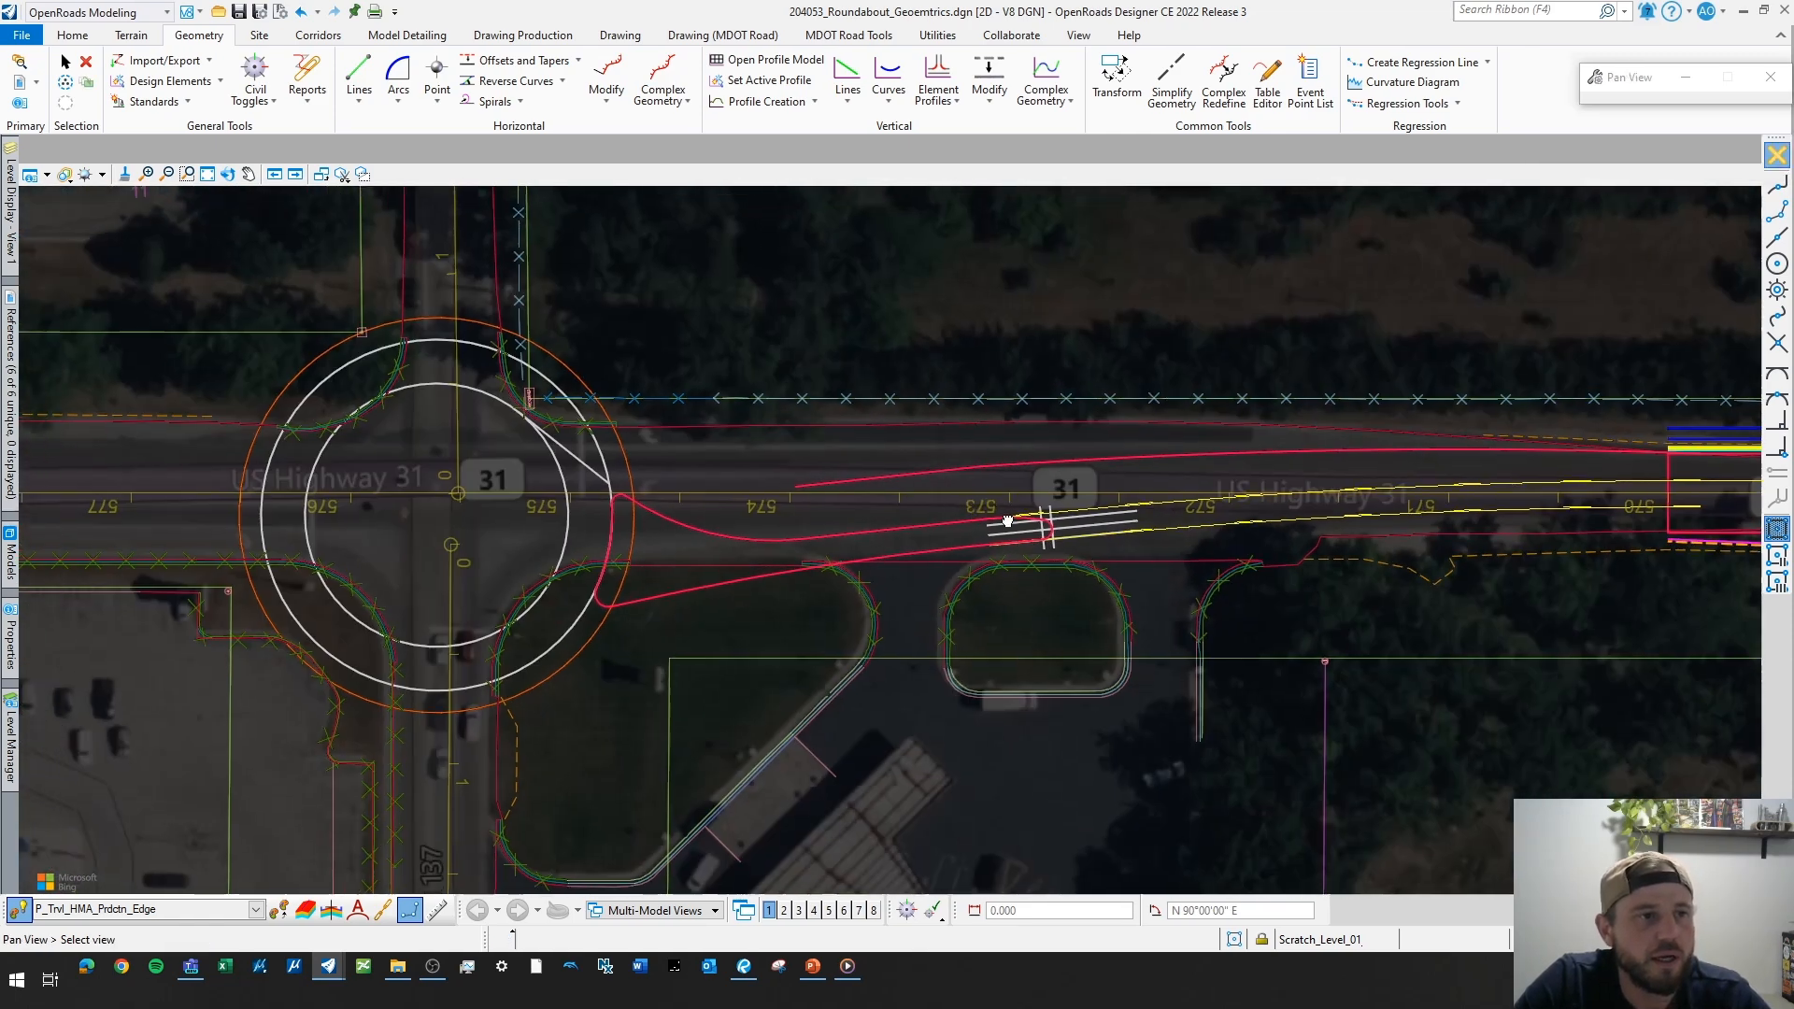
# - Set the new outer edge line's offset to 26 ft at its roundabout end near station 574
pyautogui.scroll(1, 928, 513)
pyautogui.click(968, 486)
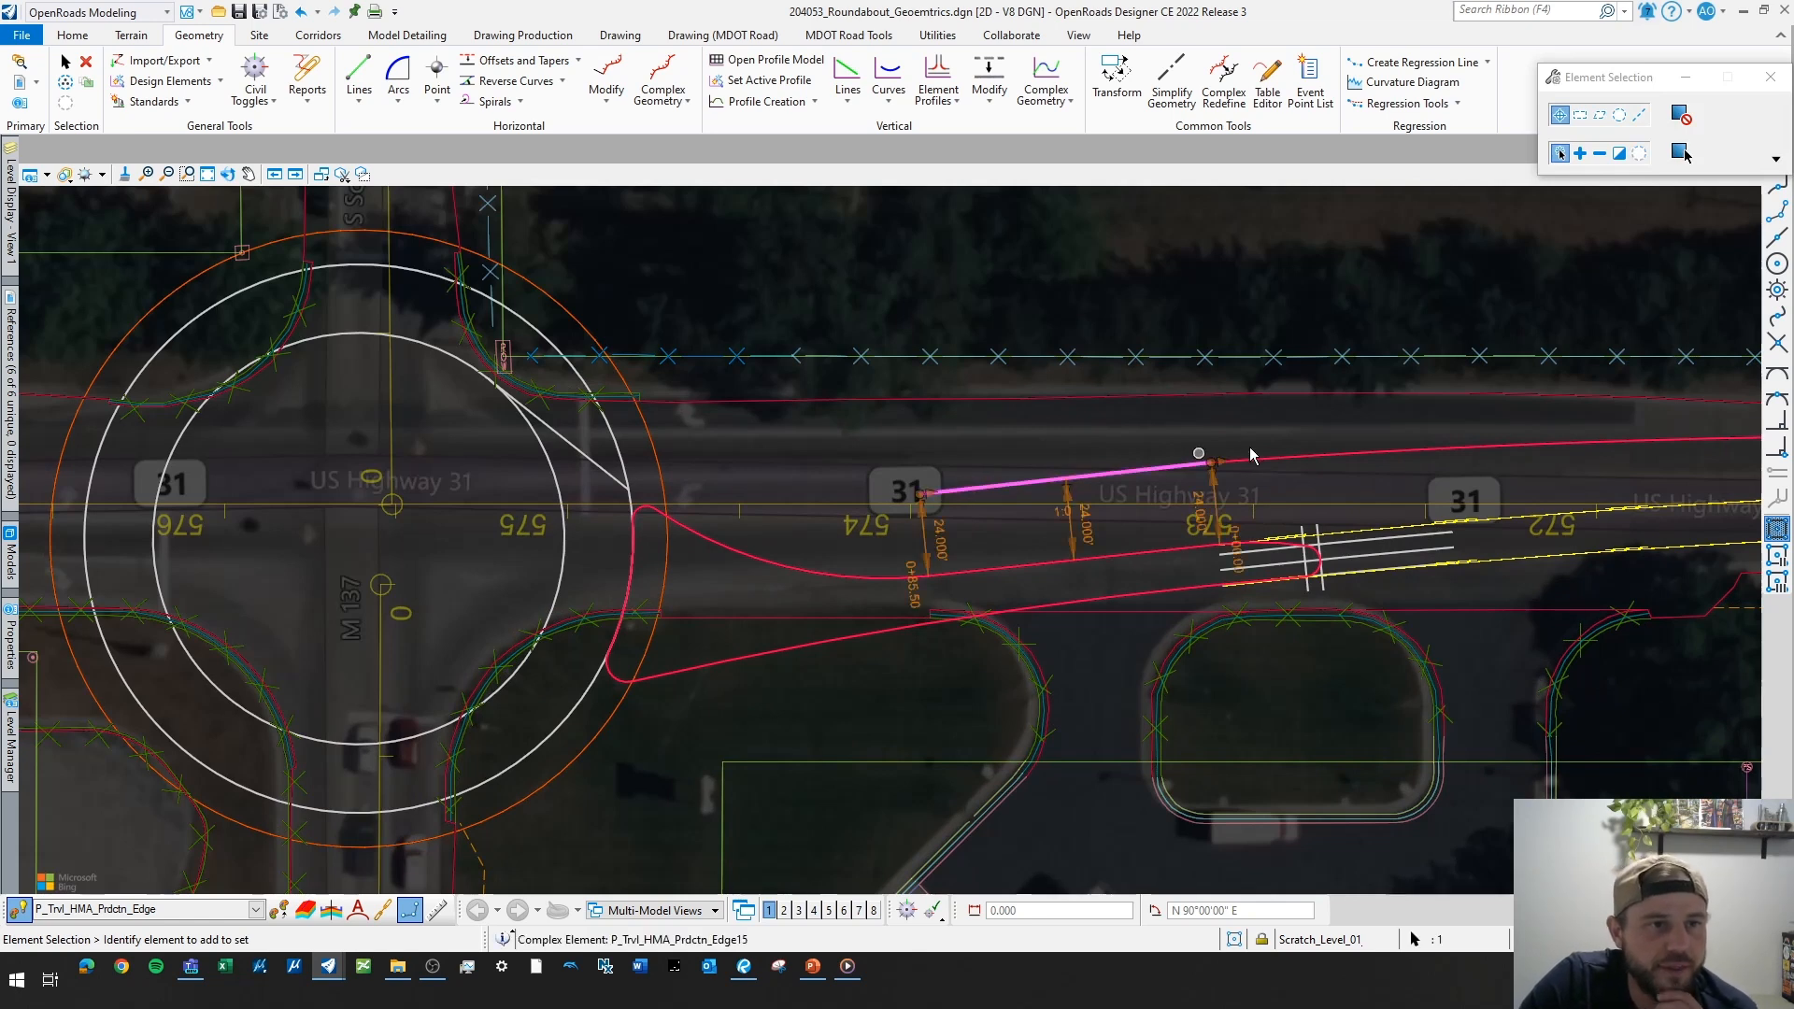
pyautogui.click(943, 531)
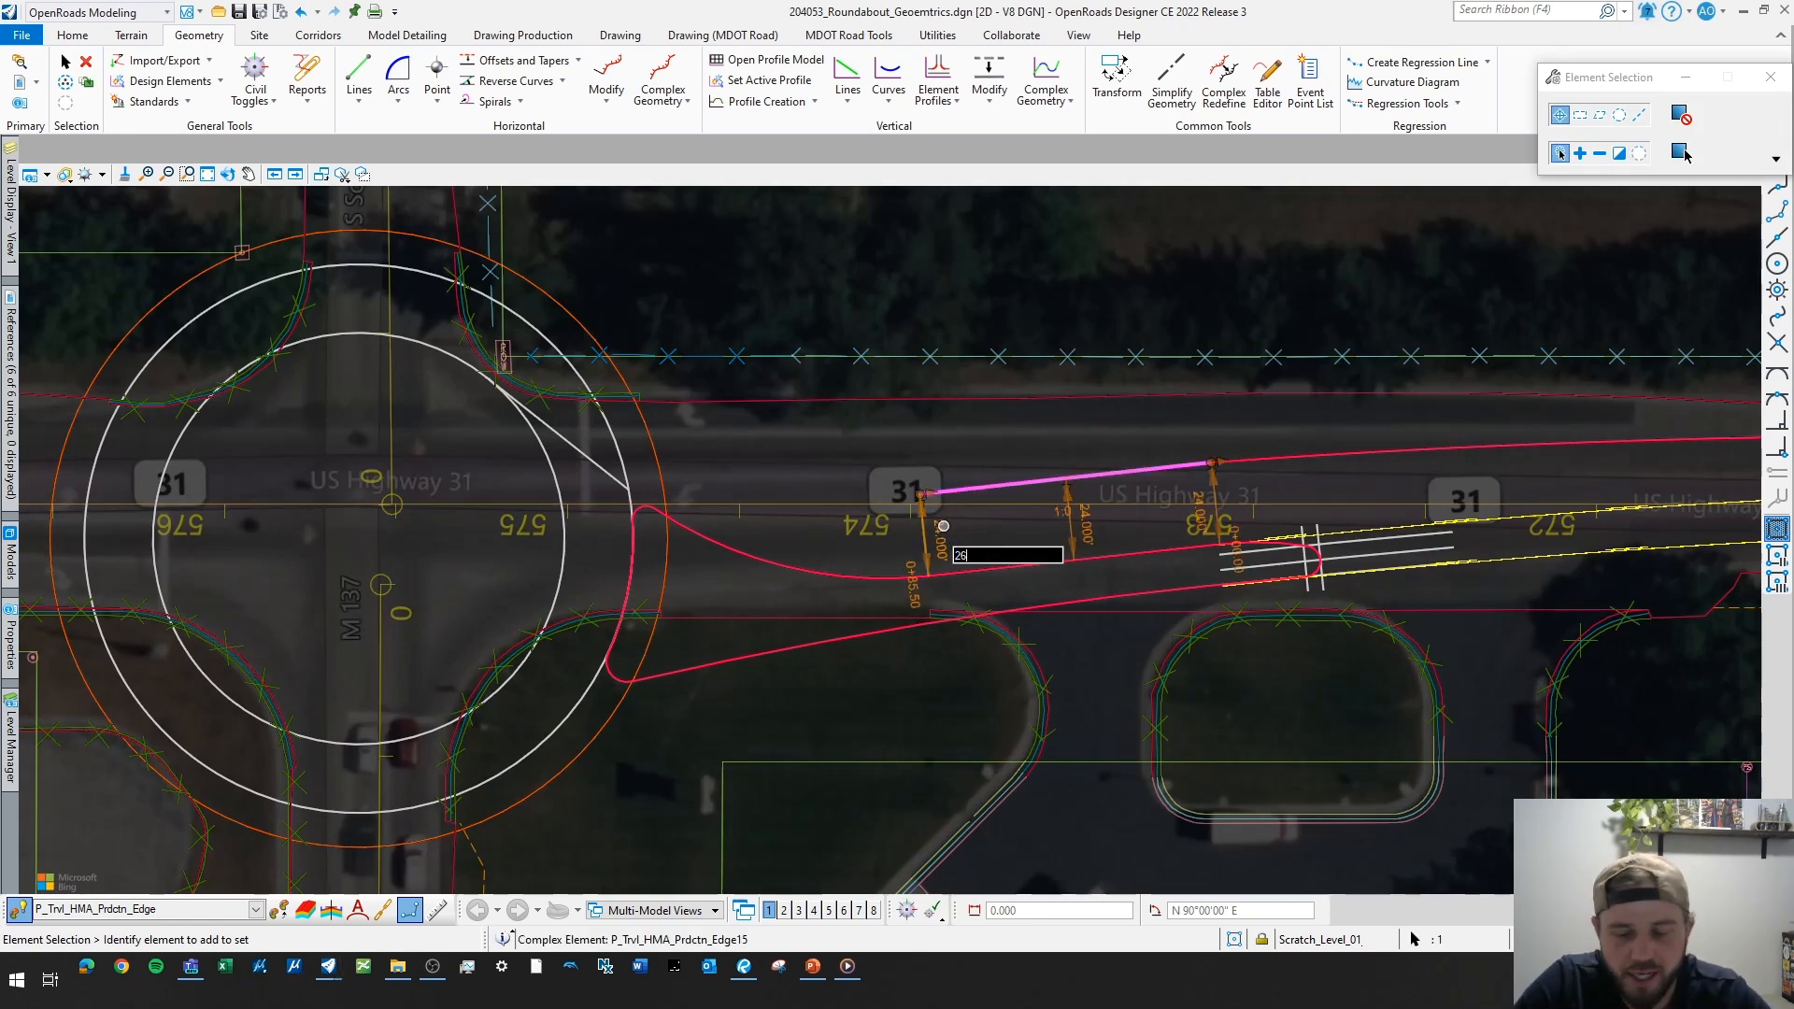
pyautogui.write('26')
pyautogui.press('Return')
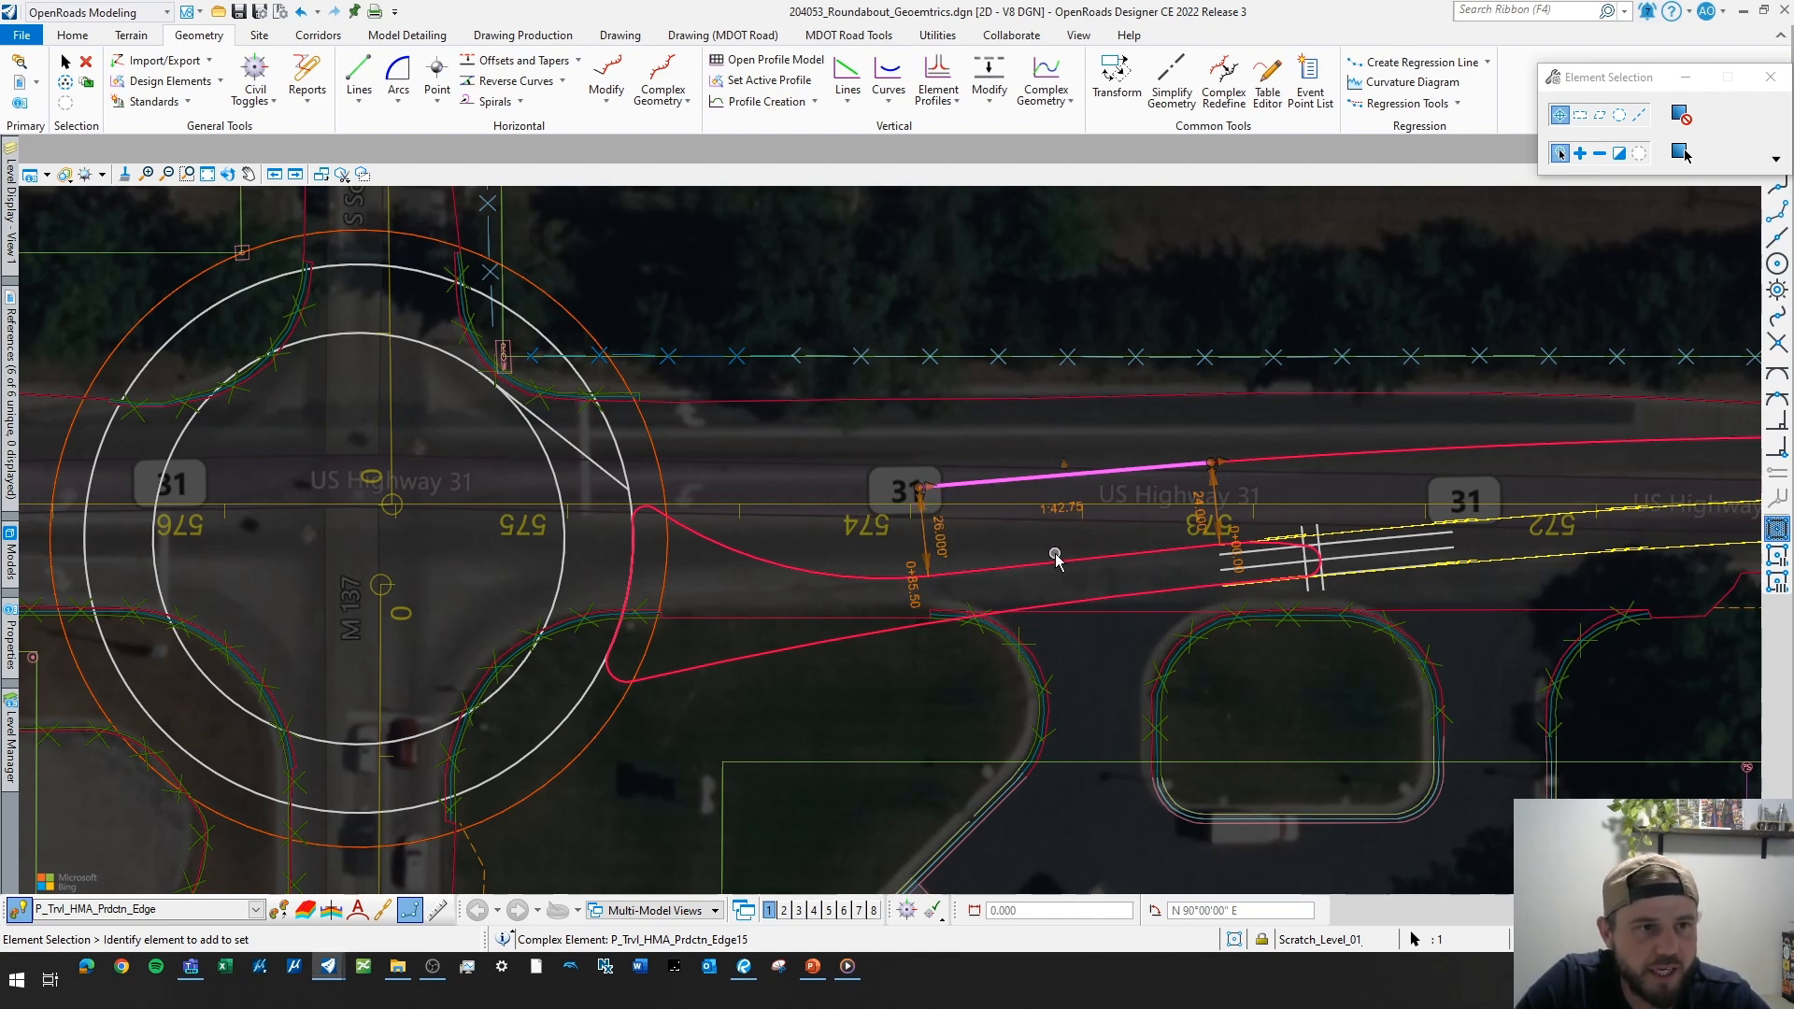
# - Examine the gap between the widened outer lane edge's end near station 574 and the roundabout's outer circle
pyautogui.scroll(-2, 1133, 488)
pyautogui.scroll(1, 1136, 488)
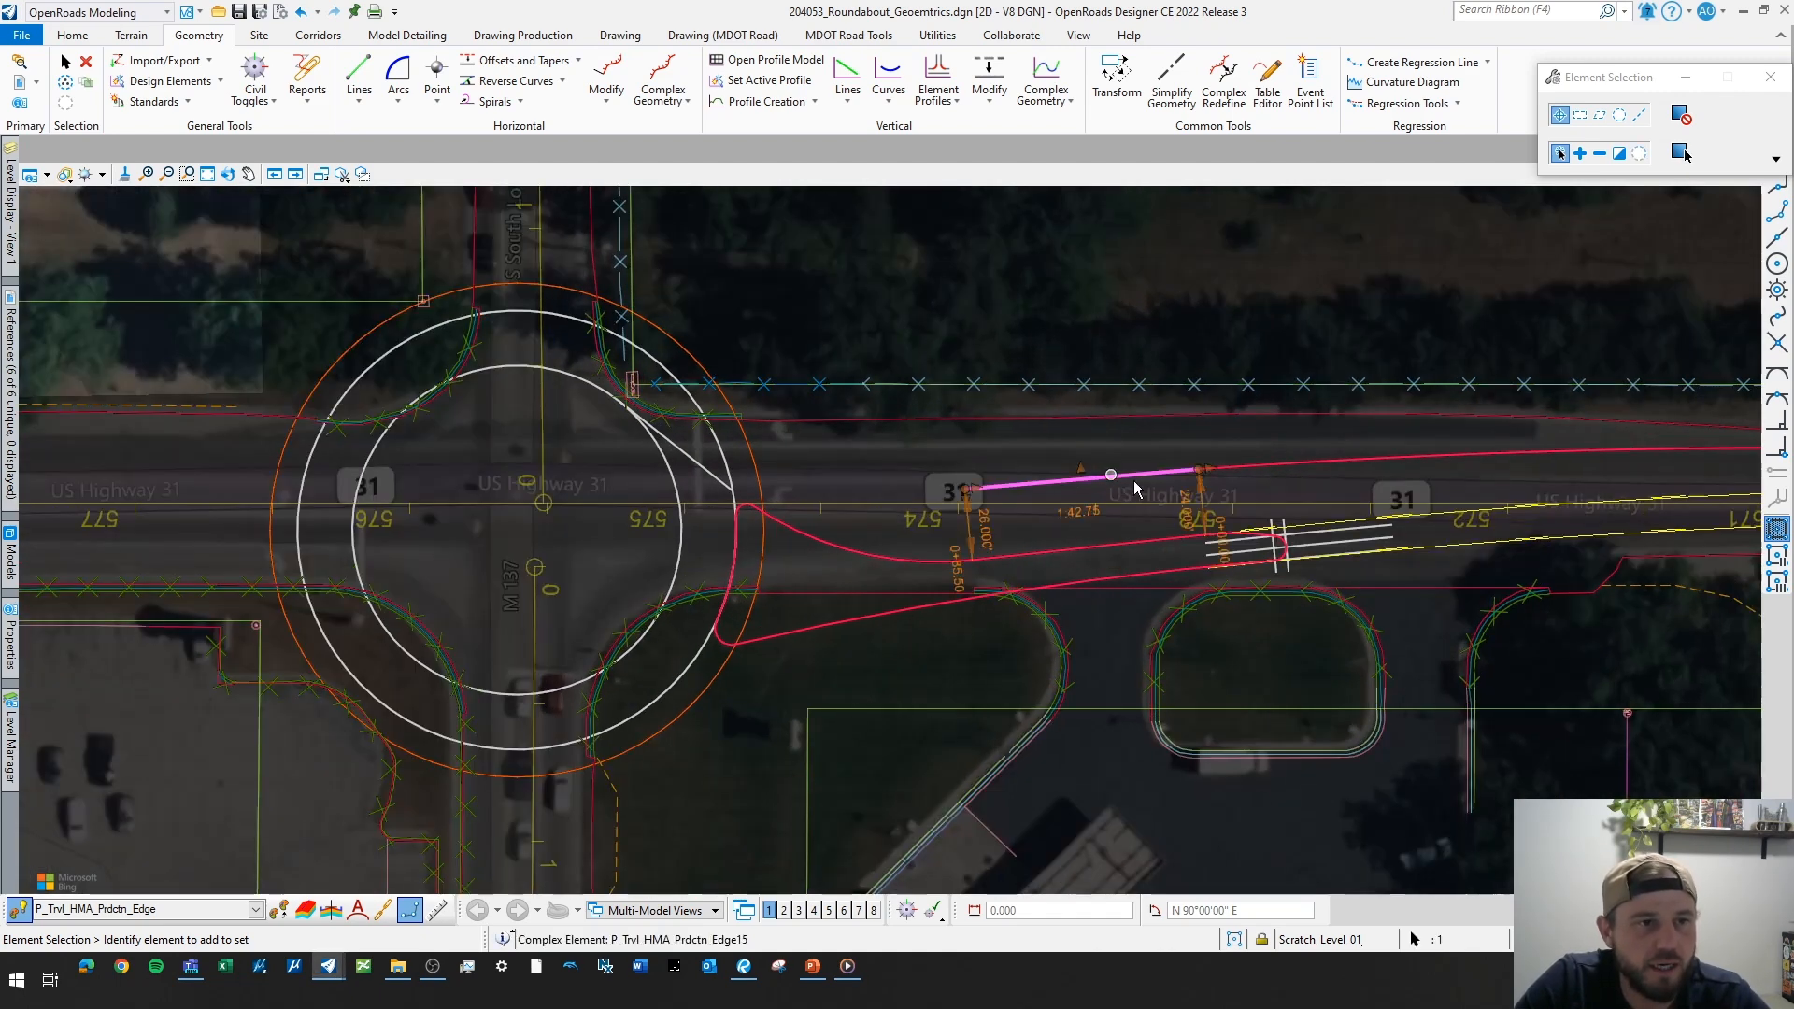
pyautogui.scroll(1, 1089, 523)
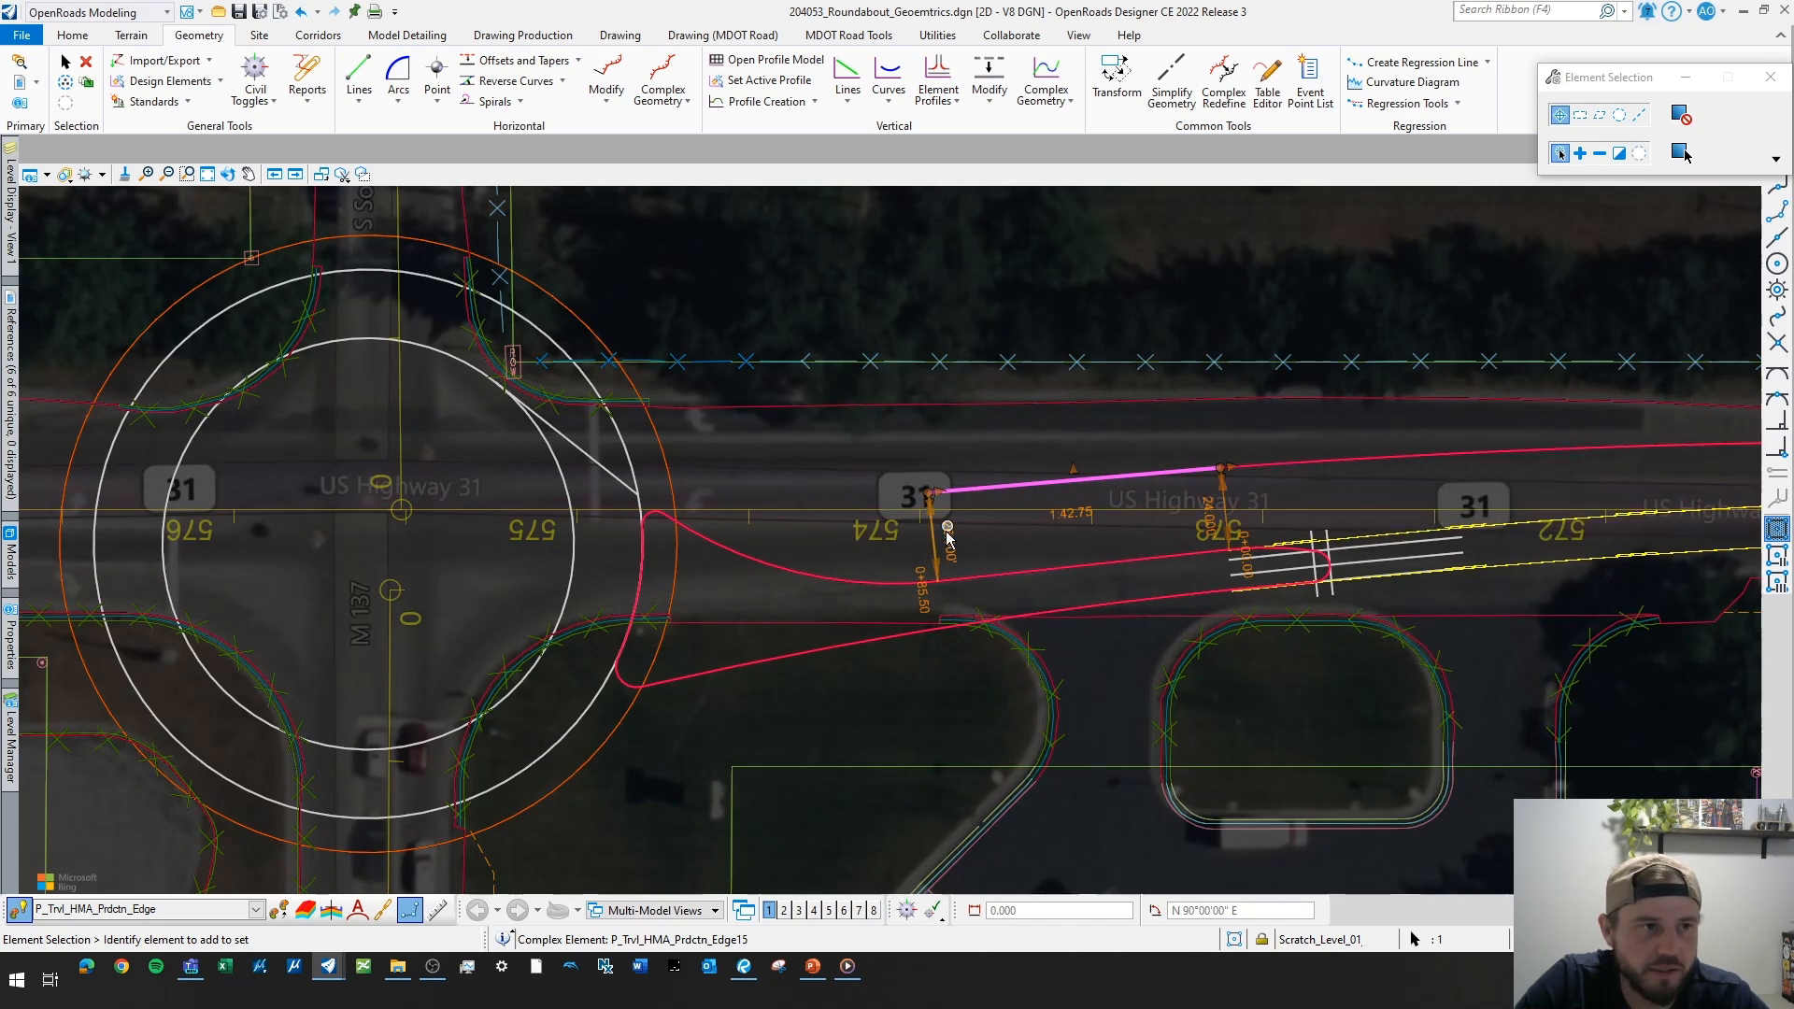
pyautogui.scroll(-1, 947, 533)
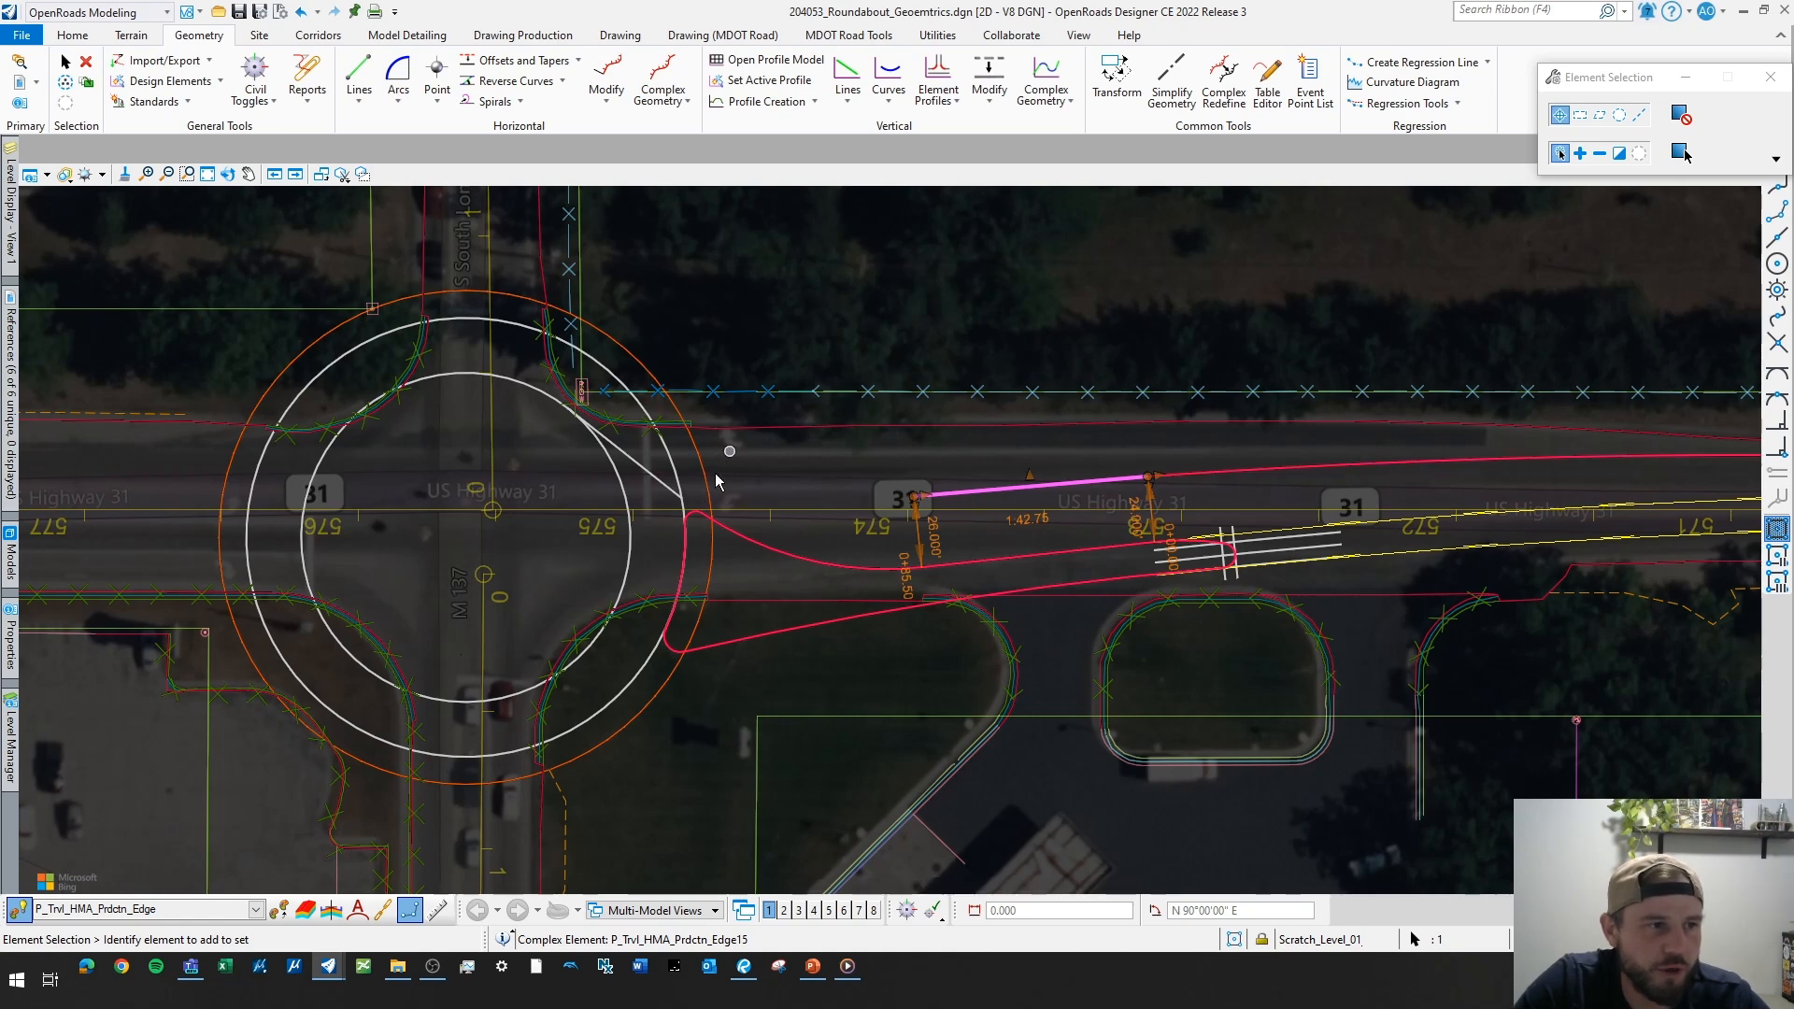
pyautogui.scroll(-2, 945, 429)
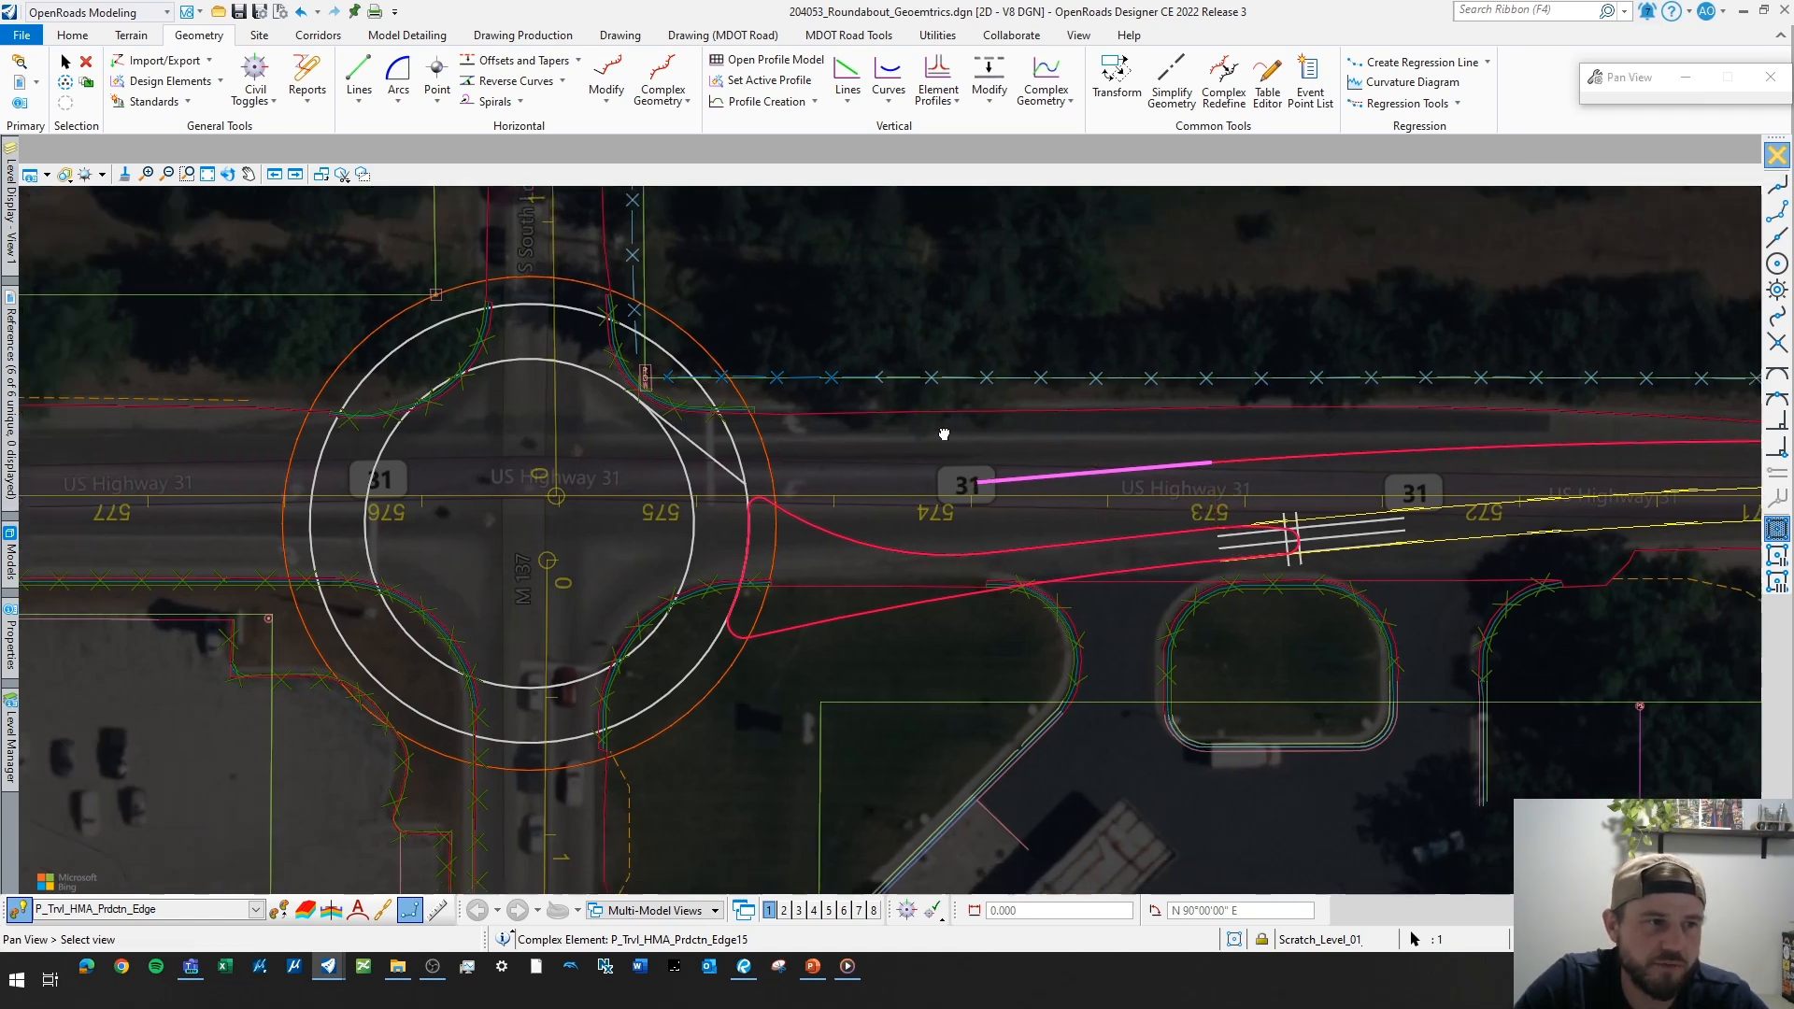
pyautogui.scroll(2, 945, 433)
pyautogui.click(957, 460)
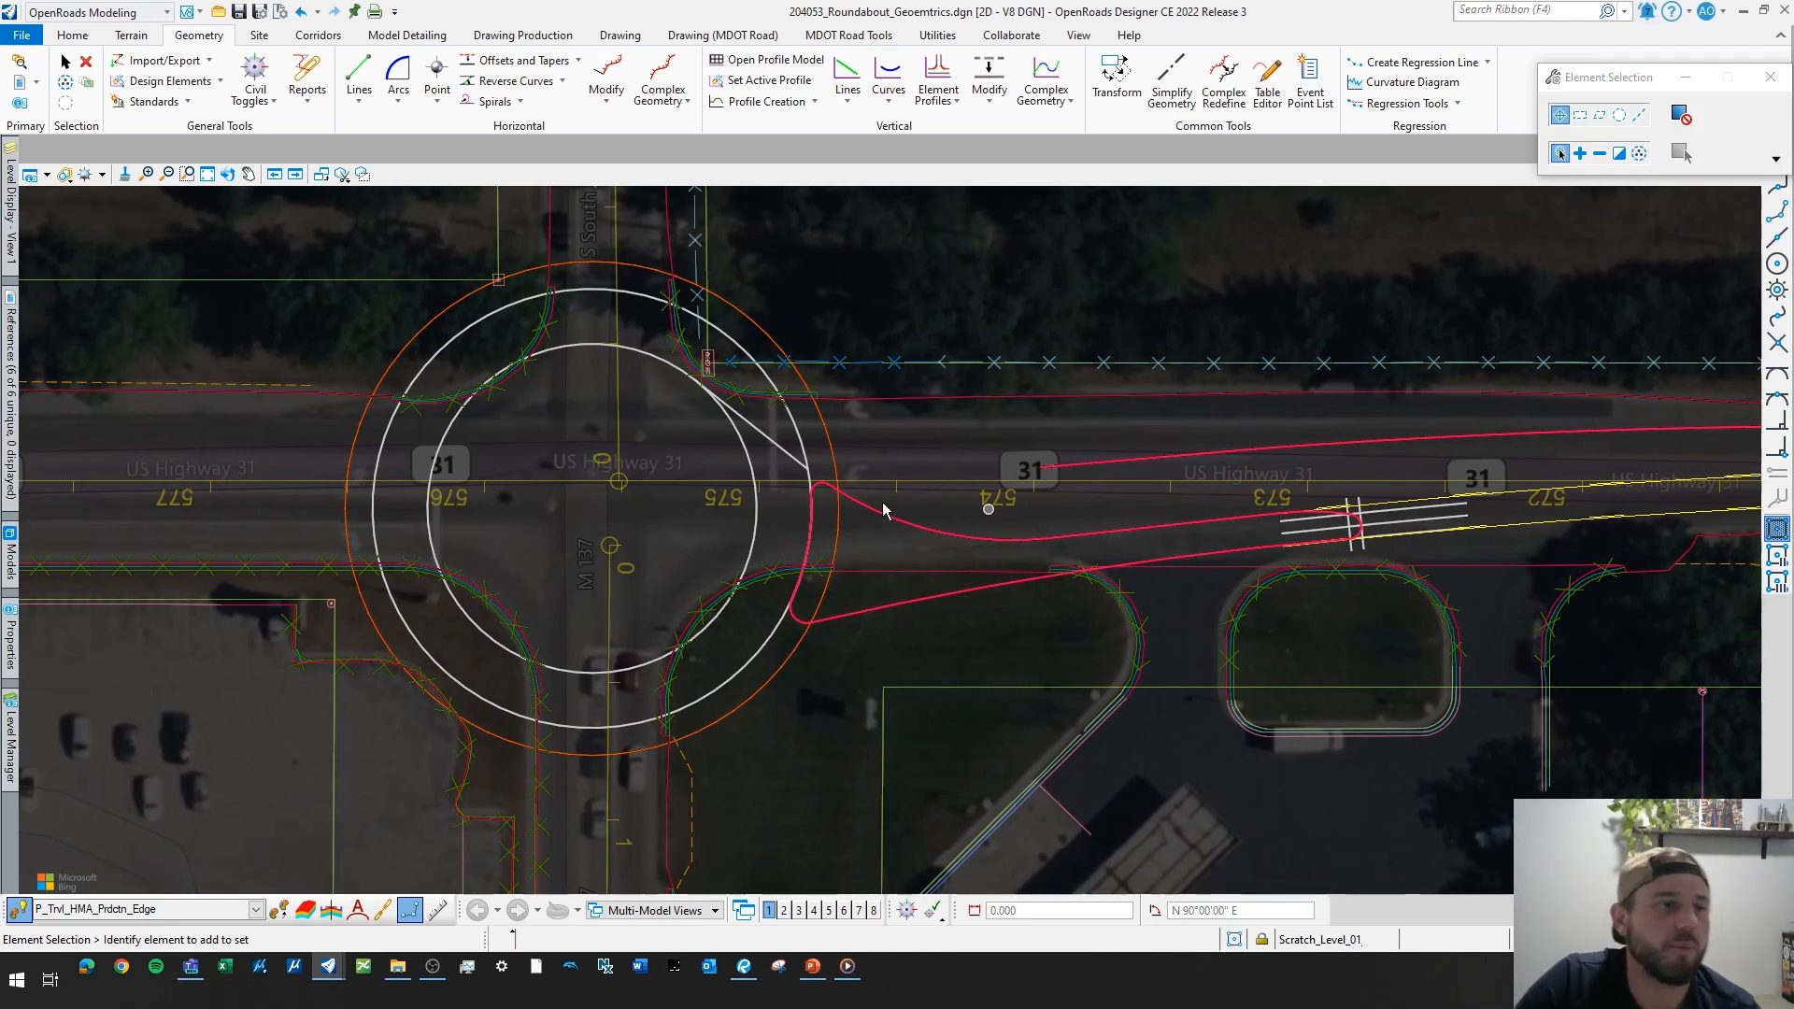
pyautogui.moveTo(1165, 416); pyautogui.dragTo(1033, 452, button='middle')
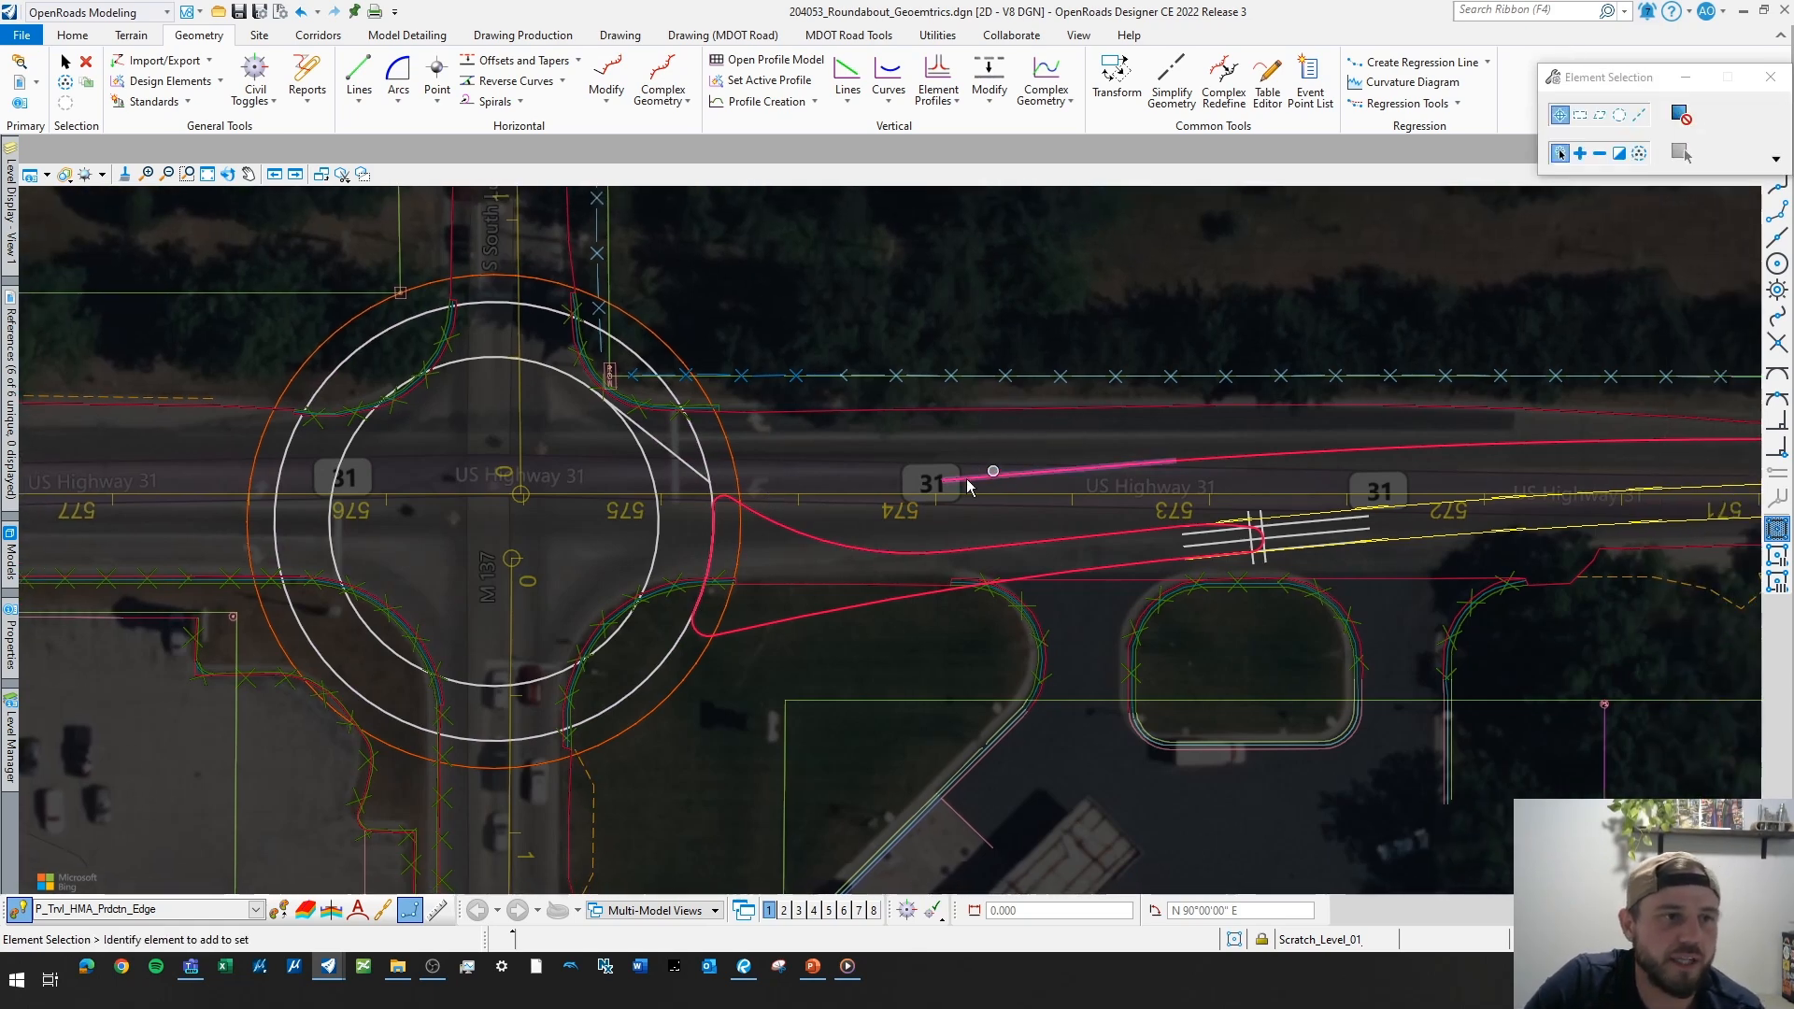
pyautogui.scroll(1, 972, 473)
pyautogui.moveTo(879, 532); pyautogui.dragTo(889, 541, button='middle')
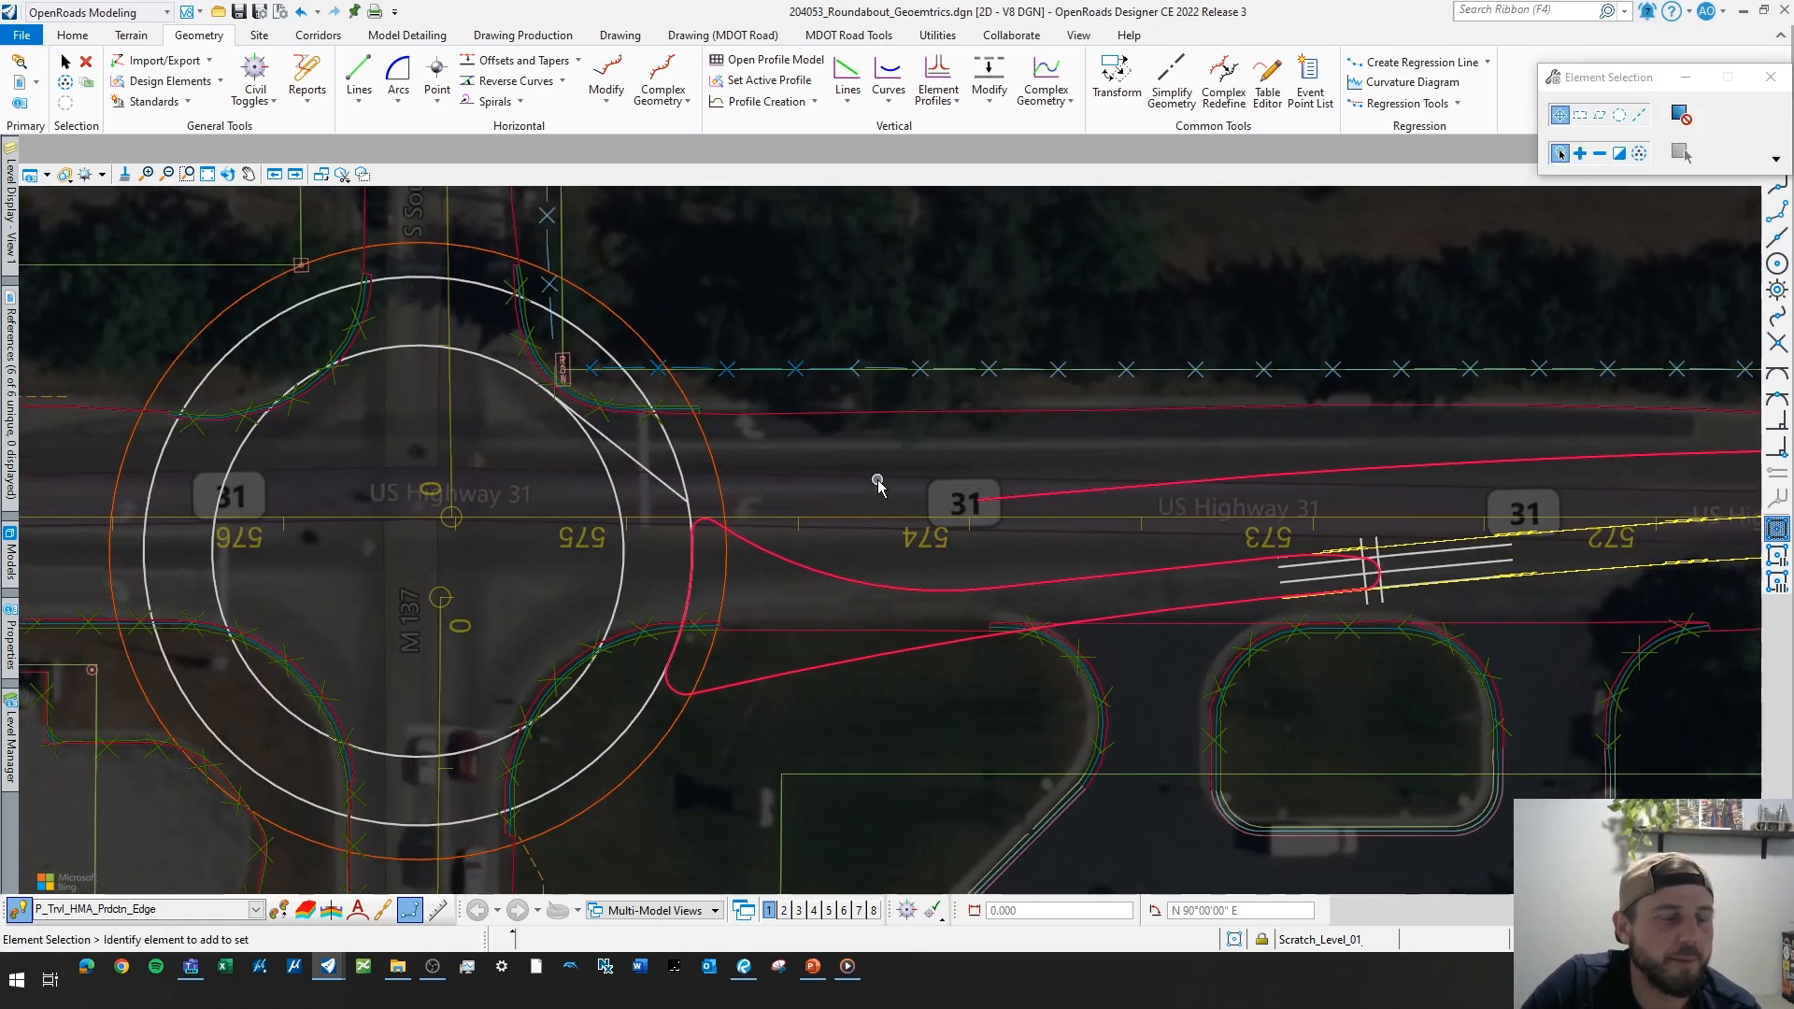
pyautogui.moveTo(878, 480); pyautogui.dragTo(925, 508, button='middle')
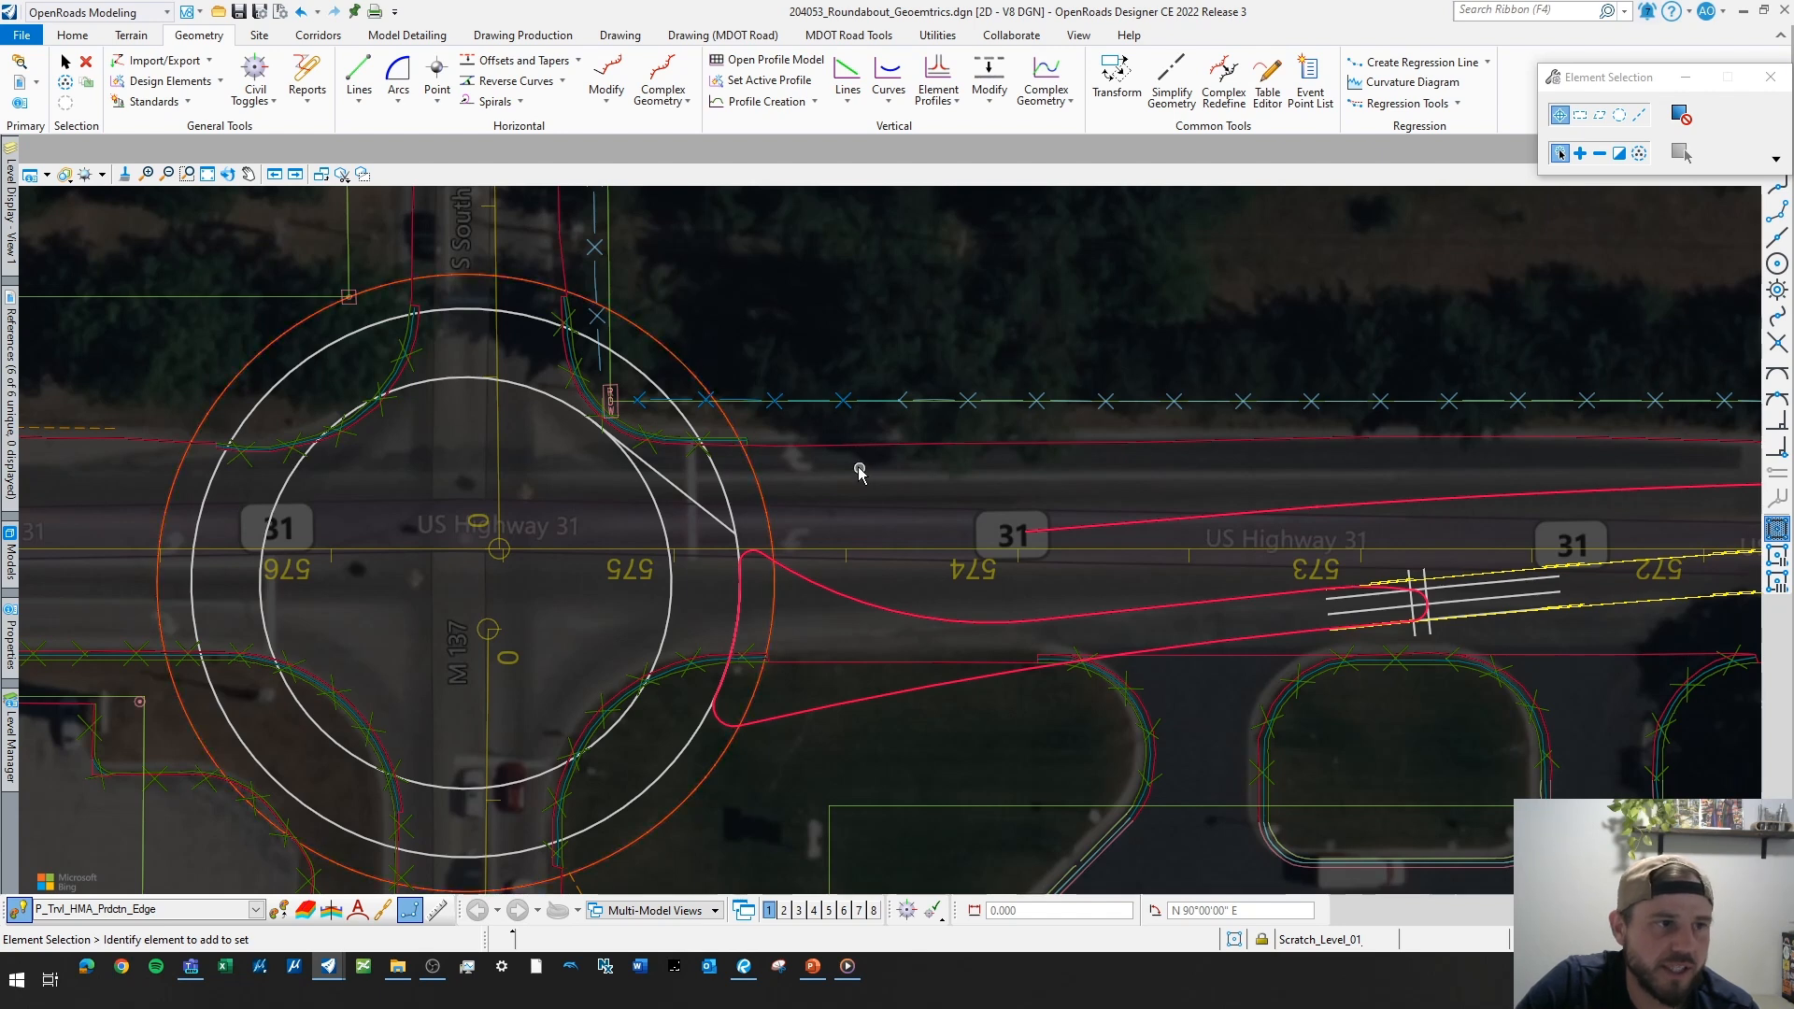
# - Match the P_DNC feature definition and draw a simple line tangent to the roundabout's outermost circle, ending short of the outer lane edge
pyautogui.click(278, 910)
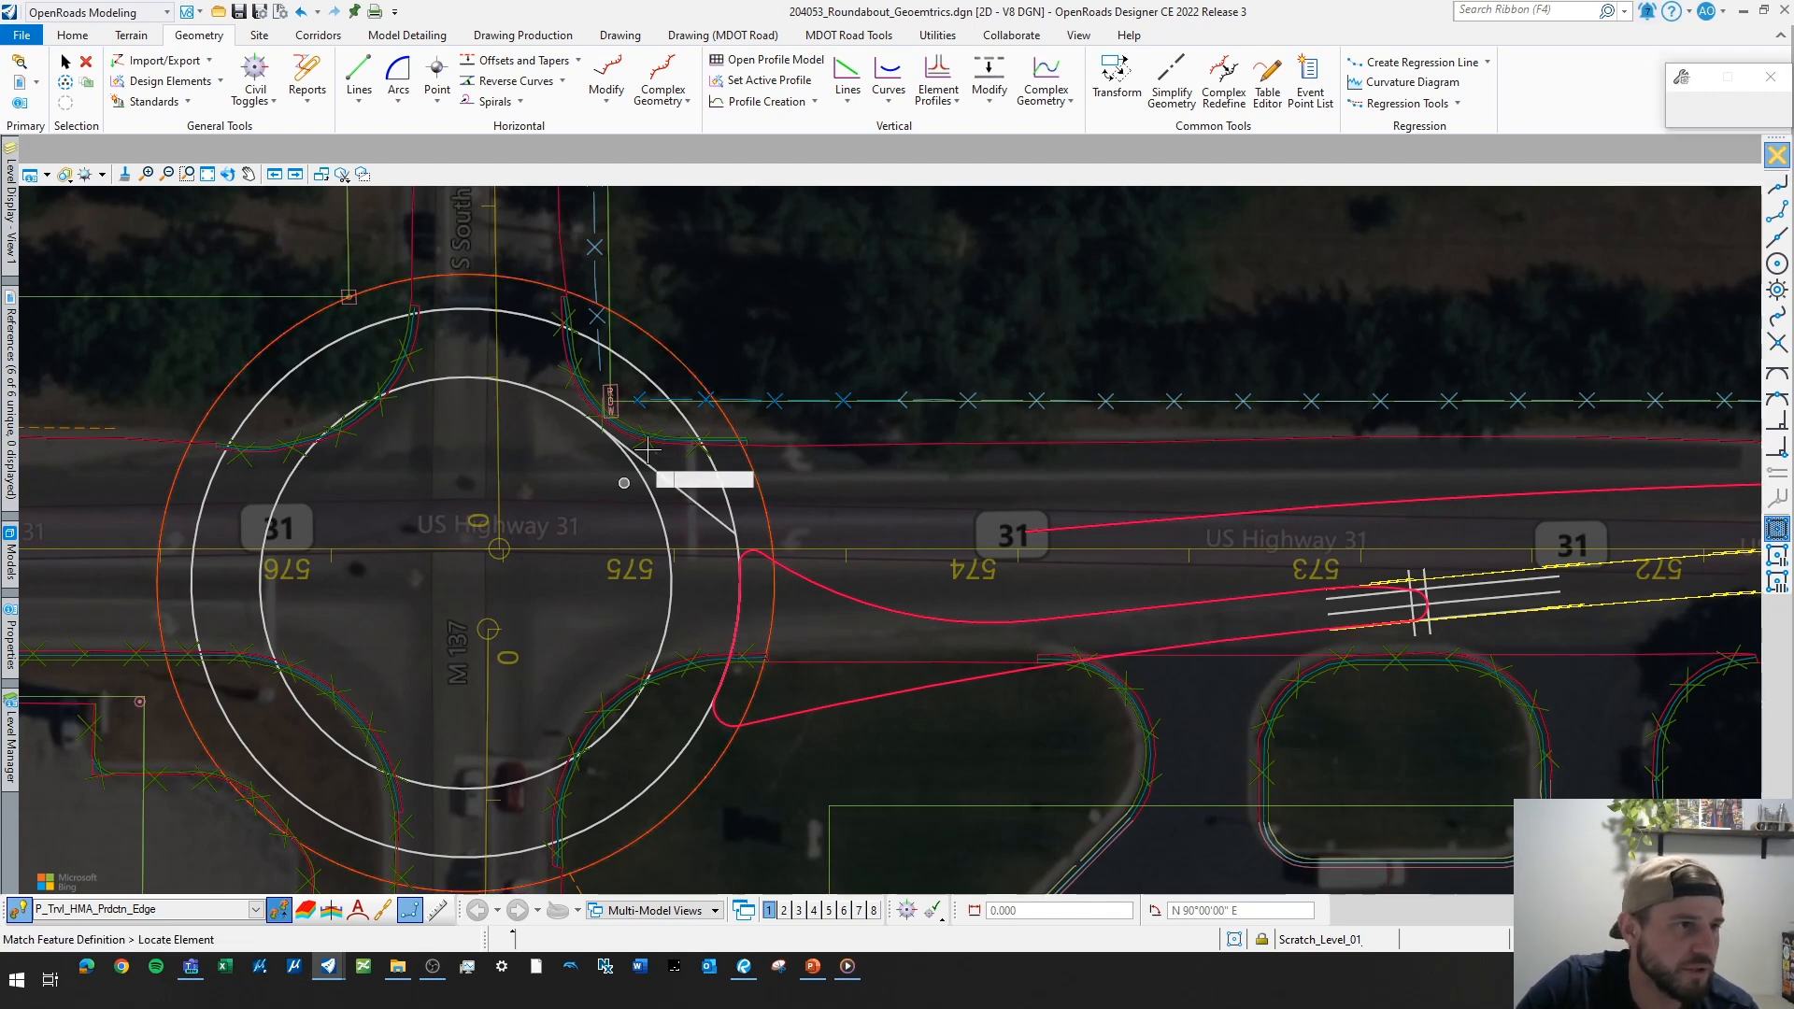
pyautogui.click(671, 476)
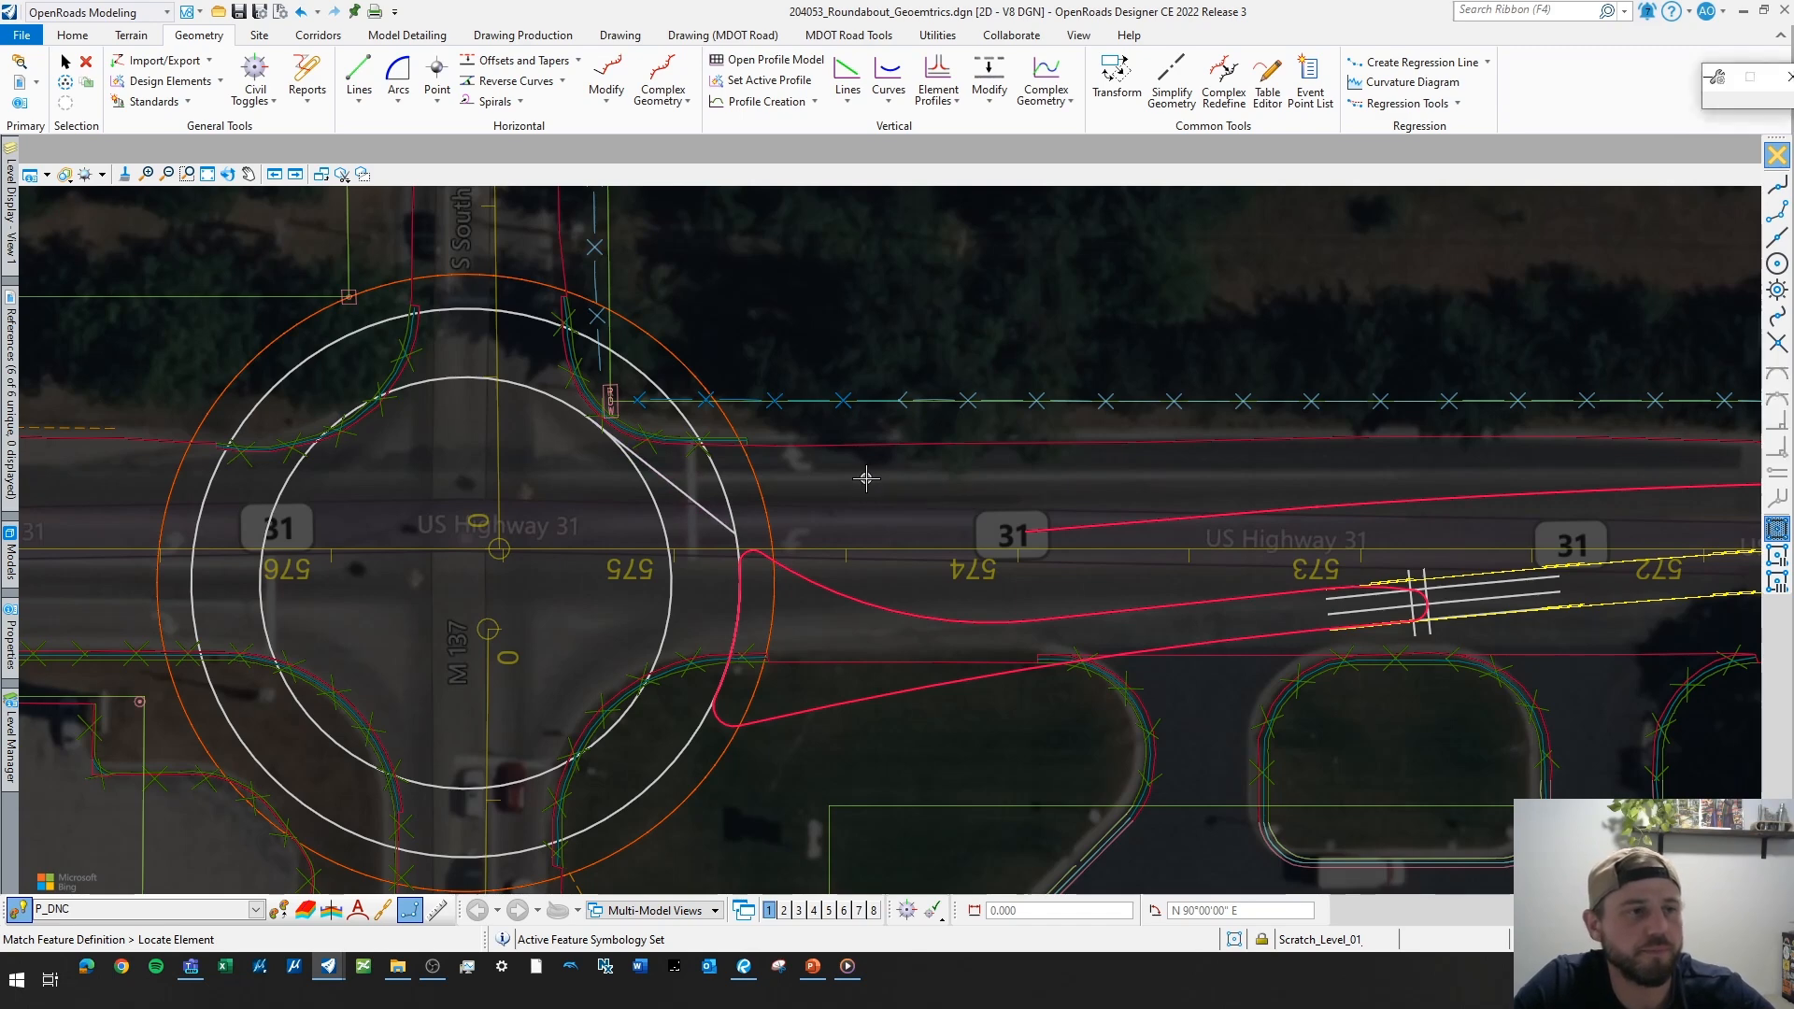
pyautogui.click(360, 94)
pyautogui.moveTo(429, 151)
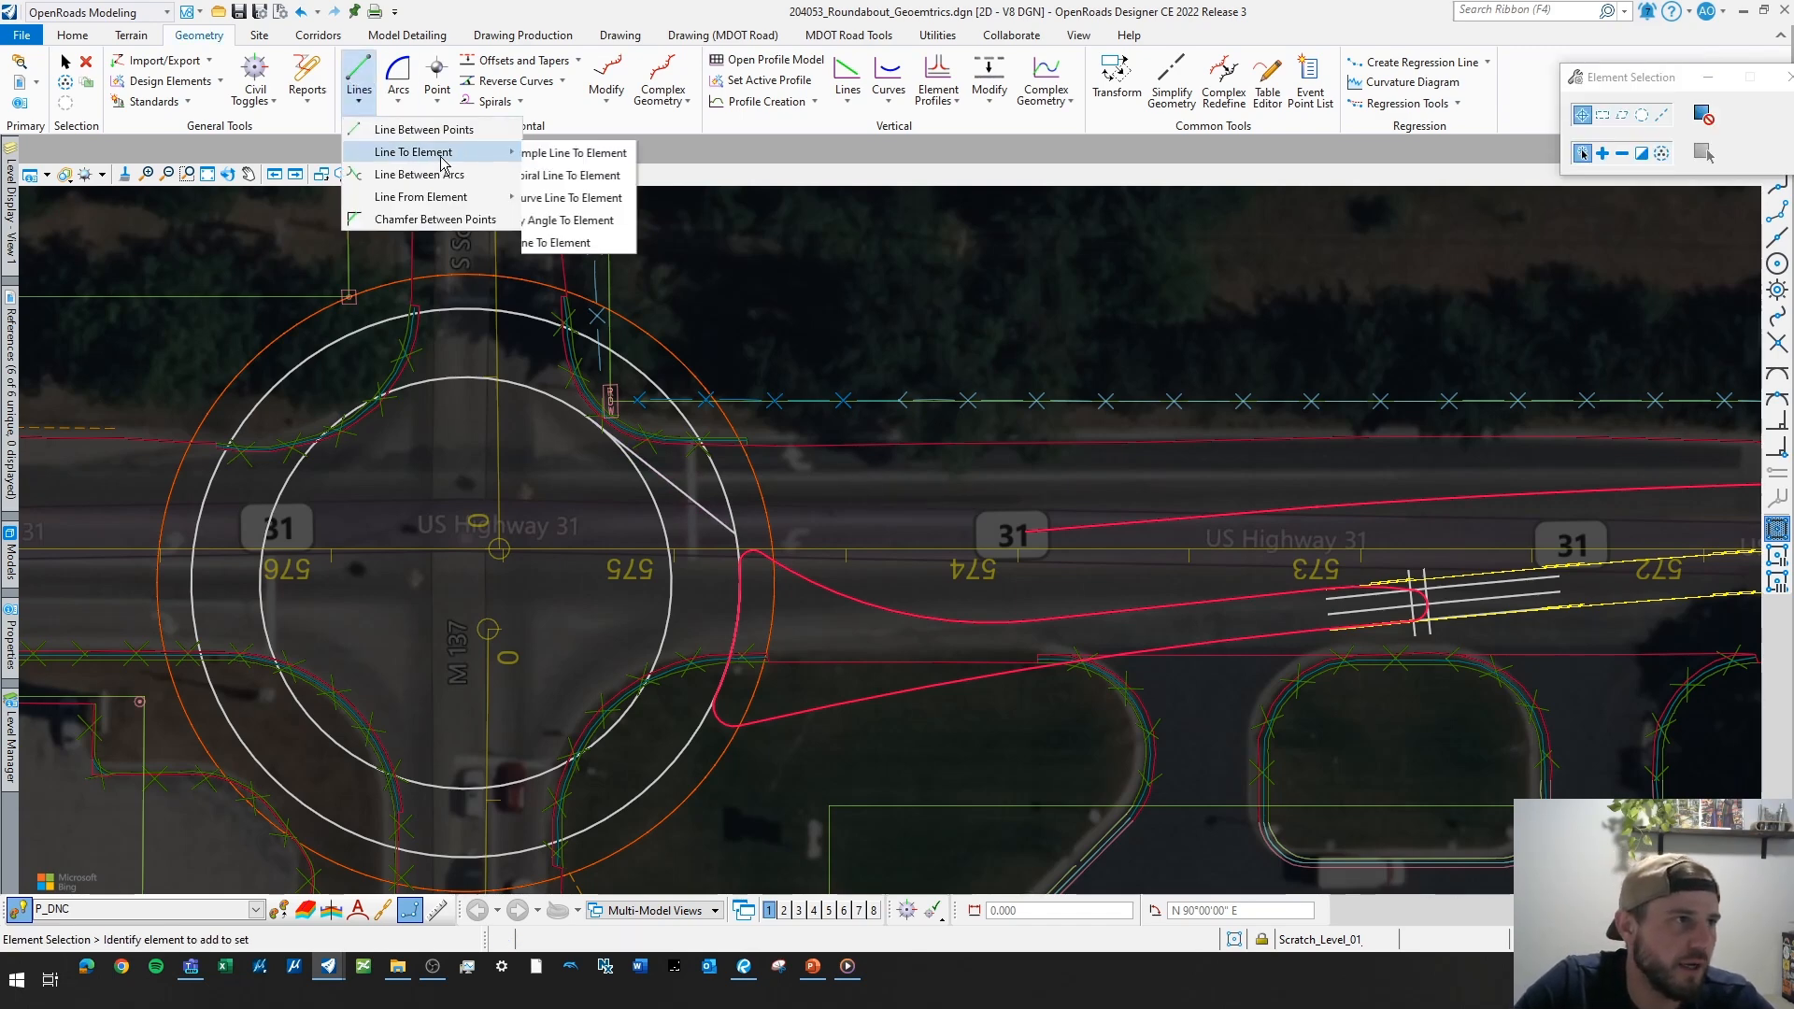
pyautogui.click(574, 149)
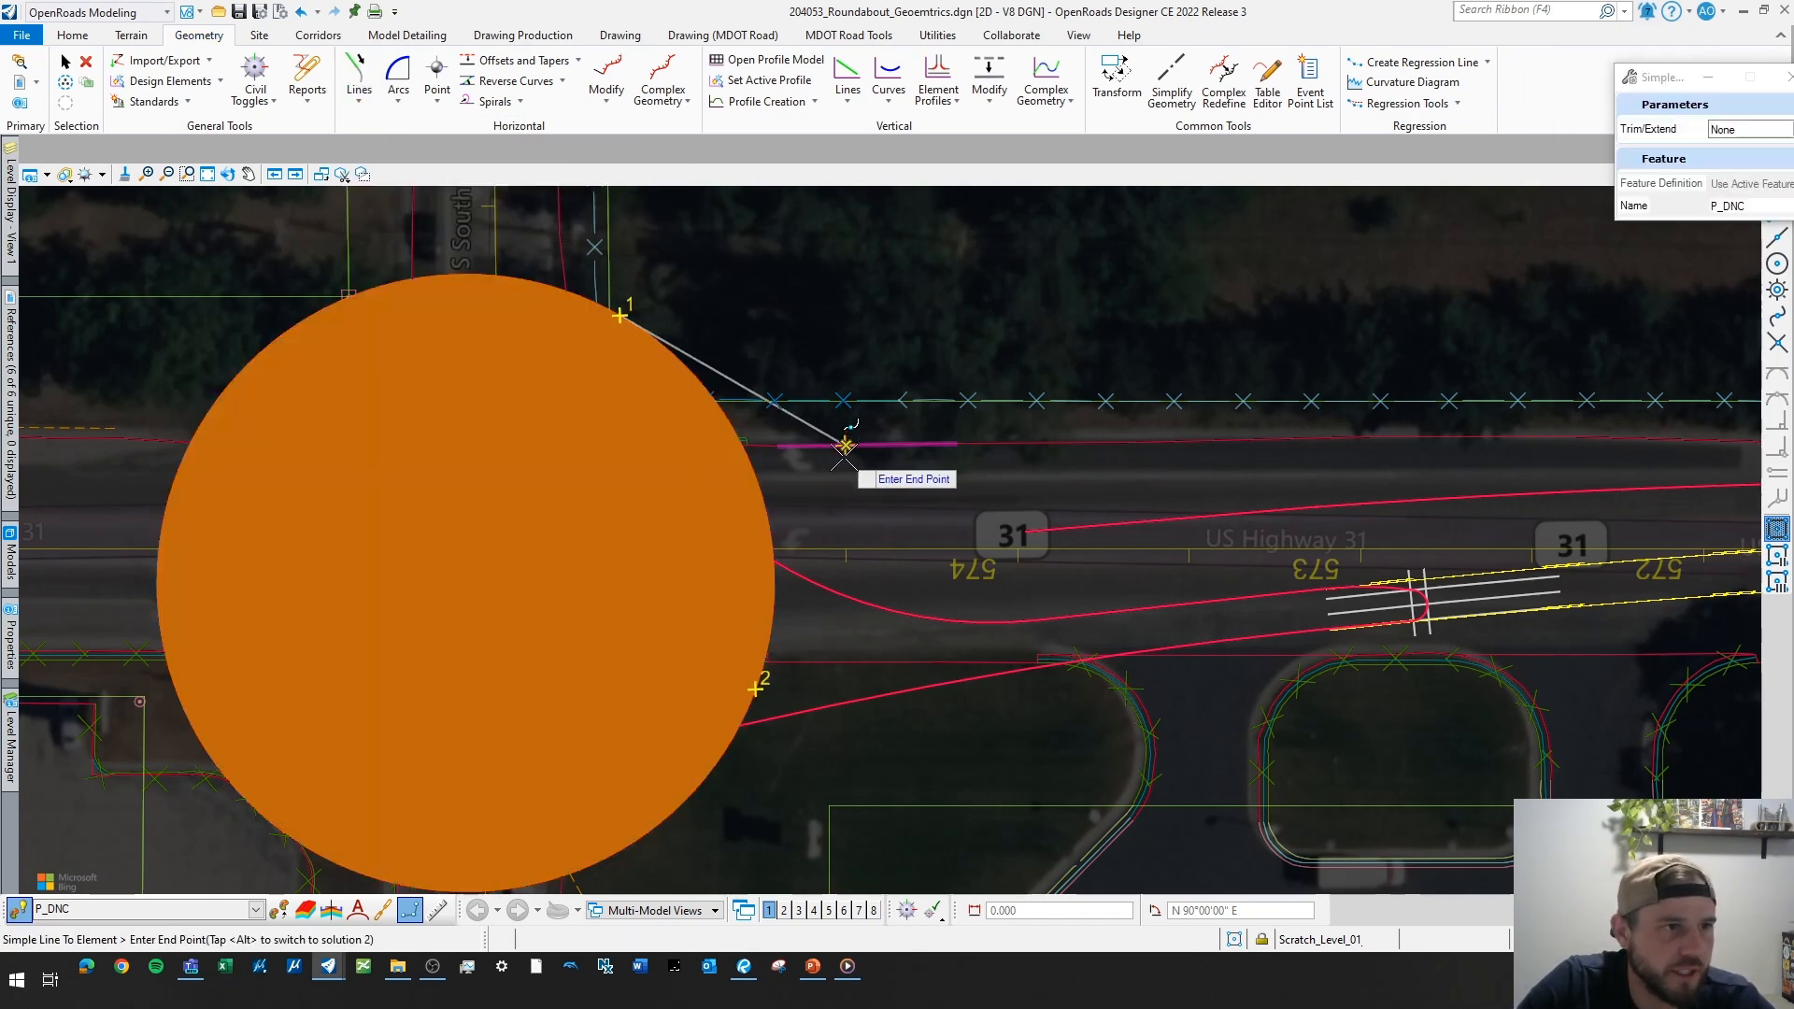
pyautogui.click(850, 479)
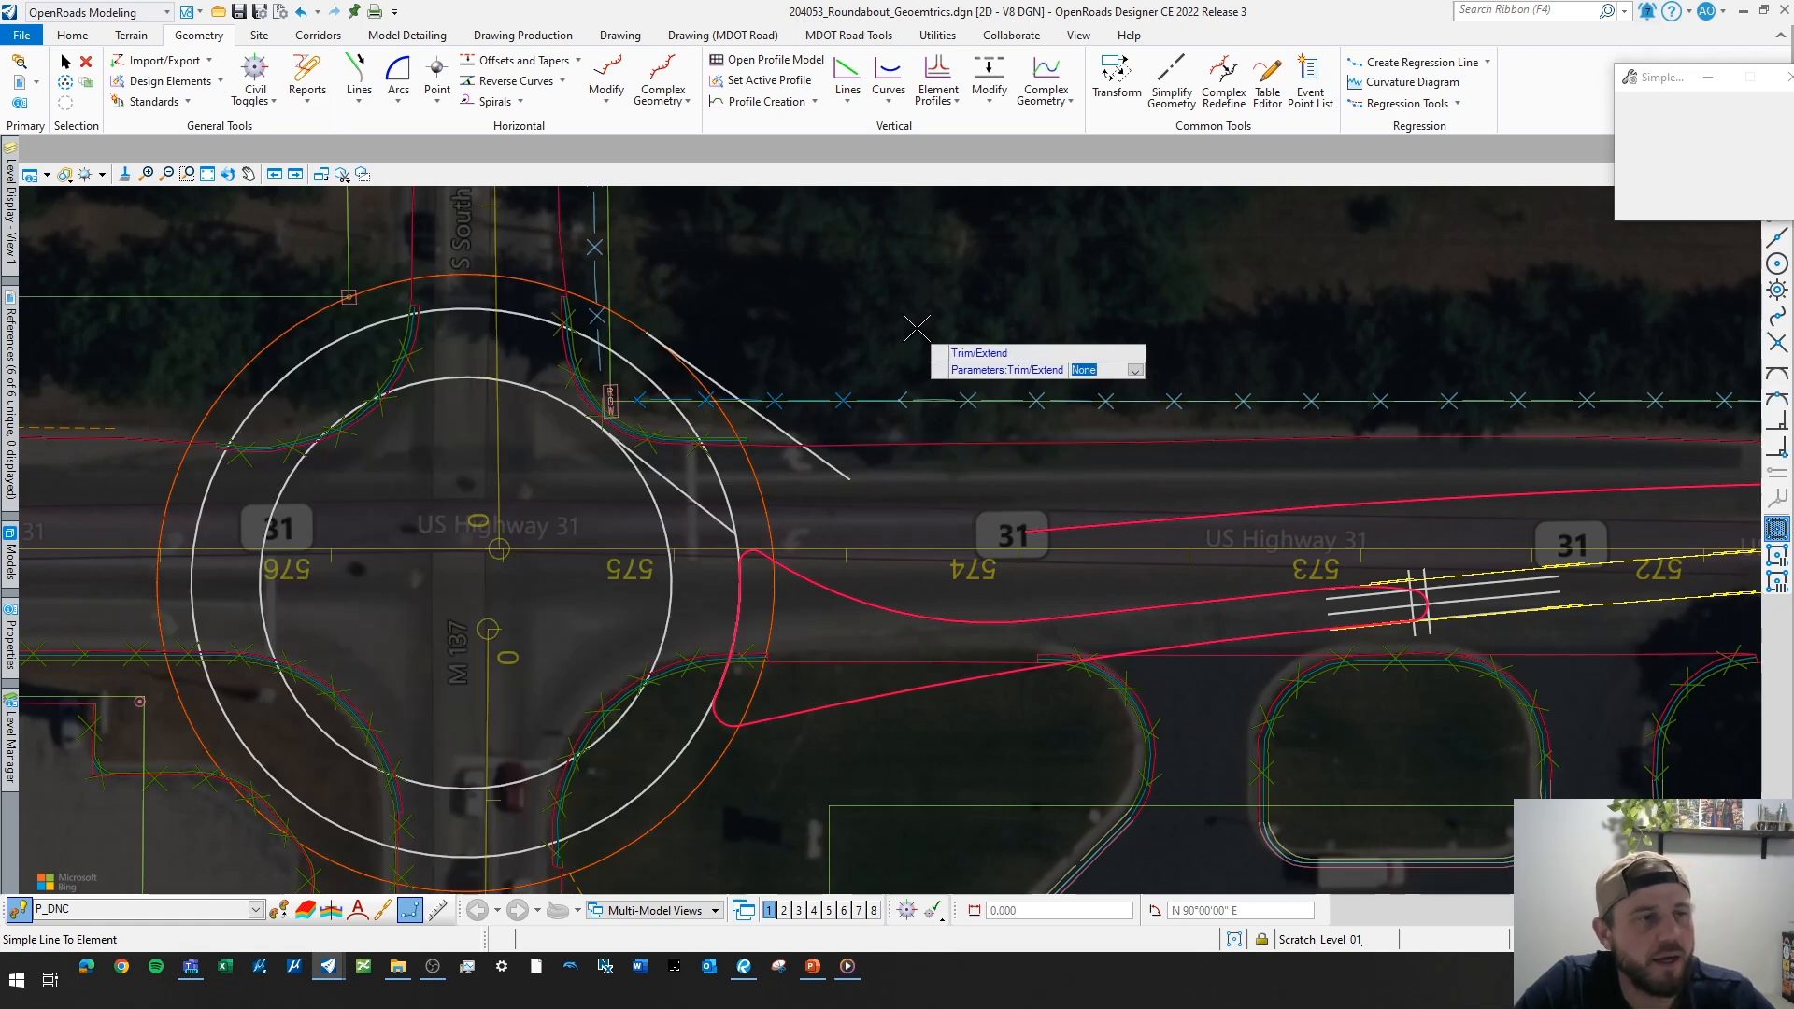
pyautogui.click(915, 329)
# - Match the P_Trvl_HMA_Prdctn_Edge feature definition and join the outer tangent line to the outer lane edge with a 110 ft simple arc, trimming both
pyautogui.click(279, 909)
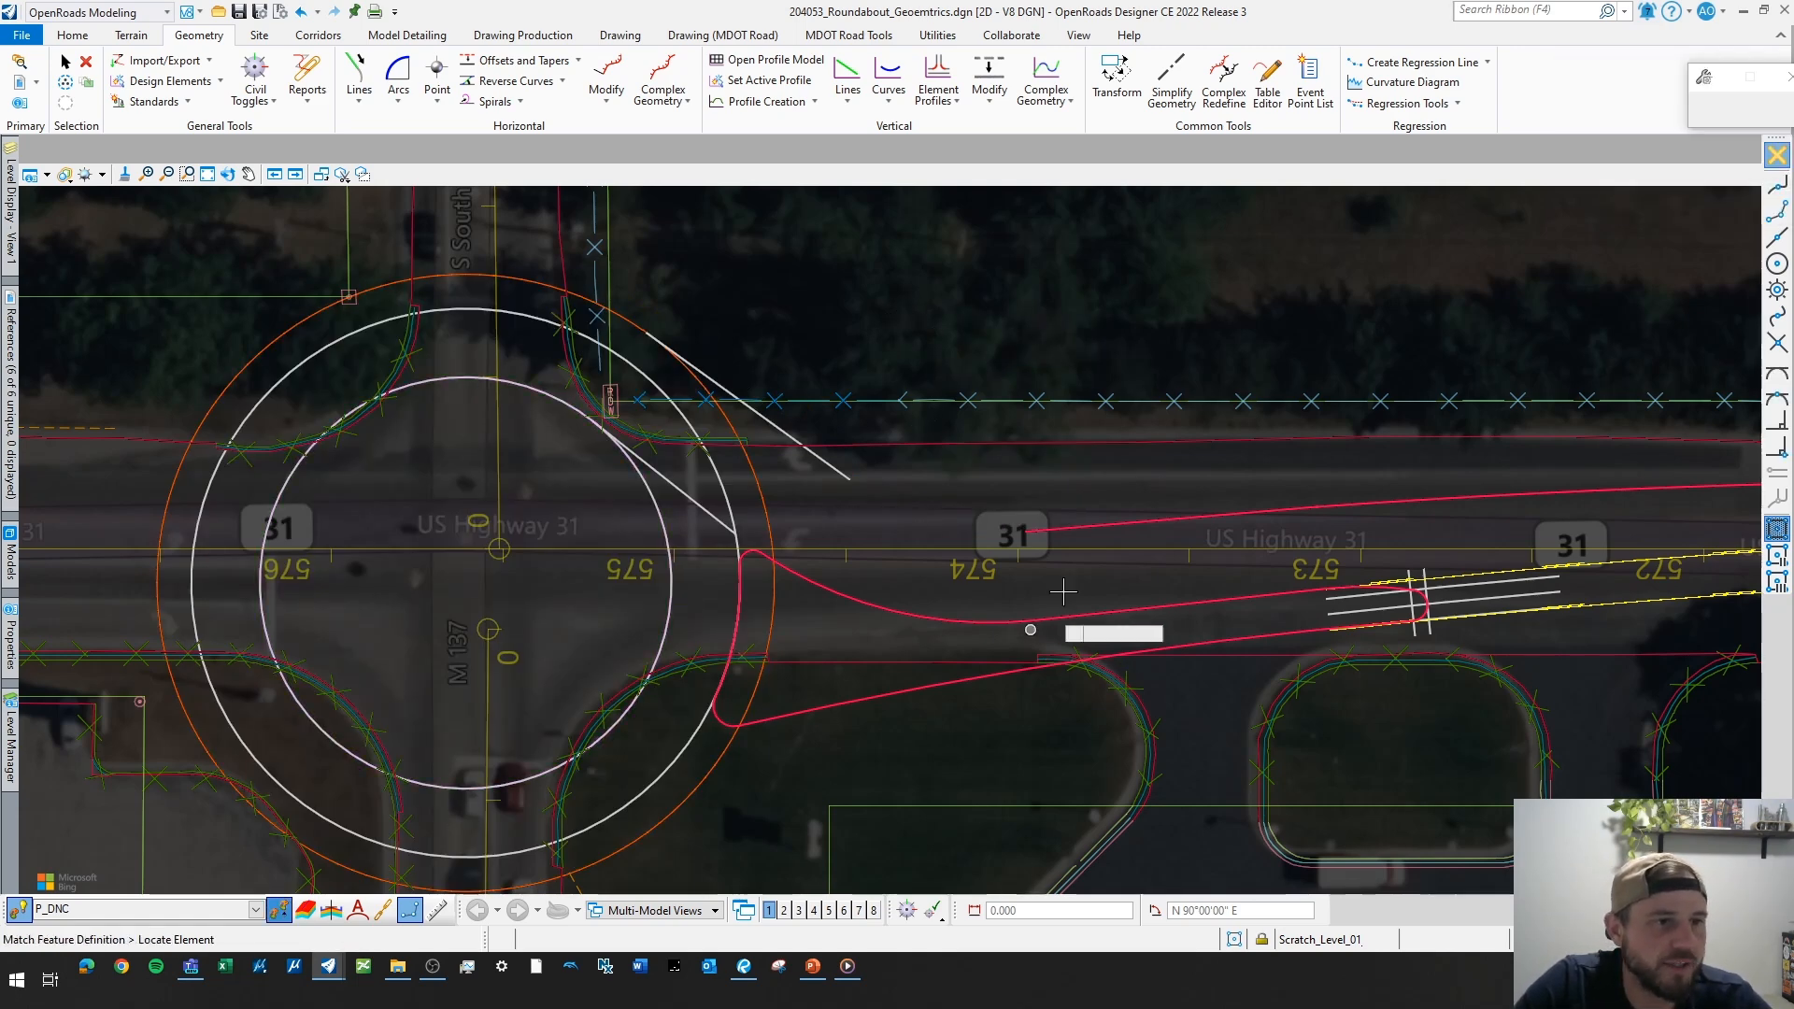
pyautogui.click(1033, 530)
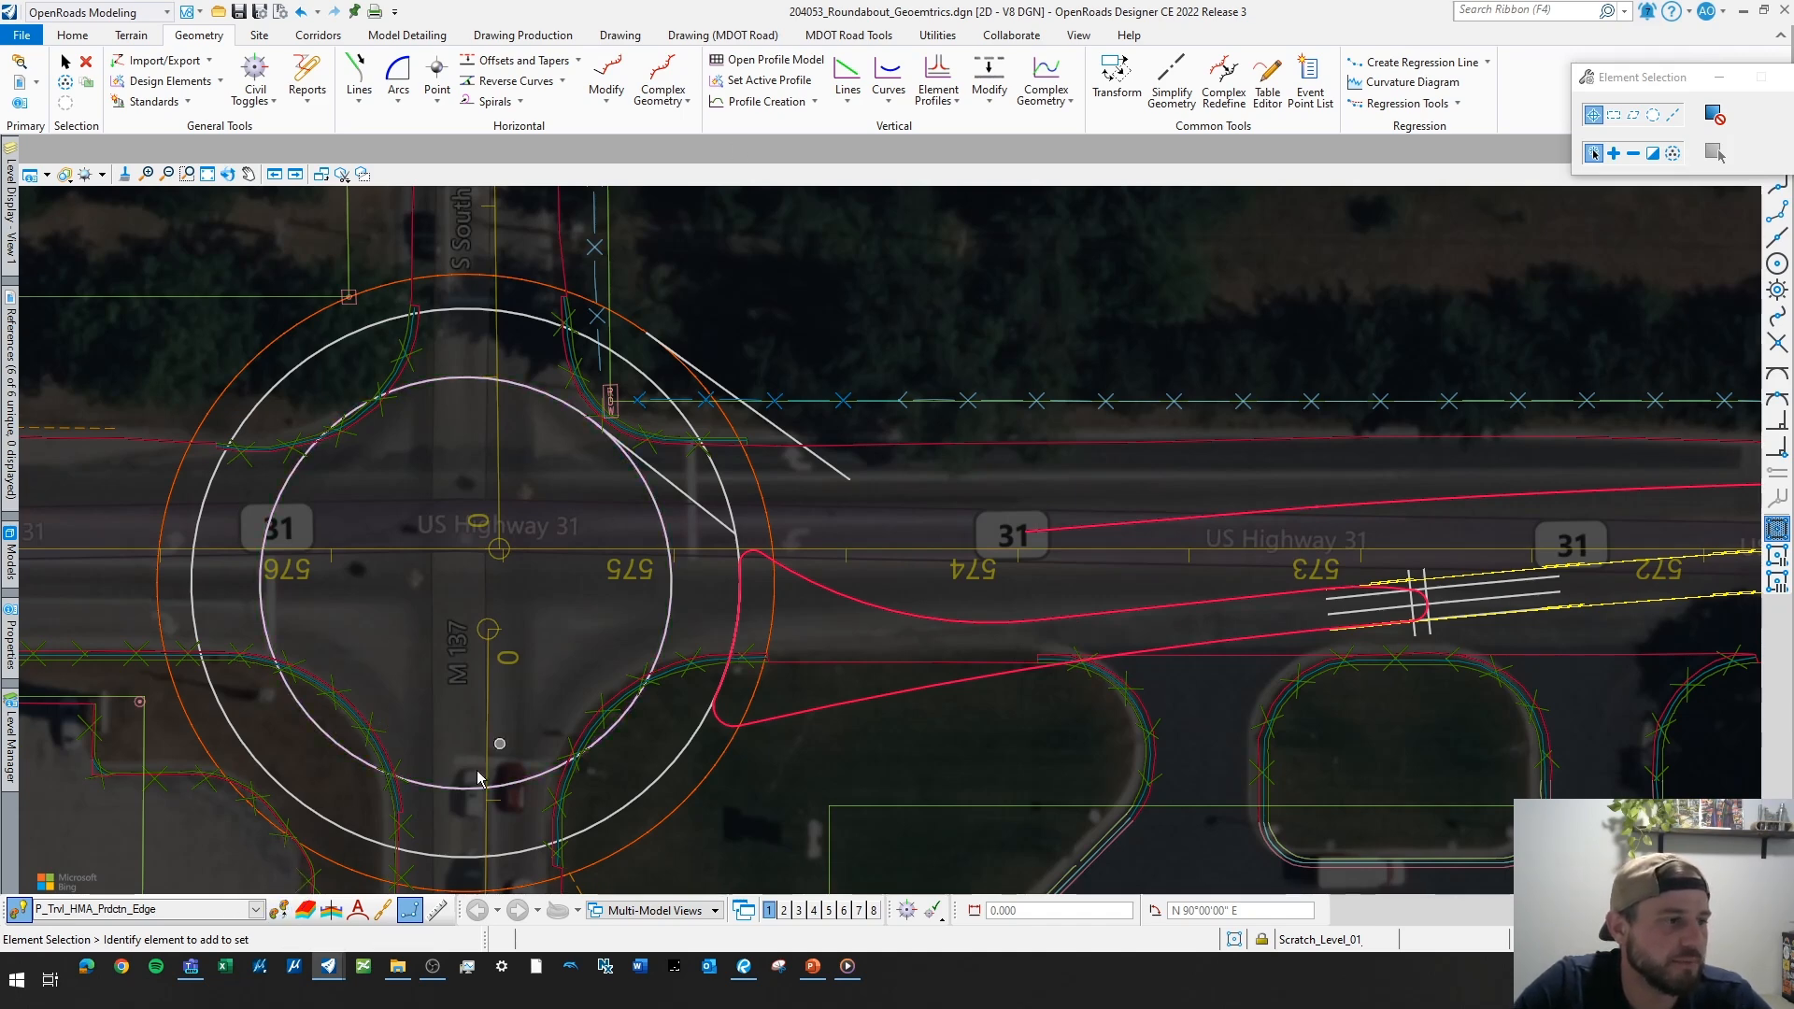
pyautogui.click(398, 84)
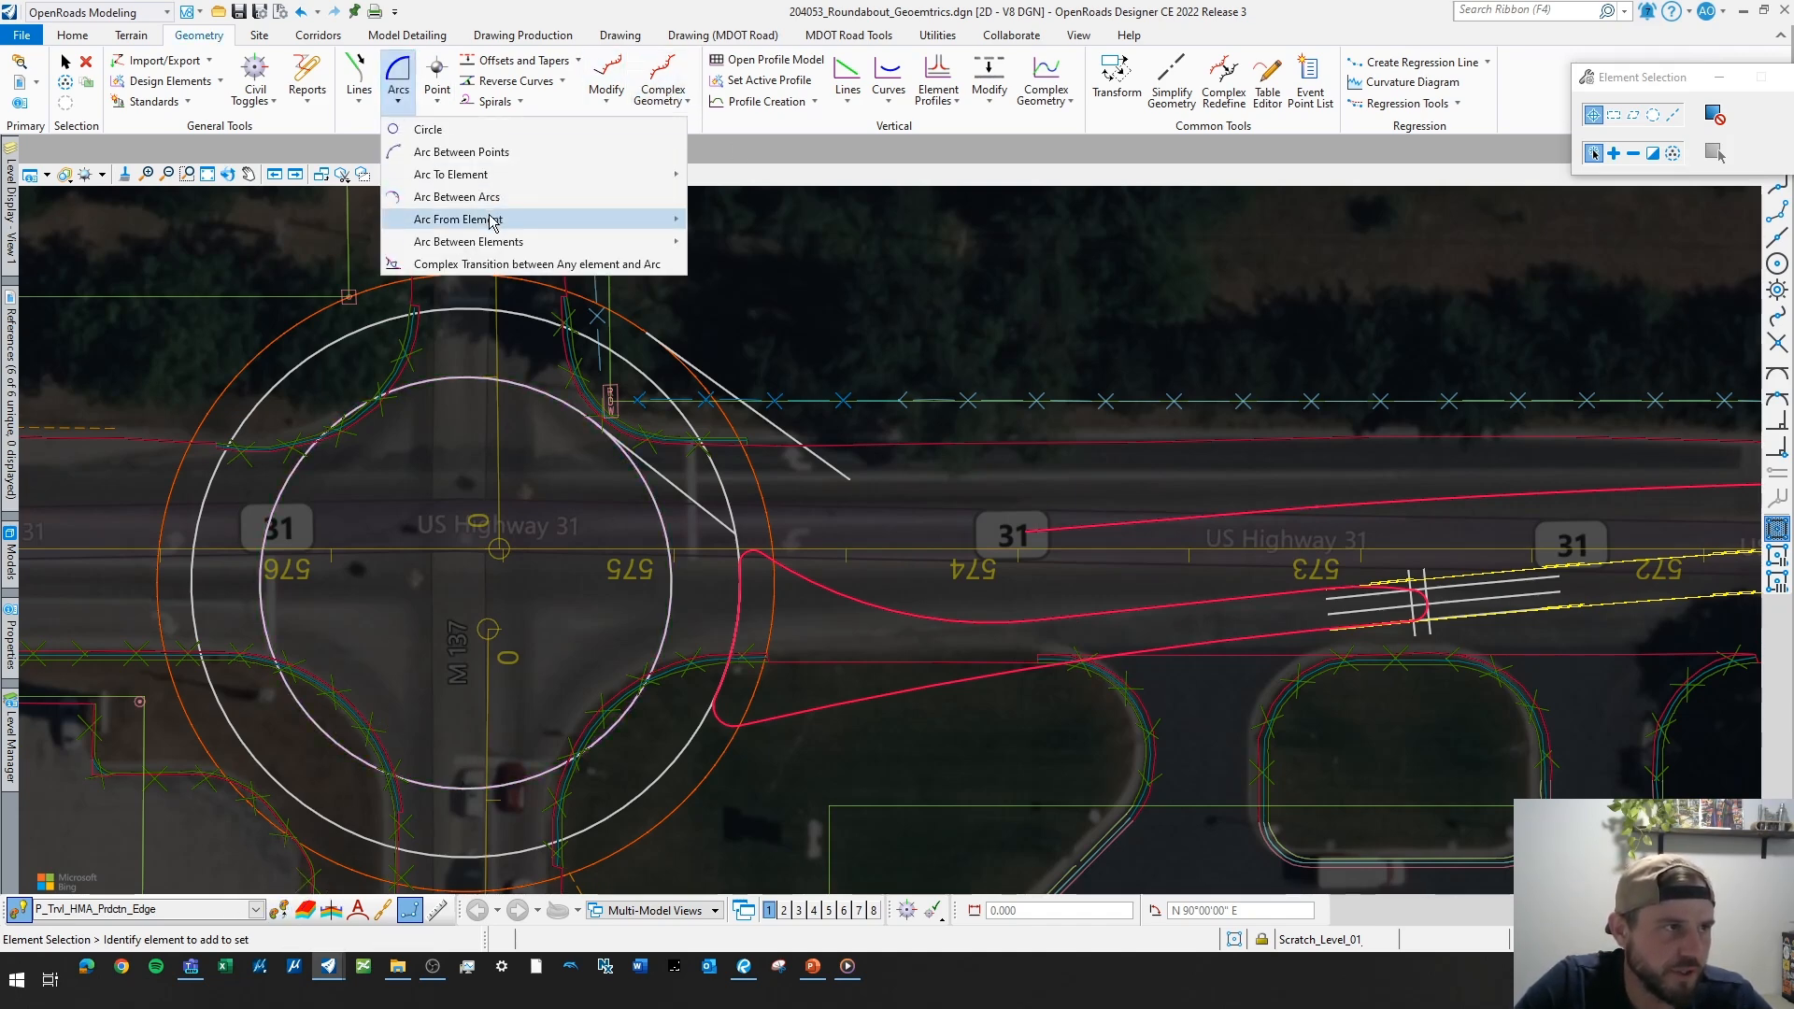
pyautogui.moveTo(504, 241)
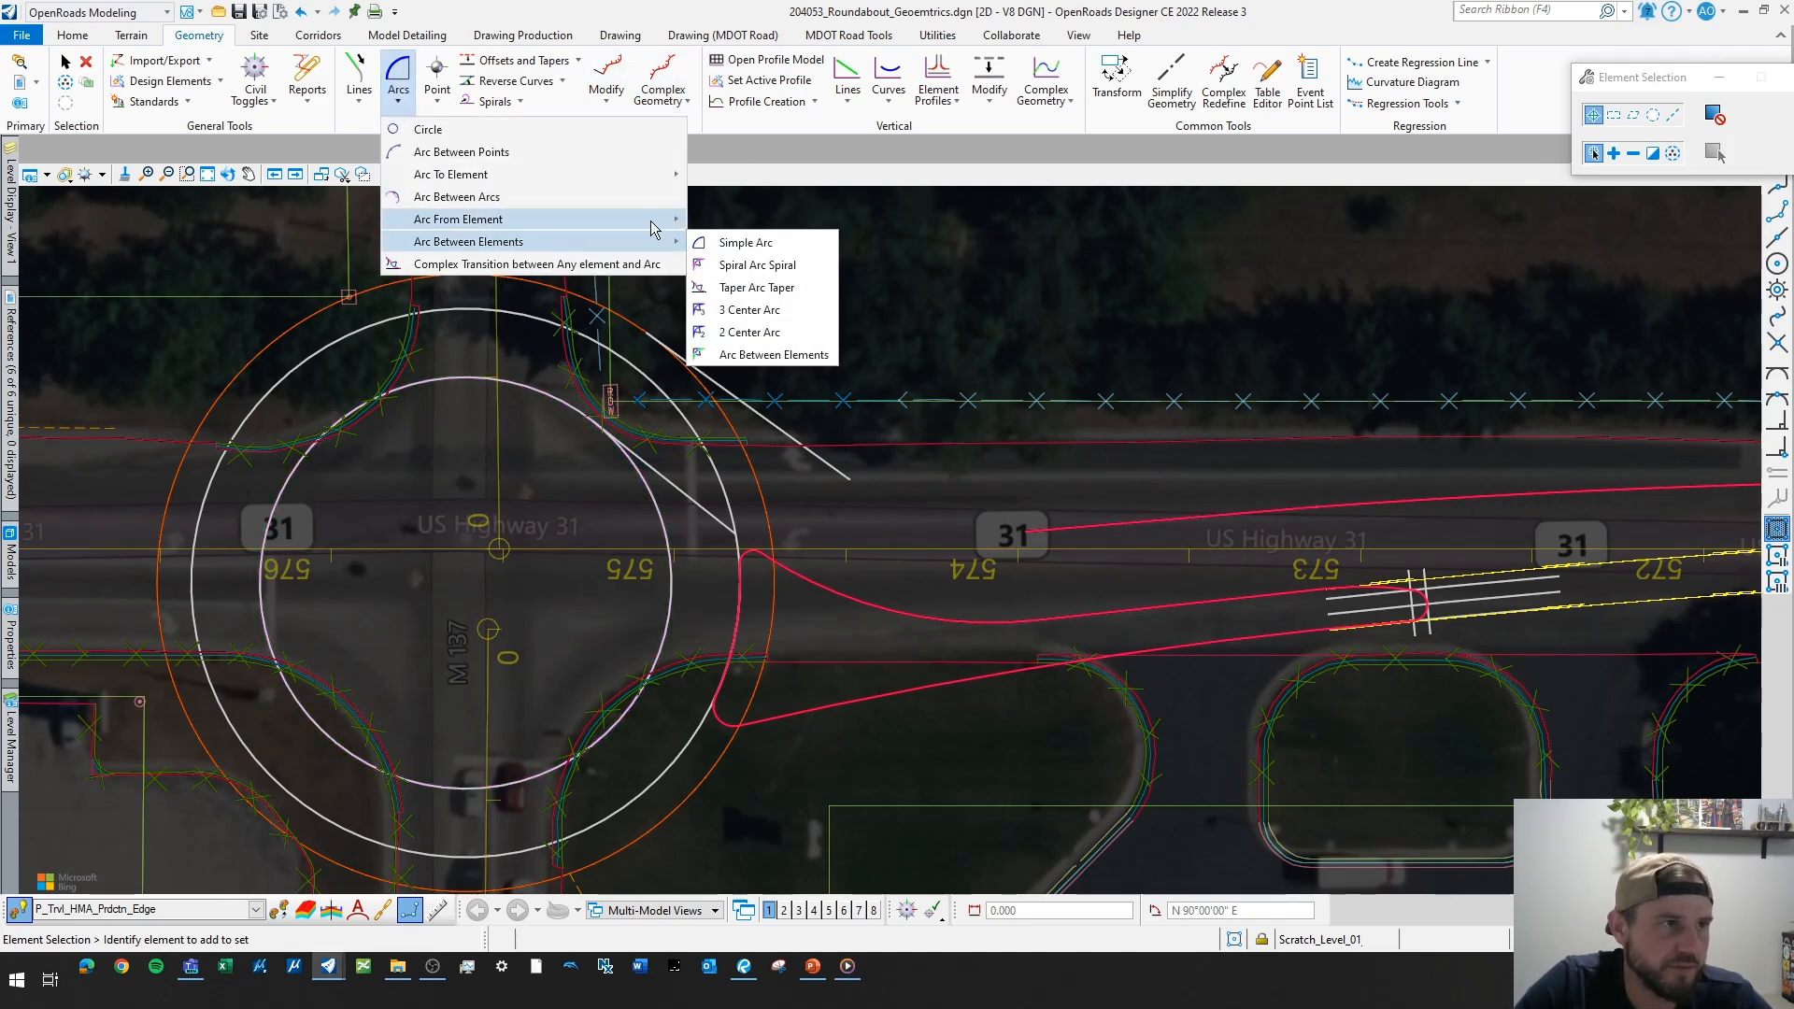
pyautogui.click(756, 248)
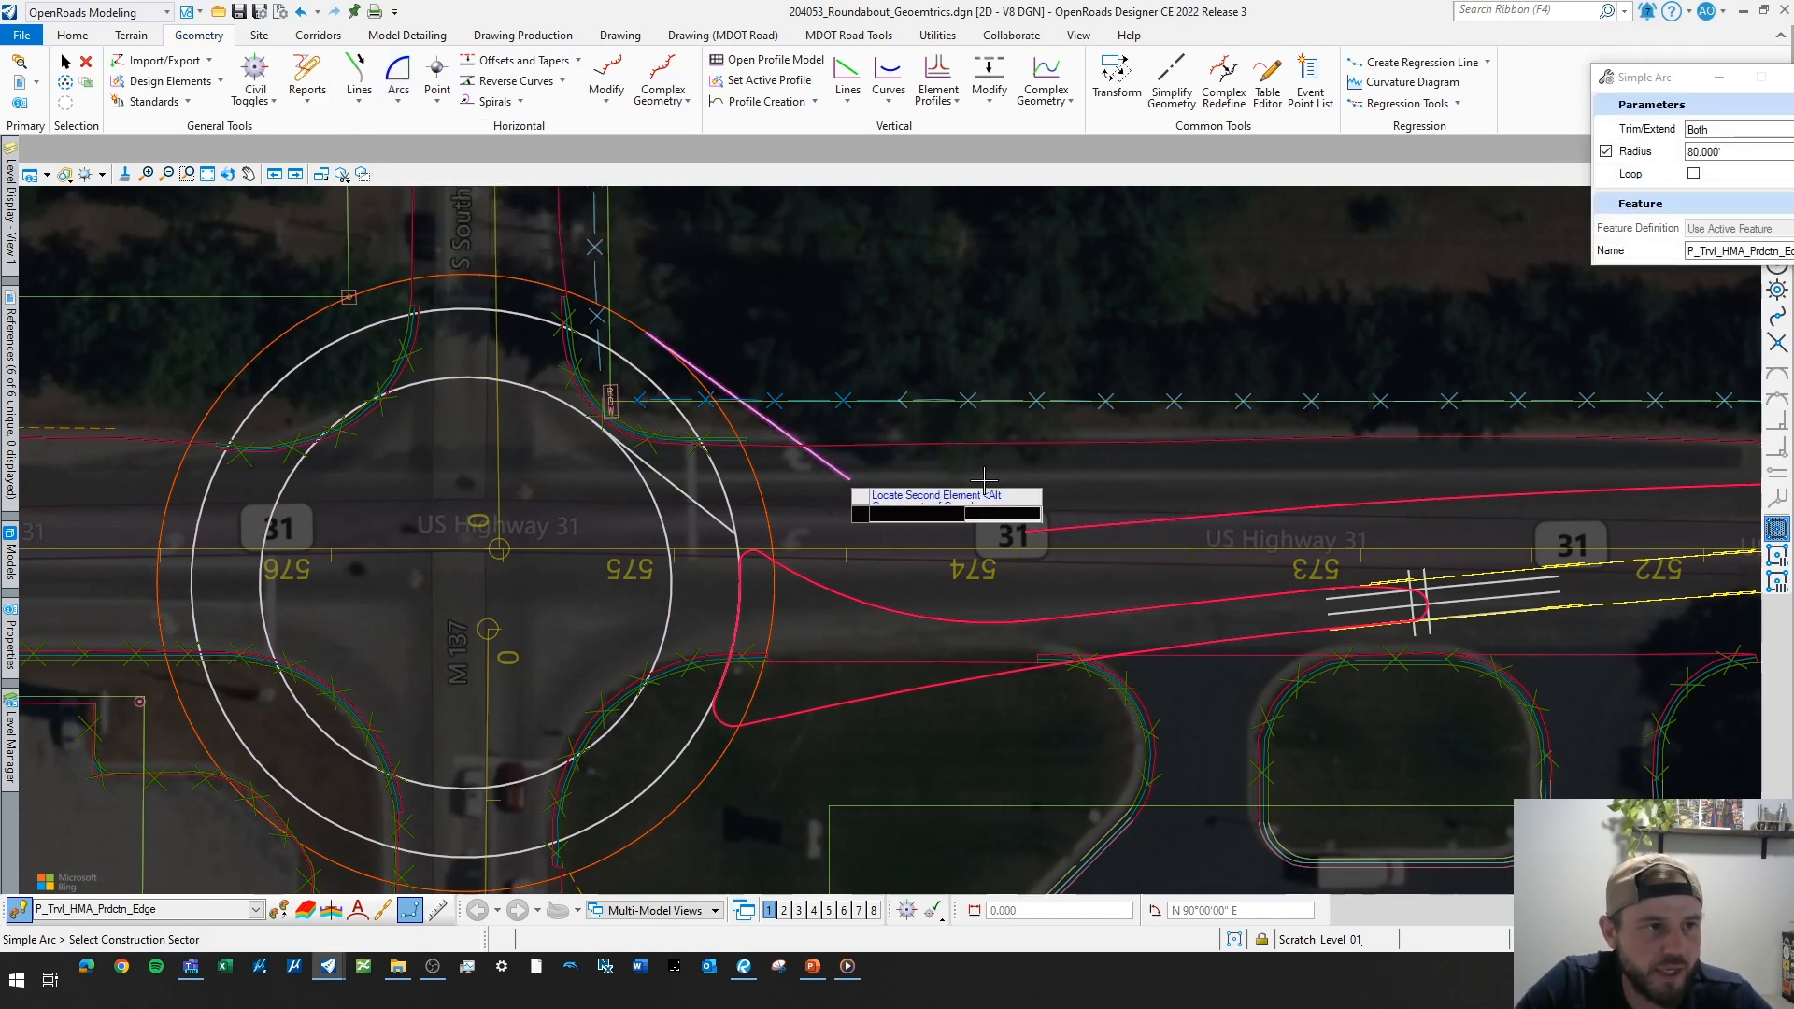
pyautogui.click(1024, 530)
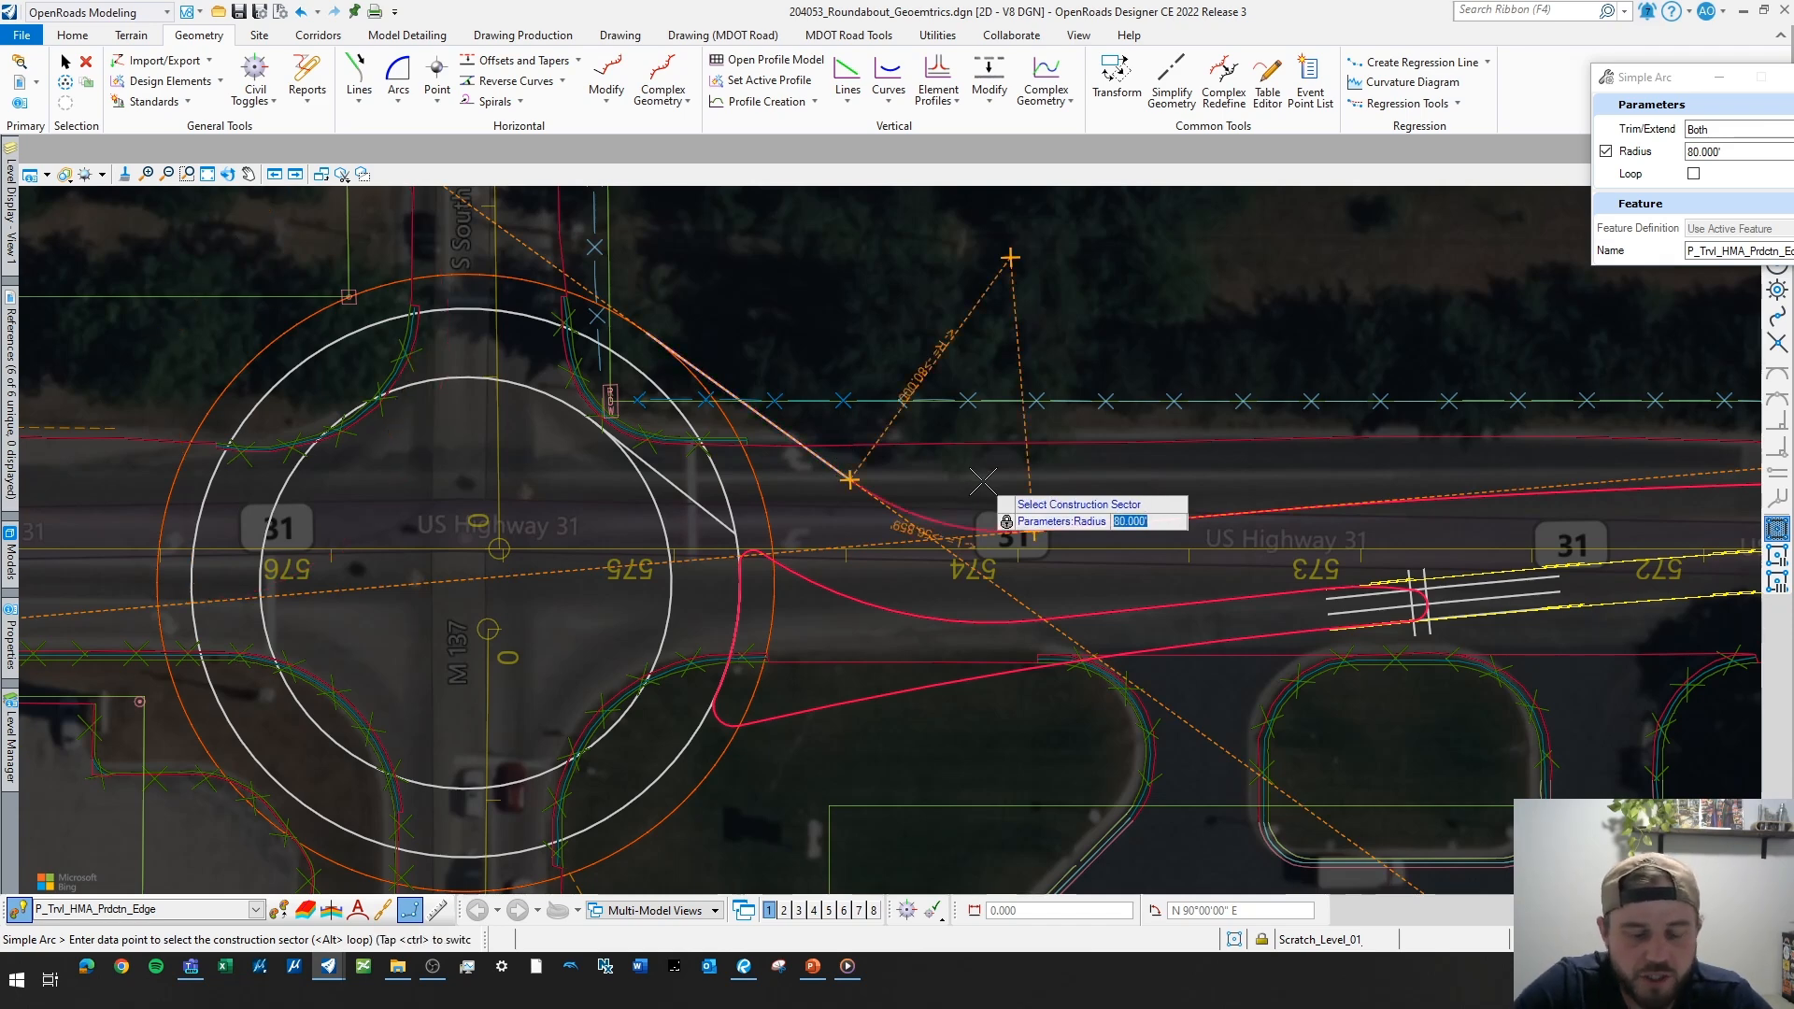
pyautogui.write('0')
pyautogui.press('Return')
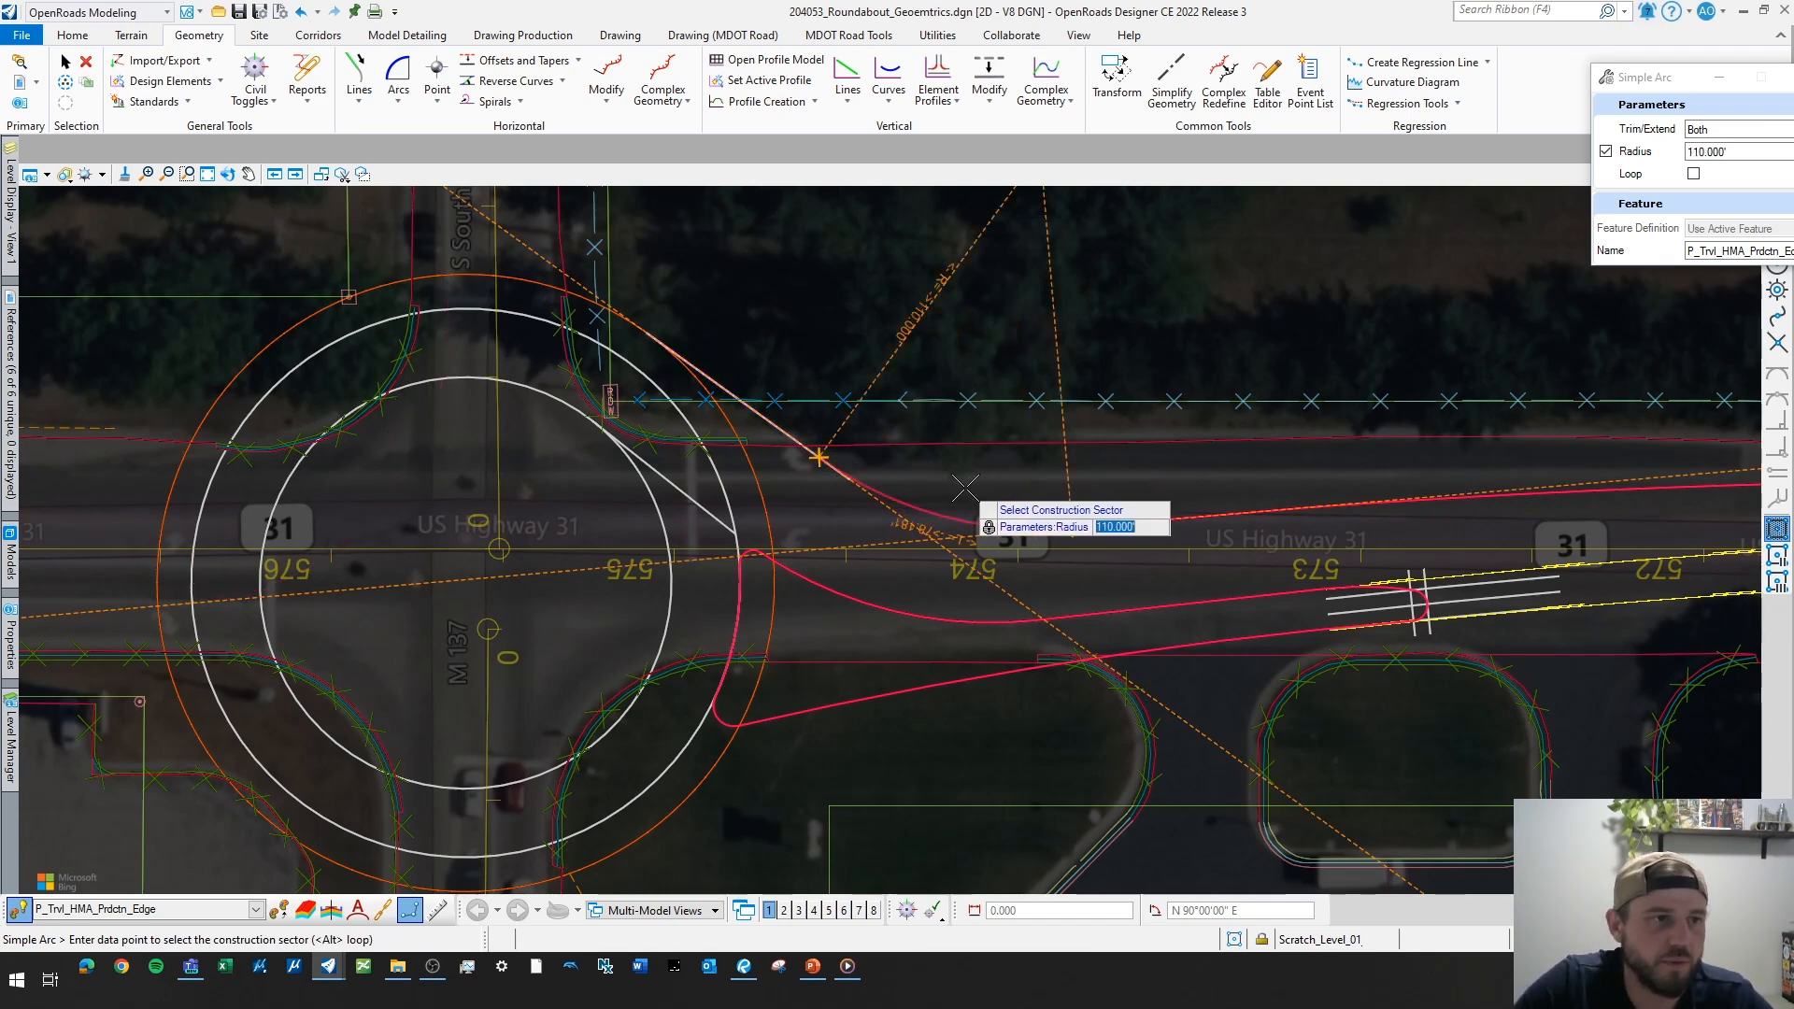
pyautogui.click(970, 484)
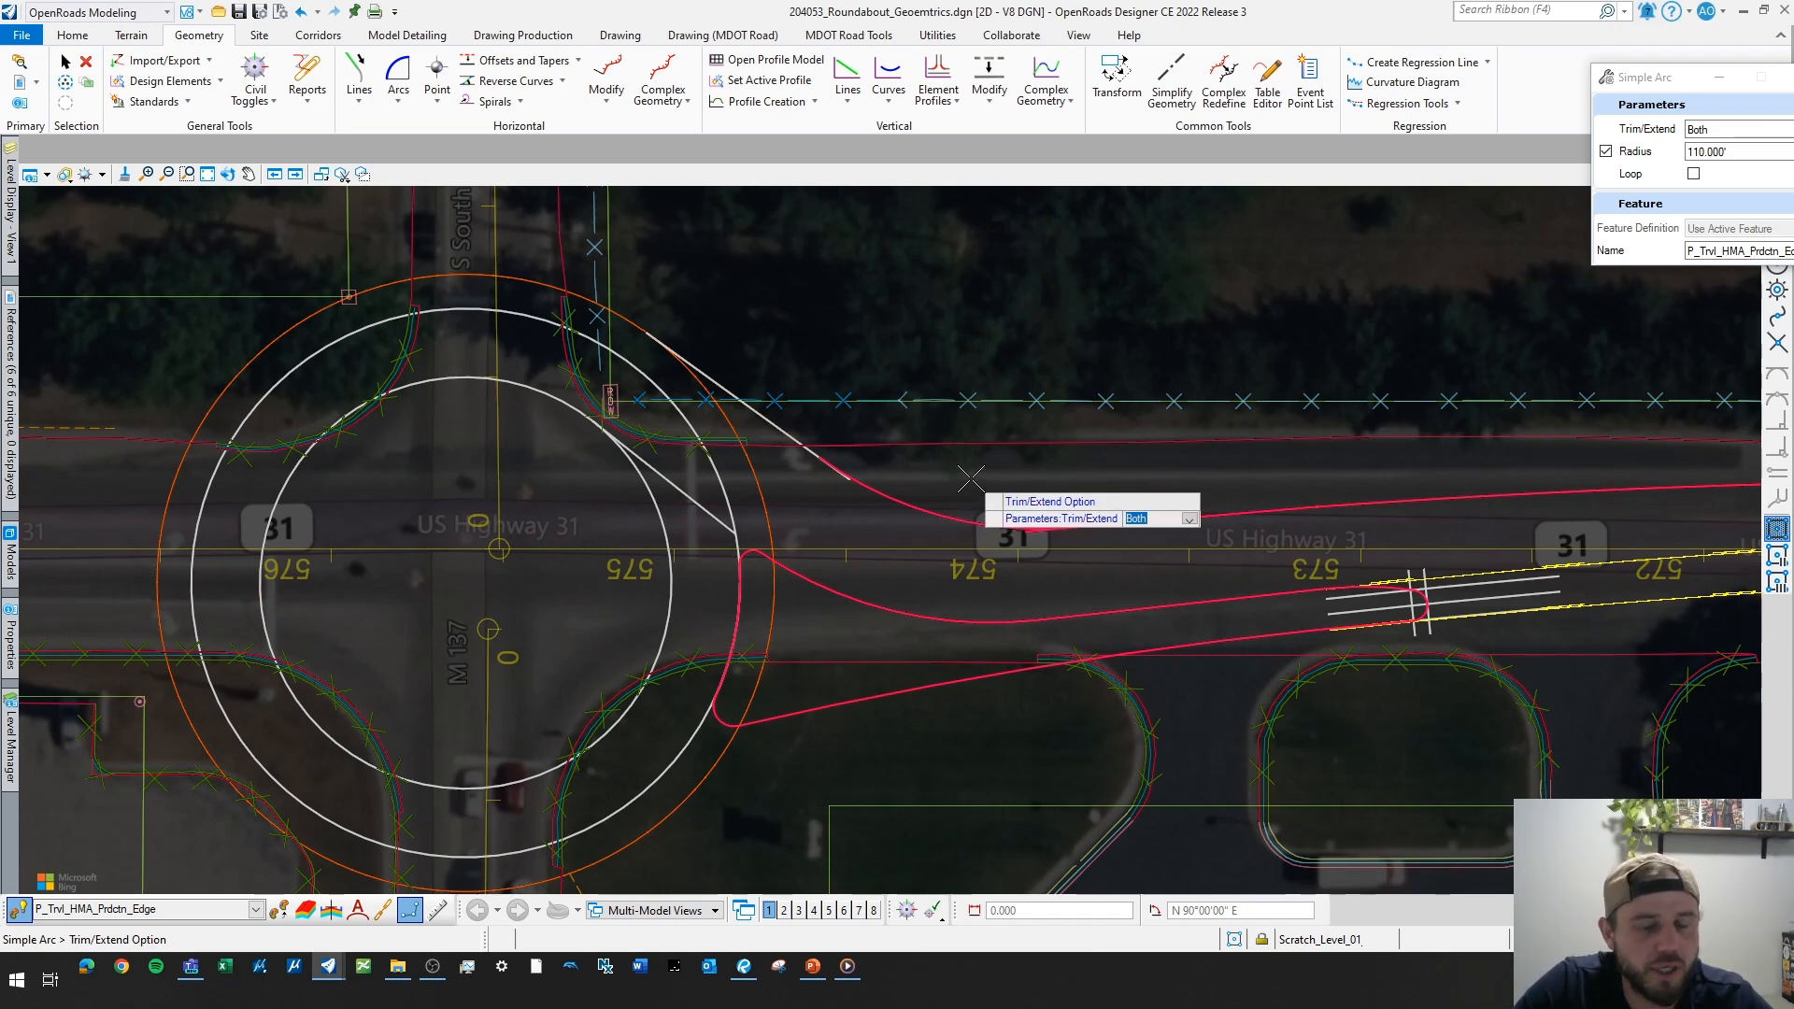
pyautogui.click(1015, 483)
pyautogui.press('Escape')
# - Move the free end of the outer circle's tangent line toward the splitter island to reshape the entry arc
pyautogui.scroll(3, 822, 448)
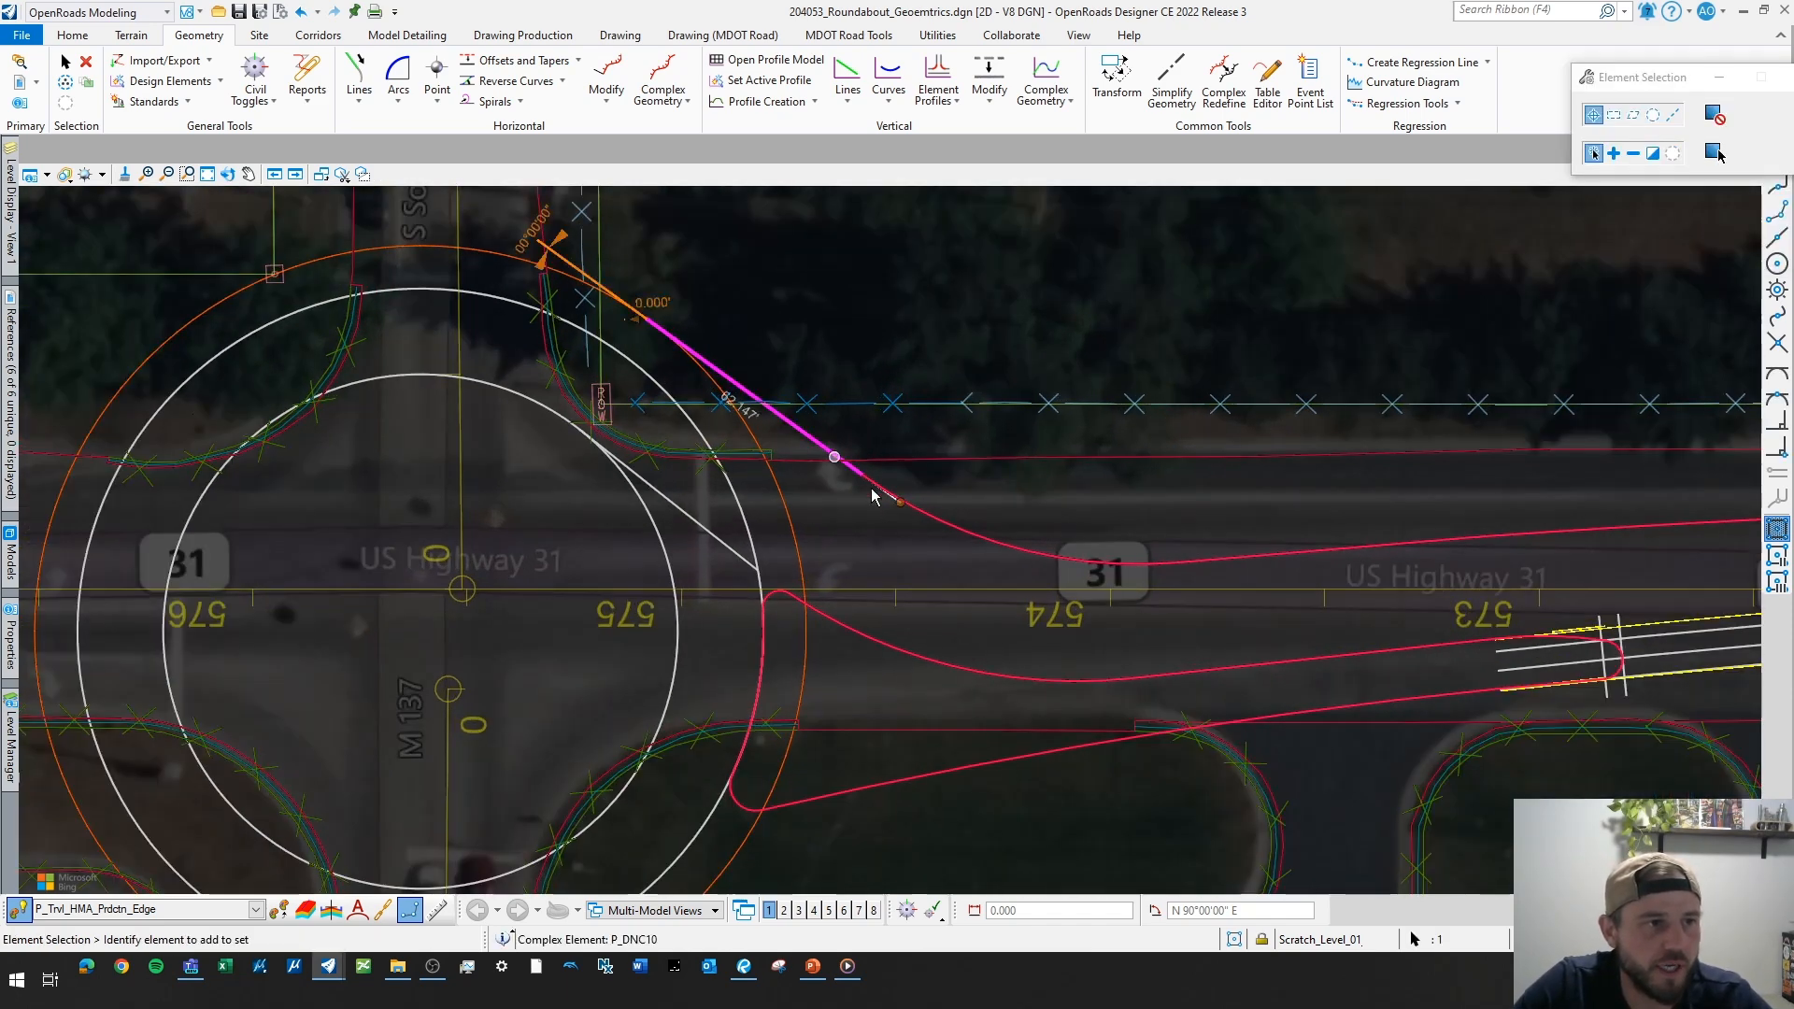
pyautogui.click(898, 502)
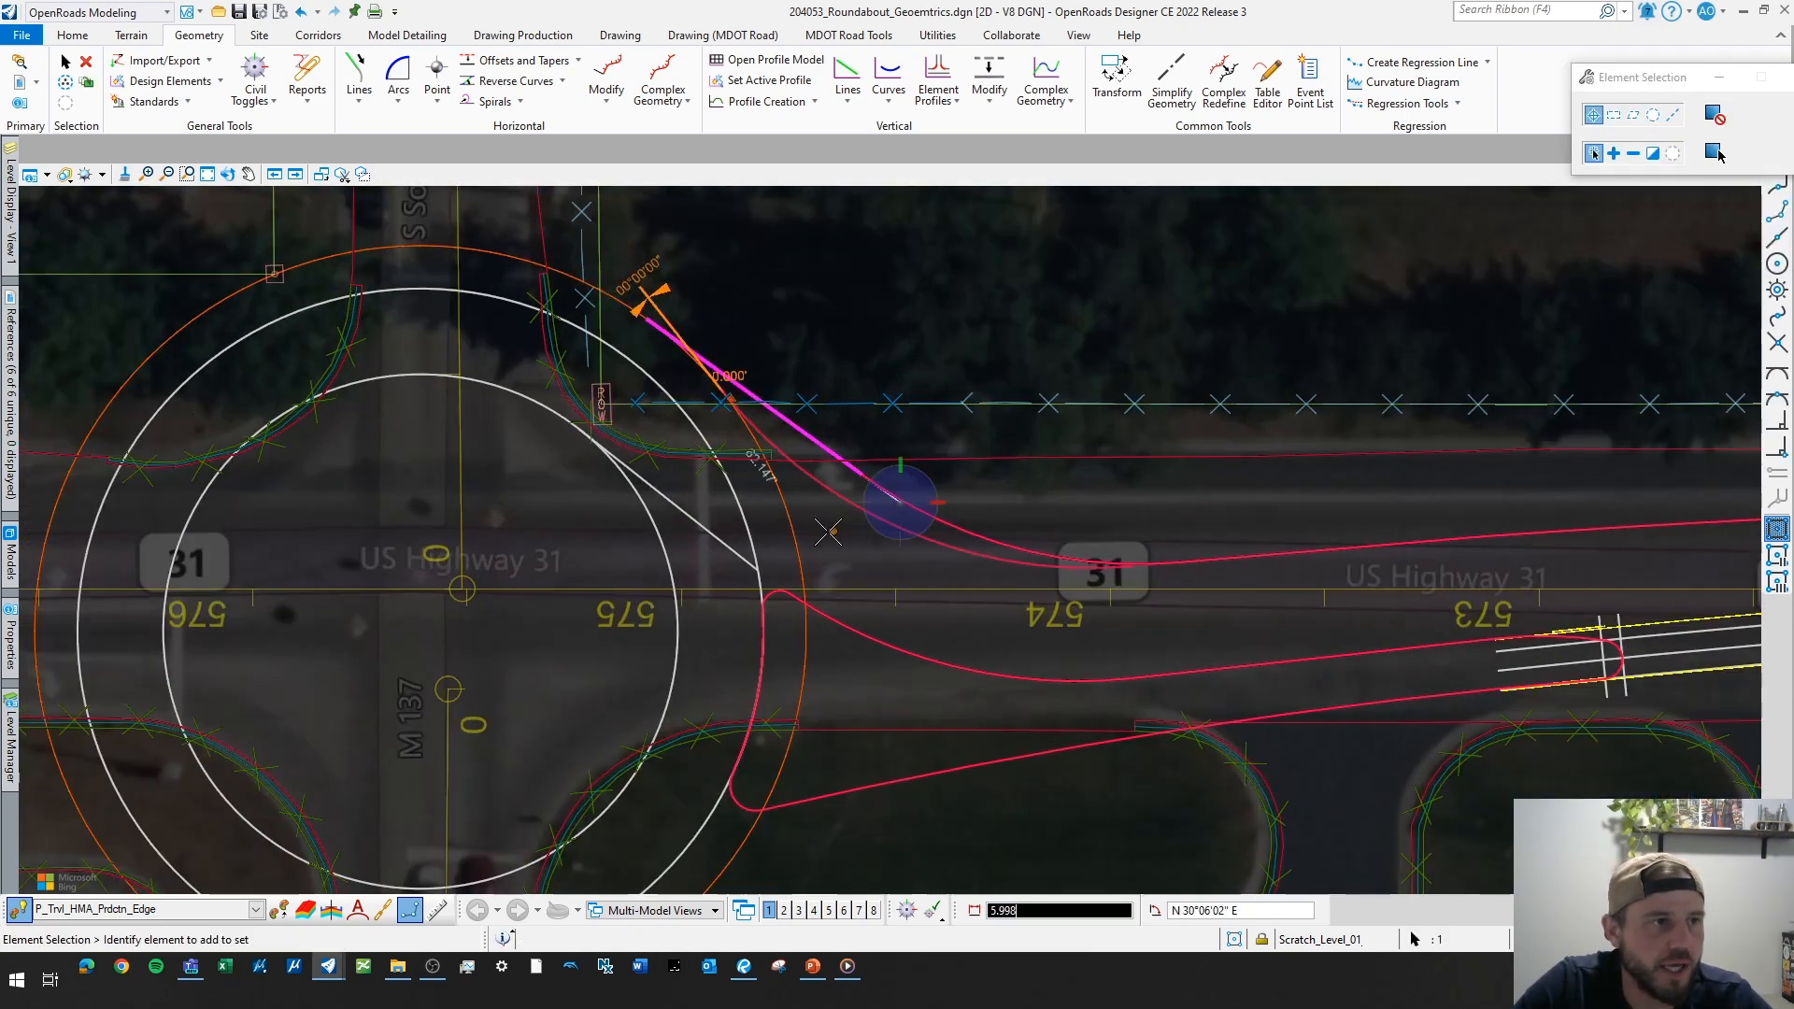
pyautogui.click(840, 529)
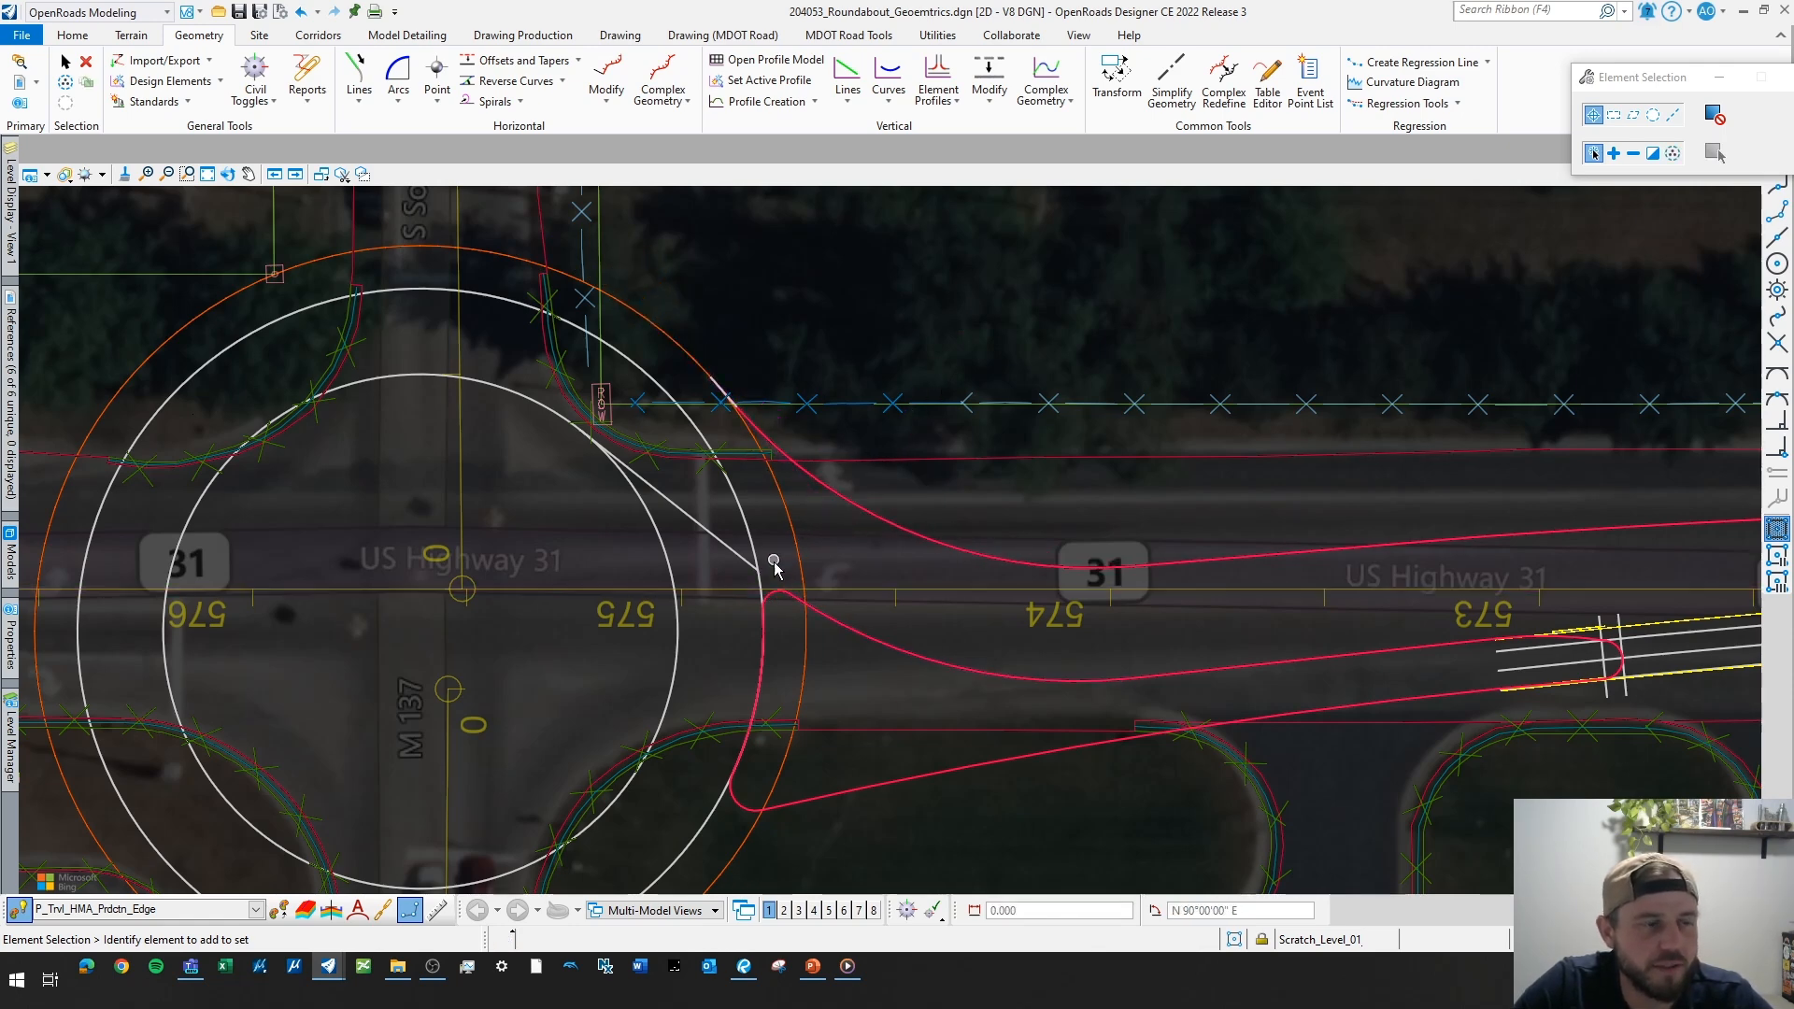
pyautogui.scroll(-1, 773, 564)
pyautogui.moveTo(984, 539); pyautogui.dragTo(922, 513, button='middle')
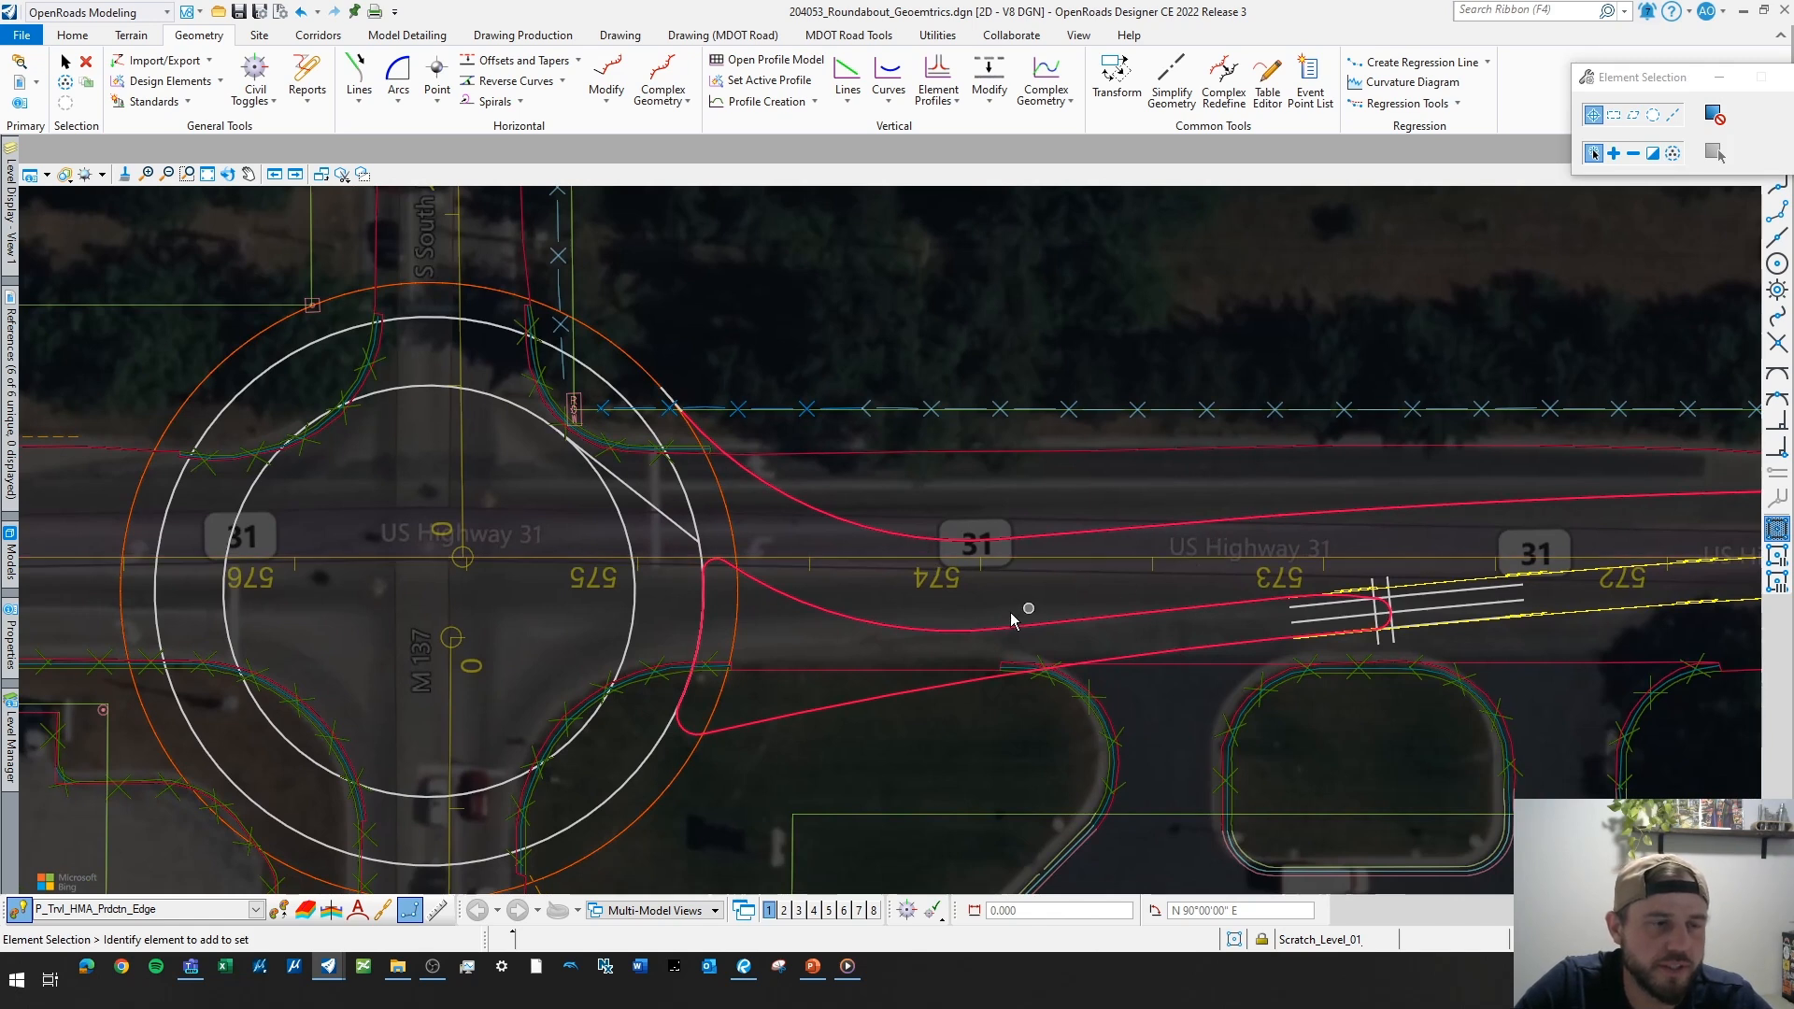
# - Compare the radii of the outer entry arc and the splitter island's entry-side arc
pyautogui.click(910, 462)
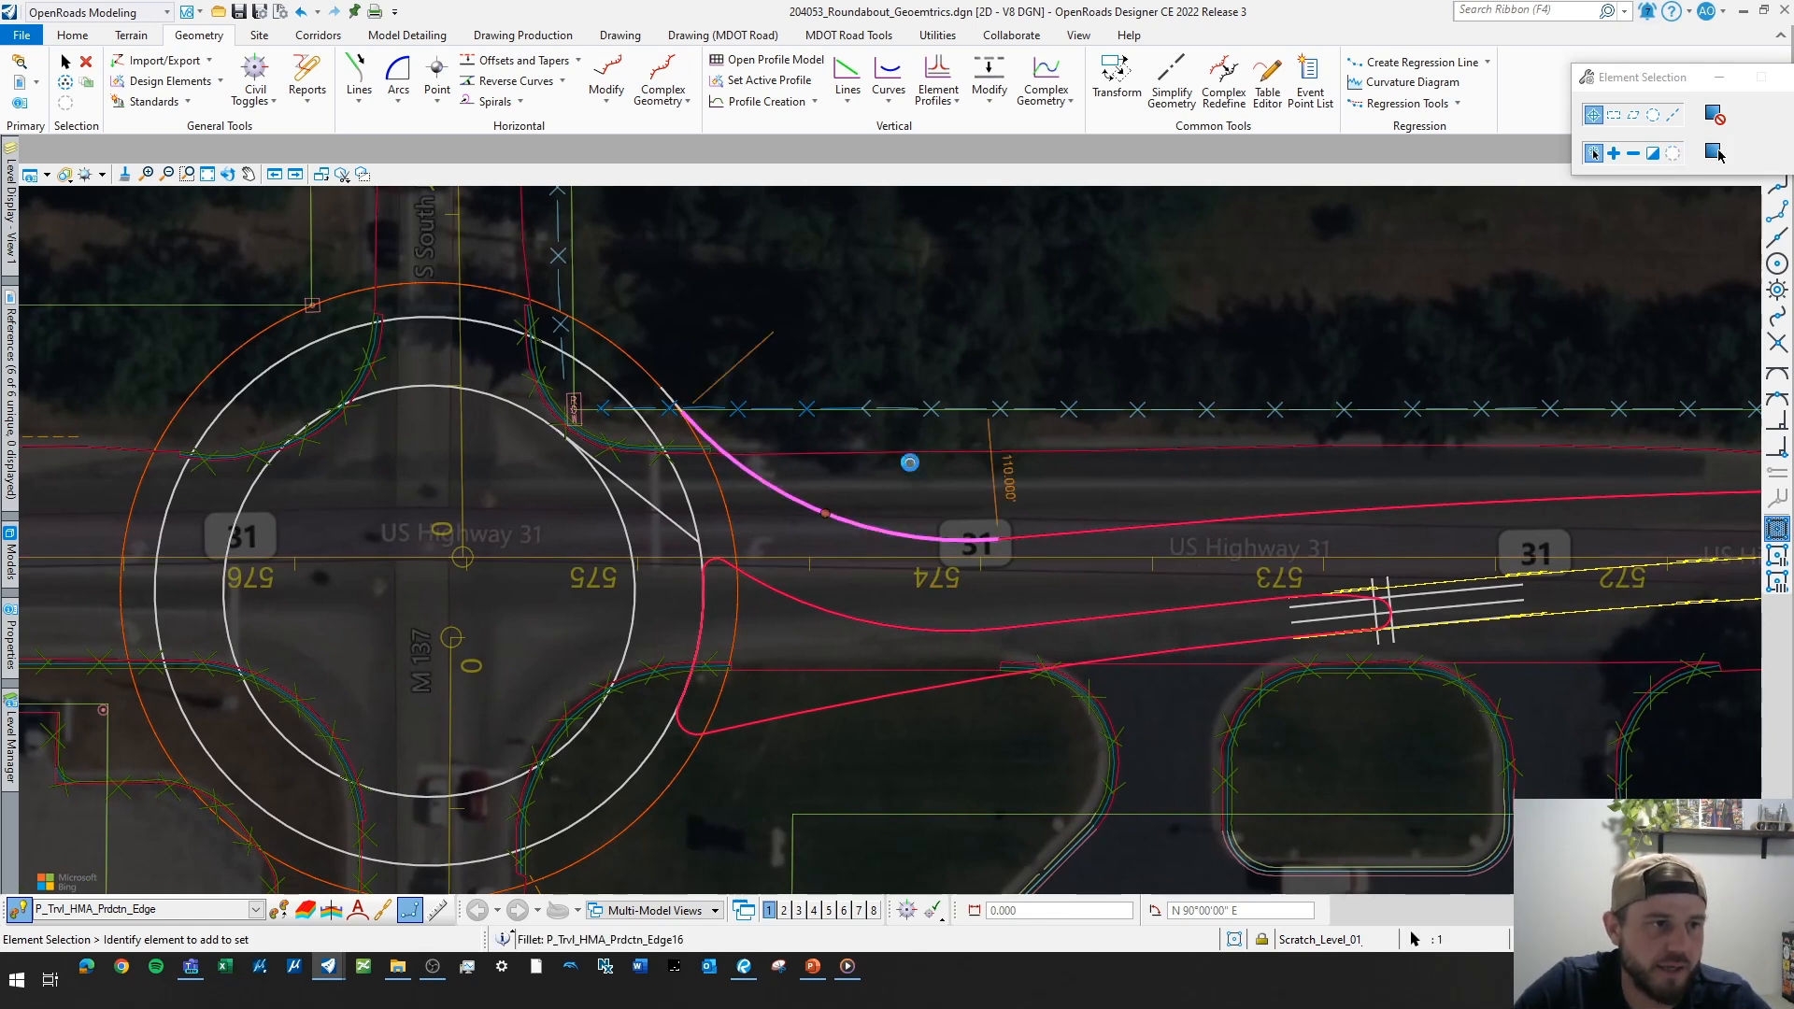
pyautogui.click(851, 613)
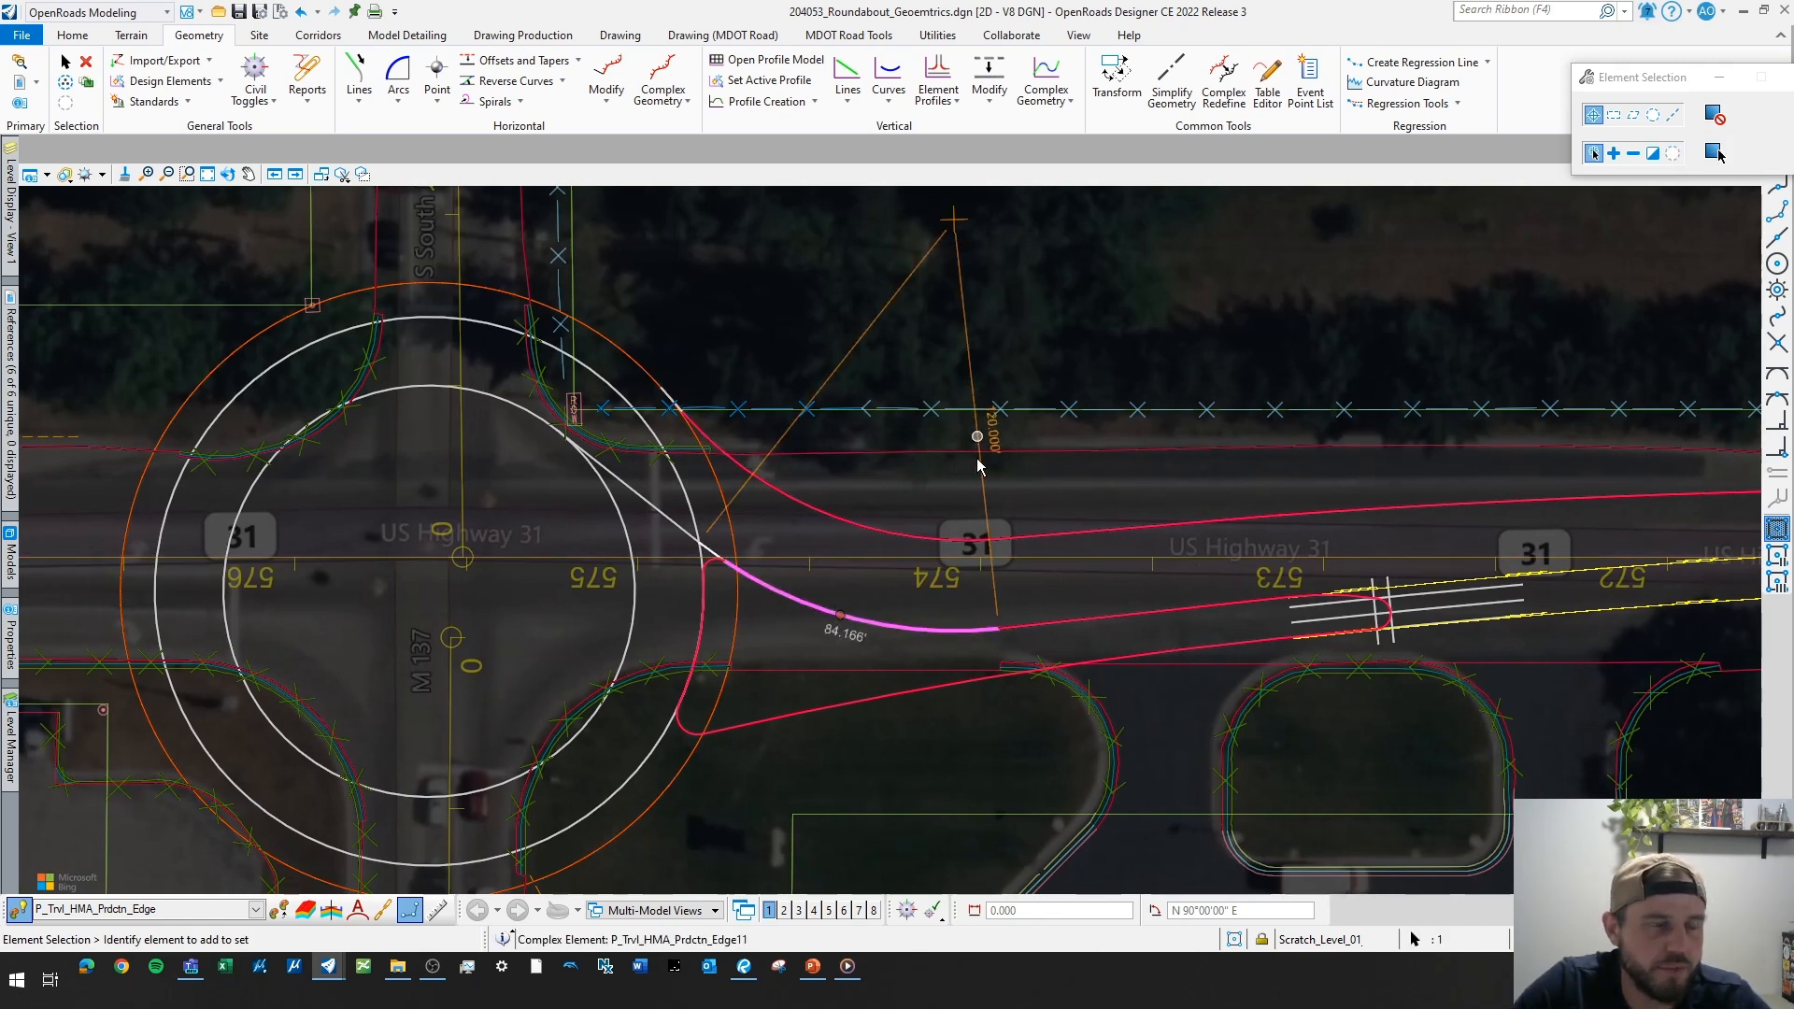
pyautogui.scroll(1, 978, 464)
pyautogui.click(817, 620)
pyautogui.moveTo(816, 620); pyautogui.dragTo(911, 570, button='middle')
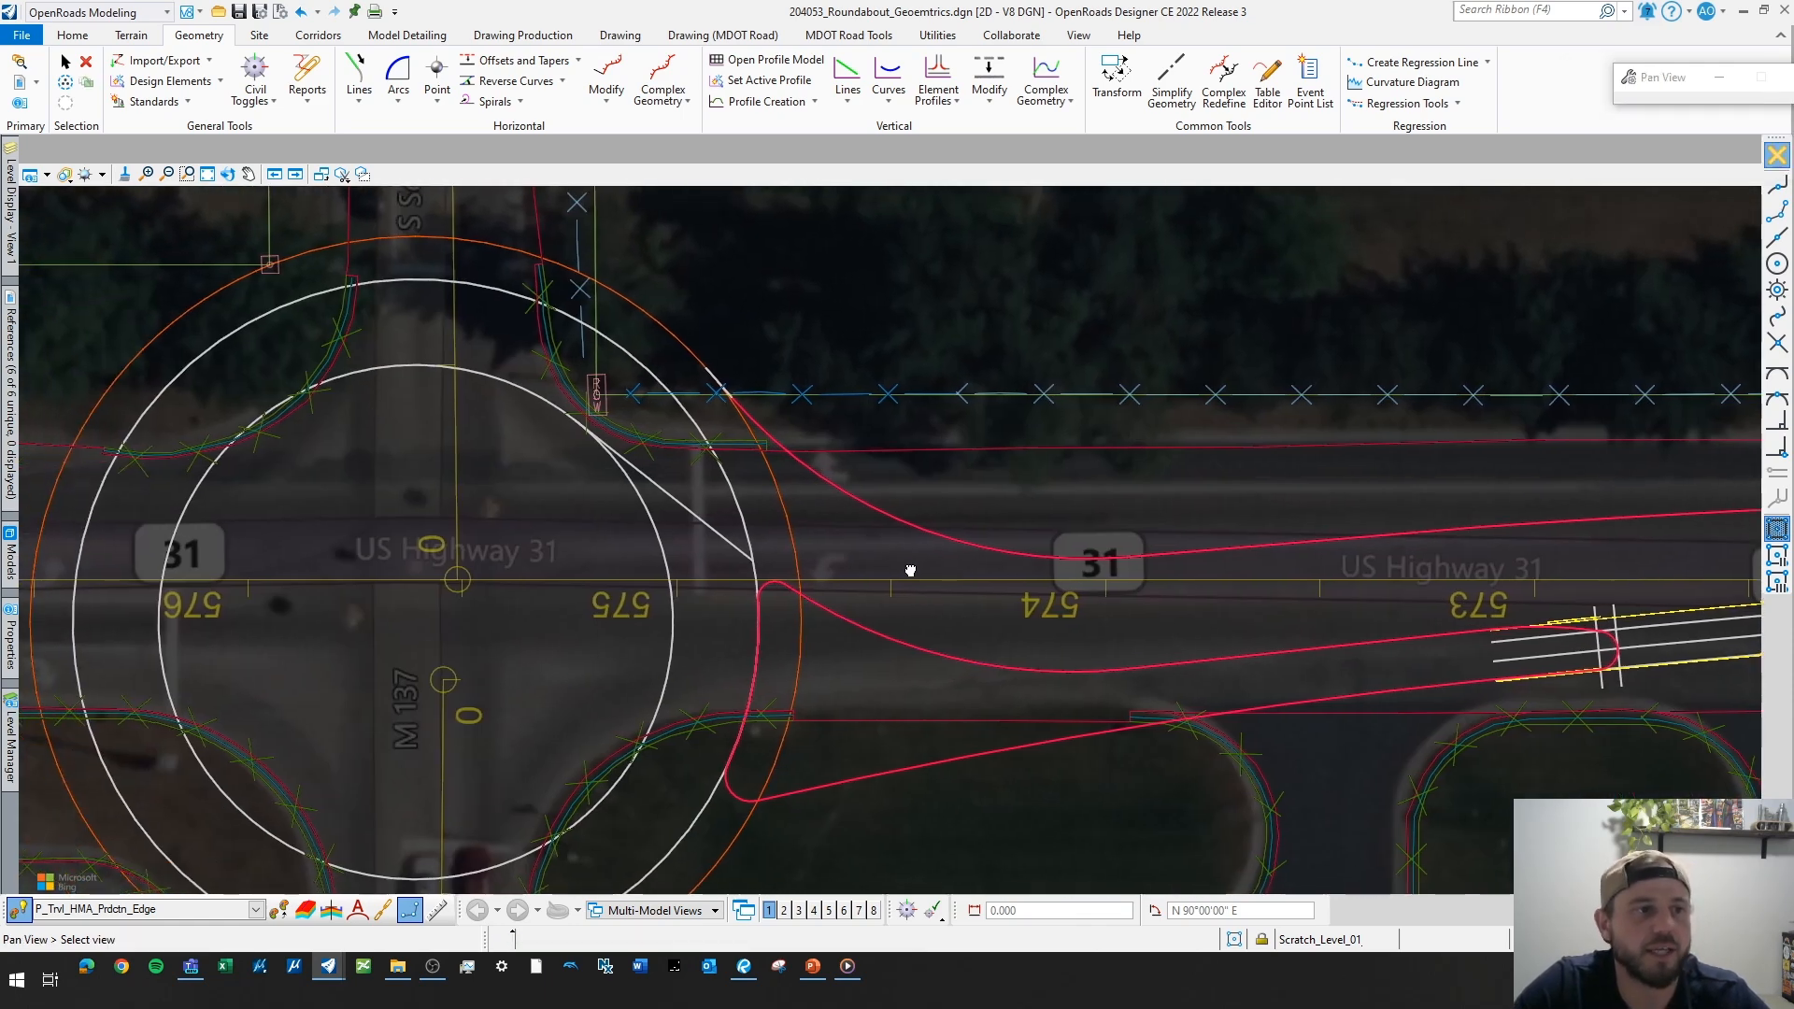
pyautogui.rightClick(911, 570)
pyautogui.scroll(1, 829, 533)
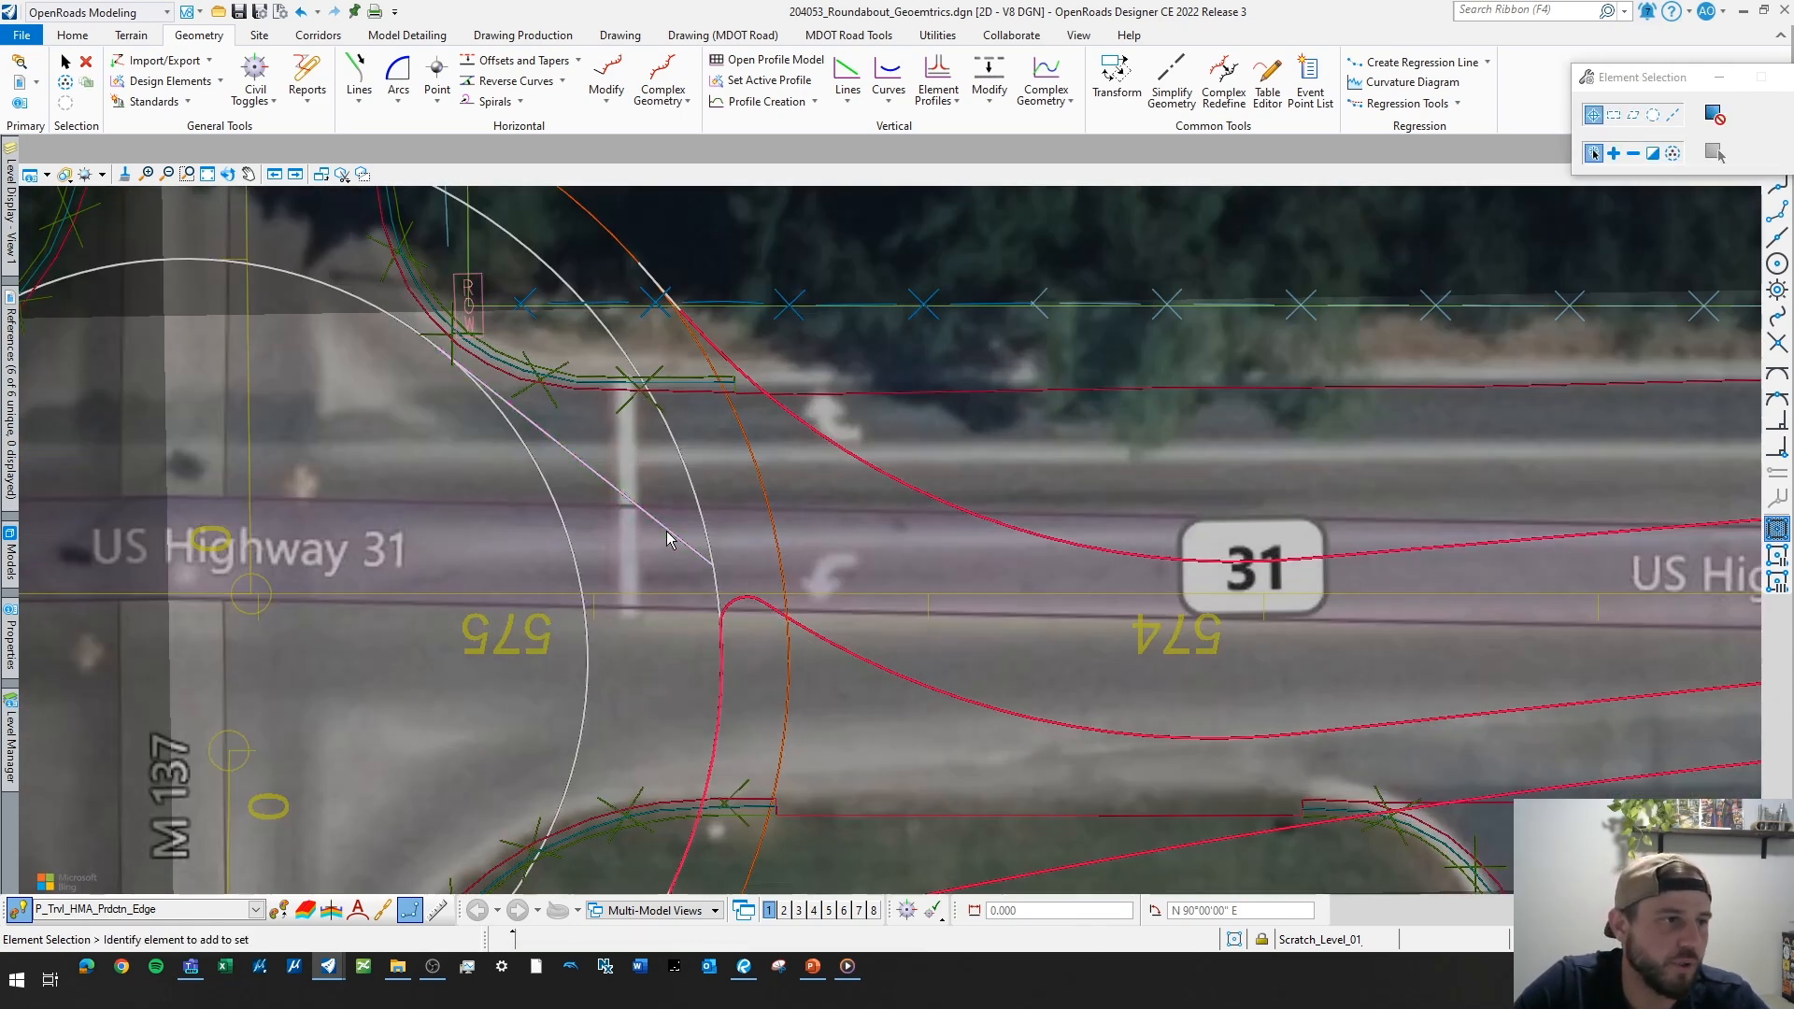
# - Match the P_DNC feature definition and draw a 30 ft line from the inner tangent line's crossing with the outer white circle toward the island arc's center
pyautogui.click(280, 914)
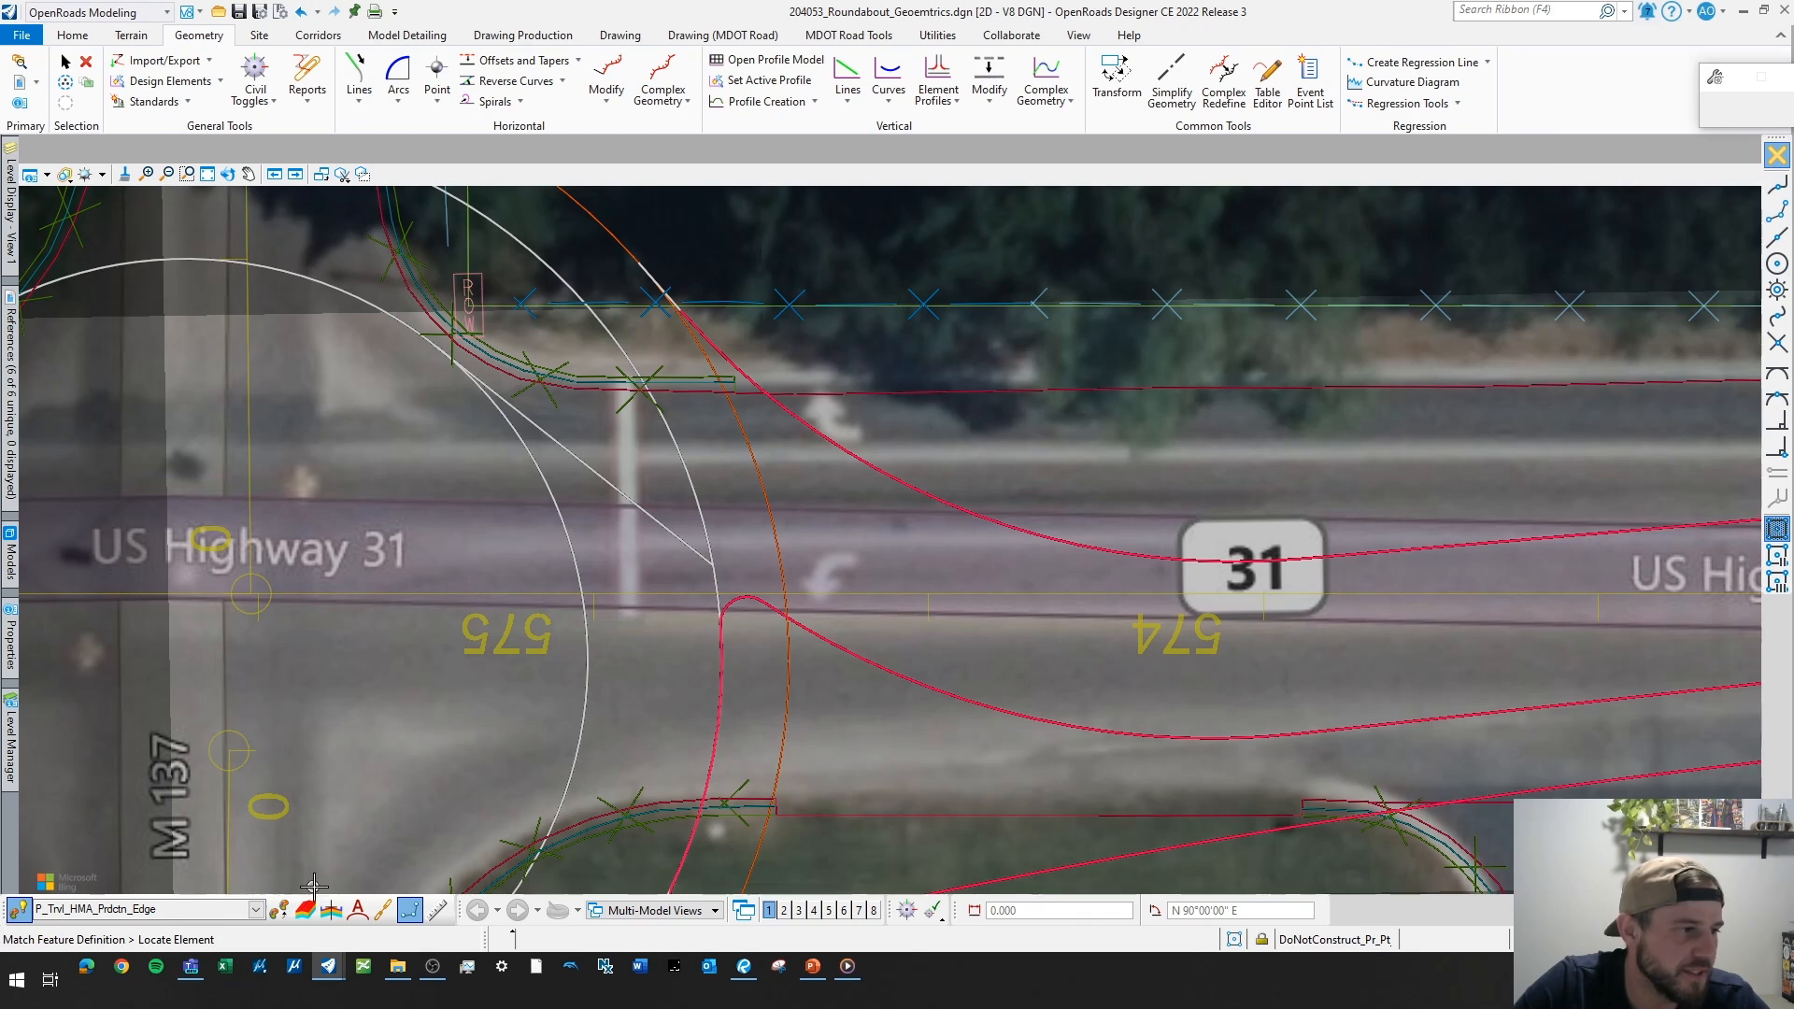
pyautogui.click(687, 541)
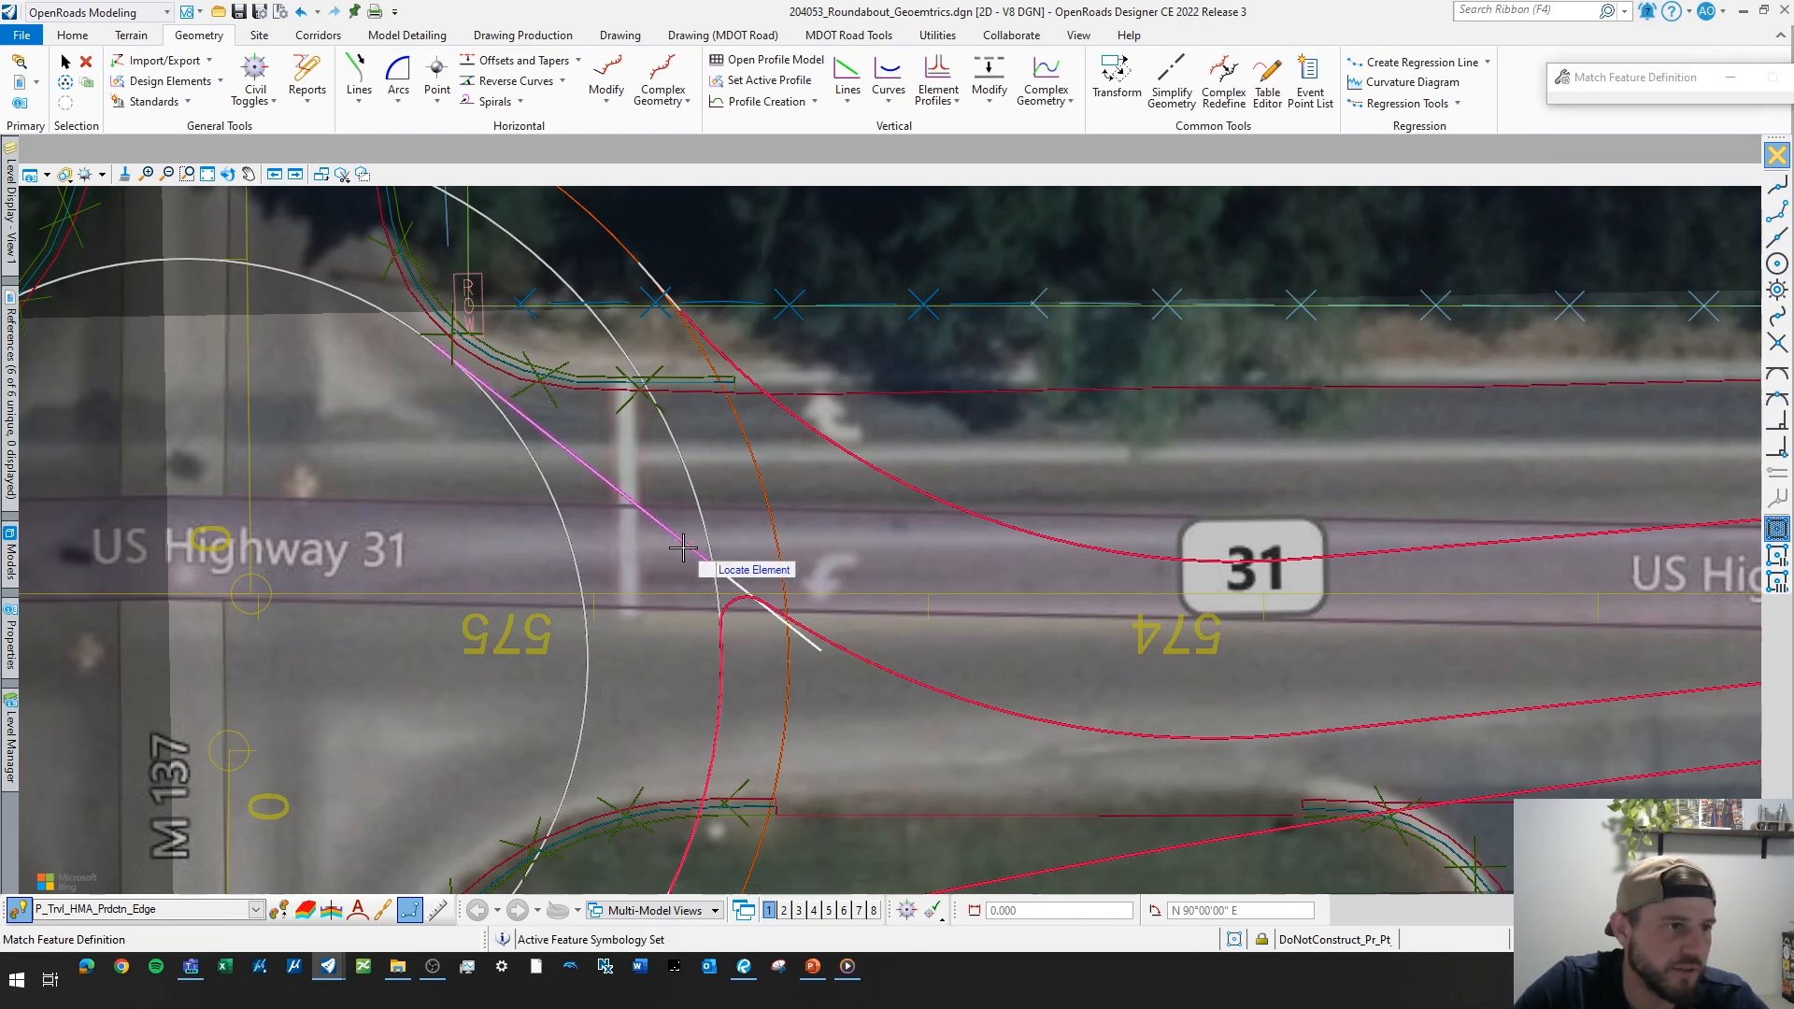
pyautogui.scroll(-2, 691, 547)
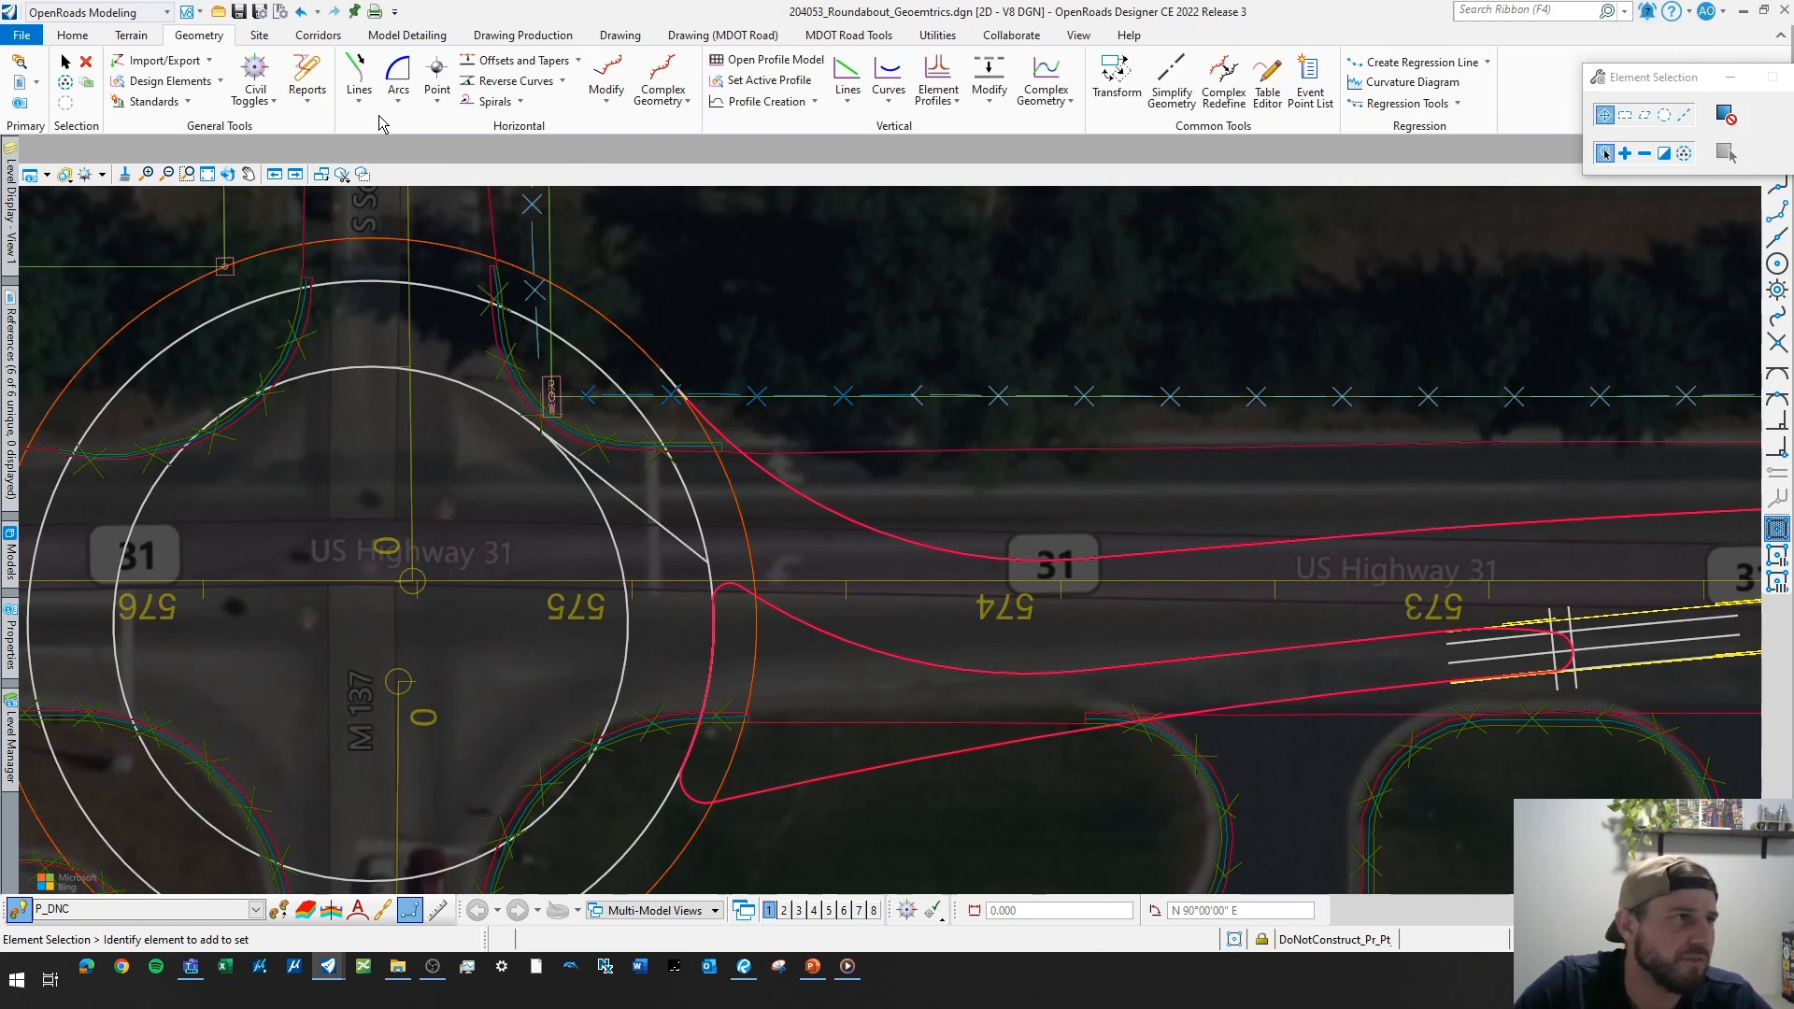
pyautogui.click(359, 94)
pyautogui.click(400, 129)
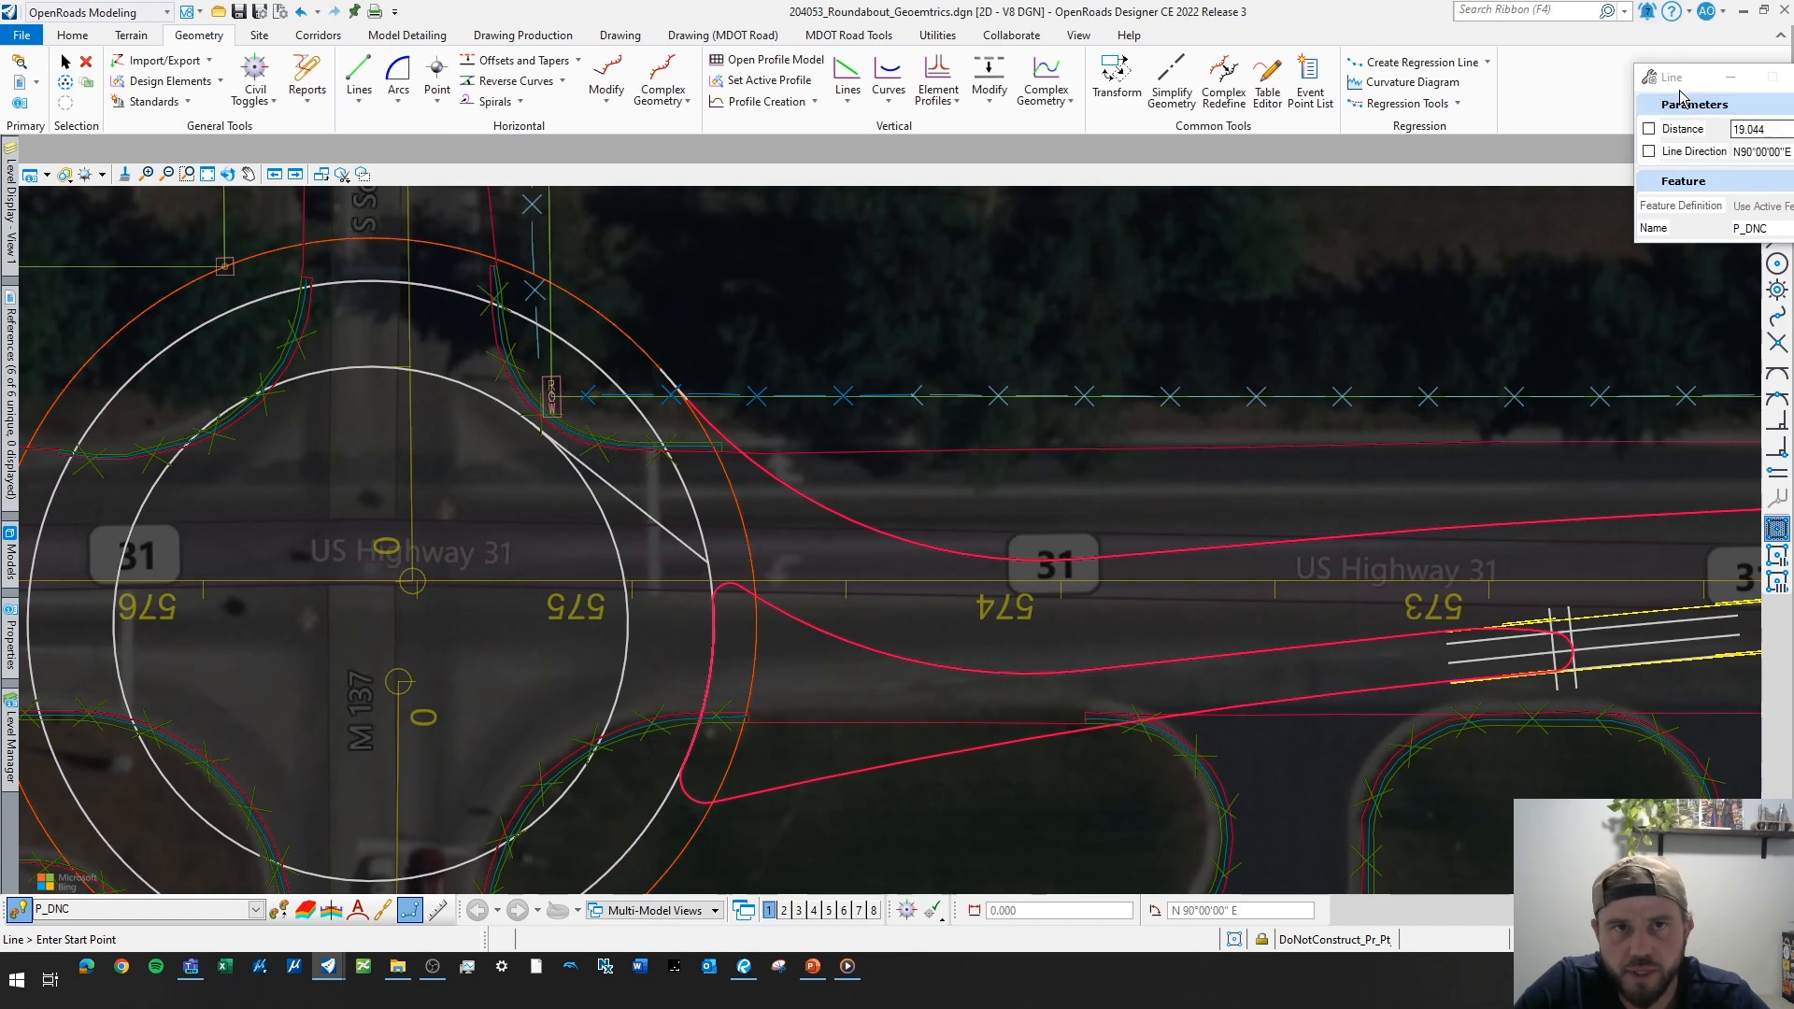
pyautogui.click(1778, 344)
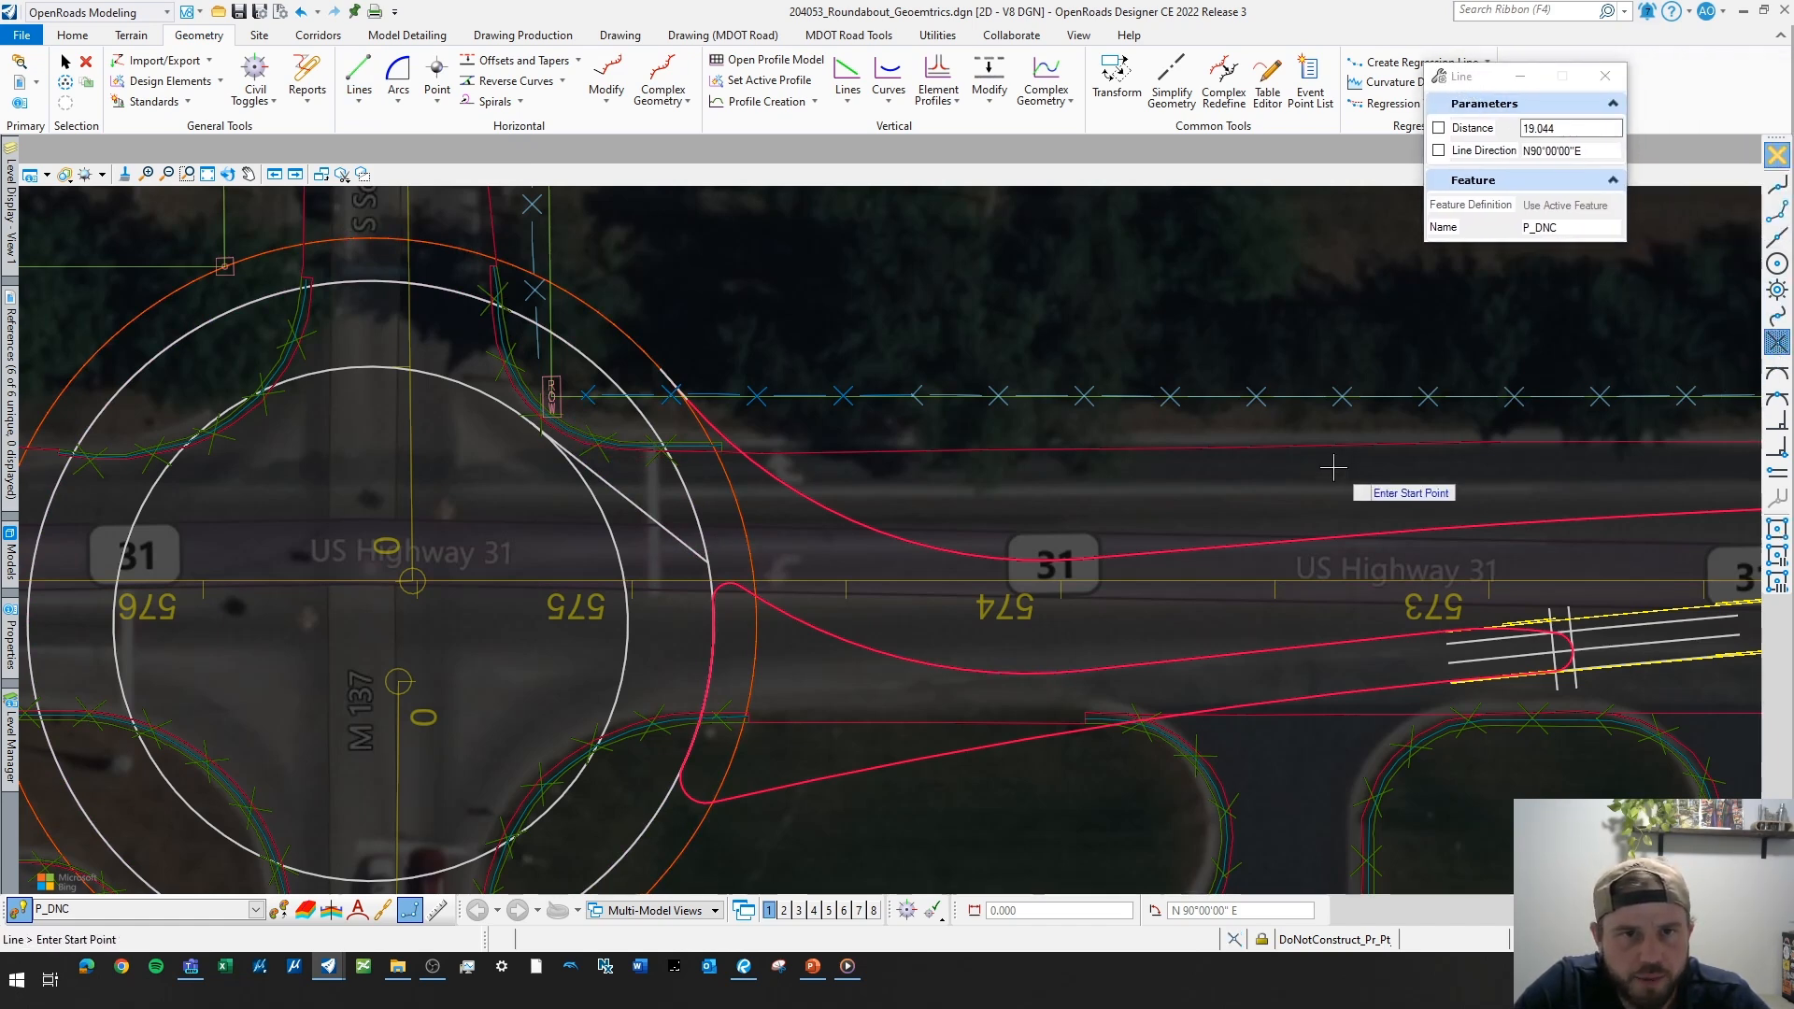
pyautogui.scroll(3, 728, 559)
pyautogui.scroll(2, 727, 559)
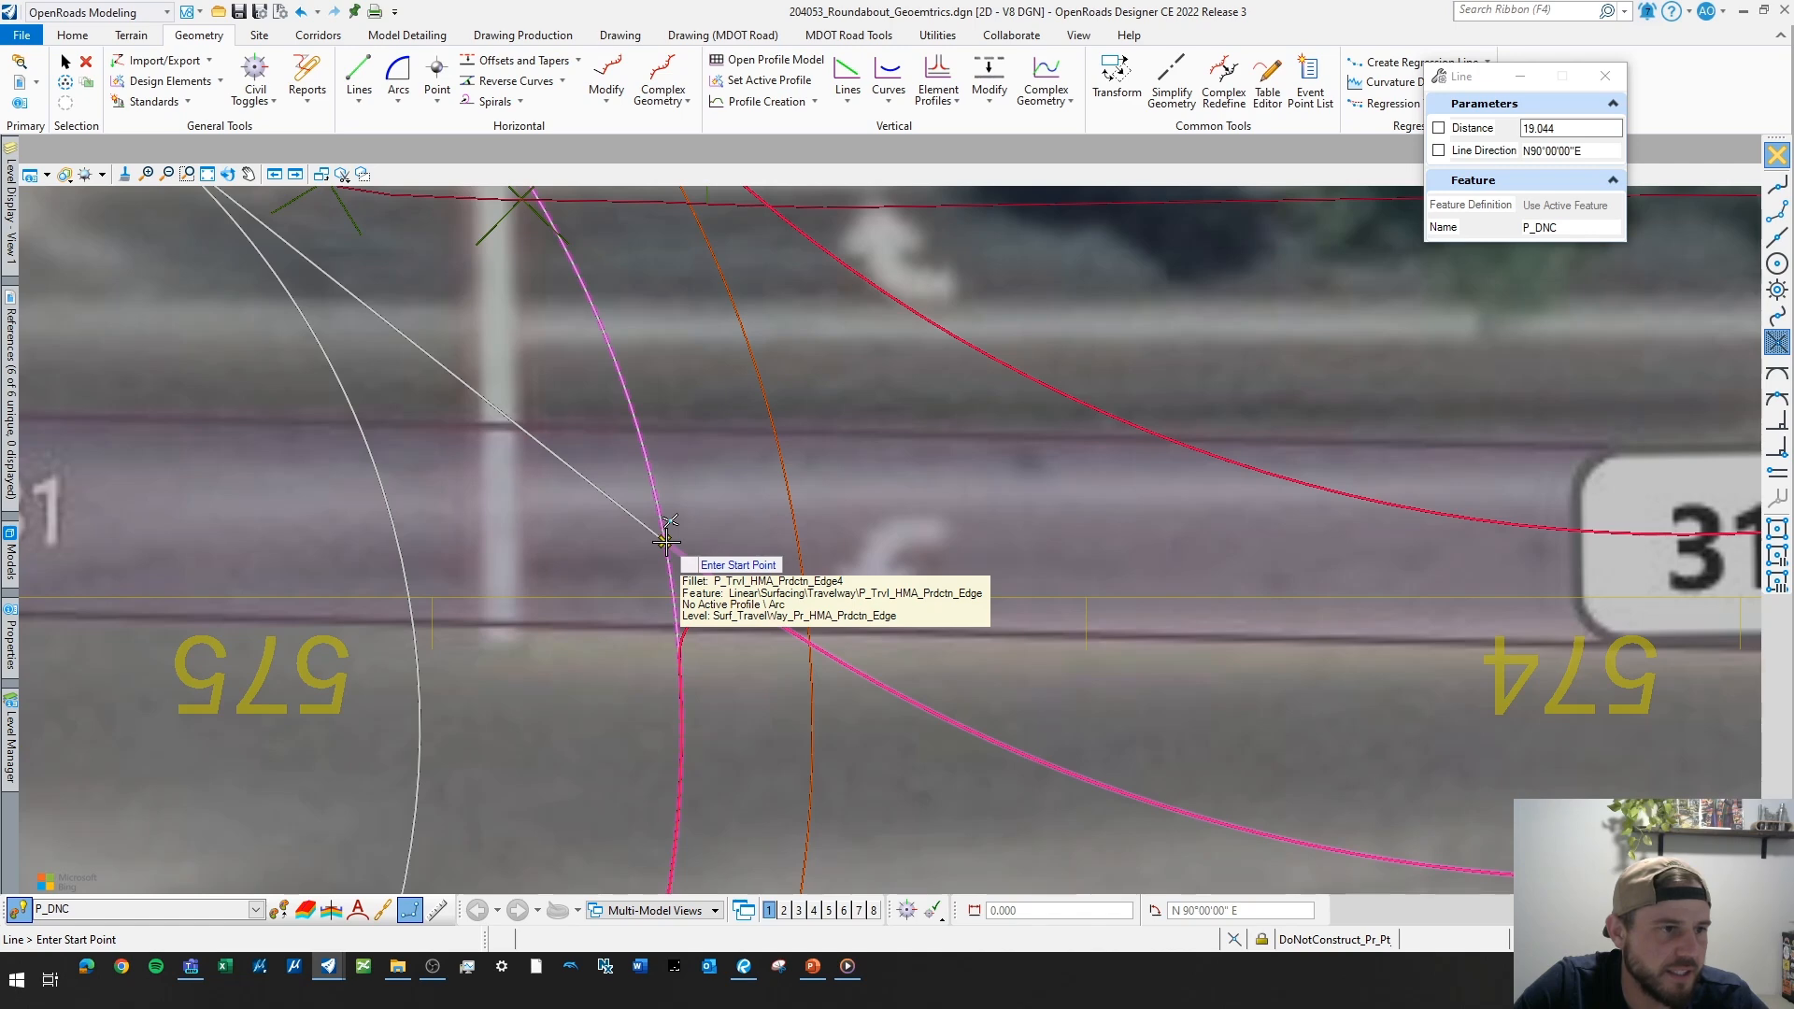
pyautogui.click(667, 540)
pyautogui.scroll(-3, 672, 528)
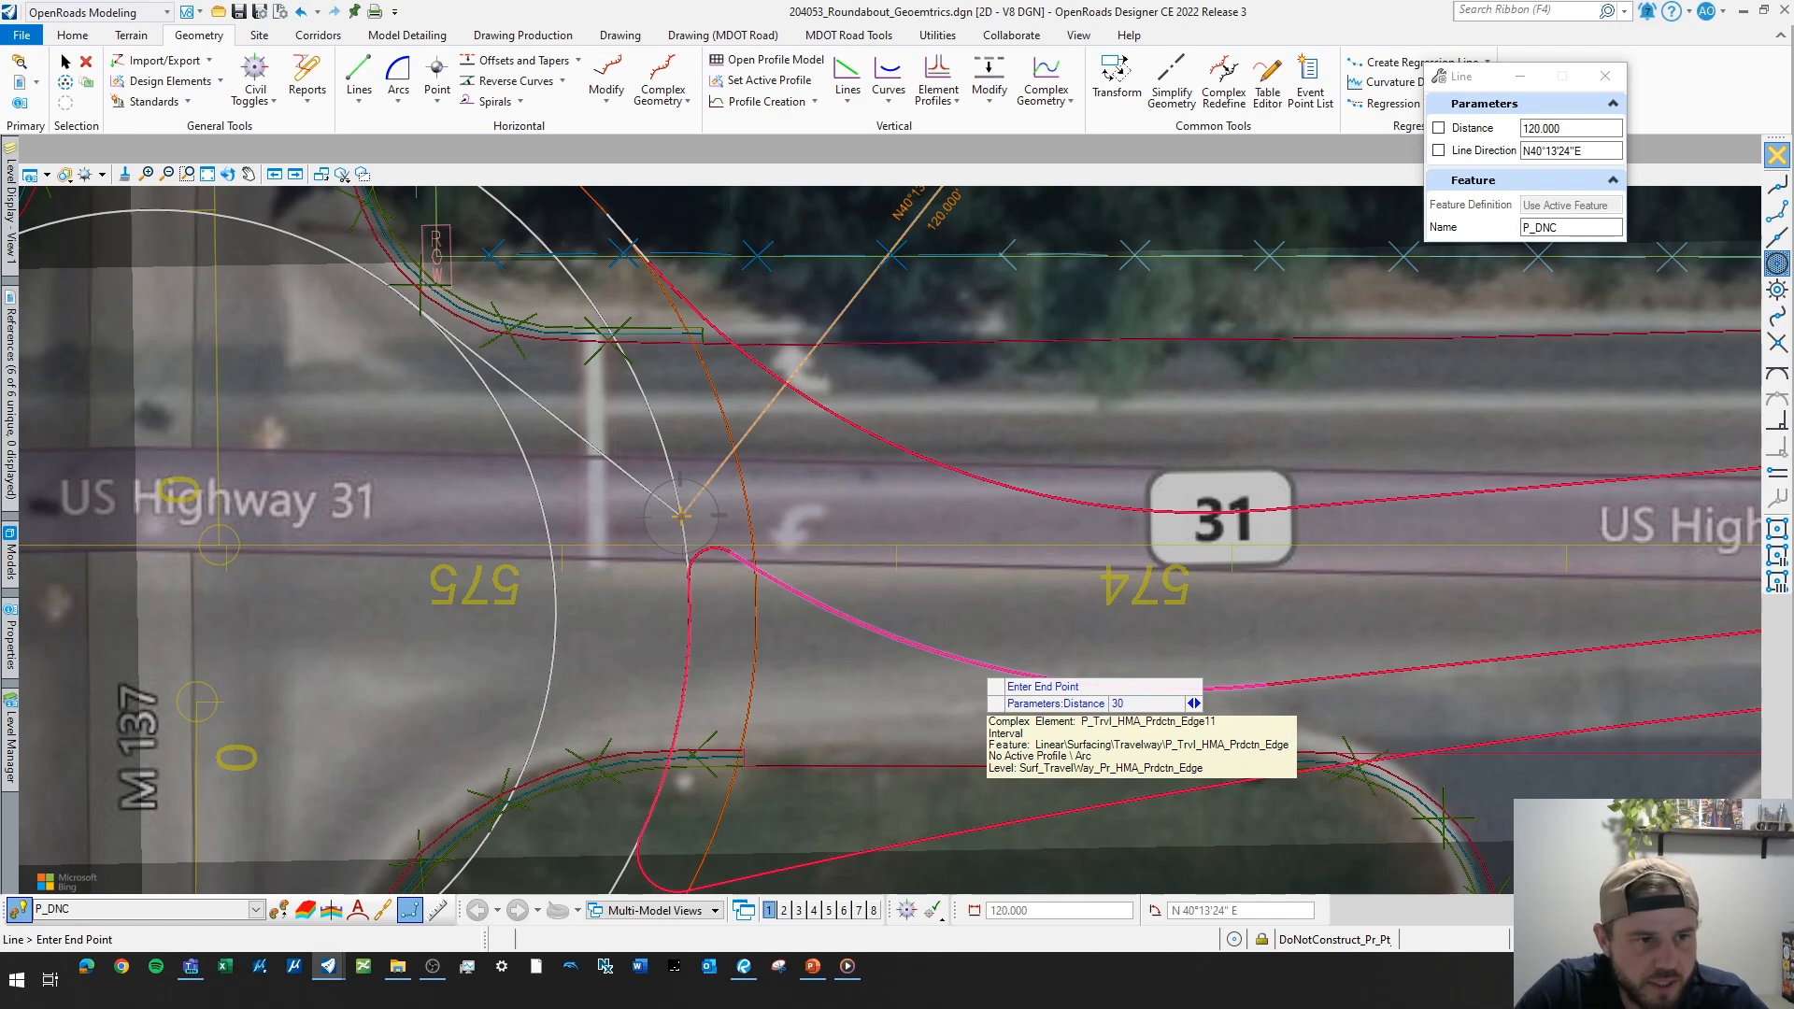
pyautogui.click(972, 664)
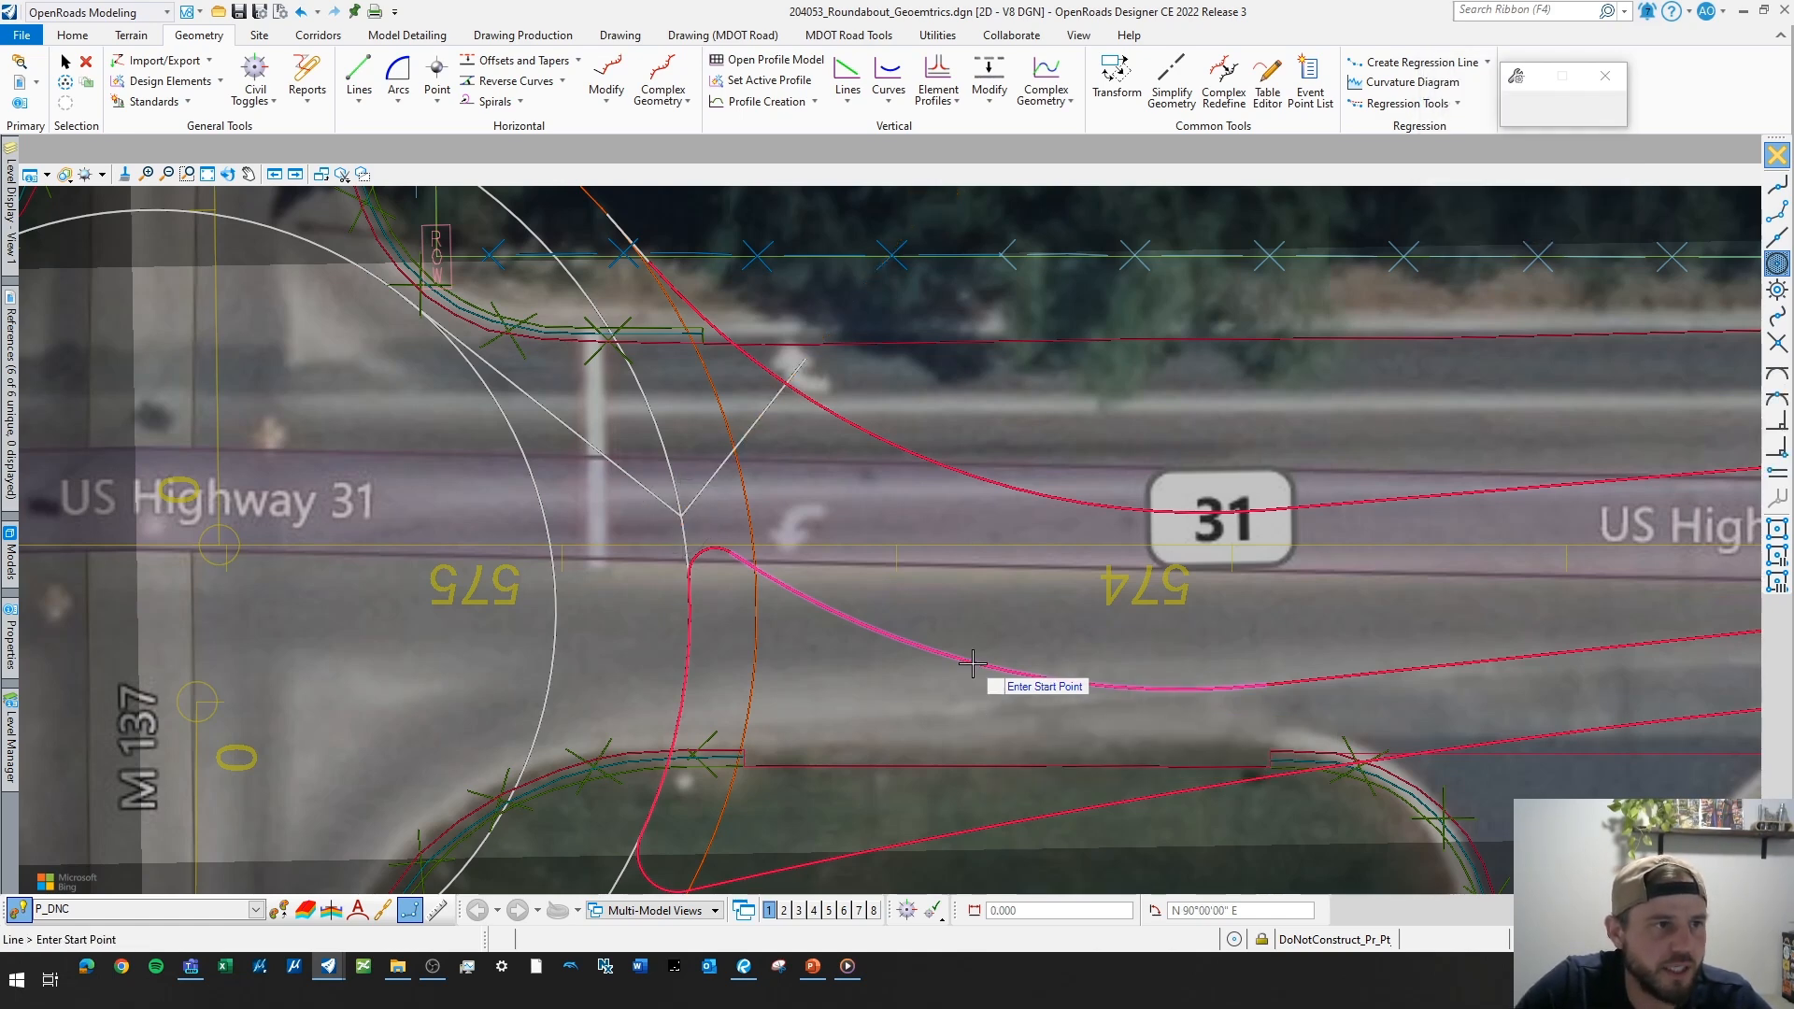
pyautogui.scroll(-2, 881, 503)
pyautogui.scroll(2, 844, 434)
pyautogui.moveTo(844, 434); pyautogui.dragTo(769, 468, button='middle')
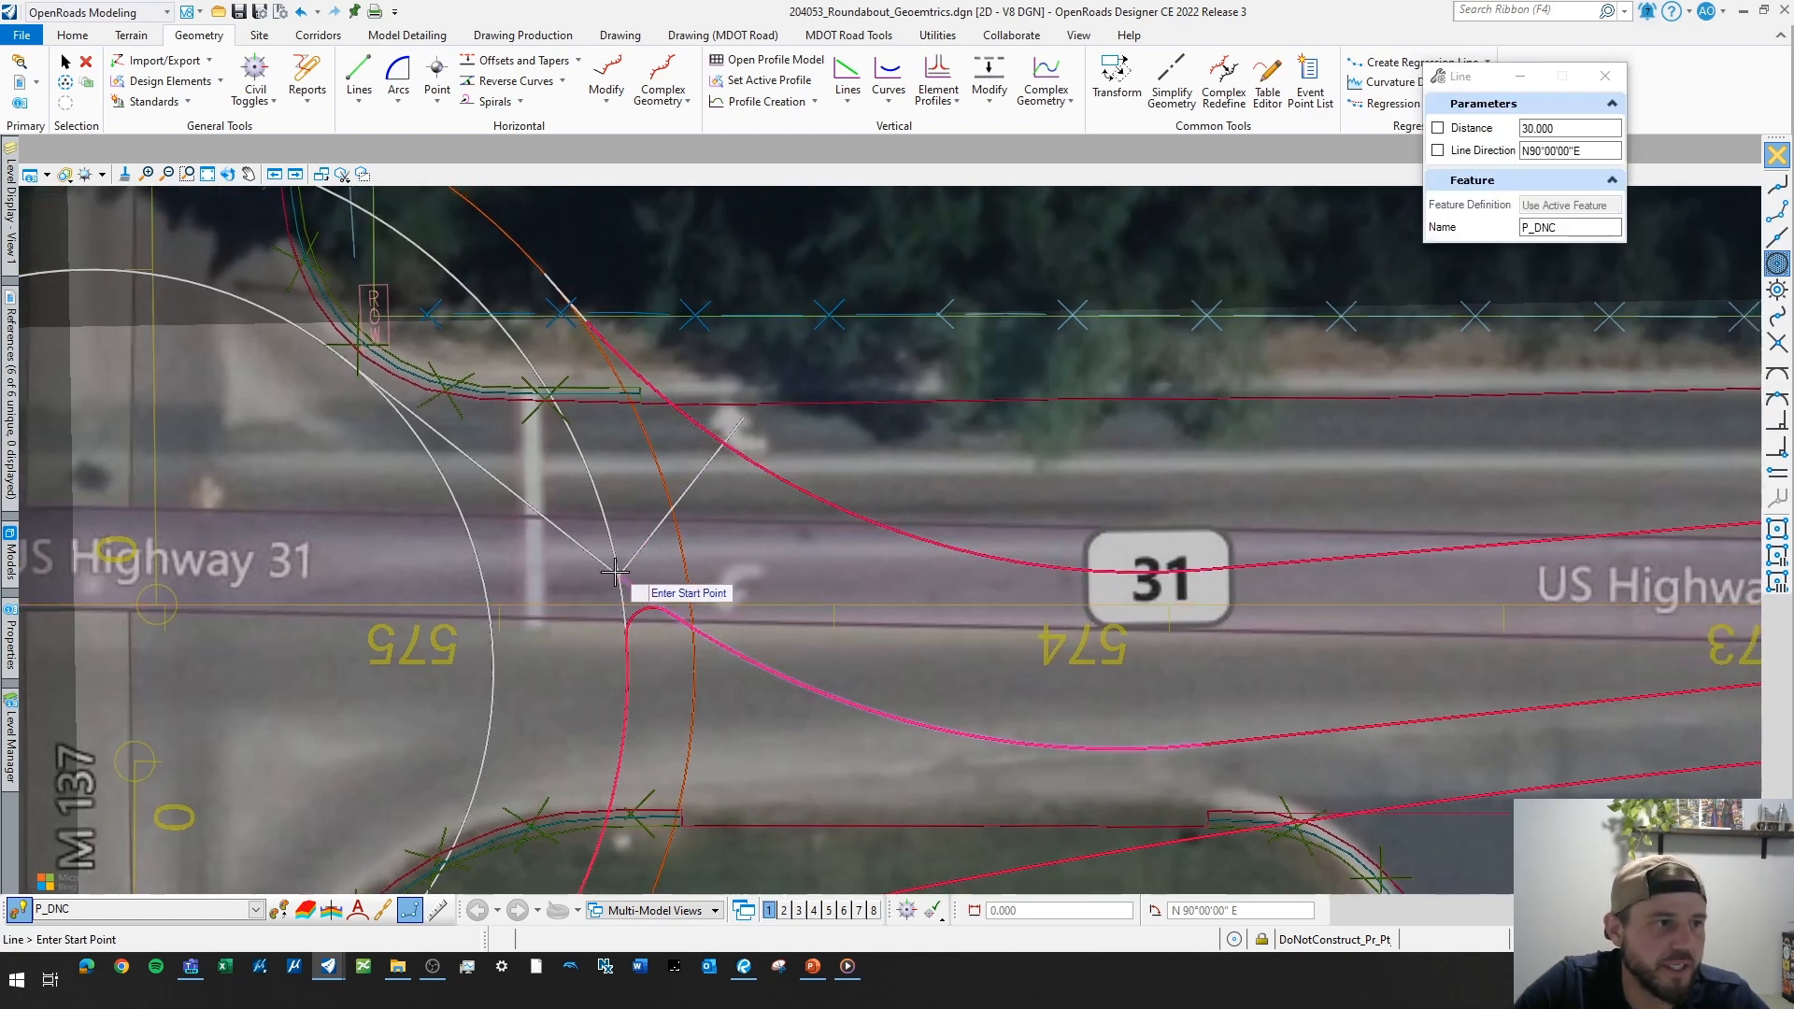
pyautogui.scroll(-2, 677, 509)
pyautogui.moveTo(679, 509); pyautogui.dragTo(715, 534, button='middle')
pyautogui.press('Escape')
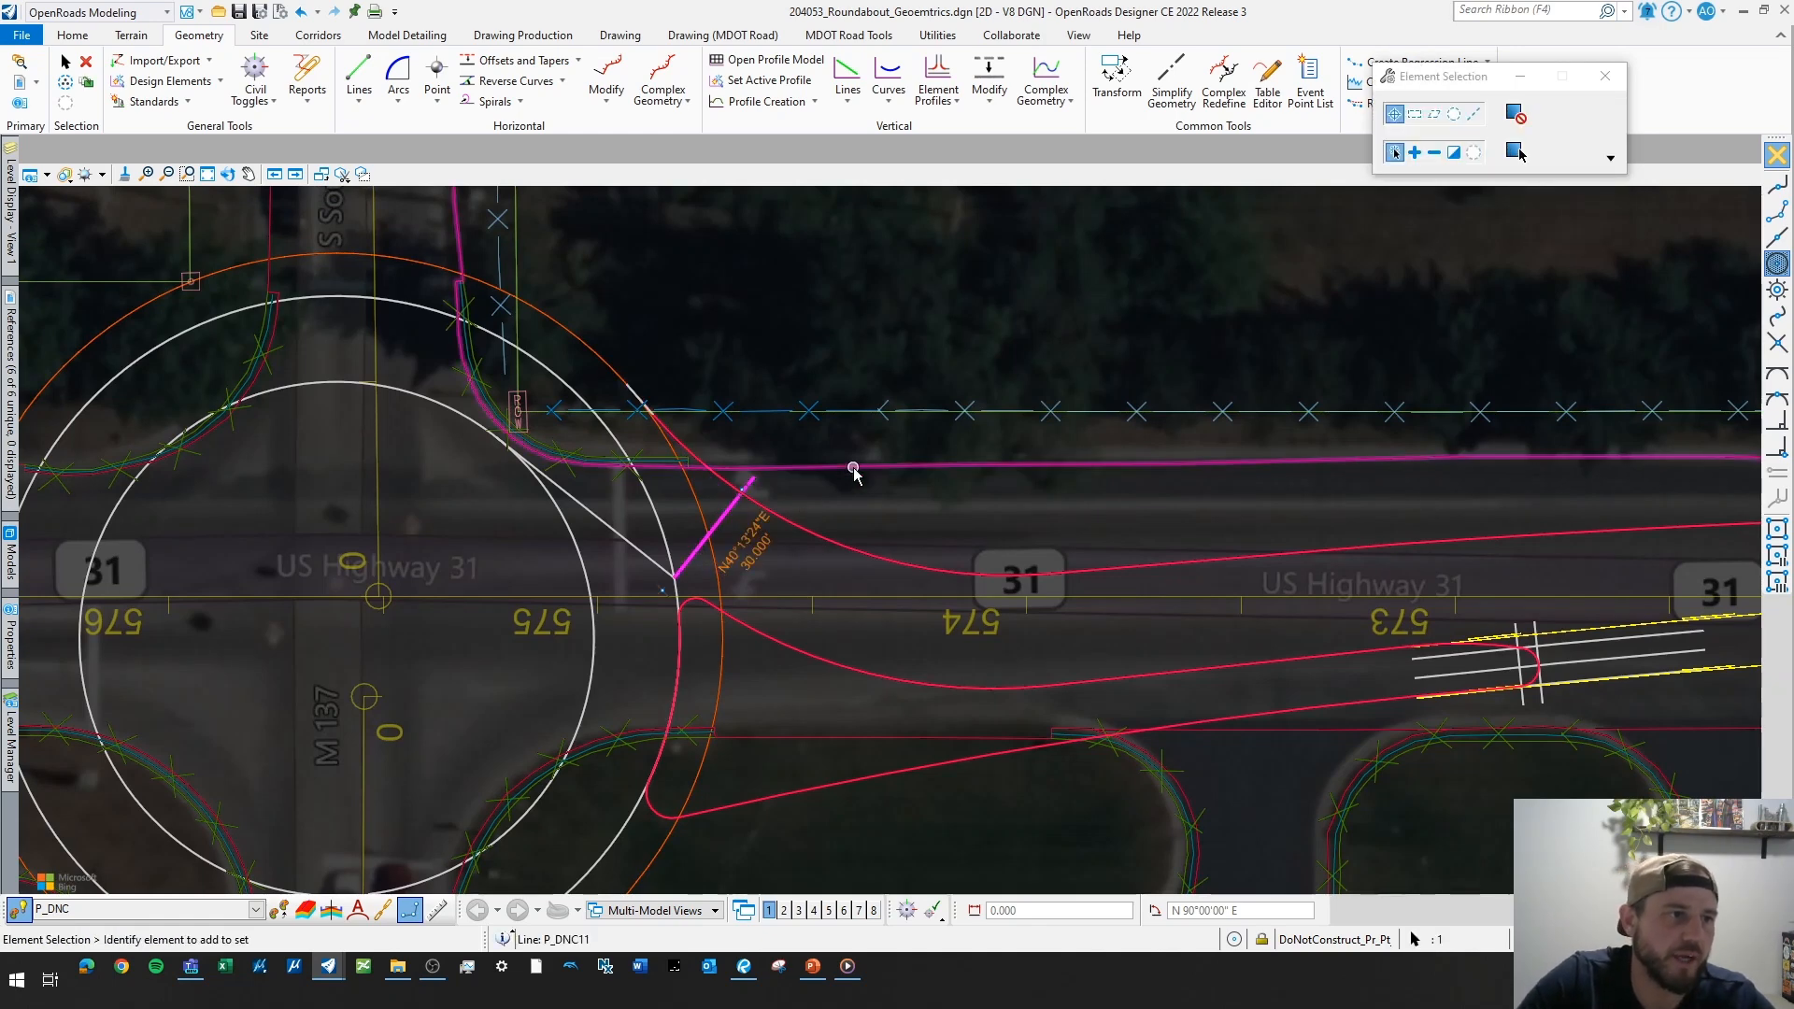
# - Measure the entry width along the new 30 ft line, from its start on the circle to the outer entry arc
pyautogui.scroll(1, 724, 533)
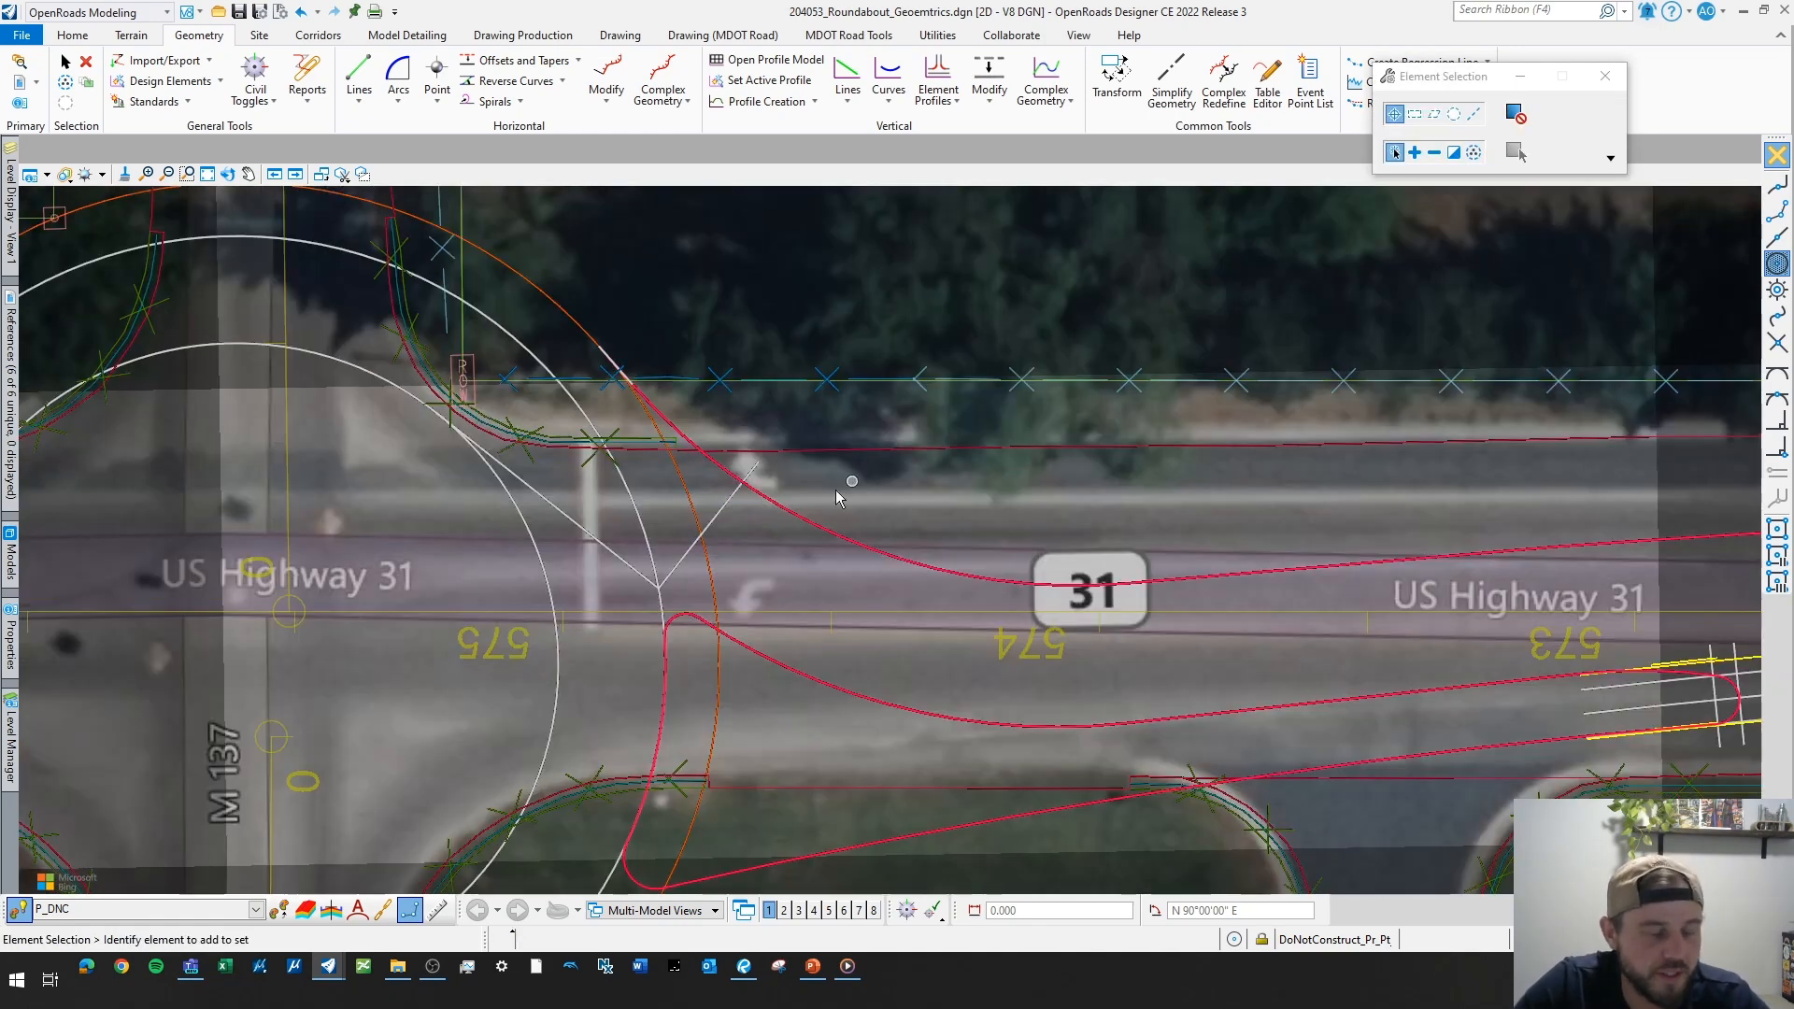
pyautogui.scroll(2, 656, 551)
pyautogui.press('F2')
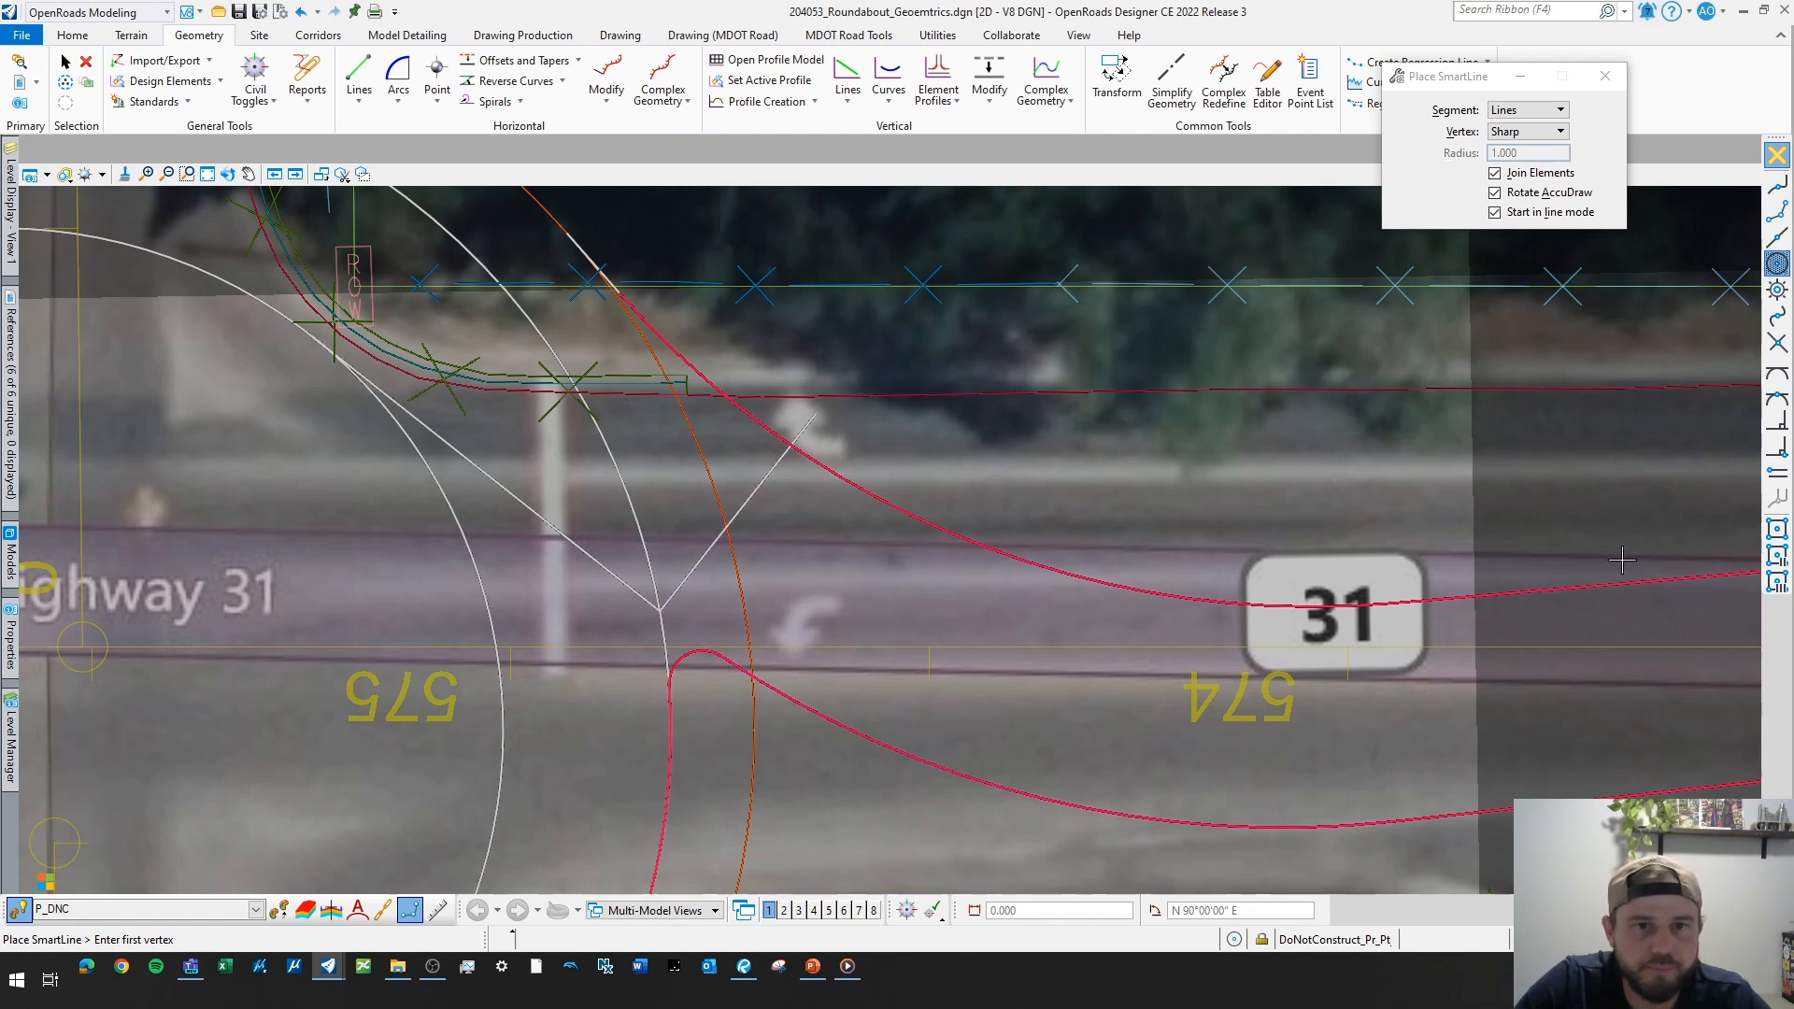
pyautogui.click(1777, 529)
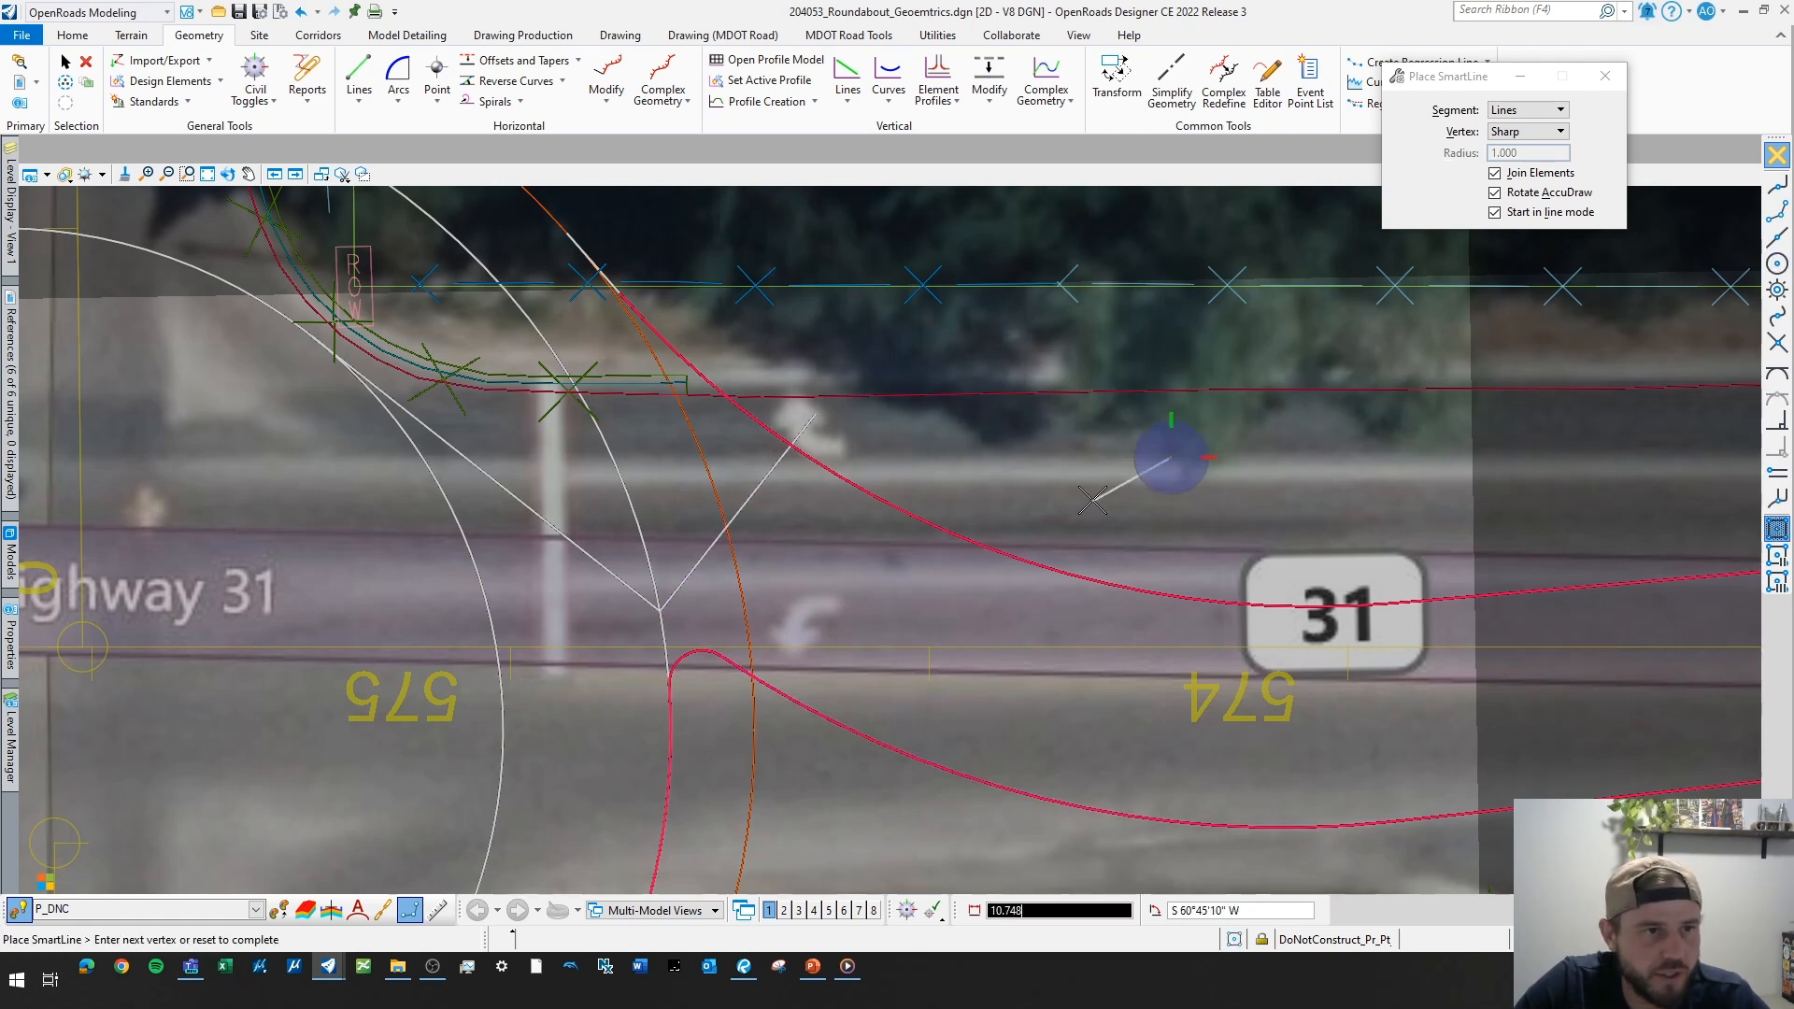
pyautogui.click(659, 608)
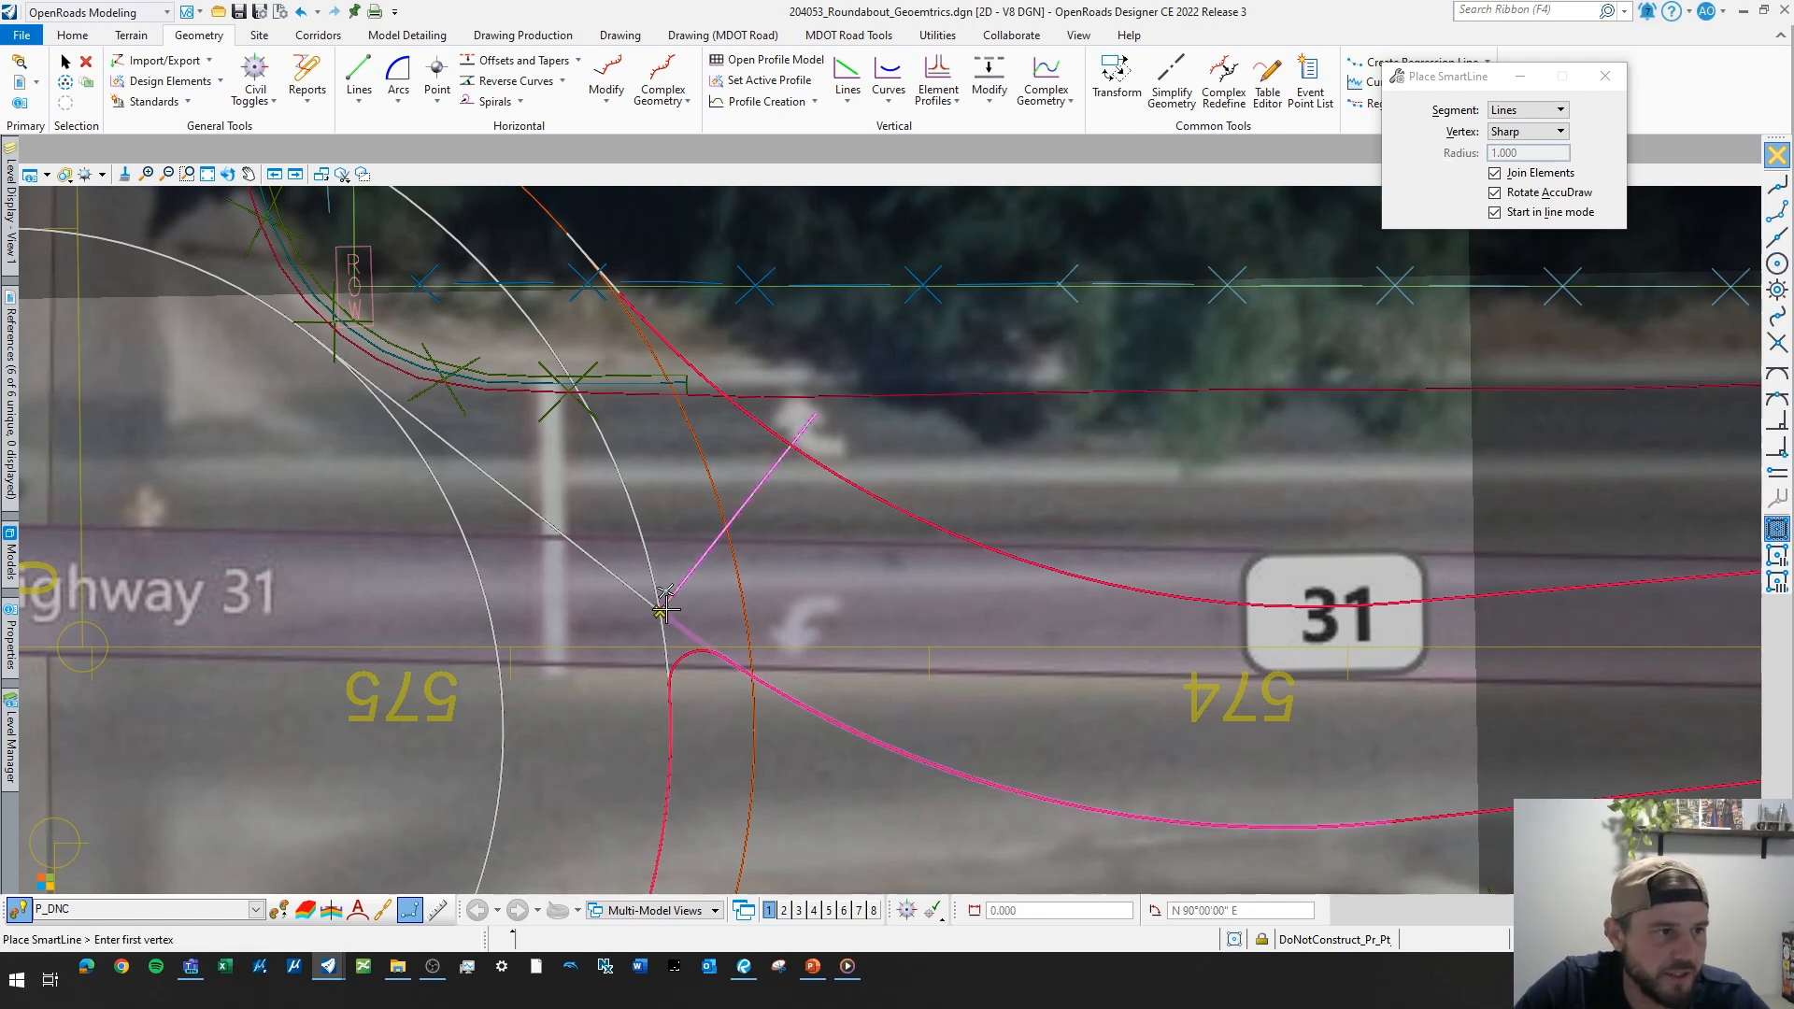
pyautogui.click(785, 454)
pyautogui.rightClick(727, 508)
pyautogui.scroll(-3, 727, 509)
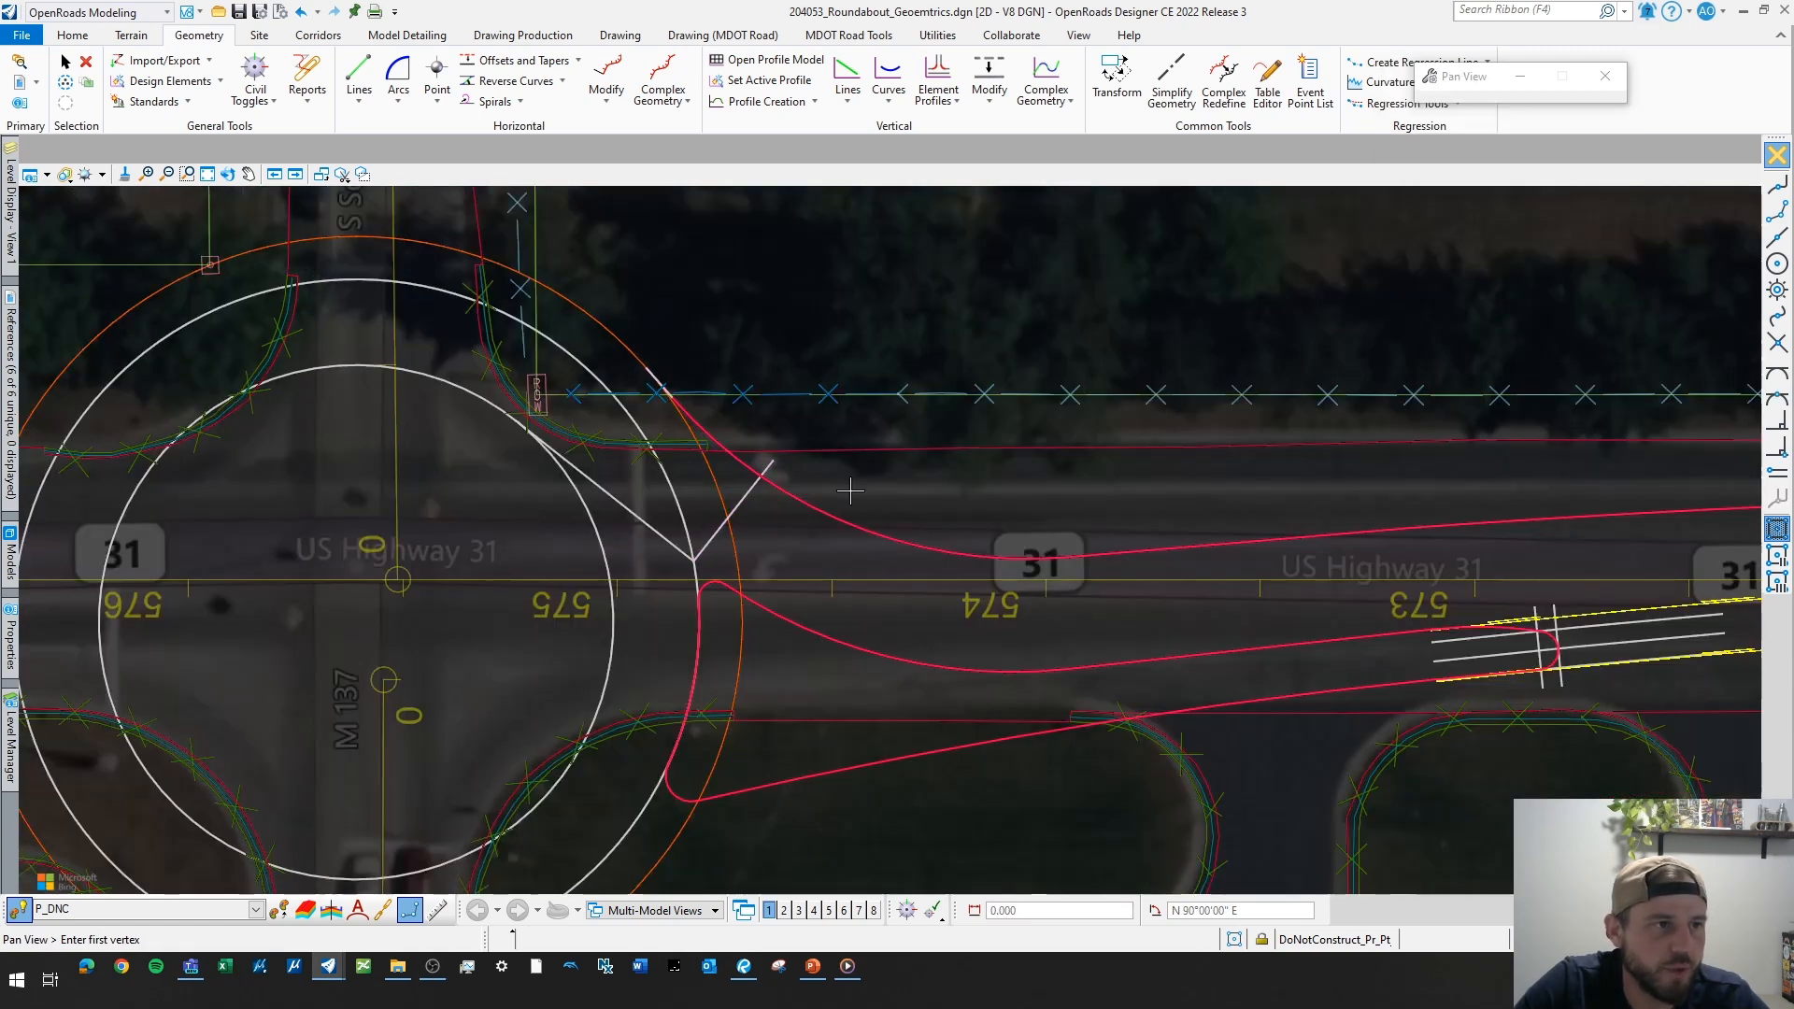
pyautogui.press('Escape')
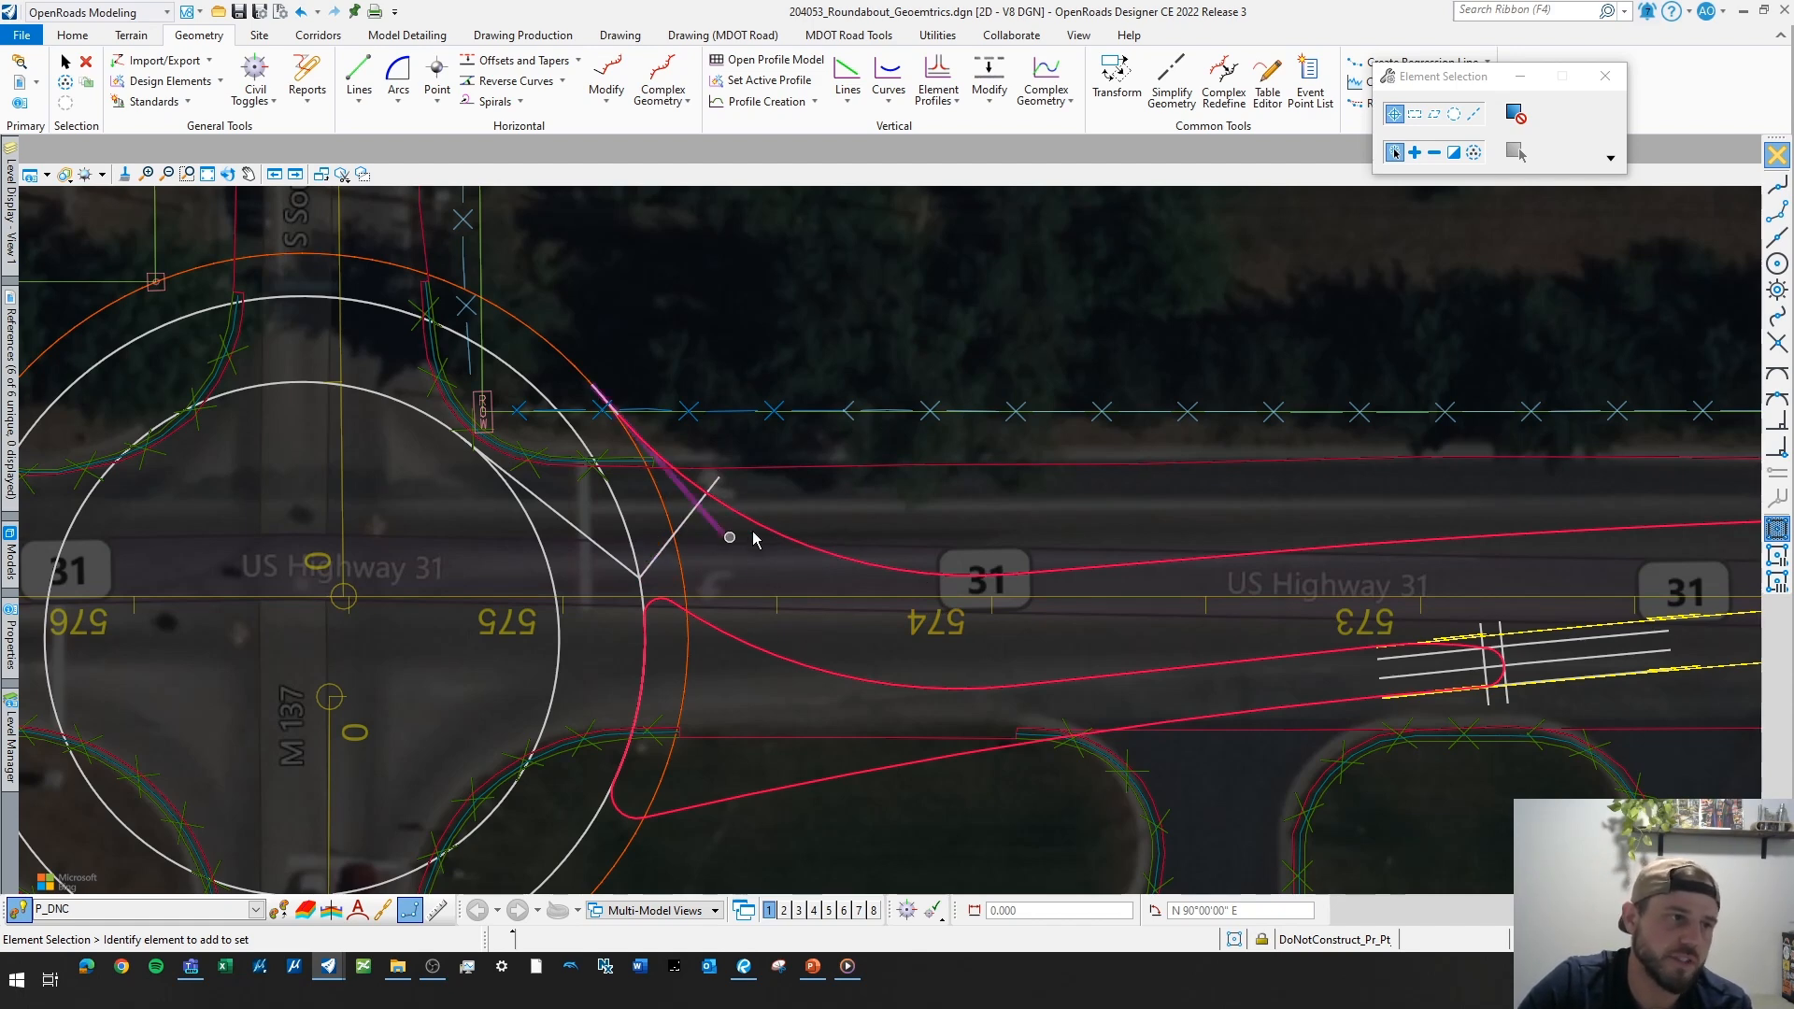
# - Move the free end of the inner circle's tangent line away from the outer entry arc to reshape the splitter island's entry-side arc
pyautogui.moveTo(739, 528); pyautogui.dragTo(850, 574, button='middle')
pyautogui.click(900, 567)
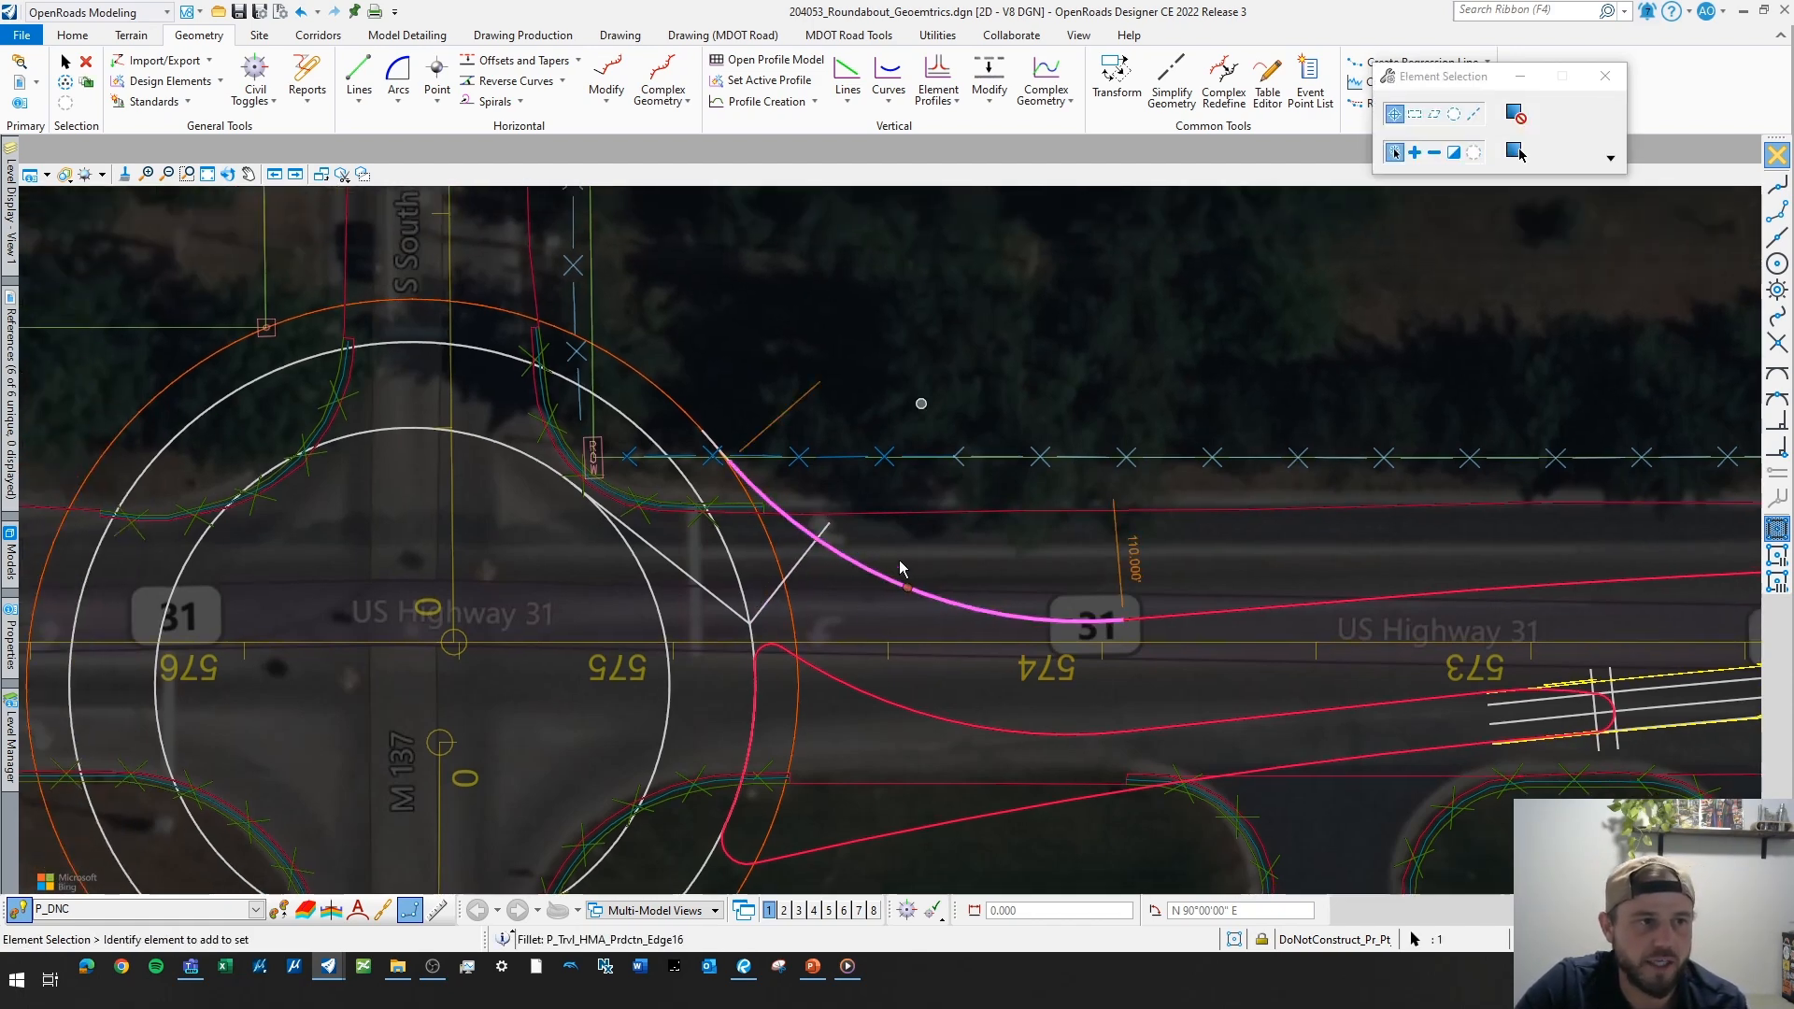
pyautogui.click(830, 688)
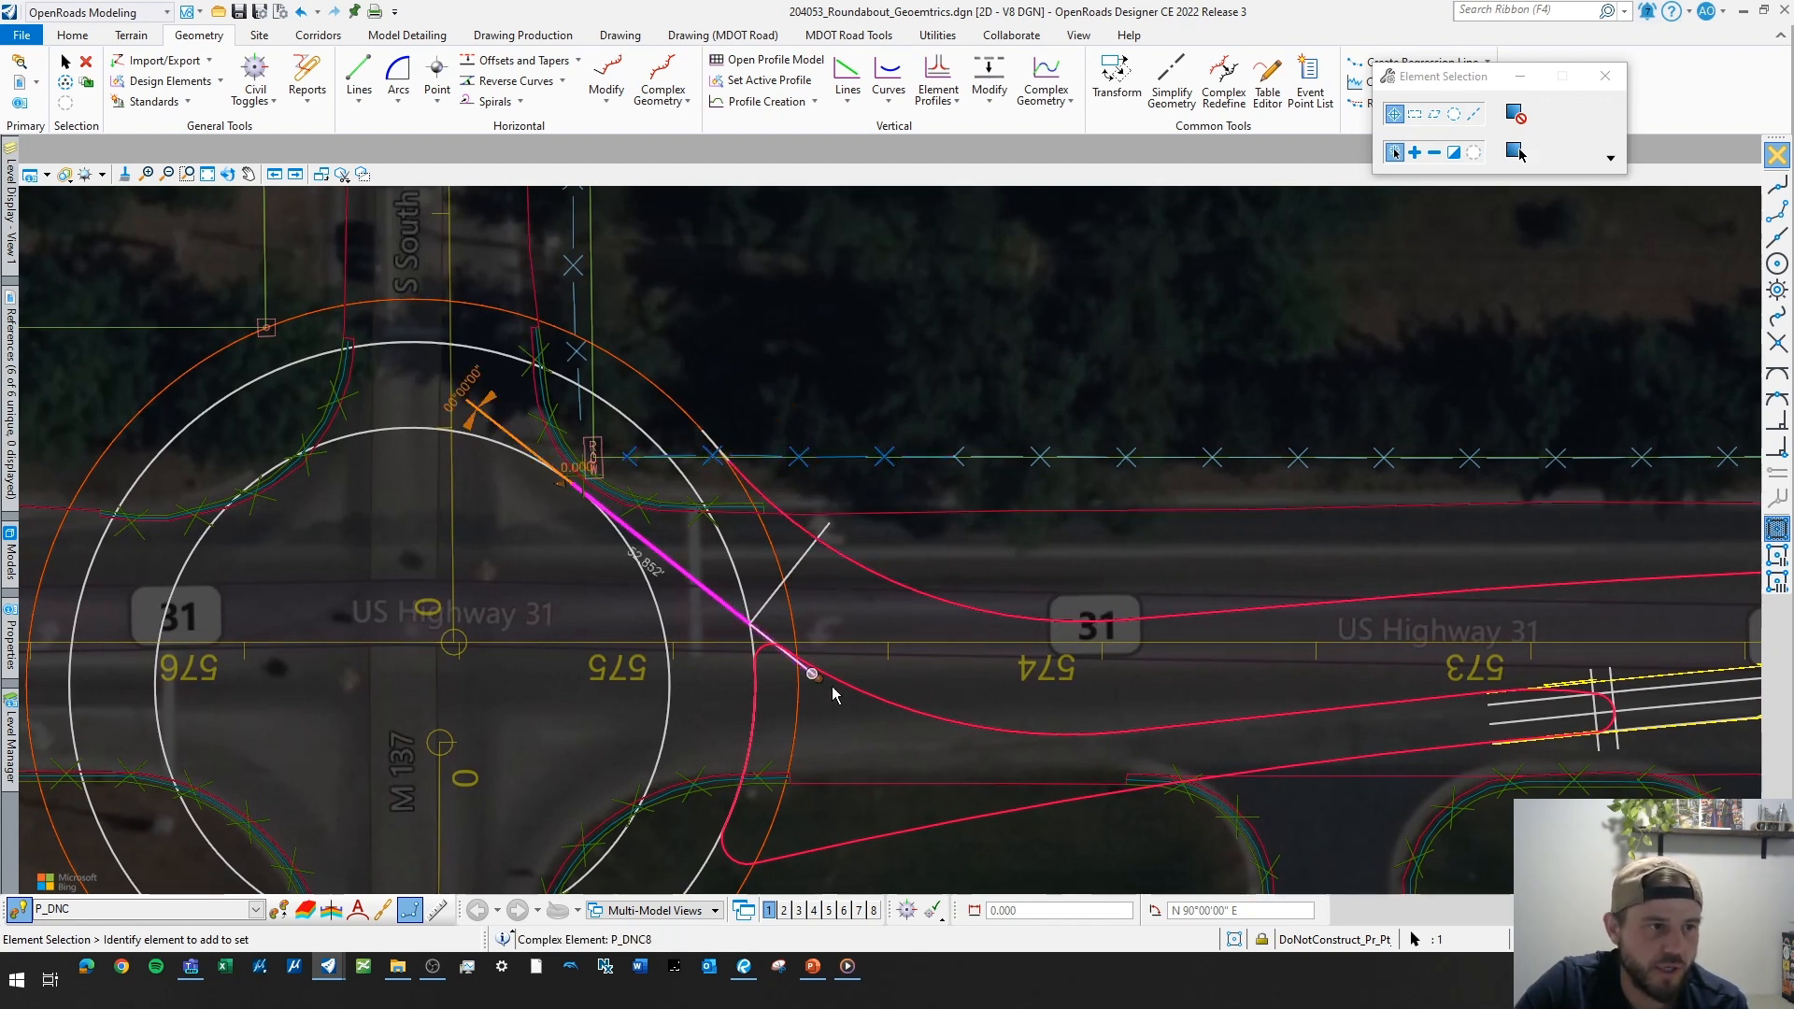
pyautogui.click(815, 685)
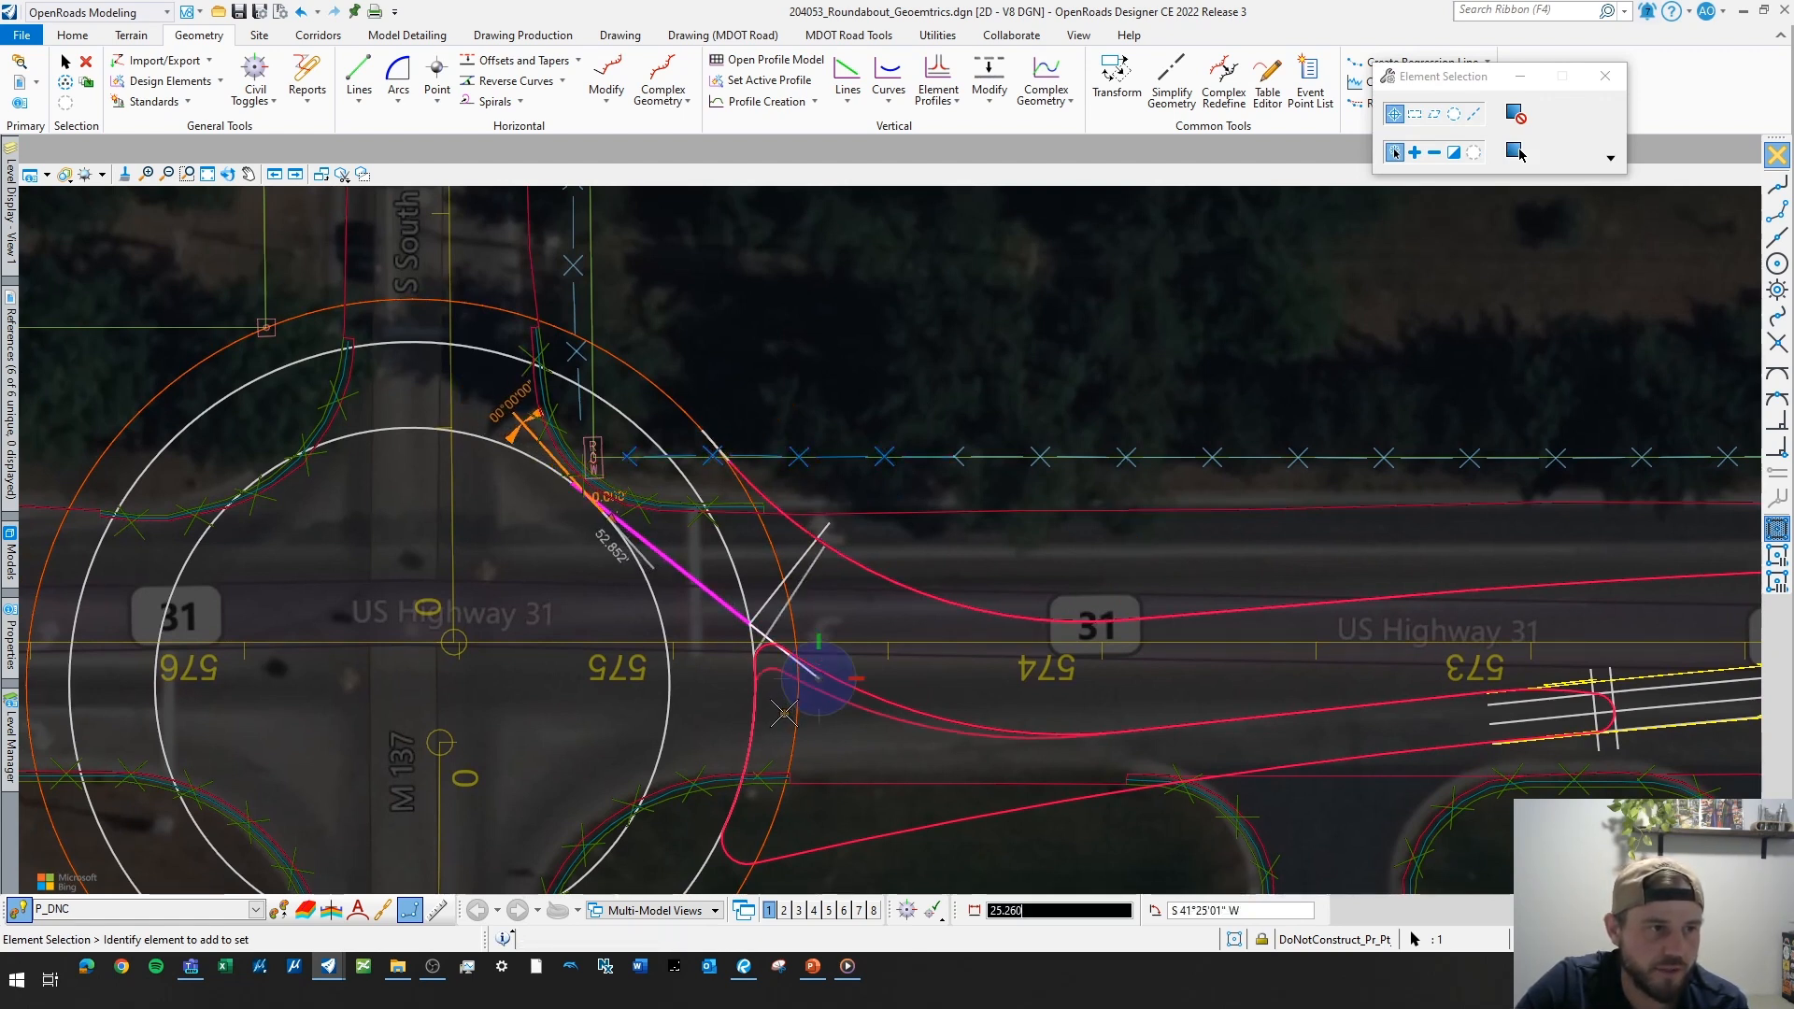
pyautogui.click(953, 460)
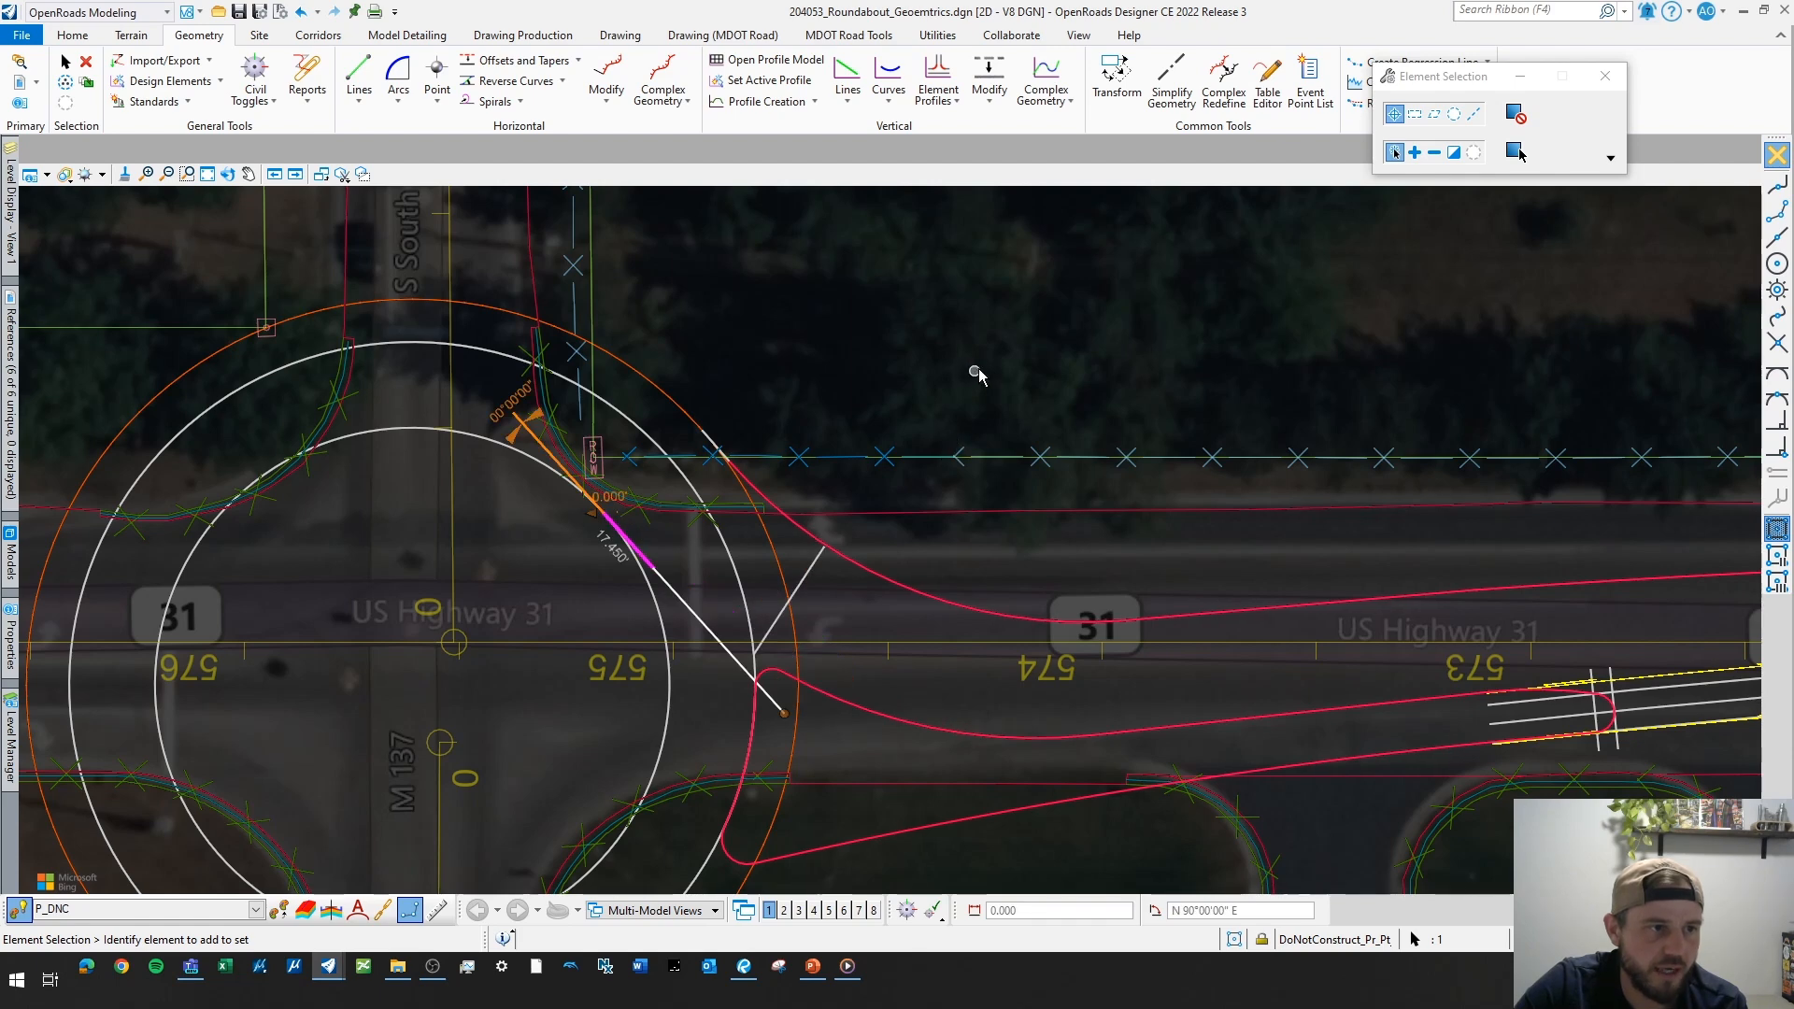
pyautogui.press('Delete')
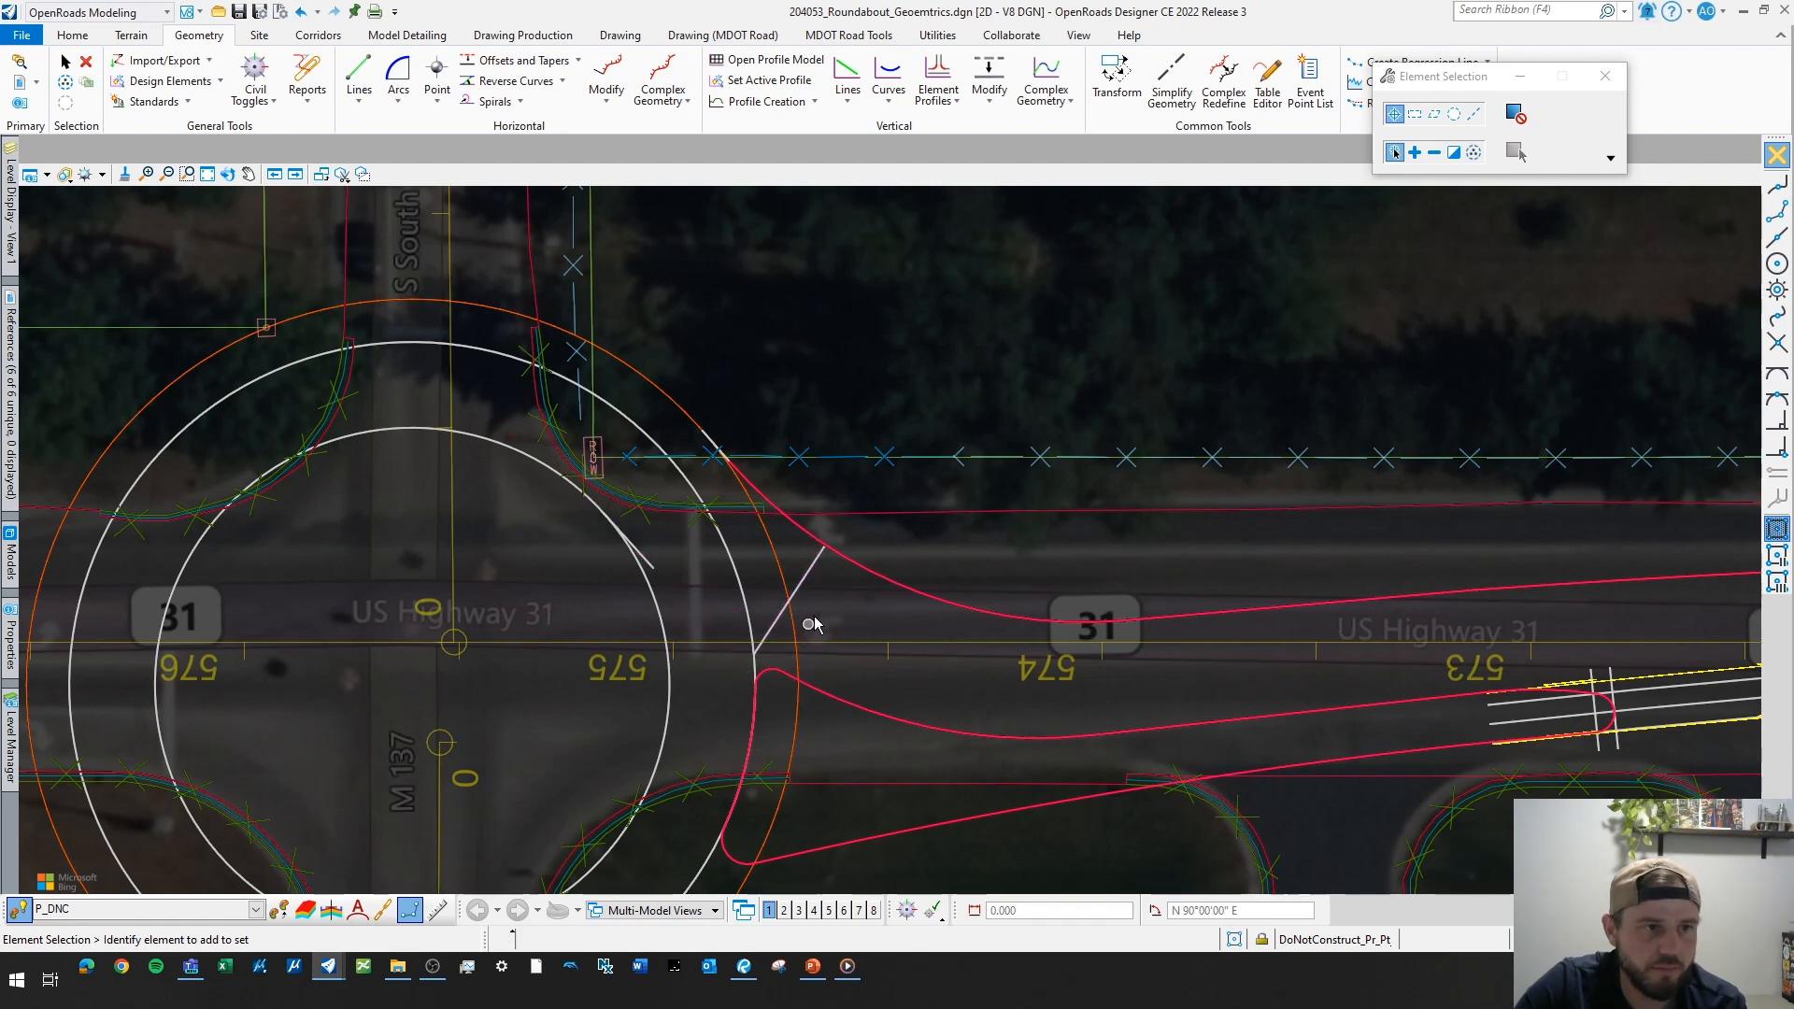
# - Examine the outer entry arc's tie-in at the outer circle and the splitter island's exit-side edge along US Highway 31
pyautogui.scroll(-2, 785, 607)
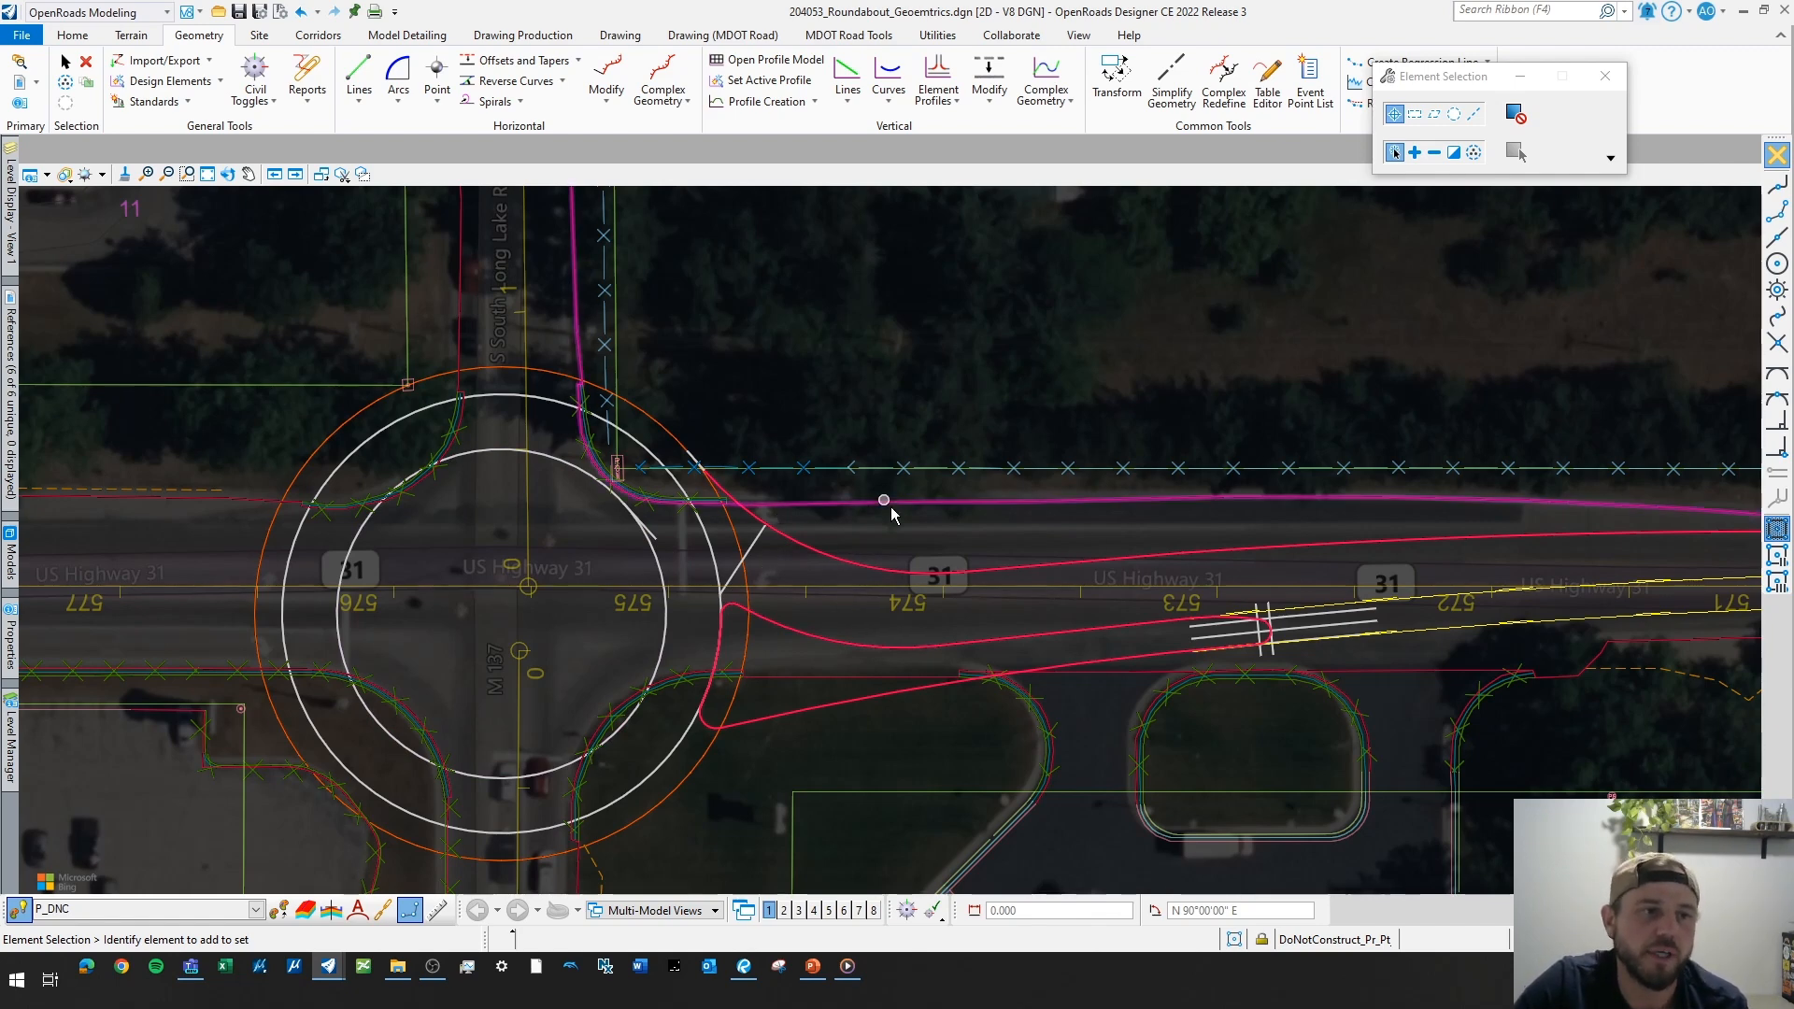
pyautogui.scroll(-1, 881, 501)
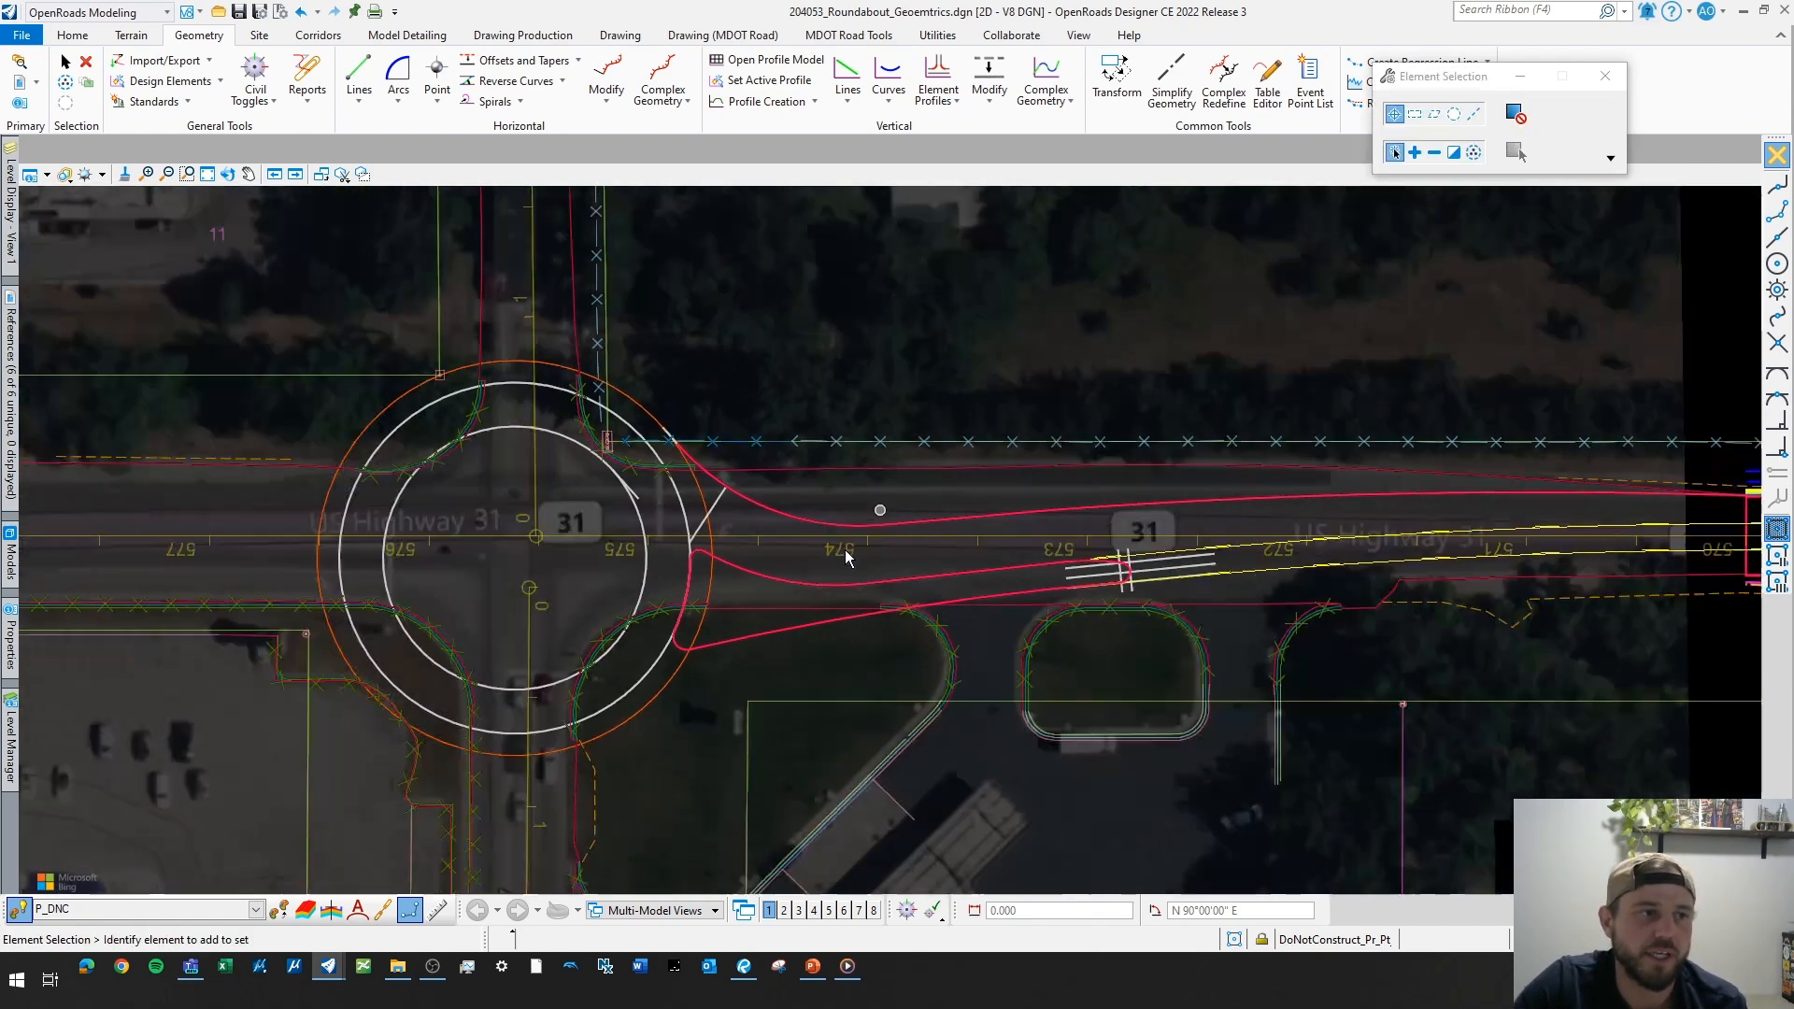
pyautogui.scroll(-1, 846, 557)
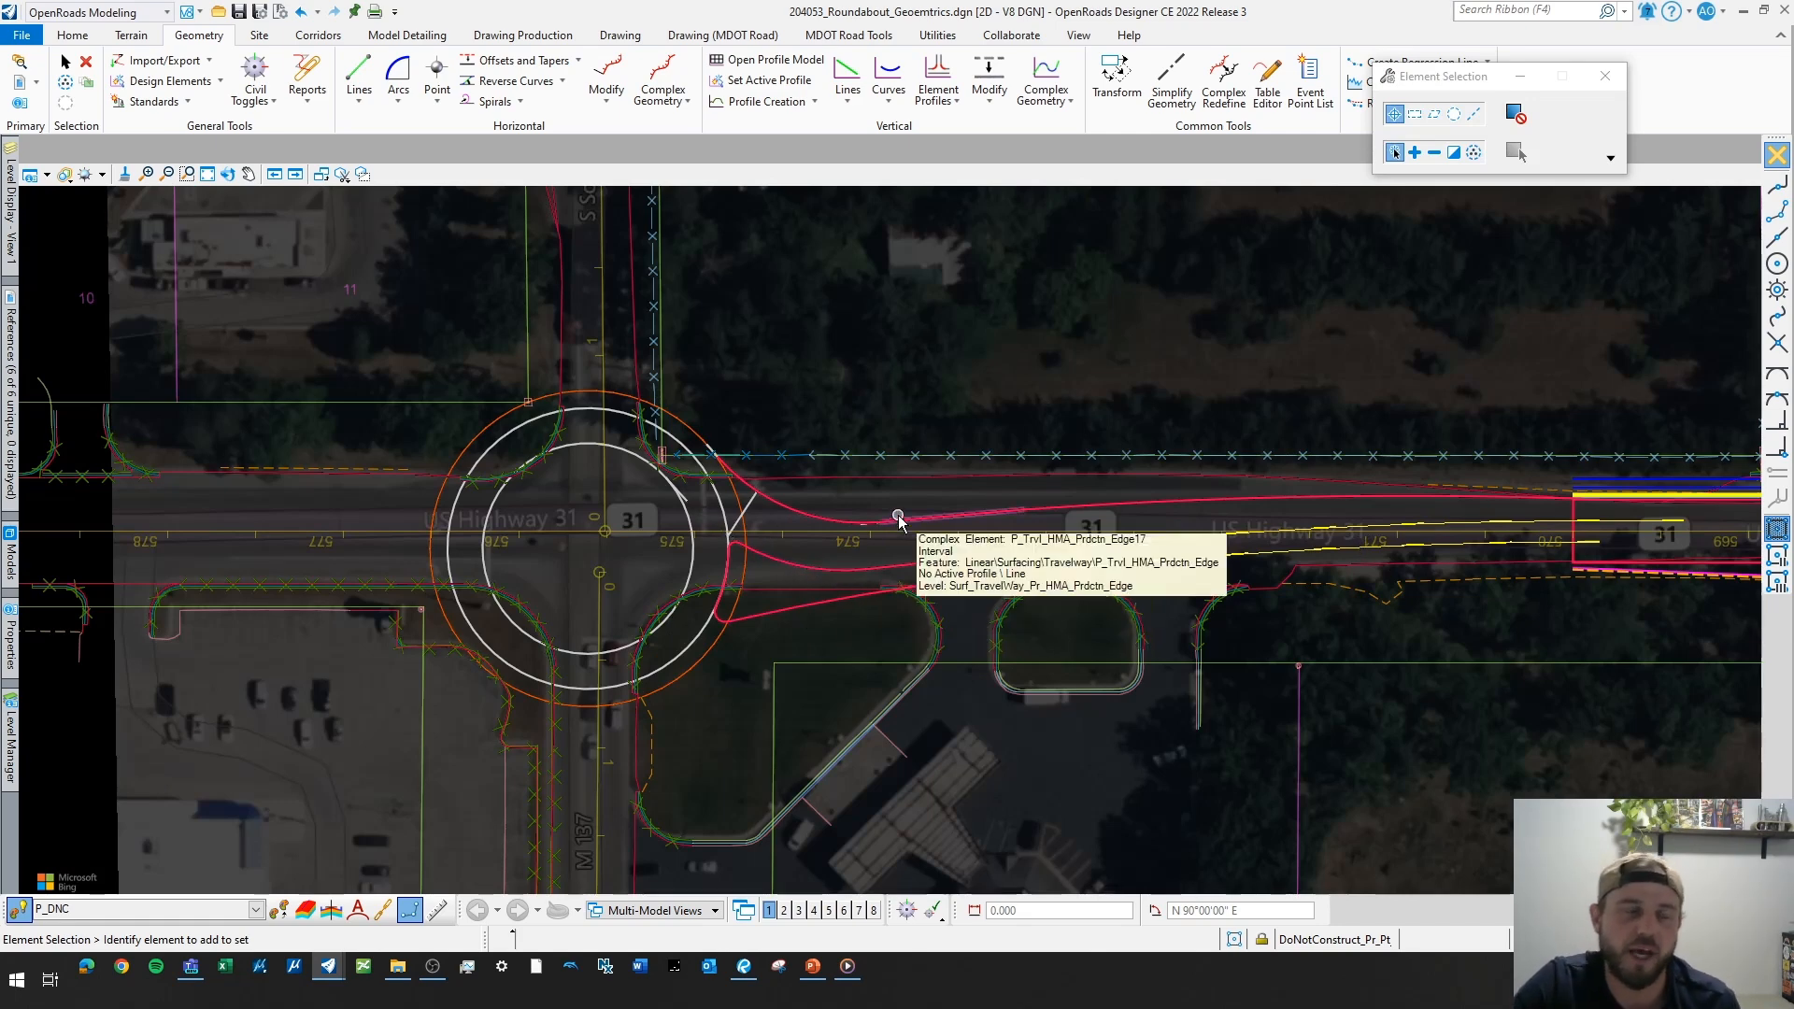
pyautogui.scroll(2, 833, 480)
pyautogui.moveTo(841, 452); pyautogui.dragTo(861, 508, button='middle')
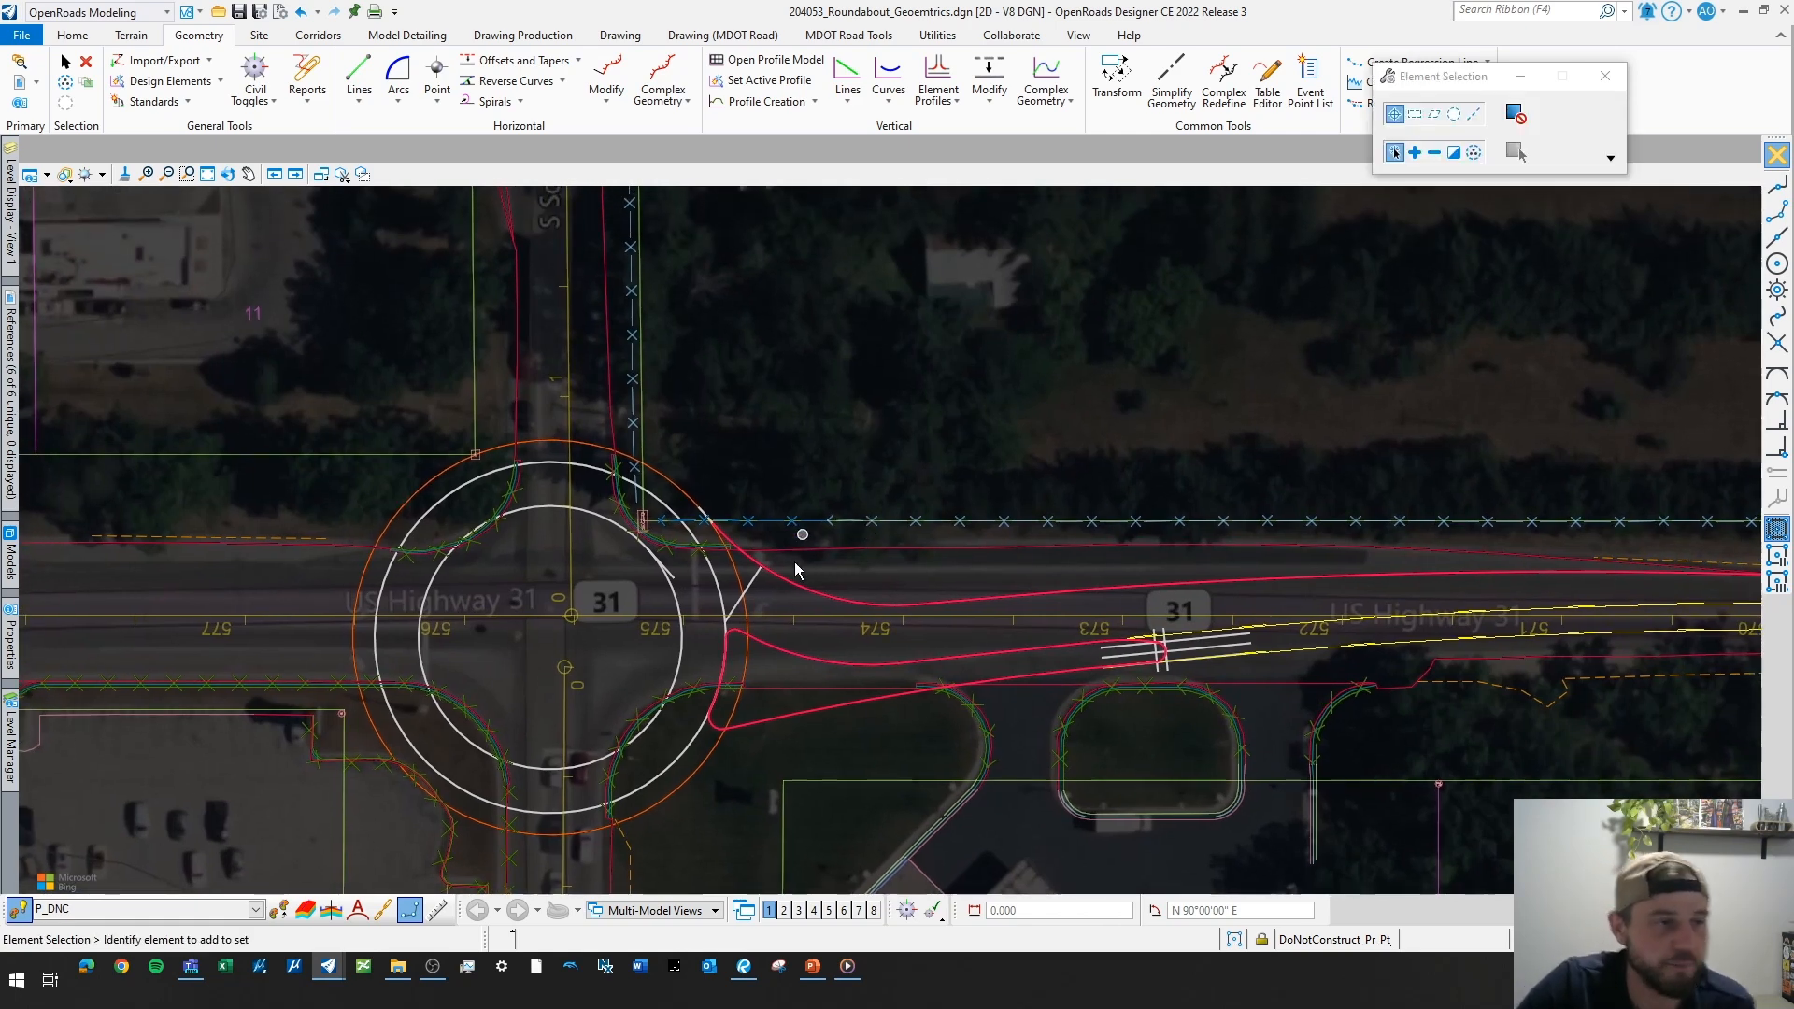
pyautogui.moveTo(905, 607); pyautogui.dragTo(839, 509, button='middle')
pyautogui.scroll(2, 598, 447)
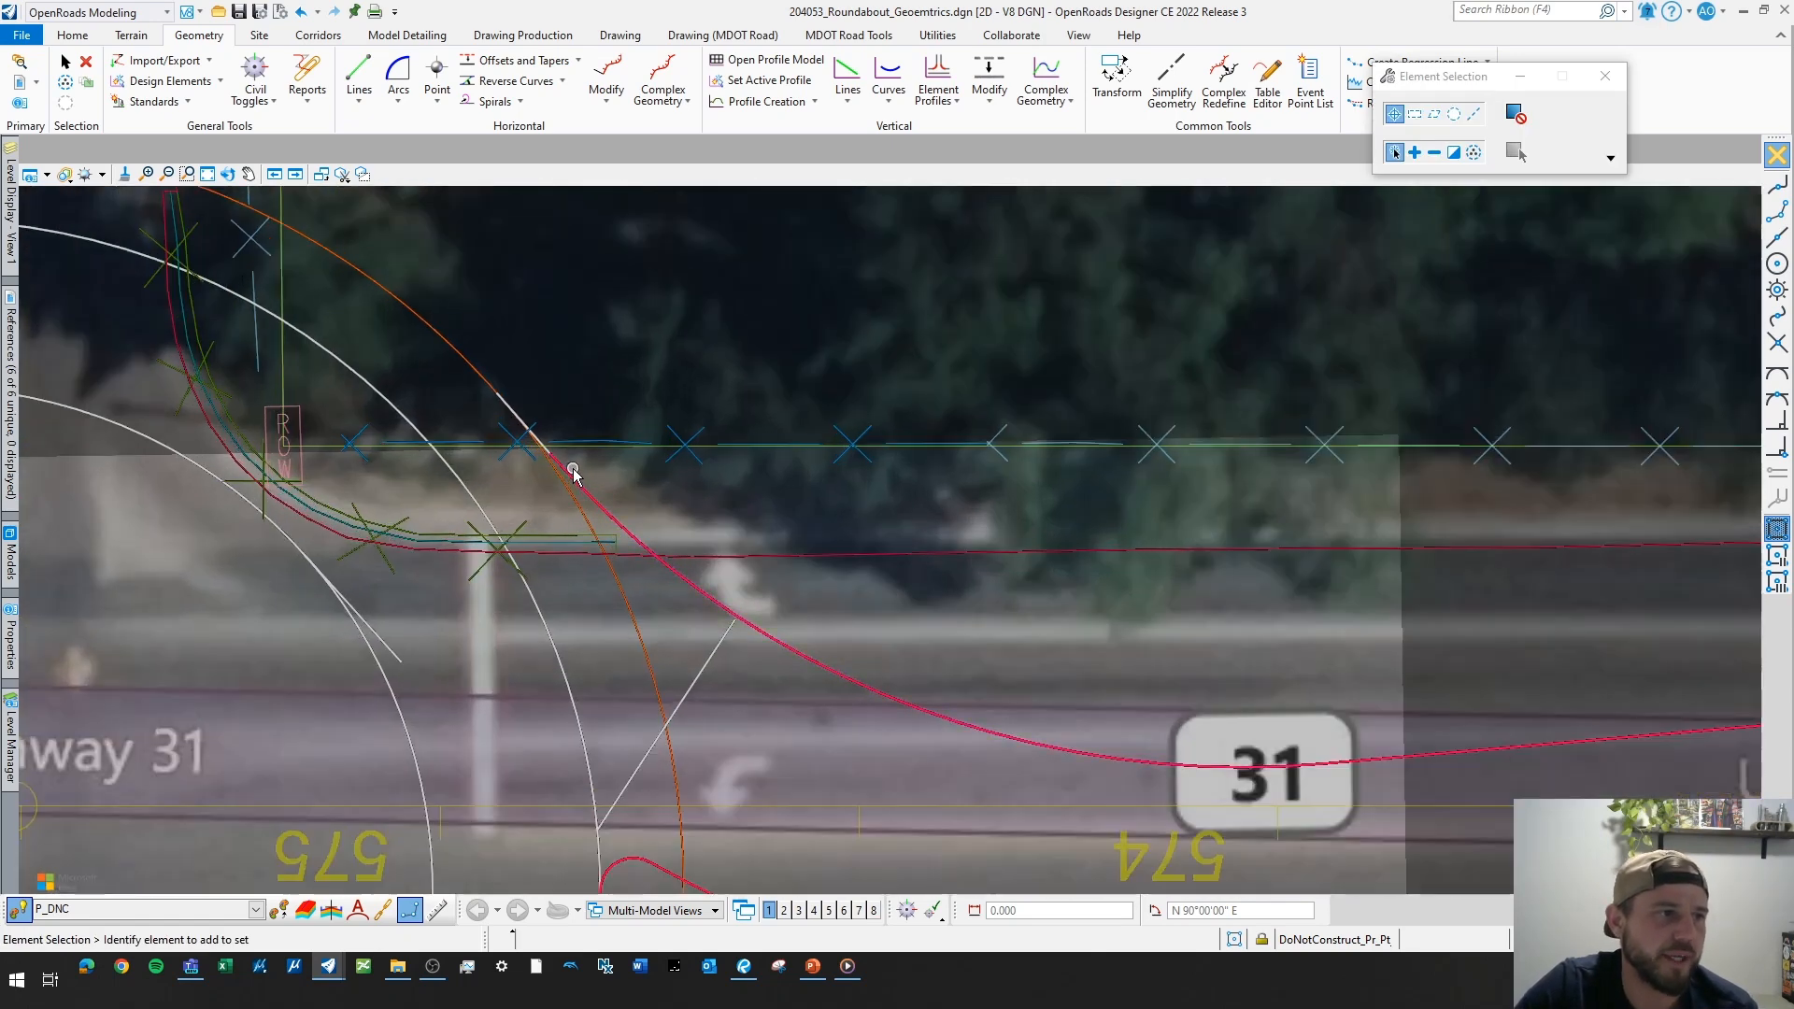
pyautogui.scroll(-1, 599, 444)
pyautogui.moveTo(599, 447); pyautogui.dragTo(634, 480, button='middle')
pyautogui.scroll(-1, 633, 480)
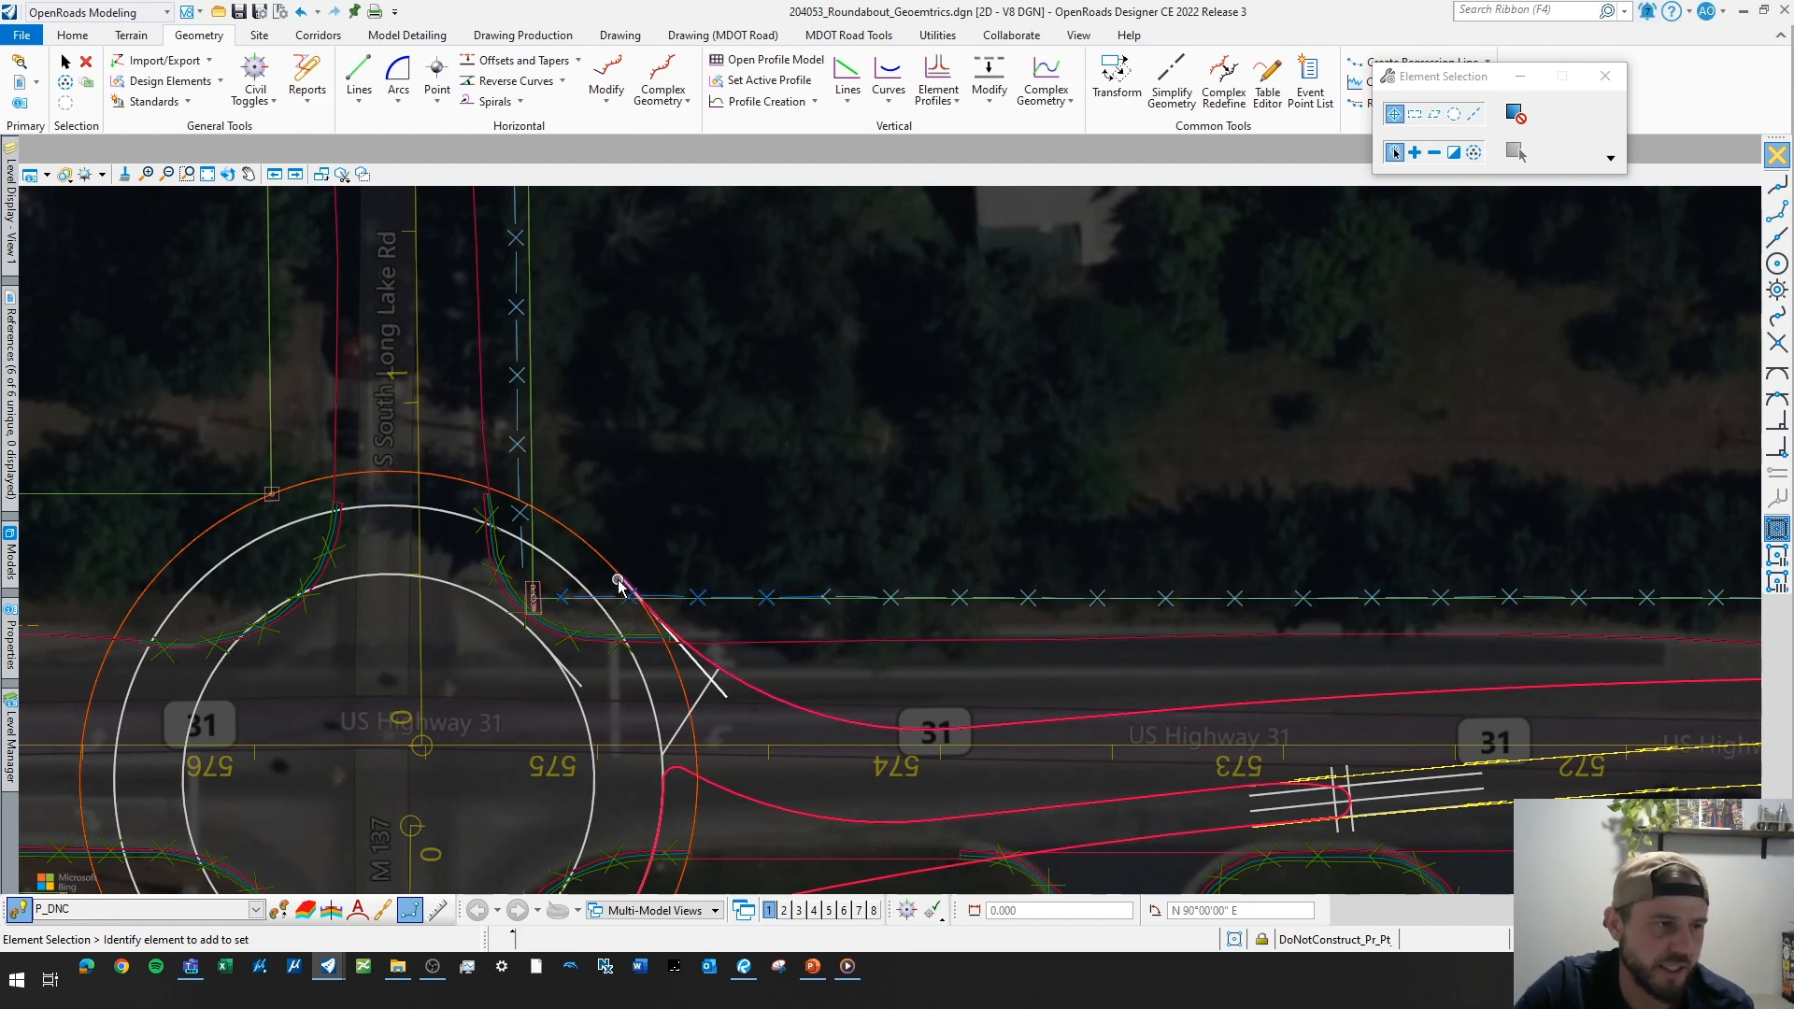
pyautogui.scroll(-2, 619, 584)
pyautogui.moveTo(847, 800); pyautogui.dragTo(807, 667, button='middle')
pyautogui.scroll(2, 860, 593)
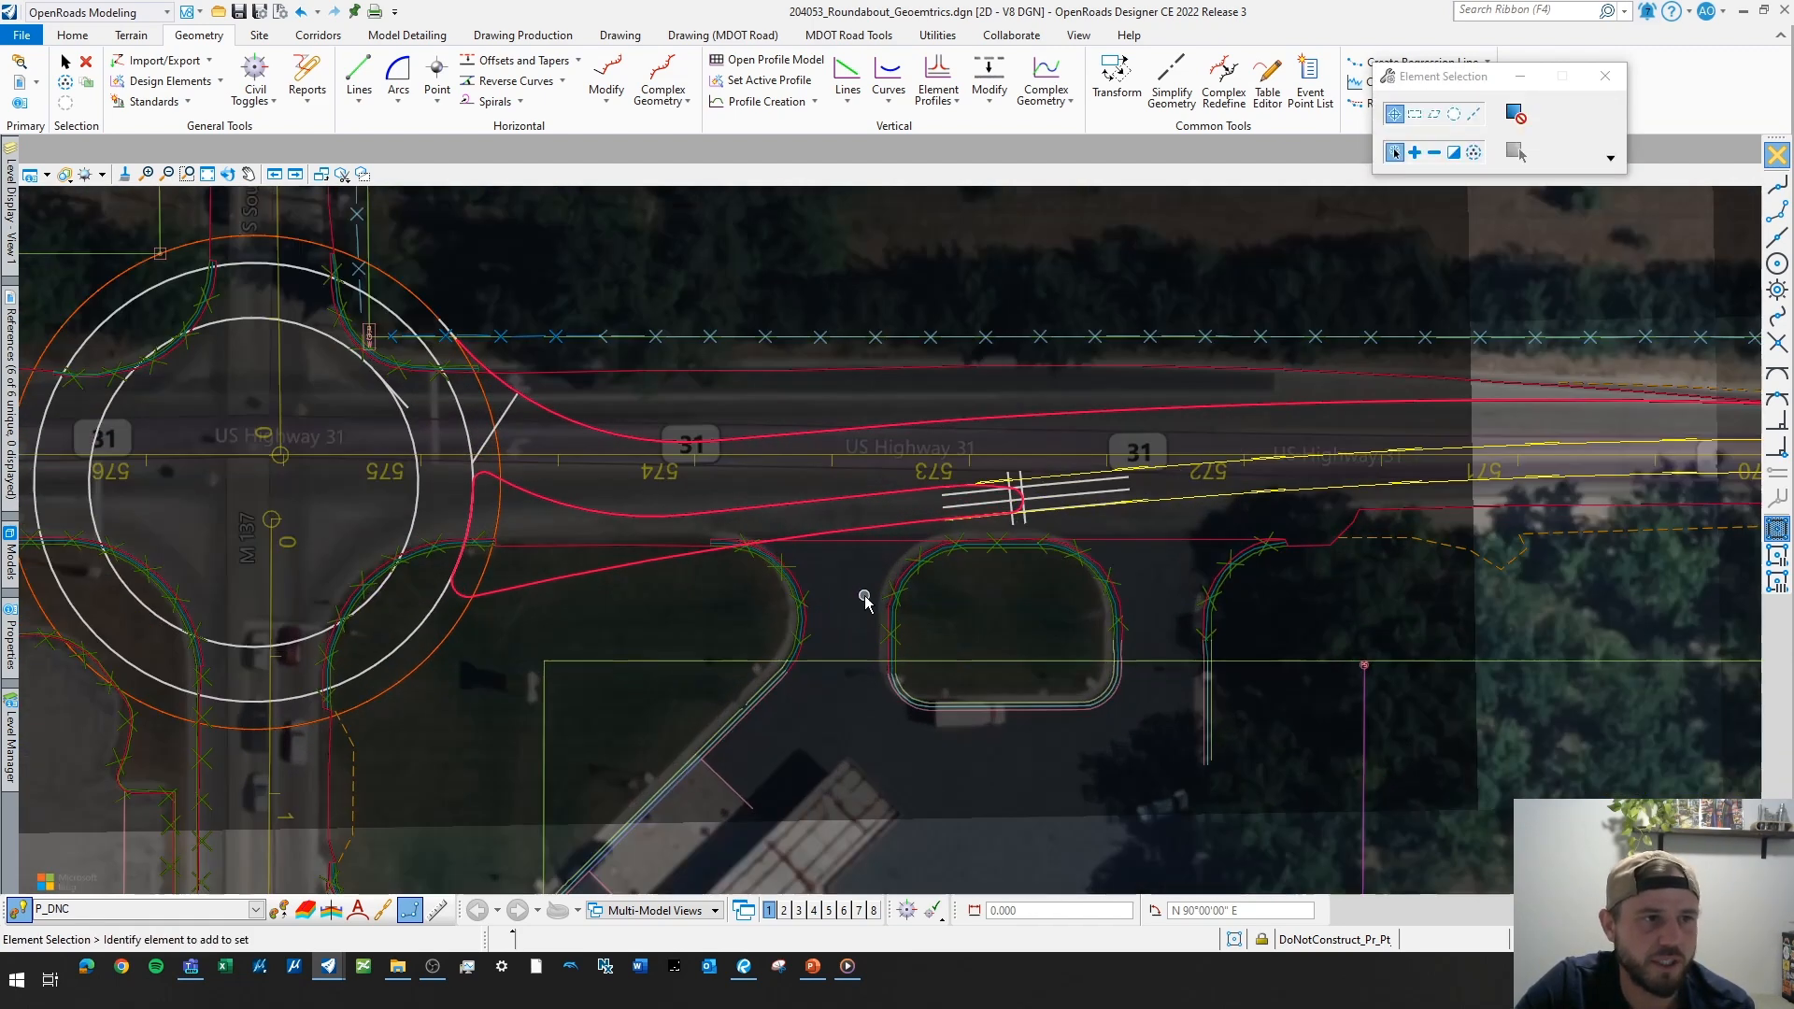
pyautogui.click(857, 521)
pyautogui.moveTo(704, 602); pyautogui.dragTo(867, 562, button='middle')
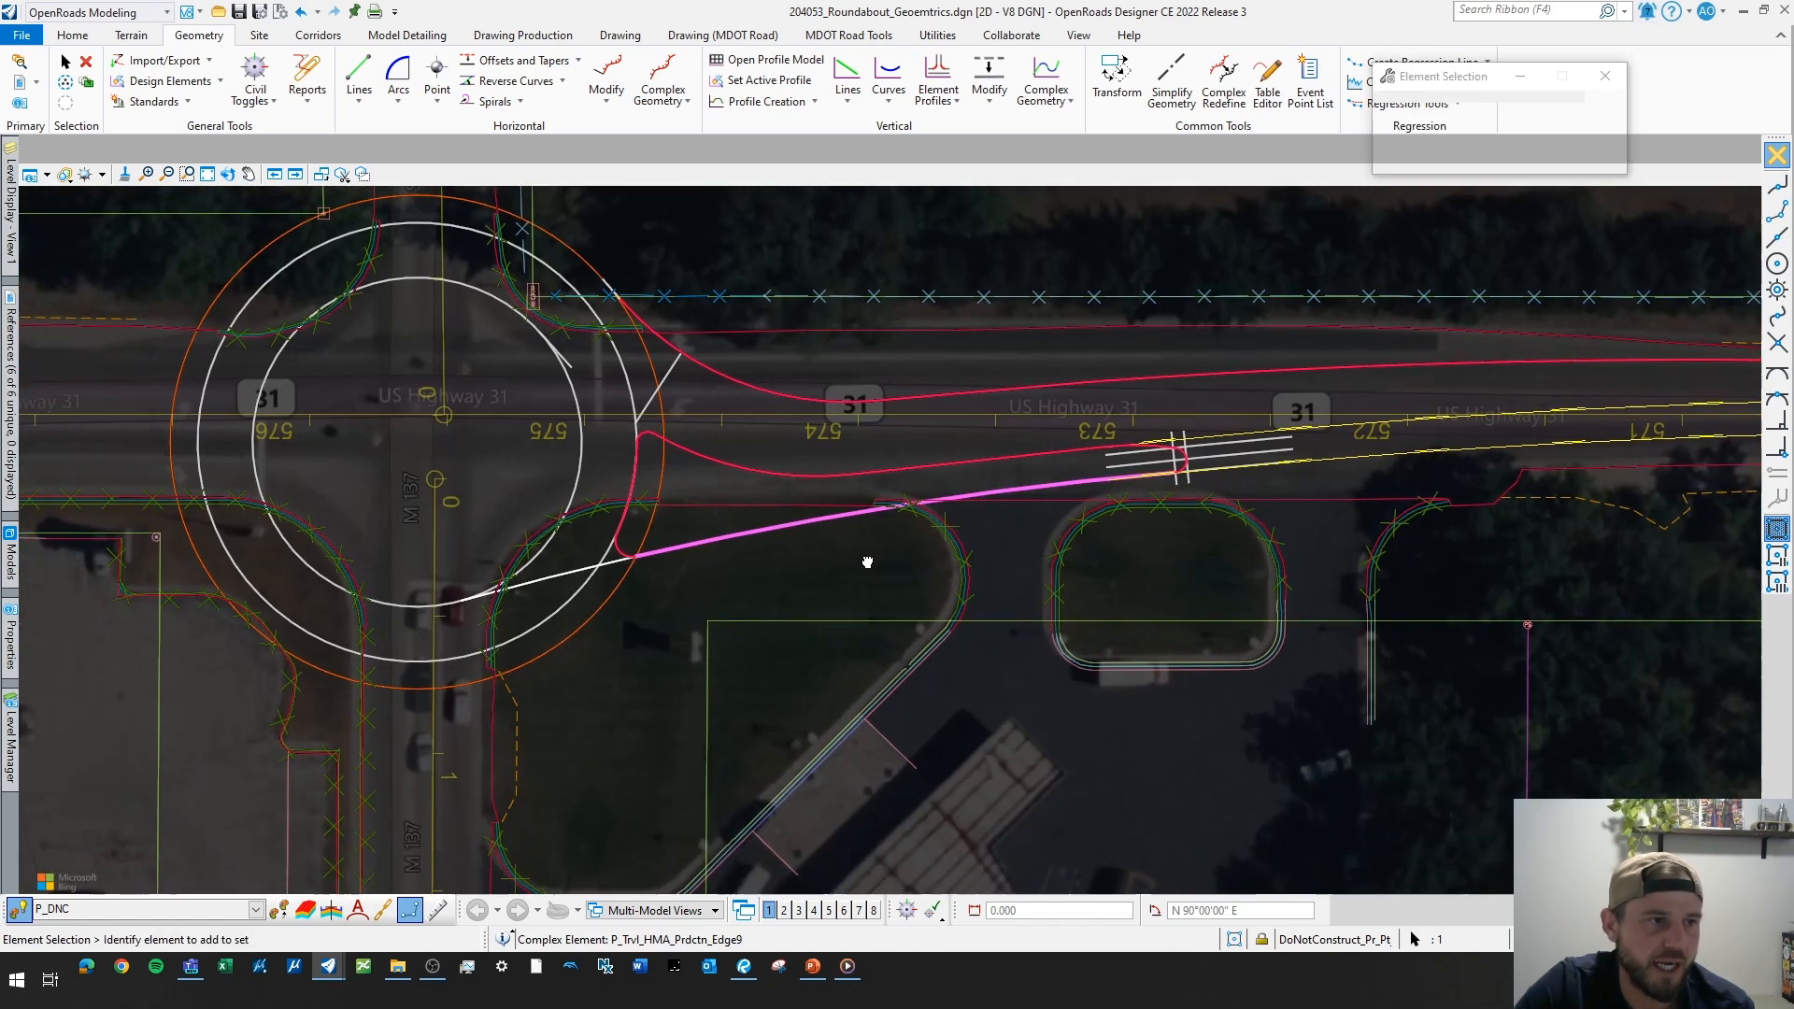
pyautogui.click(864, 560)
pyautogui.moveTo(1492, 462); pyautogui.dragTo(903, 530, button='middle')
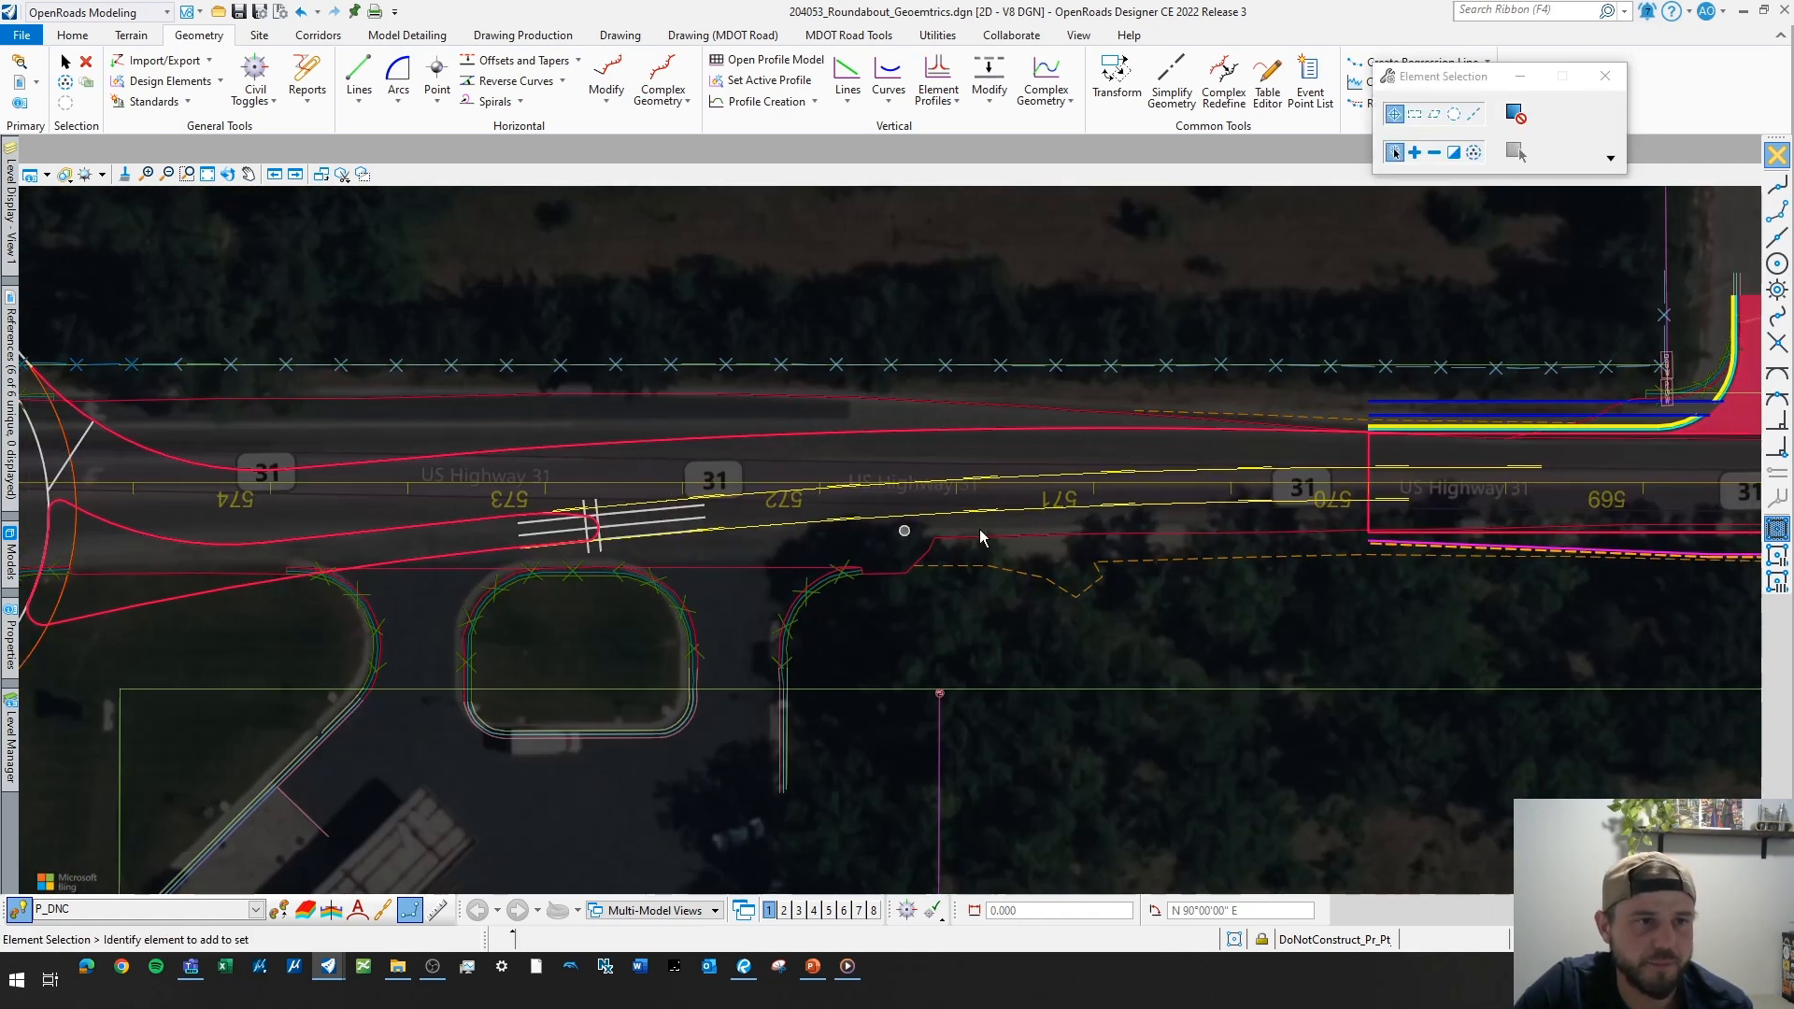
pyautogui.click(1154, 510)
pyautogui.press('Escape')
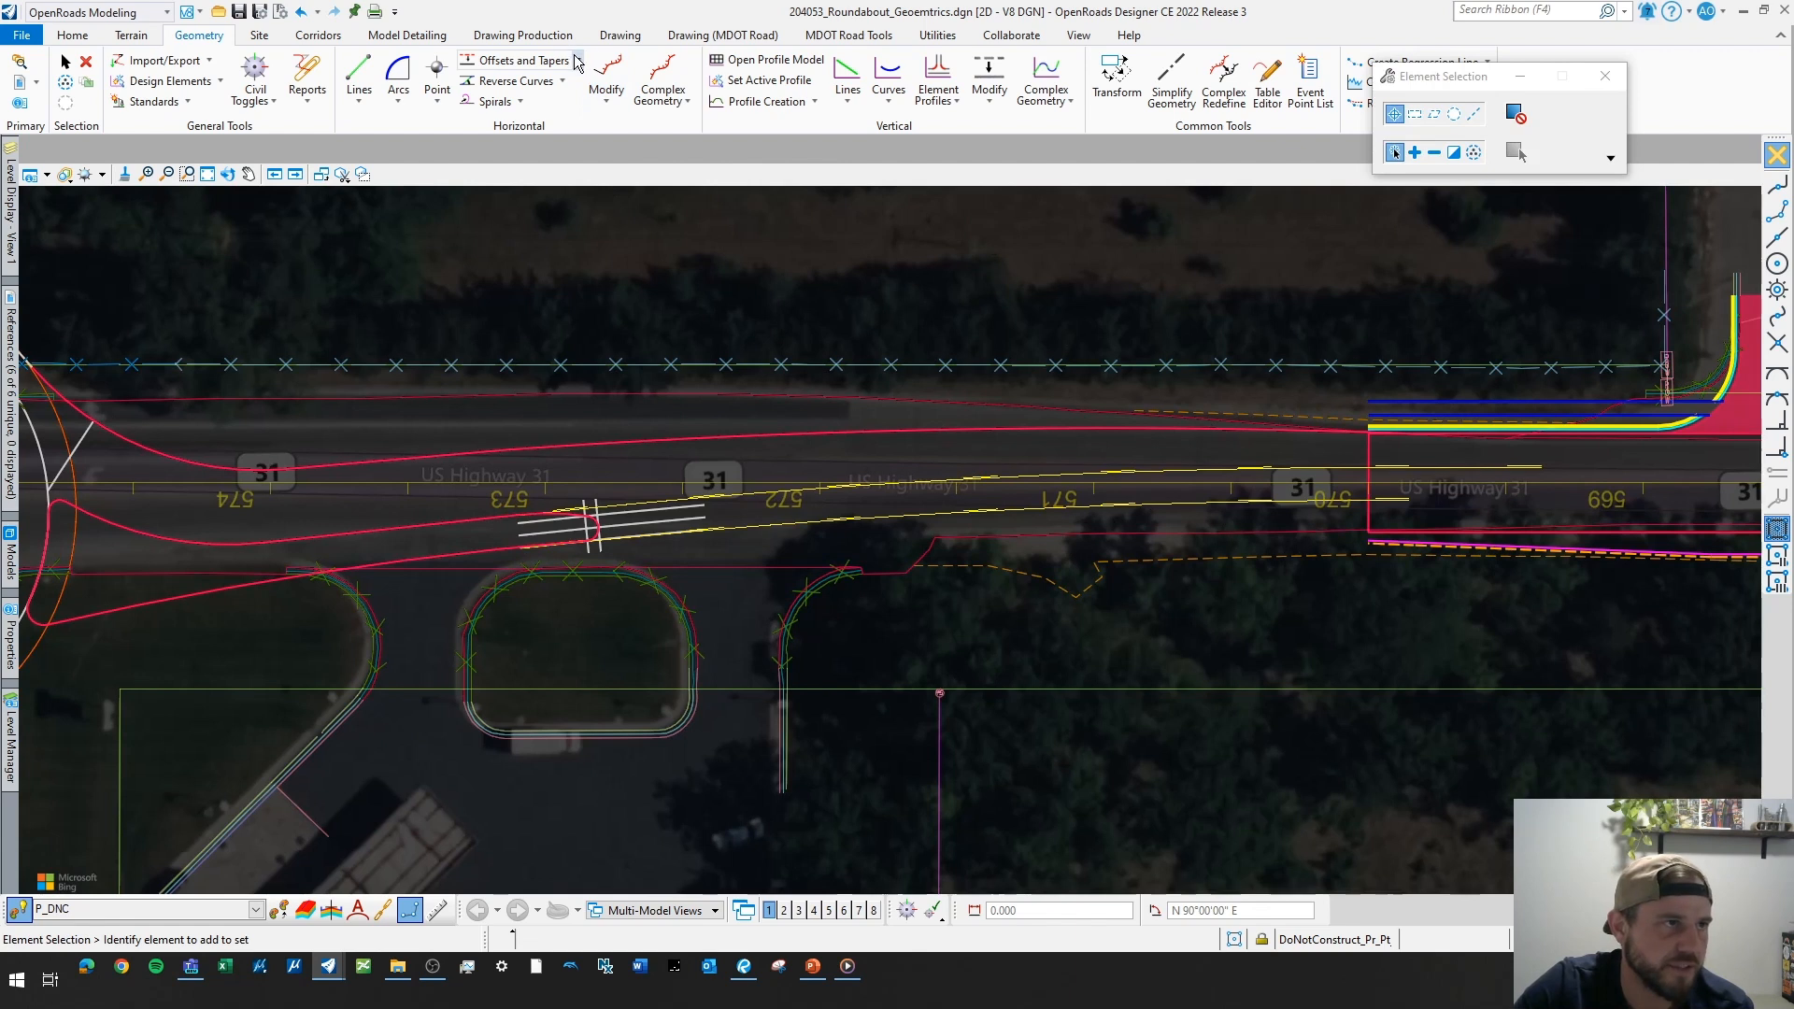
pyautogui.click(578, 61)
pyautogui.click(572, 84)
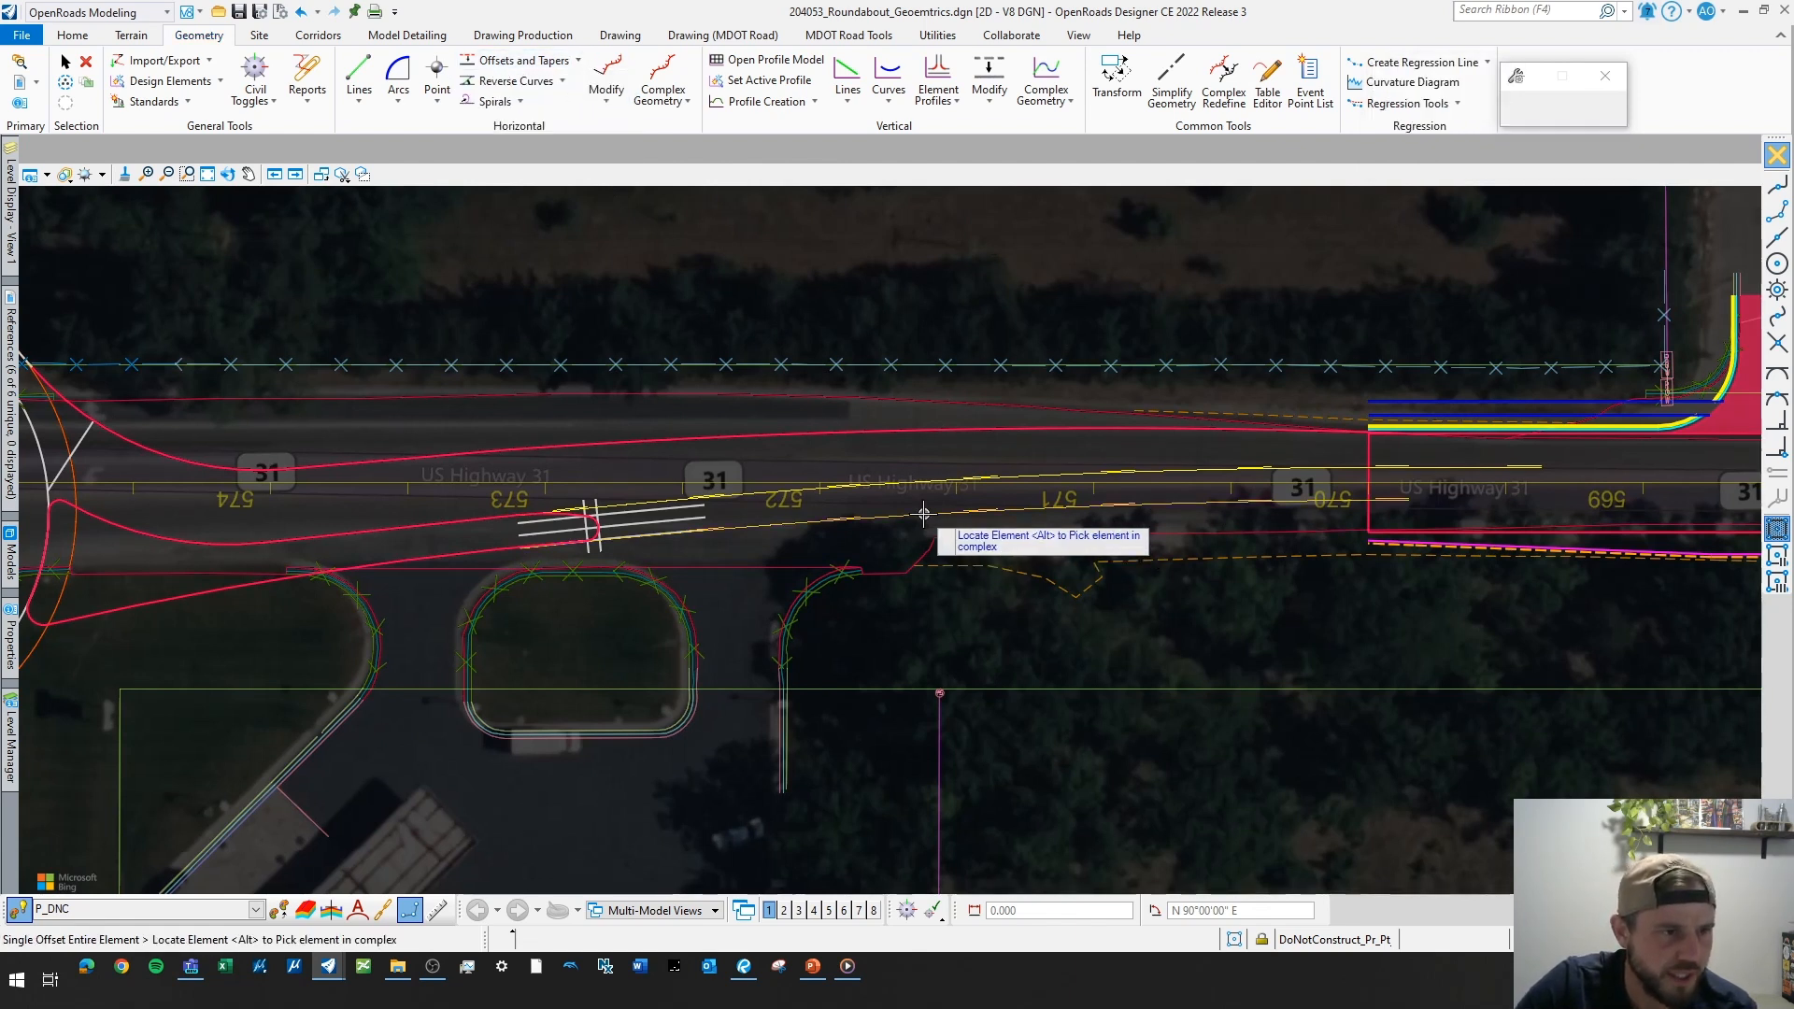
pyautogui.click(939, 514)
pyautogui.click(953, 567)
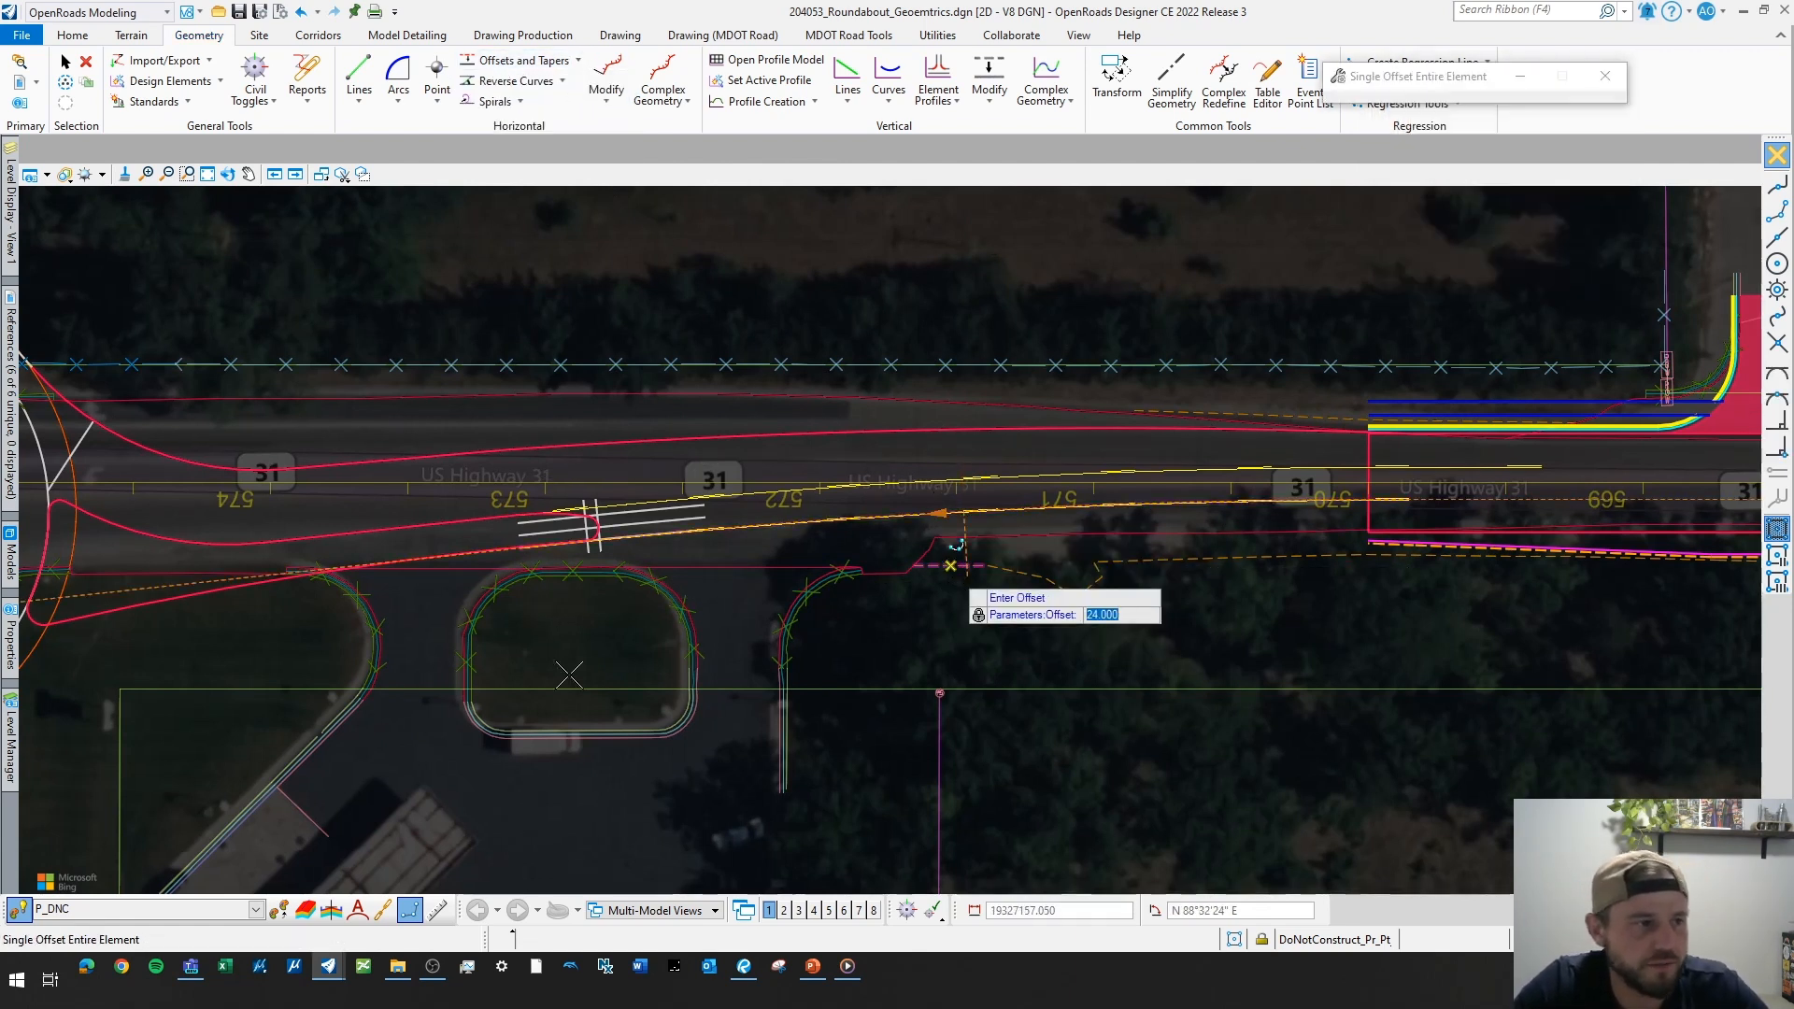
# - Match the P_Trvl_HMA_Prdctn_Edge feature definition and offset the entire exit-side yellow lane line outward by -12 ft
pyautogui.click(279, 908)
pyautogui.click(626, 437)
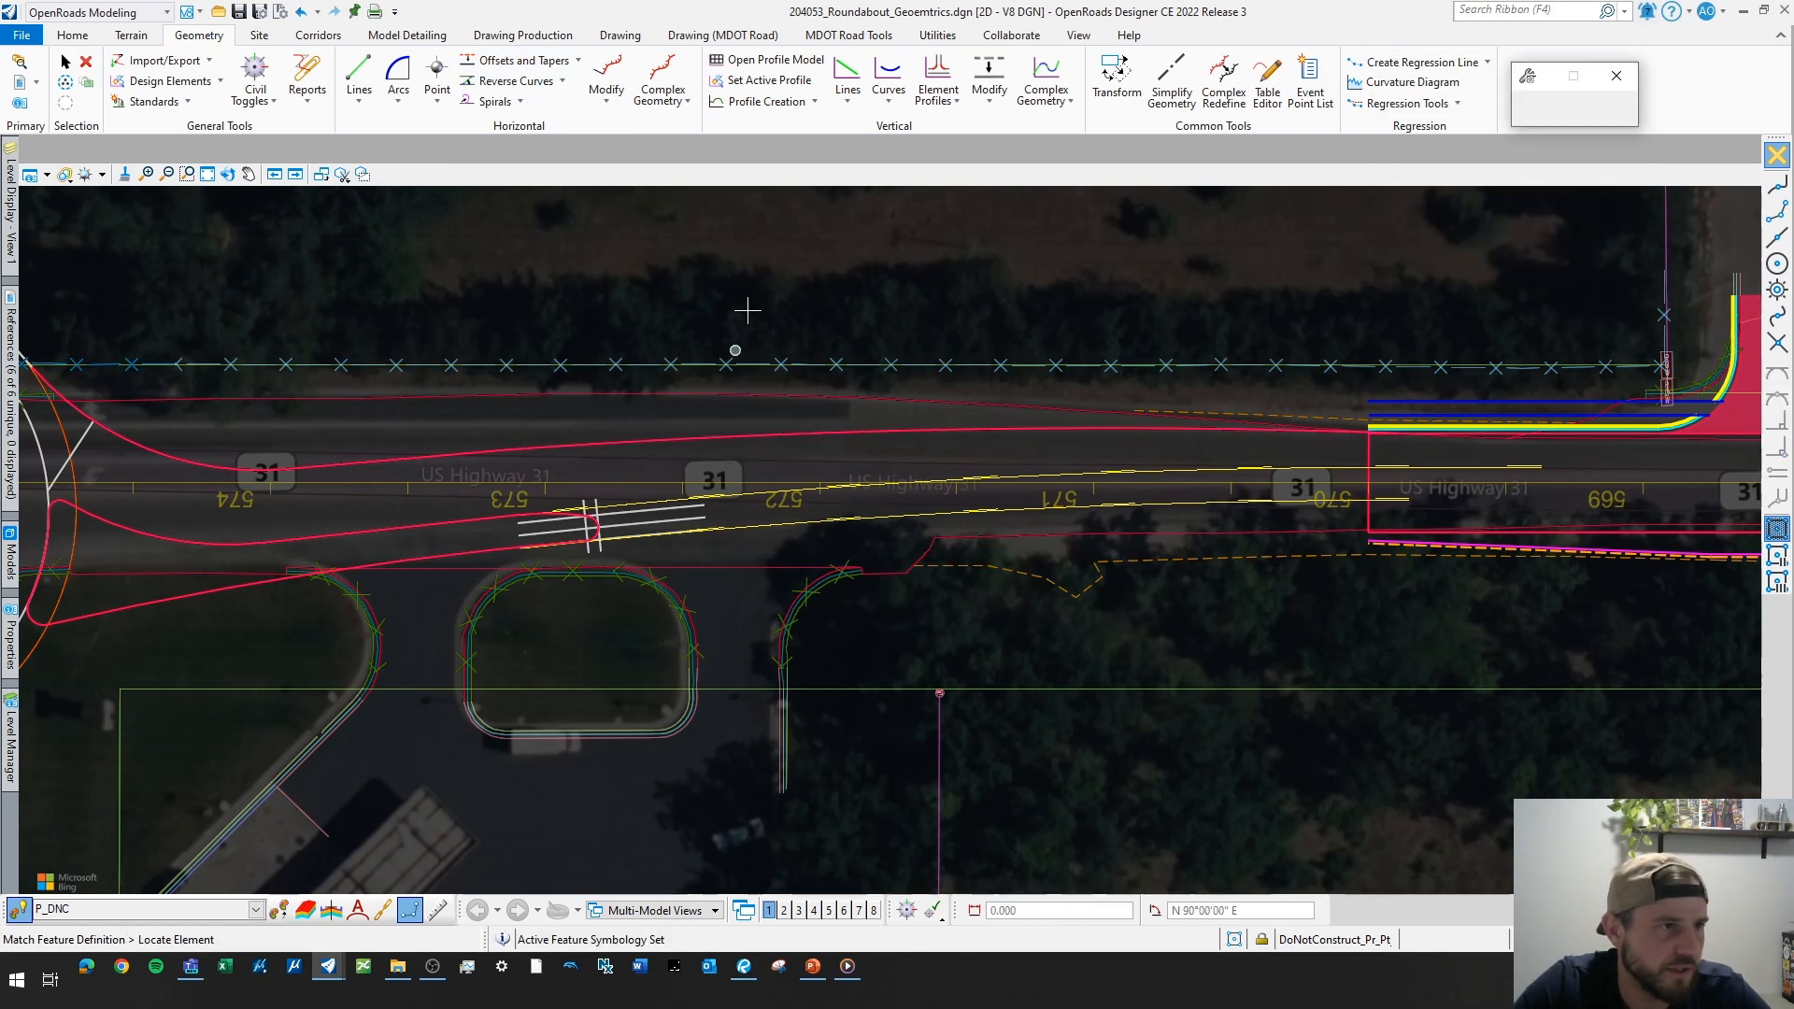
pyautogui.click(578, 62)
pyautogui.click(572, 84)
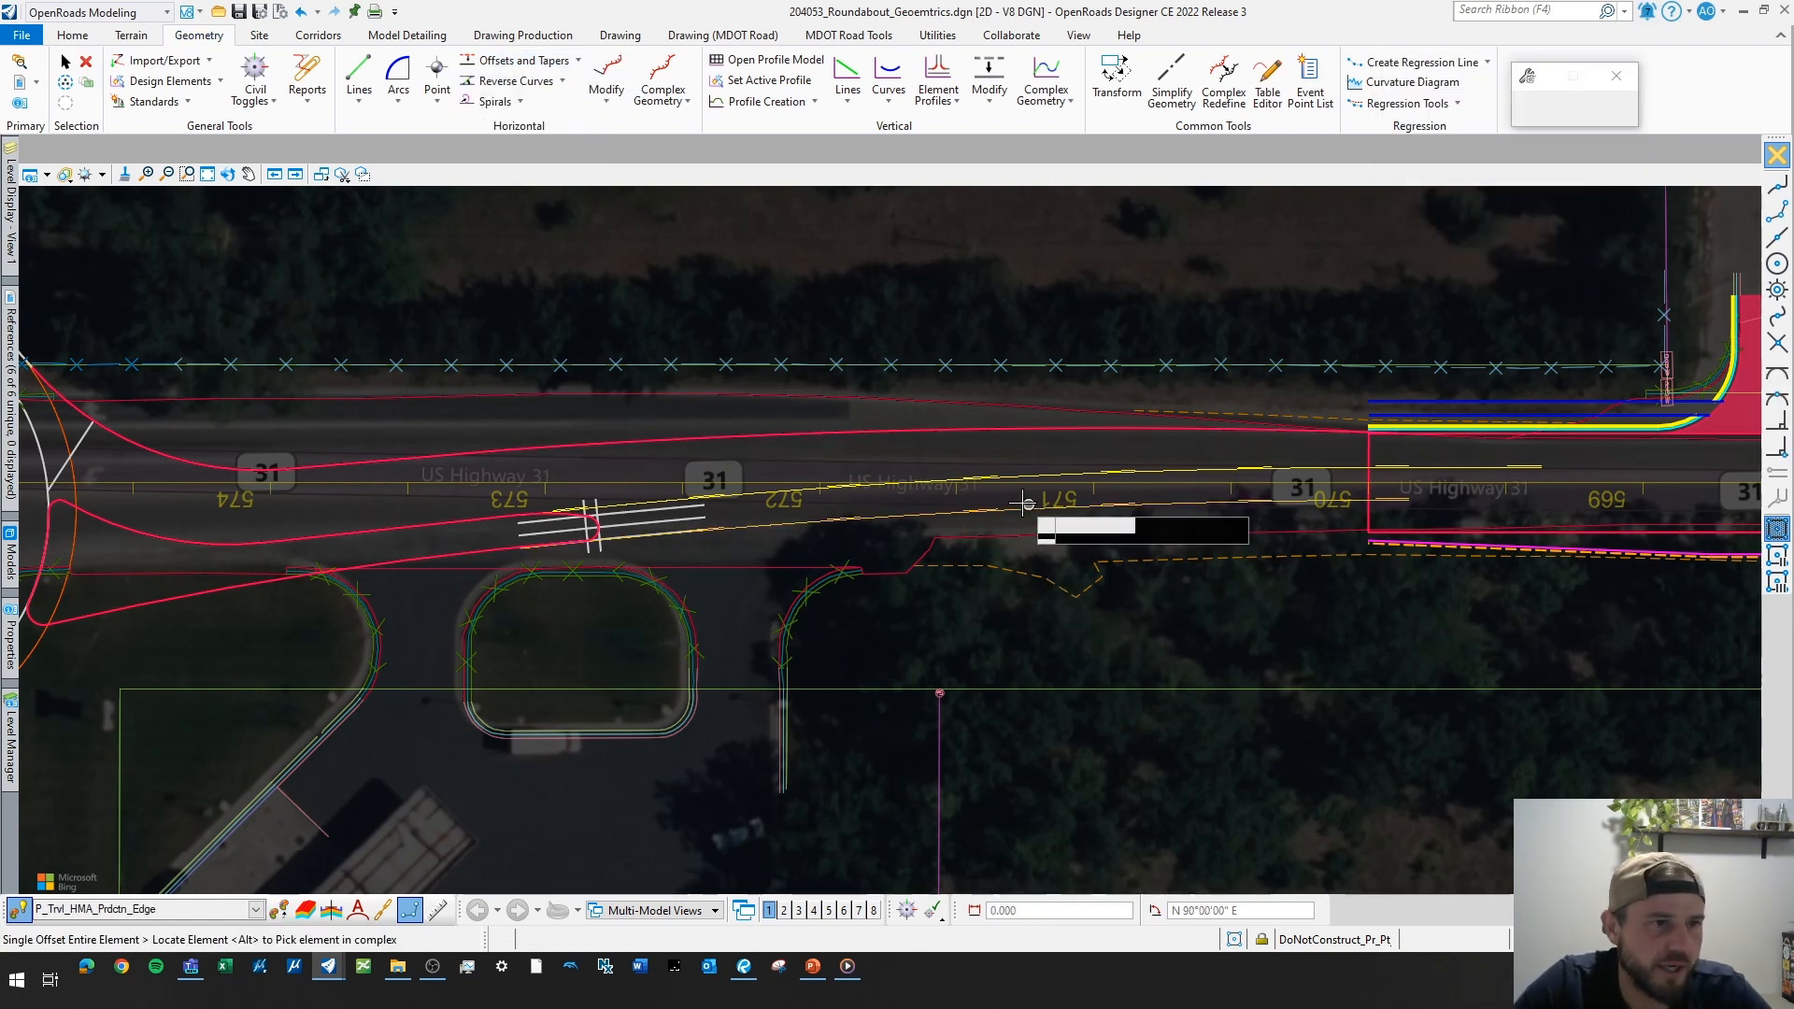
pyautogui.click(1033, 512)
pyautogui.write('-12')
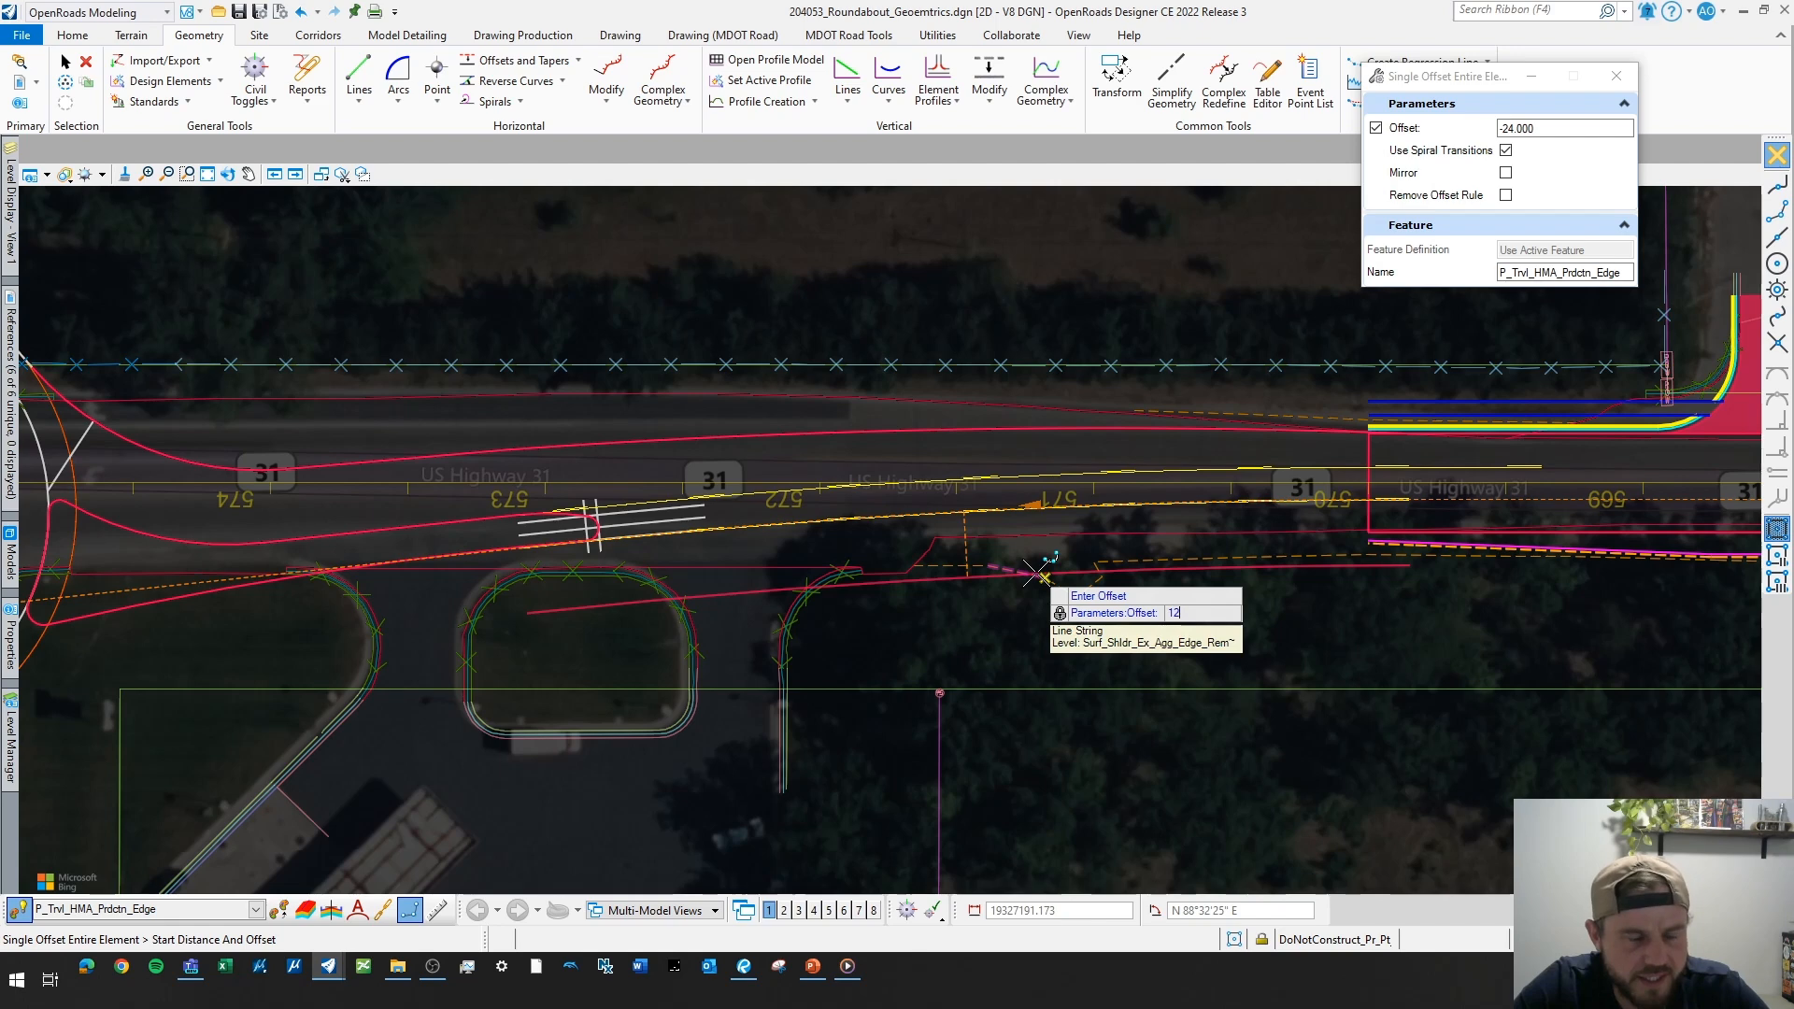
pyautogui.press('Return')
pyautogui.click(1133, 620)
pyautogui.scroll(-1, 1220, 598)
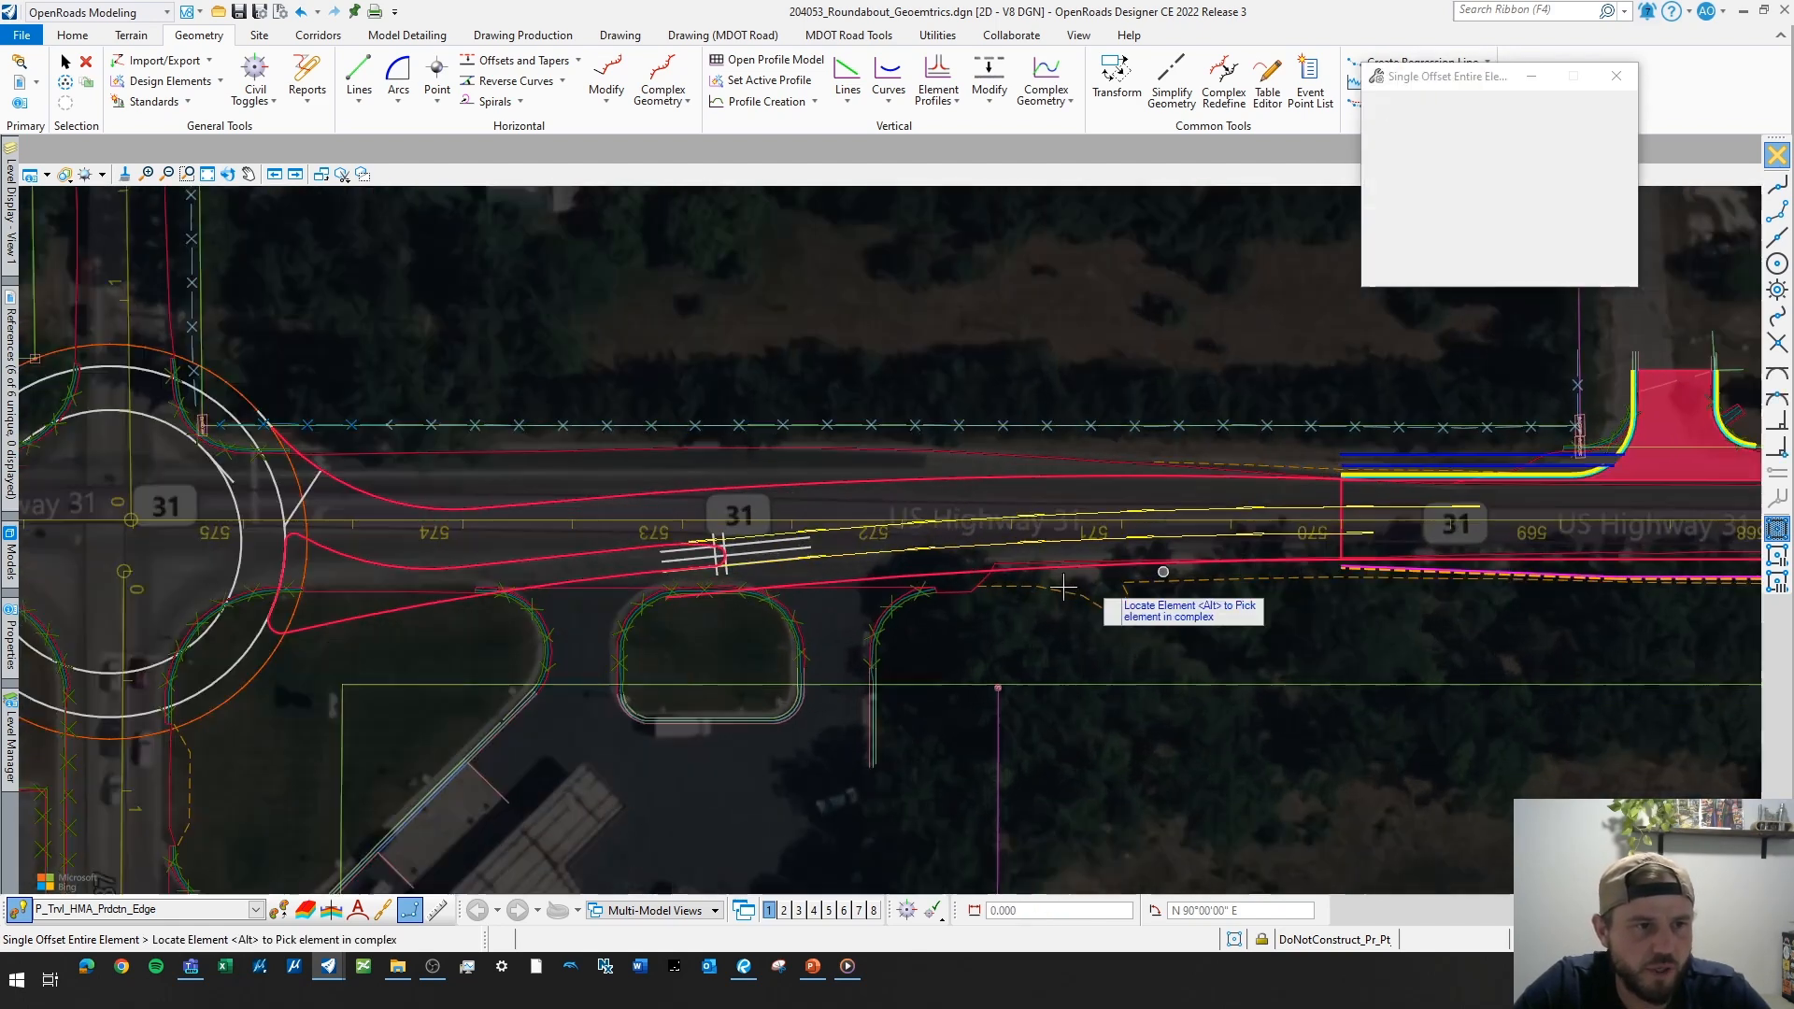
pyautogui.press('Escape')
# - Set the offset at the island end of the new exit-side outer edge to -18 ft
pyautogui.scroll(4, 733, 592)
pyautogui.click(647, 575)
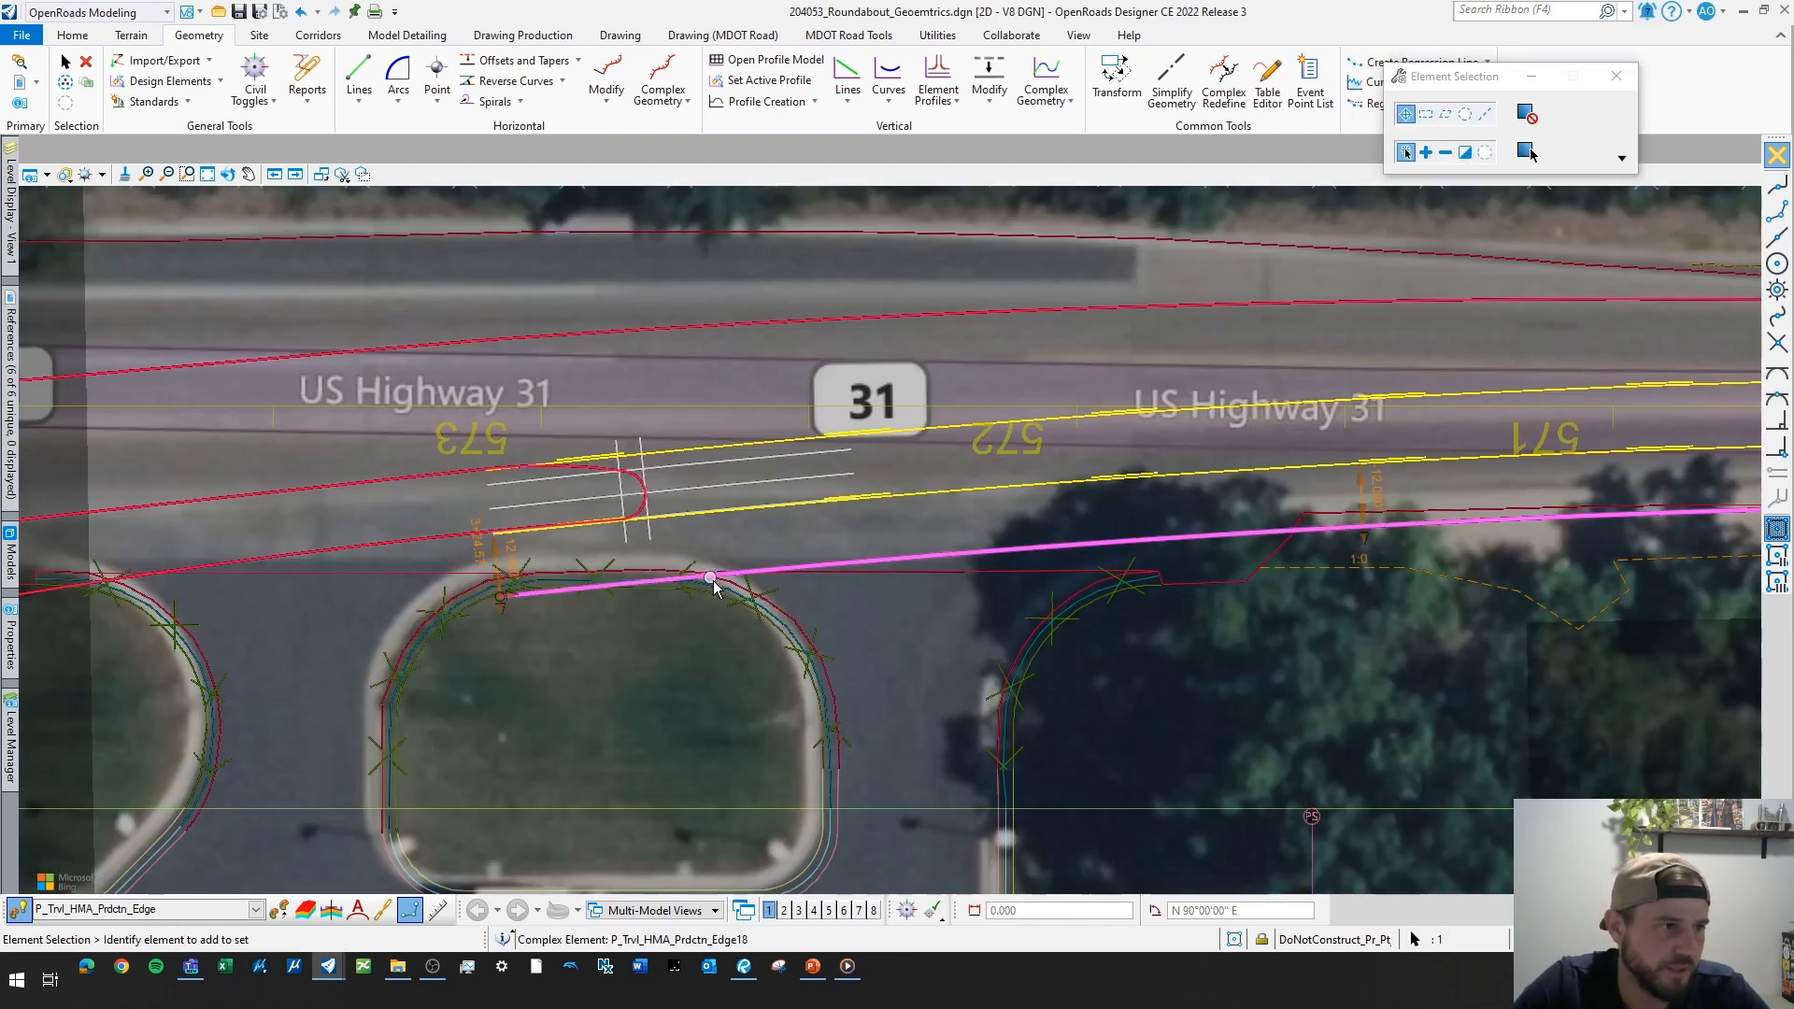
pyautogui.click(512, 556)
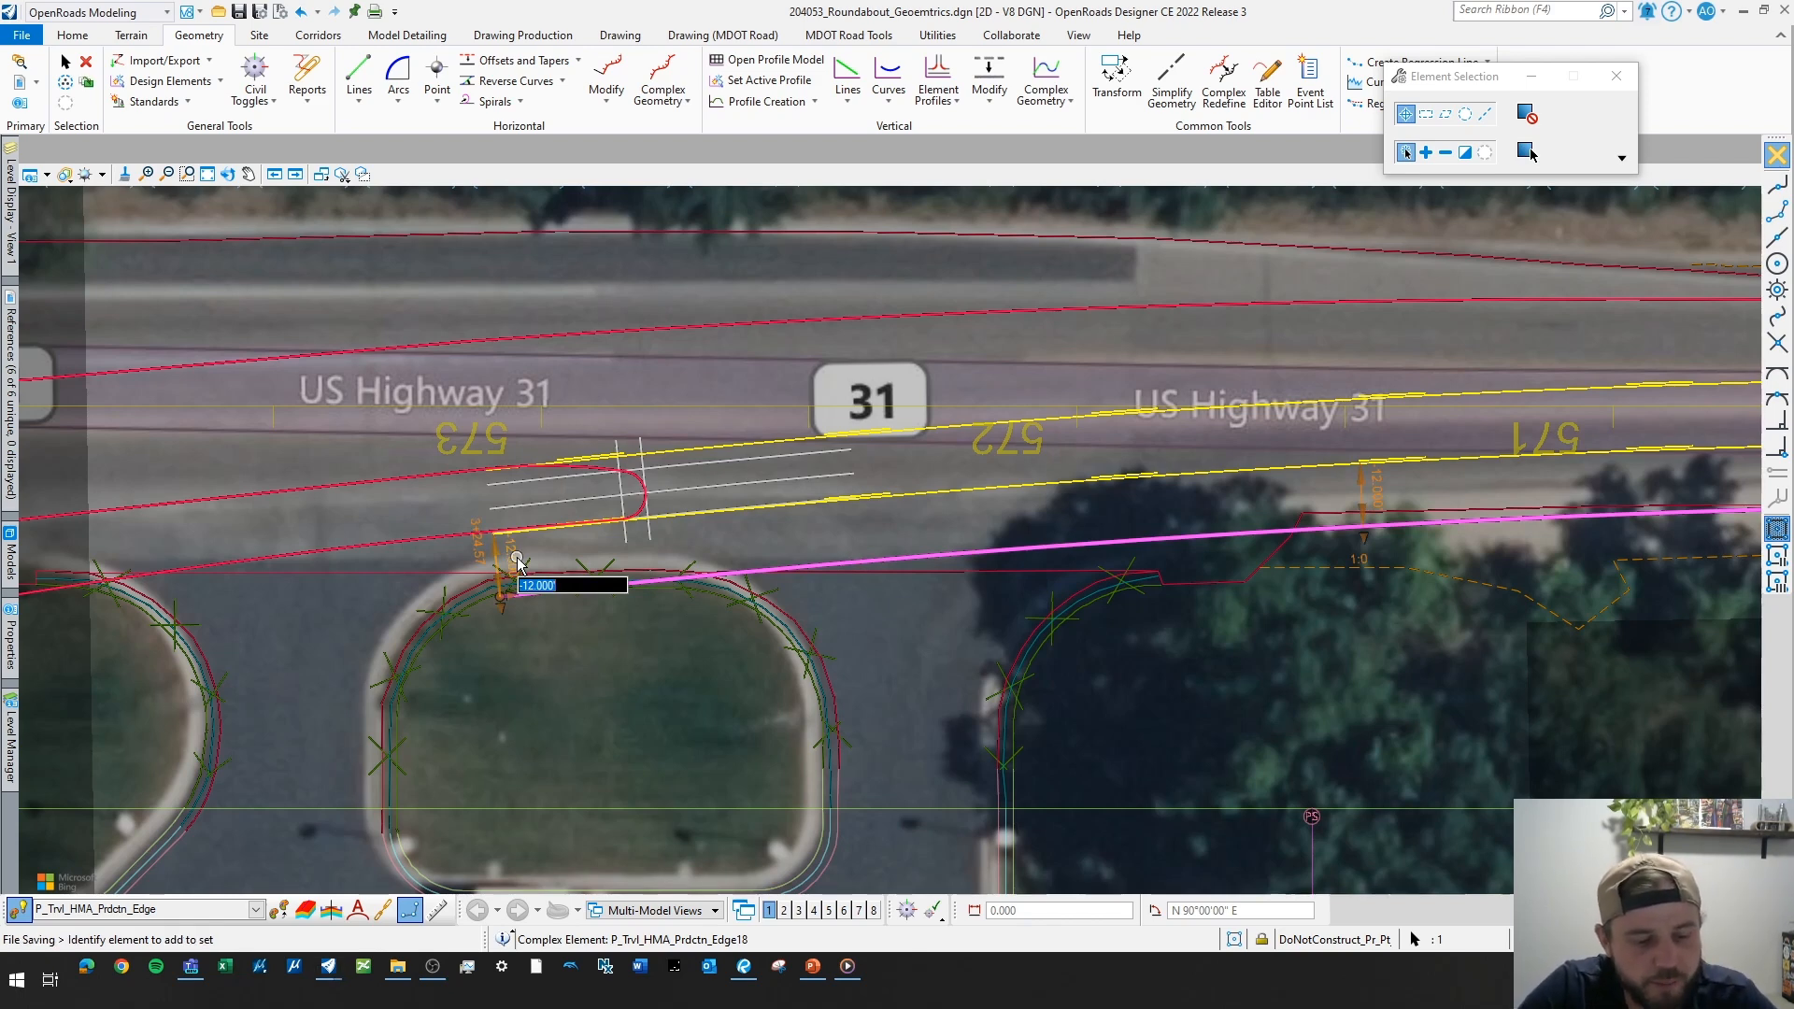
pyautogui.press('Return')
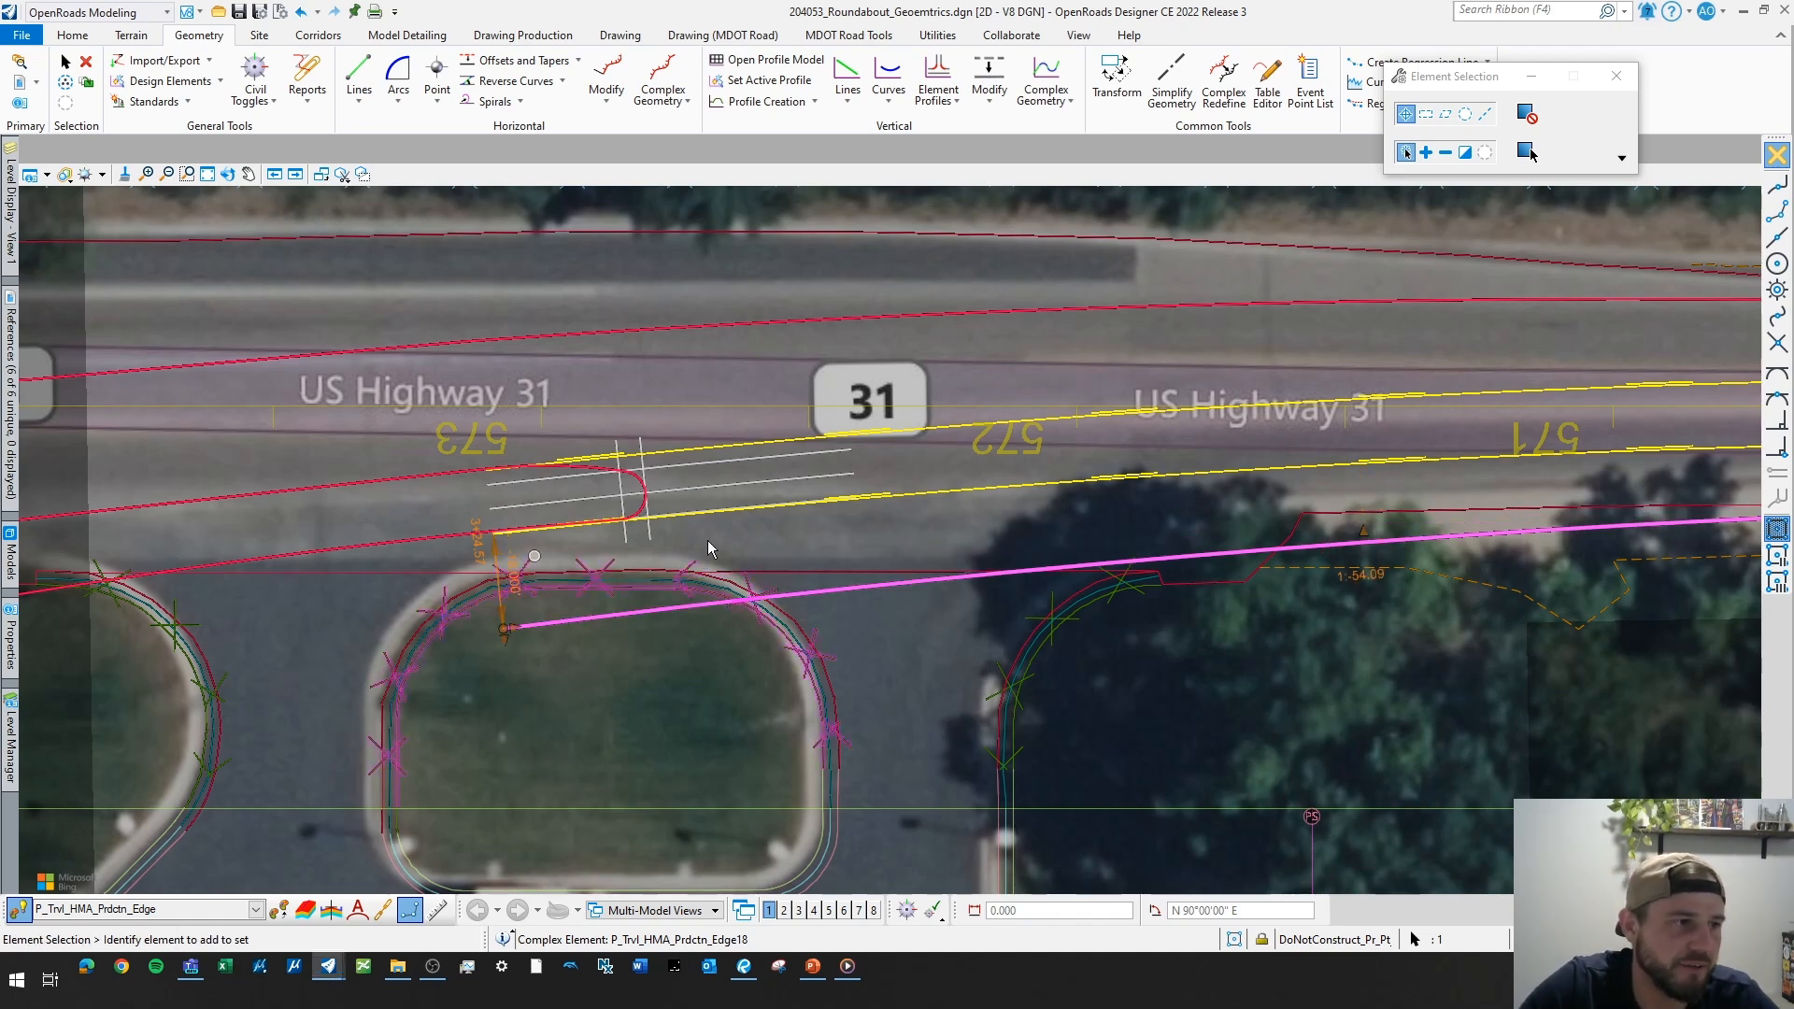
# - Try to offset the splitter island's entire exit-side edge outward by -18 ft
pyautogui.scroll(-2, 898, 613)
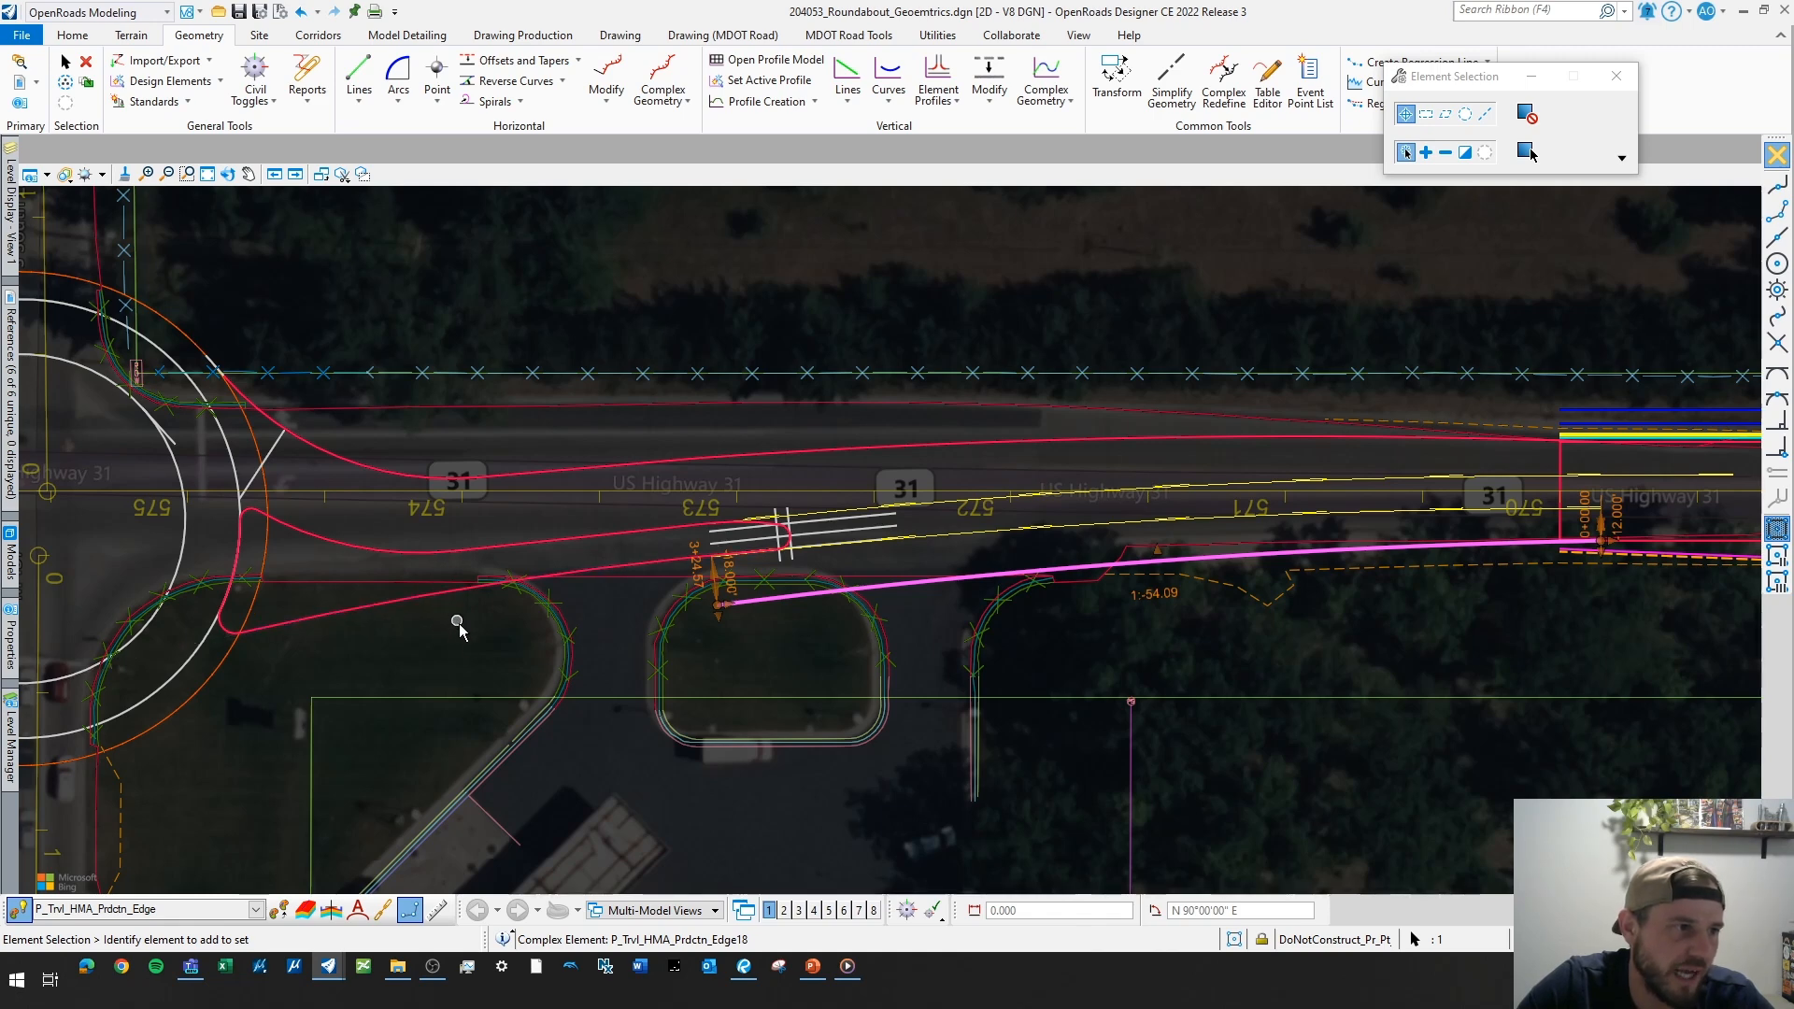
pyautogui.scroll(-1, 728, 565)
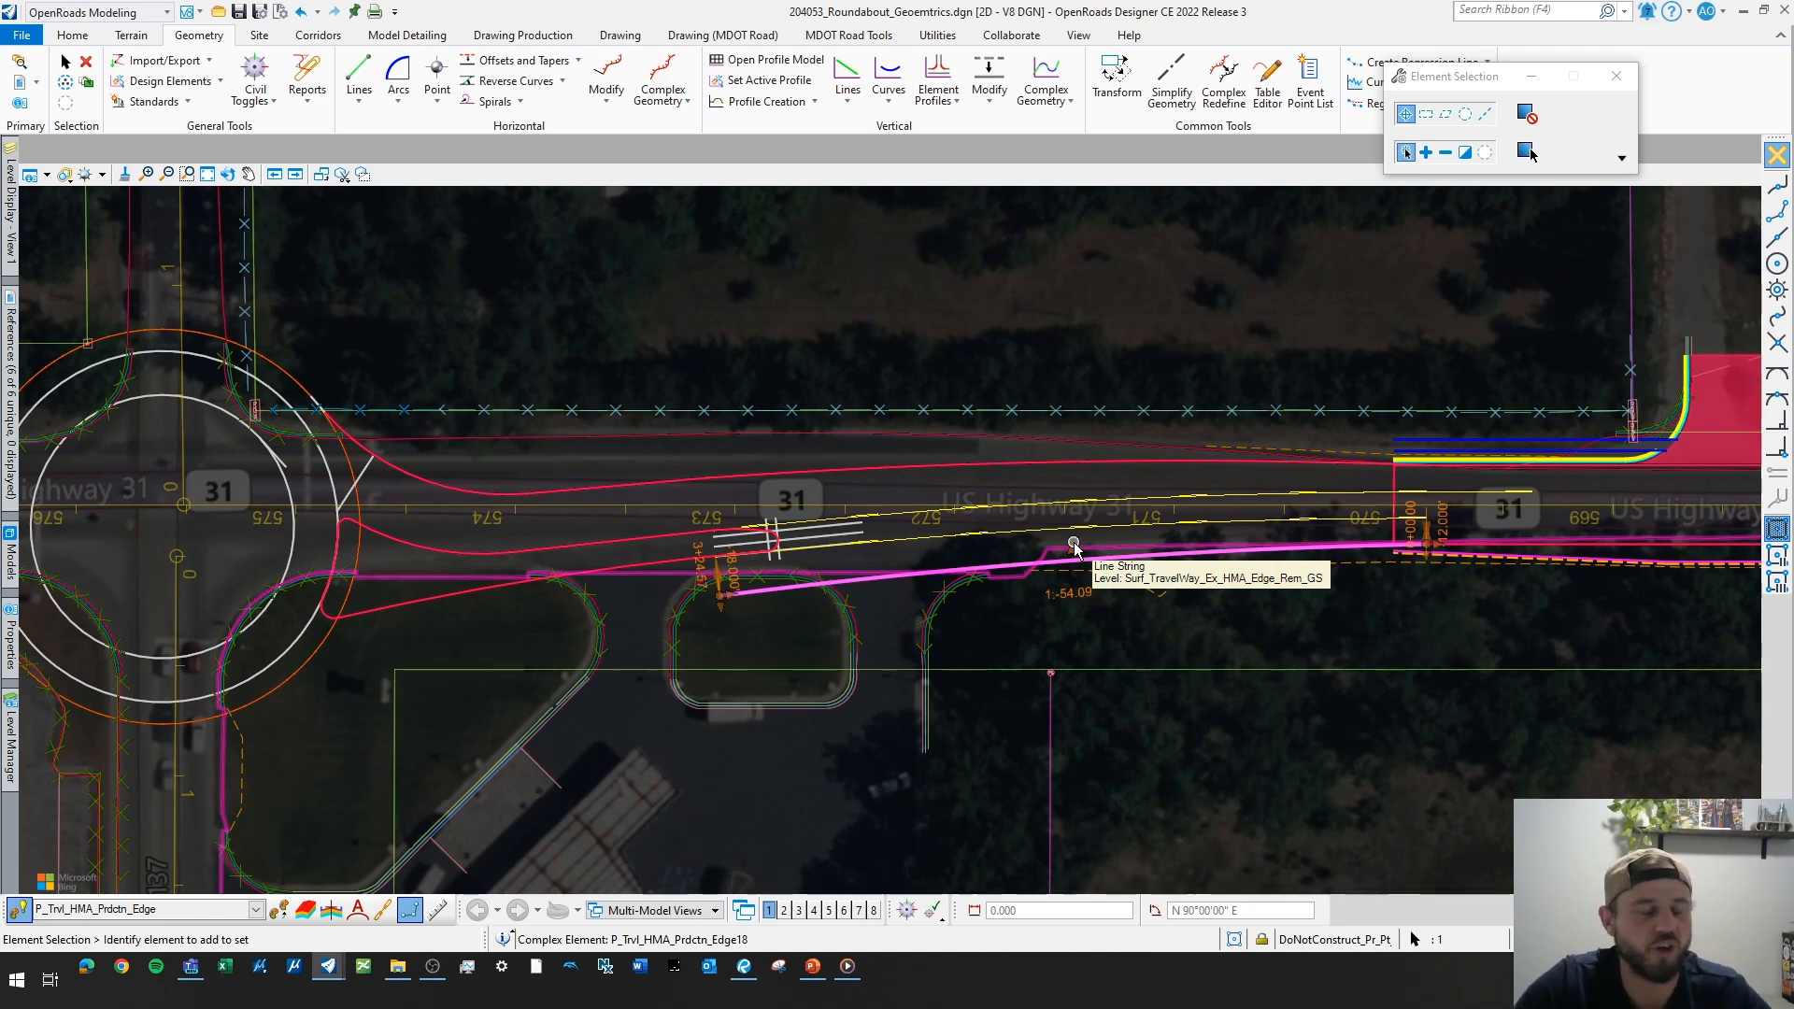
pyautogui.scroll(1, 732, 590)
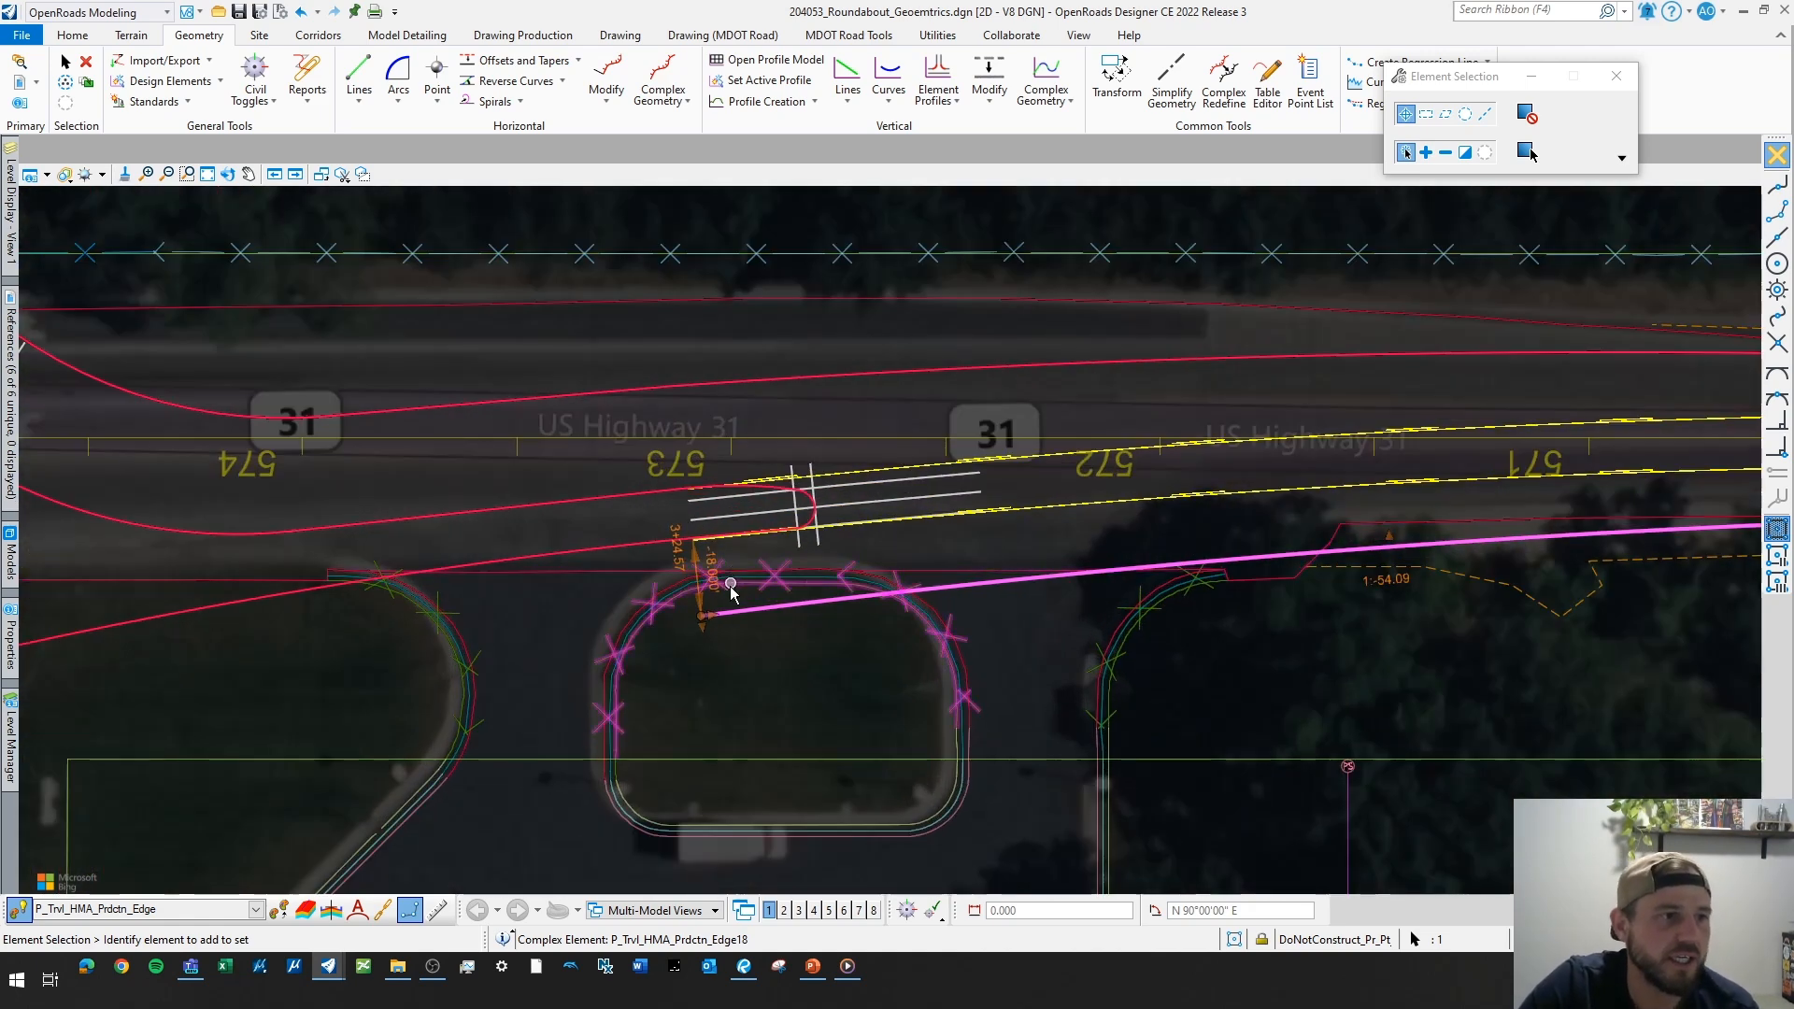
pyautogui.scroll(-2, 732, 591)
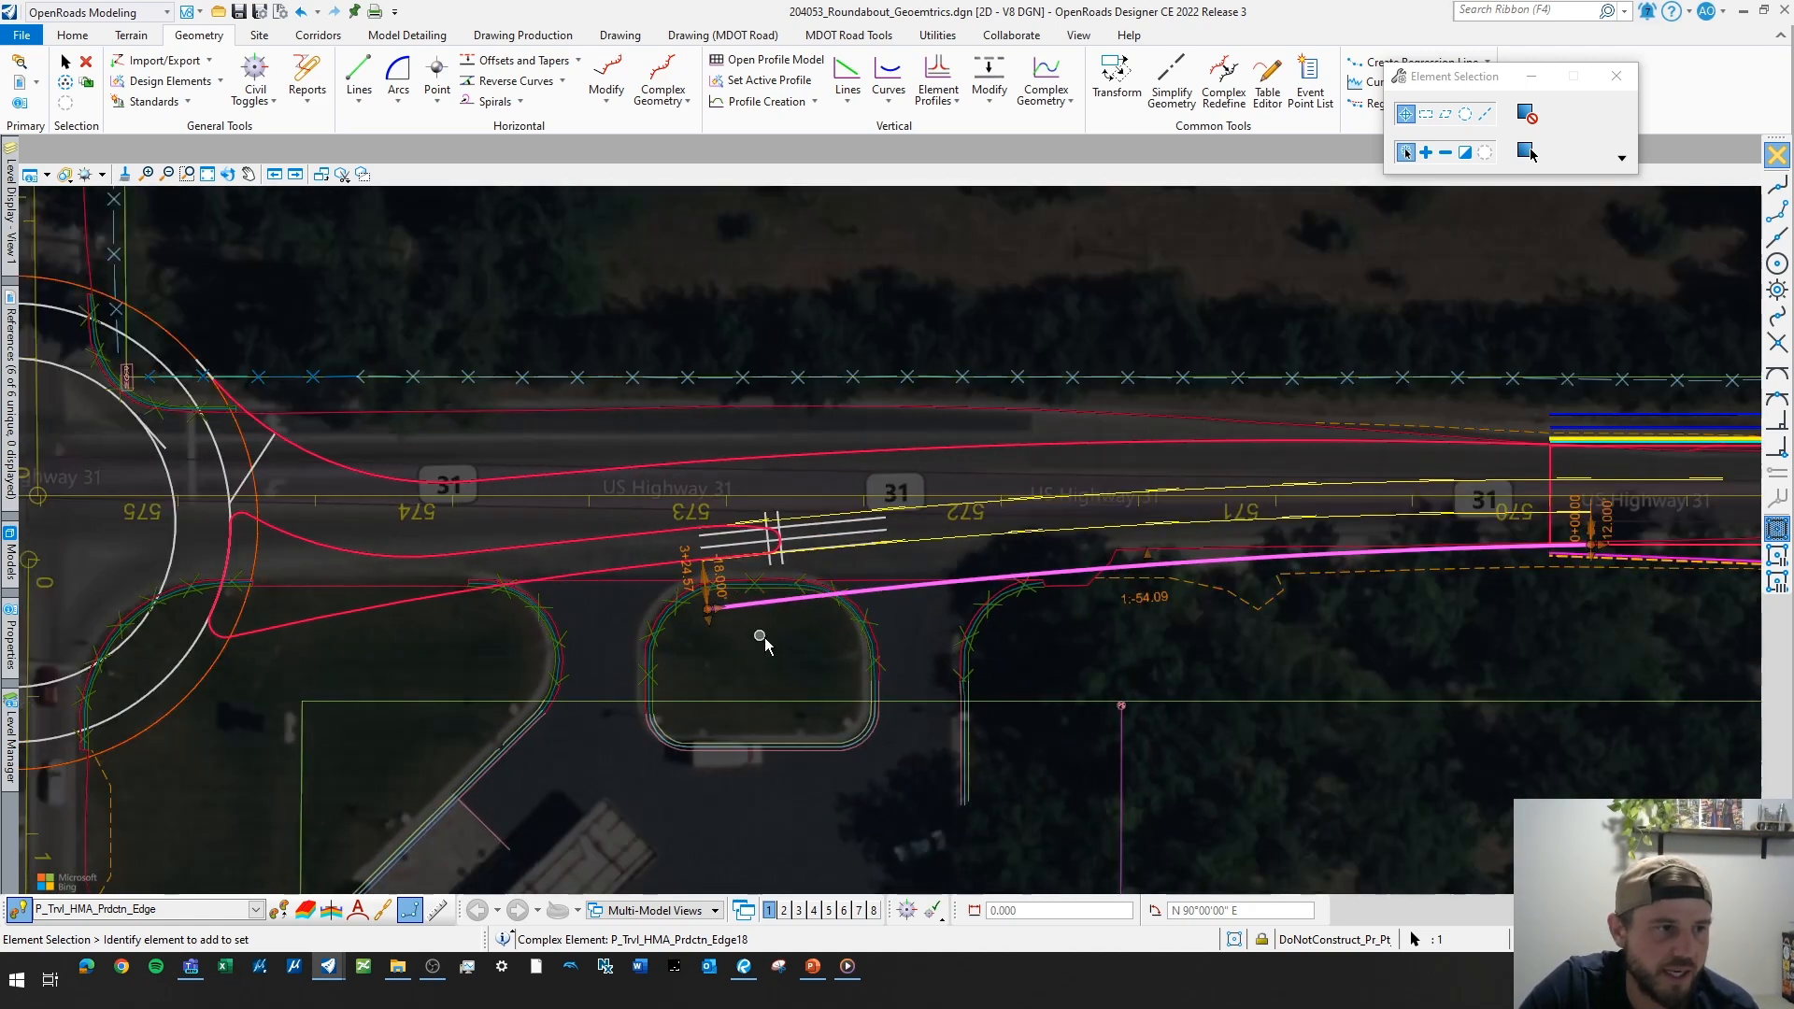
pyautogui.scroll(2, 840, 630)
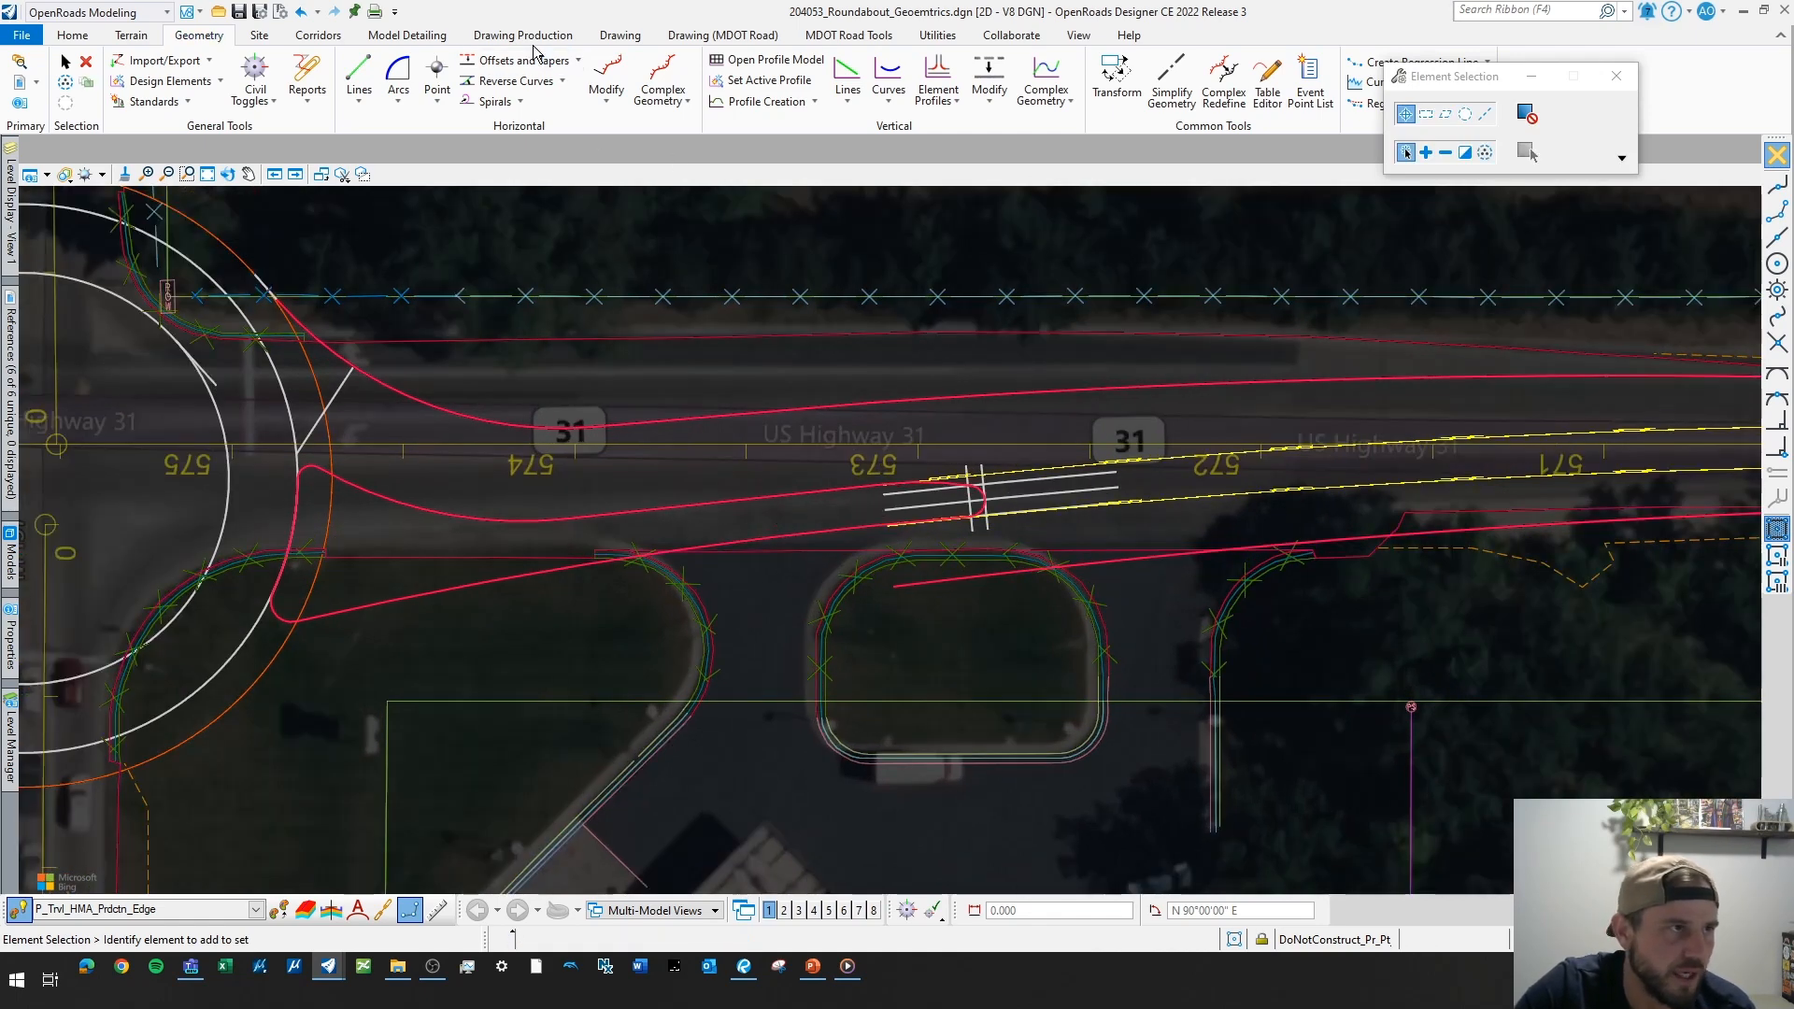
pyautogui.click(536, 58)
pyautogui.click(523, 80)
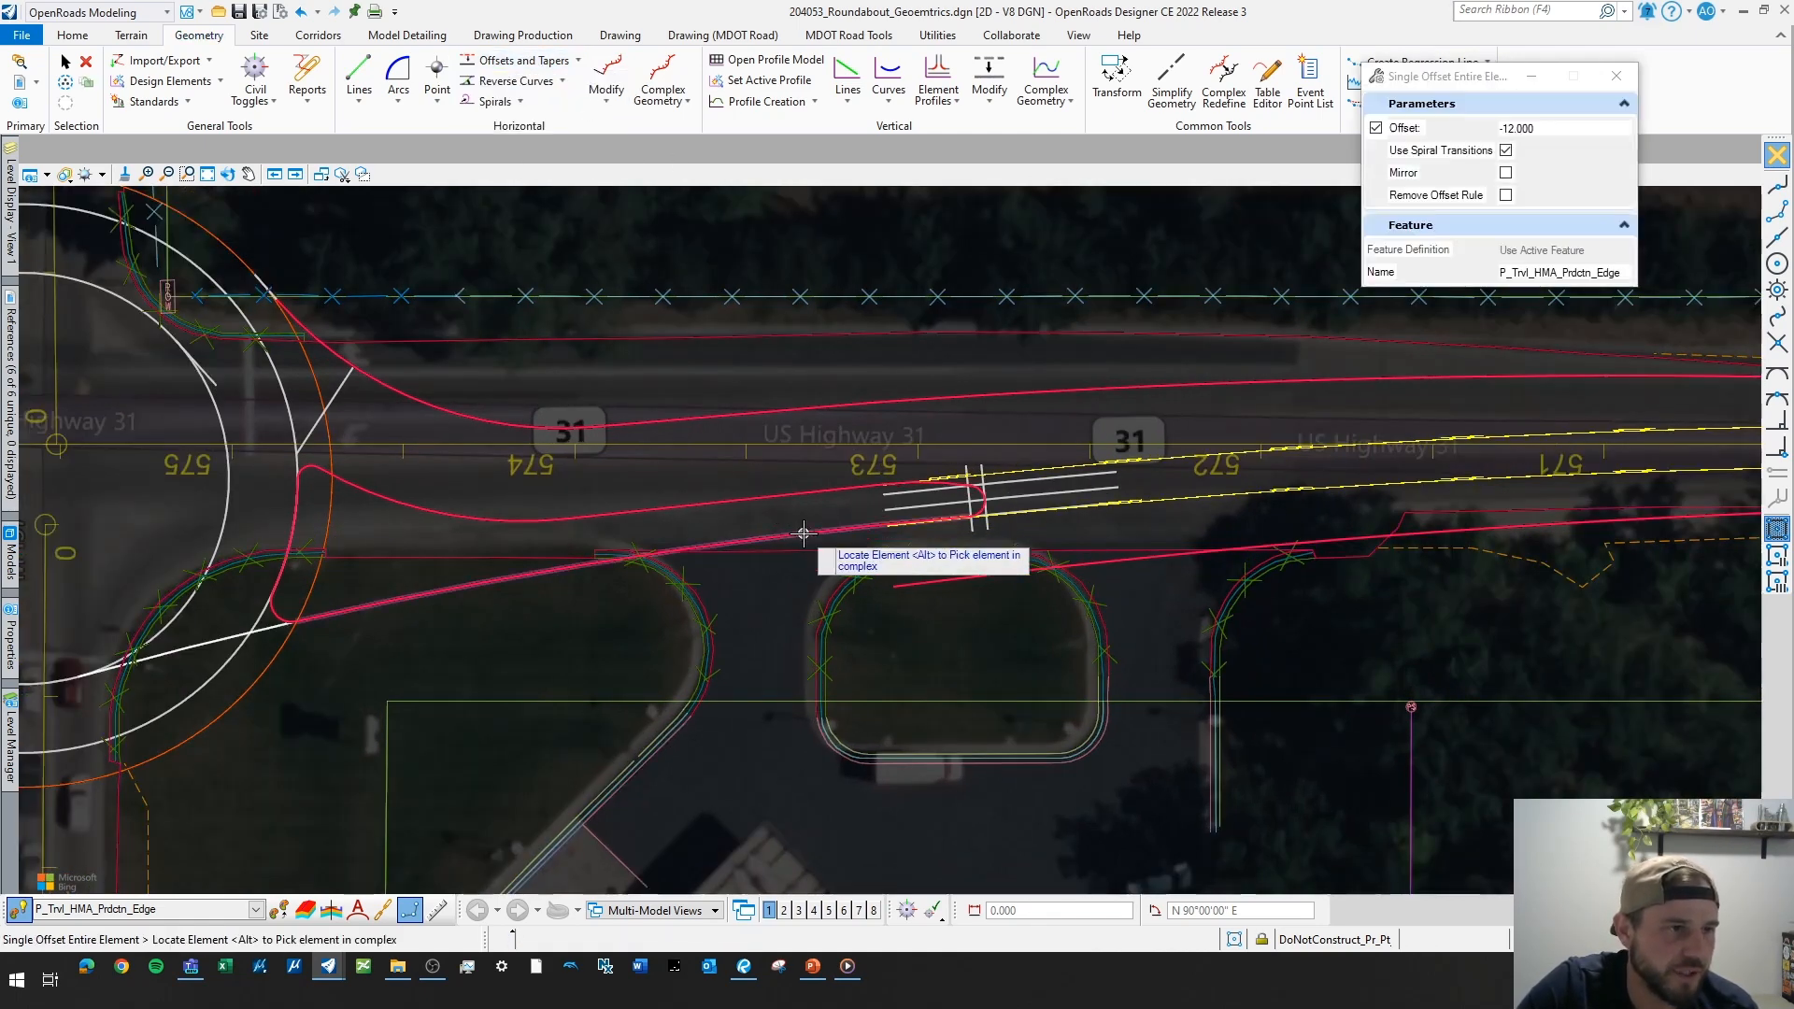
pyautogui.click(803, 534)
pyautogui.write('1')
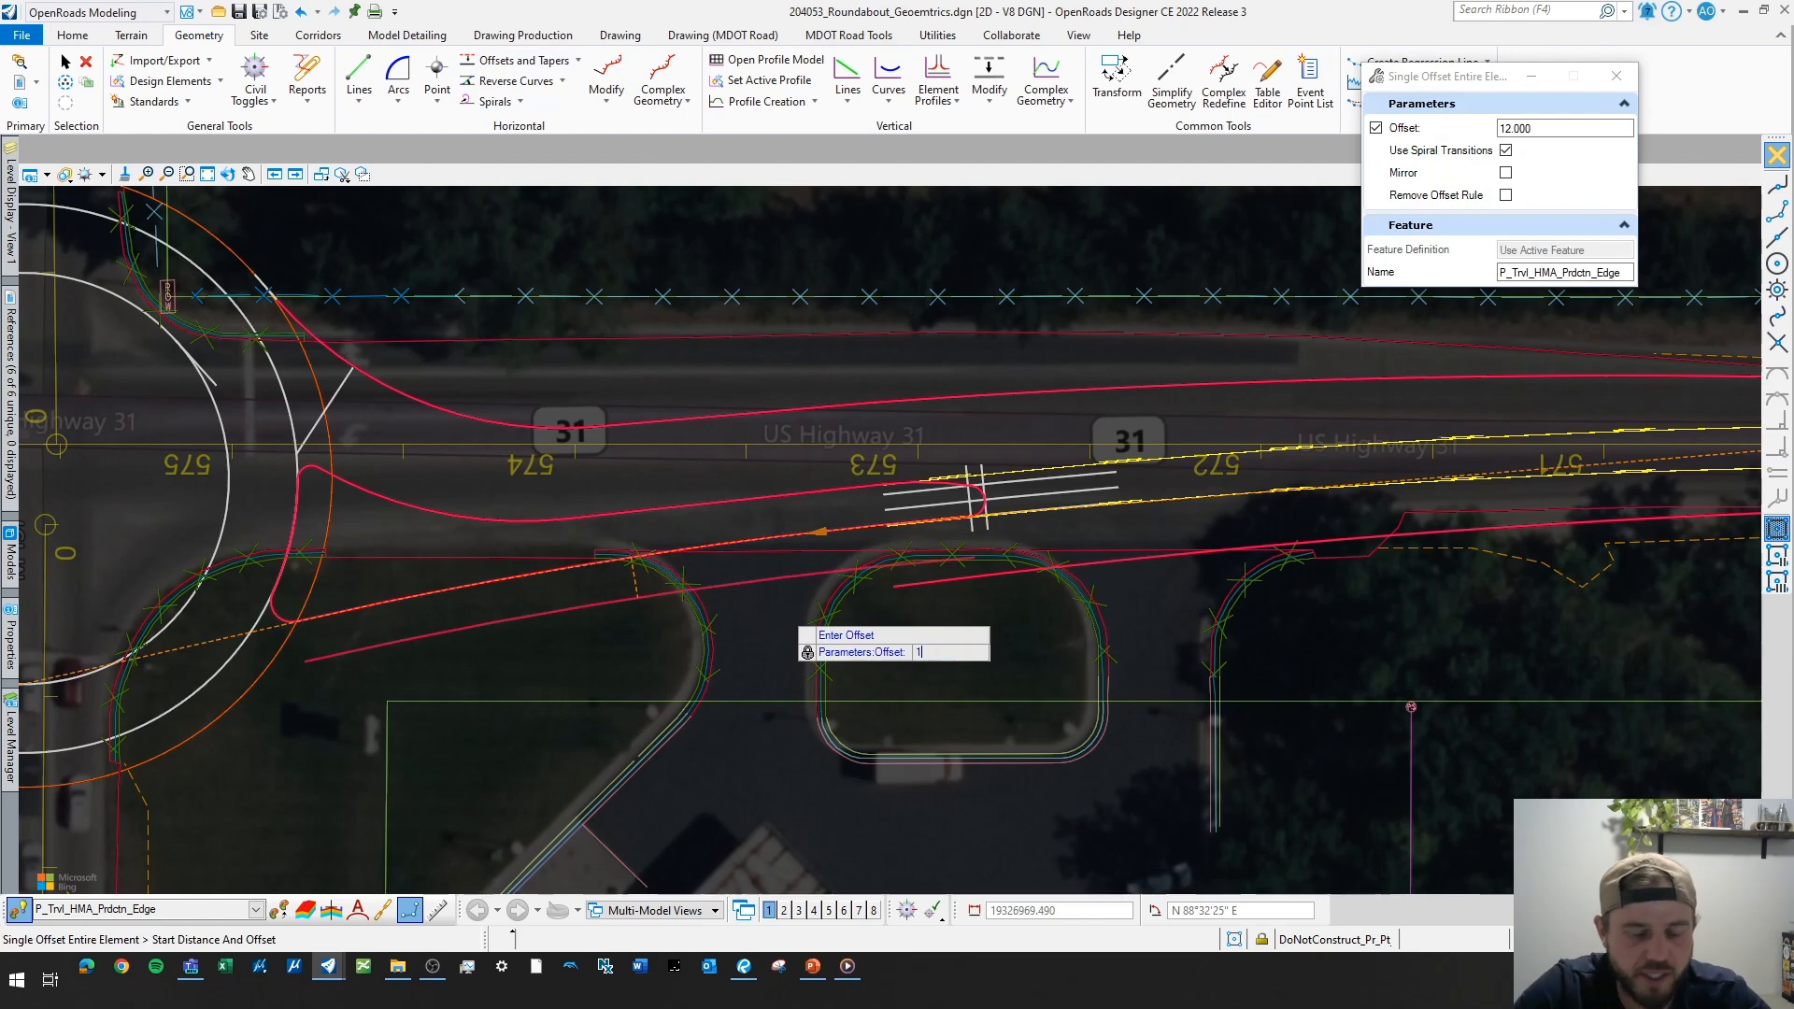
pyautogui.write('8')
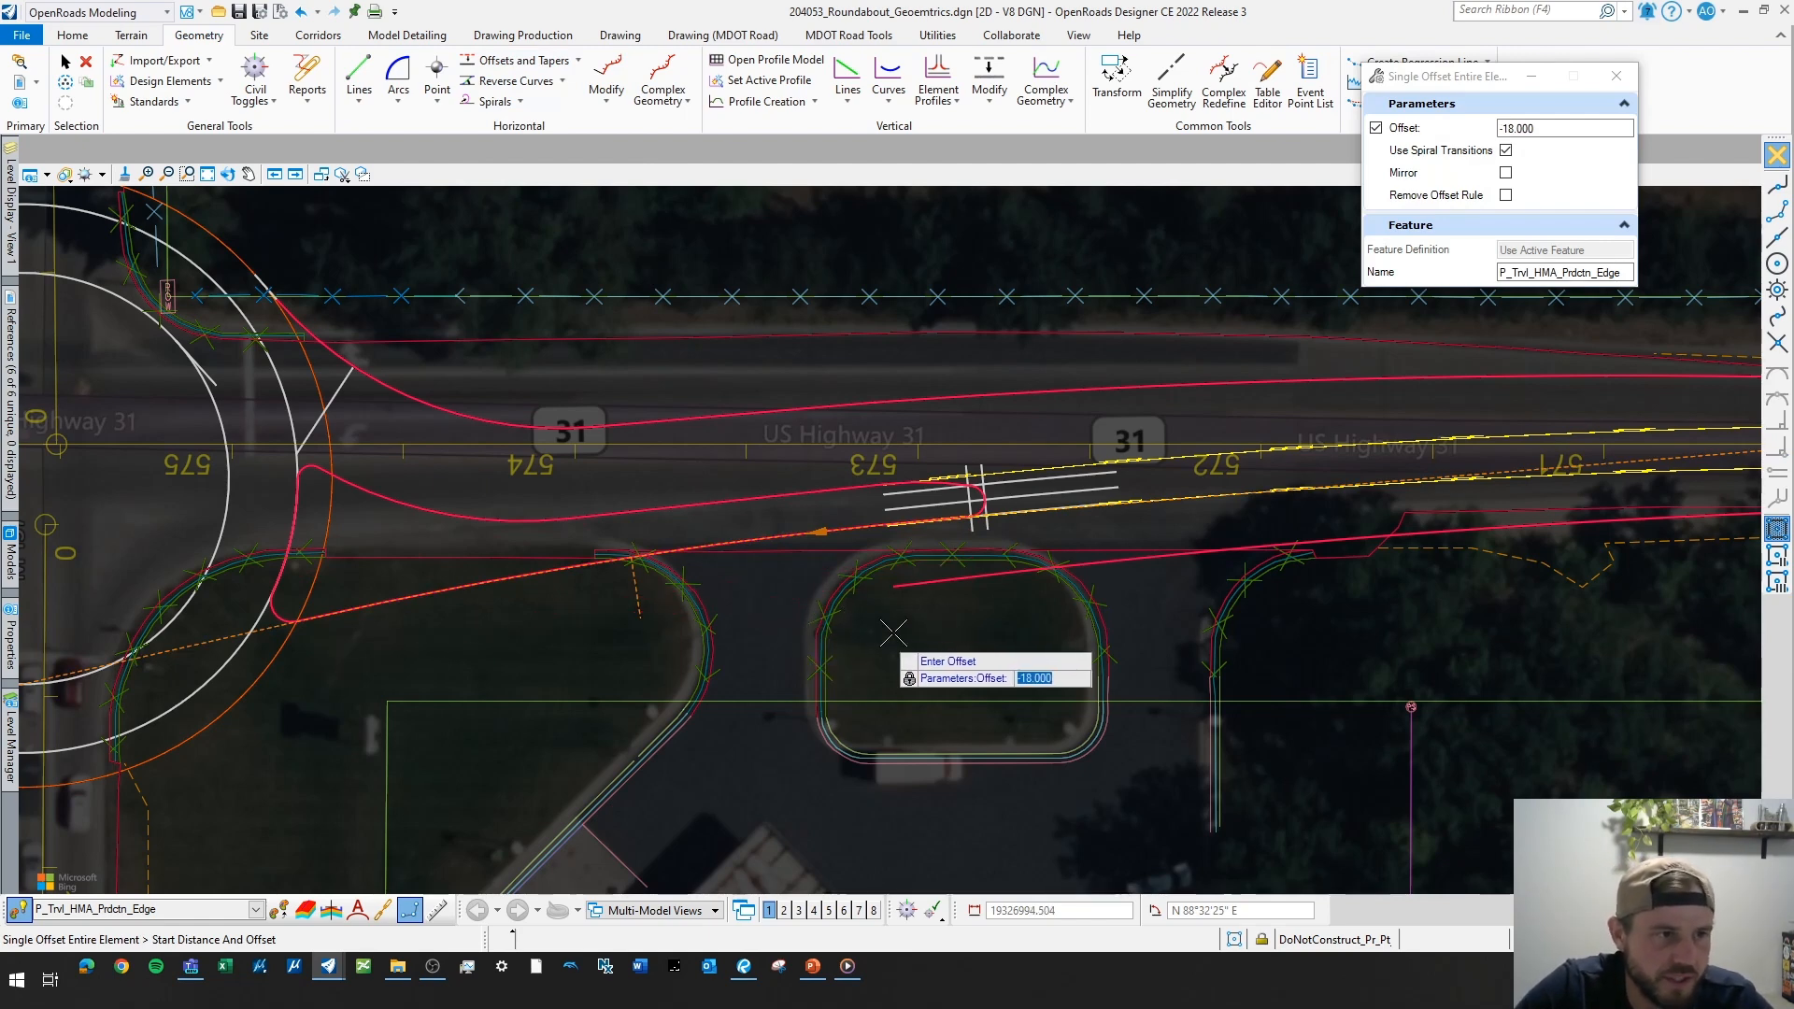
pyautogui.click(897, 633)
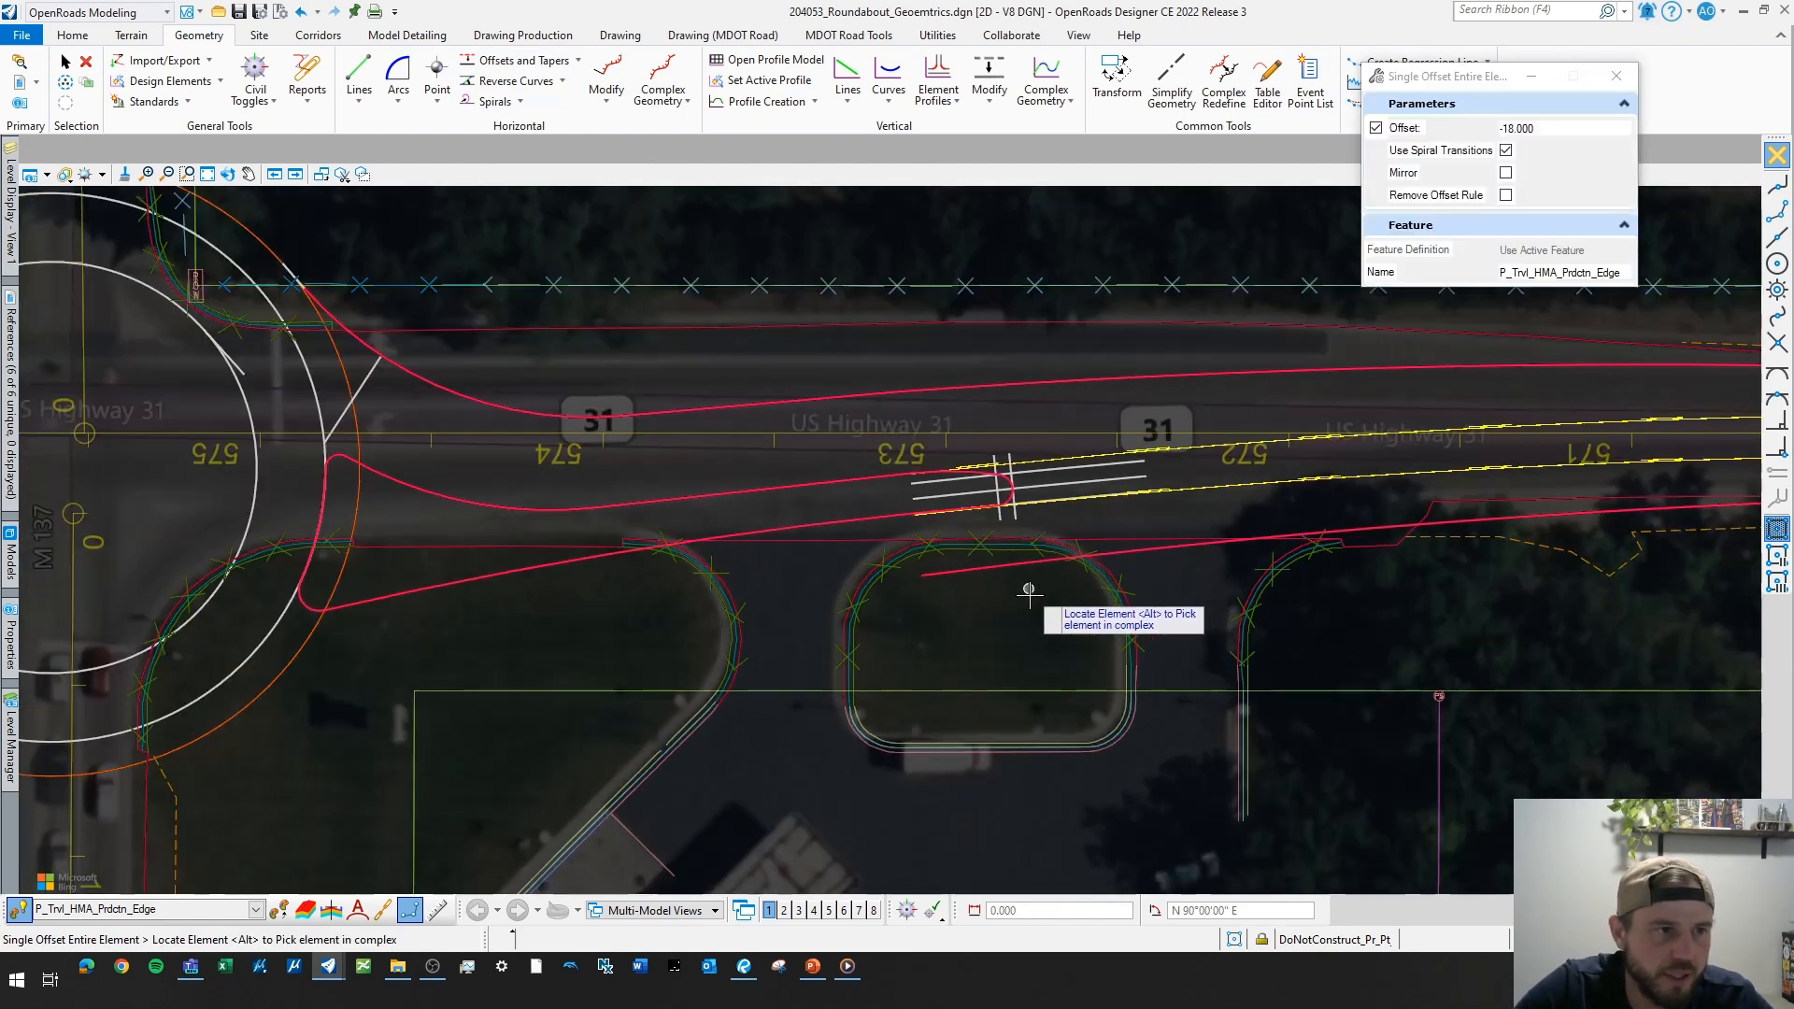
pyautogui.scroll(2, 1029, 591)
pyautogui.press('Escape')
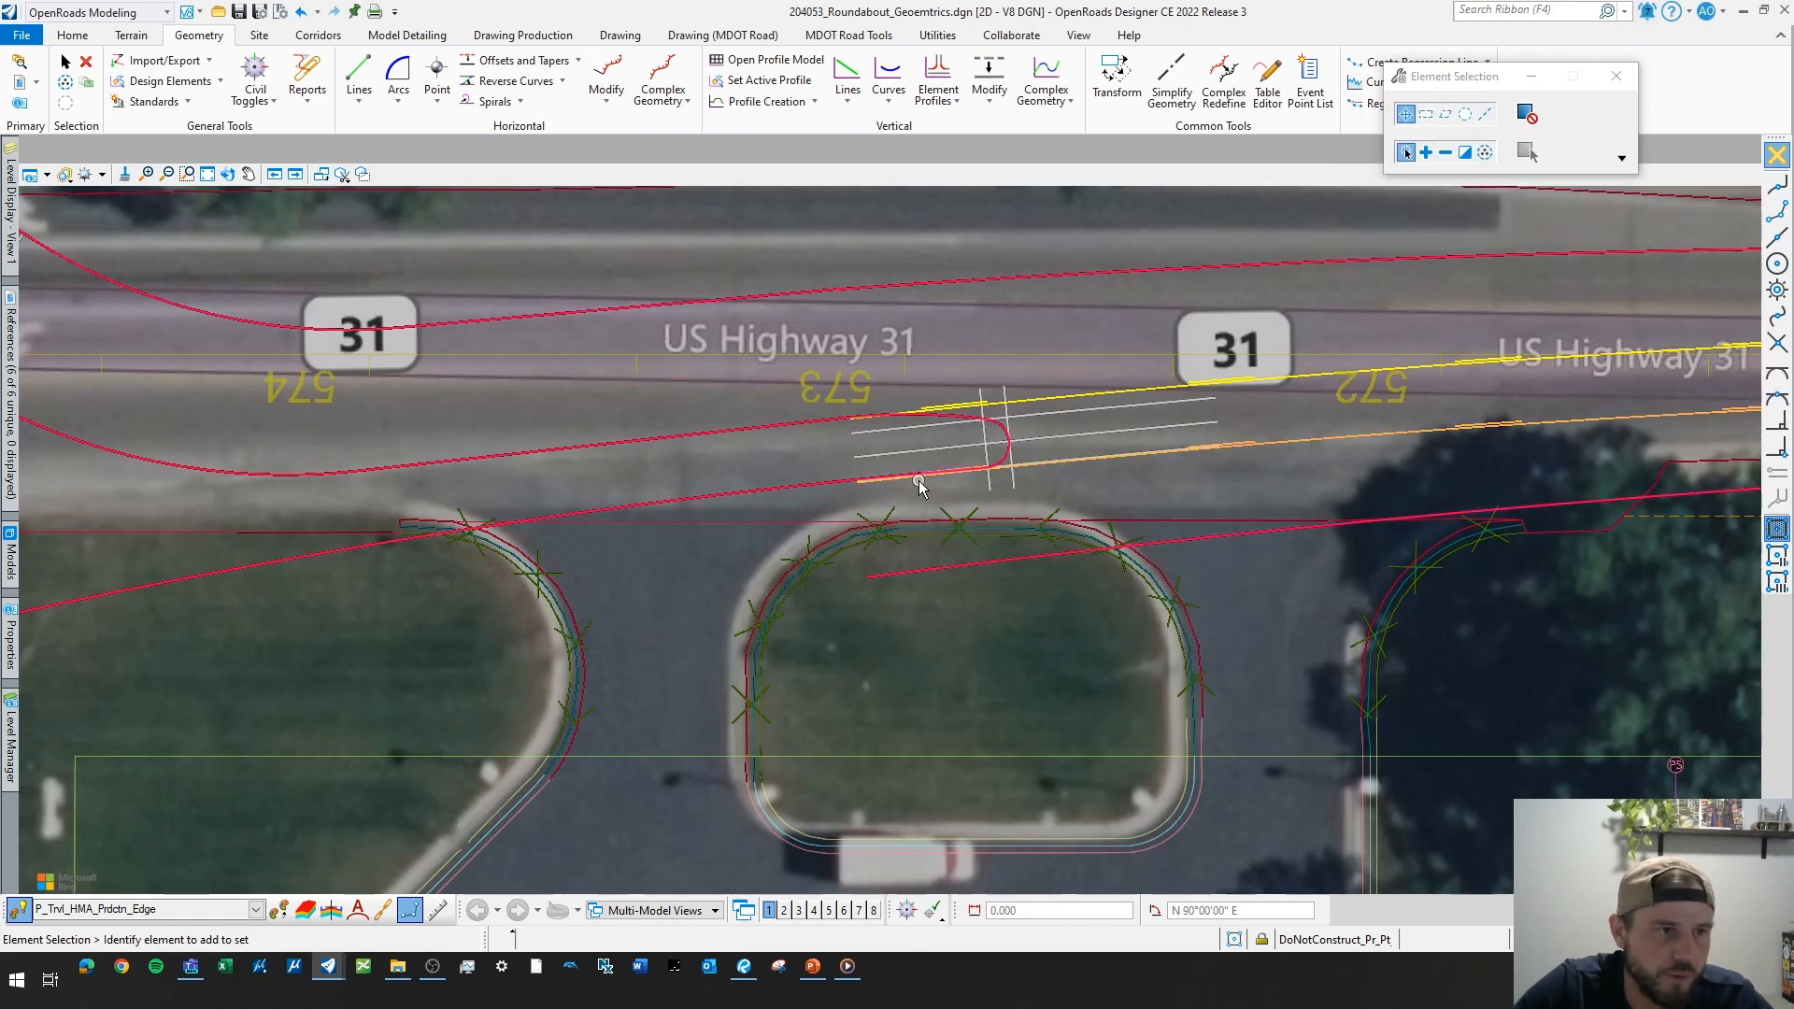
# - Shorten the exit-side yellow lane line so it starts at the rounded end of the splitter island
pyautogui.click(880, 490)
pyautogui.click(870, 482)
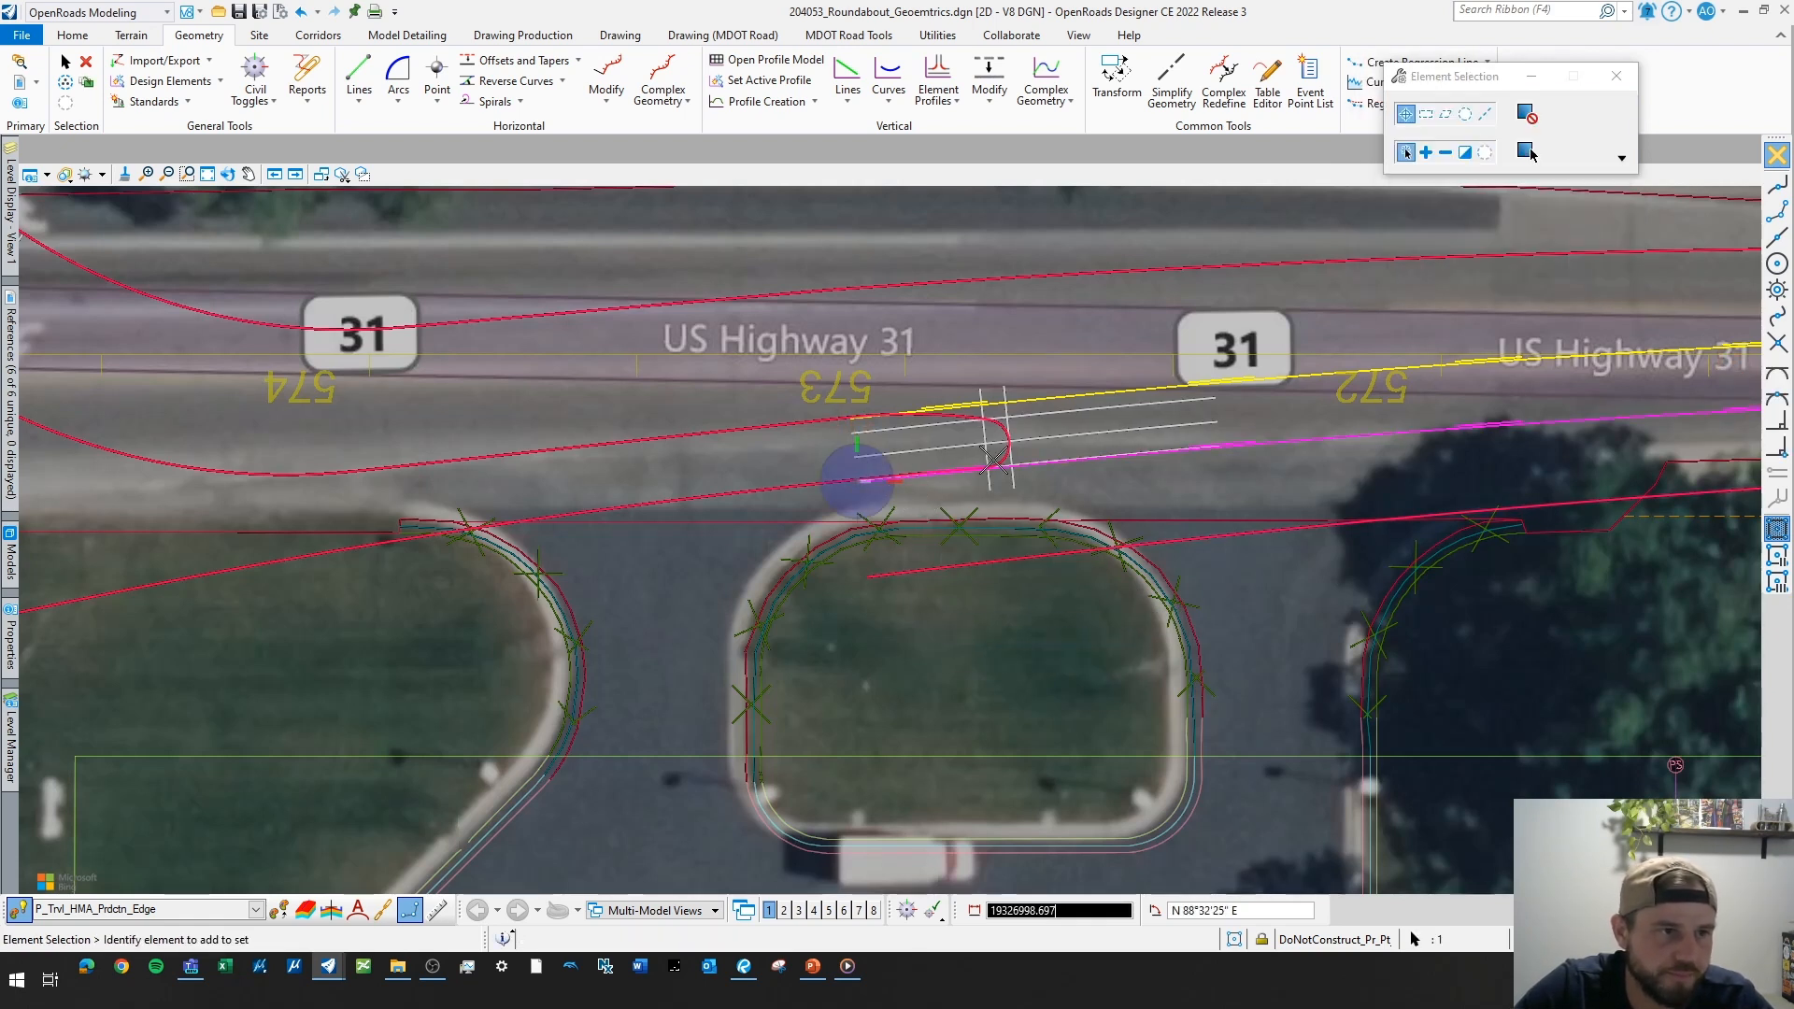
pyautogui.click(1005, 465)
pyautogui.click(964, 639)
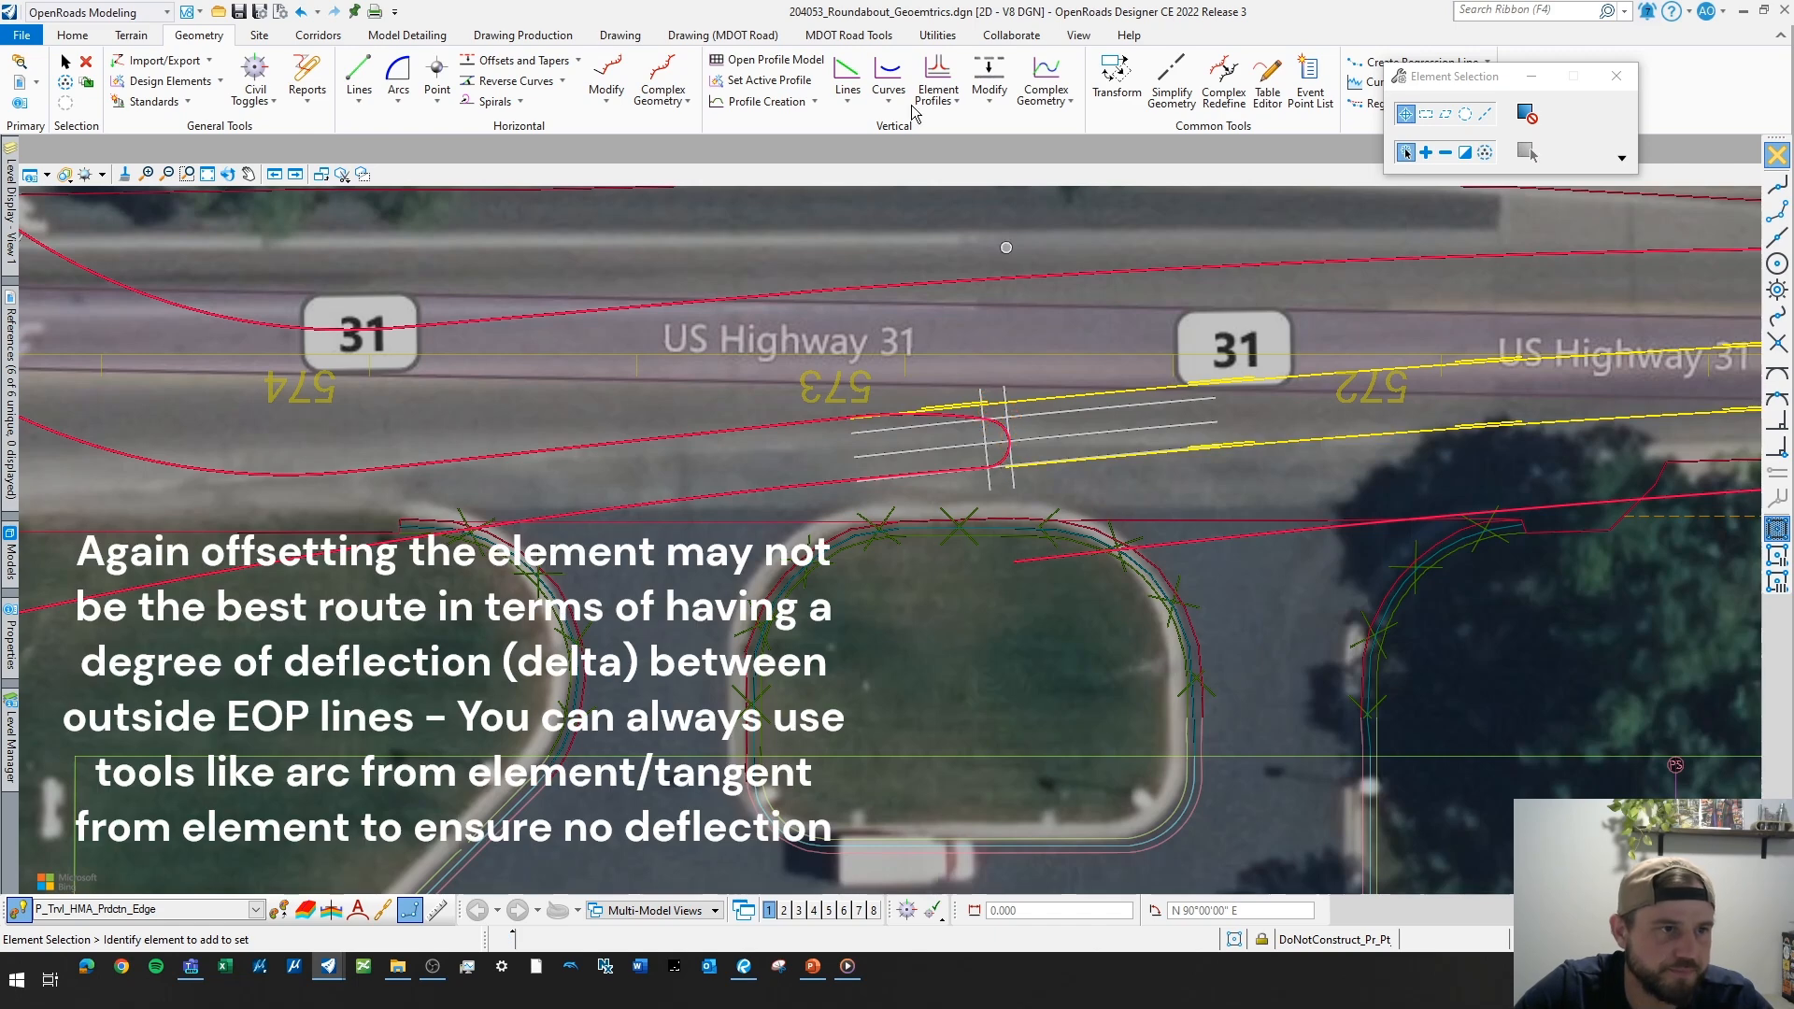
# - Try to offset the splitter island's exit-side edge outward by -18 ft without mirroring, and delete the resulting line
pyautogui.click(525, 60)
pyautogui.click(559, 84)
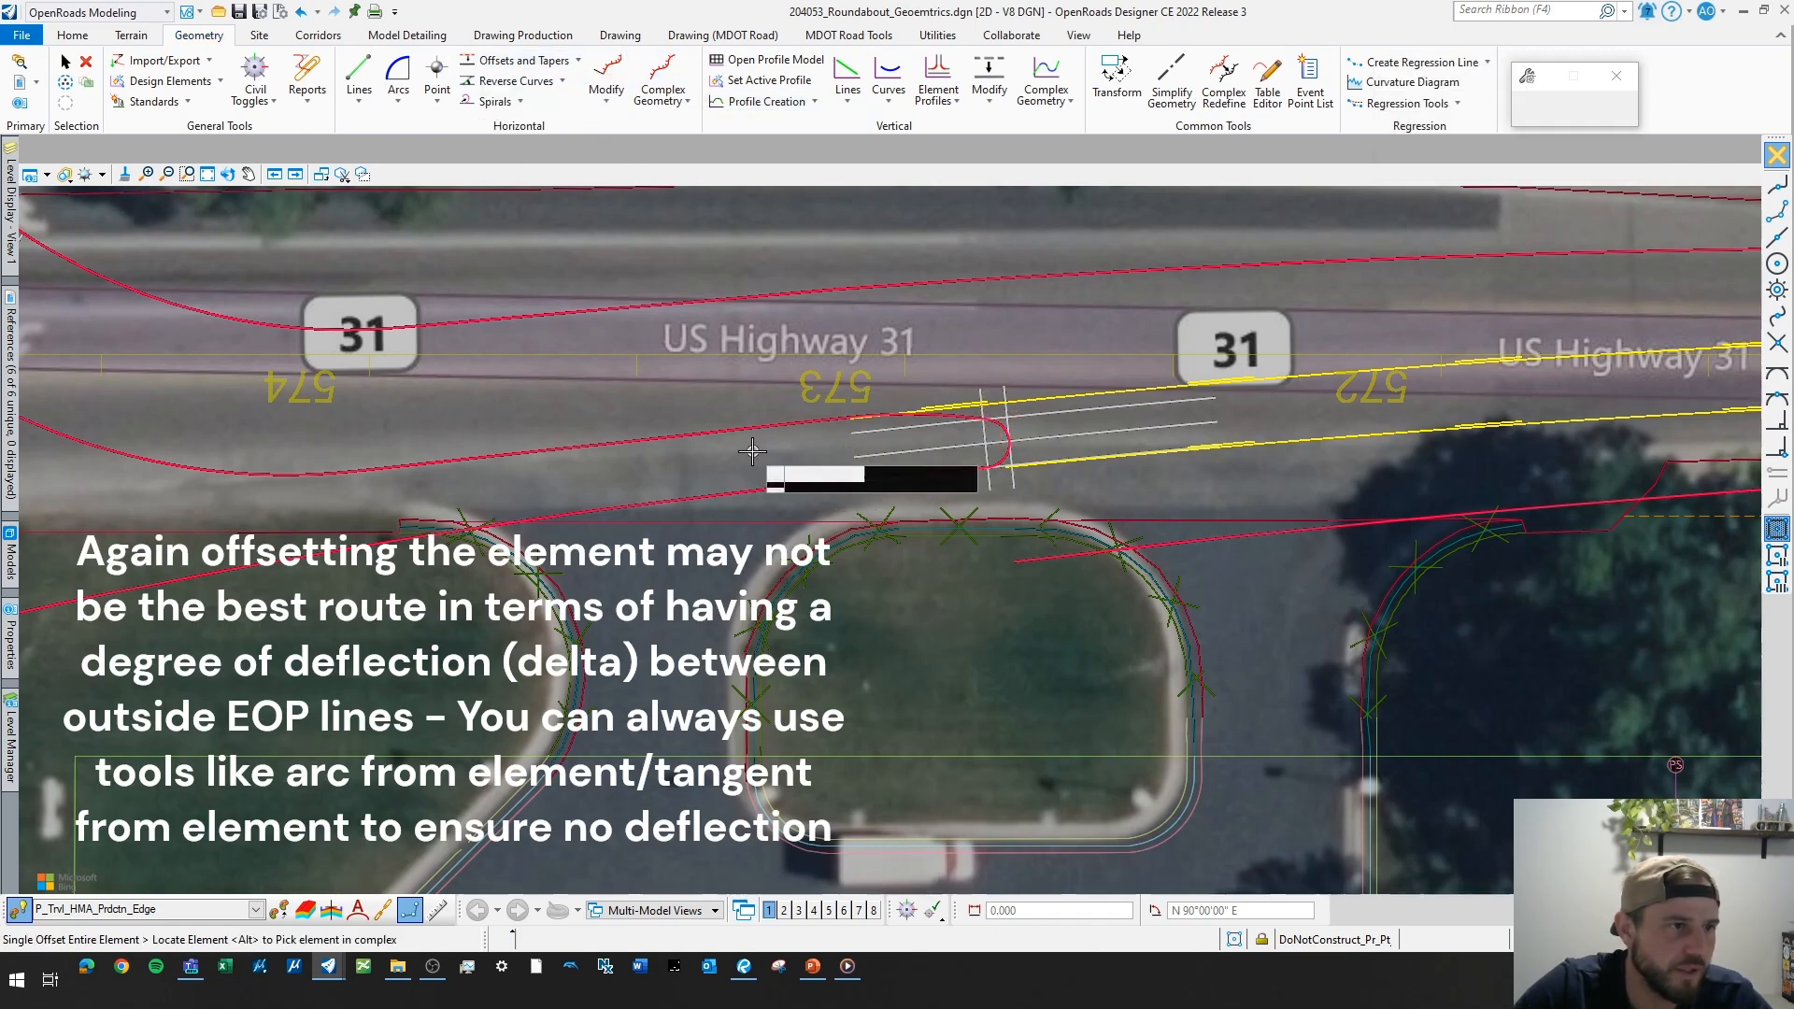
pyautogui.click(777, 486)
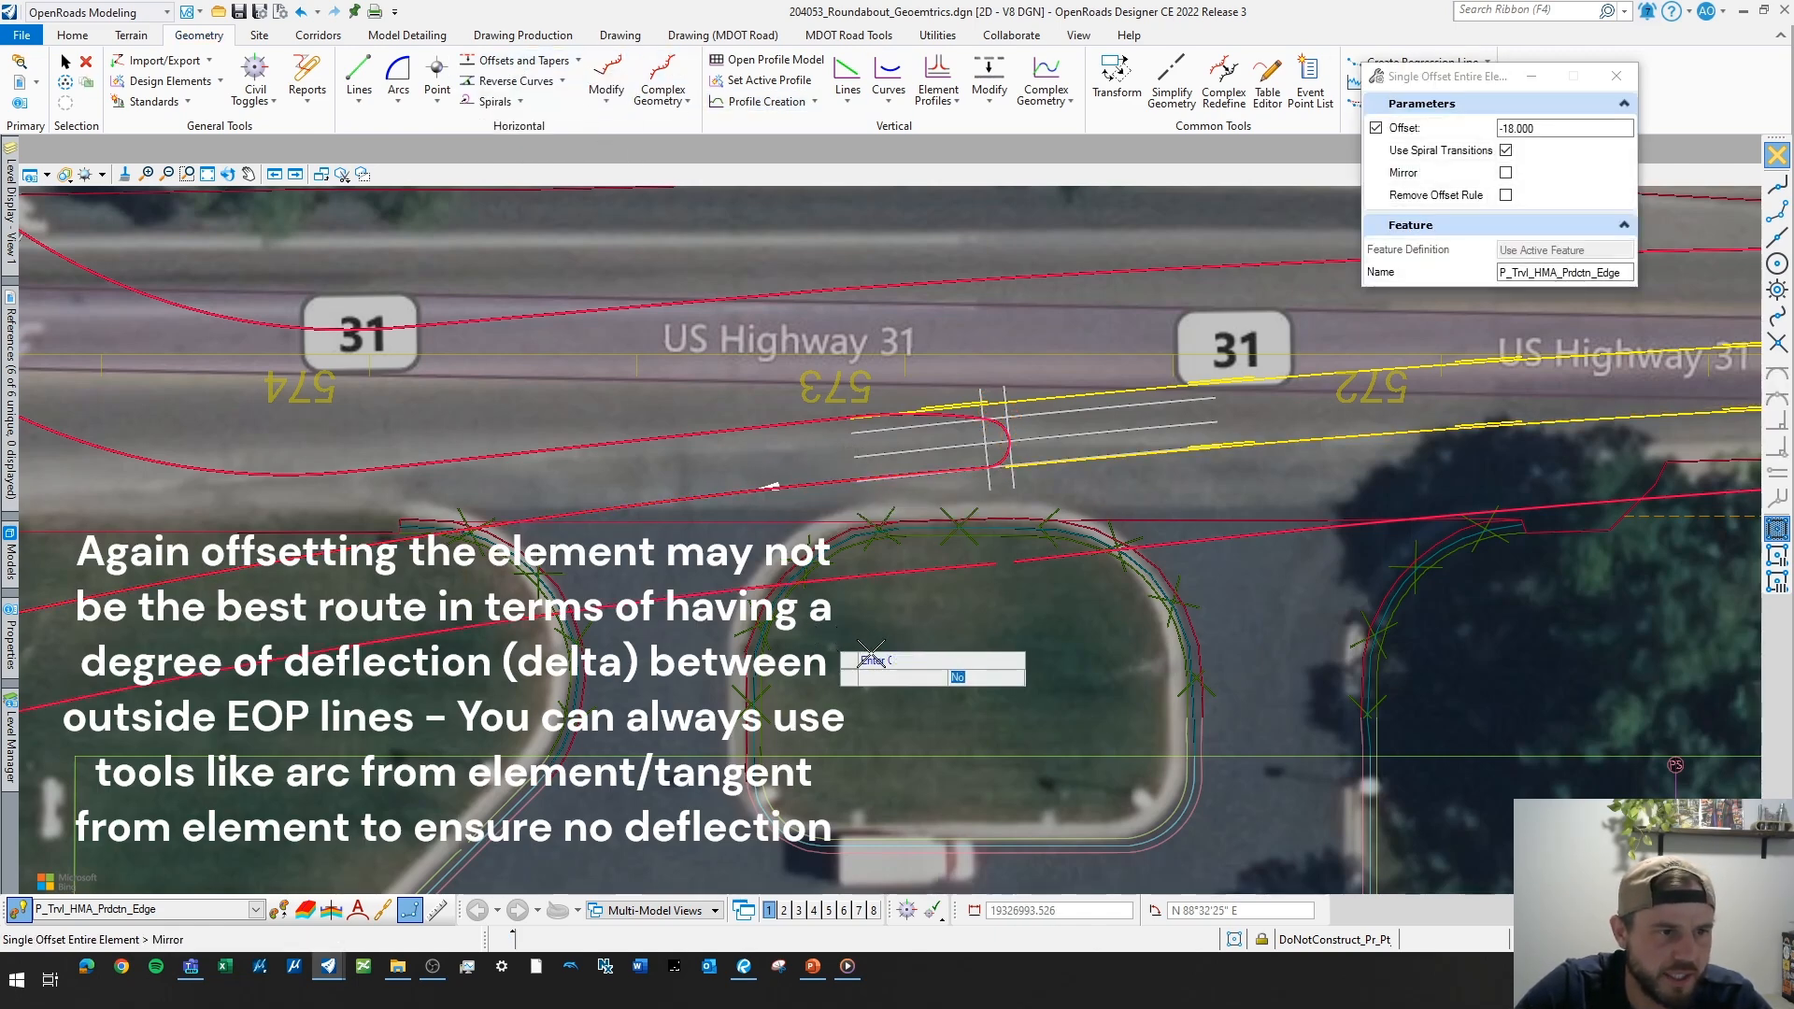
pyautogui.click(832, 643)
pyautogui.scroll(-2, 1053, 560)
pyautogui.scroll(-3, 1053, 561)
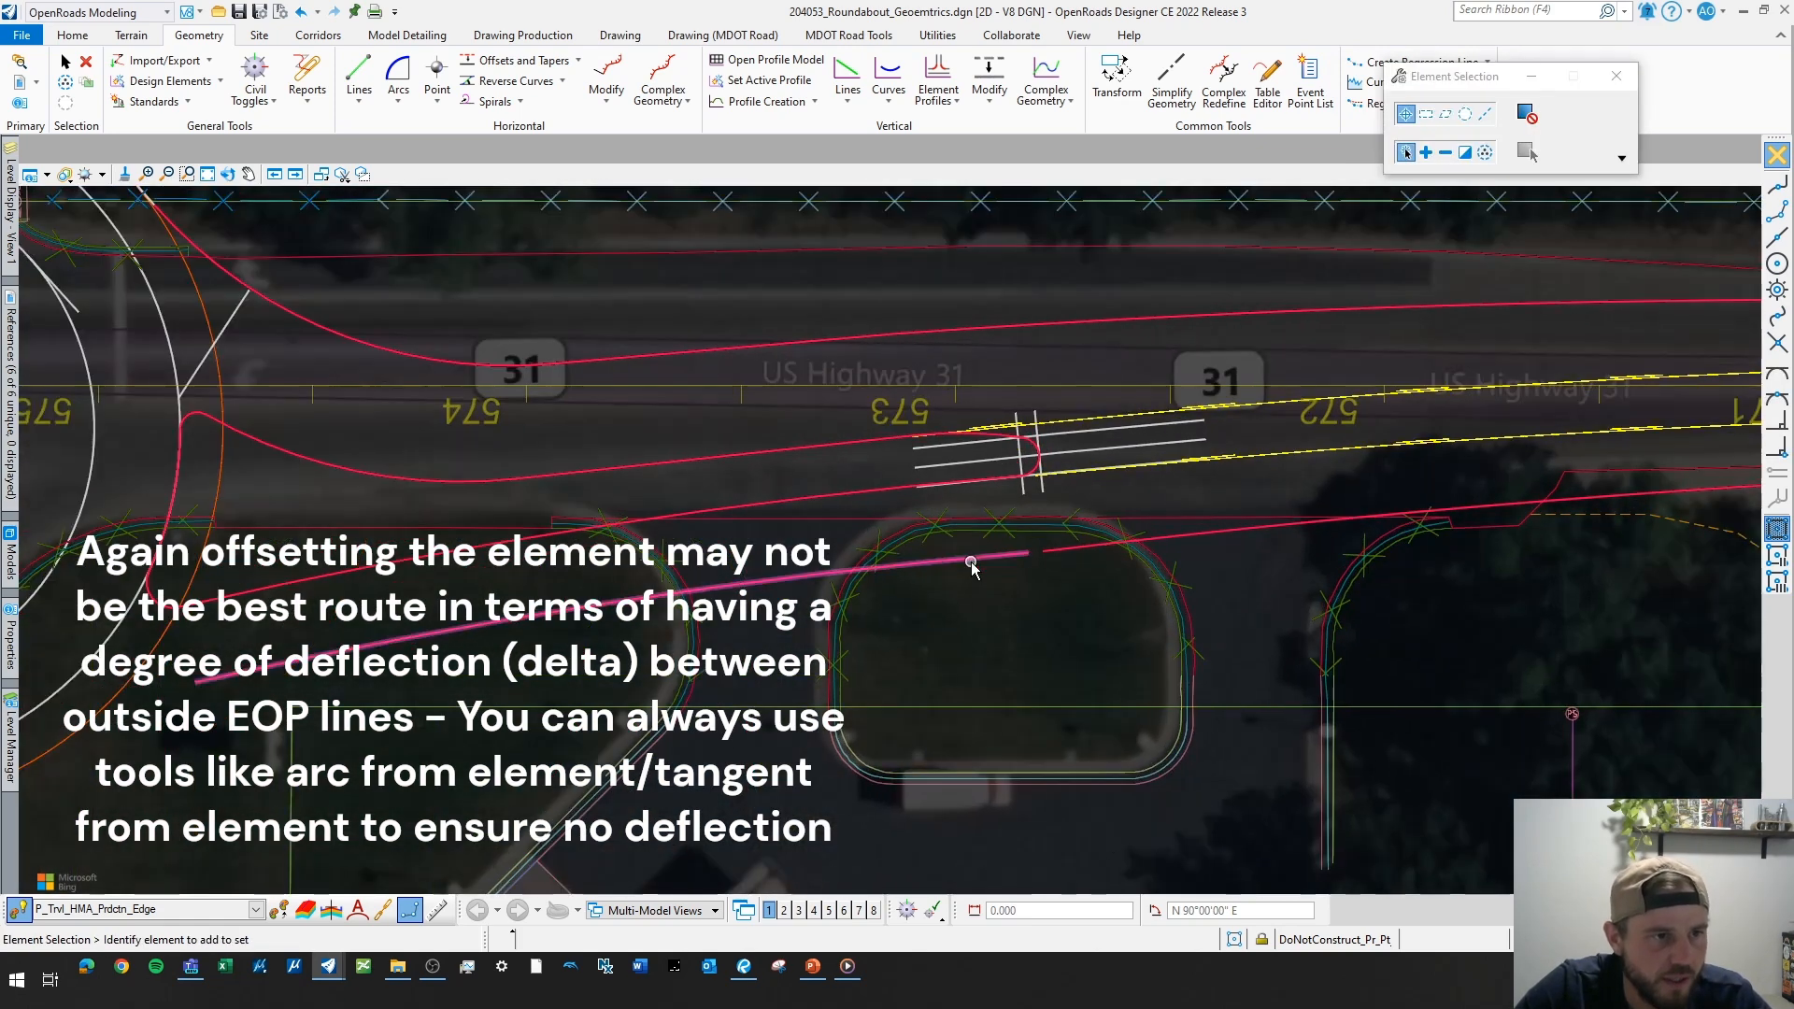
pyautogui.click(1023, 561)
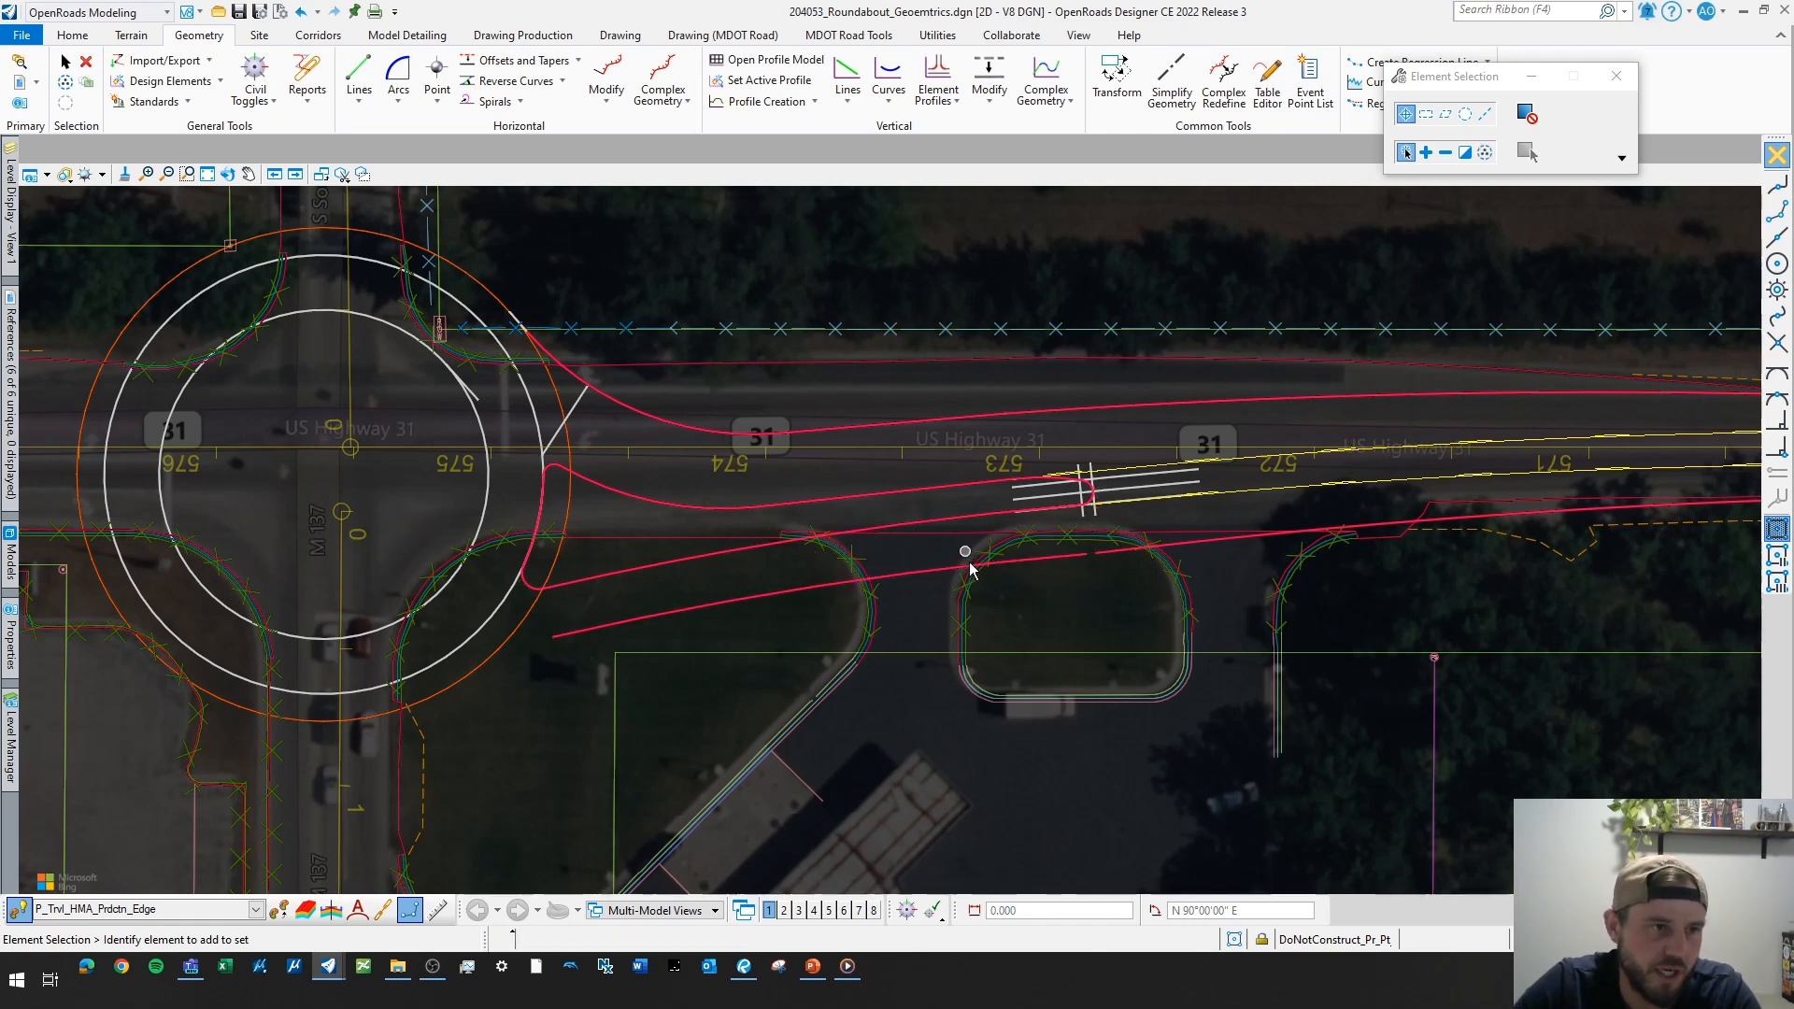
pyautogui.press('Delete')
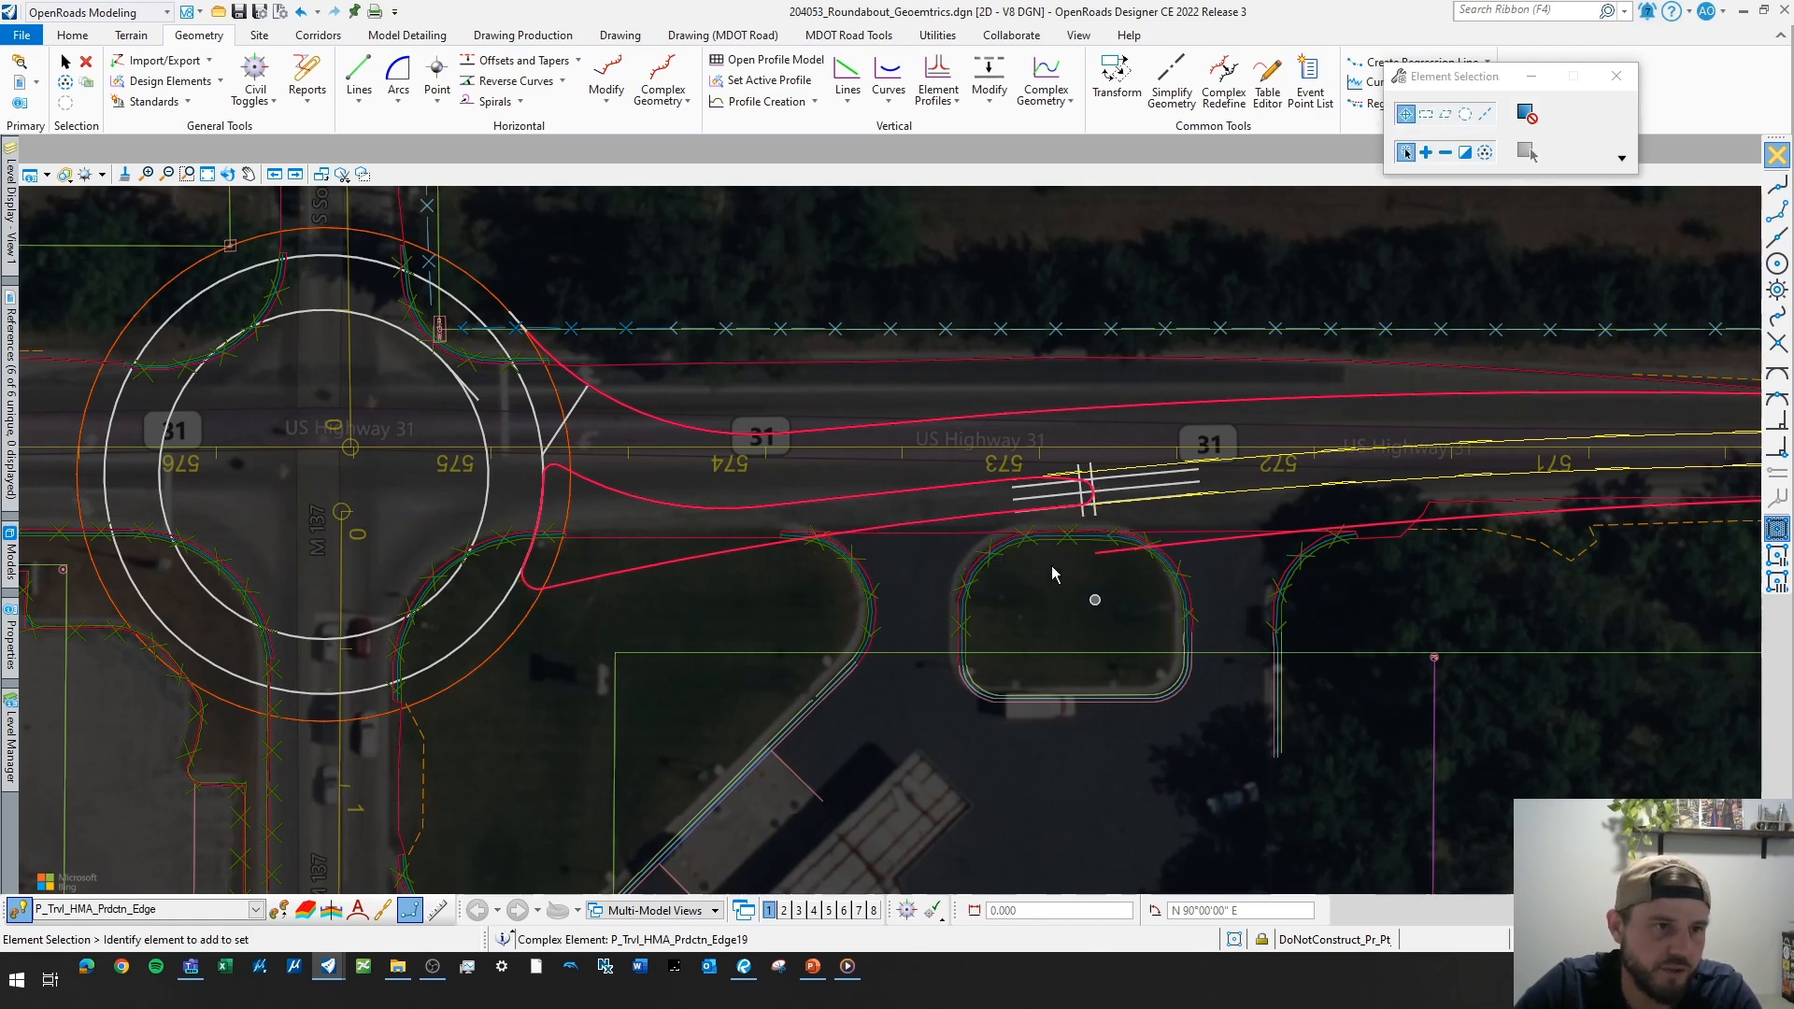
# - Connect the exit-side outer edge to the outer circle with a simple arc of 120 ft radius
pyautogui.click(398, 82)
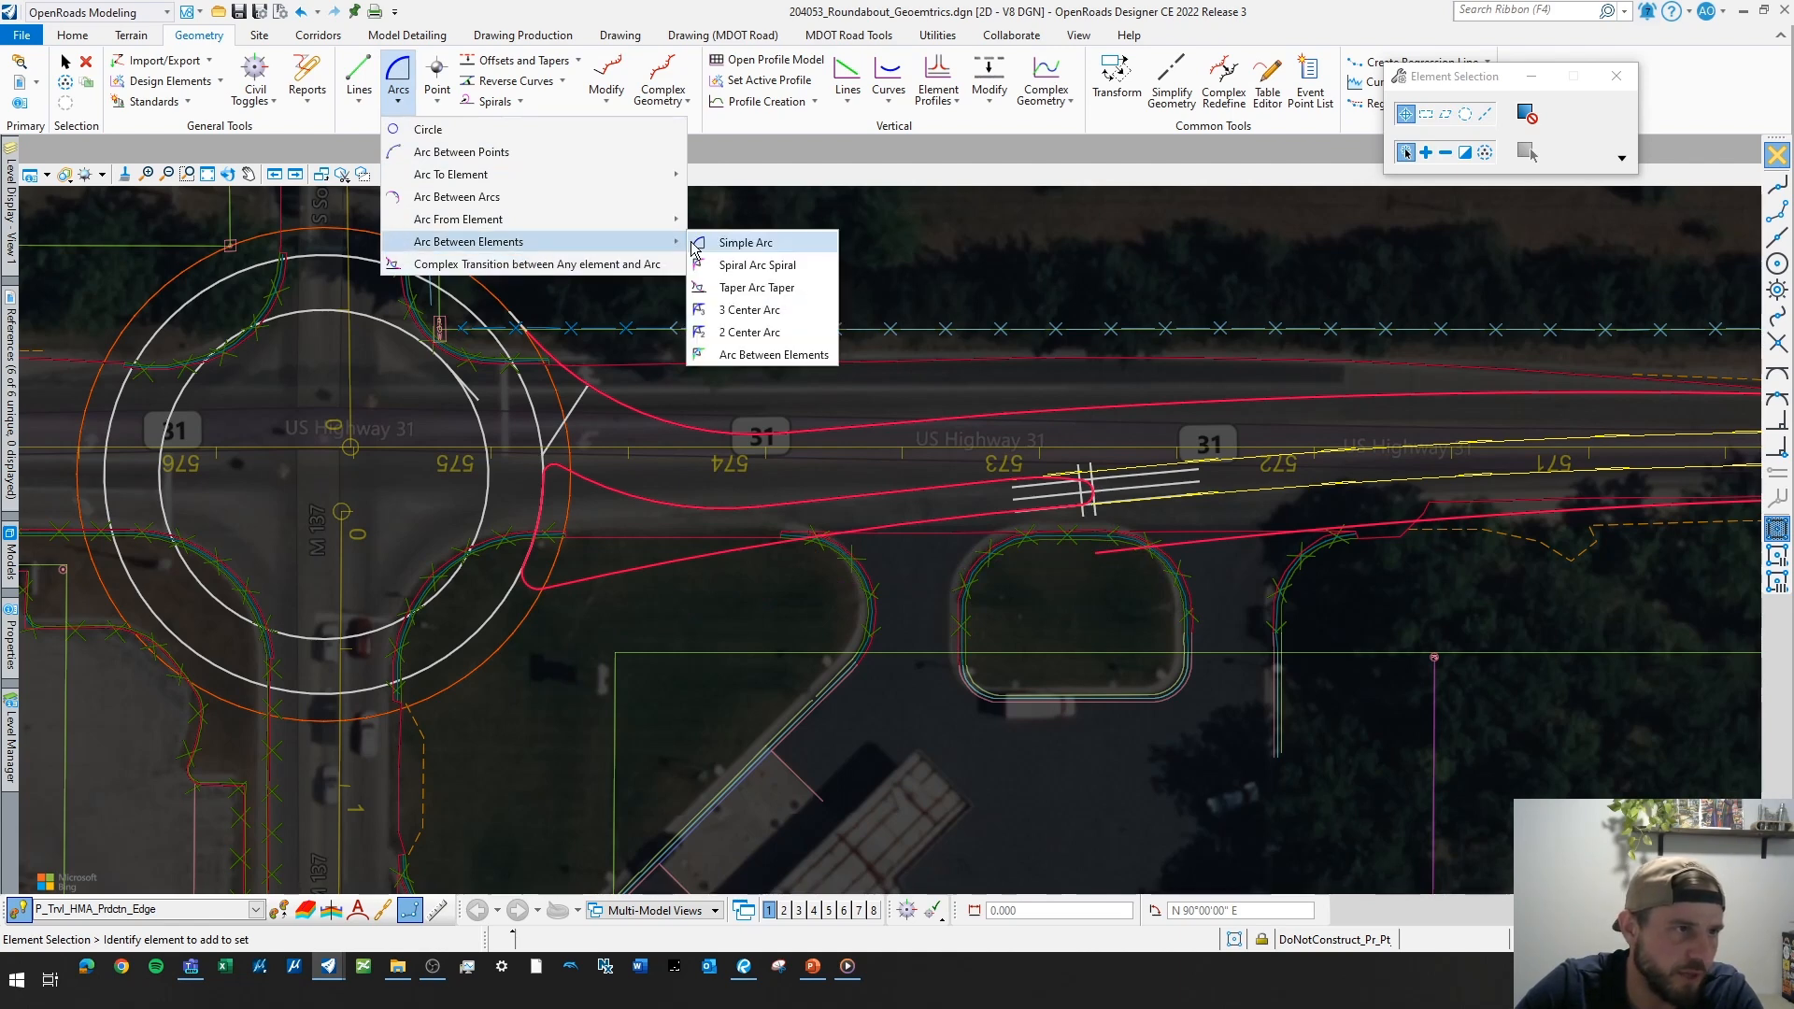
pyautogui.click(743, 243)
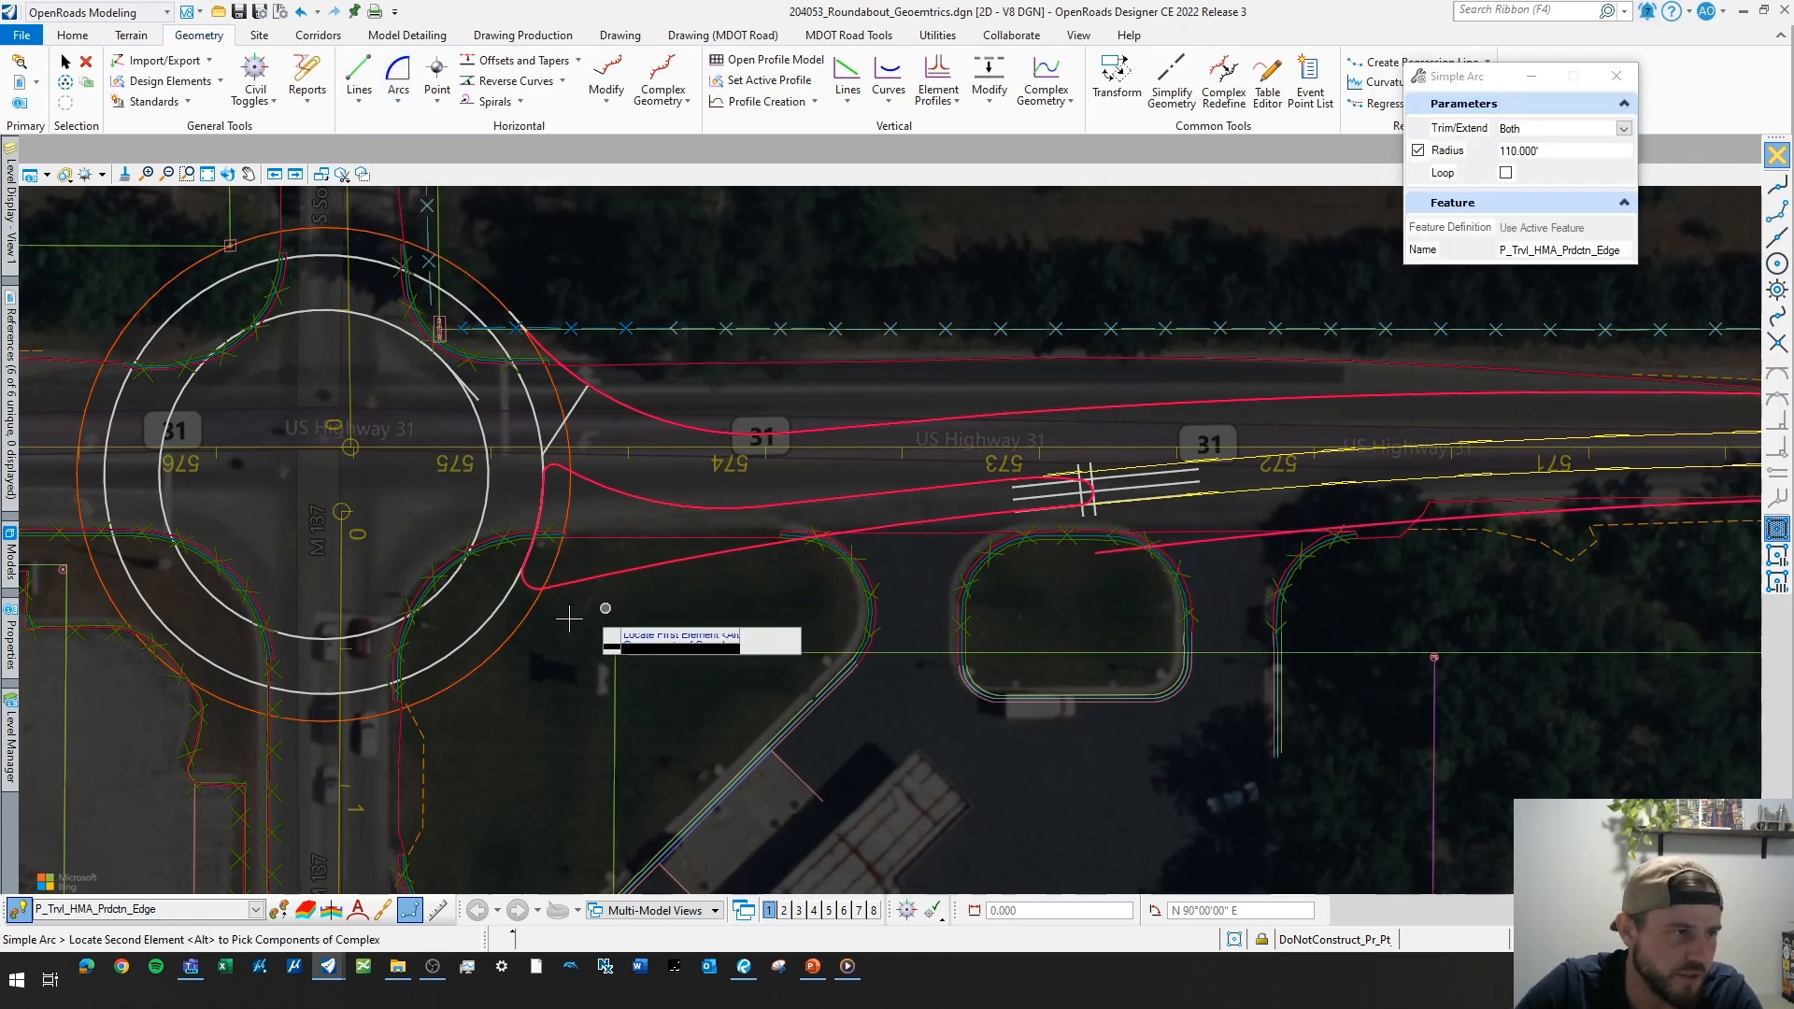
pyautogui.click(475, 671)
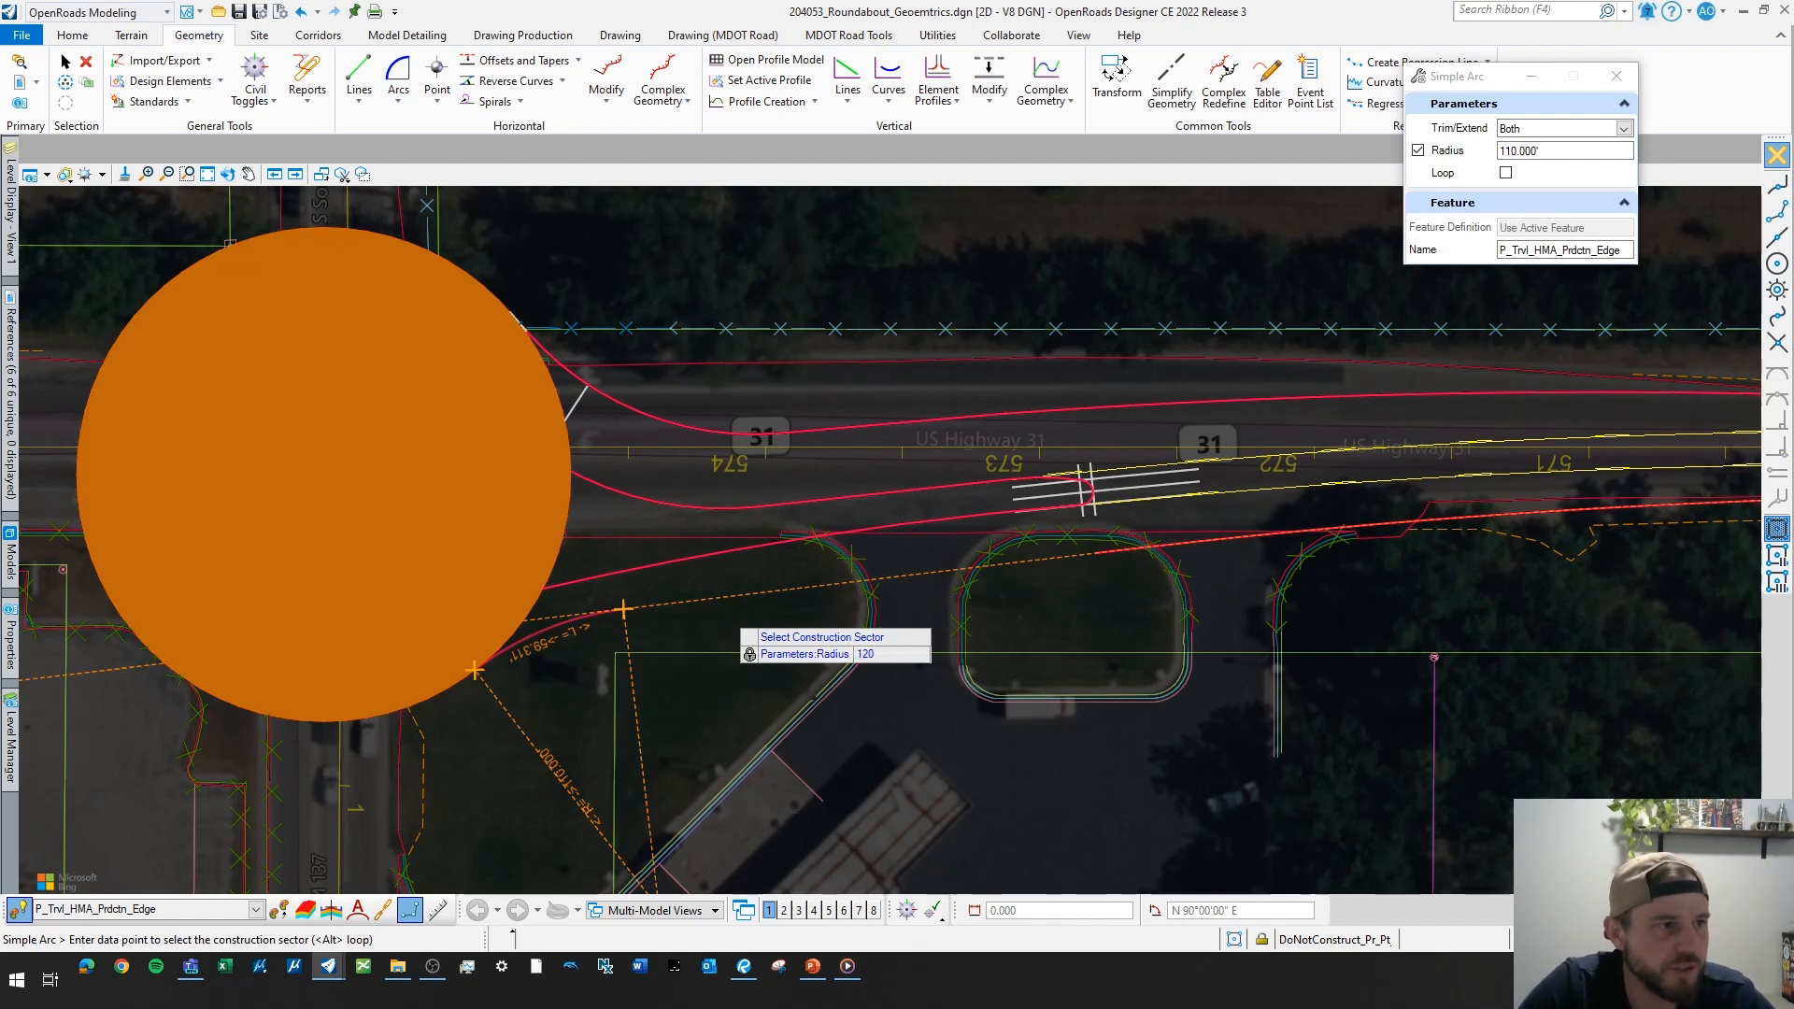
pyautogui.write('120')
pyautogui.press('Return')
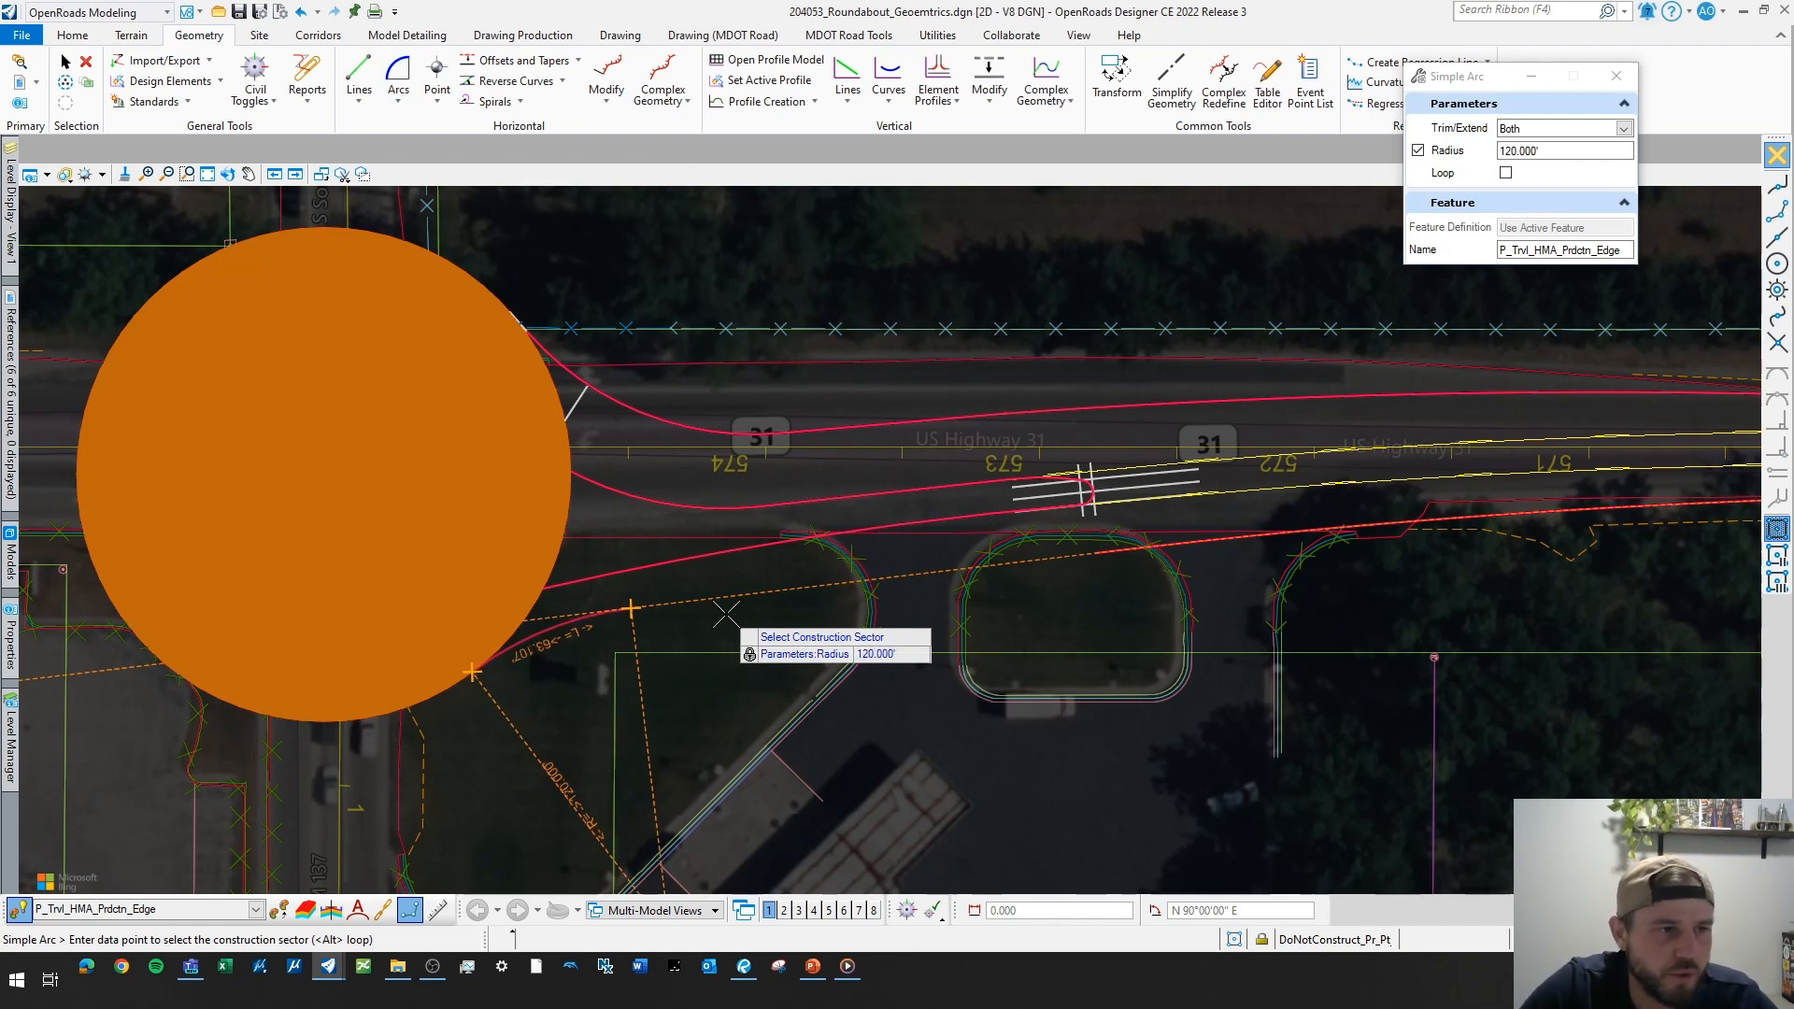
pyautogui.click(883, 624)
pyautogui.click(1037, 587)
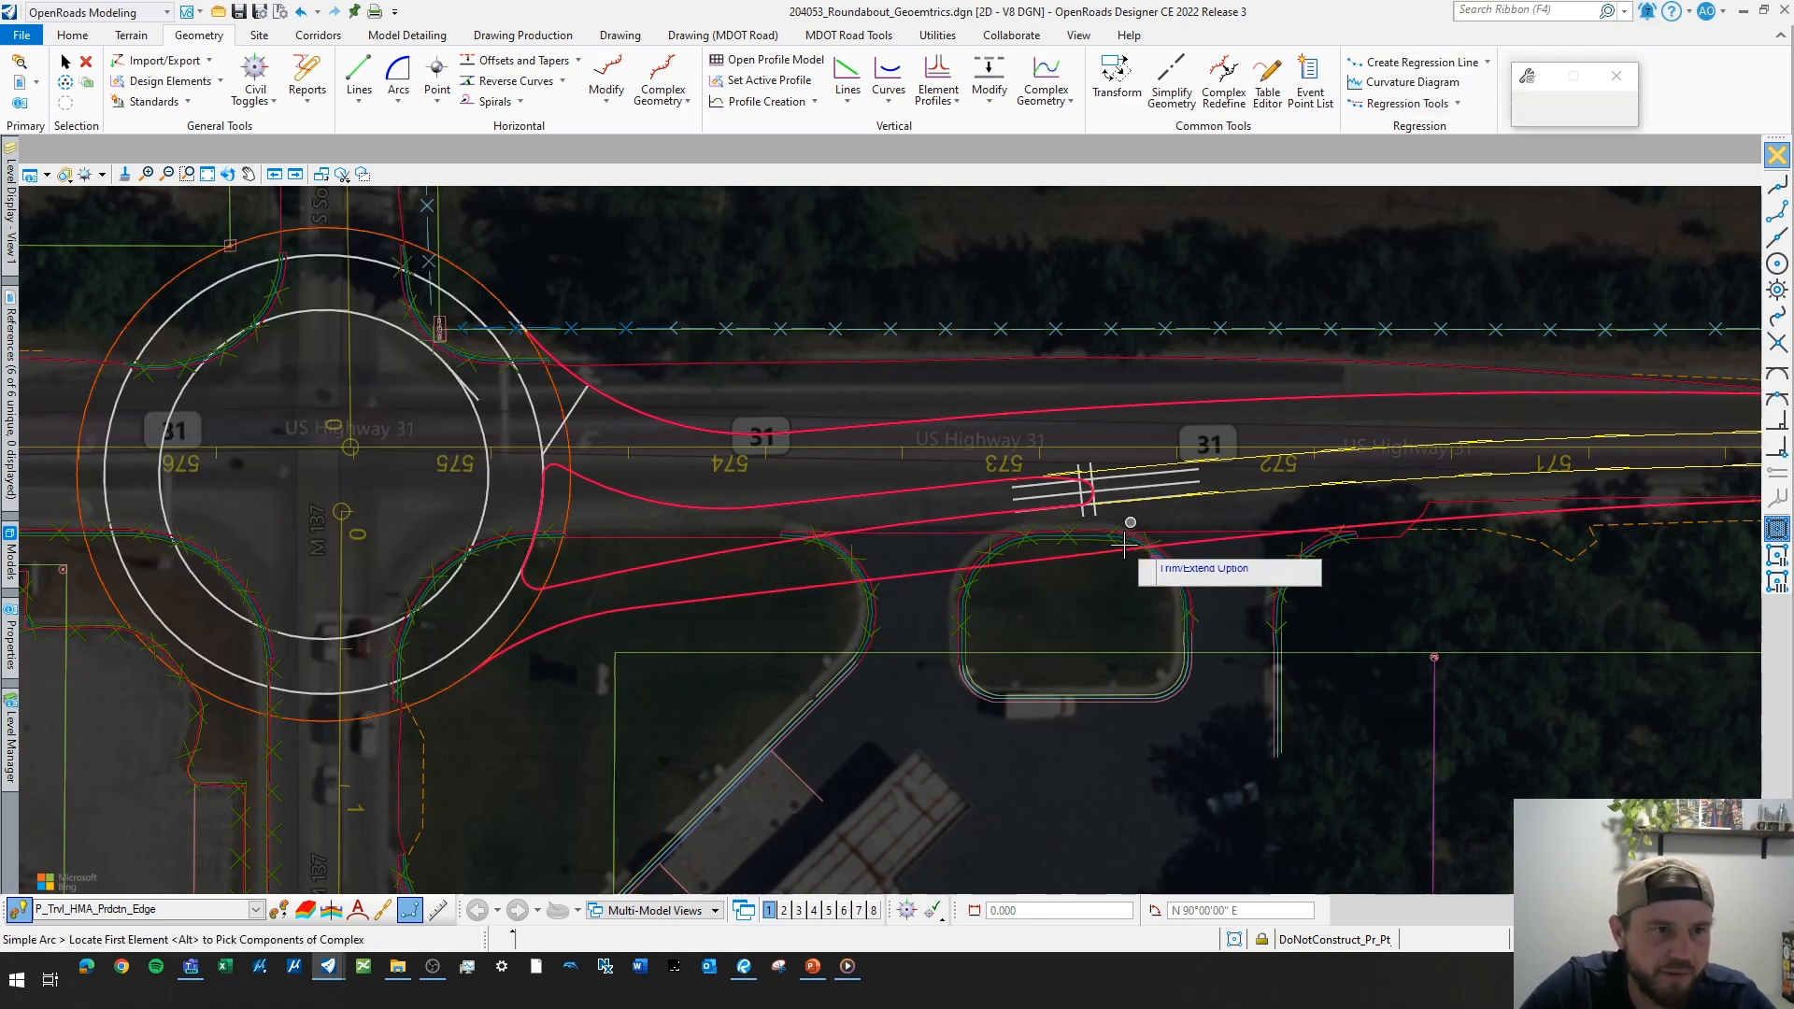
pyautogui.rightClick(1107, 558)
# - Set the exit-side outer edge's offset at the splitter island end to -24 ft
pyautogui.scroll(2, 1113, 537)
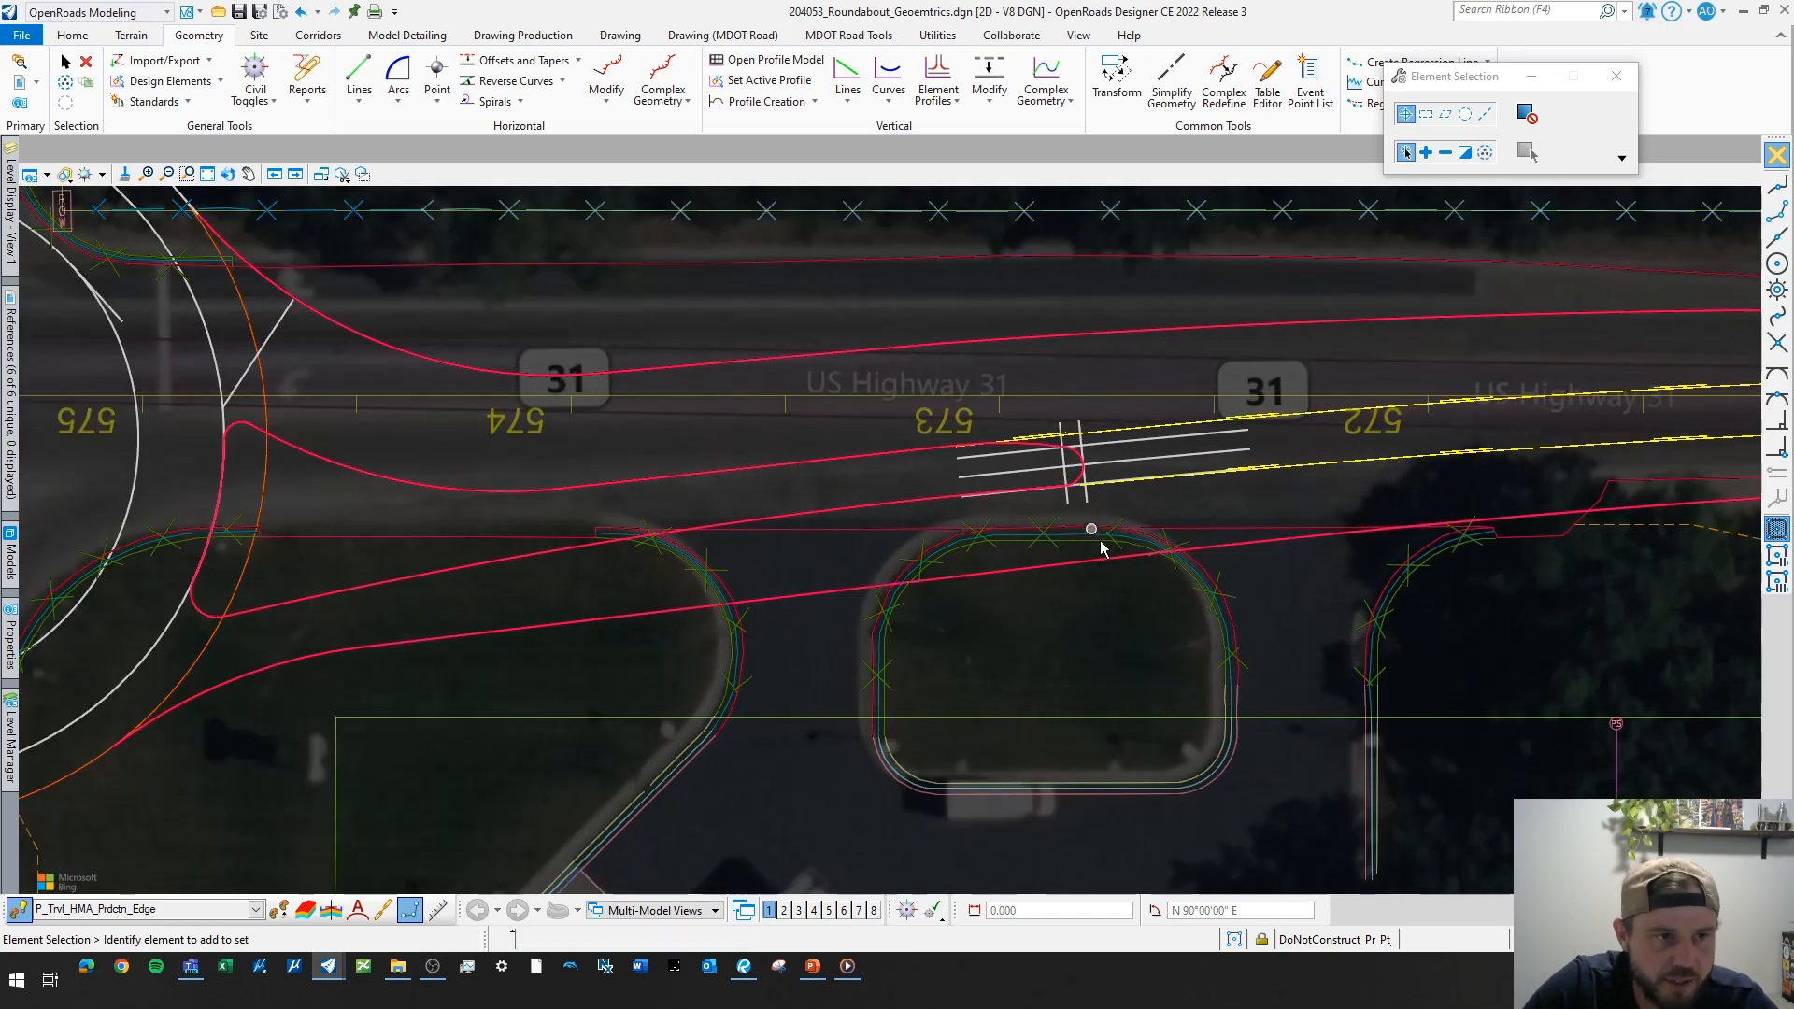
pyautogui.click(1090, 514)
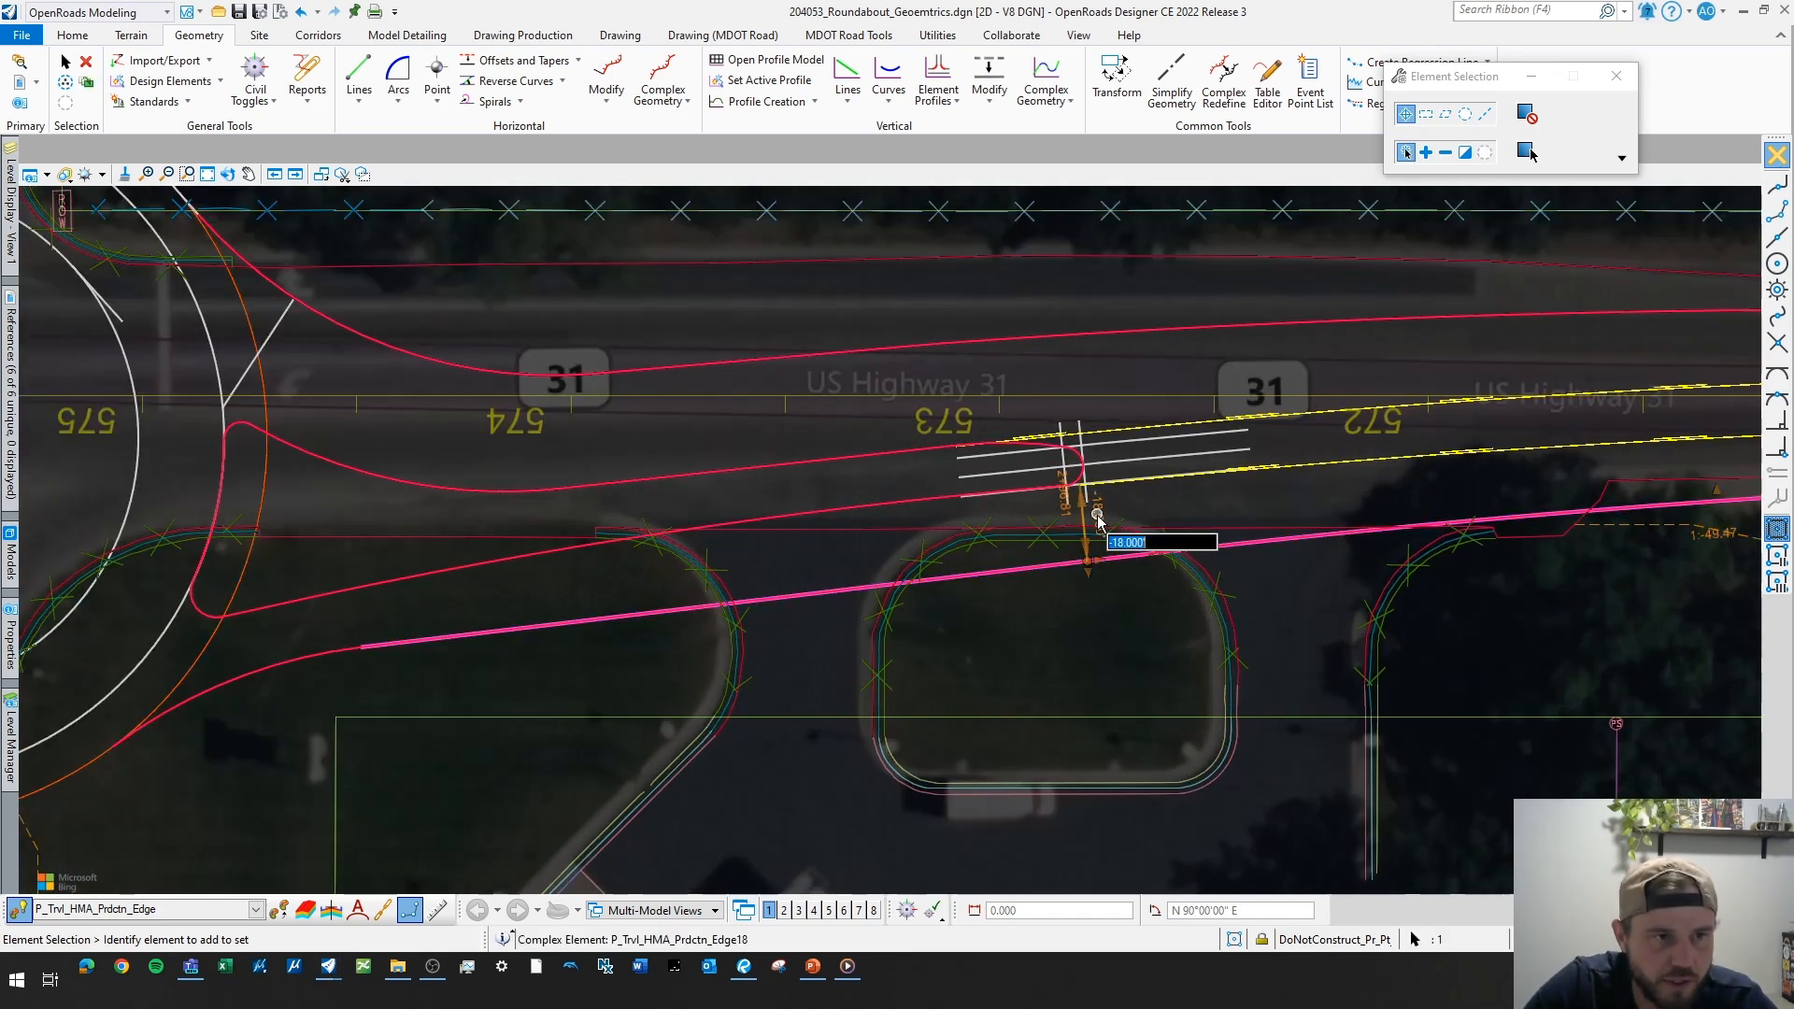
pyautogui.click(1090, 632)
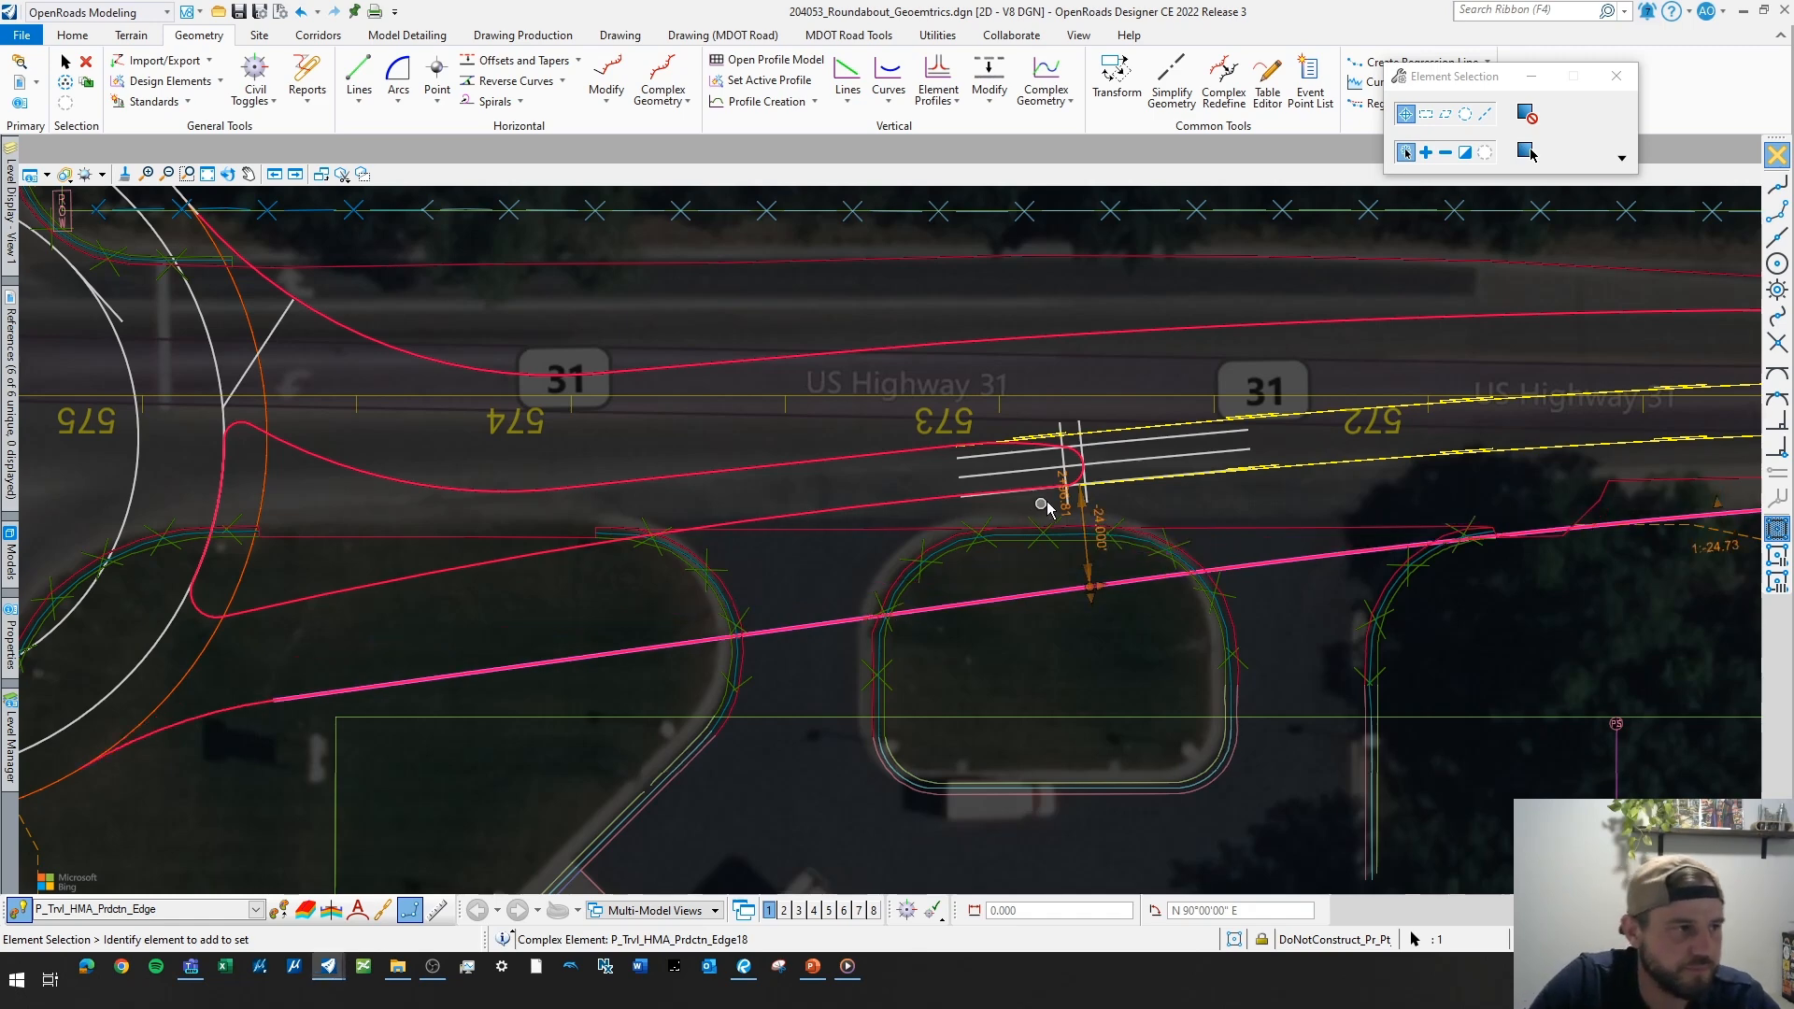
# - Set the radius of the exit arc at the outer circle to 300 ft
pyautogui.scroll(-3, 1049, 501)
pyautogui.scroll(1, 648, 640)
pyautogui.scroll(-1, 560, 616)
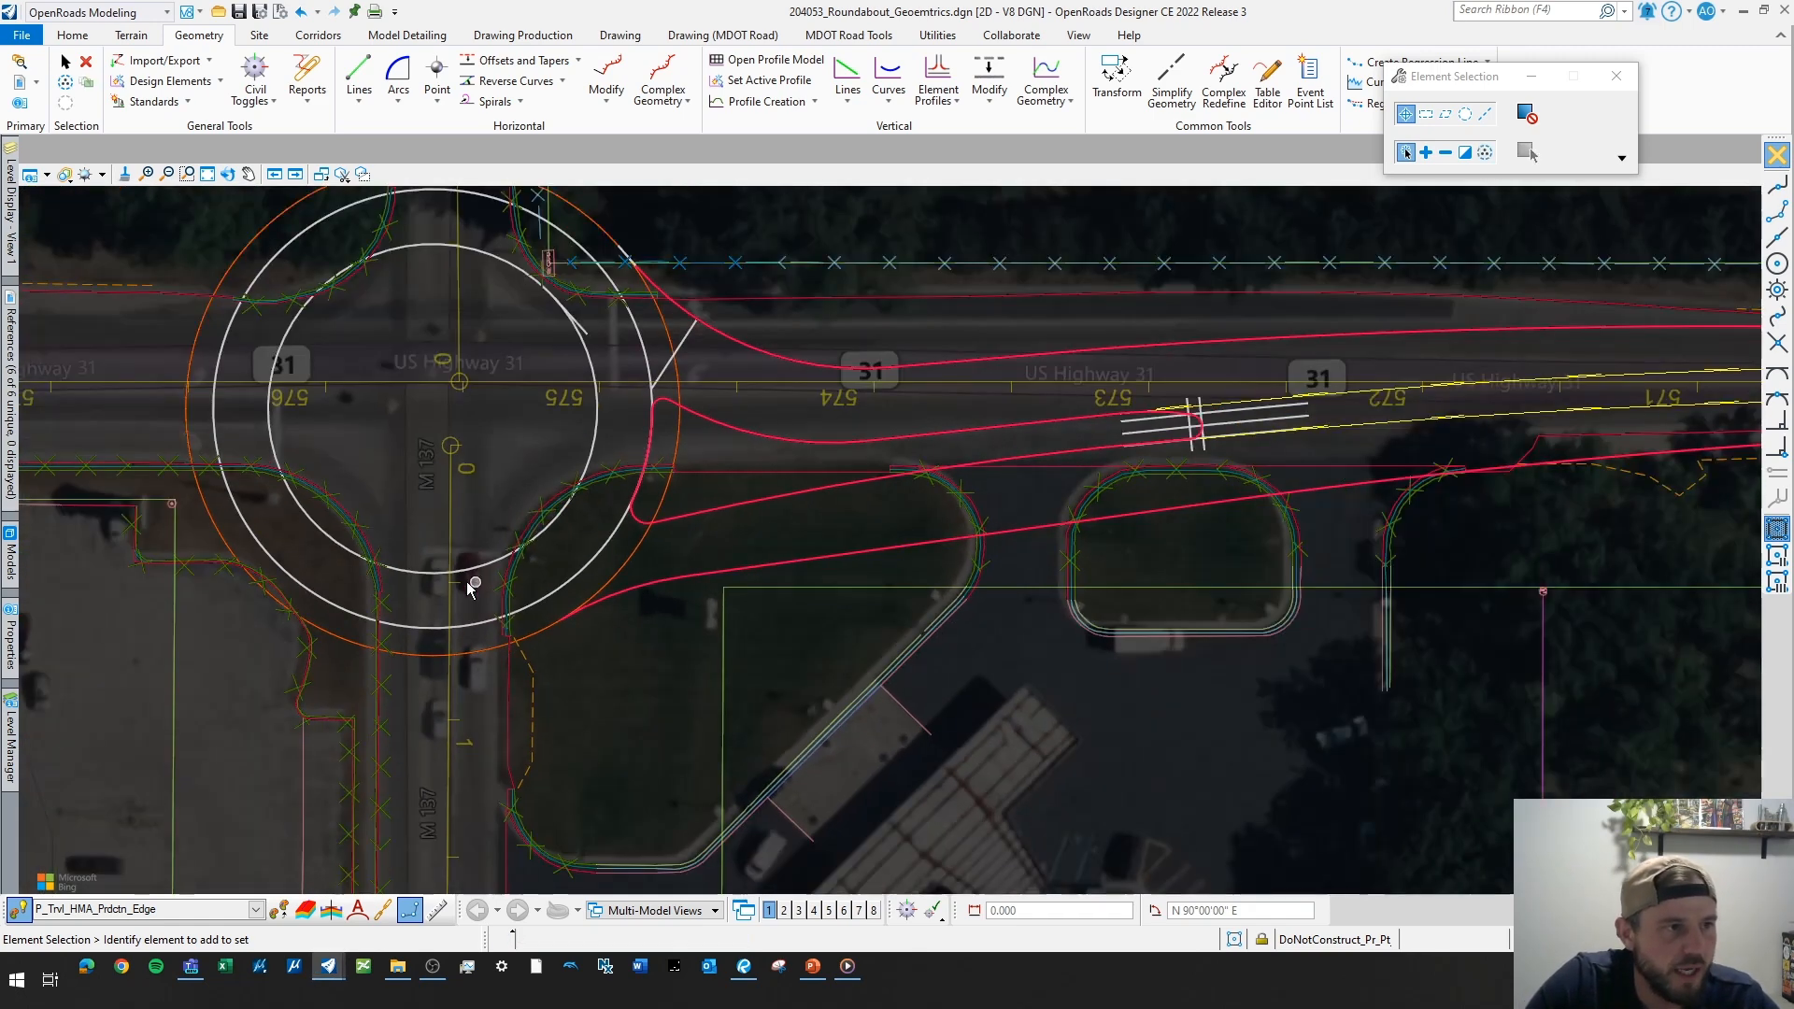
pyautogui.scroll(2, 629, 601)
pyautogui.click(629, 599)
pyautogui.click(755, 633)
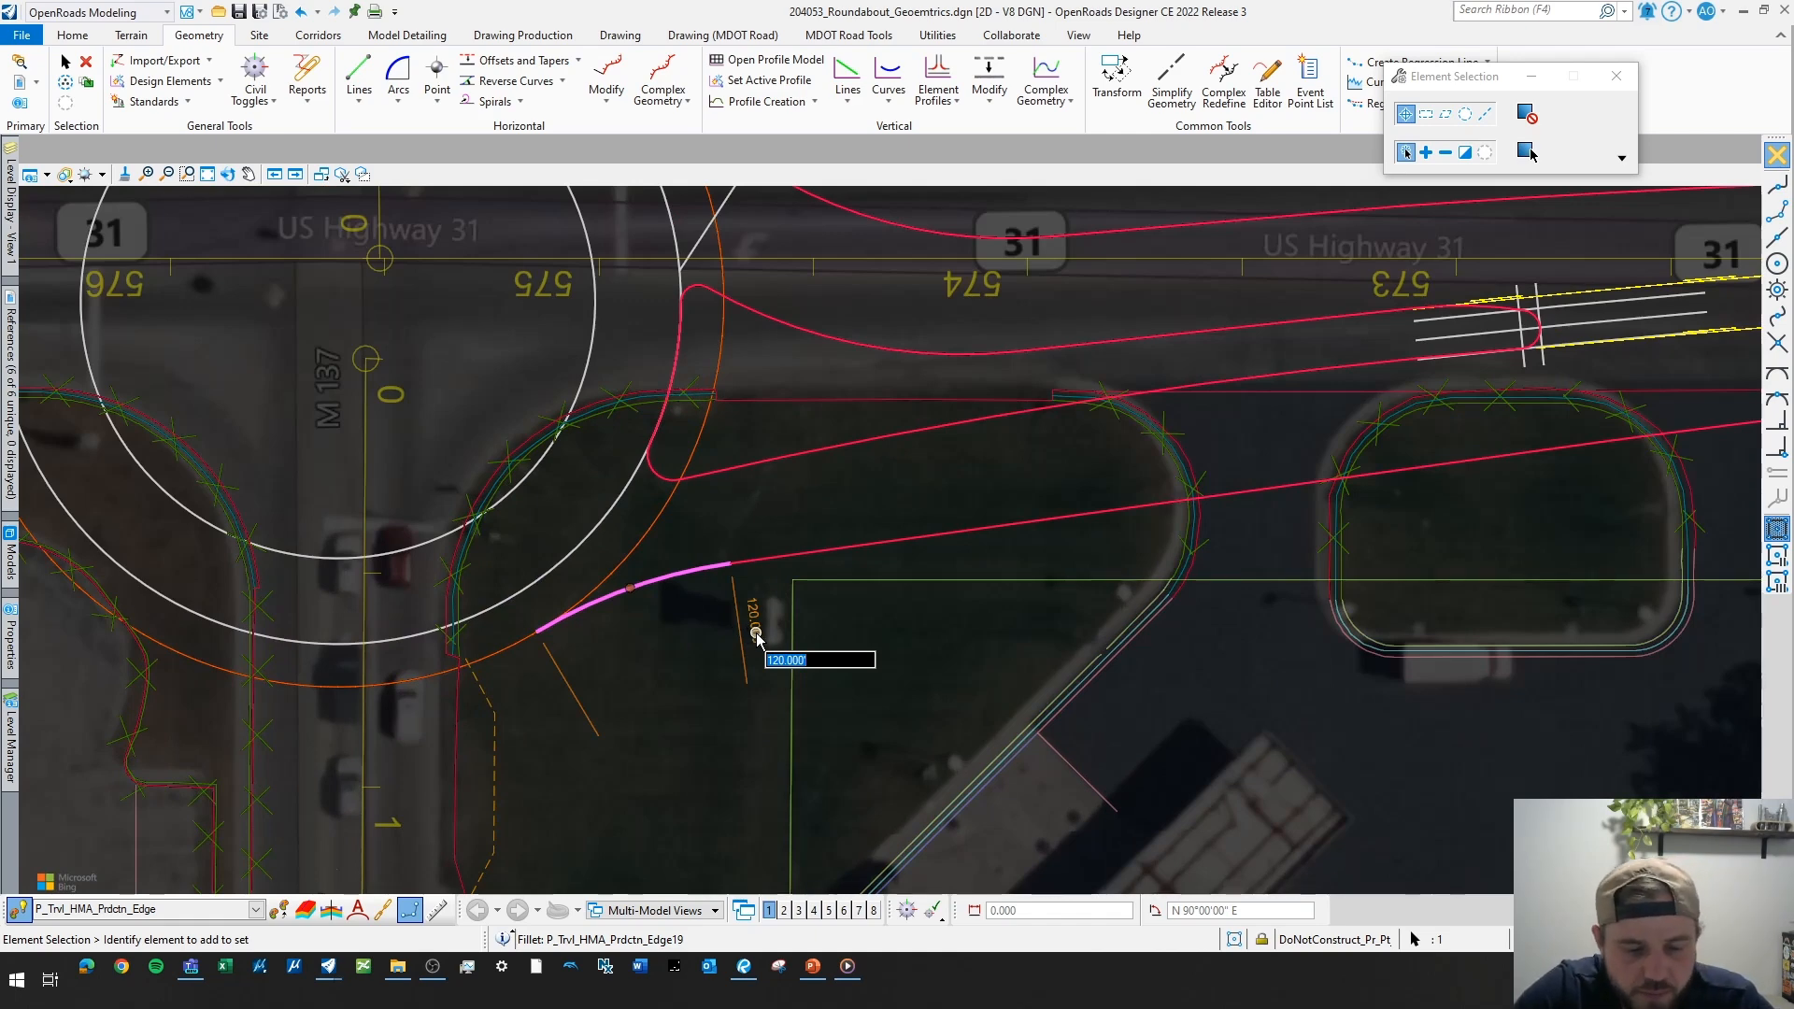
pyautogui.click(760, 628)
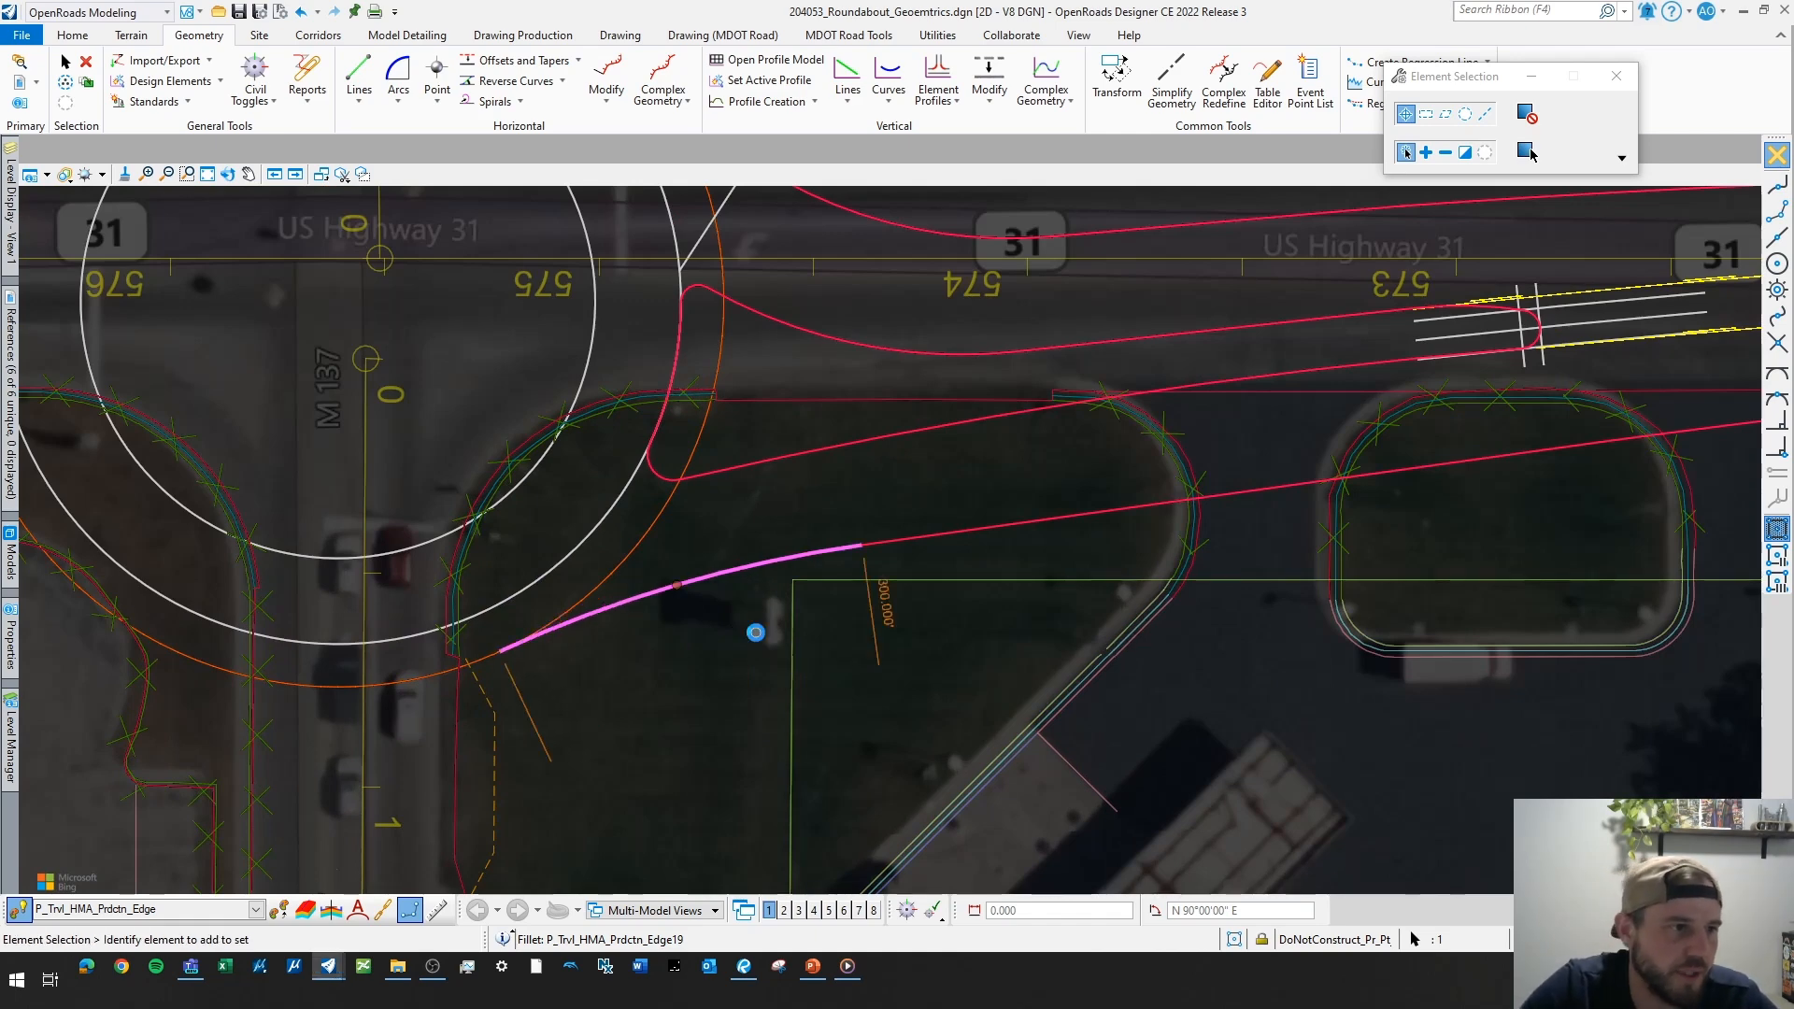
# - Set the radius of the exit arc at the outer circle to 500 ft
pyautogui.scroll(-1, 844, 615)
pyautogui.scroll(-3, 844, 617)
pyautogui.scroll(3, 825, 593)
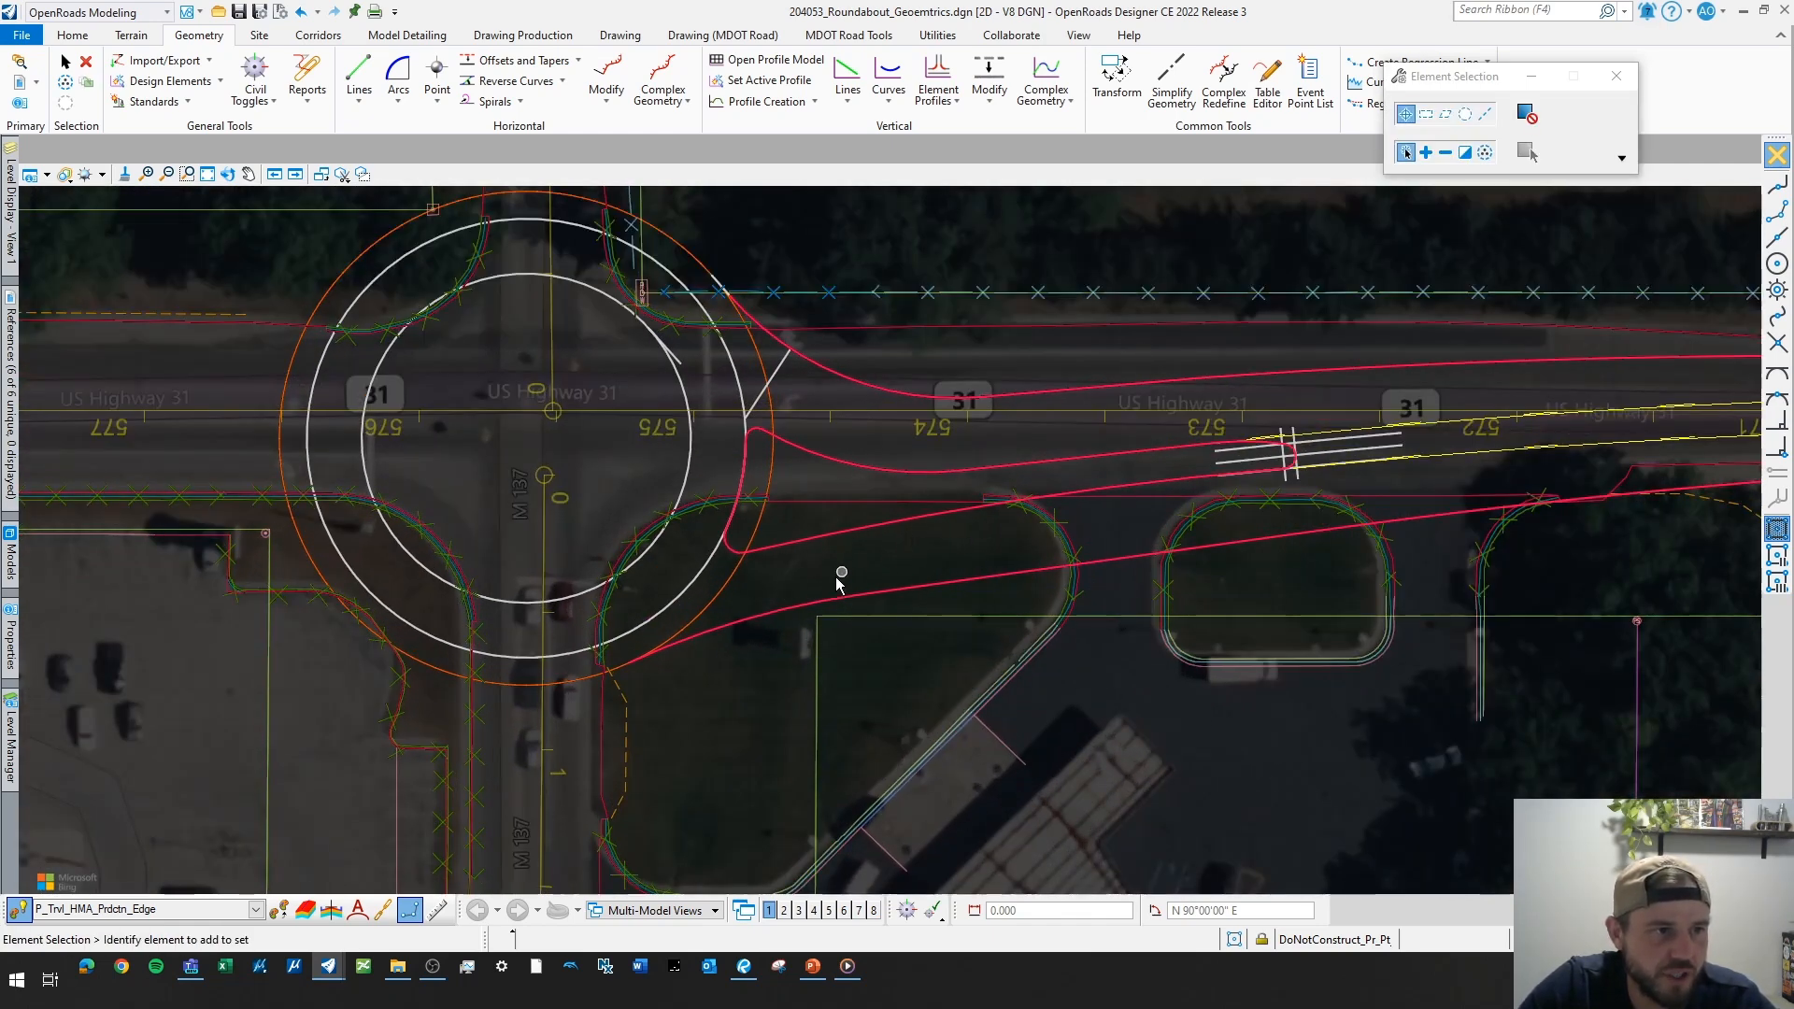
pyautogui.click(810, 607)
pyautogui.scroll(2, 810, 606)
pyautogui.click(920, 663)
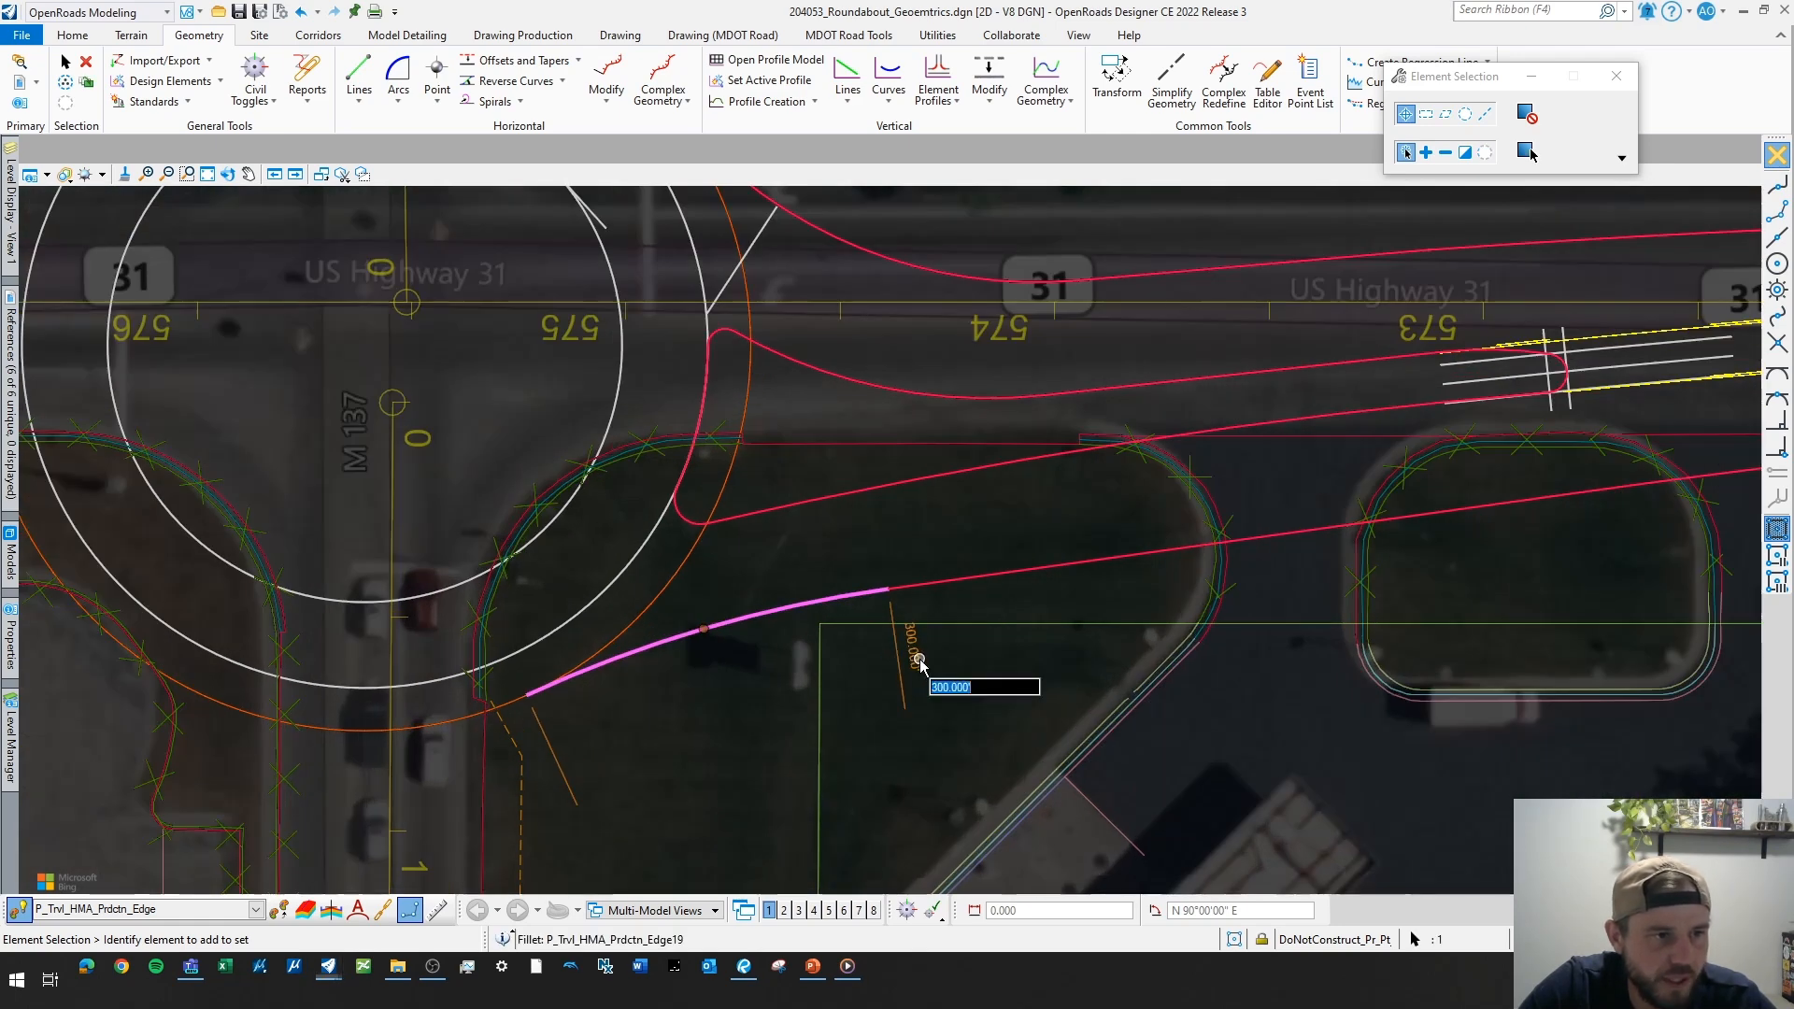
pyautogui.write('50')
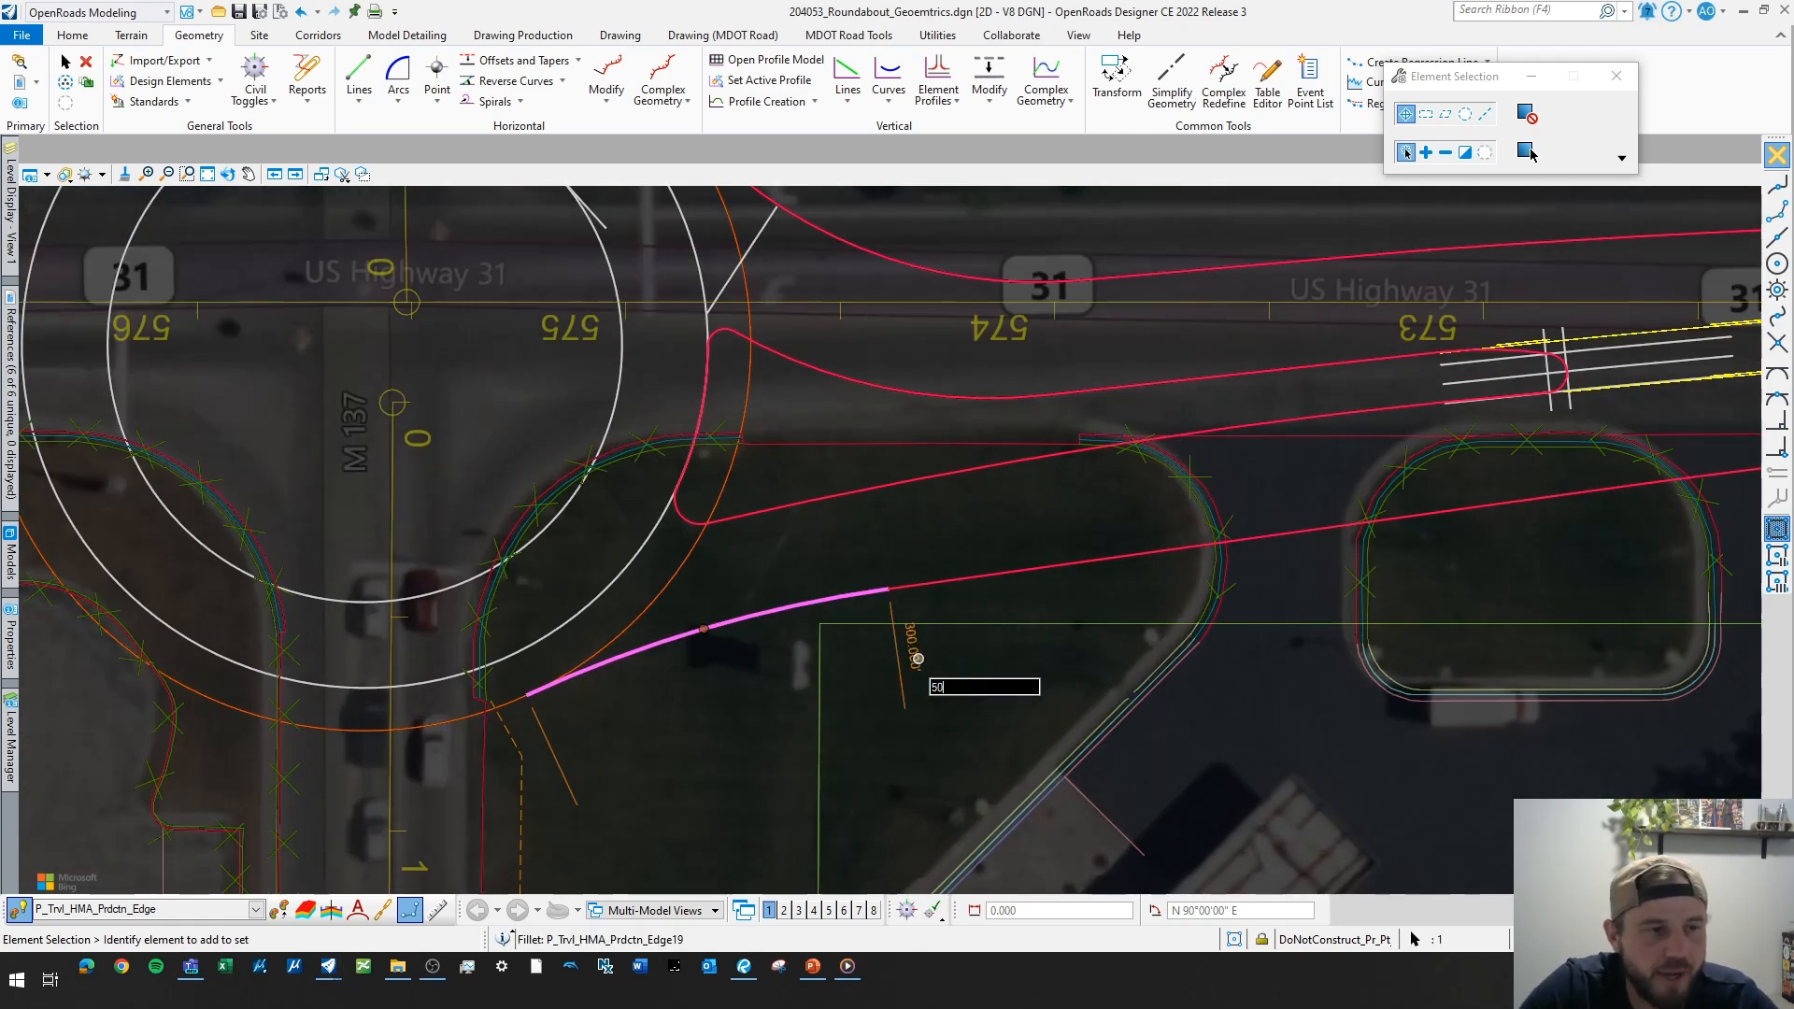
pyautogui.write('0')
pyautogui.press('Return')
pyautogui.click(845, 612)
pyautogui.scroll(-4, 849, 616)
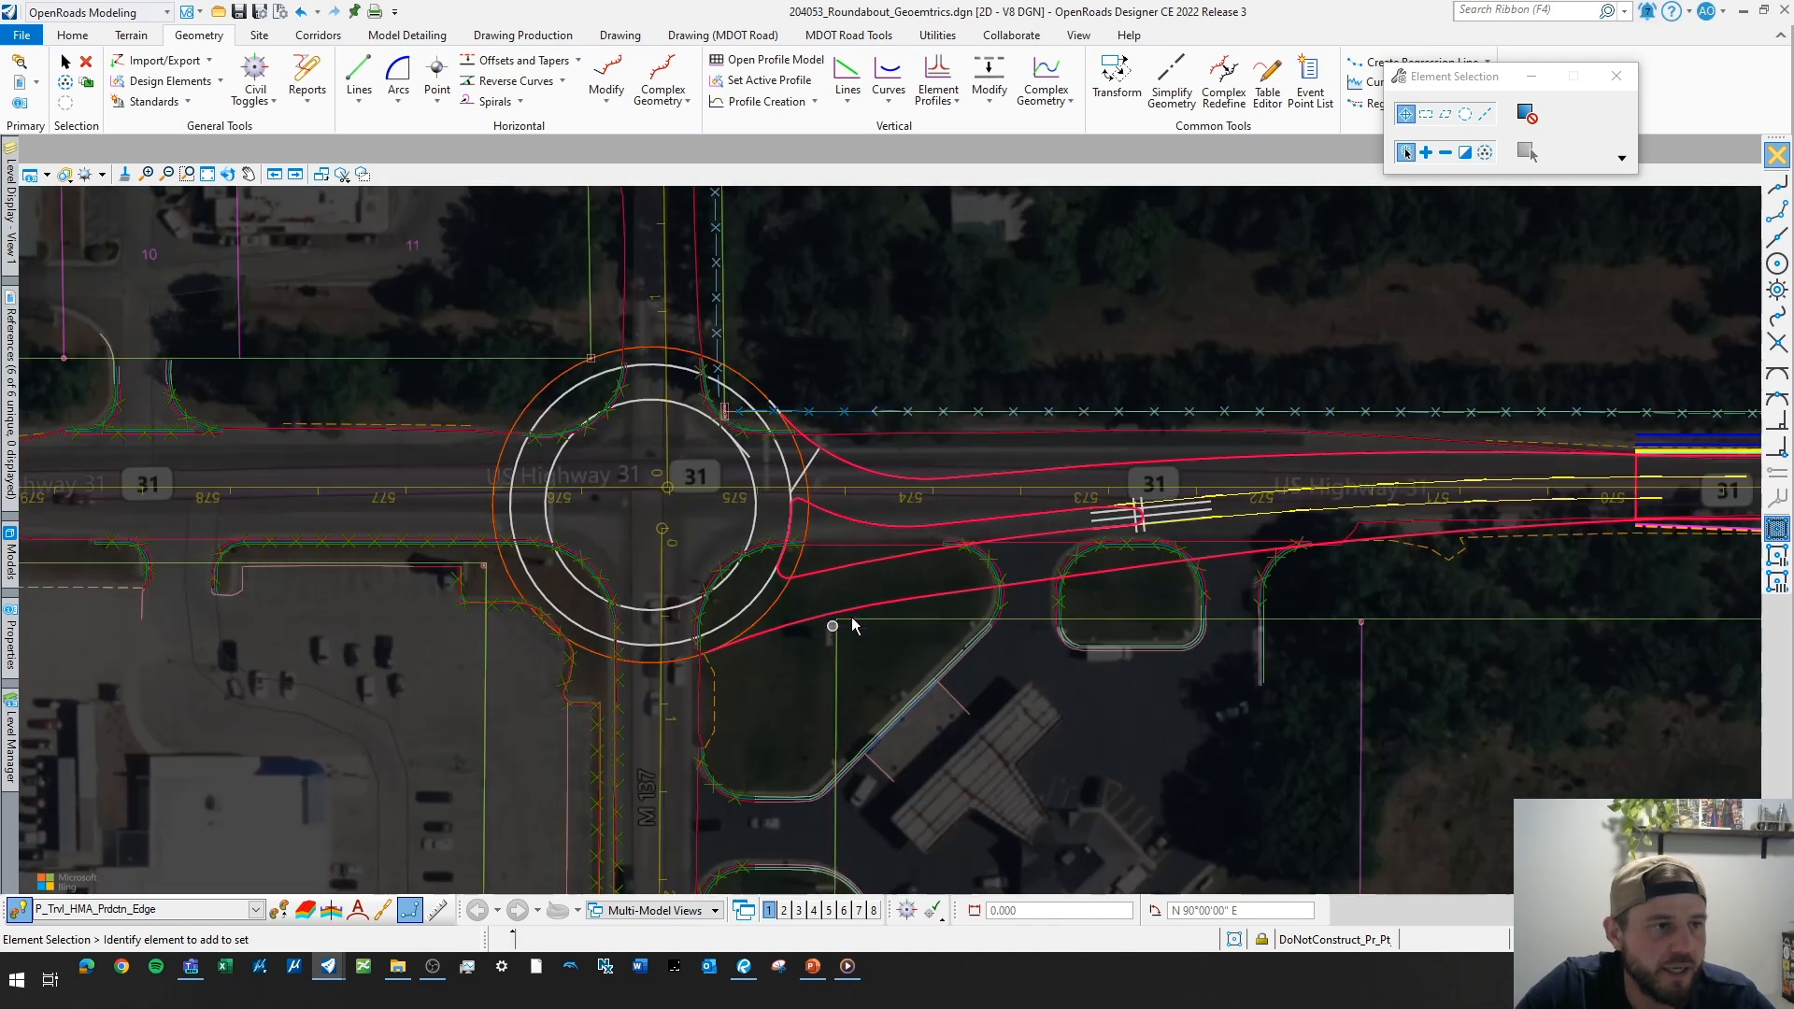
# - Examine how the exit-side outer edge and its arc run from the roundabout along US Highway 31
pyautogui.moveTo(969, 577); pyautogui.dragTo(903, 565, button='middle')
pyautogui.scroll(1, 827, 591)
pyautogui.scroll(1, 827, 595)
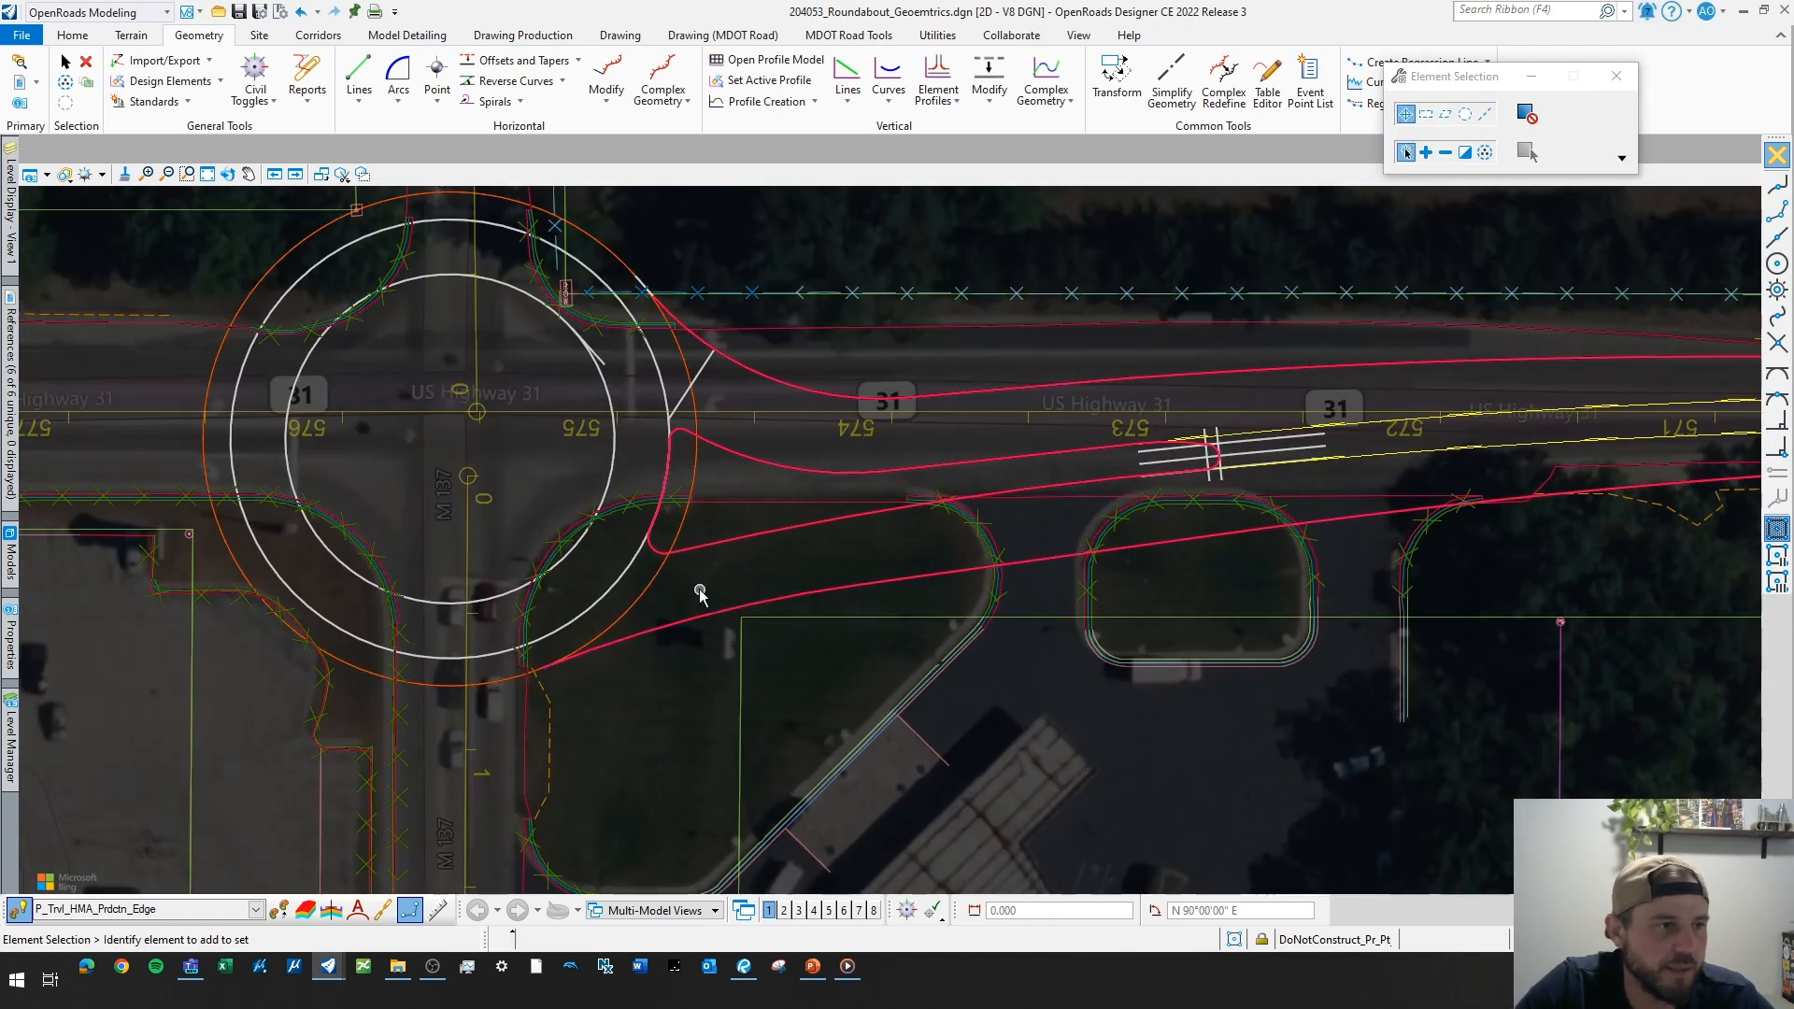
pyautogui.scroll(-1, 701, 596)
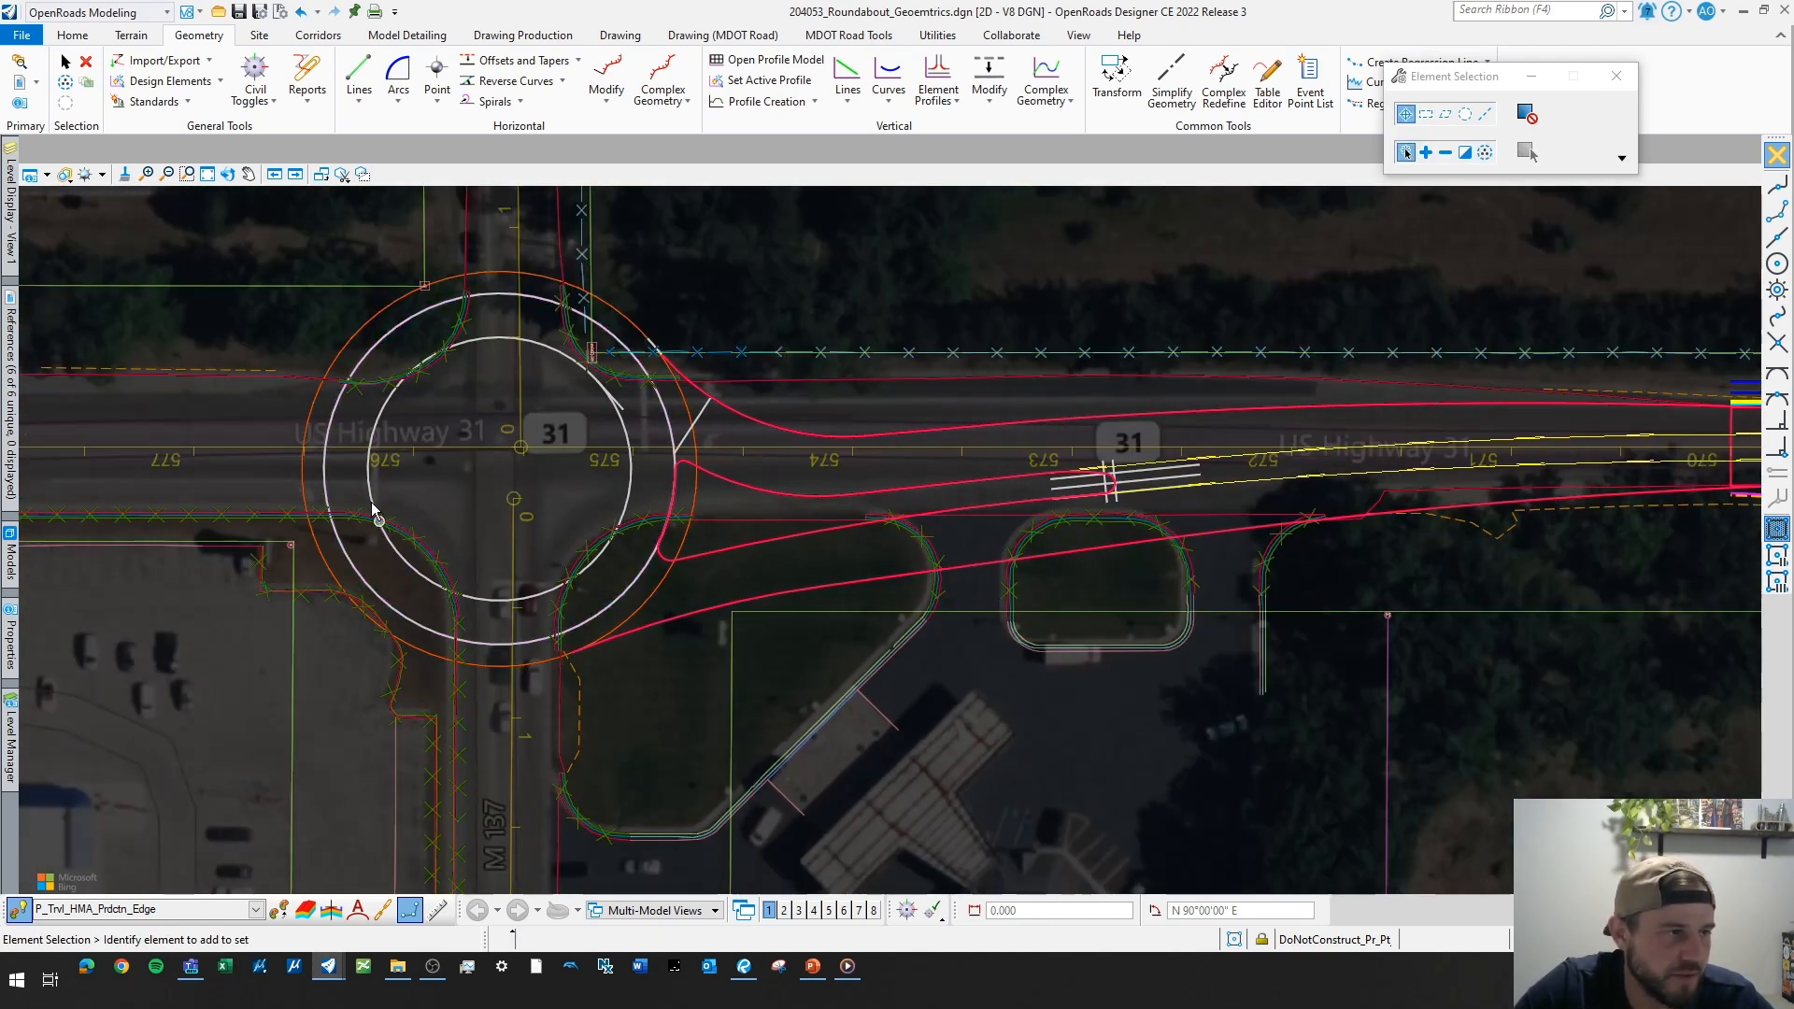
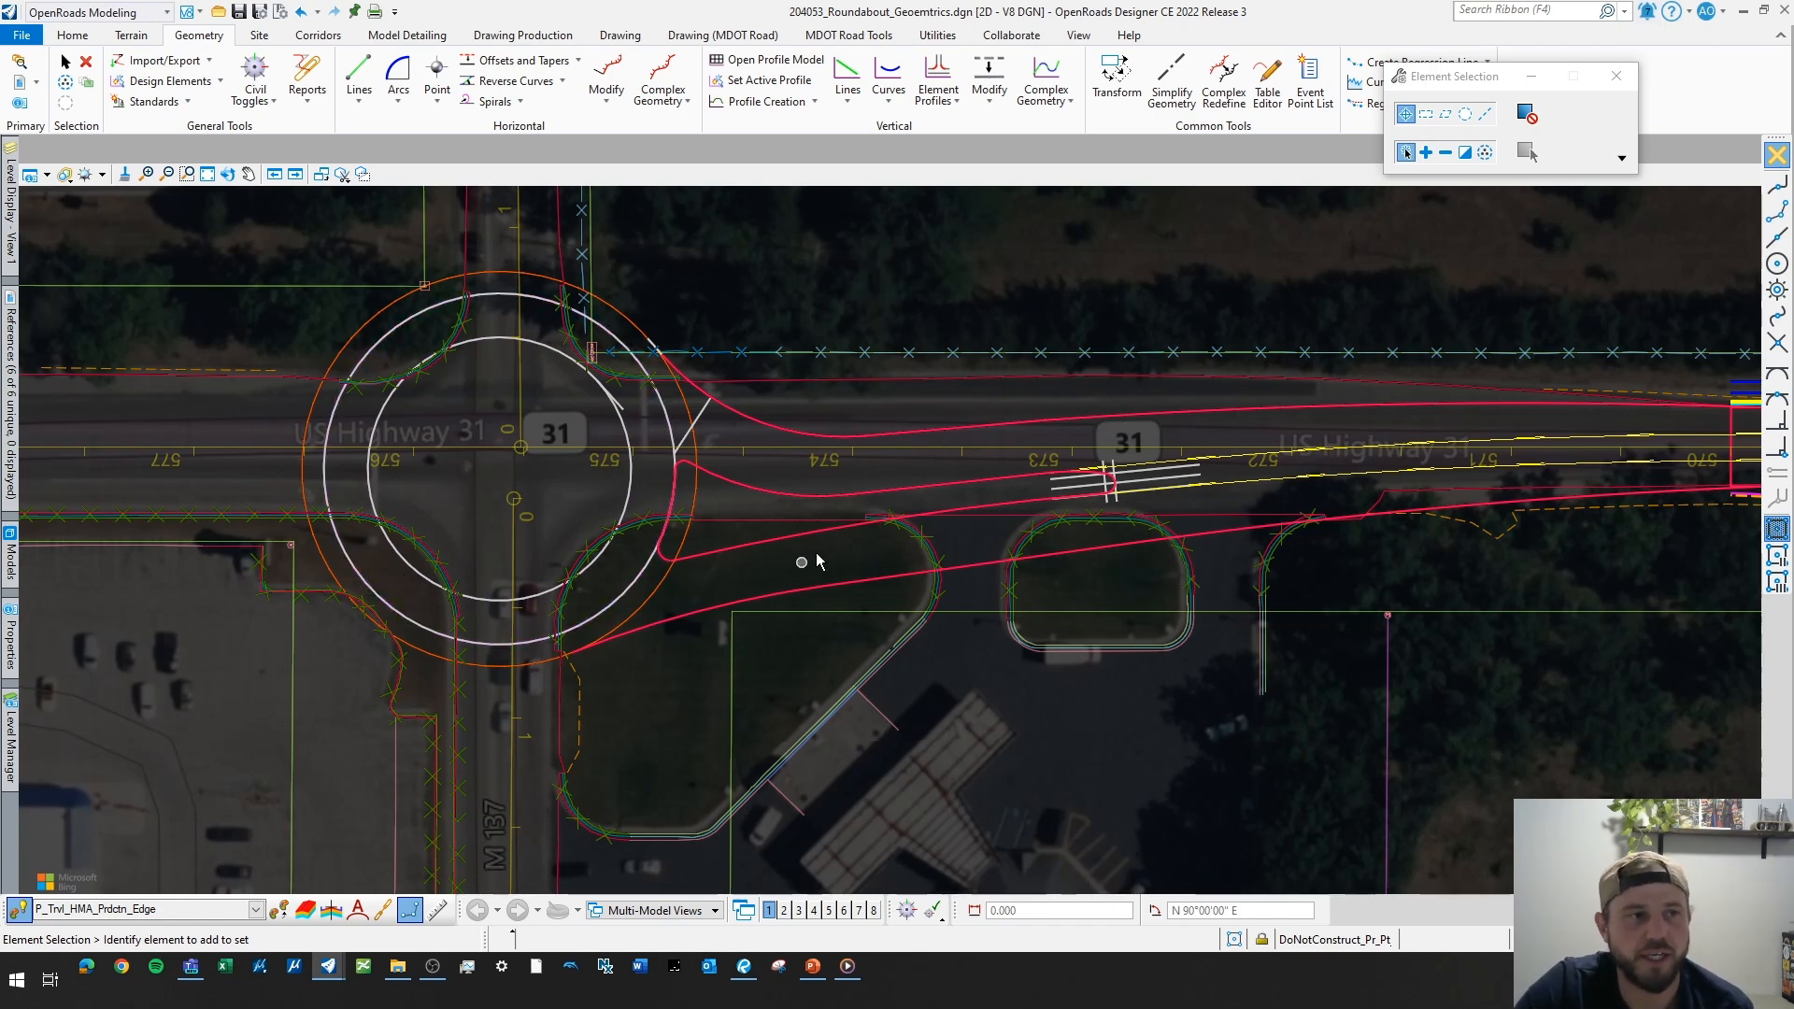
pyautogui.scroll(-2, 818, 561)
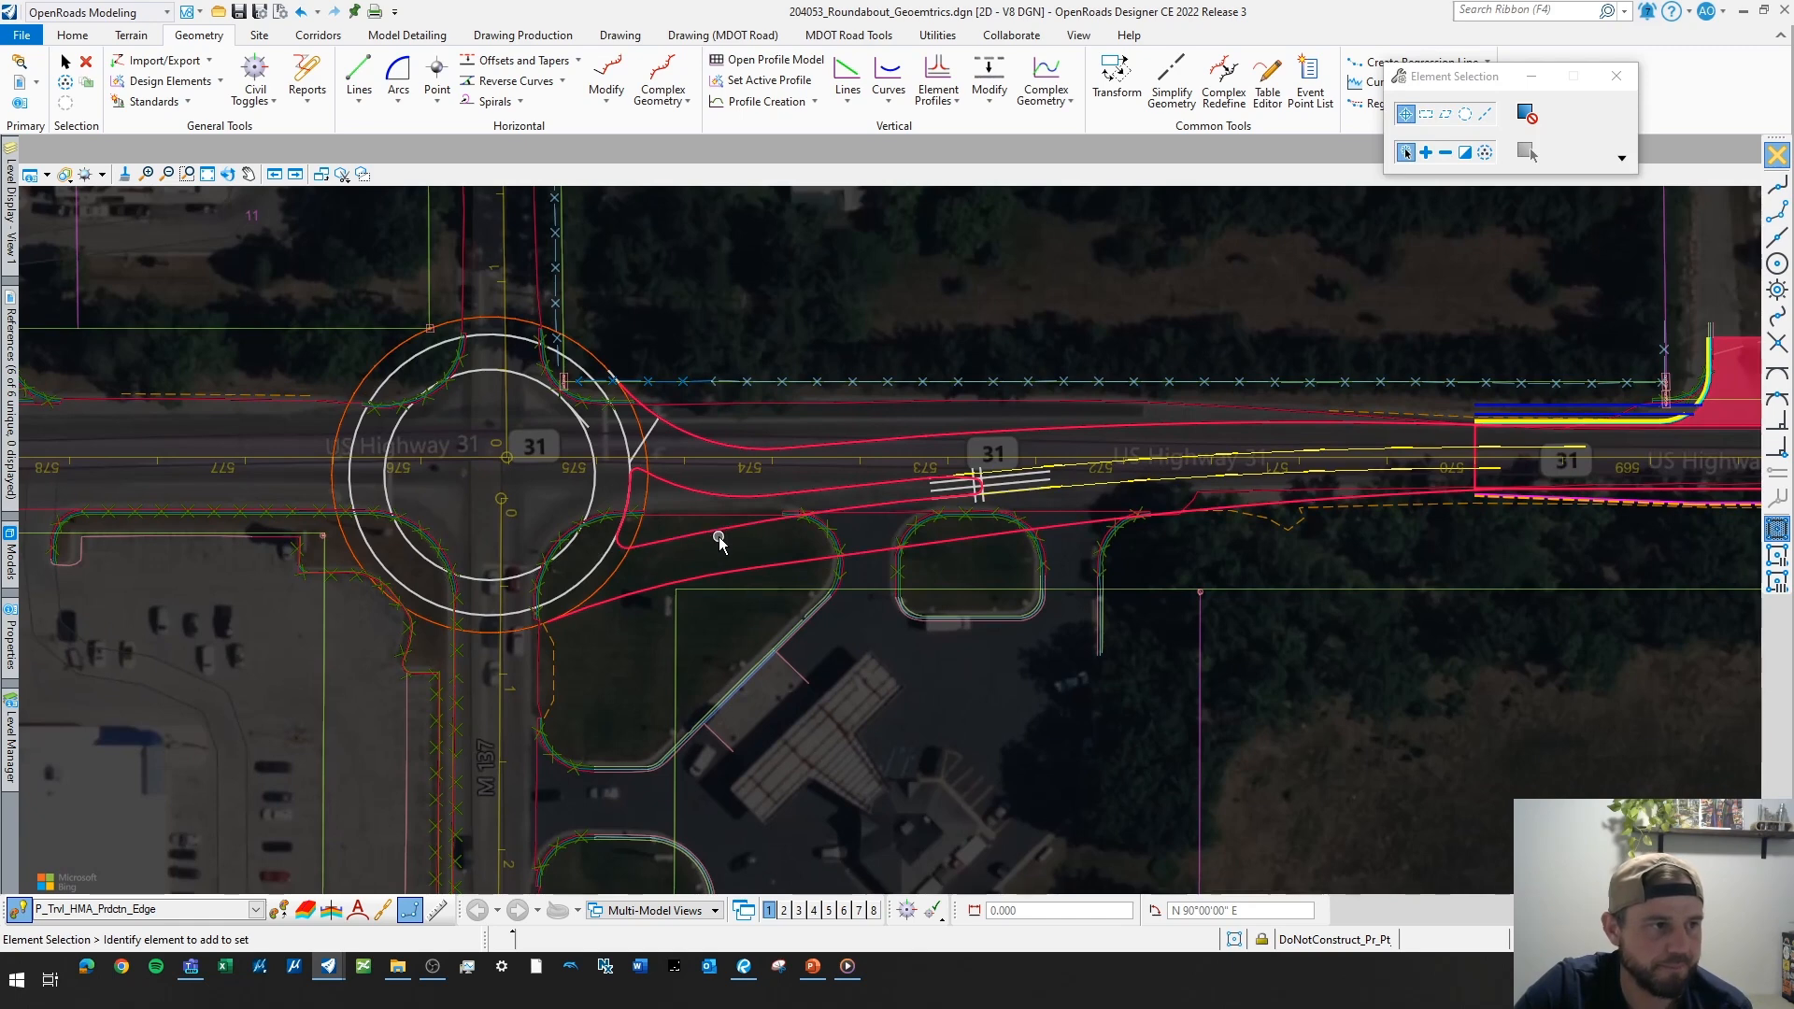
pyautogui.scroll(2, 589, 572)
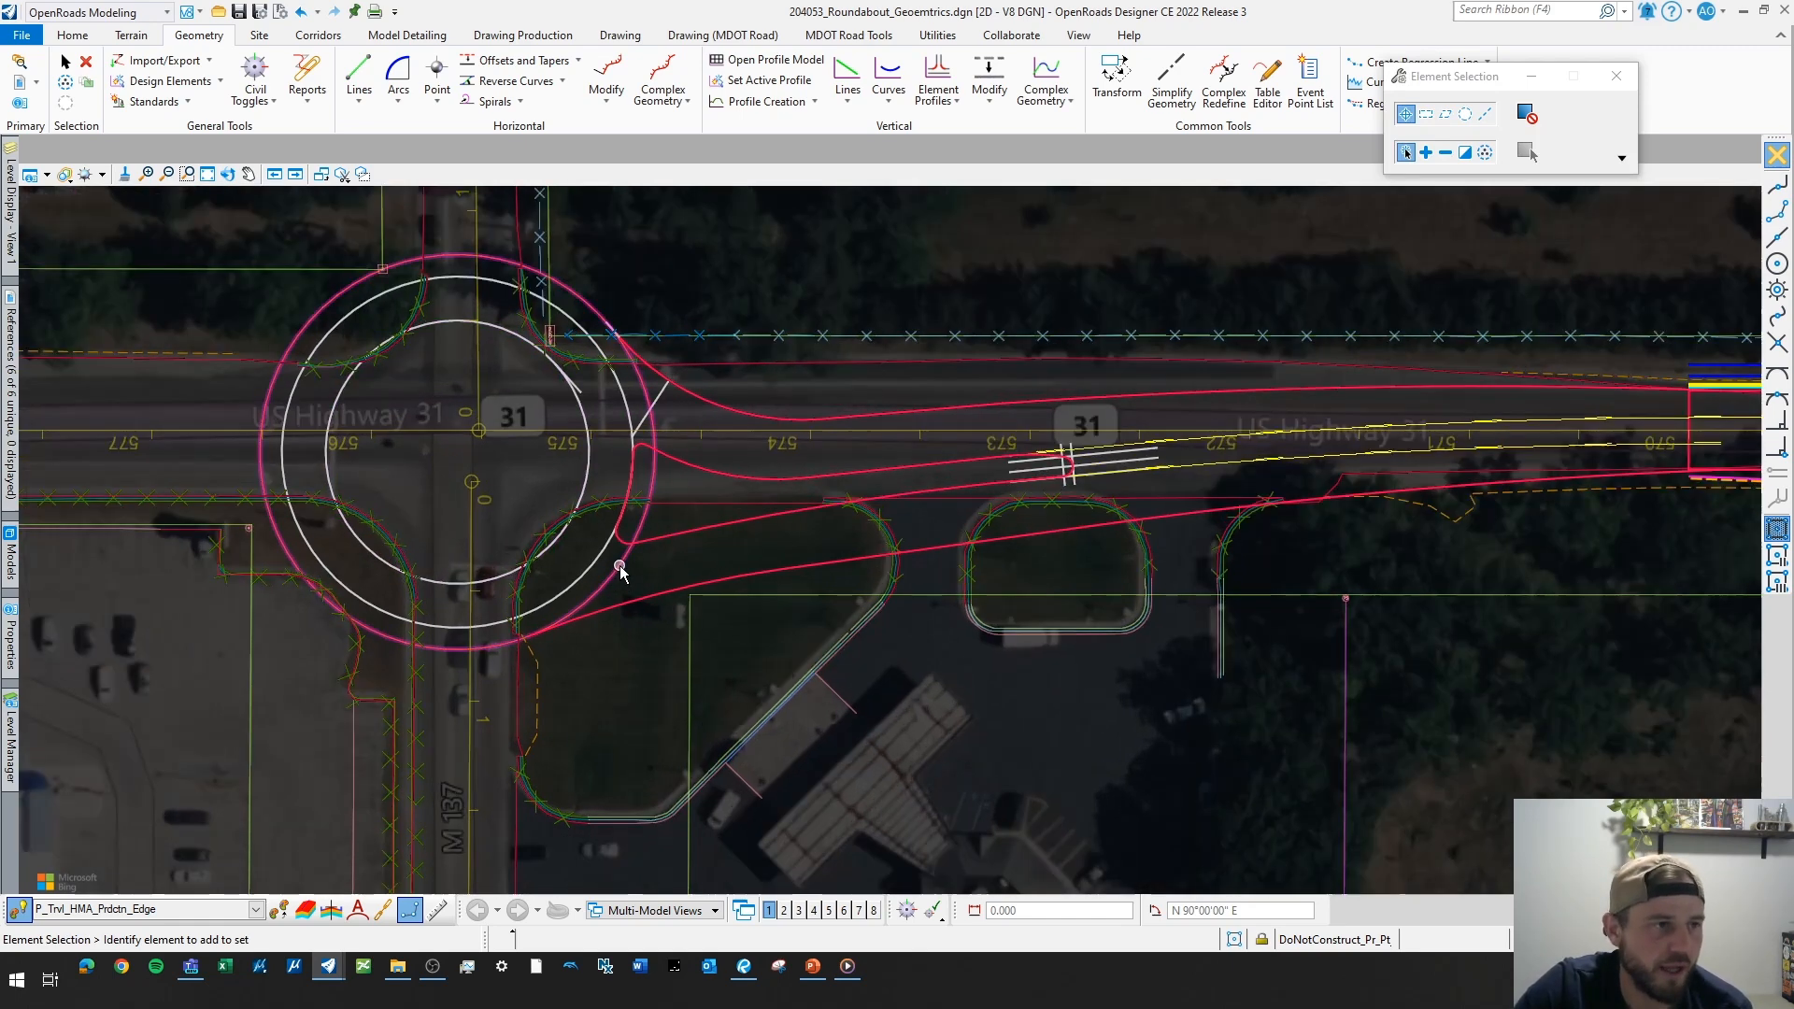
pyautogui.scroll(-2, 570, 589)
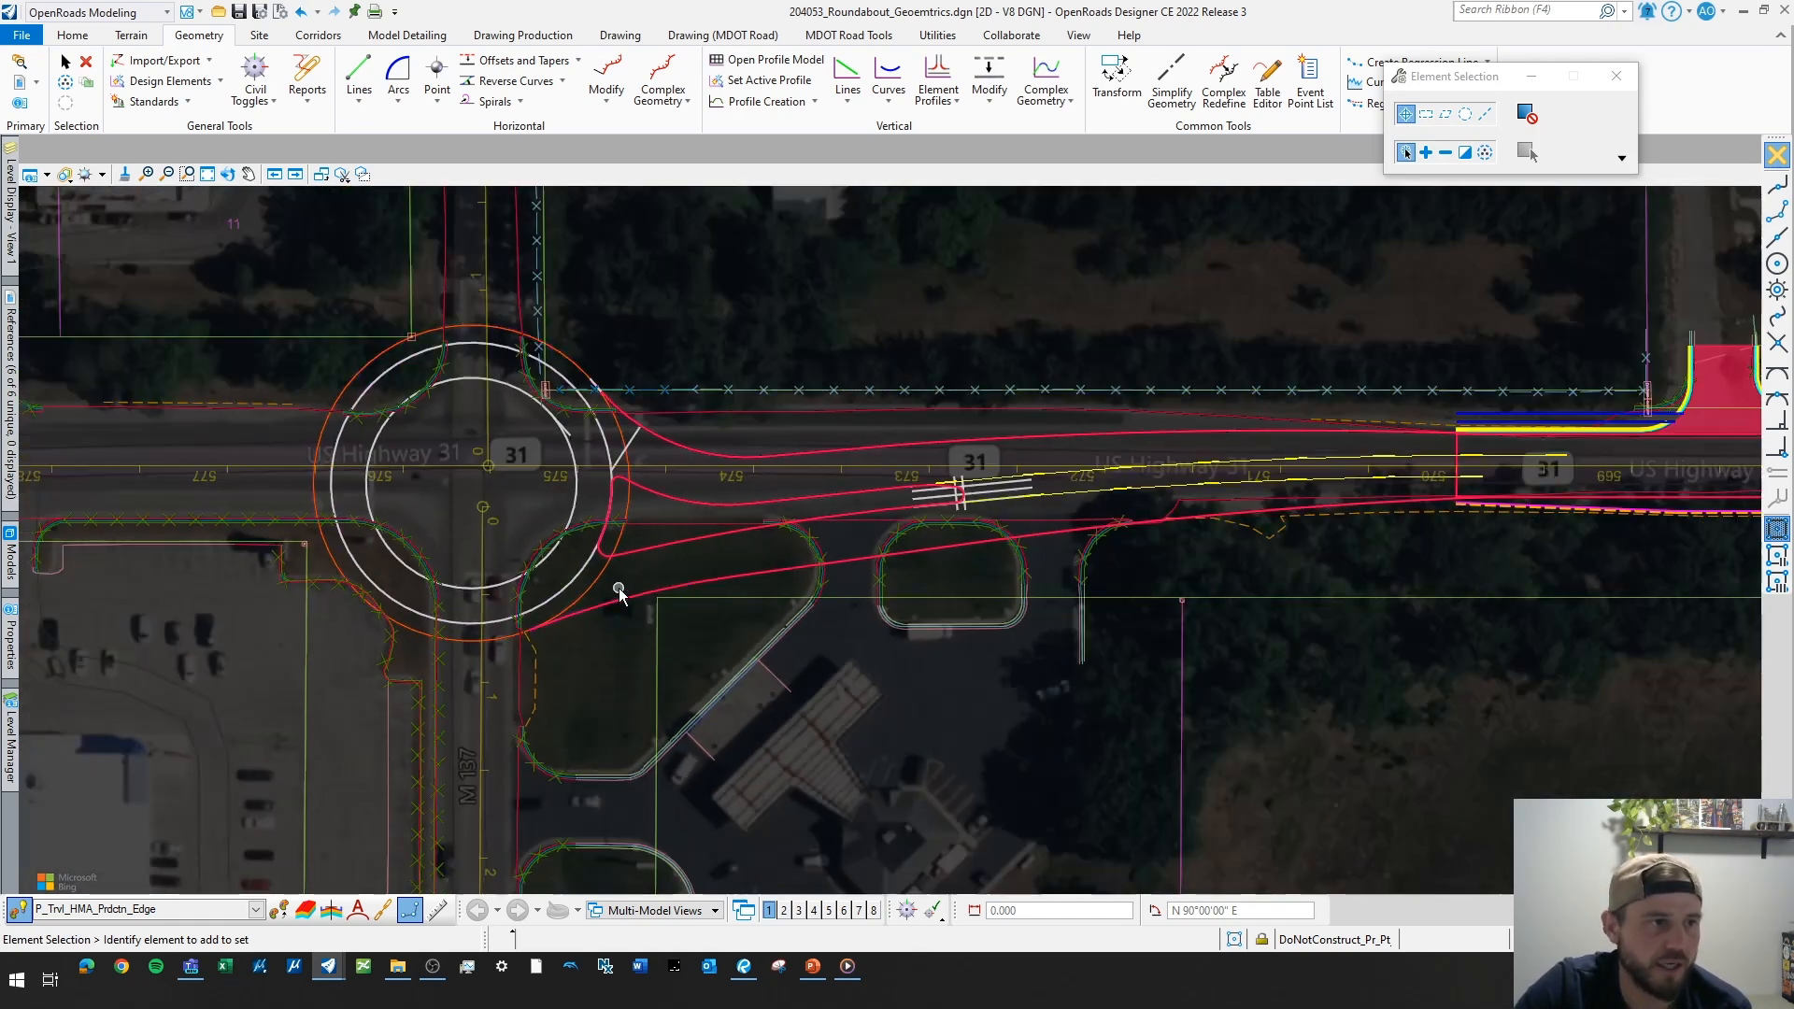
pyautogui.scroll(1, 613, 588)
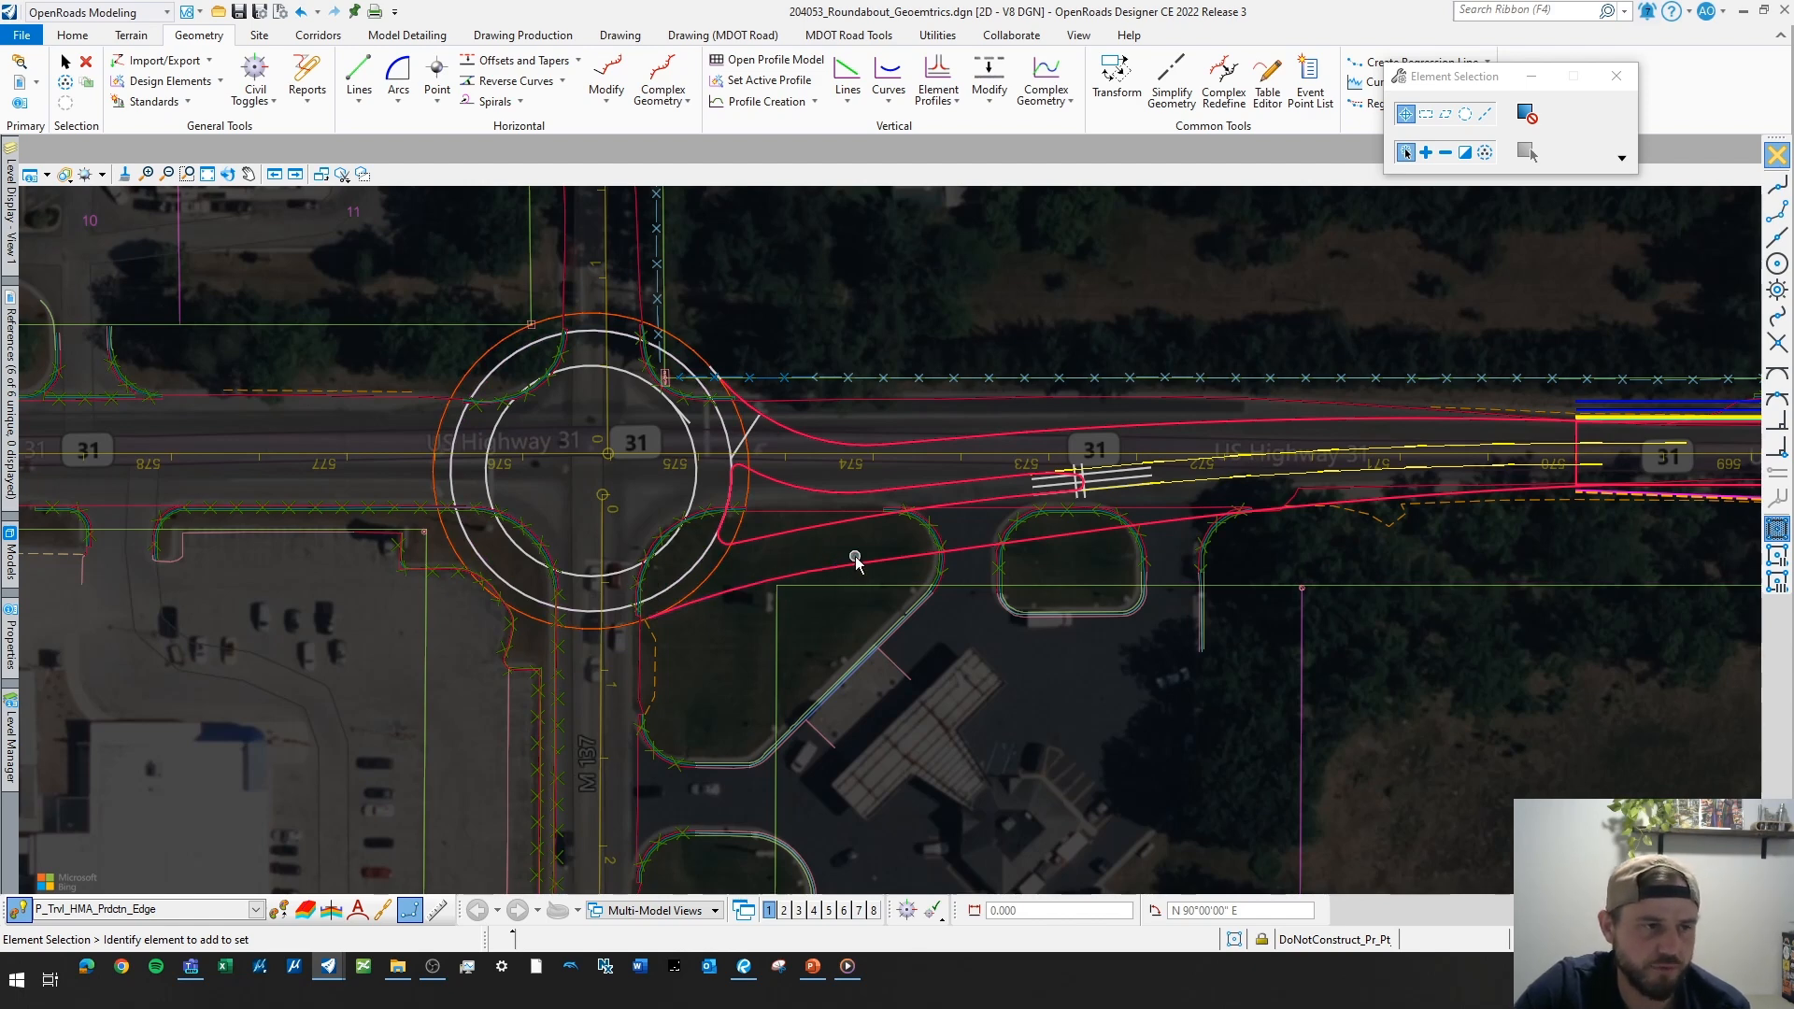
# - Draw a 28 ft line across the exit from the outer white circle near the island corner, toward the centre of the island's exit-side edge arc
pyautogui.scroll(1, 960, 542)
pyautogui.scroll(2, 664, 556)
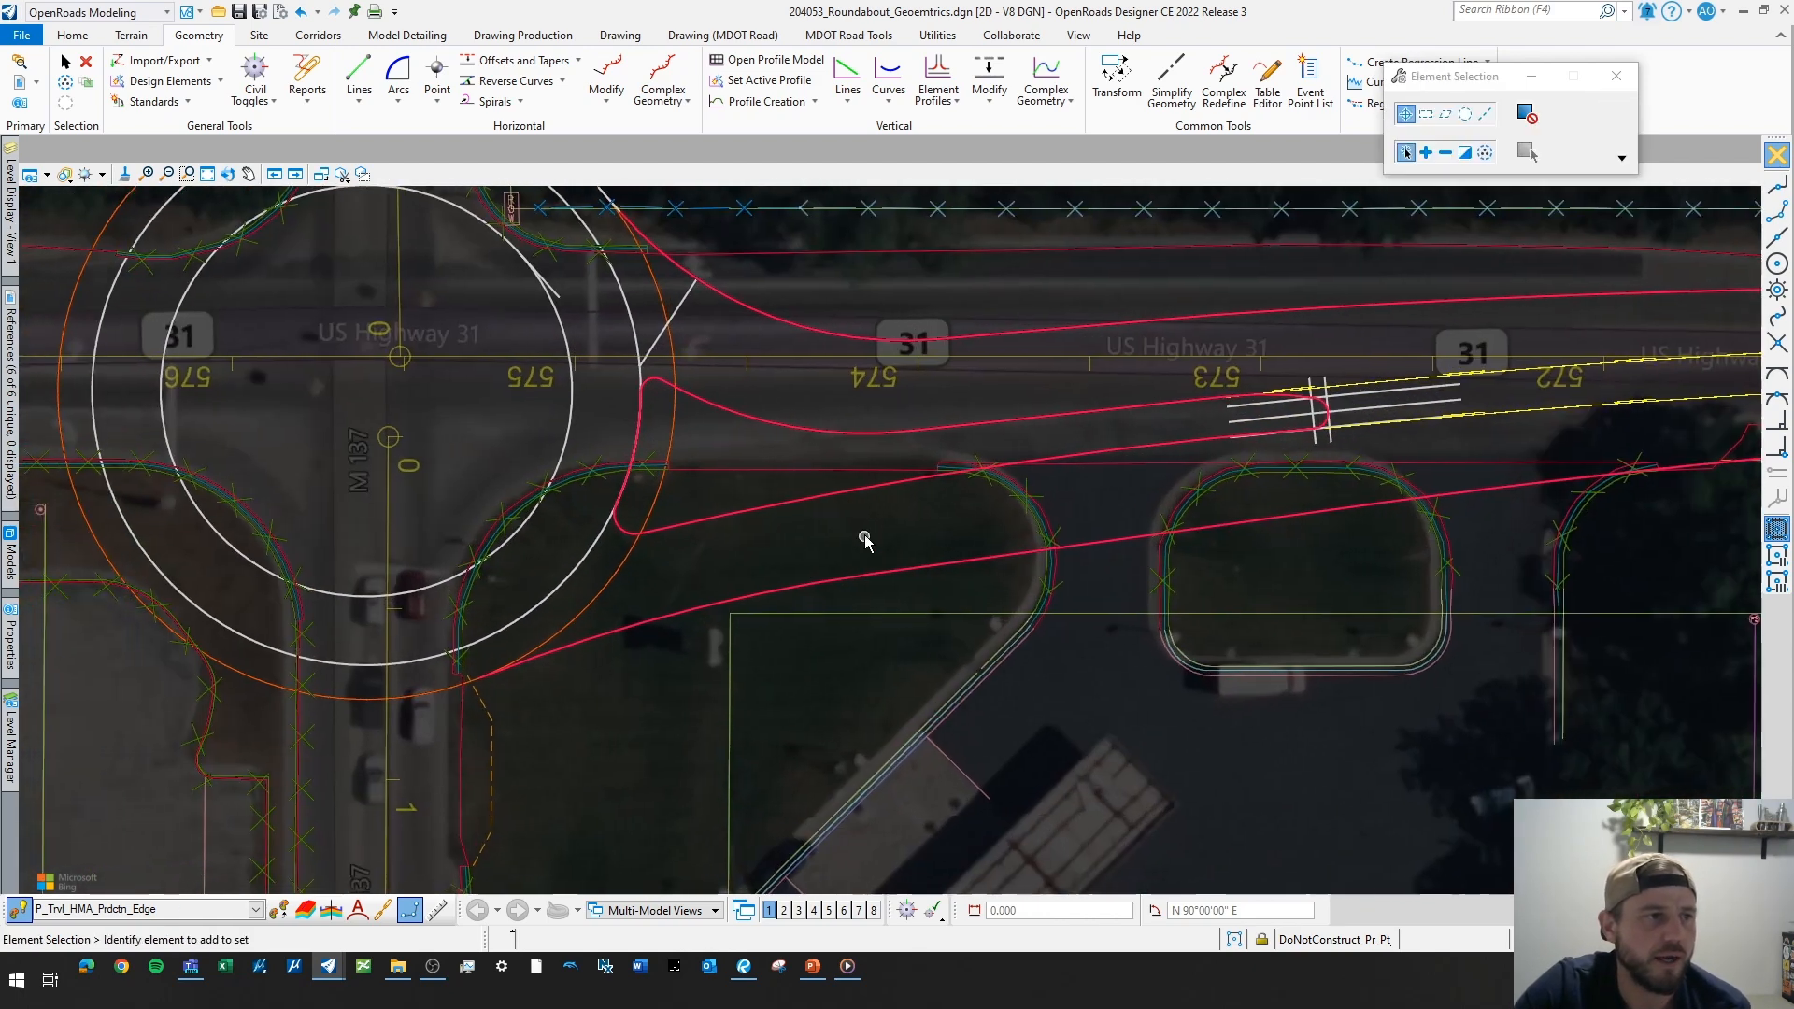
pyautogui.scroll(2, 710, 327)
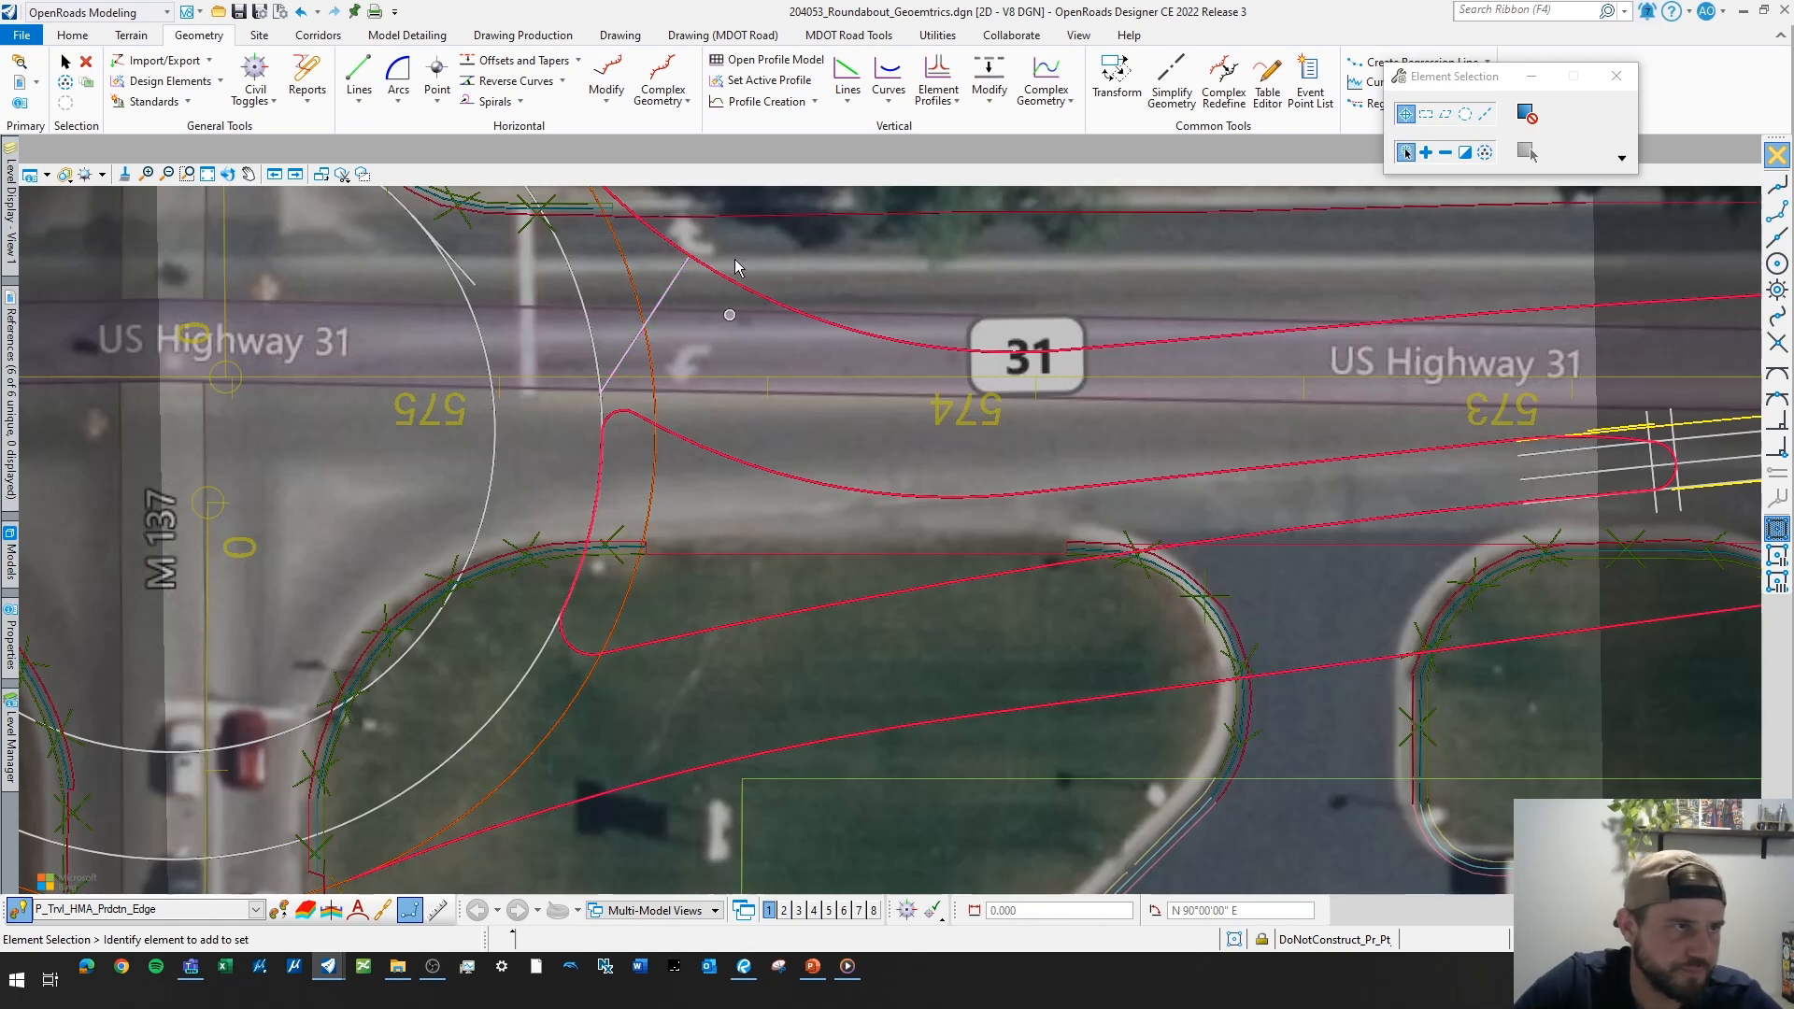
pyautogui.click(368, 110)
pyautogui.click(402, 125)
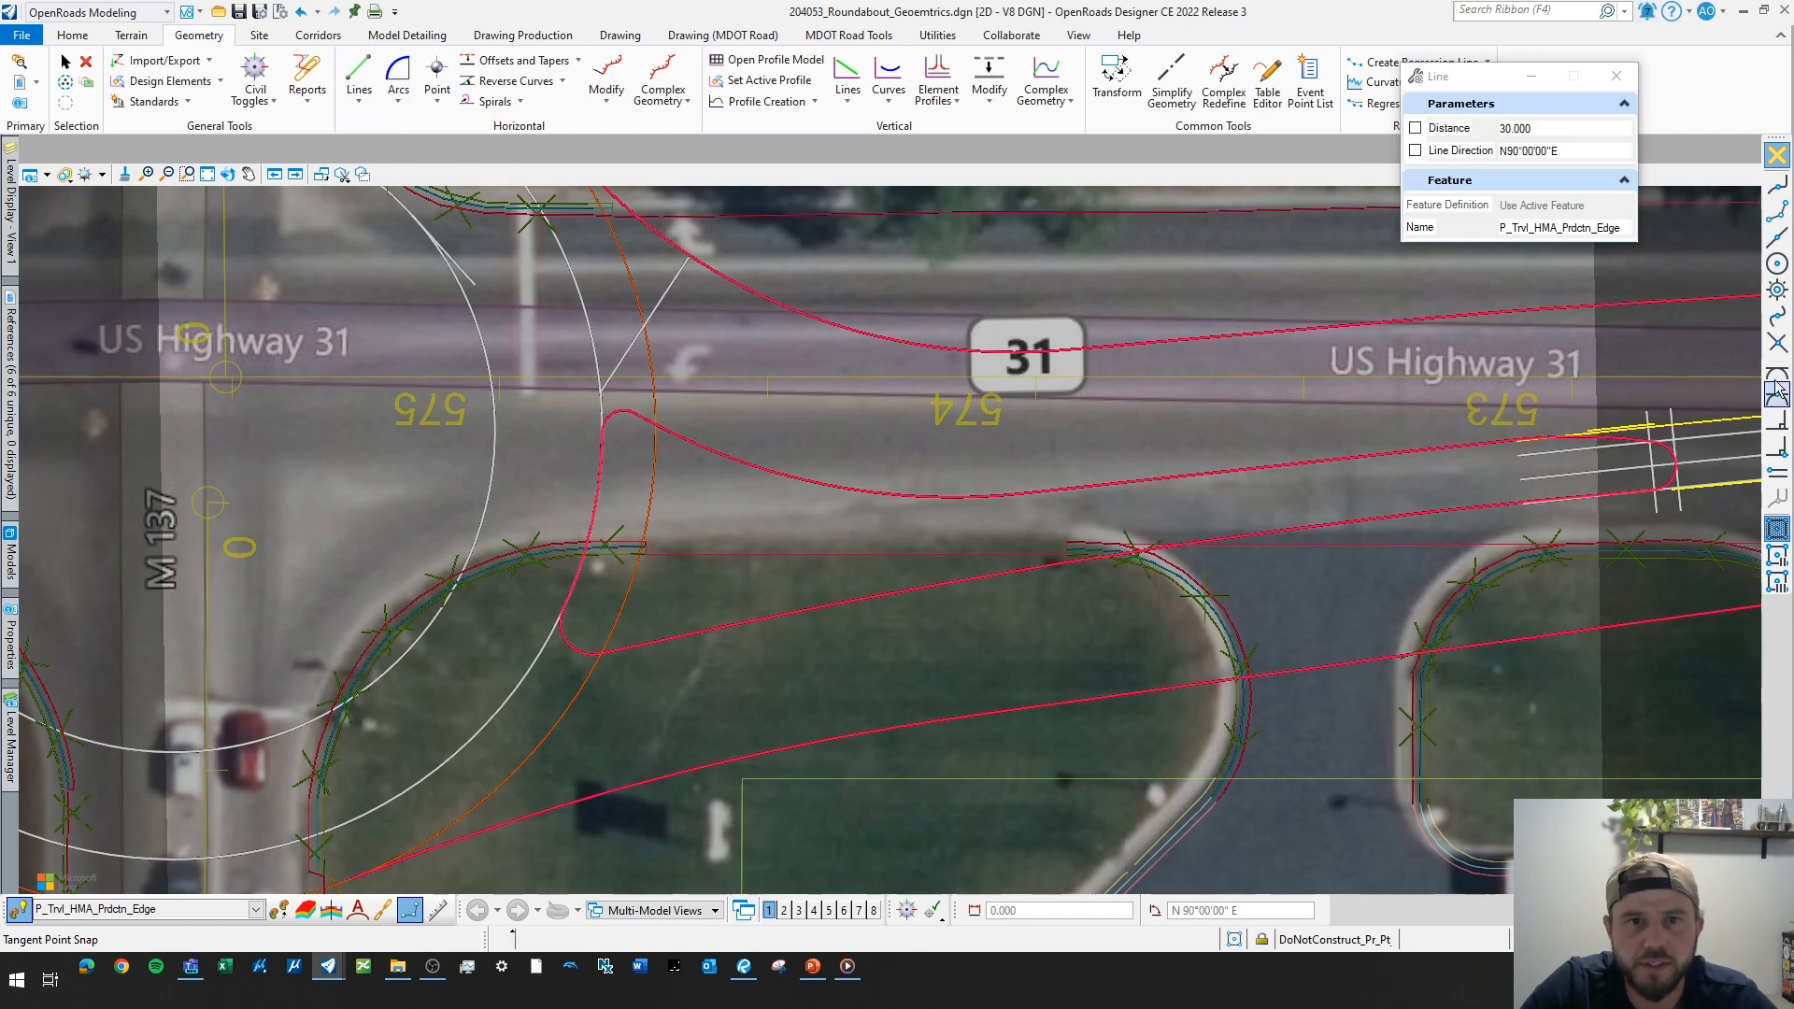
pyautogui.click(1778, 345)
pyautogui.scroll(-1, 1084, 513)
pyautogui.scroll(1, 741, 713)
pyautogui.scroll(-1, 802, 621)
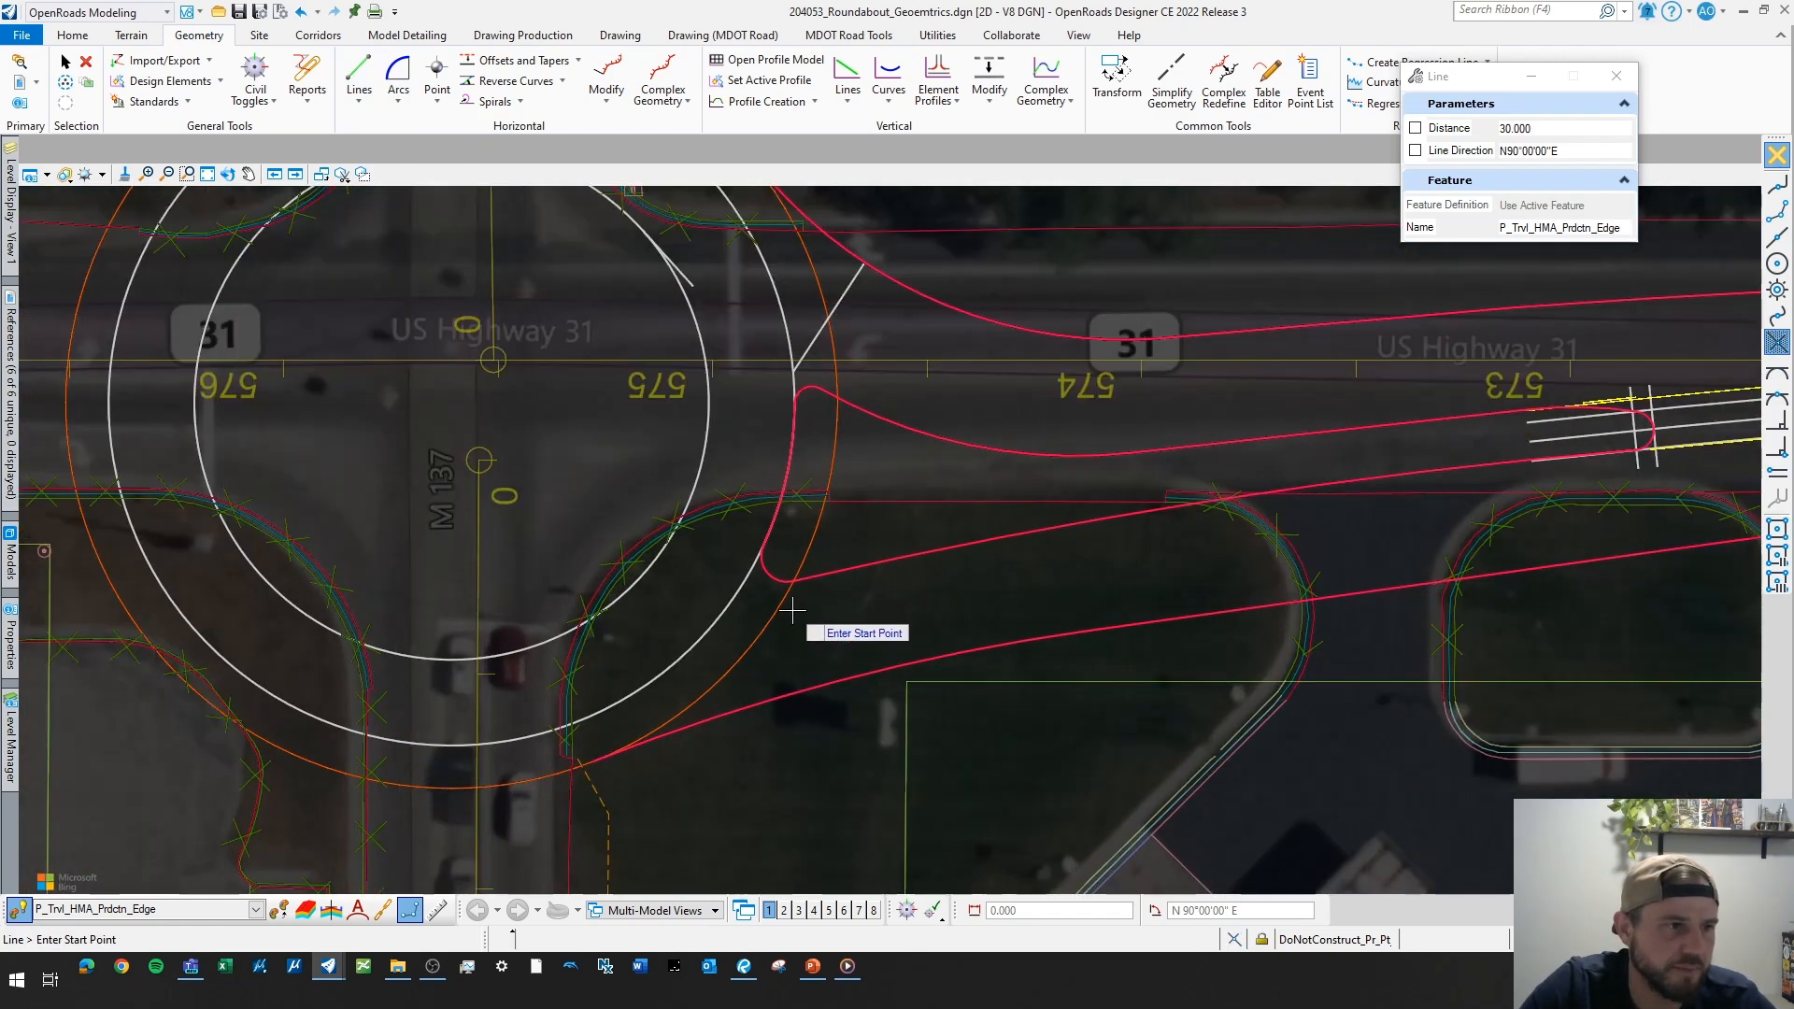
pyautogui.click(735, 593)
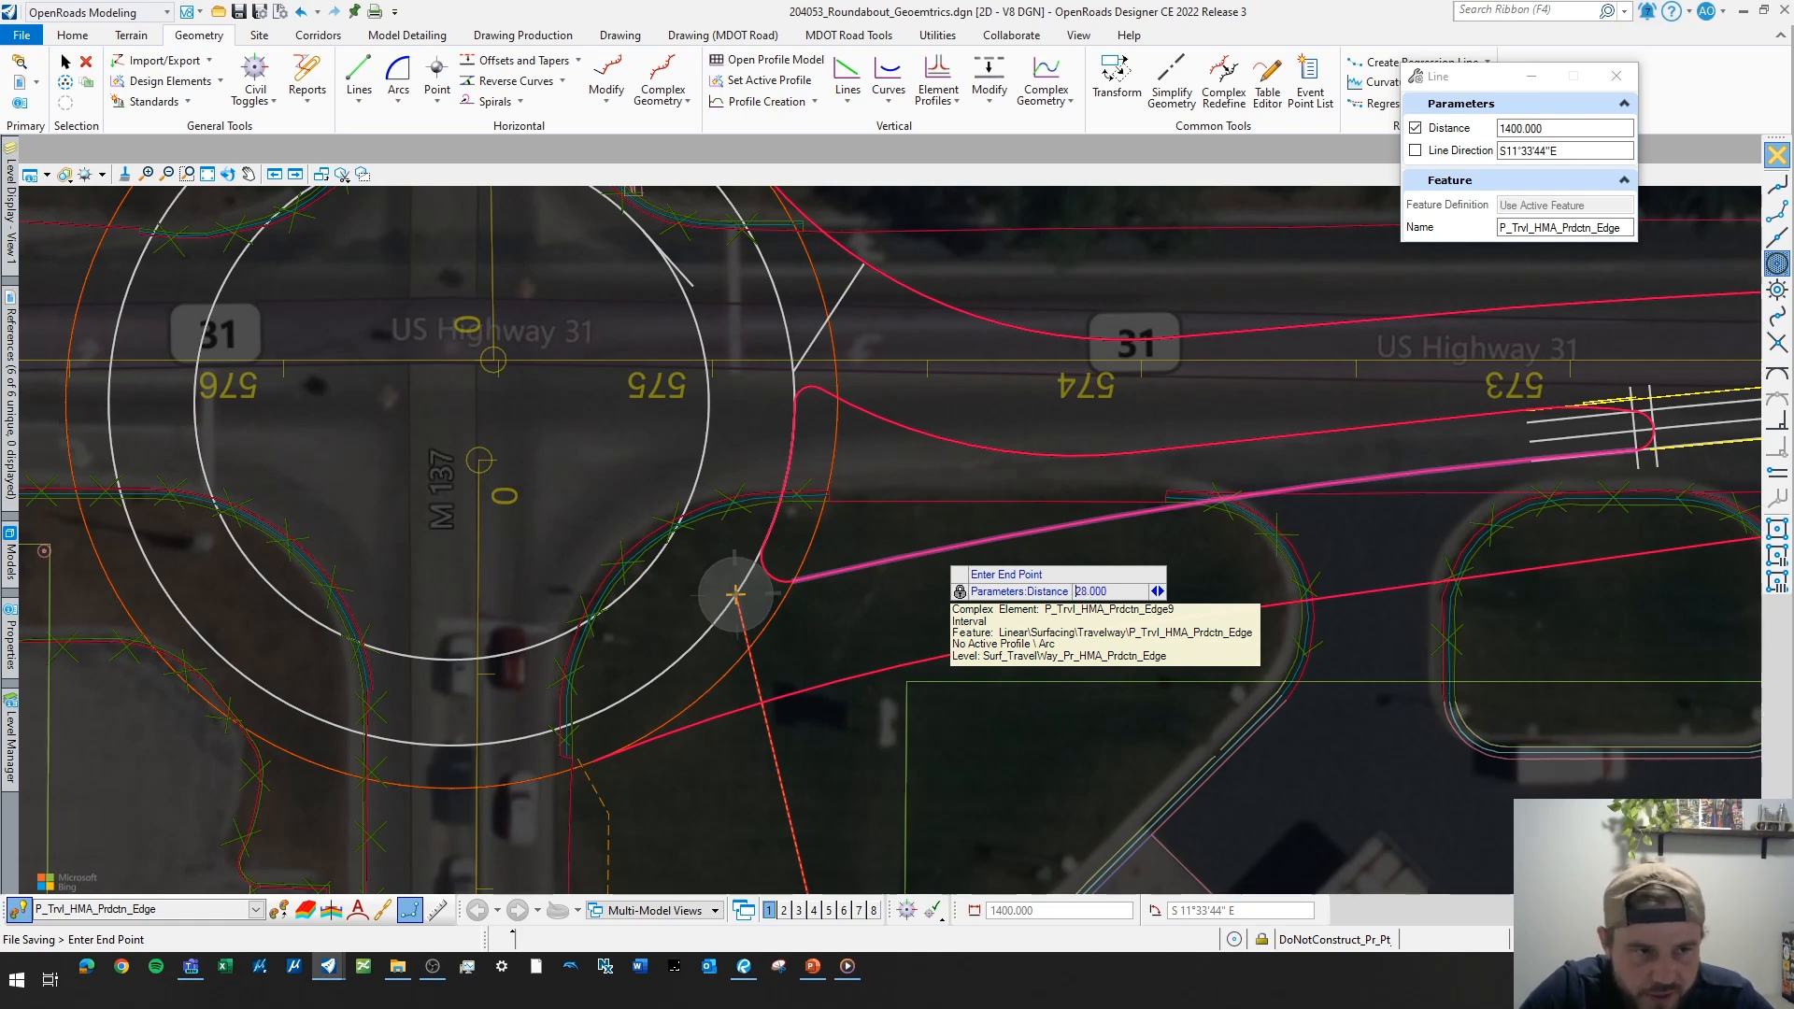
pyautogui.click(934, 553)
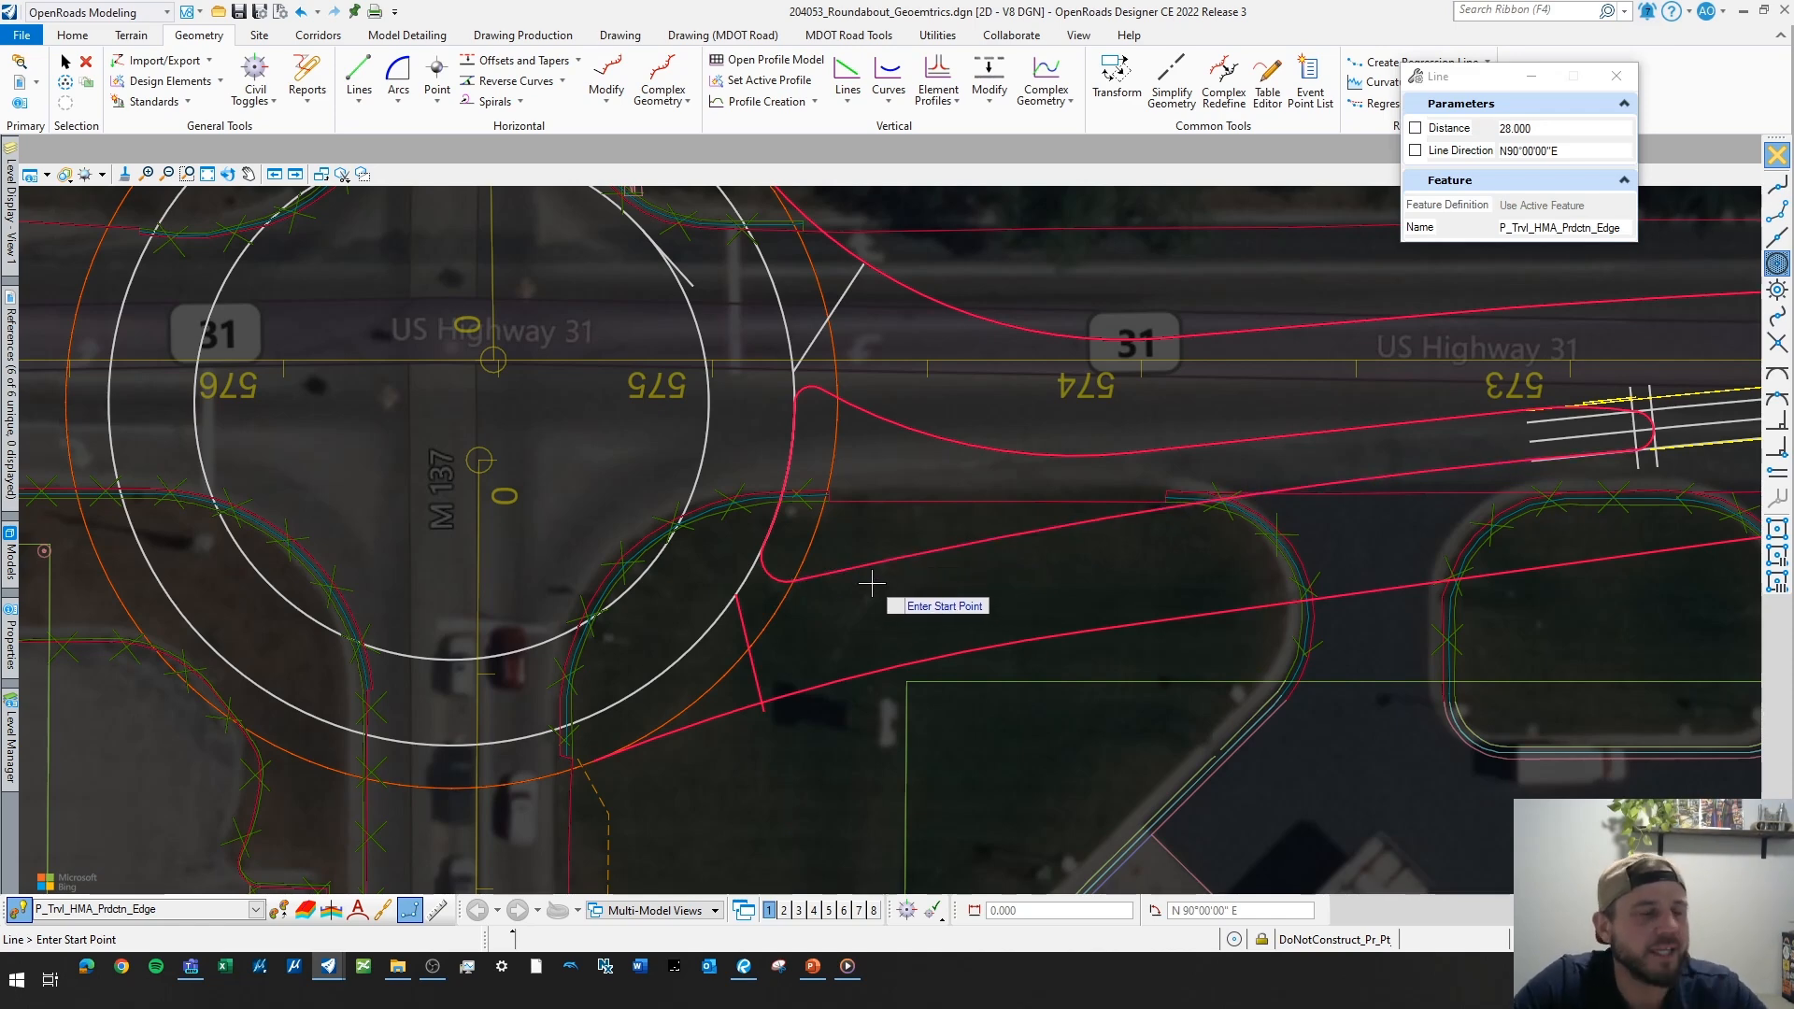
# - Set the radius of the exit arc at the outer circle to 1000 ft
pyautogui.scroll(-2, 869, 598)
pyautogui.press('Escape')
pyautogui.scroll(2, 841, 626)
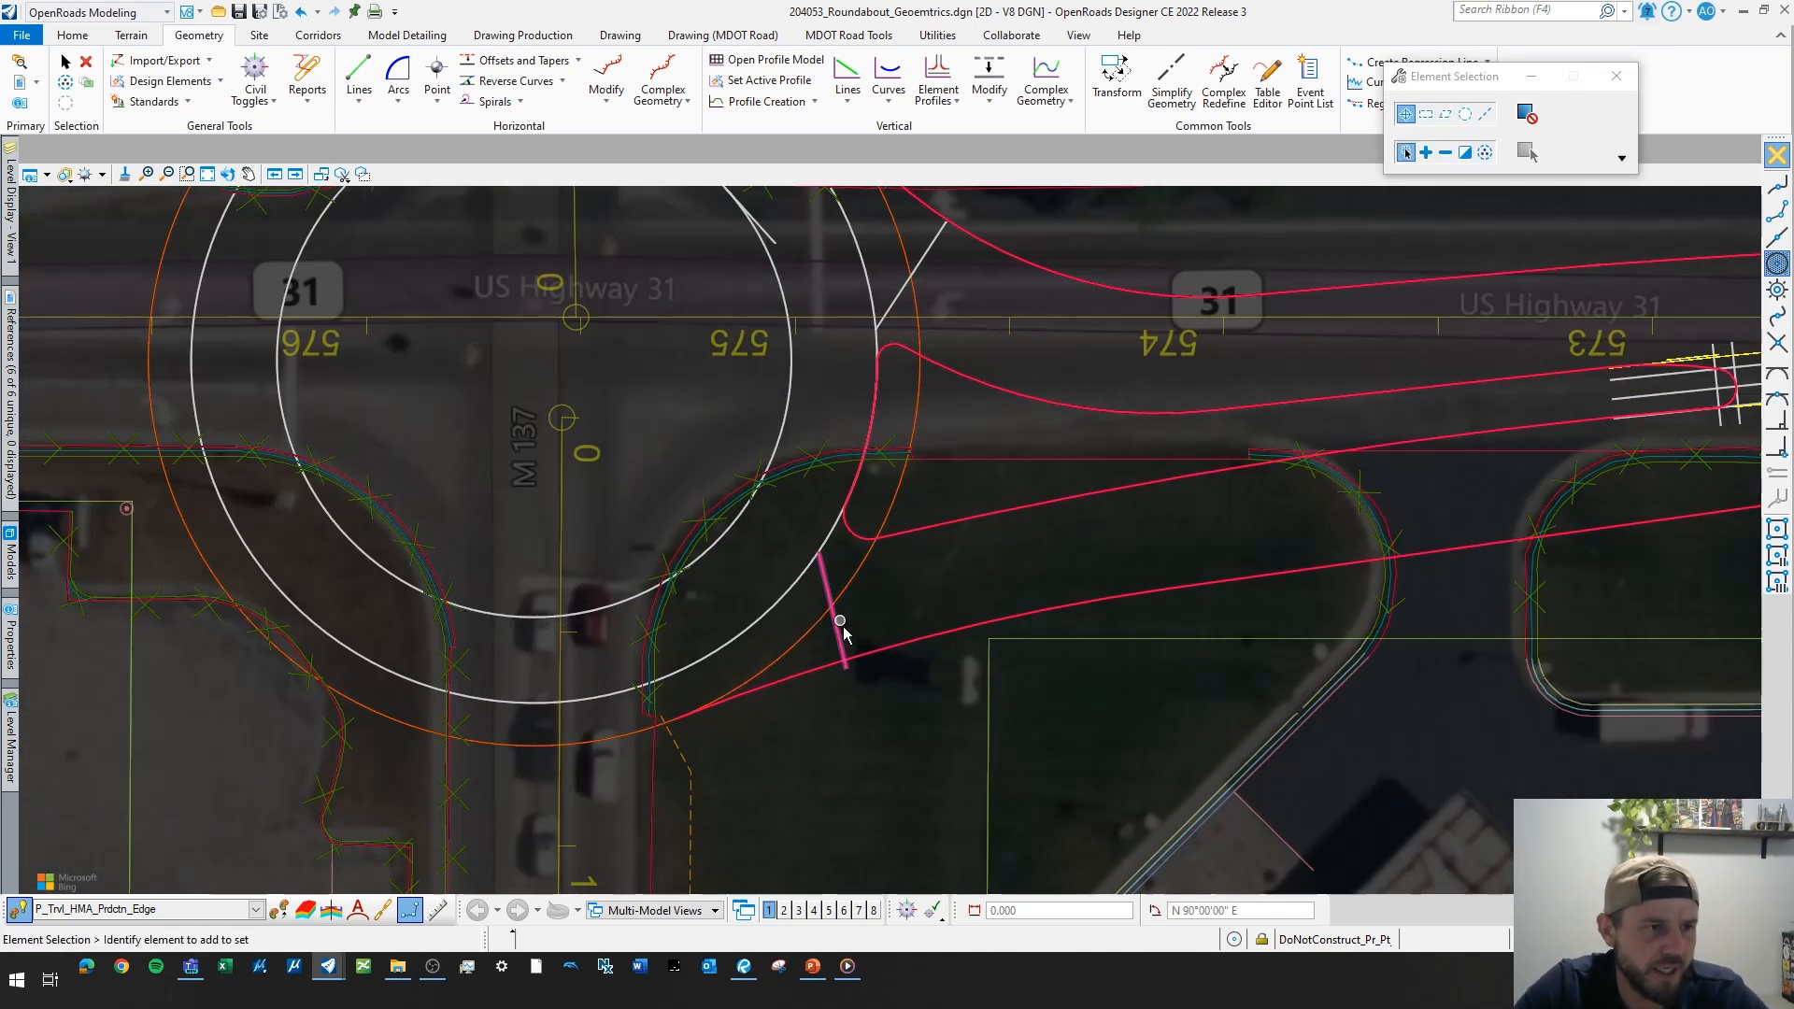
pyautogui.click(840, 645)
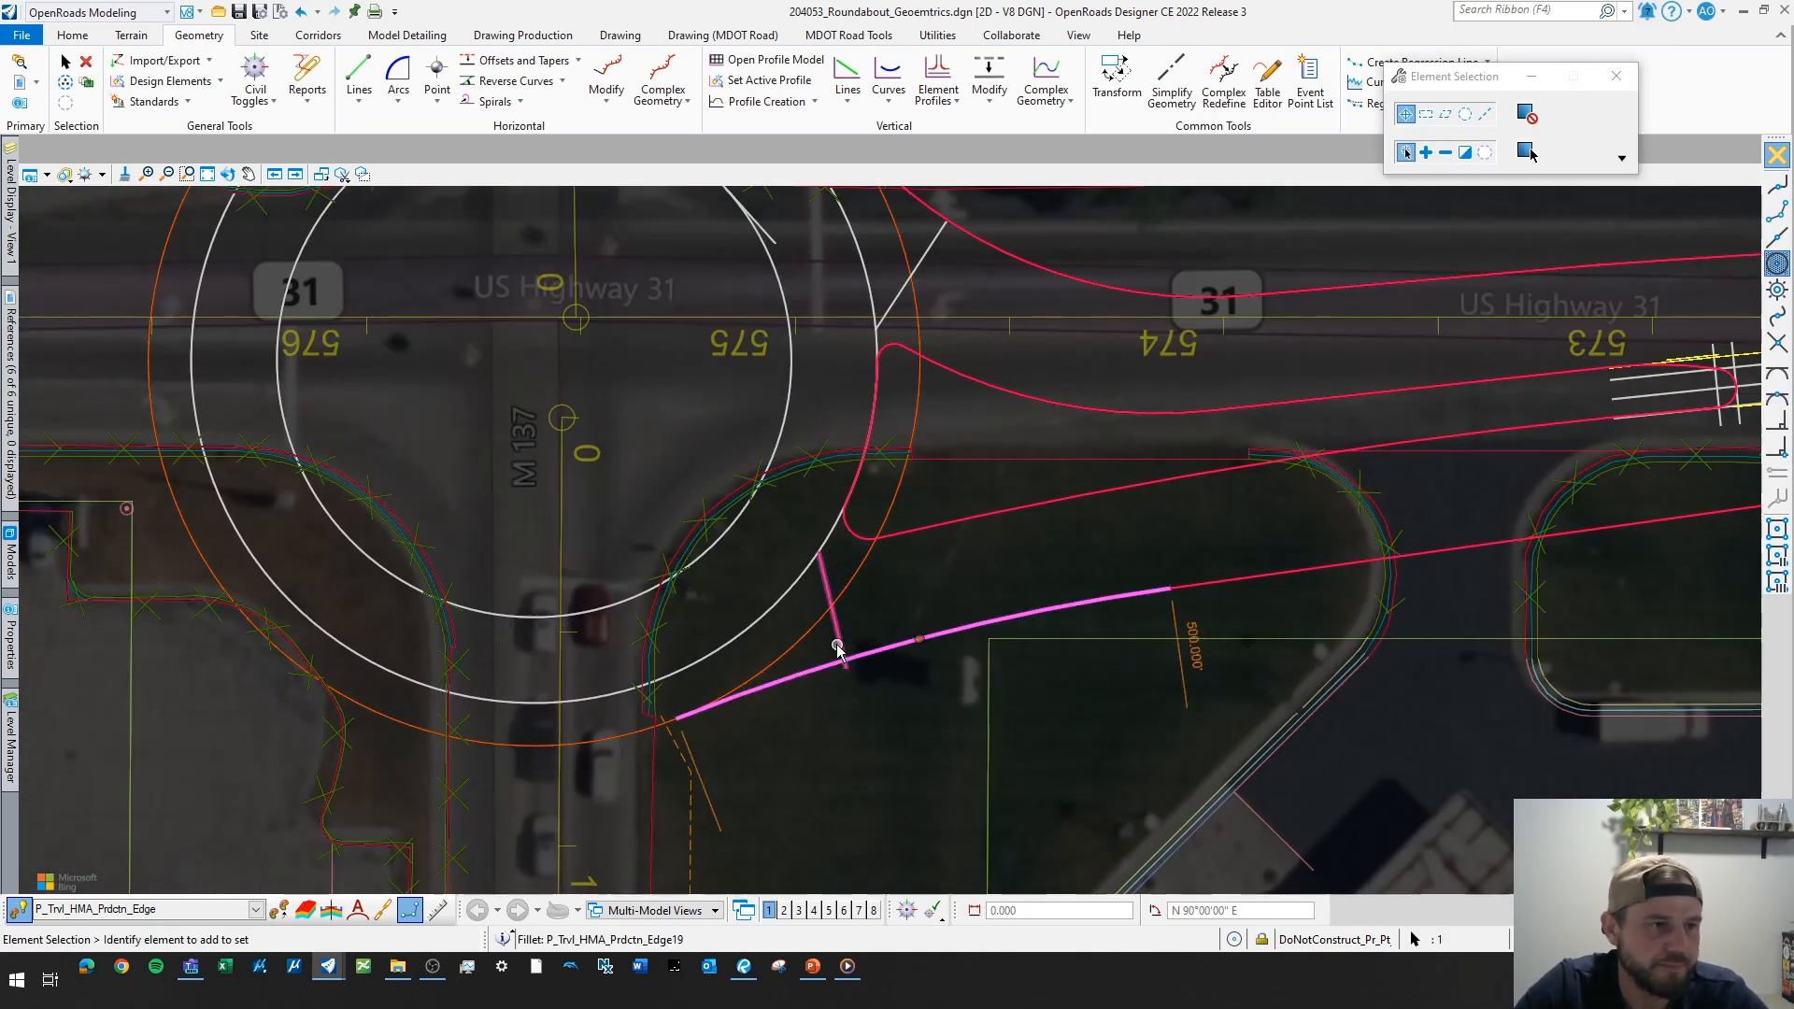
pyautogui.click(890, 657)
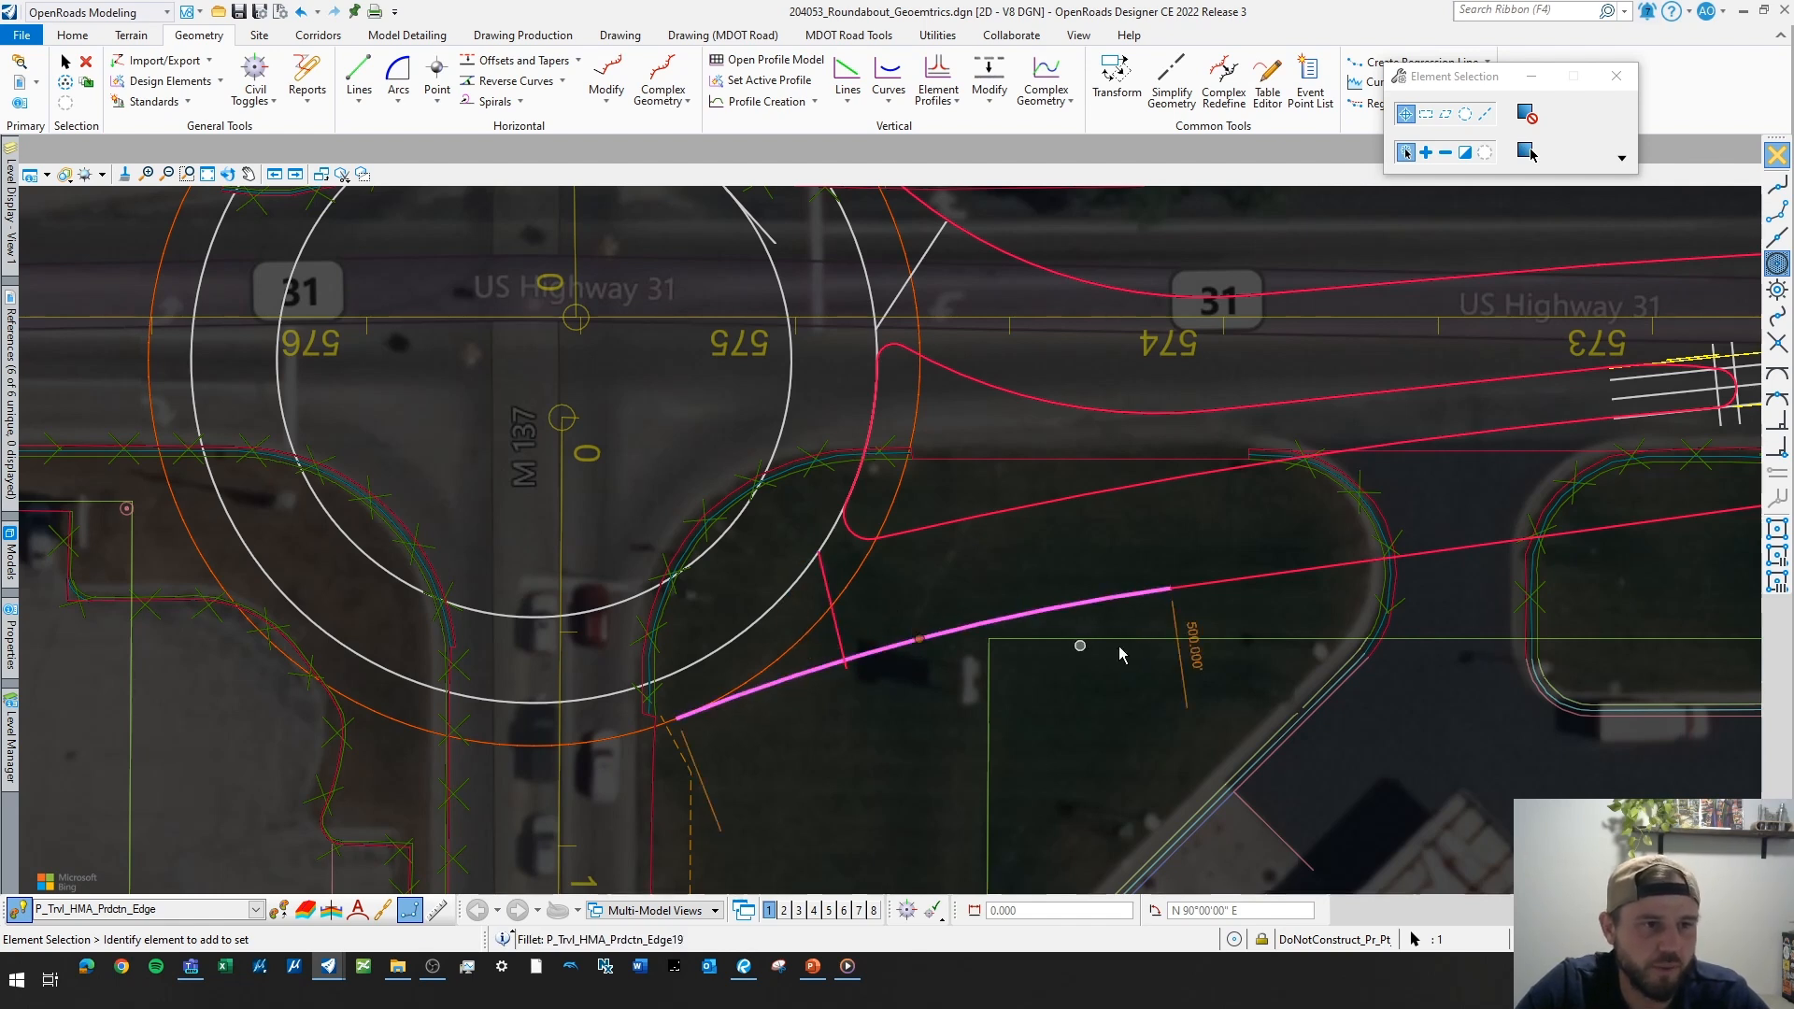
pyautogui.click(1191, 632)
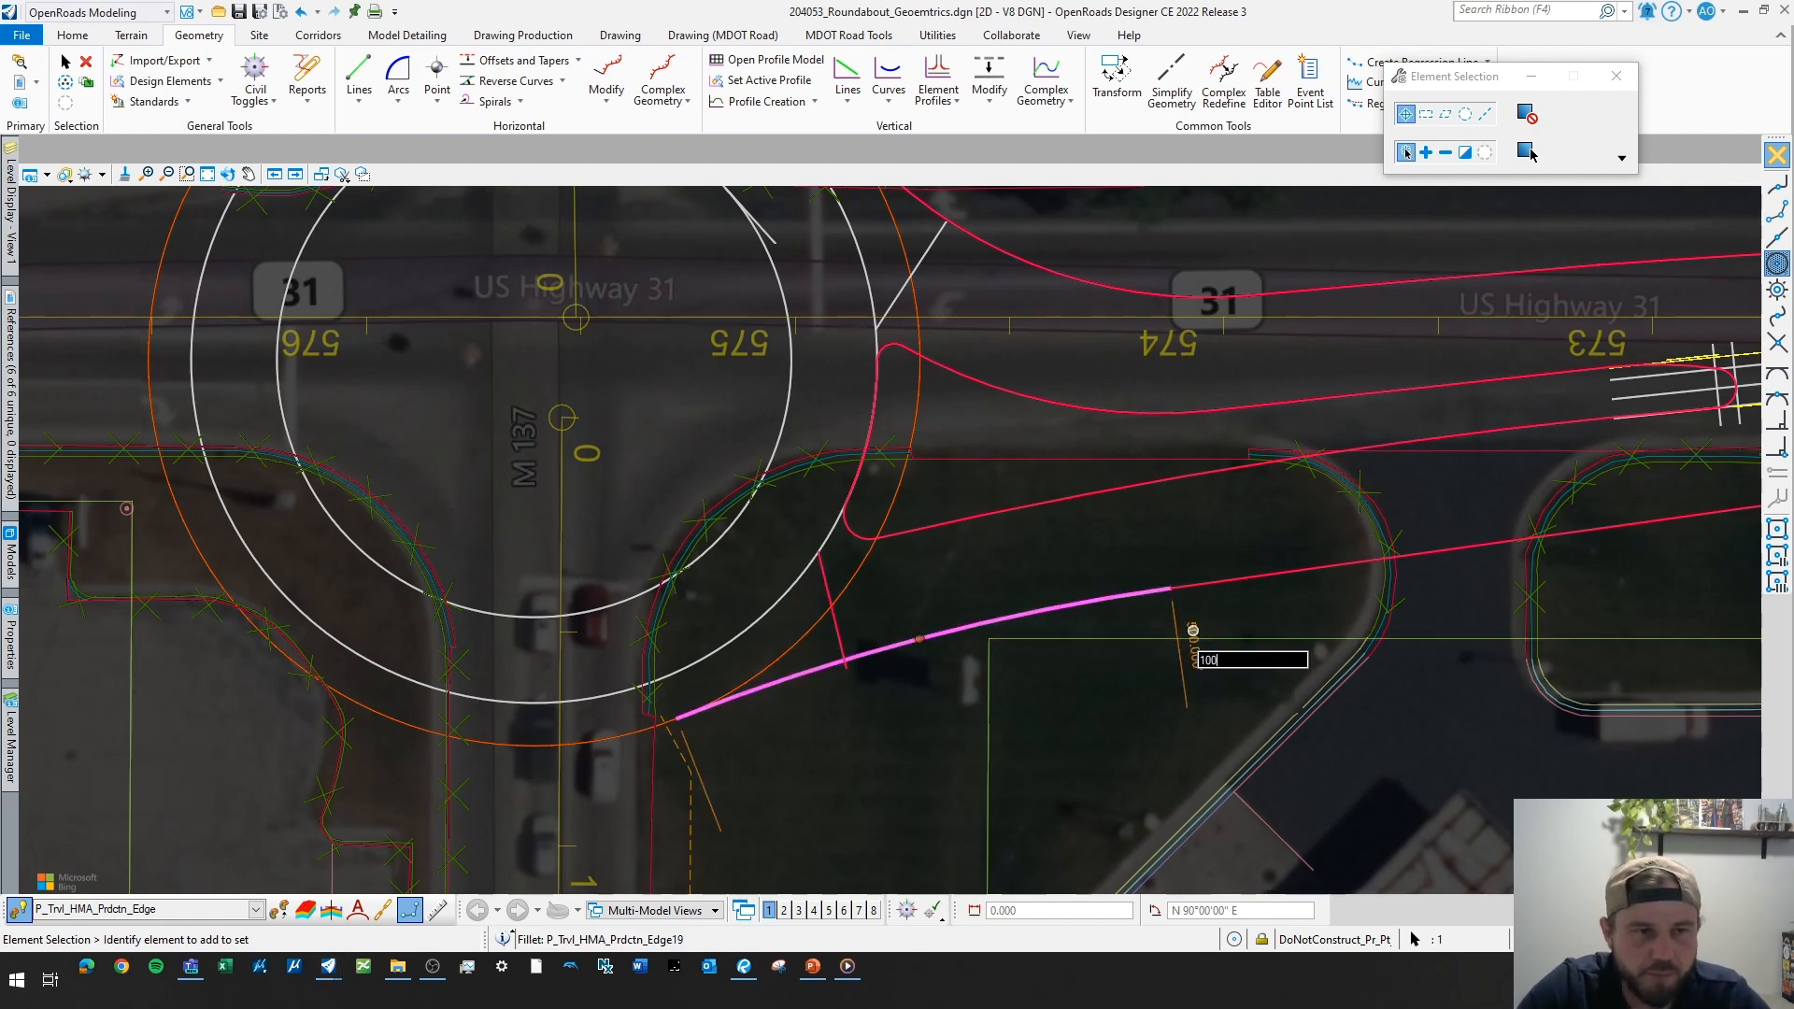
pyautogui.write('1000')
pyautogui.press('Return')
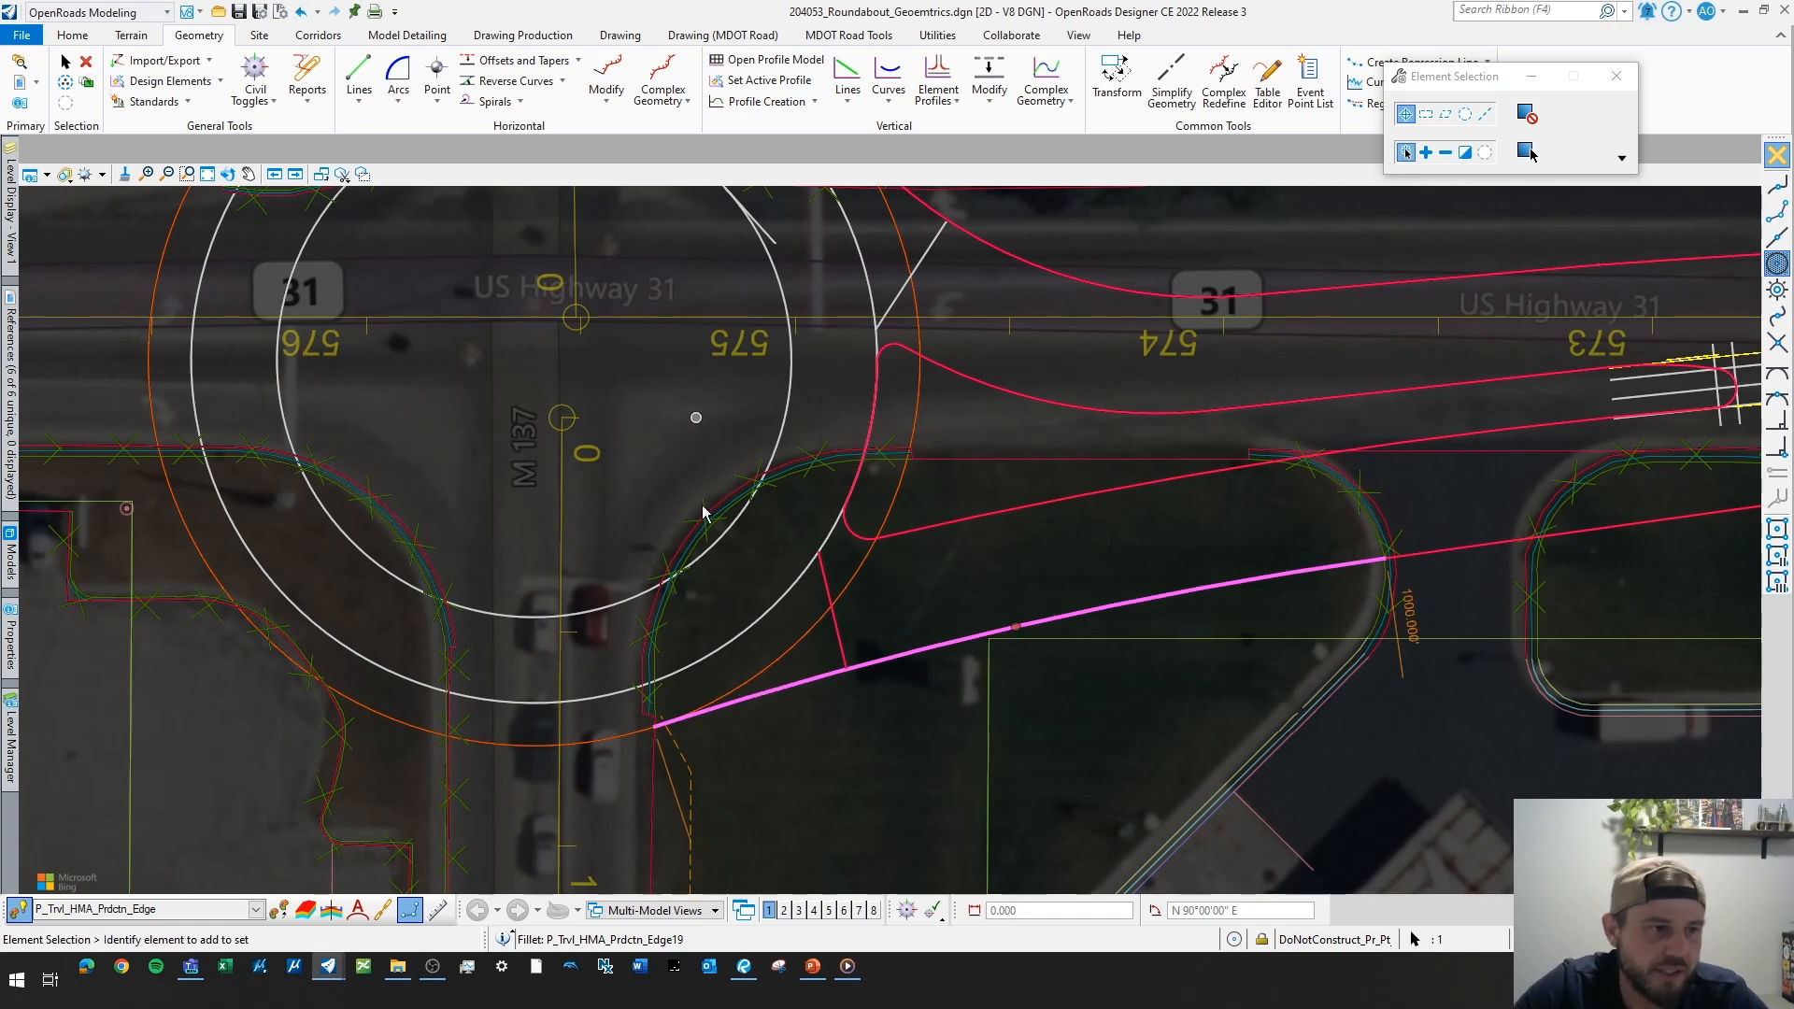
pyautogui.click(968, 604)
# - Examine the exit-side outer edge along US Highway 31, from the roundabout to the approach's east end and back
pyautogui.scroll(-3, 757, 660)
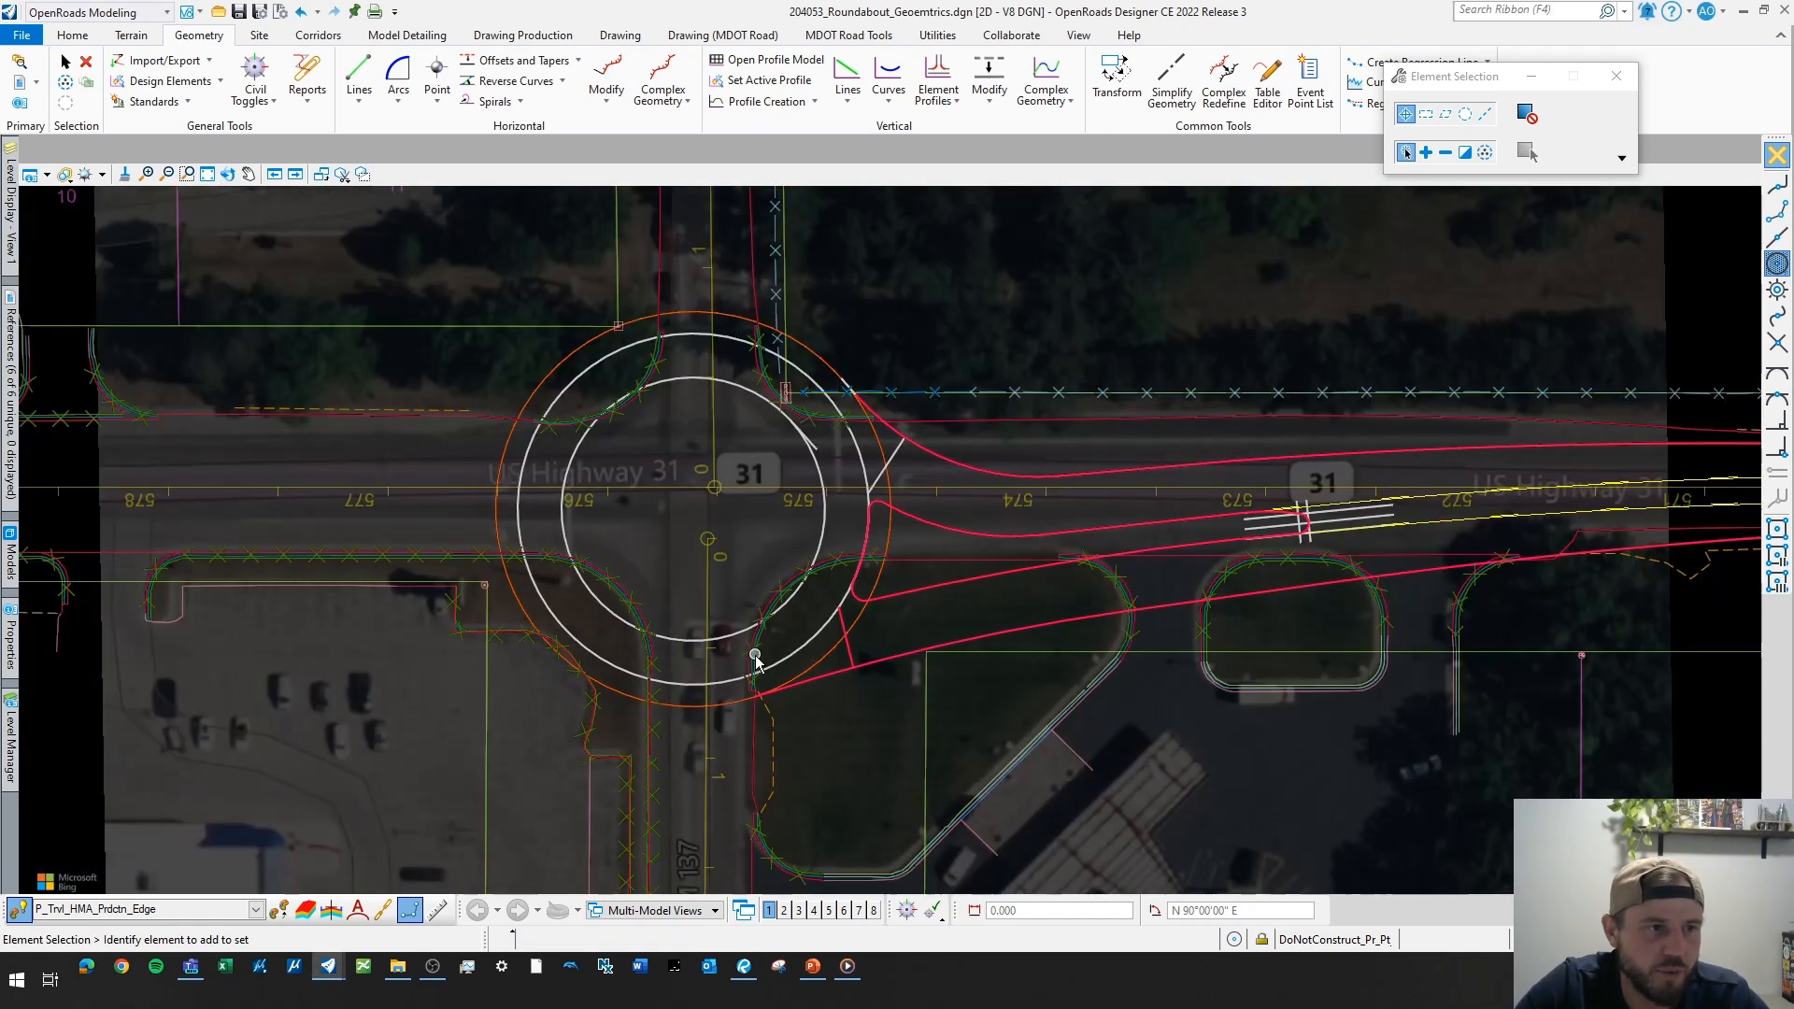
pyautogui.moveTo(1121, 606); pyautogui.dragTo(933, 609, button='middle')
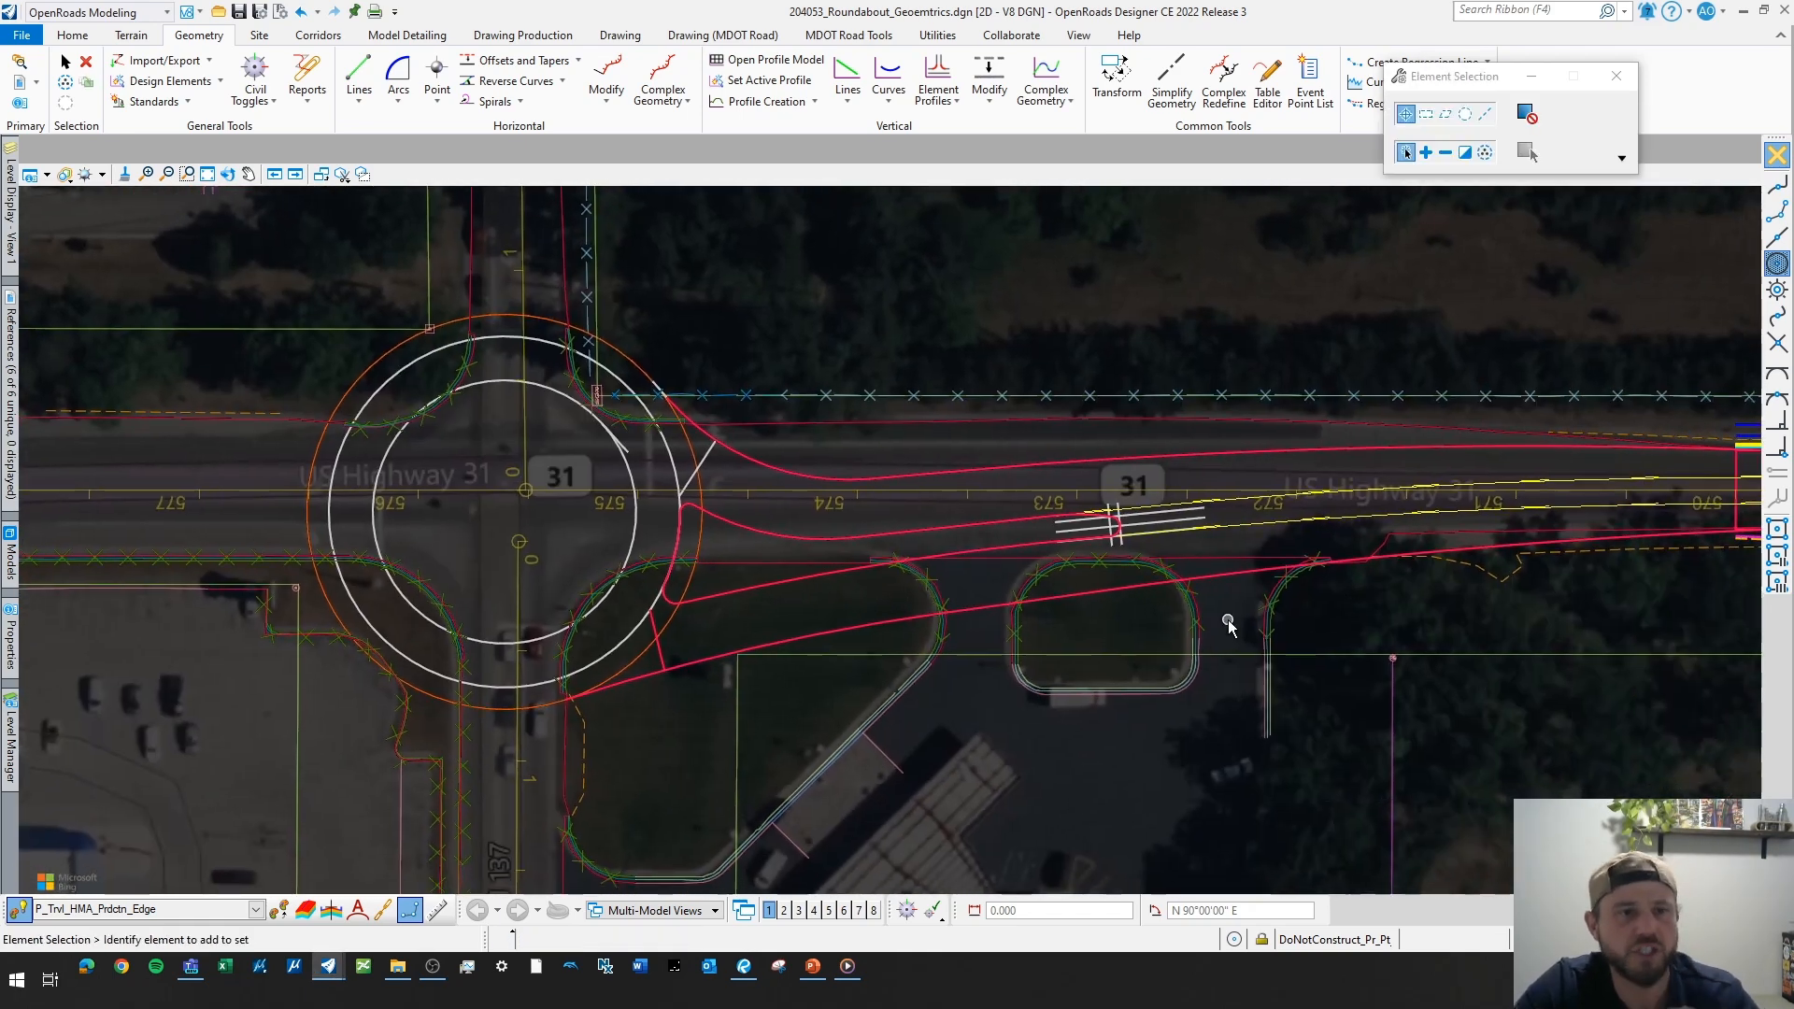
pyautogui.moveTo(1371, 643); pyautogui.dragTo(1123, 608, button='middle')
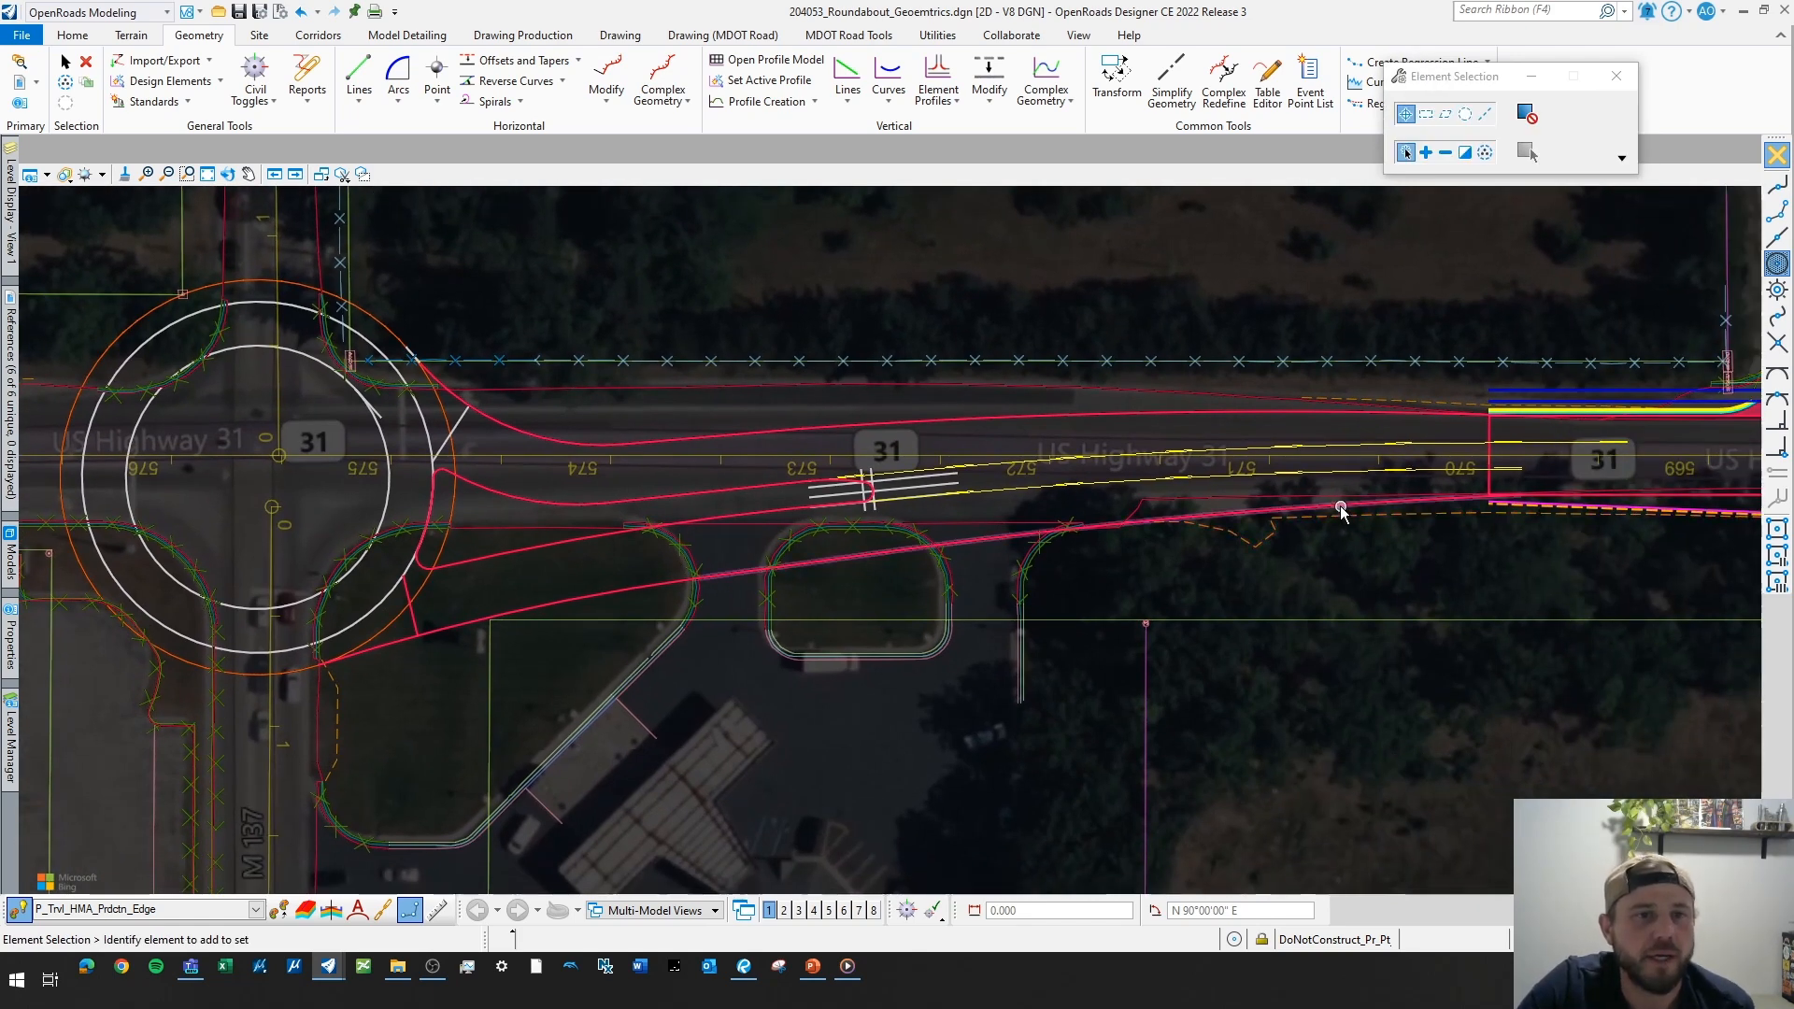
pyautogui.click(1341, 510)
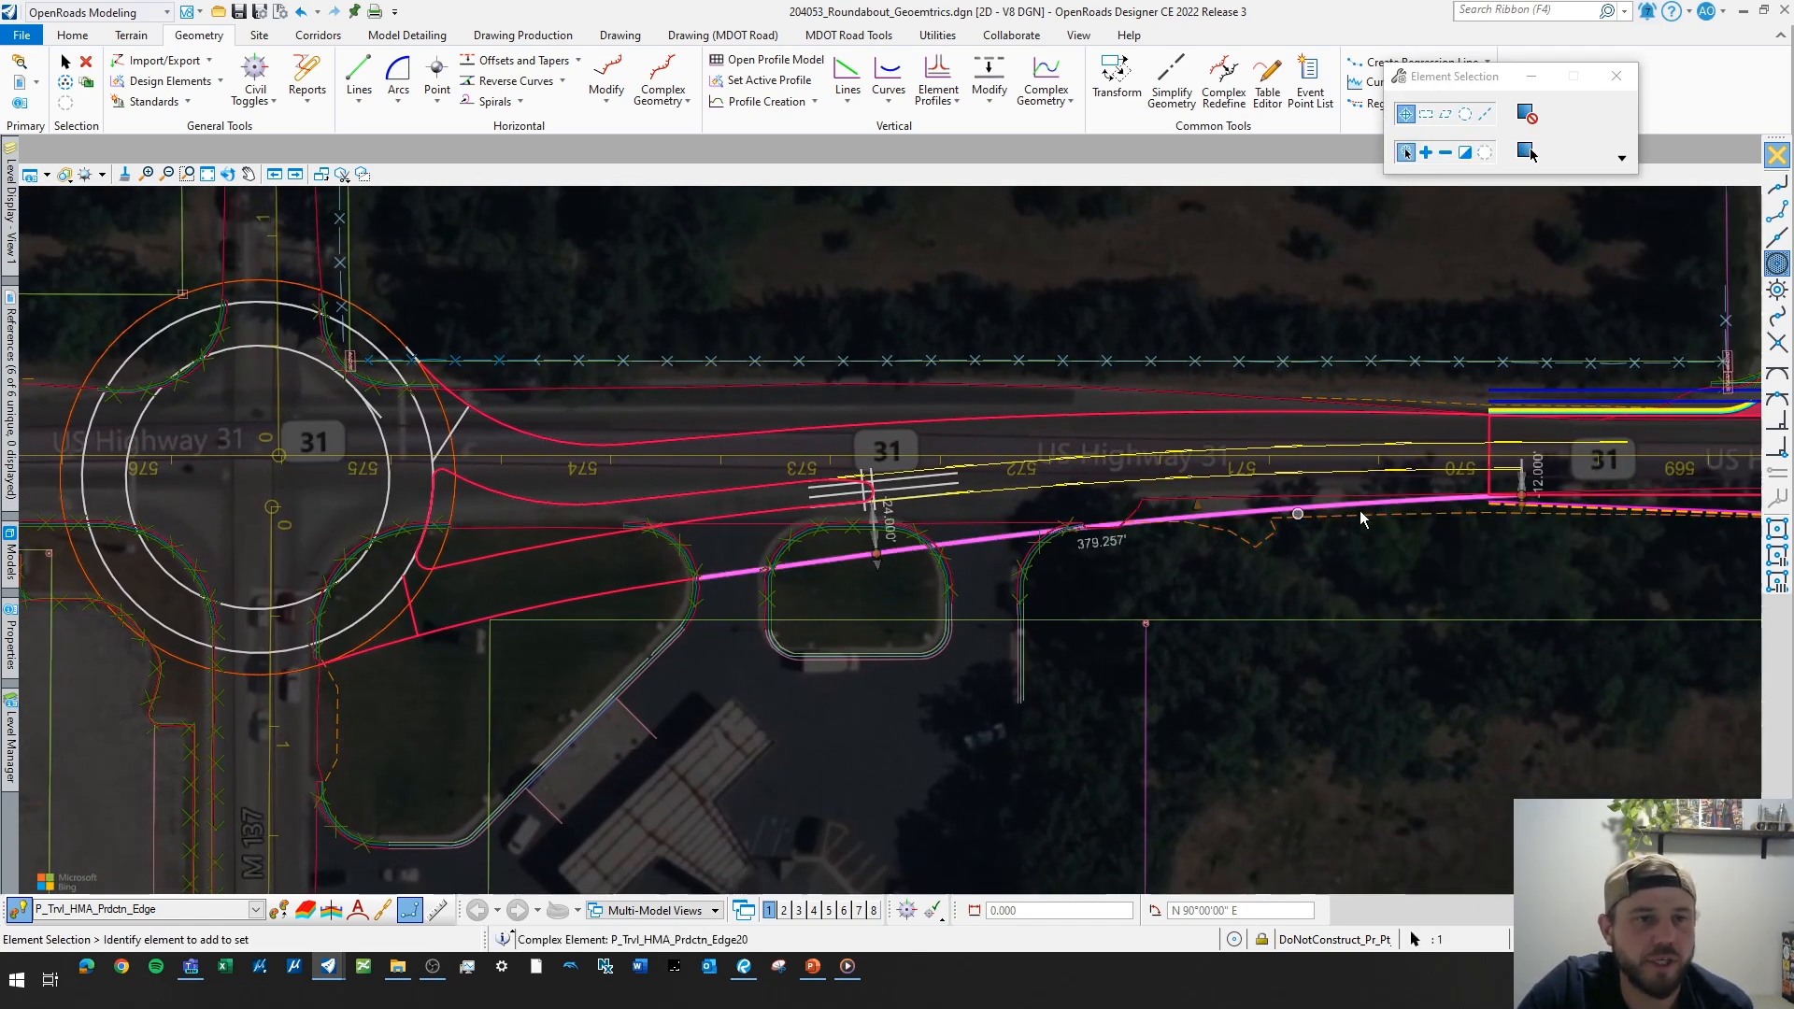
pyautogui.scroll(2, 884, 512)
pyautogui.scroll(-3, 1083, 581)
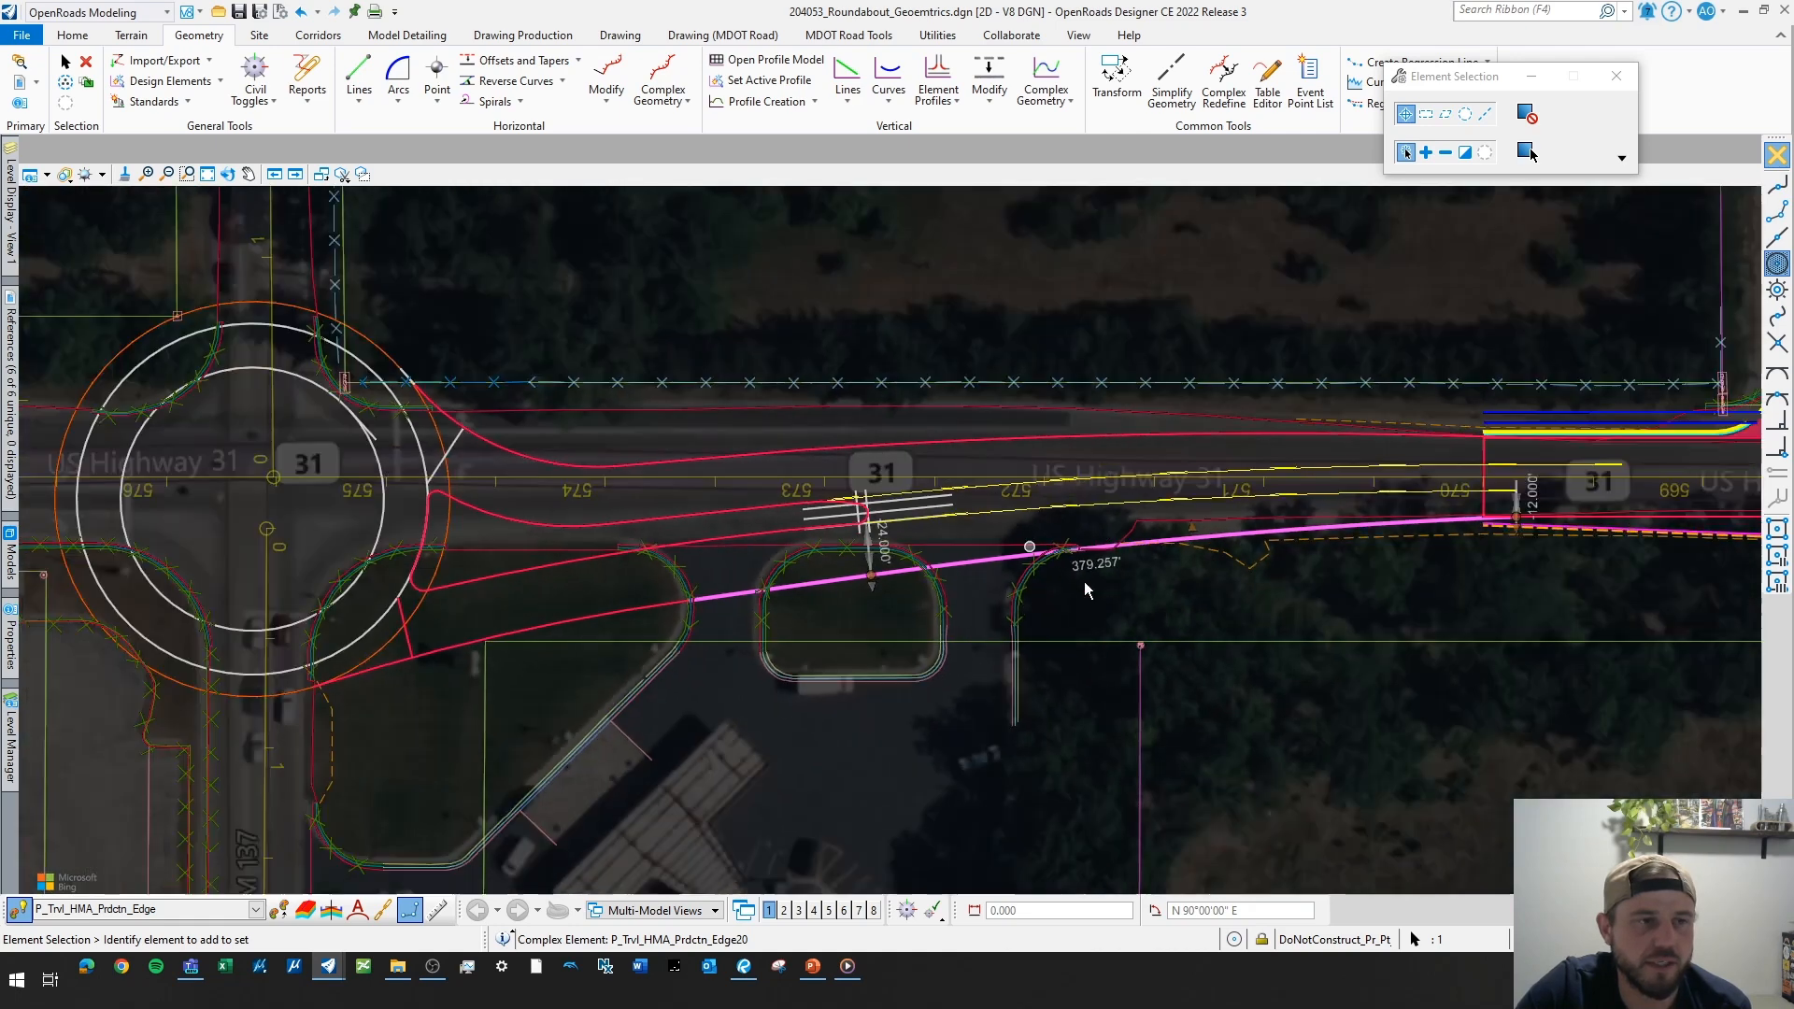
pyautogui.moveTo(935, 588); pyautogui.dragTo(1075, 629, button='middle')
pyautogui.click(1305, 633)
pyautogui.scroll(-3, 1124, 585)
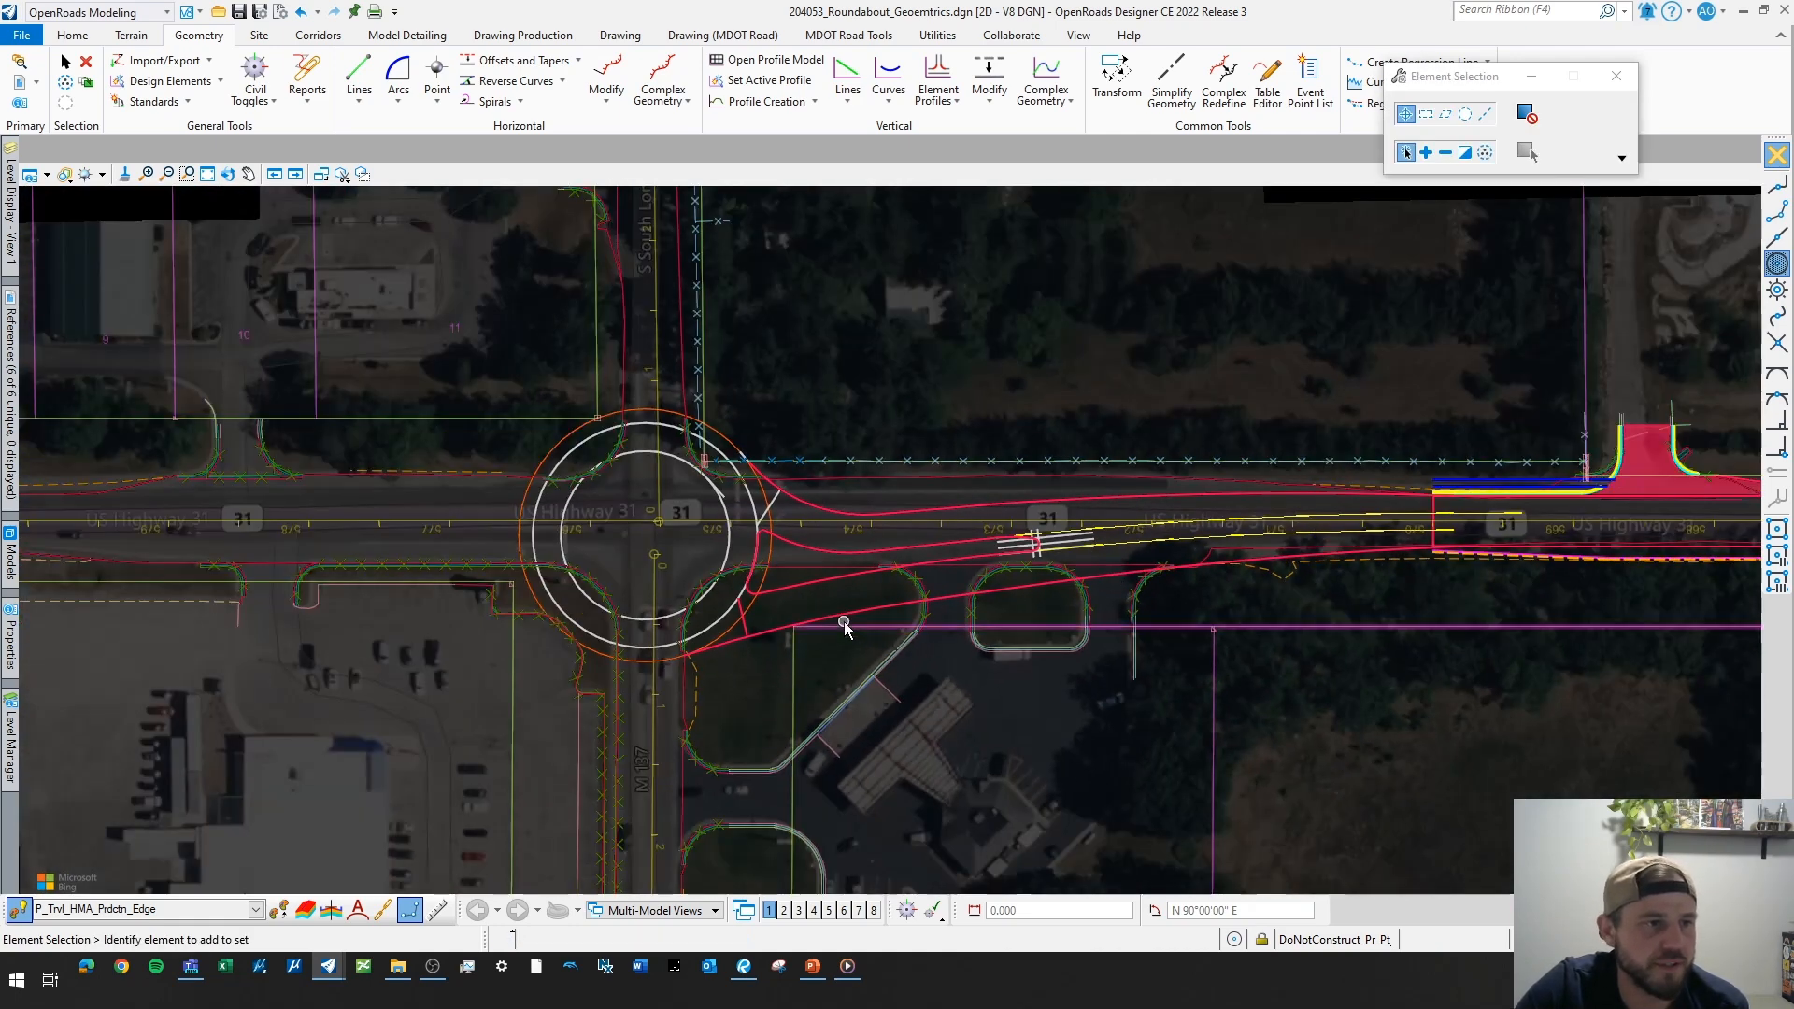
pyautogui.scroll(3, 843, 621)
pyautogui.scroll(-2, 945, 598)
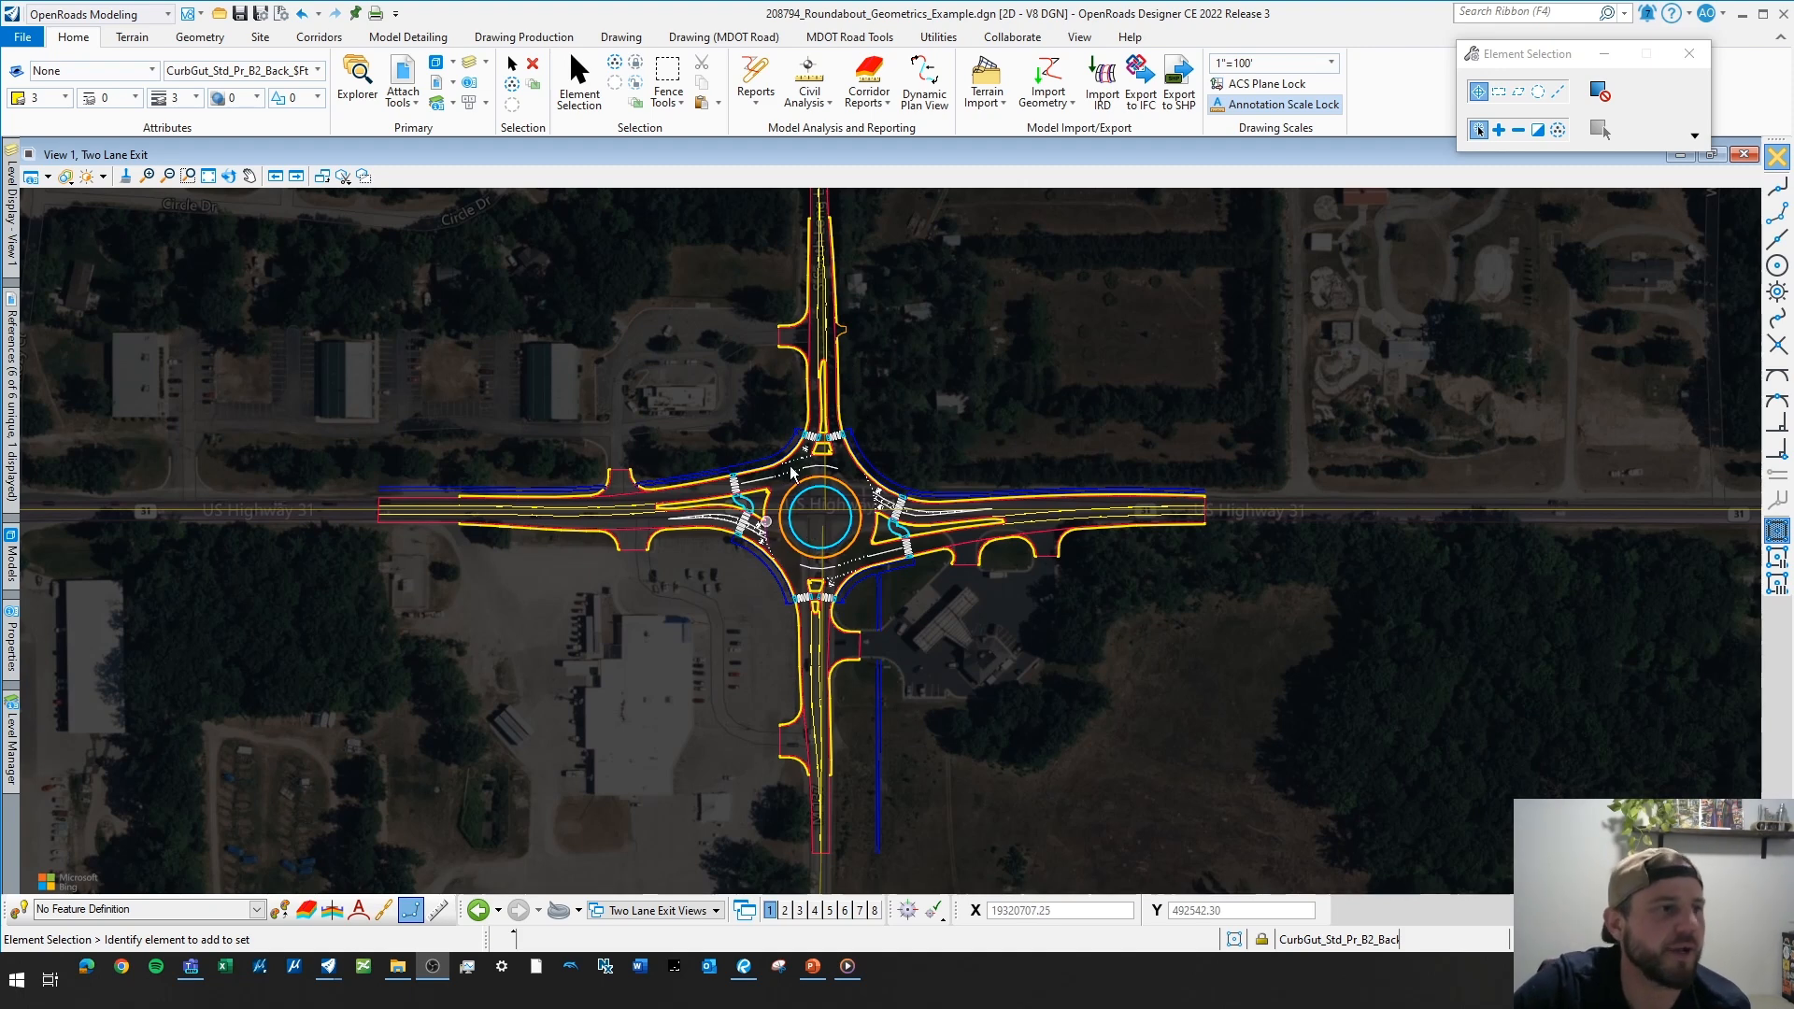
# - In 208794_Roundabout_Geometrics_Example.dgn, examine the east approach's yellow lane marking and the entry edge arcs beside the splitter island
pyautogui.scroll(2, 794, 505)
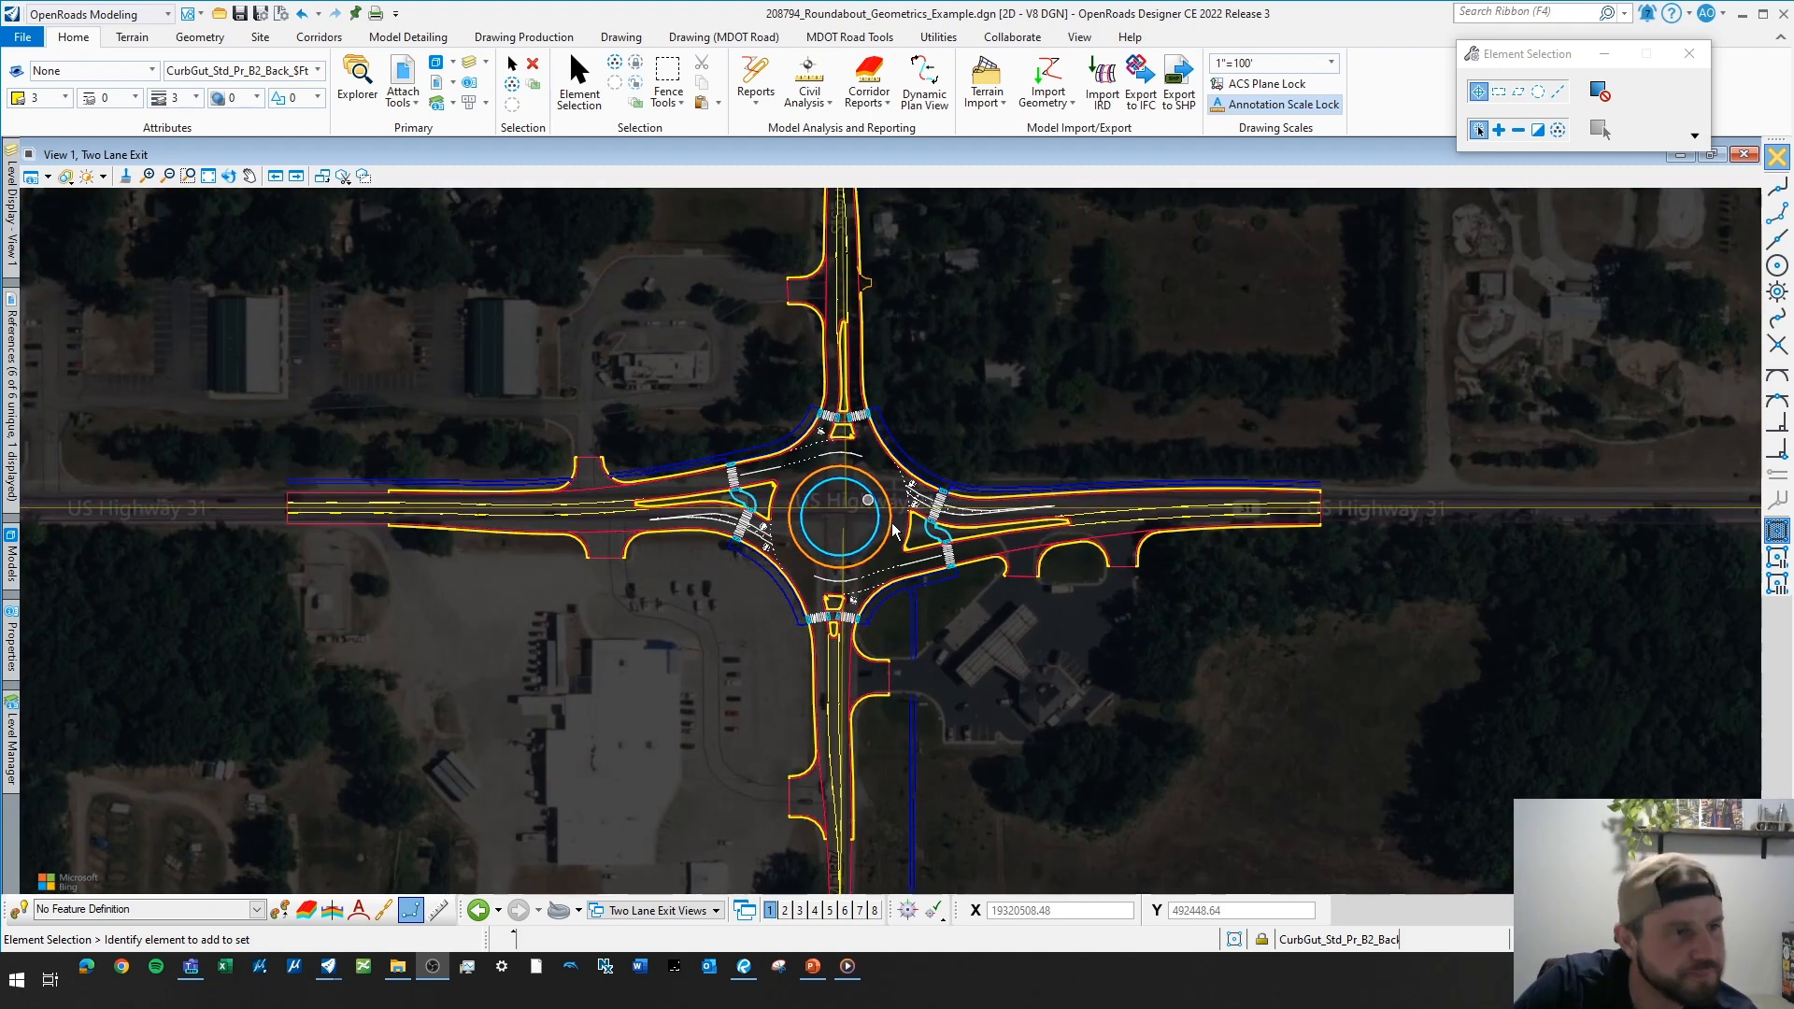
pyautogui.scroll(-1, 894, 530)
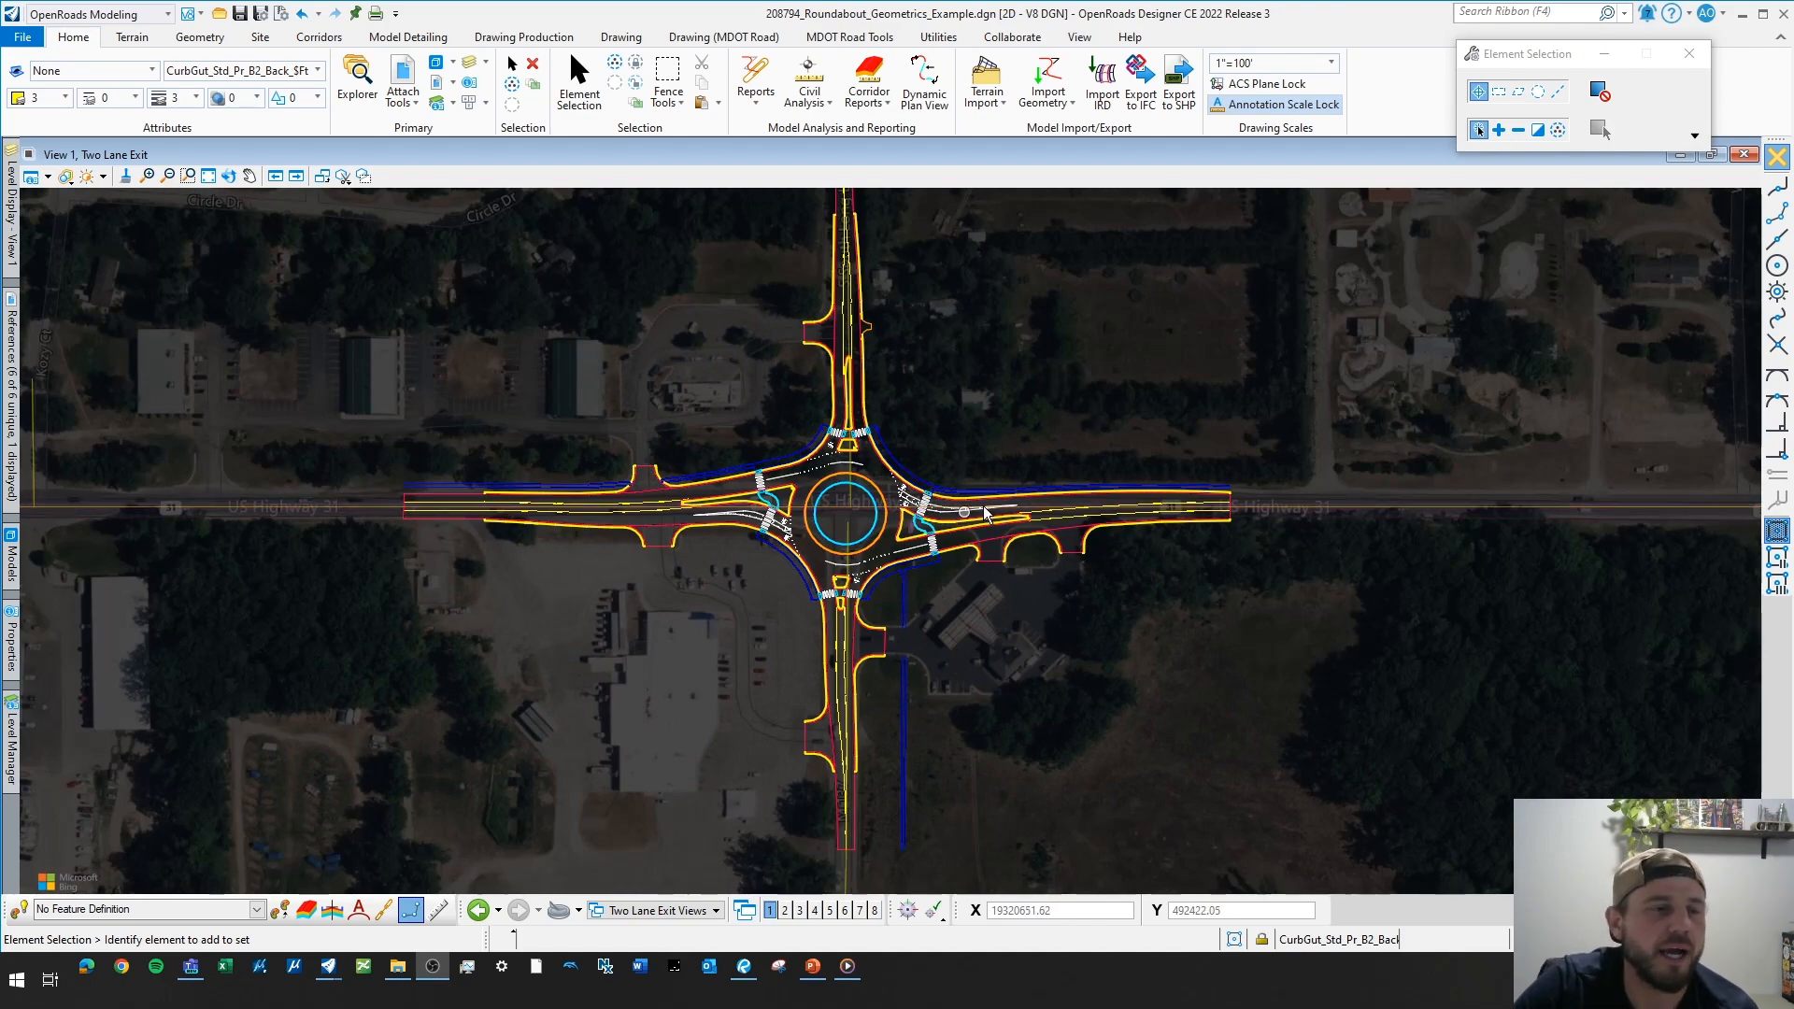
pyautogui.scroll(3, 987, 525)
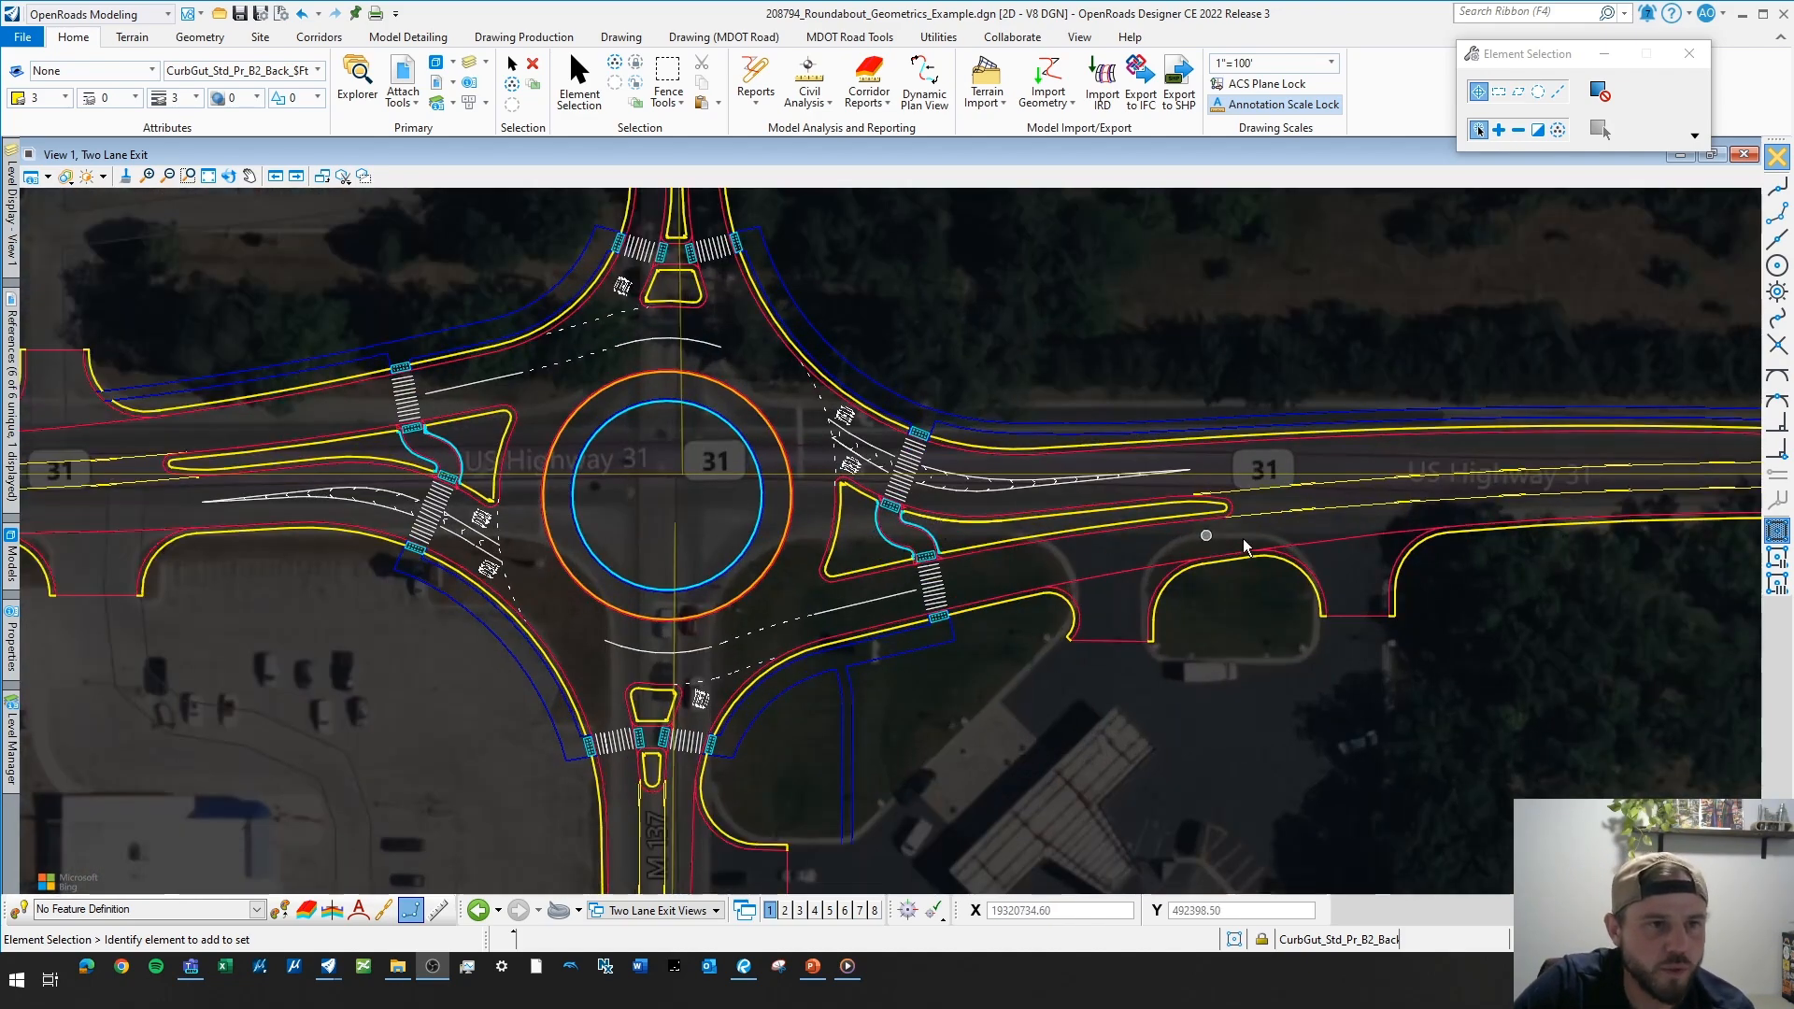
pyautogui.scroll(-2, 1321, 548)
pyautogui.scroll(3, 1471, 521)
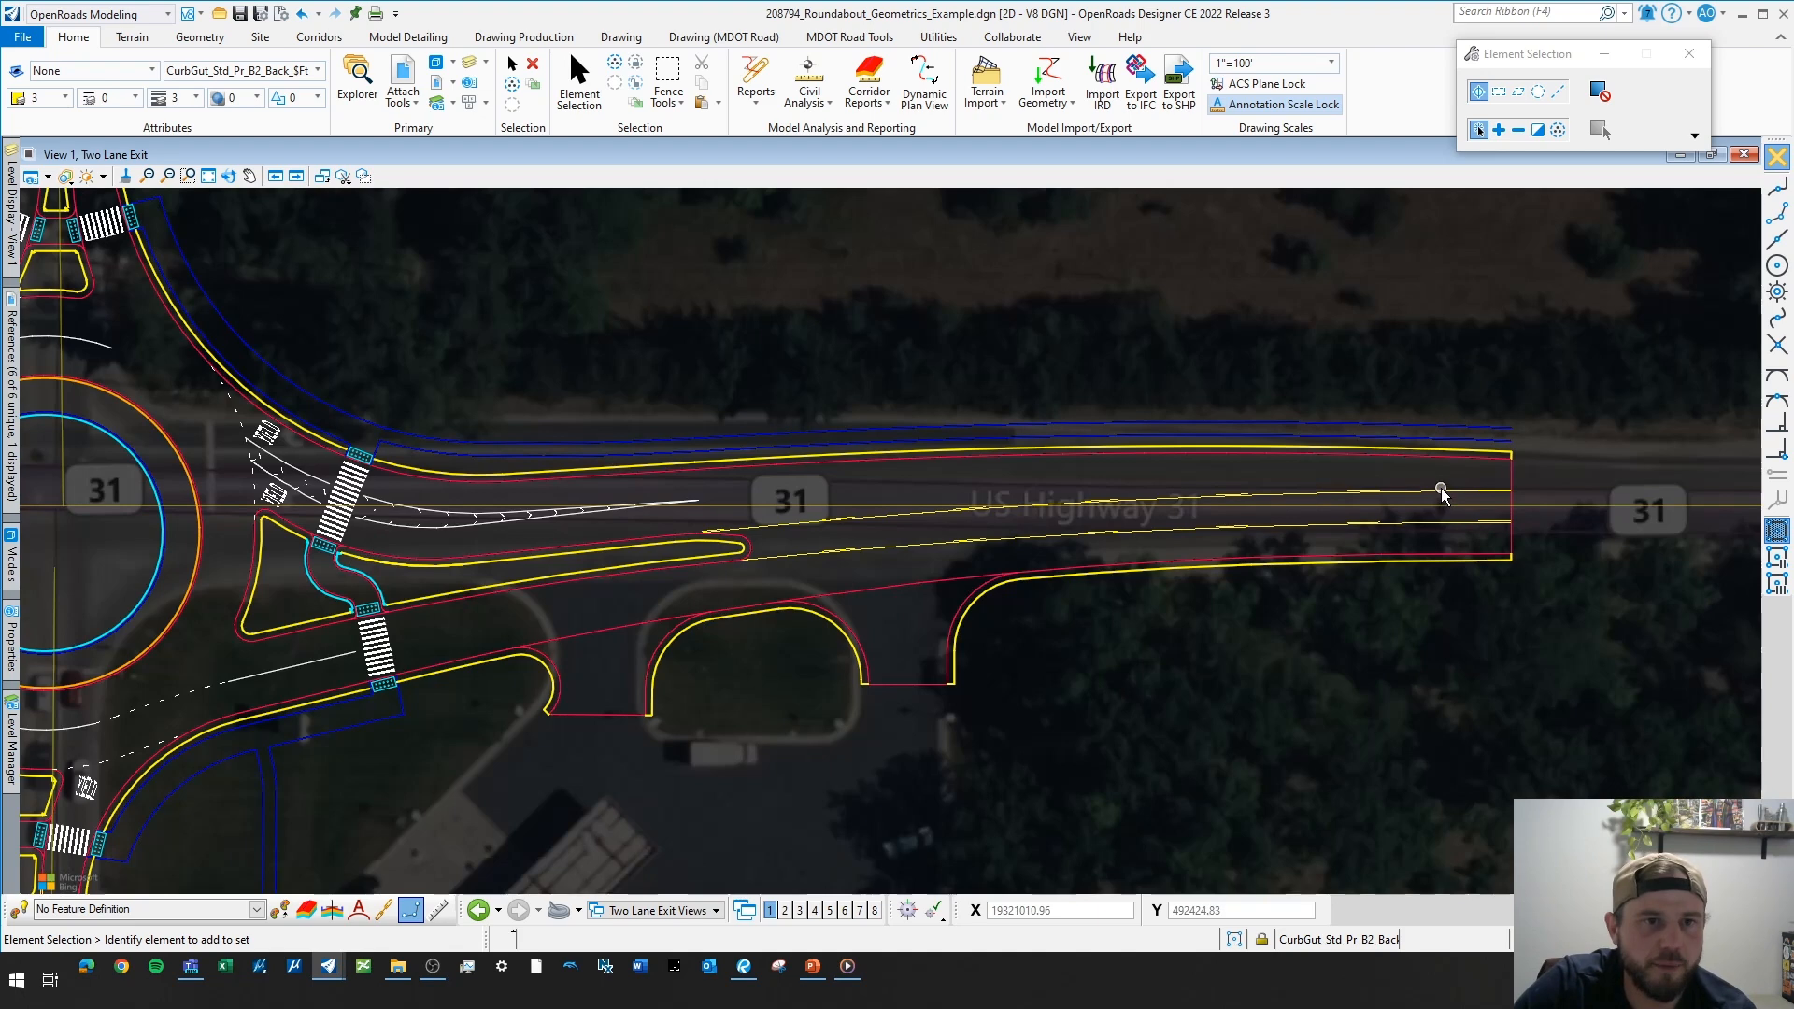
pyautogui.click(1441, 492)
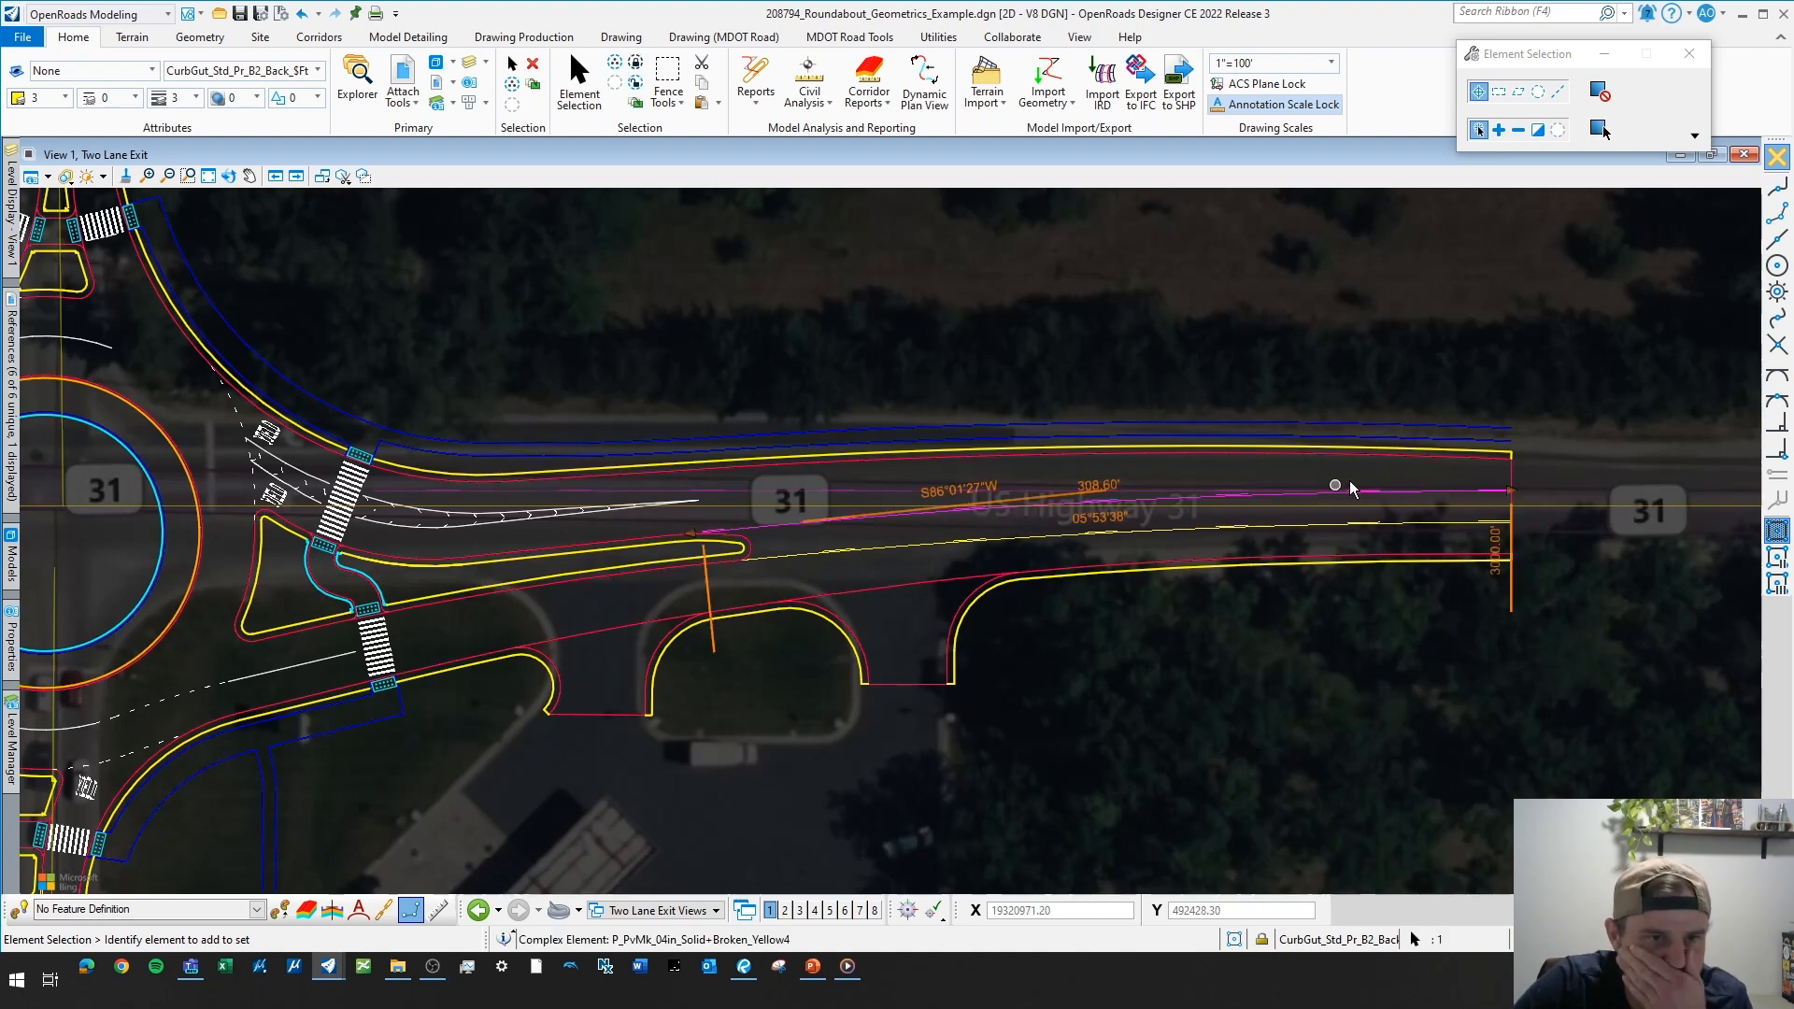
pyautogui.scroll(-2, 1308, 493)
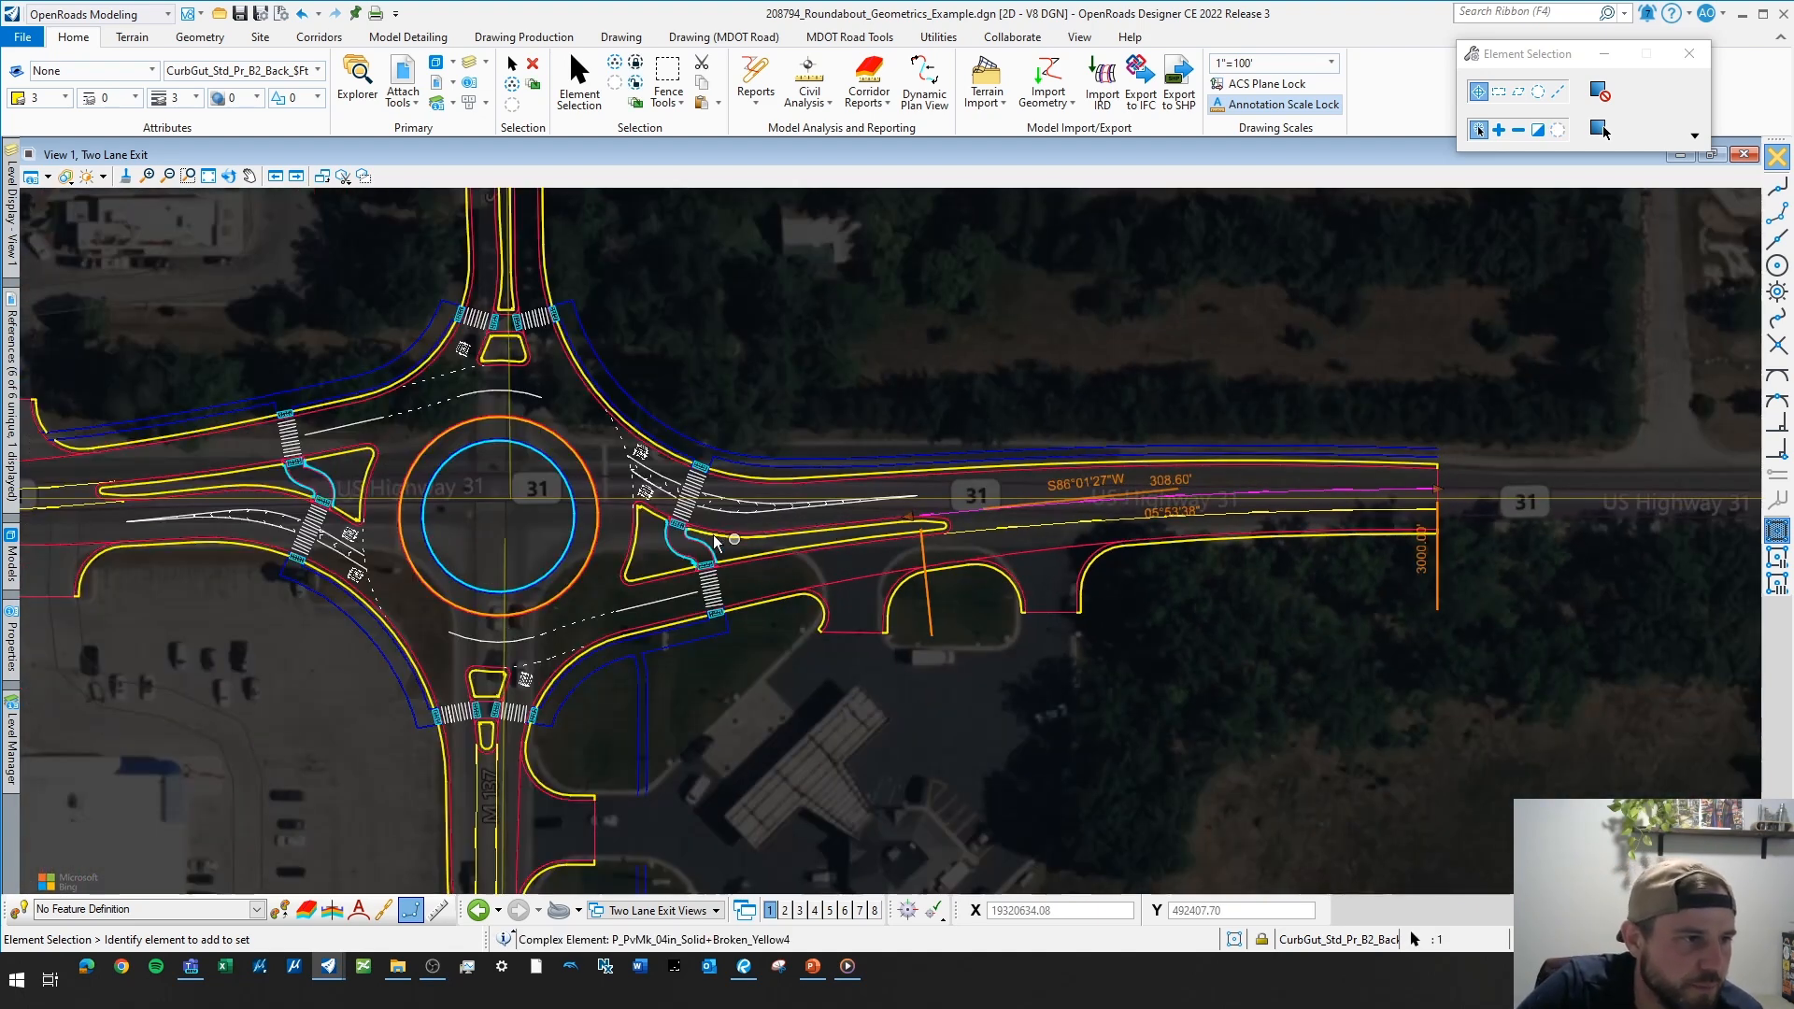
pyautogui.scroll(3, 873, 540)
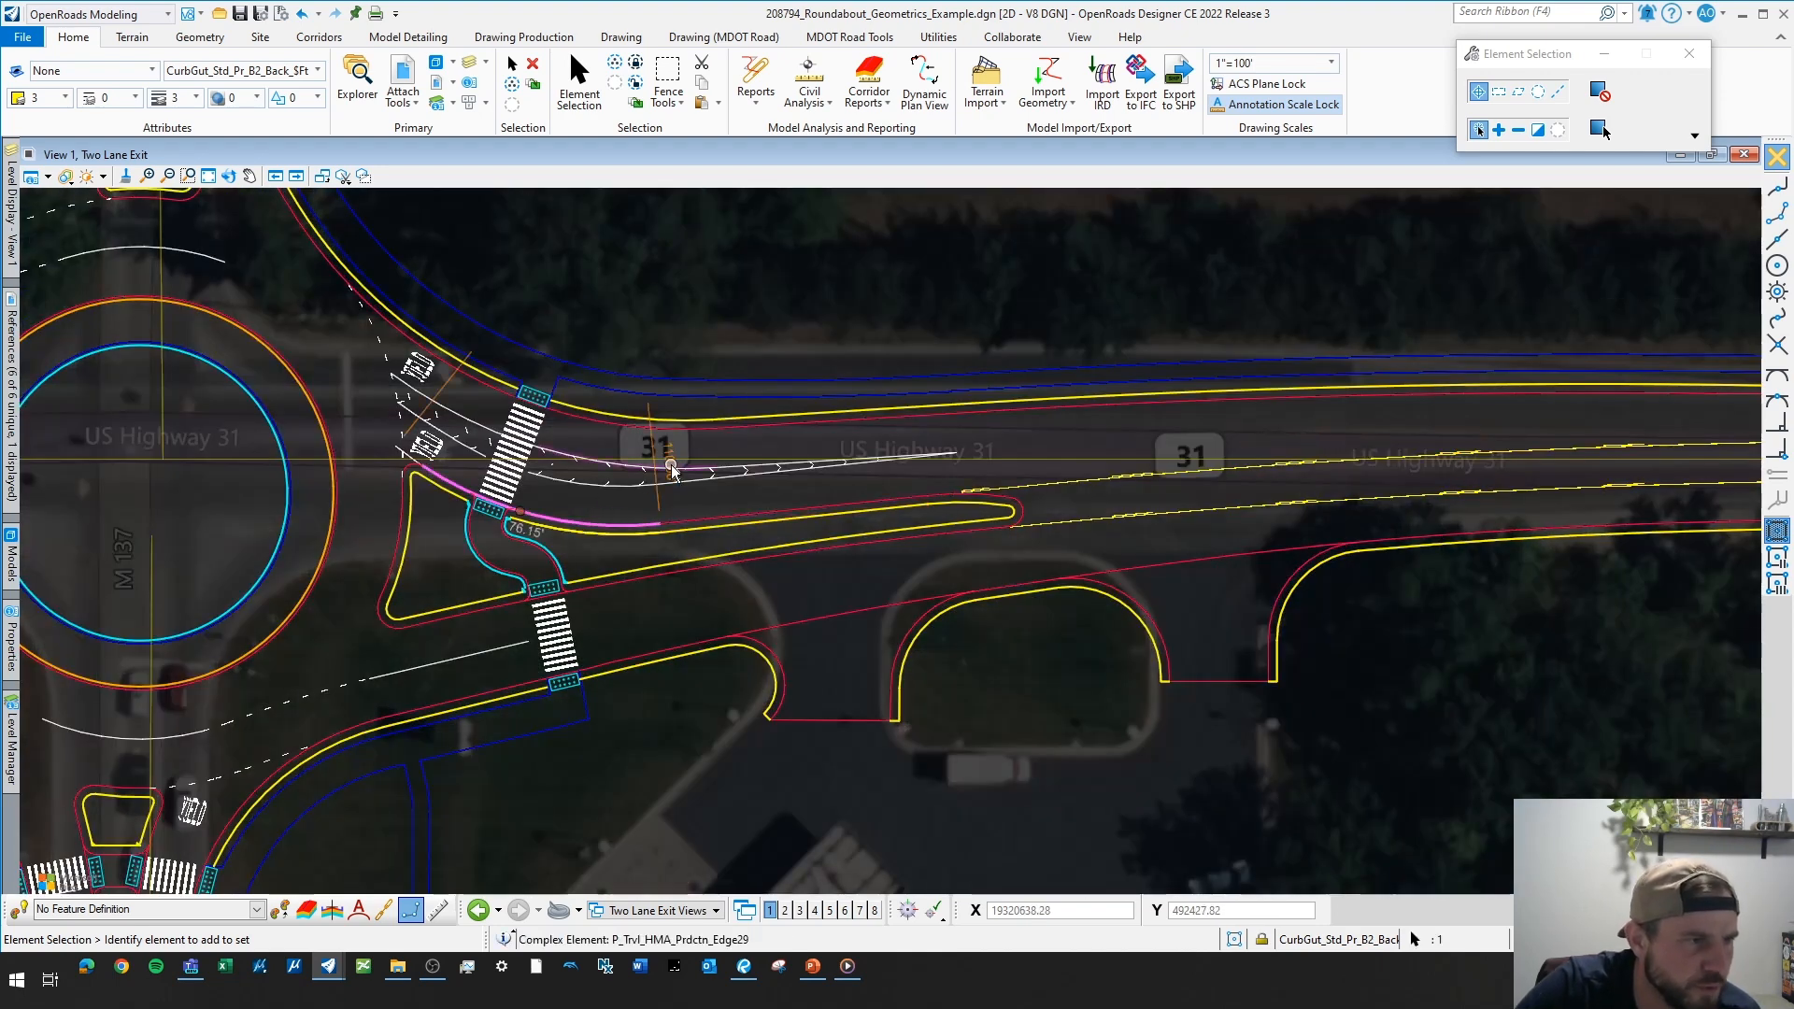
pyautogui.scroll(-2, 671, 467)
pyautogui.scroll(2, 771, 378)
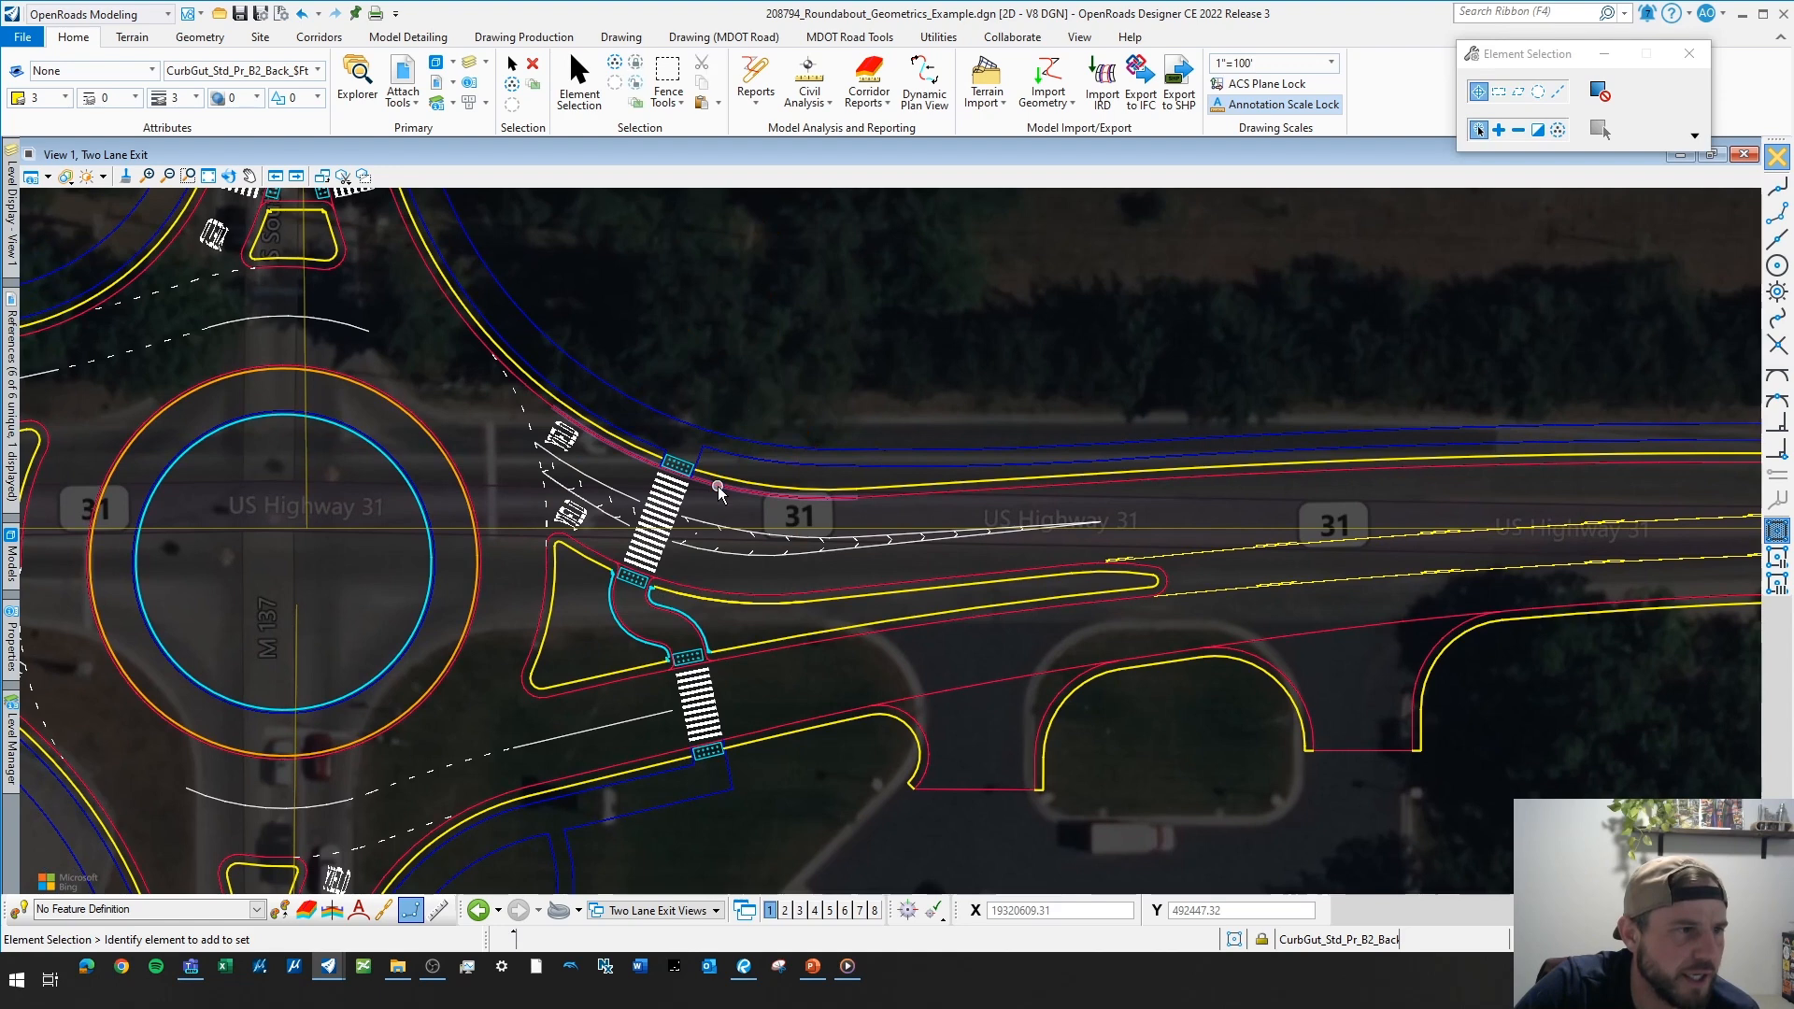
pyautogui.click(721, 486)
pyautogui.click(805, 378)
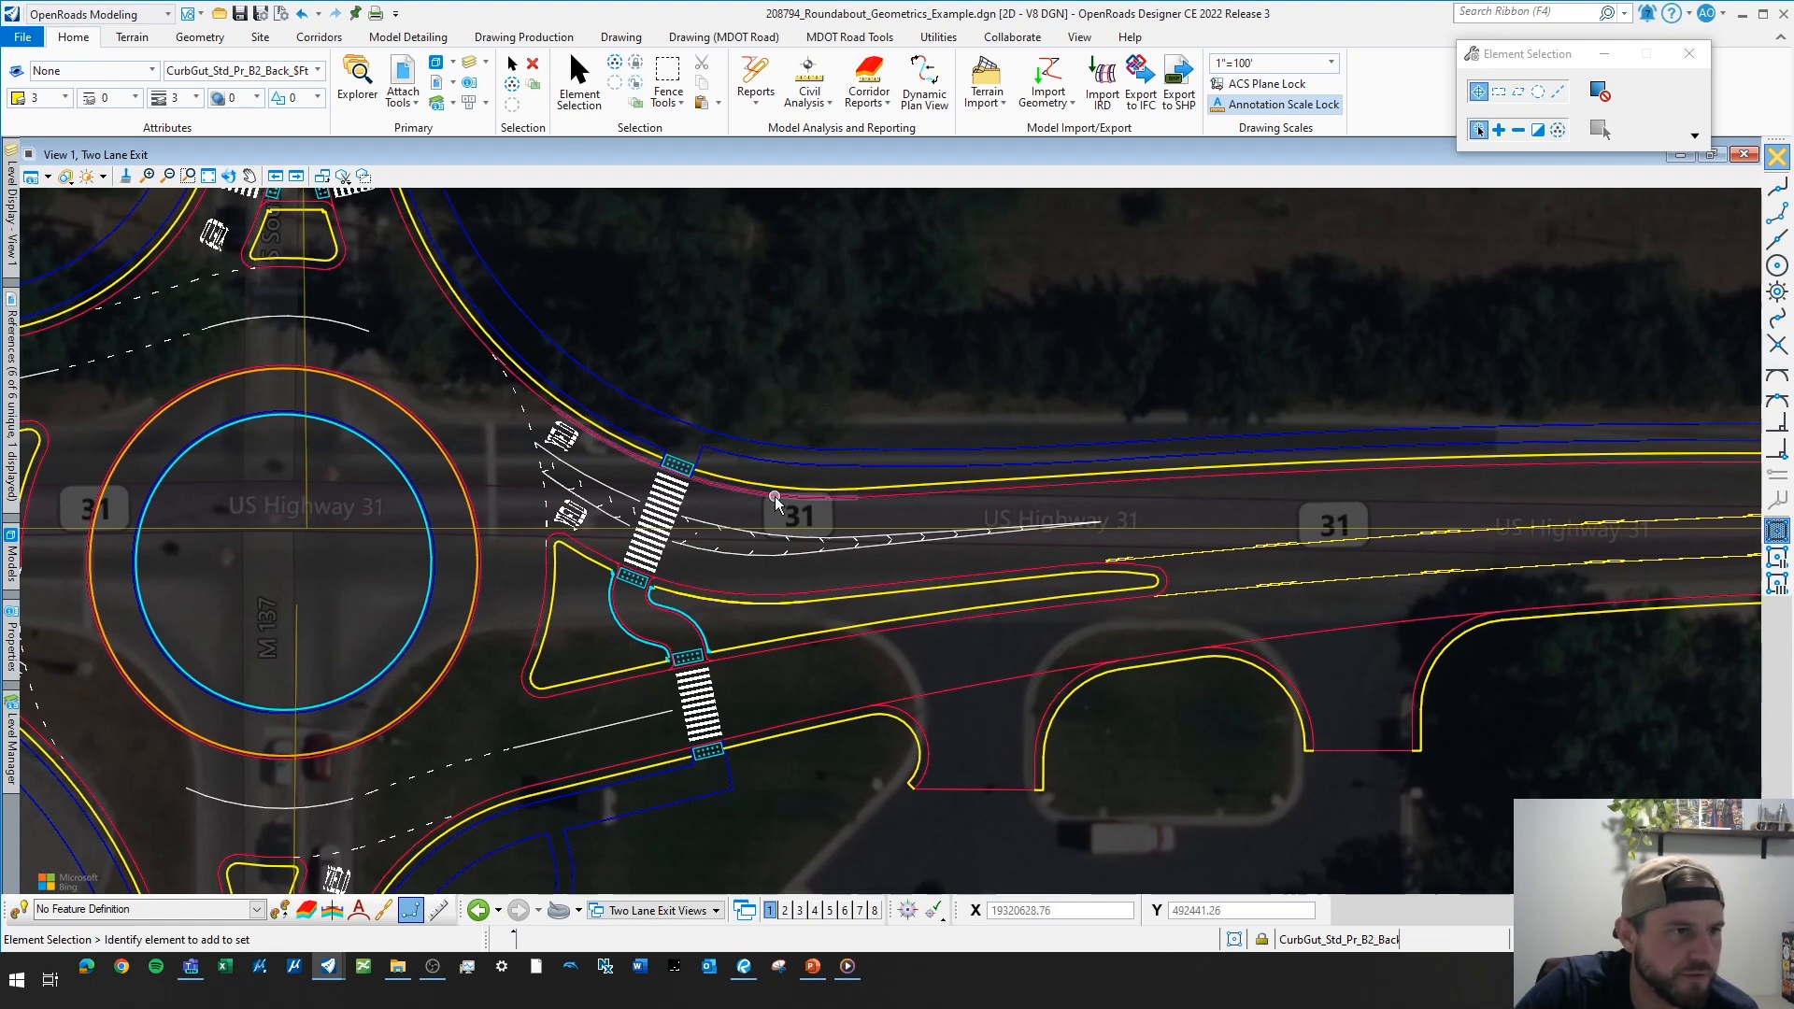
# - Examine the outer pavement edge of the example's east exit and its offsets from the splitter island, between the crosswalk and the driveways
pyautogui.scroll(-2, 768, 495)
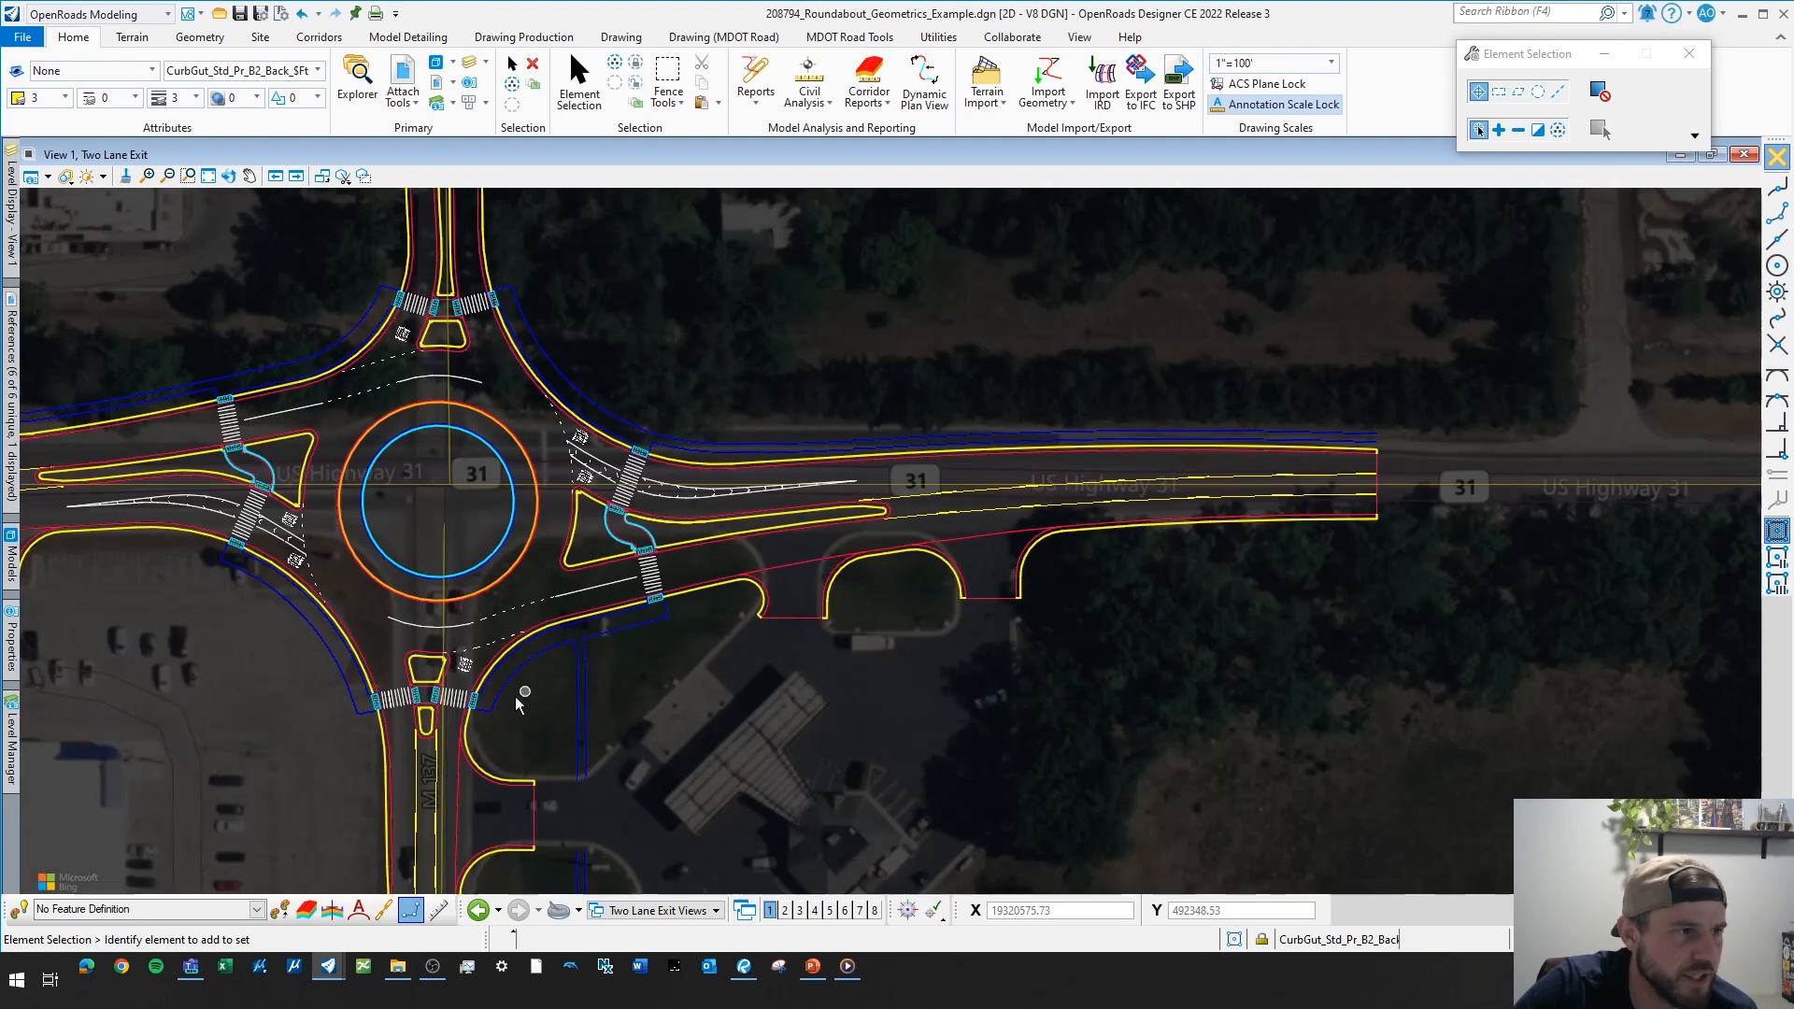
pyautogui.scroll(-1, 717, 589)
pyautogui.scroll(3, 729, 547)
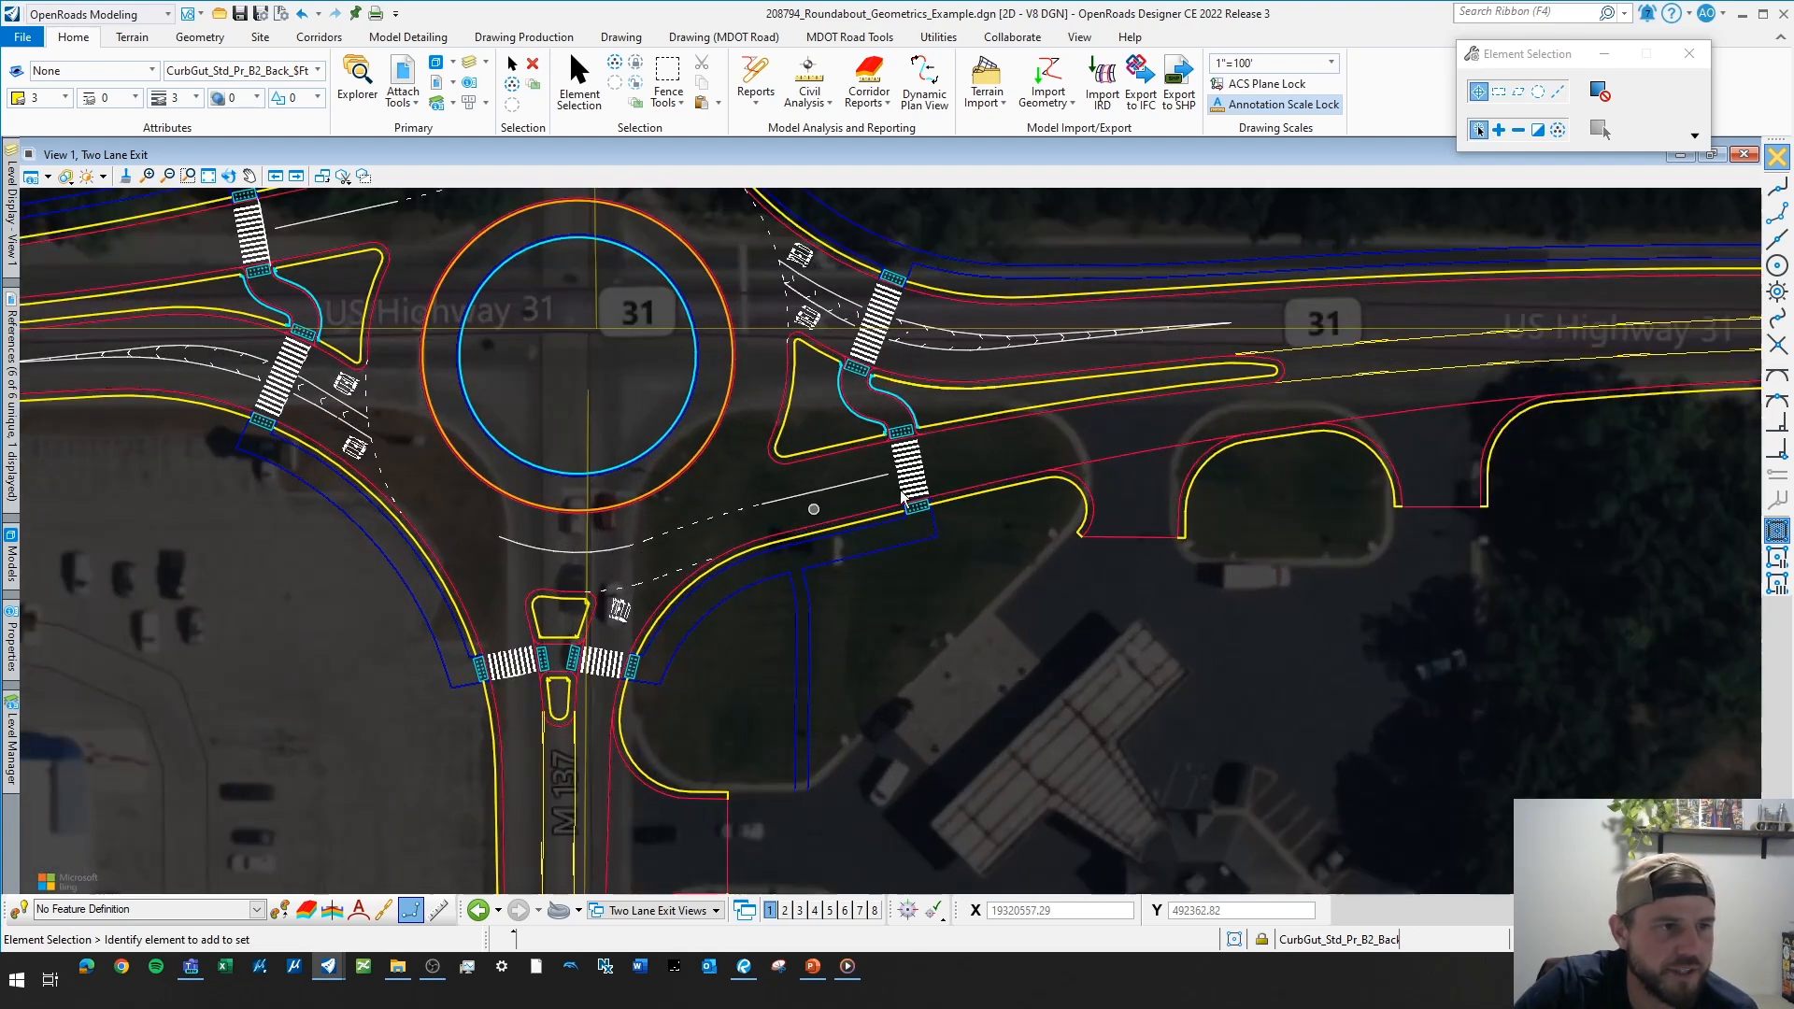
pyautogui.scroll(-3, 1103, 441)
pyautogui.scroll(3, 1002, 469)
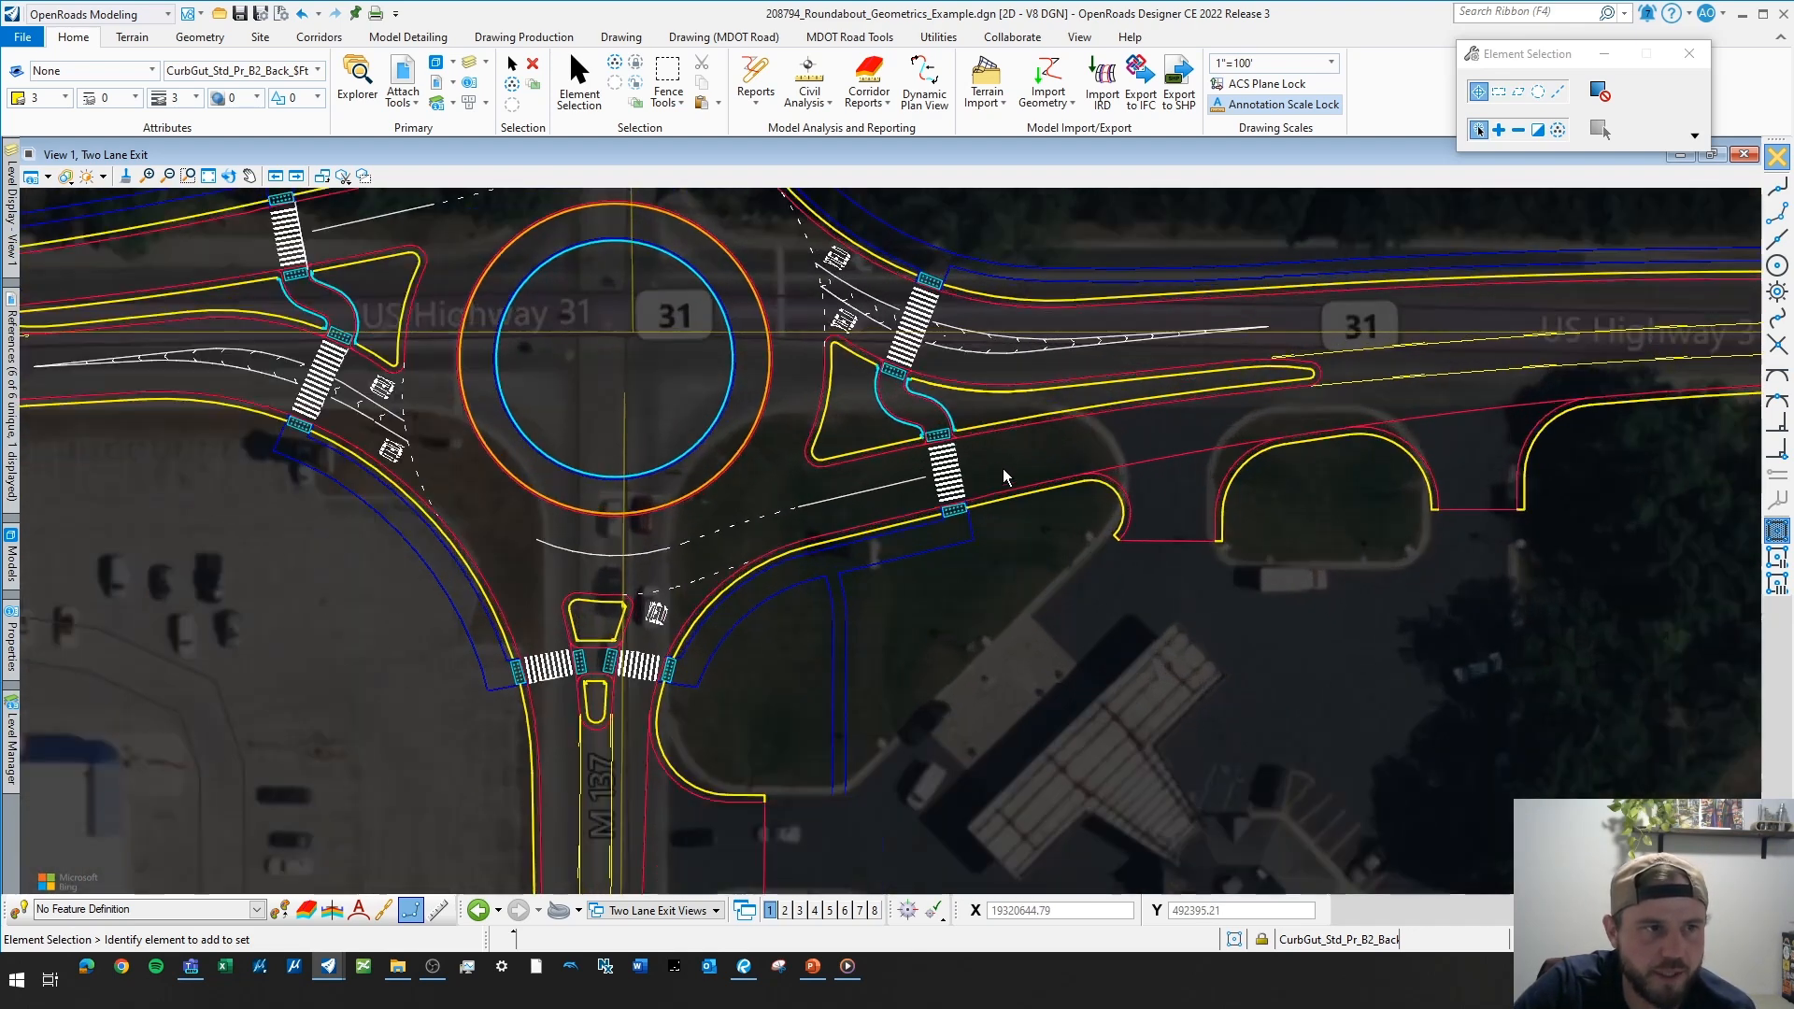
pyautogui.click(979, 476)
pyautogui.scroll(2, 992, 457)
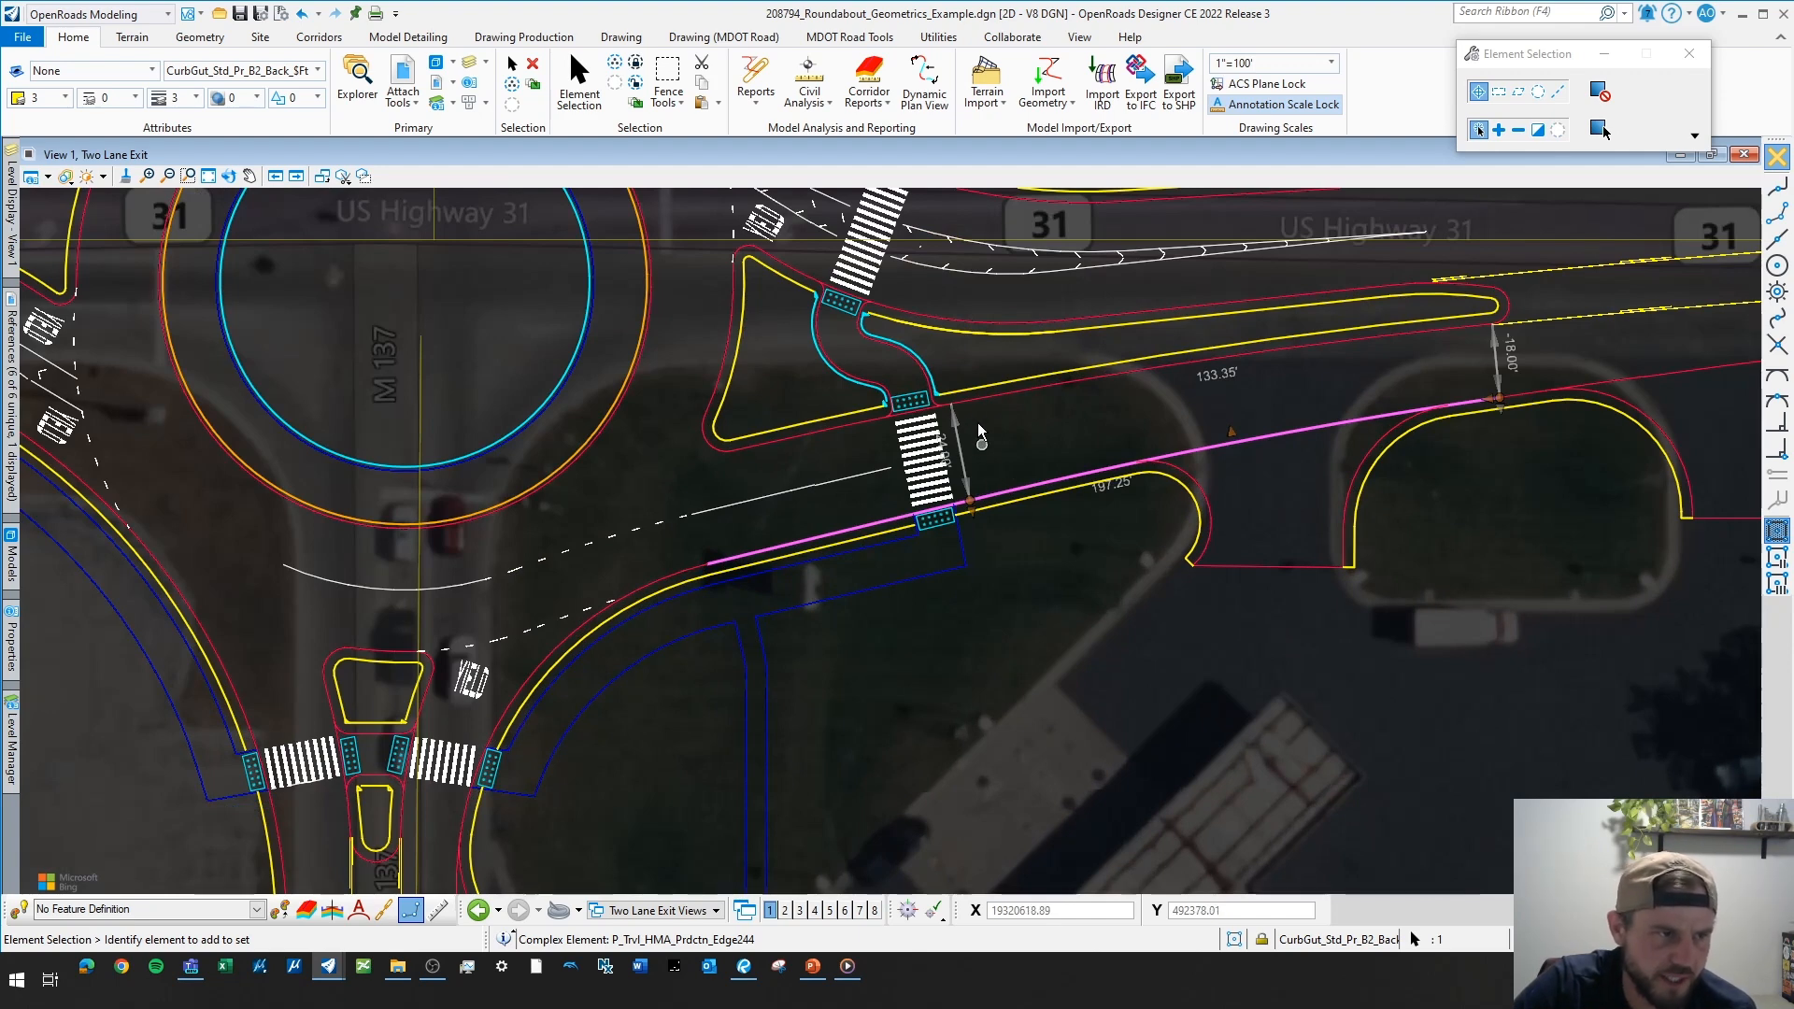
pyautogui.scroll(-2, 1010, 444)
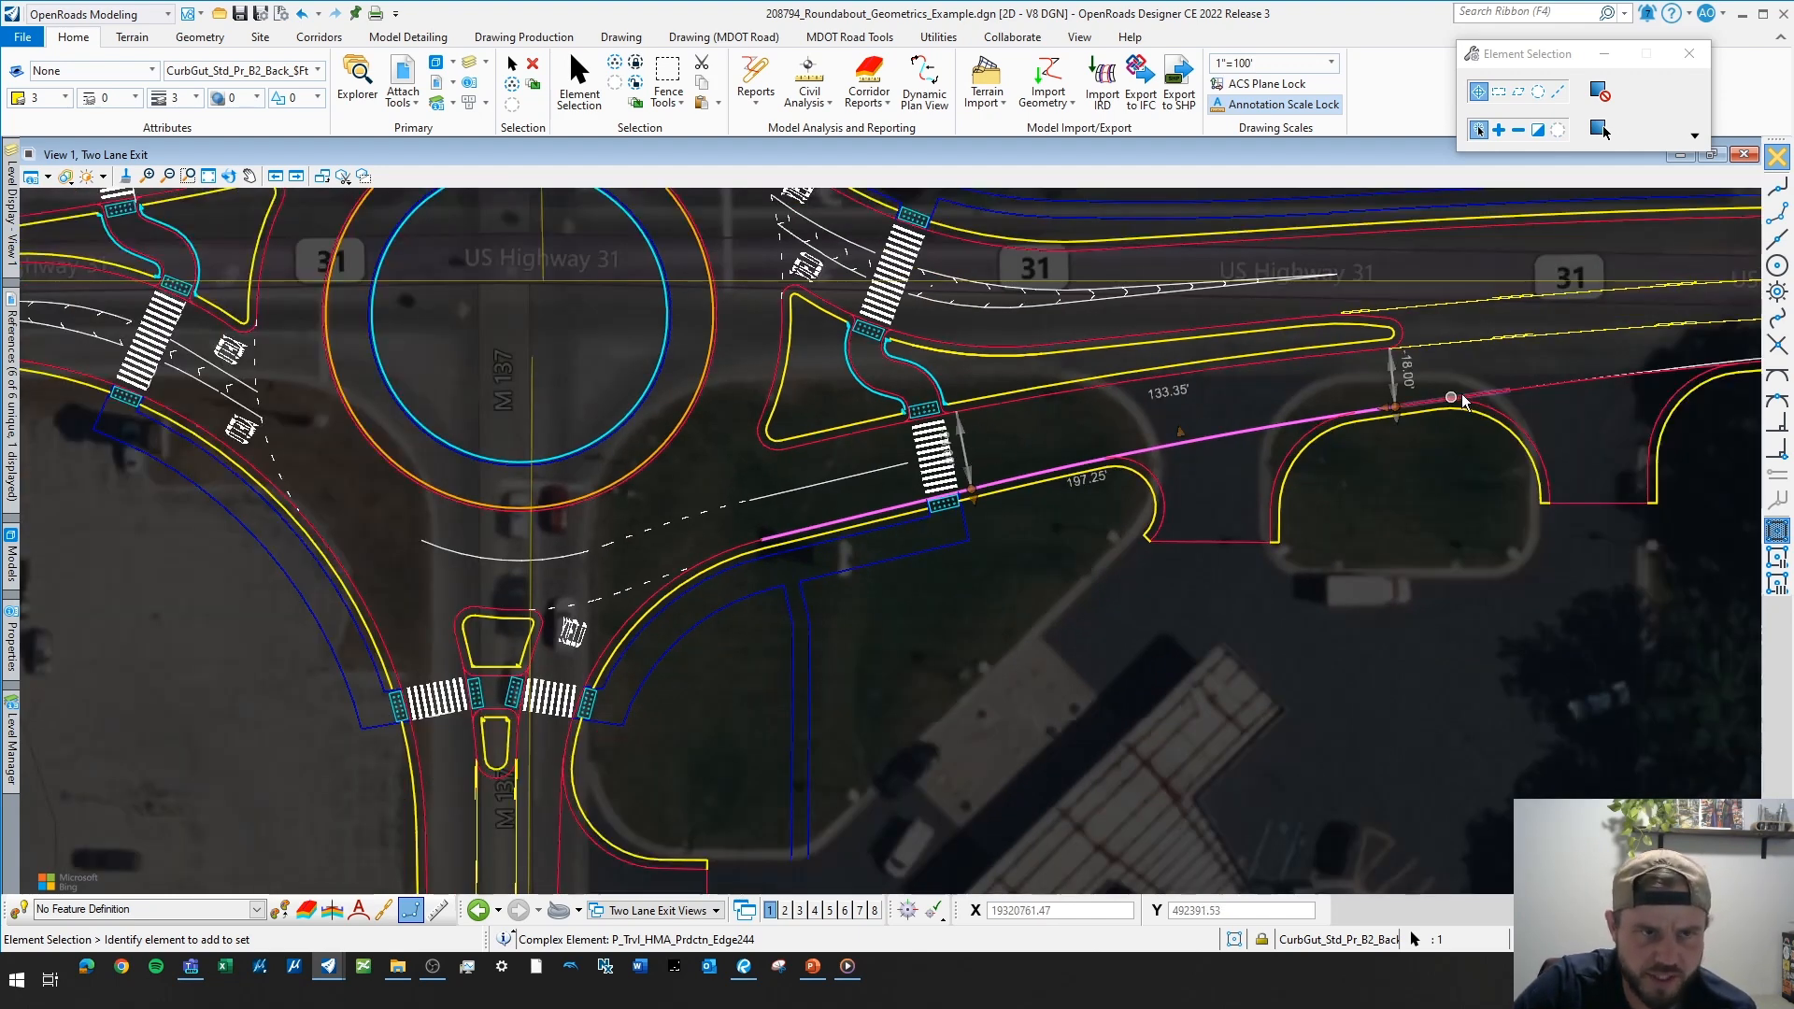
pyautogui.scroll(1, 1247, 479)
pyautogui.click(1202, 603)
pyautogui.scroll(-2, 1072, 560)
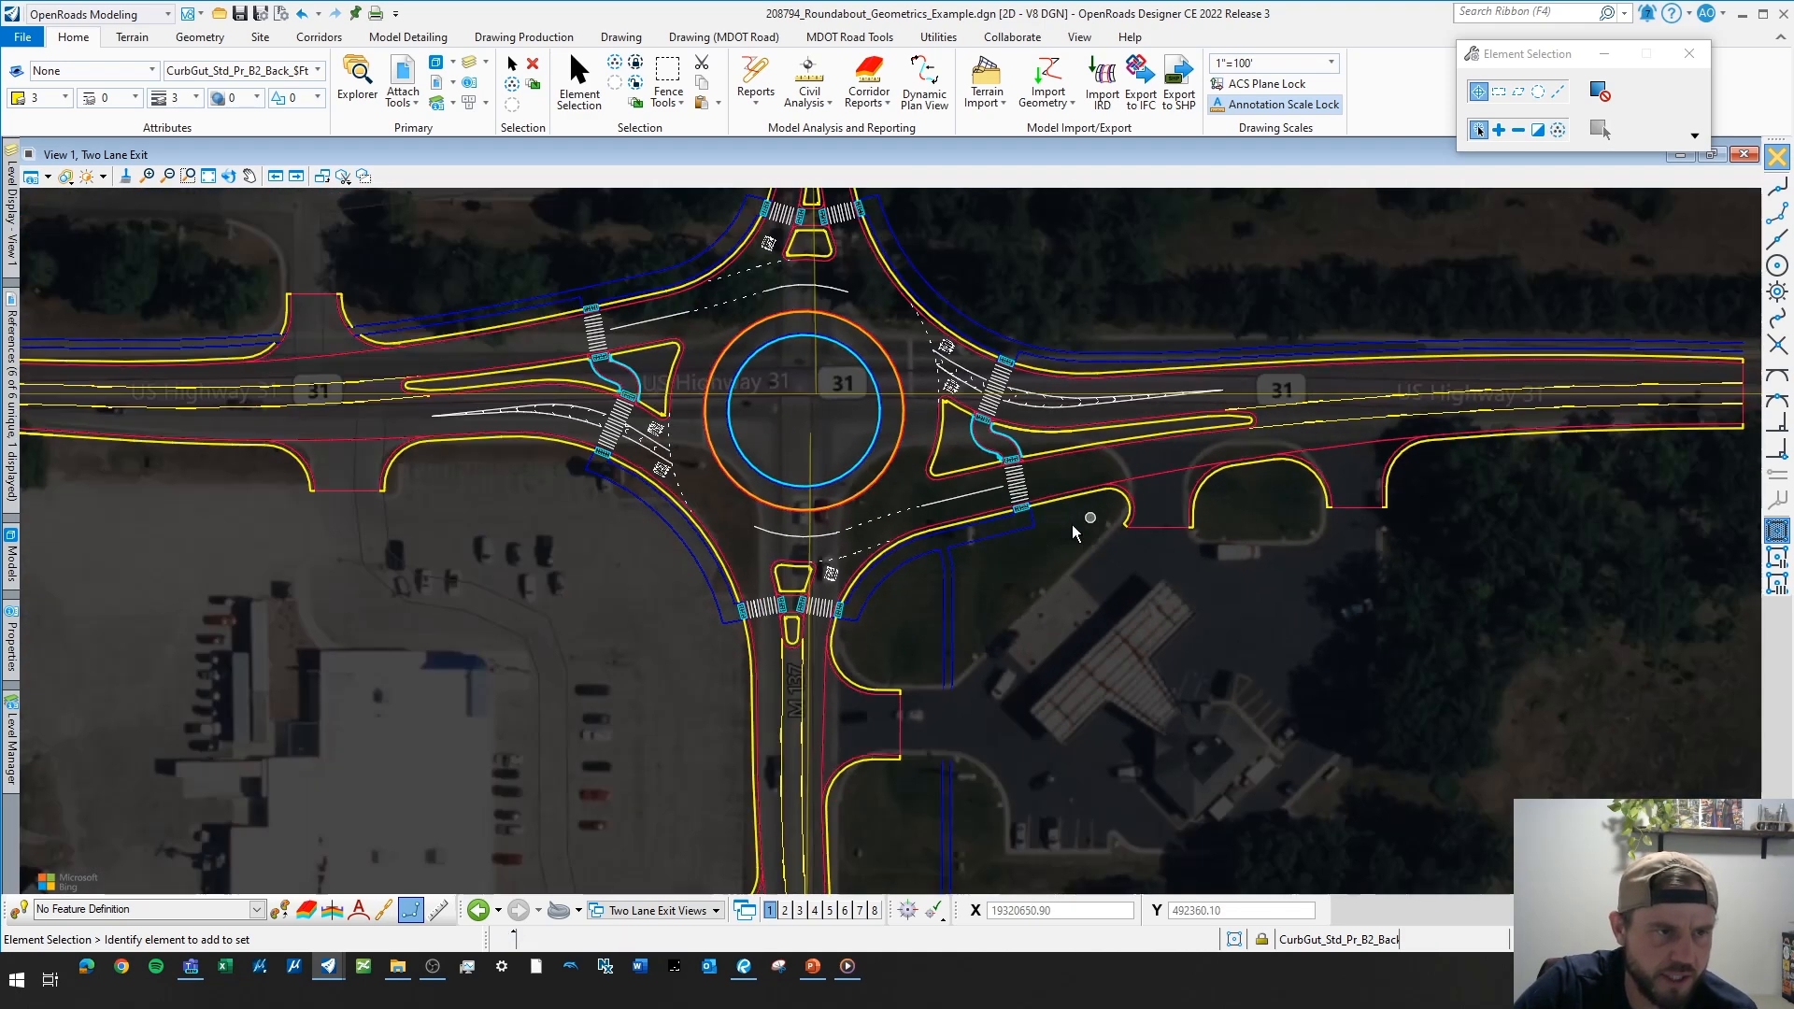
pyautogui.scroll(1, 996, 493)
pyautogui.scroll(3, 993, 473)
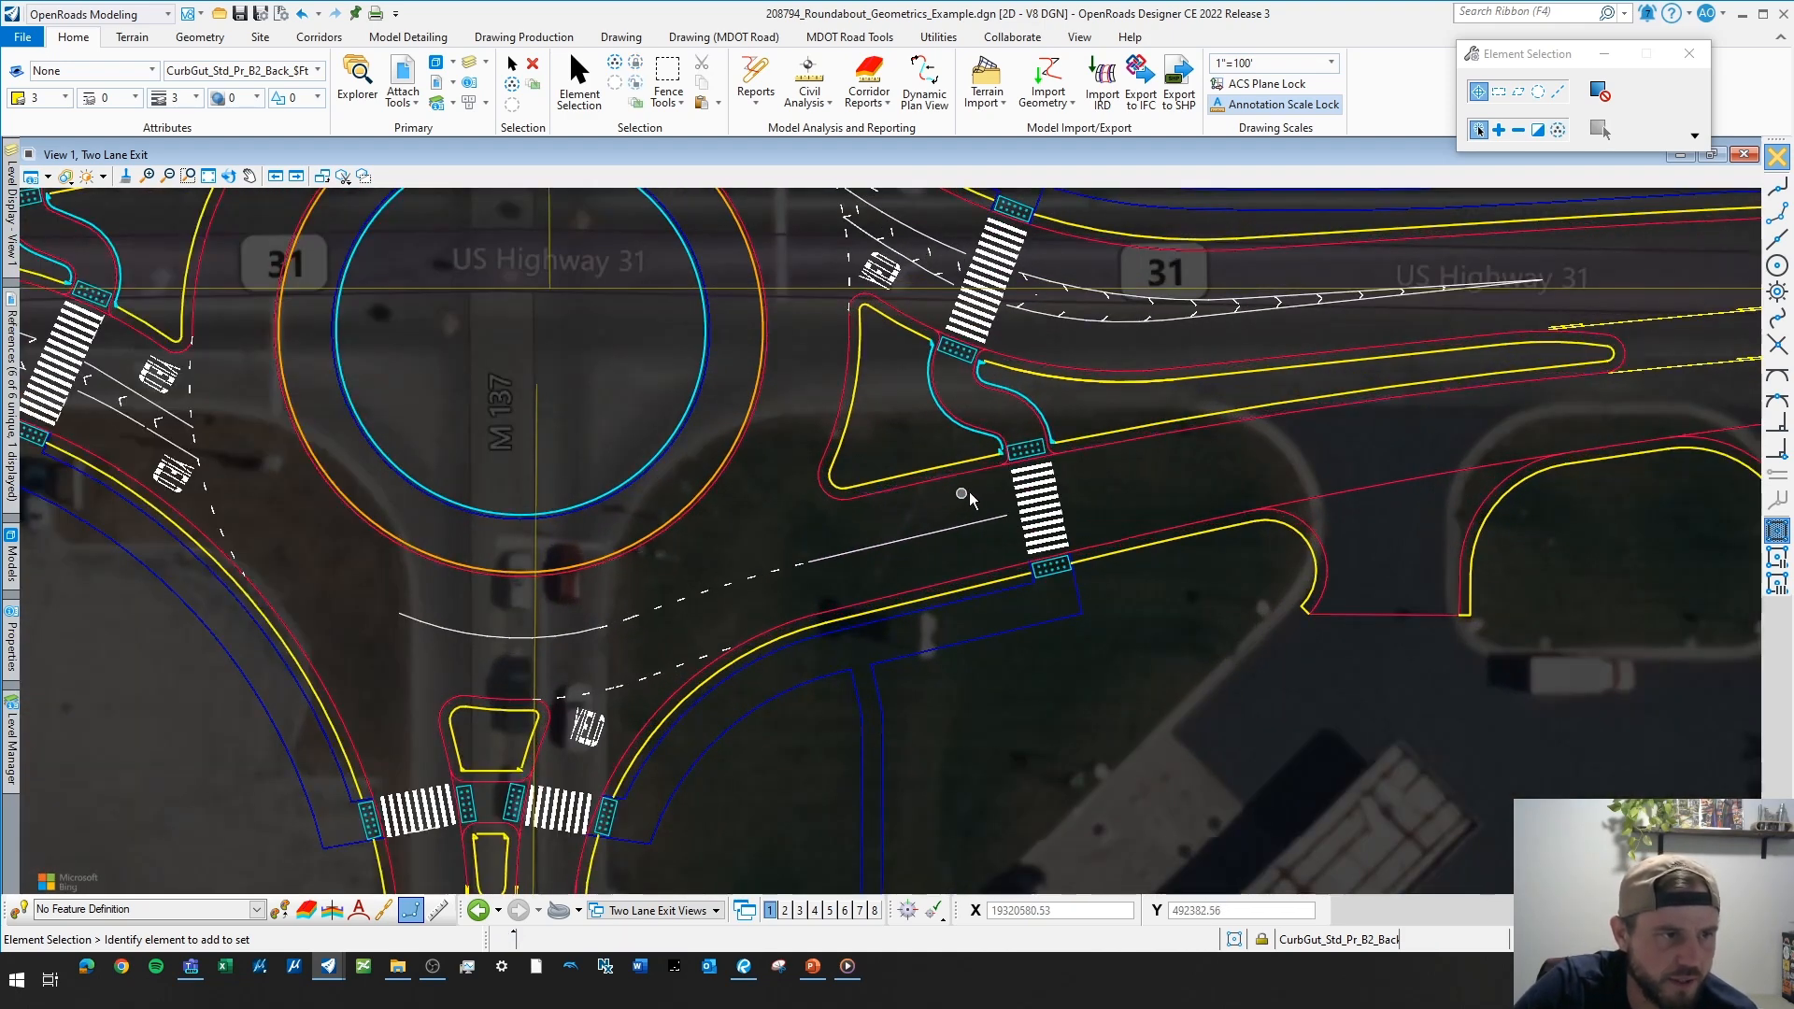
pyautogui.scroll(-2, 940, 497)
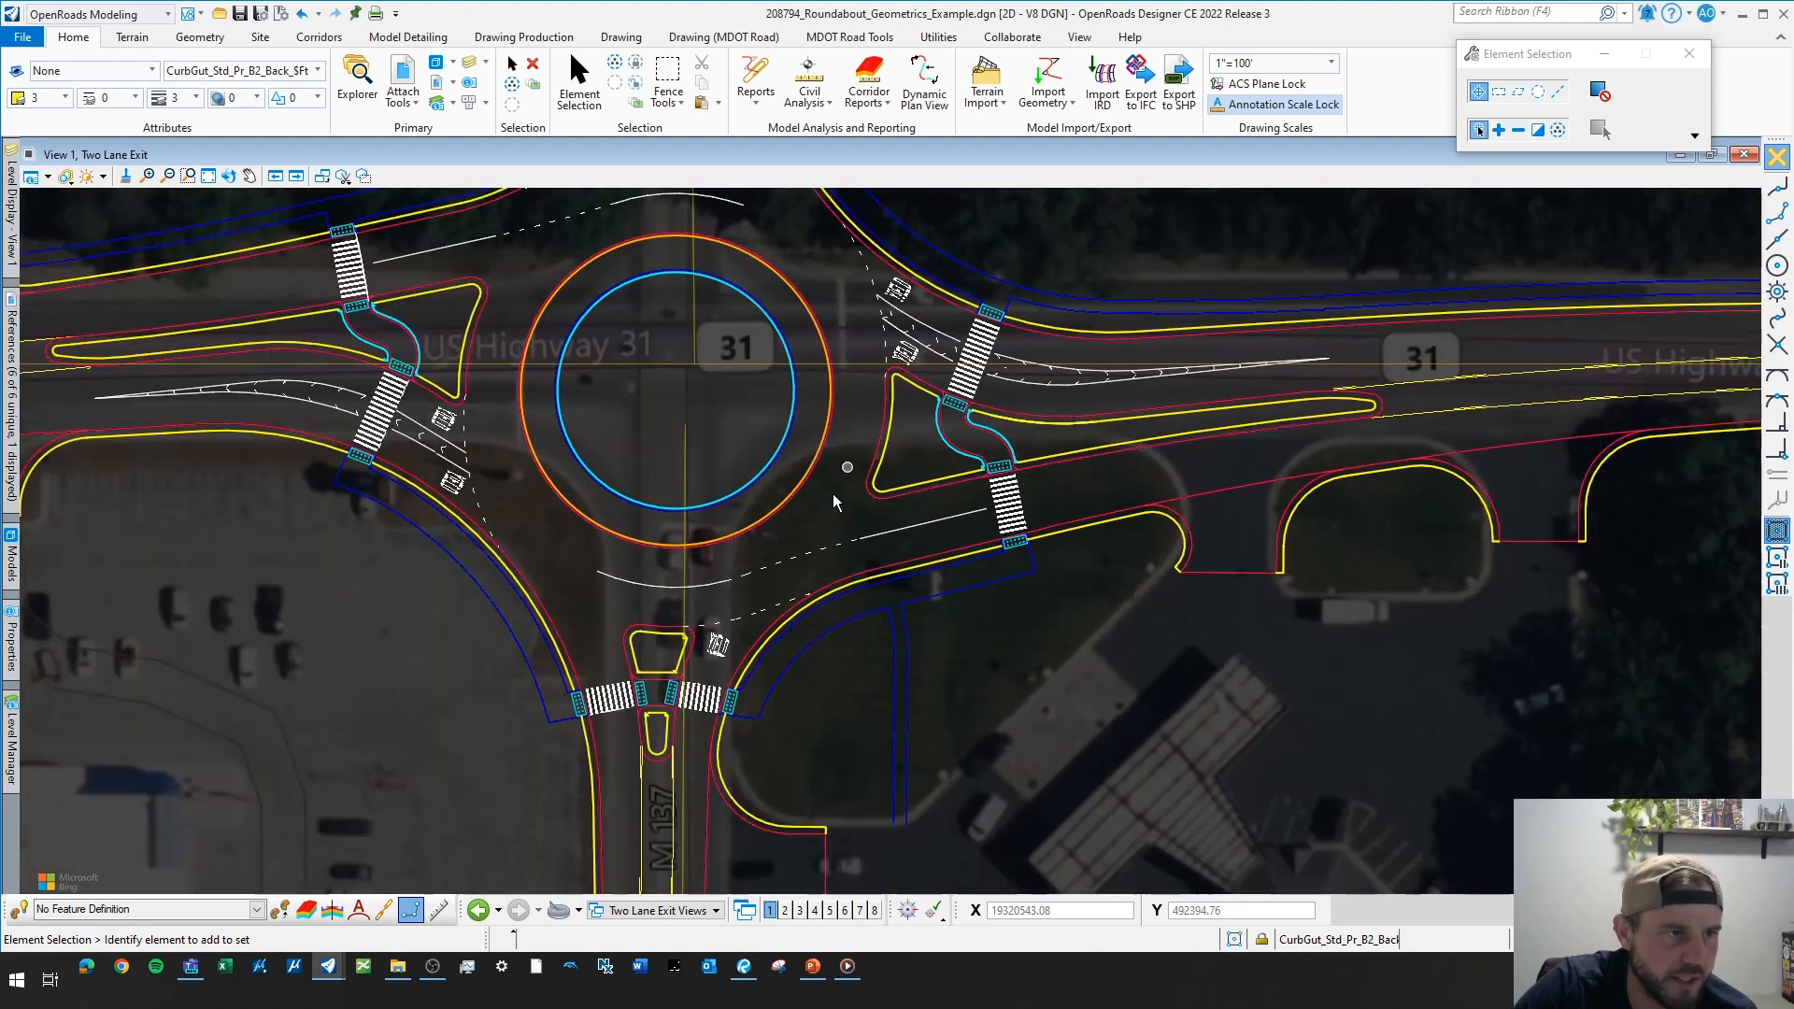
pyautogui.scroll(-2, 845, 551)
# - Examine the example's west approach on US Highway 31, inspecting the tangents and curve radii of its yellow lane marking
pyautogui.moveTo(854, 415); pyautogui.dragTo(902, 530, button='middle')
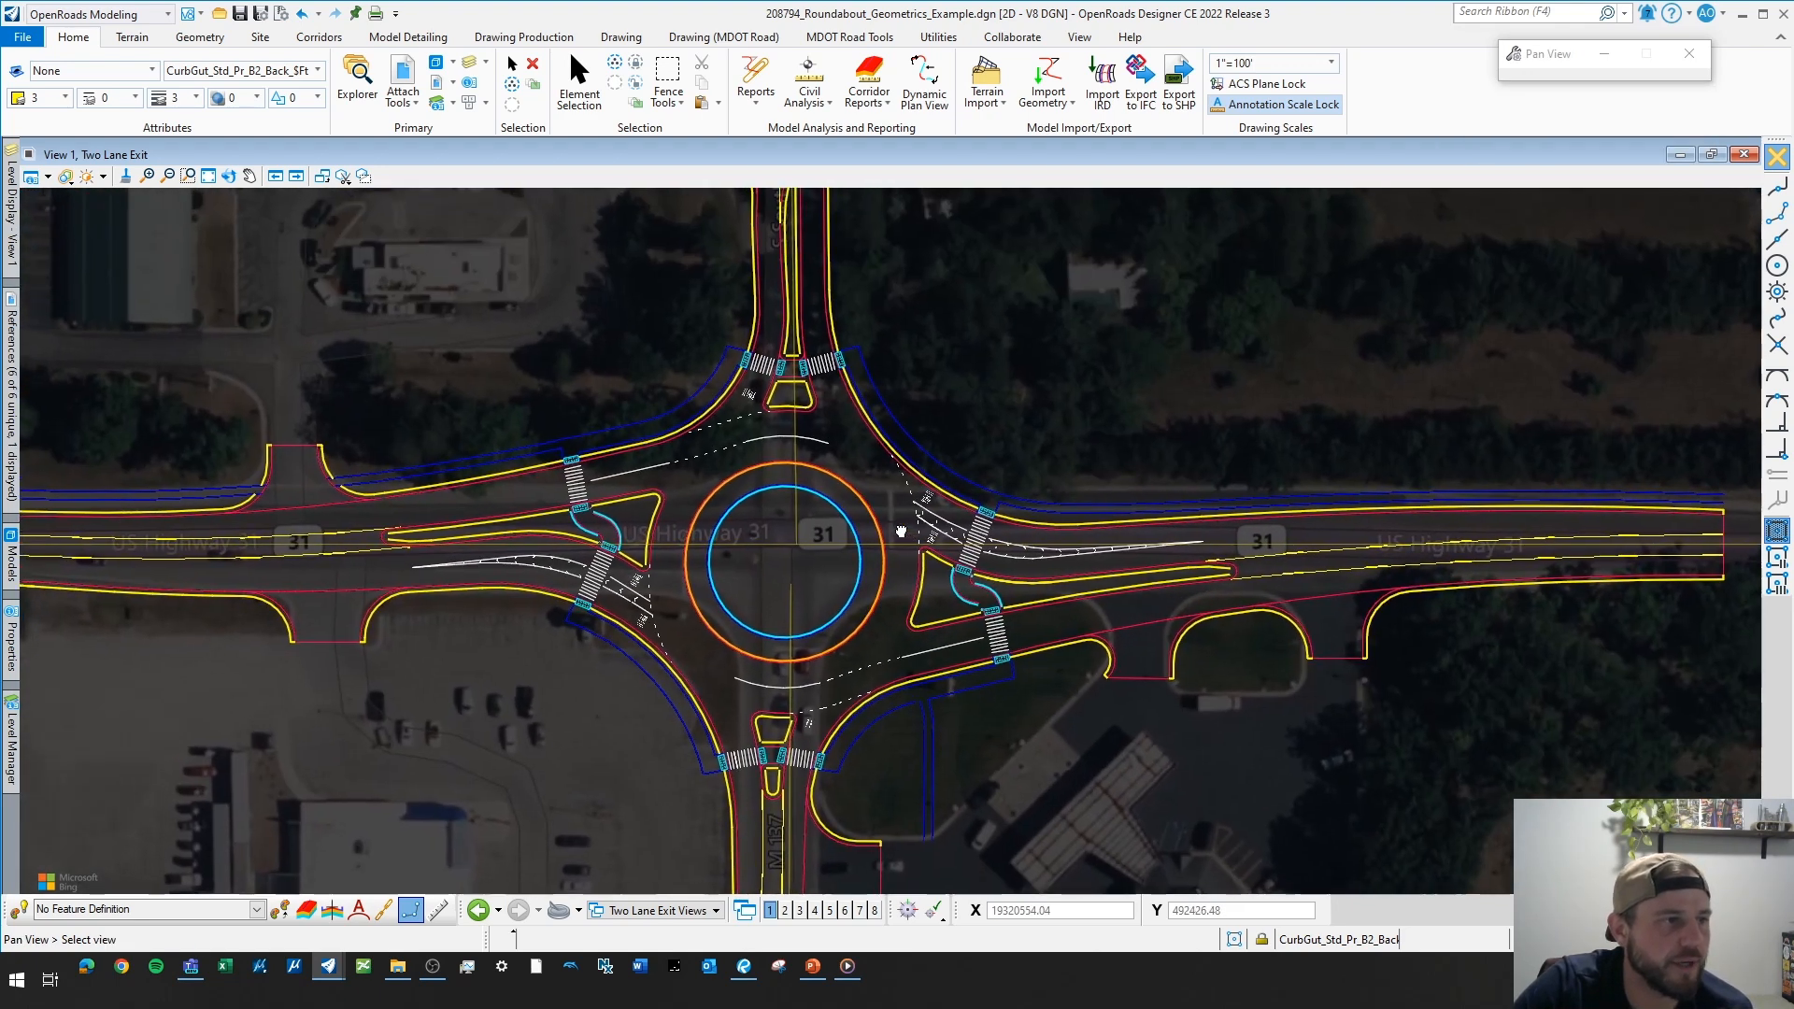
pyautogui.scroll(-2, 897, 533)
pyautogui.moveTo(618, 590); pyautogui.dragTo(610, 594, button='middle')
pyautogui.press('Escape')
pyautogui.scroll(4, 514, 548)
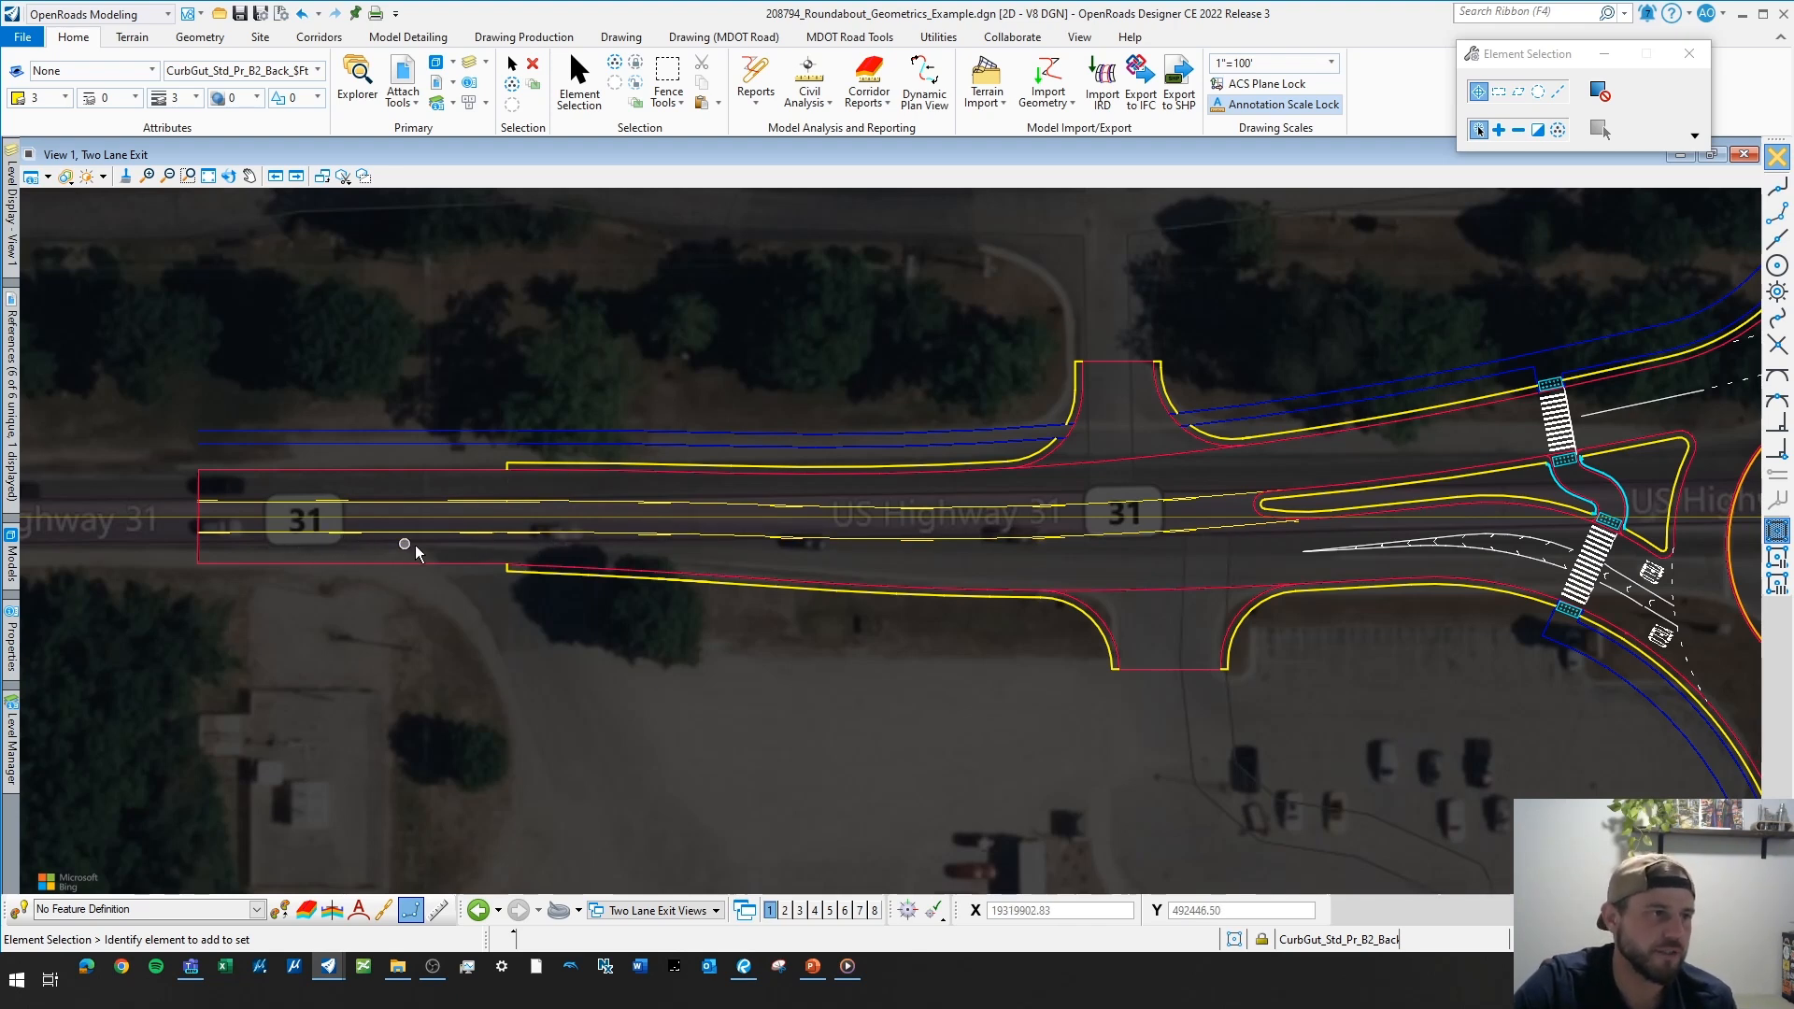
pyautogui.click(607, 536)
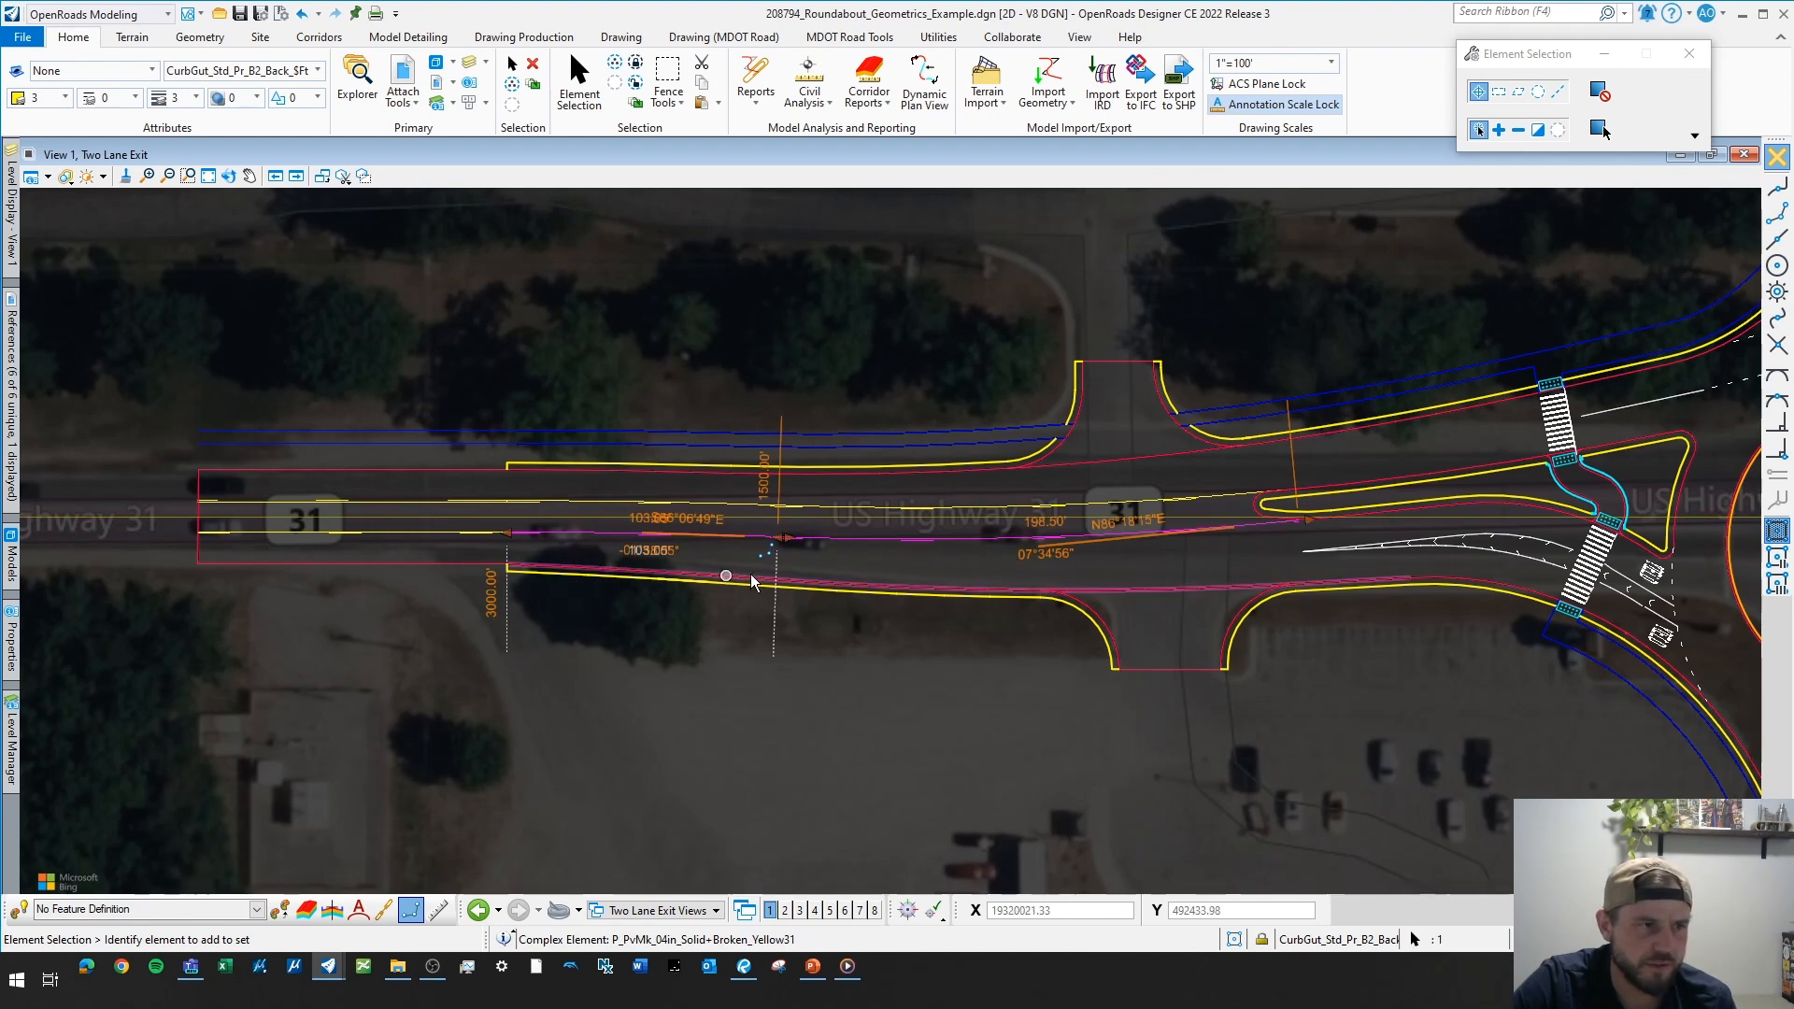
pyautogui.scroll(1, 1095, 567)
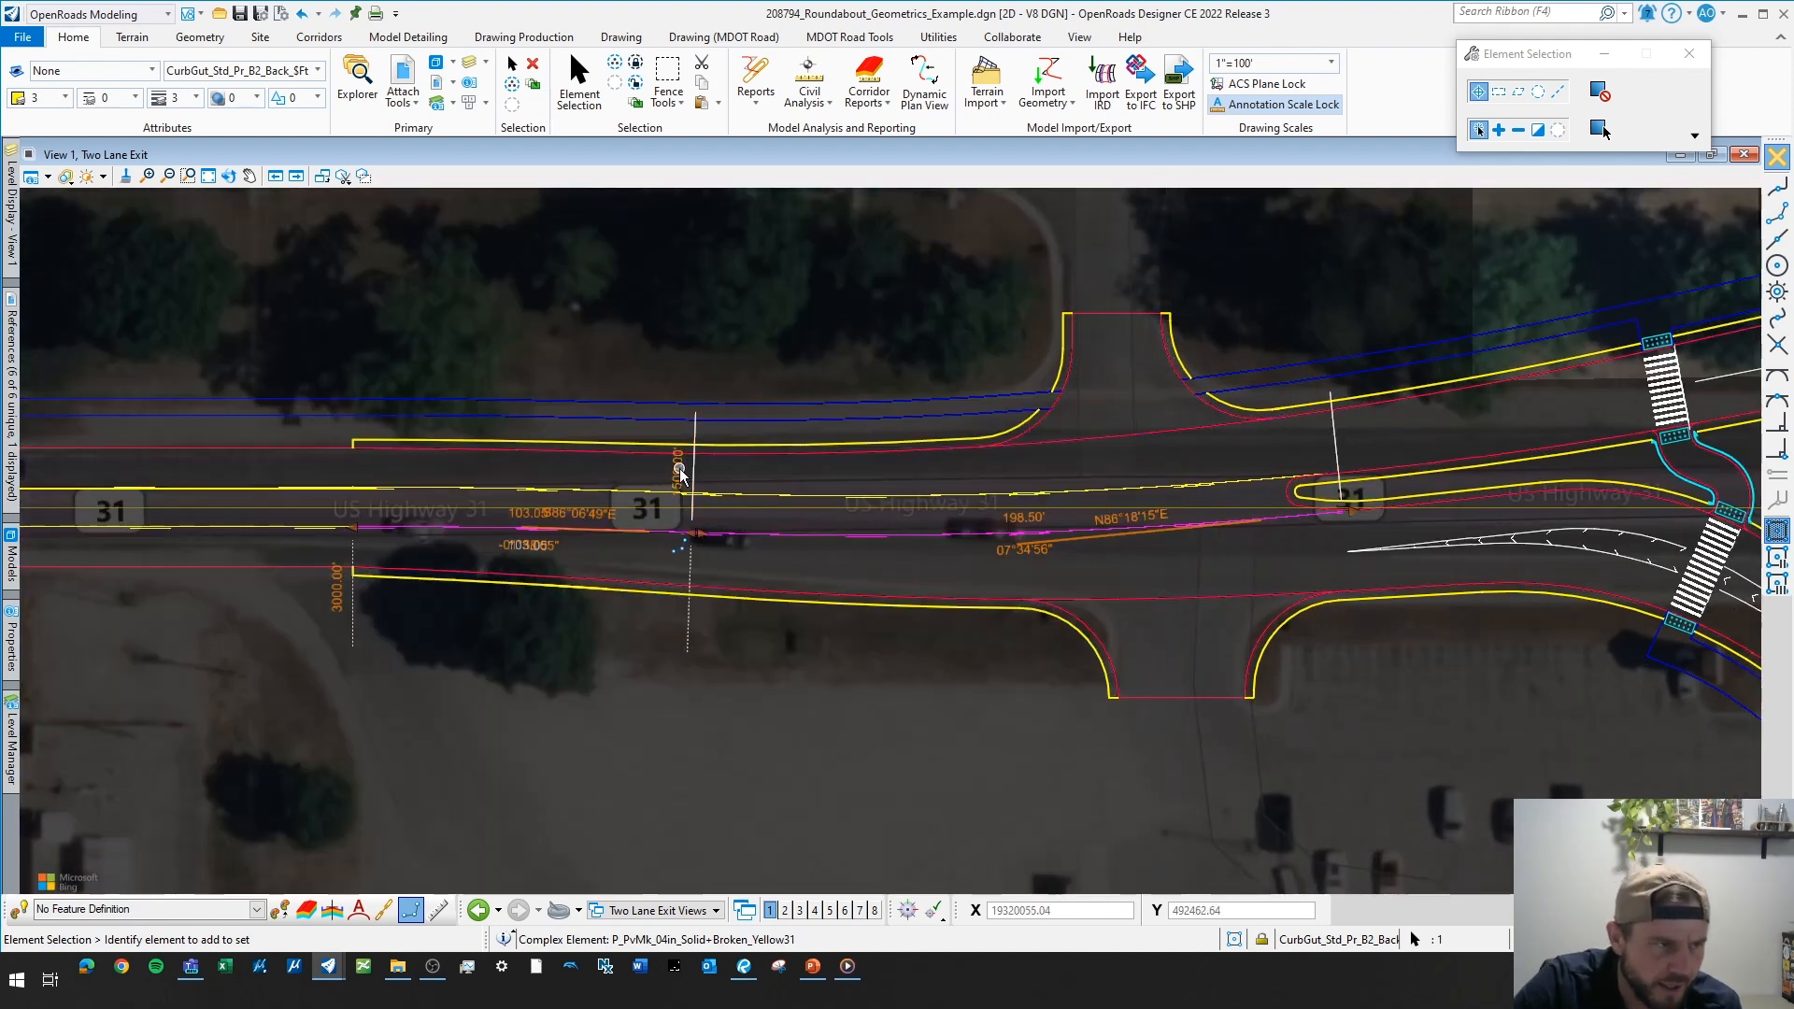
pyautogui.scroll(1, 686, 466)
pyautogui.scroll(-1, 699, 505)
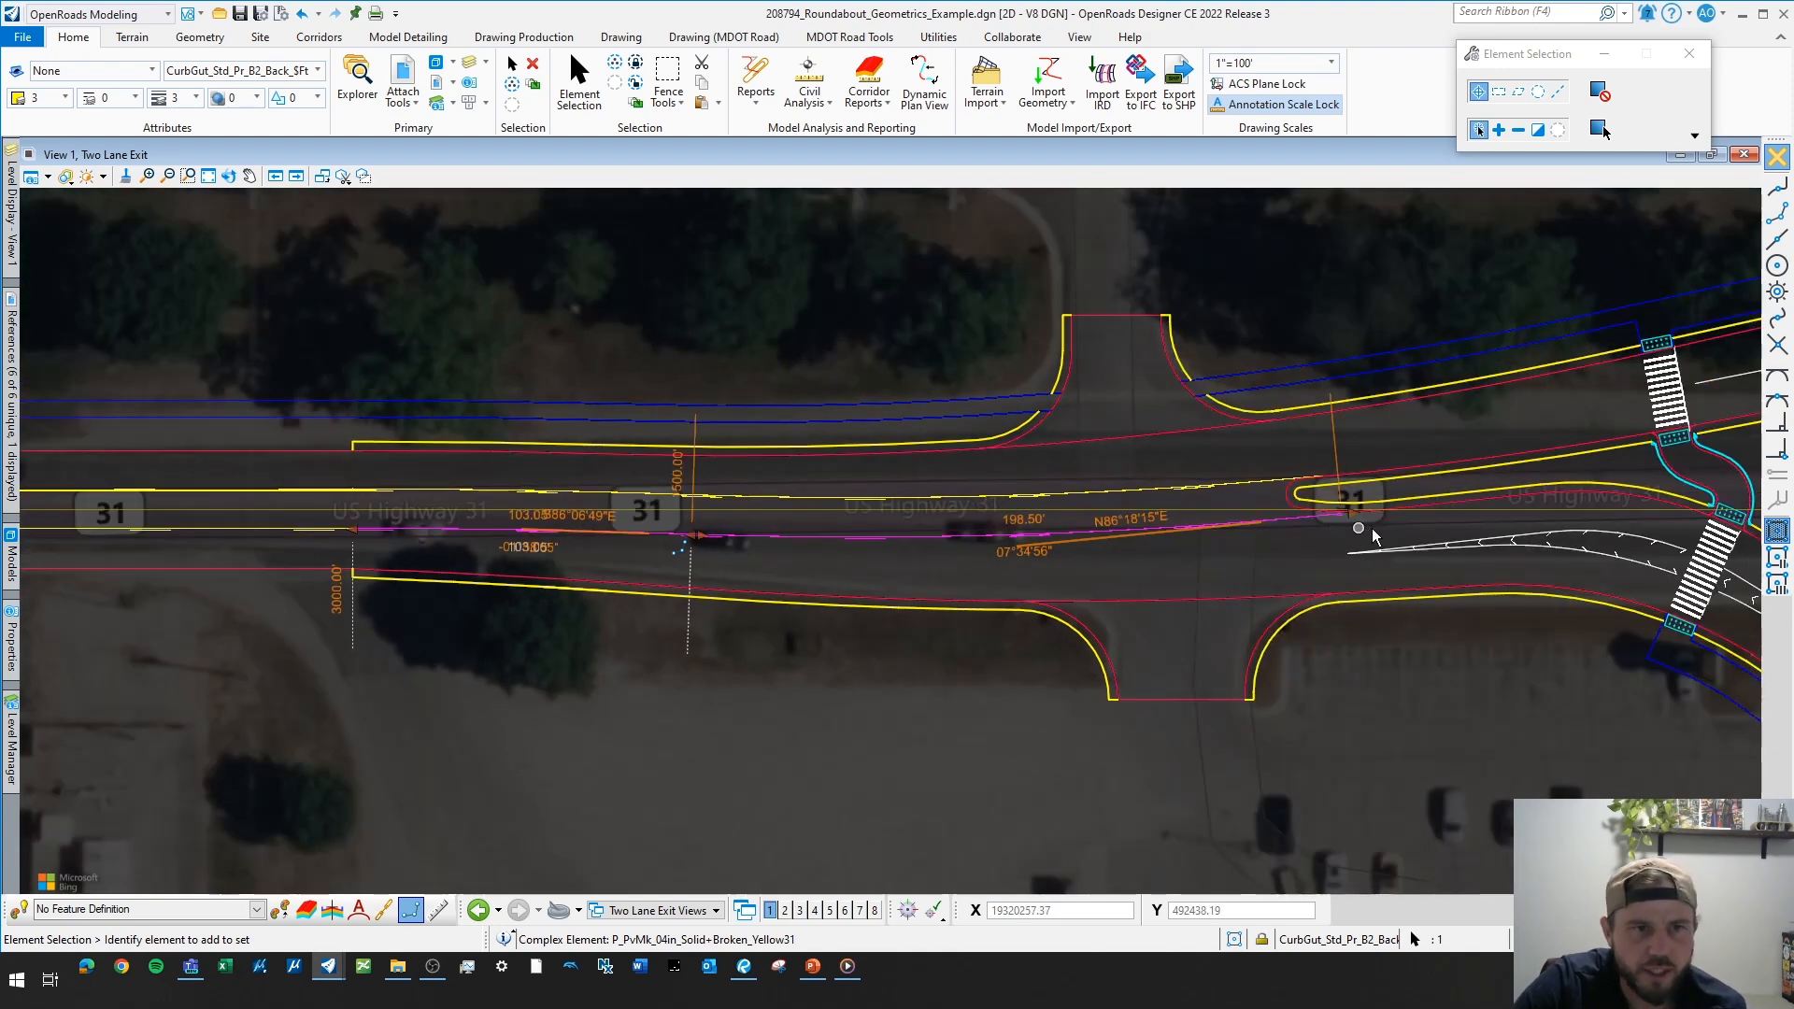
pyautogui.moveTo(1371, 528); pyautogui.dragTo(974, 521, button='middle')
pyautogui.scroll(-3, 962, 522)
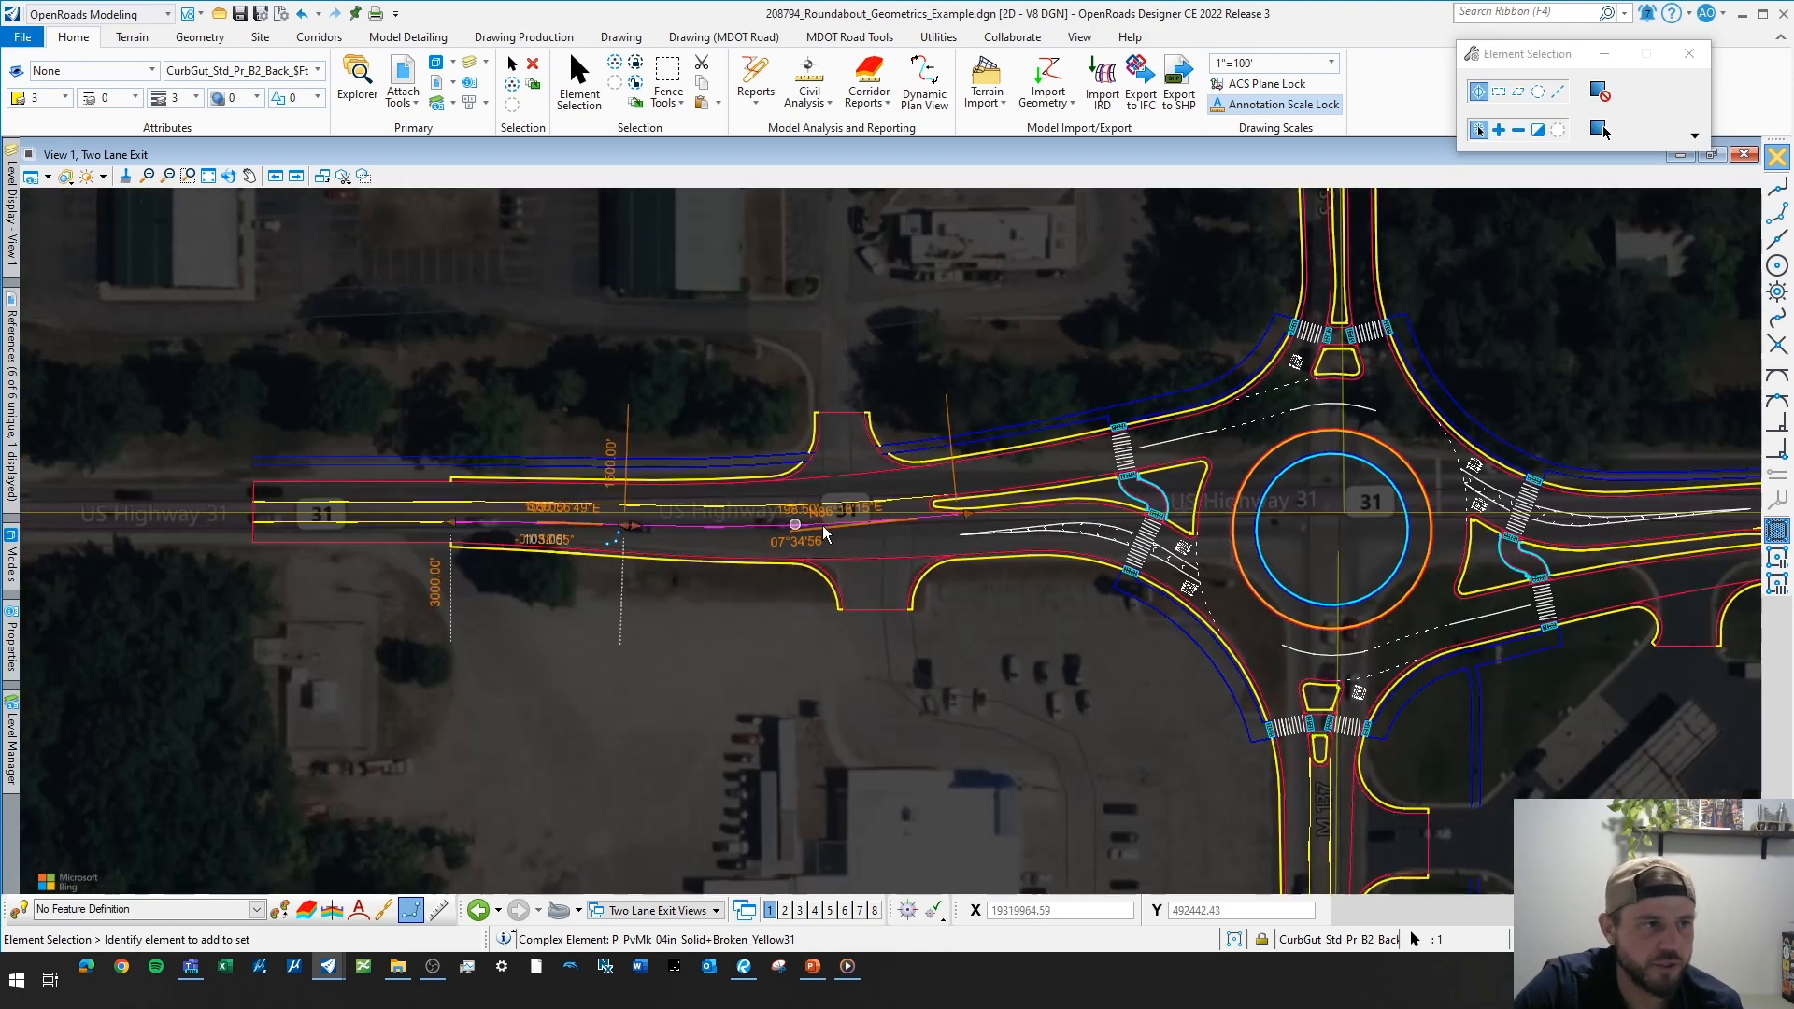
# - Examine the west approach's broken yellow lane markings from the widening's start to the splitter island's nose
pyautogui.scroll(1, 400, 528)
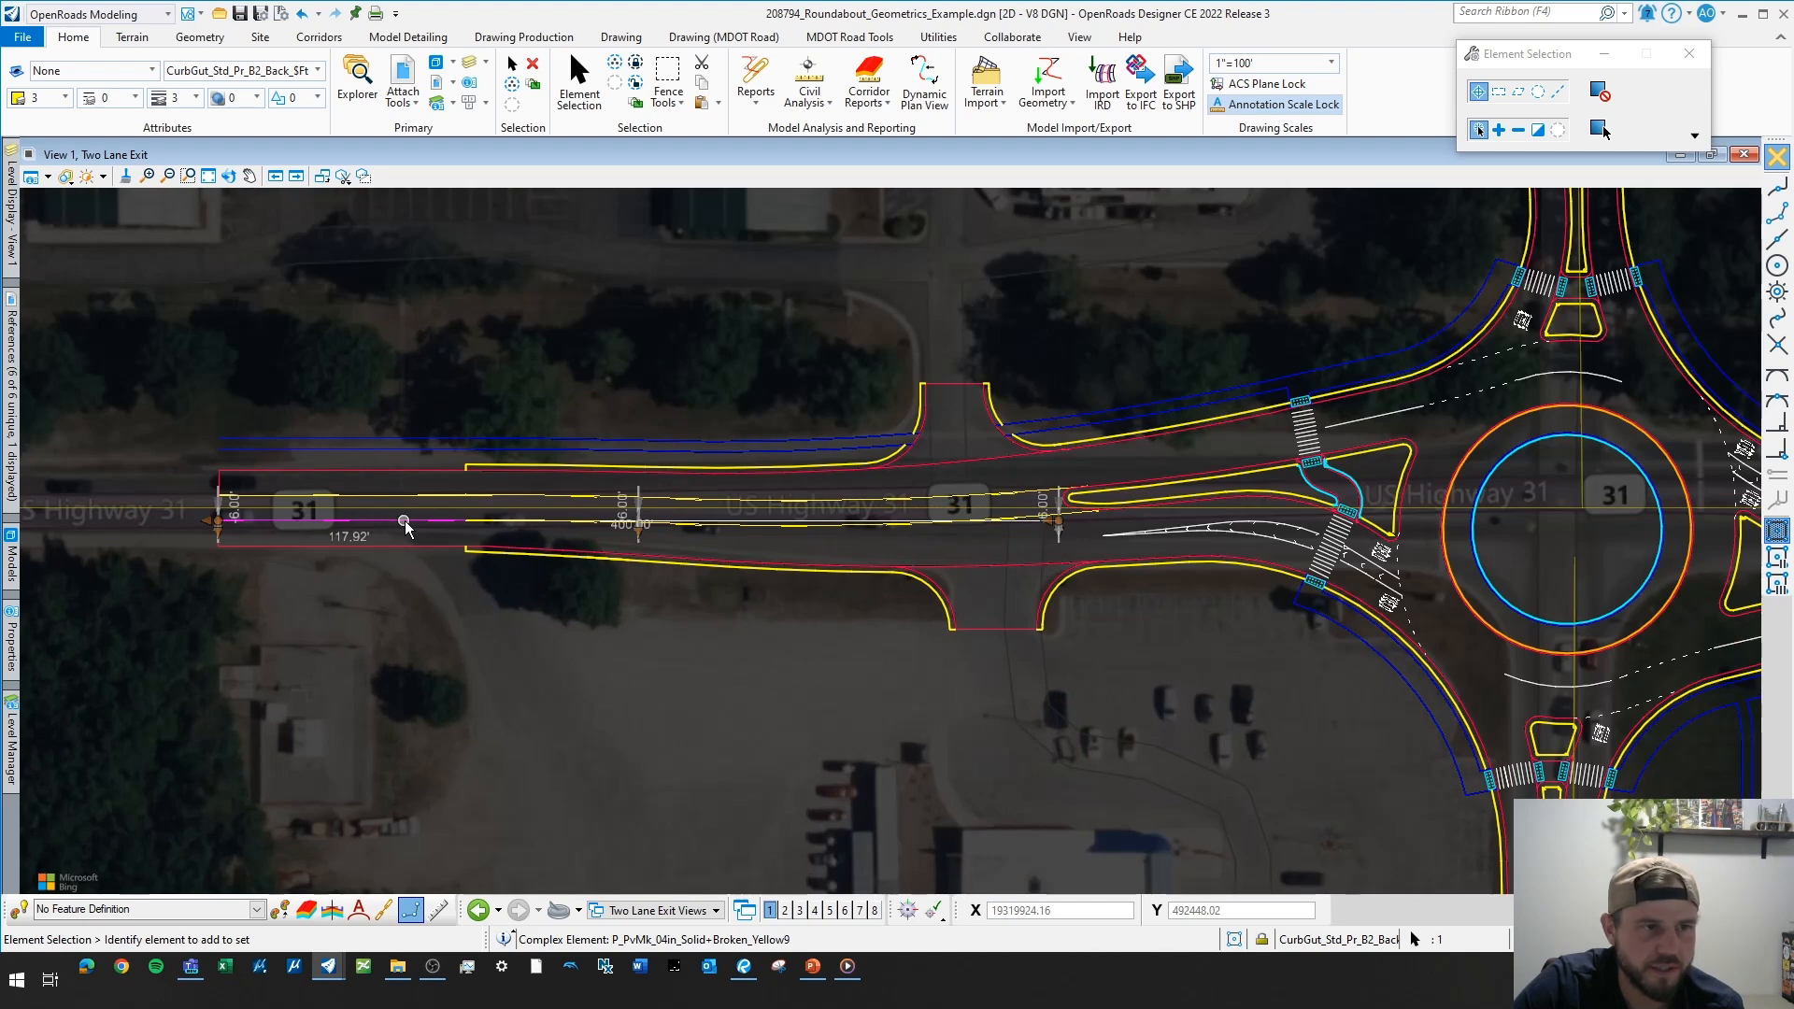
pyautogui.scroll(1, 1067, 530)
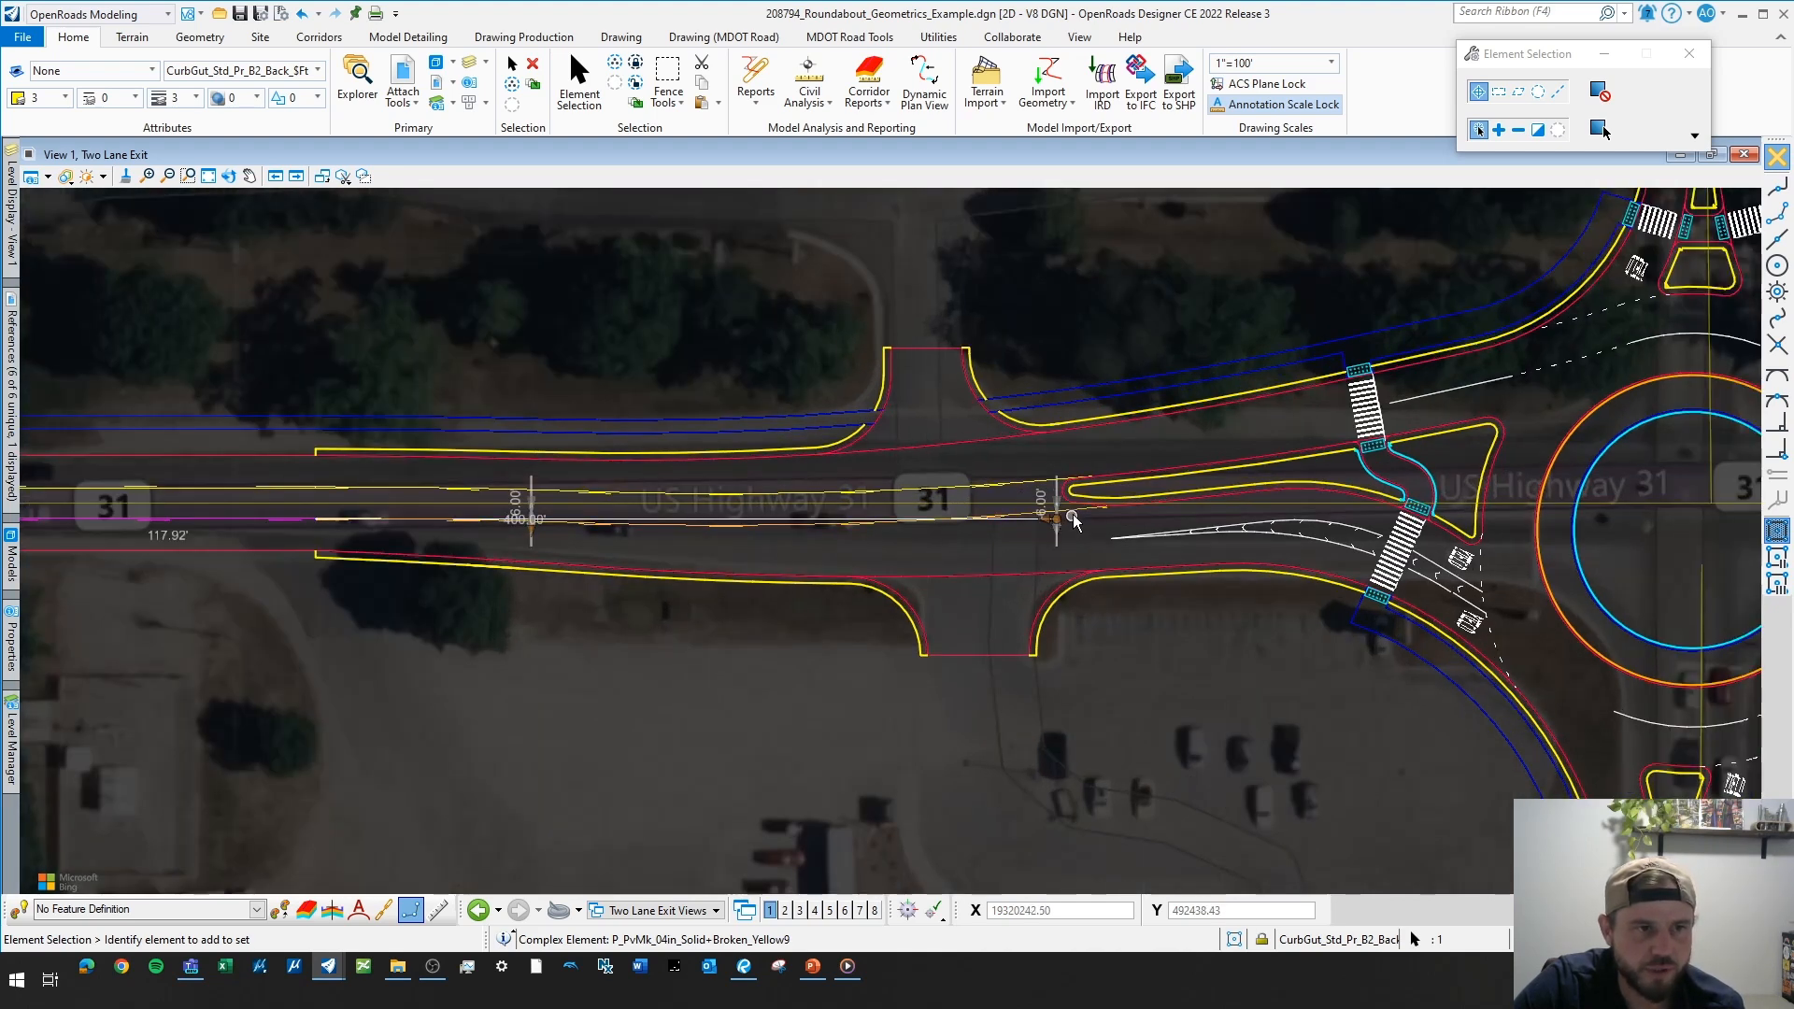
pyautogui.moveTo(1067, 530); pyautogui.dragTo(839, 520, button='middle')
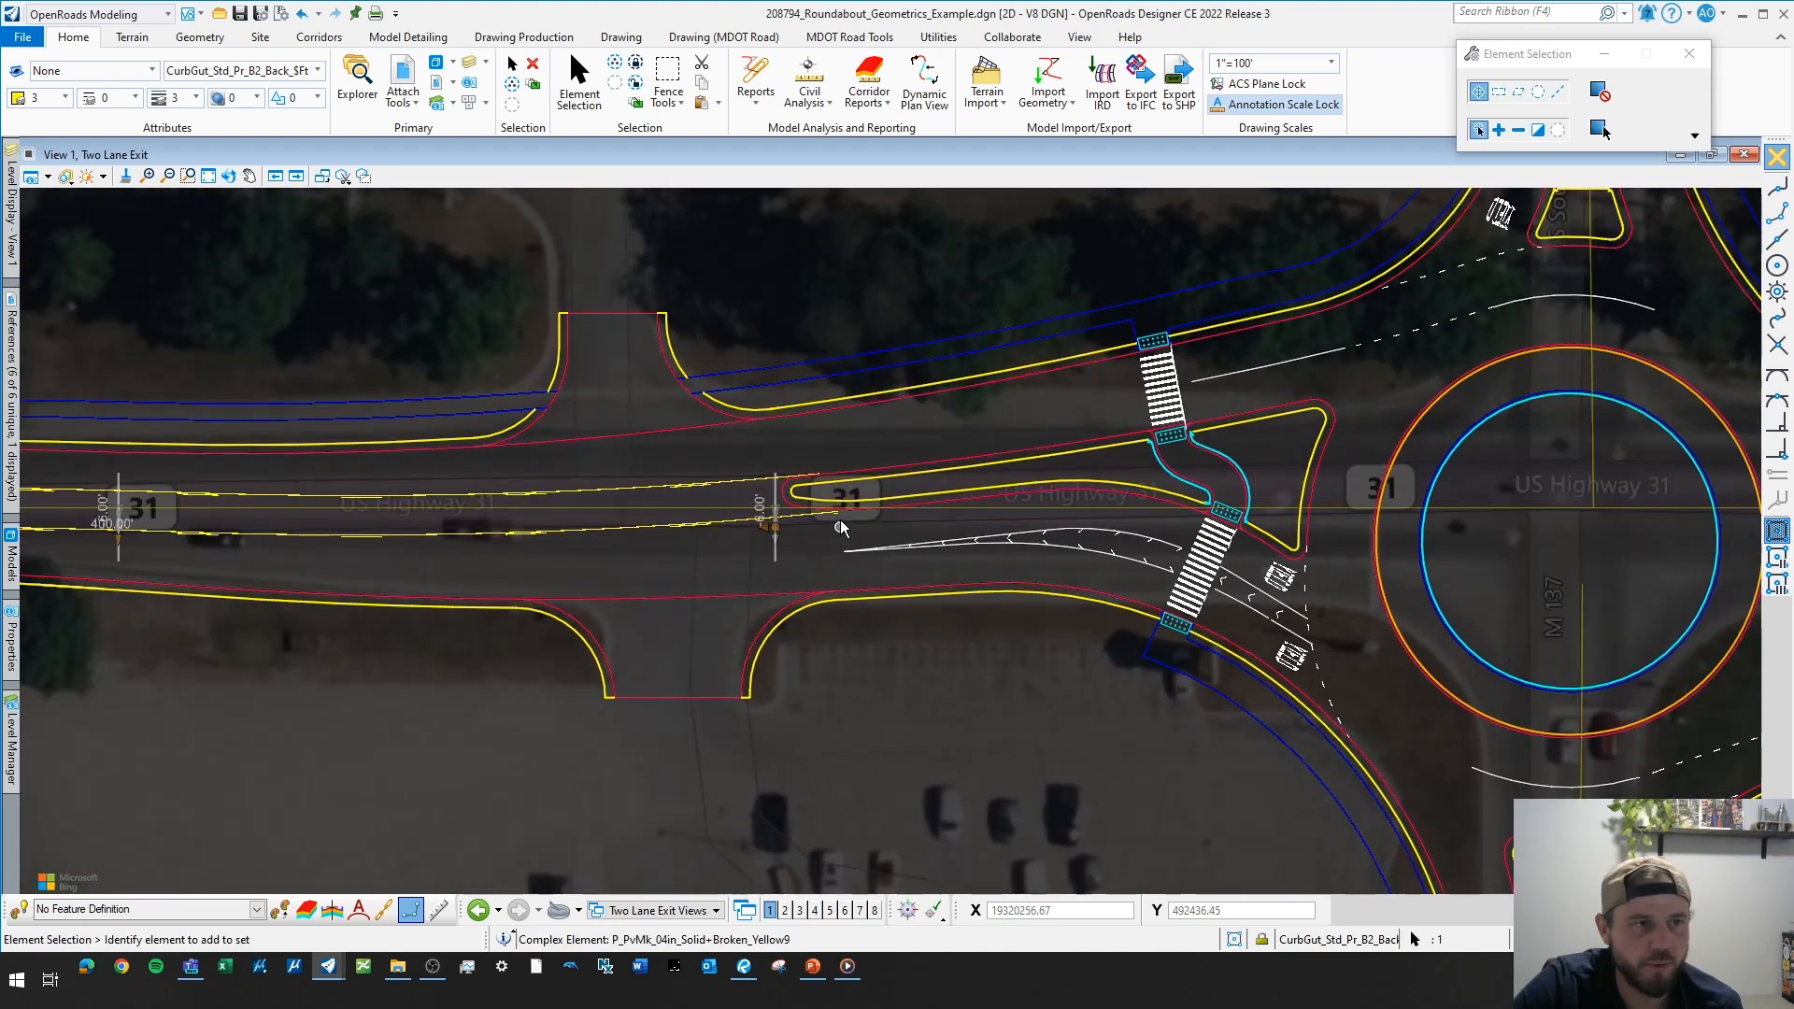
pyautogui.scroll(-1, 839, 518)
pyautogui.scroll(-1, 828, 549)
pyautogui.scroll(-1, 803, 546)
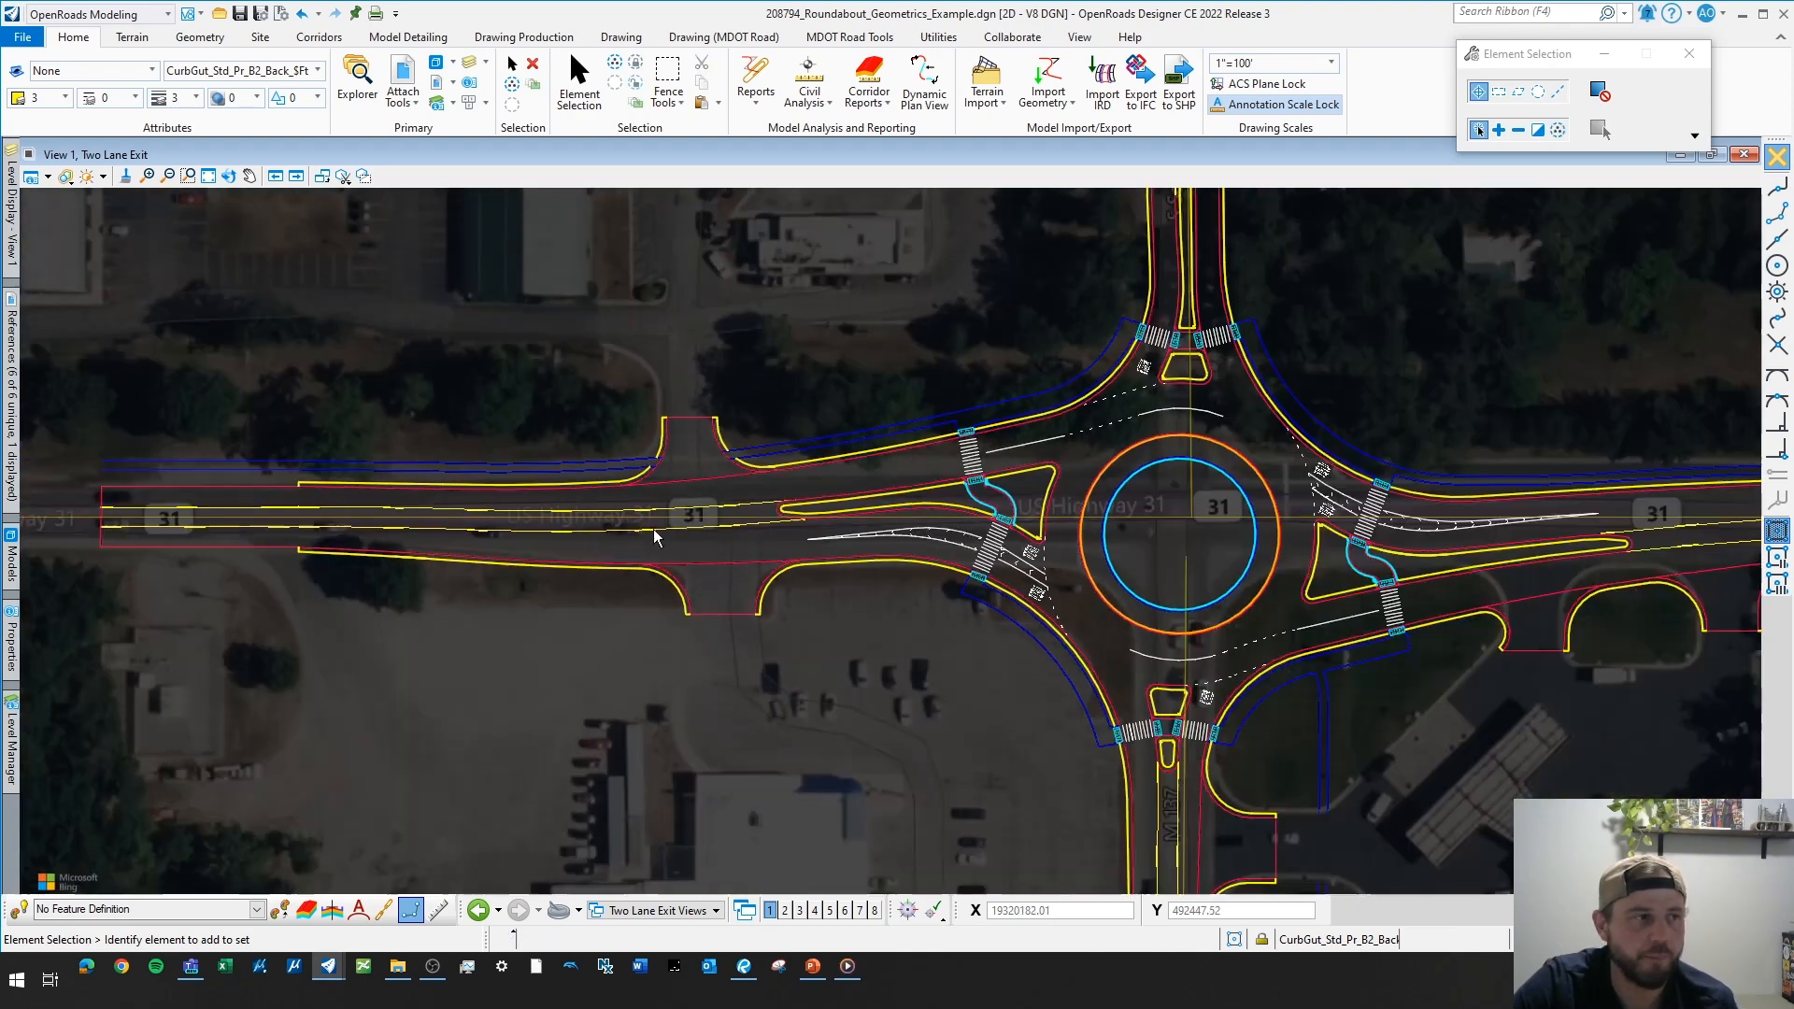
pyautogui.scroll(-1, 493, 530)
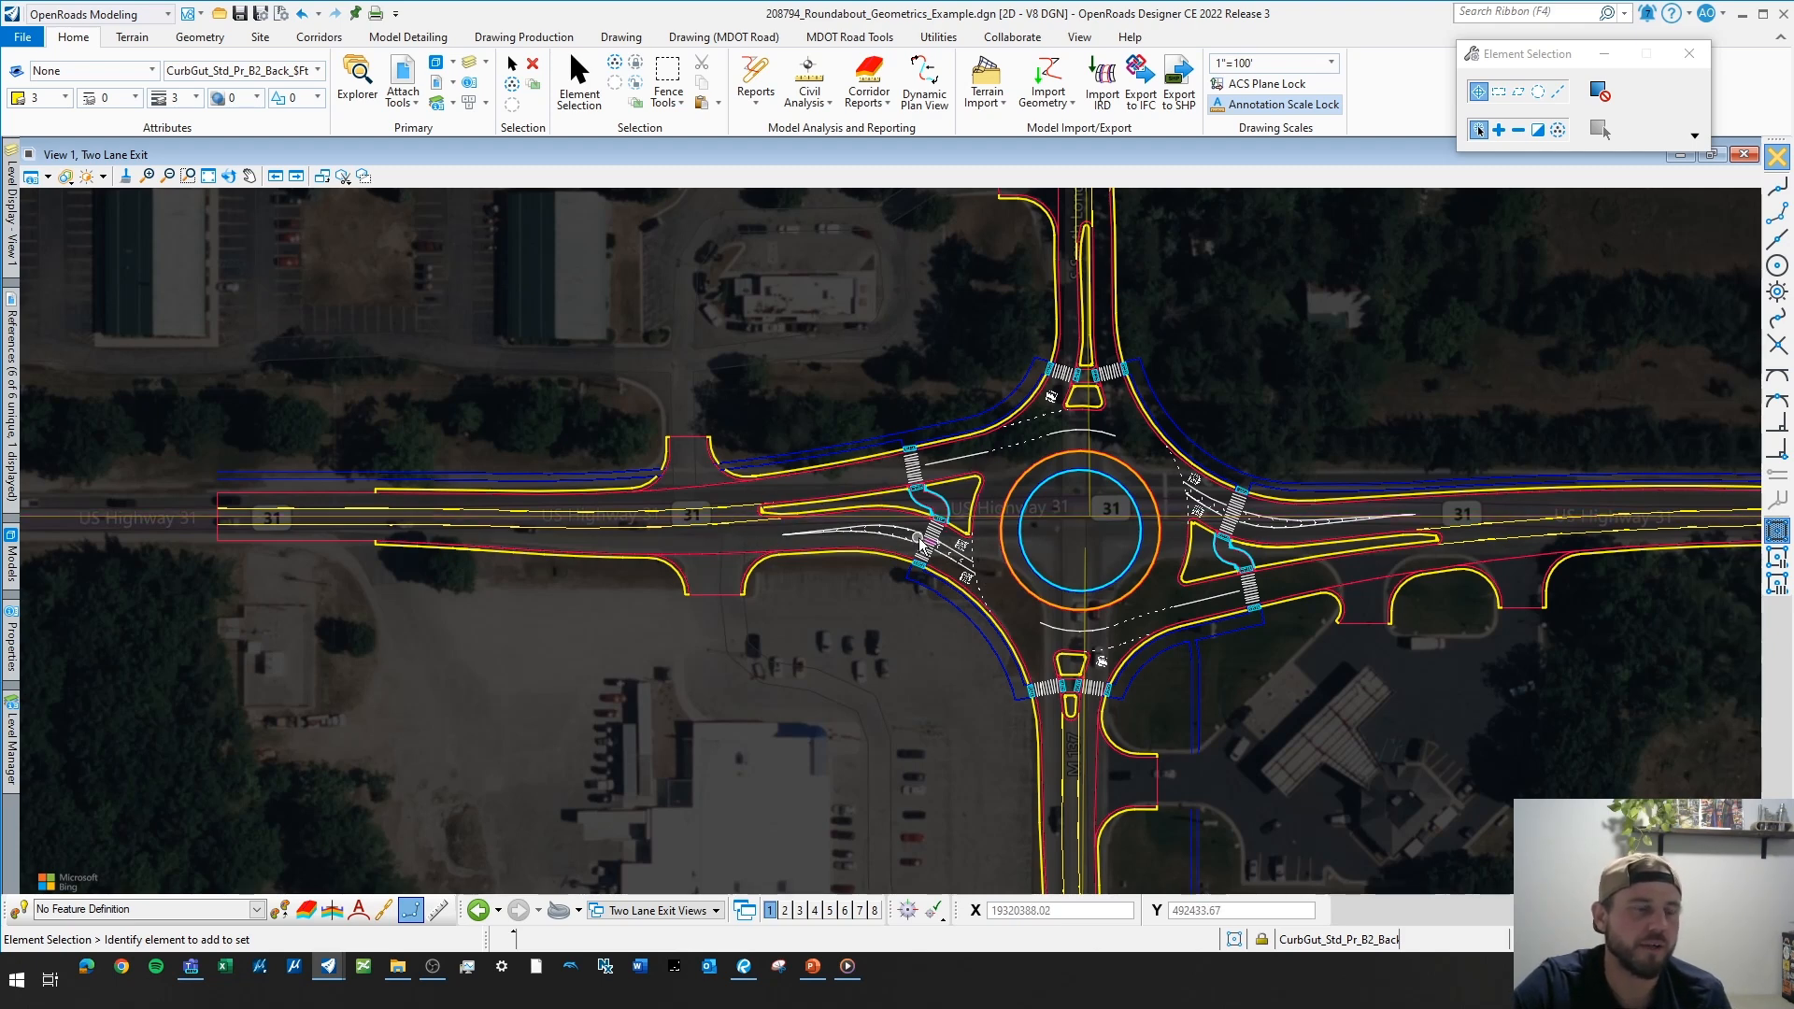
# - Examine the west entry's lane lines, crosswalk and yield markings beside the splitter island and across the roundabout
pyautogui.scroll(3, 923, 544)
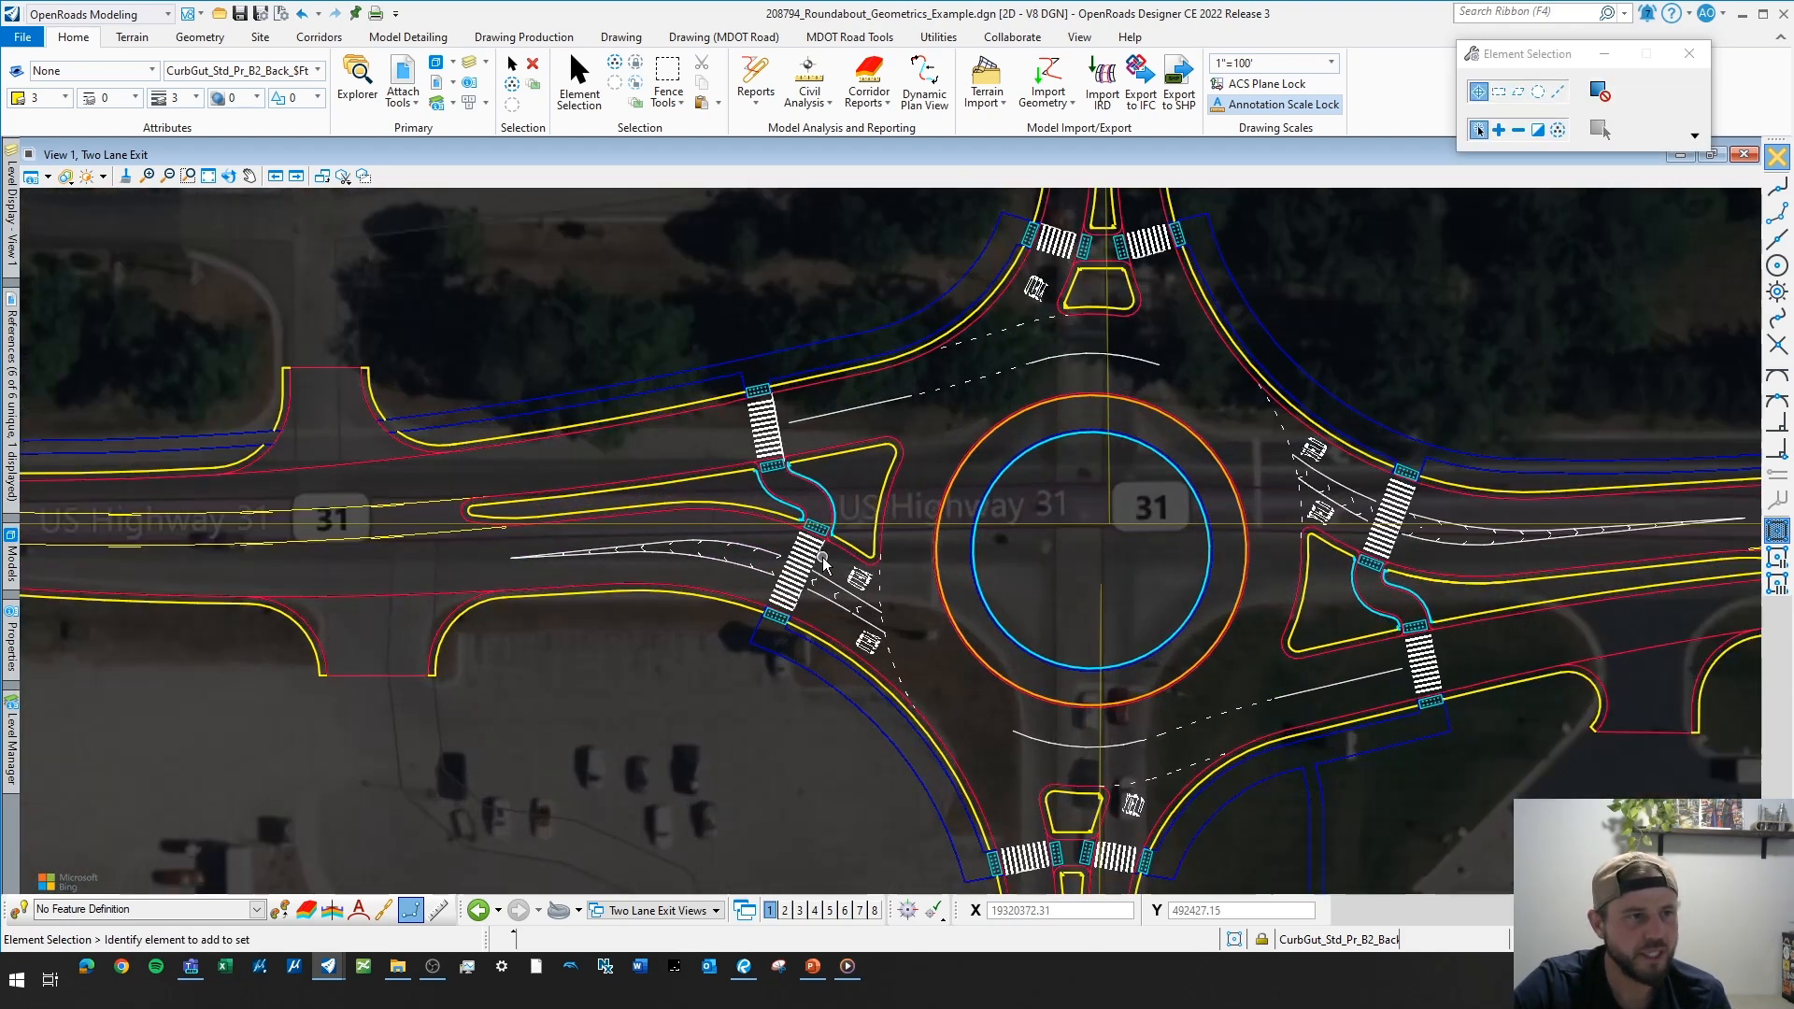
pyautogui.scroll(1, 823, 559)
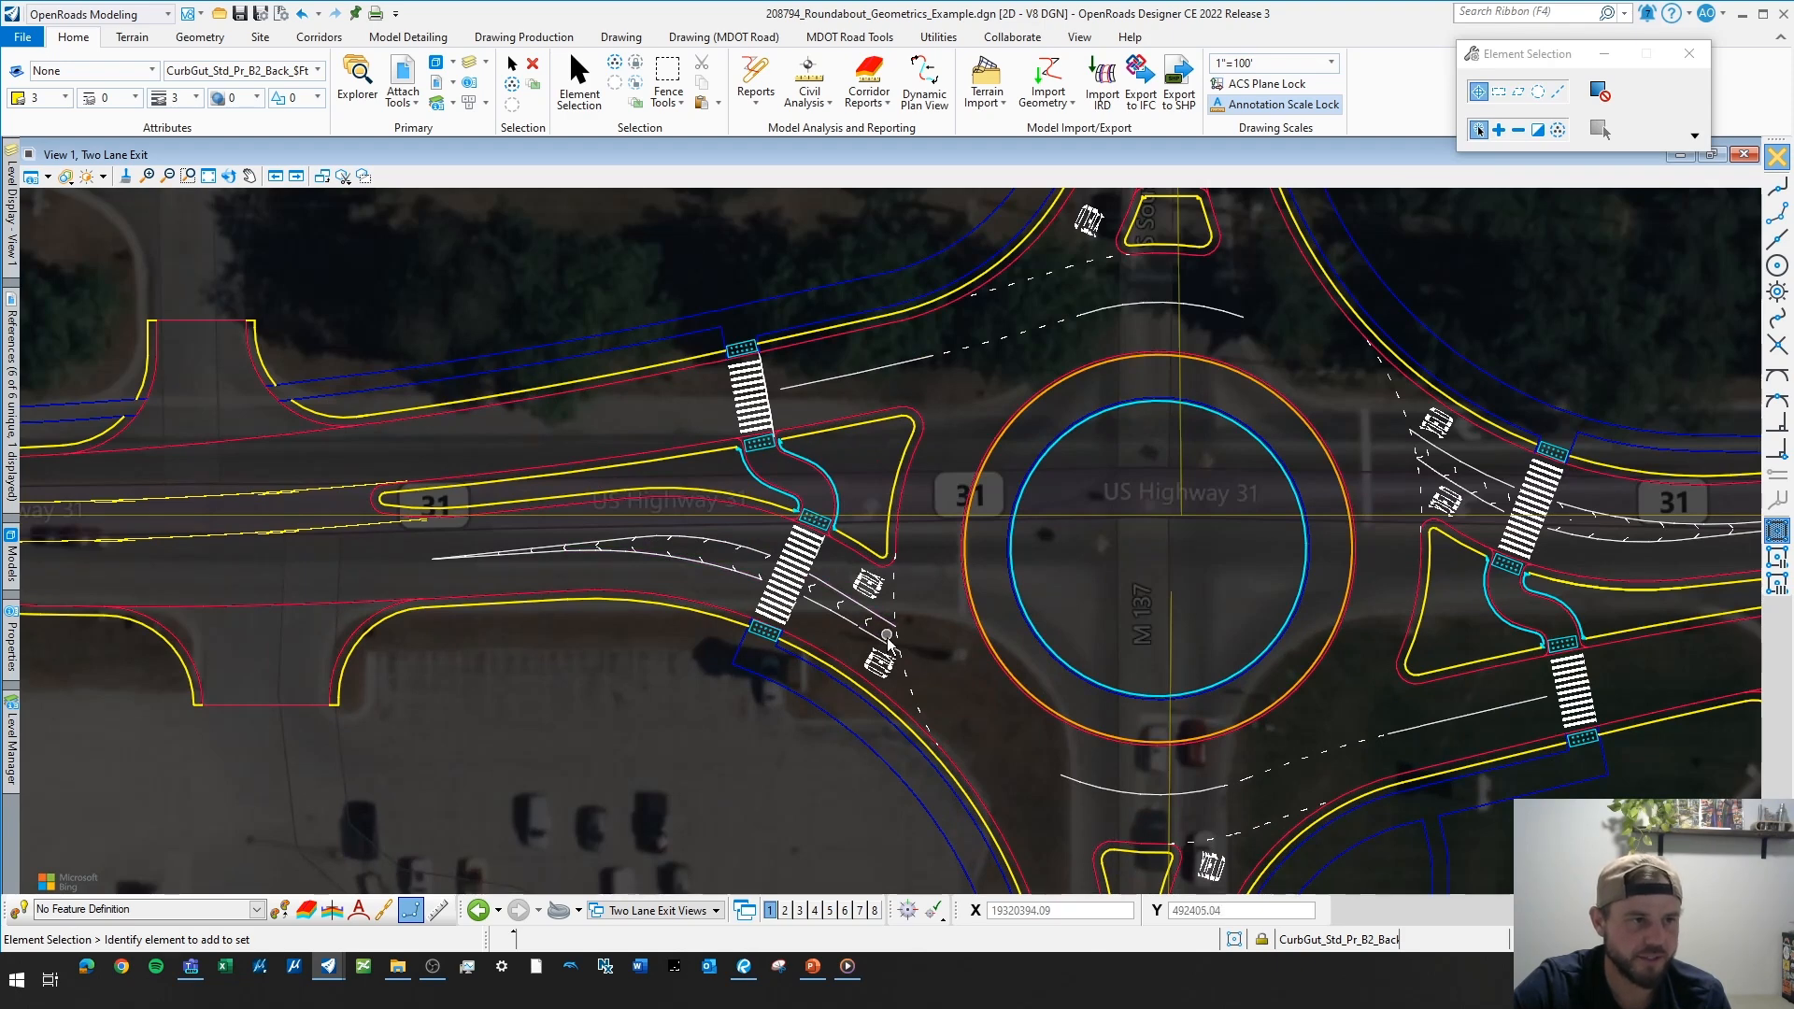
pyautogui.scroll(3, 854, 610)
pyautogui.scroll(-2, 848, 615)
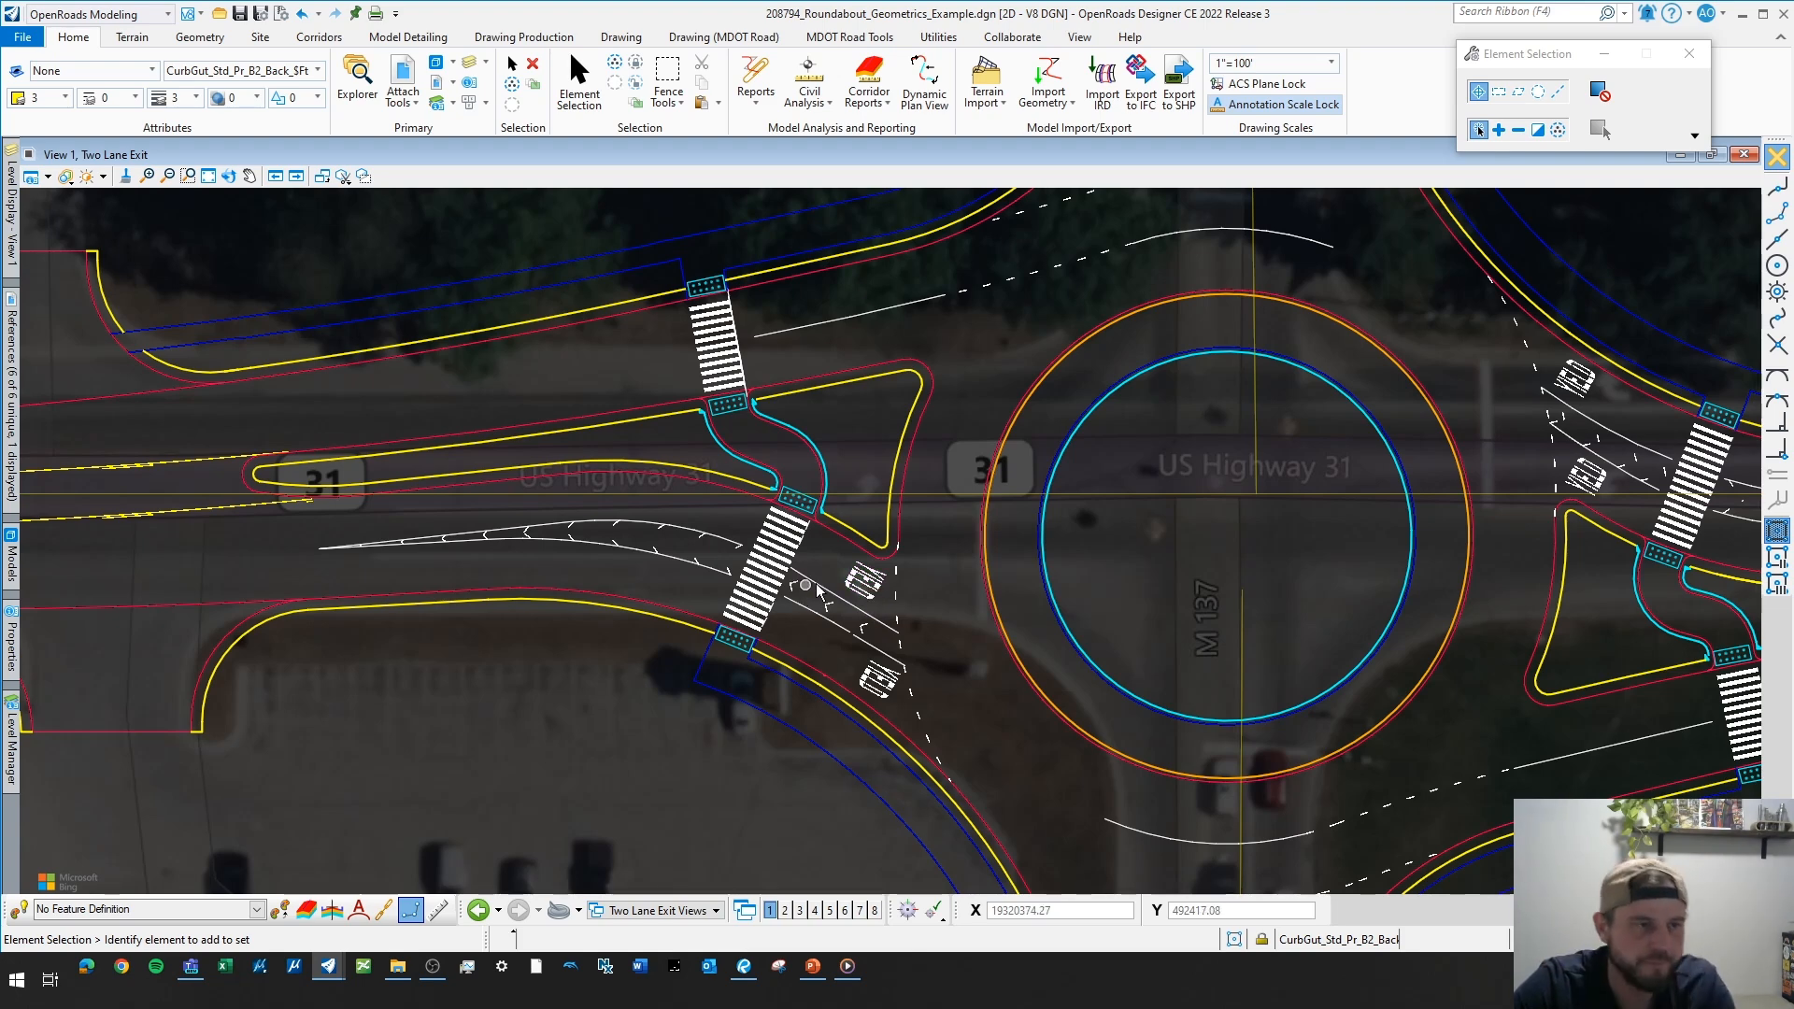
pyautogui.scroll(-3, 818, 591)
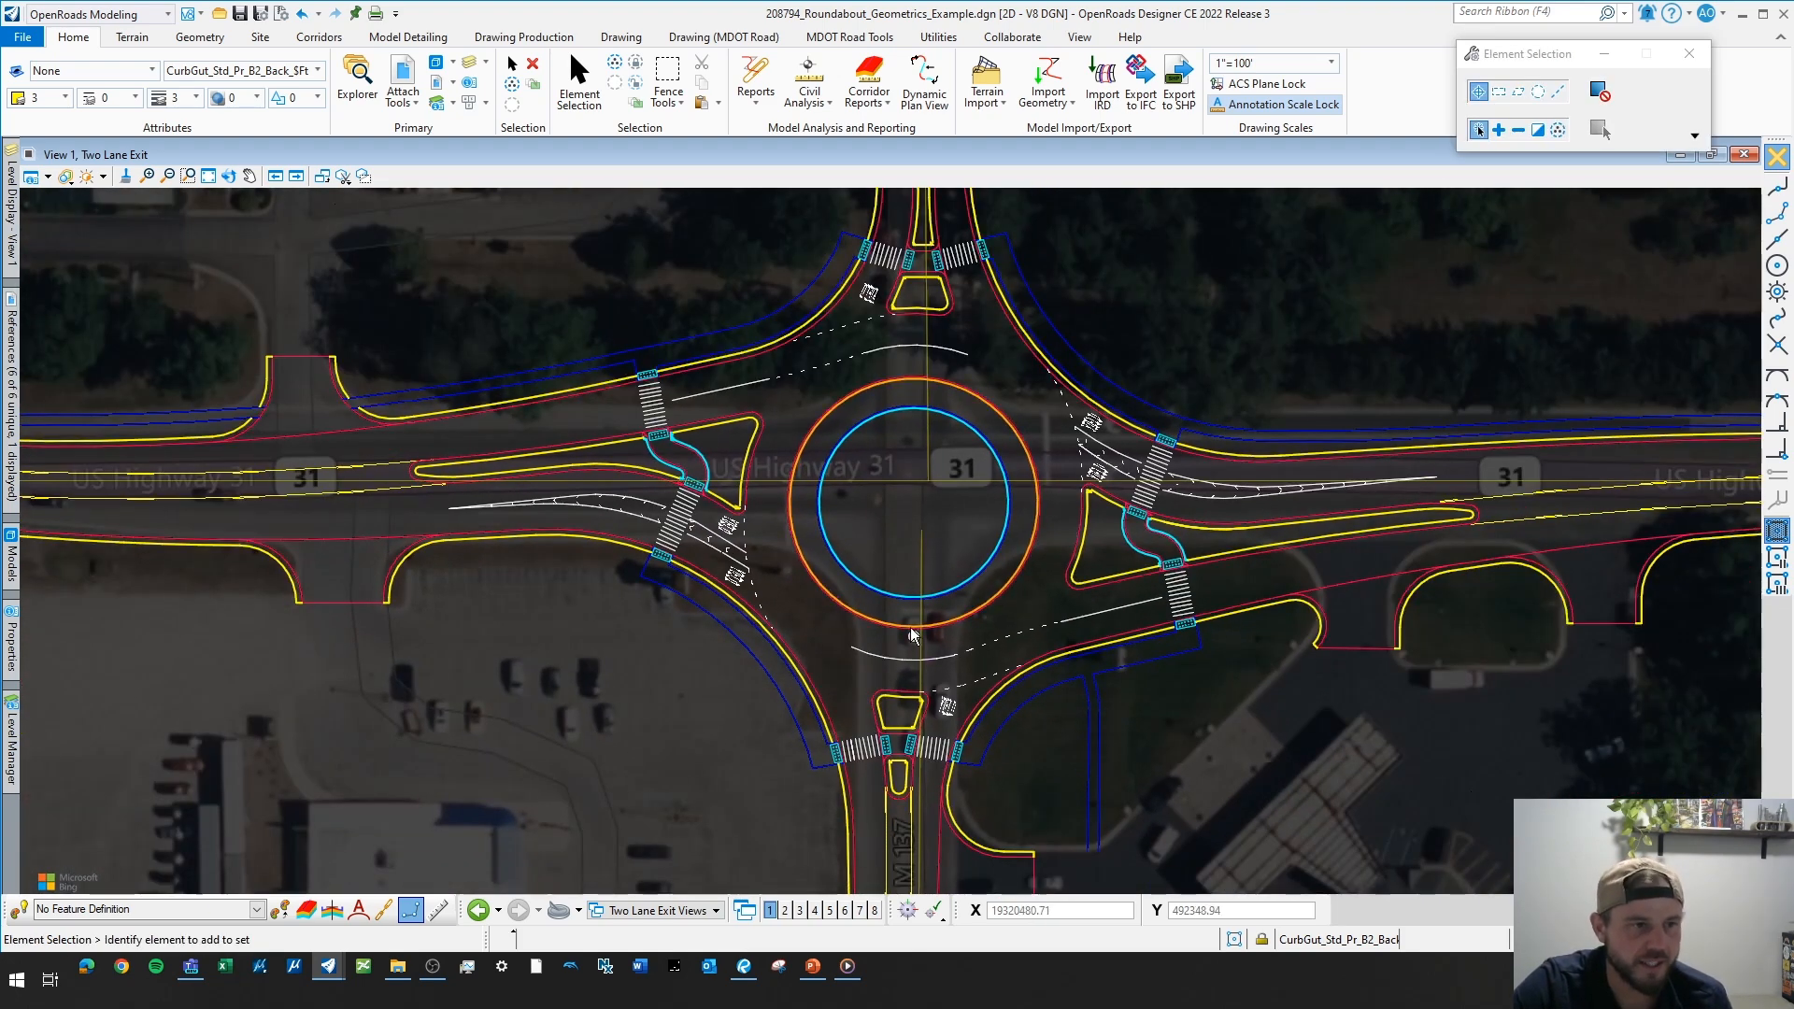
pyautogui.scroll(3, 911, 631)
pyautogui.scroll(-2, 905, 733)
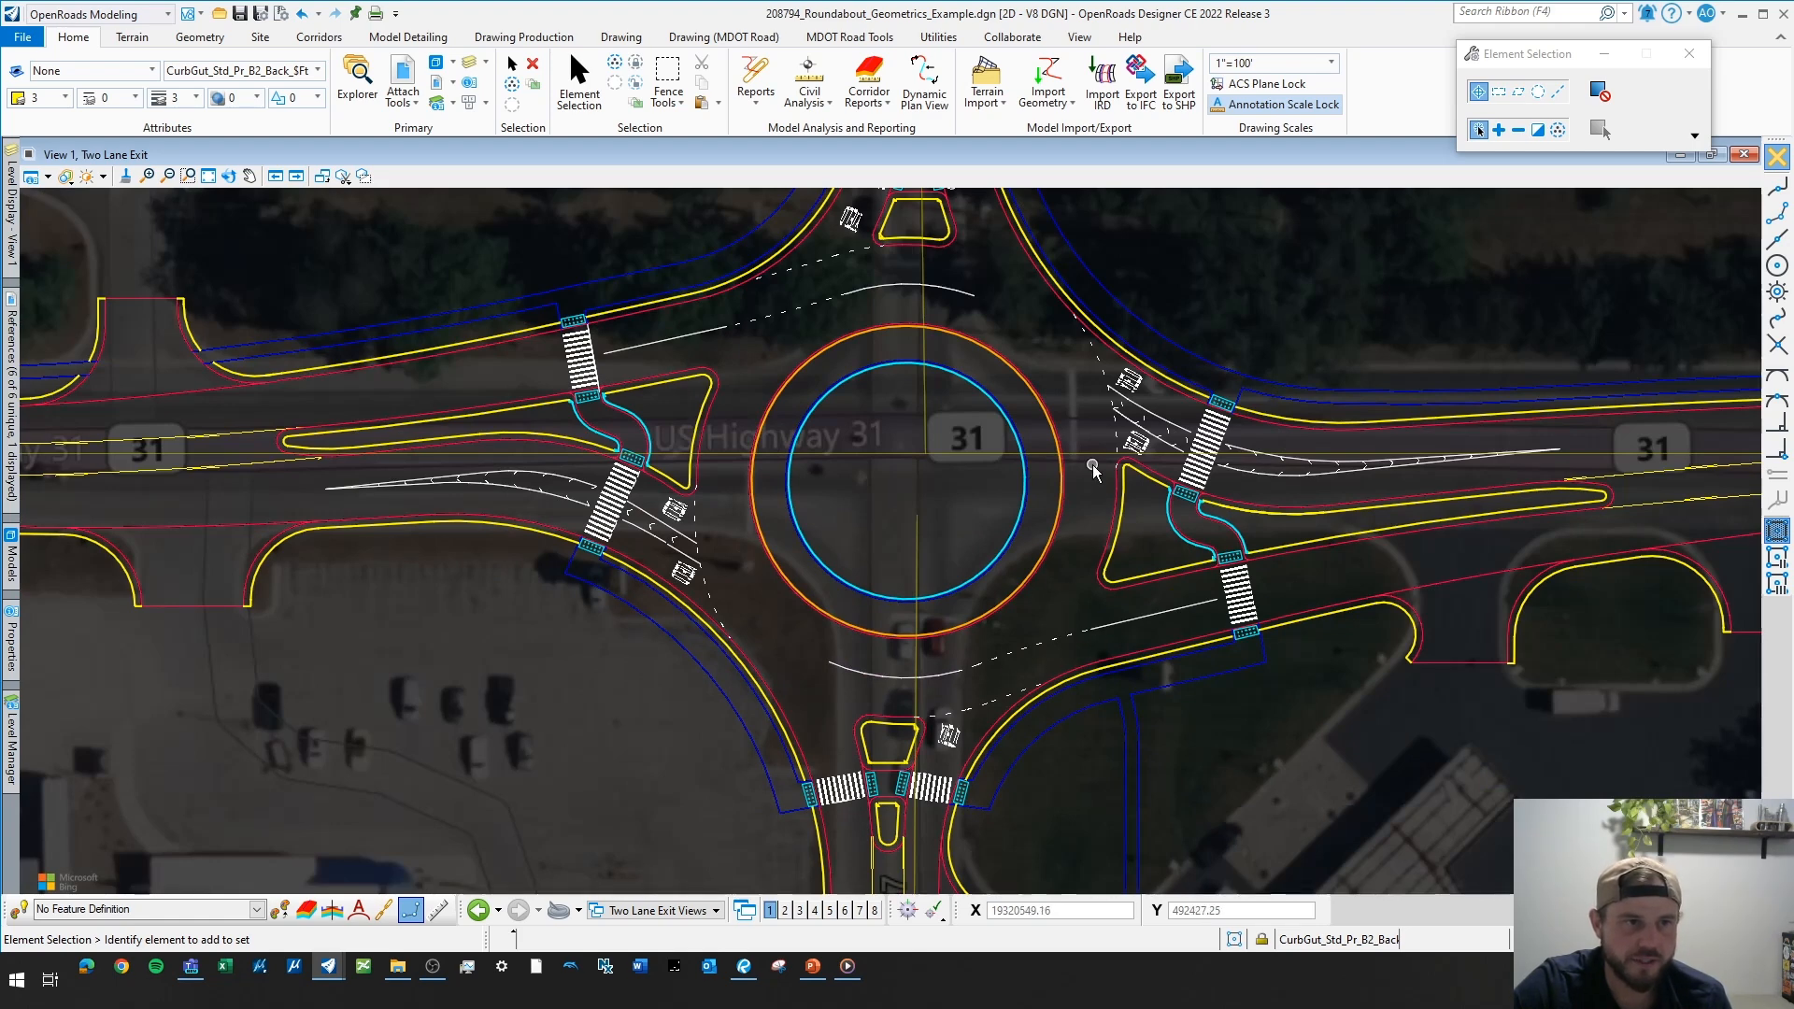
# - Display Scratch_Level_01 and inspect its construction circles, the circulating lane-line arc and the pavement edge around the central island
pyautogui.click(11, 215)
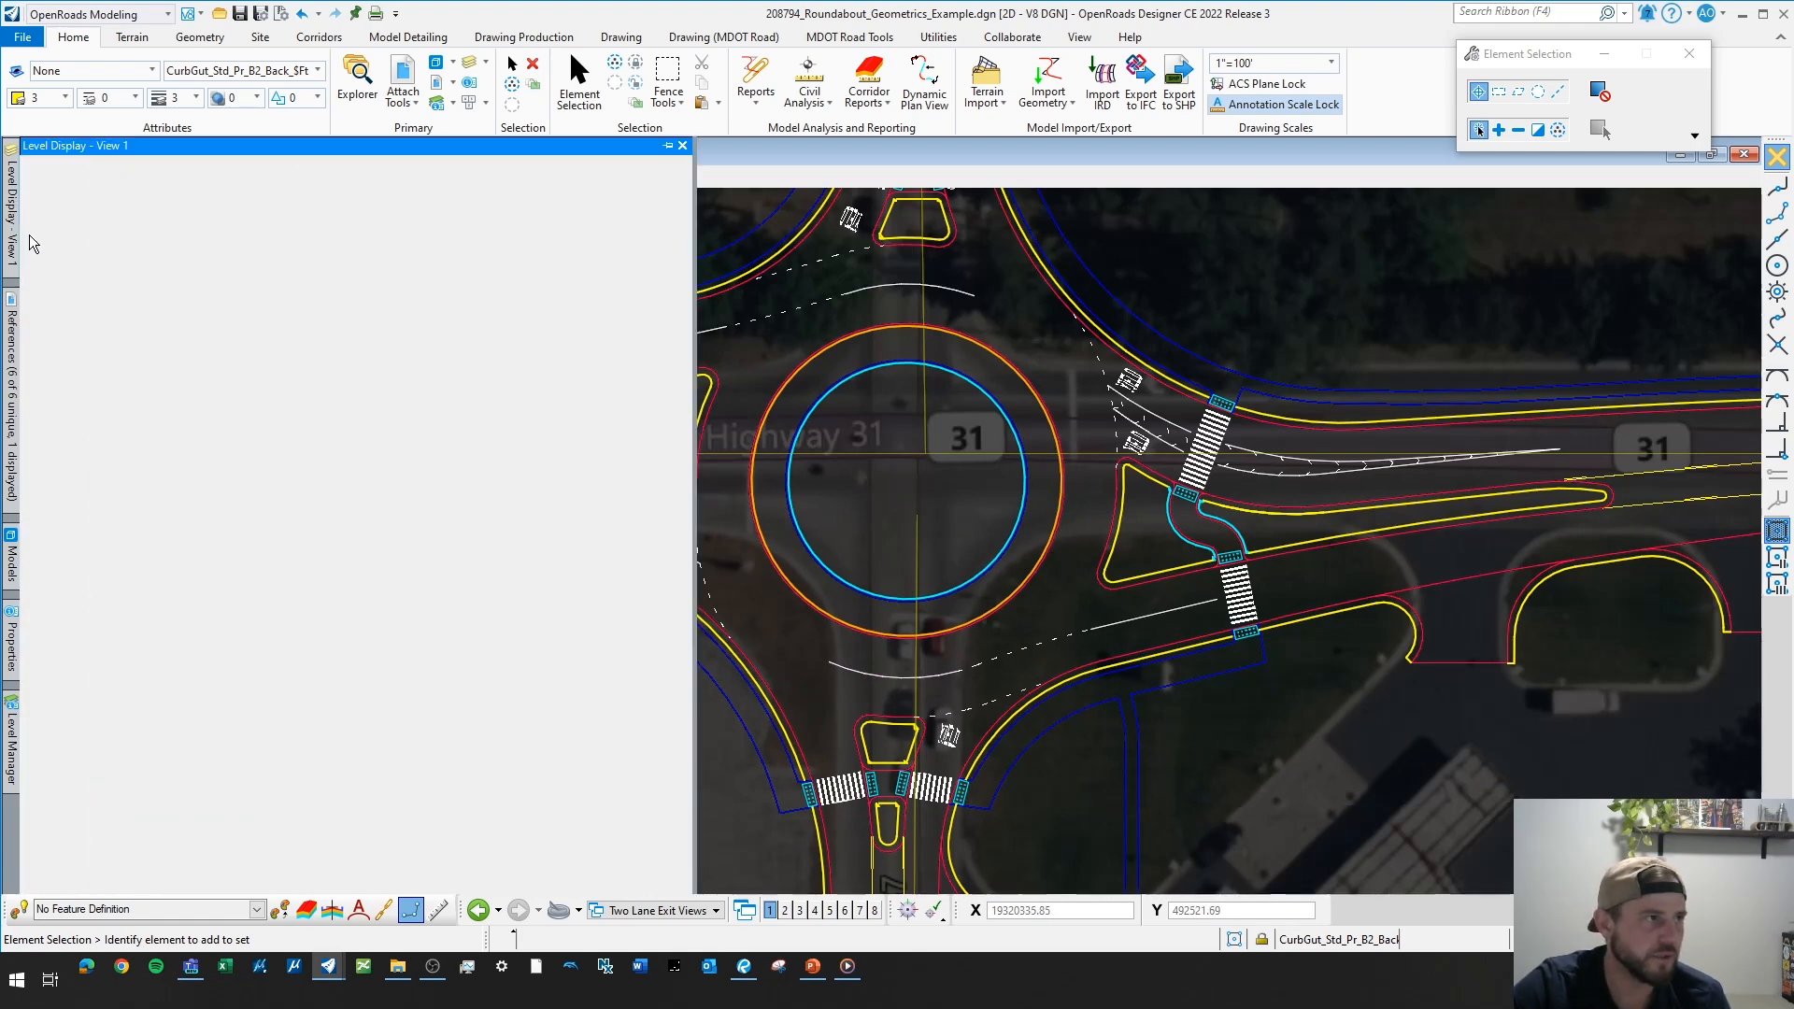
pyautogui.scroll(-1, 157, 572)
pyautogui.click(127, 518)
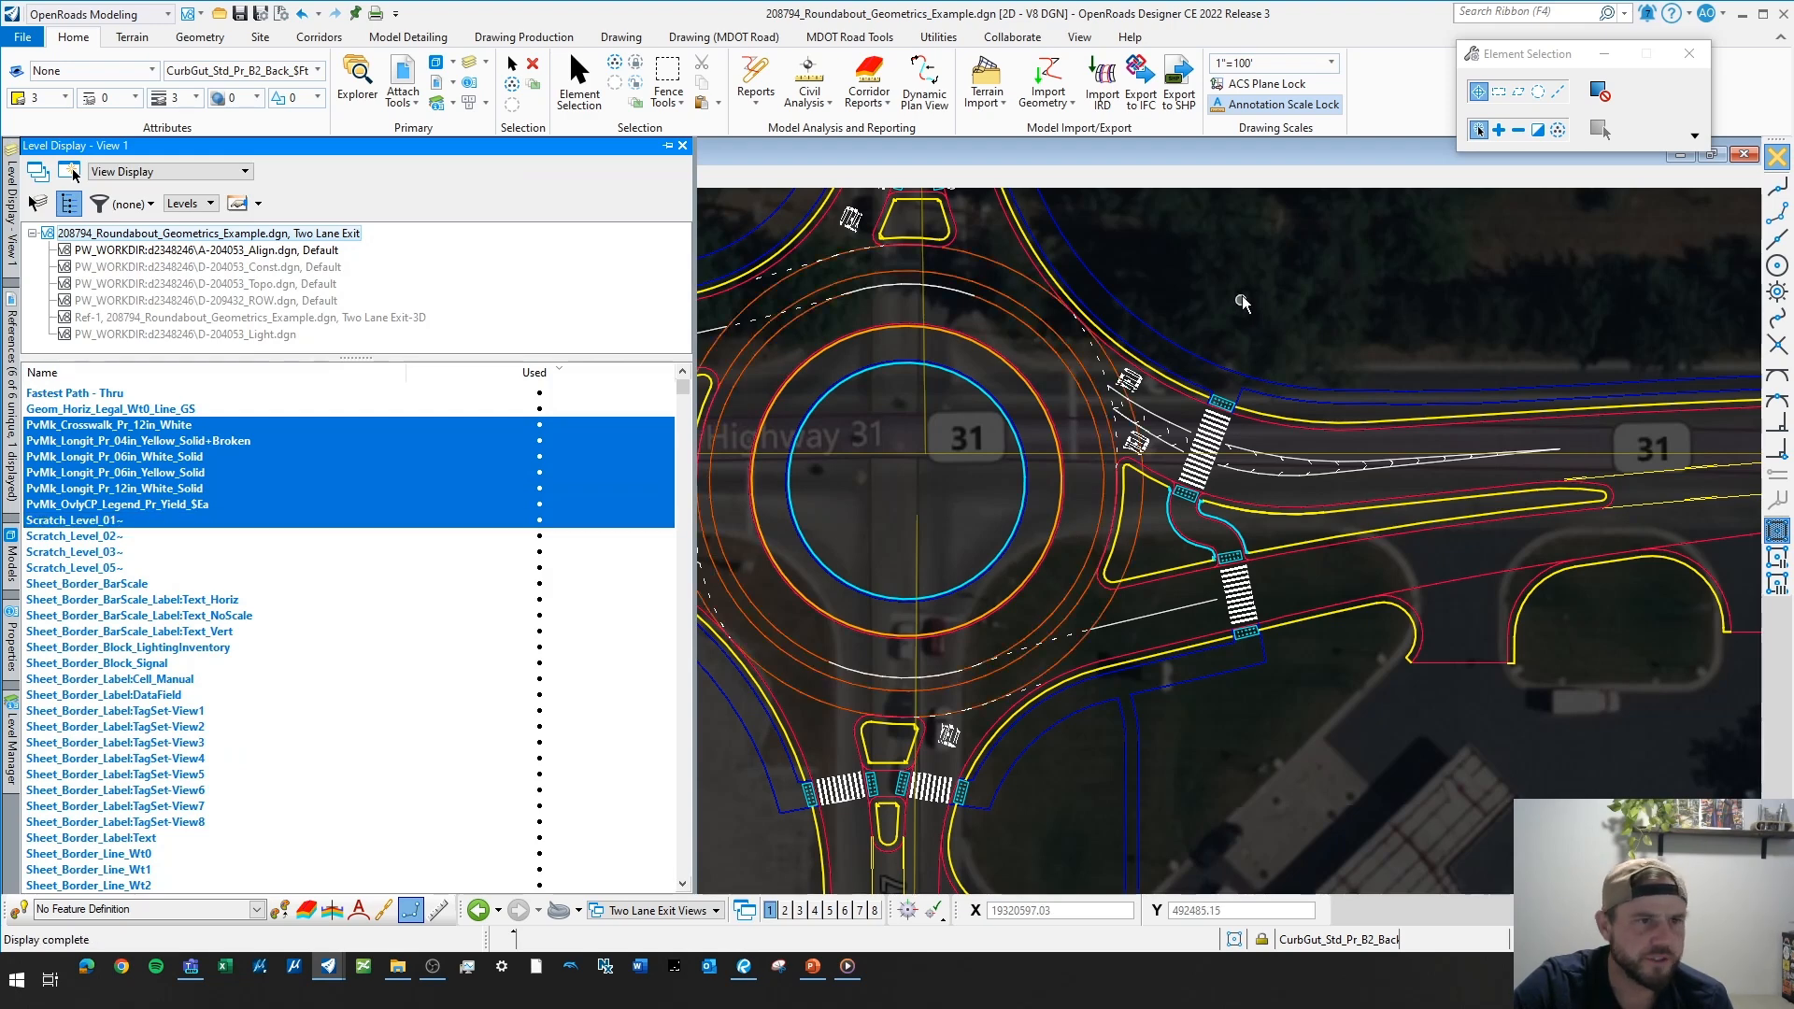
pyautogui.scroll(3, 1037, 472)
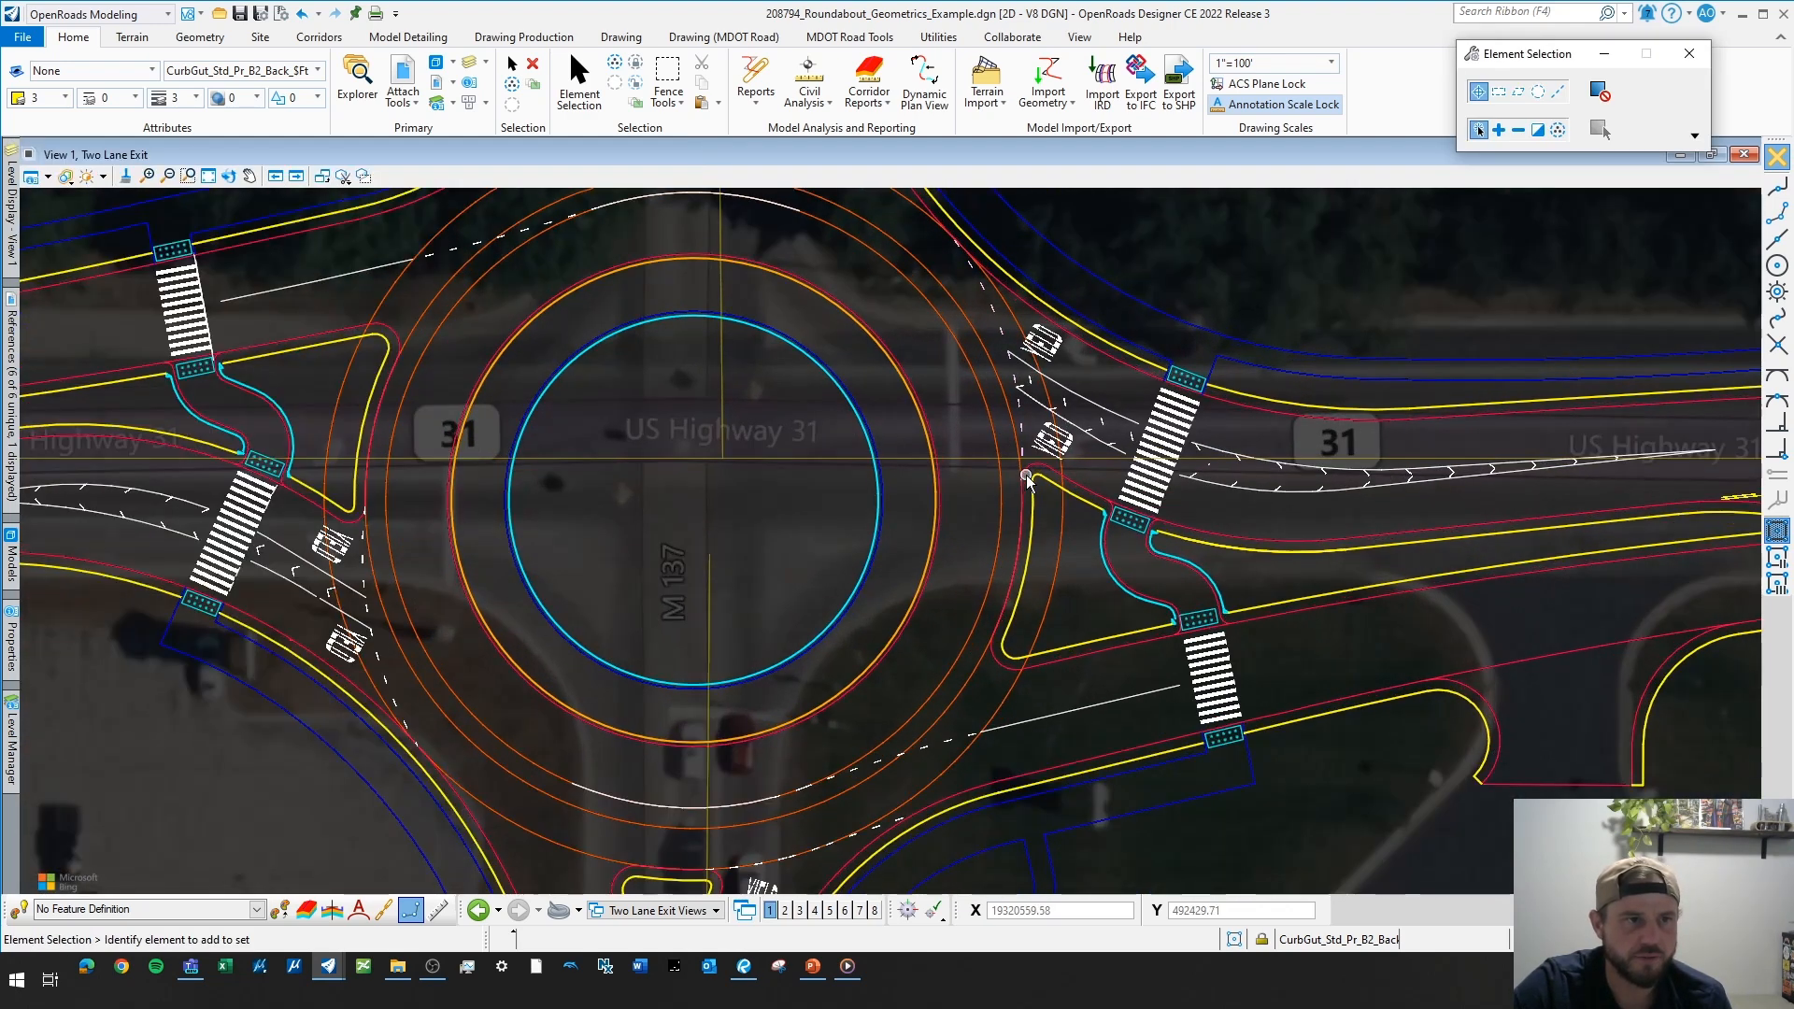
pyautogui.click(1061, 539)
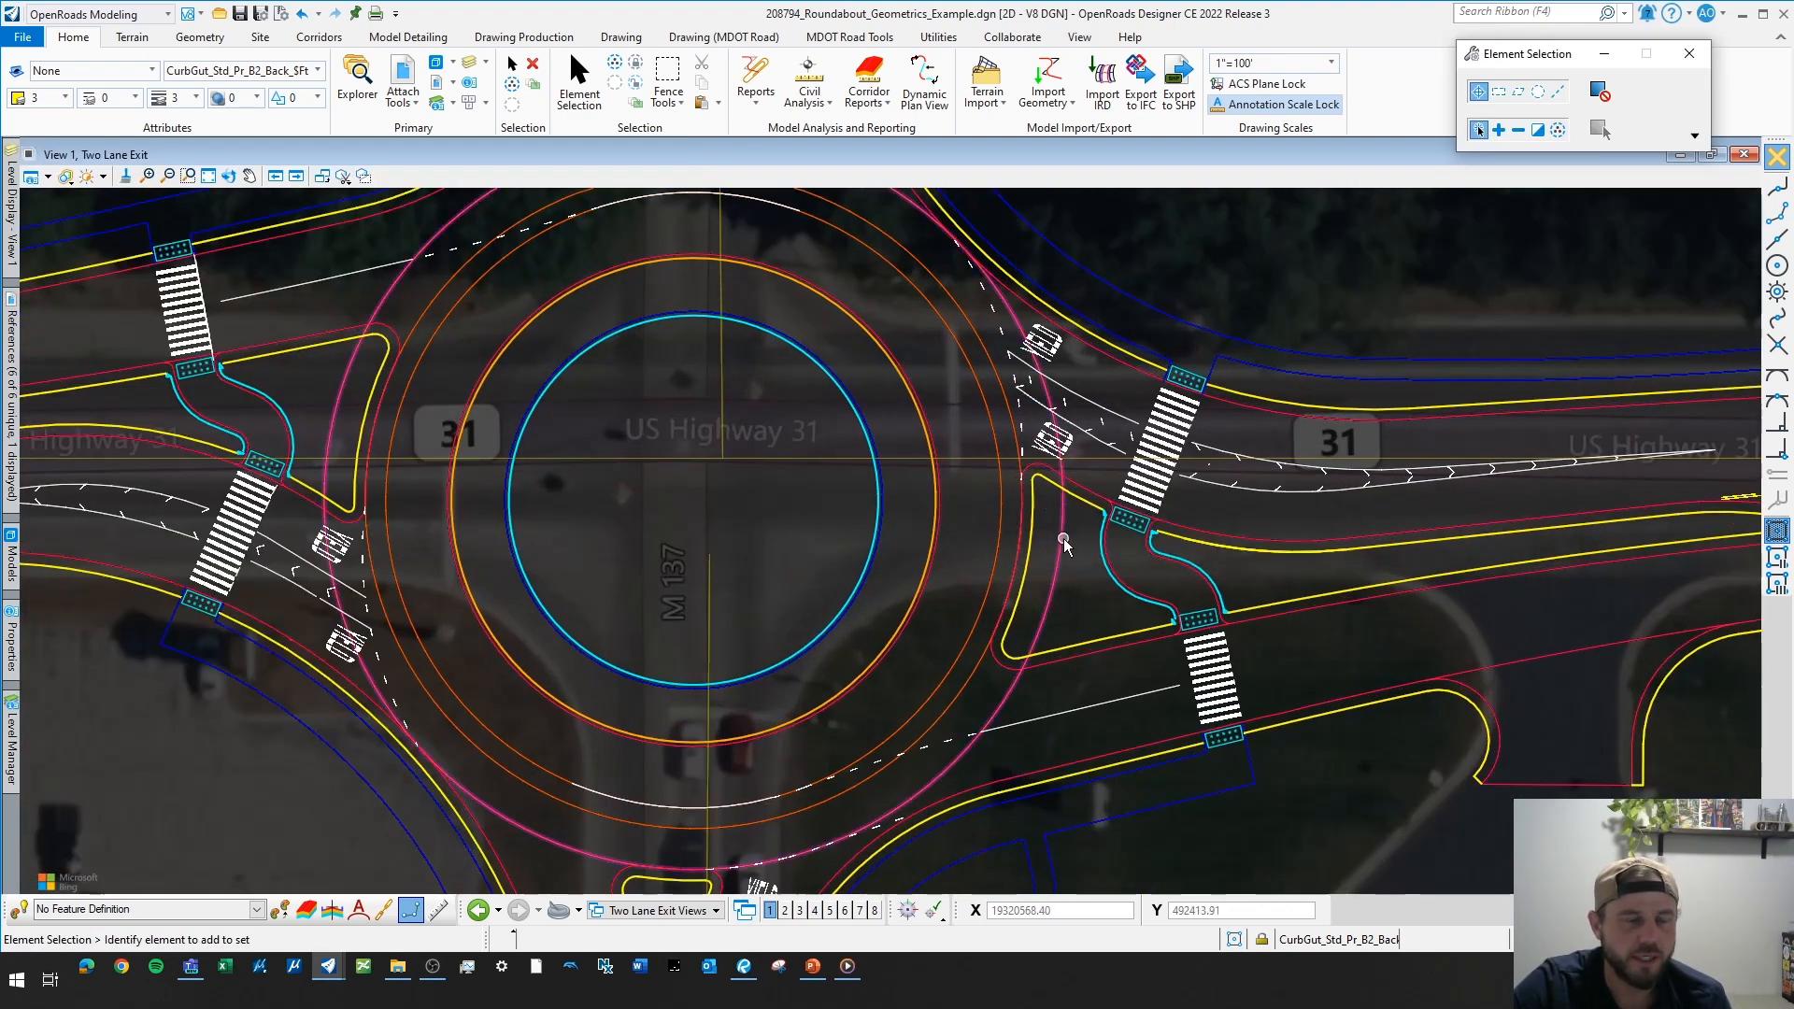
pyautogui.click(1068, 539)
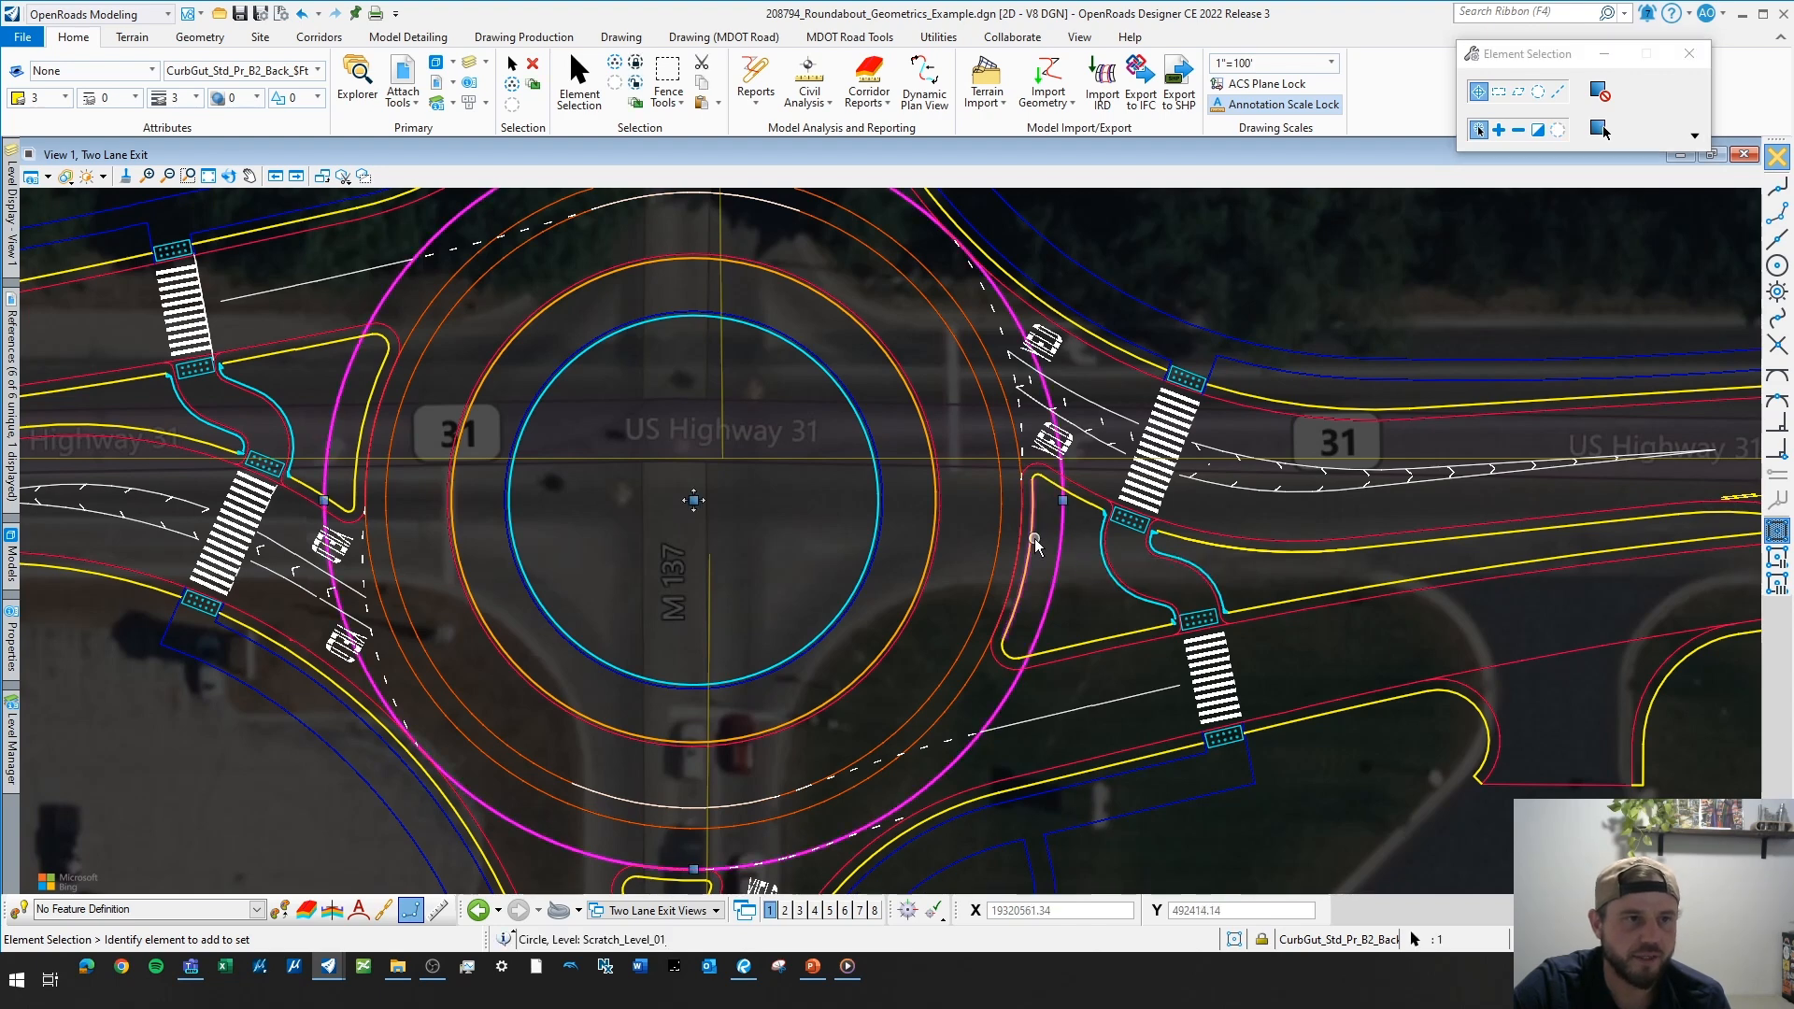
pyautogui.click(1011, 603)
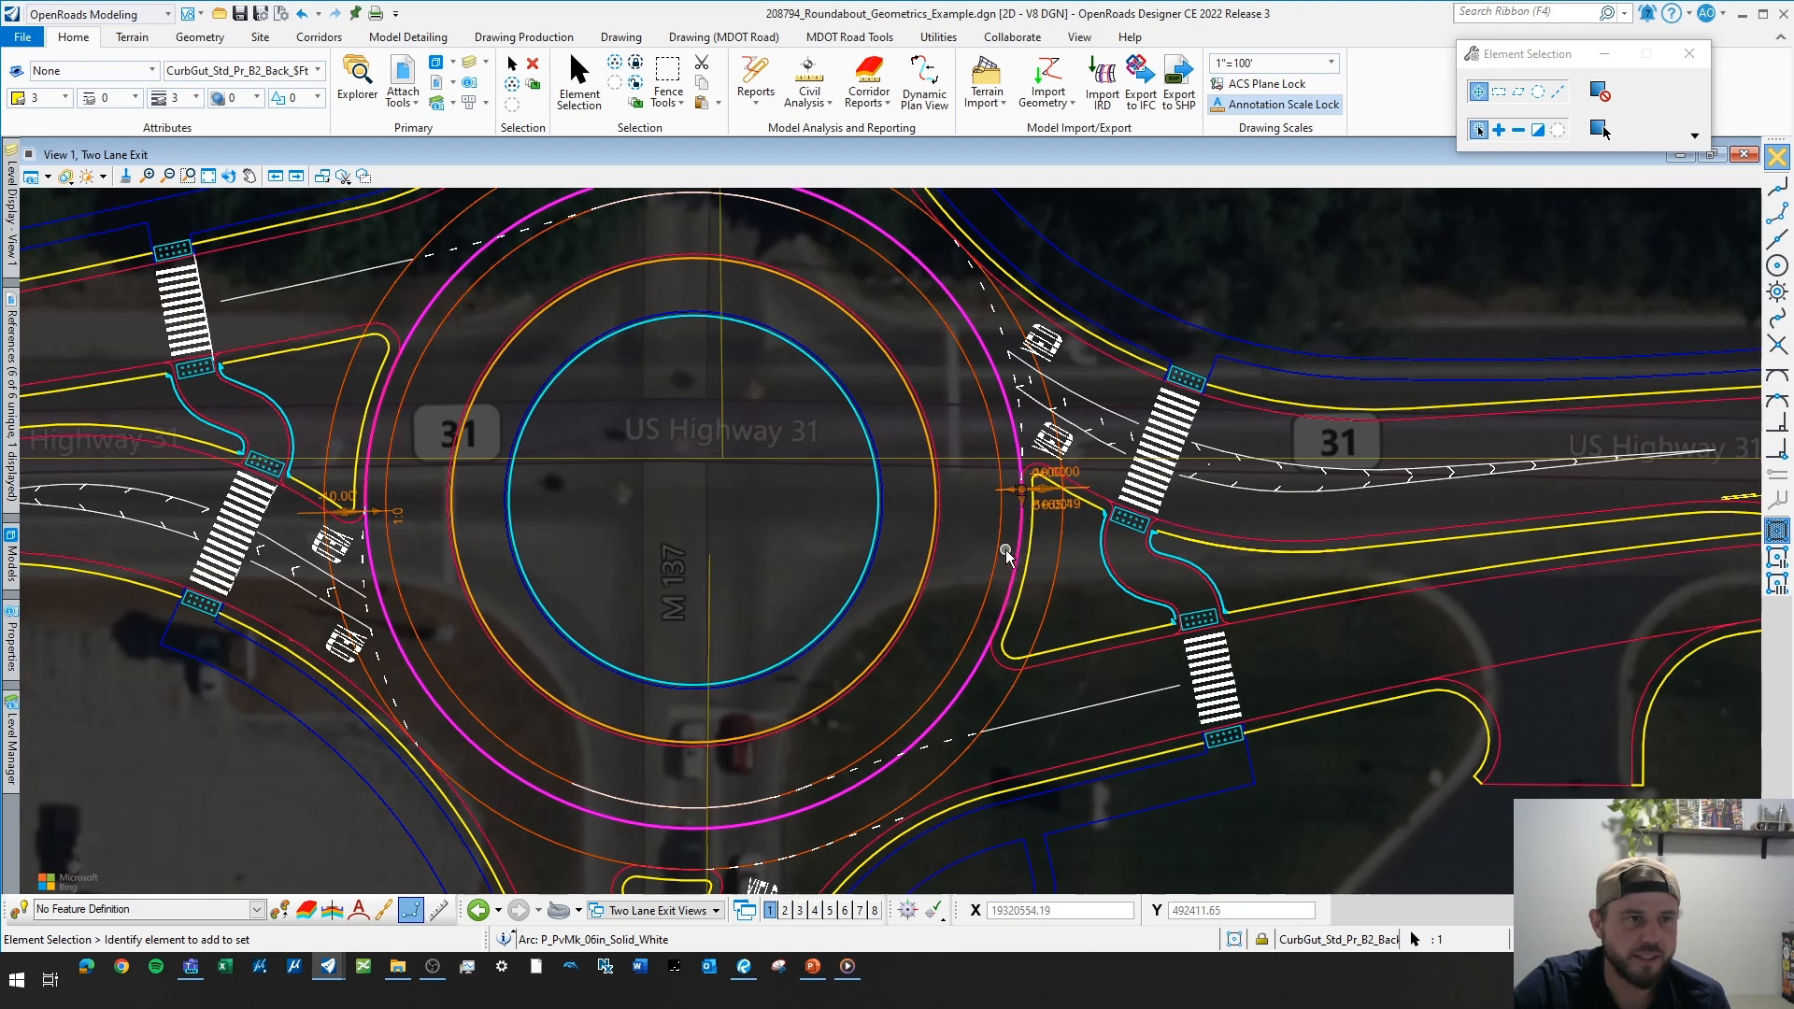
pyautogui.click(677, 801)
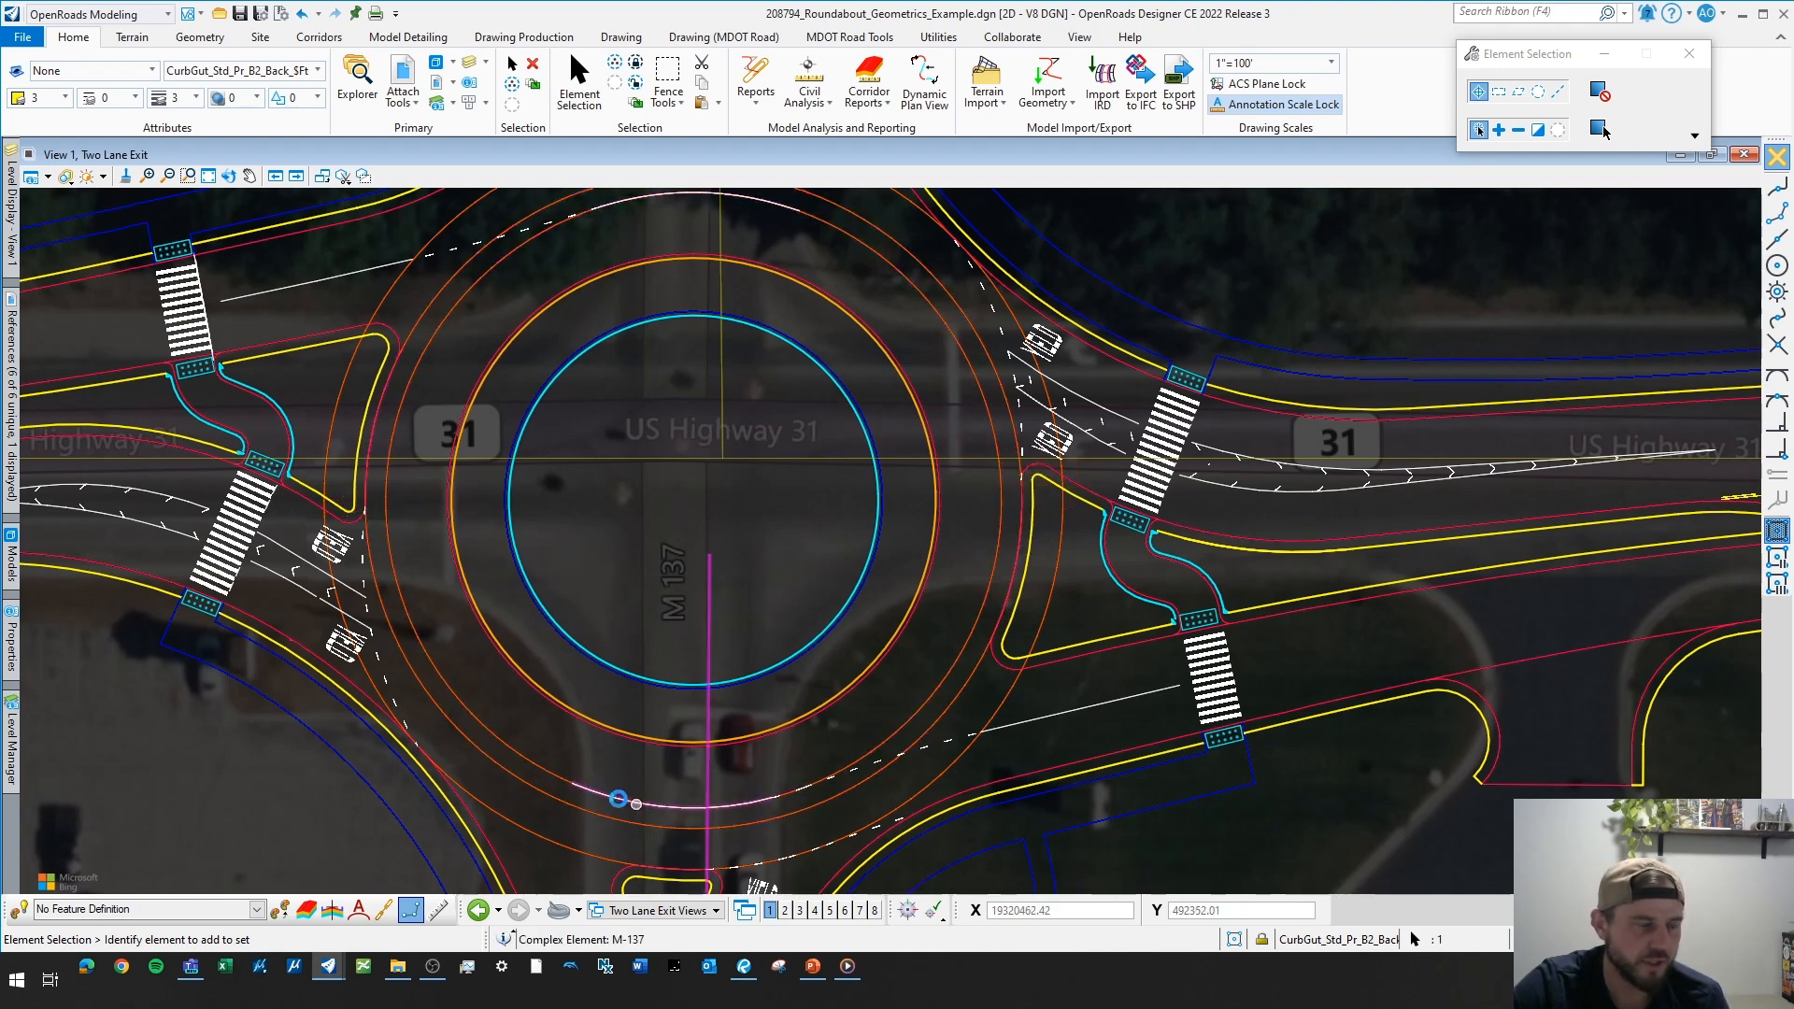
pyautogui.click(939, 557)
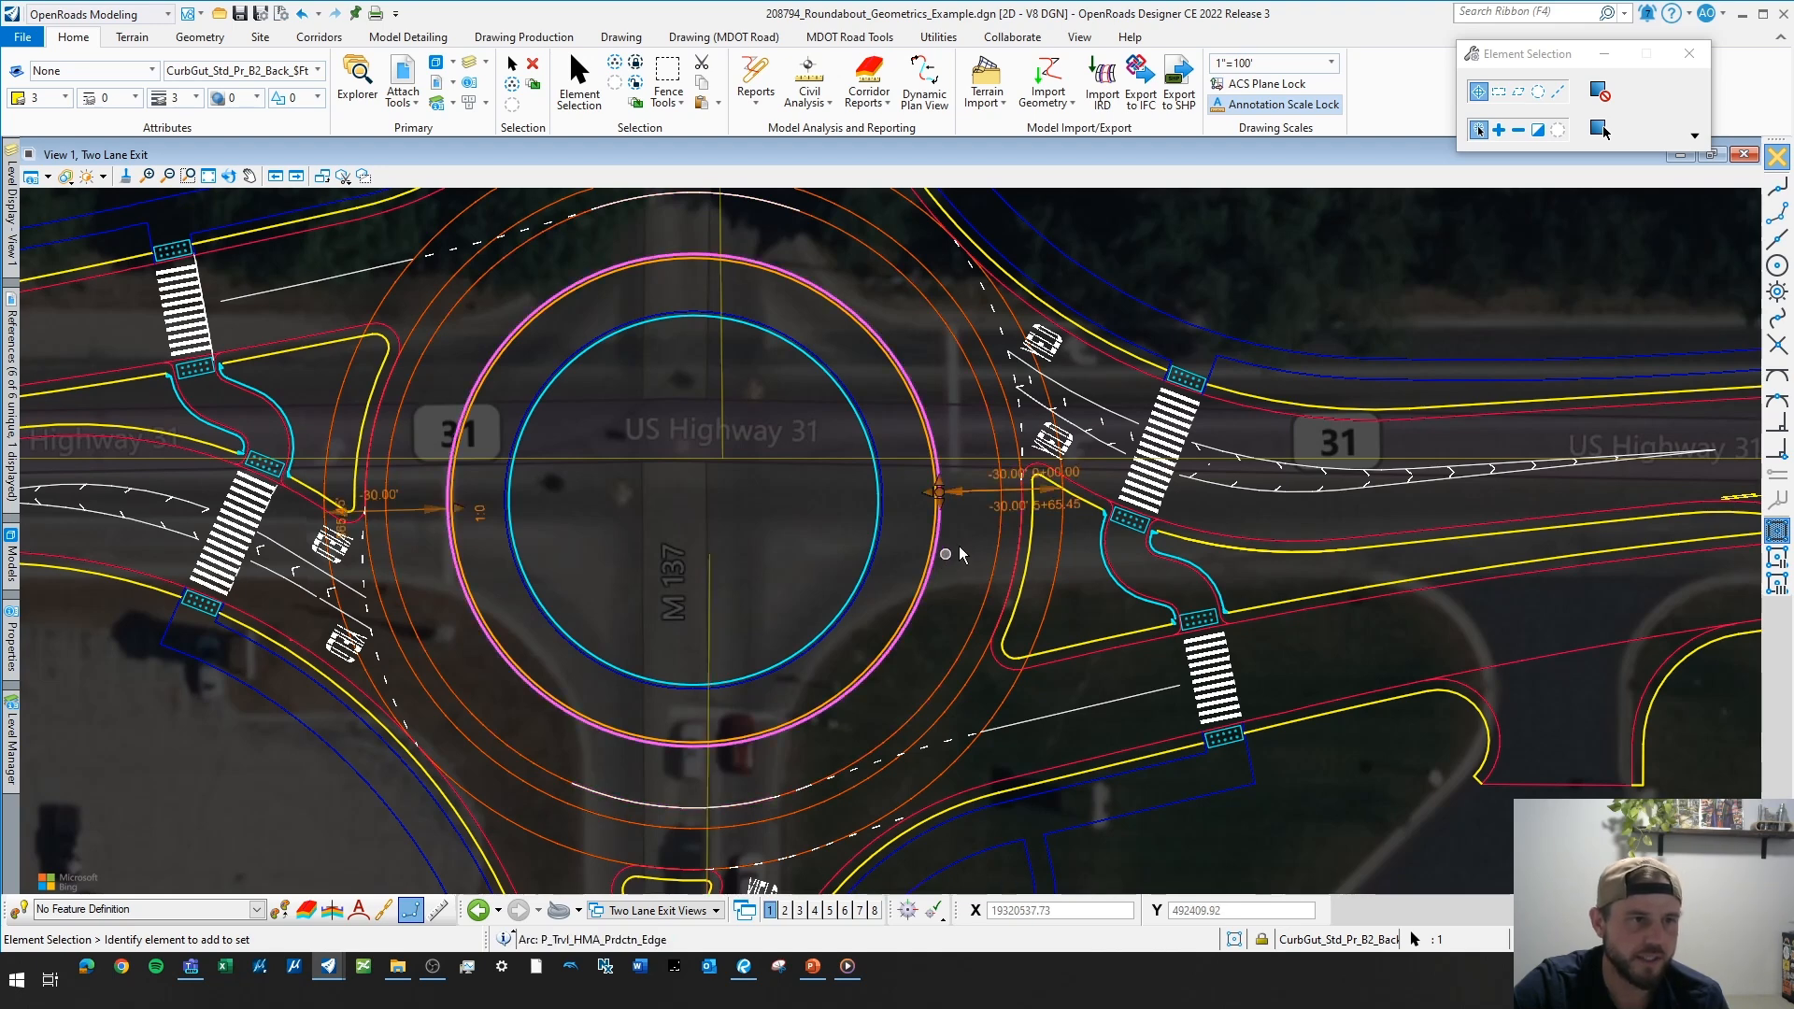
pyautogui.click(968, 552)
# - Examine the example's north leg on South Long Lake Rd, including its yellow markings, widened outer edges and driveways
pyautogui.scroll(-4, 963, 430)
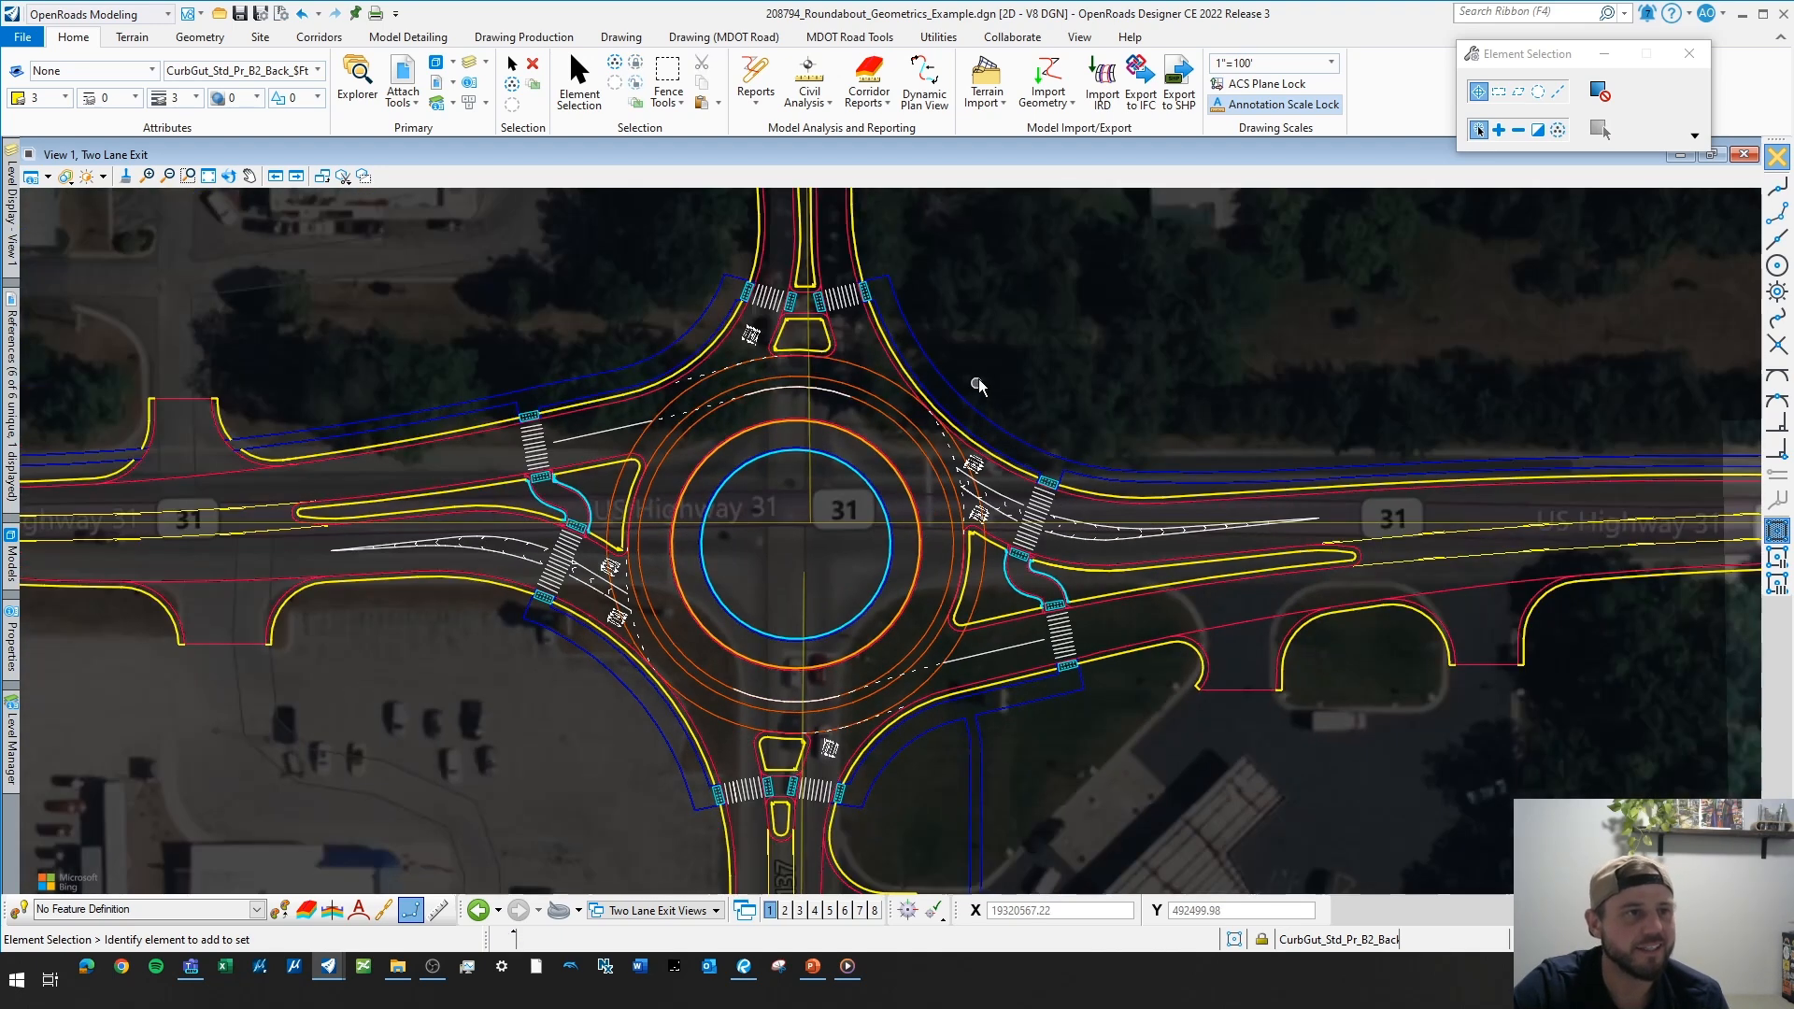
pyautogui.moveTo(978, 379); pyautogui.dragTo(1021, 436, button='middle')
pyautogui.scroll(-1, 1022, 437)
pyautogui.rightClick(904, 348)
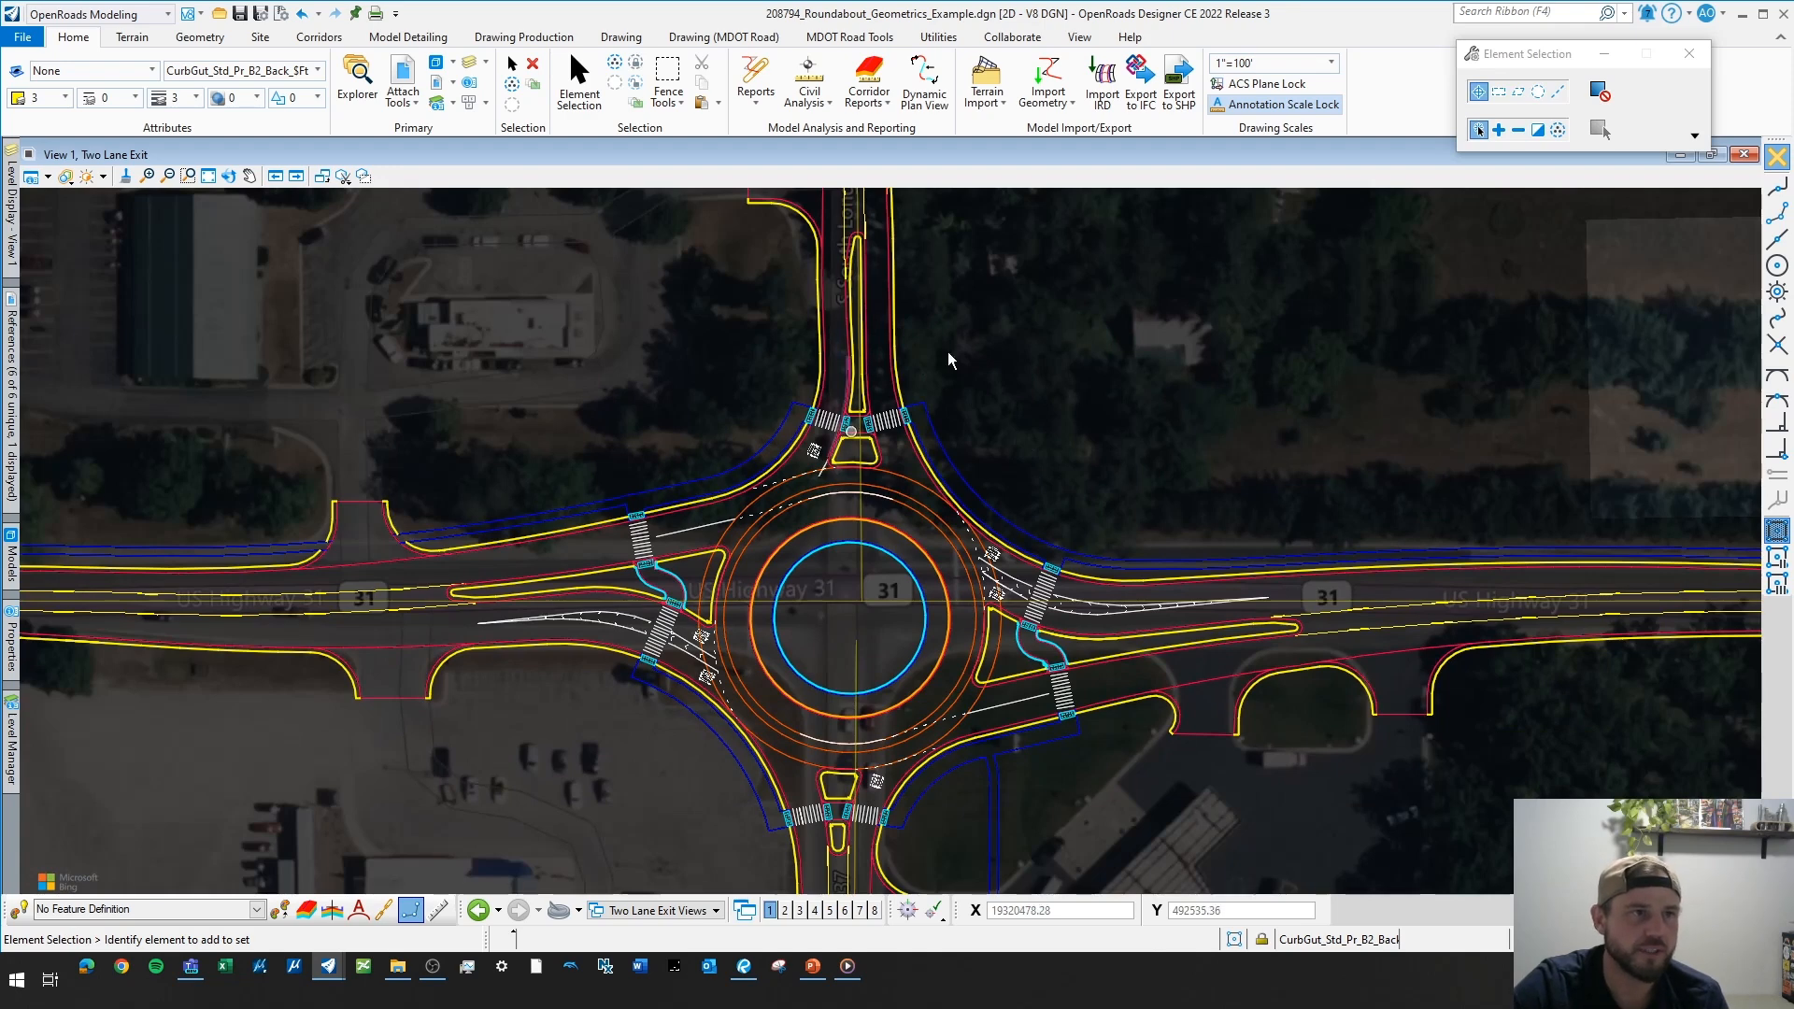
pyautogui.moveTo(947, 351); pyautogui.dragTo(876, 337, button='middle')
pyautogui.rightClick(876, 337)
pyautogui.scroll(3, 864, 318)
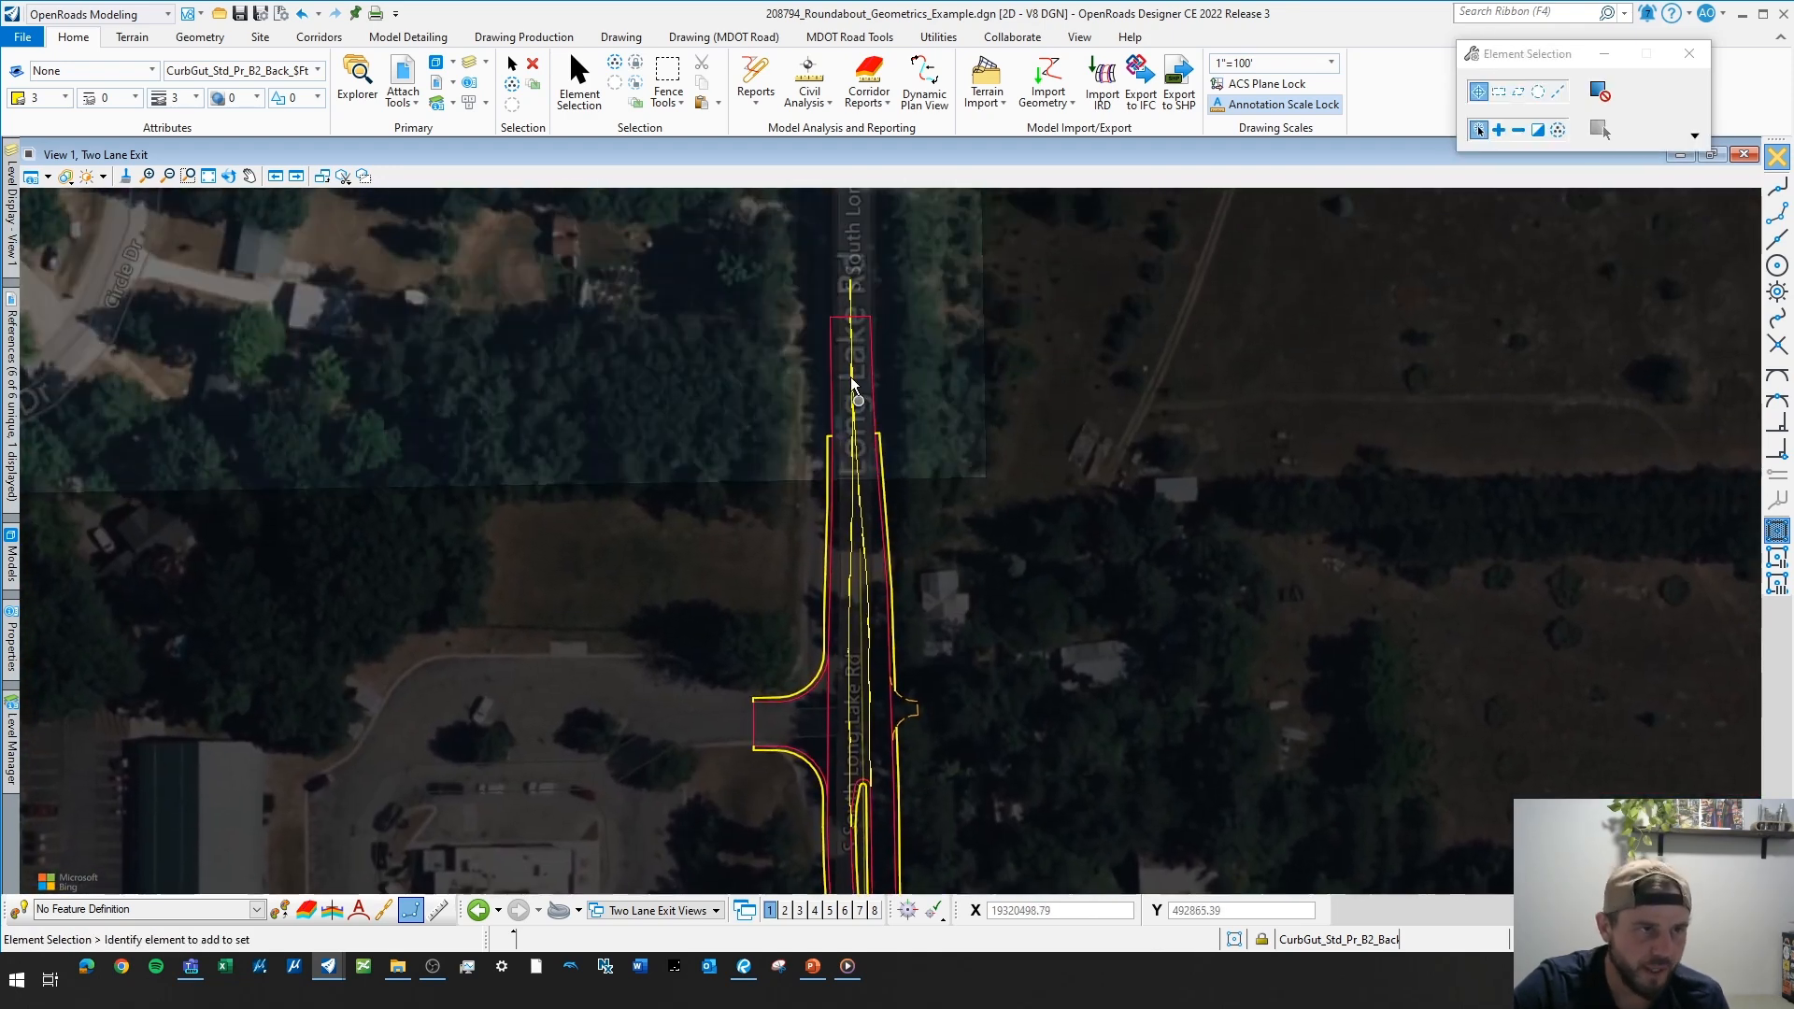
pyautogui.scroll(-1, 861, 538)
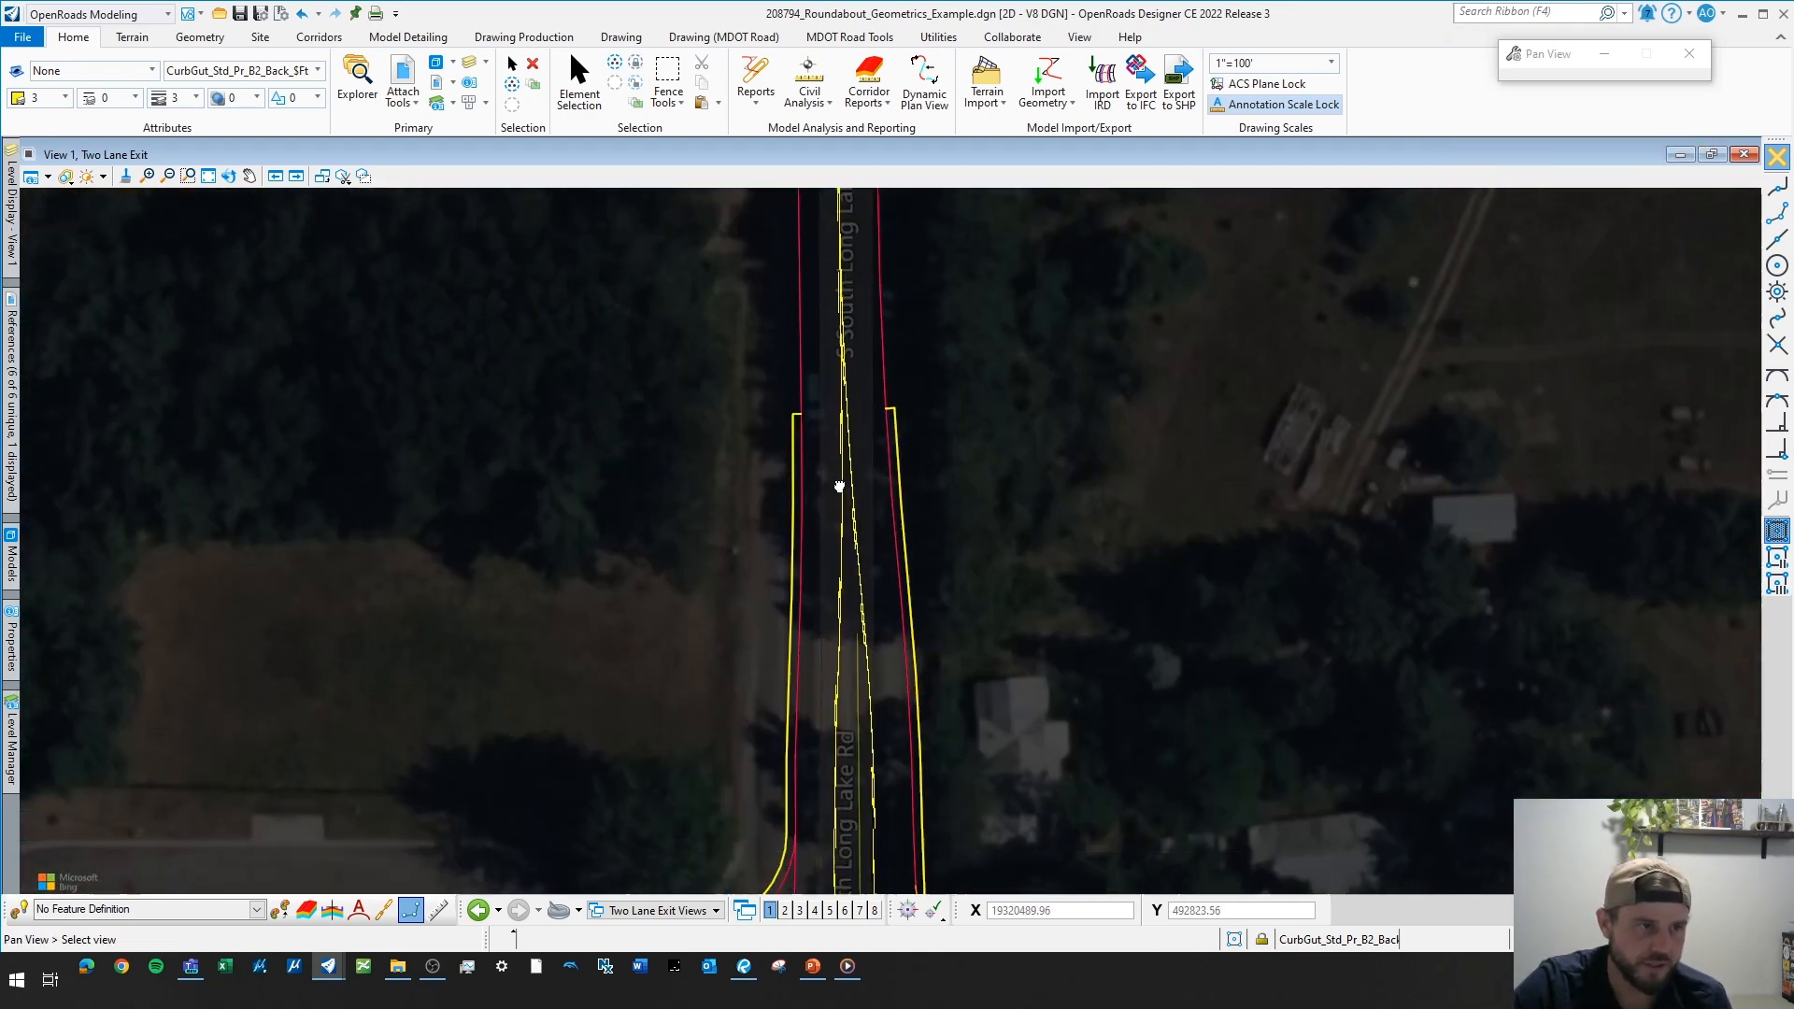
pyautogui.moveTo(840, 481); pyautogui.dragTo(816, 406, button='middle')
pyautogui.scroll(1, 829, 629)
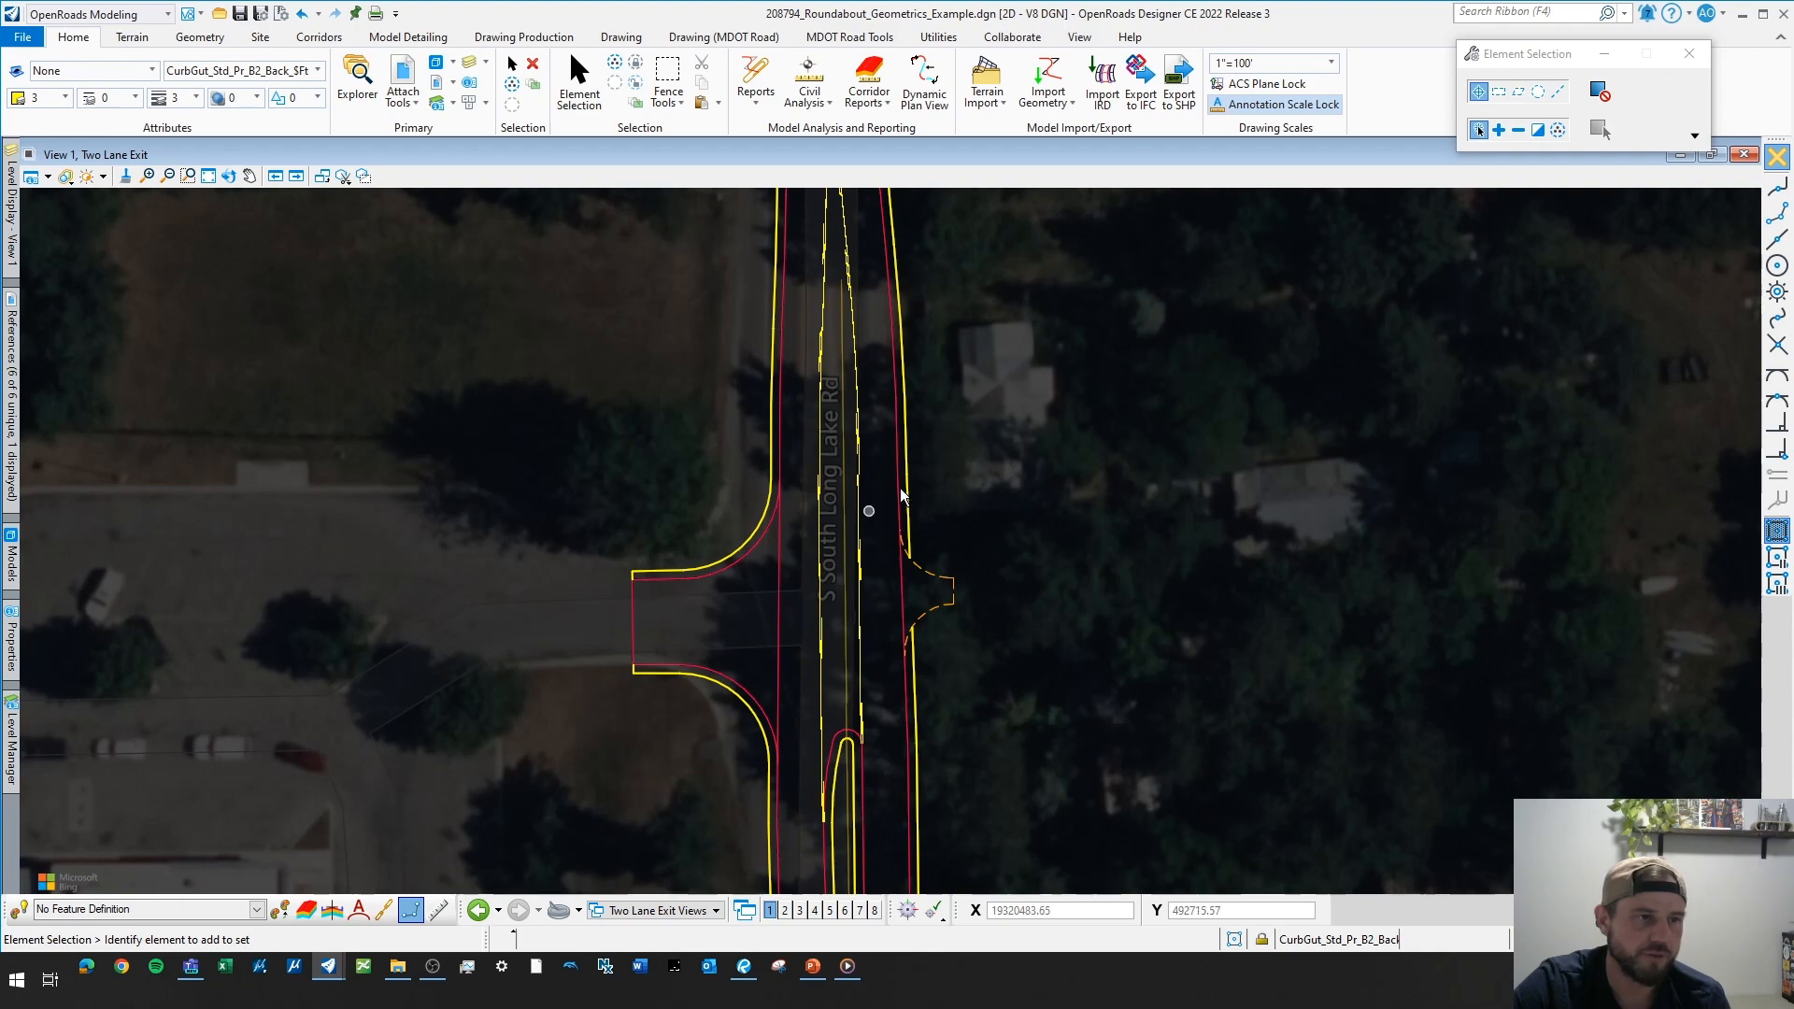
pyautogui.scroll(-1, 933, 609)
# - Examine the example's south leg on M-137, from the crosswalk and small islands to its south end
pyautogui.moveTo(932, 609); pyautogui.dragTo(862, 342, button='middle')
pyautogui.scroll(-1, 863, 343)
pyautogui.moveTo(821, 838); pyautogui.dragTo(821, 558, button='middle')
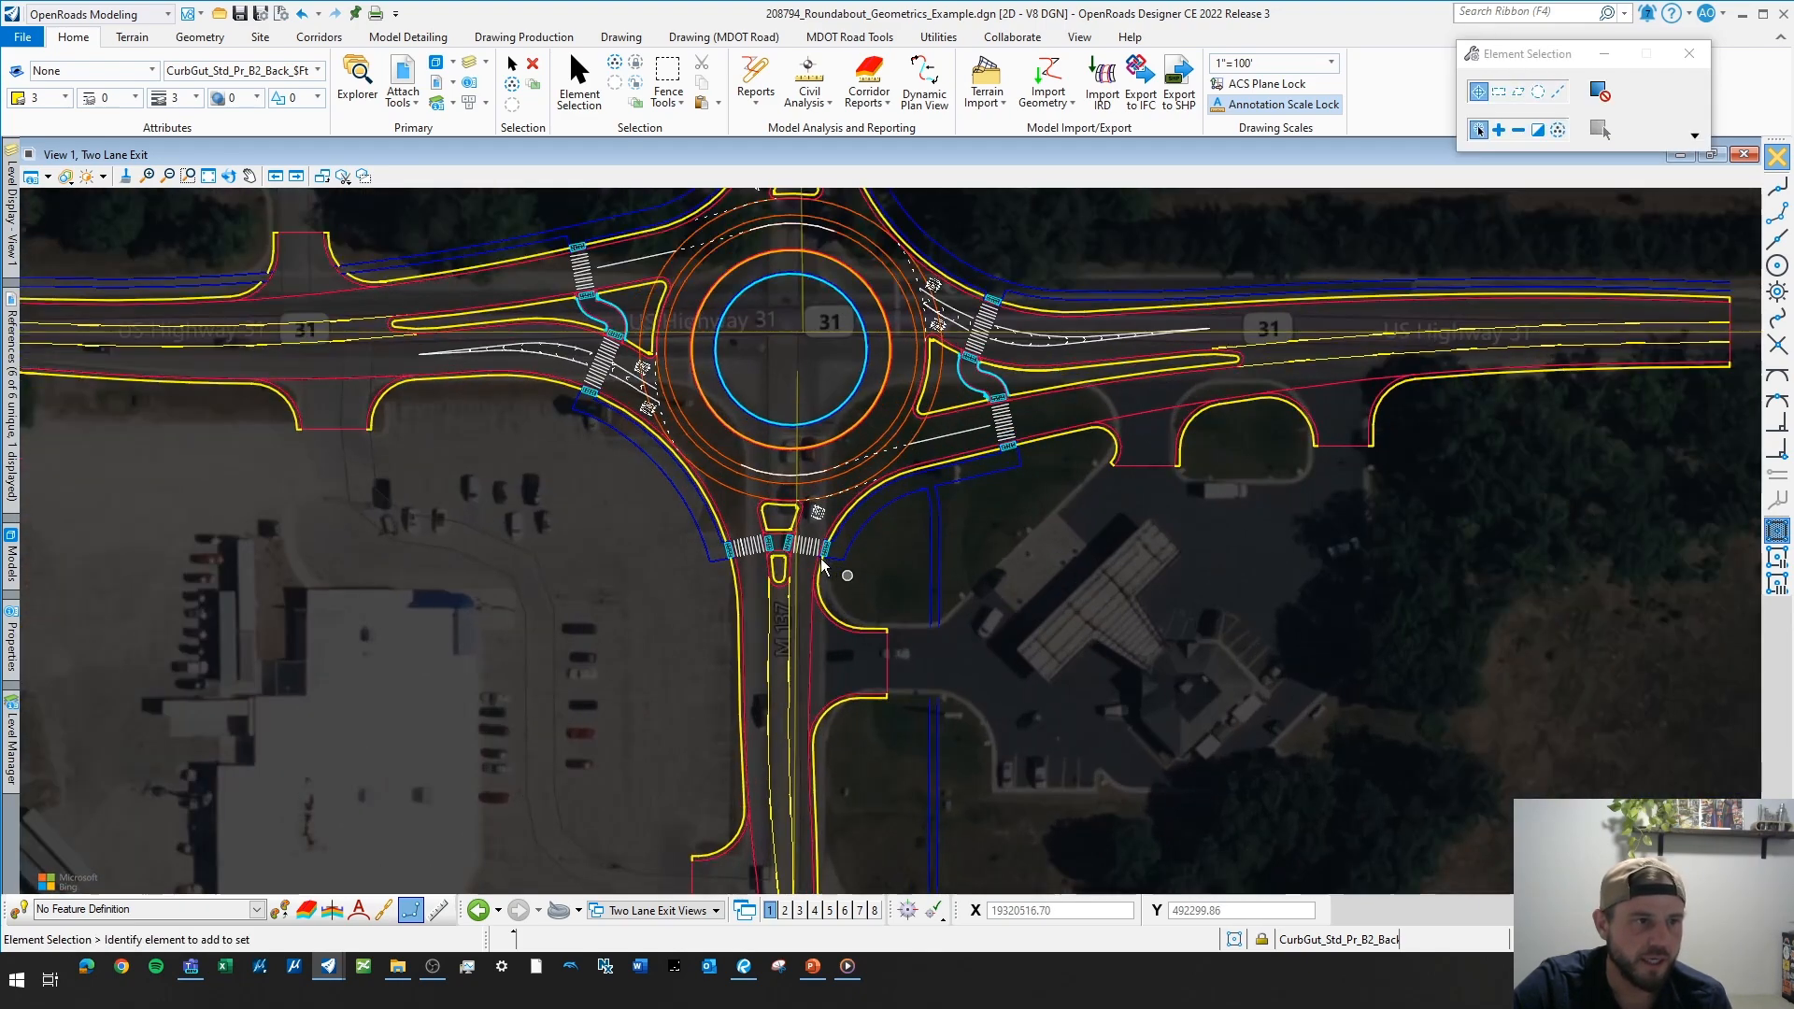
pyautogui.scroll(2, 821, 558)
pyautogui.scroll(-1, 815, 542)
pyautogui.moveTo(834, 374); pyautogui.dragTo(833, 416, button='middle')
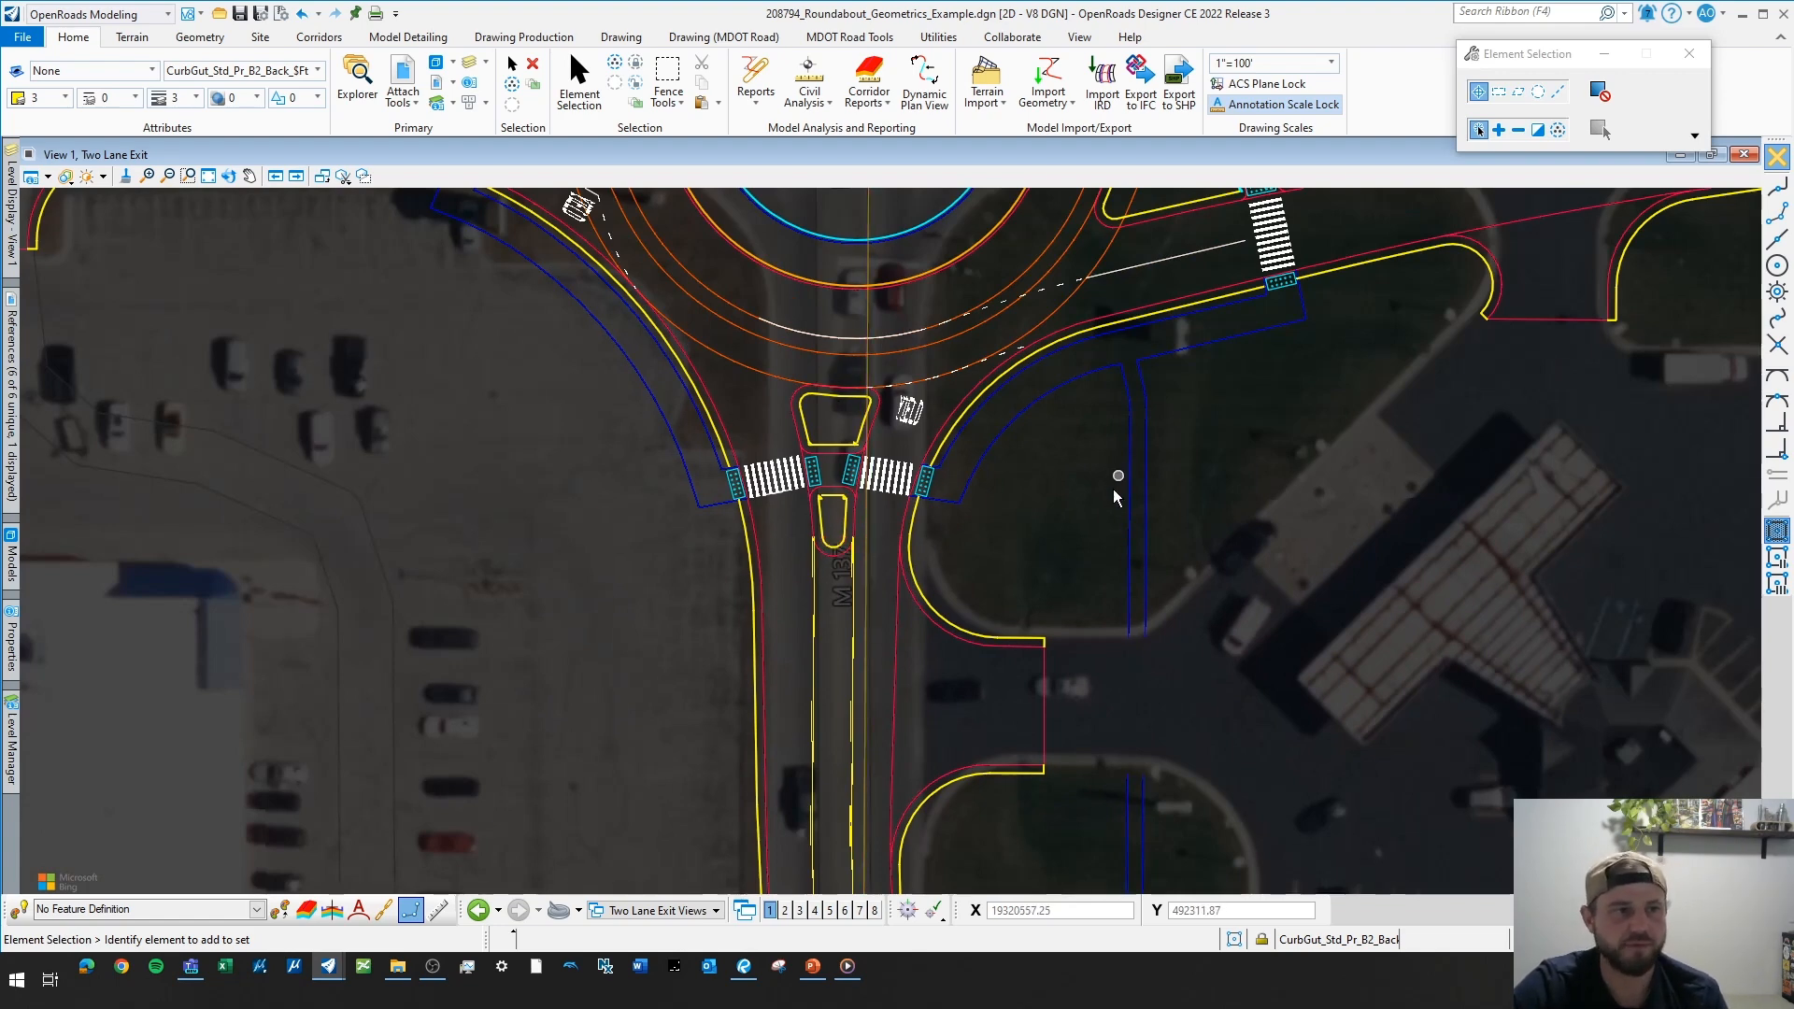
pyautogui.scroll(-1, 1051, 547)
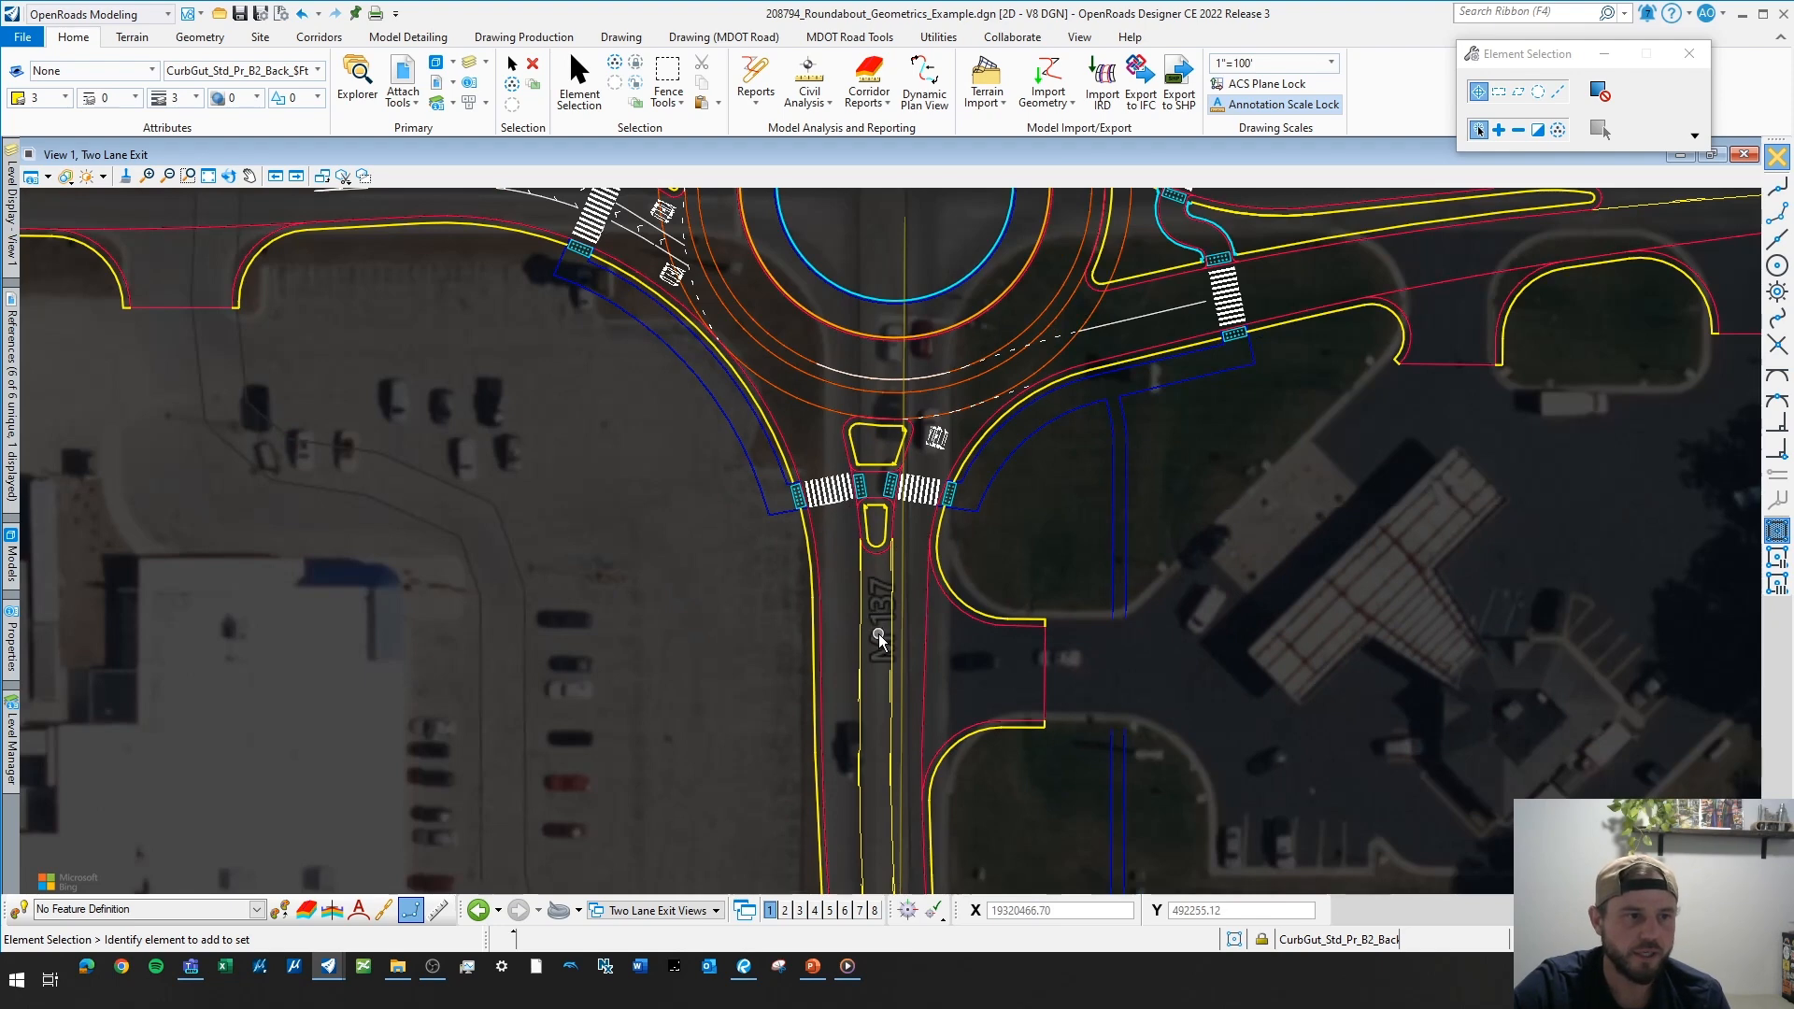
pyautogui.scroll(1, 900, 563)
pyautogui.scroll(-3, 955, 505)
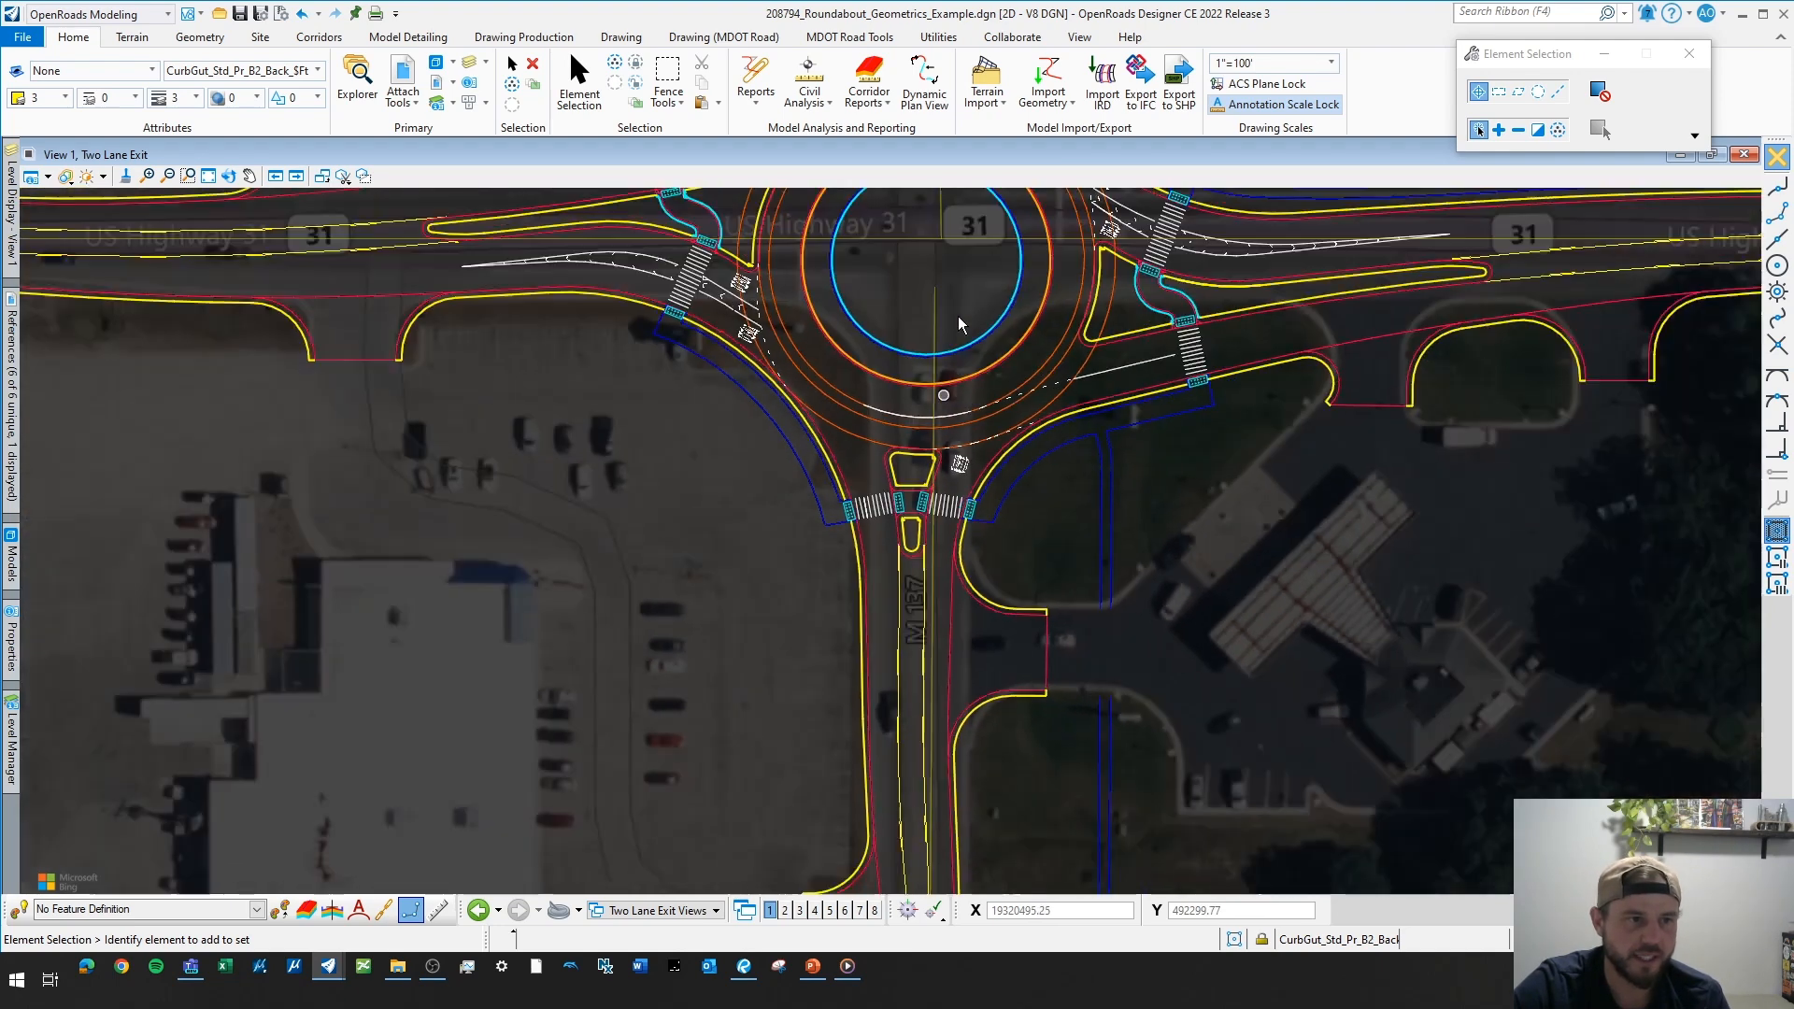
pyautogui.moveTo(916, 775); pyautogui.dragTo(848, 465, button='middle')
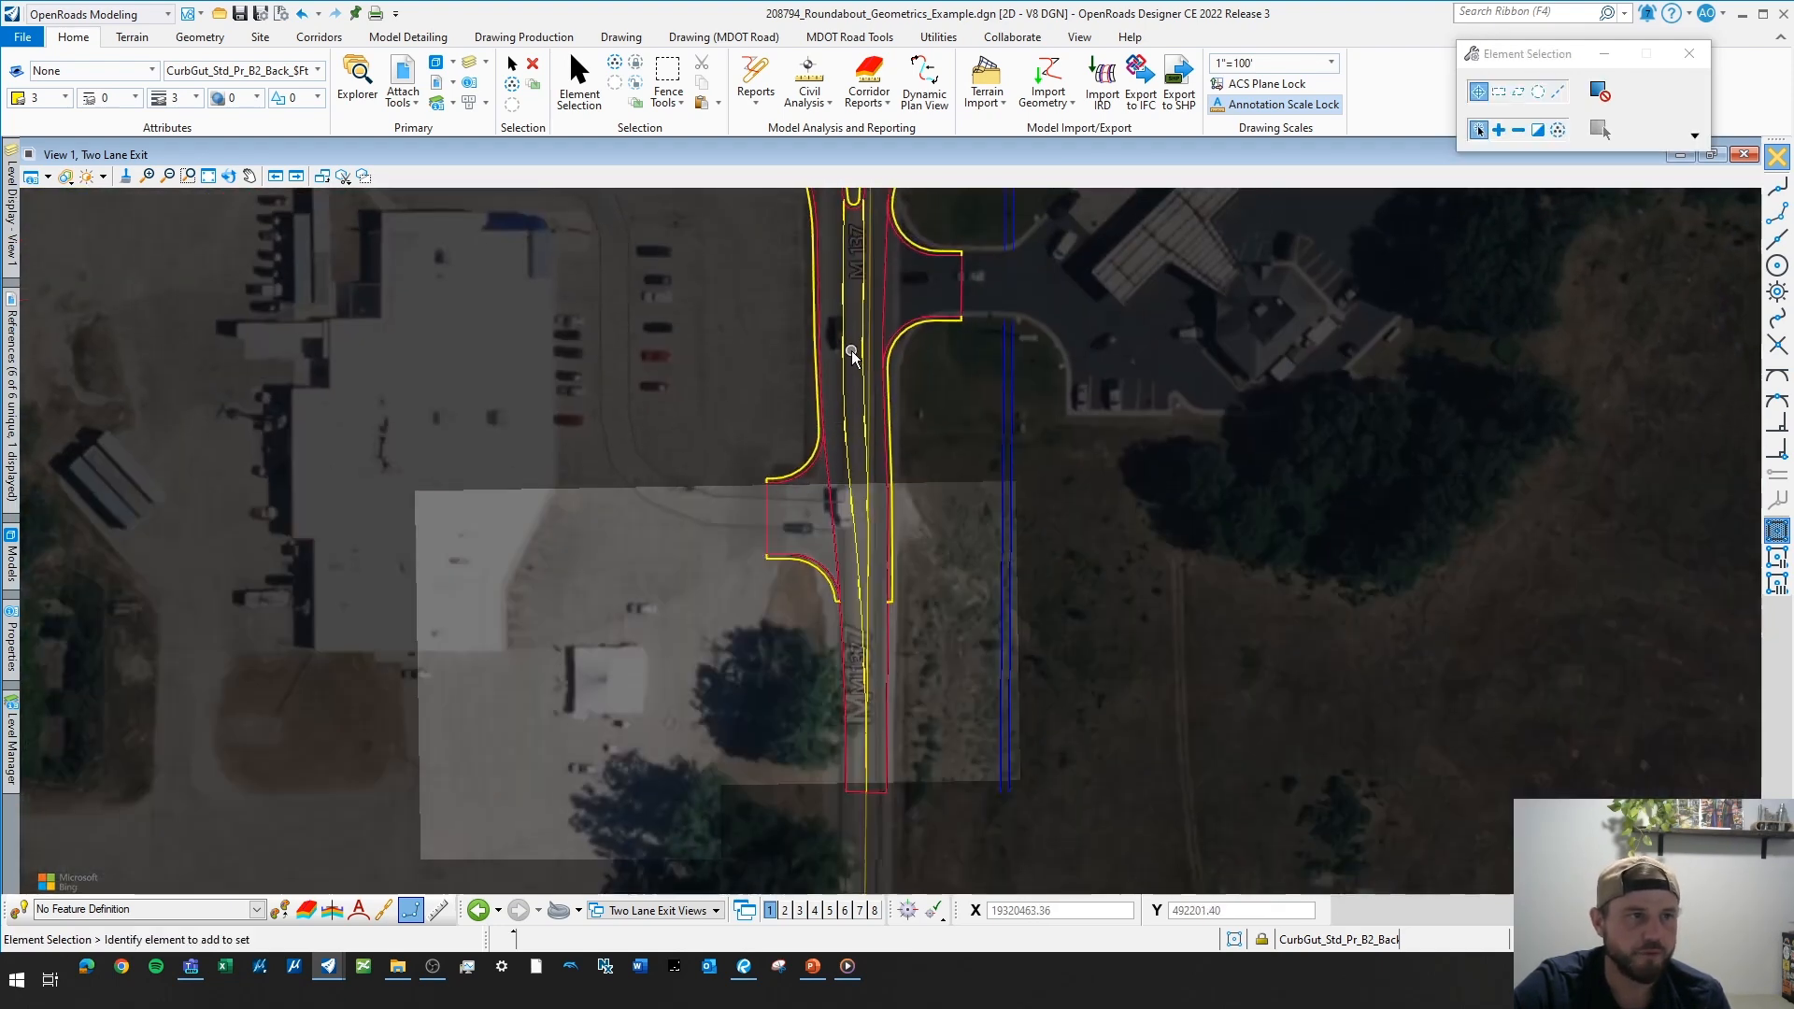
pyautogui.scroll(-2, 938, 658)
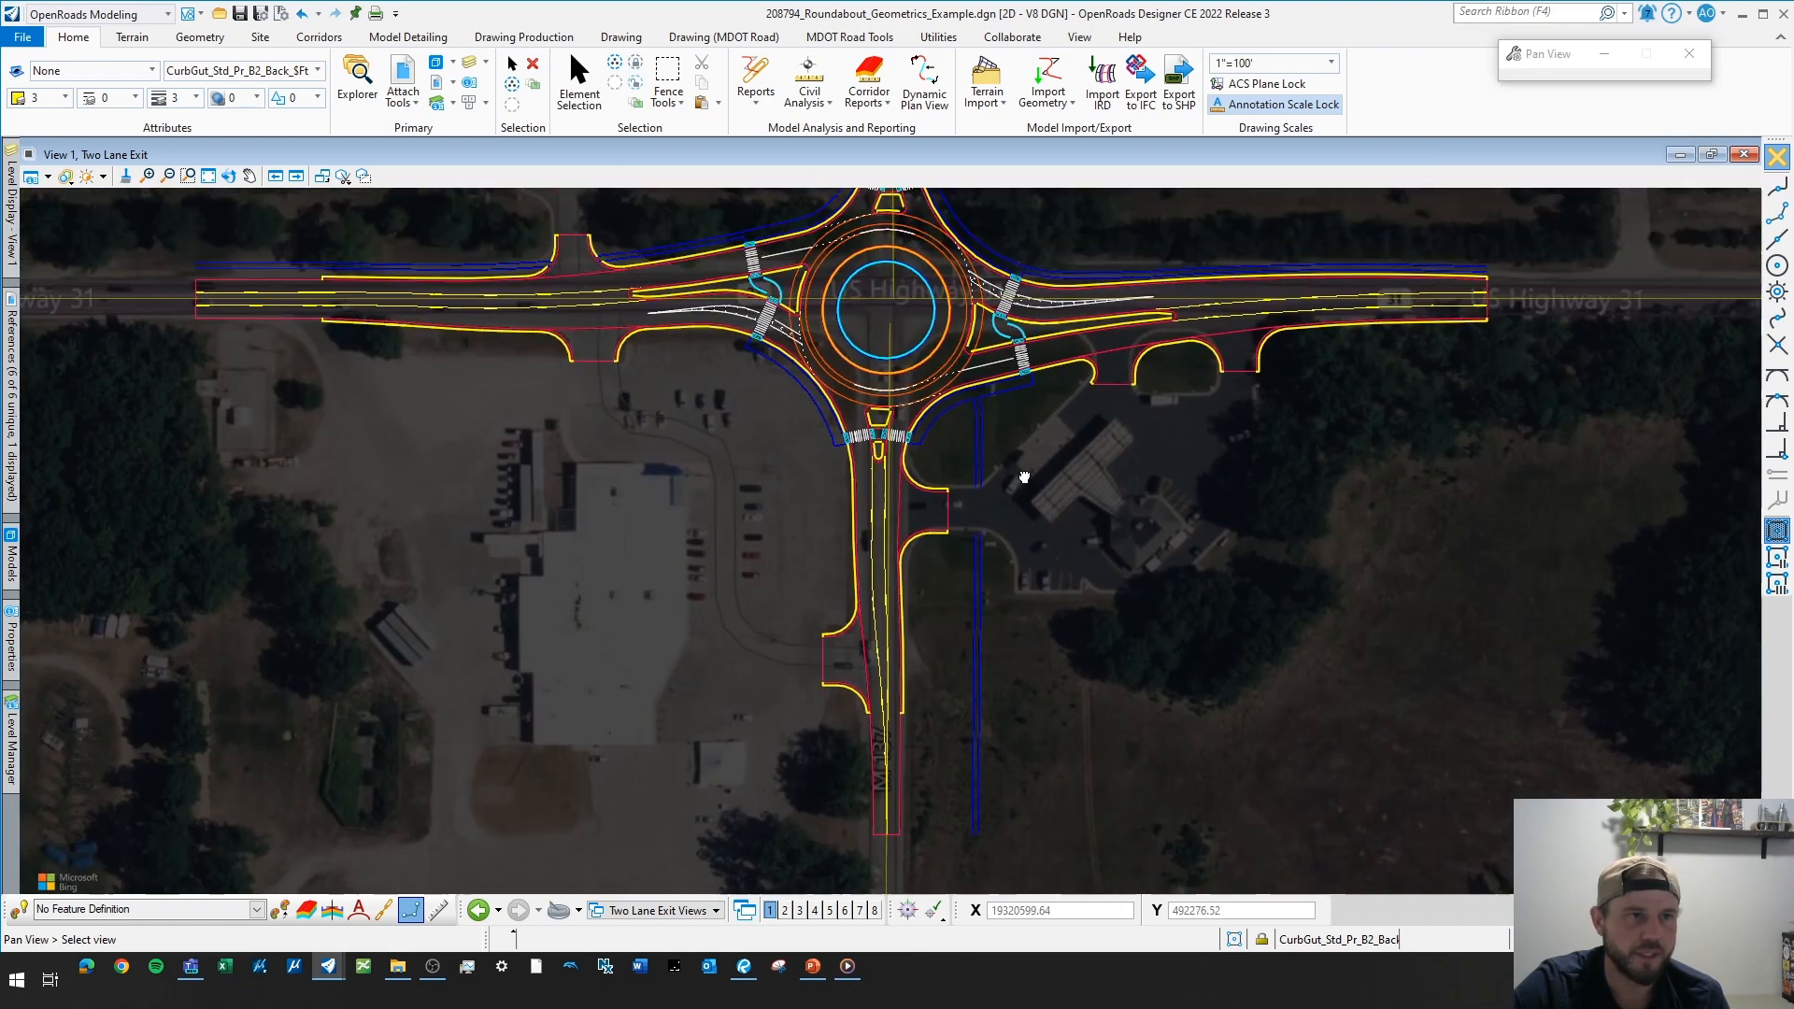
pyautogui.scroll(2, 942, 495)
pyautogui.moveTo(959, 442); pyautogui.dragTo(973, 473, button='middle')
pyautogui.press('Escape')
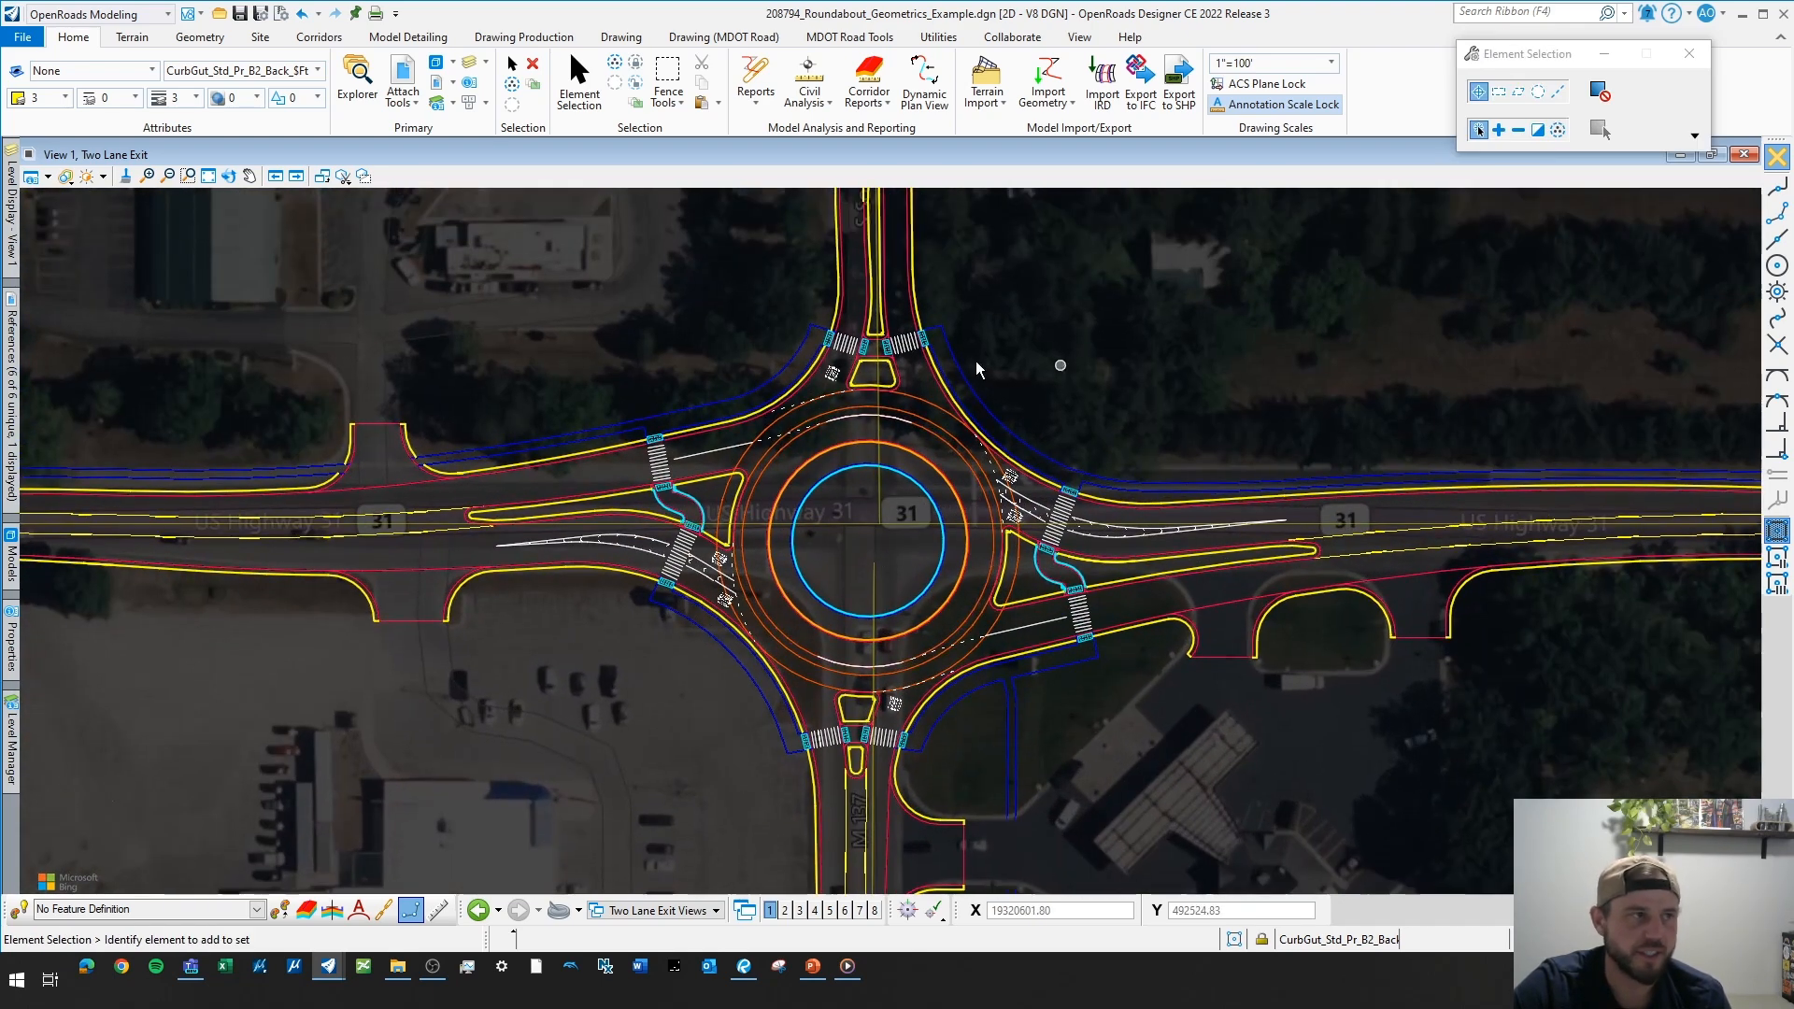
# - Hide Scratch_Level_01 in the view
pyautogui.click(11, 225)
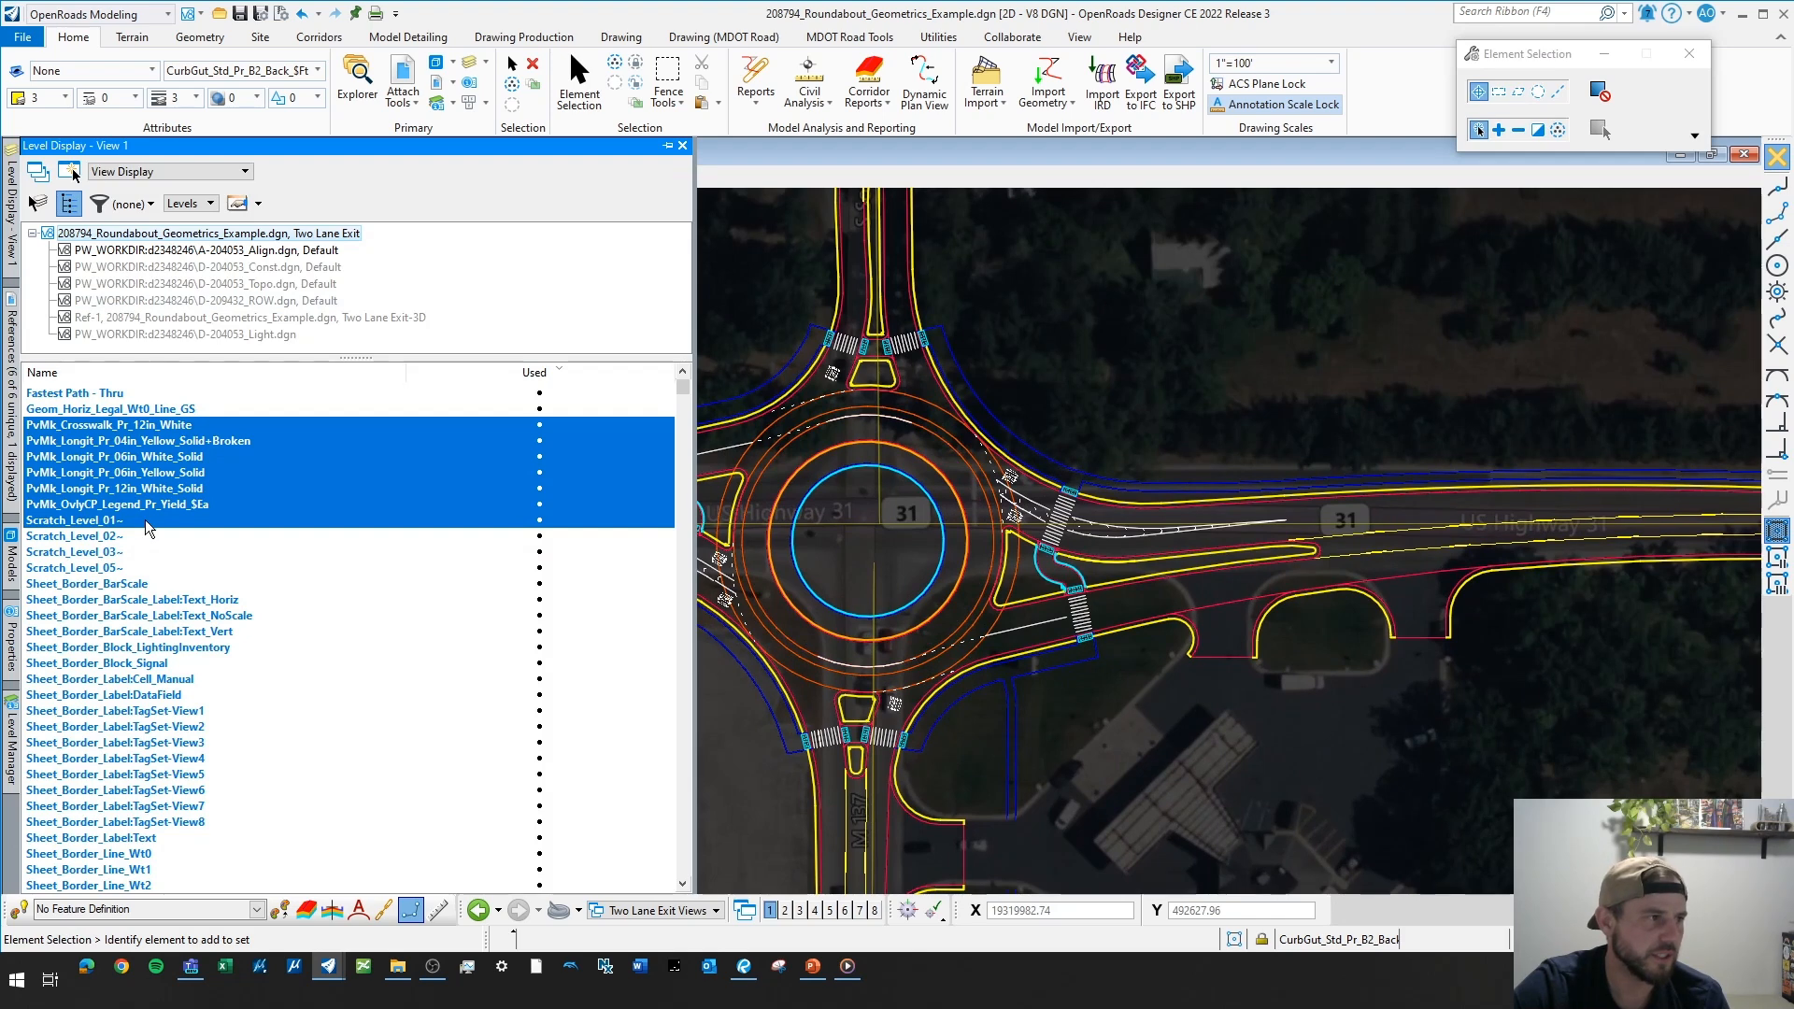
pyautogui.click(148, 522)
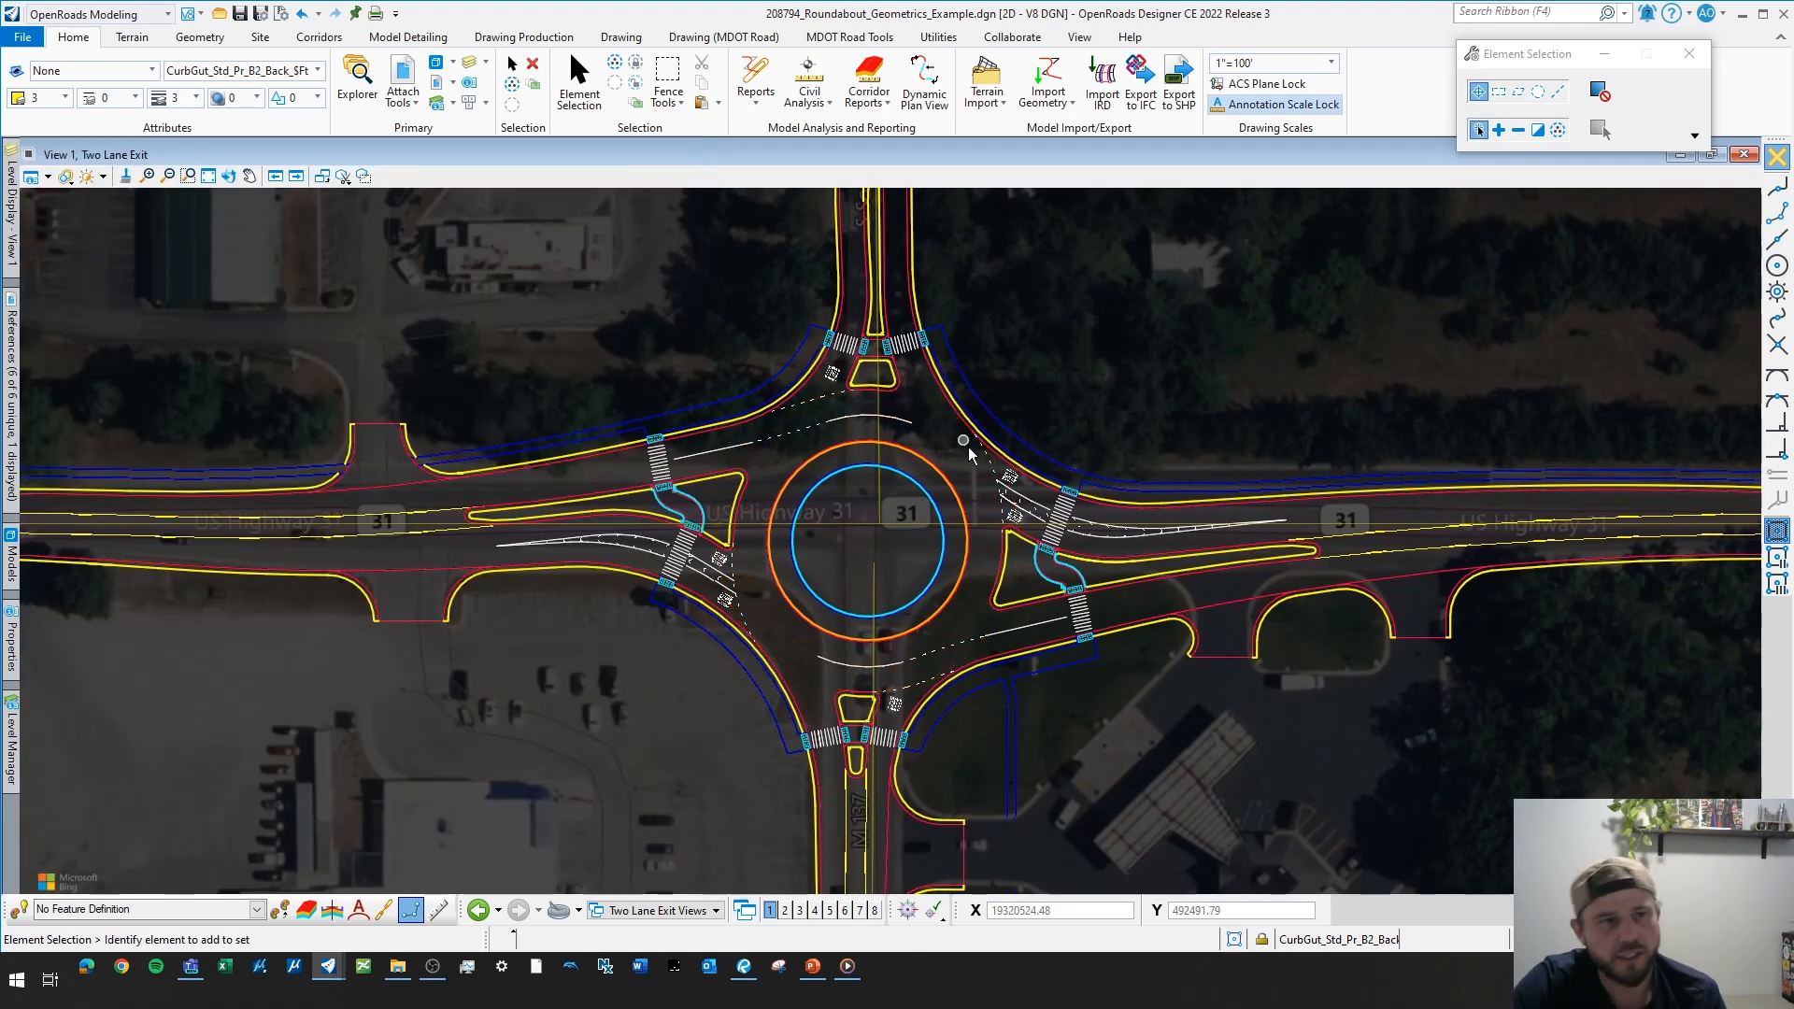
pyautogui.click(953, 481)
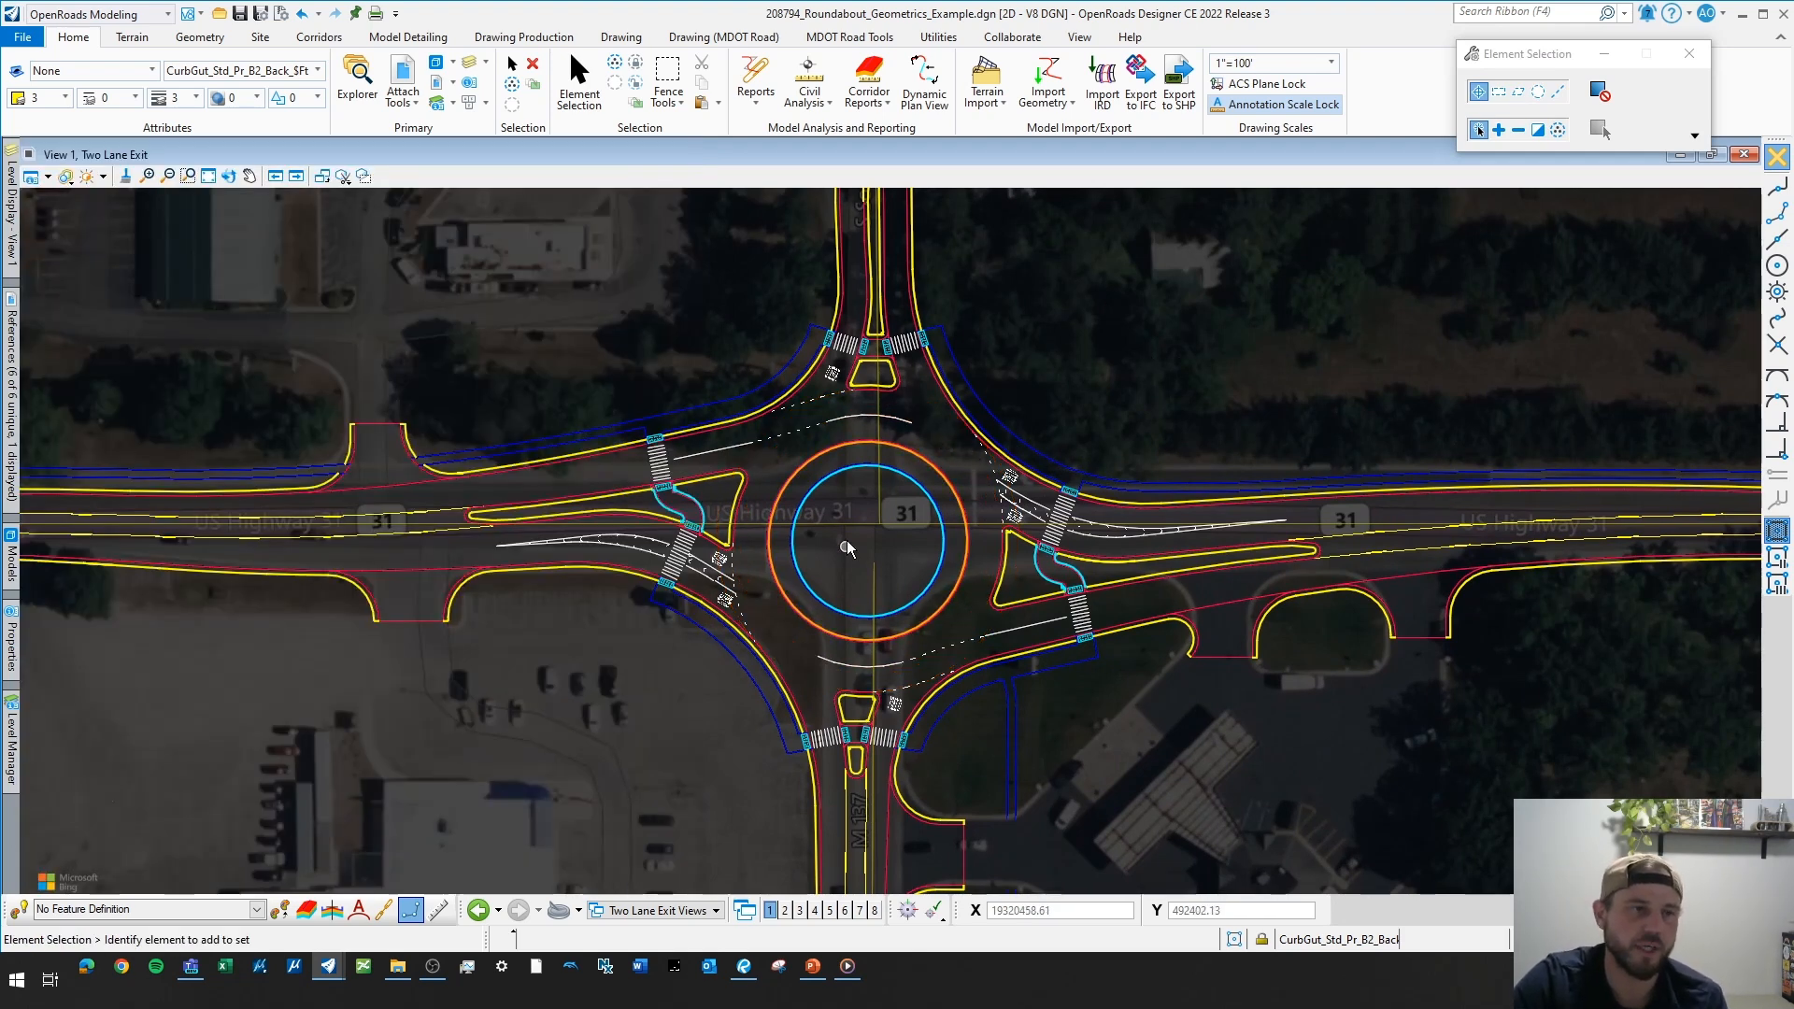
pyautogui.scroll(-2, 847, 540)
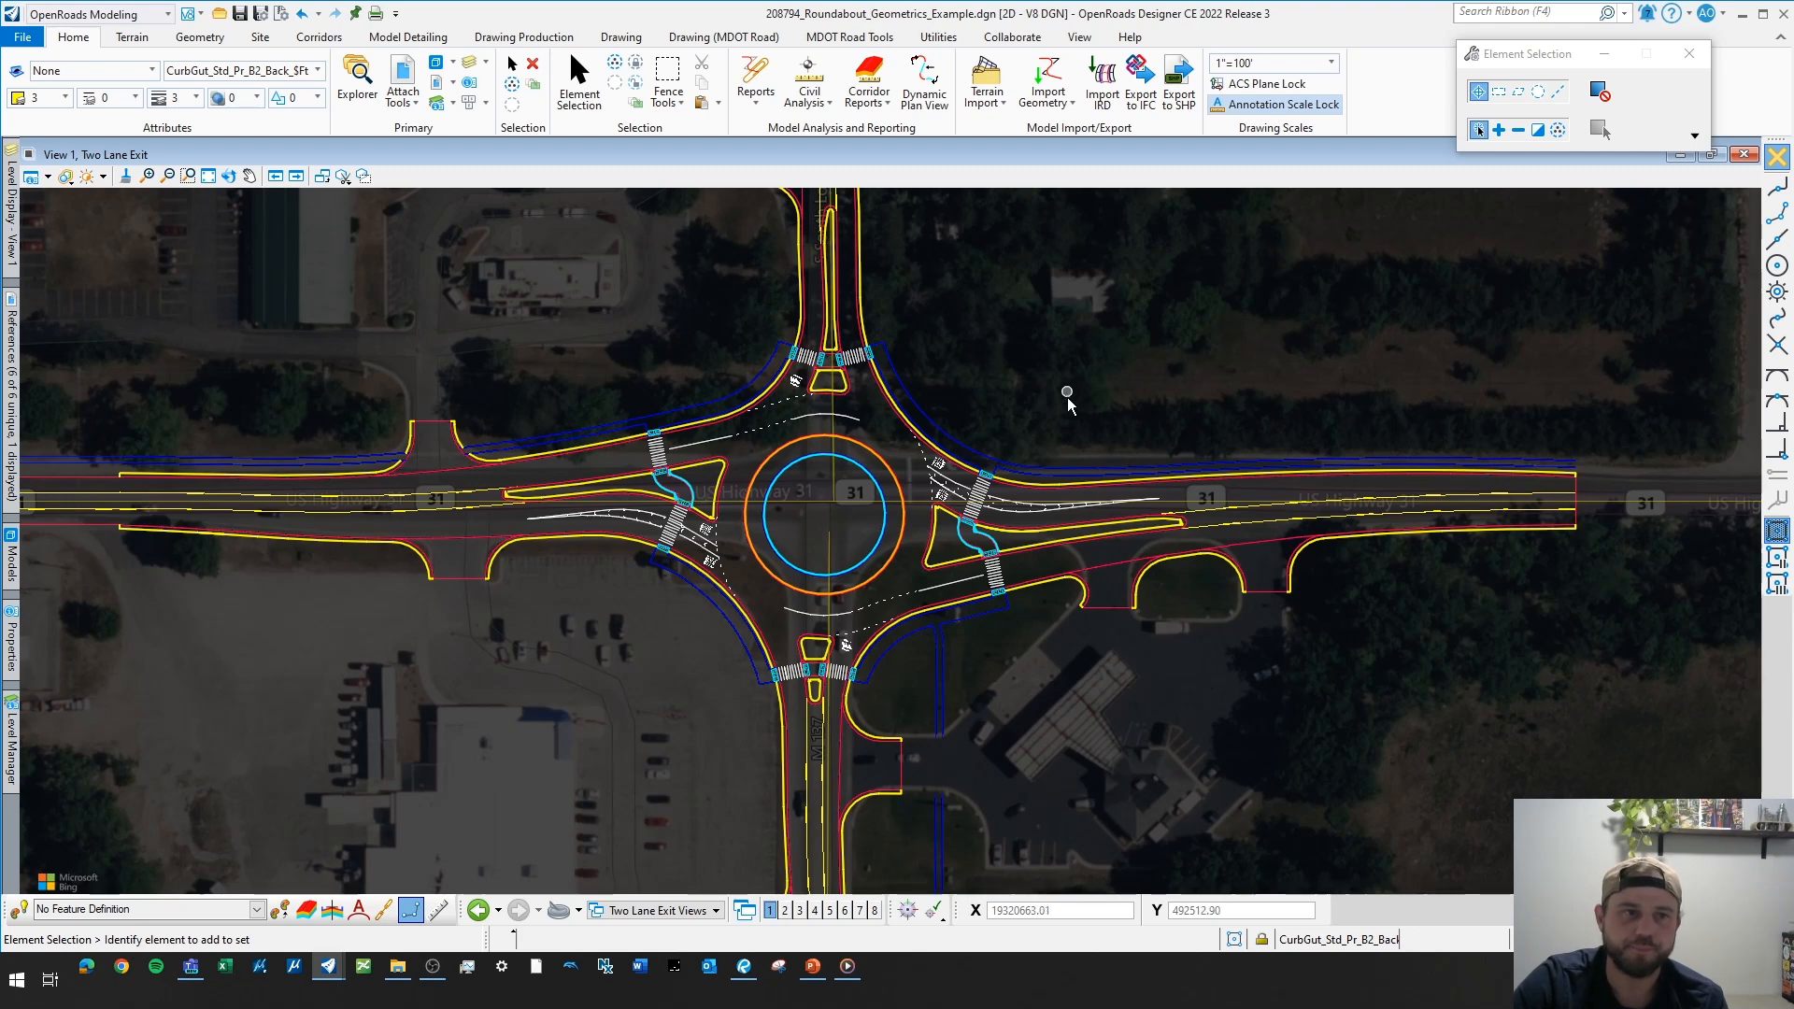
pyautogui.moveTo(980, 400); pyautogui.dragTo(1039, 432, button='middle')
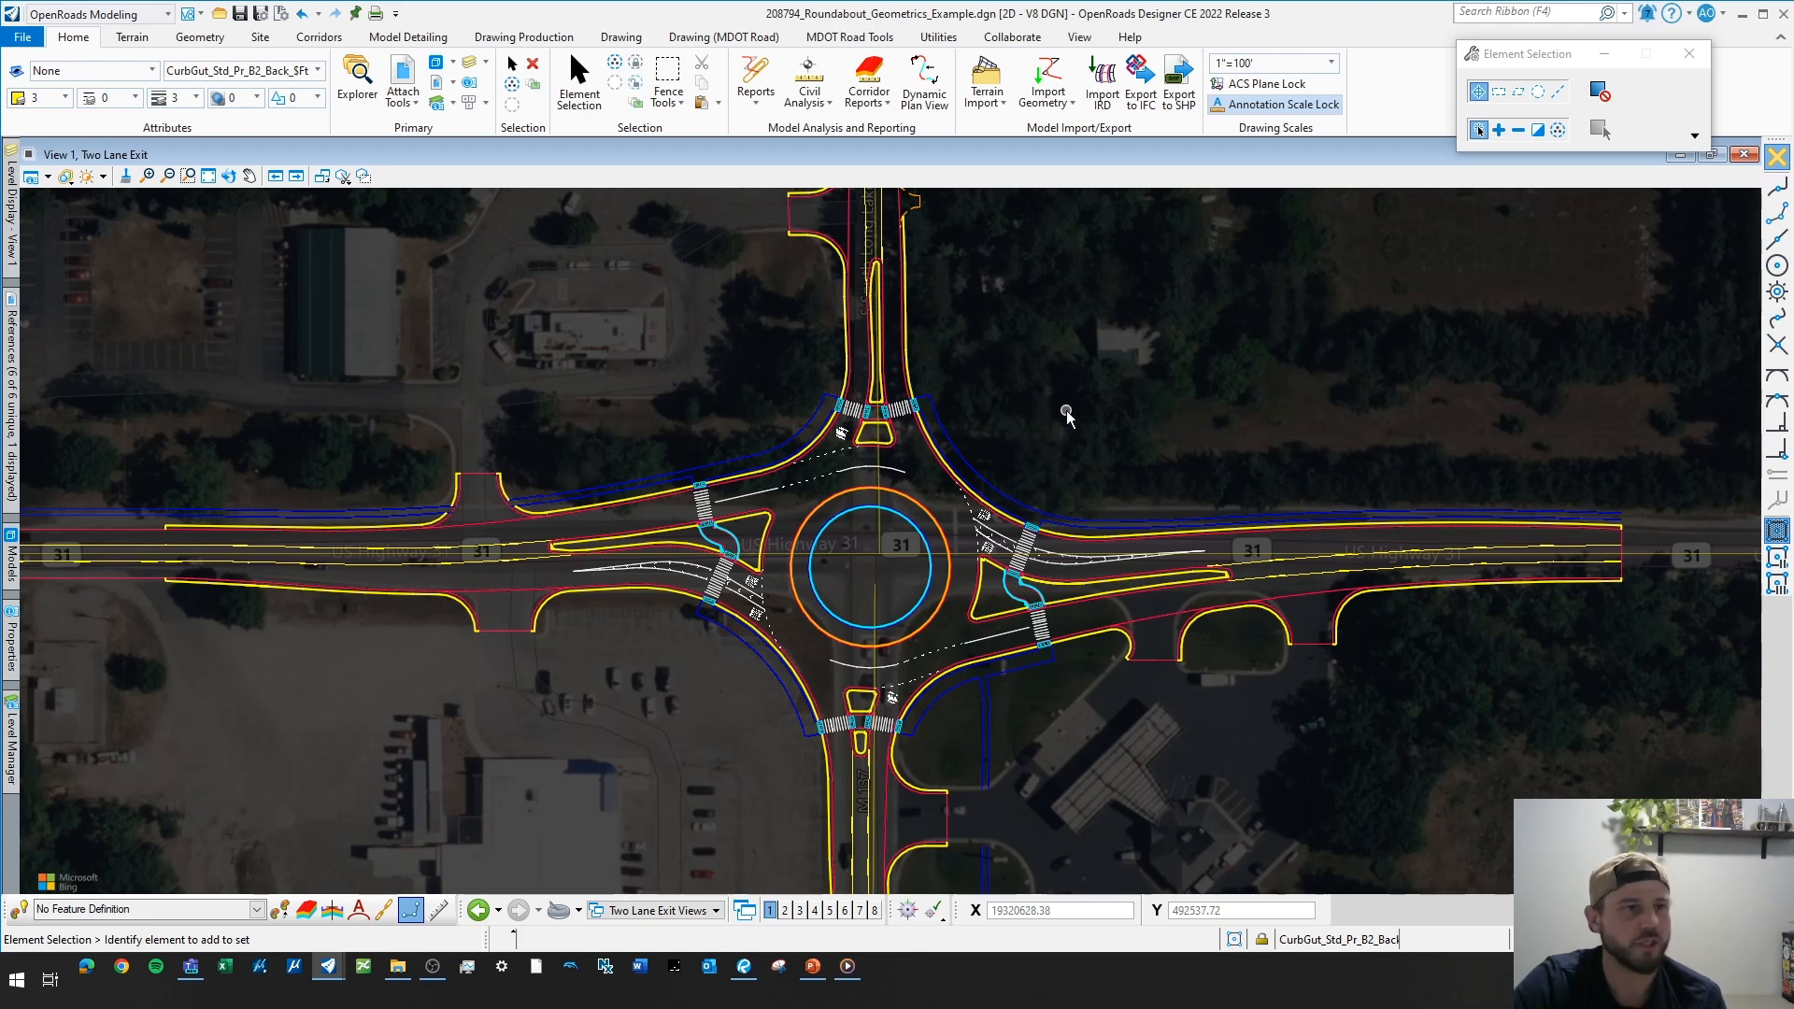
pyautogui.scroll(1, 1024, 496)
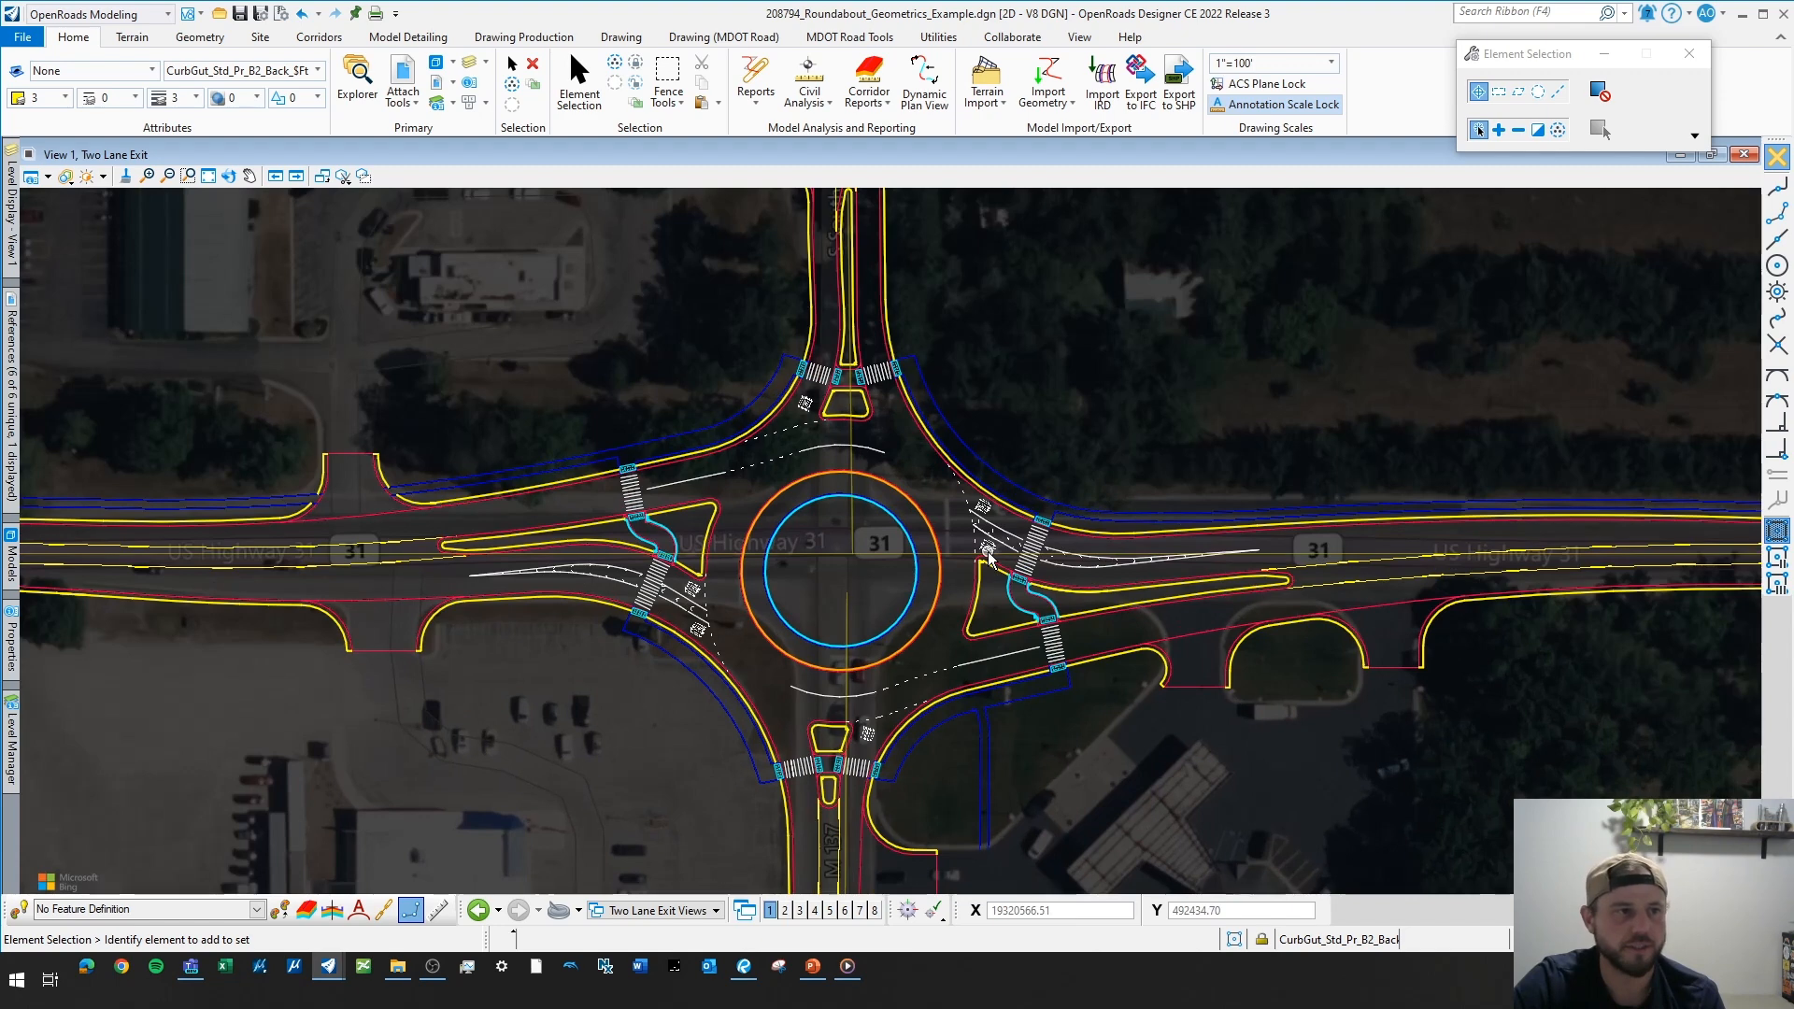